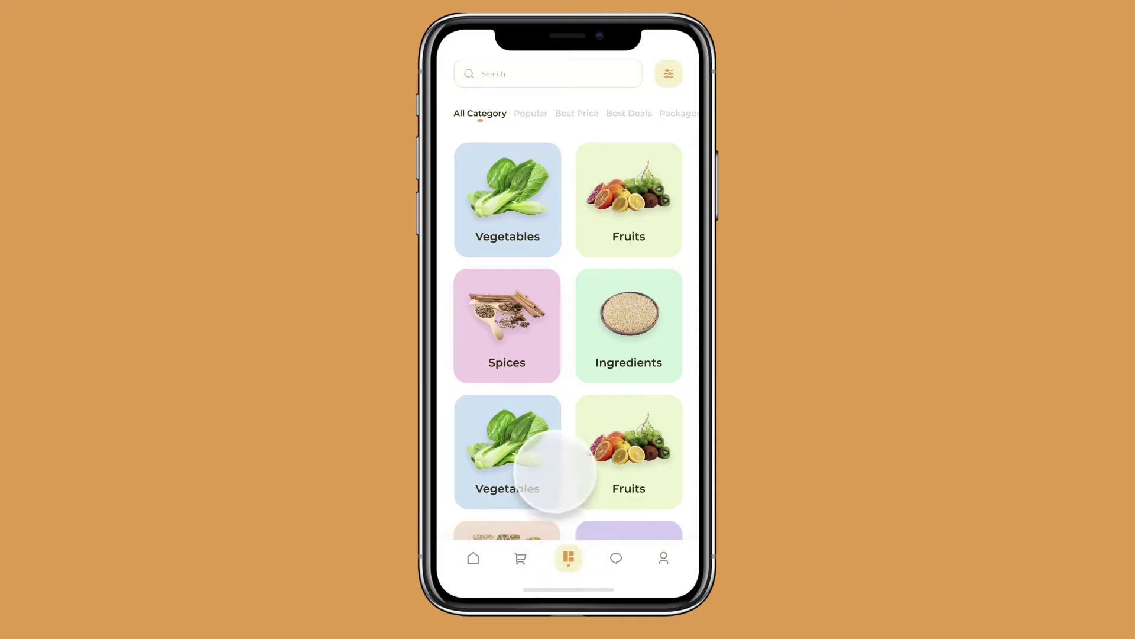
Preview the finished grocery app's category screen by browsing the category cards and filter tabs, and return to its home screen
drag(533, 469, 562, 332)
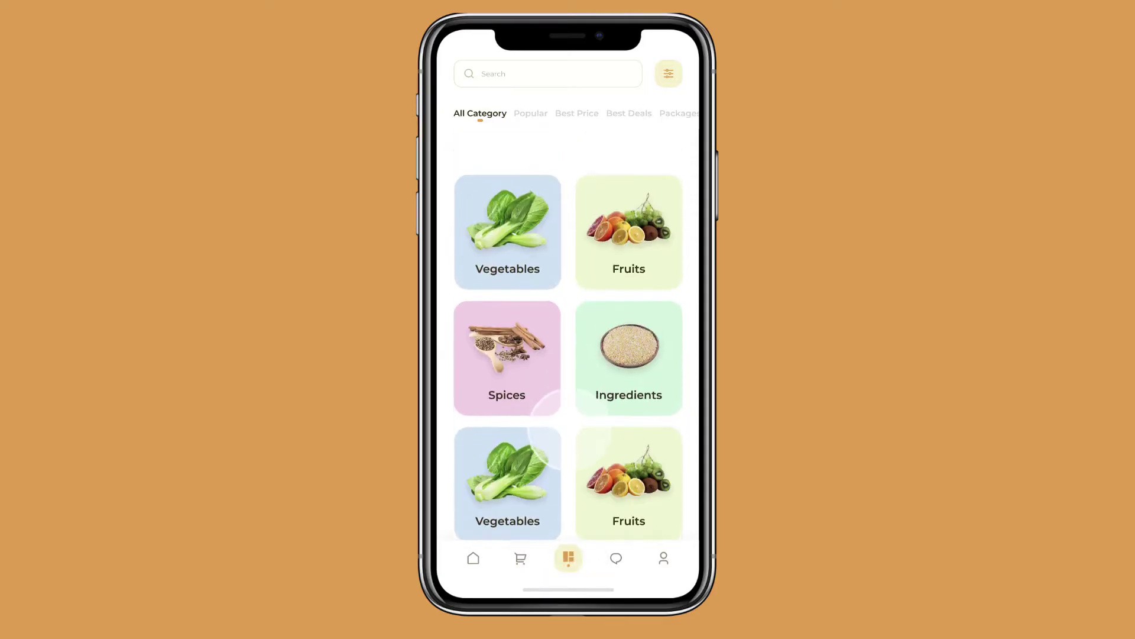
drag(561, 408, 597, 400)
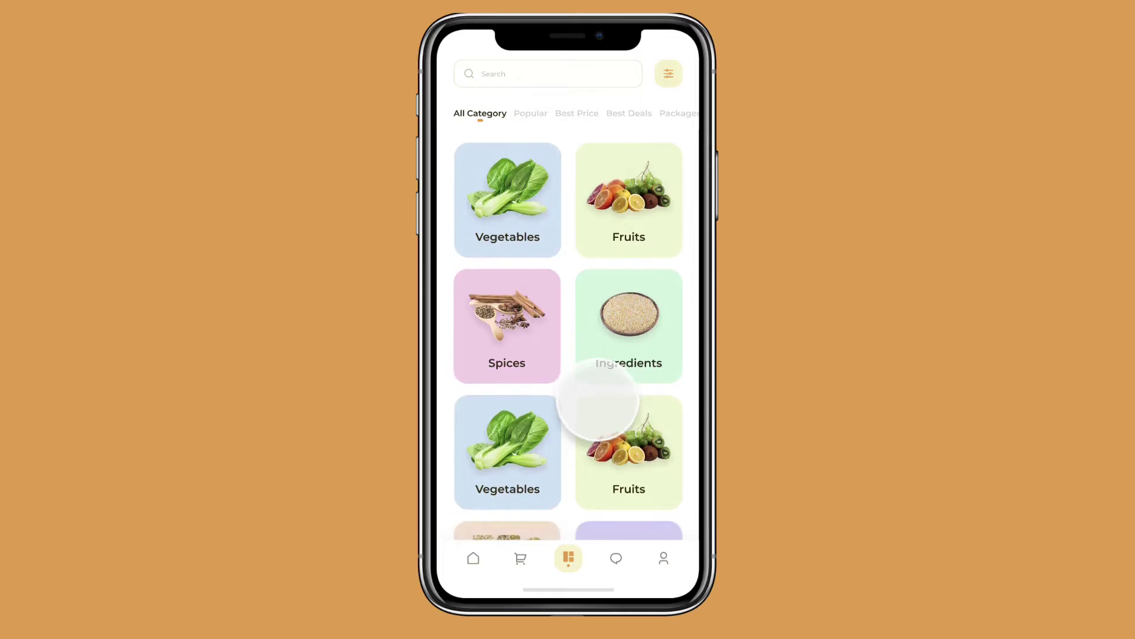
click(565, 110)
click(520, 113)
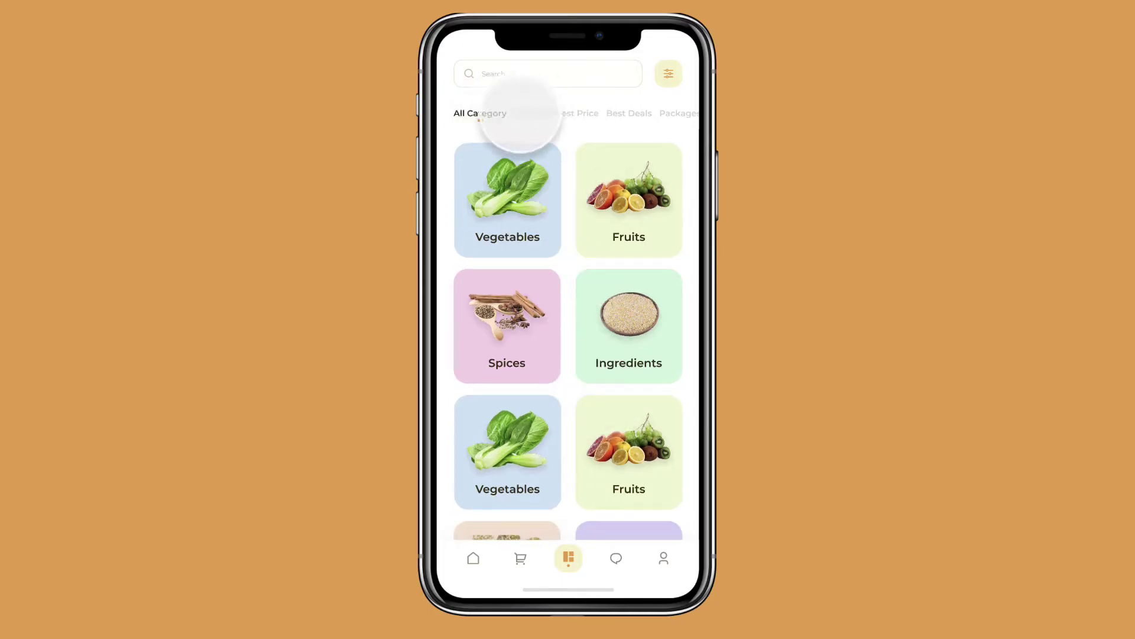
drag(521, 112, 431, 114)
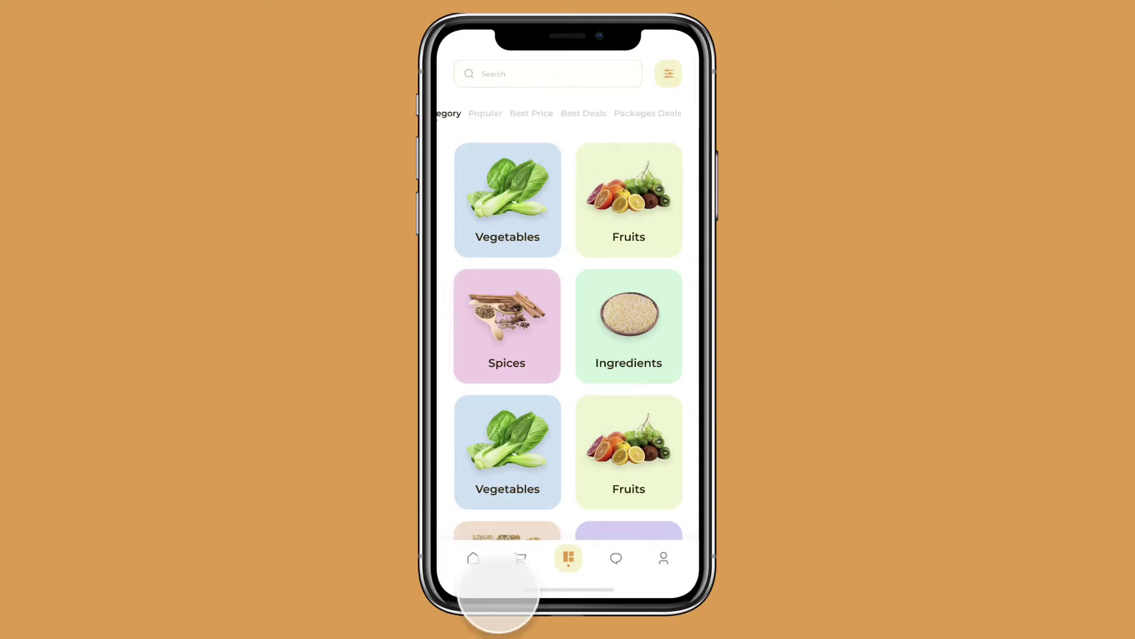
click(473, 558)
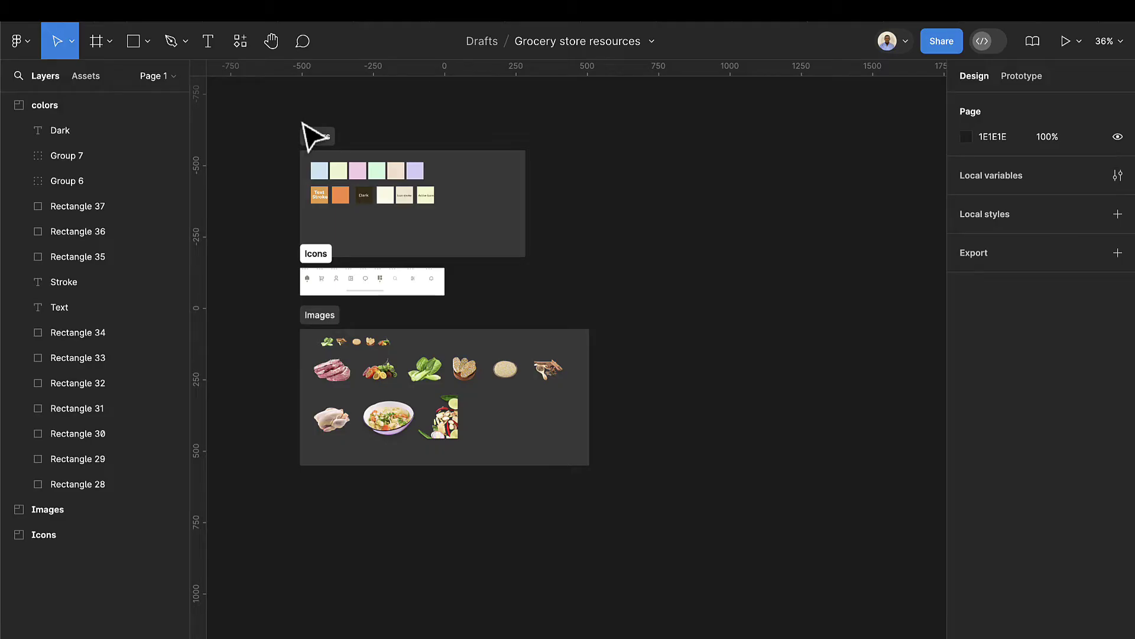
Collapse the colors section's layers and place an iPhone 13 mini frame beside the resource sections at X 607, Y -552
scroll(431, 248, up, 3)
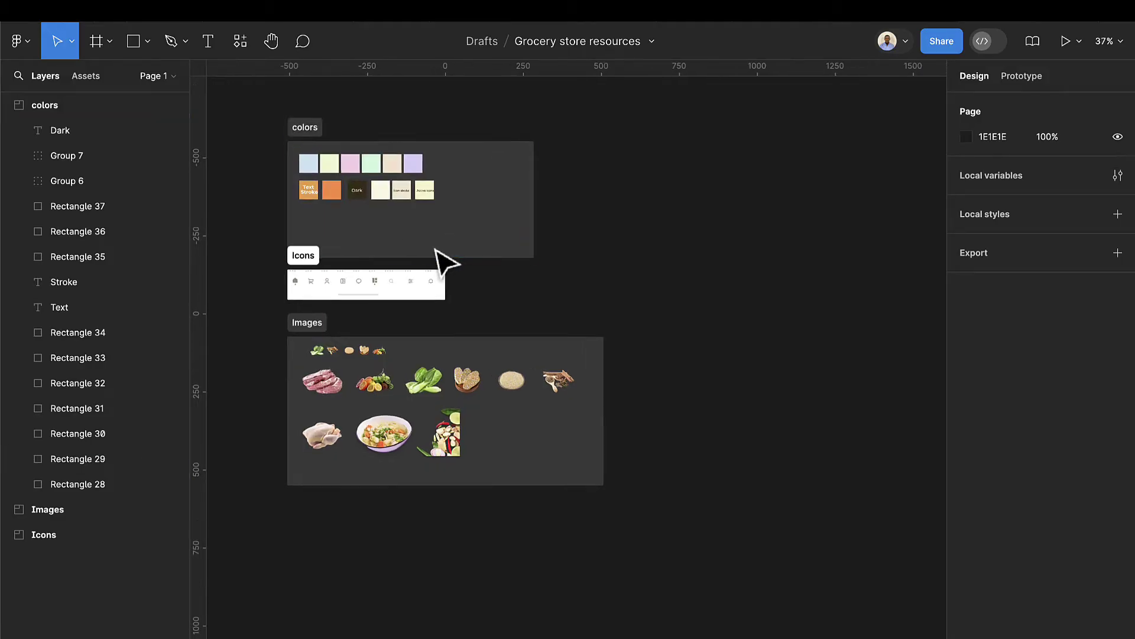
click(8, 106)
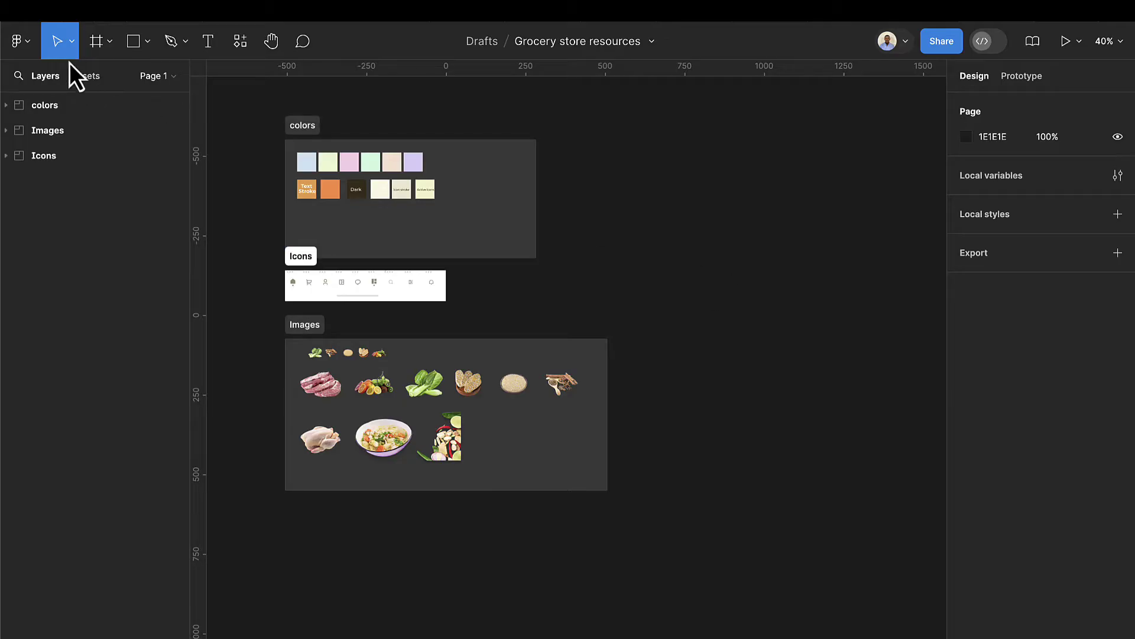
click(90, 39)
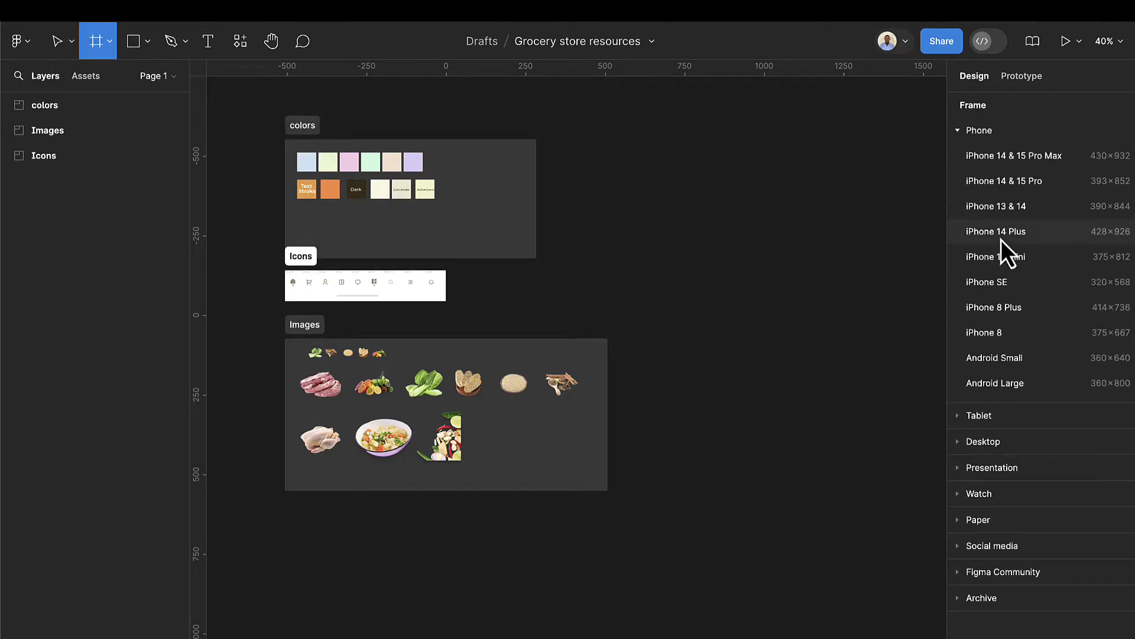
click(1009, 261)
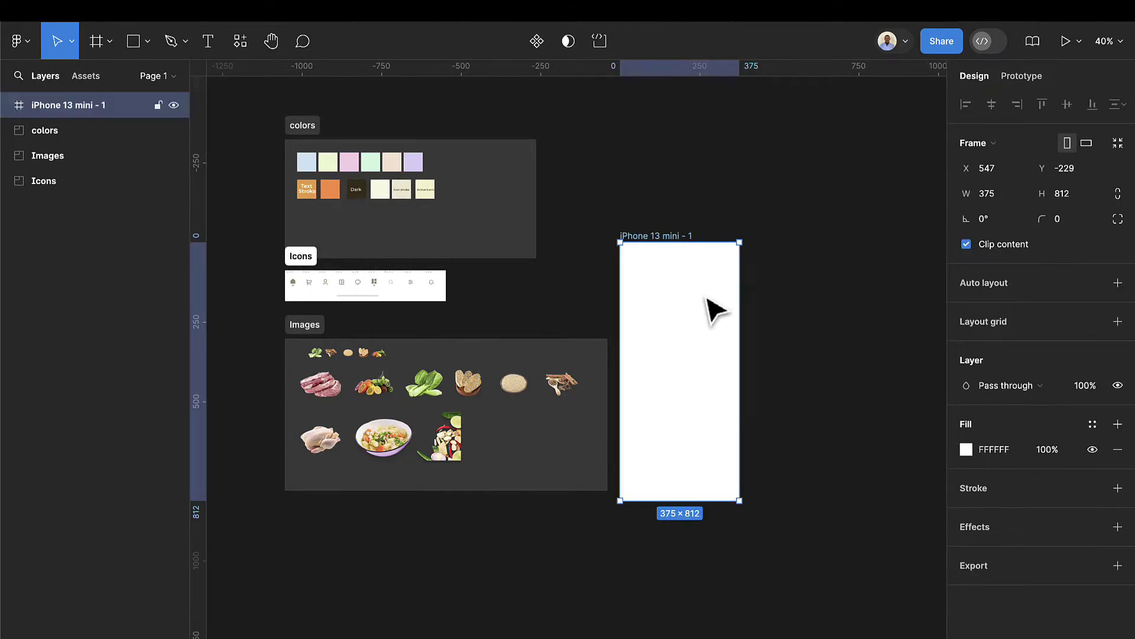
scroll(722, 228, up, 5)
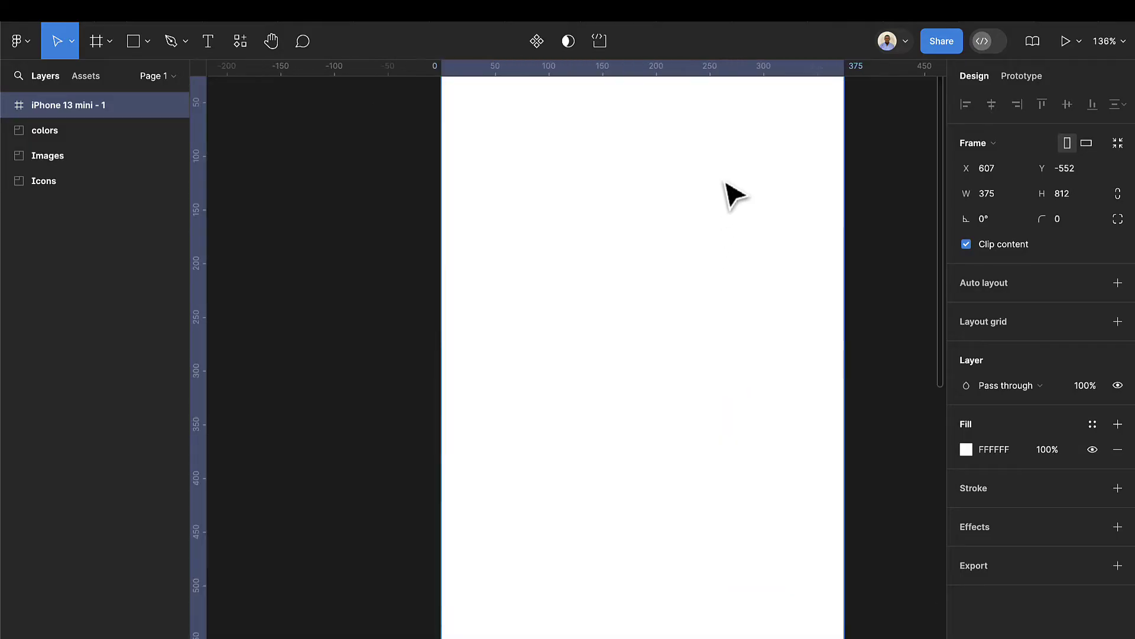
scroll(725, 207, down, 5)
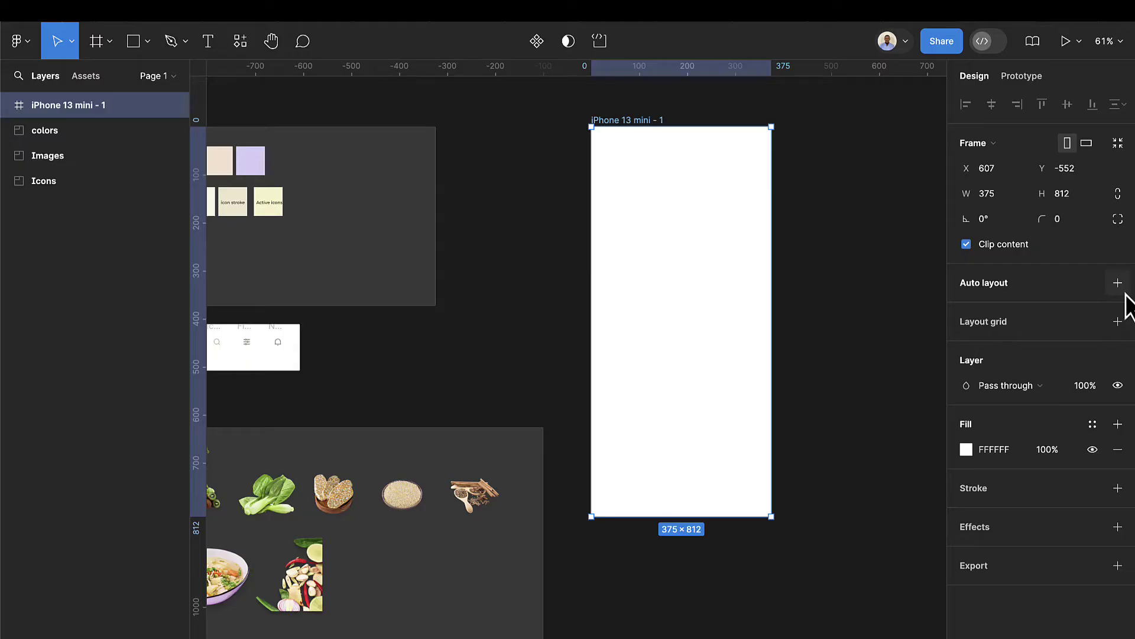
Add a layout grid to the phone frame with 2 columns and a margin of 24
click(1118, 321)
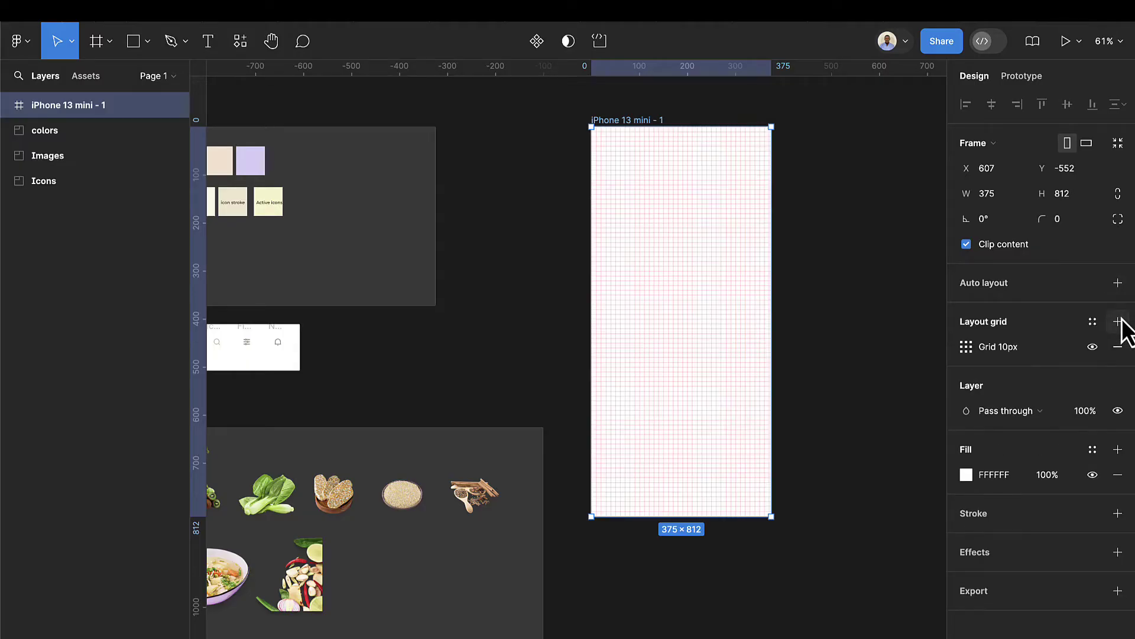
click(966, 348)
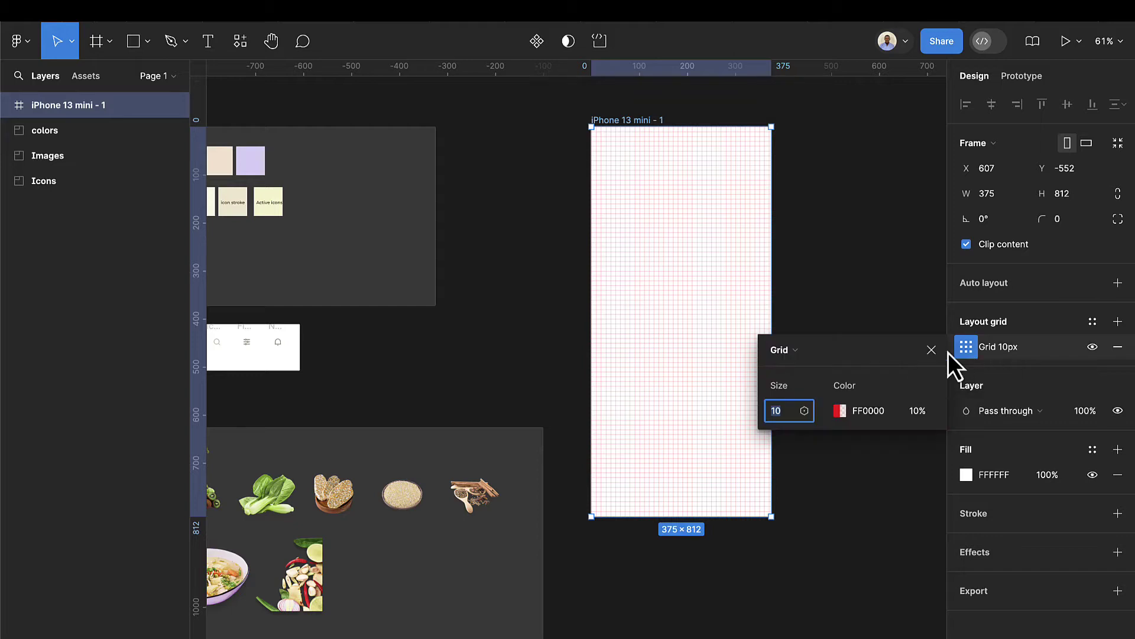
click(814, 350)
click(814, 375)
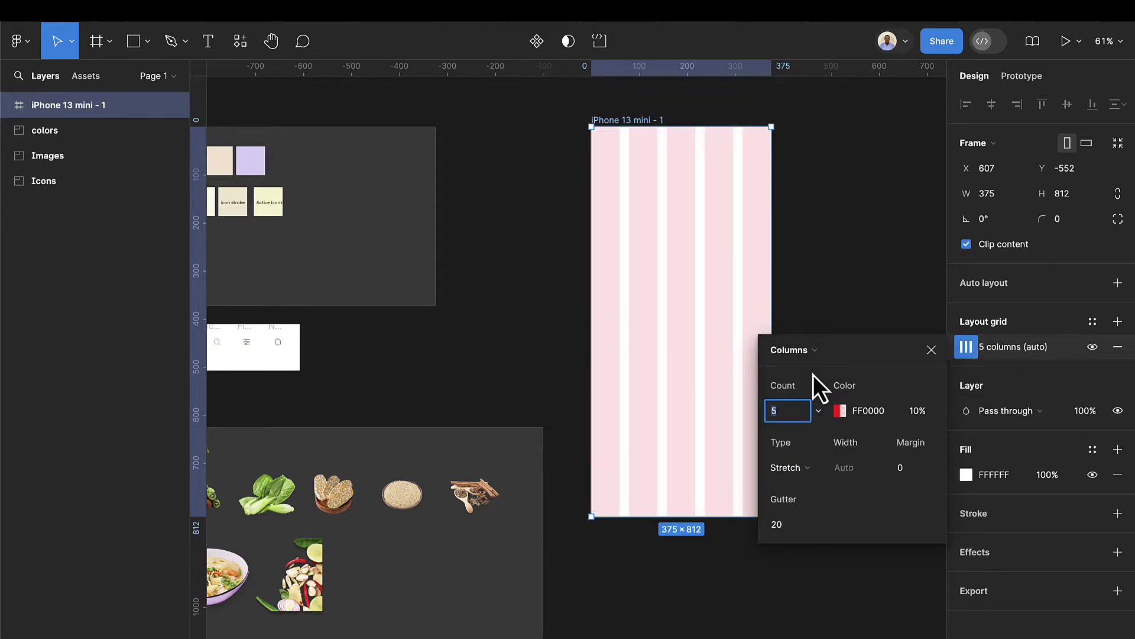
text(2)
key(Return)
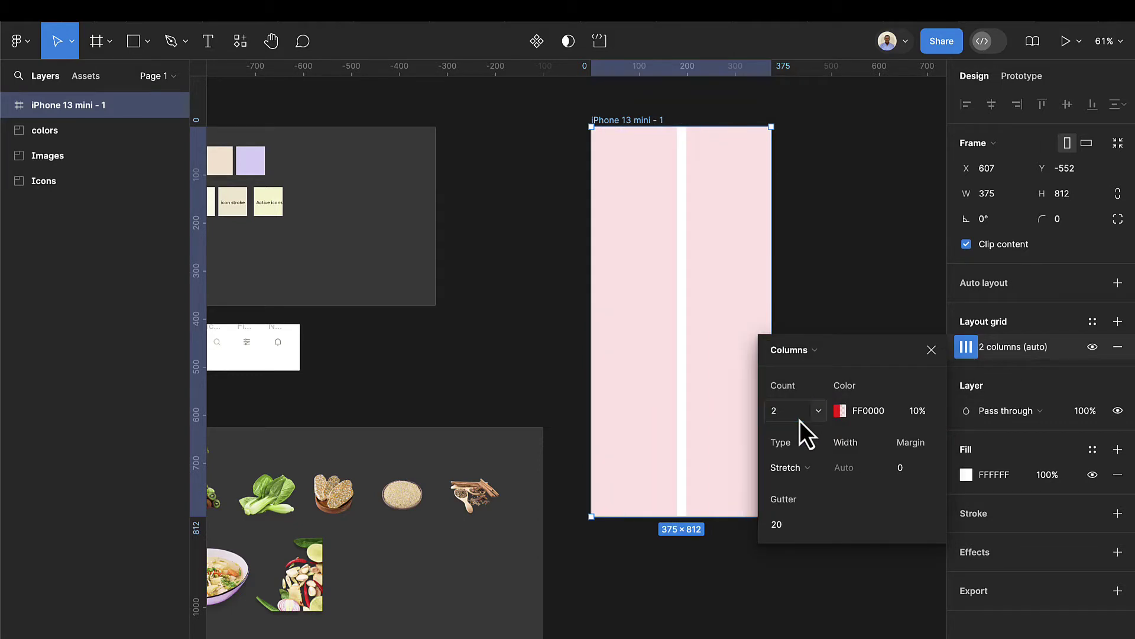
click(906, 471)
text(24)
key(Return)
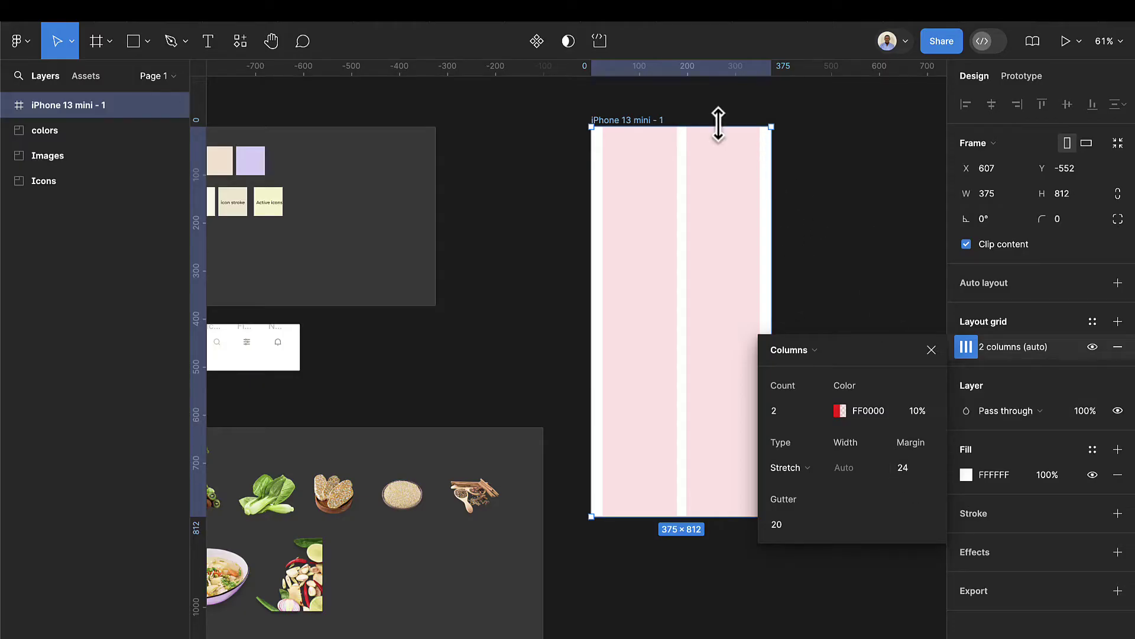
click(938, 351)
Check in the view options whether rulers are enabled
scroll(637, 127, up, 5)
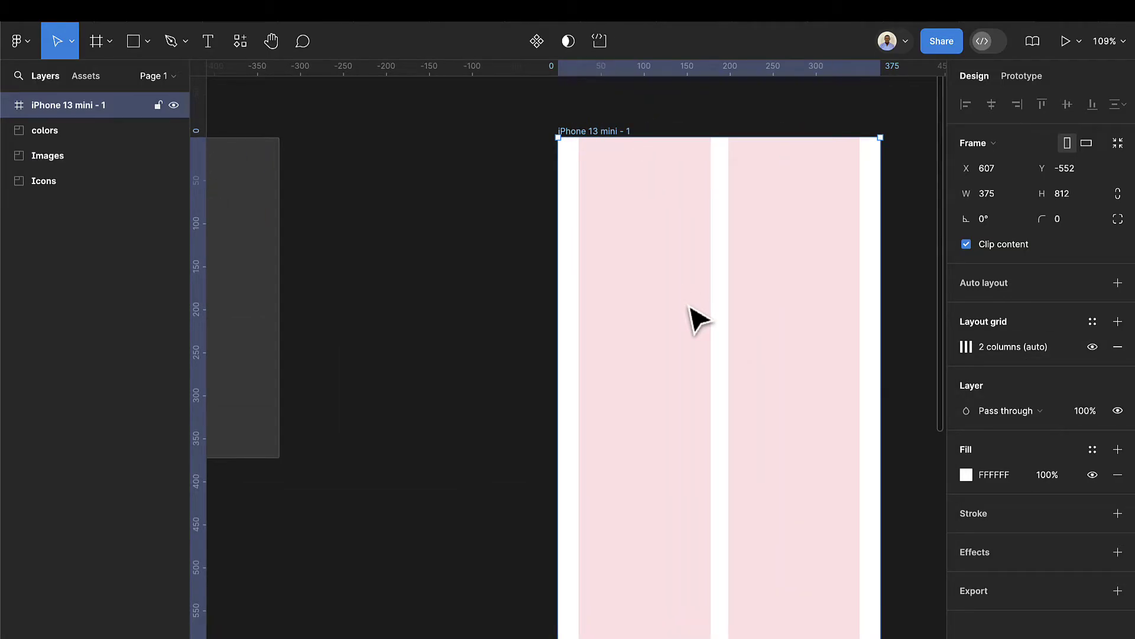
click(25, 49)
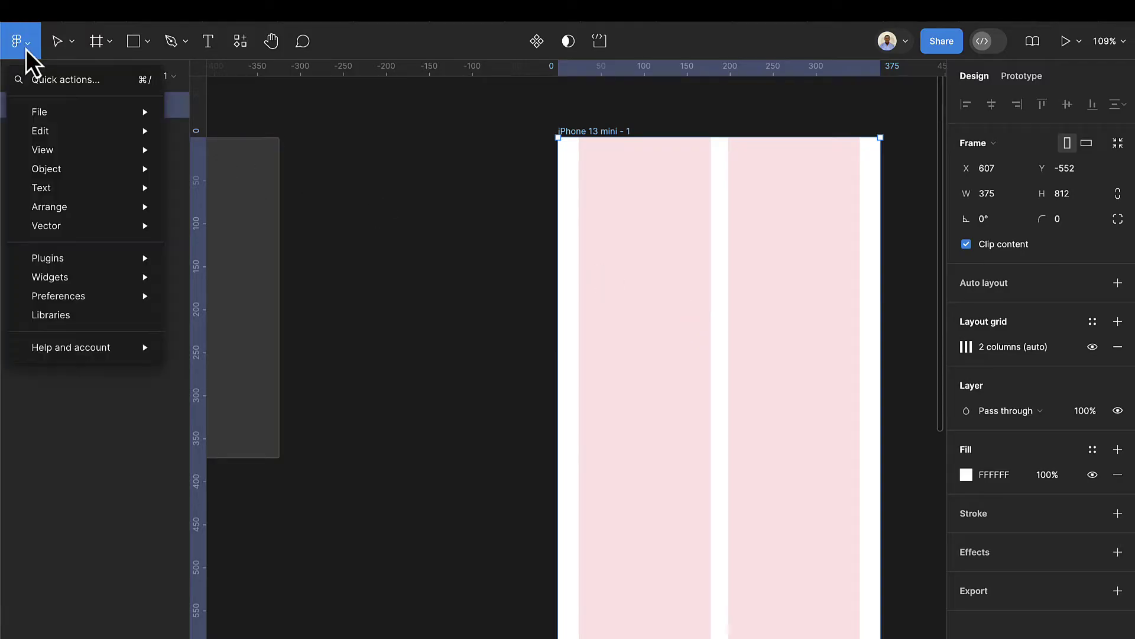
mouse_move(79, 144)
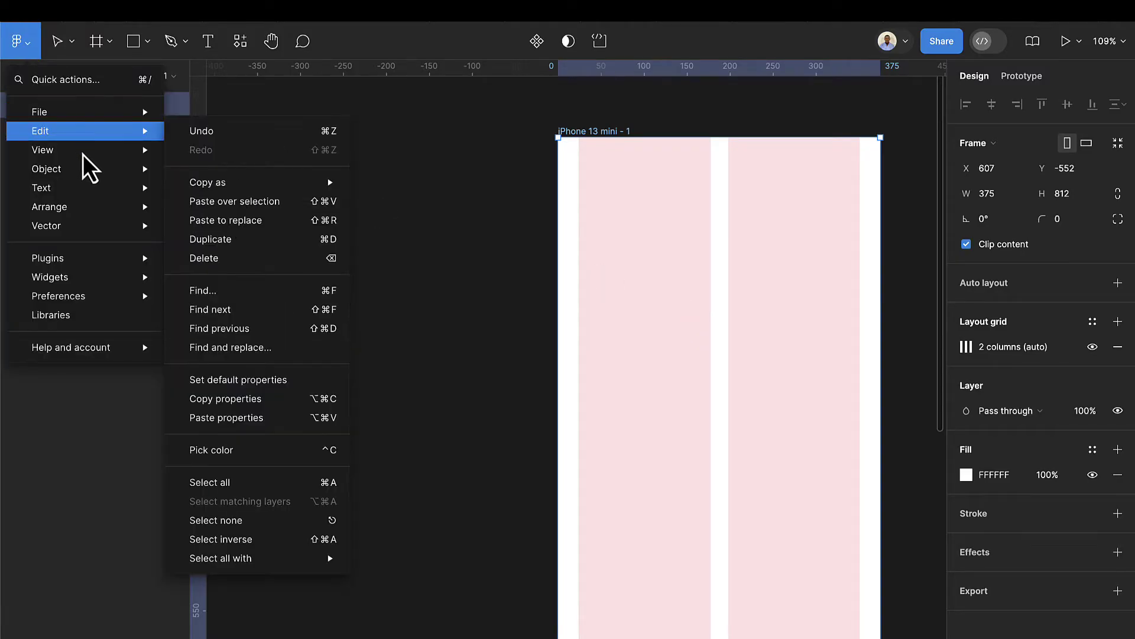
mouse_move(120, 155)
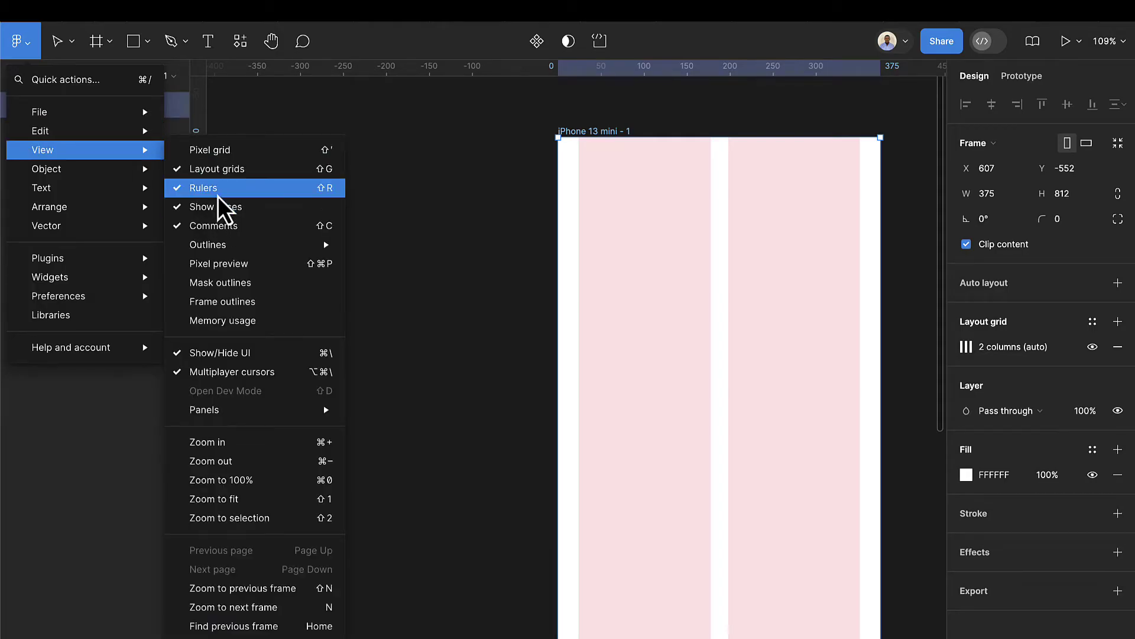
click(269, 115)
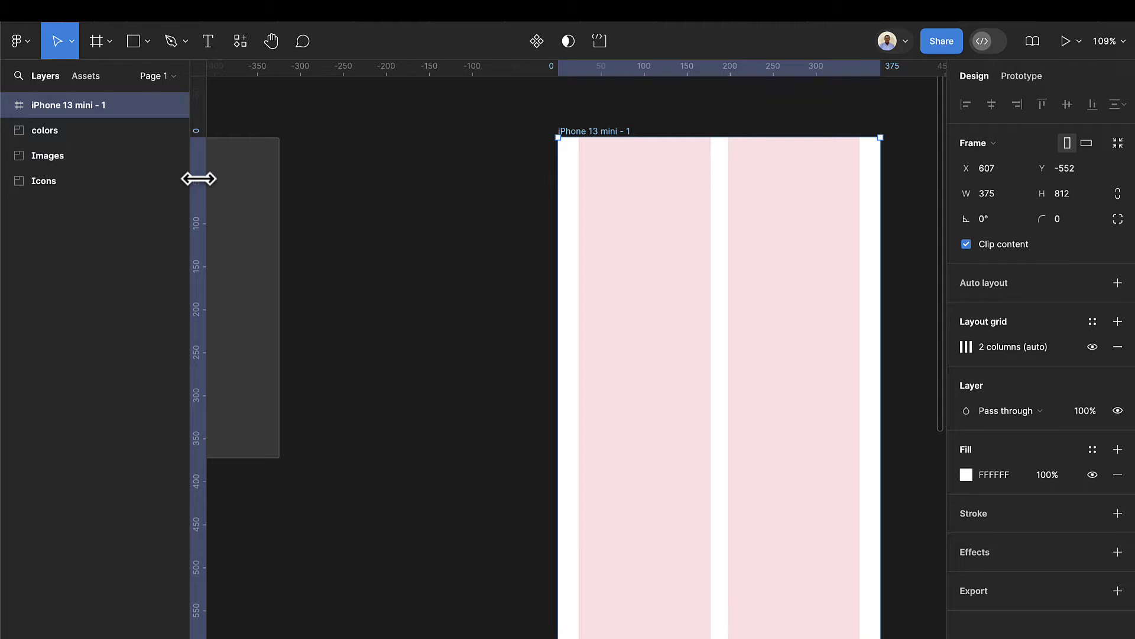
Place a vertical ruler guide at 24, on the outer edge of the phone frame's left column
drag(199, 179, 582, 214)
scroll(579, 195, up, 10)
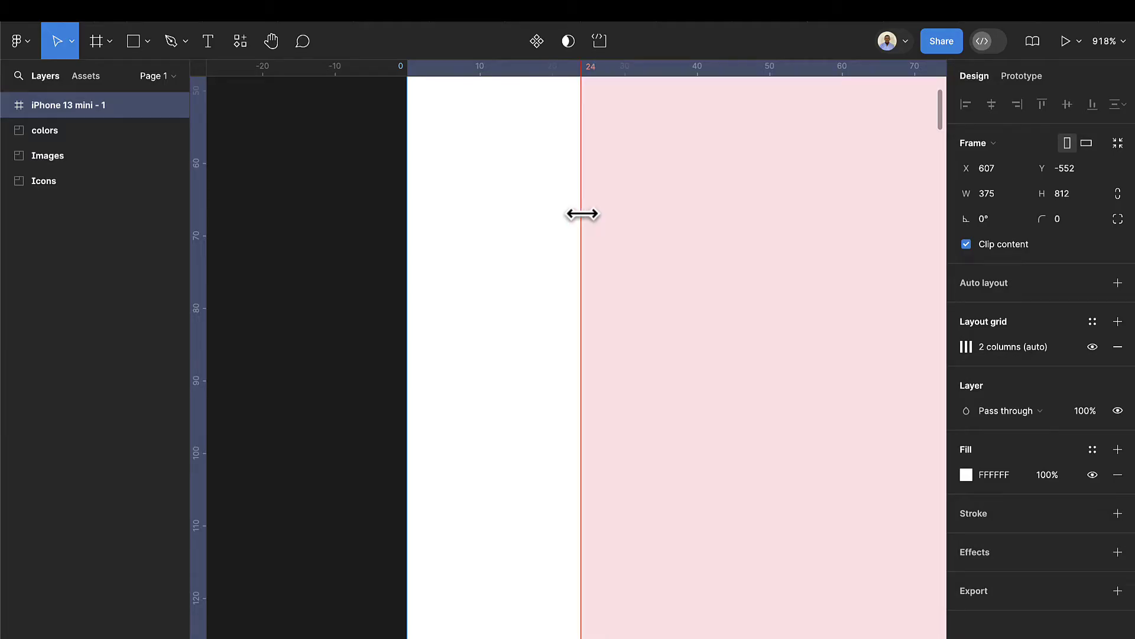
scroll(583, 214, down, 10)
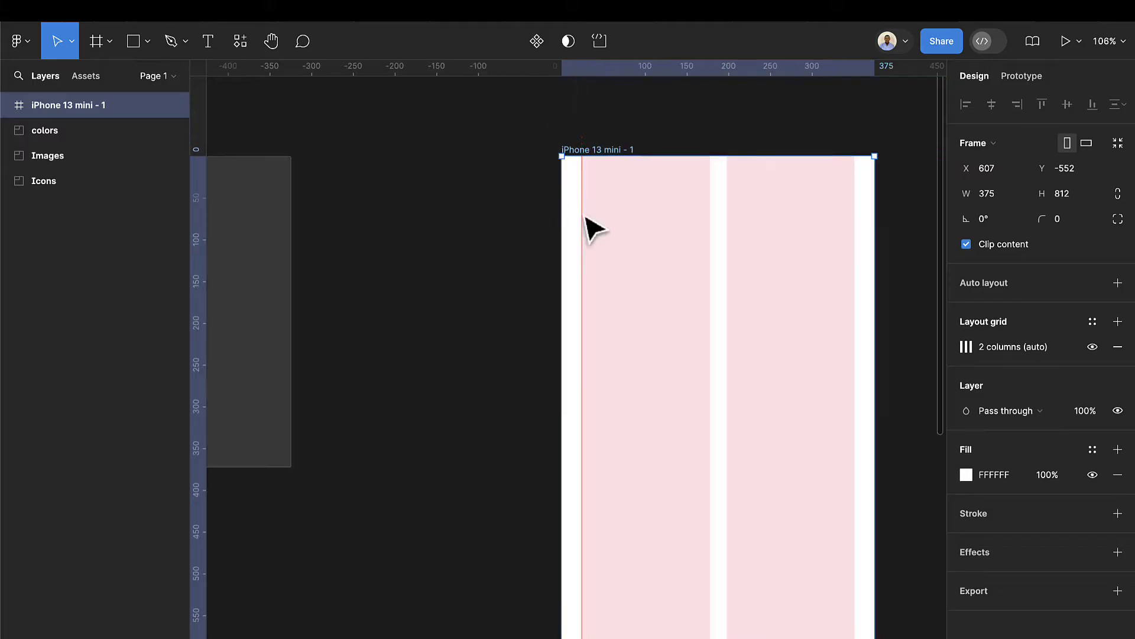
Place a second vertical ruler guide at 351, aligned with the outer edge of the phone frame's right column
scroll(590, 225, right, 5)
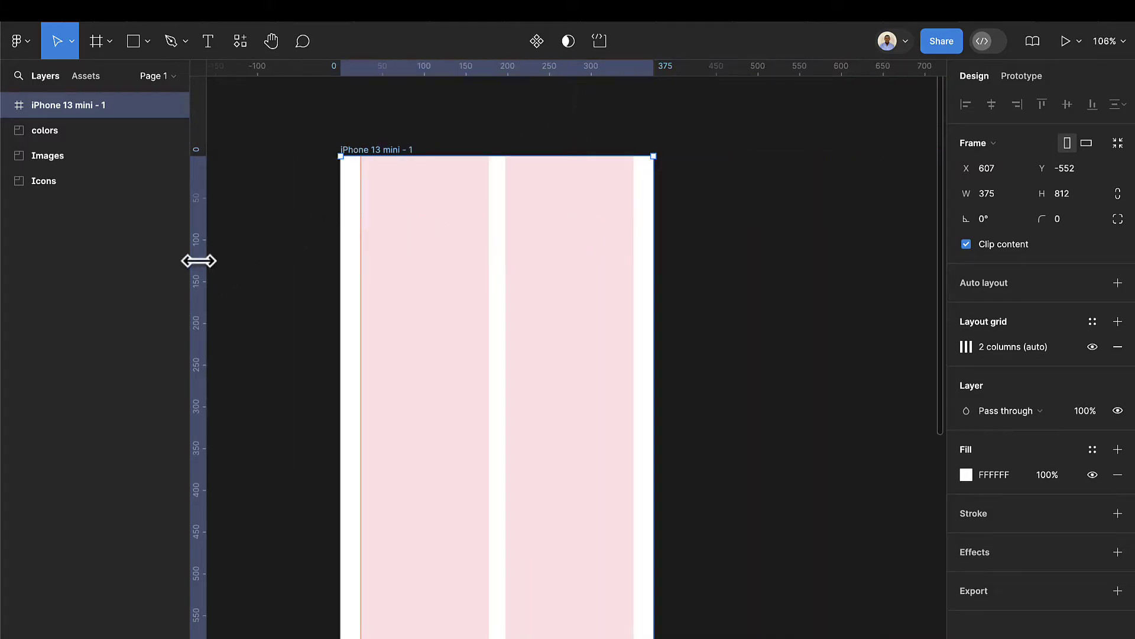
drag(198, 259, 631, 239)
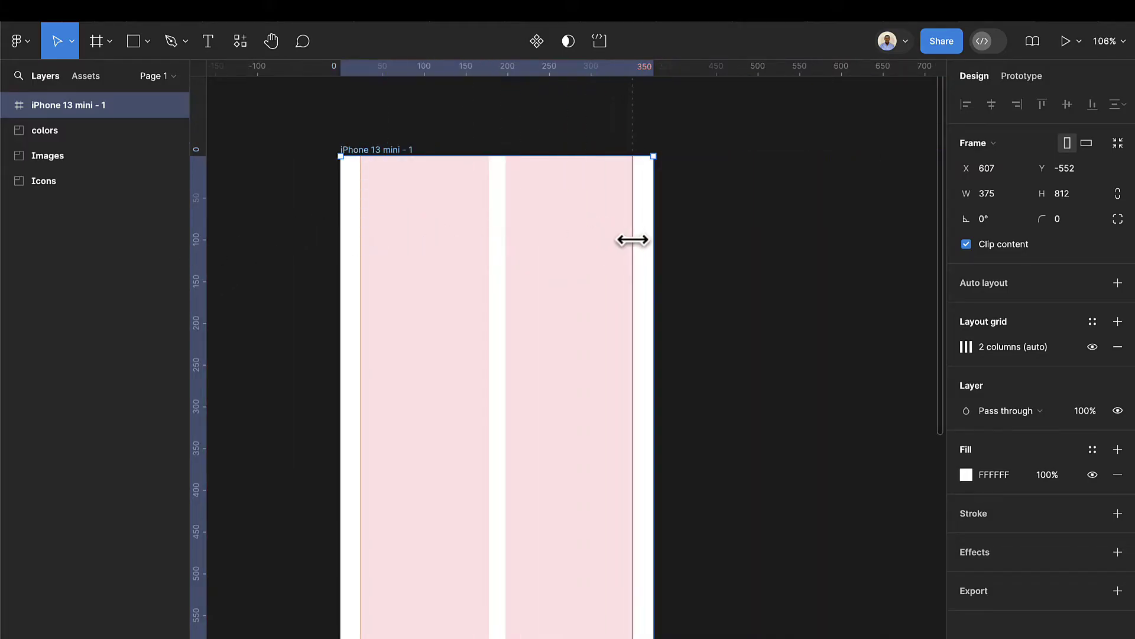
scroll(634, 248, up, 5)
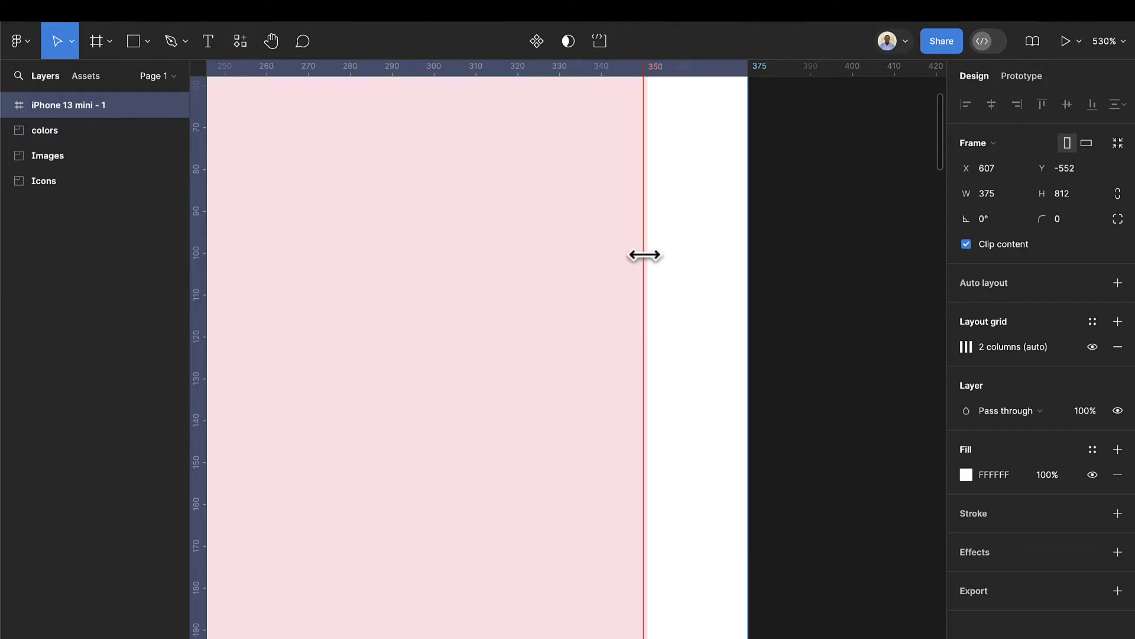
scroll(644, 255, up, 2)
drag(644, 255, 650, 257)
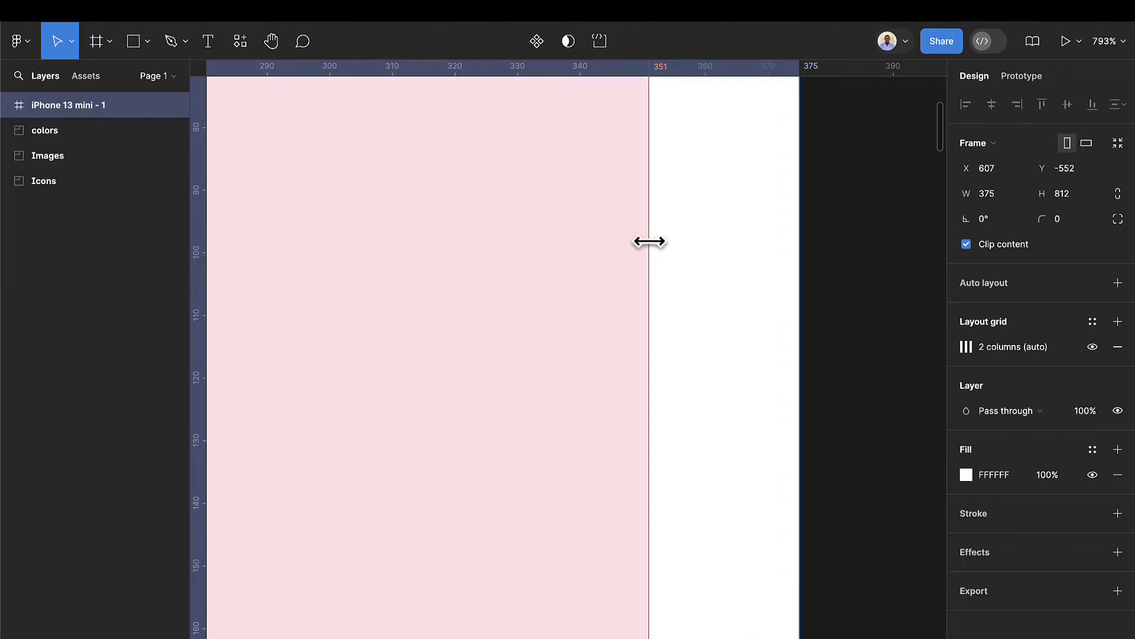
scroll(650, 257, up, 1)
scroll(649, 257, down, 6)
scroll(649, 242, down, 2)
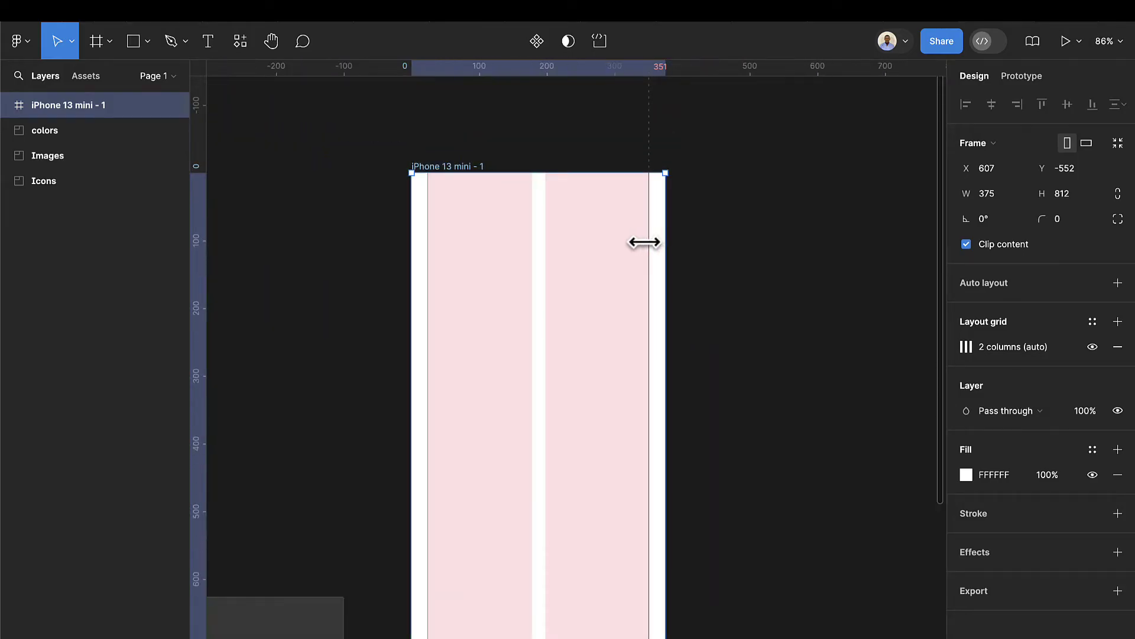
key(Delete)
Add a second layout grid of rows to the phone frame with a margin of 42
click(1118, 322)
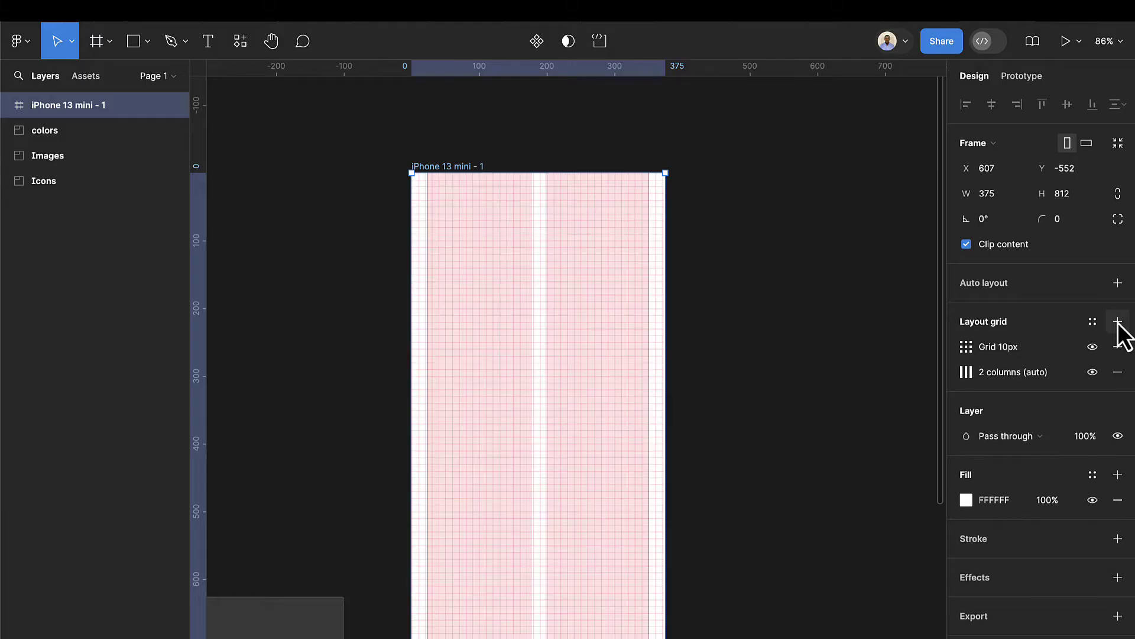
click(966, 348)
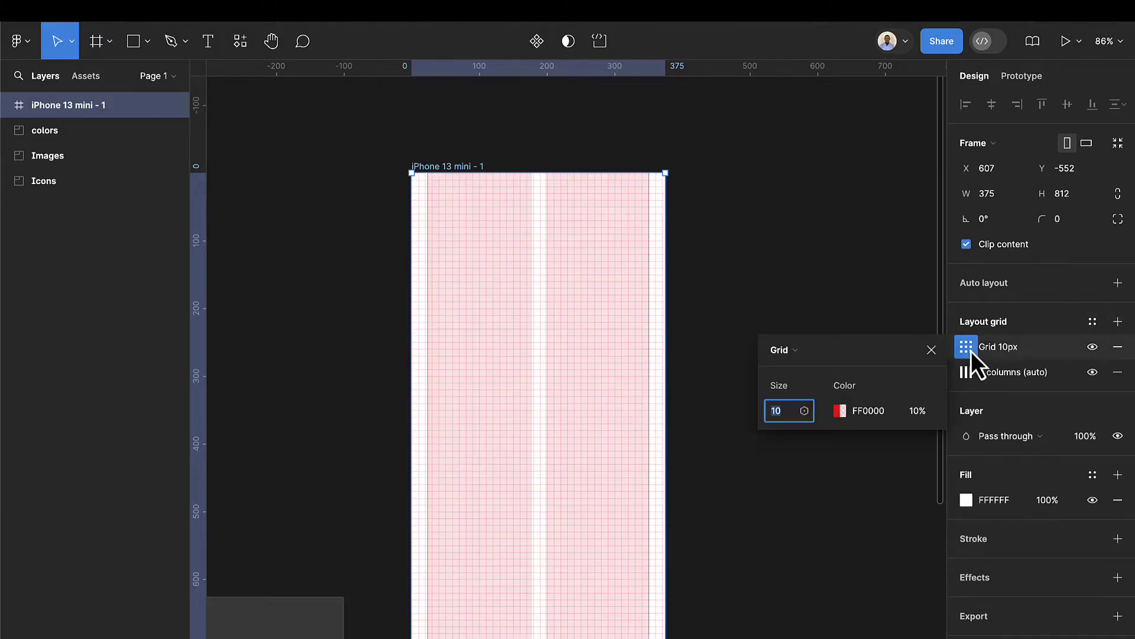
click(793, 350)
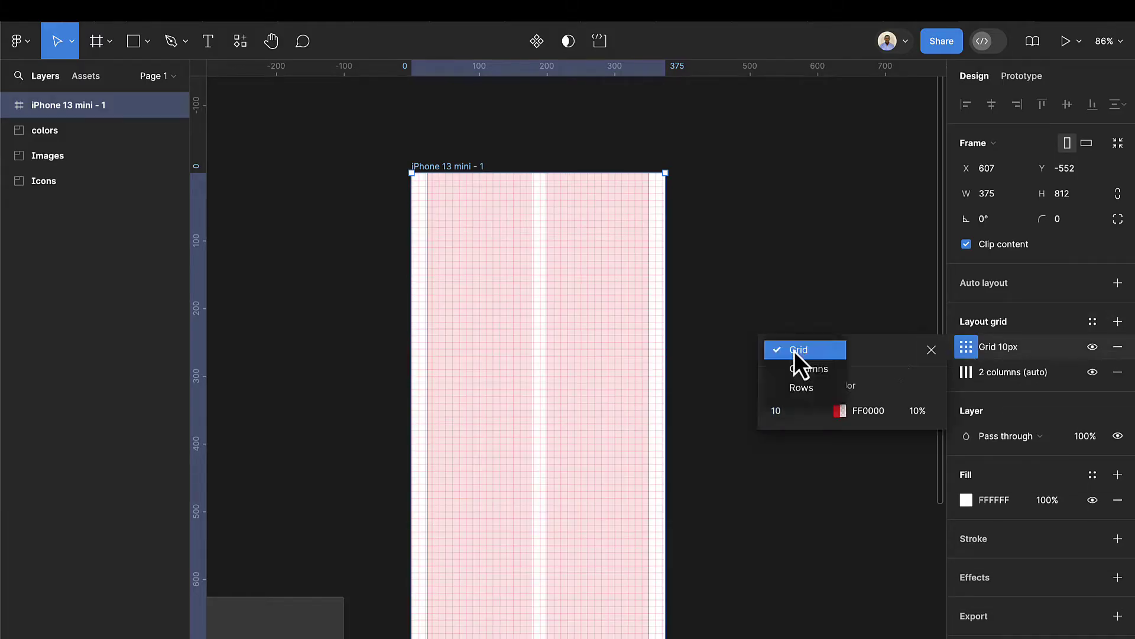
click(803, 385)
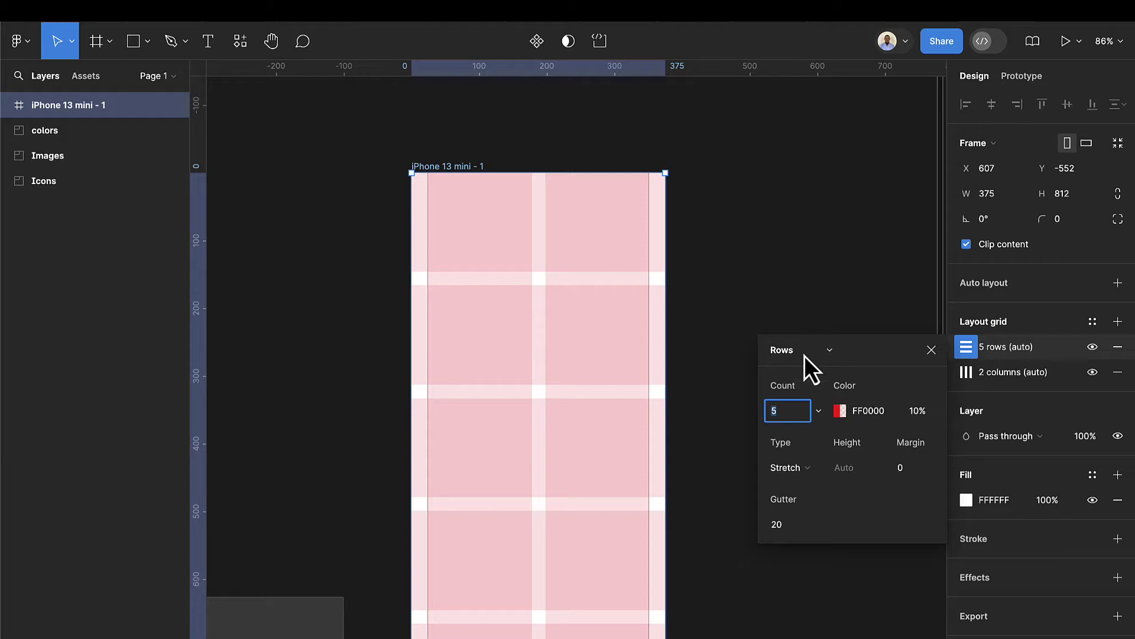
click(908, 469)
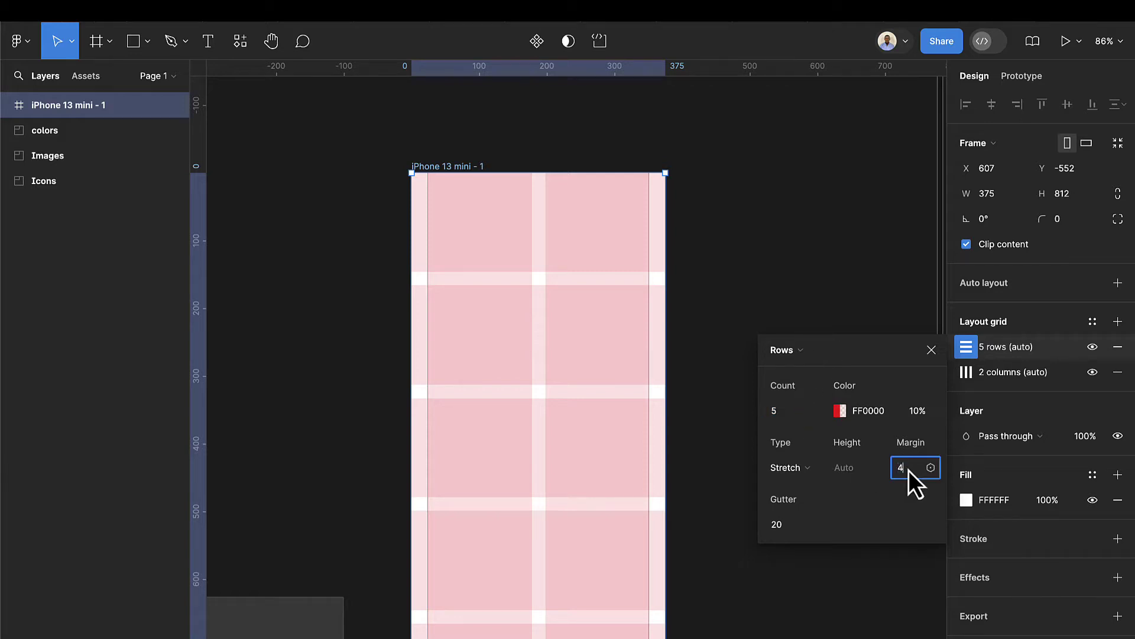
key(Return)
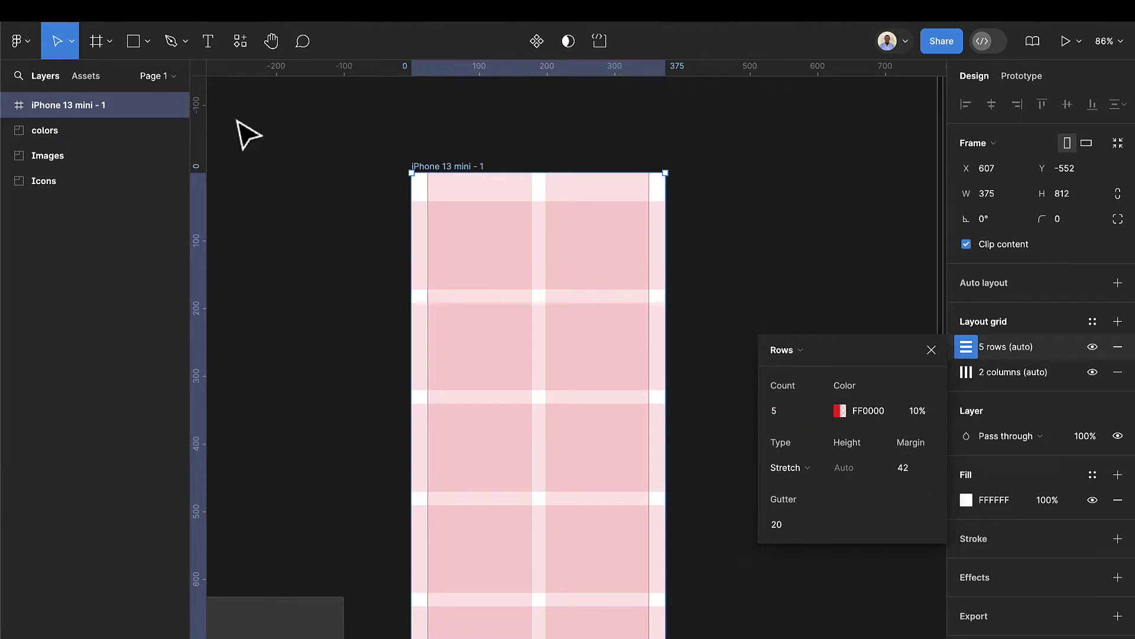
scroll(639, 170, up, 5)
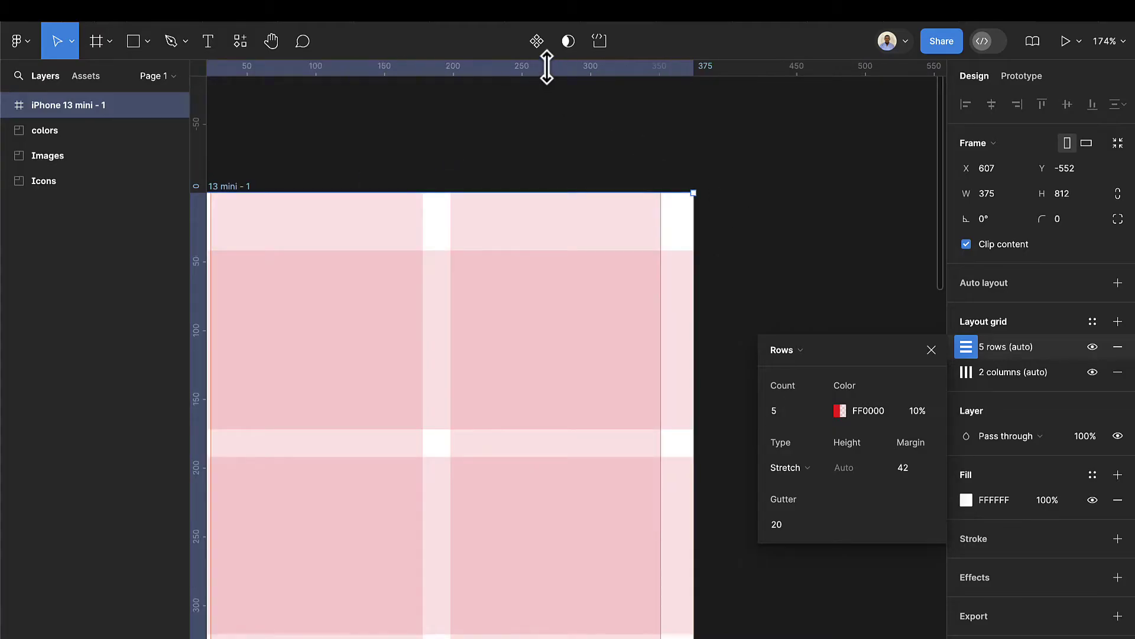
Place a horizontal ruler guide at 42 on the phone frame, aligned with the start of the first grid row
drag(549, 72, 563, 250)
scroll(660, 252, up, 10)
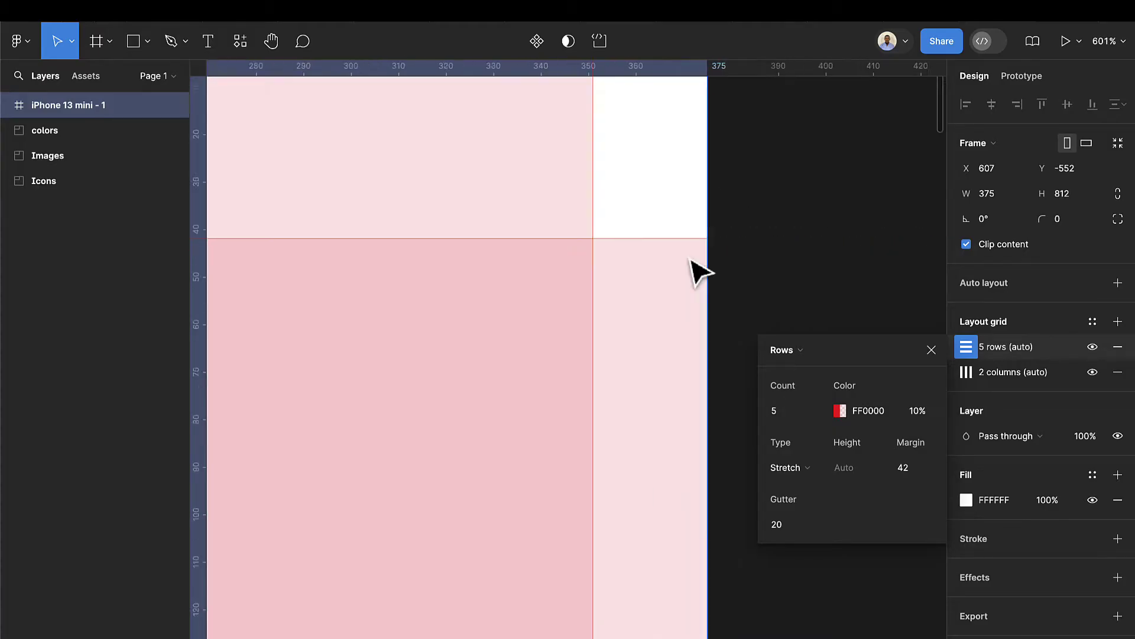
drag(639, 197, 641, 208)
Hide both the rows and columns layout grids on the iPhone 13 mini frame
scroll(650, 224, down, 10)
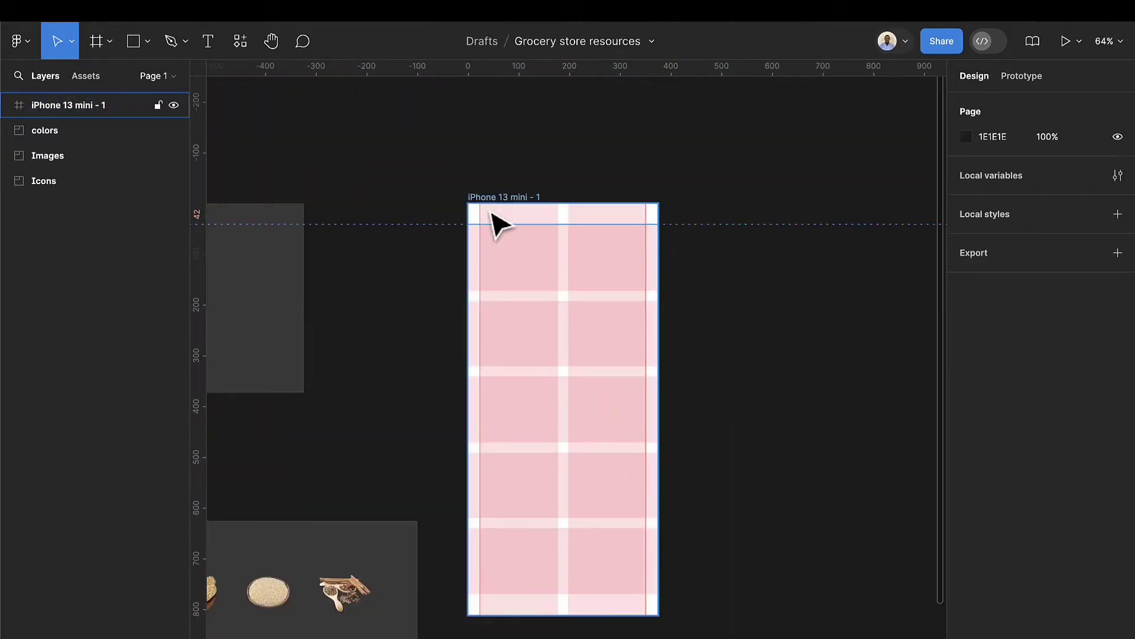
click(503, 207)
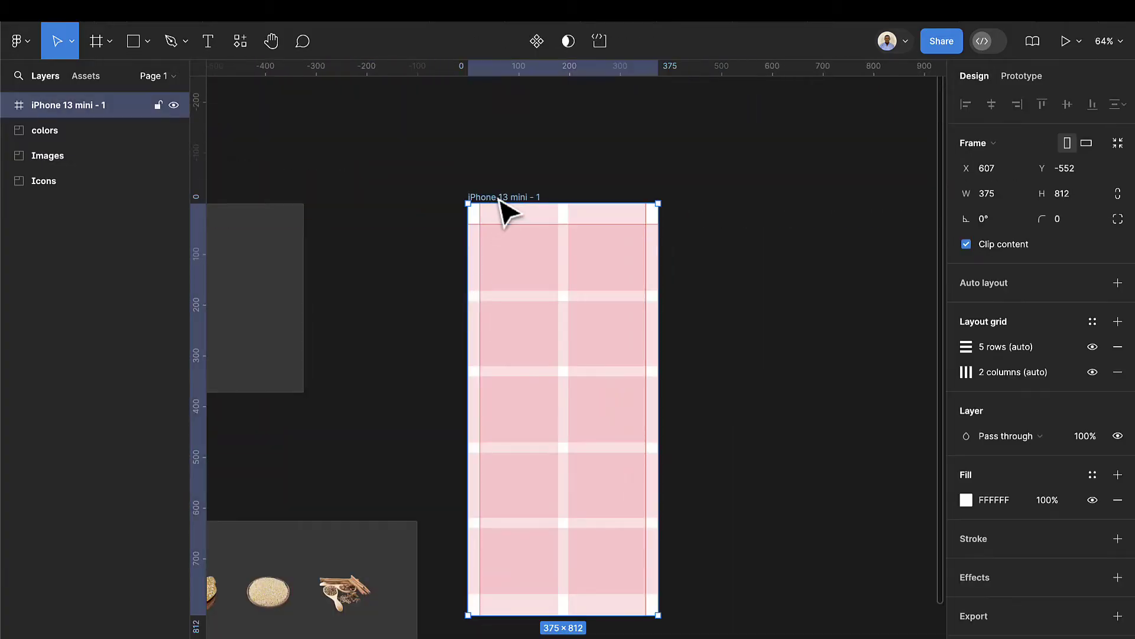
click(1092, 347)
click(1092, 372)
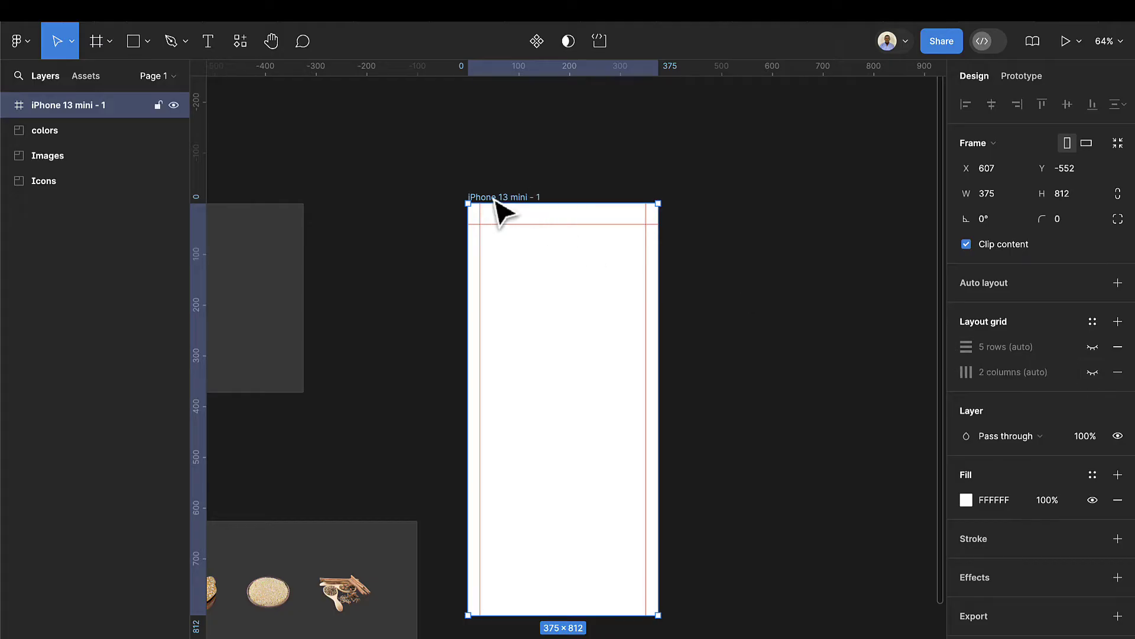
scroll(538, 293, up, 5)
scroll(544, 296, down, 2)
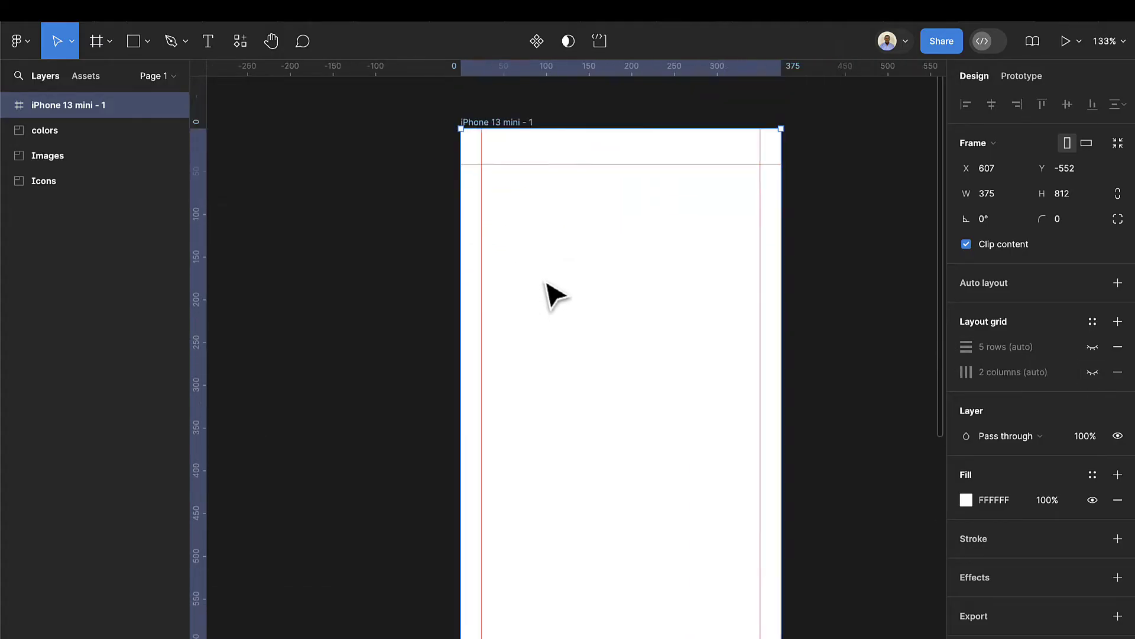
scroll(538, 154, up, 1)
scroll(530, 160, up, 3)
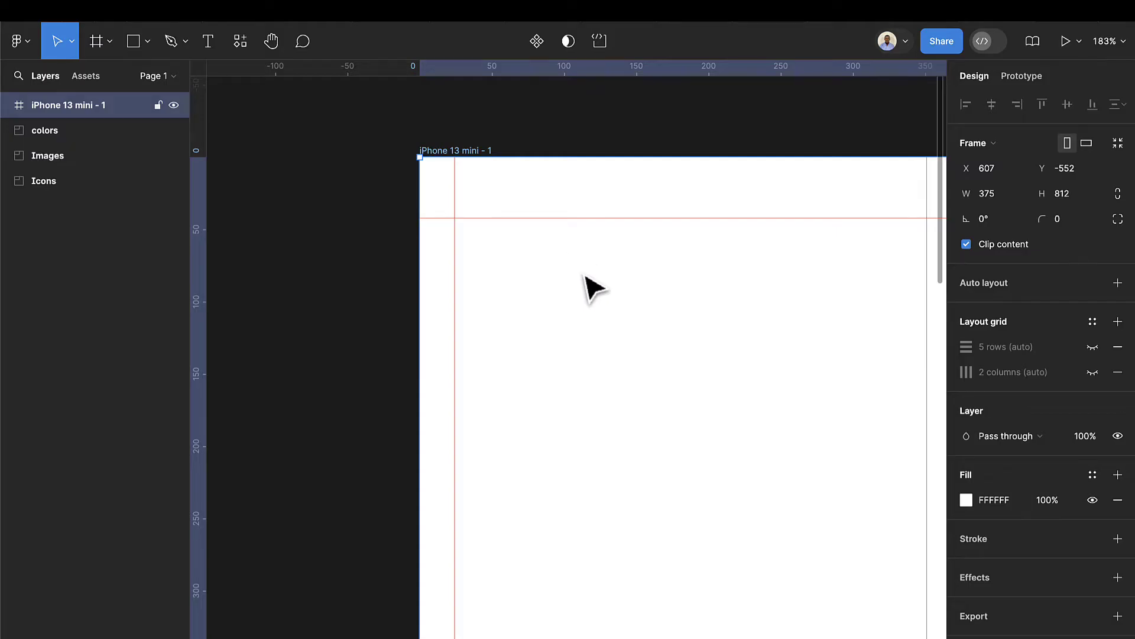
scroll(622, 301, down, 1)
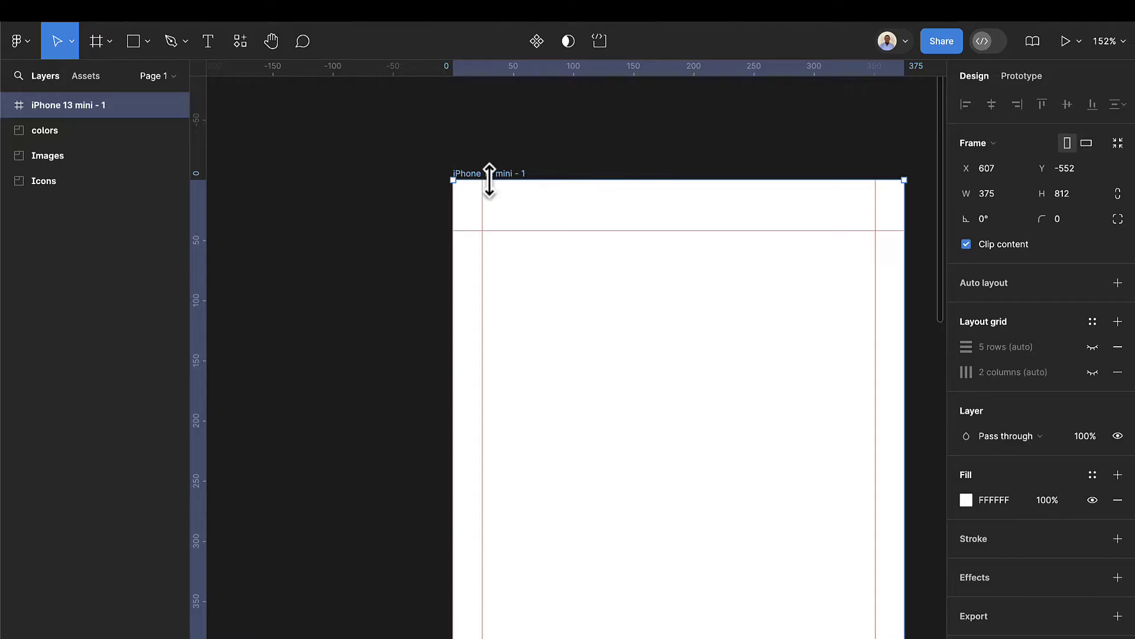
Create a color style named dark from the fill of the Dark swatch in the colors section
scroll(473, 199, left, 5)
scroll(508, 236, down, 5)
scroll(503, 278, left, 5)
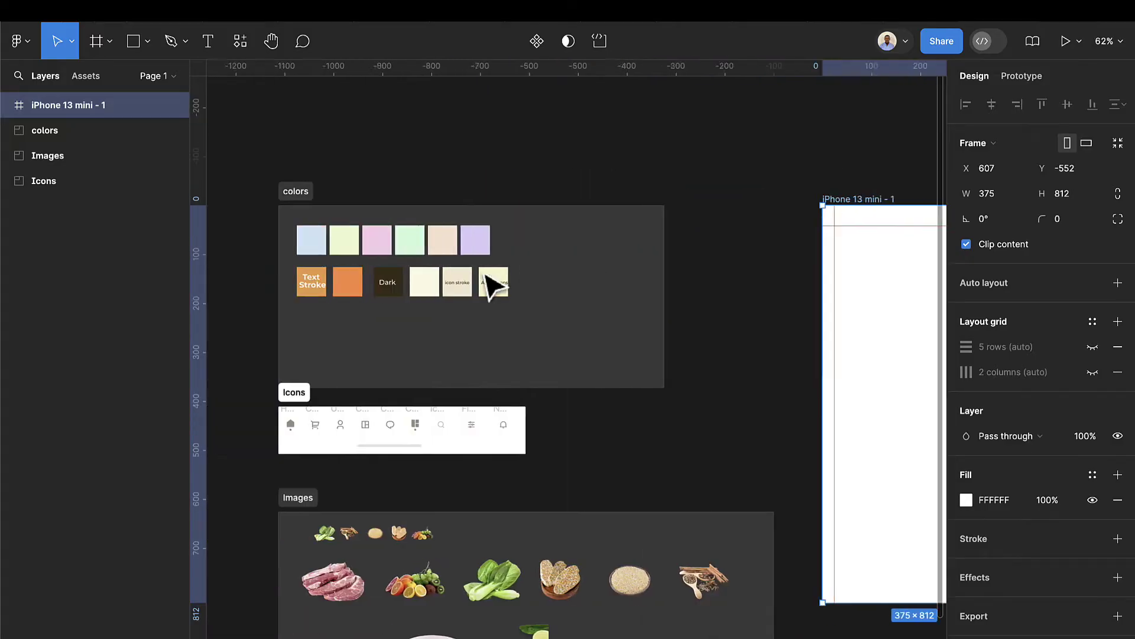
scroll(515, 287, up, 5)
click(570, 277)
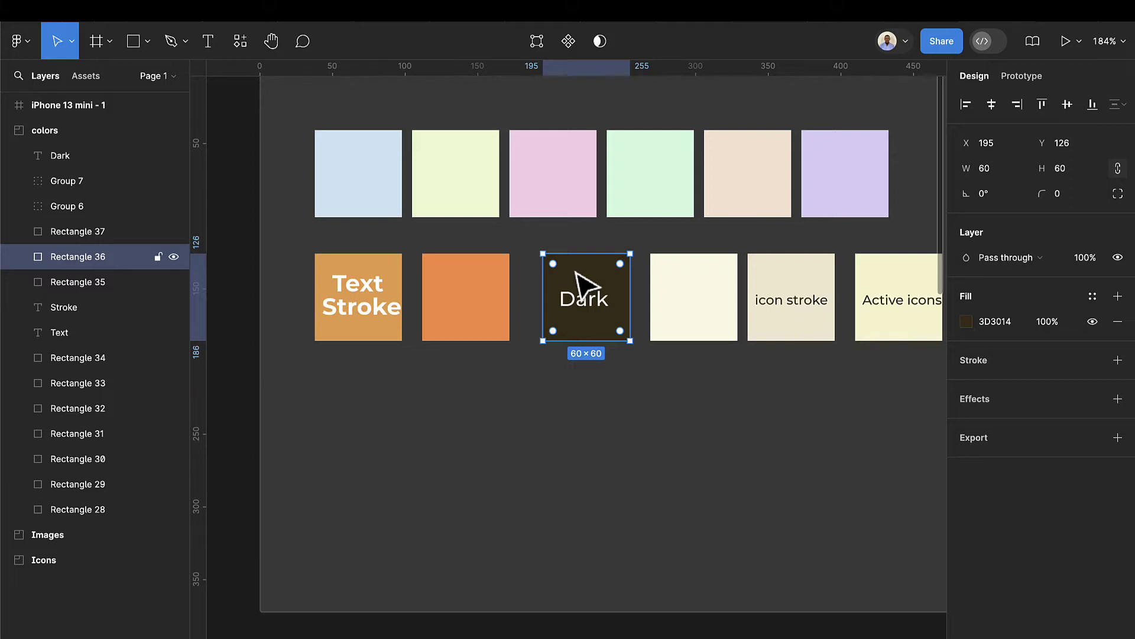
click(1093, 297)
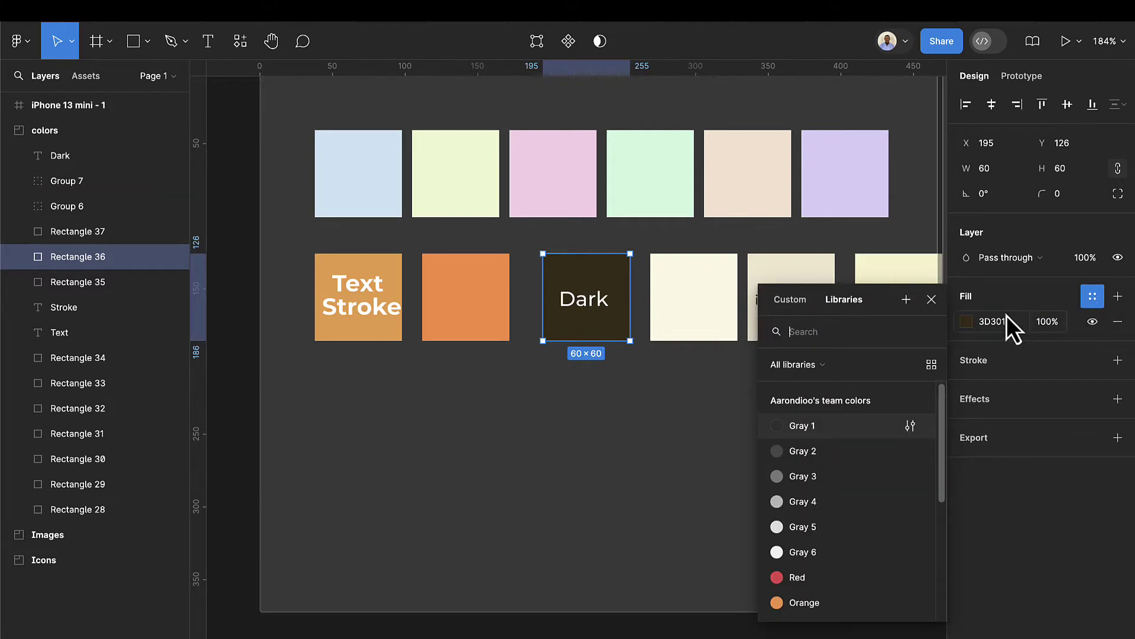
click(913, 305)
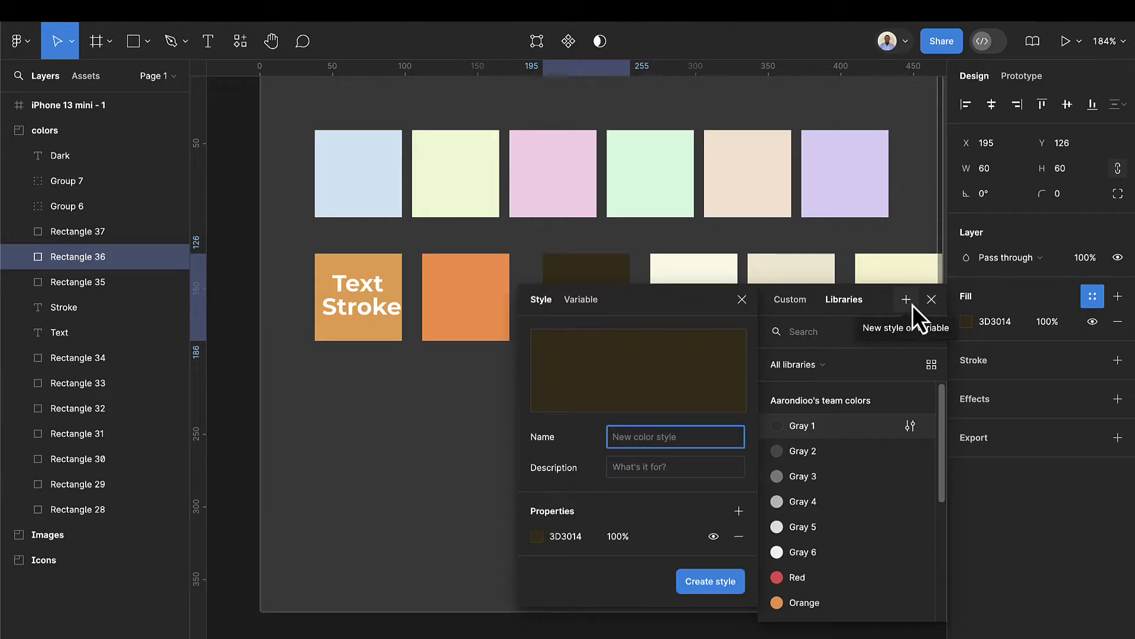
text(dark)
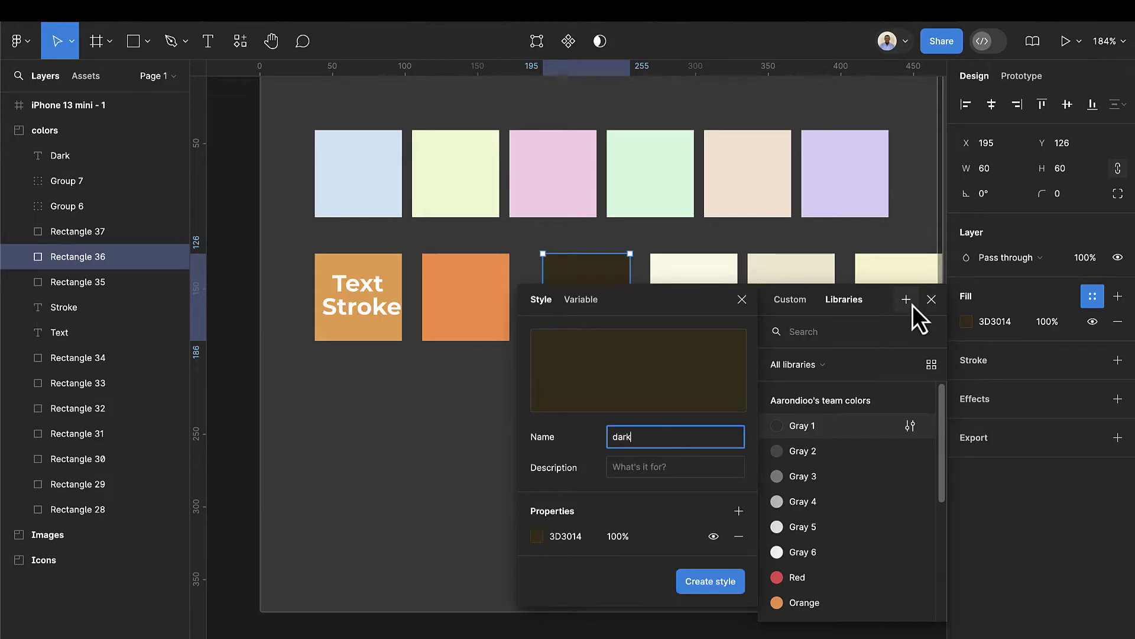
click(711, 585)
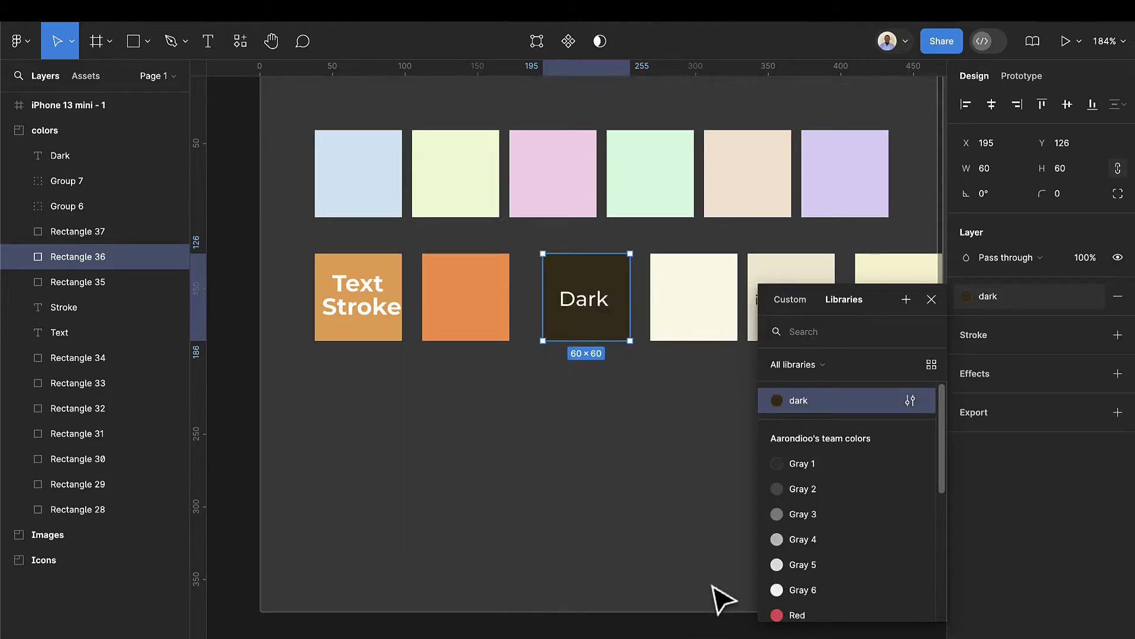
Create a color style named active from the fill of the orange Text Stroke swatch
click(399, 267)
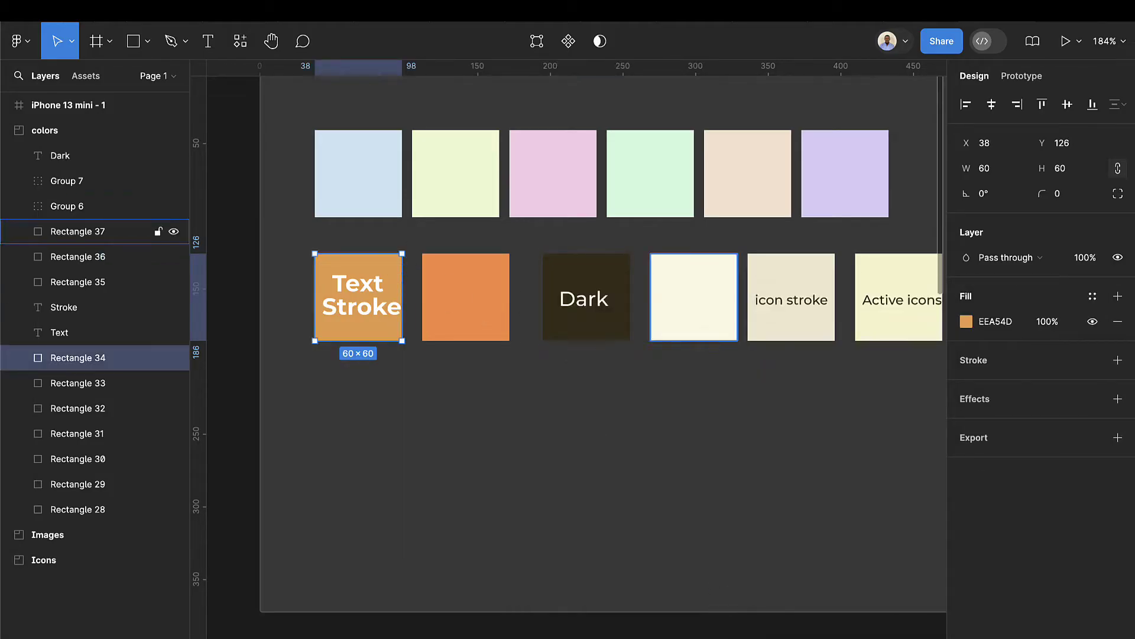
click(1102, 296)
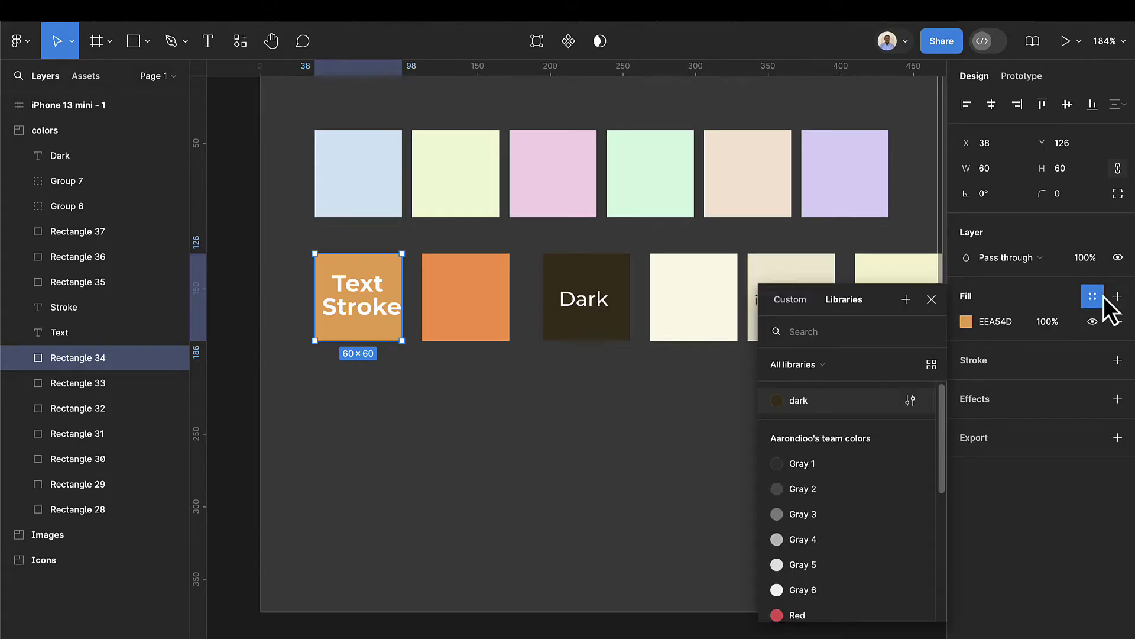
click(902, 300)
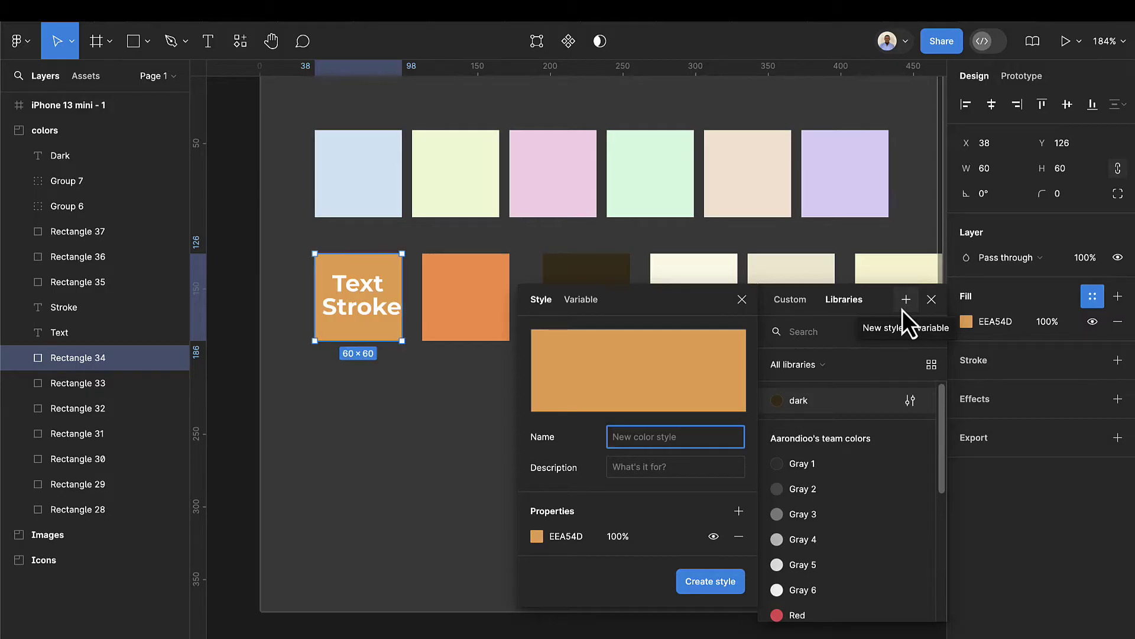
text(active)
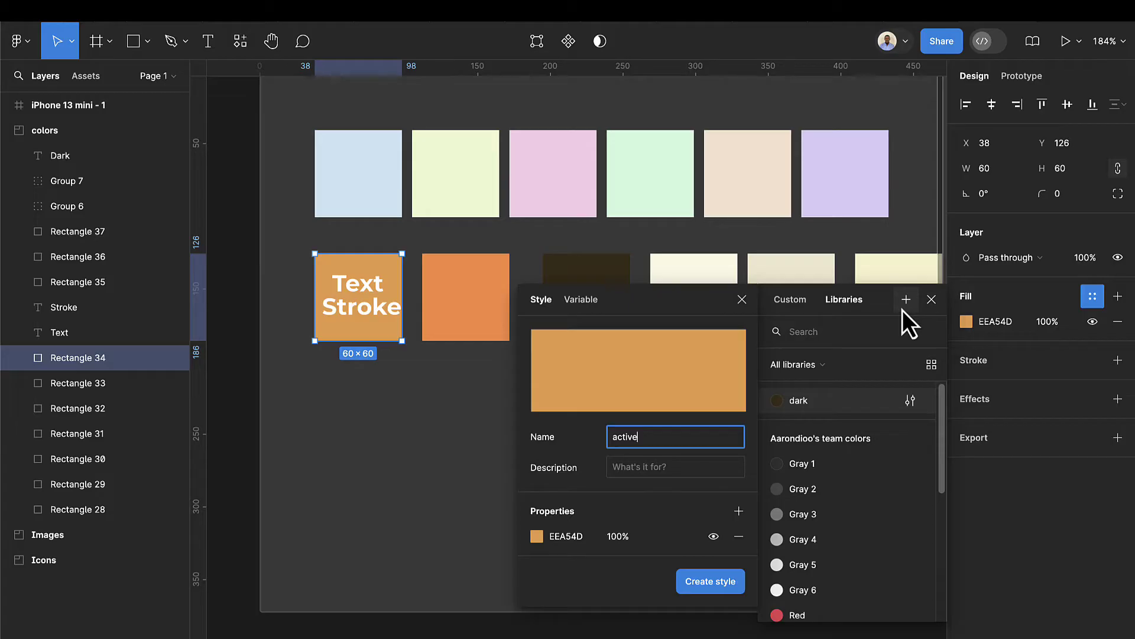
click(710, 580)
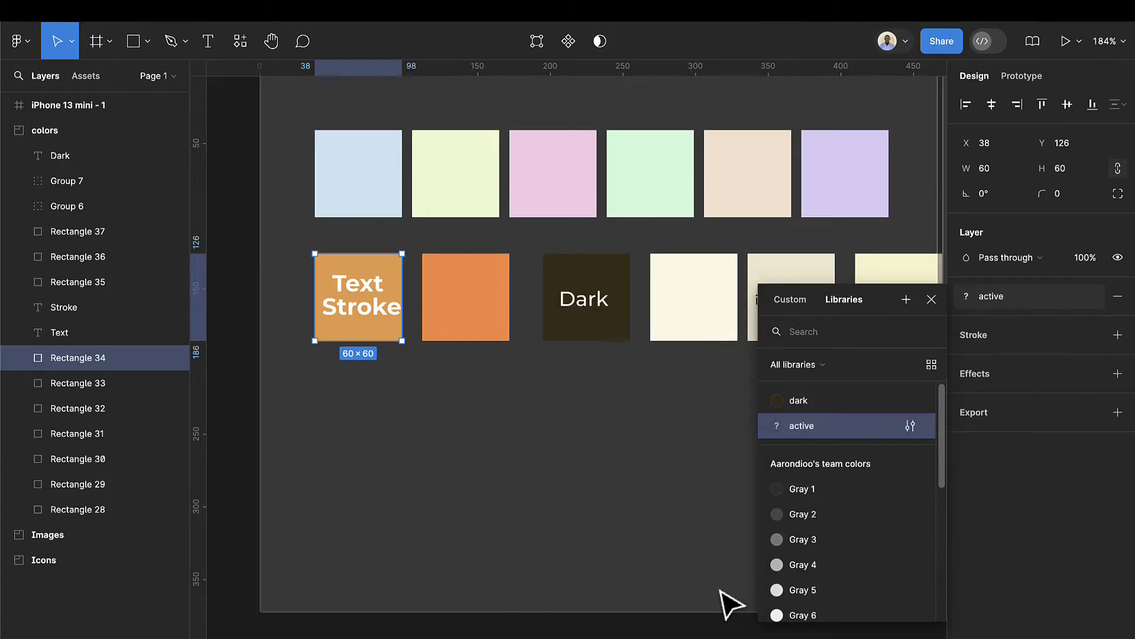
Create a color style named stroke colors from the fill of the rectangle inside the icon stroke group
scroll(718, 473, right, 3)
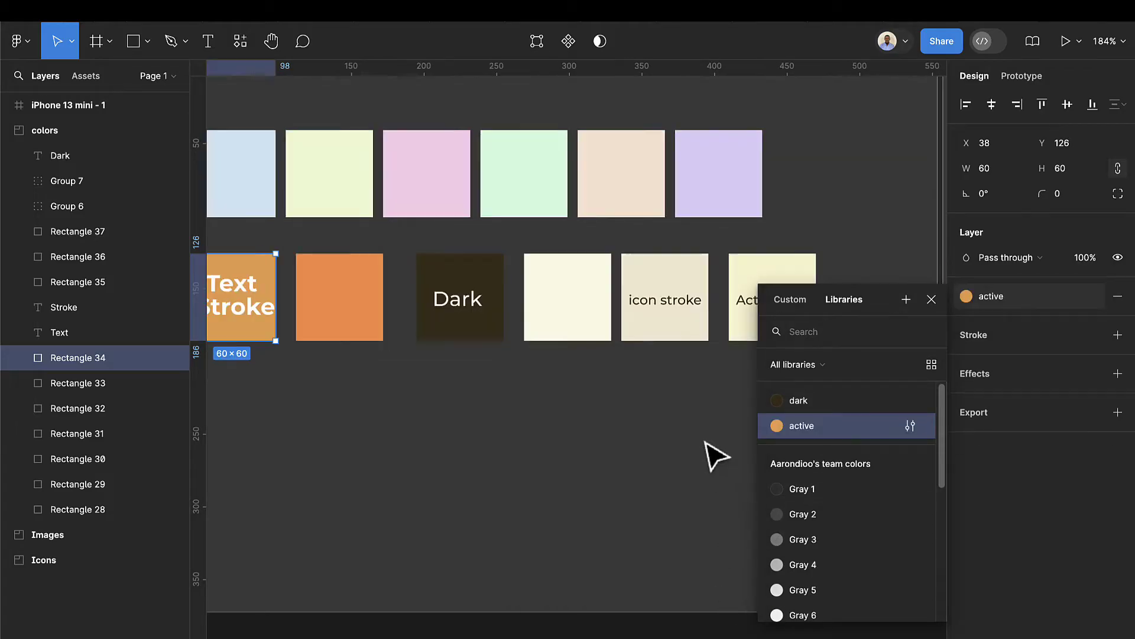
click(667, 264)
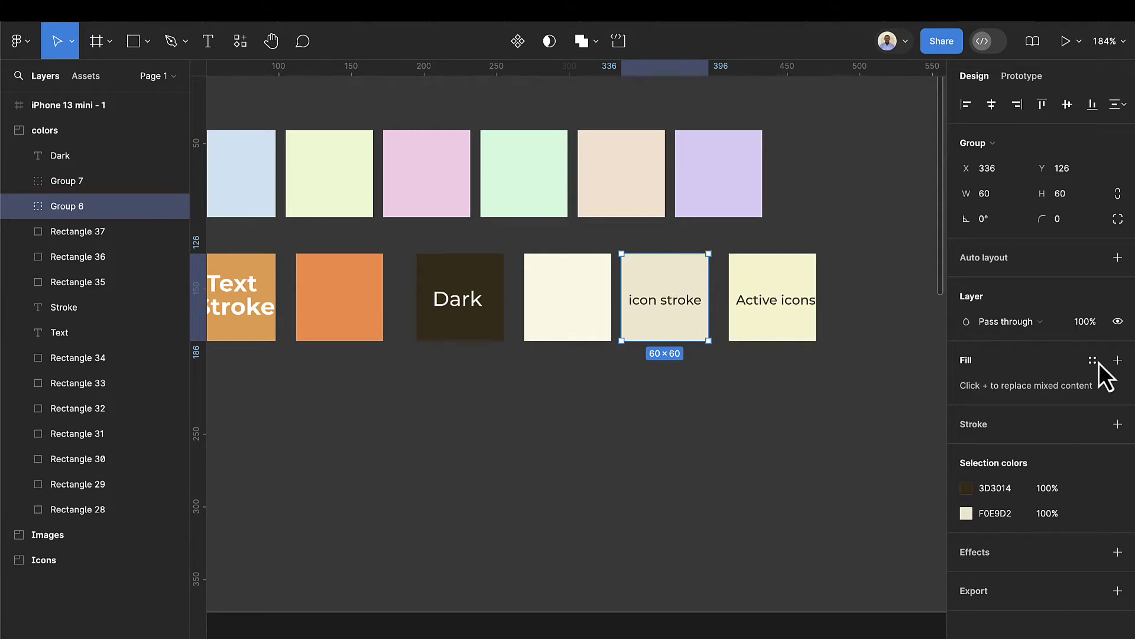
double_click(703, 287)
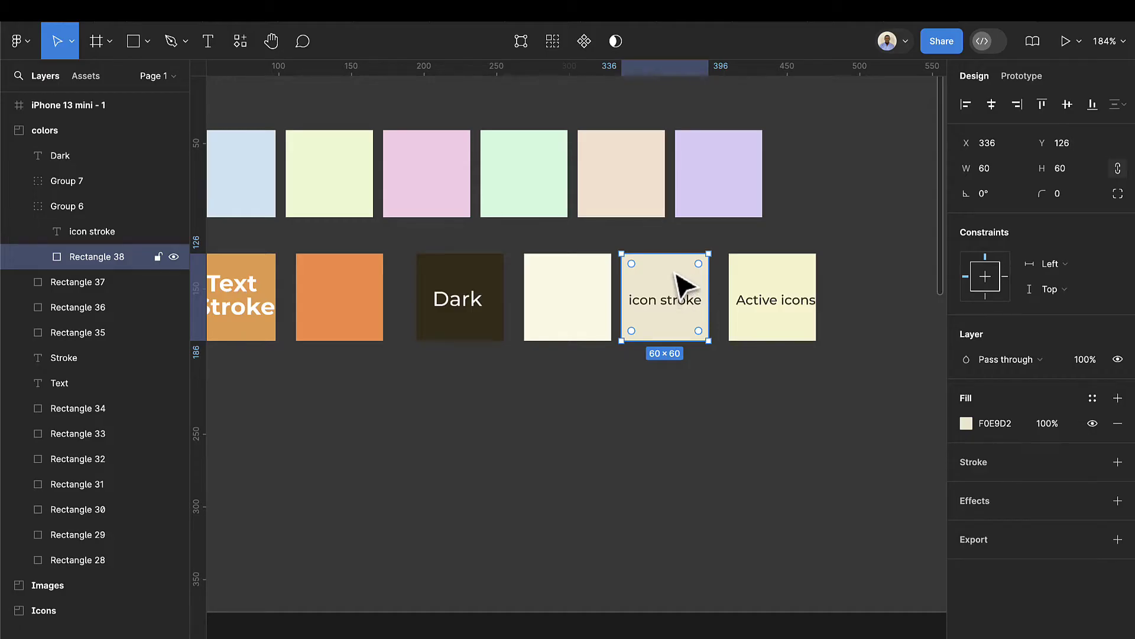
click(1099, 401)
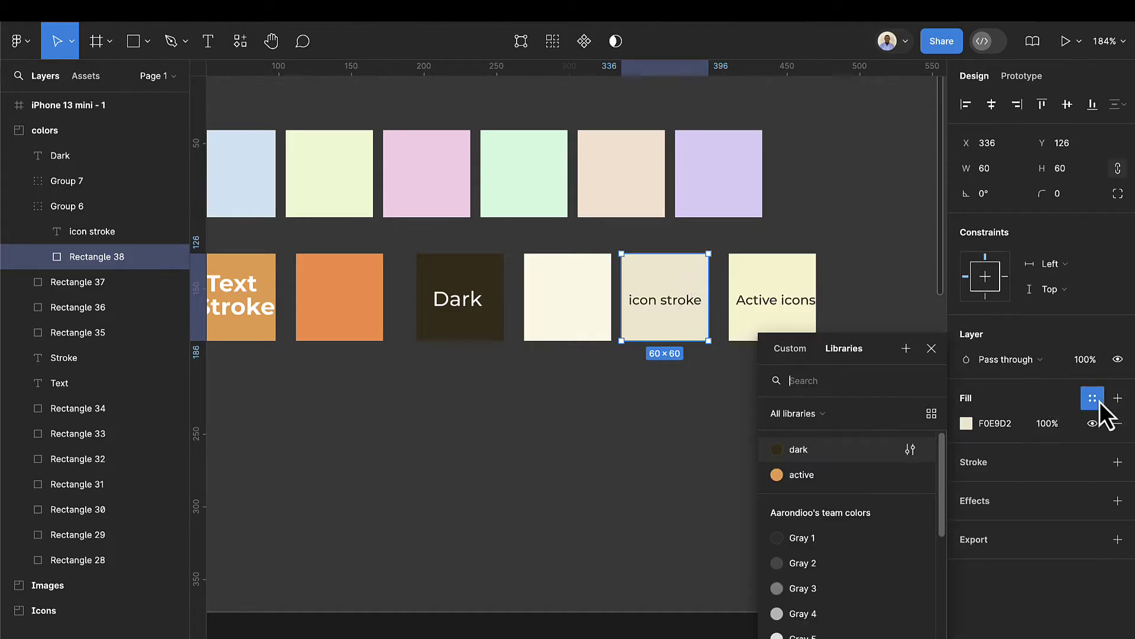
click(906, 357)
text(s)
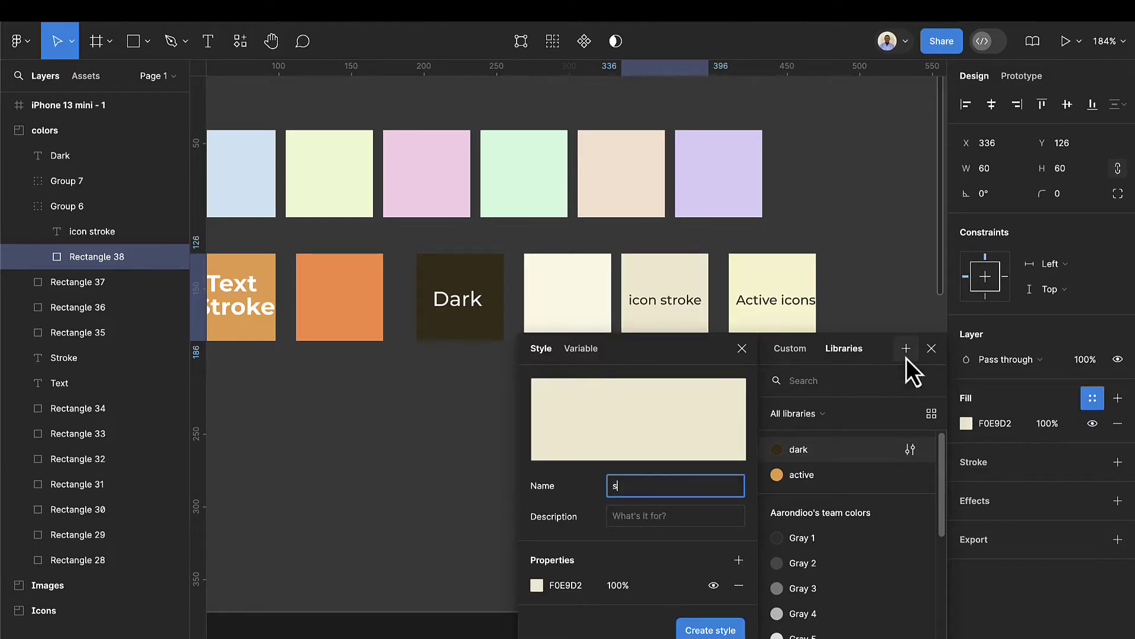
text(troke colors)
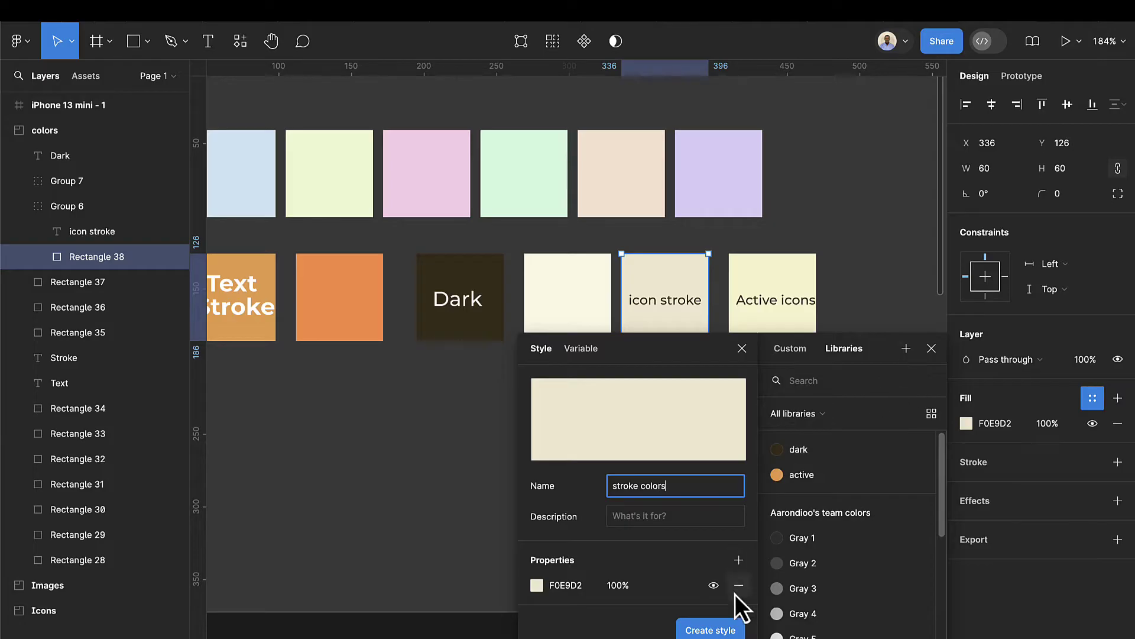
click(704, 628)
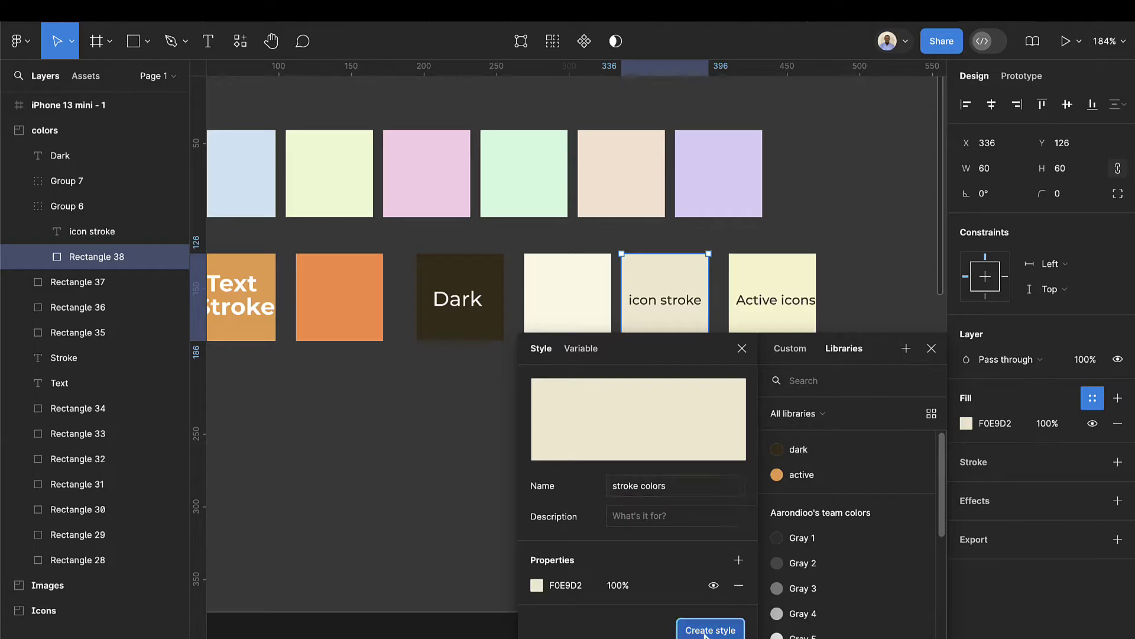
Create a color style named active icons from the fill of the Active icons swatch and close the style picker
click(795, 293)
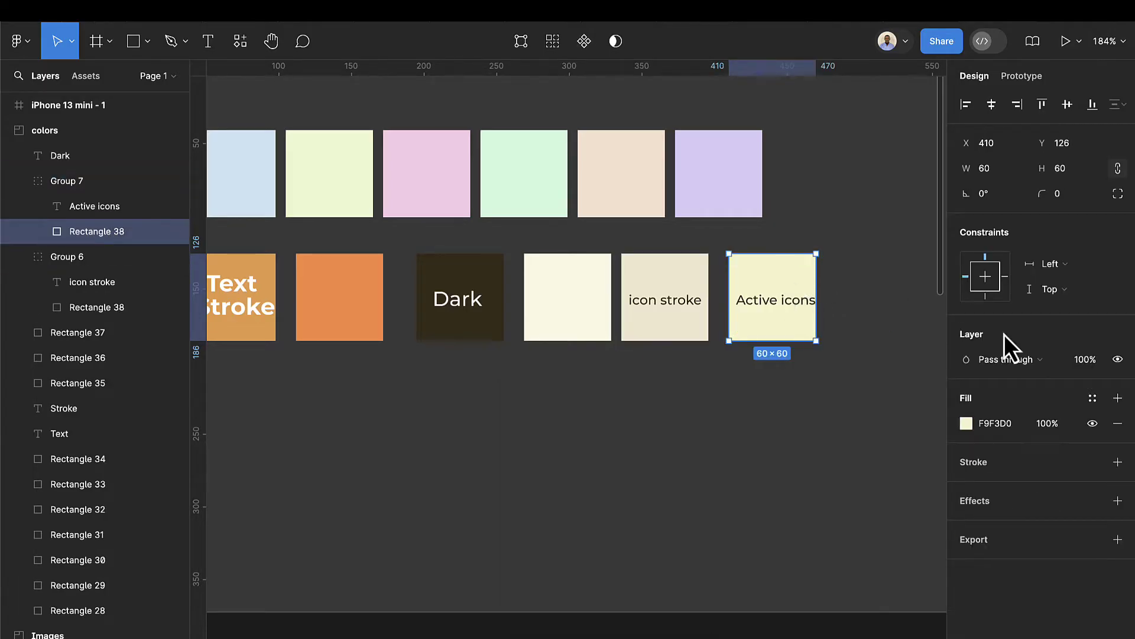
click(1093, 398)
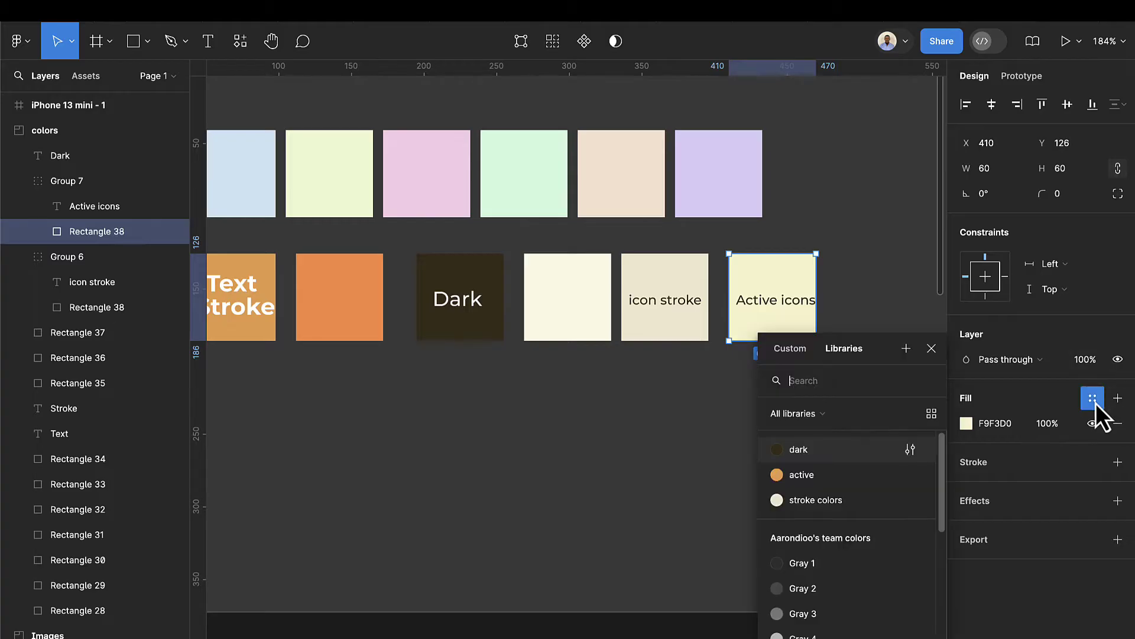
click(906, 350)
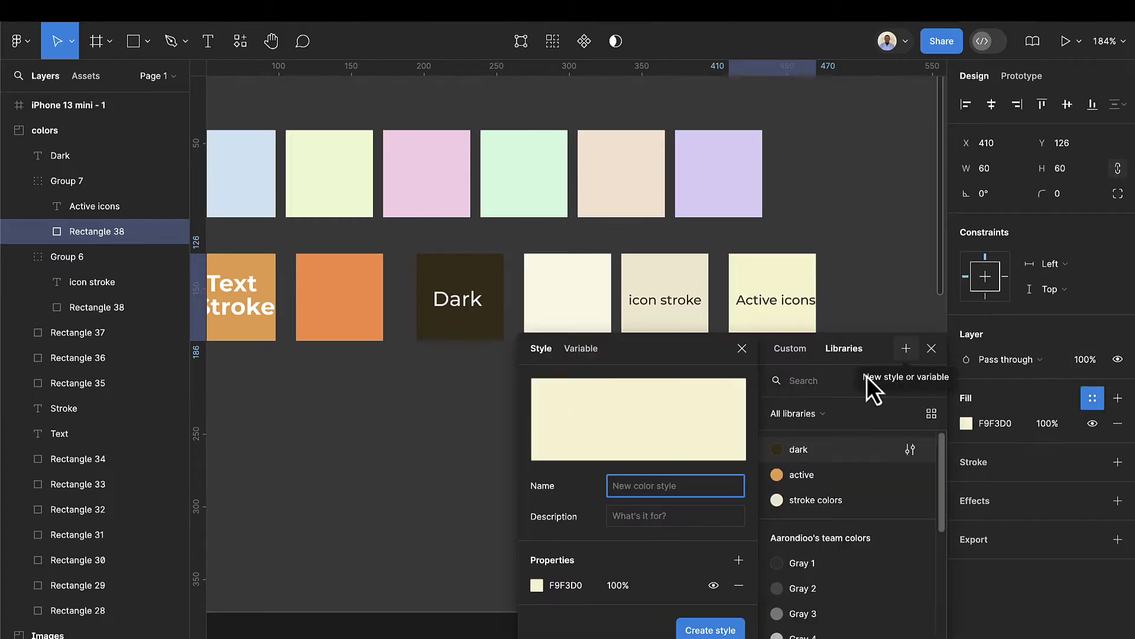
text(acti)
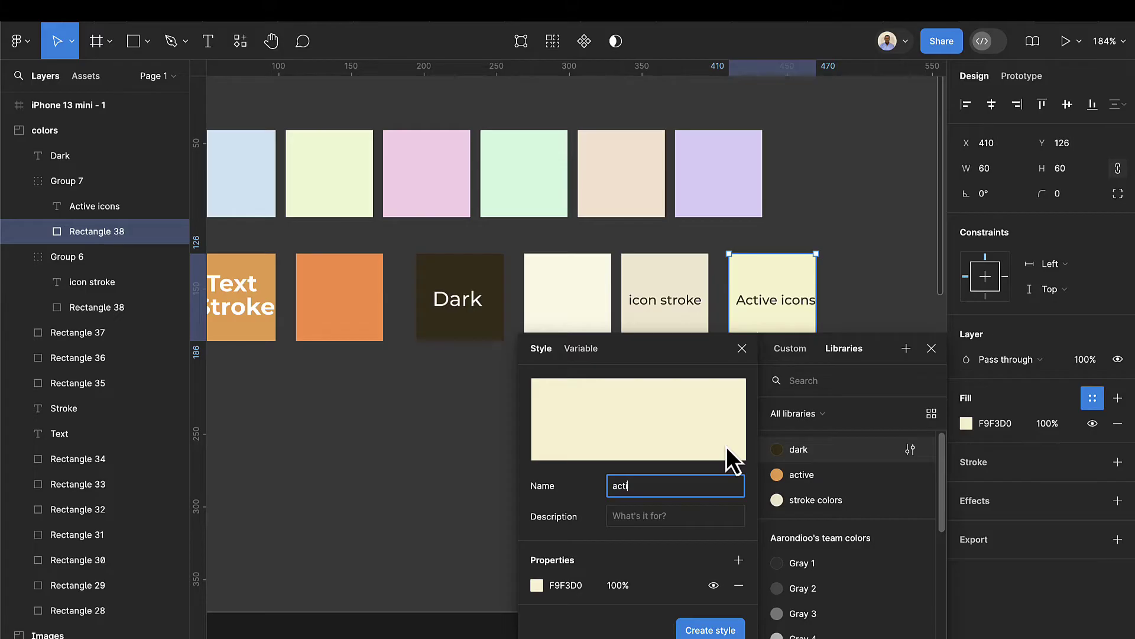
text(ve icons)
key(Return)
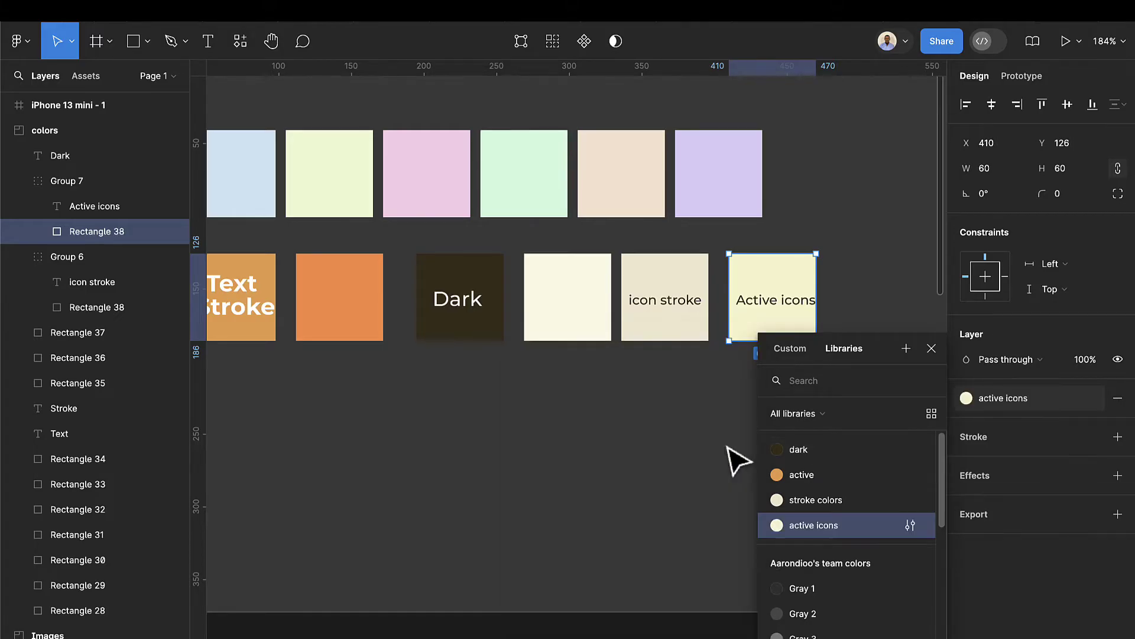
click(932, 348)
Add a text layer near the phone frame's upper-left guides, at about X 44, Y 82, reading Hello followed by the person's first name
scroll(849, 388, down, 10)
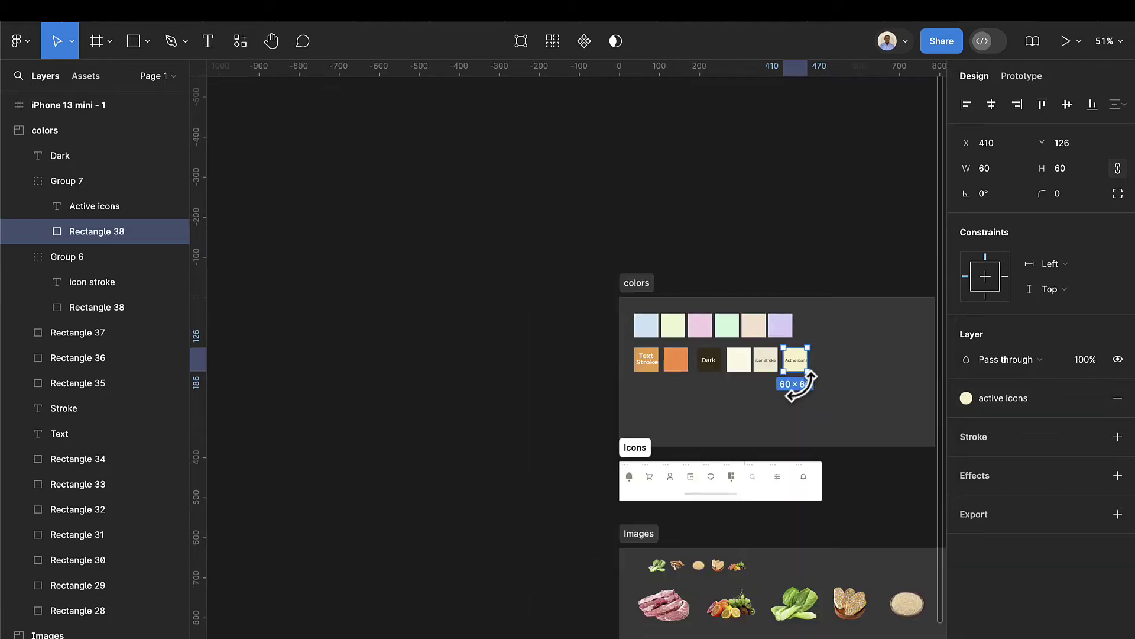
scroll(811, 398, up, 5)
scroll(626, 450, up, 5)
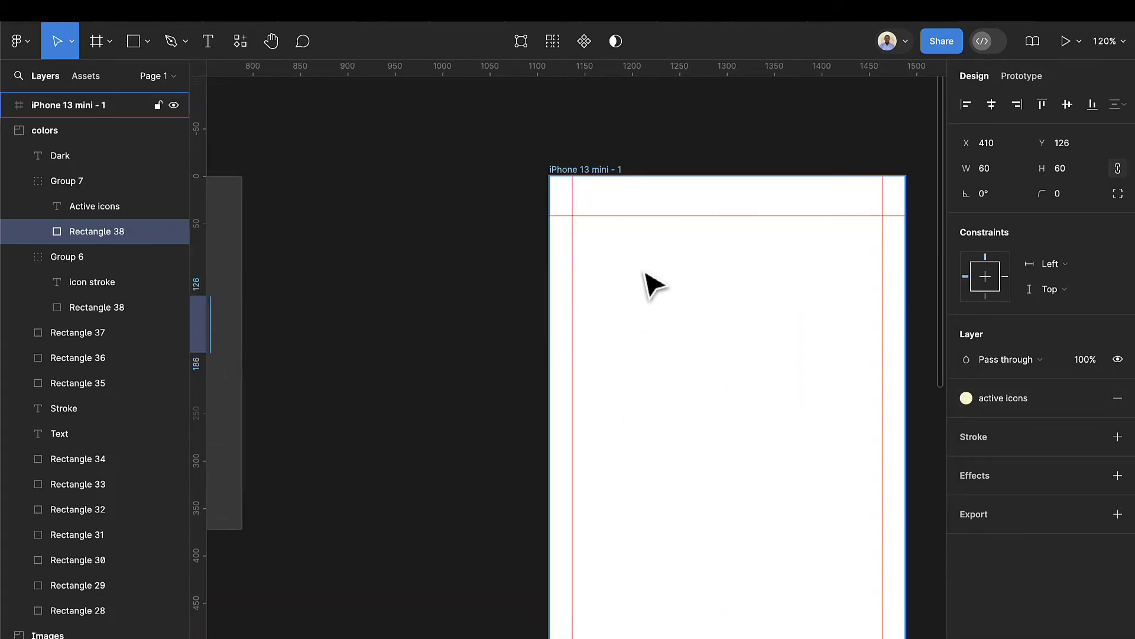
scroll(624, 224, right, 3)
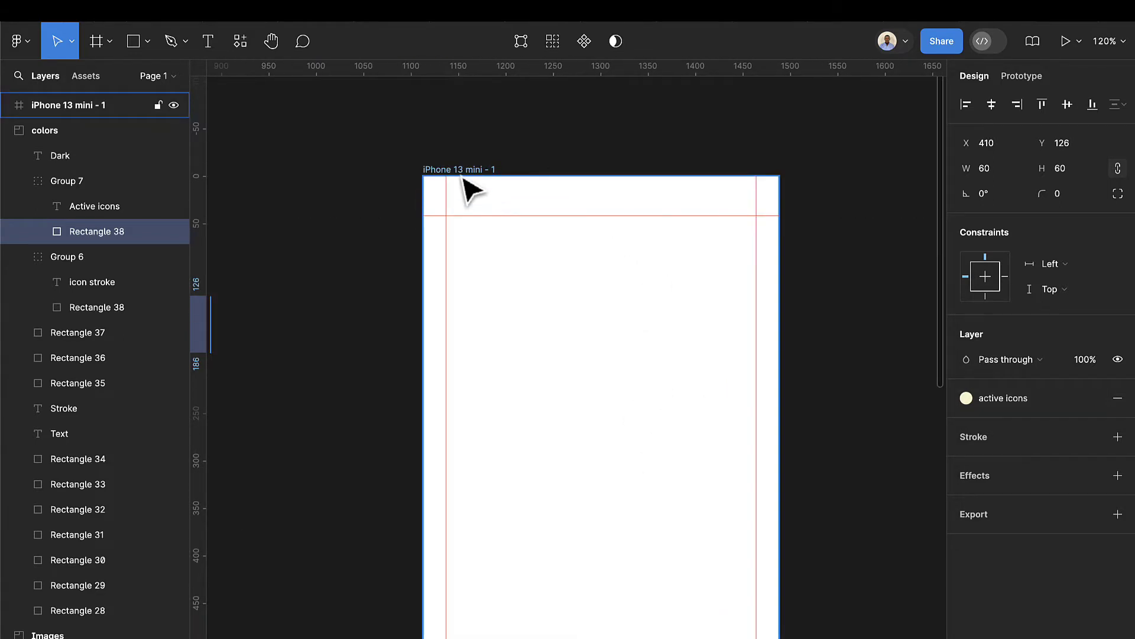
click(207, 42)
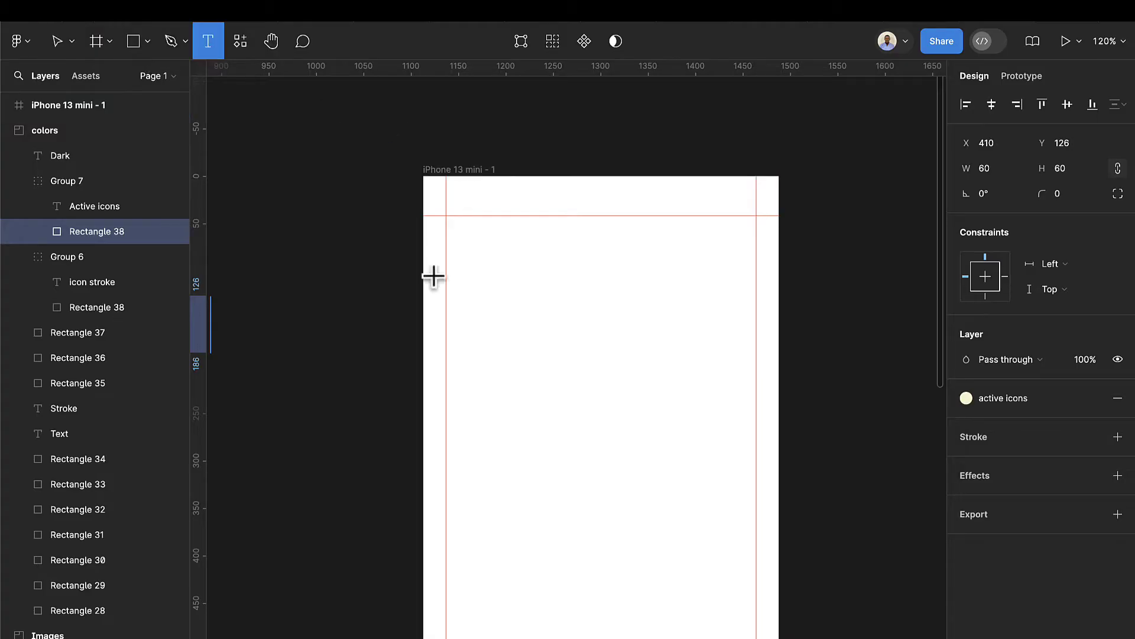
scroll(507, 294, up, 3)
click(438, 178)
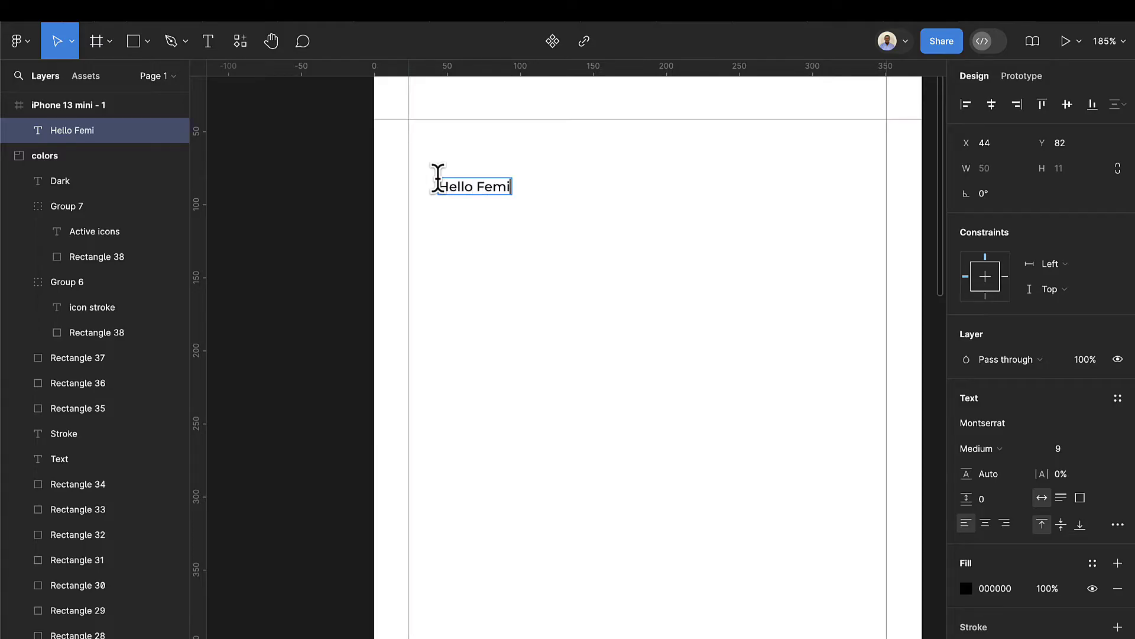
Move the greeting text to about X 39, Y 75 and set its font size to 16
key(Escape)
drag(464, 196, 458, 187)
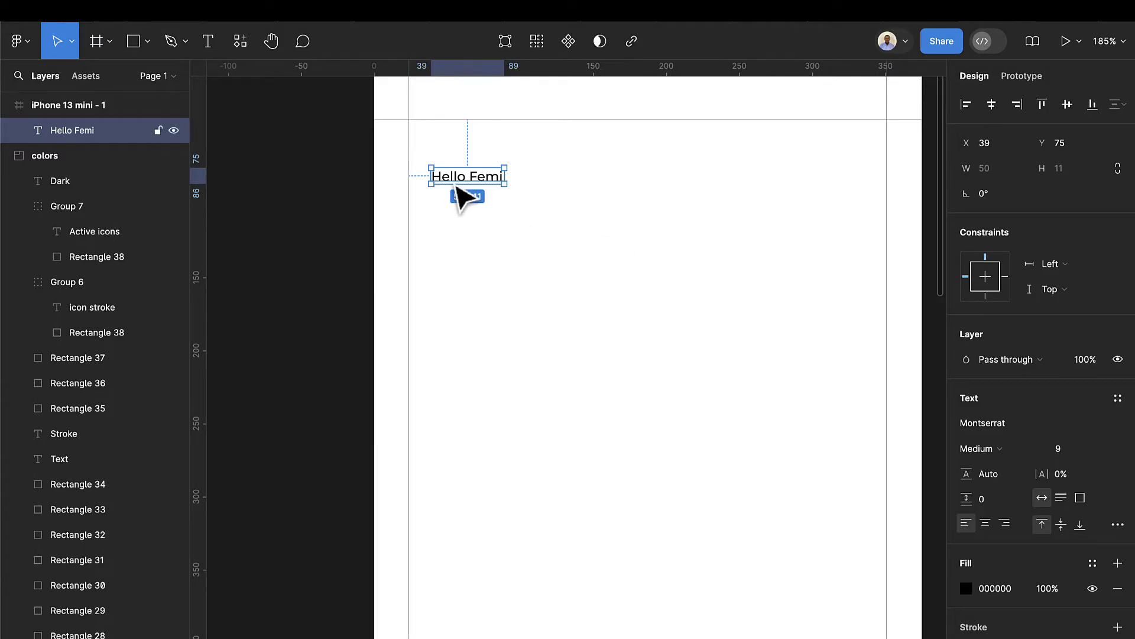
click(1070, 454)
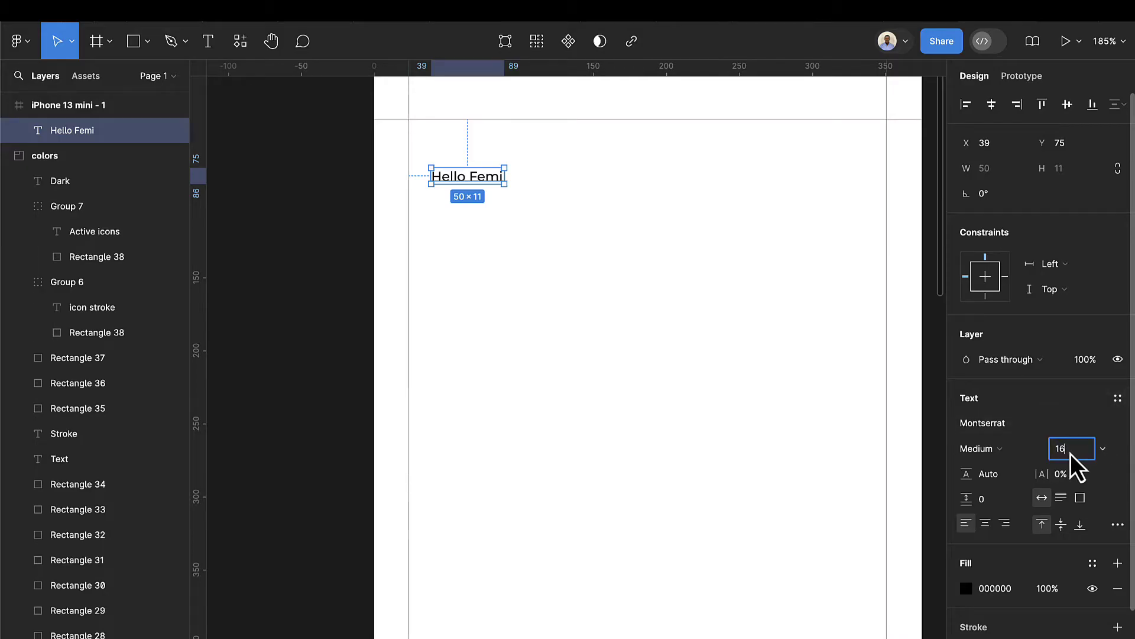
key(Return)
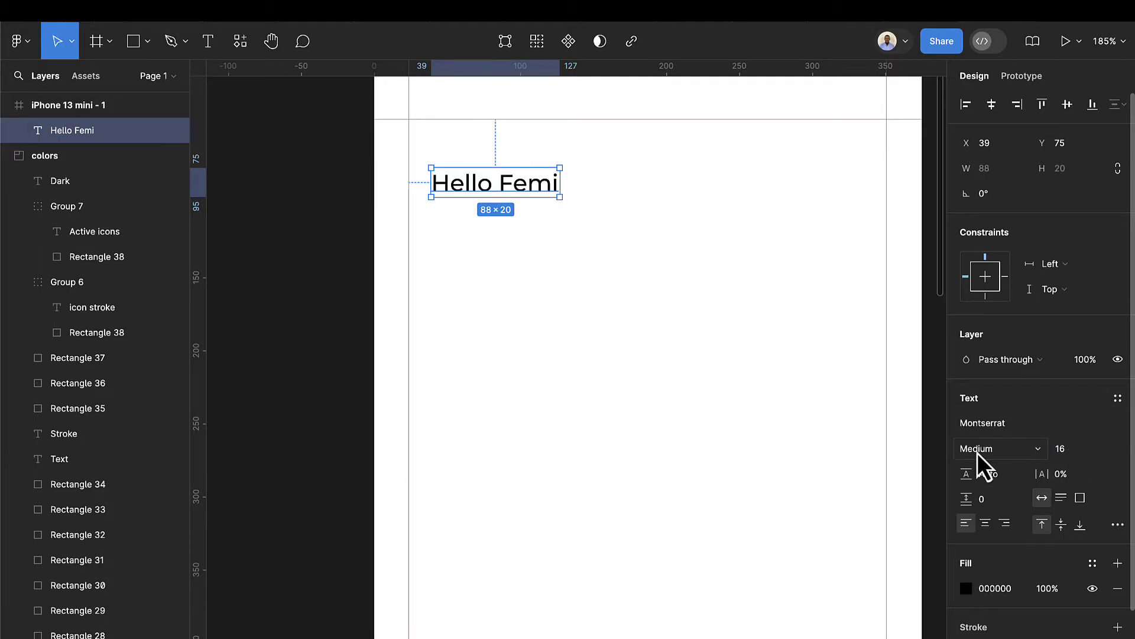
Set the first name in the greeting to SemiBold weight and the word Hello to Regular
double_click(509, 177)
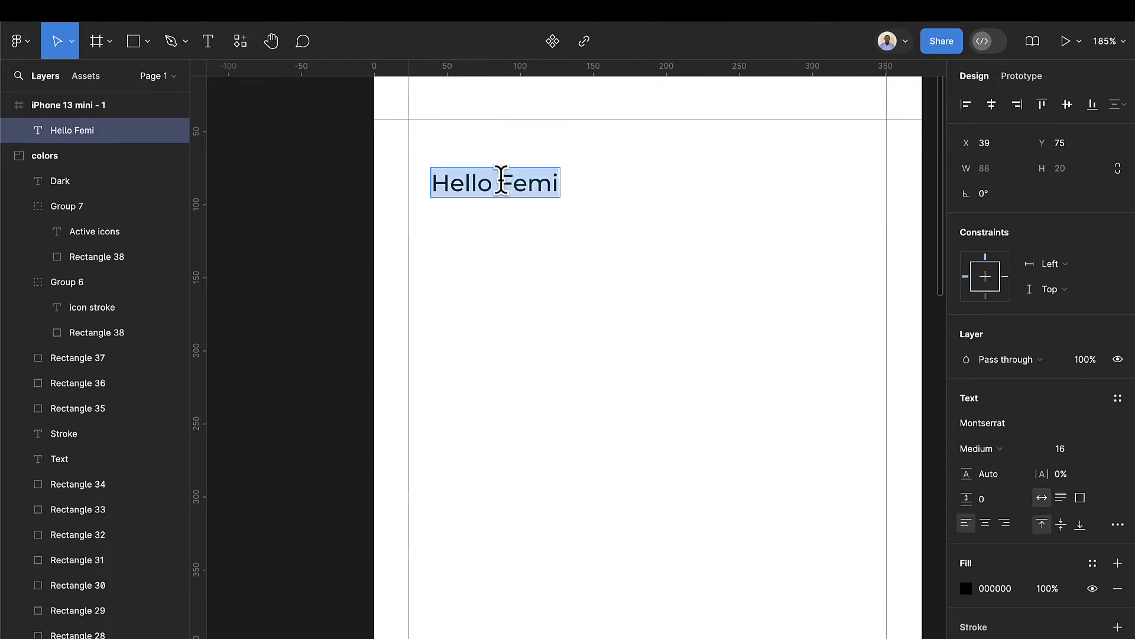
click(498, 184)
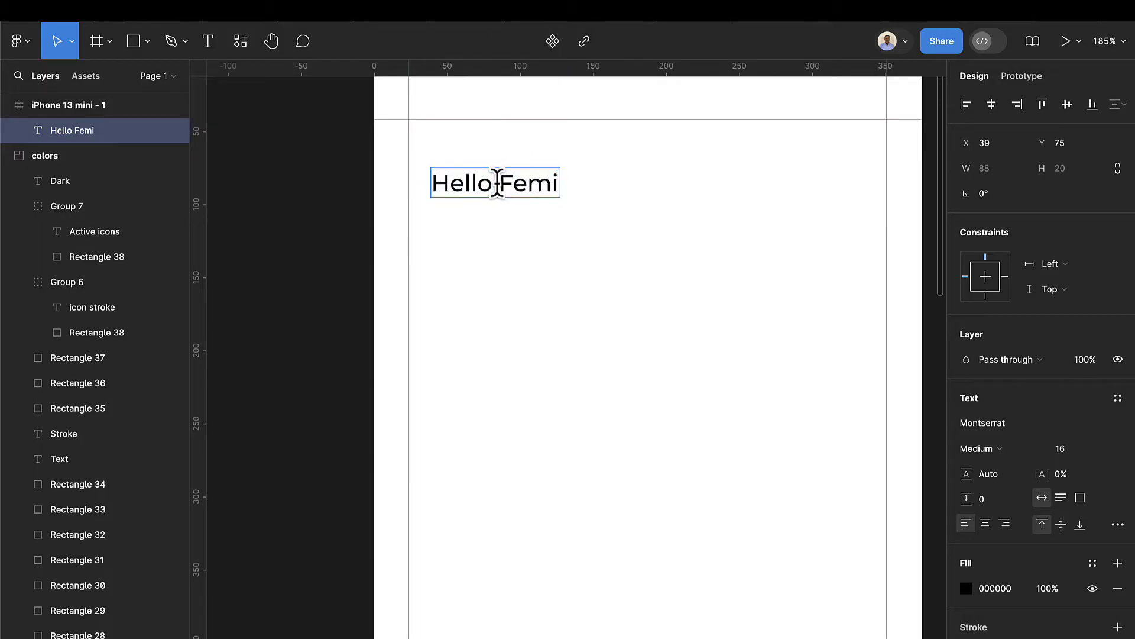
drag(499, 184, 562, 185)
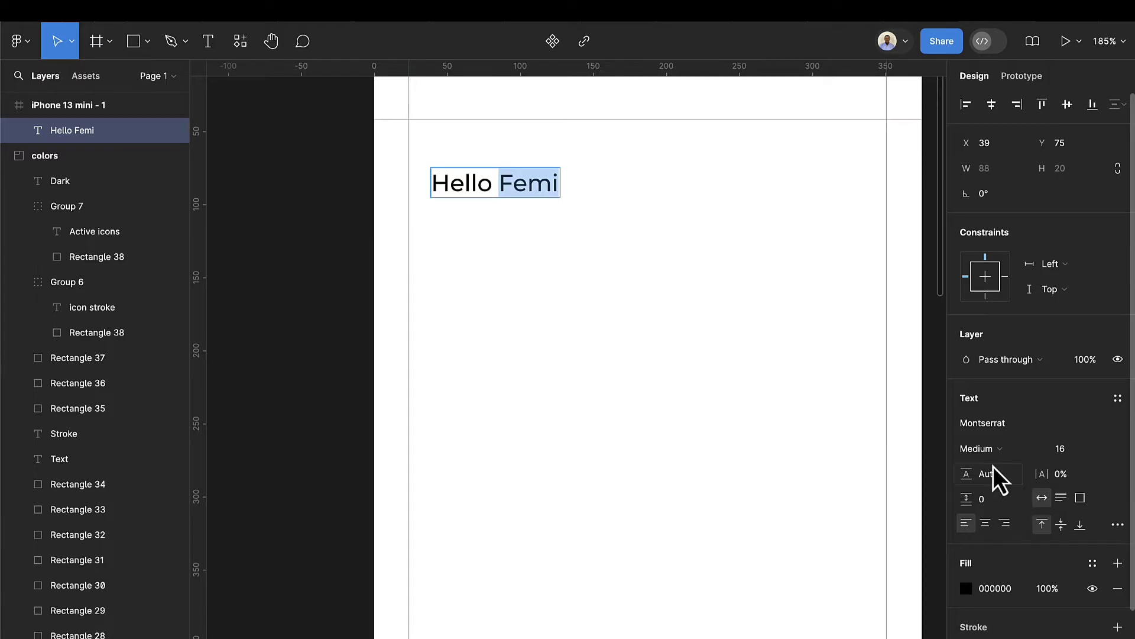
click(987, 451)
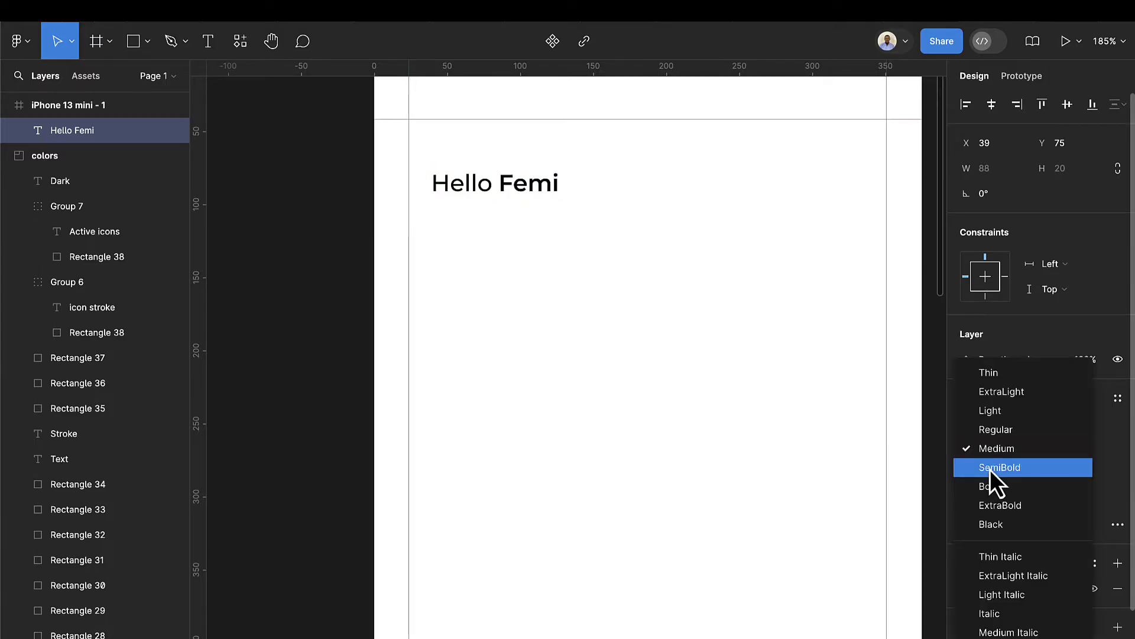
click(990, 470)
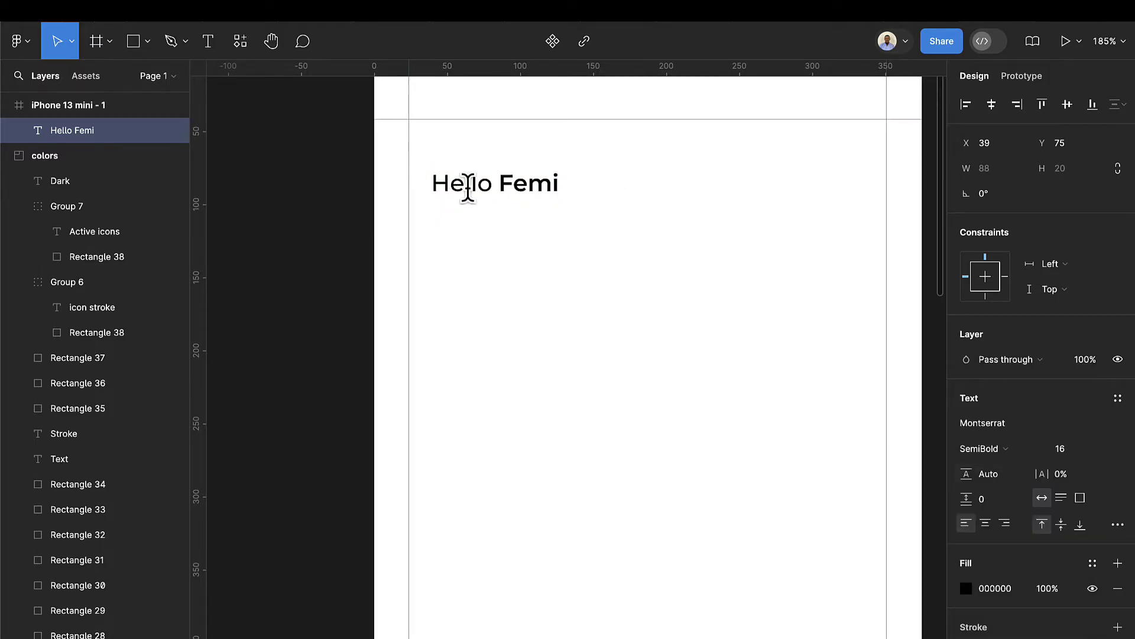
drag(497, 184, 426, 185)
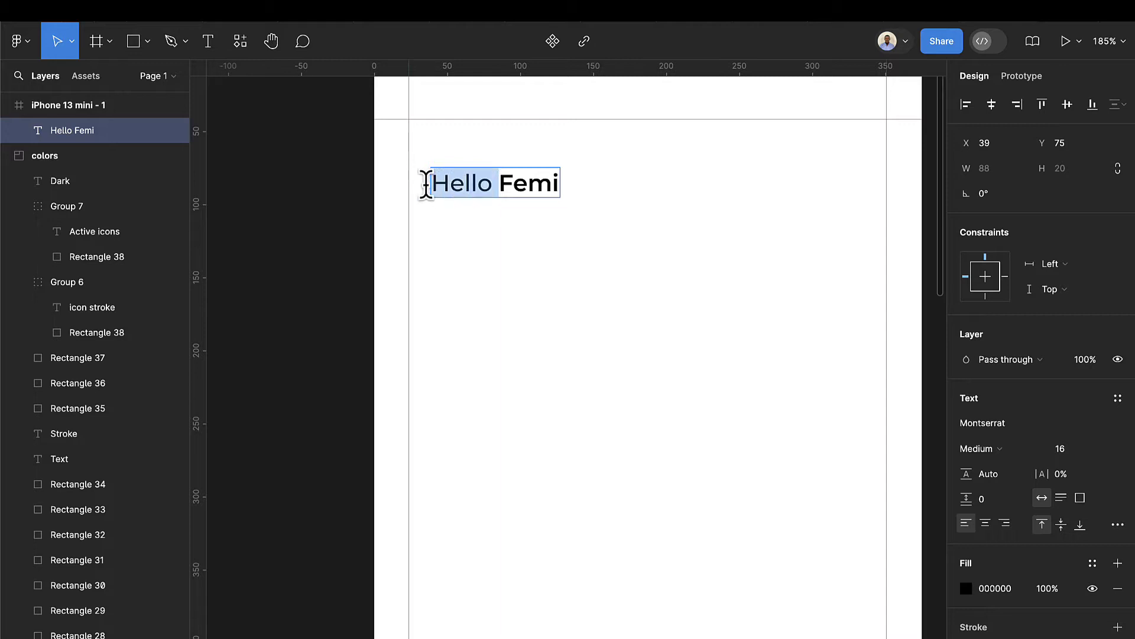
click(971, 452)
click(984, 432)
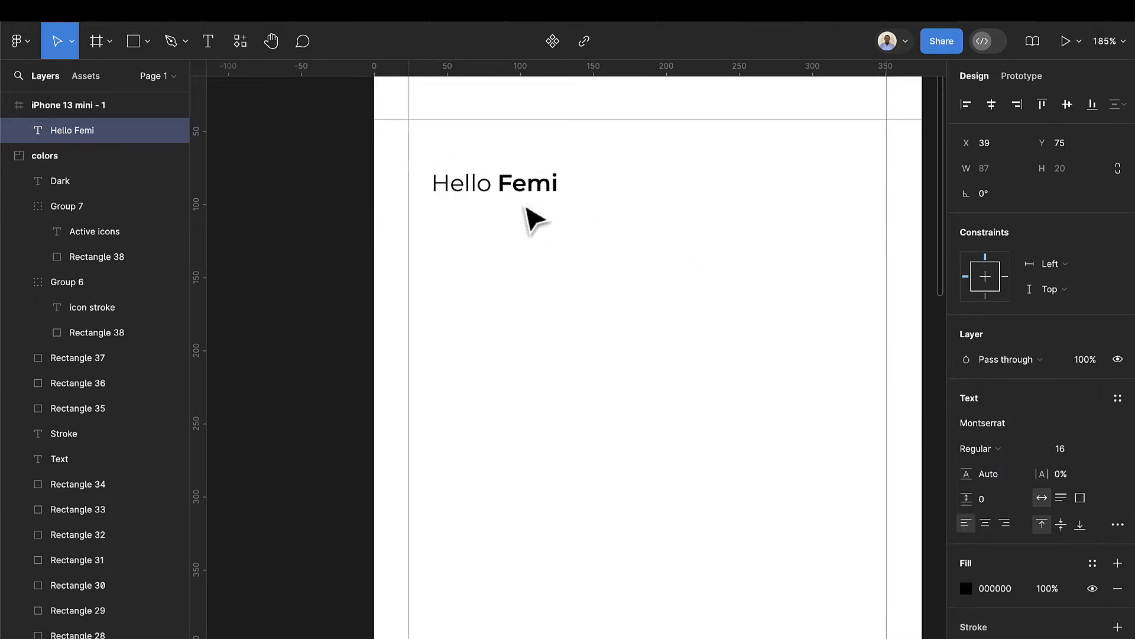
Apply the active color style to the first name in the greeting and the dark color style to the word Hello
double_click(506, 174)
click(500, 178)
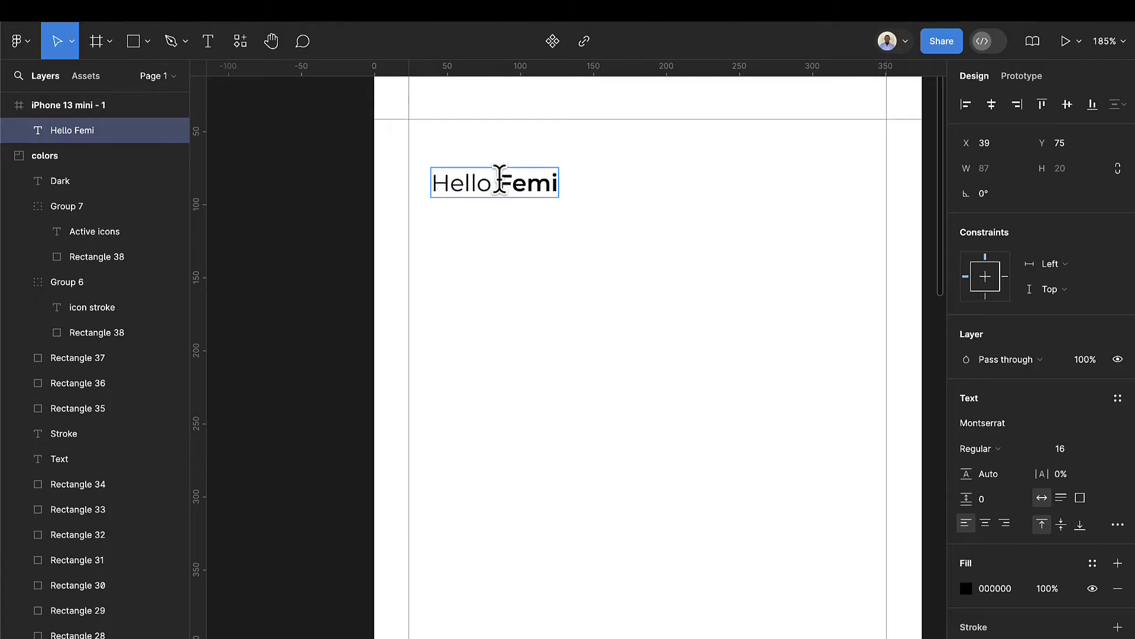
drag(499, 178, 560, 180)
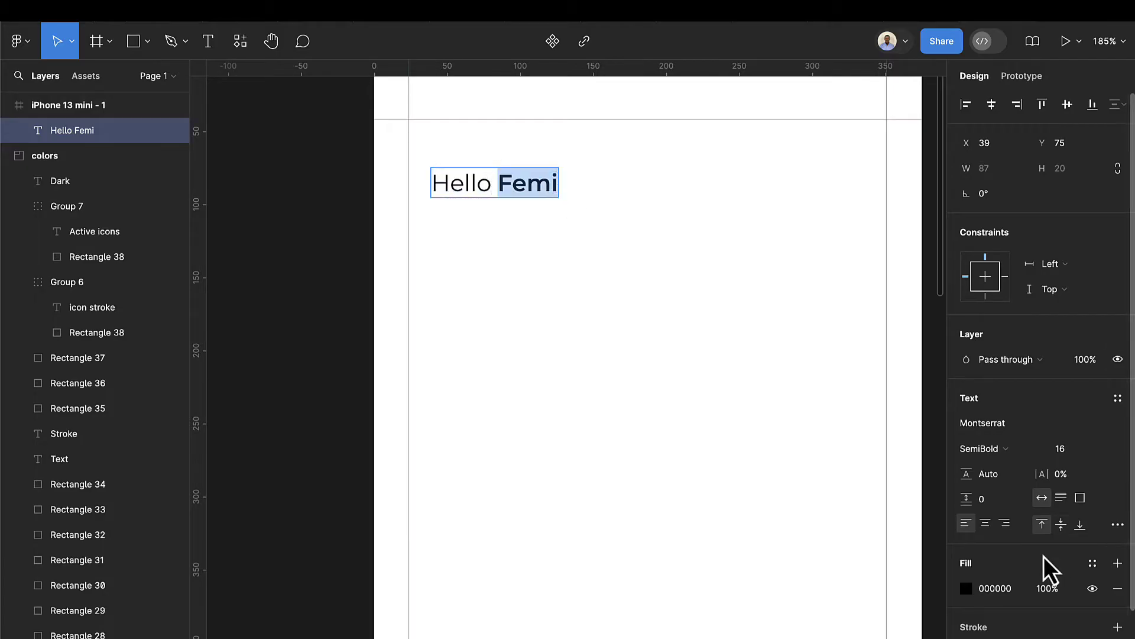
scroll(1044, 555, down, 2)
click(1088, 511)
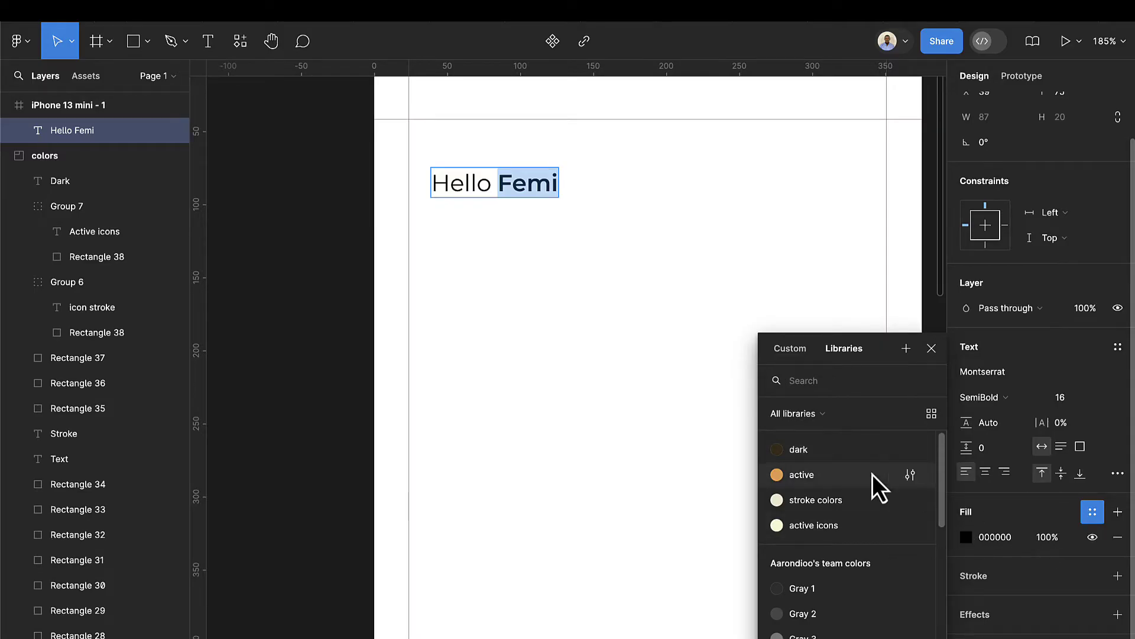
click(828, 475)
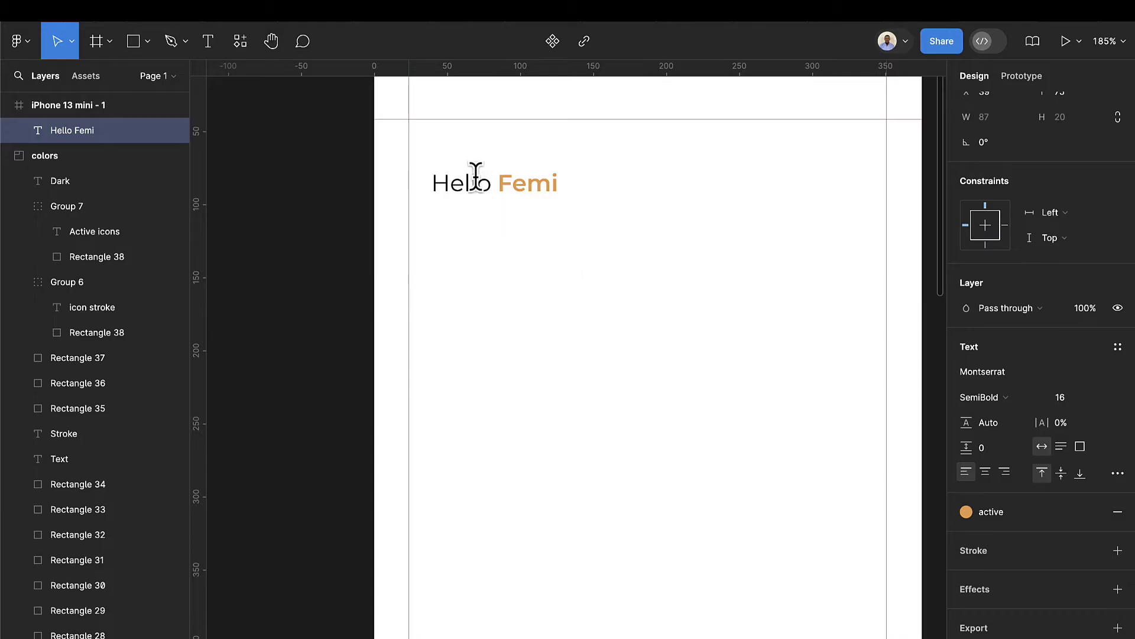
drag(486, 185, 435, 185)
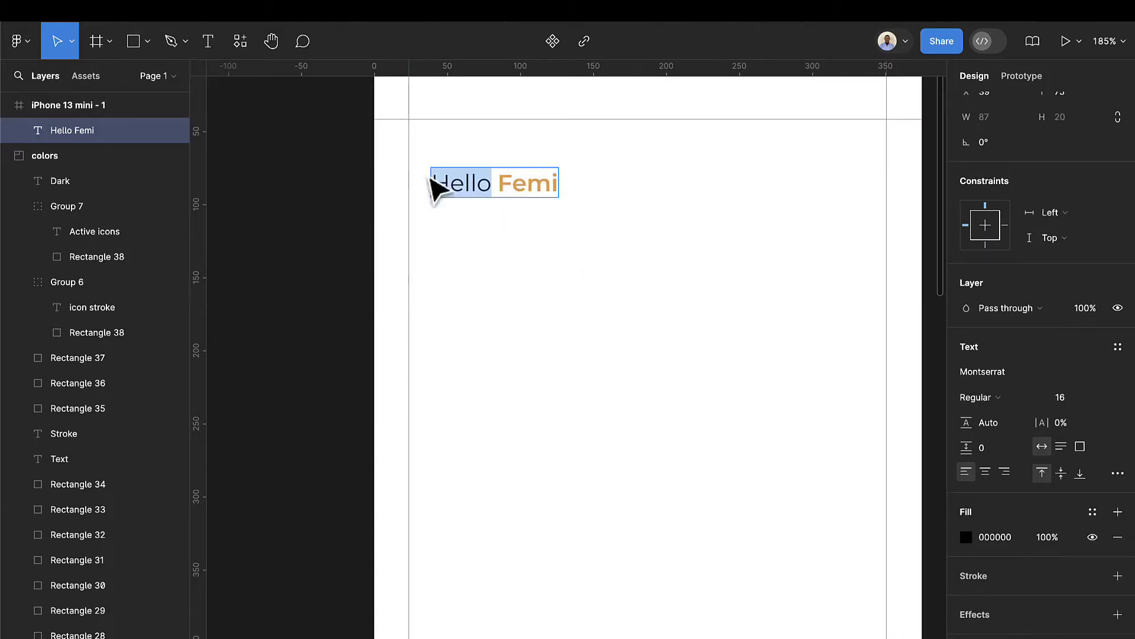
click(1093, 512)
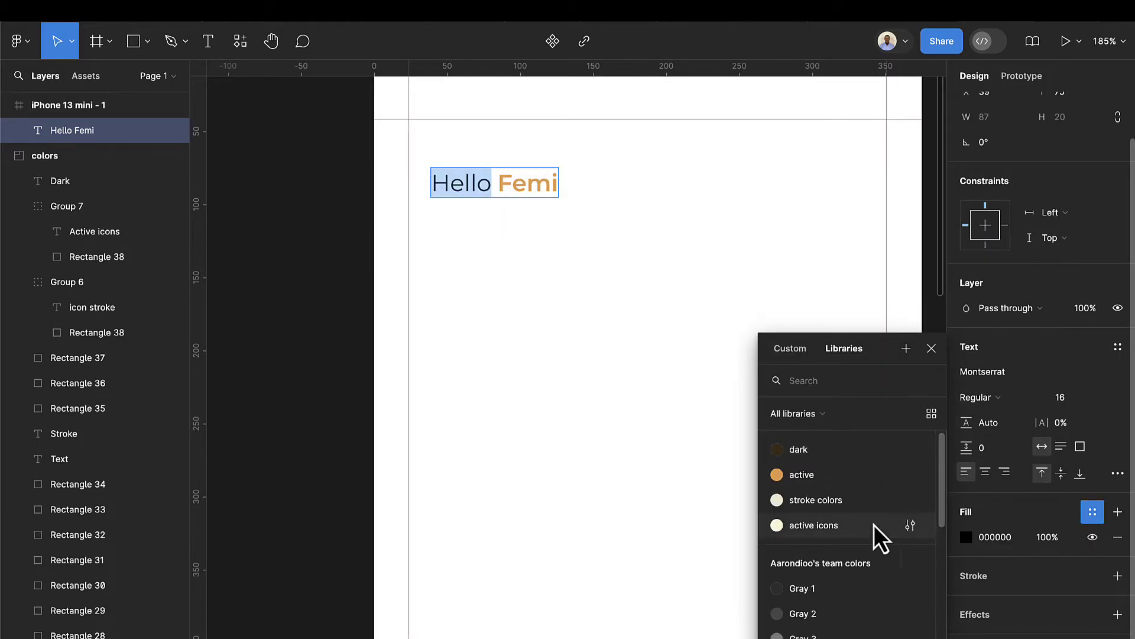
click(822, 452)
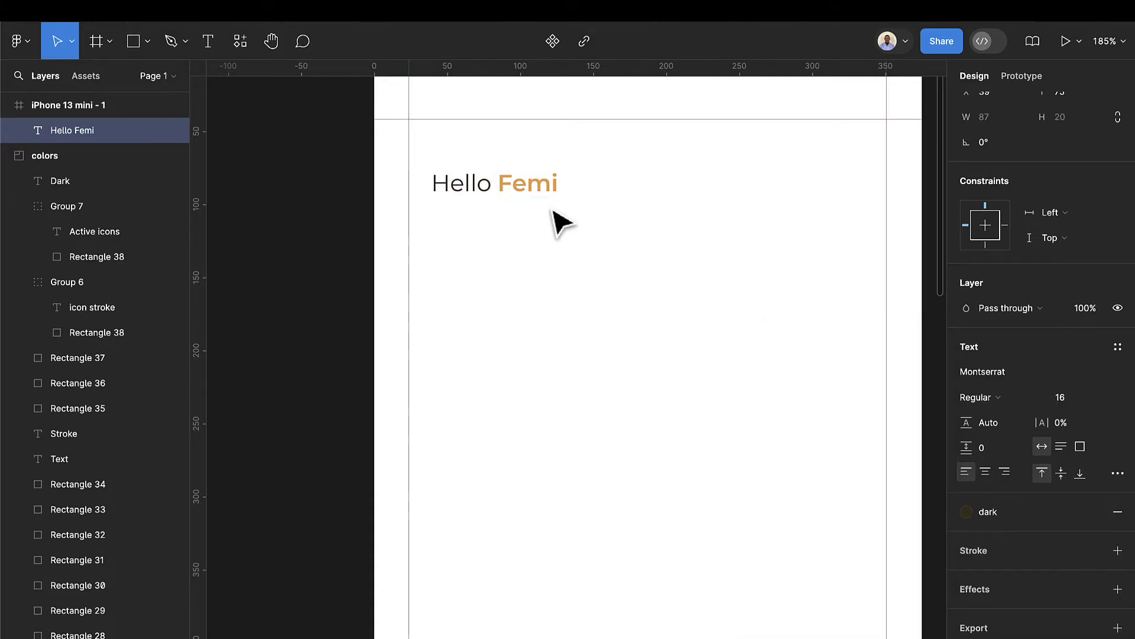
Move the greeting text to the intersection of the phone frame's left and upper guides, at X 24, Y 42
scroll(517, 238, up, 1)
key(Escape)
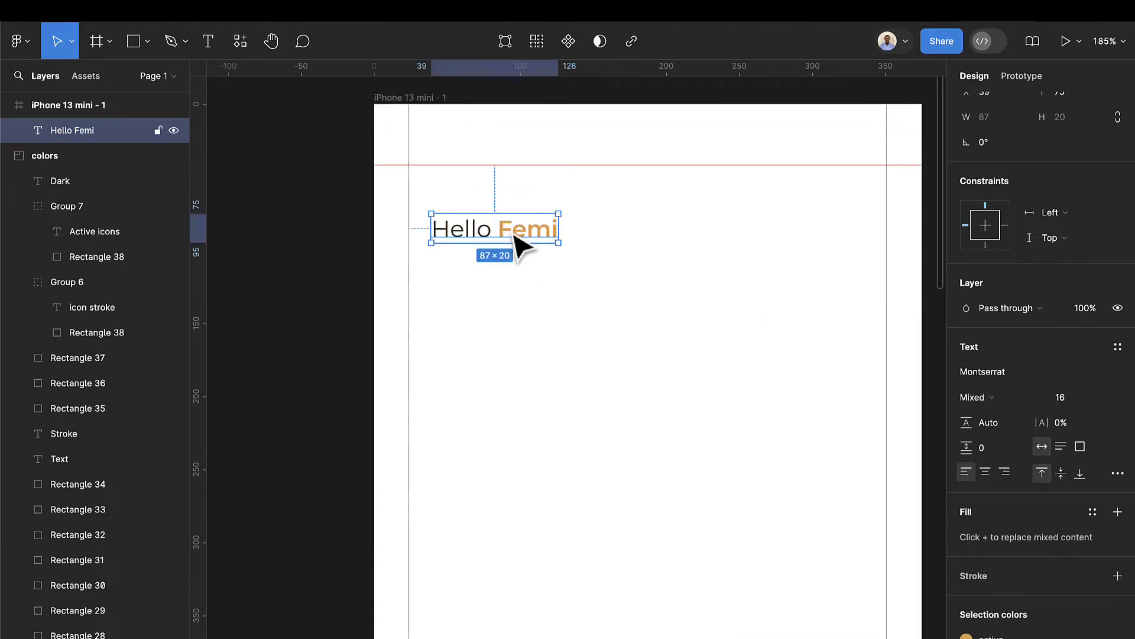
drag(516, 241, 493, 185)
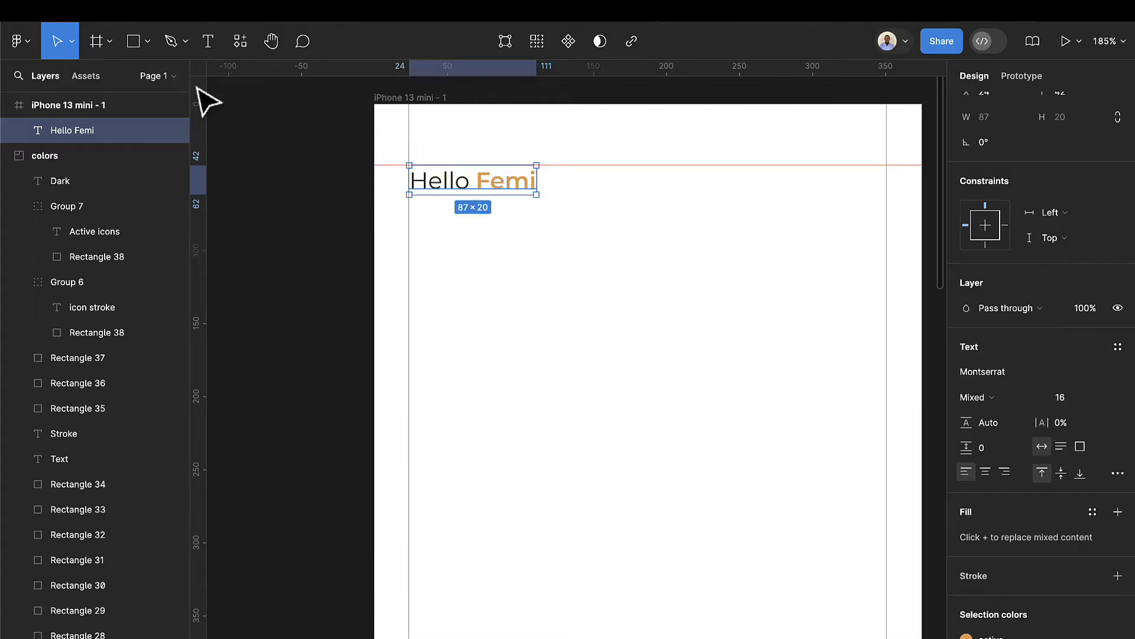
Add a two-line text layer below the greeting at about X 82, Y 97, reading "Find the right one for a heathy body"
click(201, 42)
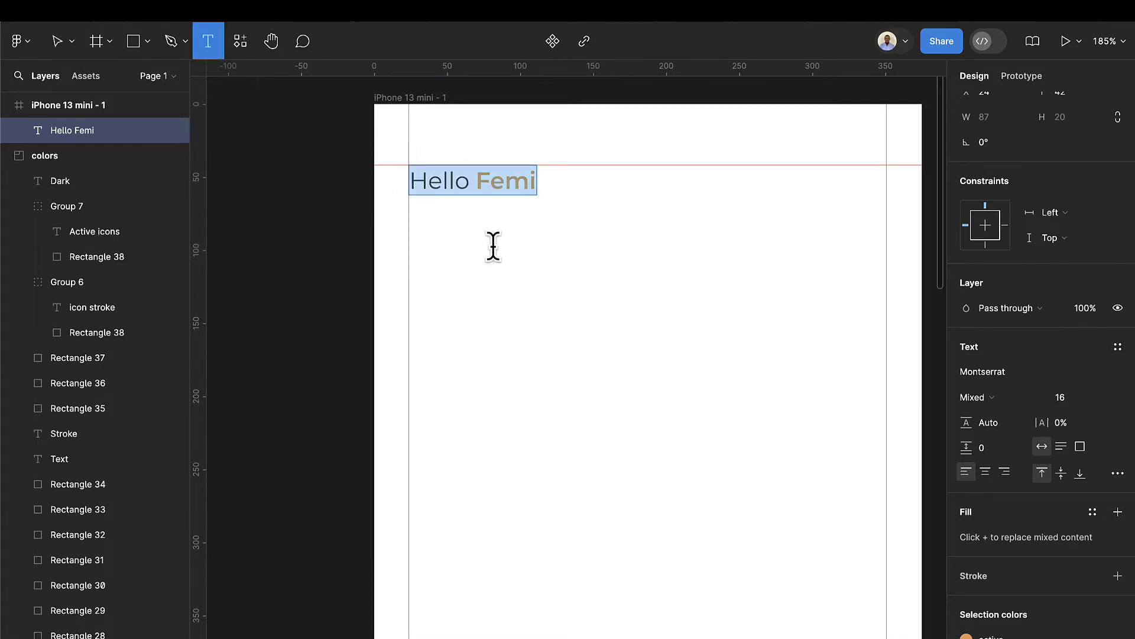
click(493, 248)
text(Fi)
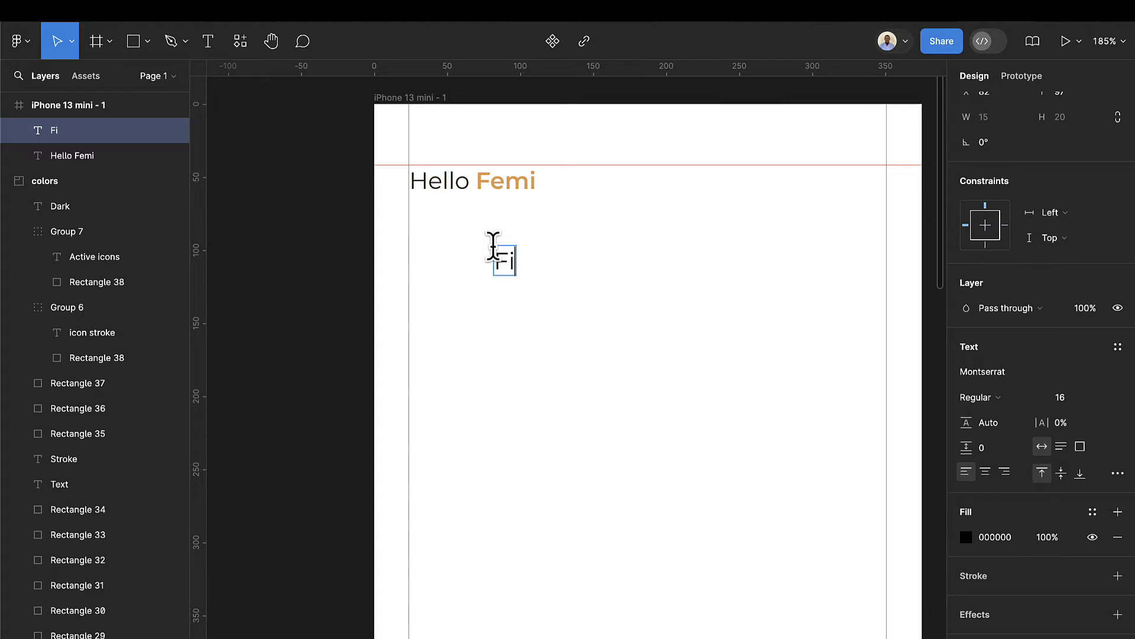
text(nd the rih)
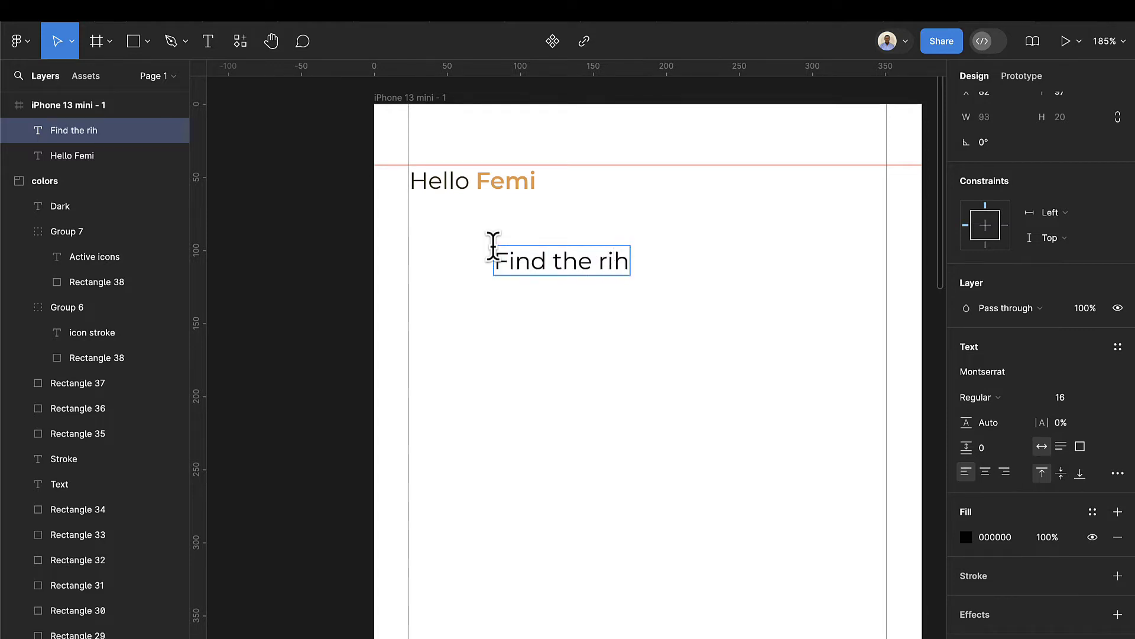
key(BackSpace)
text(ght)
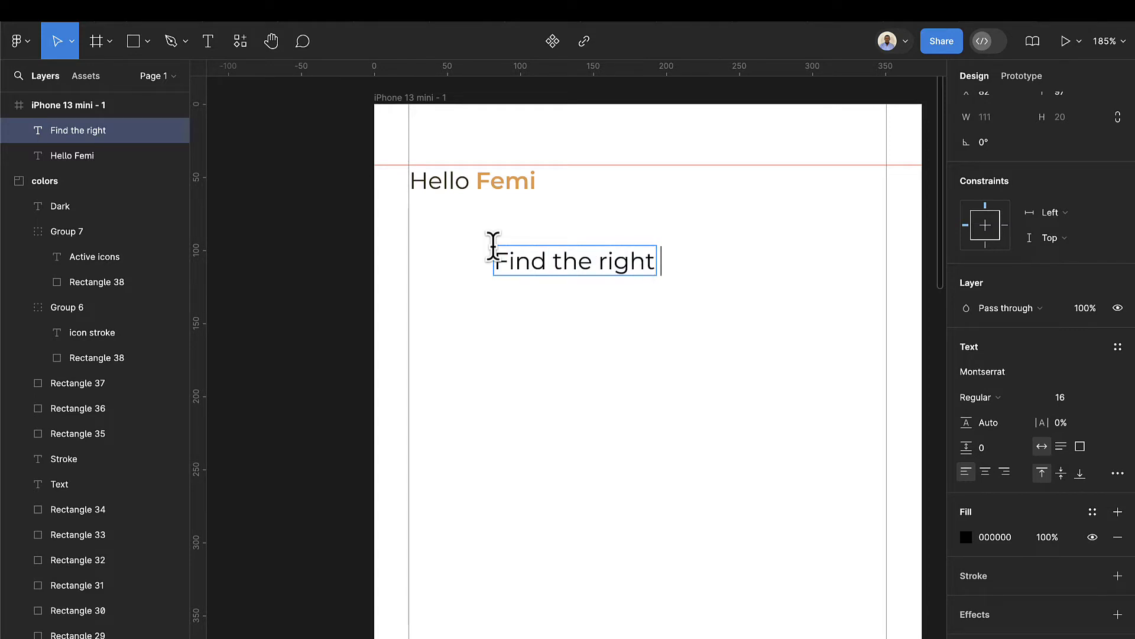
text( one for a hea)
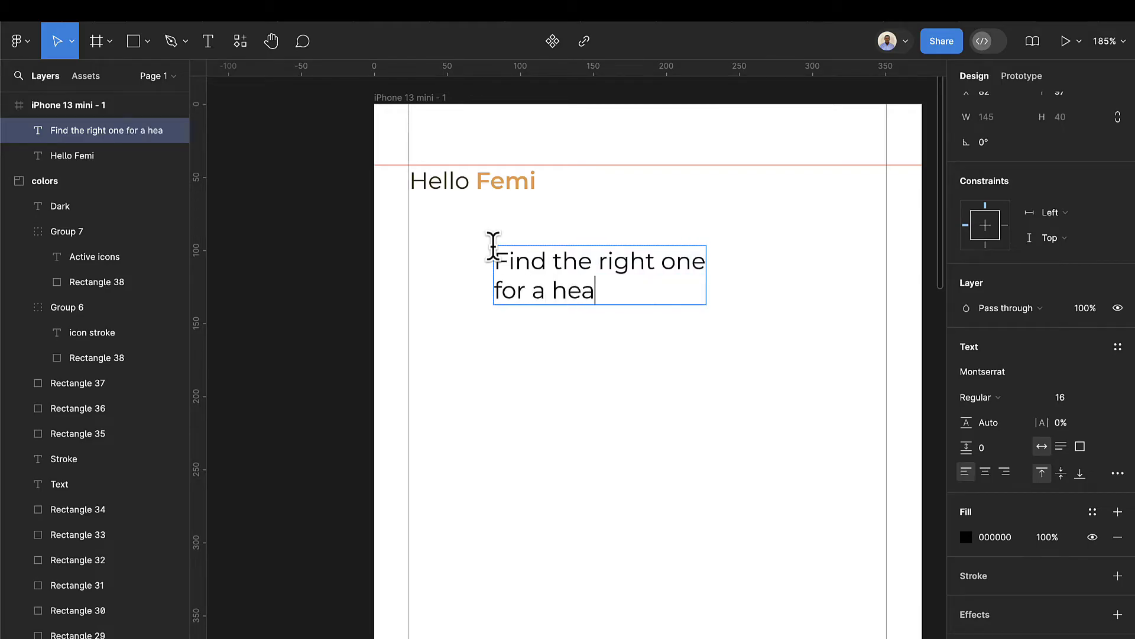
key(BackSpace)
key(BackSpace)
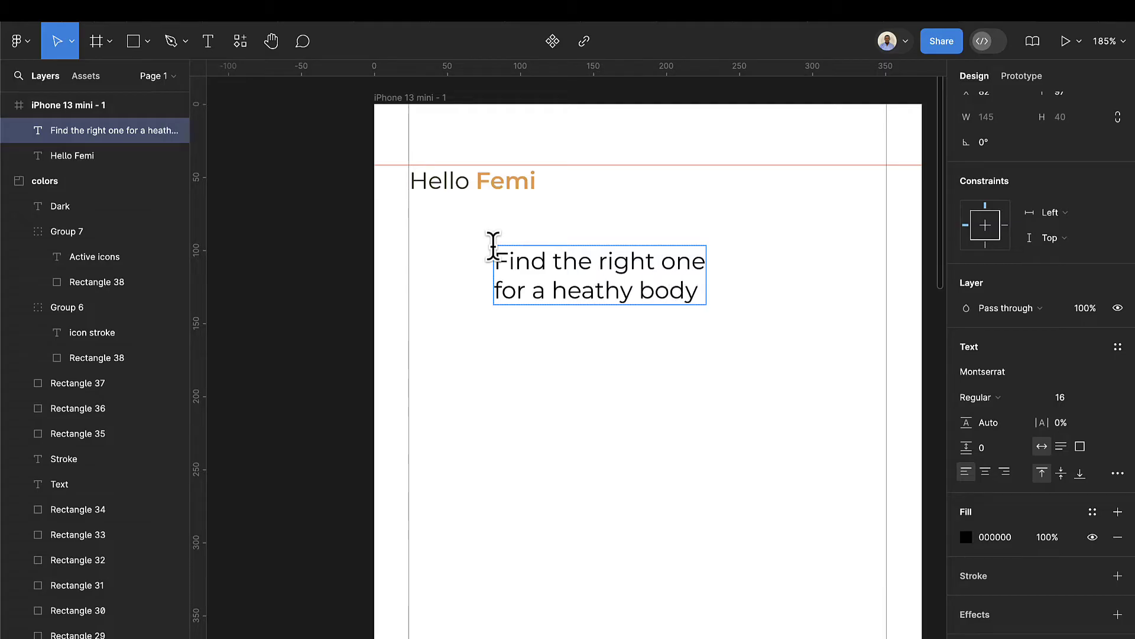
key(Escape)
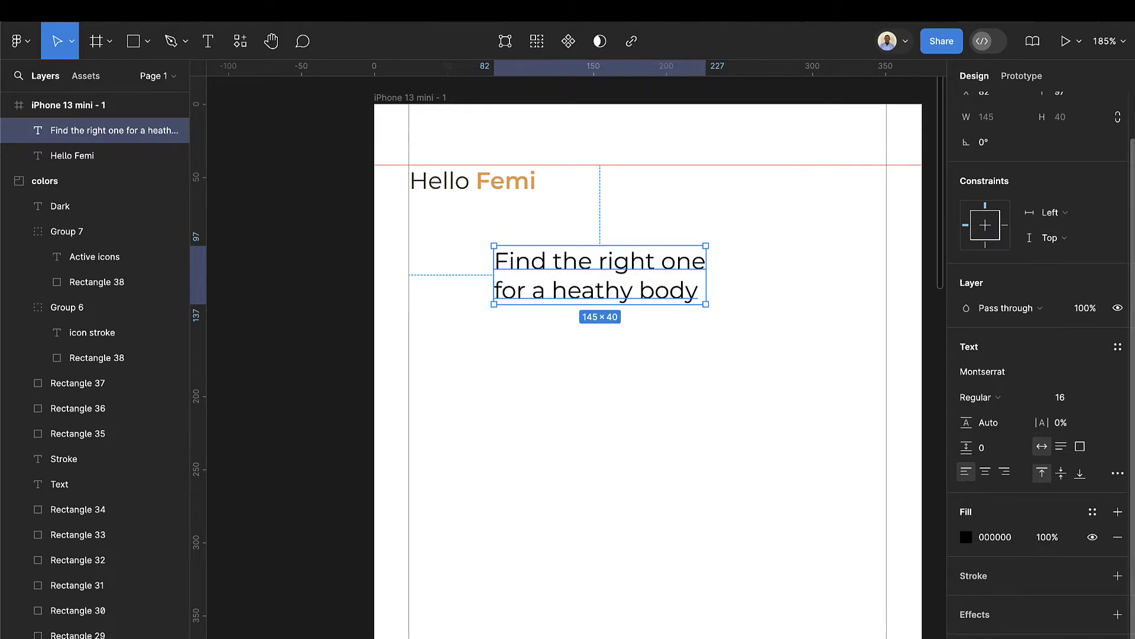
Set the tagline's case to title case and align it to the left guide below the greeting, at X 24, Y 70
click(1121, 477)
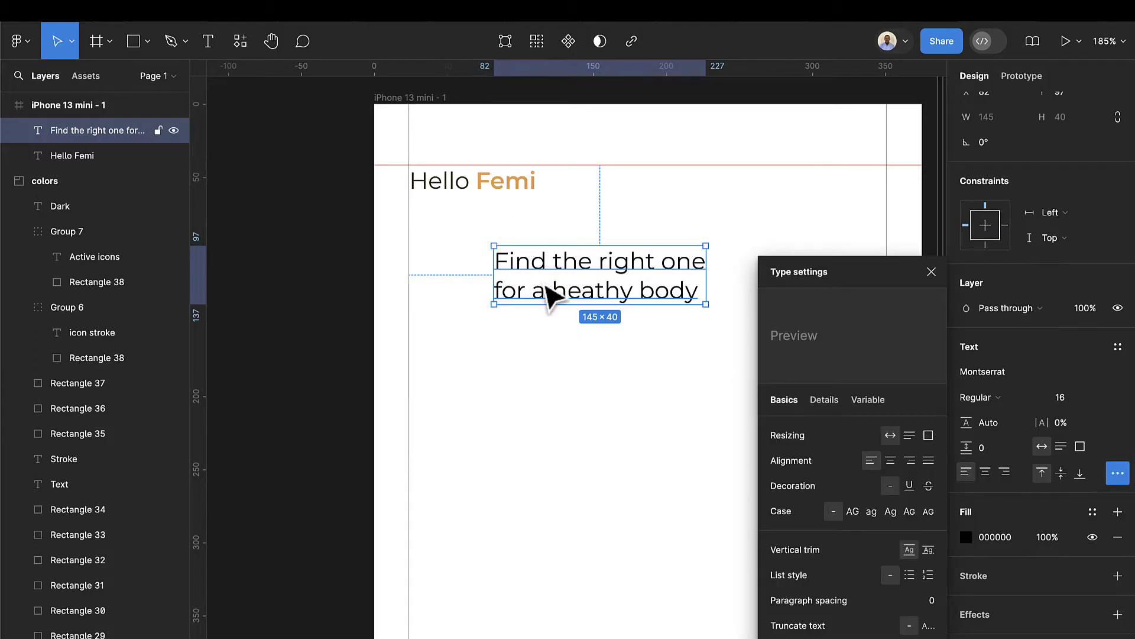
click(890, 511)
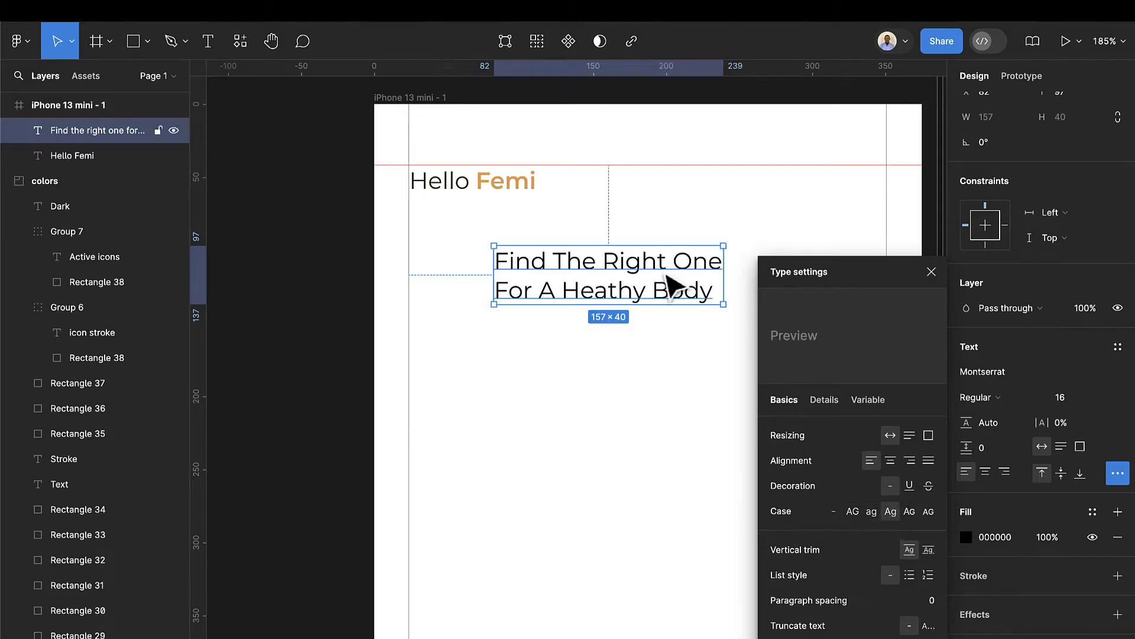
drag(666, 278, 580, 237)
Set the tagline's font weight to Bold and apply the dark color style to its fill
click(988, 395)
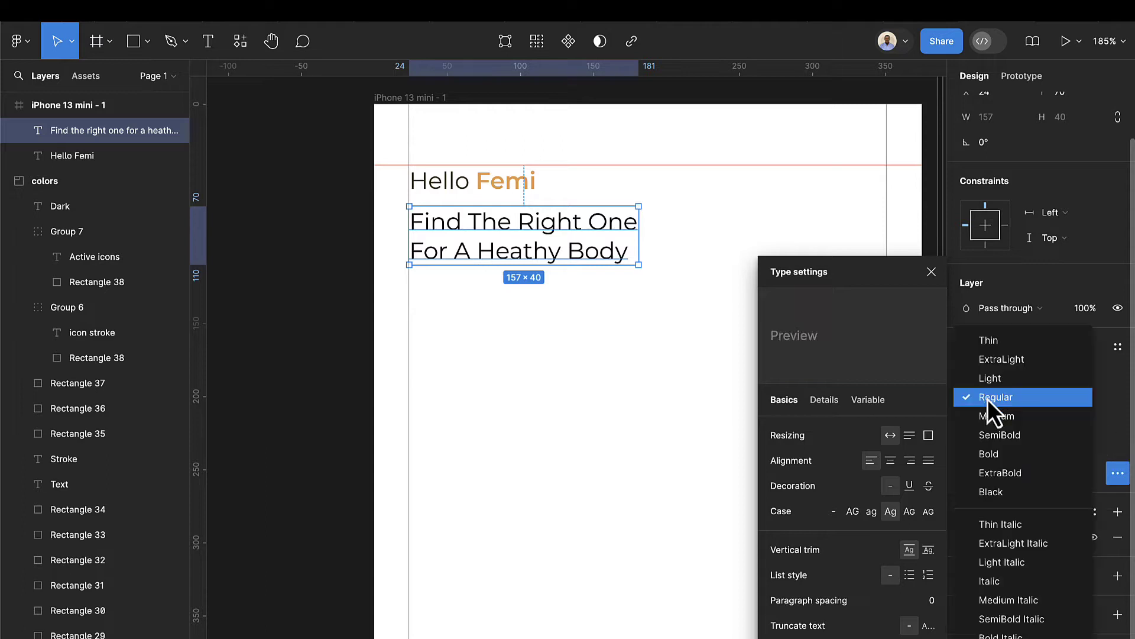
click(996, 457)
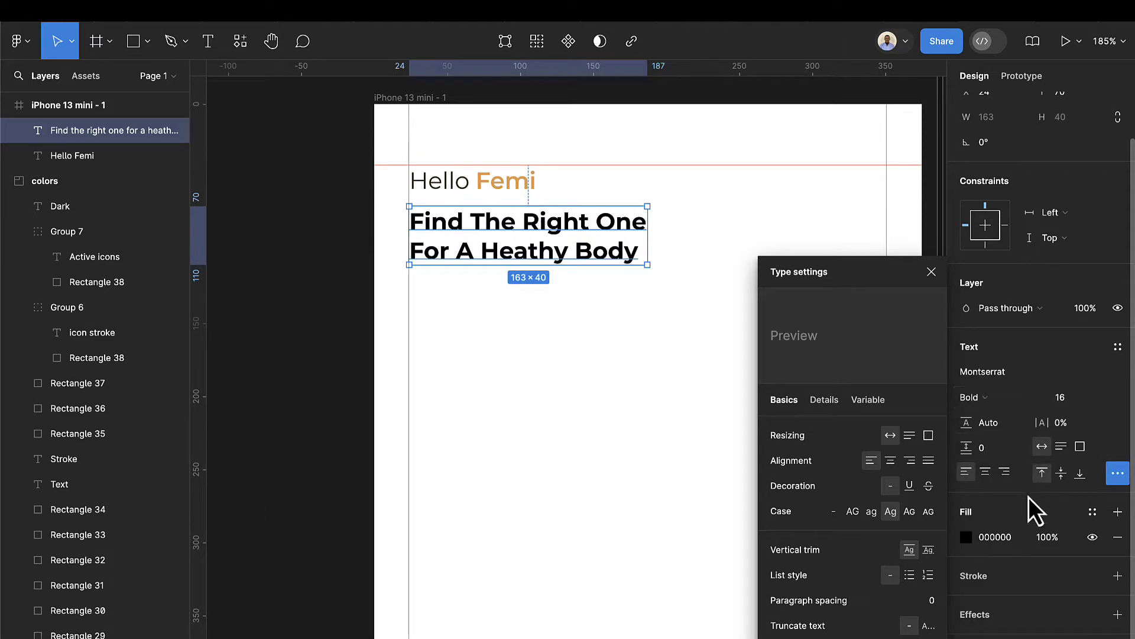
click(1049, 523)
click(1092, 512)
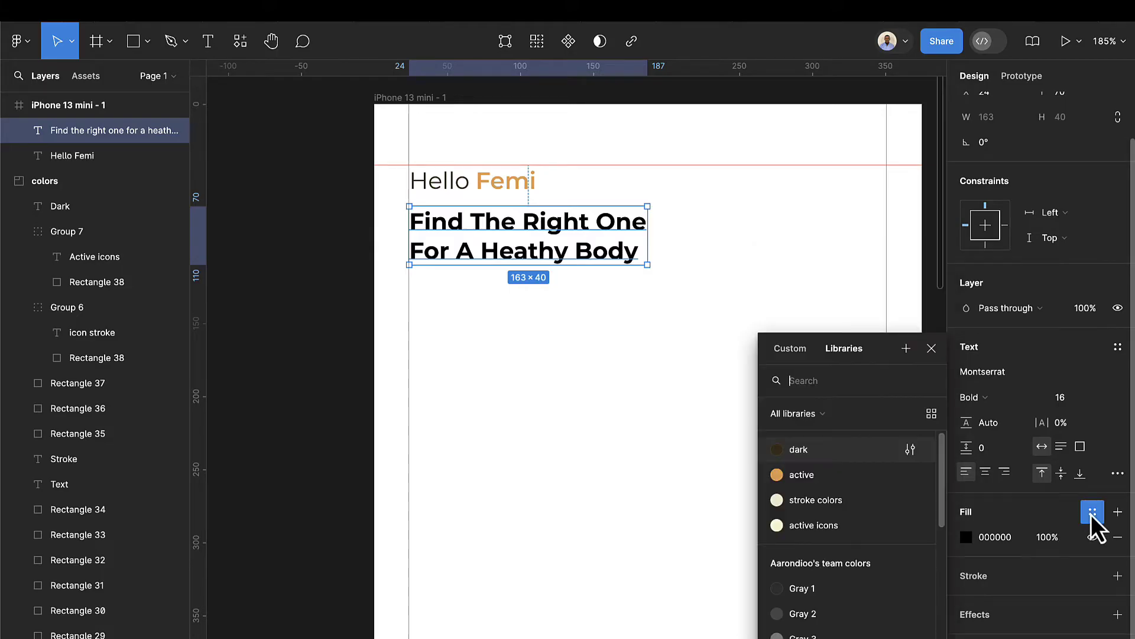
click(810, 457)
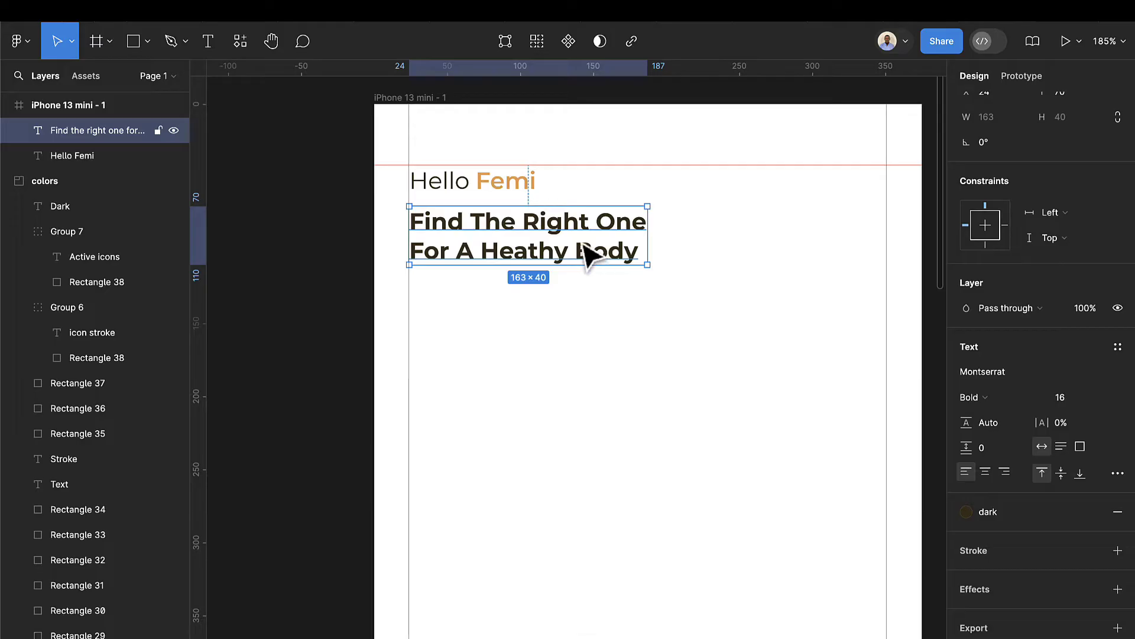
Move the tagline slightly down to Y 74, keeping it on the left guide
drag(584, 245, 584, 252)
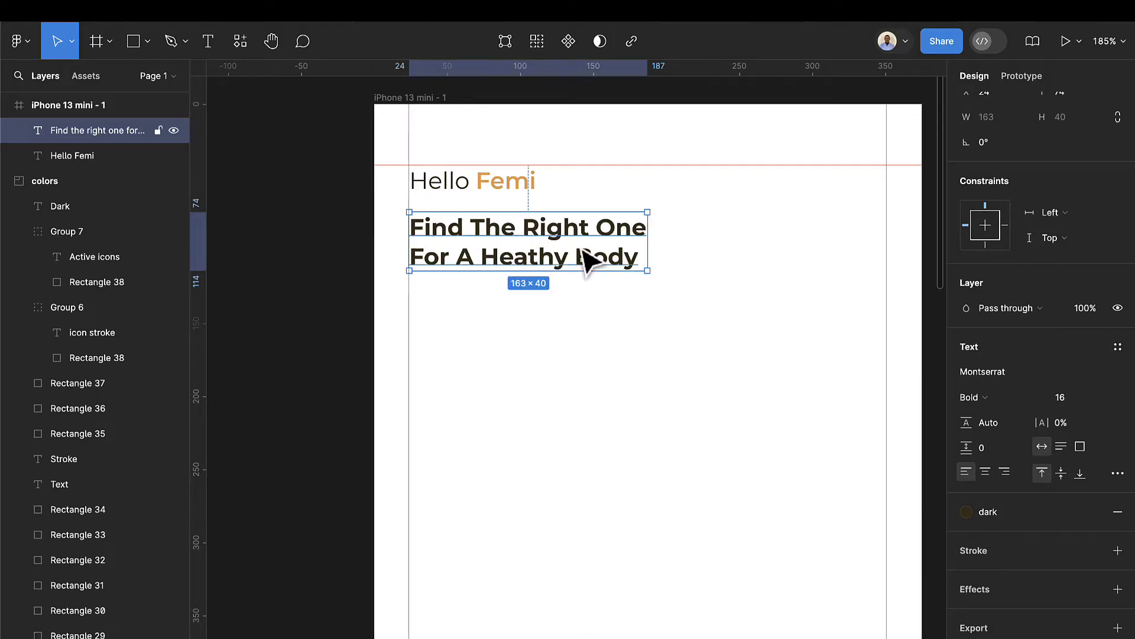
scroll(653, 330, down, 5)
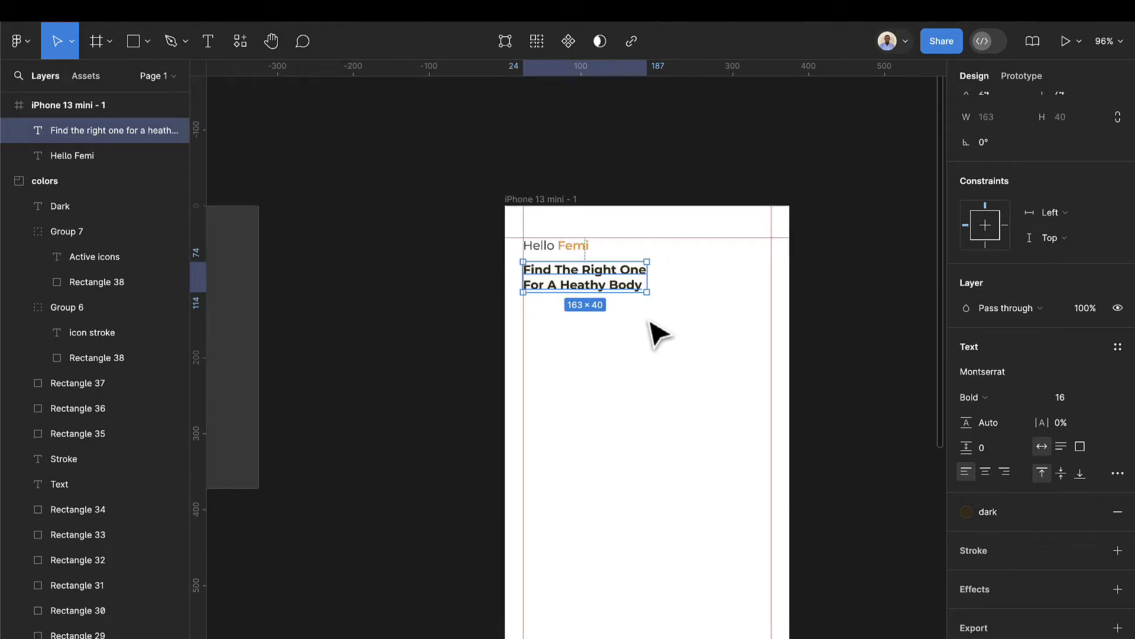
scroll(653, 325, down, 4)
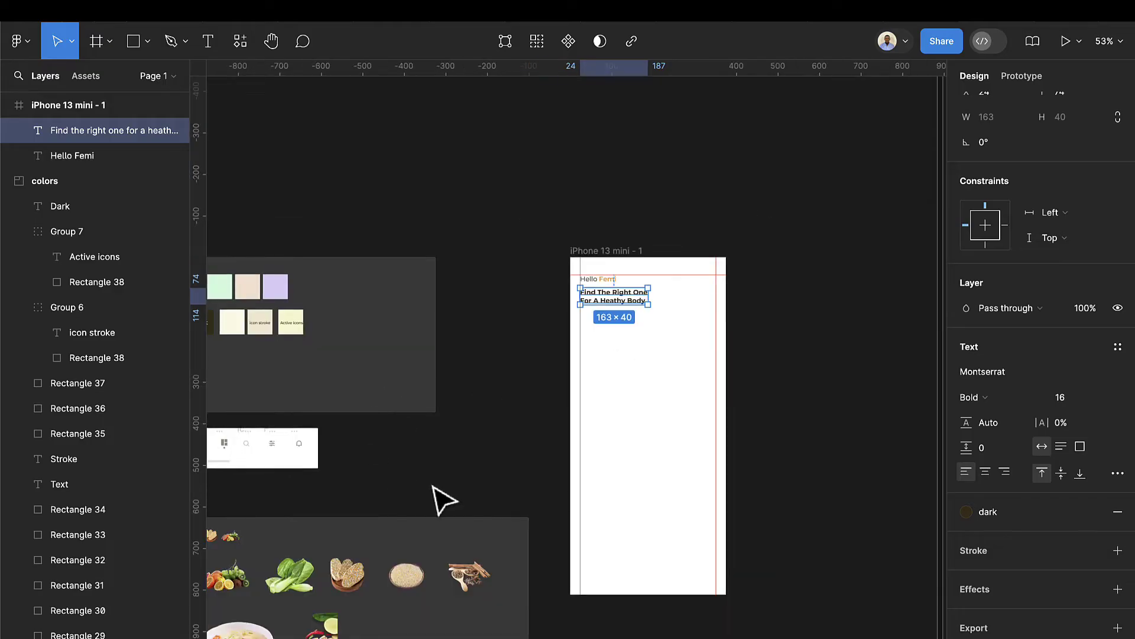
Turn the Notify bell icon in the Icons section into a reusable component
scroll(445, 499, left, 3)
scroll(447, 456, left, 6)
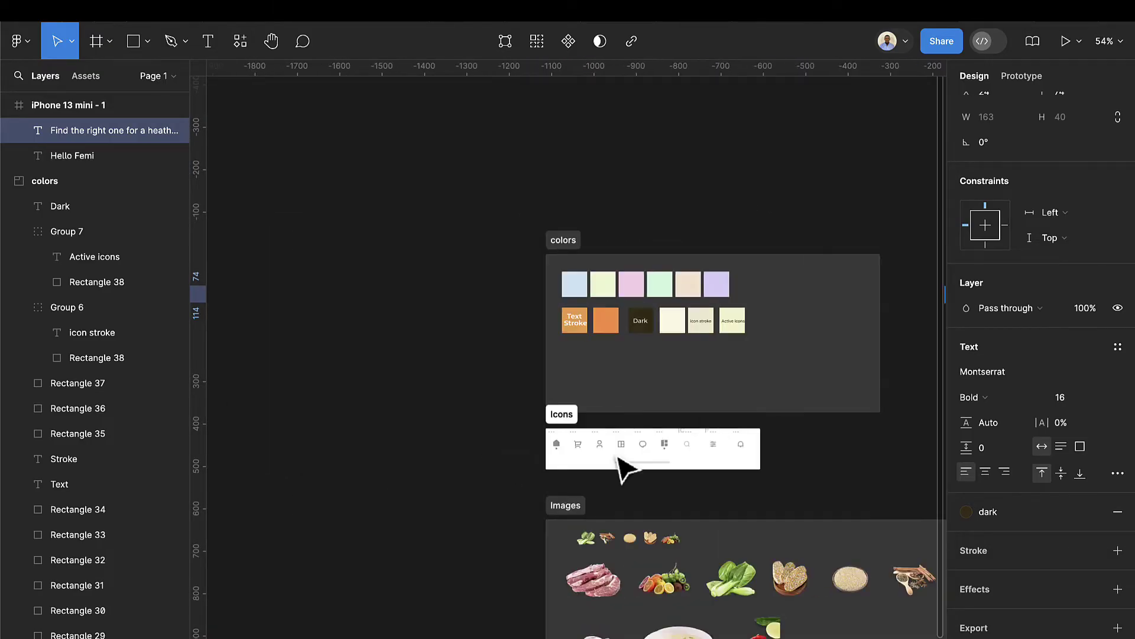
scroll(798, 458, up, 5)
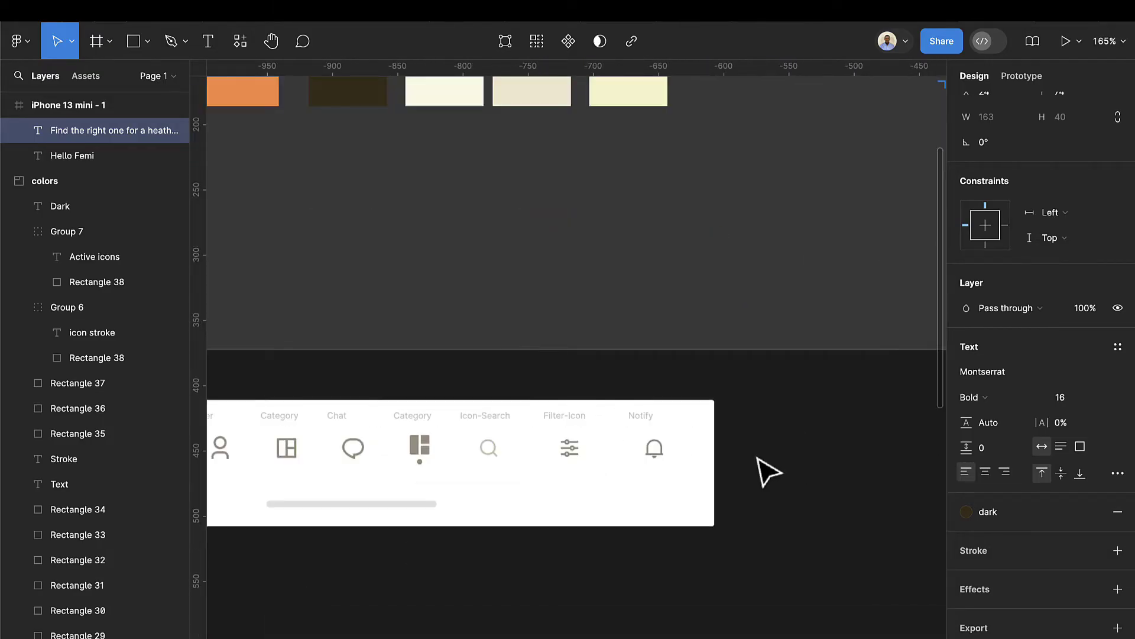
click(649, 426)
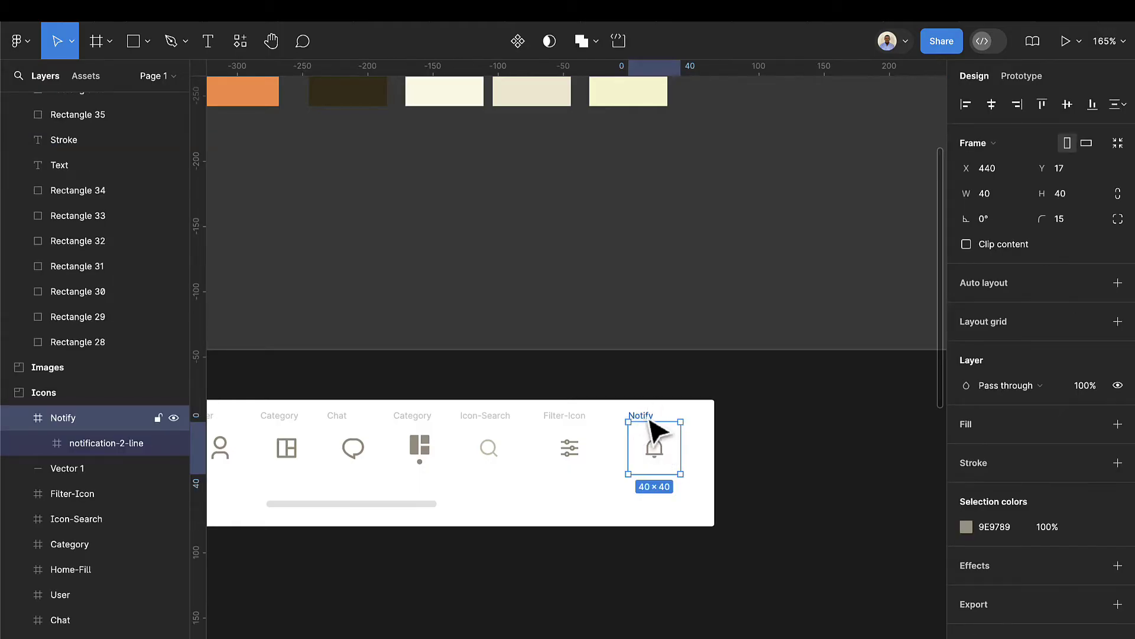
click(518, 42)
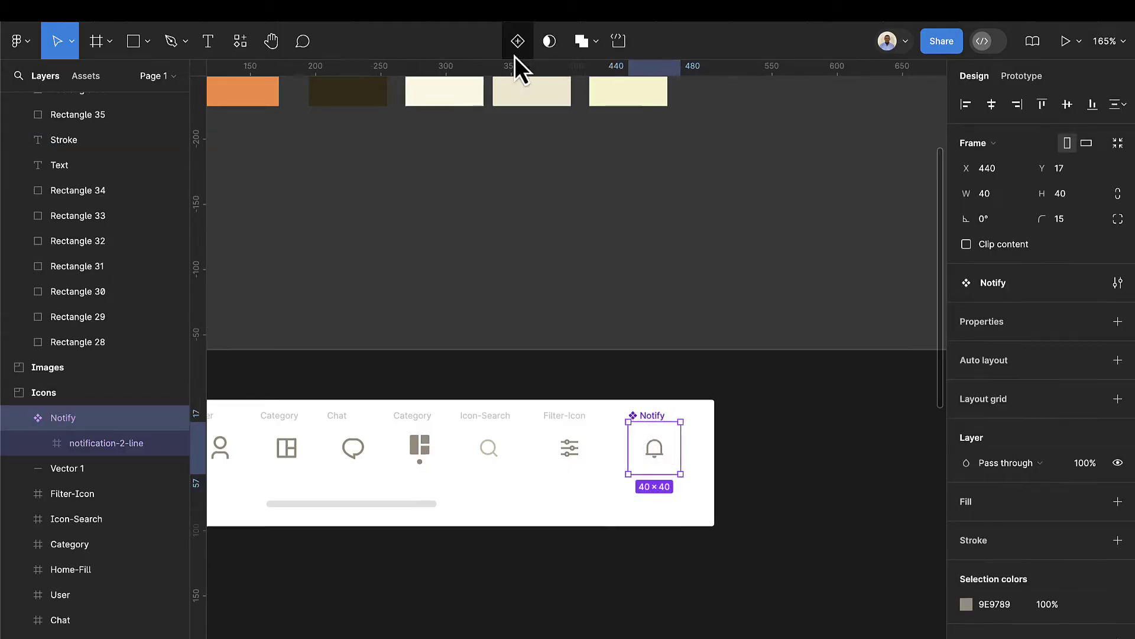
Place an instance of the Notify component beside the tagline near the right guide, at about X 299, Y 74
scroll(636, 352, down, 4)
scroll(663, 369, right, 10)
scroll(671, 286, up, 2)
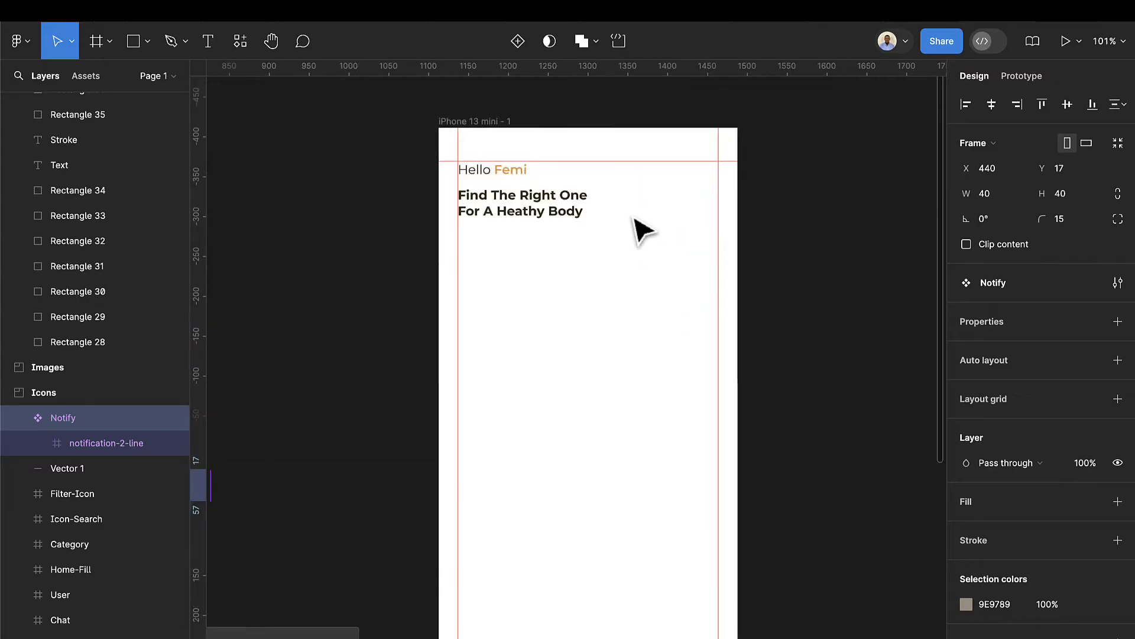
click(86, 76)
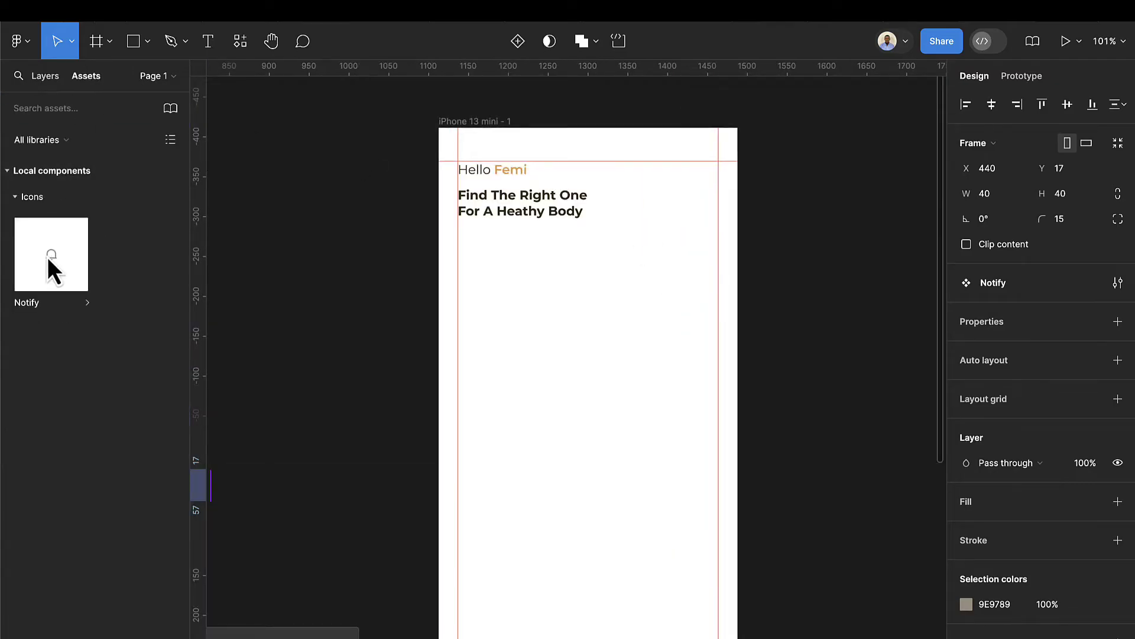
click(811, 213)
drag(809, 213, 722, 224)
scroll(695, 208, up, 5)
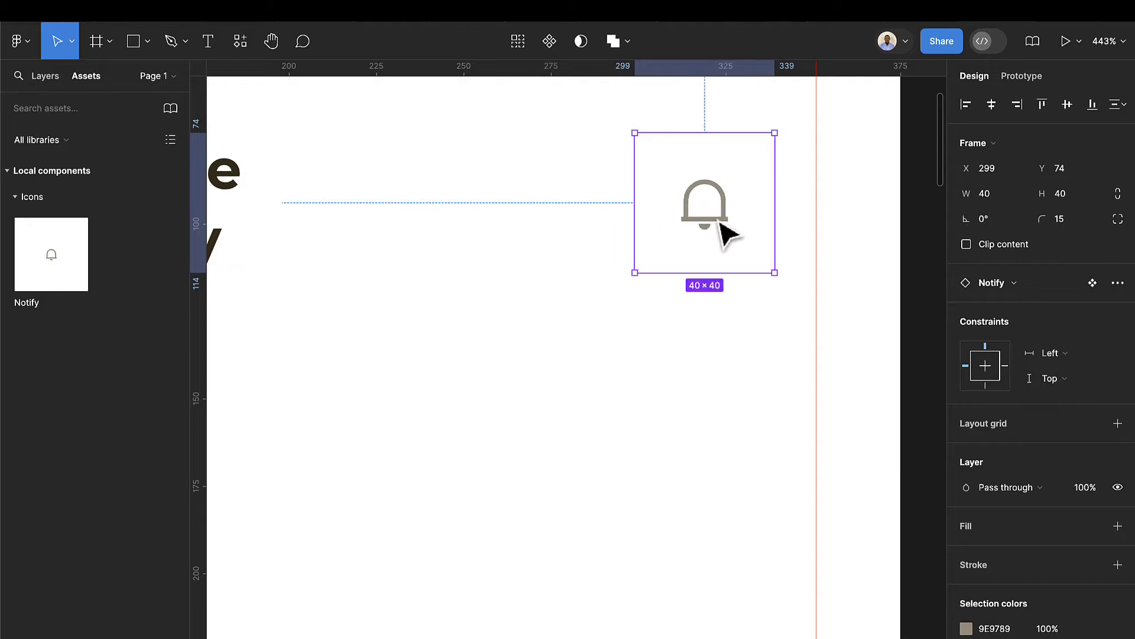
Add a stroke to the placed Notify instance and apply the stroke colors style to it
scroll(726, 233, down, 5)
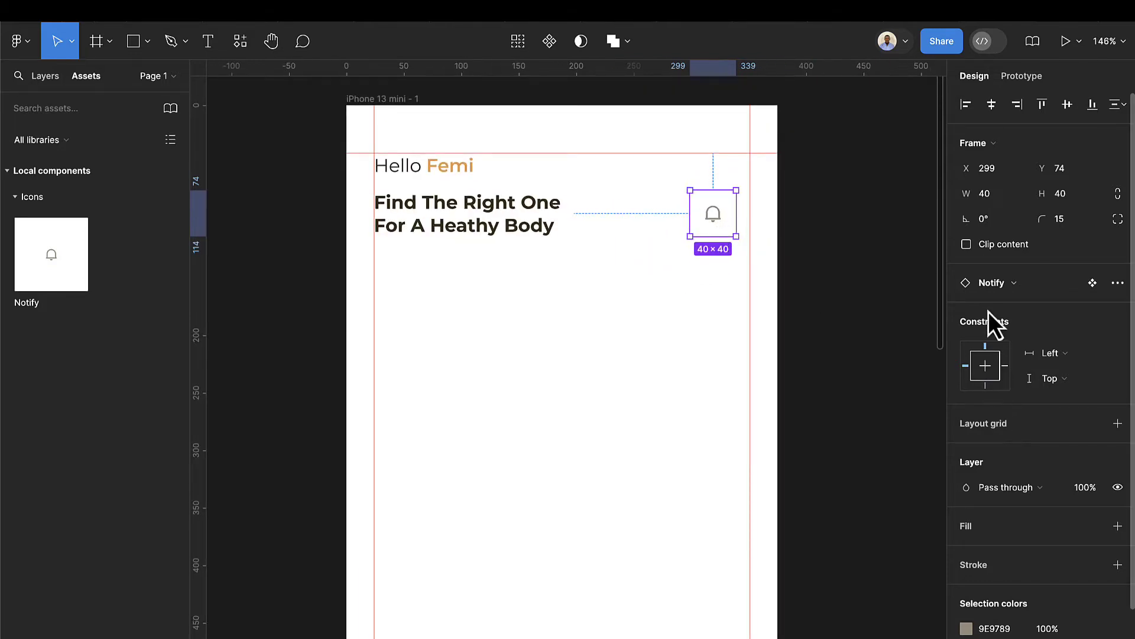
scroll(1040, 419, down, 3)
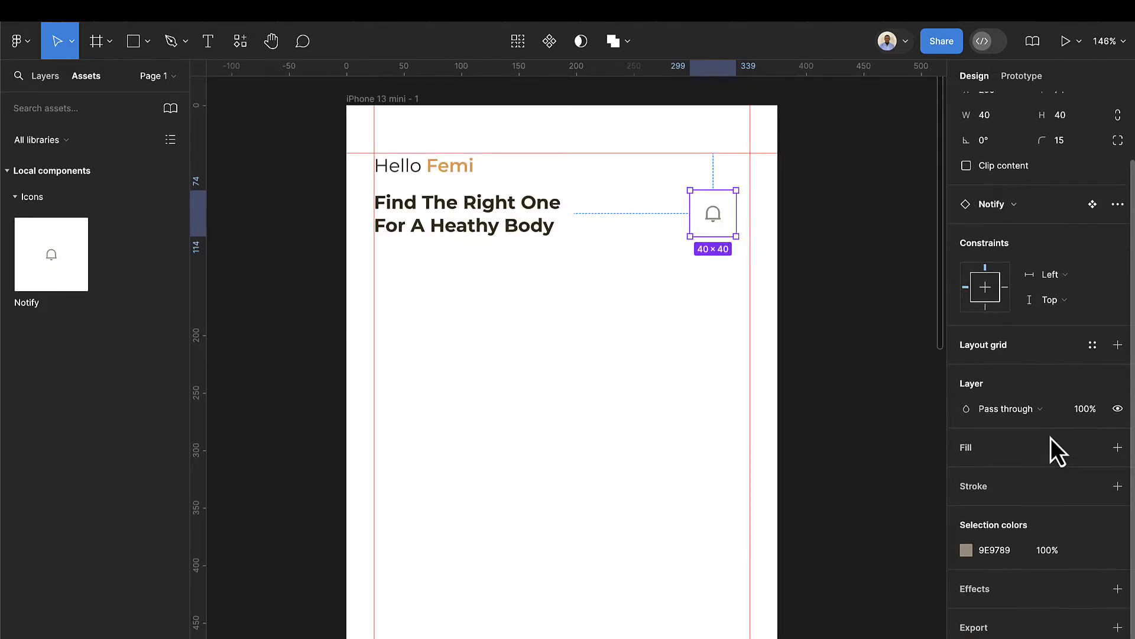
click(1118, 483)
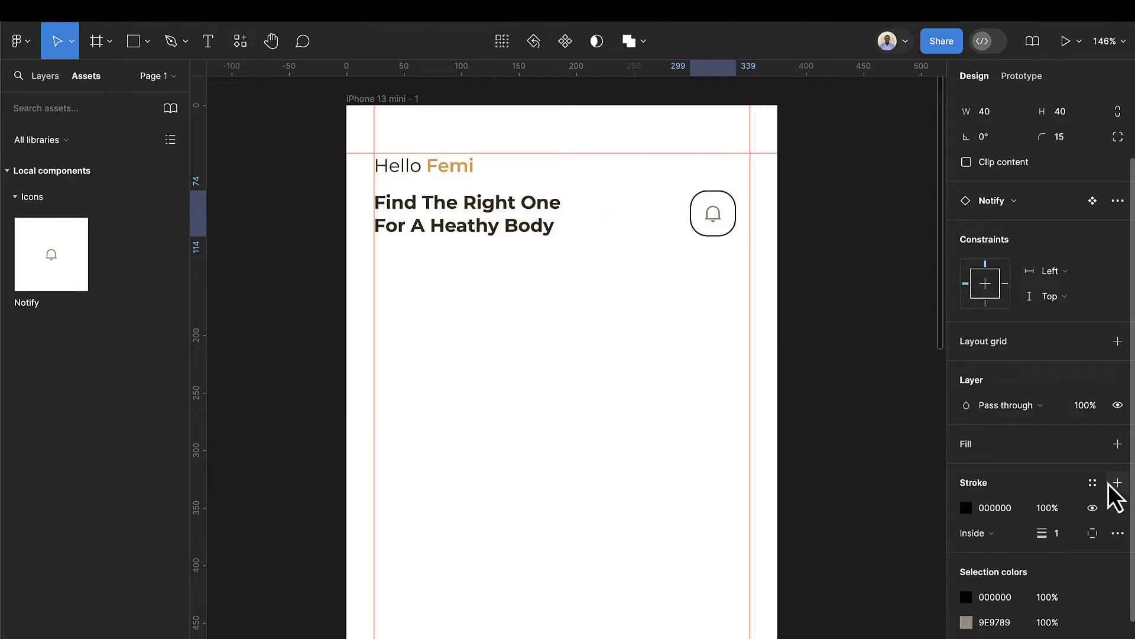
scroll(1062, 369, up, 3)
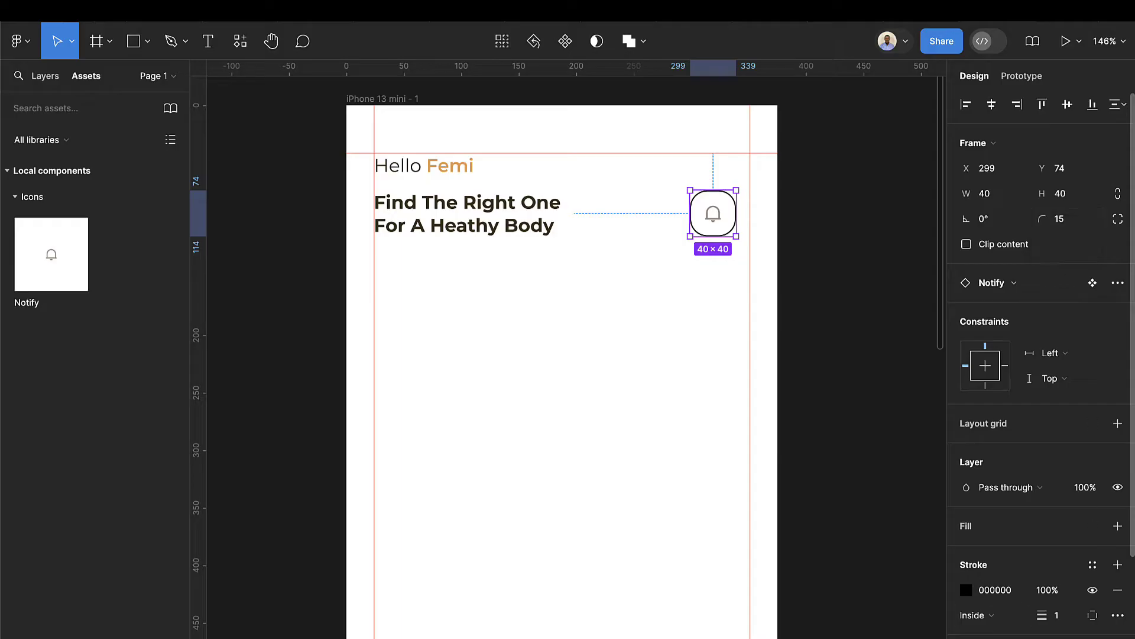
scroll(1067, 541, down, 2)
click(1093, 516)
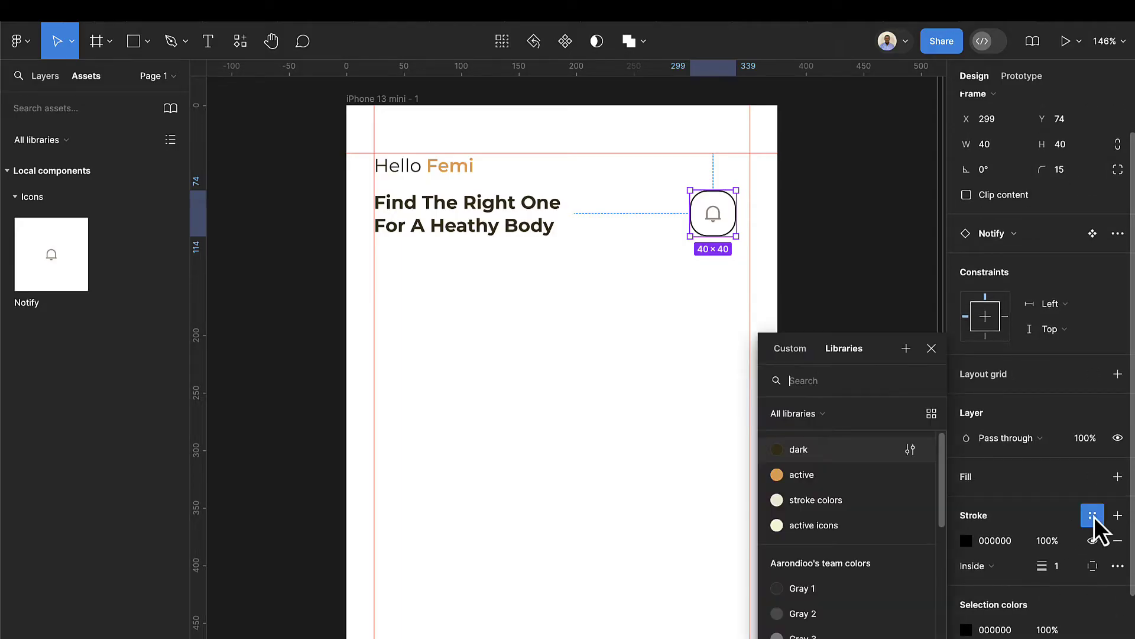
click(816, 500)
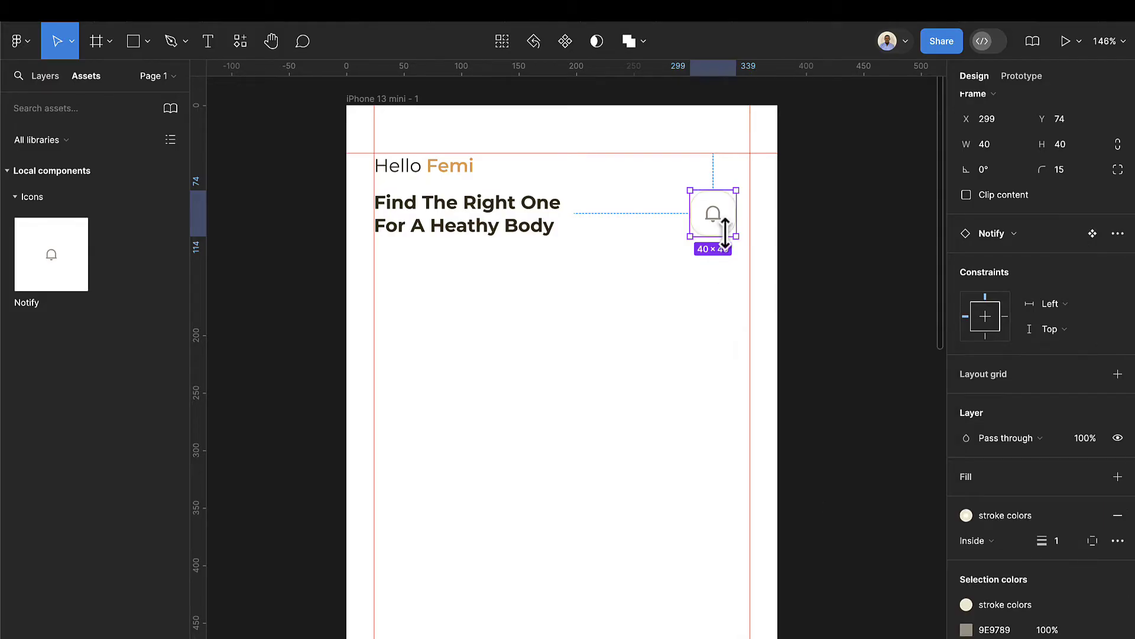
Recolor the bell inside the placed Notify instance with the active color style
scroll(722, 223, up, 5)
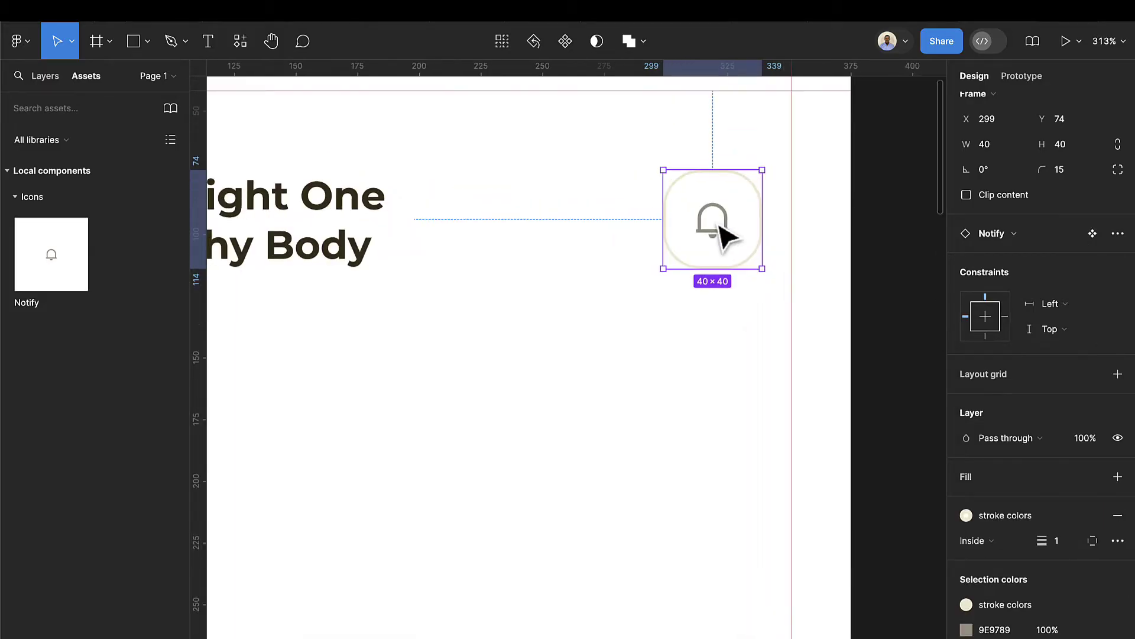
double_click(726, 235)
scroll(988, 482, down, 2)
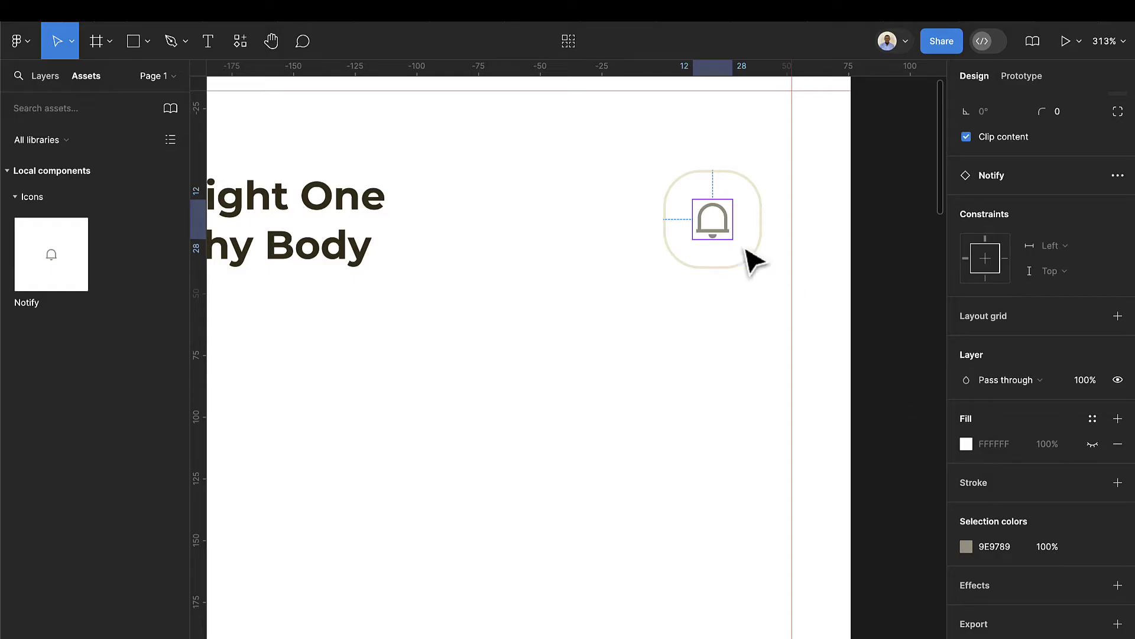
click(967, 546)
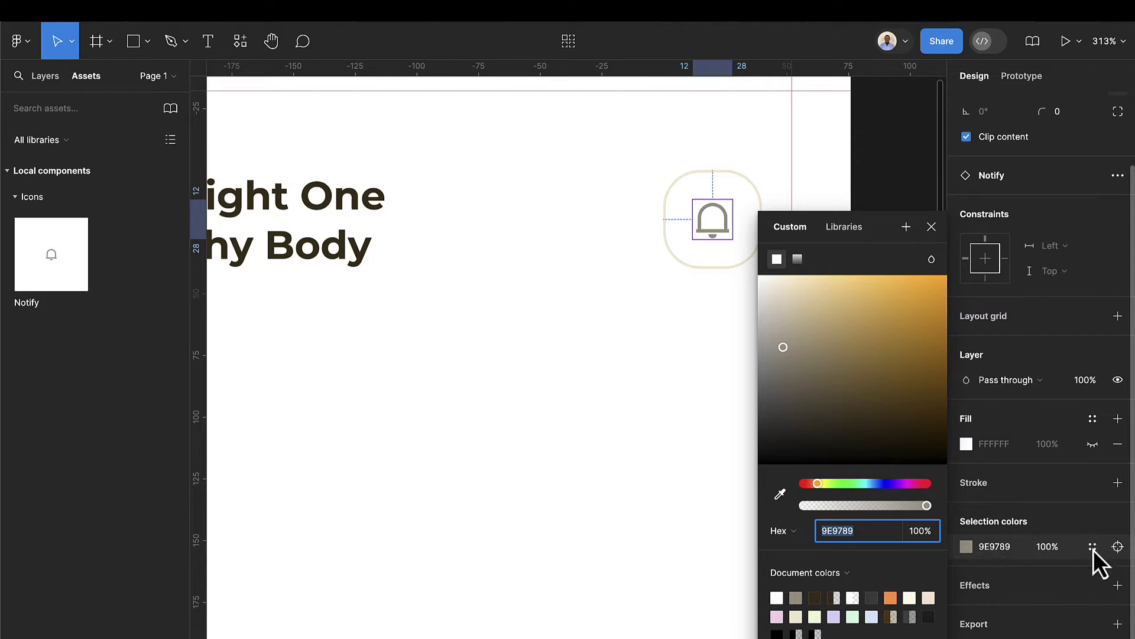
click(1093, 548)
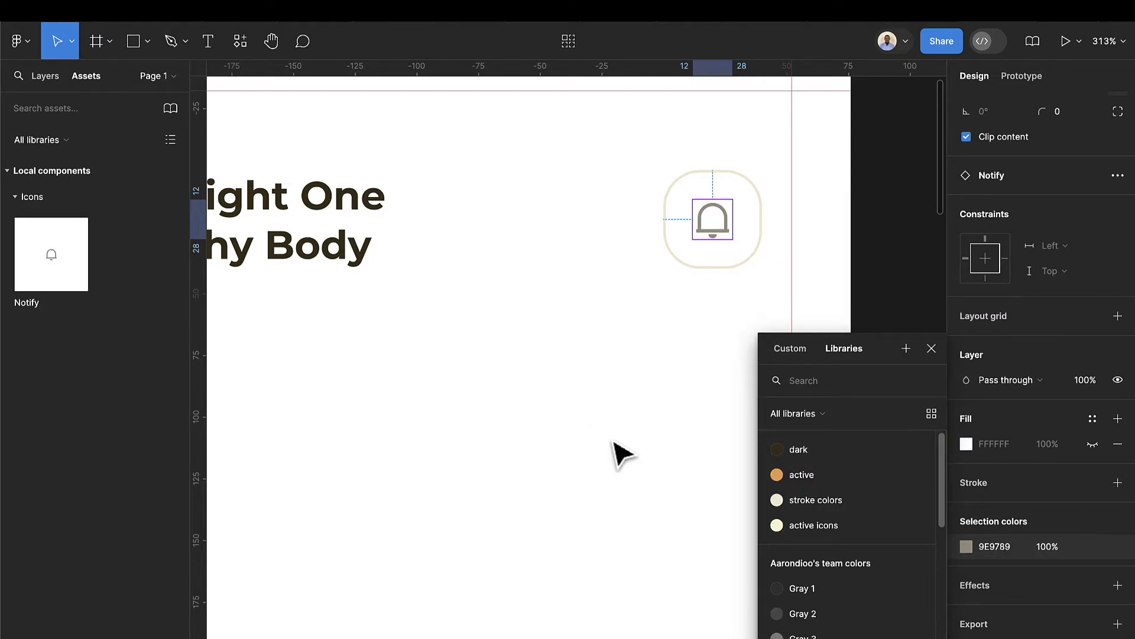
click(831, 477)
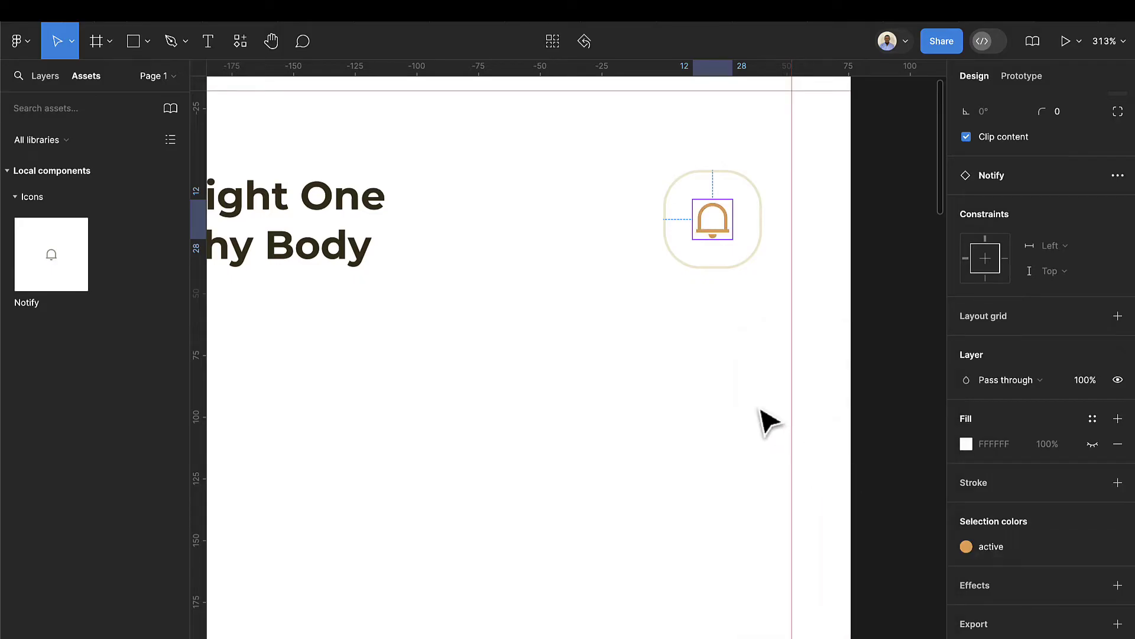
click(733, 382)
scroll(739, 388, down, 5)
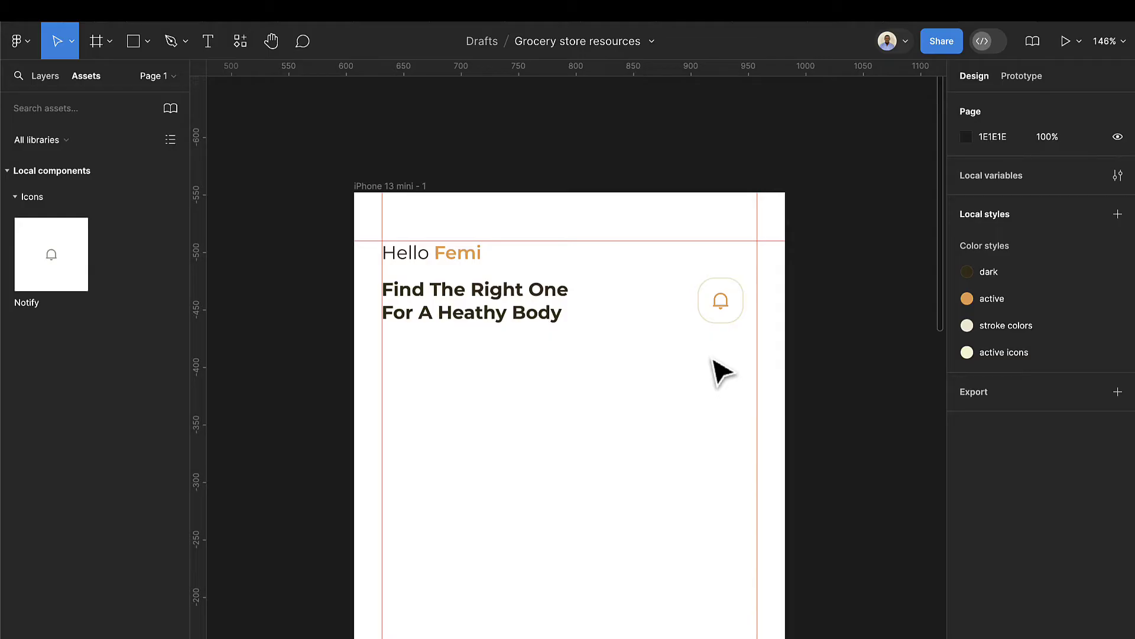
Draw a frame about 227 × 43 below the tagline, at about X 35, Y 133
scroll(684, 367, down, 3)
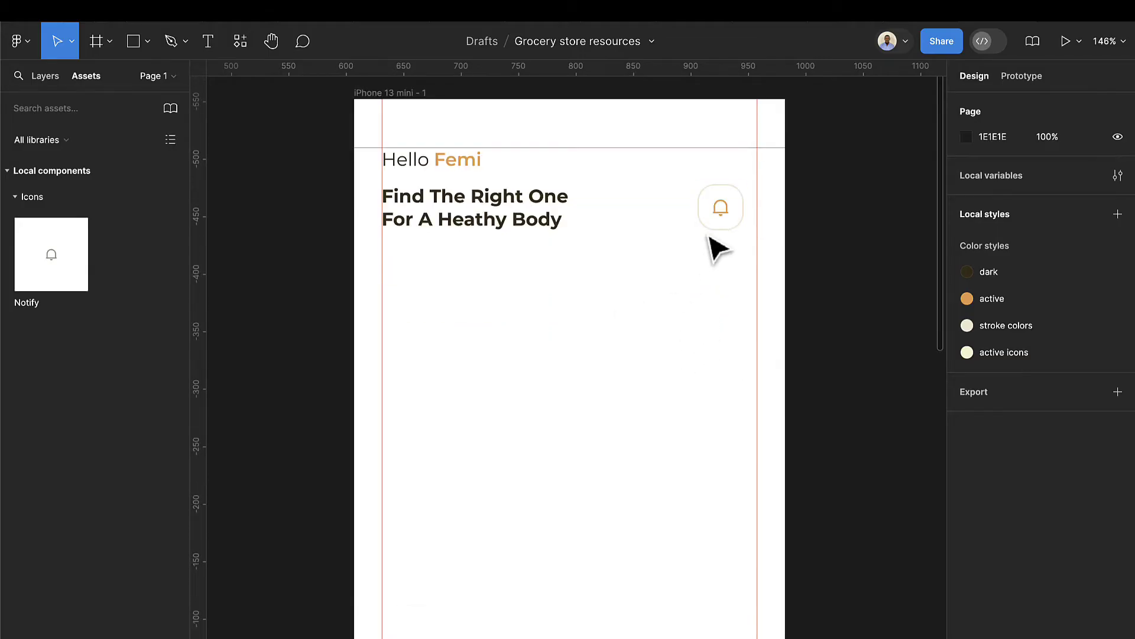
scroll(545, 291, left, 2)
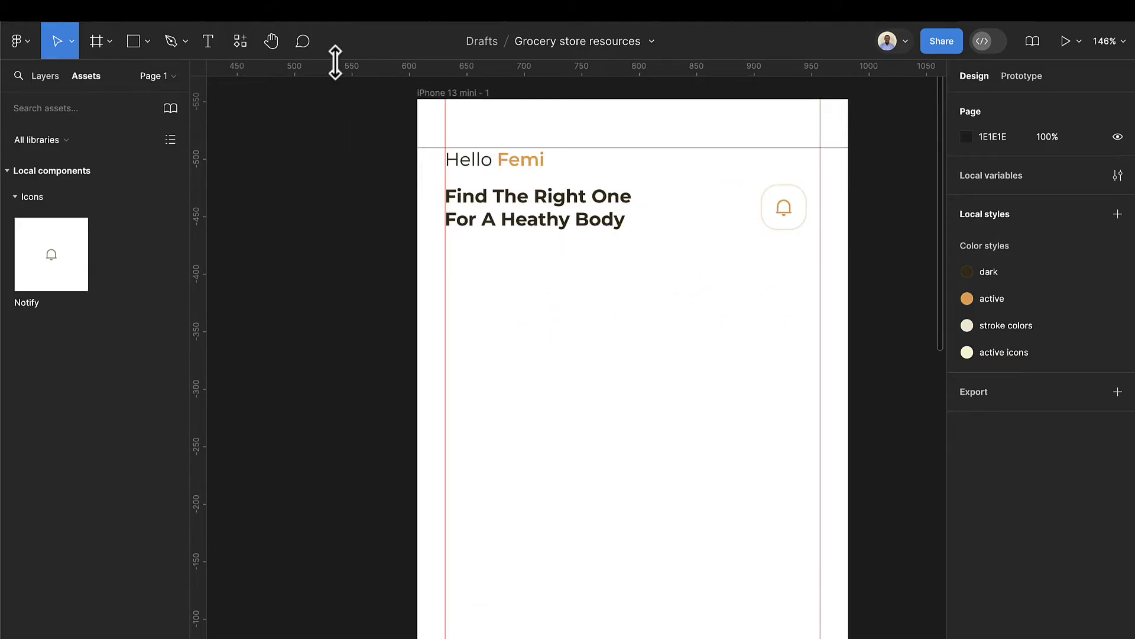
click(98, 45)
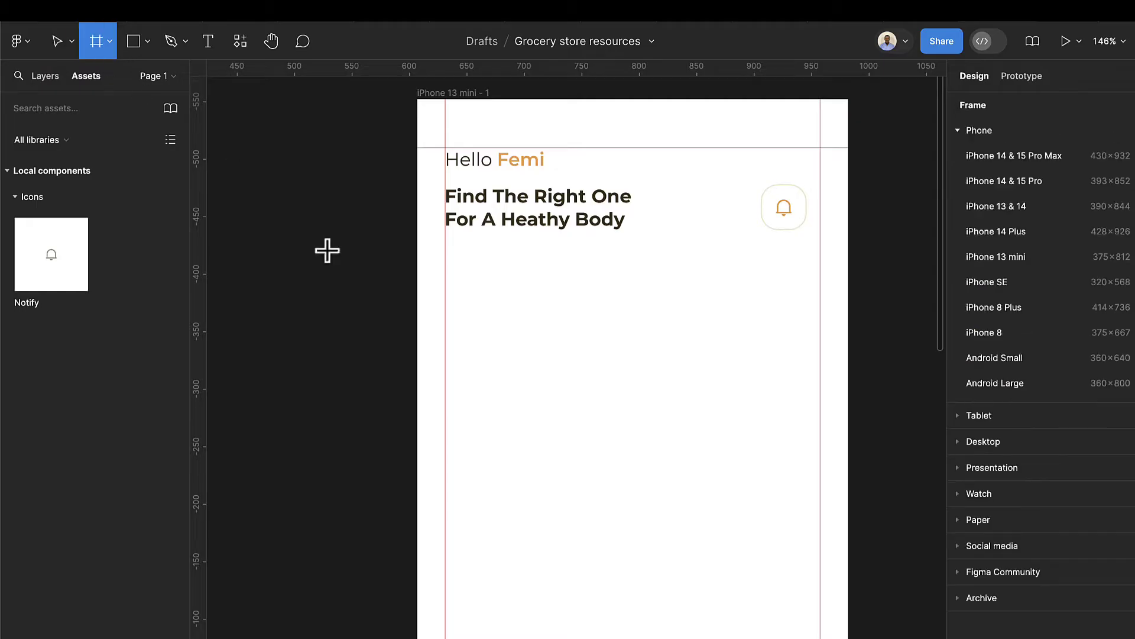
drag(458, 253, 719, 302)
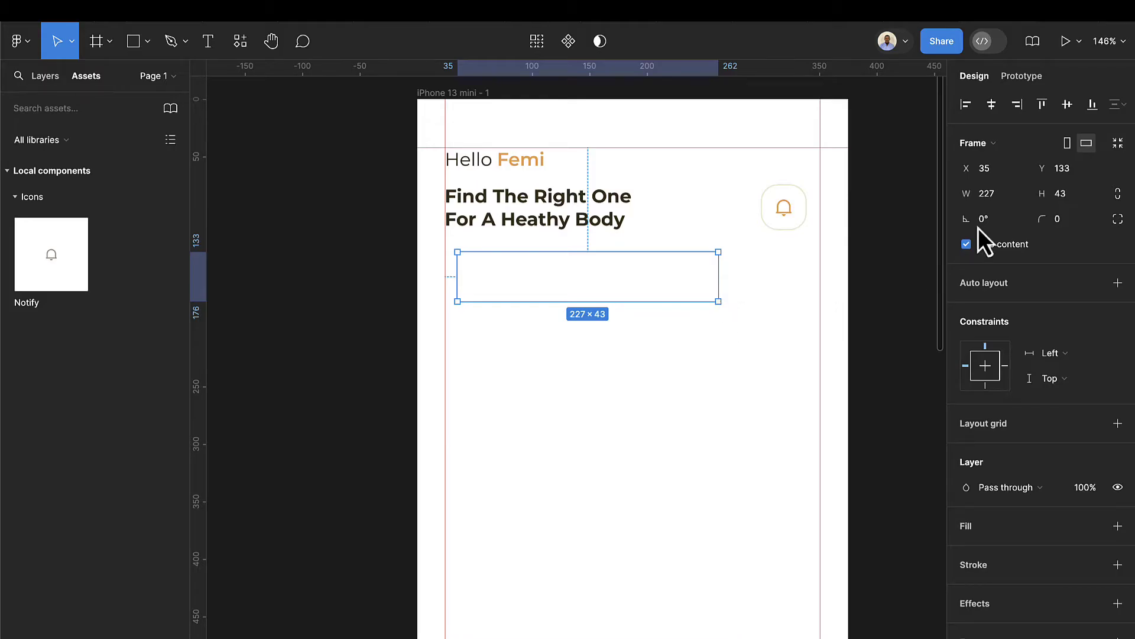
Give the new frame below the tagline a stroke using the stroke colors style
scroll(1083, 473, down, 1)
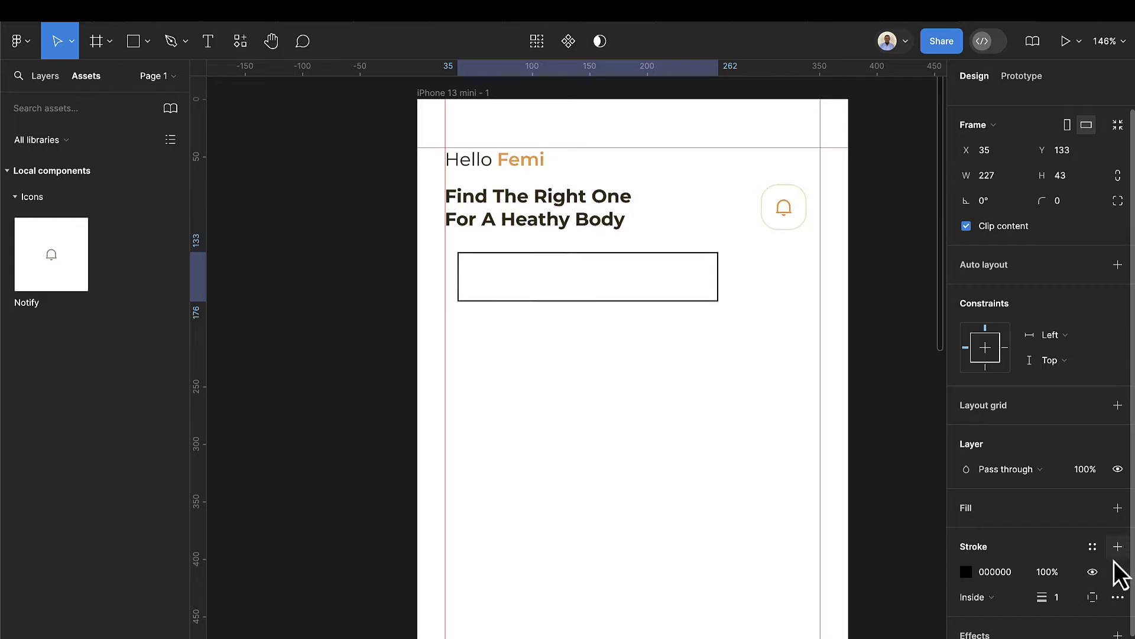
click(1091, 549)
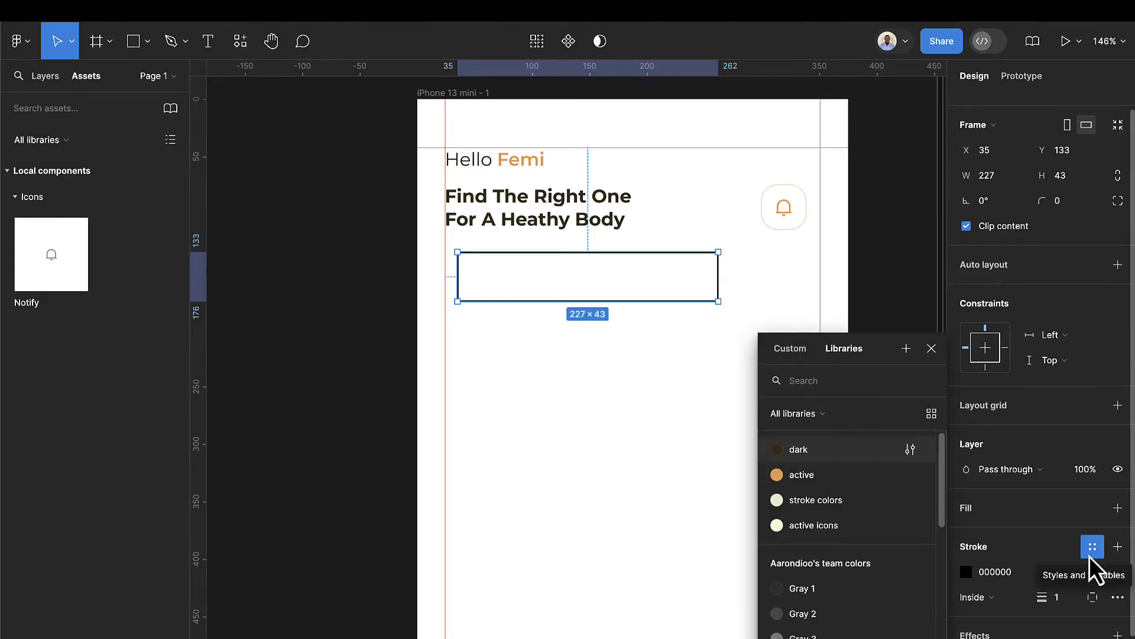
click(838, 507)
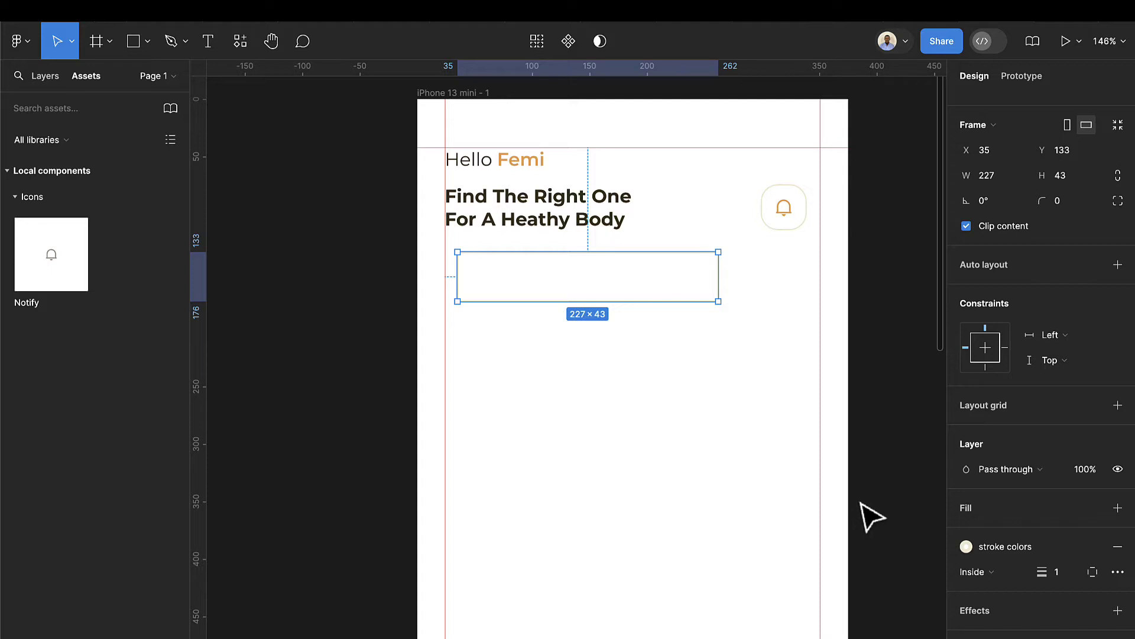
click(504, 314)
scroll(515, 327, up, 3)
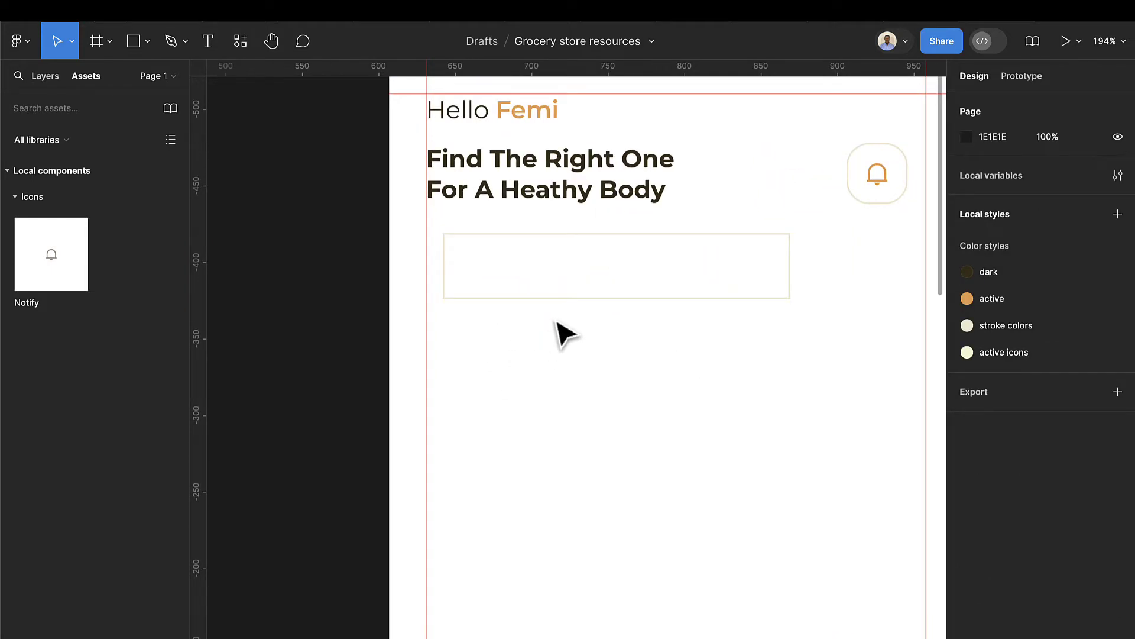
Add a fill to the frame below the tagline and set its color to FFFFFD
click(553, 298)
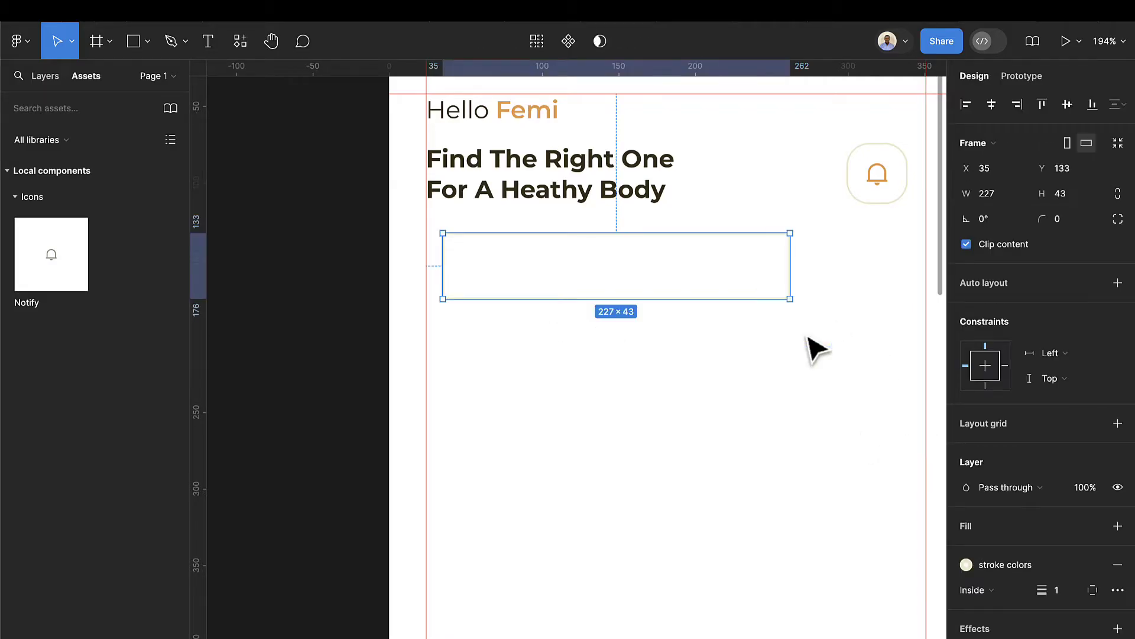
click(1117, 525)
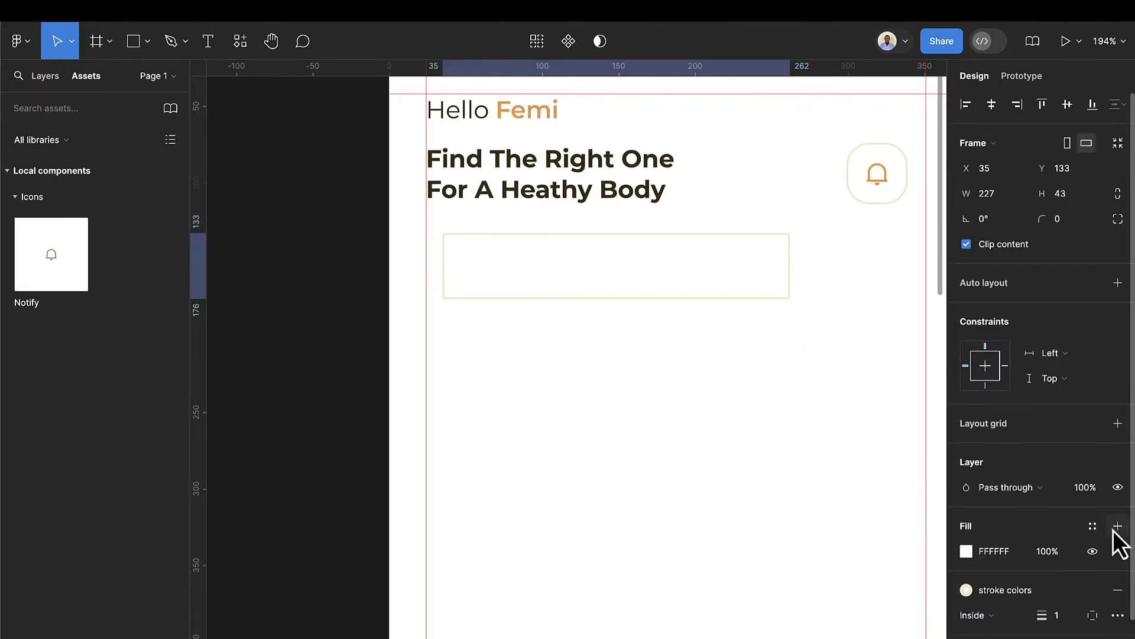
click(983, 551)
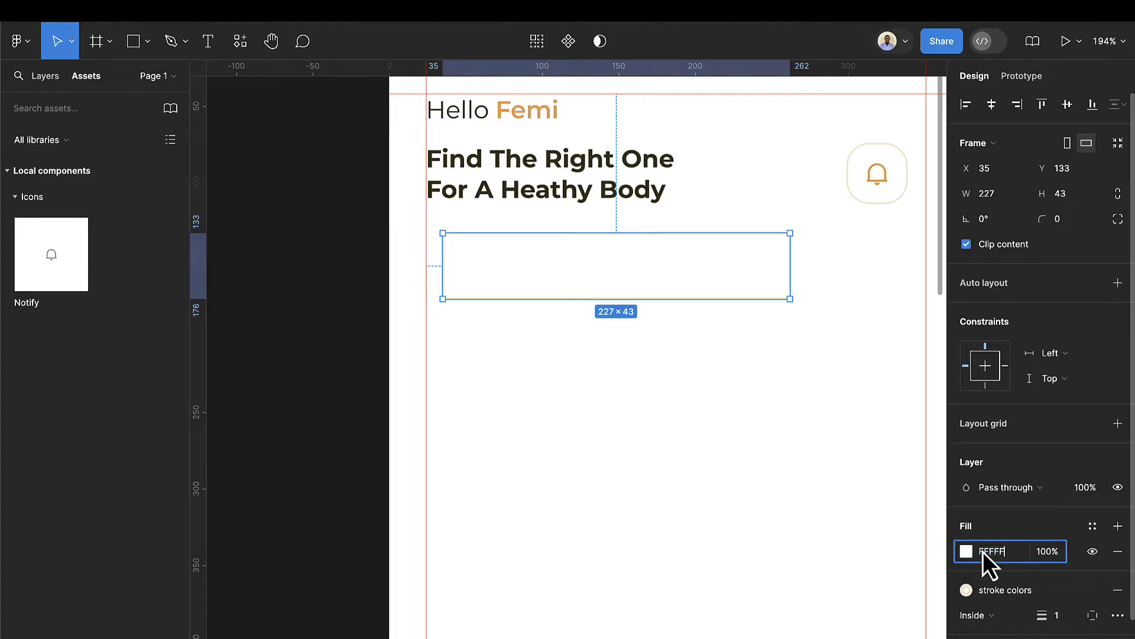
text(FFFFFD)
key(Return)
Move the frame closer to the left guide at about X 26, Y 129, and set its size to 270 × 40
scroll(502, 248, up, 3)
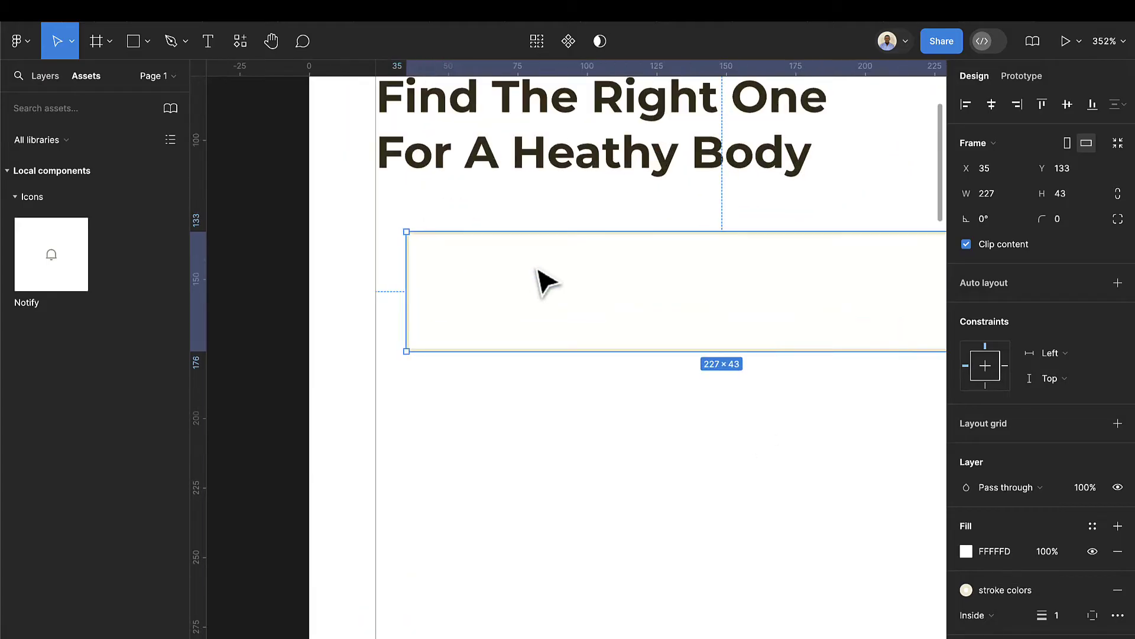
drag(585, 290, 562, 276)
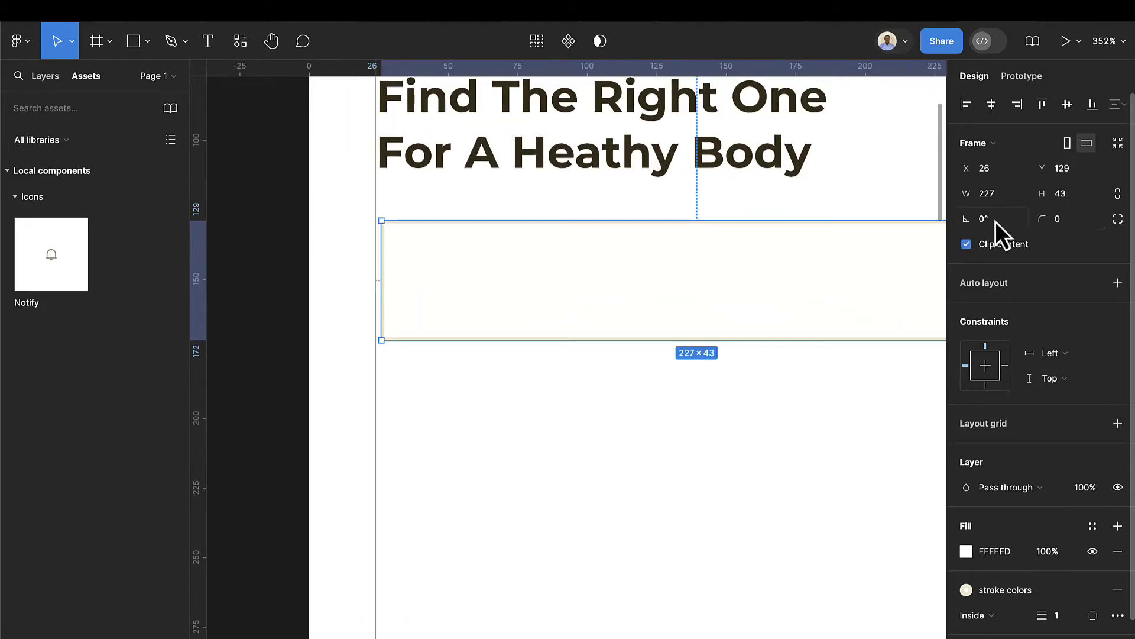
click(1081, 200)
text(40)
key(Return)
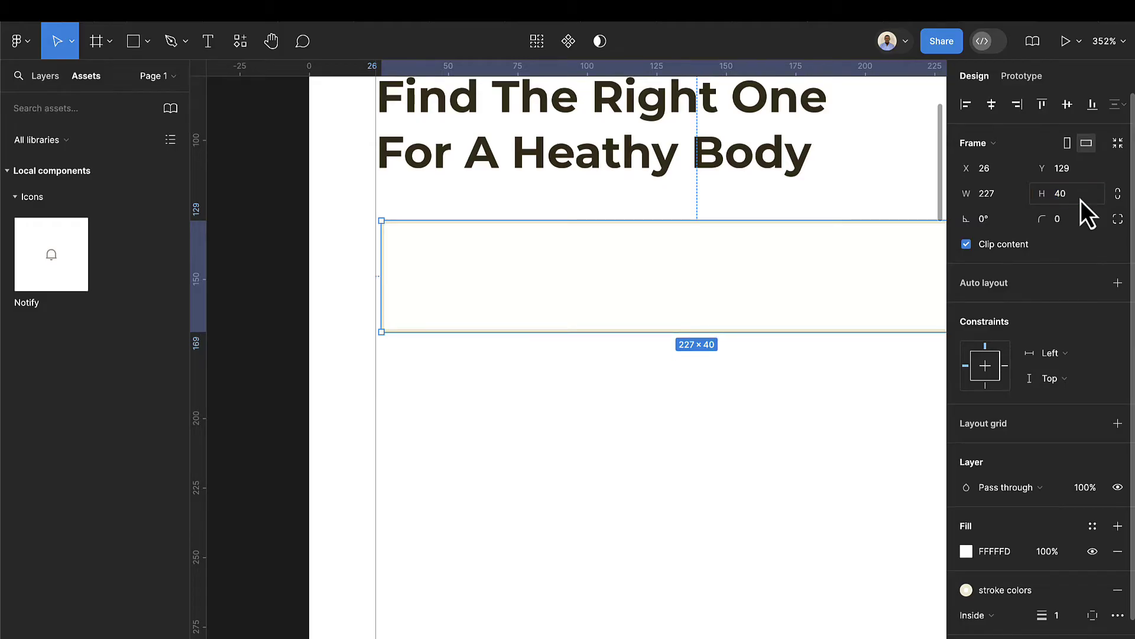
scroll(786, 349, right, 3)
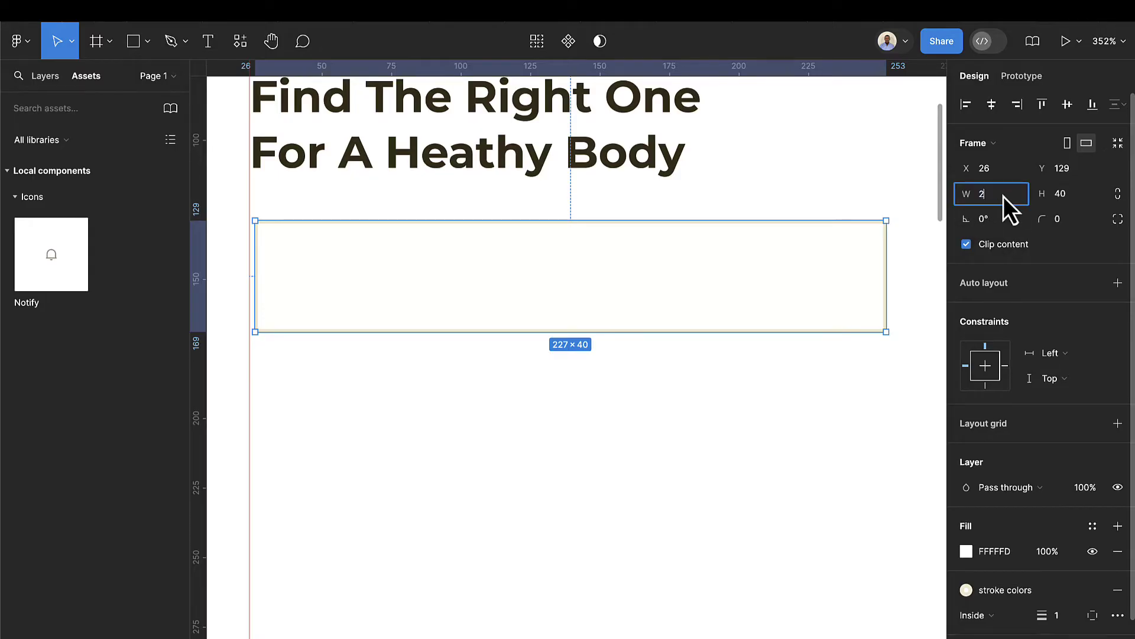
text(0)
key(Return)
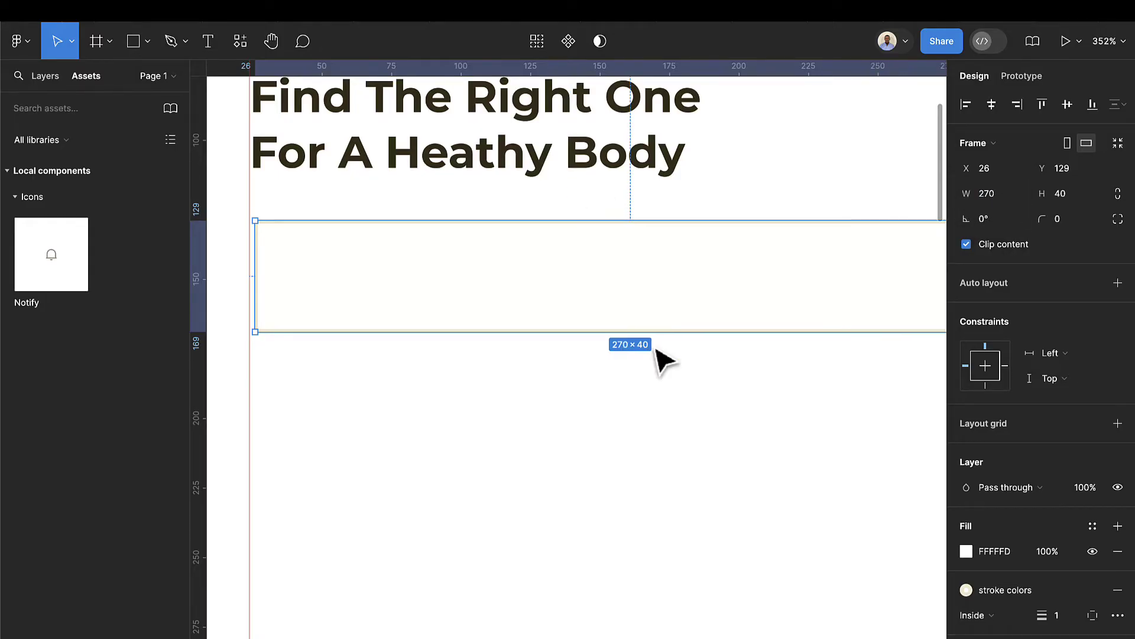
Set the corner radius of the frame below the tagline to 12 and move it onto the left guide at X 24, Y 130
scroll(654, 355, down, 3)
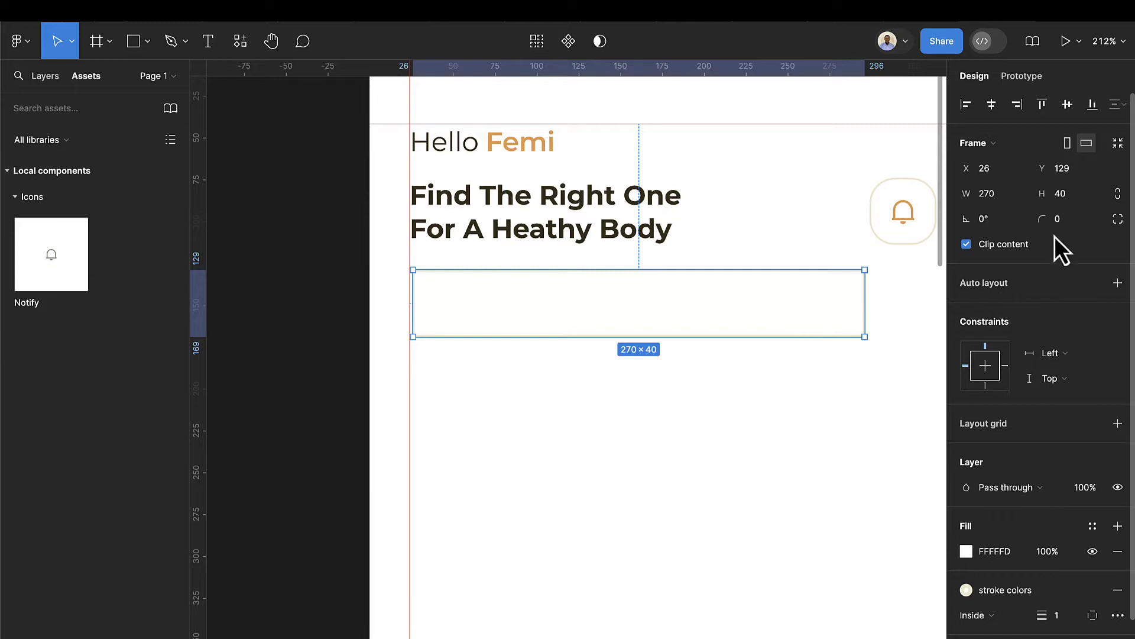
click(1073, 220)
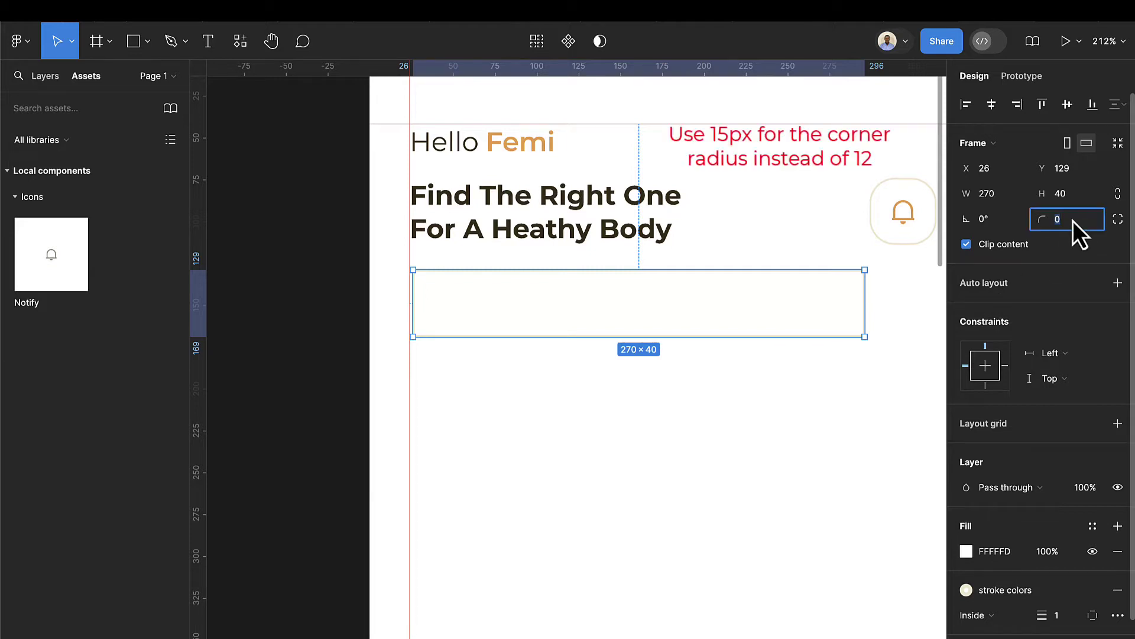
text(12)
key(Return)
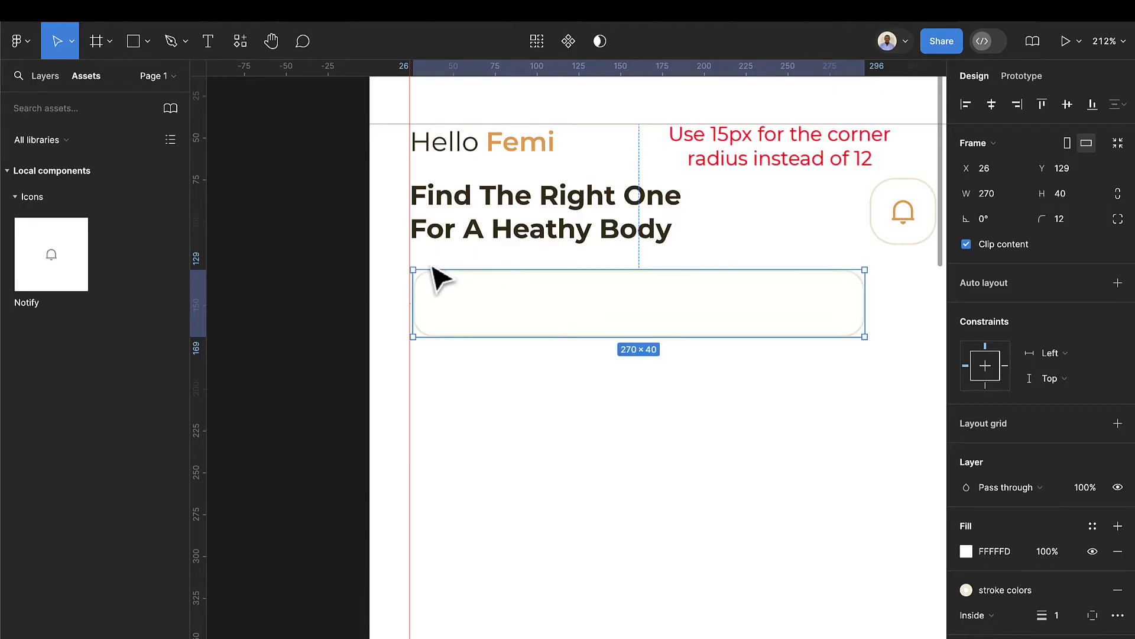
mouse_move(507, 312)
mouse_down()
mouse_move(498, 291)
mouse_move(499, 314)
mouse_up()
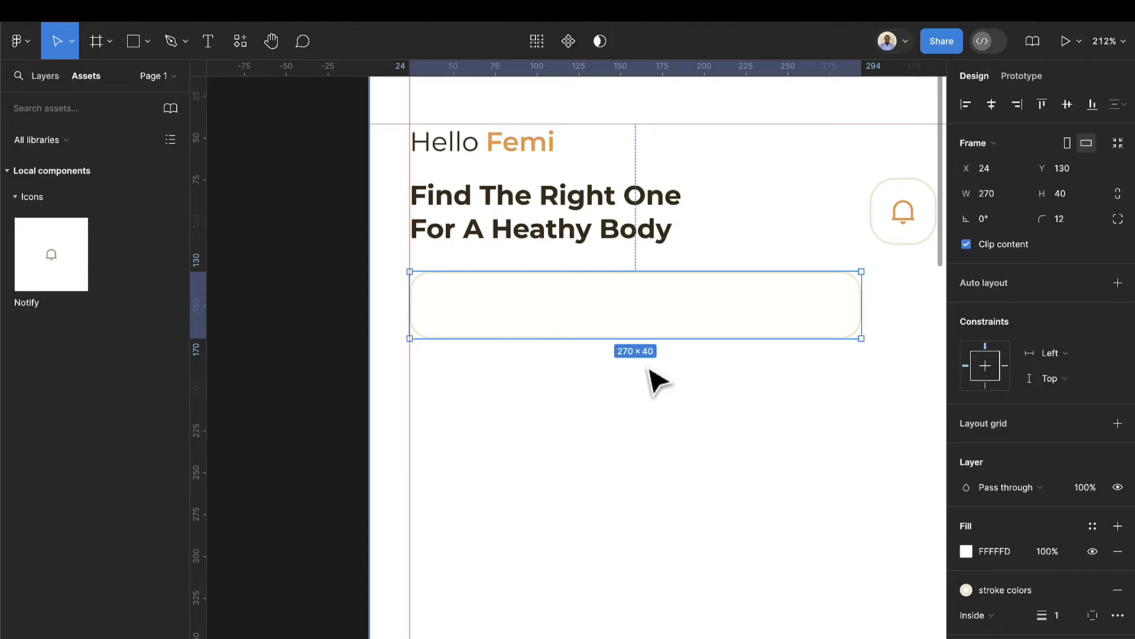
Add the text "Search" inside the rounded frame below the tagline, at about X 44, Y 16
scroll(651, 368, down, 1)
scroll(660, 382, down, 2)
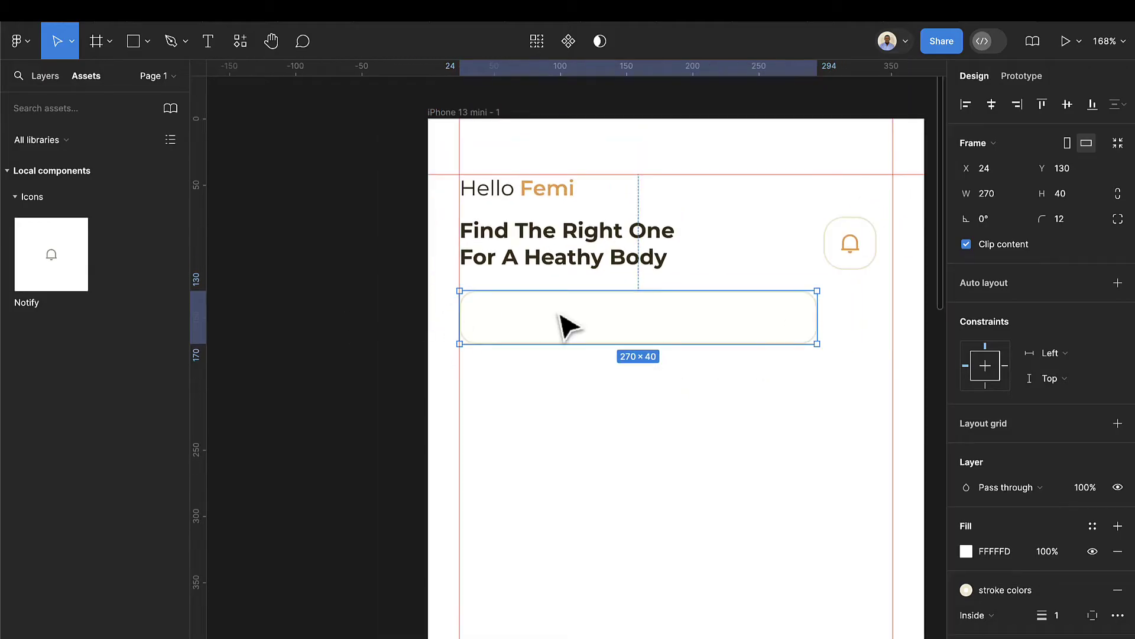
click(208, 40)
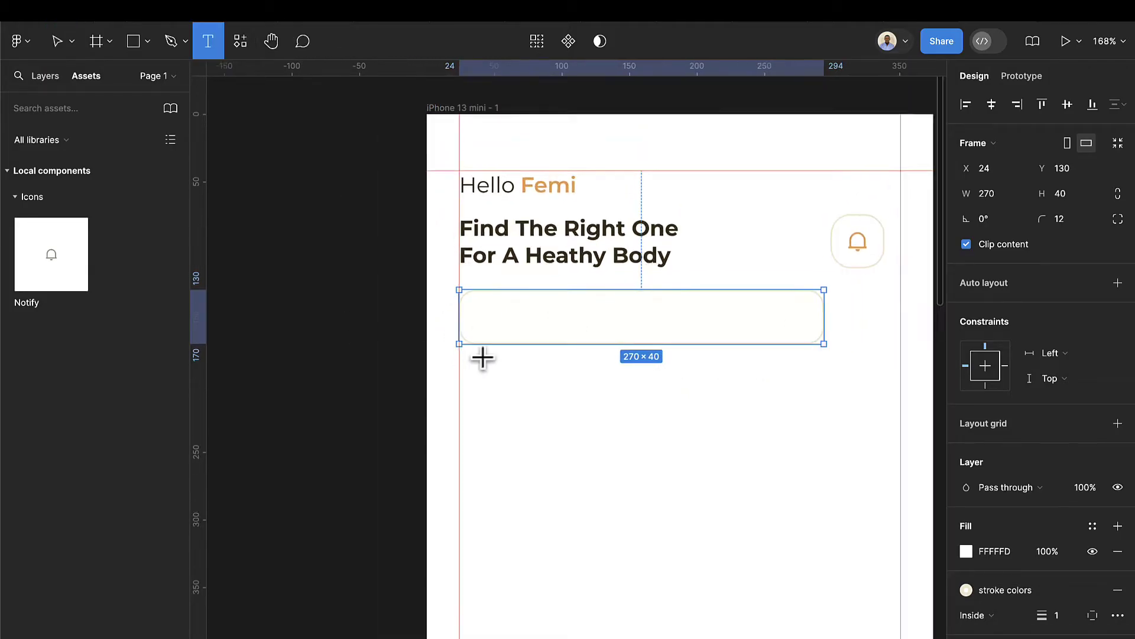
scroll(481, 355, up, 3)
click(536, 290)
text(Search)
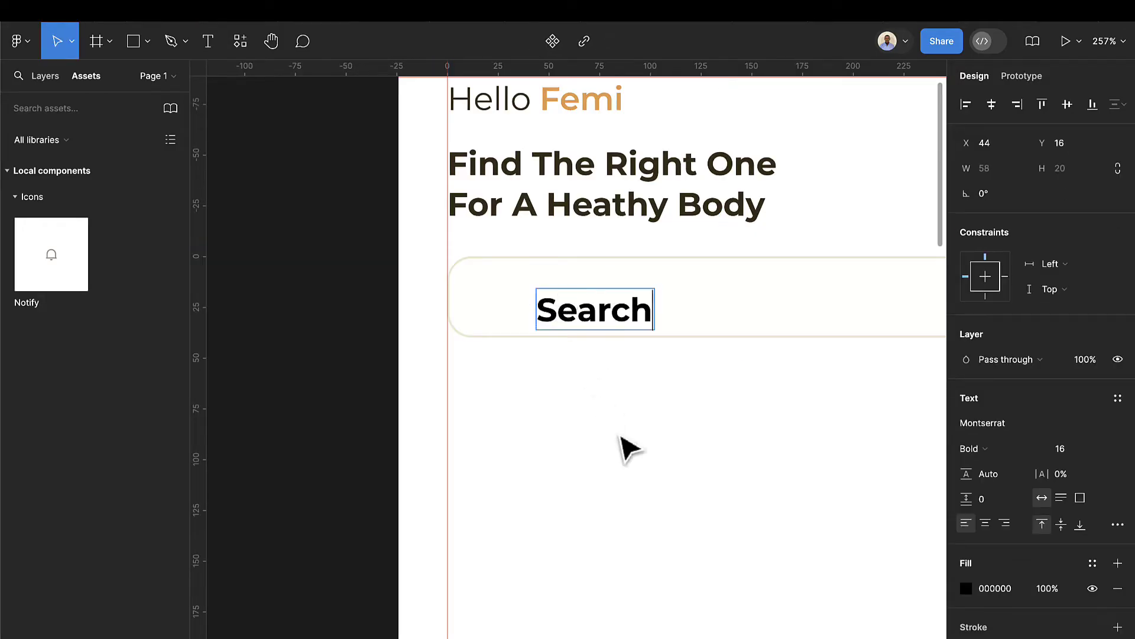
key(Escape)
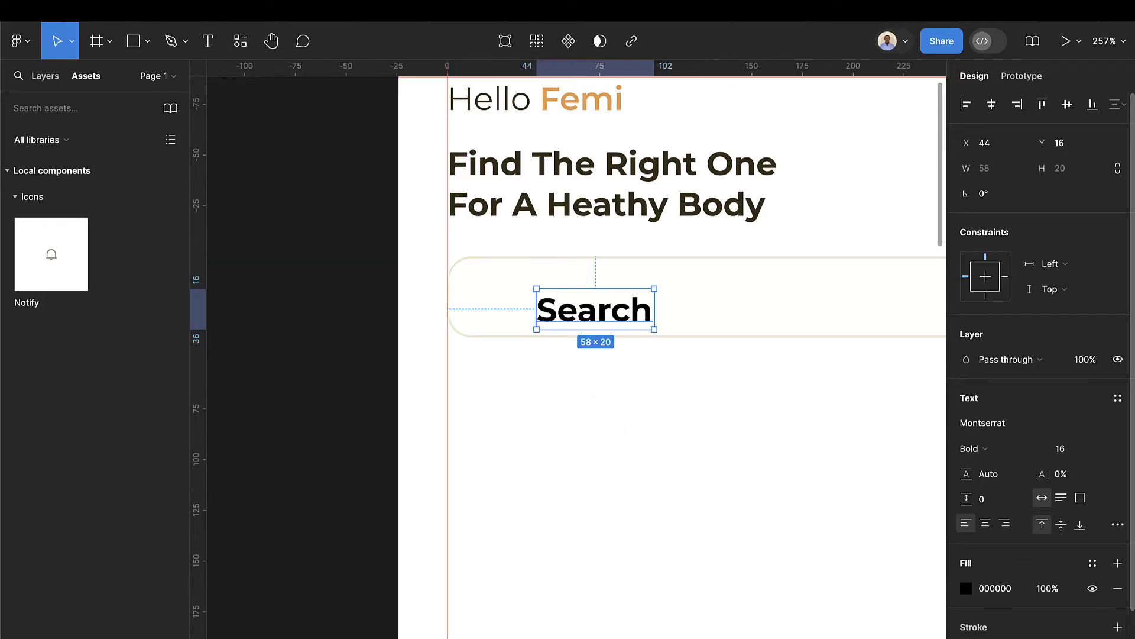
Set the Search text to Regular weight and size 8, and shift it to about X 40, Y 17
click(995, 452)
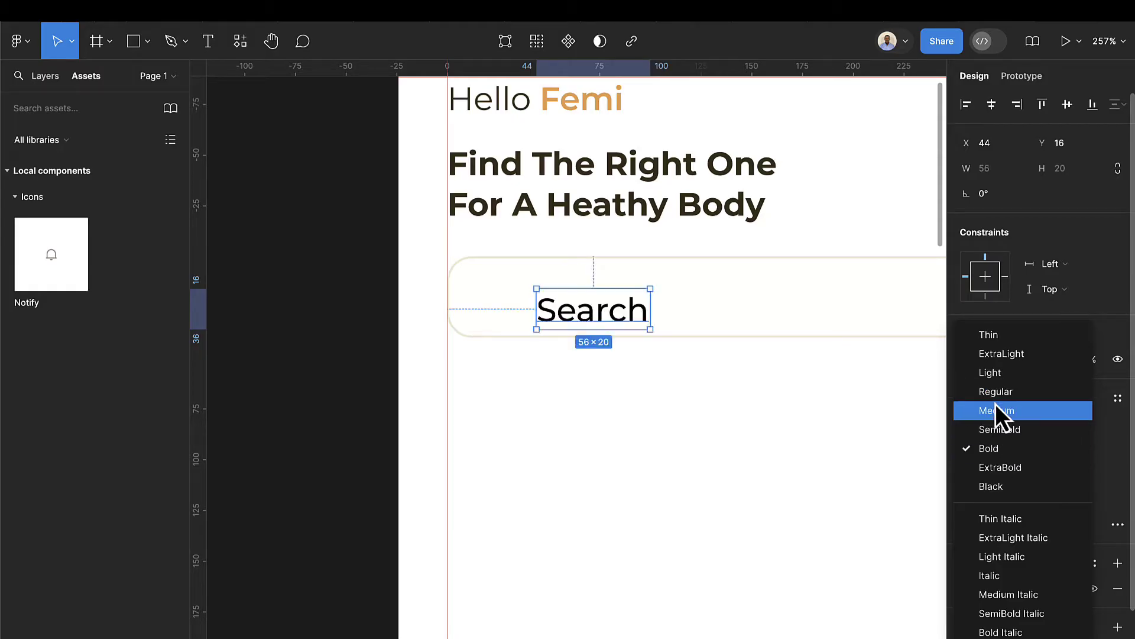
click(993, 393)
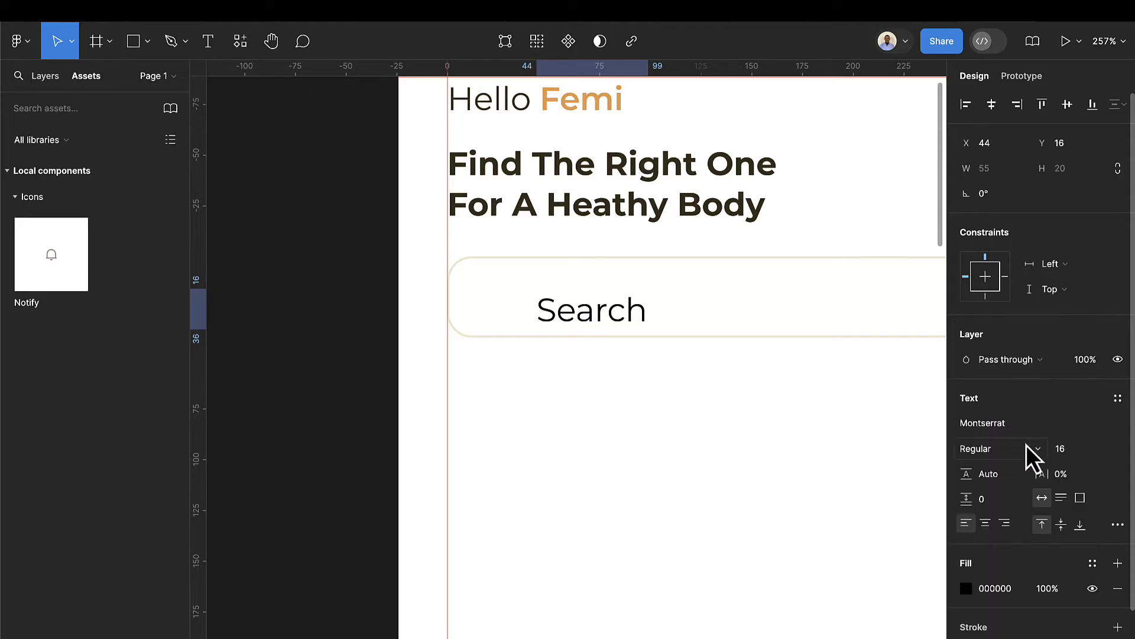
text(8)
key(Return)
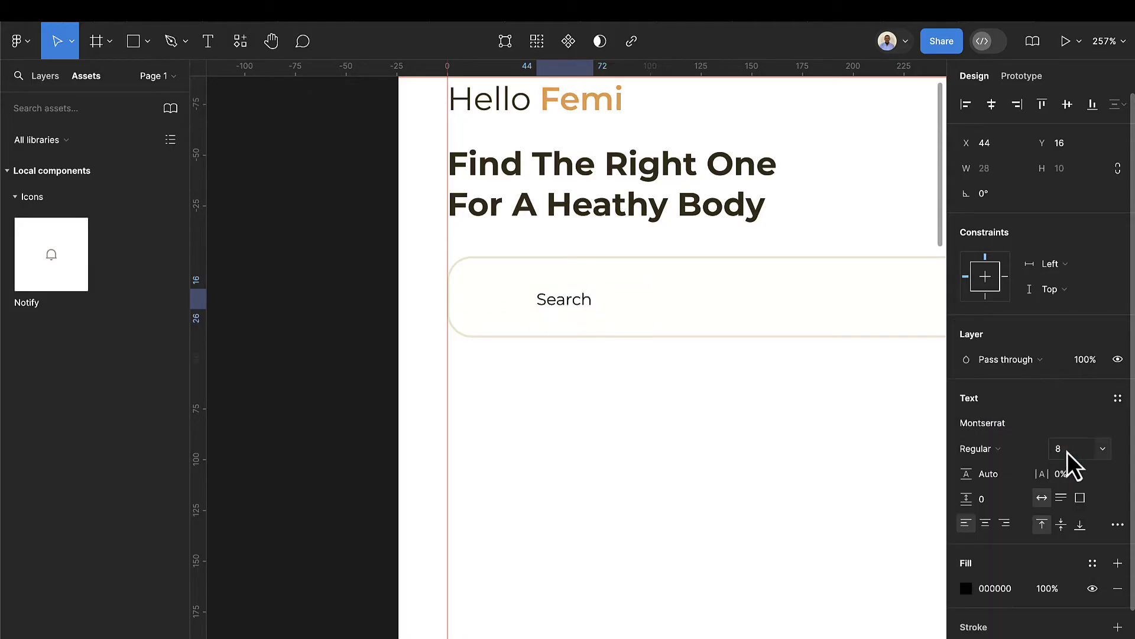
scroll(567, 299, up, 3)
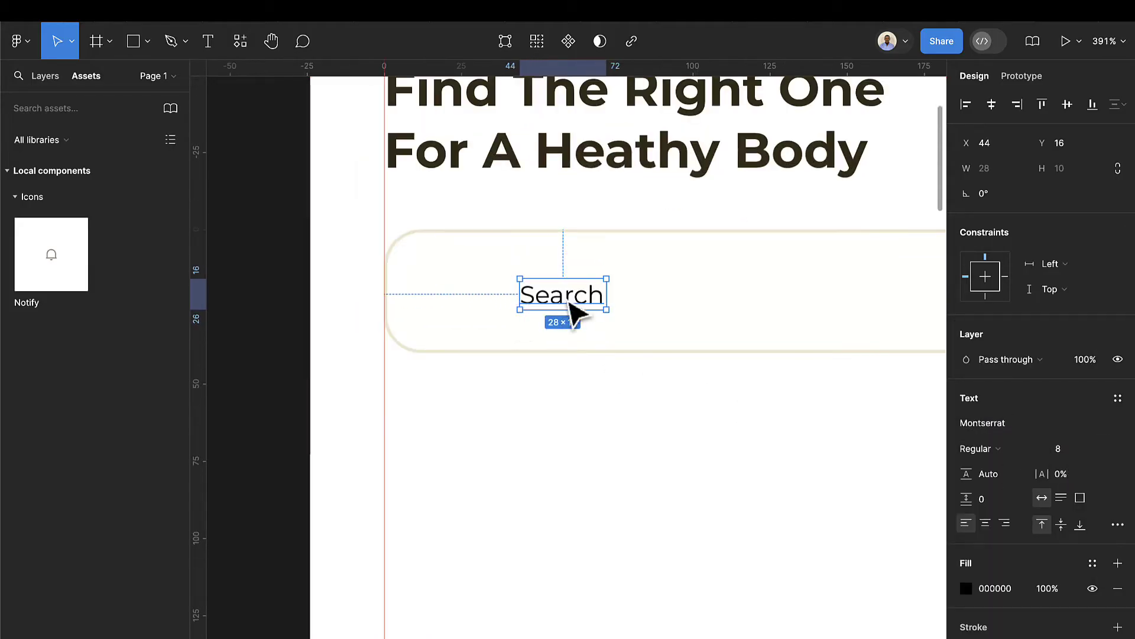
drag(570, 310, 558, 308)
Lower the Search text's fill opacity to 30%
scroll(558, 307, up, 3)
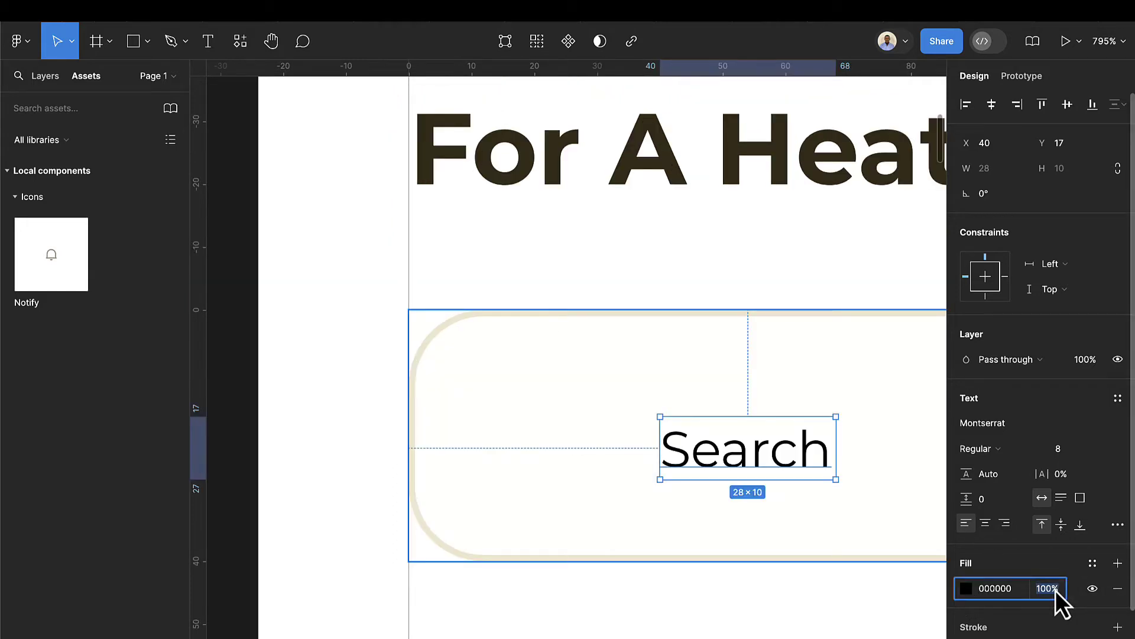
text(50)
key(Return)
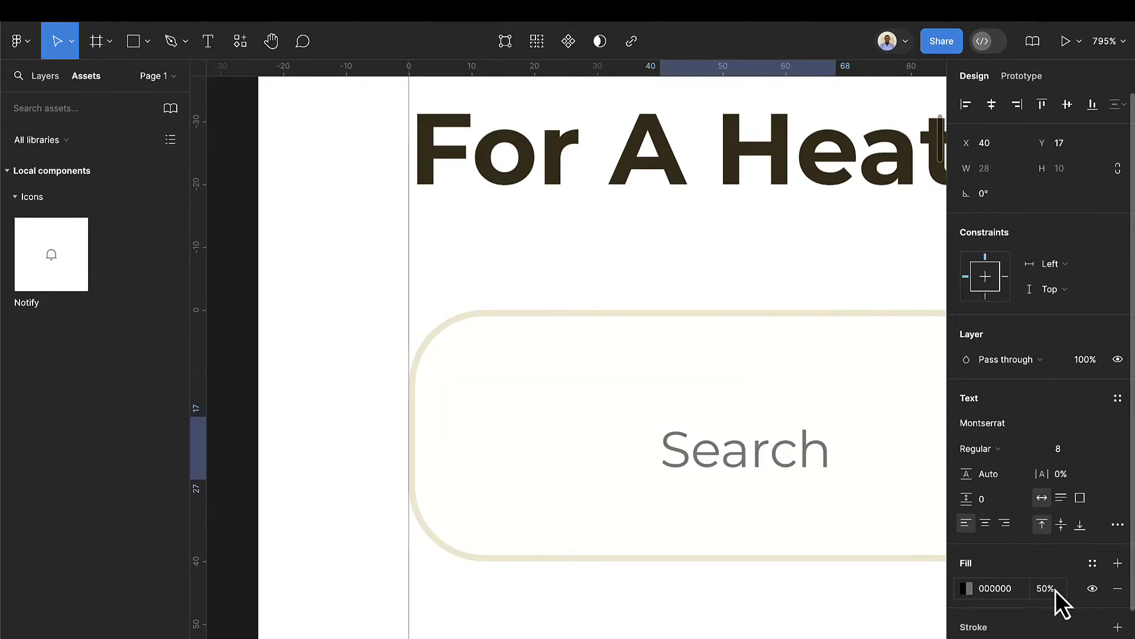
click(1052, 591)
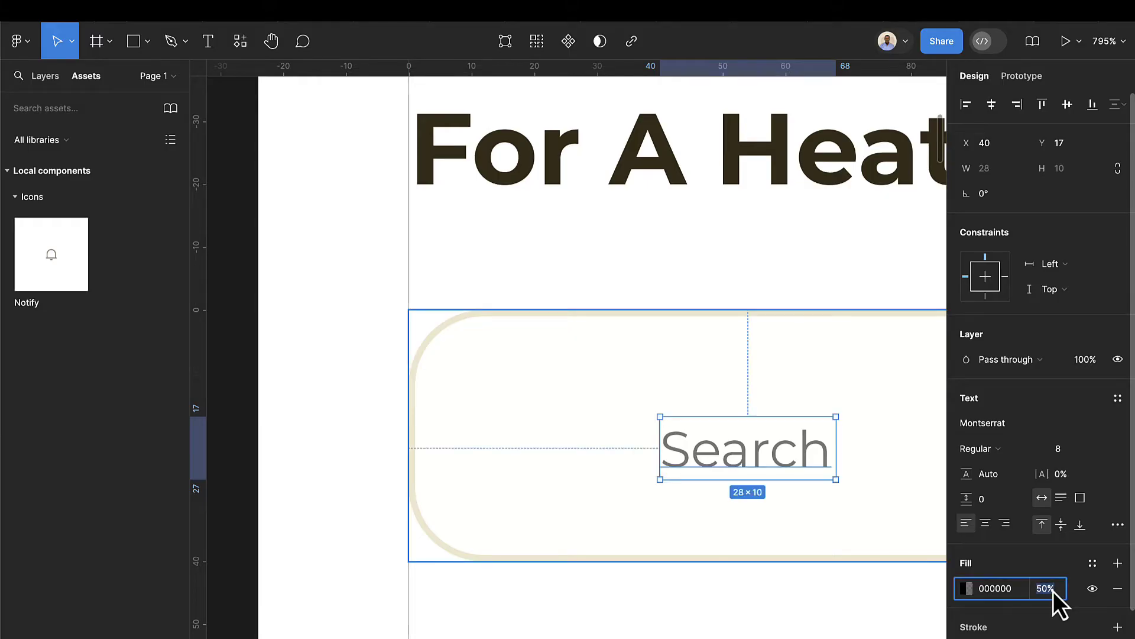
key(Down)
key(Down)
key(Down)
key(Down)
key(Down)
key(Down)
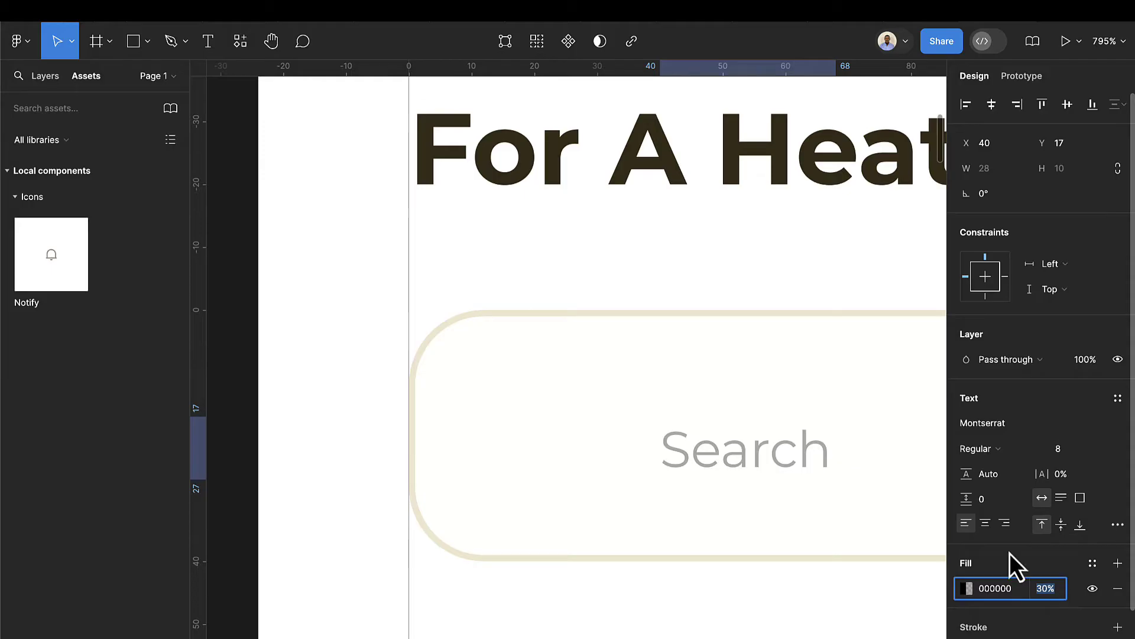
Turn the search icon in the Icons frame into a component
scroll(712, 443, down, 5)
scroll(720, 464, down, 3)
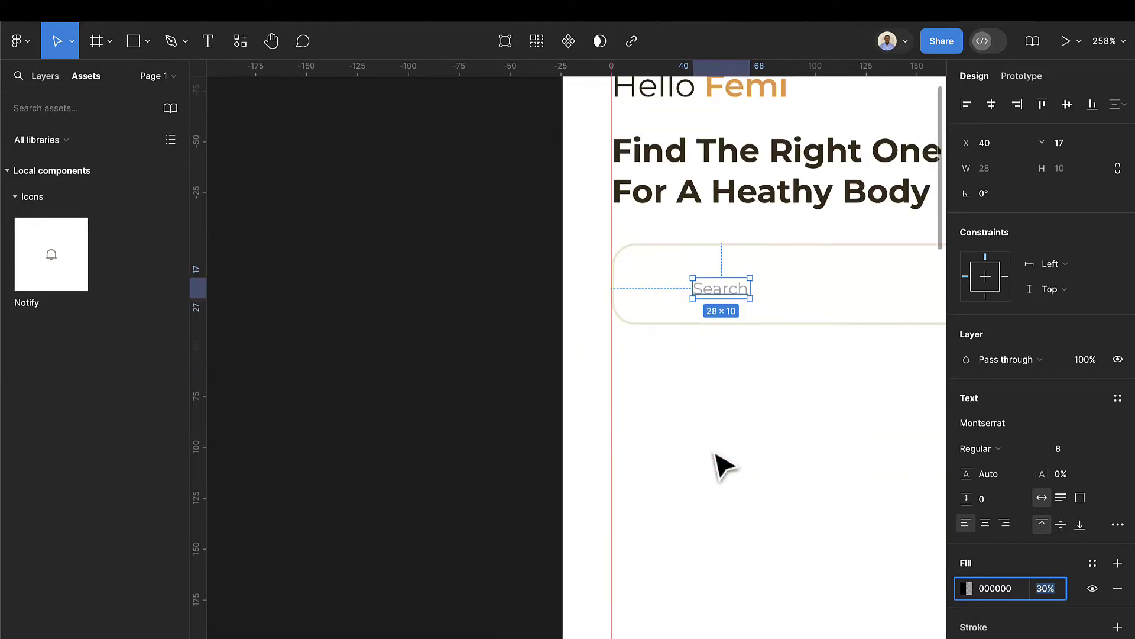
scroll(608, 499, down, 8)
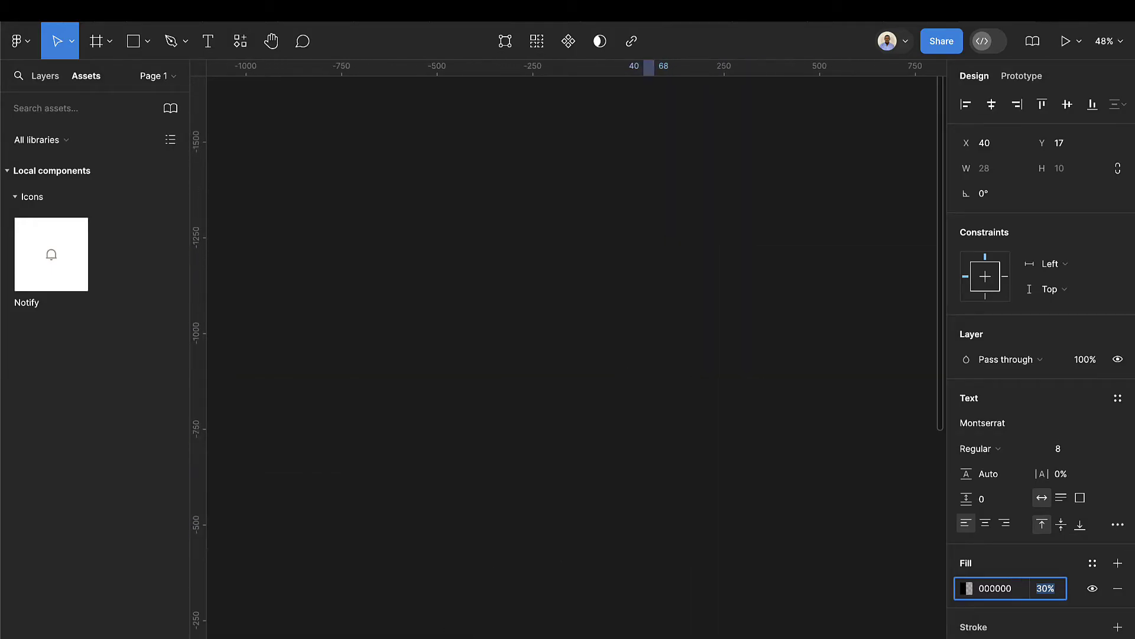
scroll(496, 582, down, 3)
scroll(503, 550, left, 4)
scroll(592, 509, left, 6)
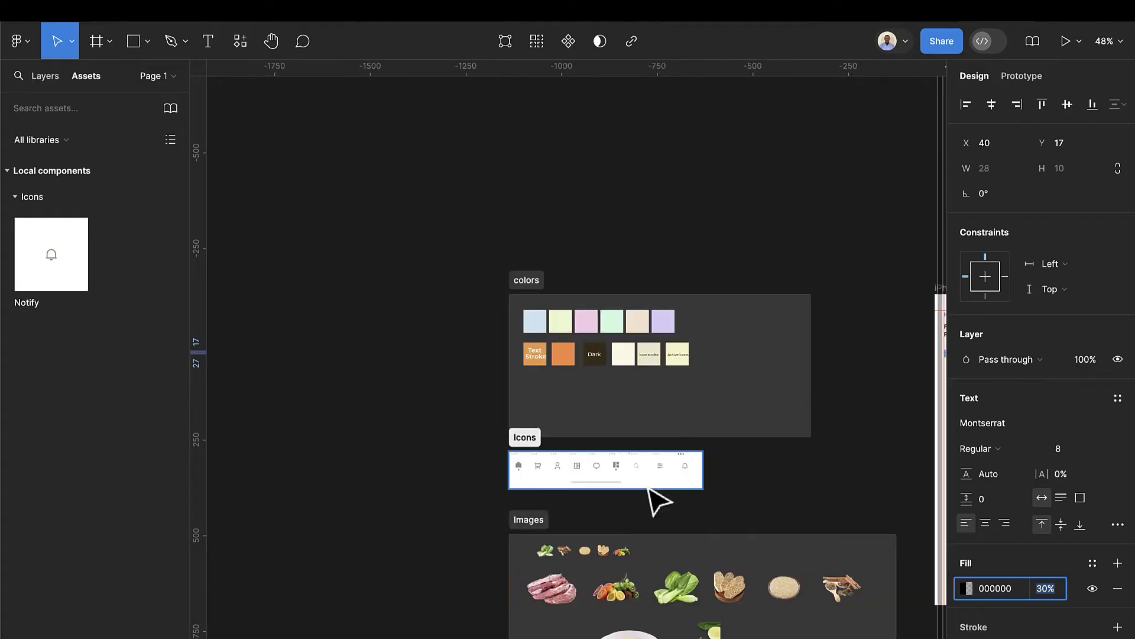
scroll(654, 497, up, 5)
click(621, 426)
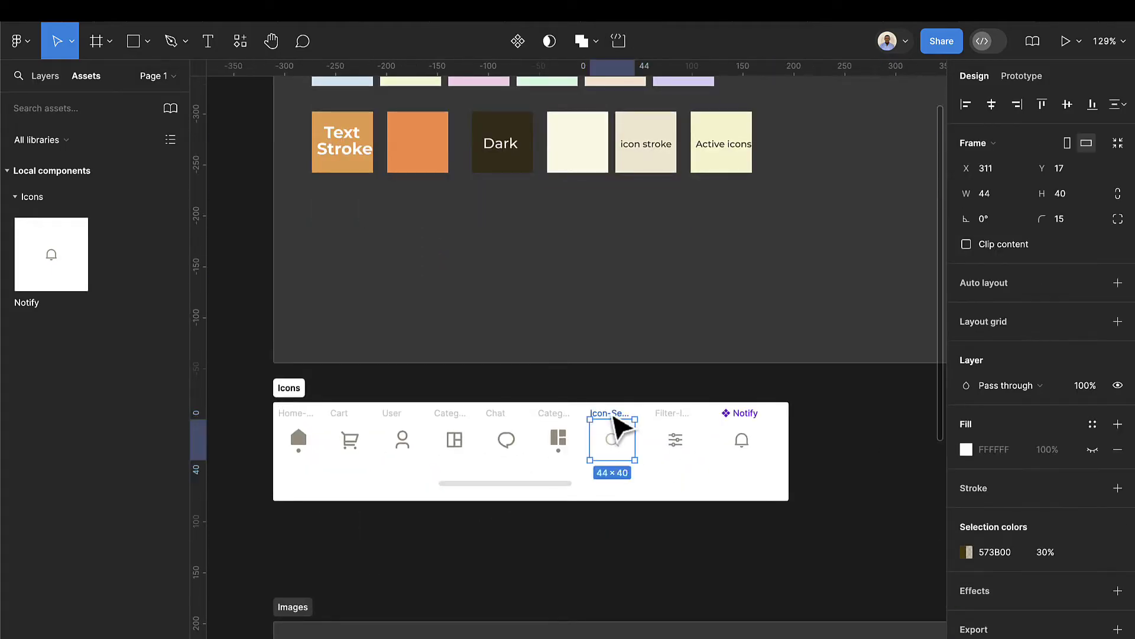
click(518, 41)
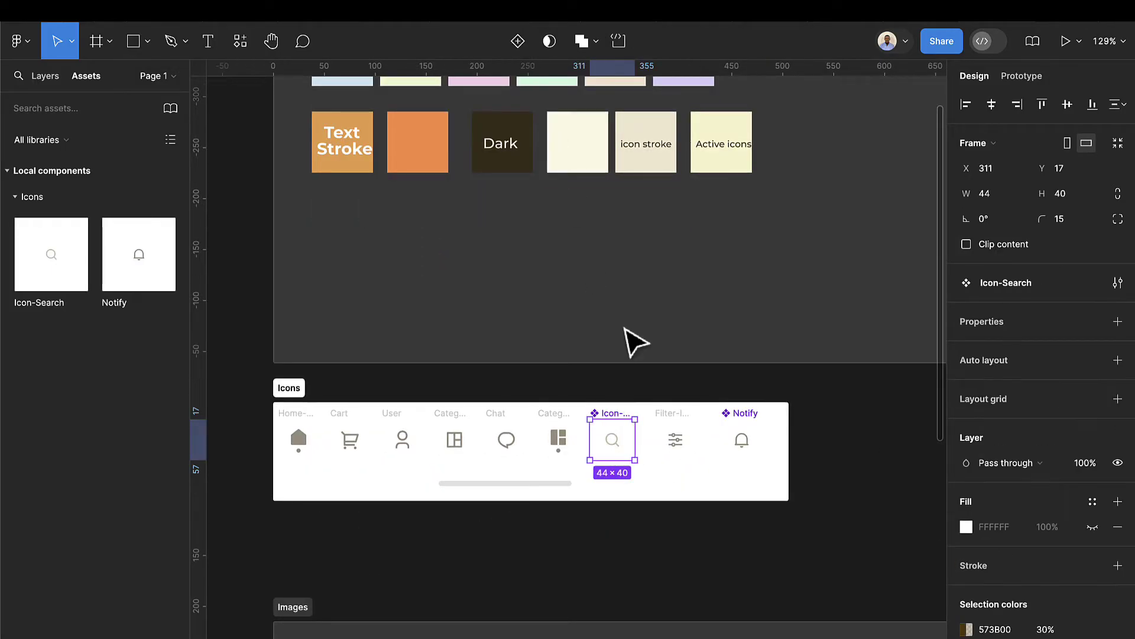
Place an Icon-Search instance in the search frame and move the Search text away from it to about X 76, Y 18
scroll(692, 408, right, 5)
scroll(689, 410, right, 5)
scroll(469, 147, up, 2)
scroll(431, 287, up, 2)
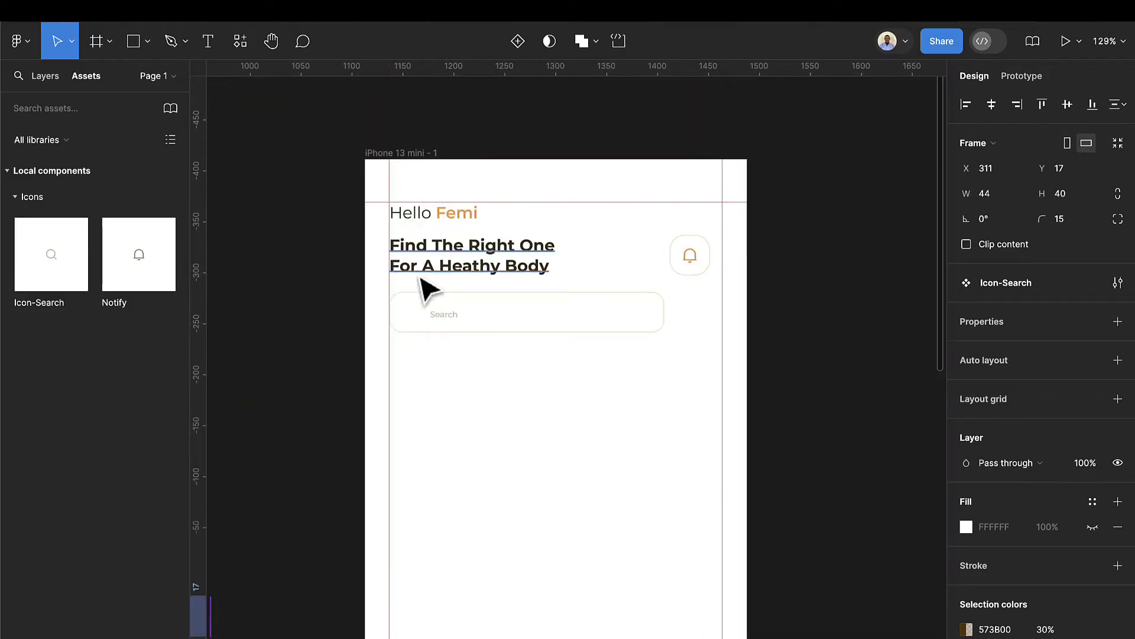
scroll(396, 308, up, 5)
scroll(396, 308, up, 2)
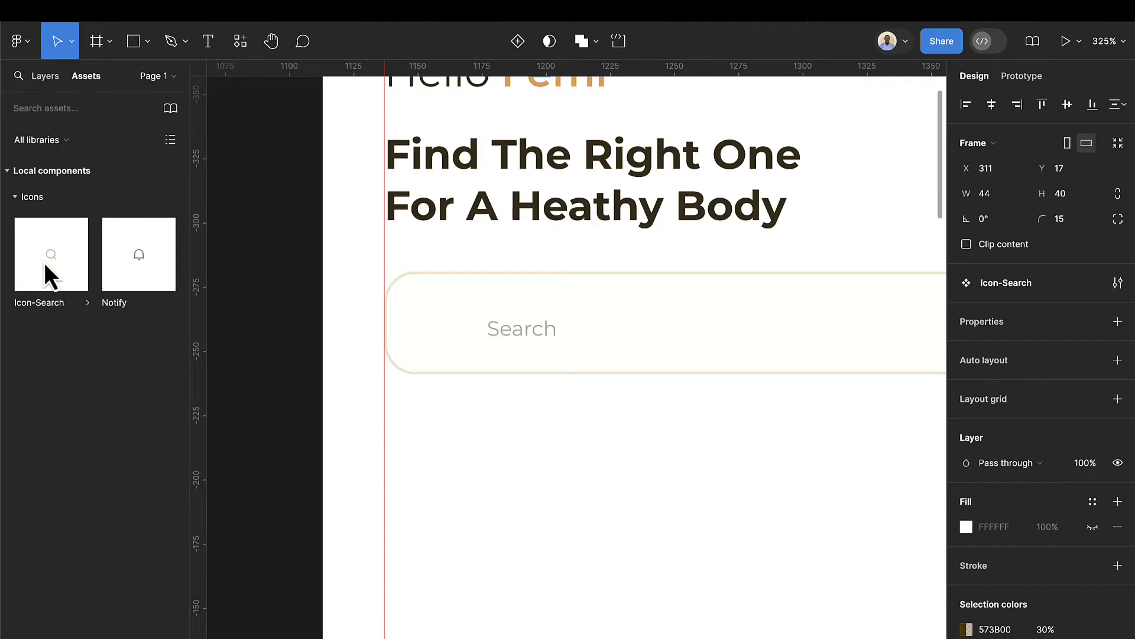
drag(45, 265, 448, 344)
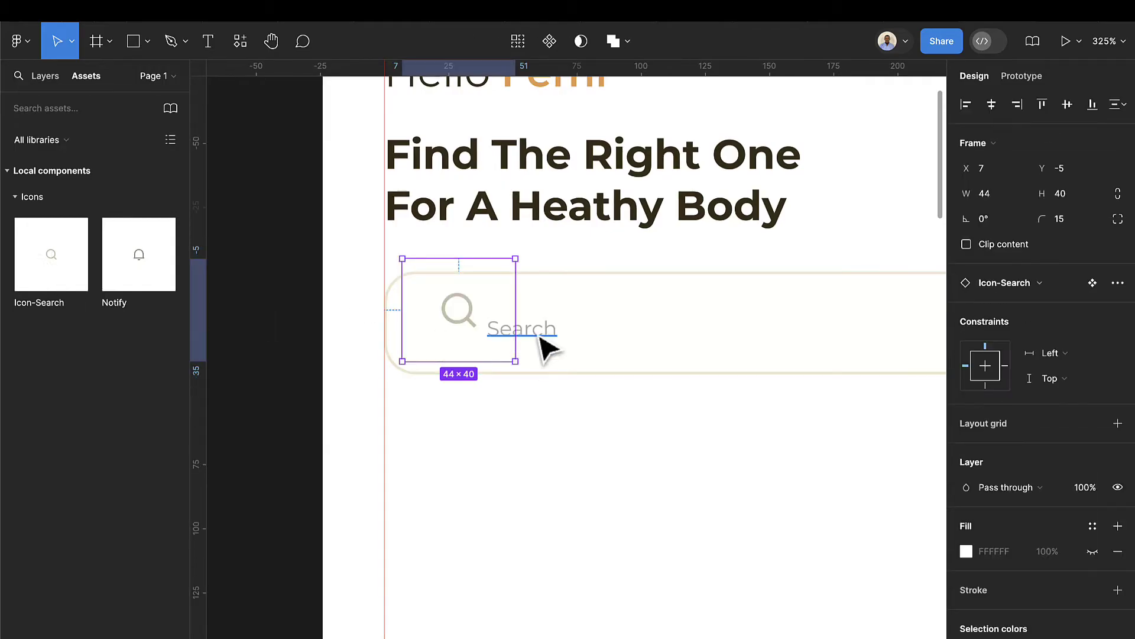
click(542, 340)
drag(524, 340, 620, 348)
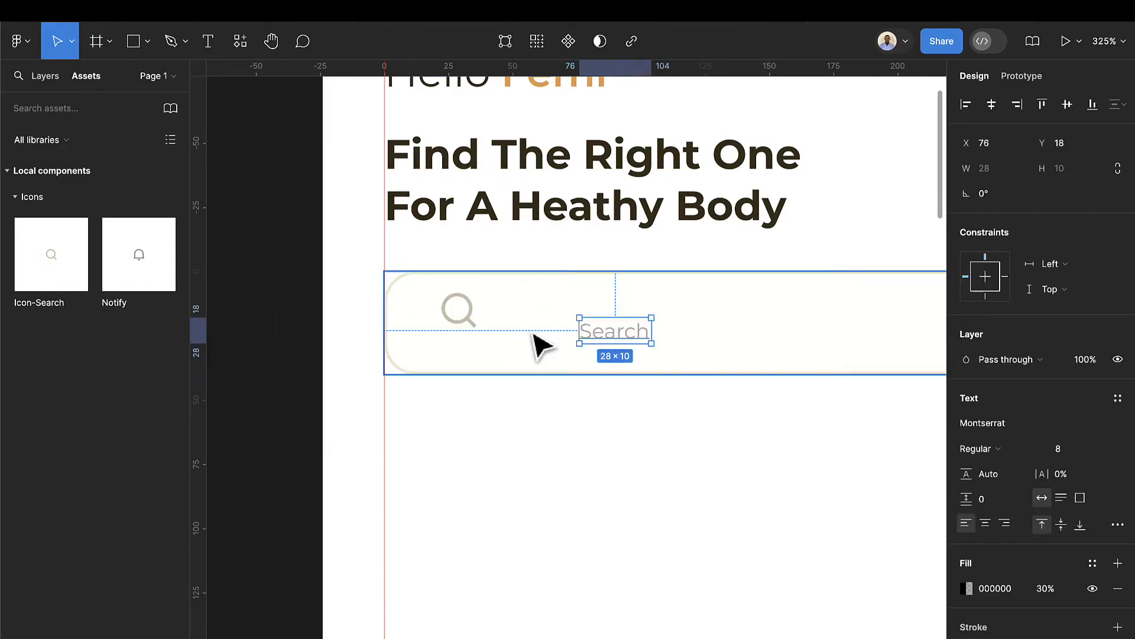
Move the search icon flush with the search frame's left edge at X 0 and align it to the frame's vertical center
click(429, 315)
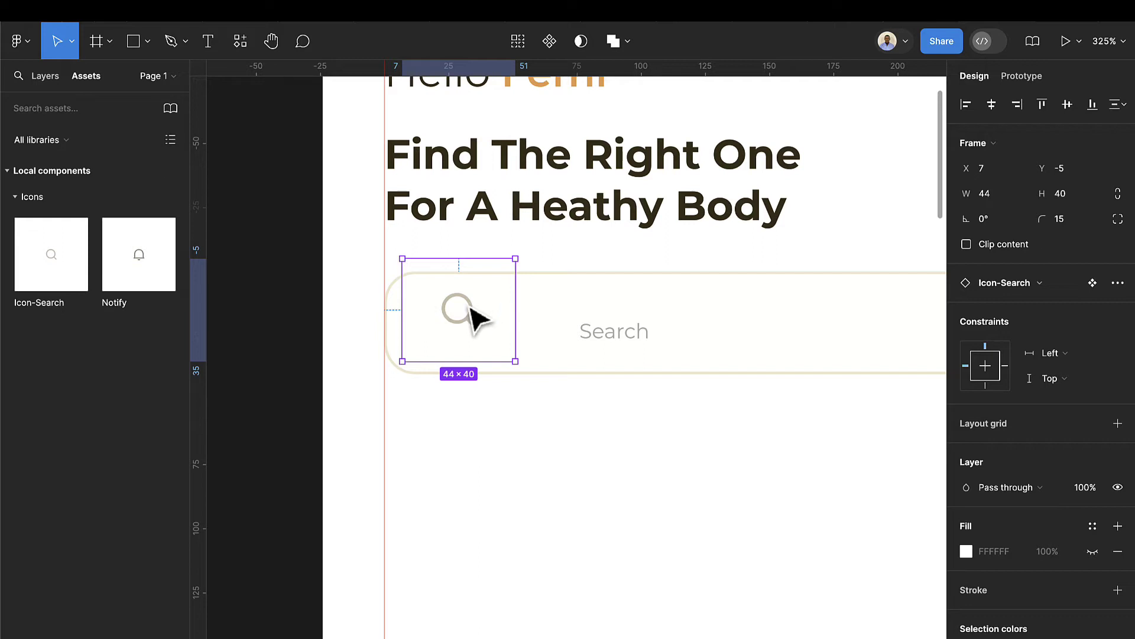
drag(471, 307, 452, 319)
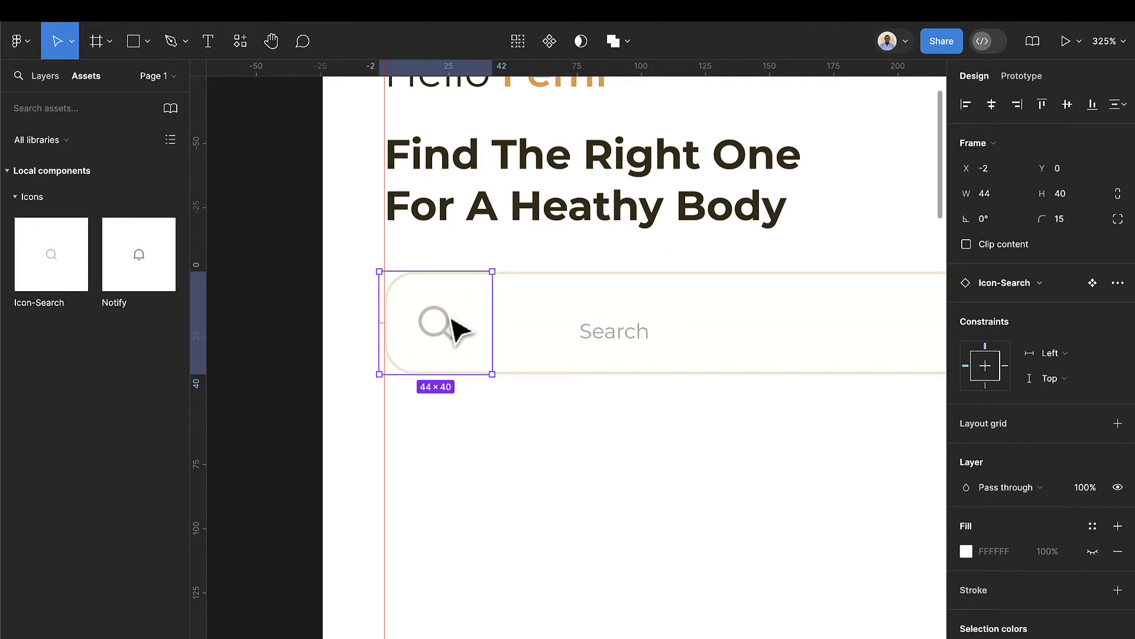
scroll(451, 329, left, 3)
ctrl+scroll(635, 328, up, 5)
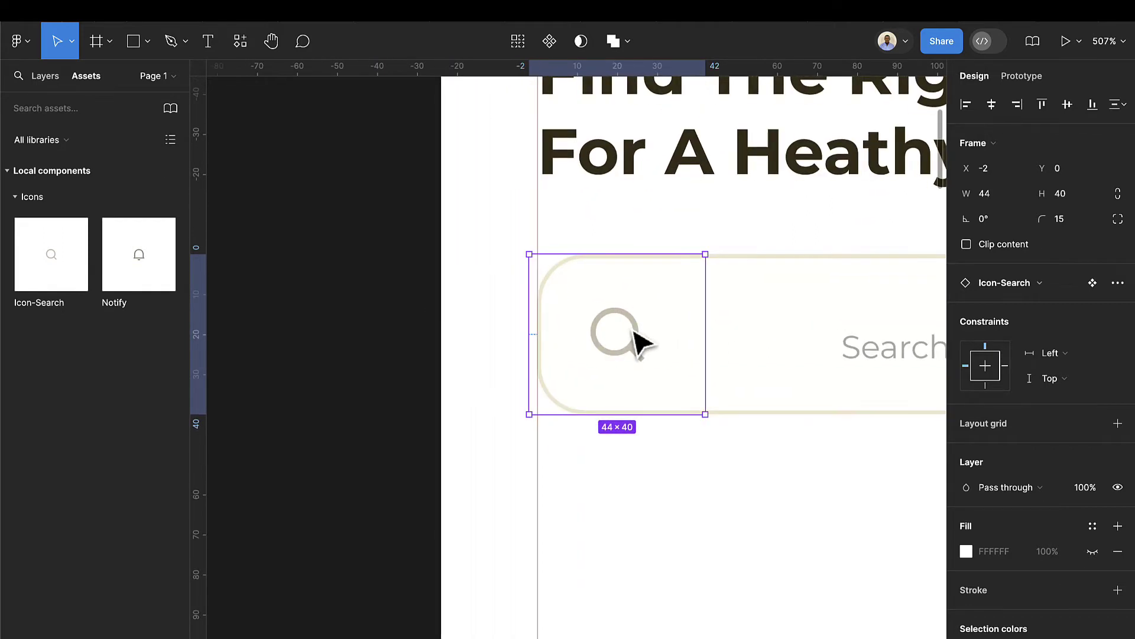
drag(633, 331, 654, 337)
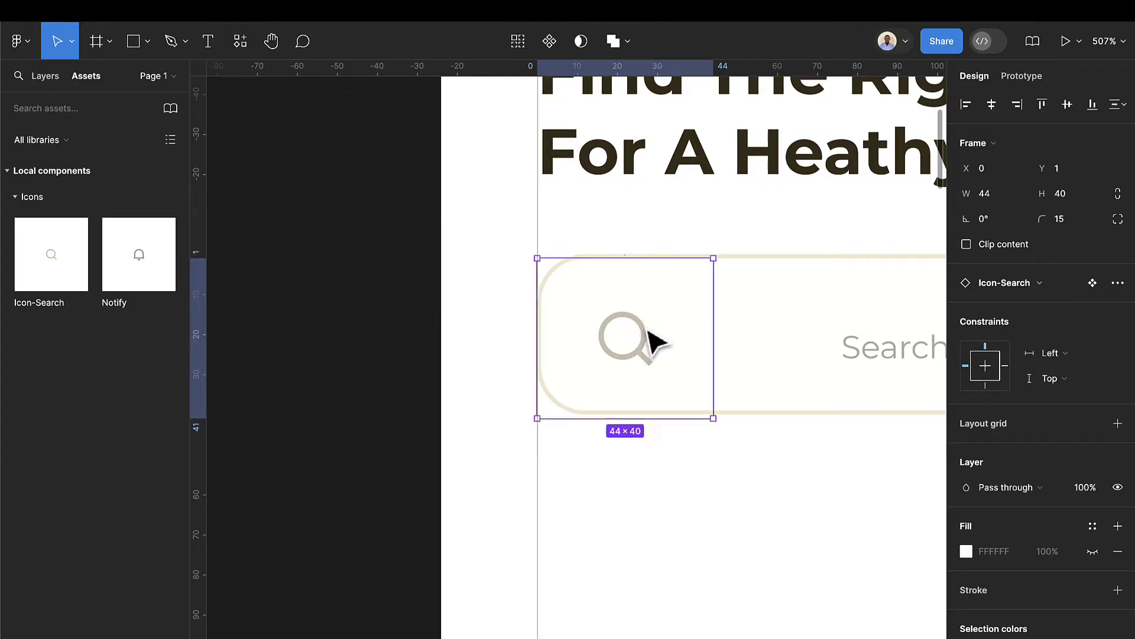
scroll(685, 340, right, 2)
scroll(683, 340, right, 2)
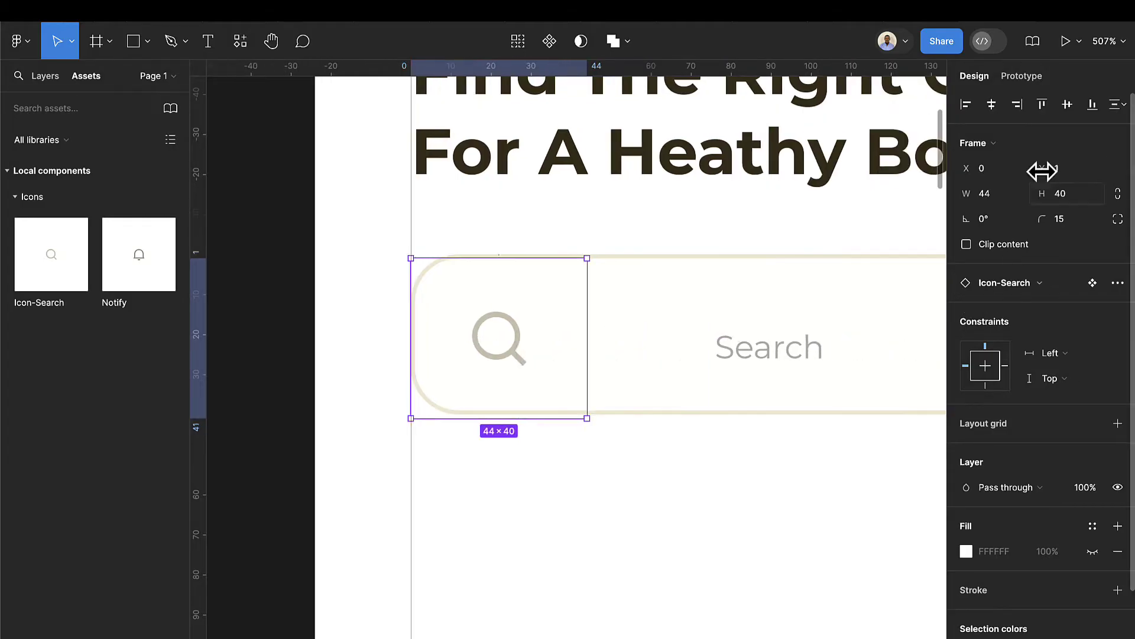
click(1069, 110)
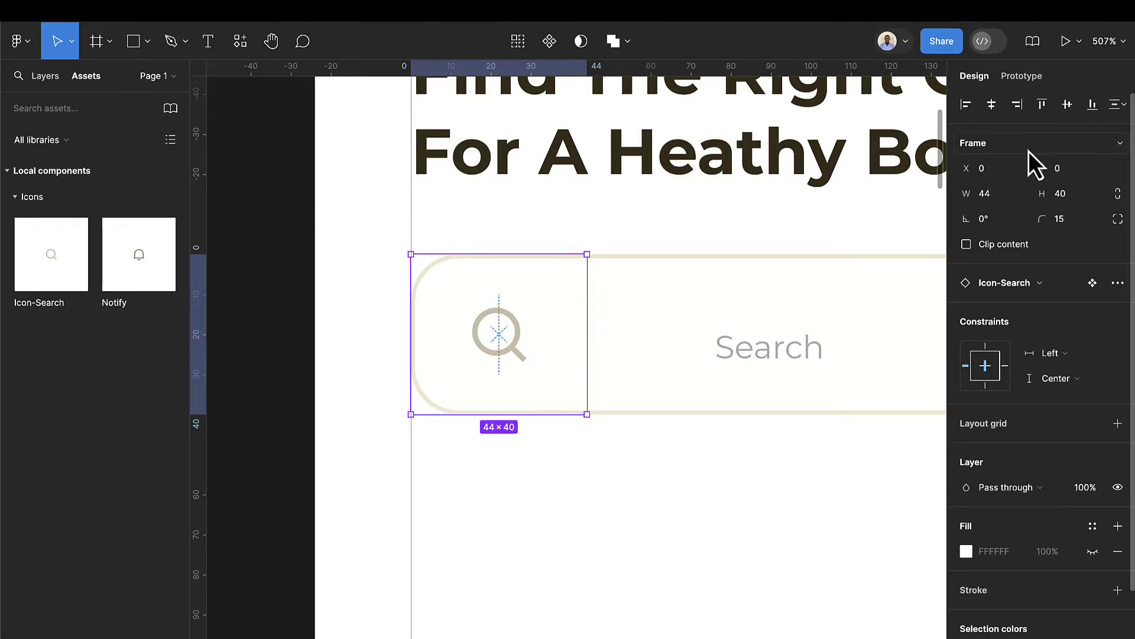
scroll(680, 370, right, 3)
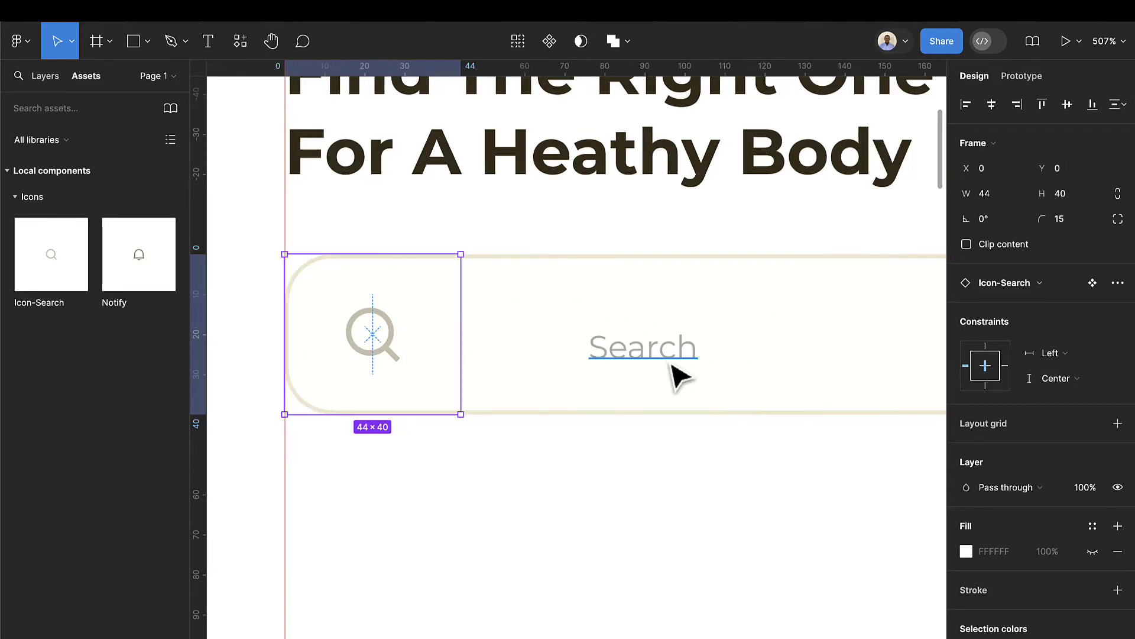
click(691, 411)
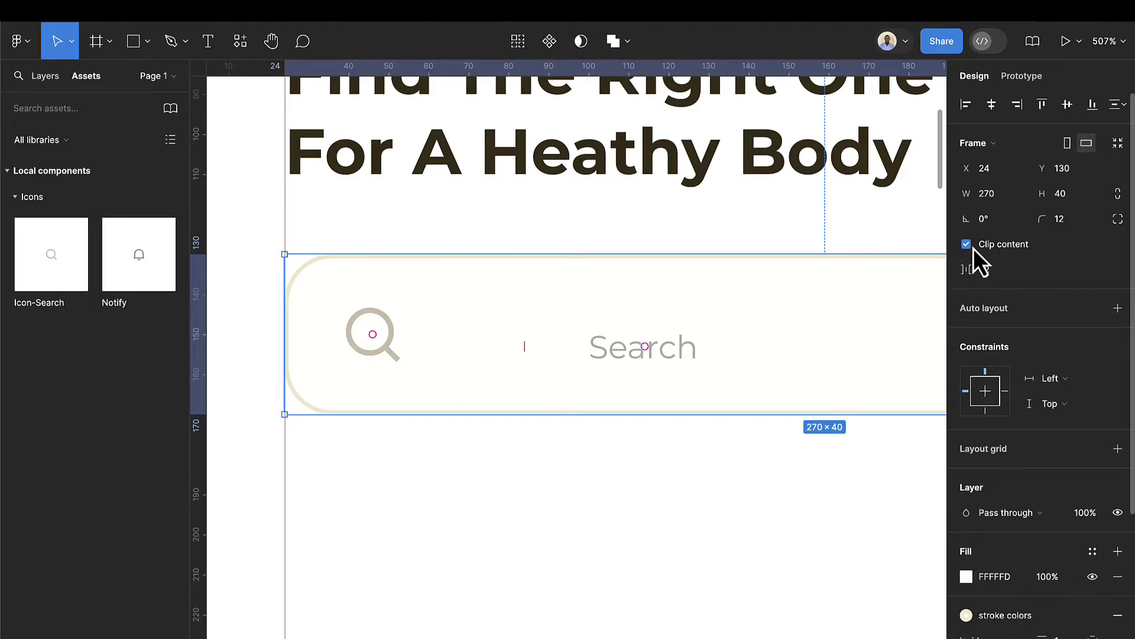
click(402, 357)
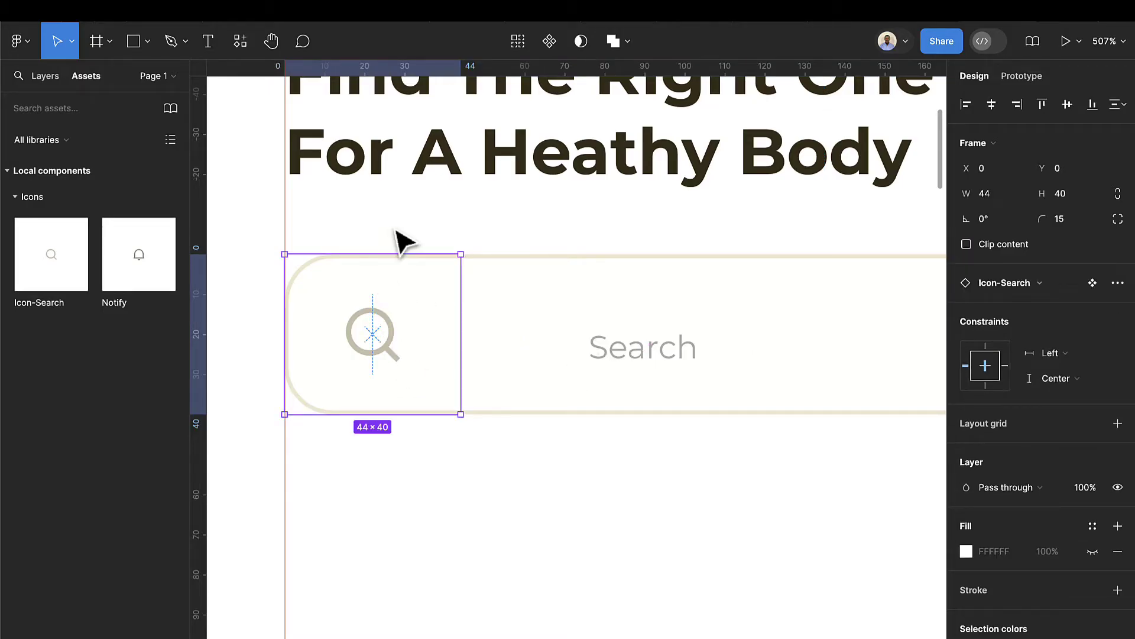
click(718, 496)
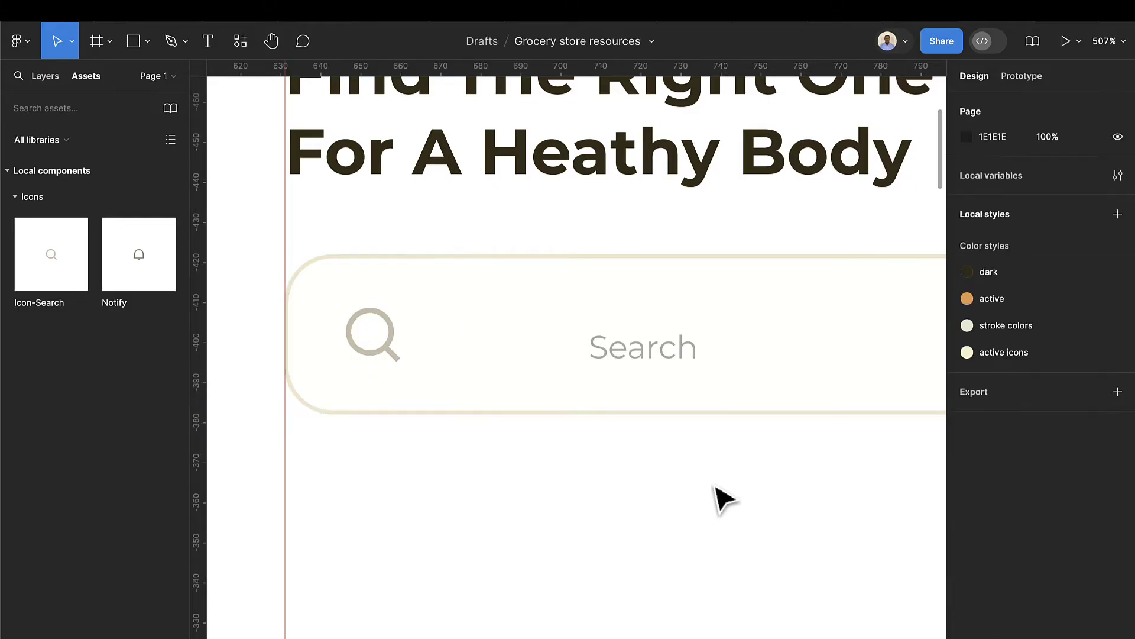
Move the Search text closer to the search icon inside the search frame, to about X 43, Y 15
scroll(704, 455, up, 3)
double_click(636, 346)
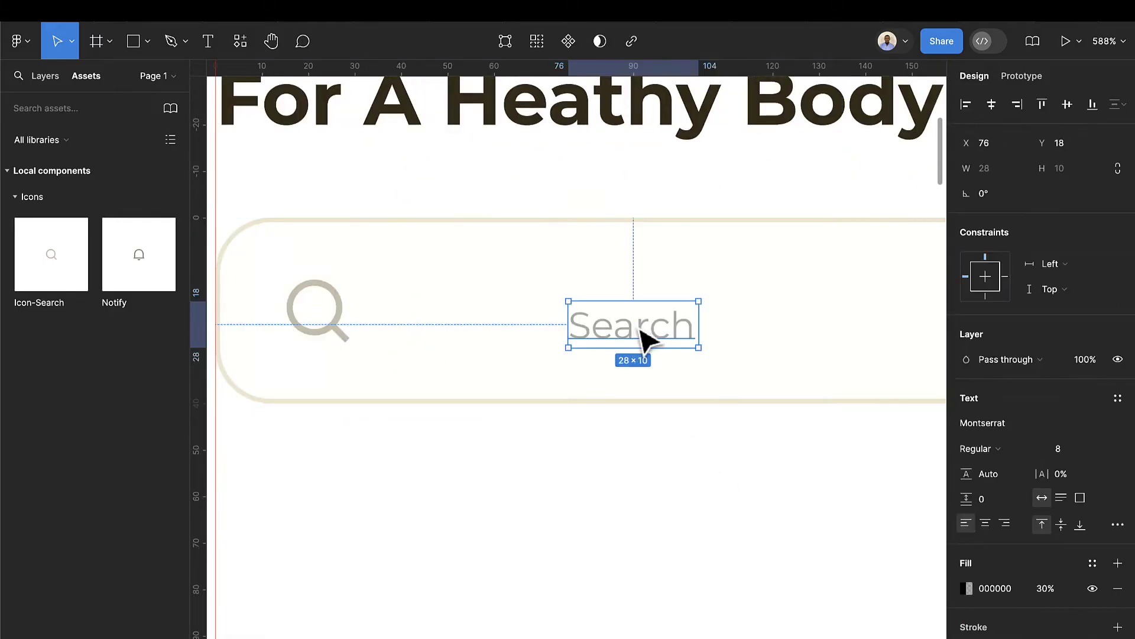
drag(646, 337, 488, 315)
scroll(494, 322, down, 10)
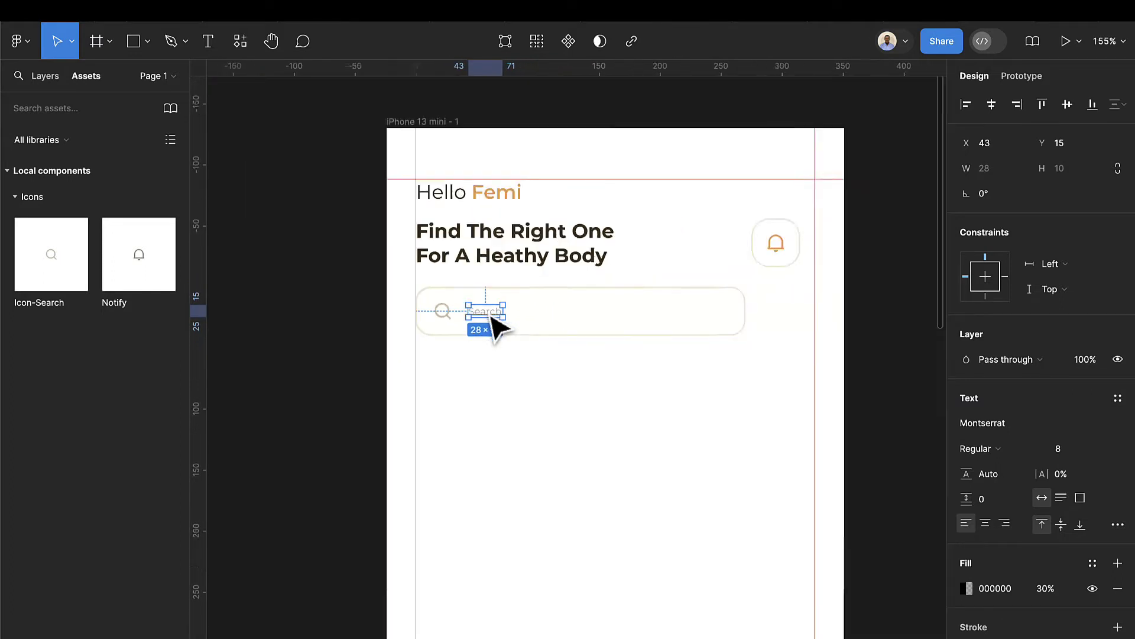
click(750, 342)
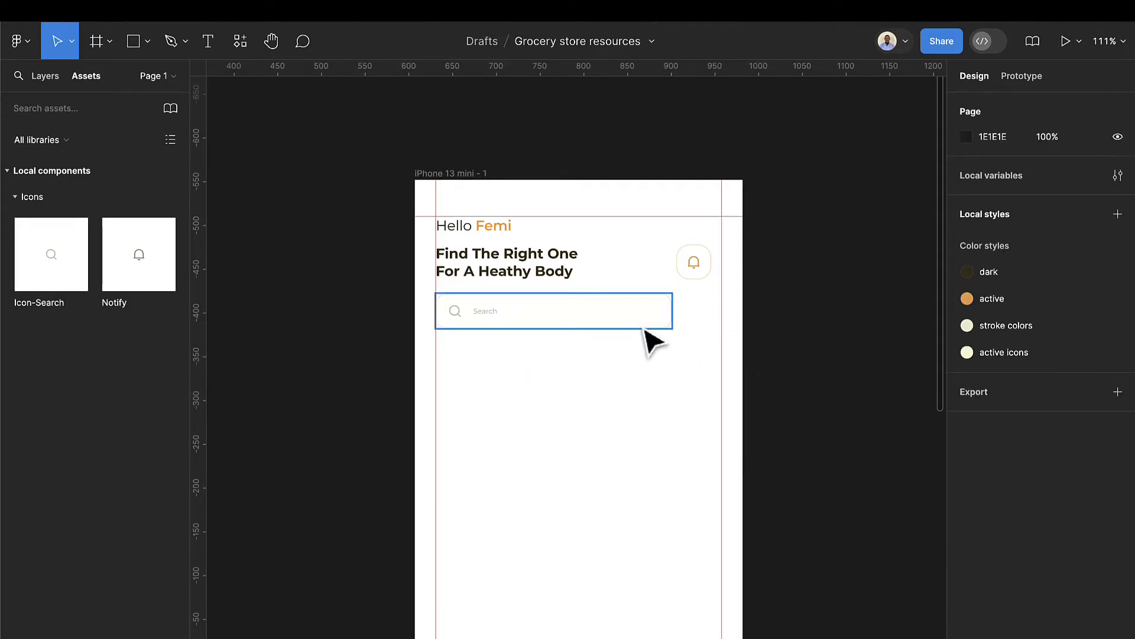
Turn the Filter-Icon frame in the Icons frame into a component
scroll(615, 342, left, 7)
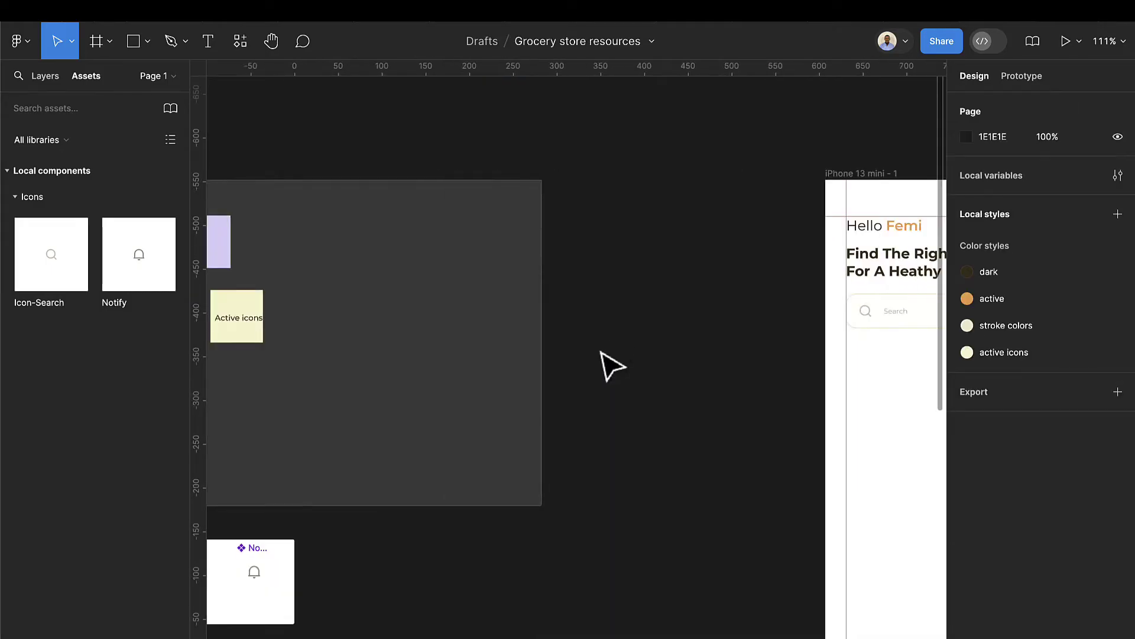
scroll(608, 363, down, 3)
scroll(455, 451, left, 4)
scroll(545, 501, up, 4)
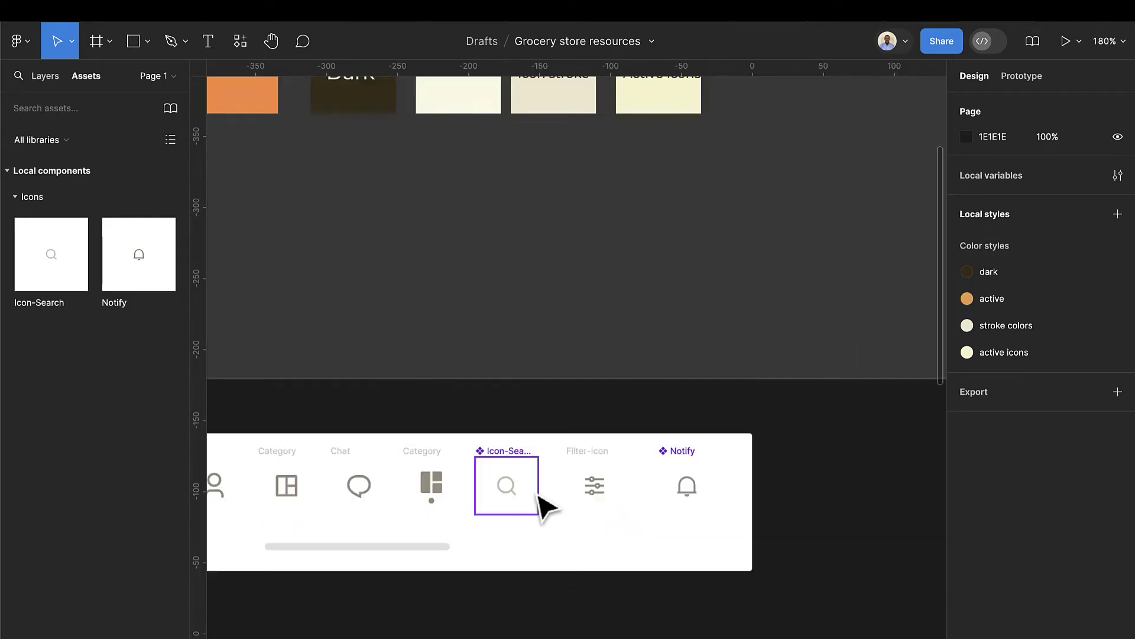
click(585, 452)
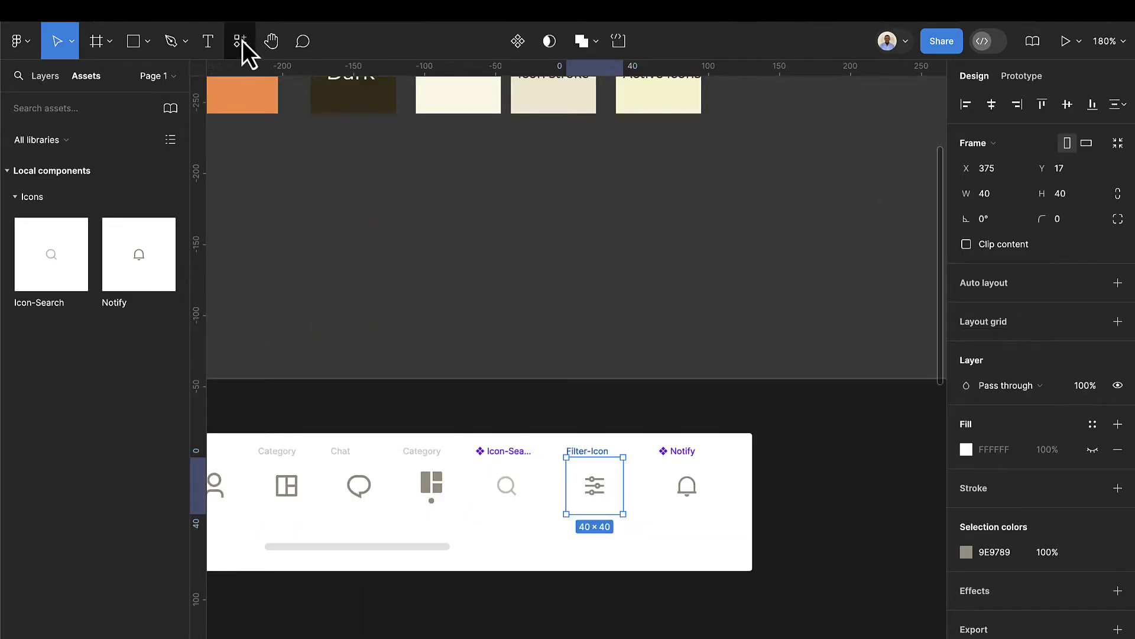
click(517, 42)
Place a Filter-Icon instance on the iPhone 13 mini frame beside the search bar, at about X 306, Y 130
scroll(588, 317, down, 6)
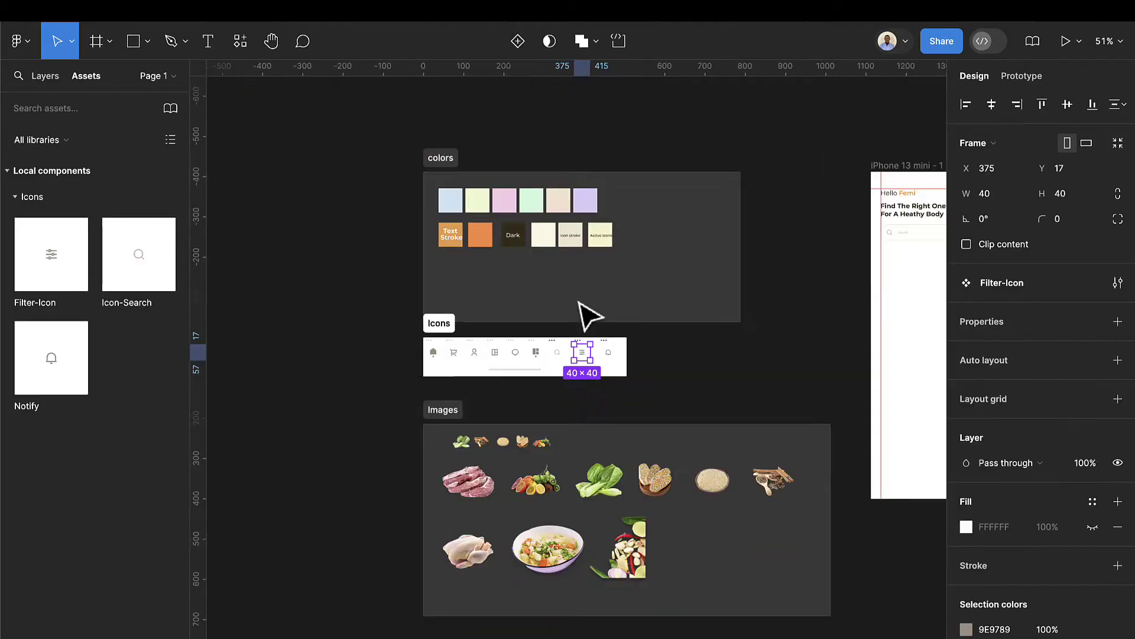
scroll(658, 381, right, 5)
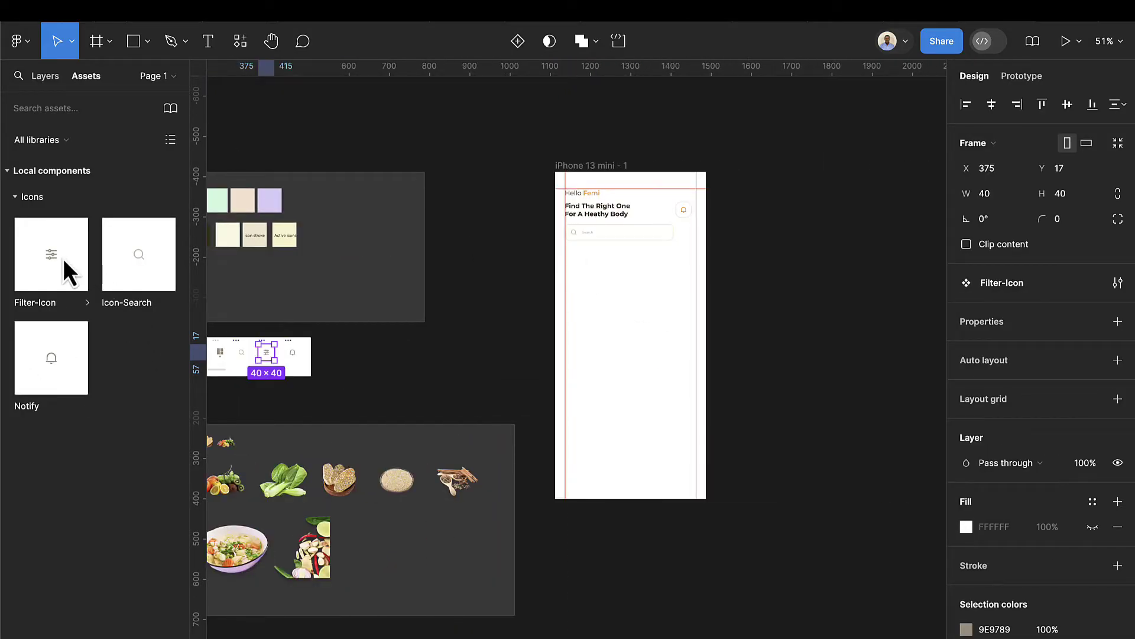
drag(63, 258, 777, 141)
scroll(654, 291, up, 5)
scroll(858, 249, up, 1)
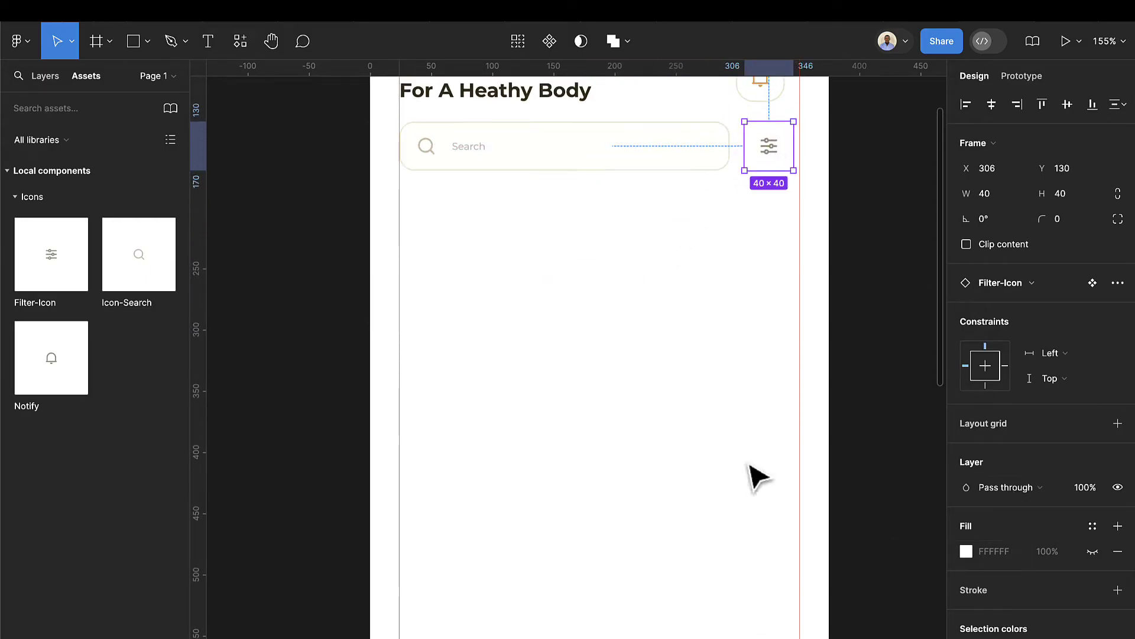
scroll(735, 441, up, 2)
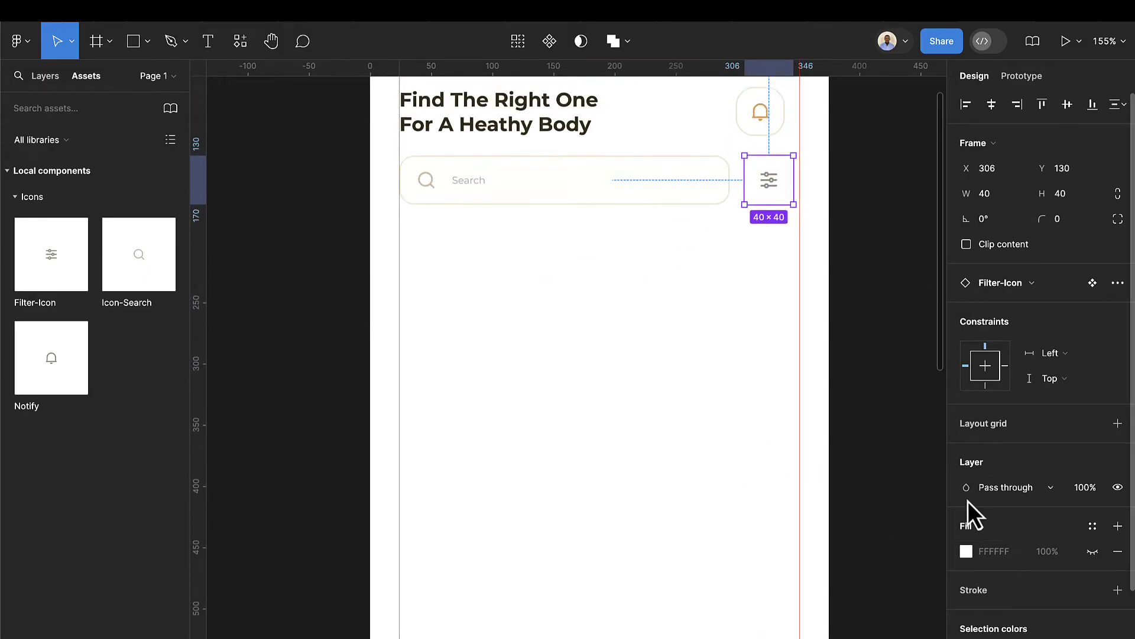
Make the Filter-Icon instance's fill visible and apply the "active icons" color style to it
click(1088, 555)
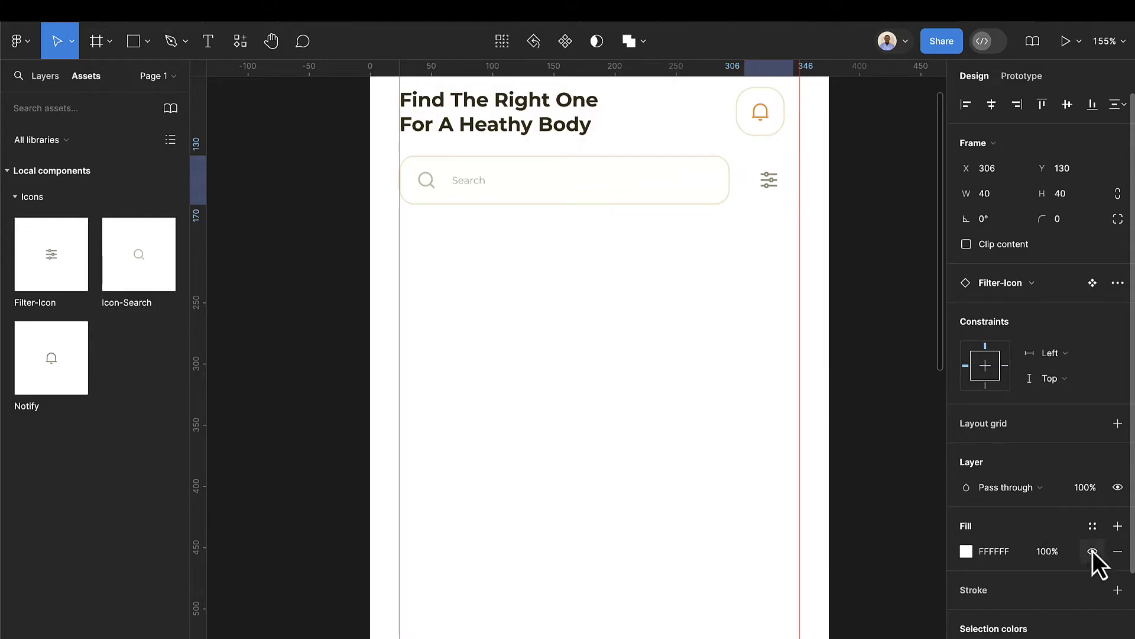
click(1092, 551)
click(1092, 552)
click(1092, 532)
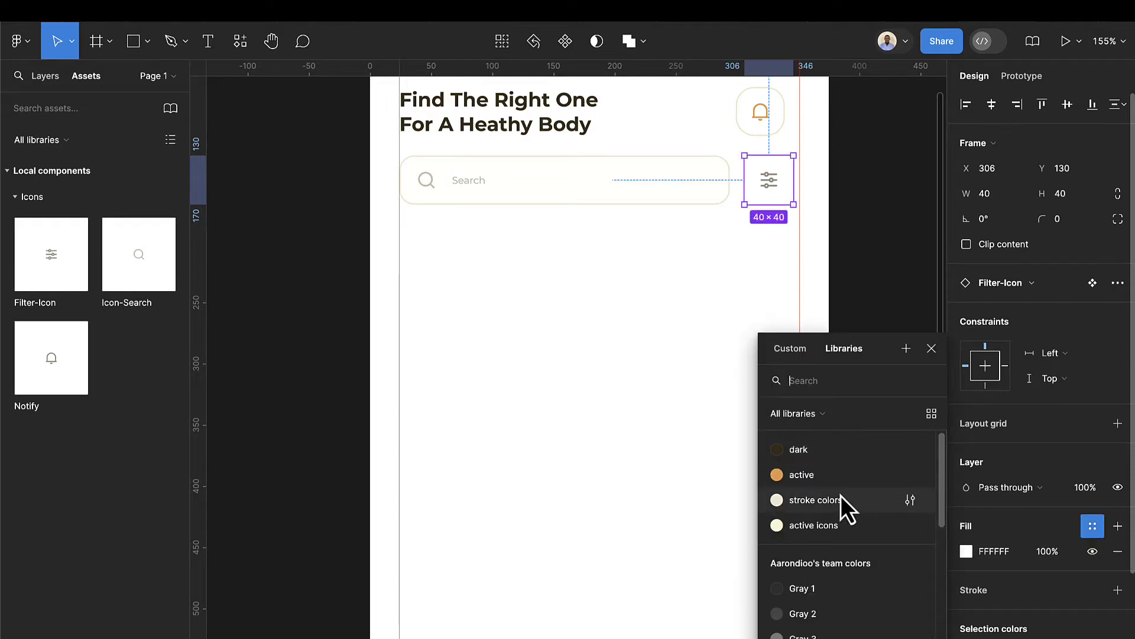
click(831, 525)
Set the Filter-Icon instance's corner radius to 15
scroll(778, 154, up, 5)
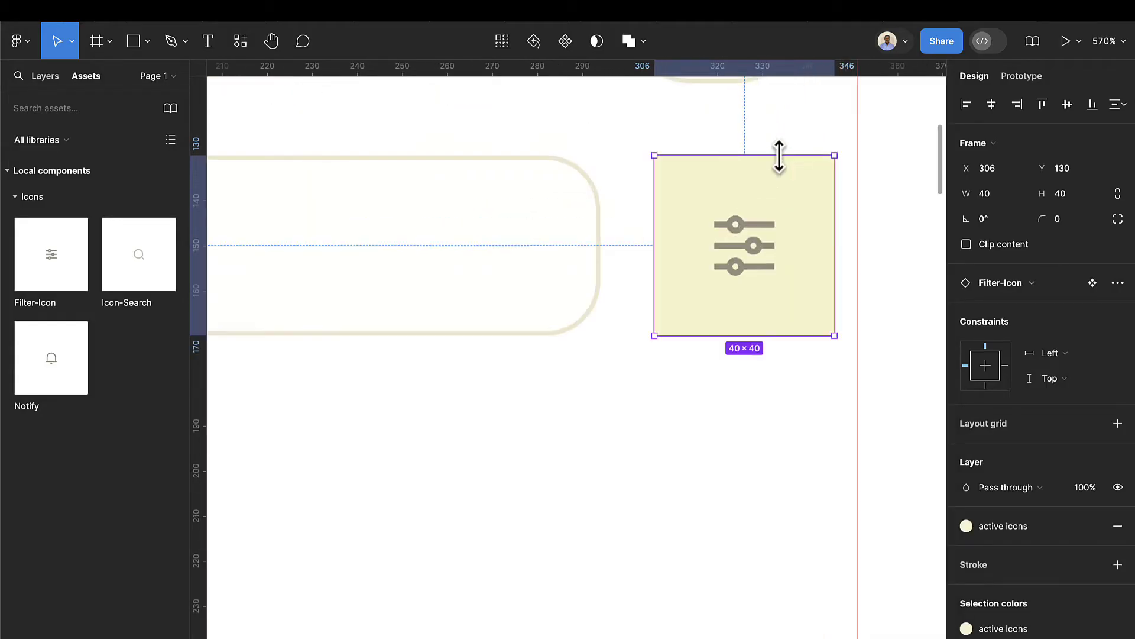
click(735, 355)
click(734, 325)
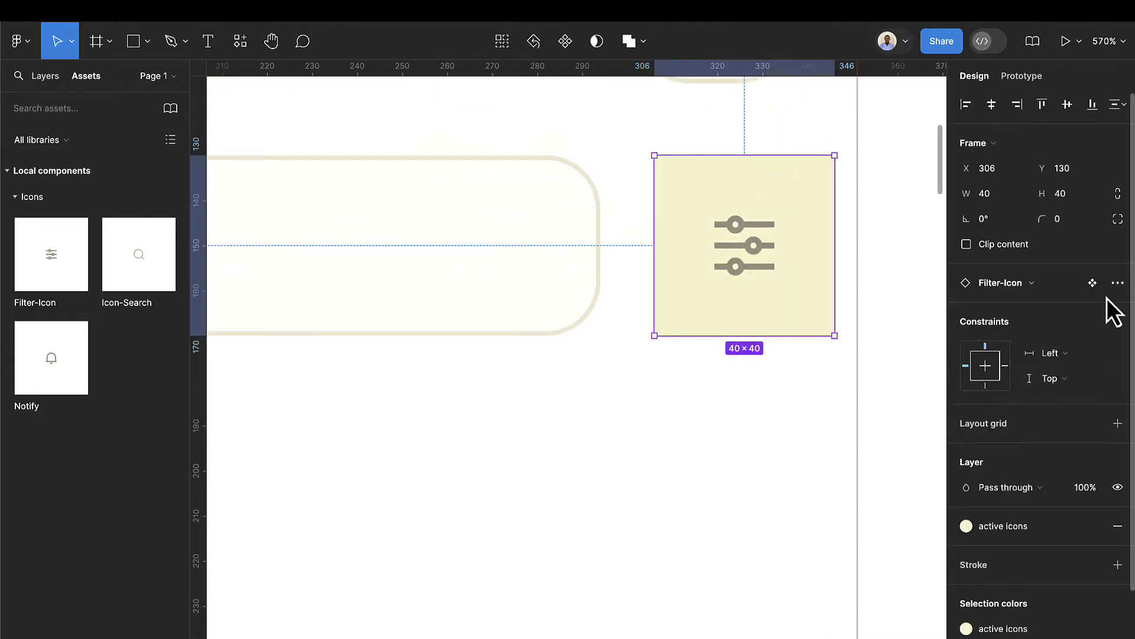
click(1068, 225)
text(15)
key(Return)
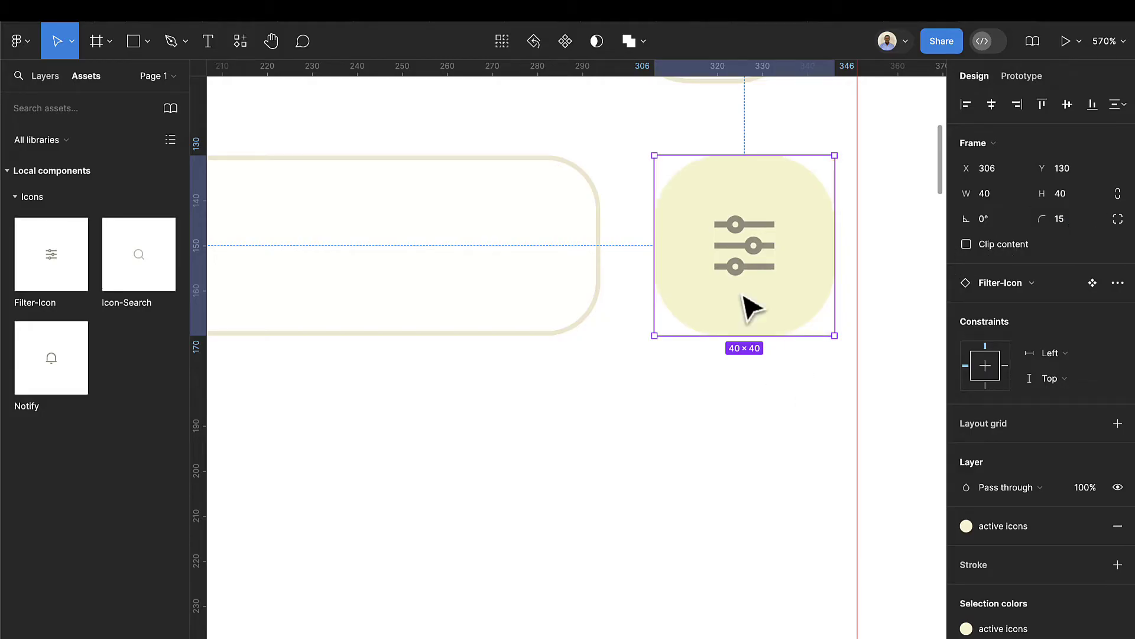
Recolor the nested filter glyph inside the Filter-Icon instance with the "active" color style
double_click(745, 263)
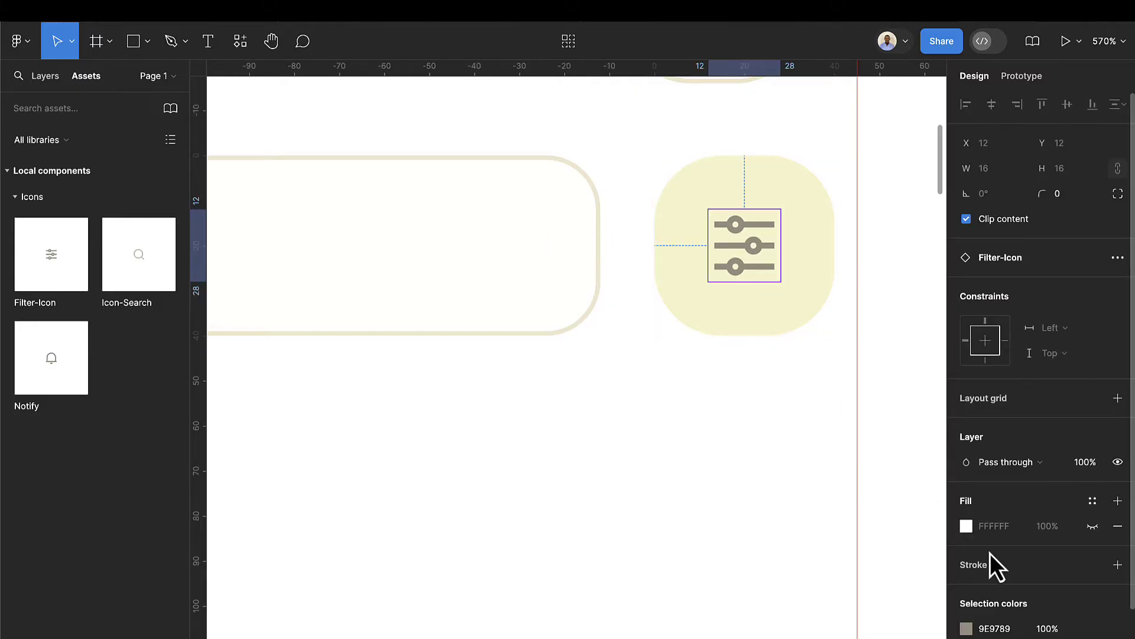
scroll(1064, 562, down, 1)
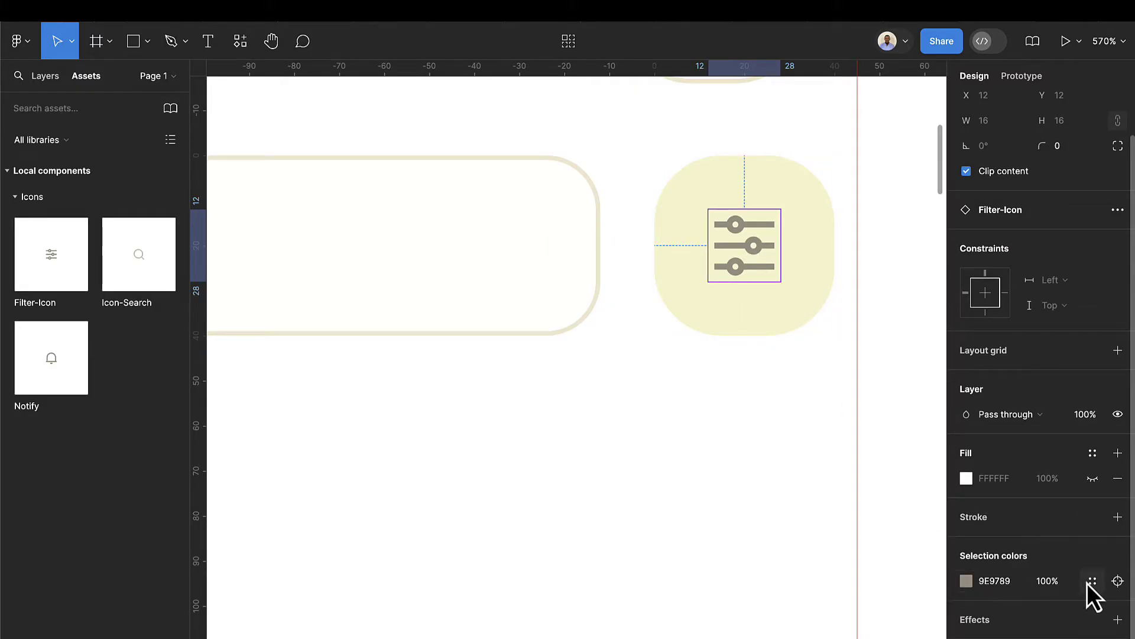
click(1091, 582)
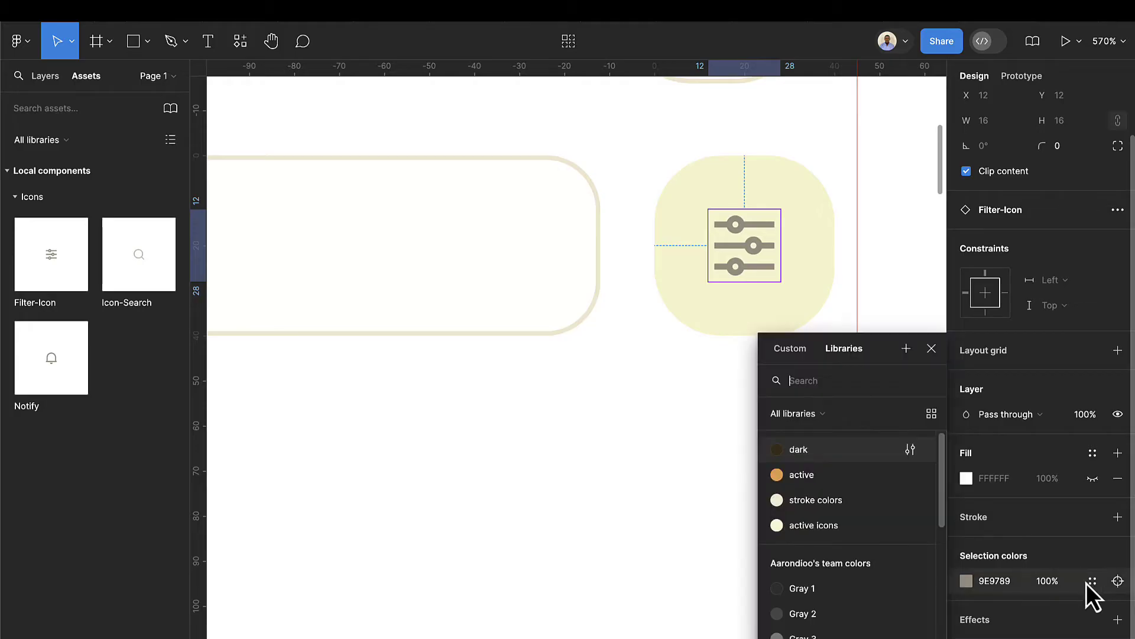
click(790, 480)
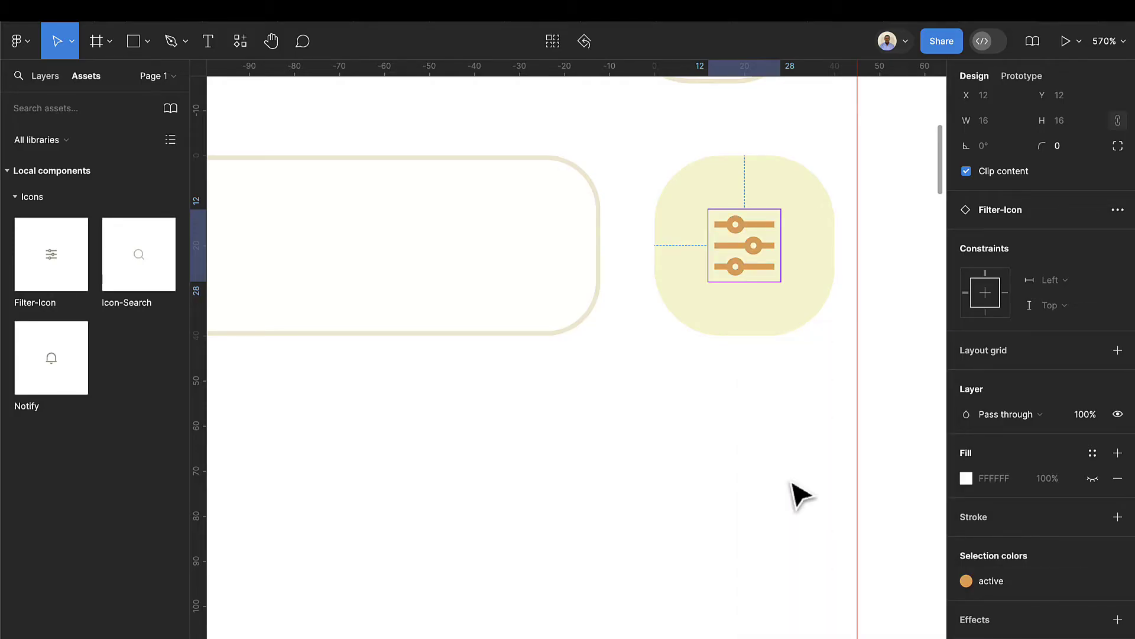
Compare the fills of the two orange swatches in the colors frame with the orange filter and bell icons on the home screen
ctrl+scroll(753, 296, down, 10)
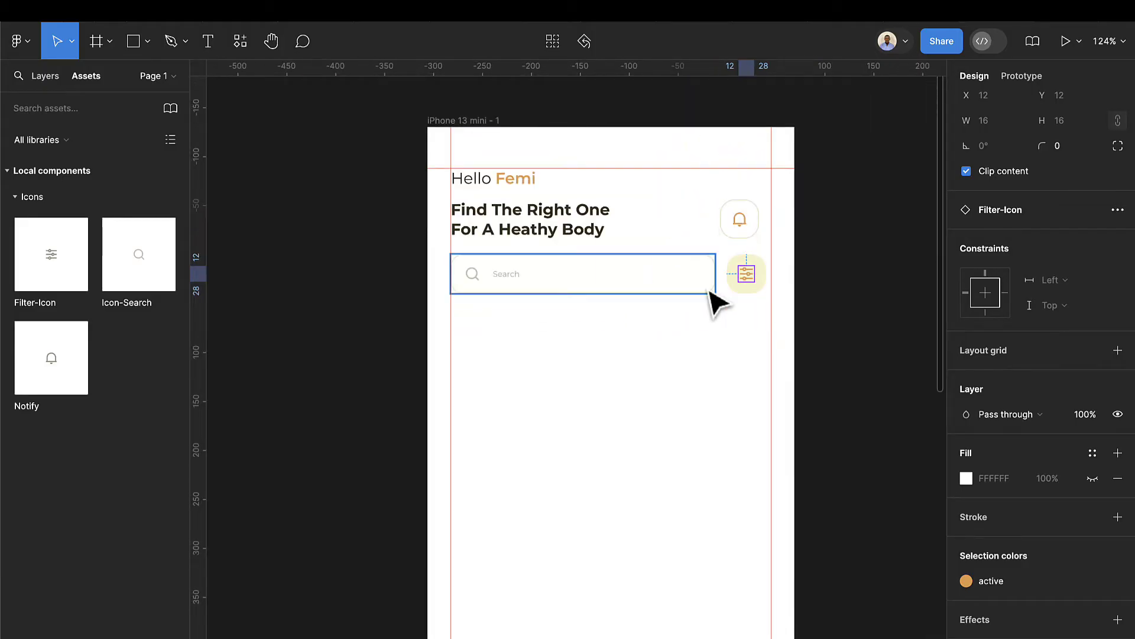
scroll(717, 300, left, 10)
scroll(730, 301, left, 5)
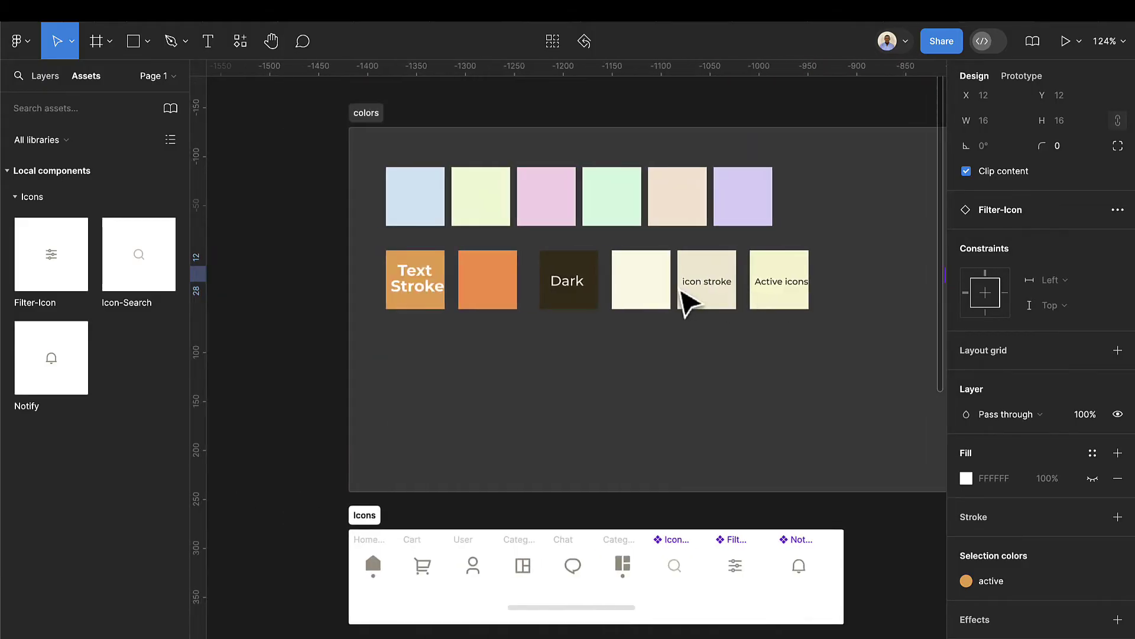
click(440, 272)
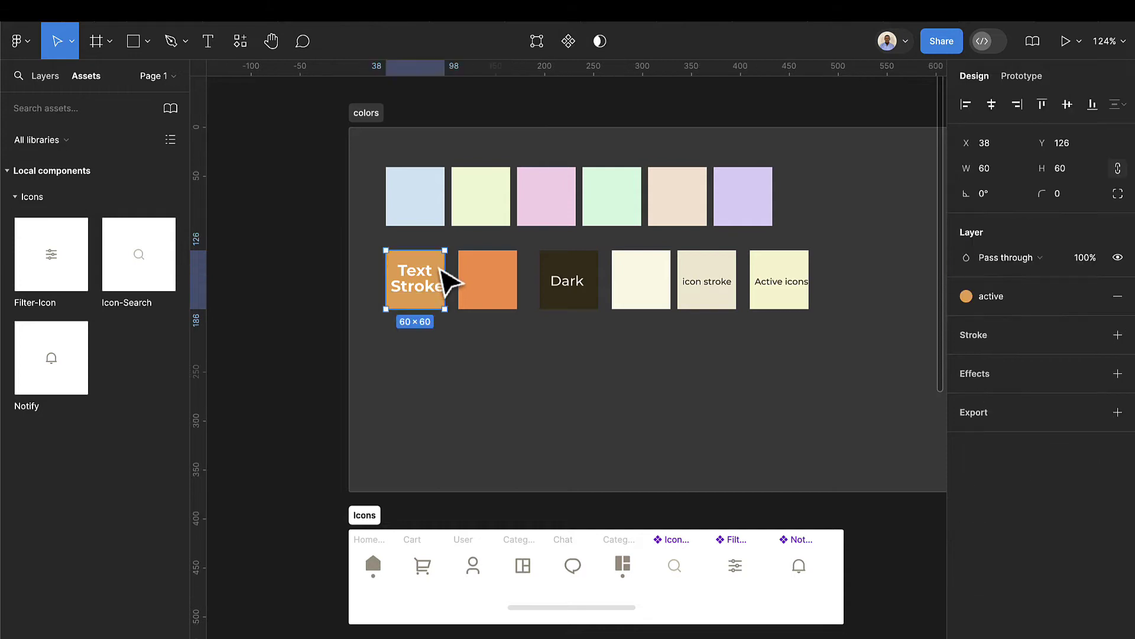
click(499, 278)
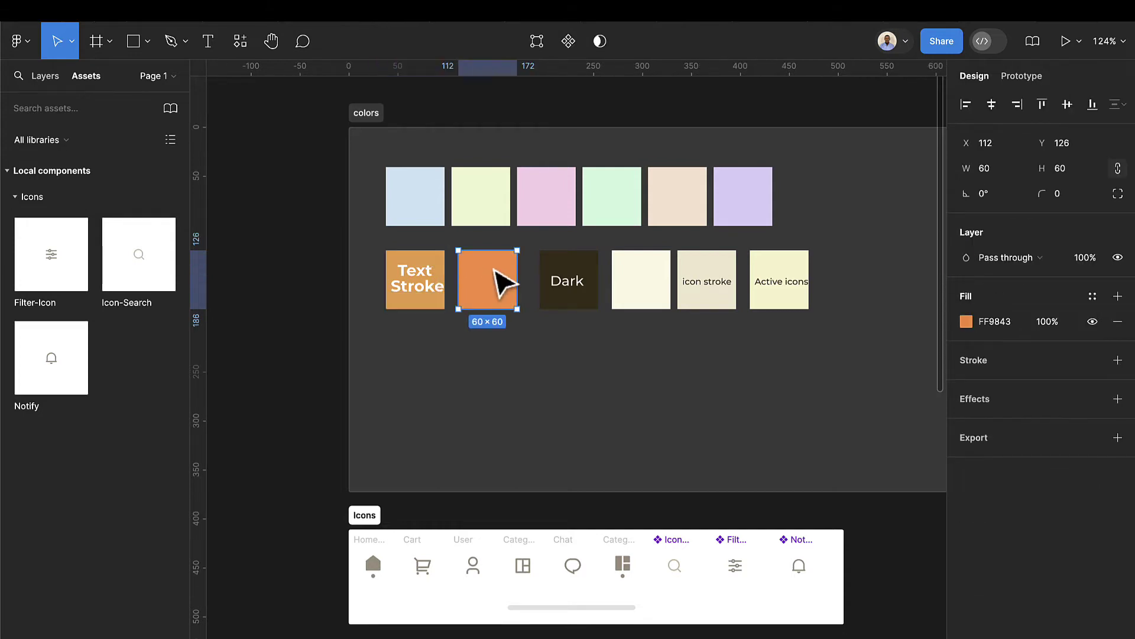
scroll(633, 367, right, 10)
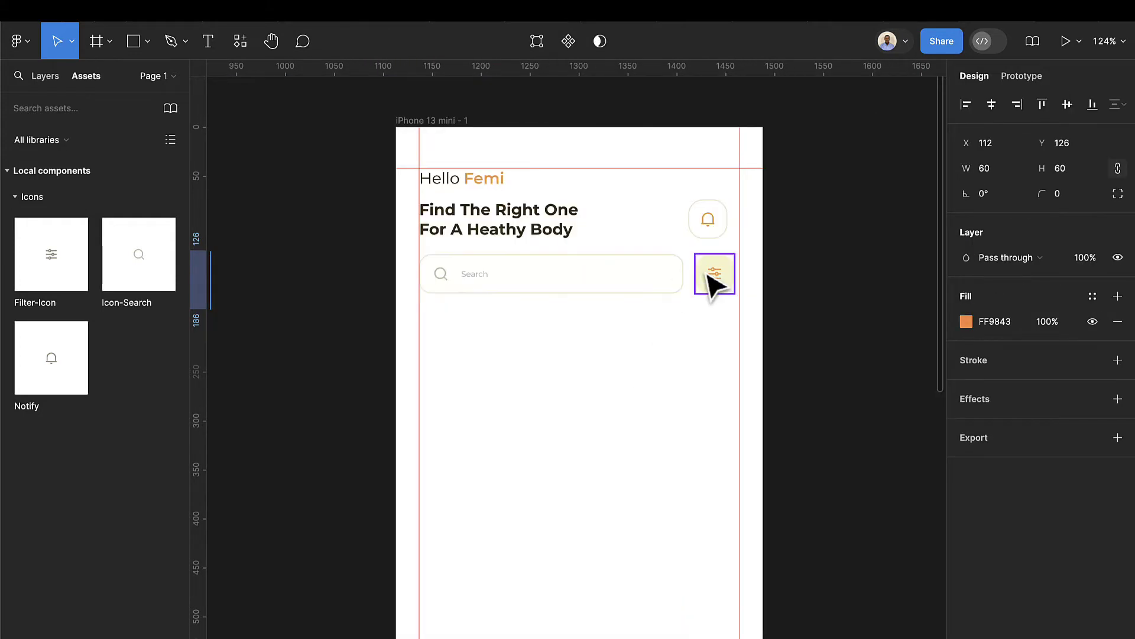
scroll(712, 282, up, 5)
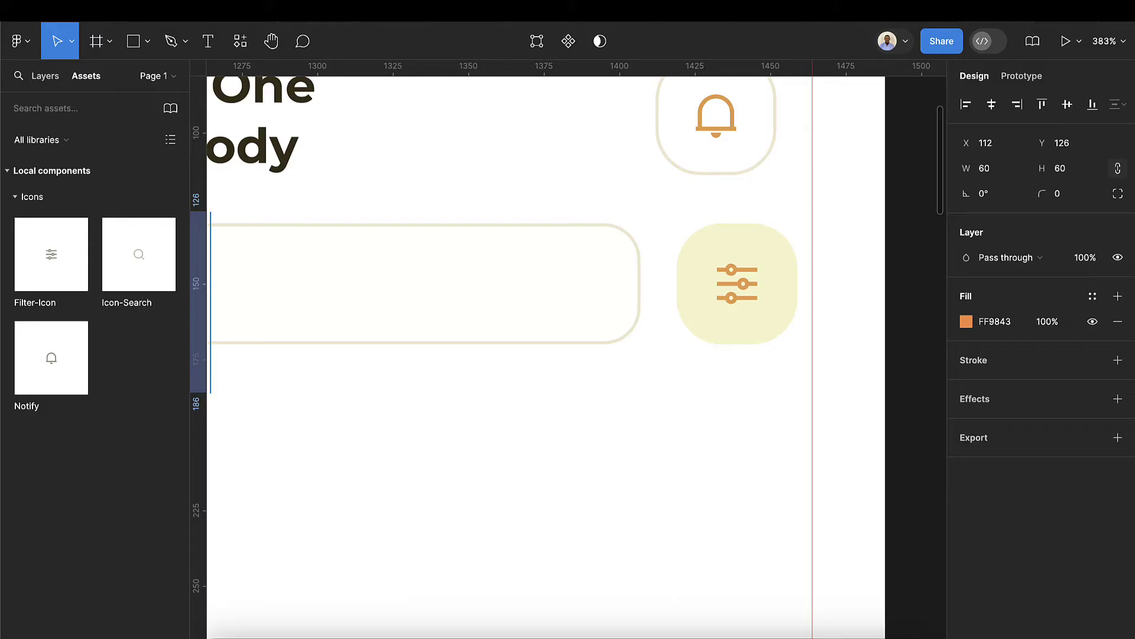
scroll(619, 378, down, 3)
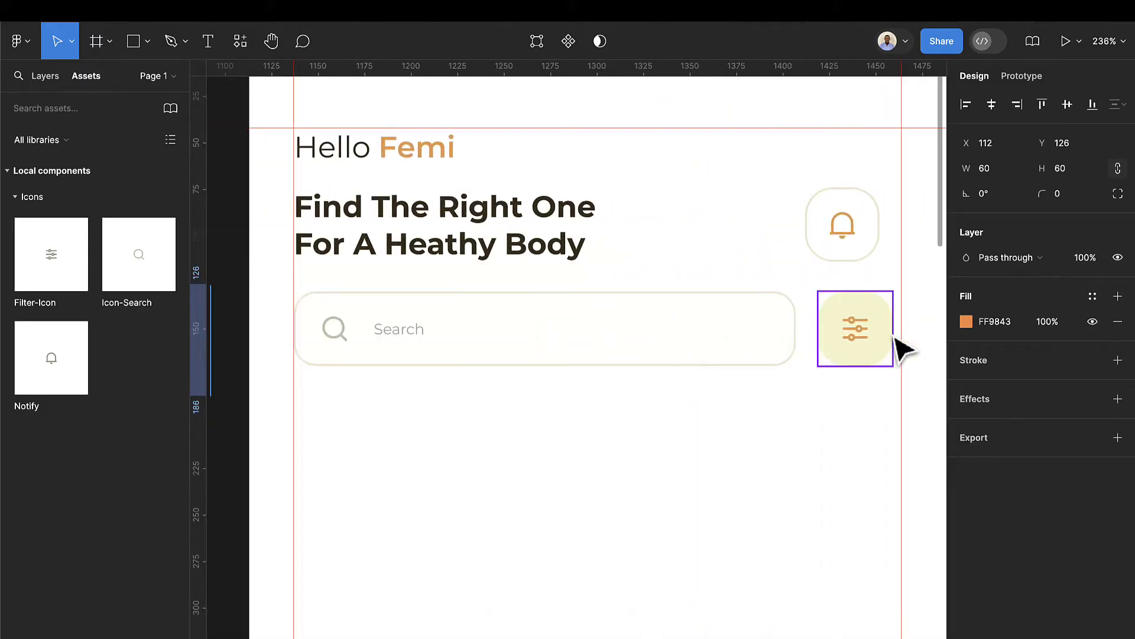
Move the Filter-Icon instance to X 311 against the right margin guide and wrap it with the search frame in an auto layout
click(887, 336)
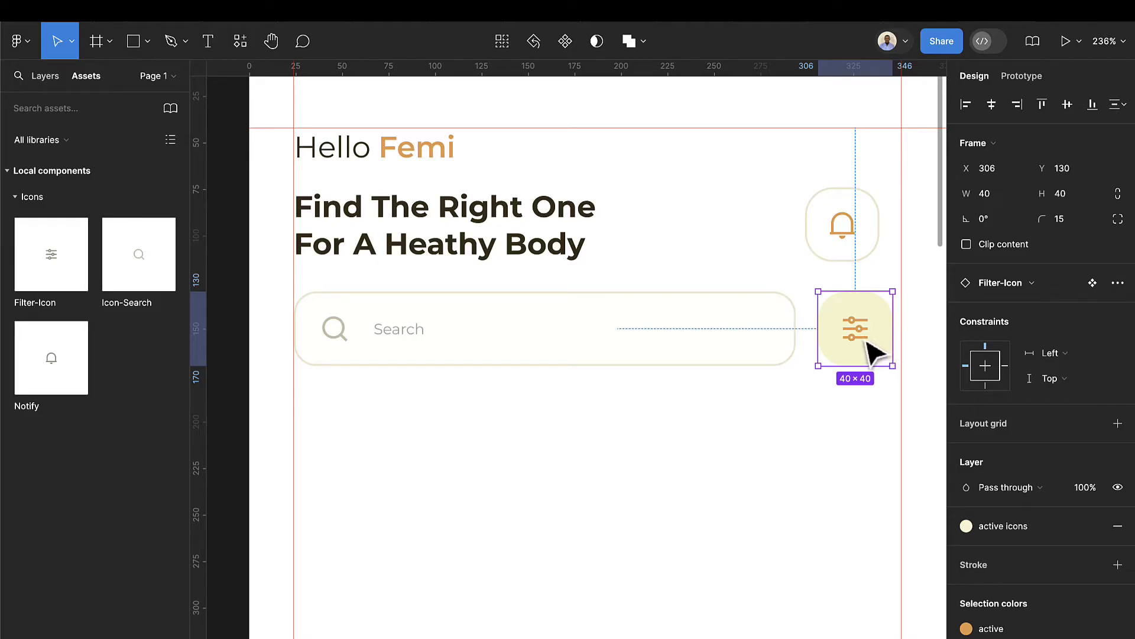
drag(873, 341, 877, 341)
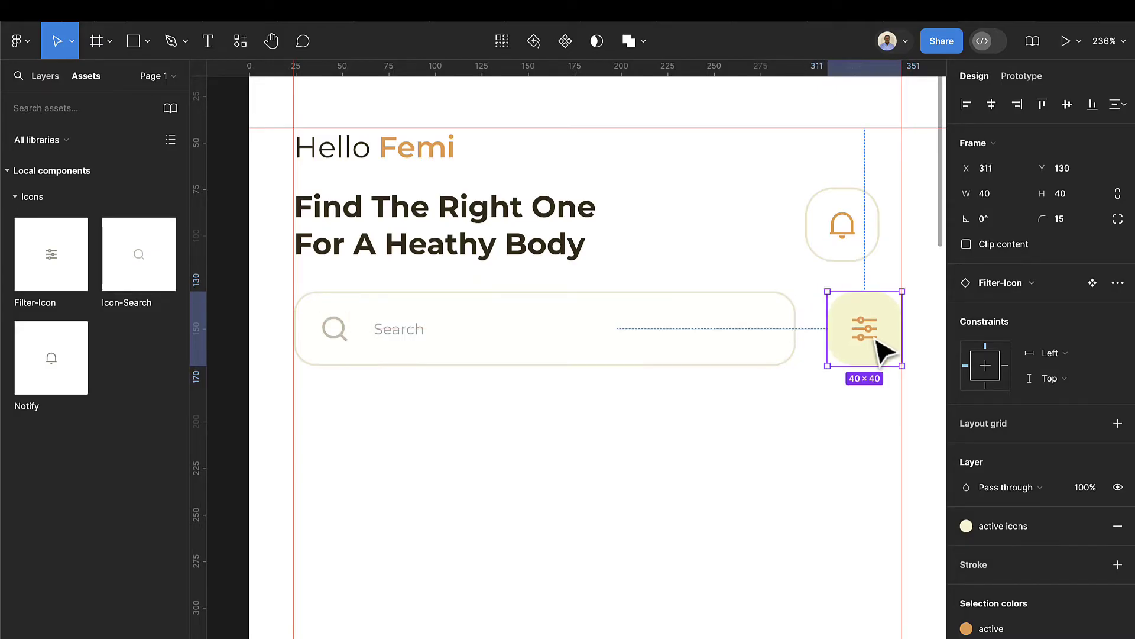
click(793, 361)
shift+click(881, 335)
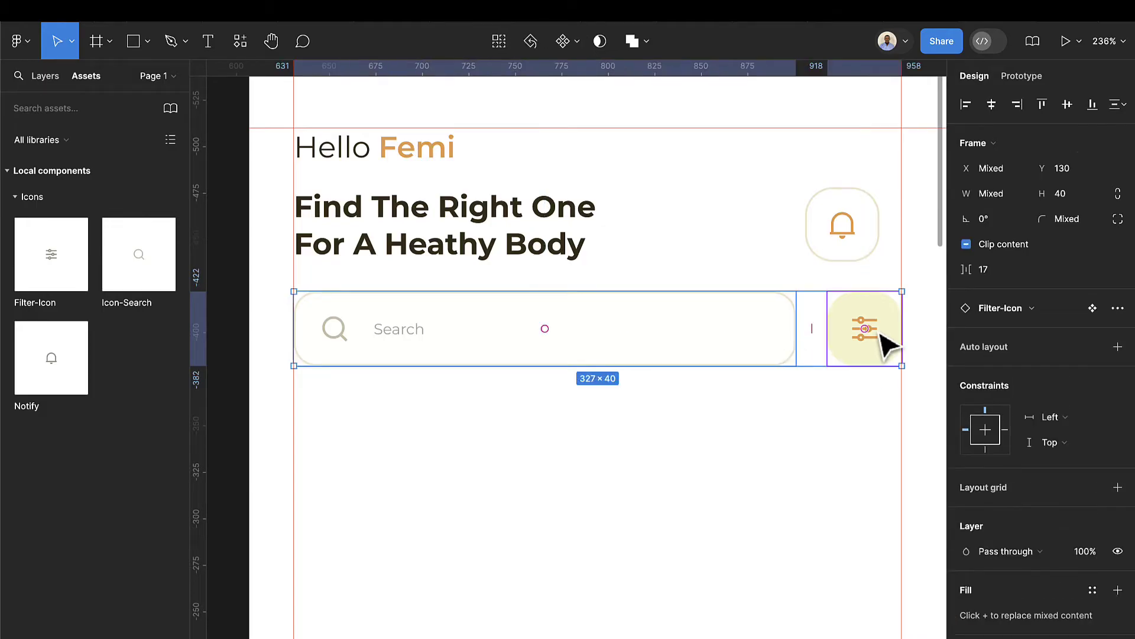
key(shift+a)
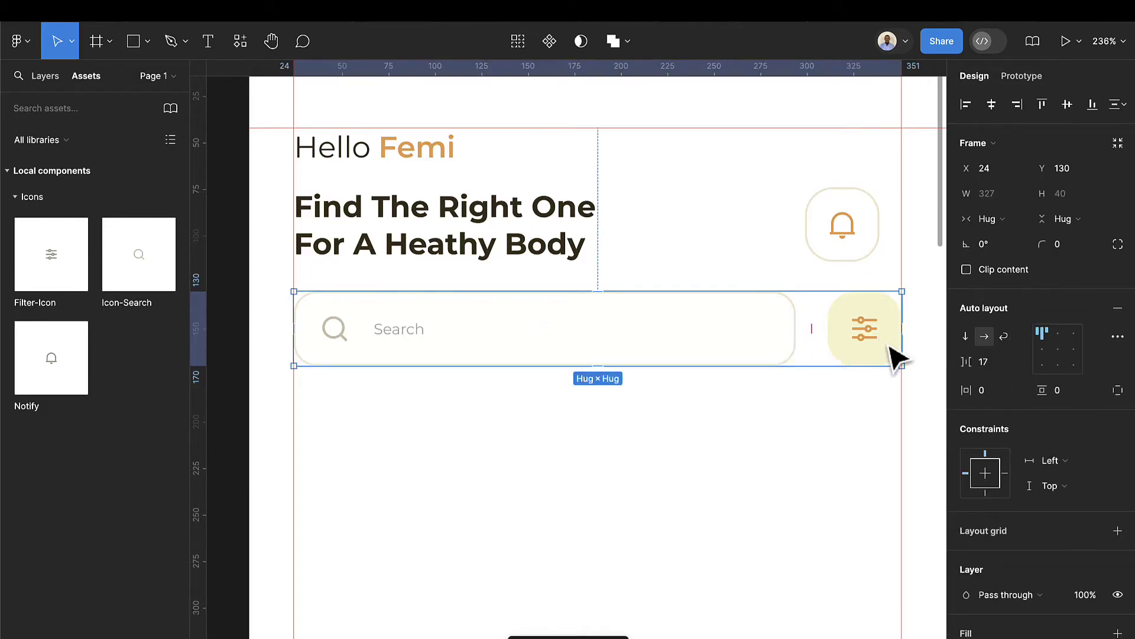
Set the Search text's font size to 10 and shift it to X 40, Y 14 in the search frame
scroll(378, 331, up, 5)
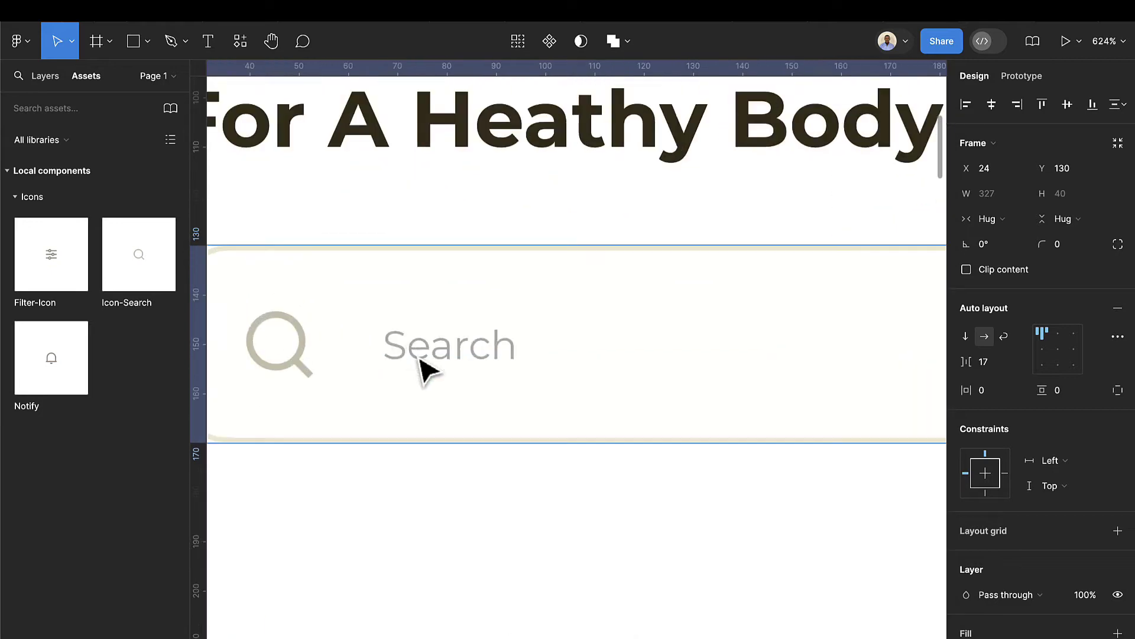
double_click(426, 363)
double_click(418, 347)
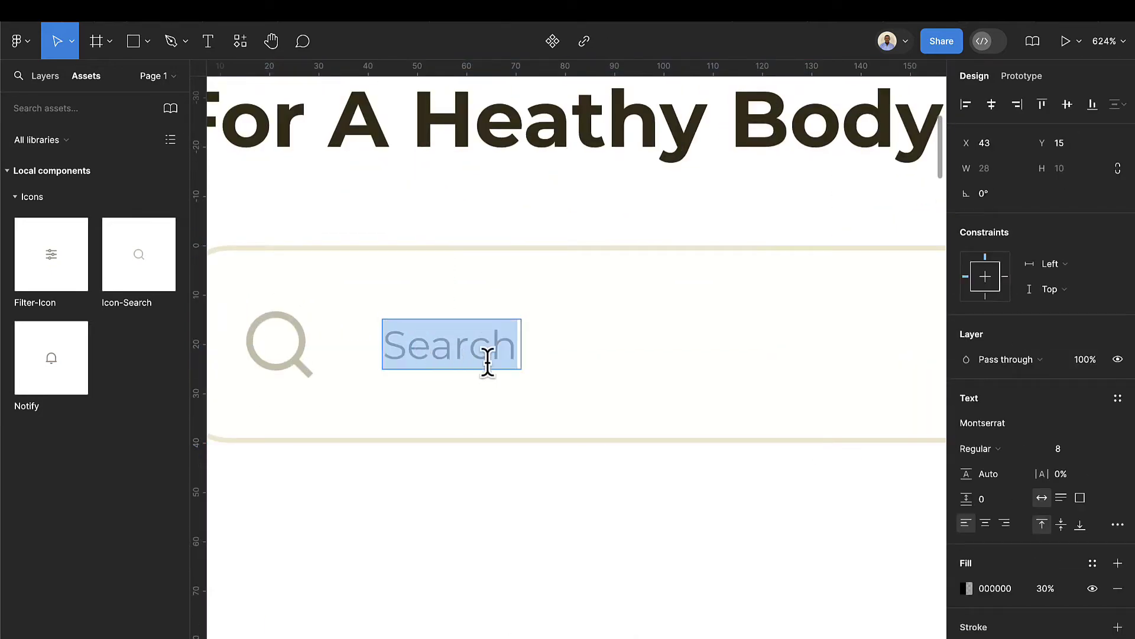
key(Escape)
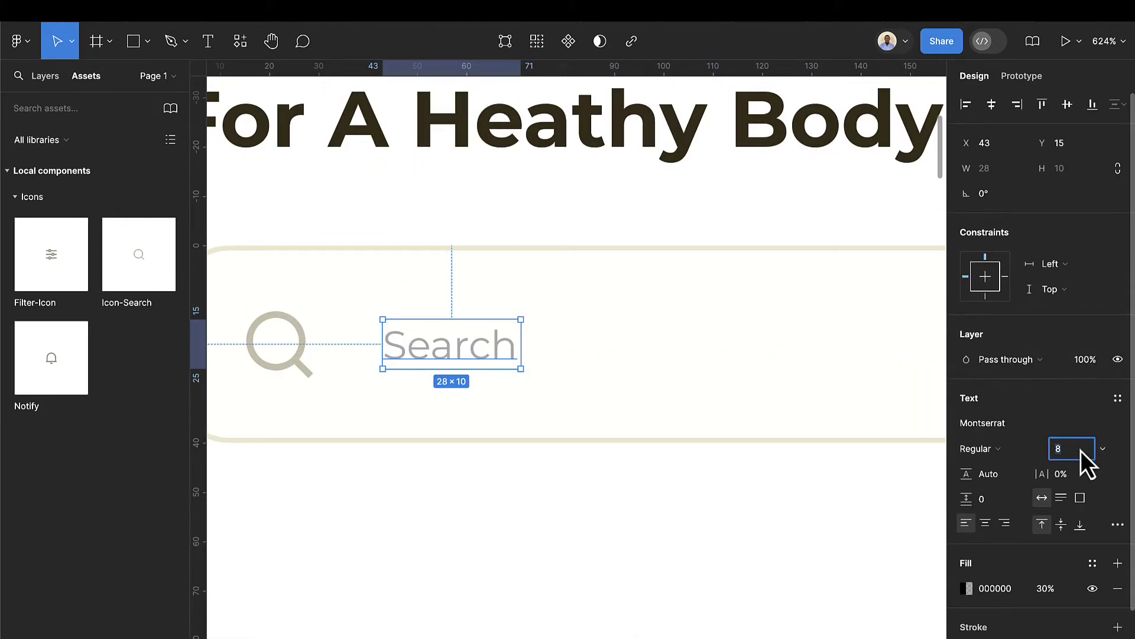
text(10)
key(Return)
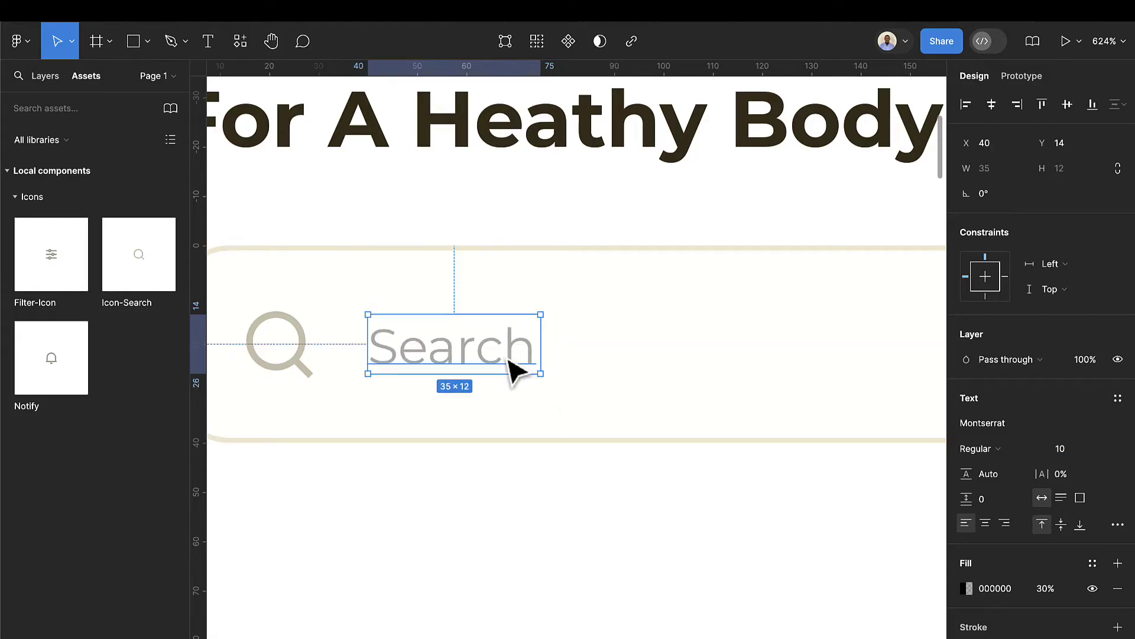
scroll(514, 373, down, 3)
scroll(512, 364, down, 5)
click(631, 499)
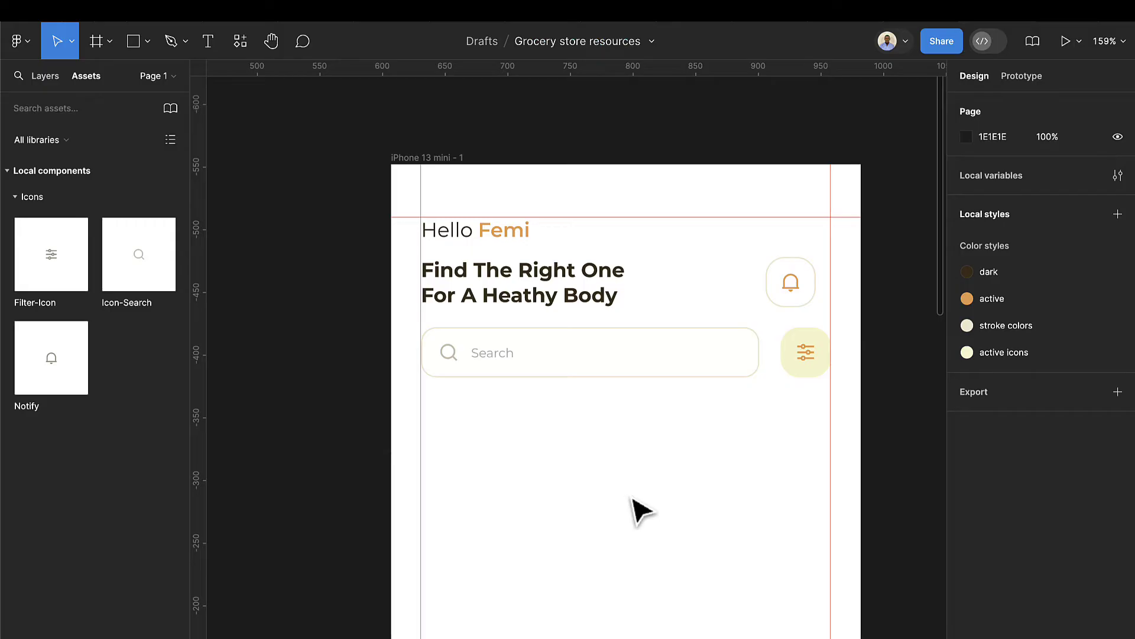
Wrap the tagline text and the Notify bell instance together in an auto layout frame
scroll(638, 502, down, 1)
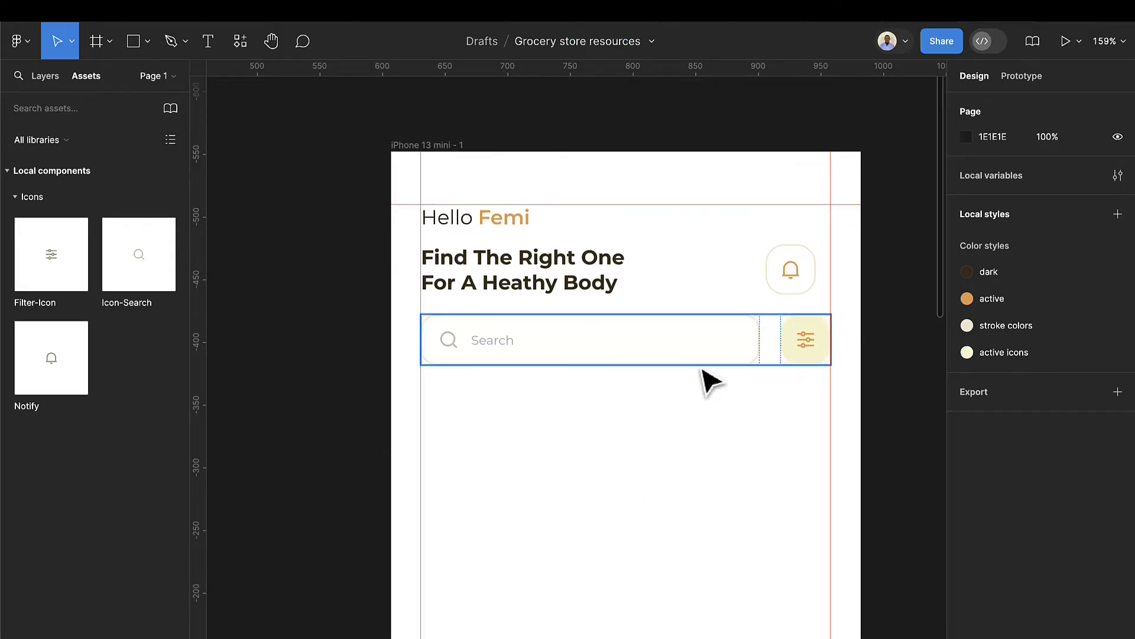
click(692, 367)
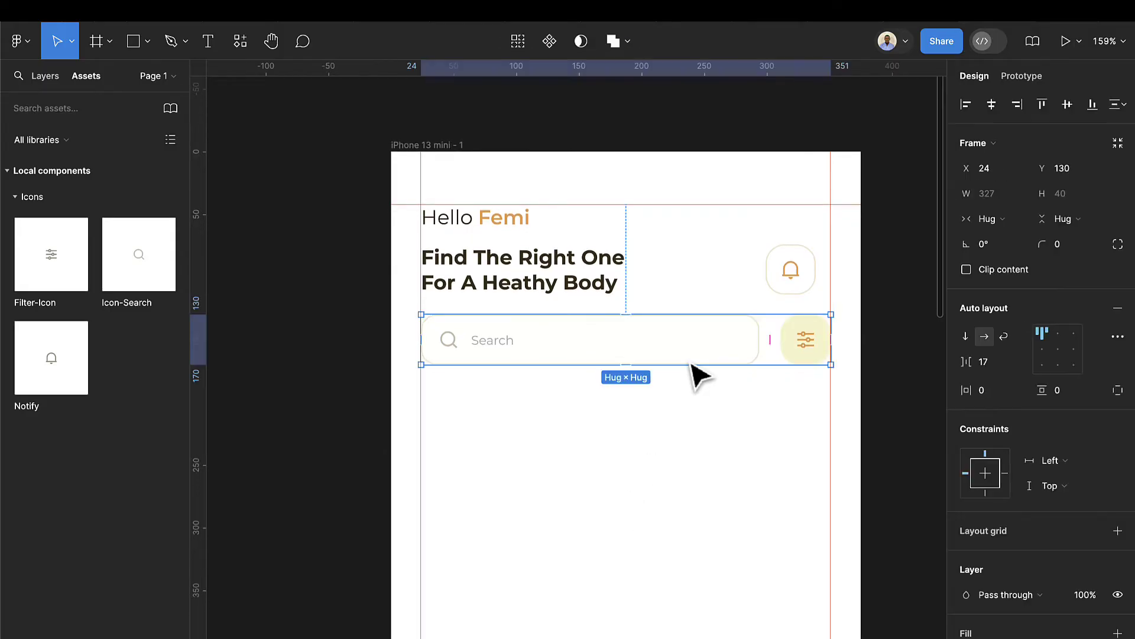
click(612, 289)
shift+click(801, 267)
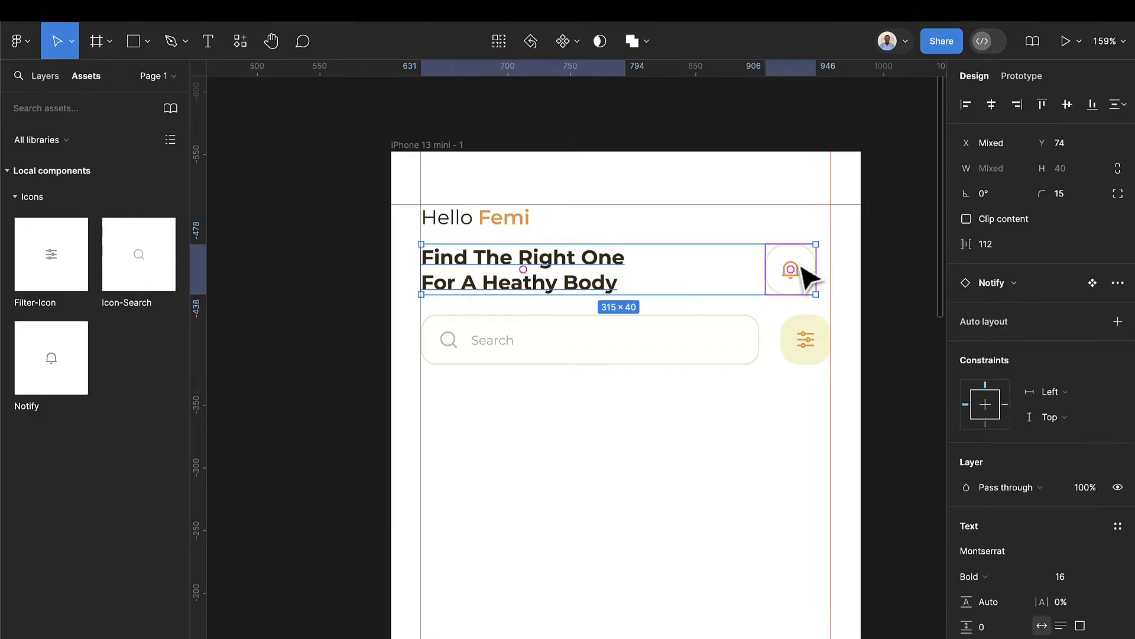
key(shift+a)
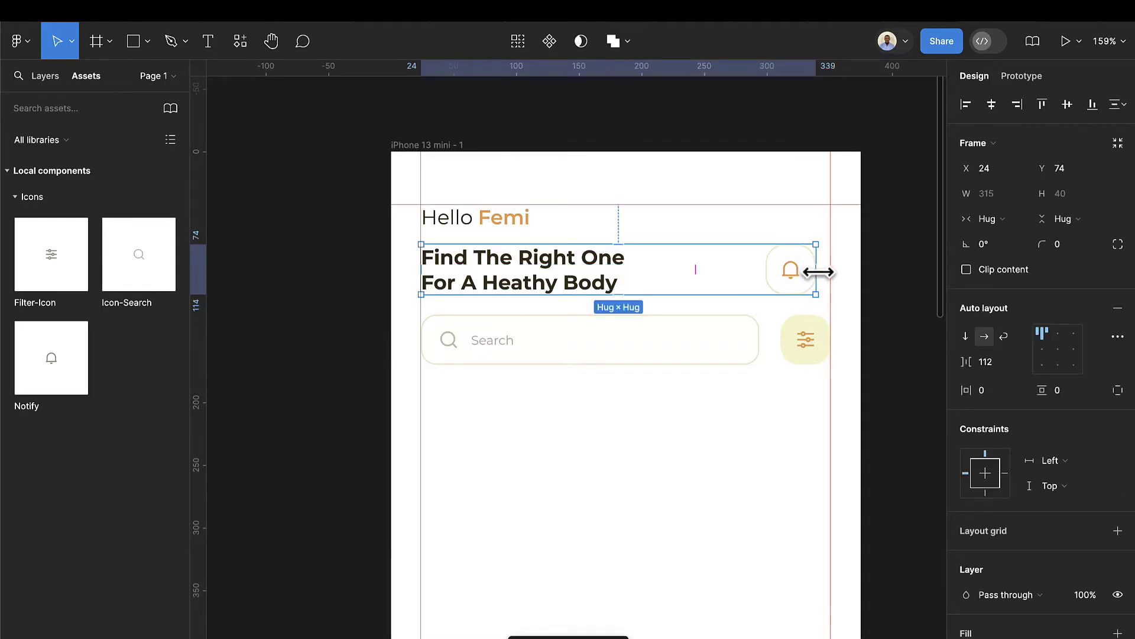
Widen the tagline and bell auto layout to 327 at the right margin guide and set its item spacing to Auto
click(1042, 332)
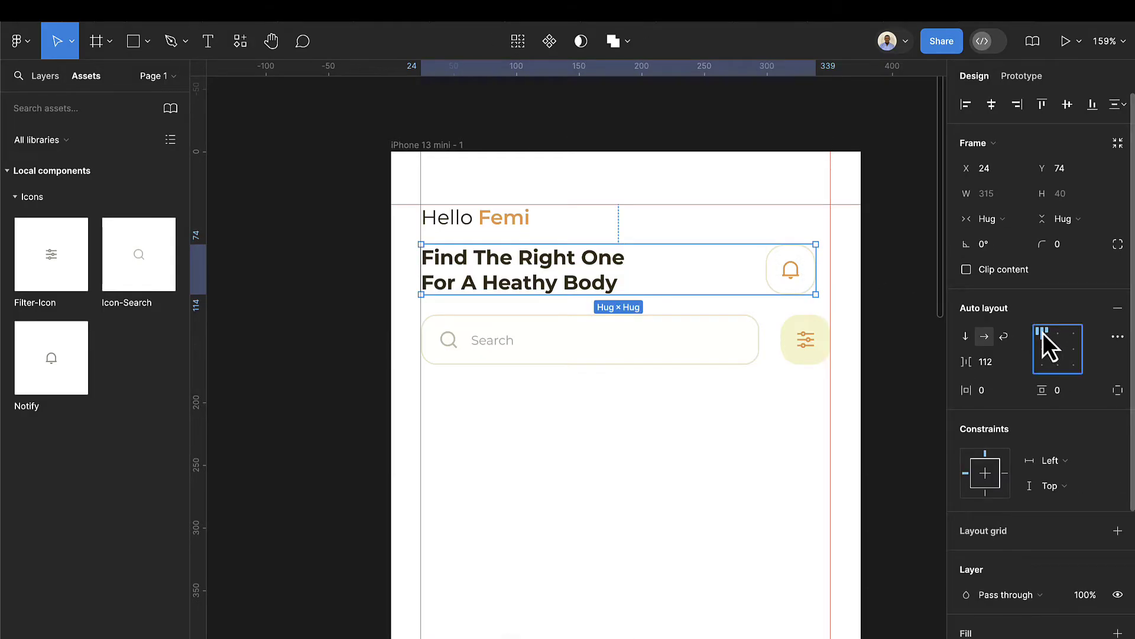
drag(818, 273, 831, 276)
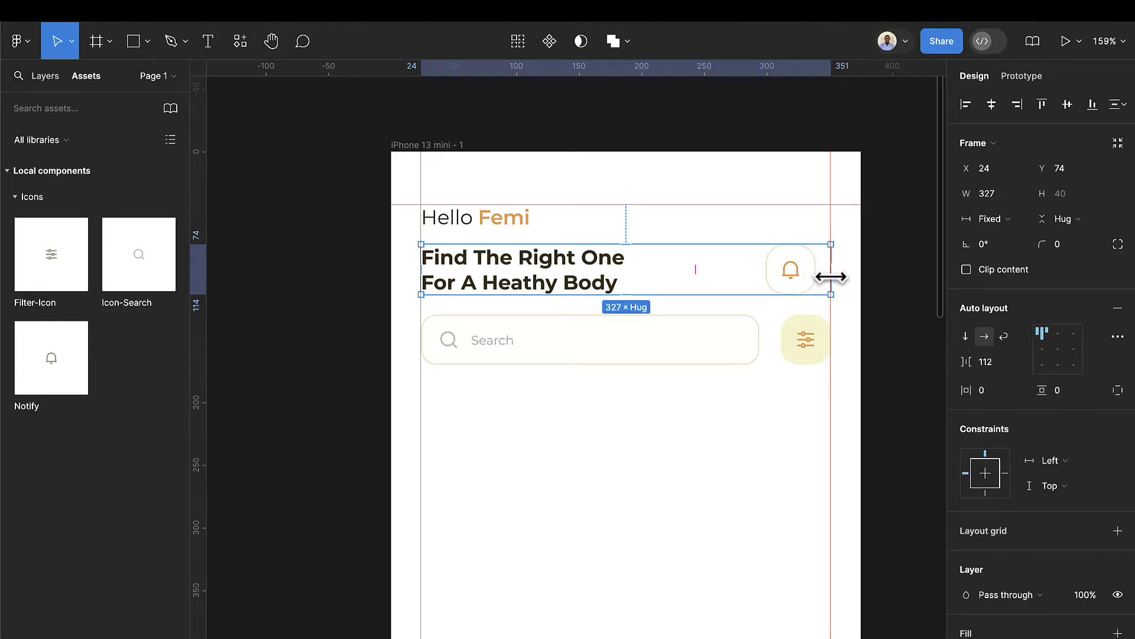
click(1019, 367)
click(1009, 377)
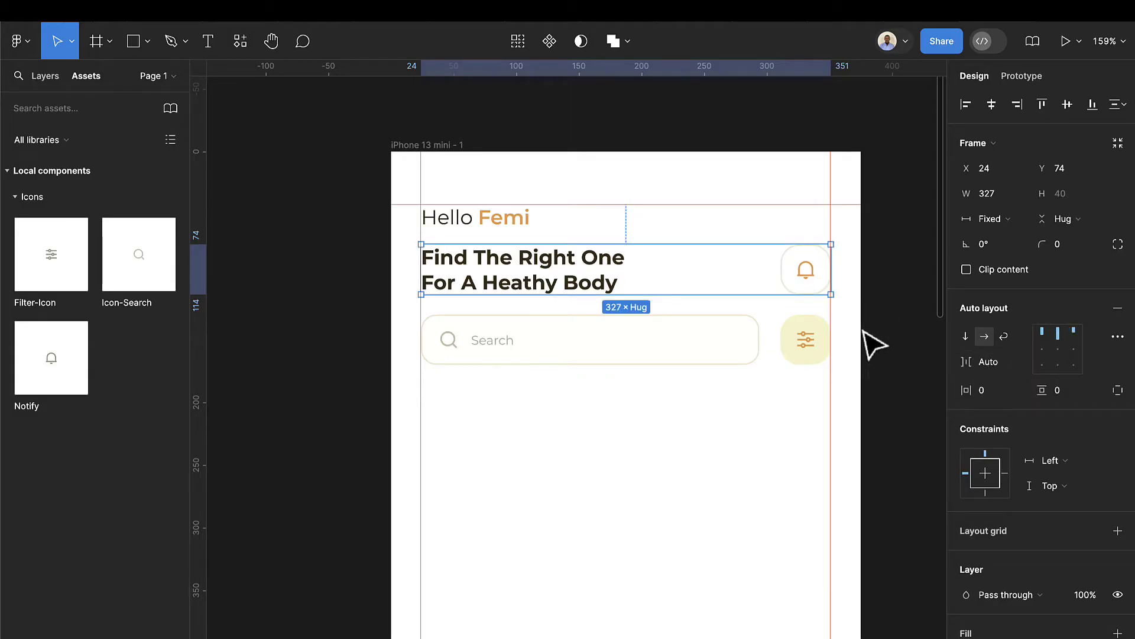
Move the auto layout row holding the search bar and filter button down to Y 131
click(810, 355)
drag(810, 355, 811, 356)
scroll(748, 416, down, 1)
scroll(749, 416, down, 2)
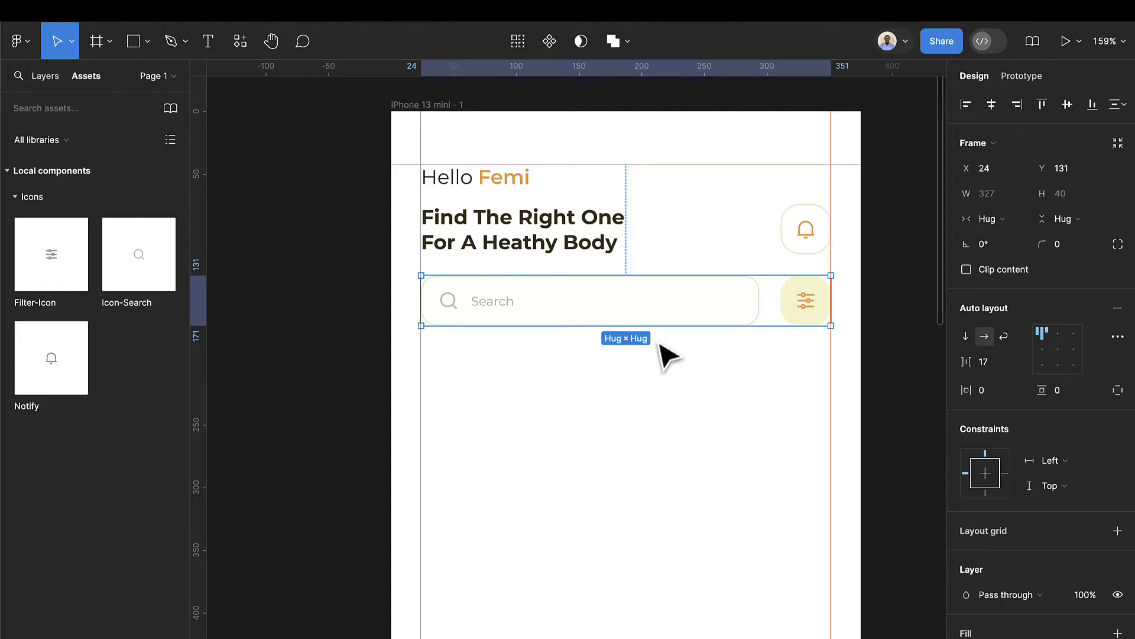
Turn the small vegetable and small spice images in the Images frame into separate components
scroll(669, 368, left, 4)
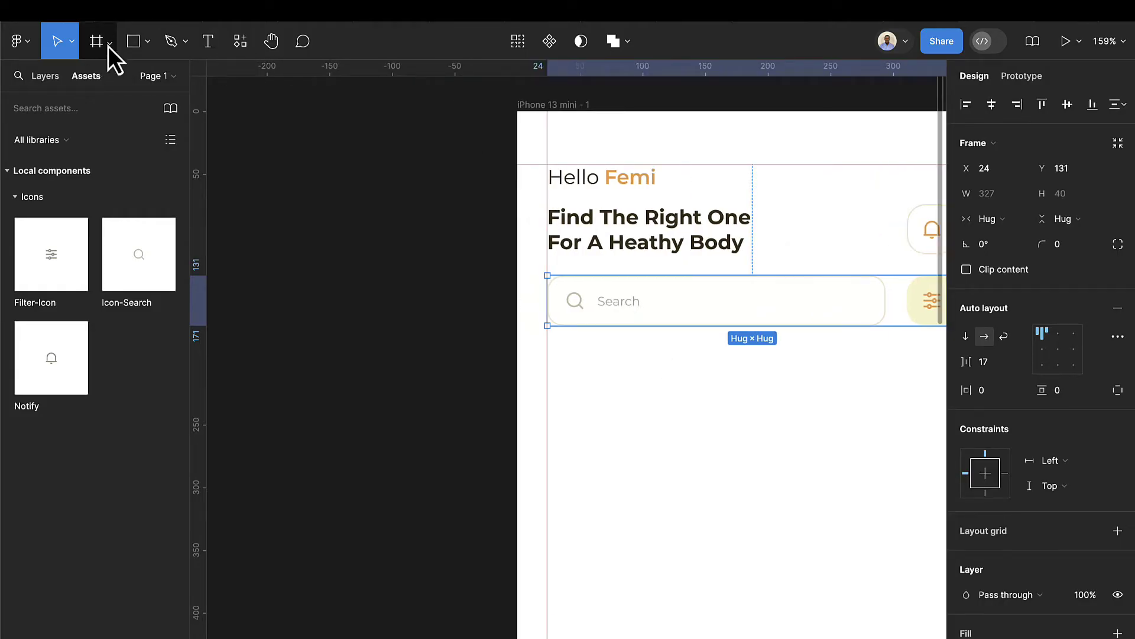
scroll(435, 385, down, 5)
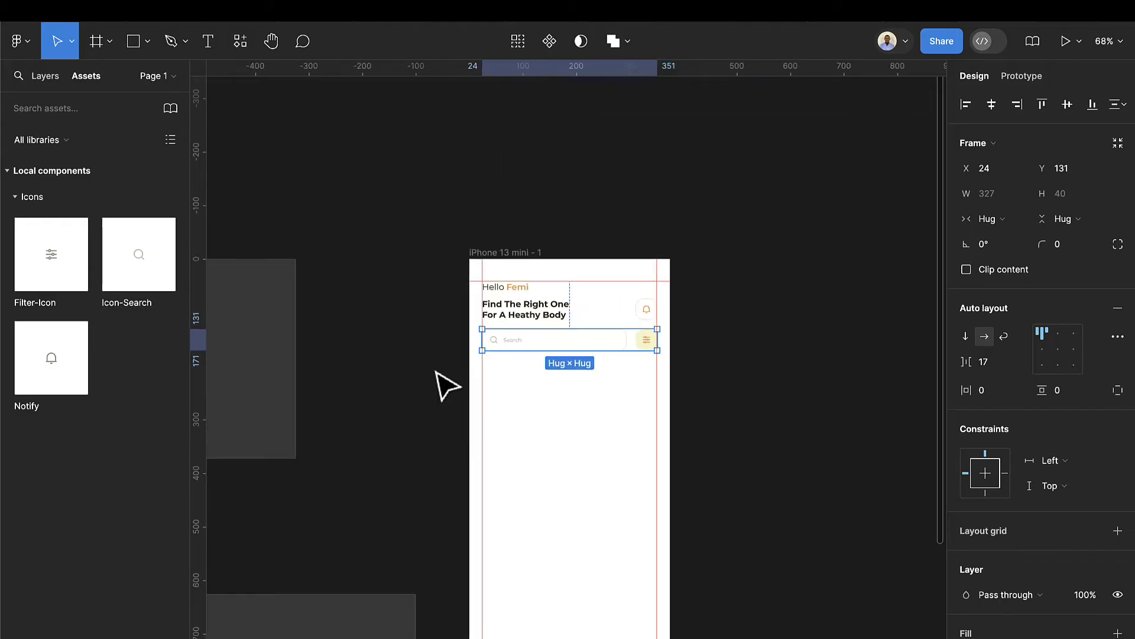
scroll(567, 427, left, 5)
scroll(567, 425, left, 4)
scroll(616, 593, down, 4)
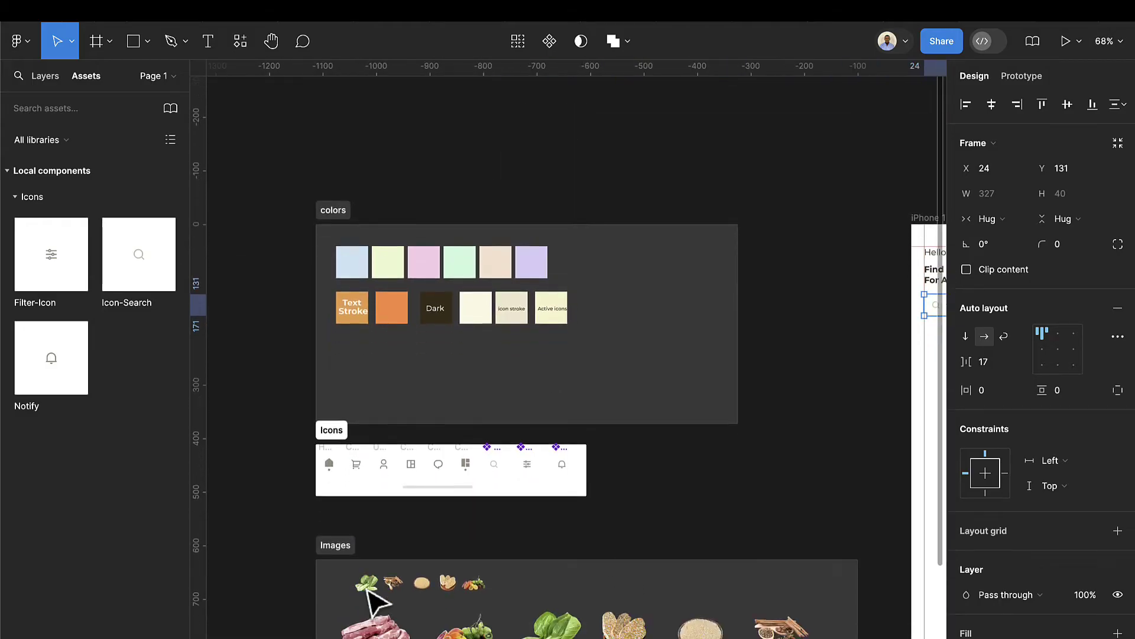
scroll(372, 564, up, 5)
click(367, 408)
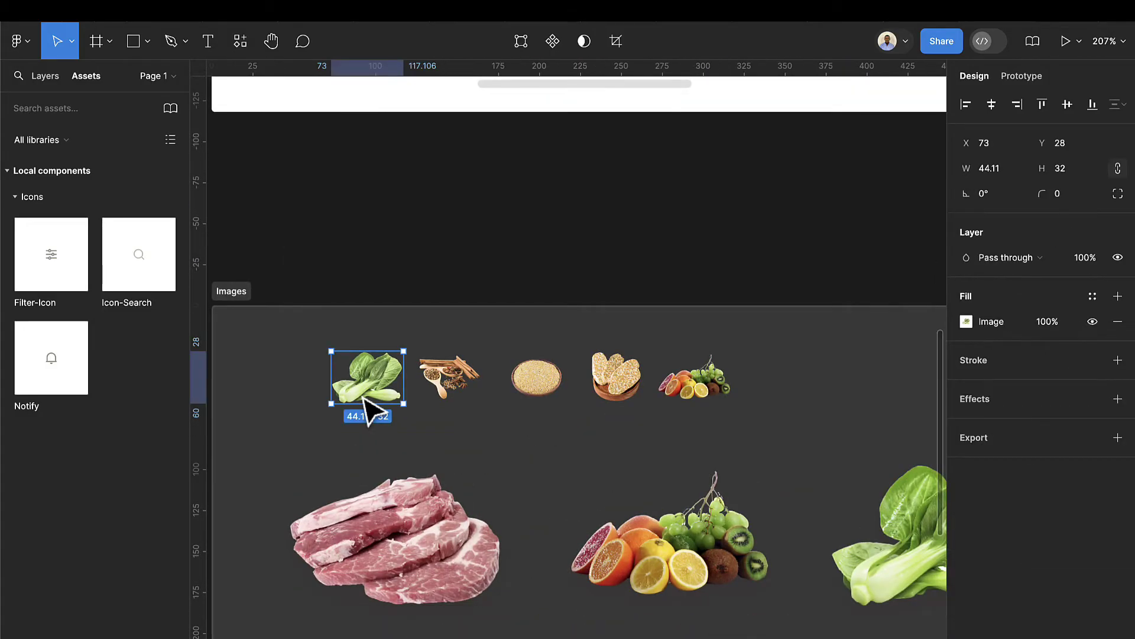
click(545, 47)
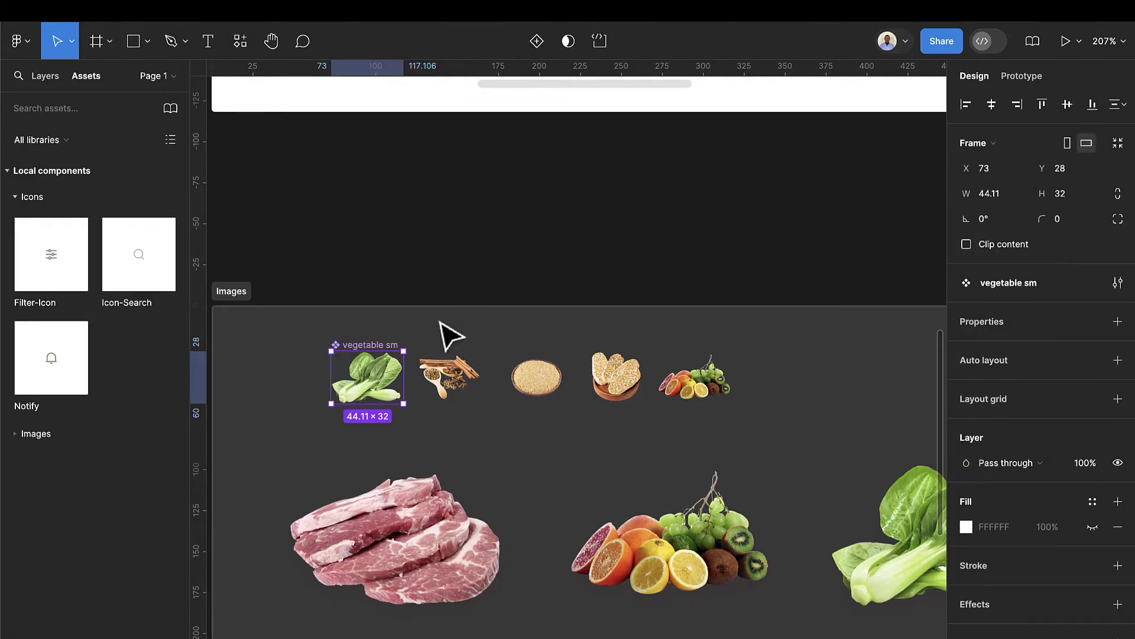
click(456, 392)
click(543, 48)
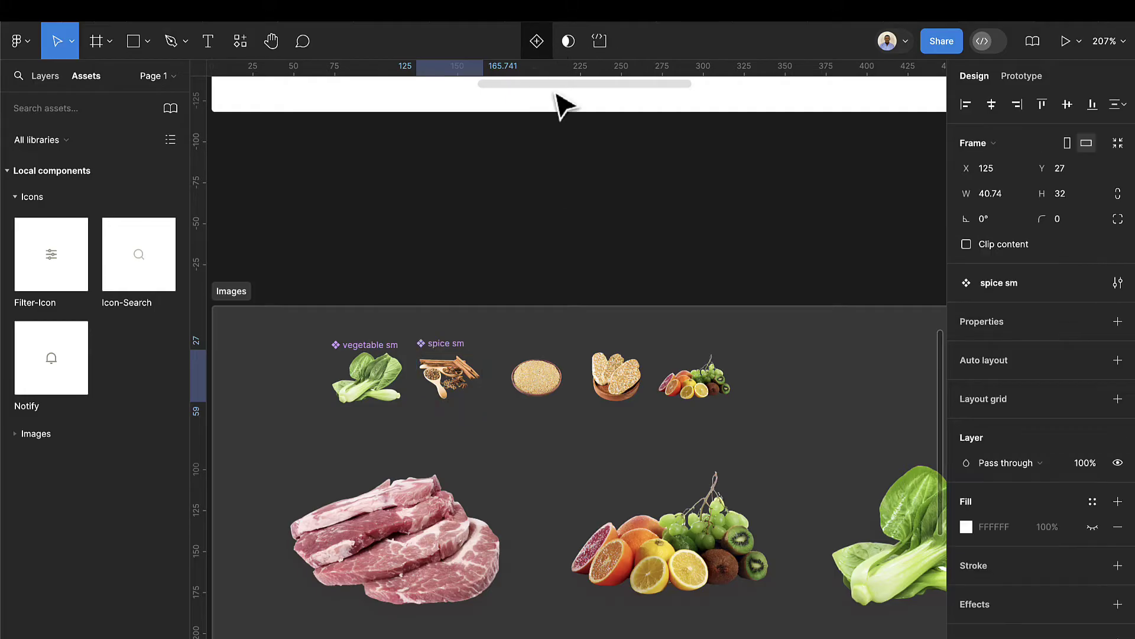
Turn the small grain bowl, side dish and fruit images in the Images frame into separate components
click(568, 370)
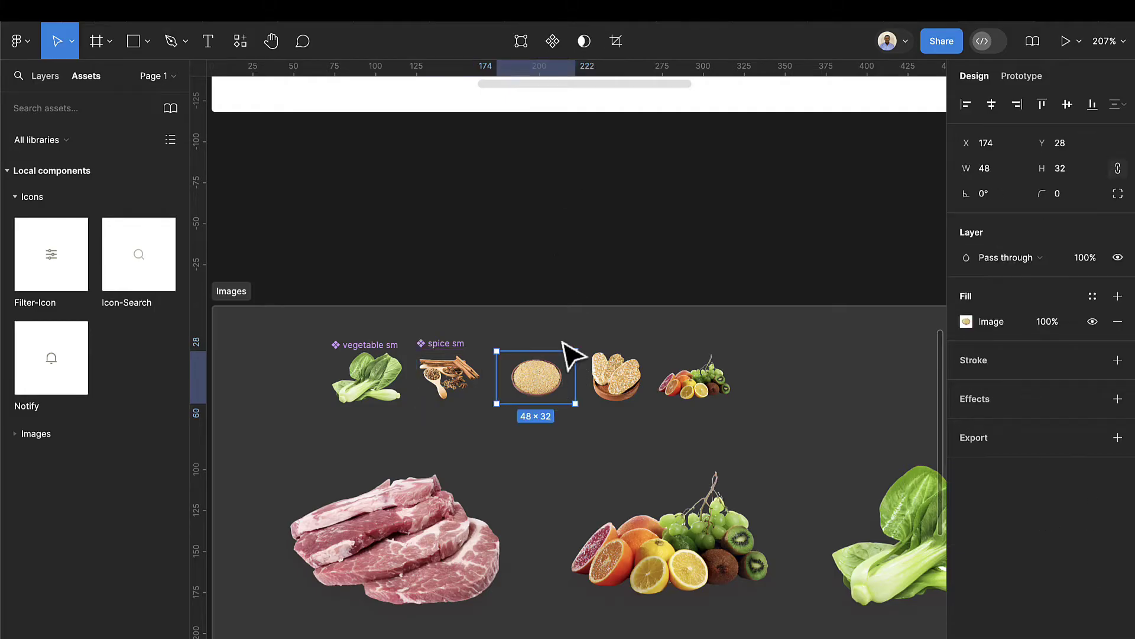
click(554, 42)
click(619, 375)
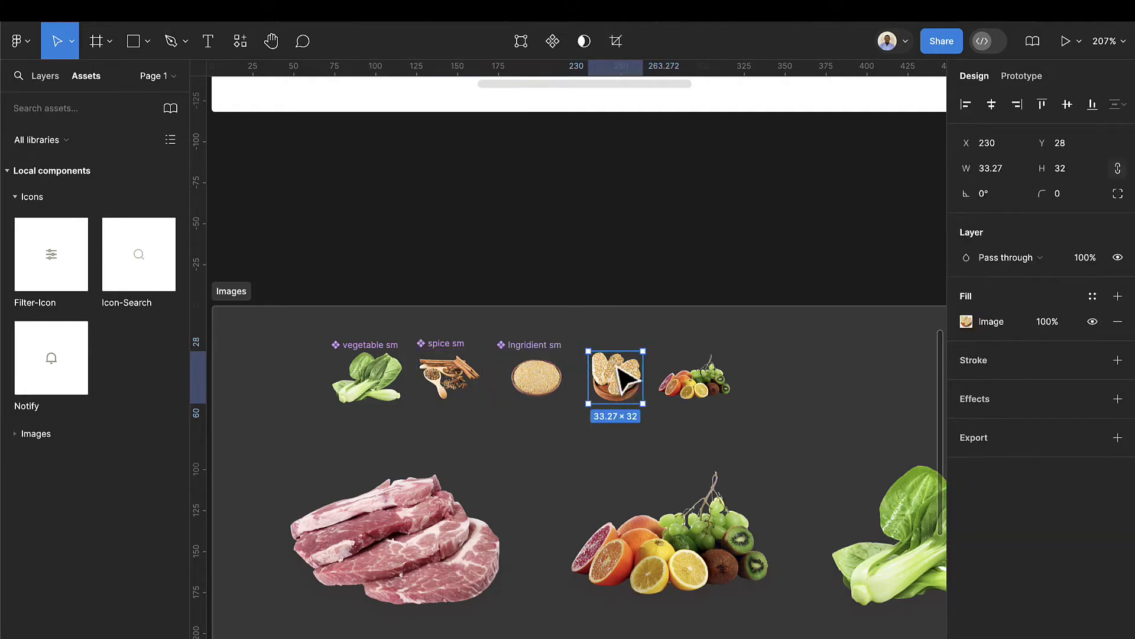
click(553, 41)
click(695, 377)
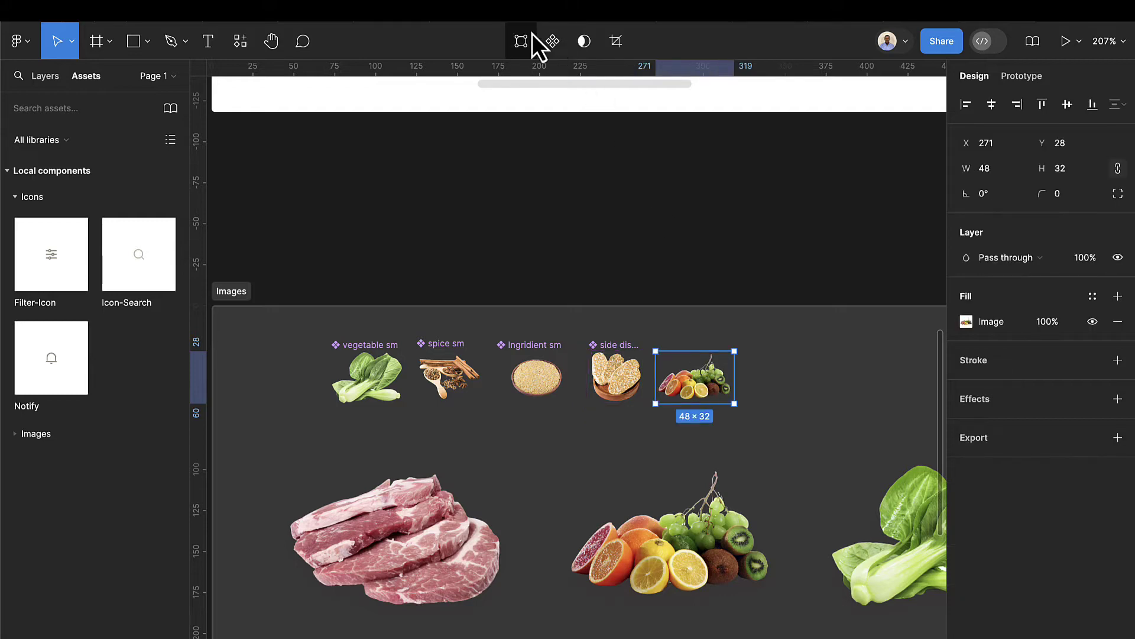
click(553, 42)
Draw a square frame on the empty canvas near the Images frame and set its size to 48 × 48
scroll(683, 272, down, 5)
scroll(716, 314, right, 10)
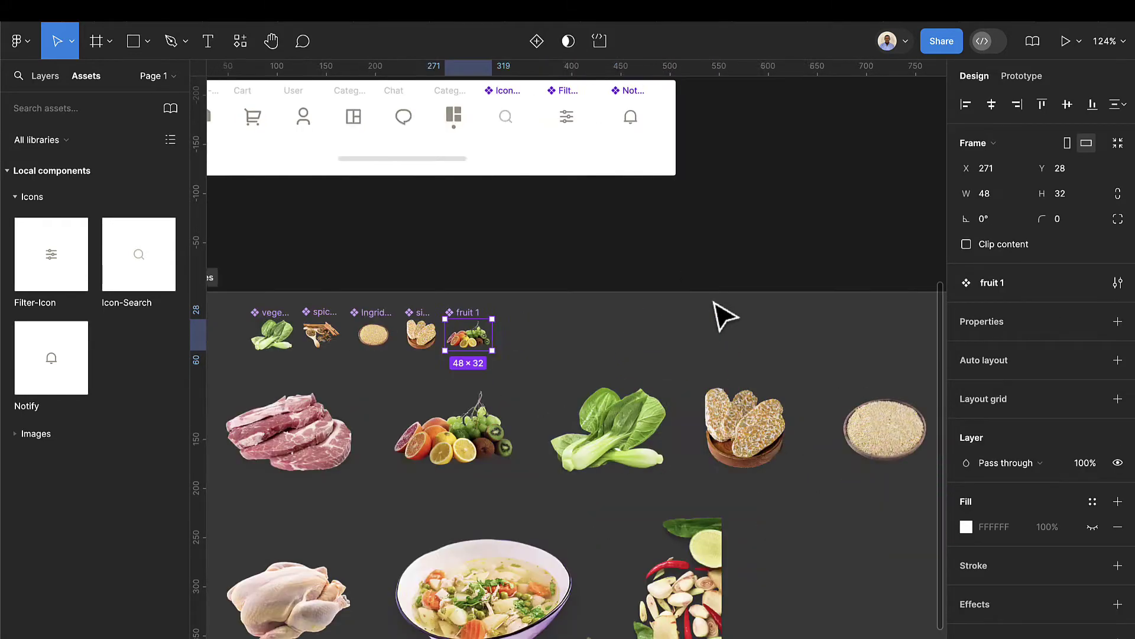
scroll(466, 172, up, 3)
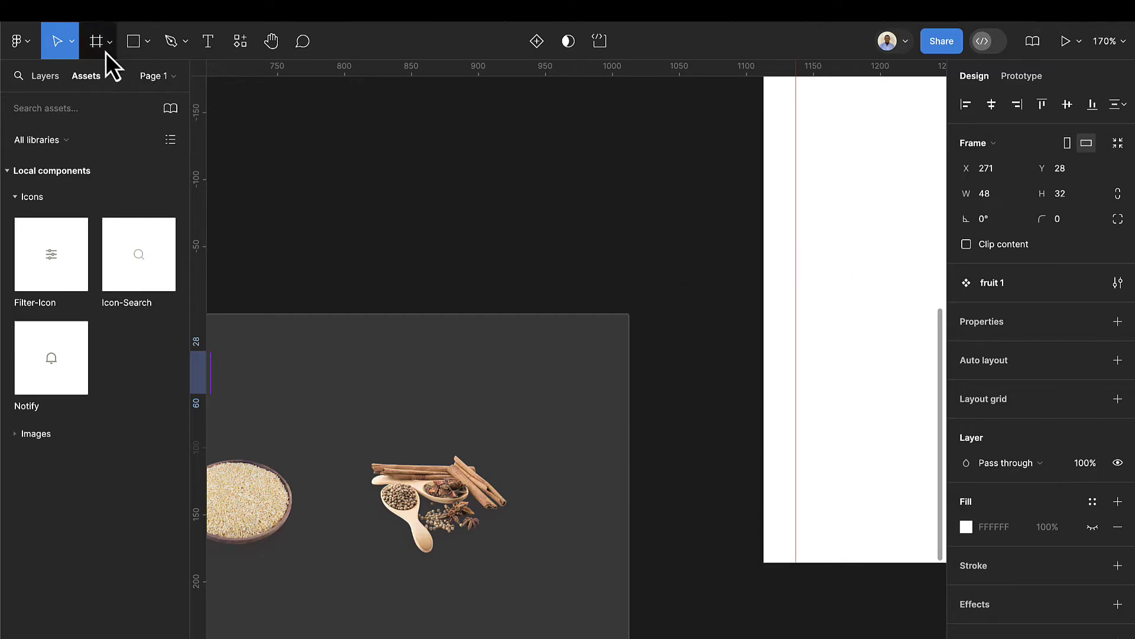
click(94, 42)
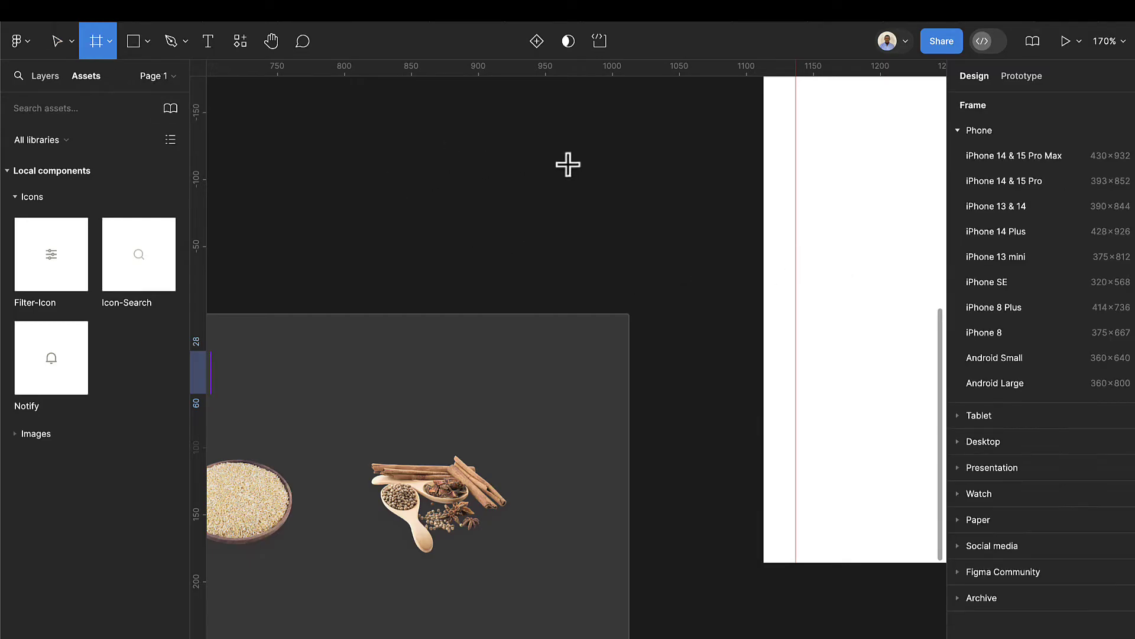
drag(568, 159, 647, 237)
click(997, 193)
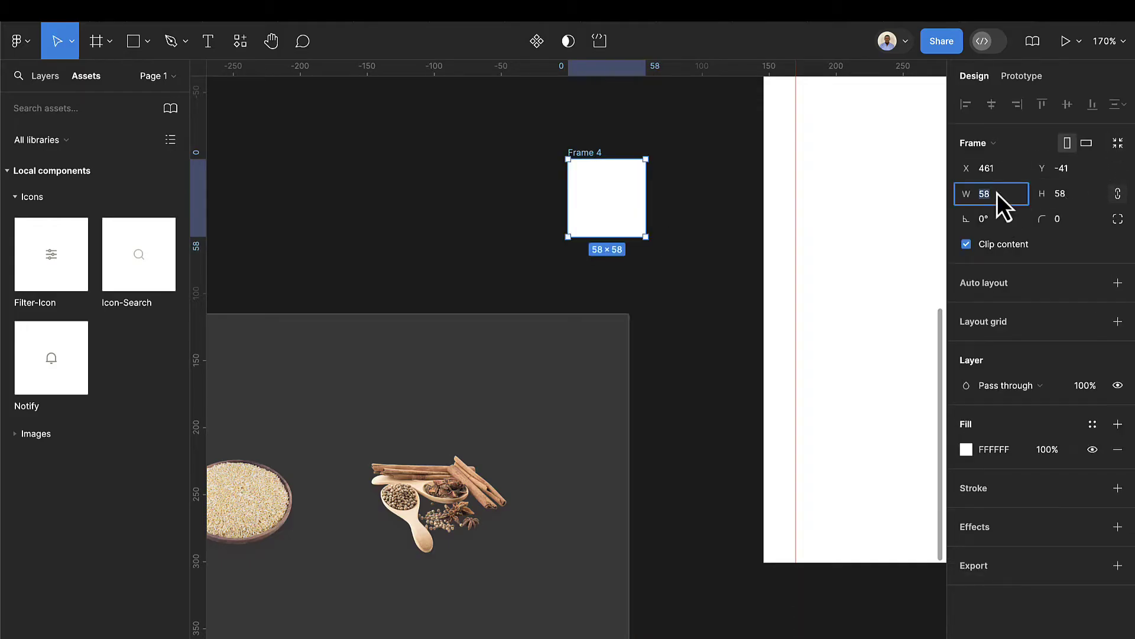
text(48)
key(Return)
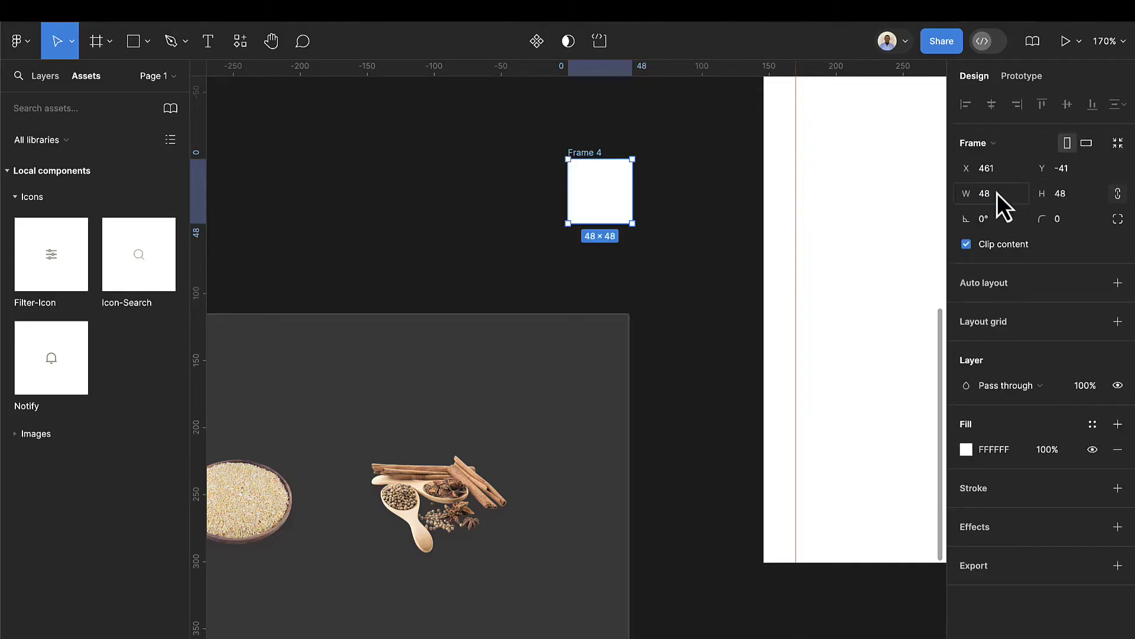
Set the corner radius of the new square frame to 15
scroll(621, 186, up, 2)
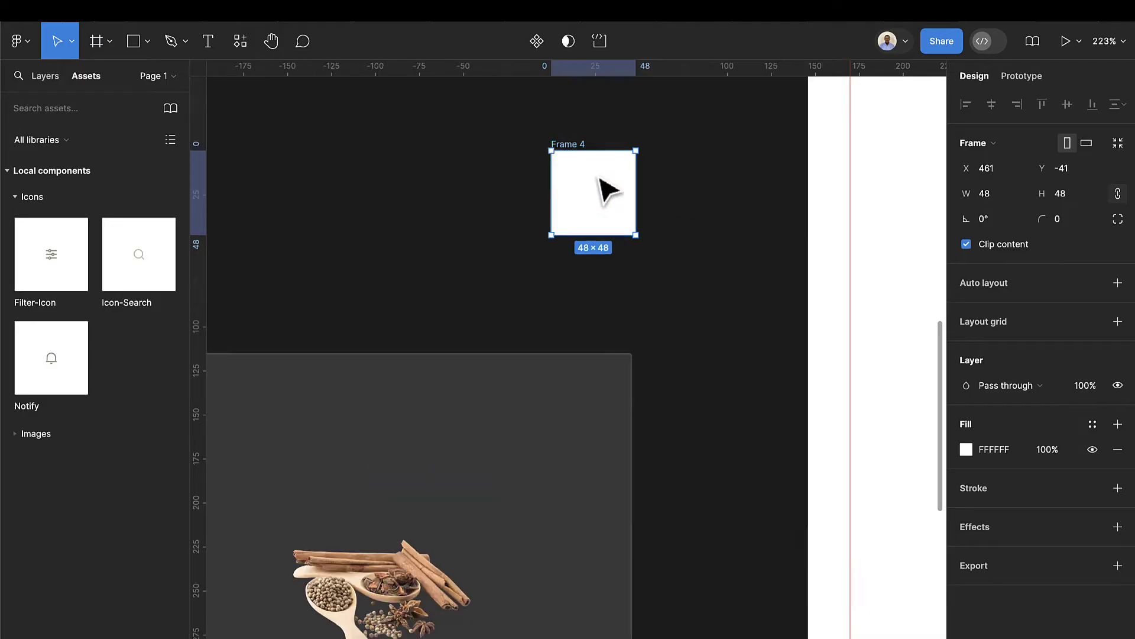
click(1062, 219)
text(15)
key(Return)
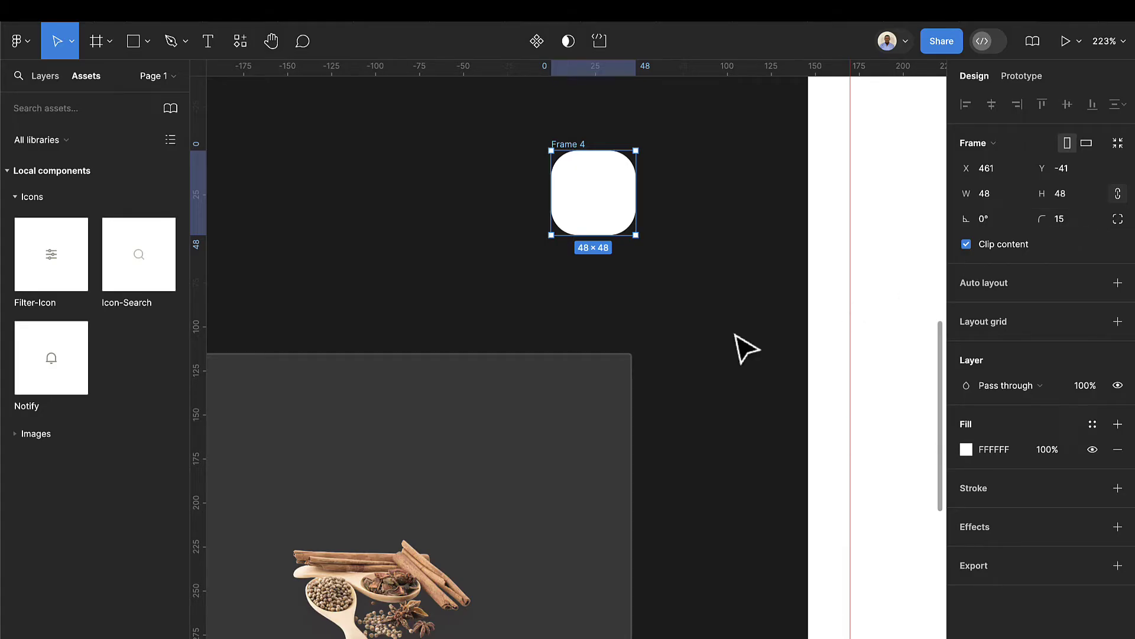
Move the rounded frame above the colors frame to about X -407, Y -651 and fill it with the light blue swatch color D3E6F7
scroll(742, 347, down, 5)
scroll(733, 311, left, 5)
scroll(769, 313, up, 3)
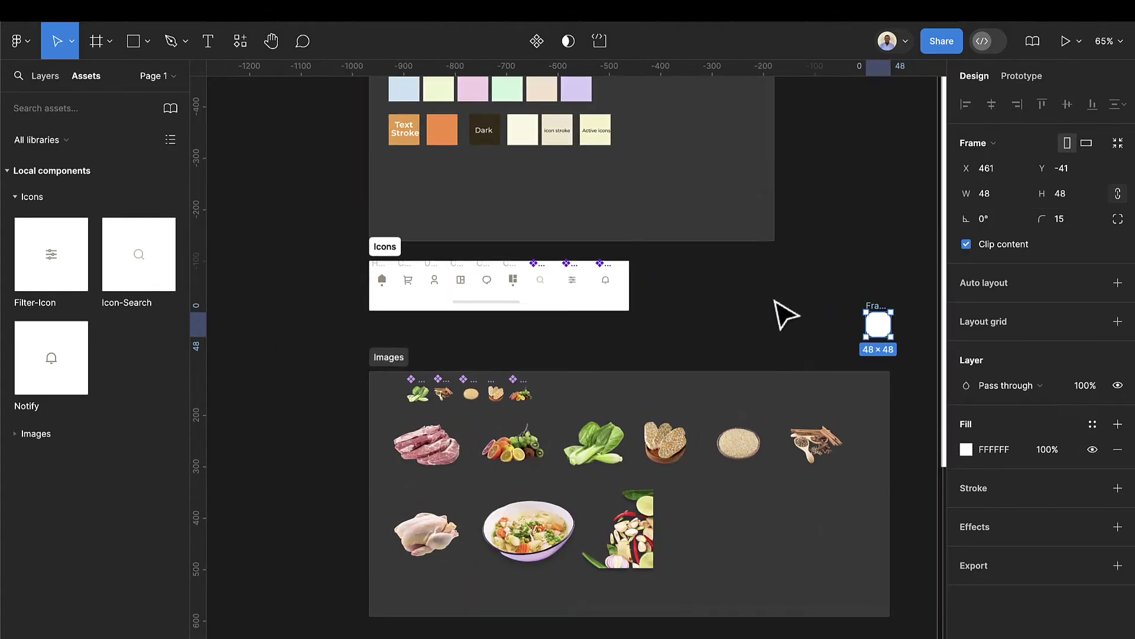
drag(876, 416, 535, 125)
scroll(534, 125, up, 5)
scroll(535, 133, left, 3)
scroll(650, 178, up, 4)
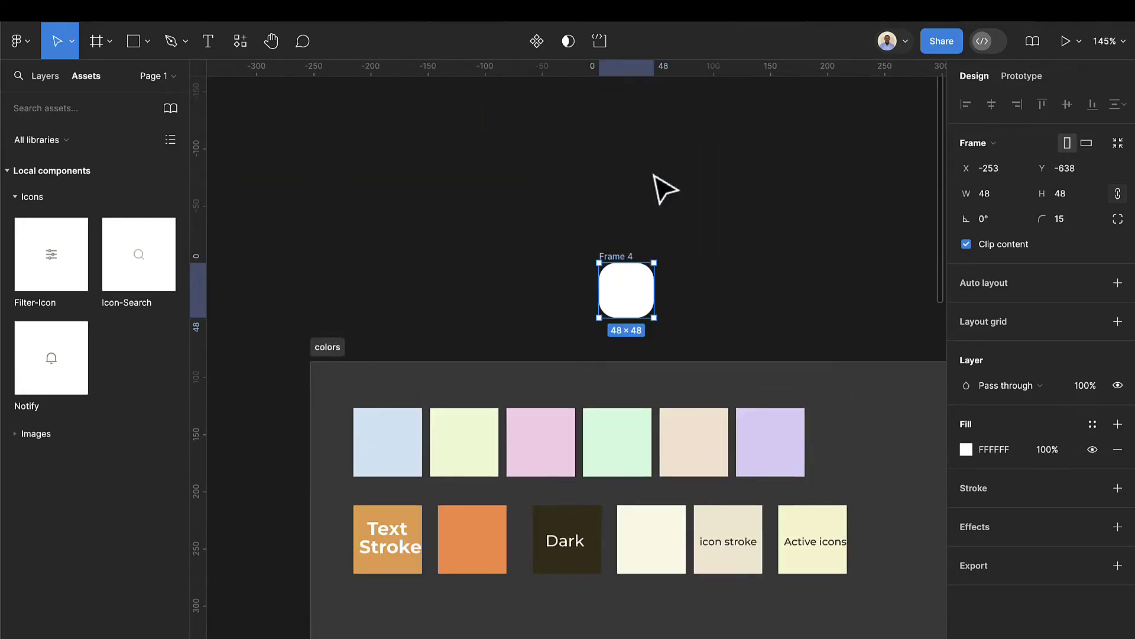
drag(609, 284, 464, 280)
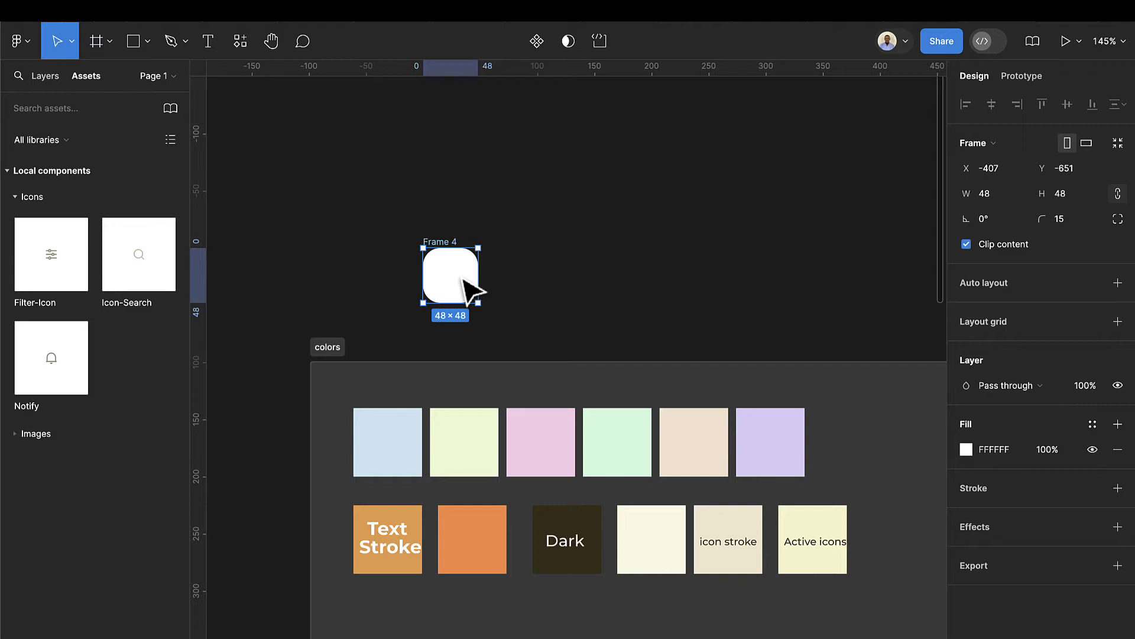
key(i)
click(402, 438)
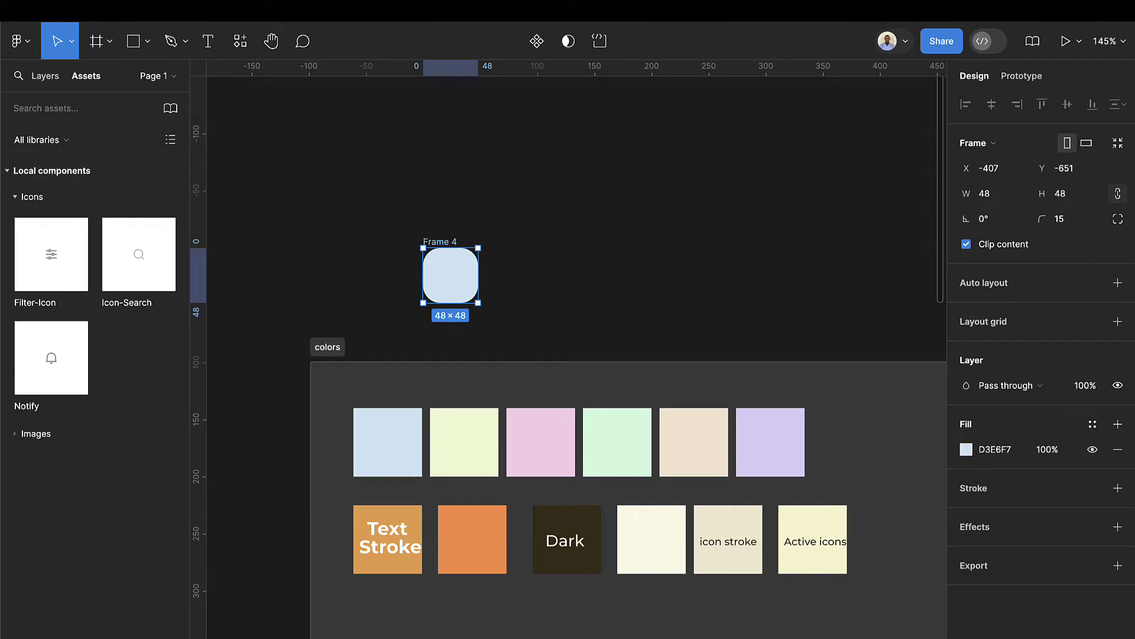
Place an instance of the vegetable sm component inside the light blue frame and center it vertically
click(16, 198)
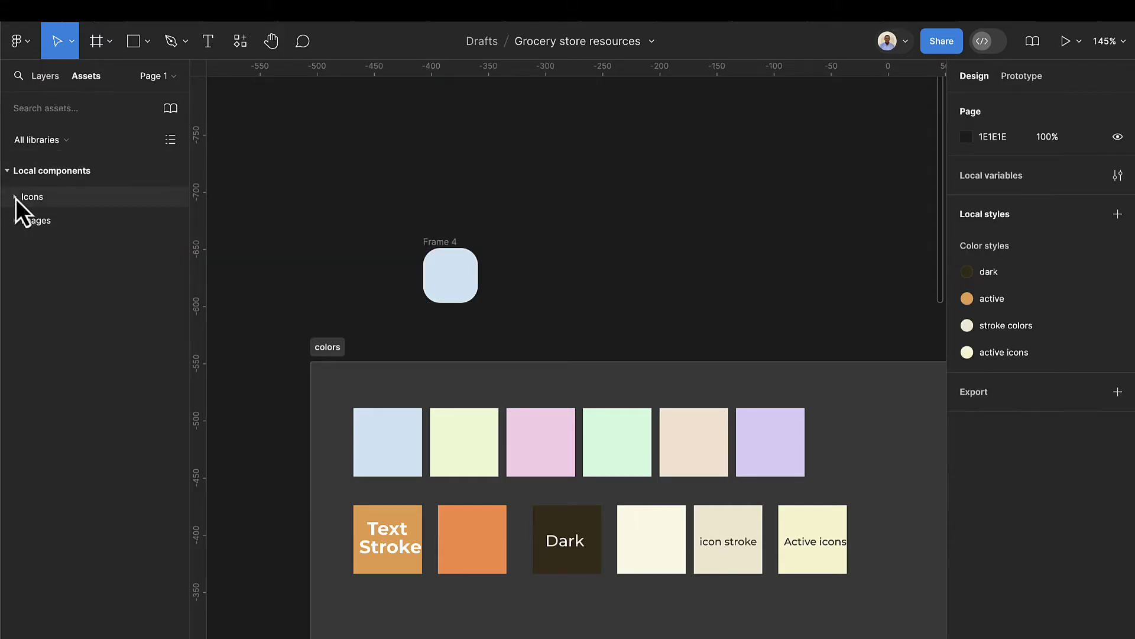
click(16, 225)
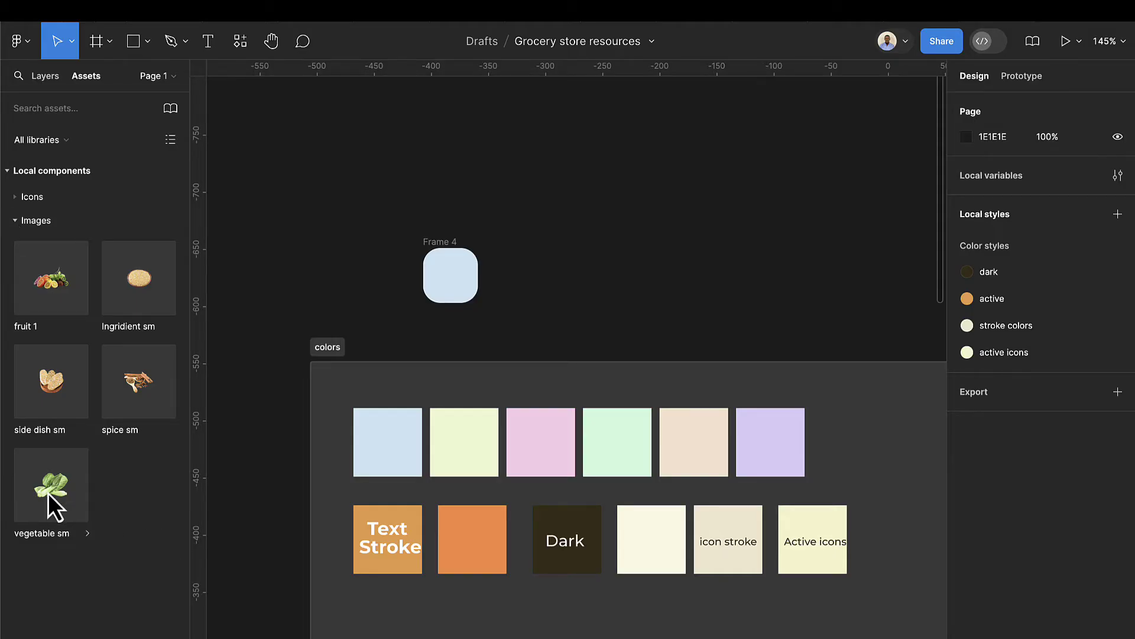
drag(49, 496, 447, 276)
scroll(453, 281, up, 5)
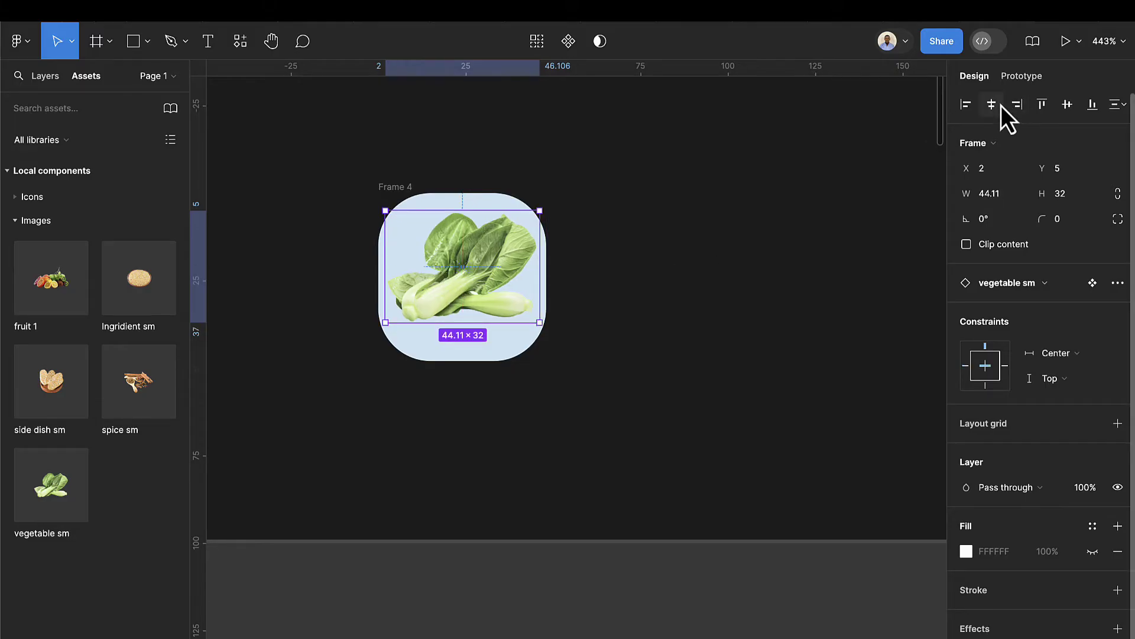
click(1067, 105)
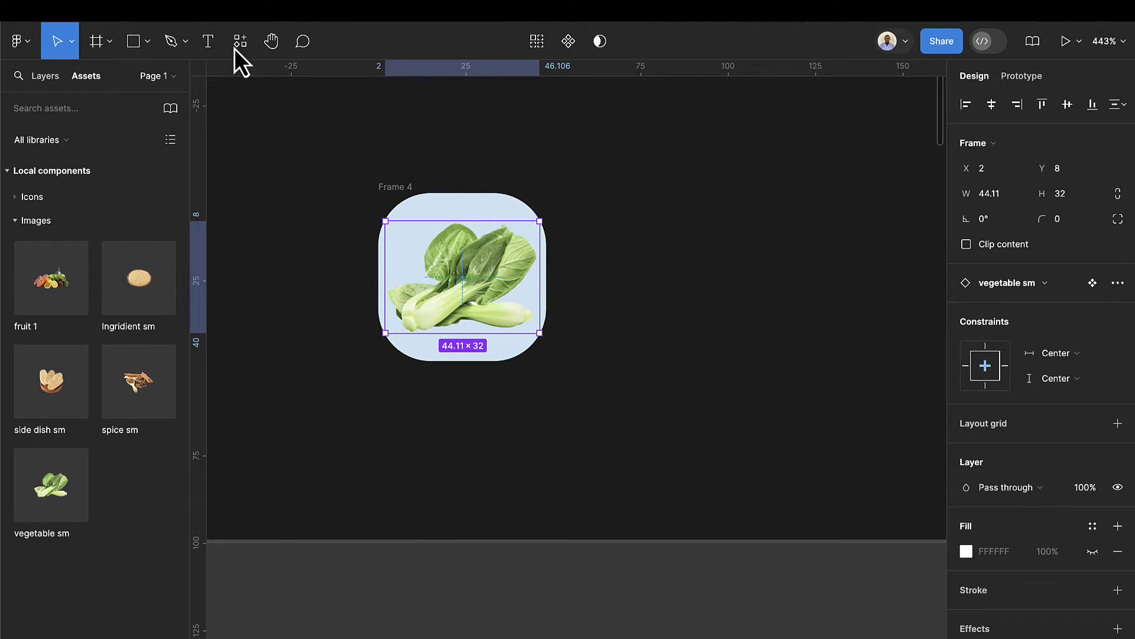
Add the text label "Vegetable" just below the light blue frame
click(204, 43)
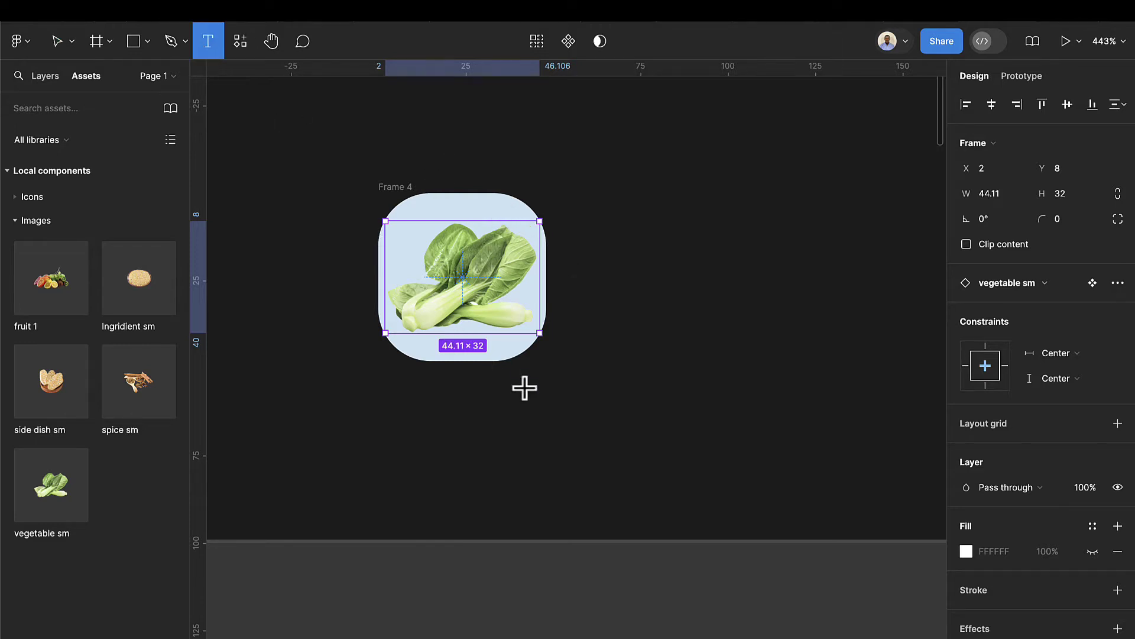
click(421, 390)
text(Vege)
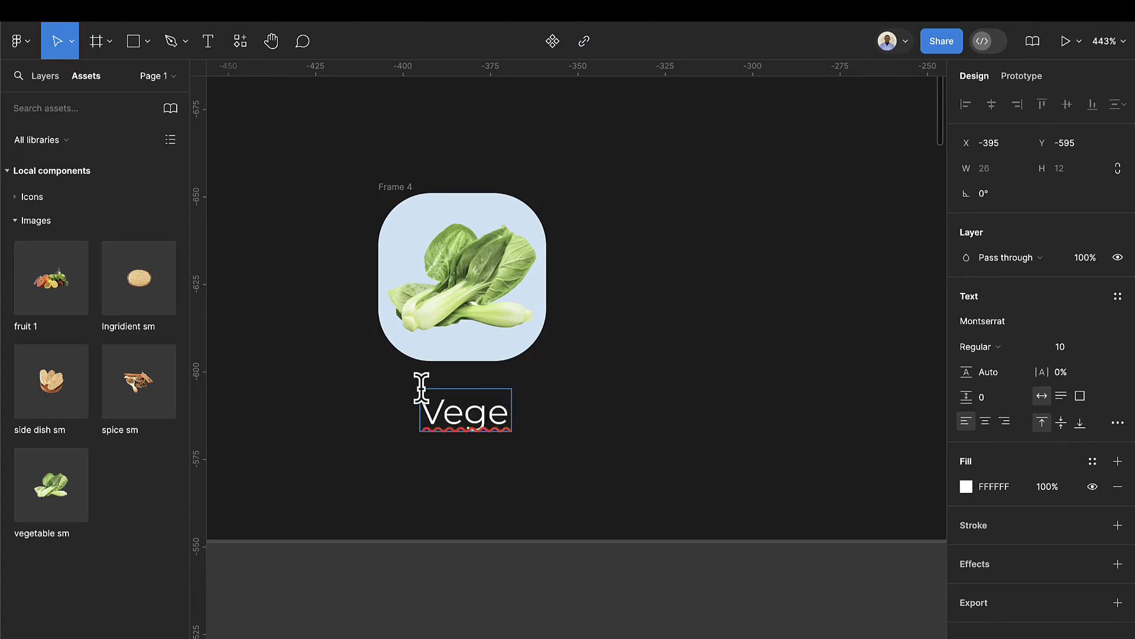
text(table)
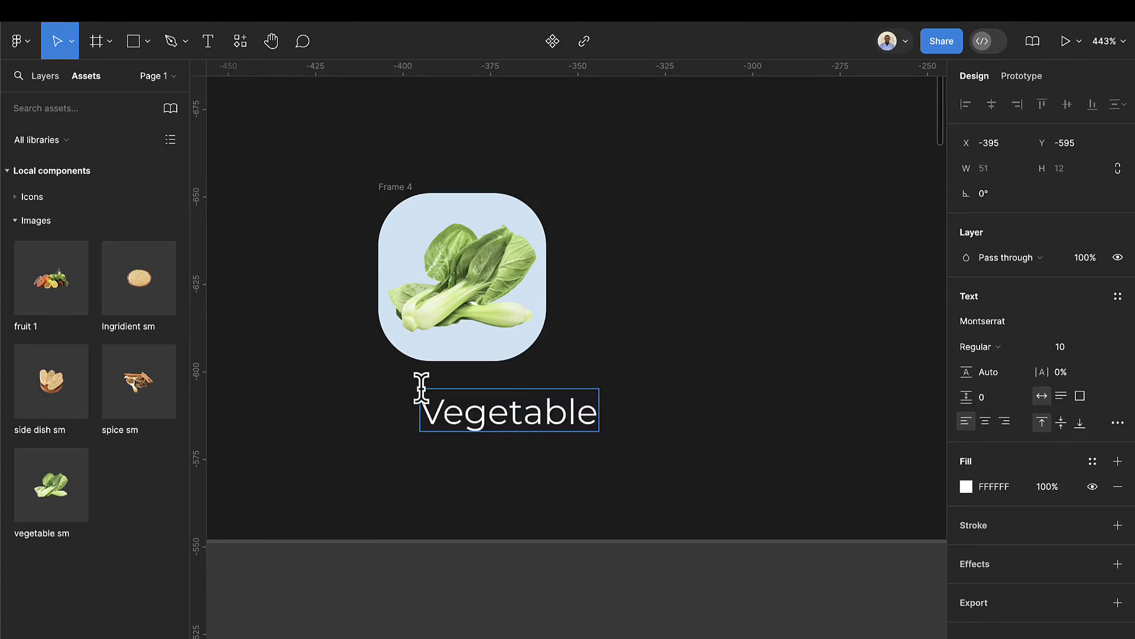
Correct the label to "Vegetables", set its font size to 8 and move it beneath the light blue frame at X -405, Y -599
text(s)
key(Escape)
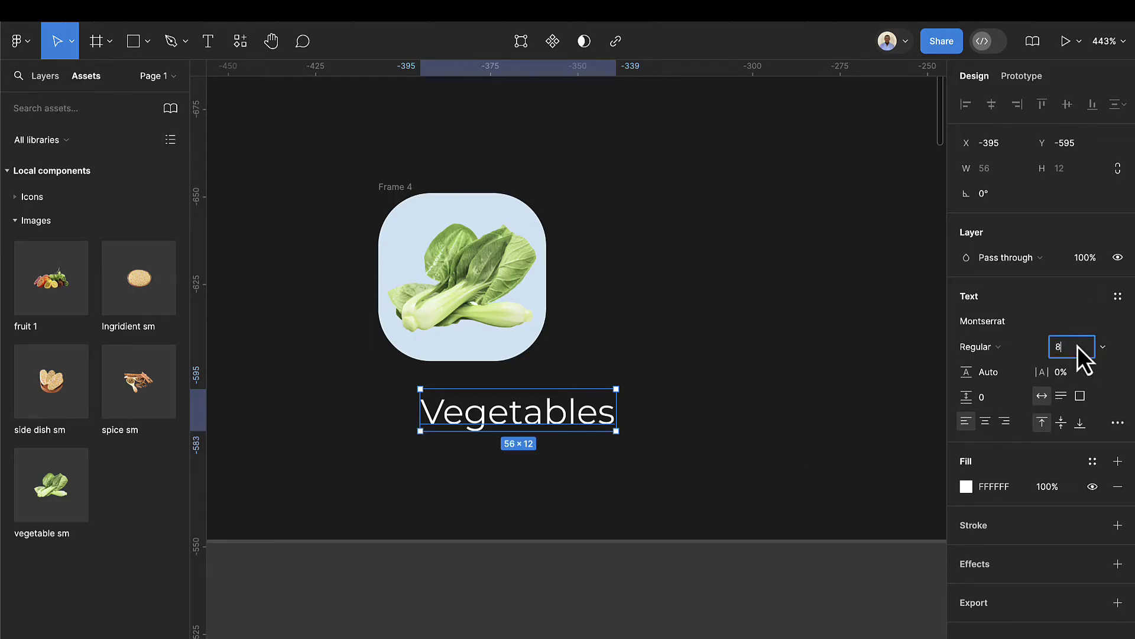
click(1077, 346)
text(8)
key(Return)
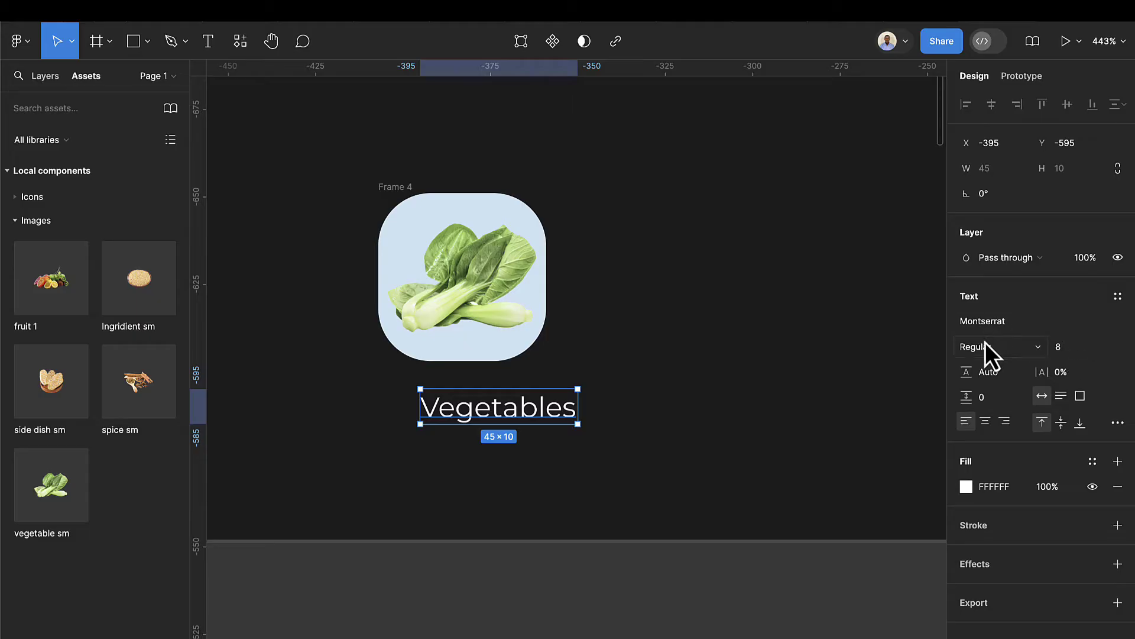
drag(471, 413, 451, 395)
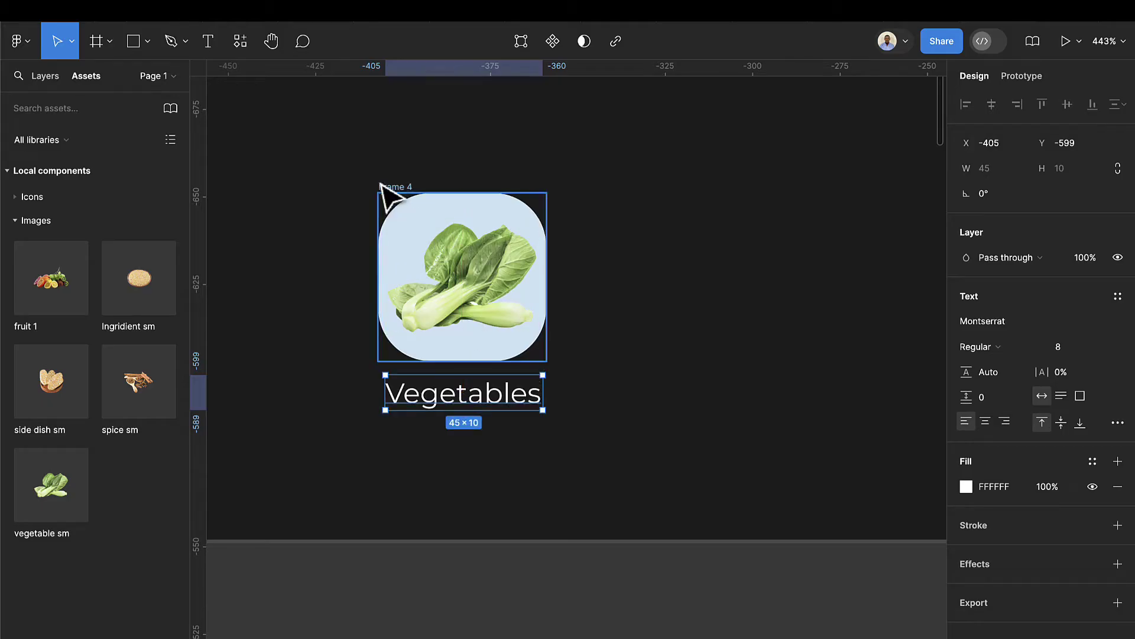
Turn the light blue frame and its label into a single vertical auto-layout component named Category
drag(373, 163, 610, 472)
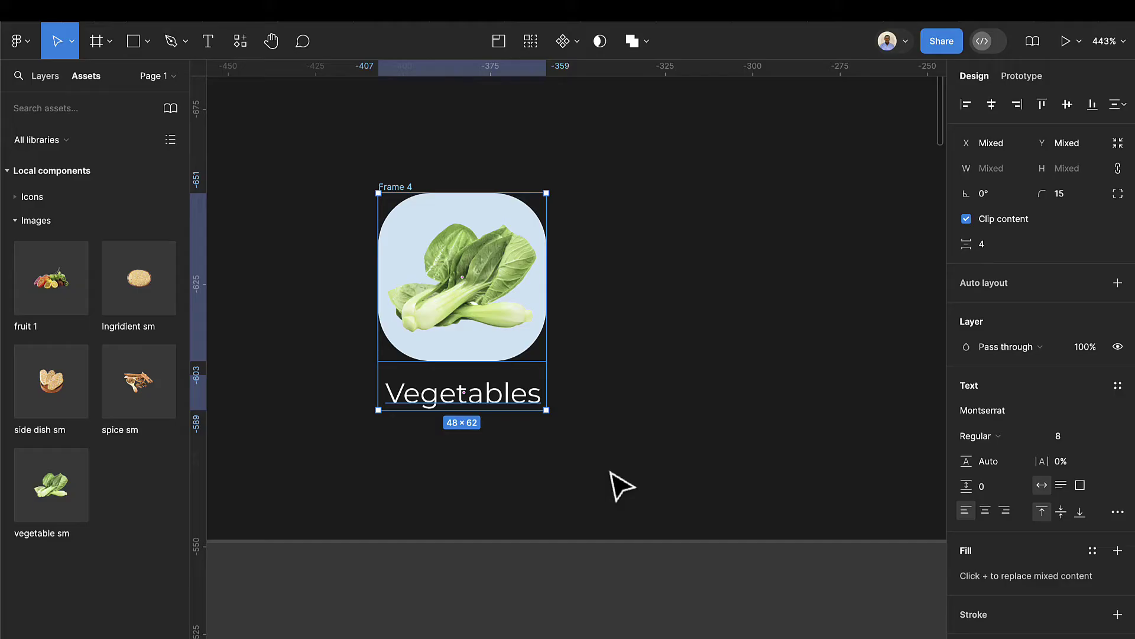
key(shift+a)
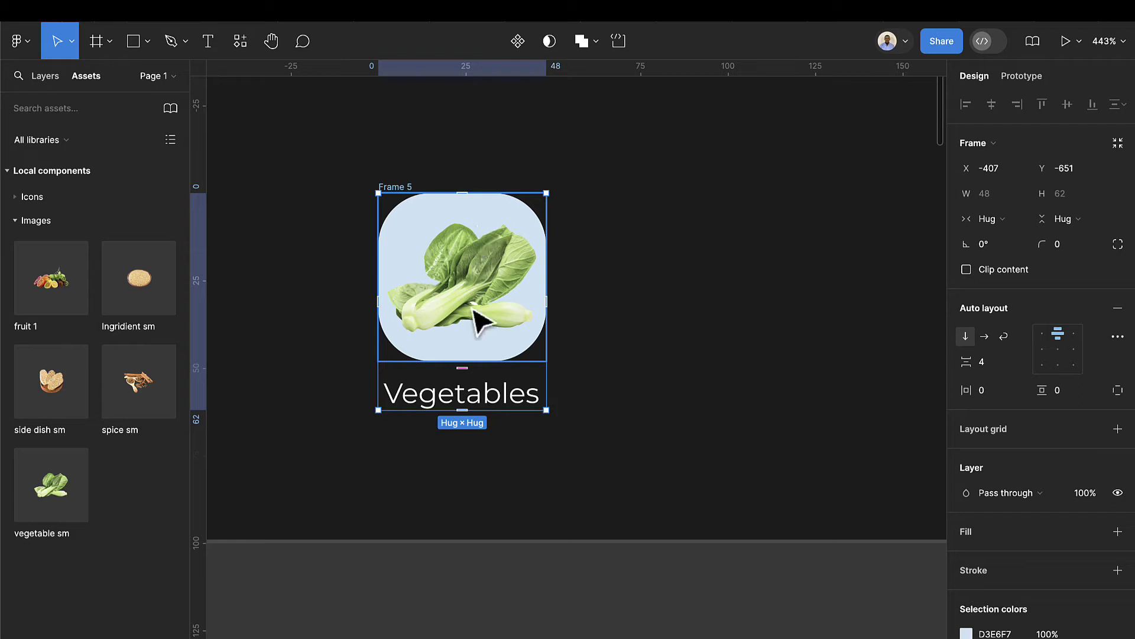
click(513, 58)
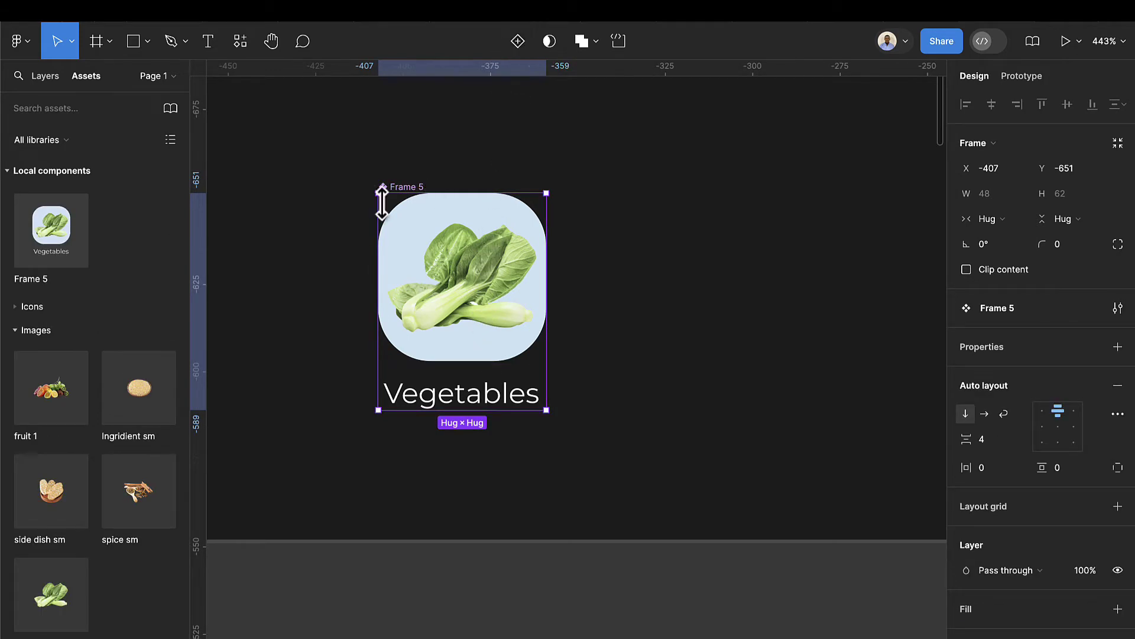
double_click(401, 186)
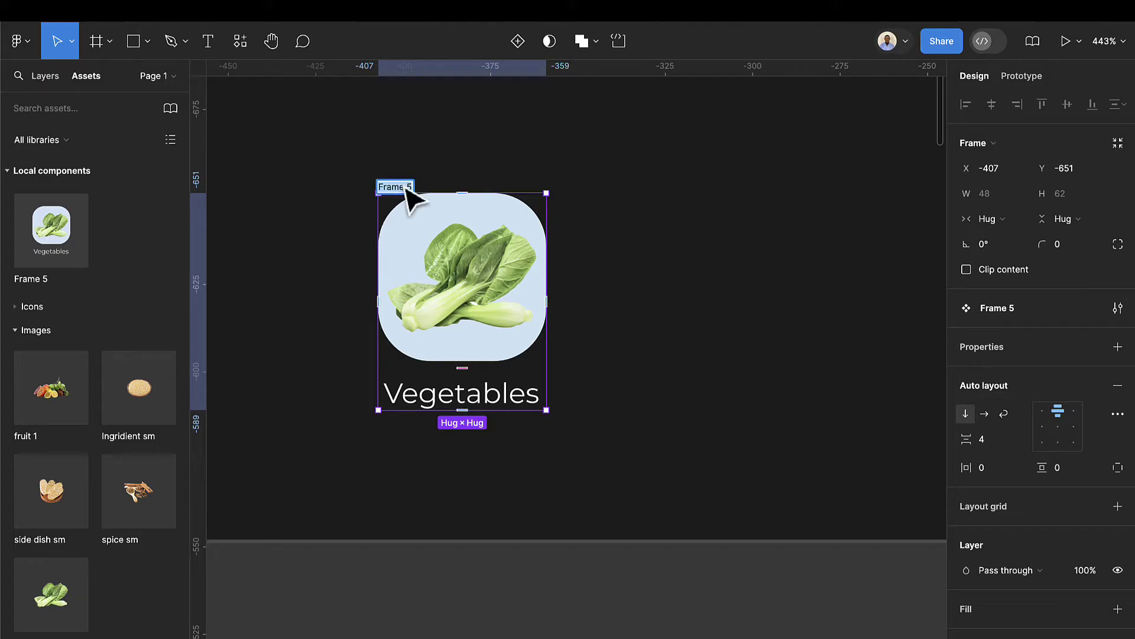
text(Category)
key(Return)
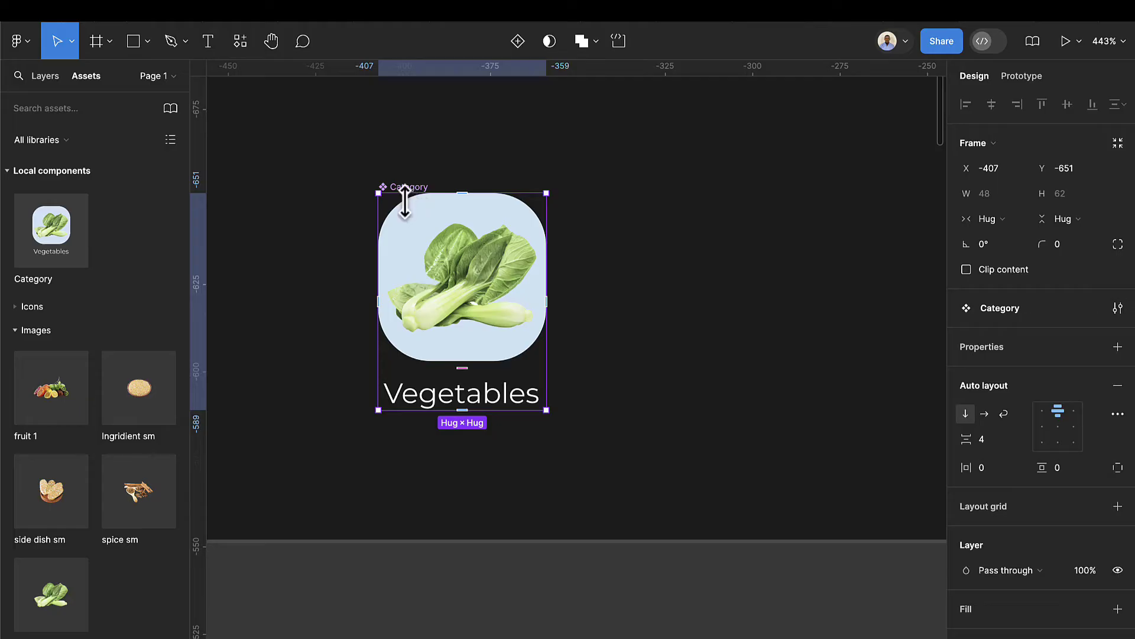
Create a text component property named "category name" for the Vegetables label, keeping Vegetables as its value
click(512, 397)
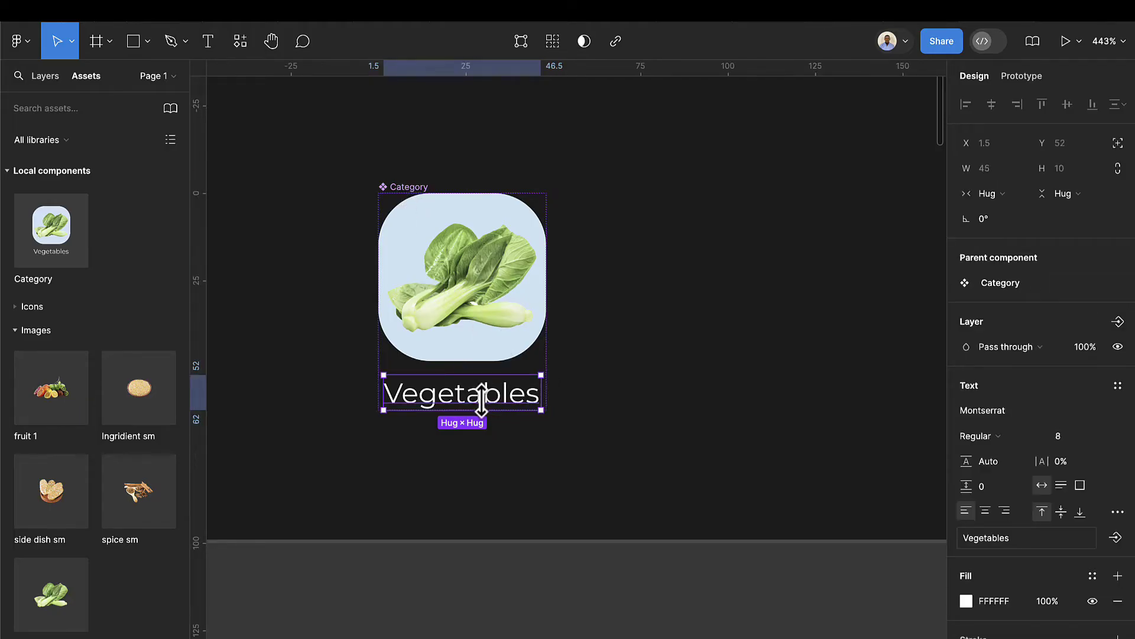
click(709, 361)
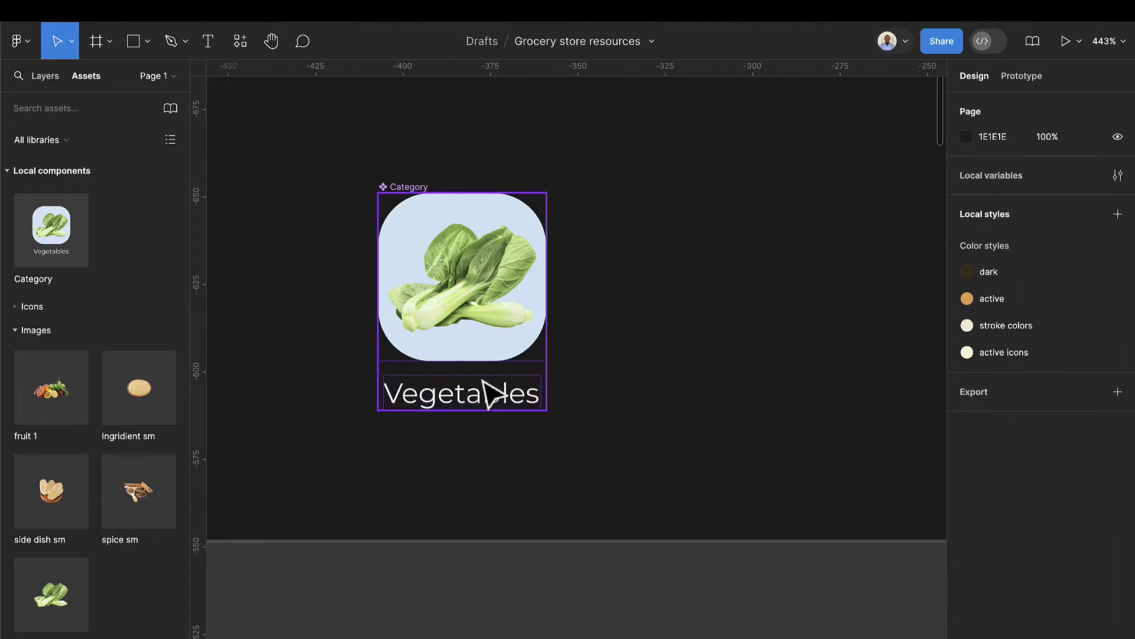
click(476, 398)
click(473, 398)
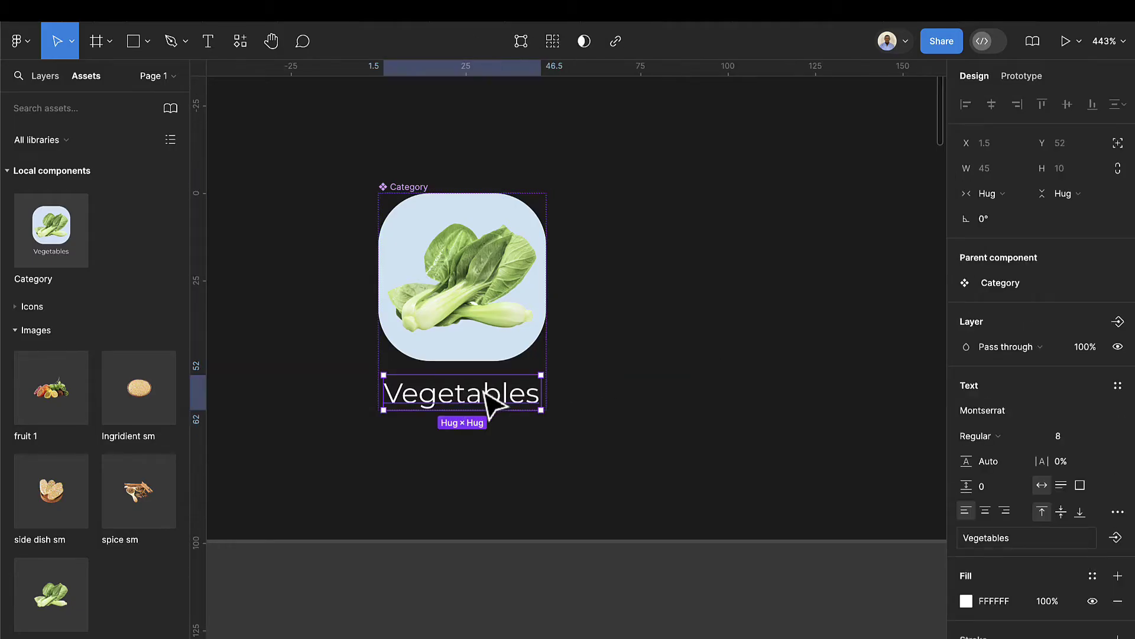
scroll(1037, 441, down, 3)
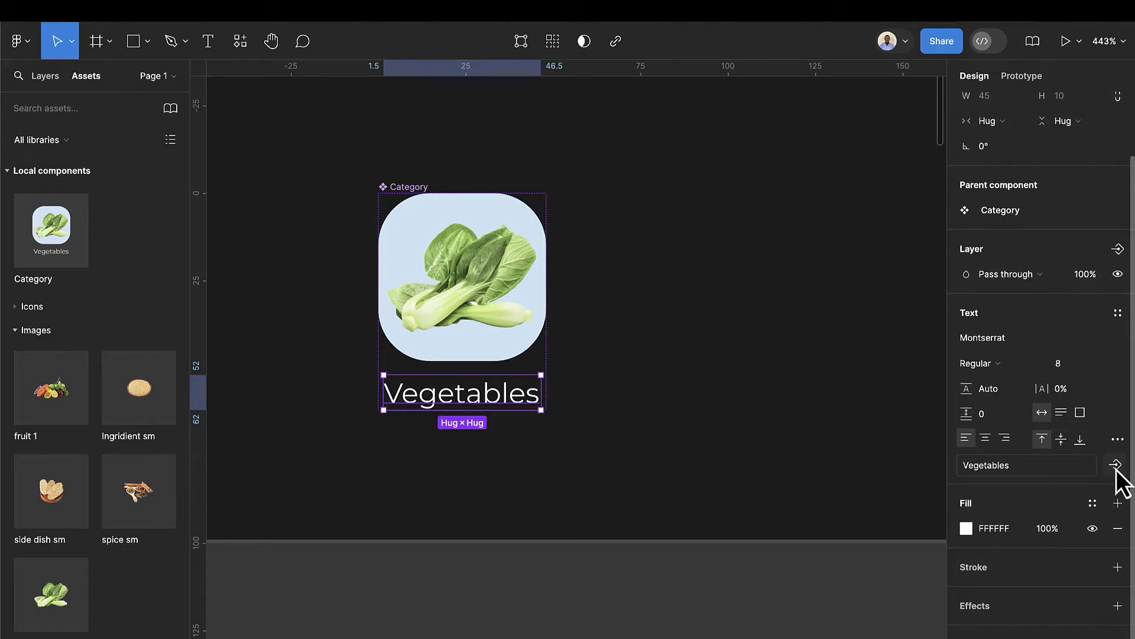
scroll(1040, 466, down, 1)
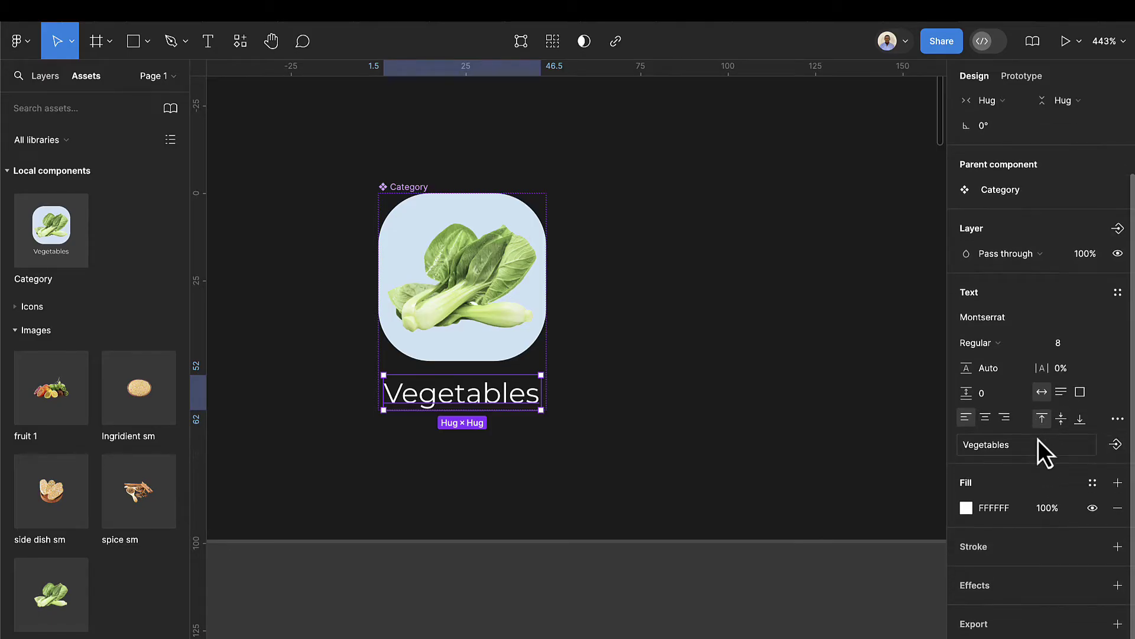
click(1116, 445)
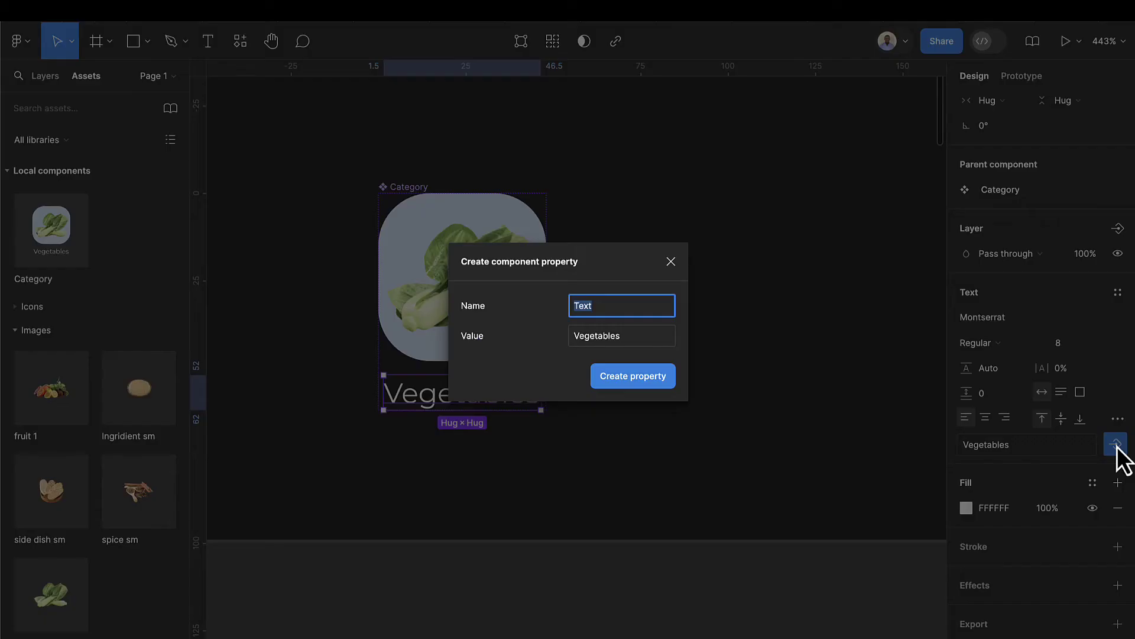
key(BackSpace)
text(category name)
key(Return)
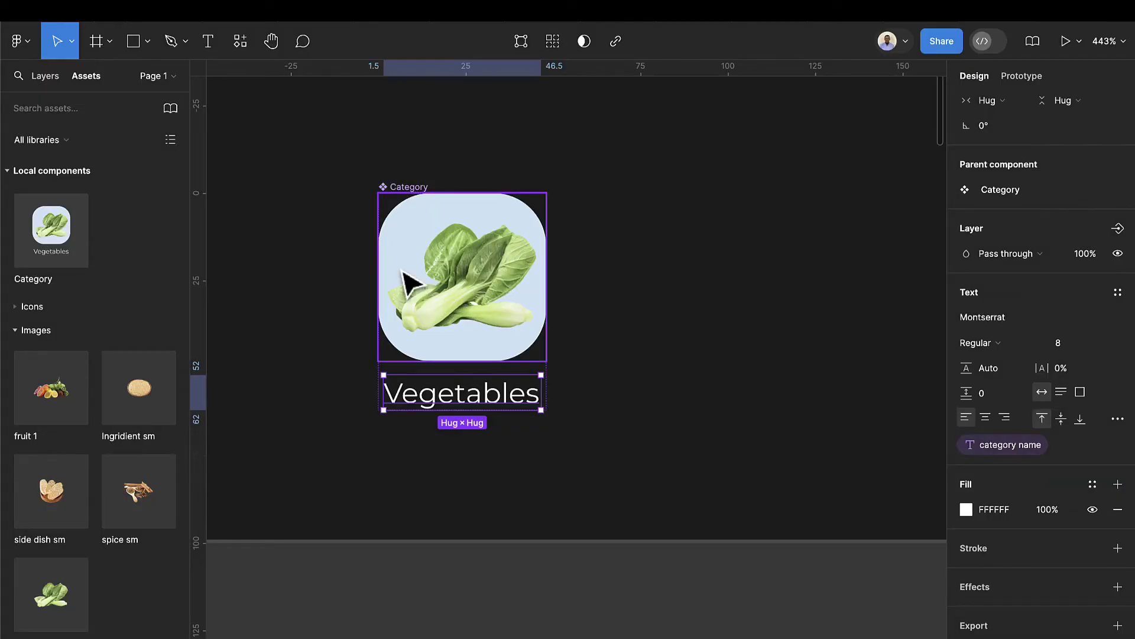
Create an instance swap property named "category image" for the vegetable picture, with vegetable sm as its value
click(478, 298)
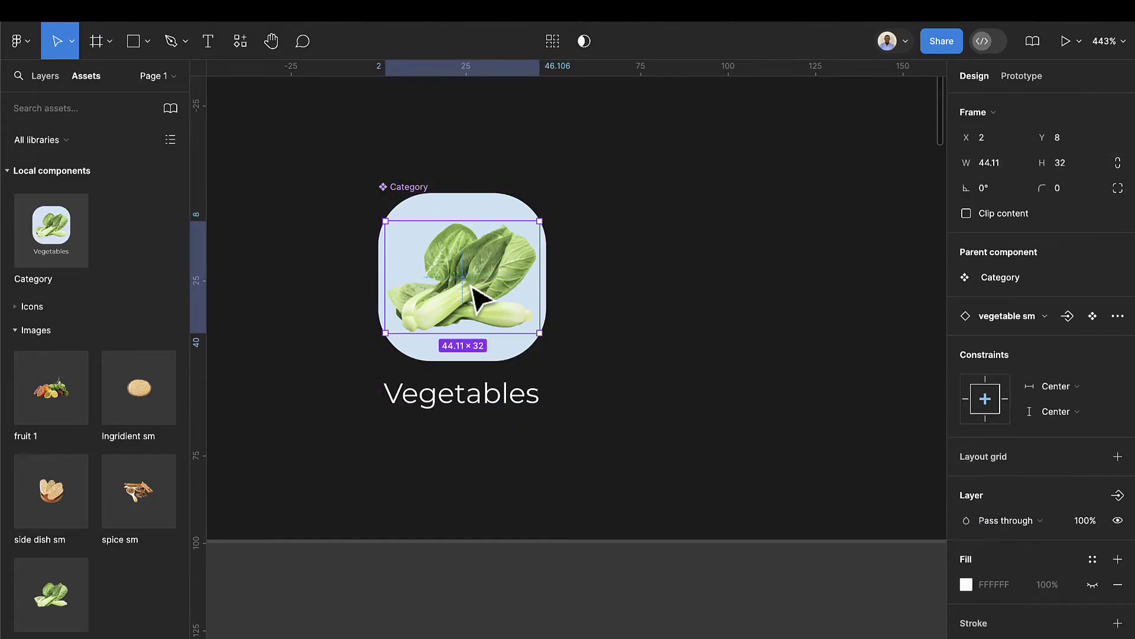
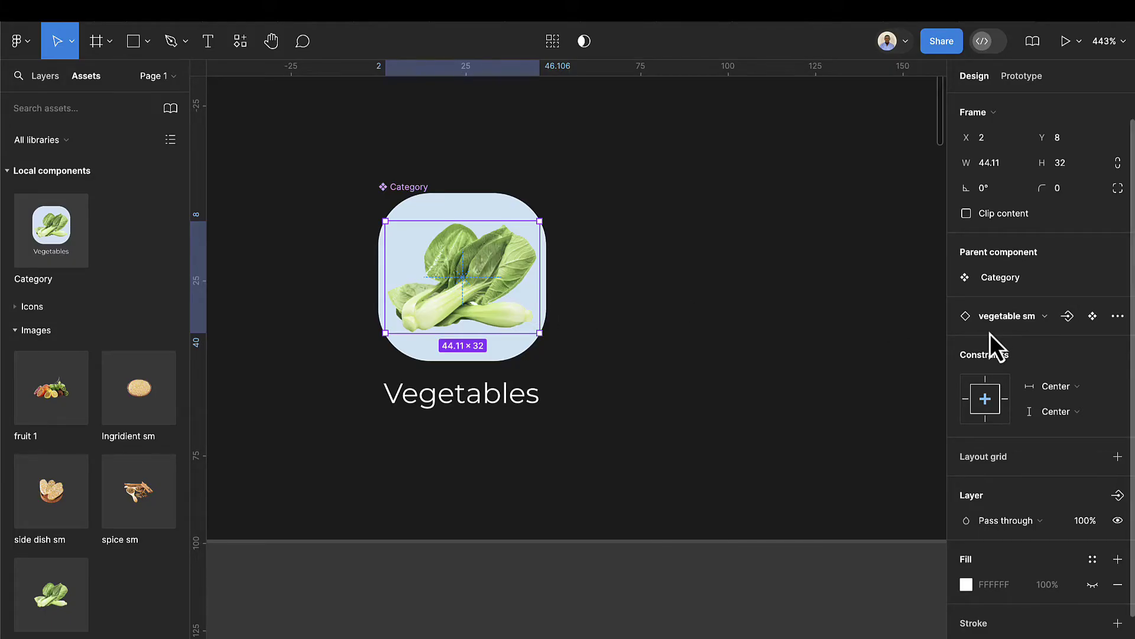
click(1065, 317)
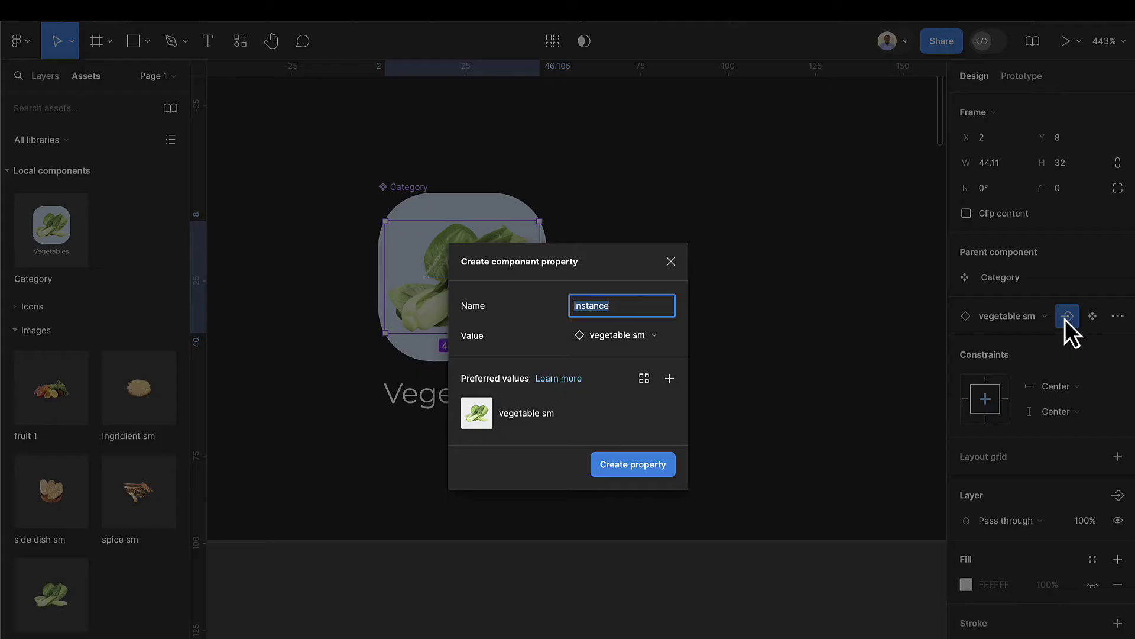
key(BackSpace)
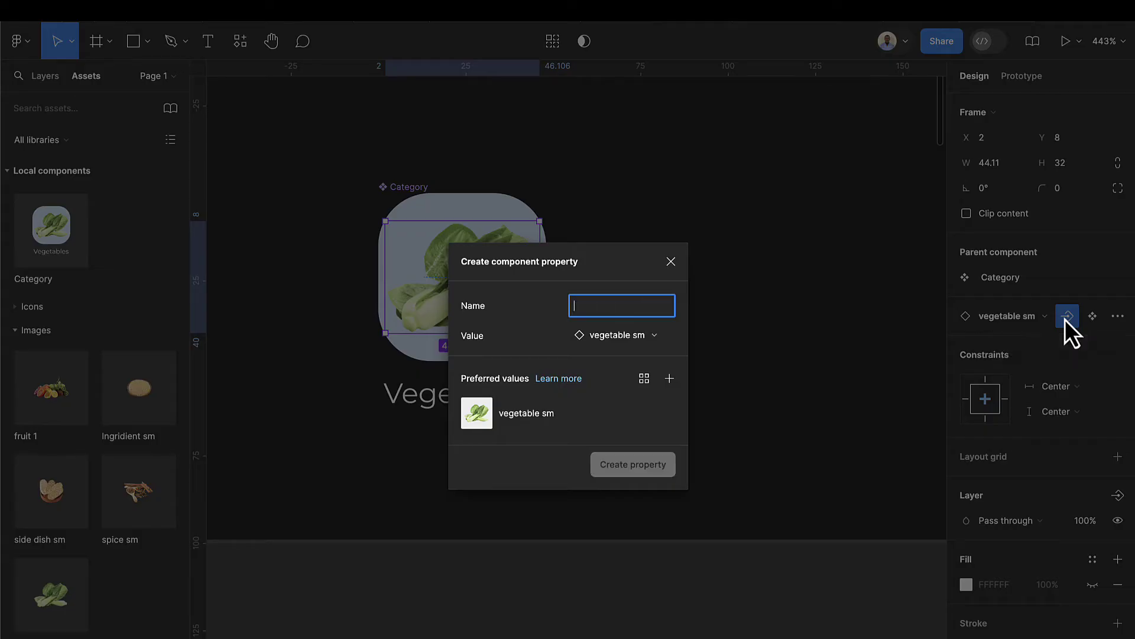
text(category image)
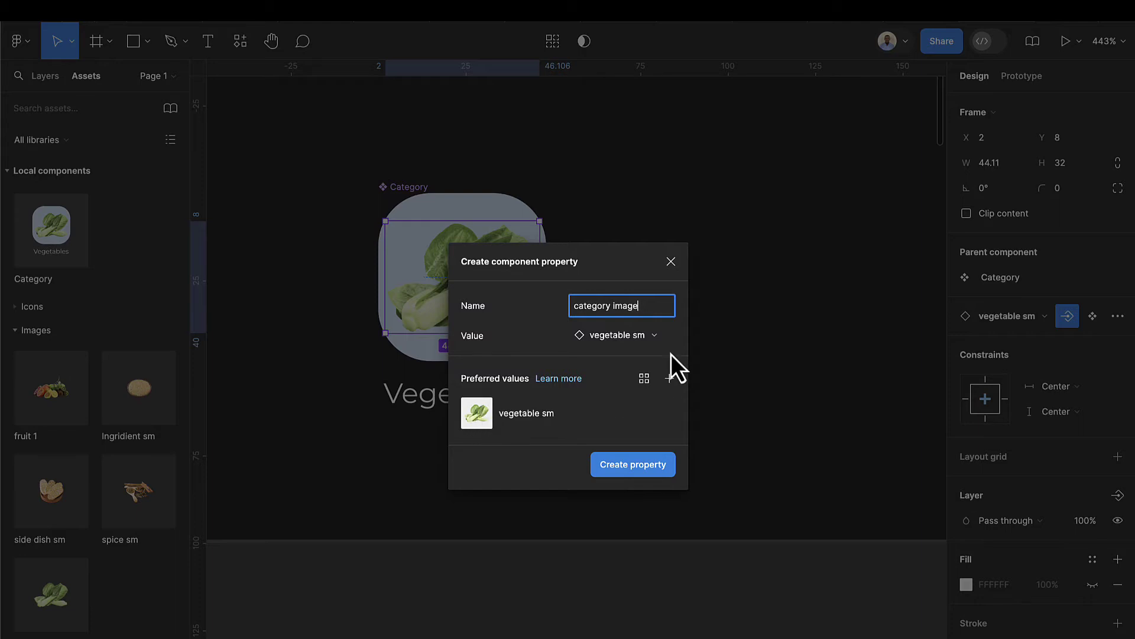
click(649, 336)
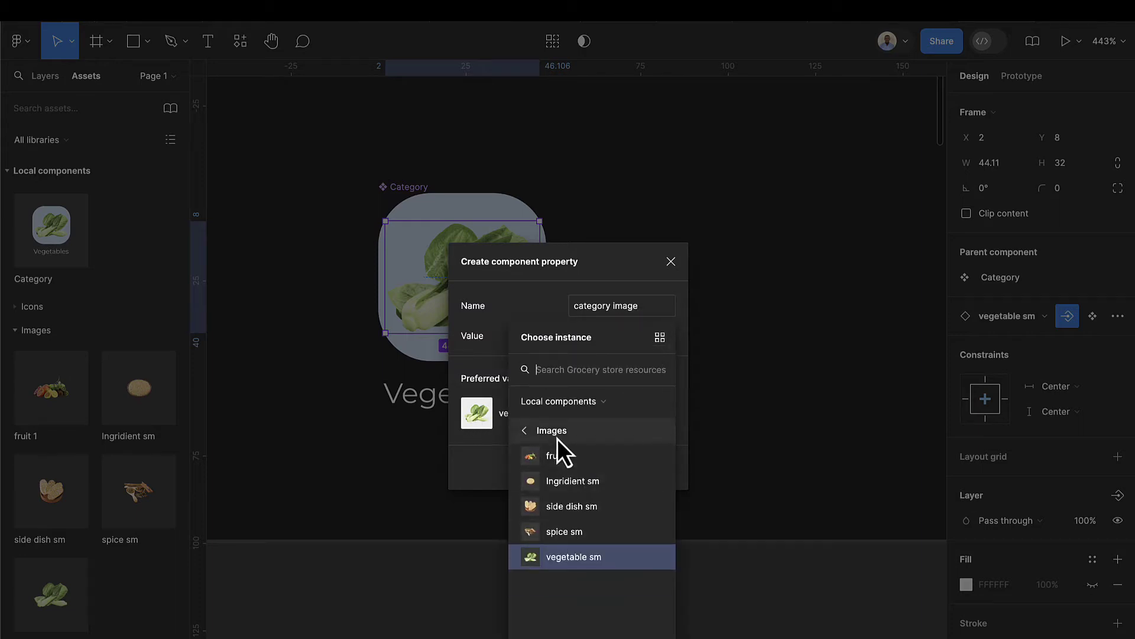
click(558, 296)
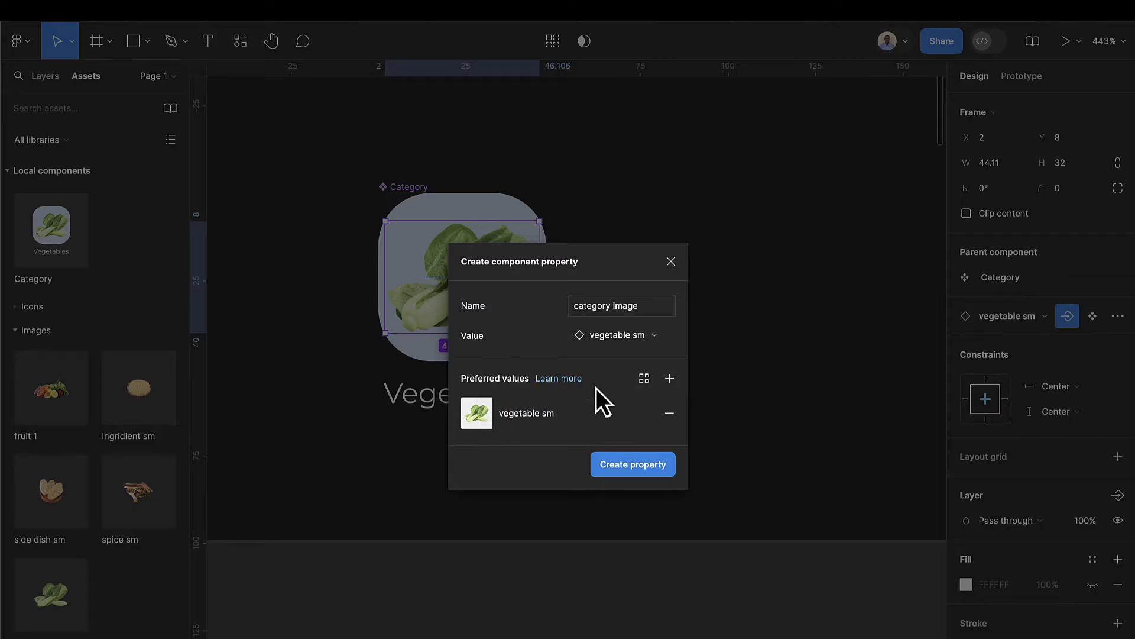
click(633, 464)
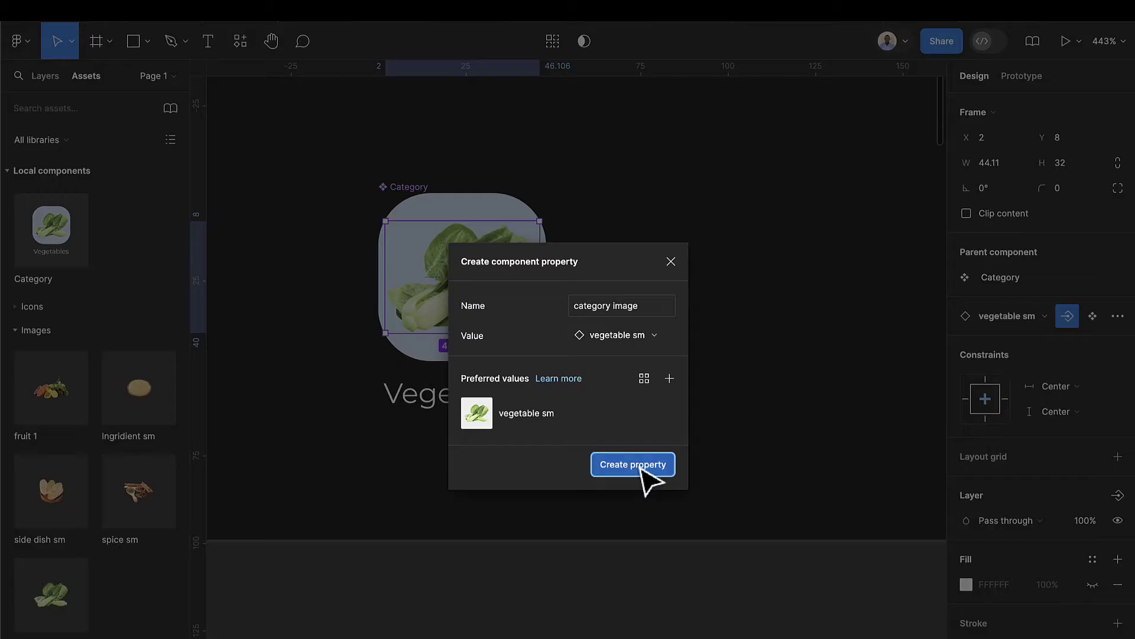
click(671, 433)
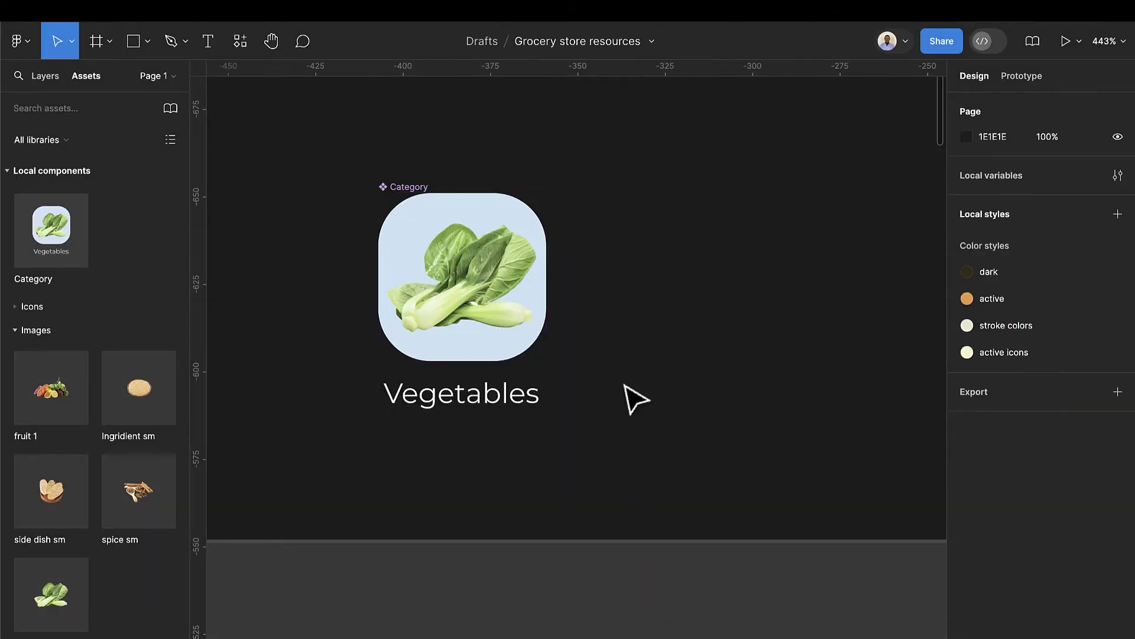
Place an instance of the Category component on the iPhone 13 mini frame below the search field, at X 24, Y 195
scroll(633, 398, down, 10)
scroll(735, 489, right, 4)
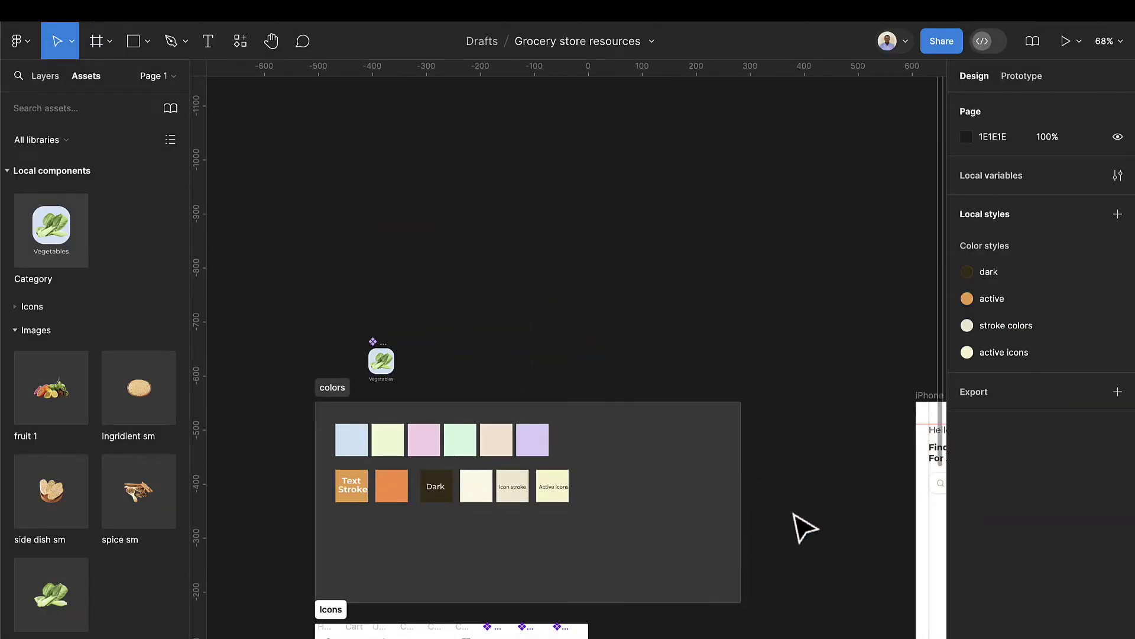
scroll(806, 527, right, 5)
scroll(806, 527, down, 3)
scroll(680, 366, up, 1)
scroll(671, 355, up, 3)
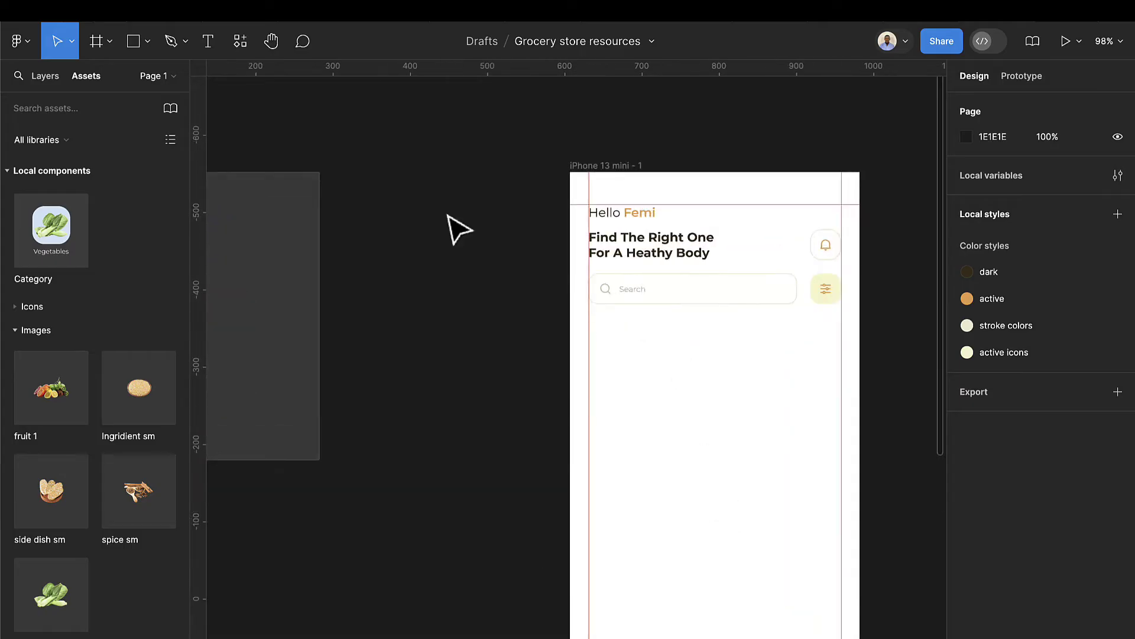
drag(37, 225, 603, 335)
Apply the dark color style to the label text in the main Category component above the colors frame
scroll(637, 358, up, 5)
scroll(603, 336, down, 9)
scroll(520, 295, left, 5)
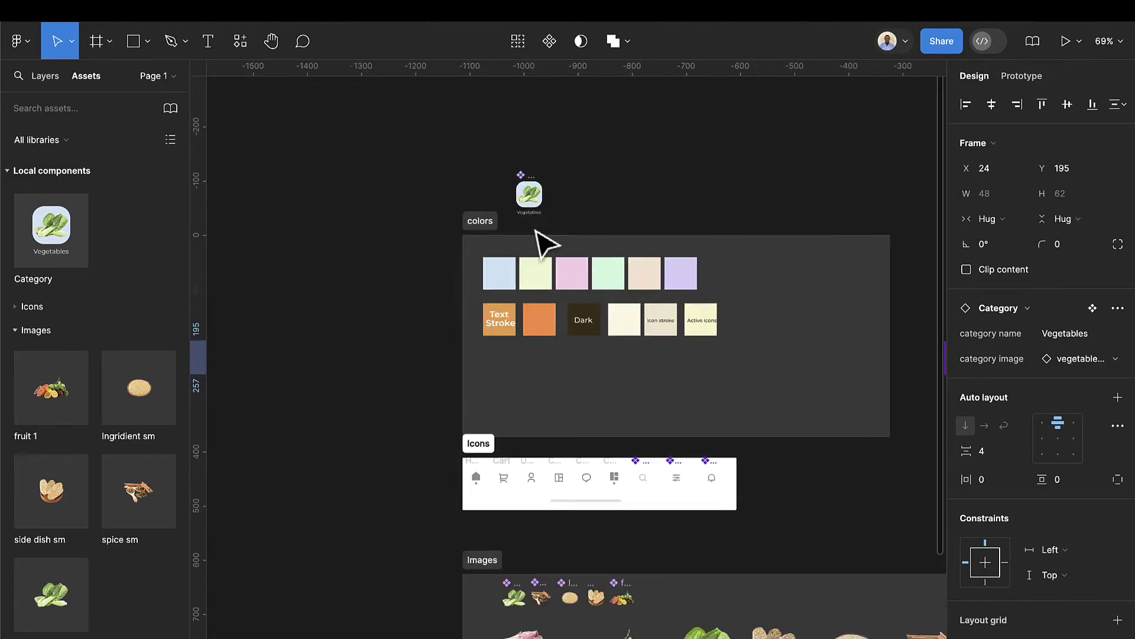
scroll(535, 234, up, 6)
click(532, 207)
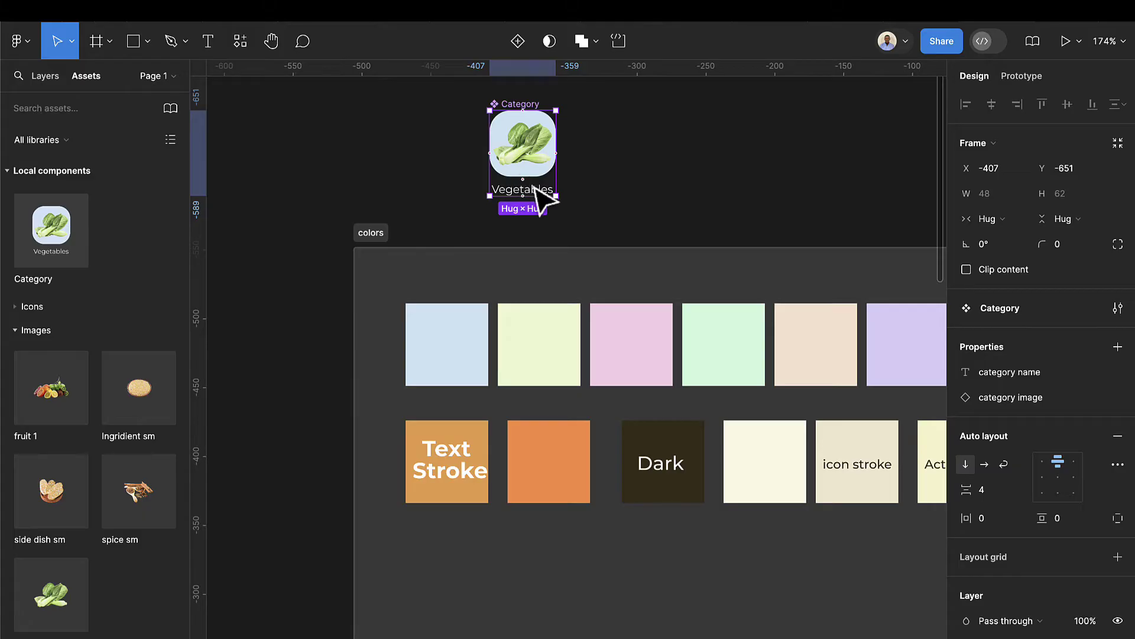
click(539, 190)
scroll(1024, 404, down, 1)
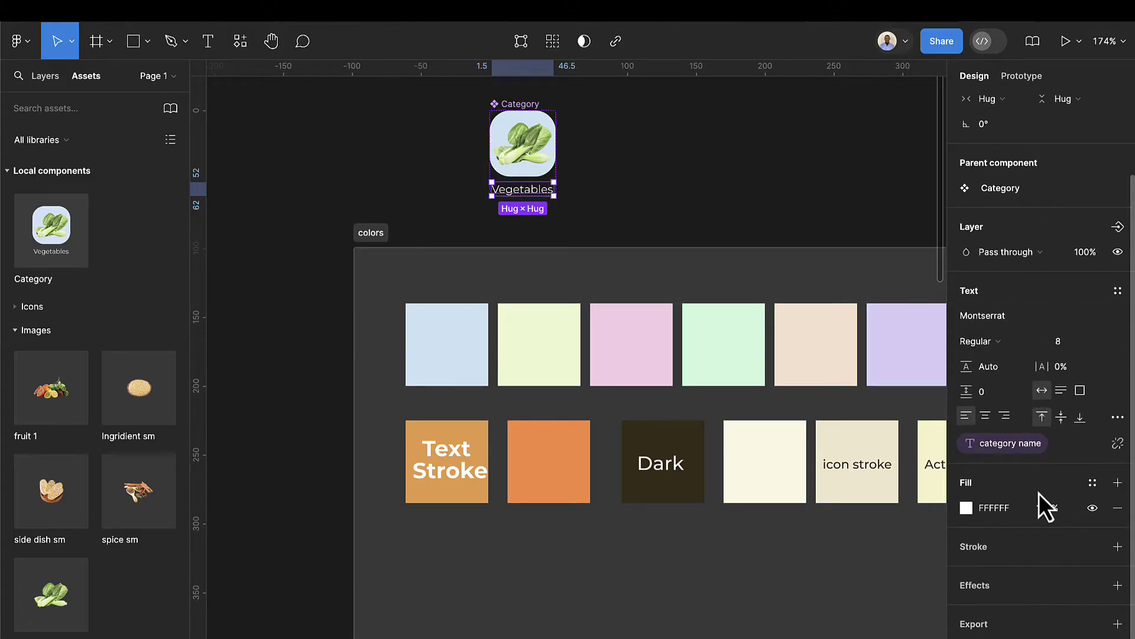
click(1092, 484)
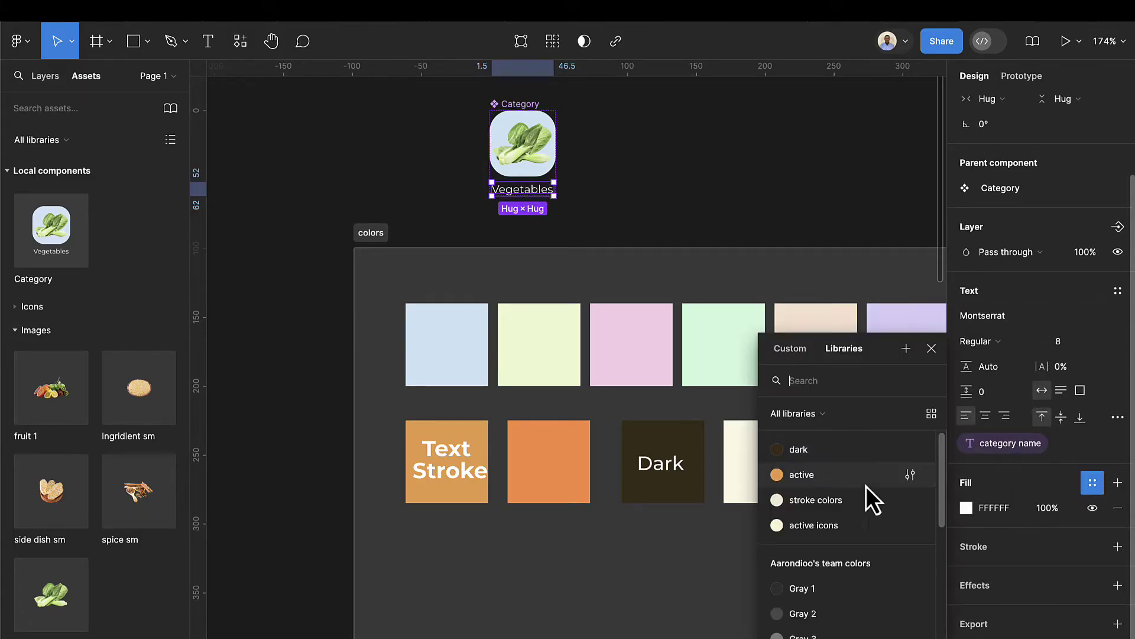
click(807, 461)
click(727, 213)
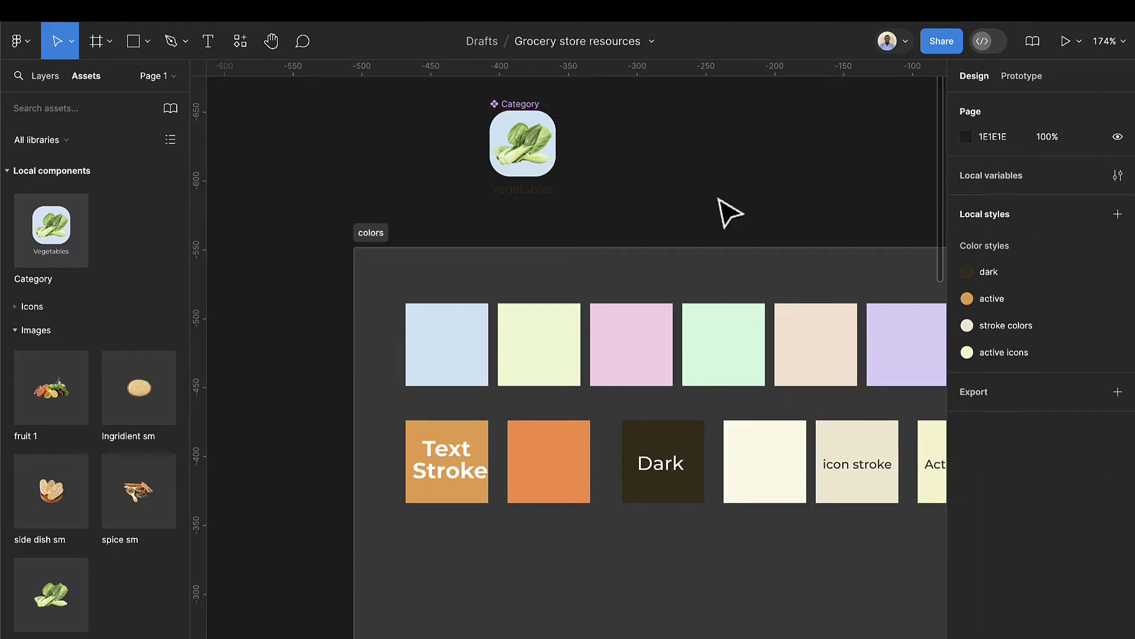
Move the Category instance on the phone frame down to Y 203 and duplicate it beside the original at X 88
scroll(728, 214, right, 6)
scroll(727, 215, down, 10)
scroll(743, 274, up, 3)
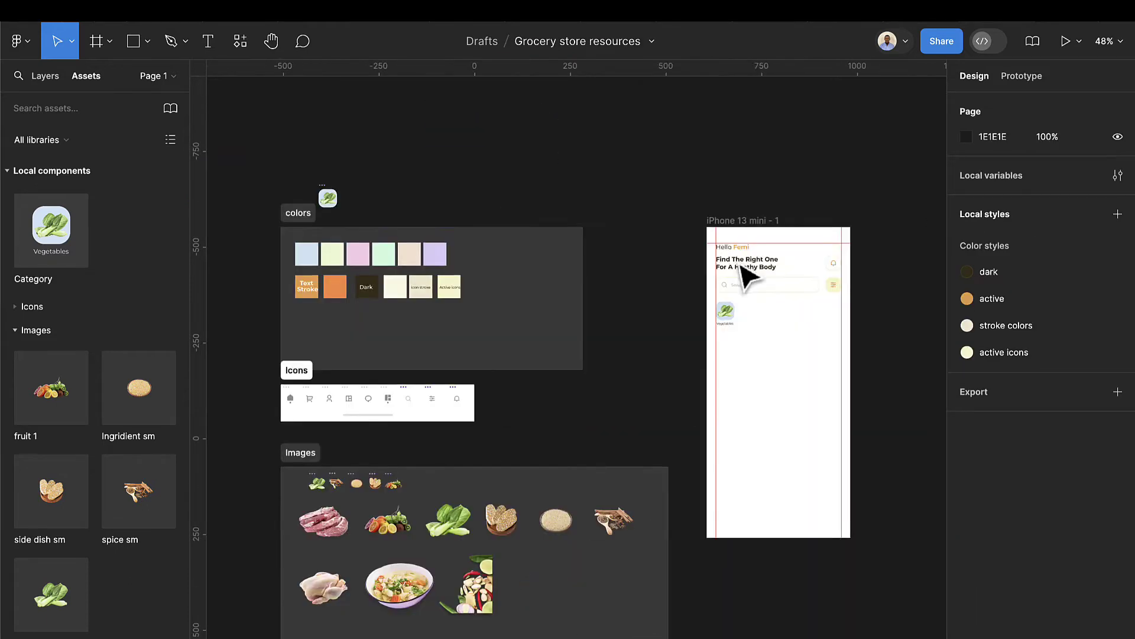
scroll(618, 325, up, 10)
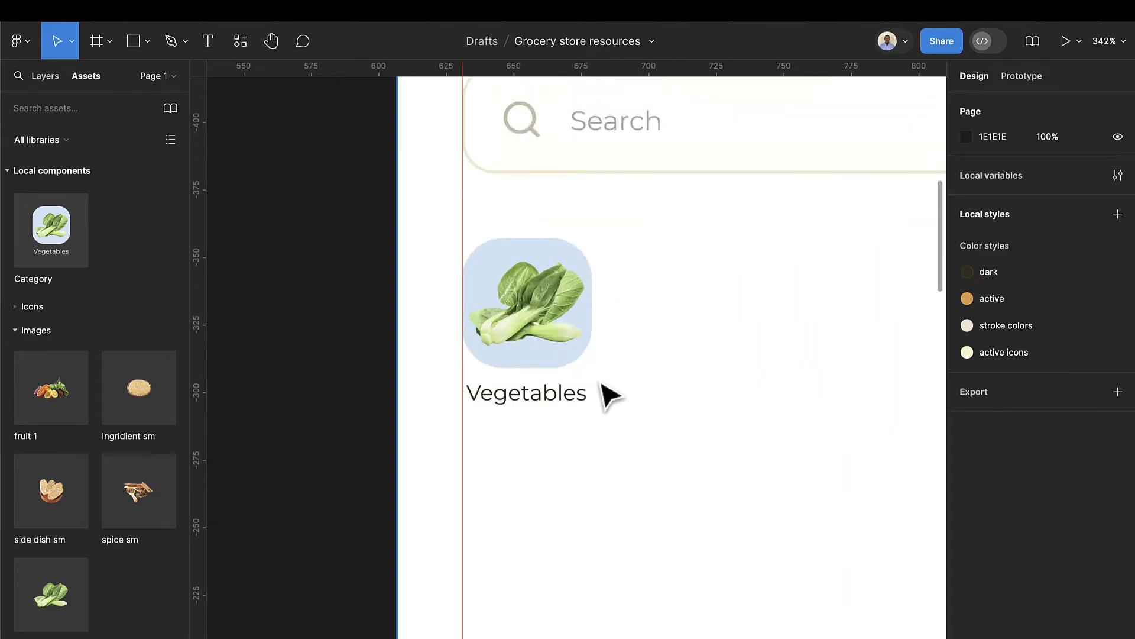
mouse_move(536, 321)
mouse_down()
mouse_move(541, 342)
mouse_move(534, 331)
mouse_up()
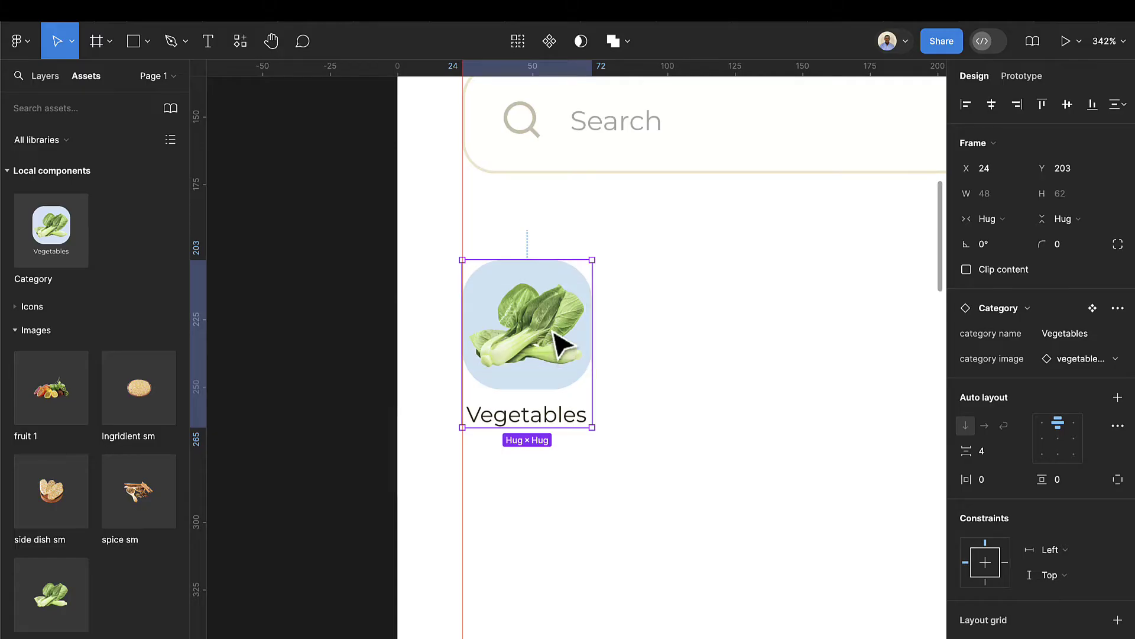
drag(562, 343, 711, 334)
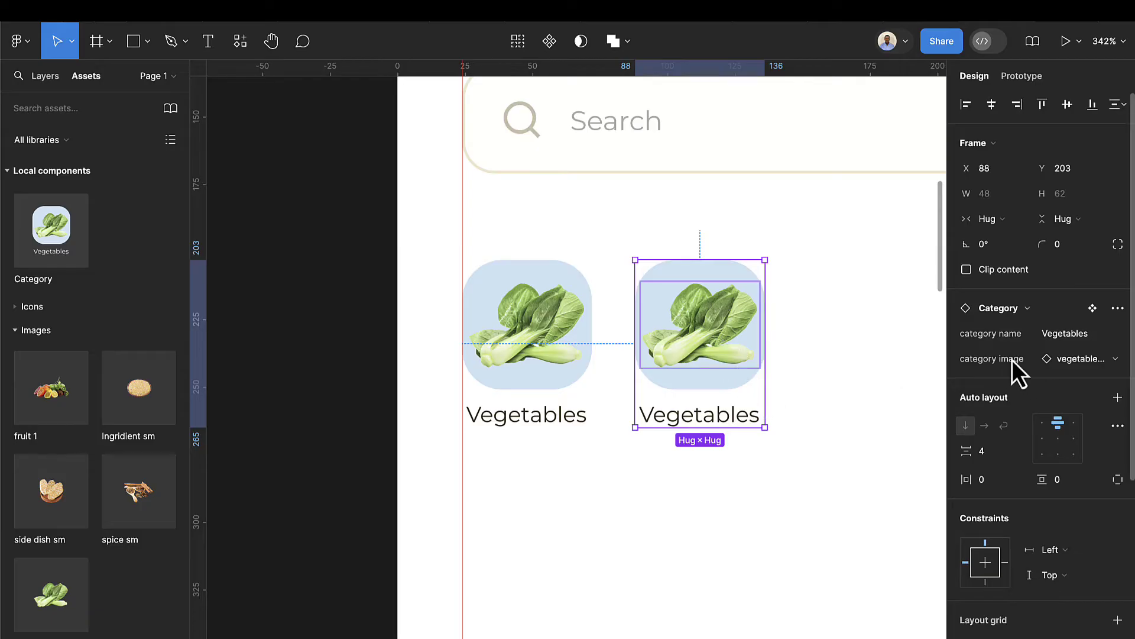
Set the second Category tile's name to Fruits and swap its category image to fruit 1
click(1070, 334)
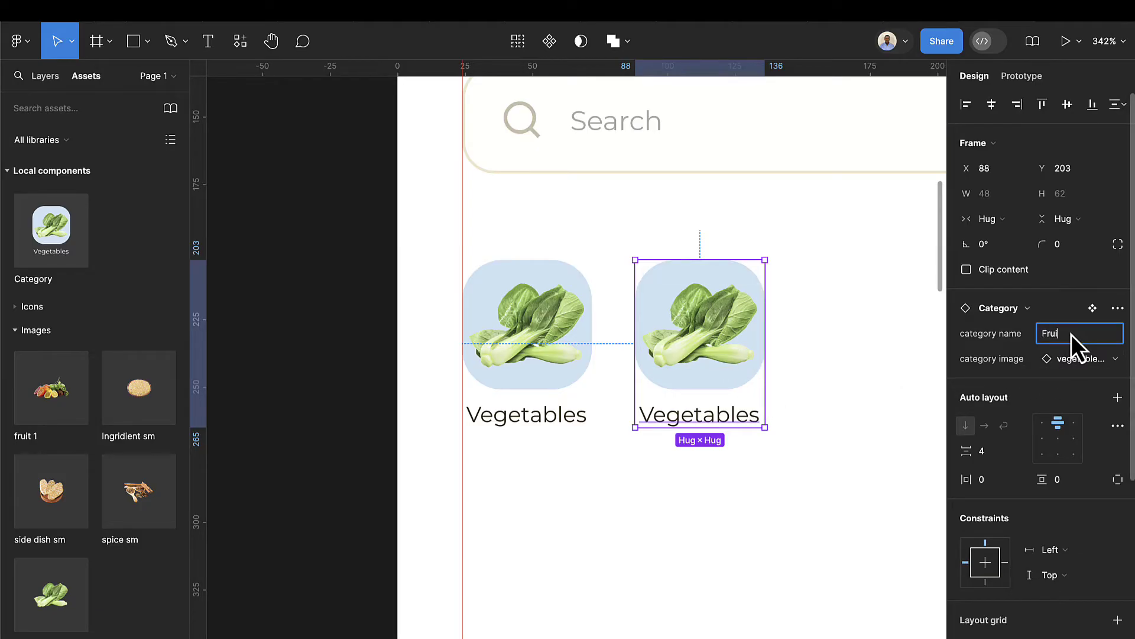
text(Fruits)
key(Return)
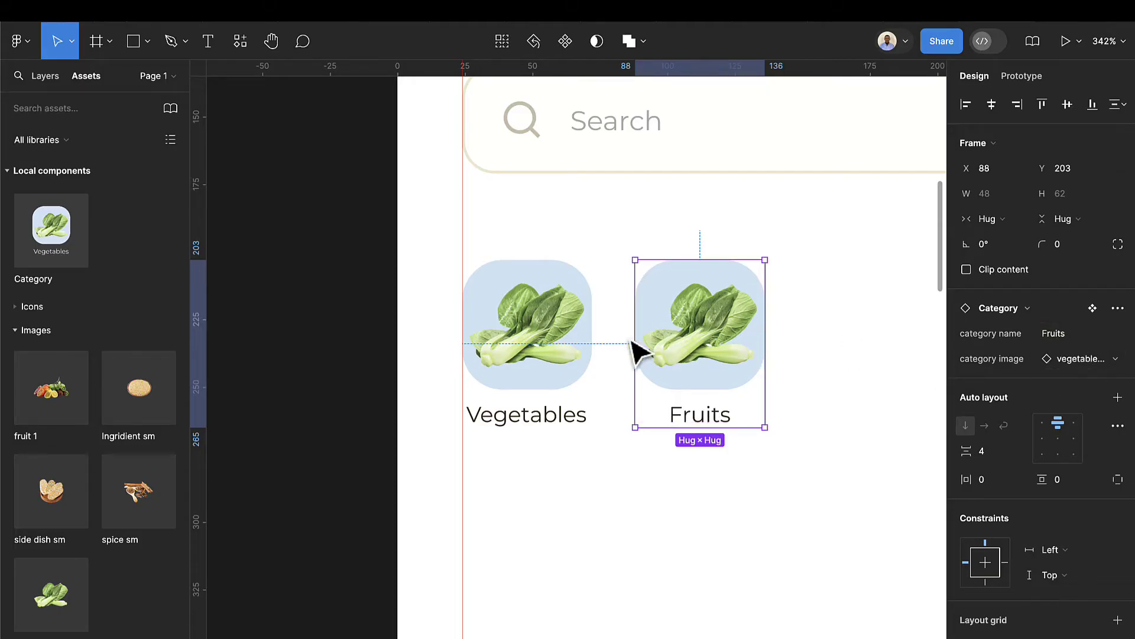
click(1091, 357)
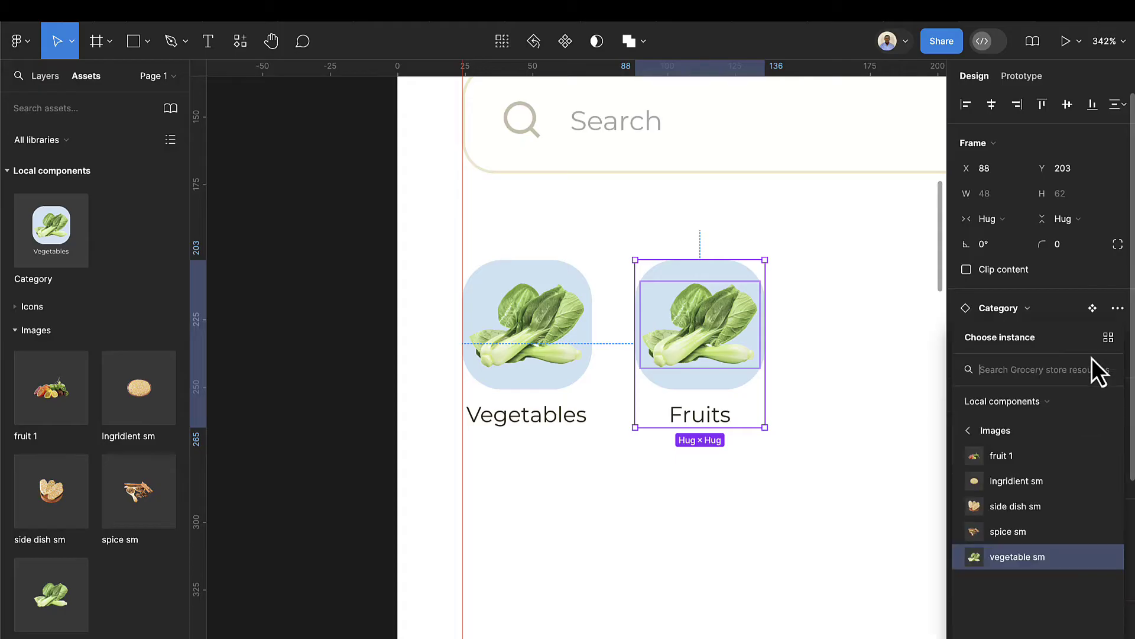
click(1014, 456)
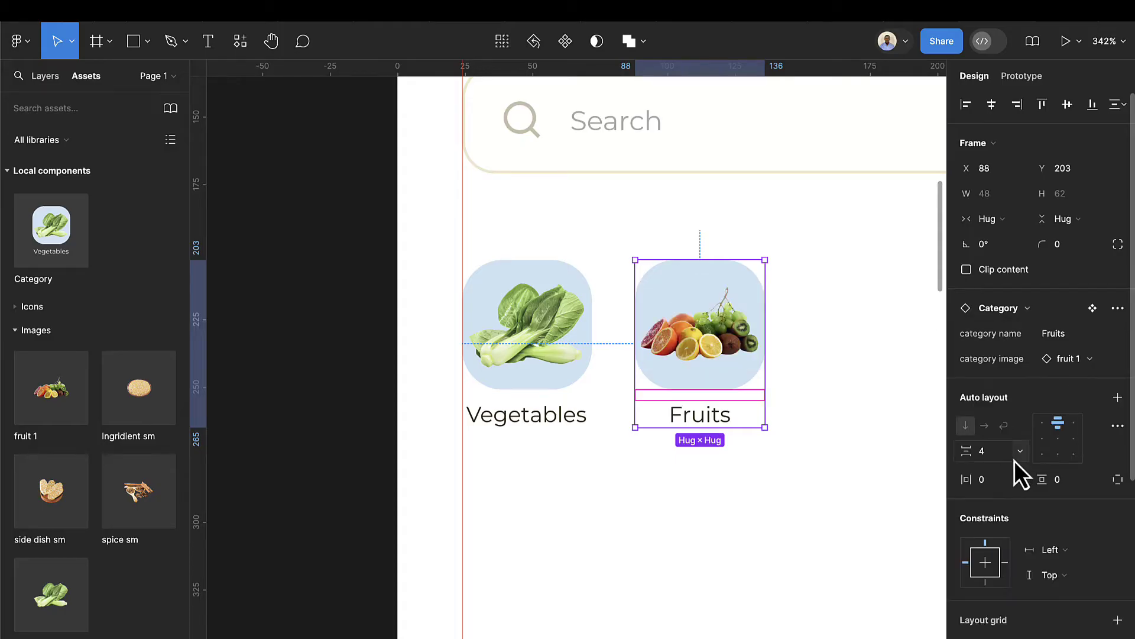
click(846, 409)
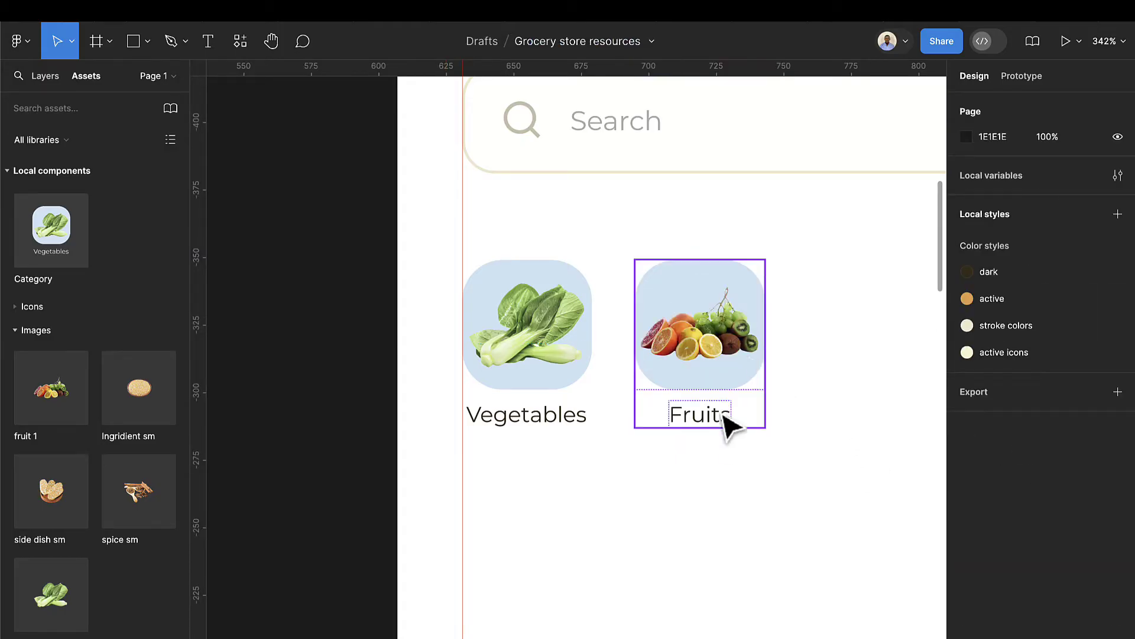
Move the main Category component to X -421, Y -732 above the colors frame and add a variant named cat 2
scroll(746, 463, down, 5)
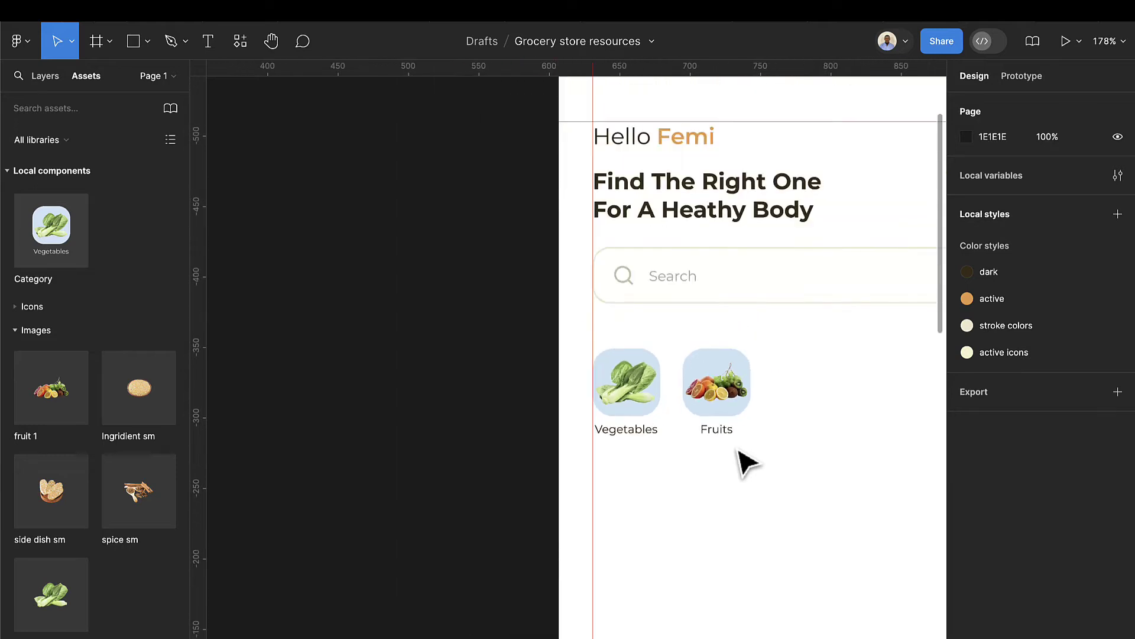
click(728, 382)
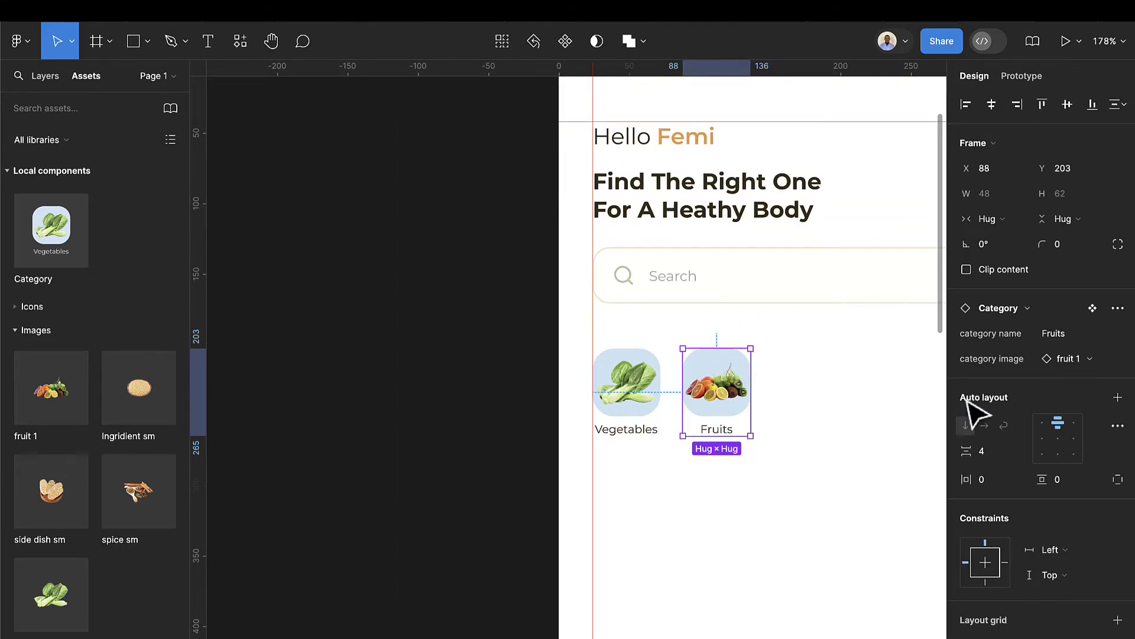
scroll(733, 438, down, 10)
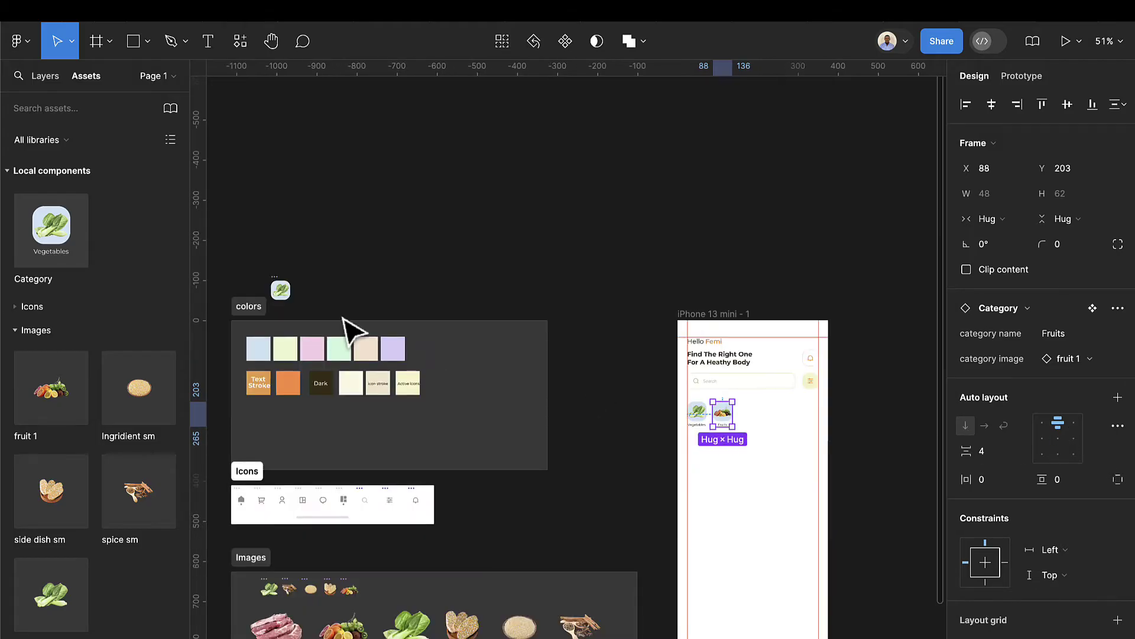
scroll(355, 326, left, 4)
click(405, 287)
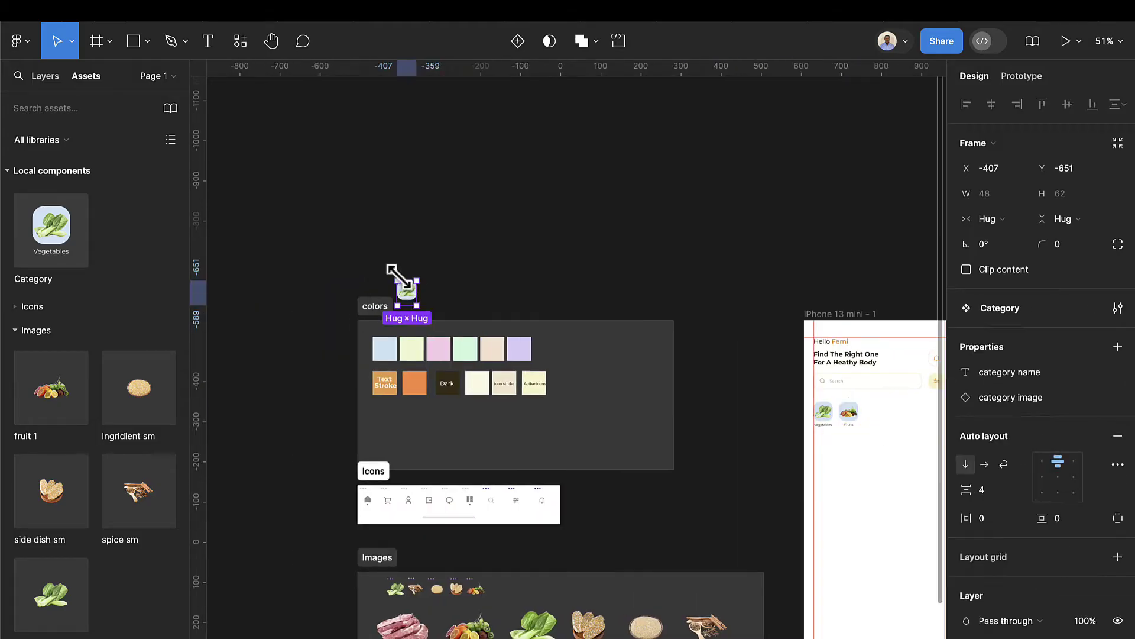
drag(414, 304, 413, 274)
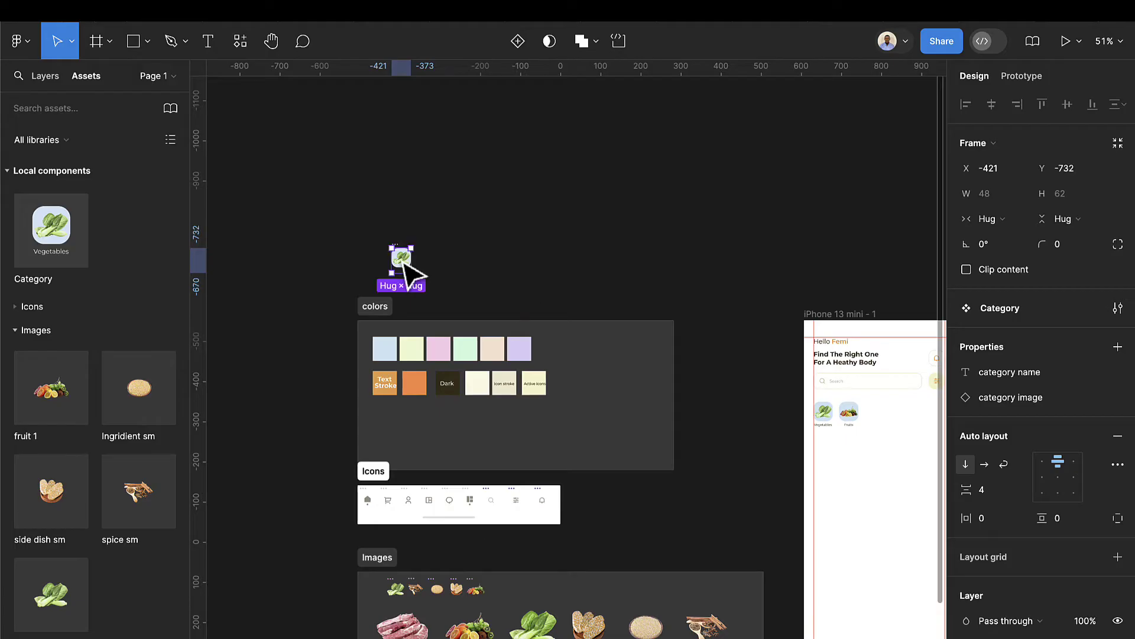
scroll(413, 274, up, 5)
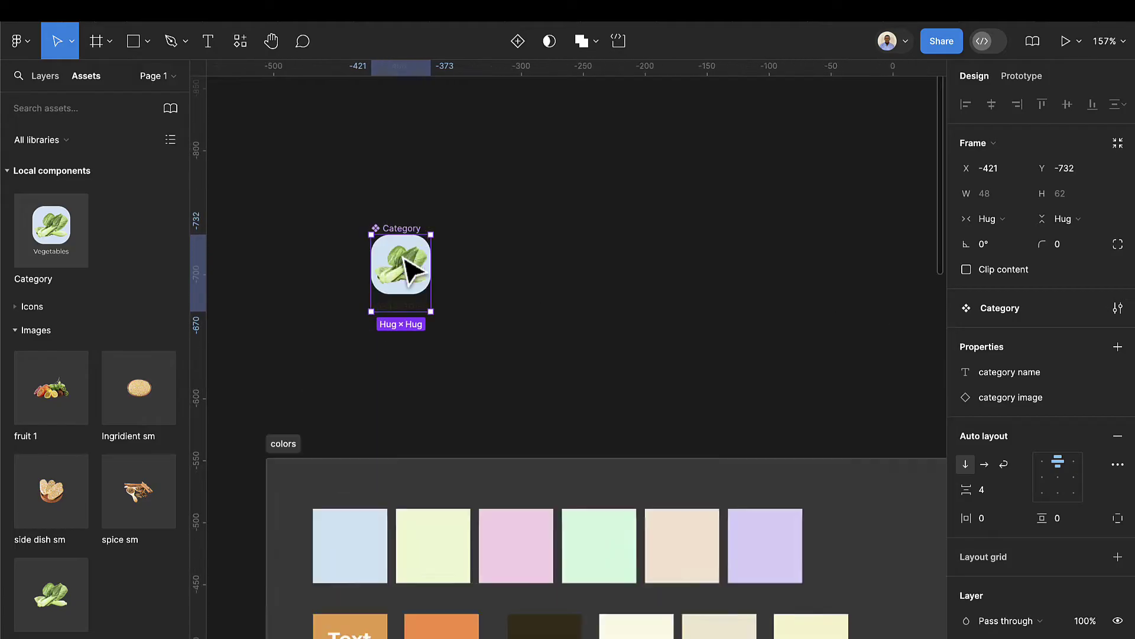
click(517, 41)
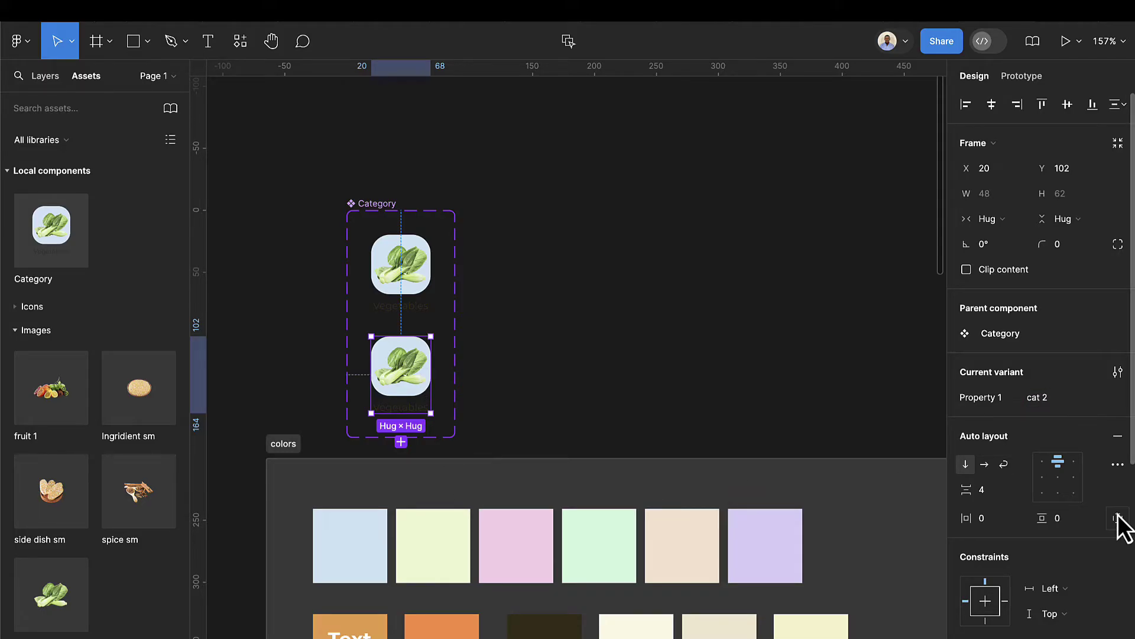
Recolor the cat 2 variant's light blue background by sampling the pale yellow-green swatch in the colors frame
scroll(1045, 516, down, 6)
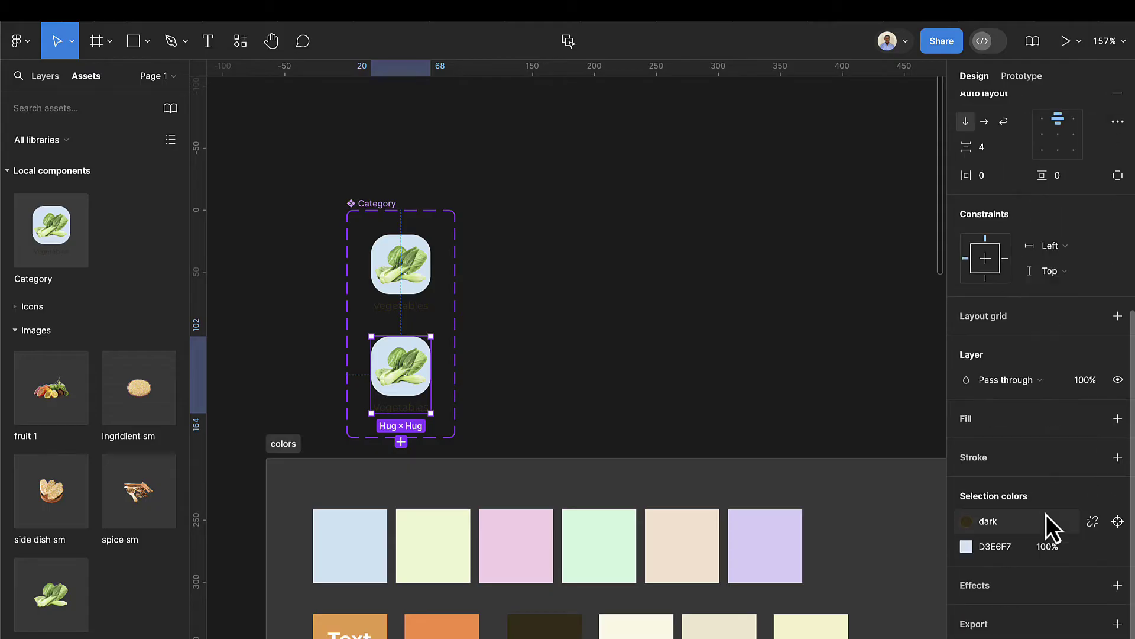
click(967, 545)
click(780, 493)
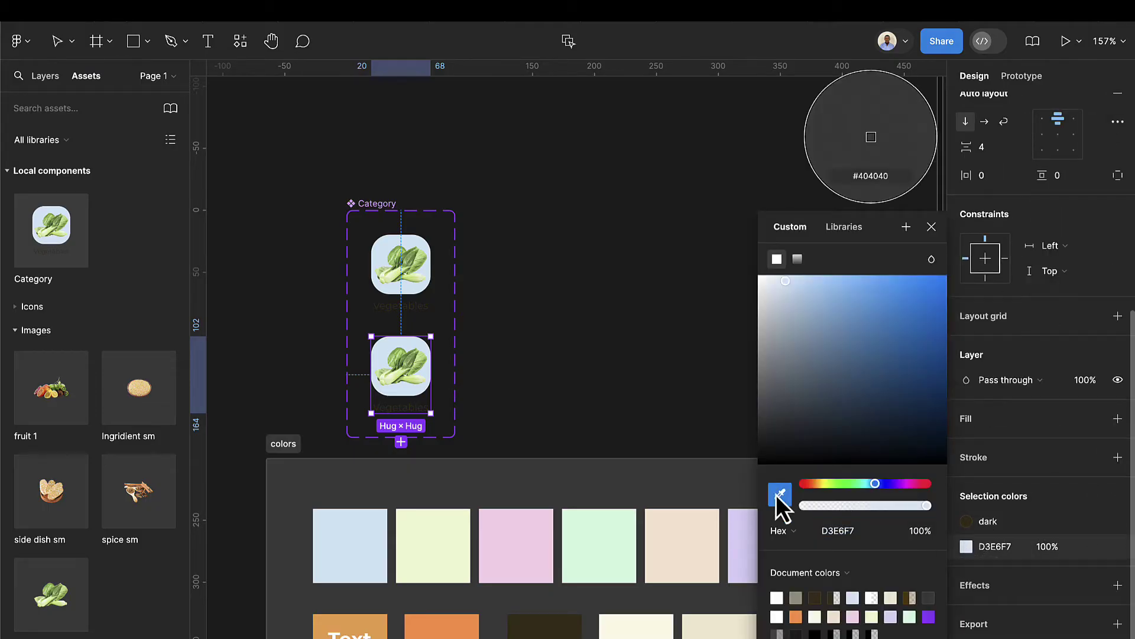
click(458, 547)
click(663, 318)
Switch the Fruits tile on the phone frame to the cat 2 variant
scroll(672, 343, down, 10)
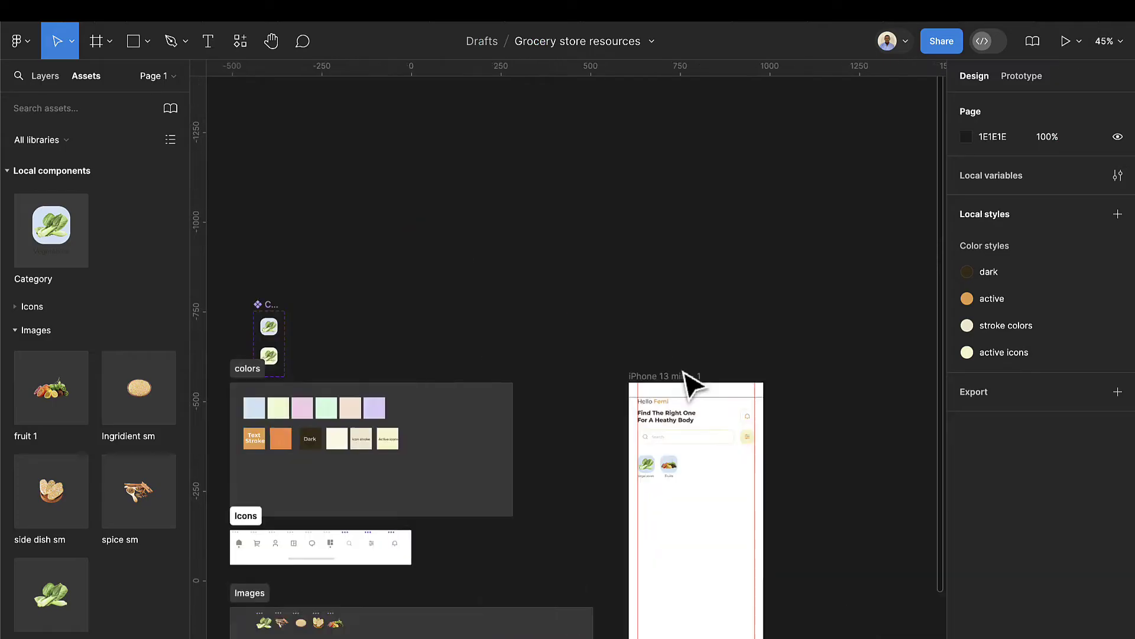
scroll(684, 380, right, 5)
scroll(419, 498, up, 10)
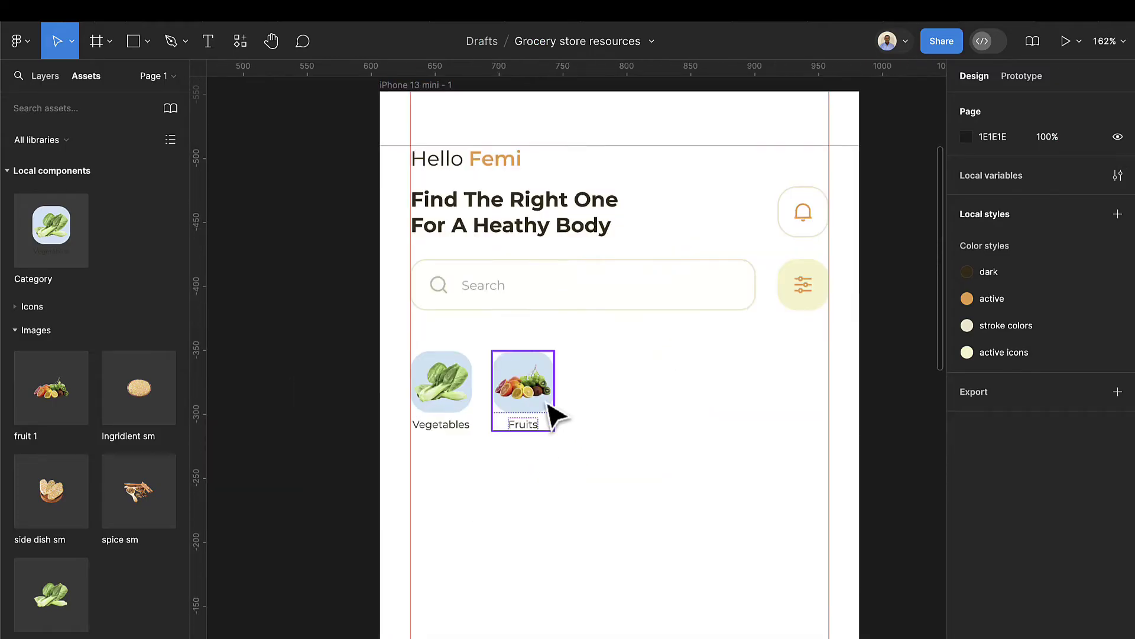
click(554, 412)
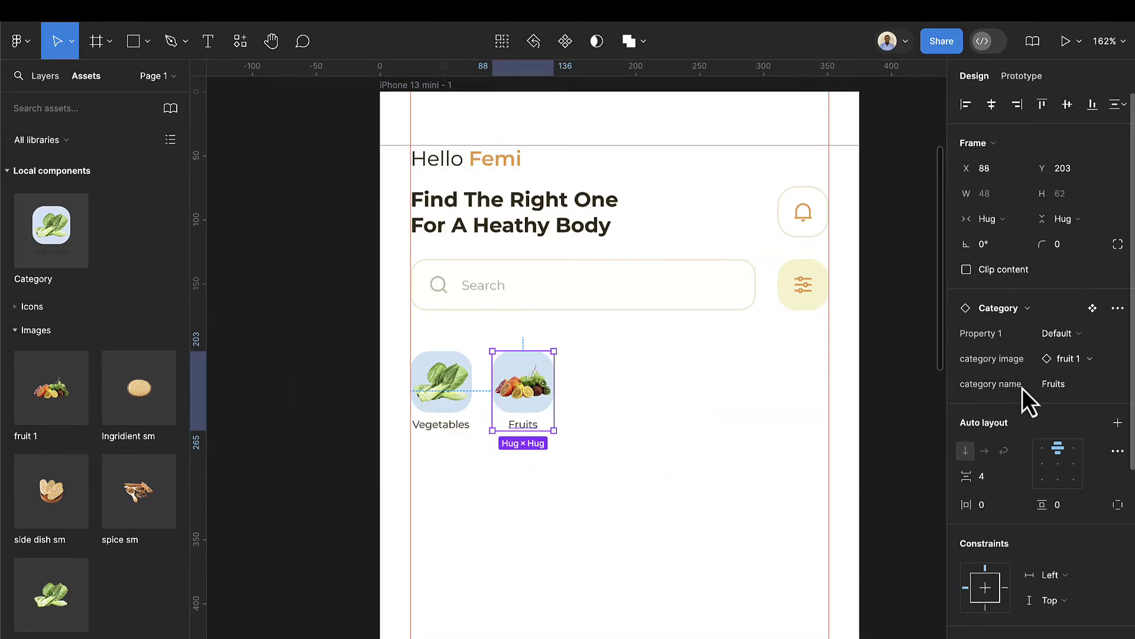
click(1061, 339)
click(1060, 352)
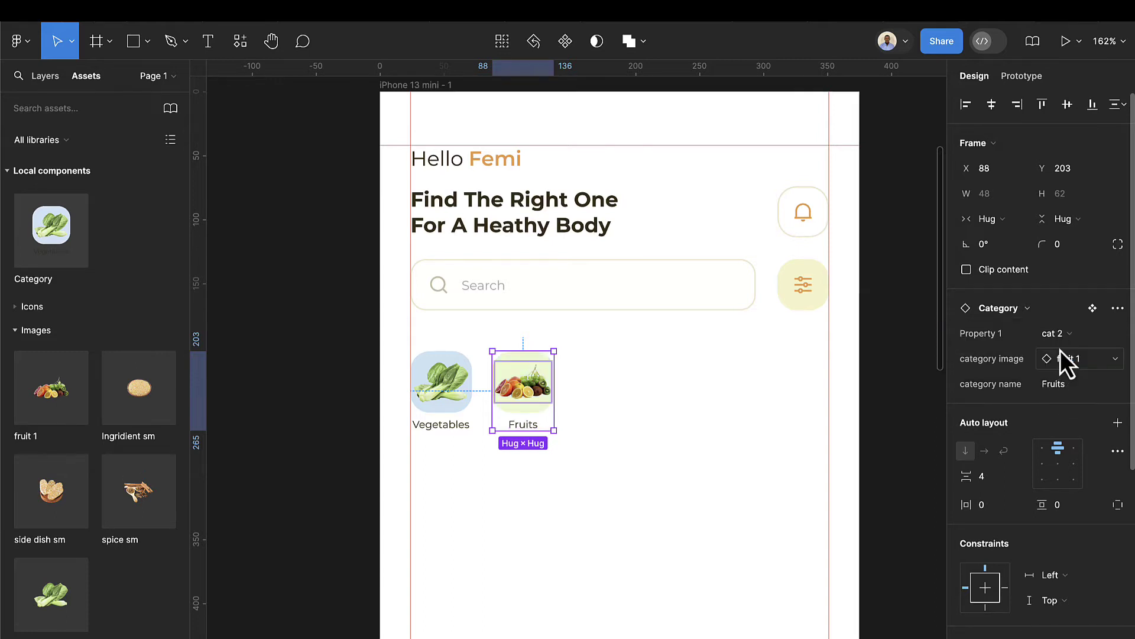
click(572, 436)
scroll(582, 448, up, 1)
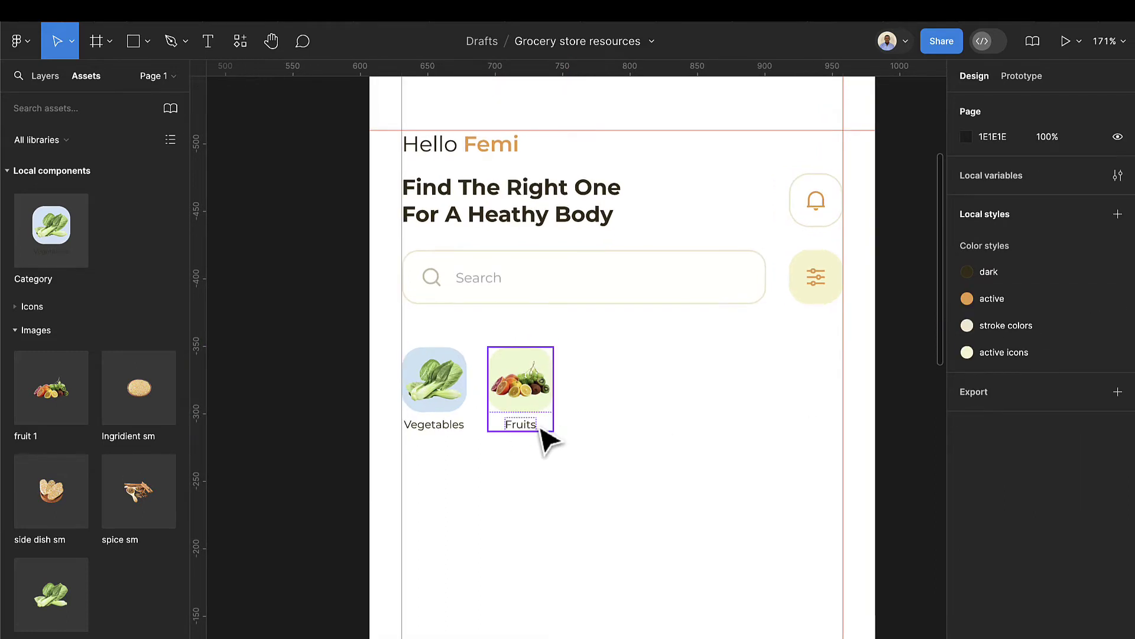
scroll(585, 395, down, 1)
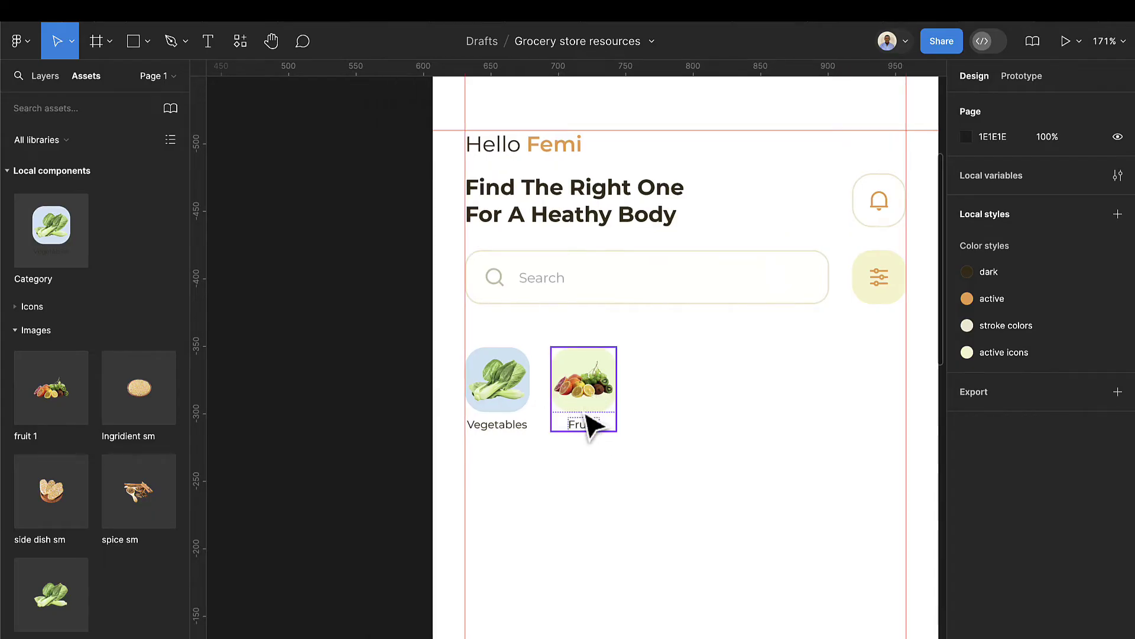
Move the Category component set clear of the colors frame, to X -688, Y -704
scroll(615, 441, left, 5)
scroll(609, 454, down, 5)
scroll(576, 454, down, 2)
scroll(588, 446, left, 3)
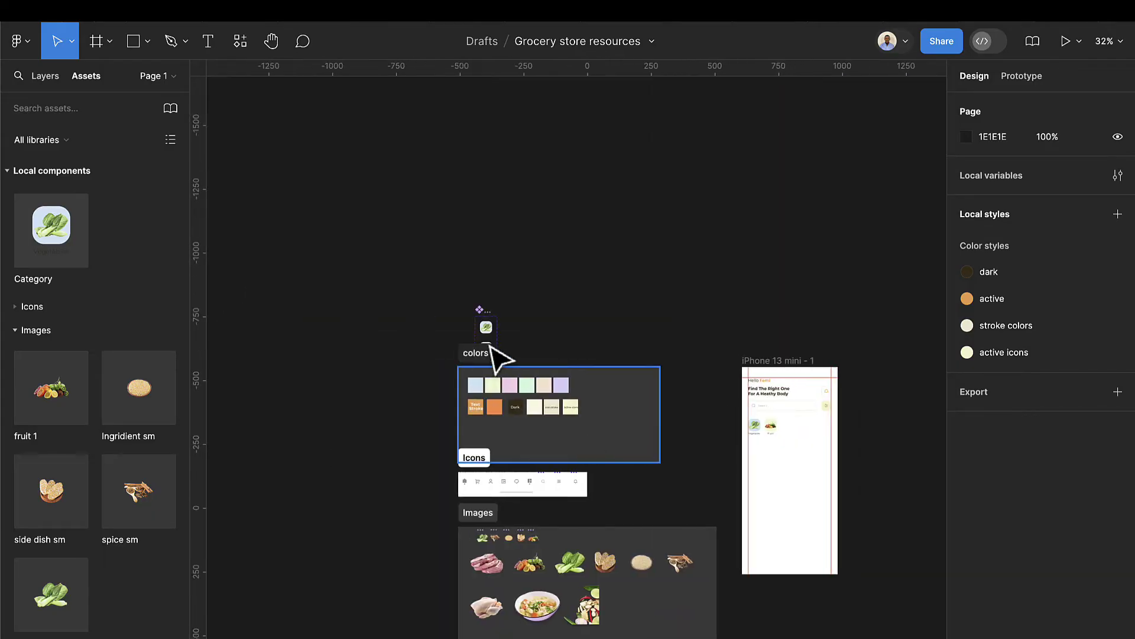
scroll(496, 357, up, 3)
click(492, 290)
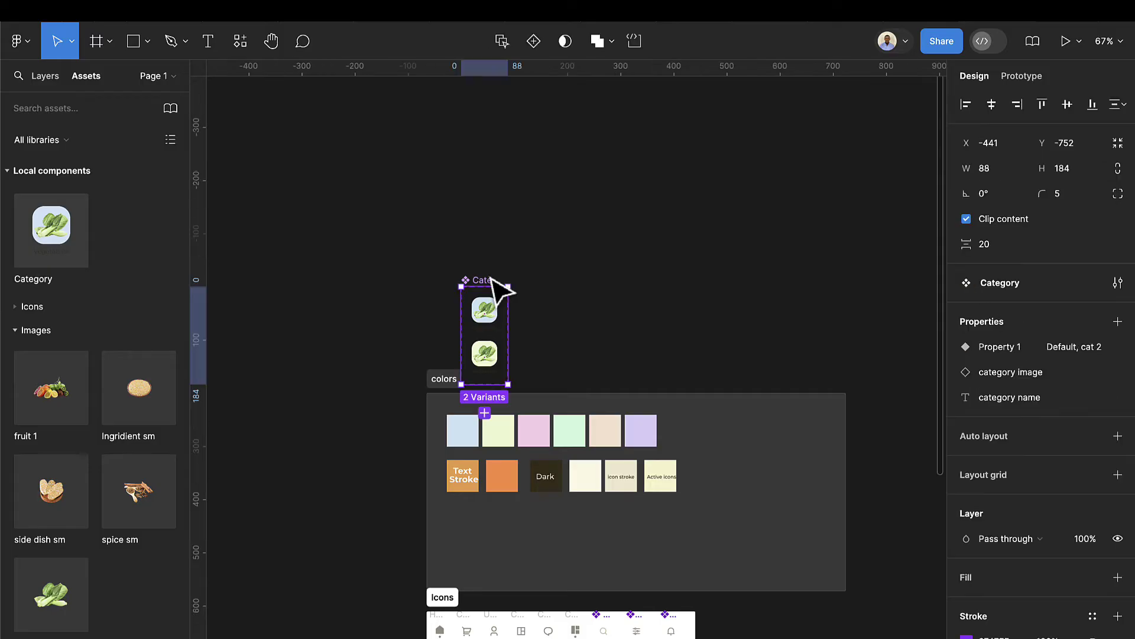
double_click(481, 279)
click(655, 253)
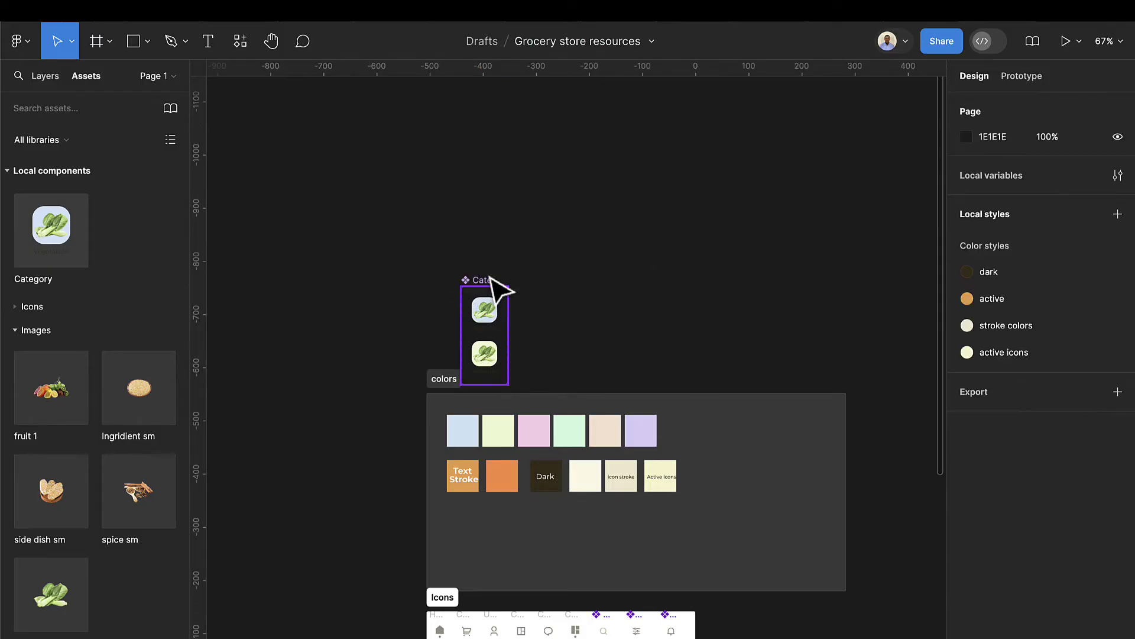
drag(490, 286, 362, 307)
Add a third variant to the Category component set and name it cat 3
scroll(362, 309, up, 5)
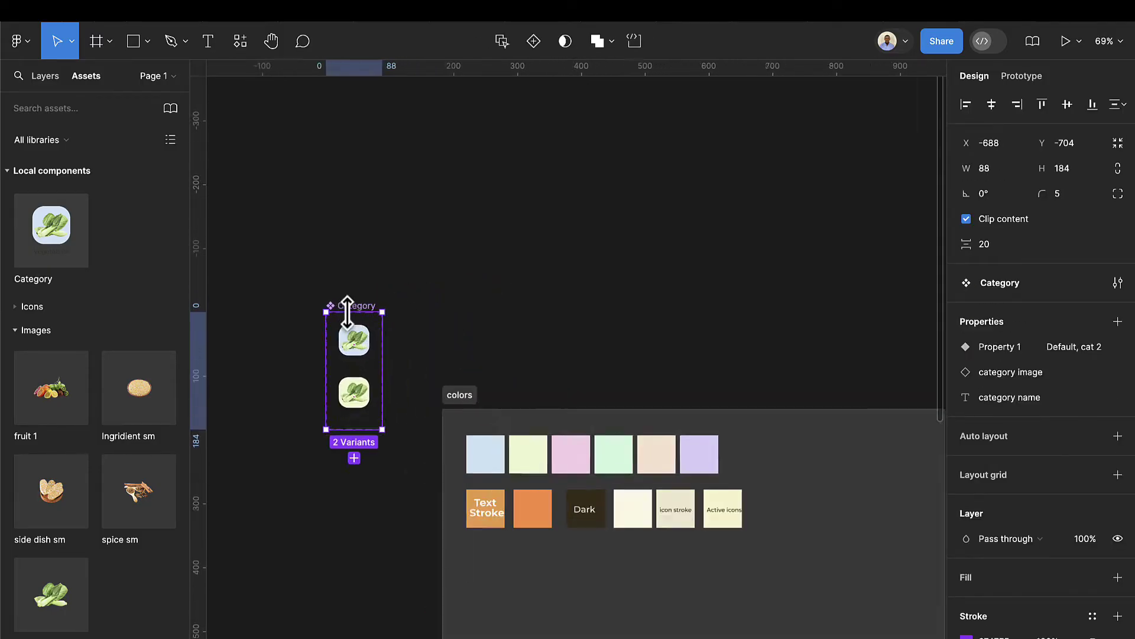
scroll(386, 351, up, 2)
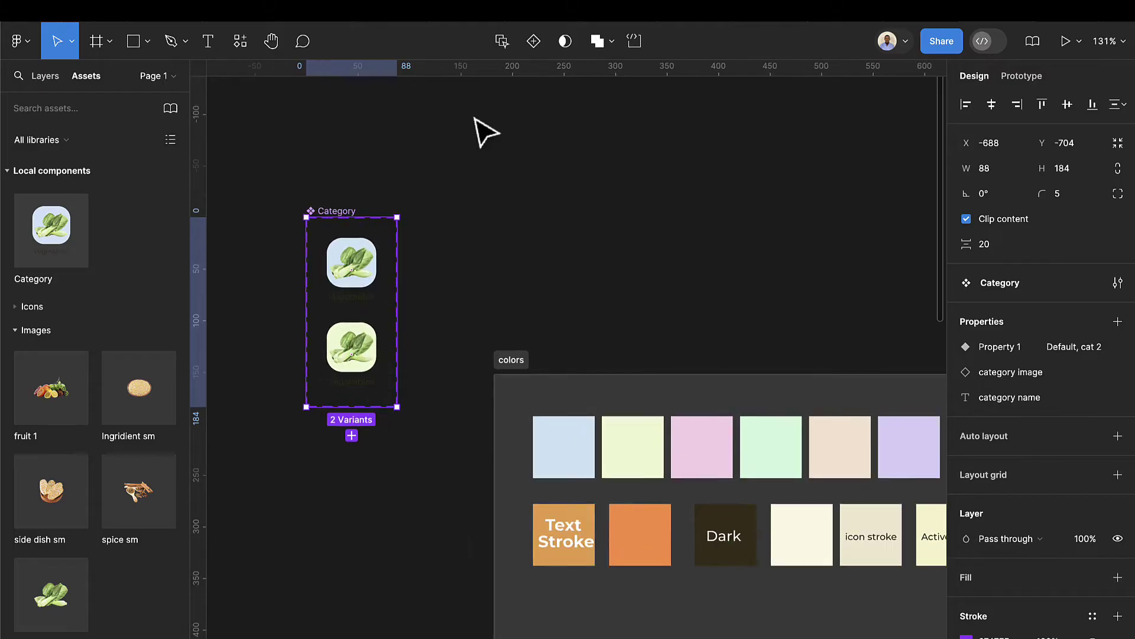
click(531, 44)
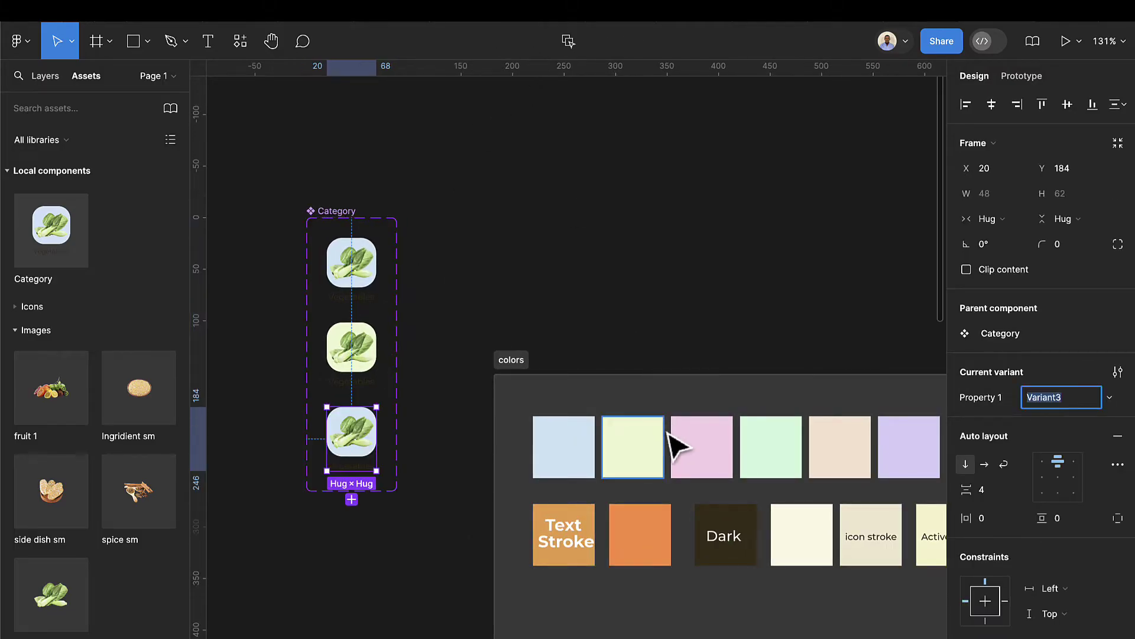
text(ca)
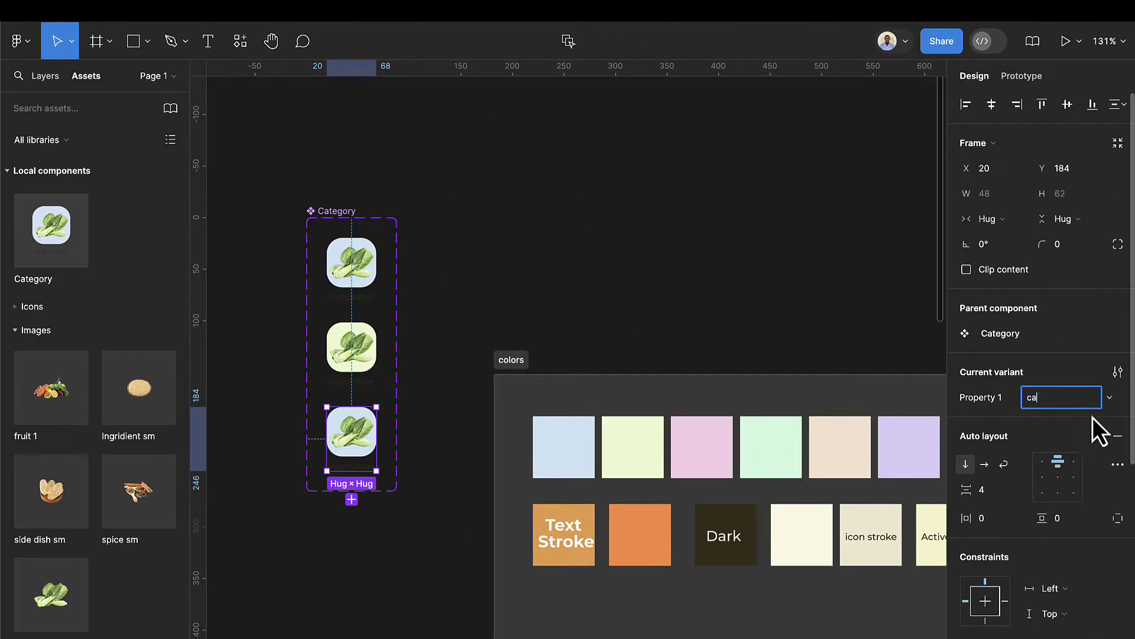
text(t 23)
key(Return)
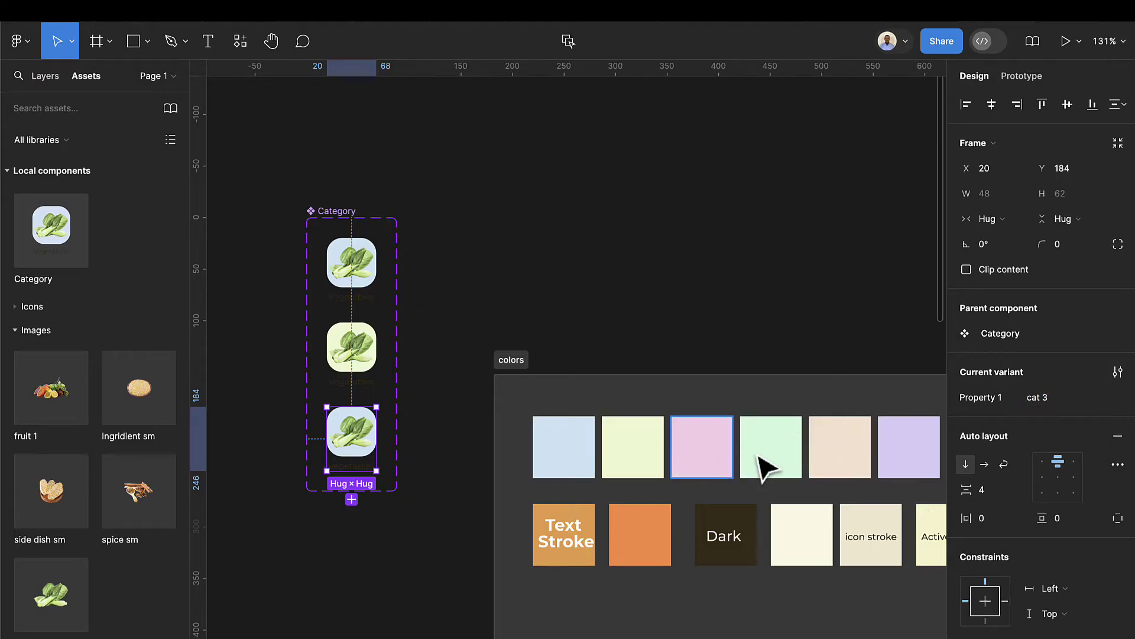
Recolor the cat 3 variant's light blue background by sampling the pink swatch in the colors frame
scroll(1028, 478, down, 5)
click(966, 547)
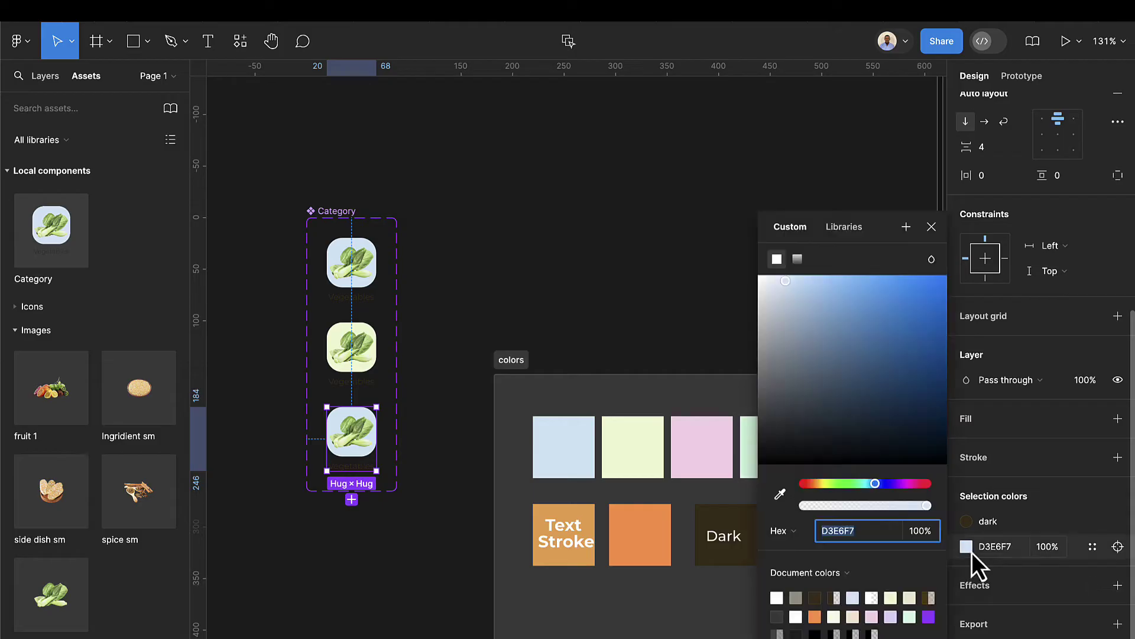
click(779, 494)
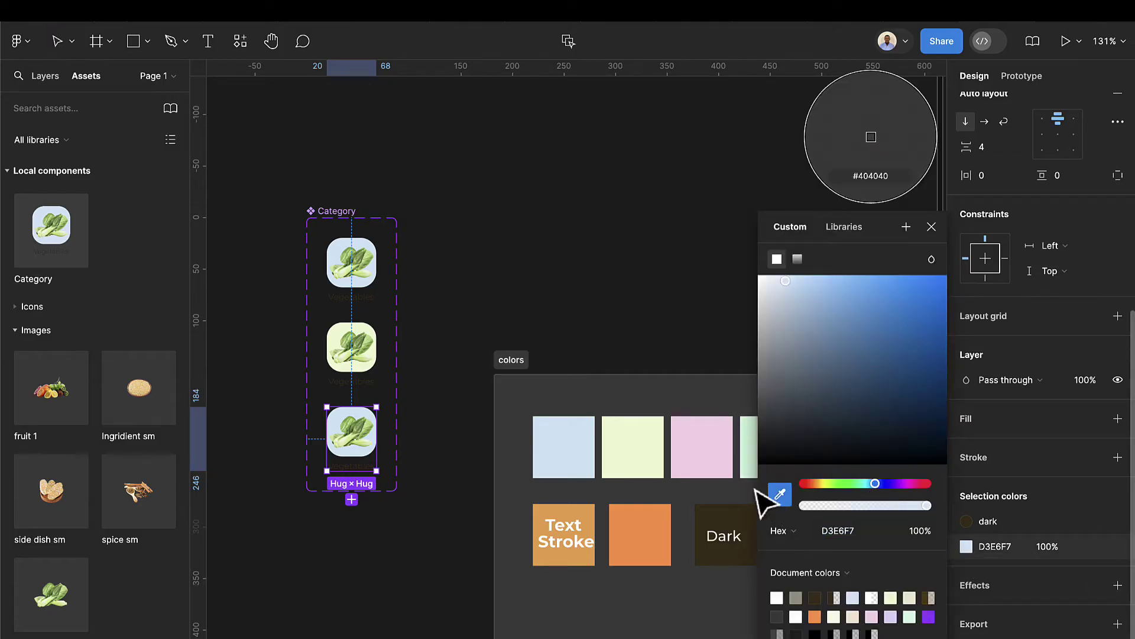
click(707, 468)
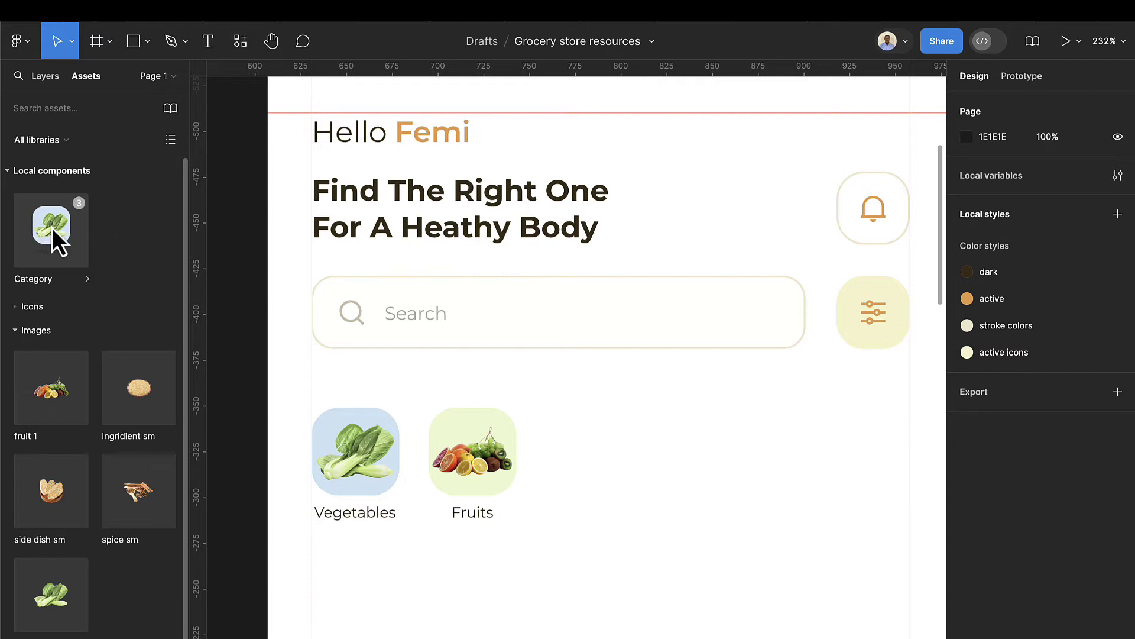
Place a Category instance beside the Fruits tile at X 159, Y 204 and switch it to the cat 3 variant
drag(51, 236, 609, 465)
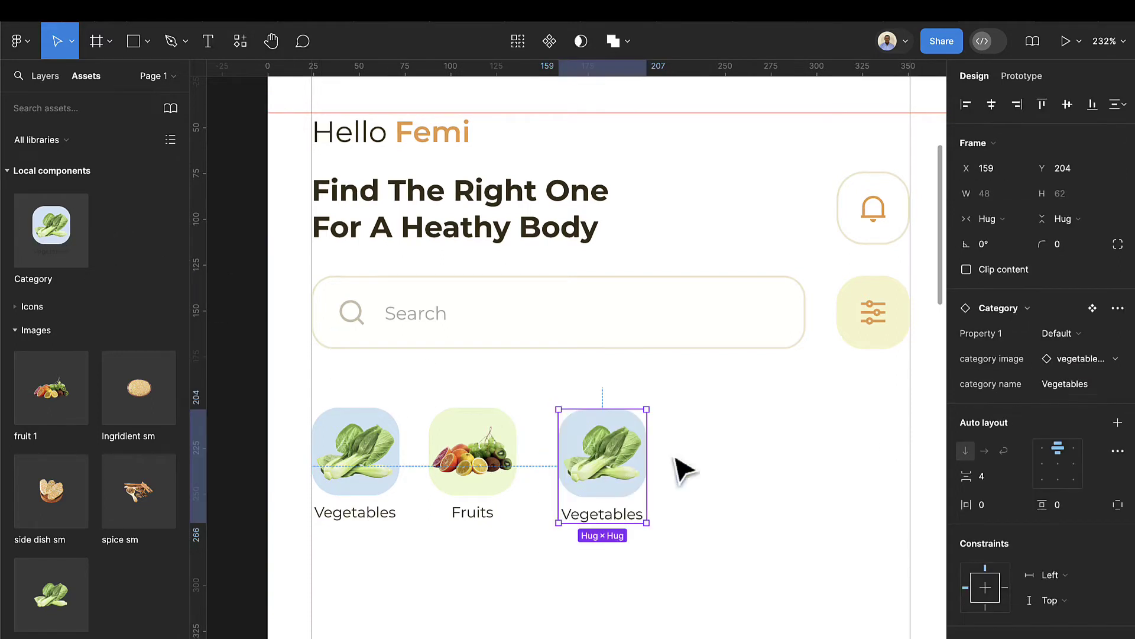
click(1073, 336)
click(1058, 369)
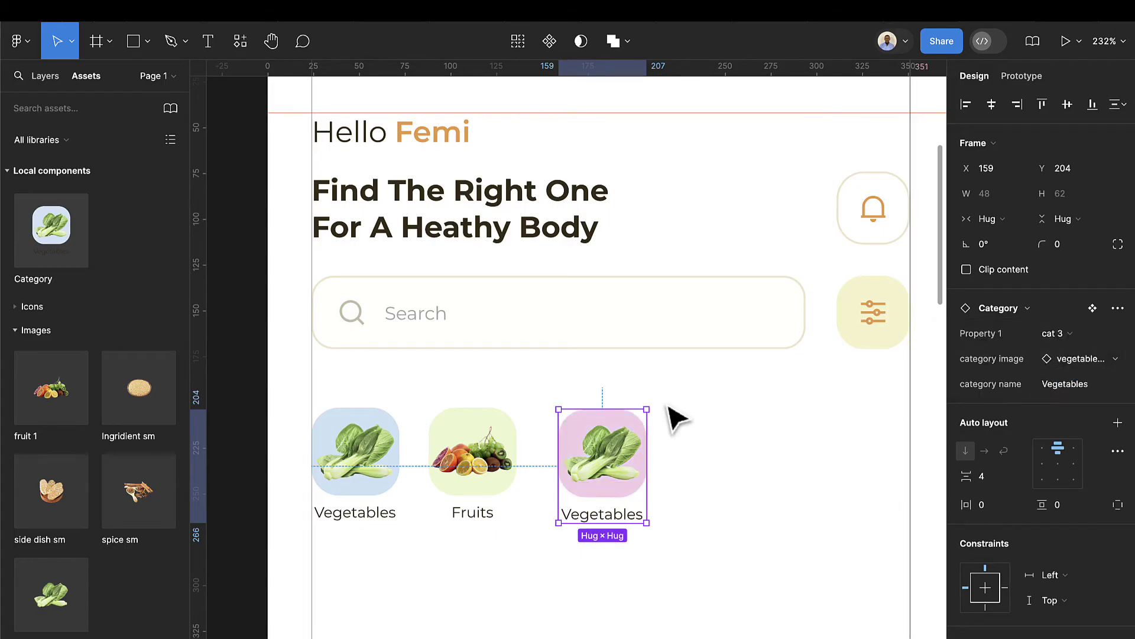
Swap the pink Category tile's image to spice sm and set its category name to Spices
click(1098, 360)
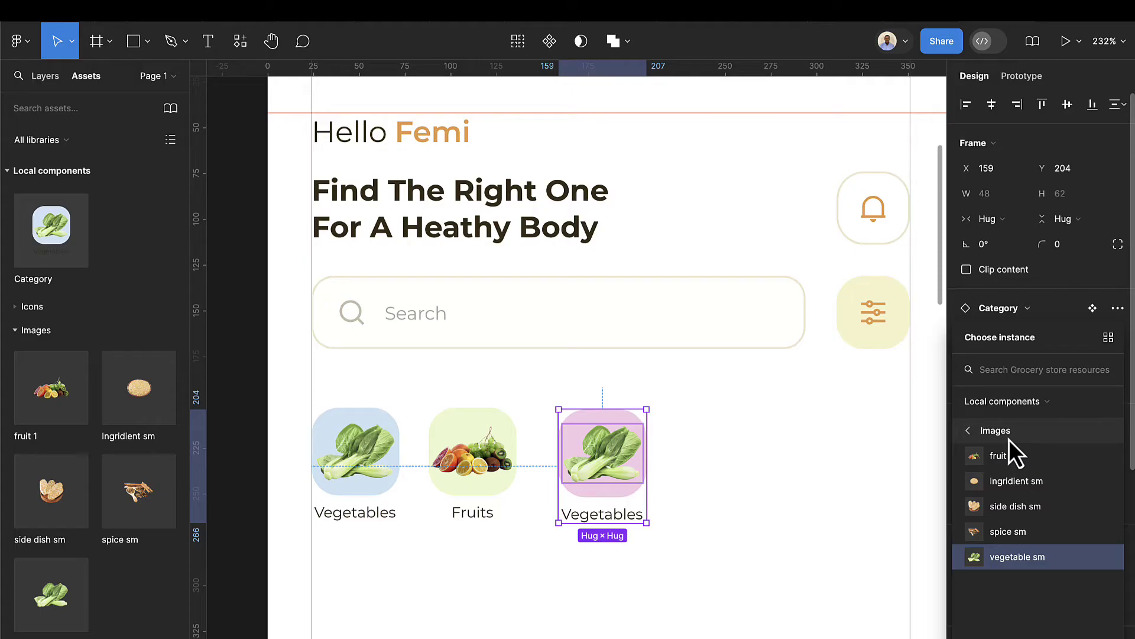
click(1009, 437)
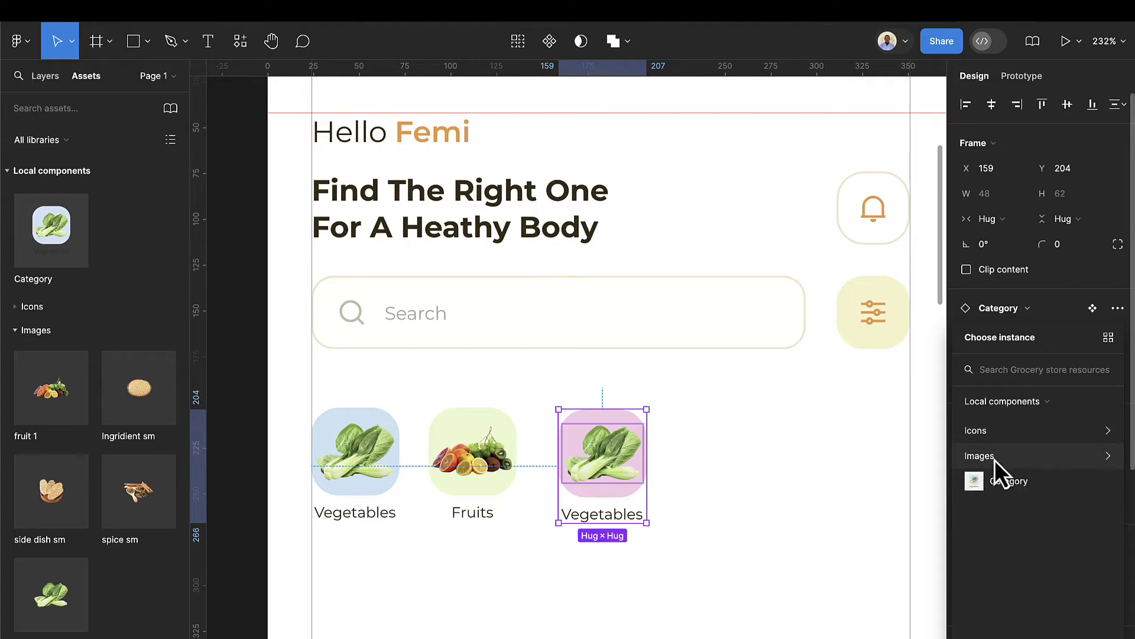
click(989, 459)
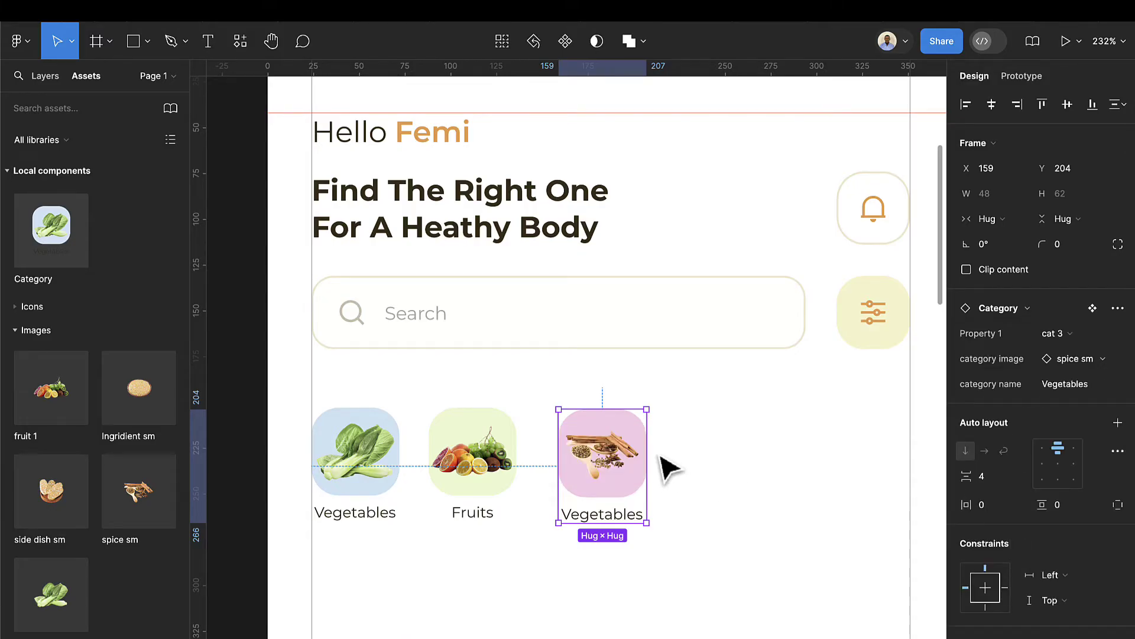
click(1084, 384)
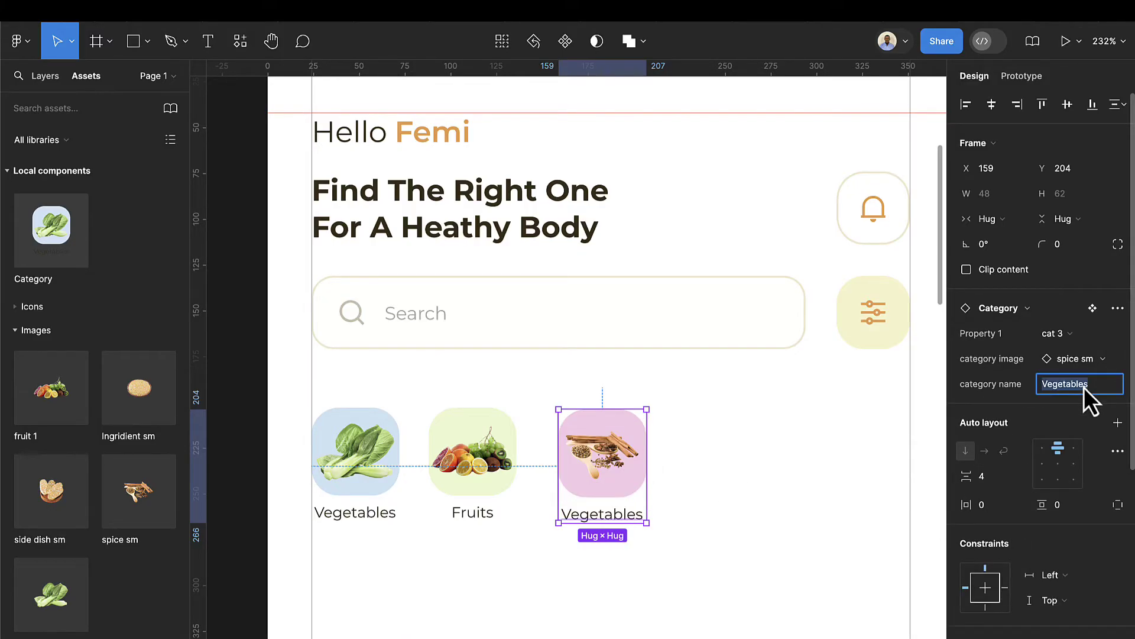
text(Spices)
key(Return)
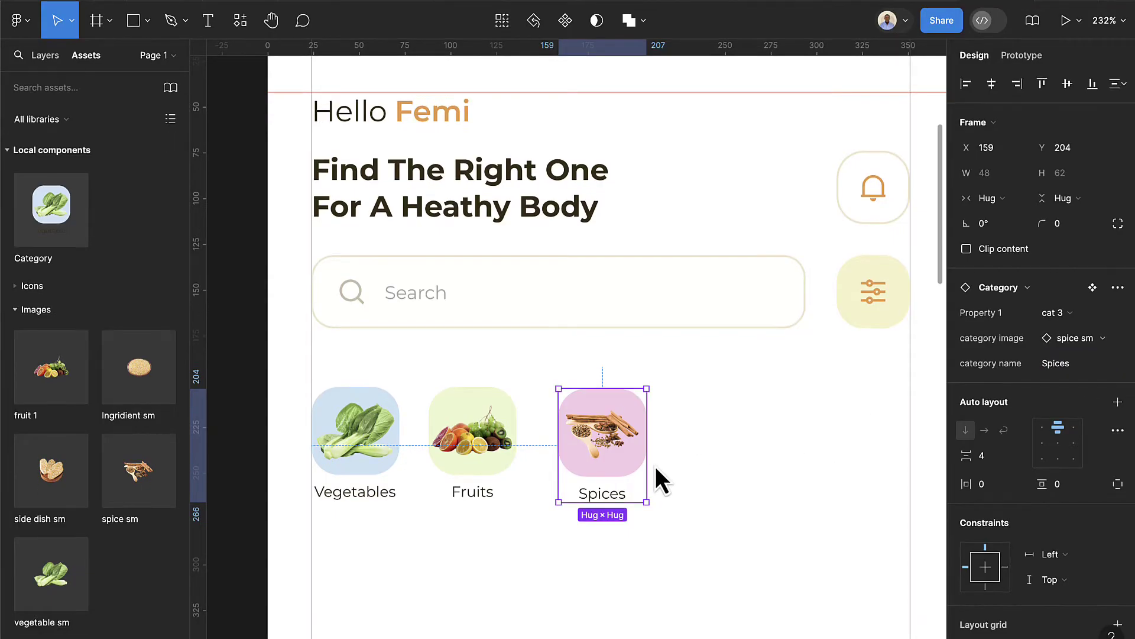
Add a fourth variant to the Category component set
scroll(655, 466, down, 3)
key(ctrl+minus)
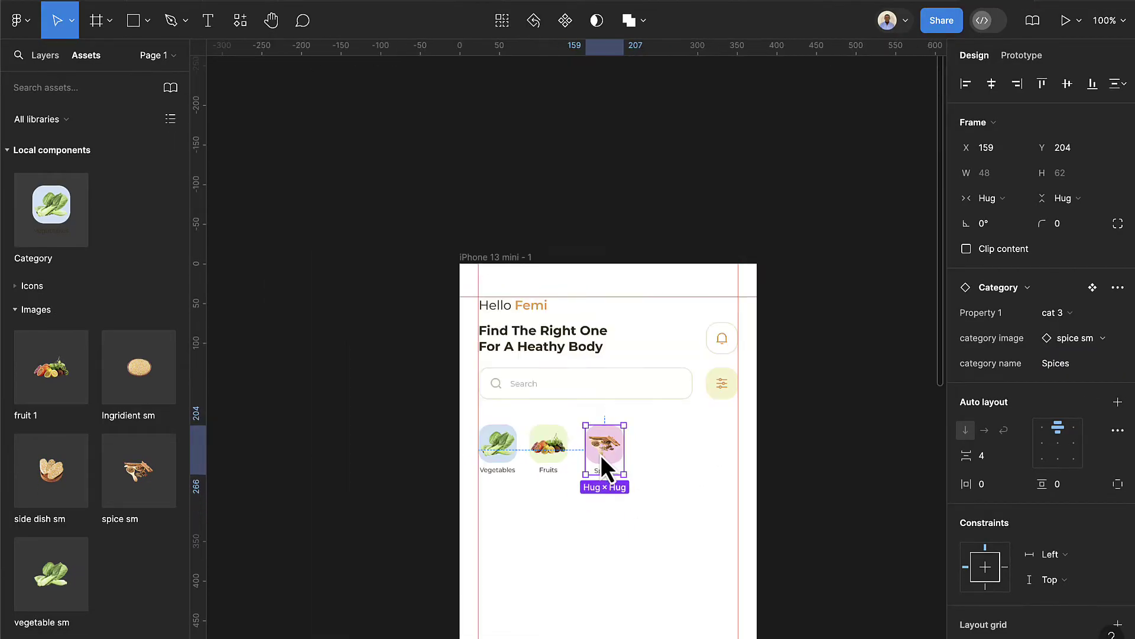
scroll(601, 455, left, 15)
key(ctrl+plus)
scroll(594, 222, up, 5)
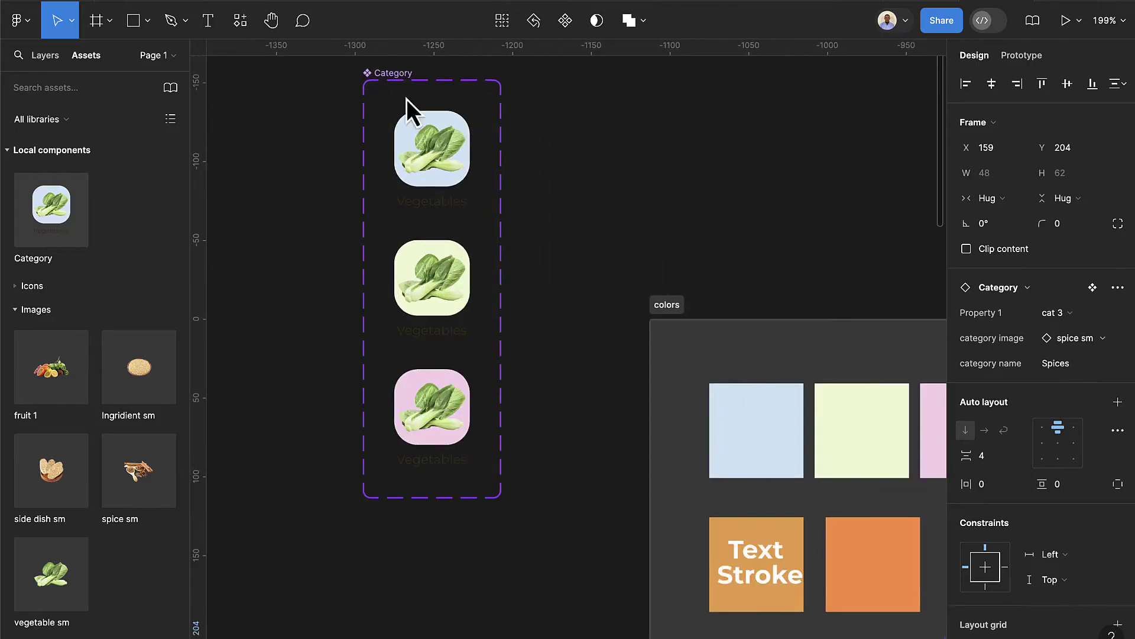
click(385, 71)
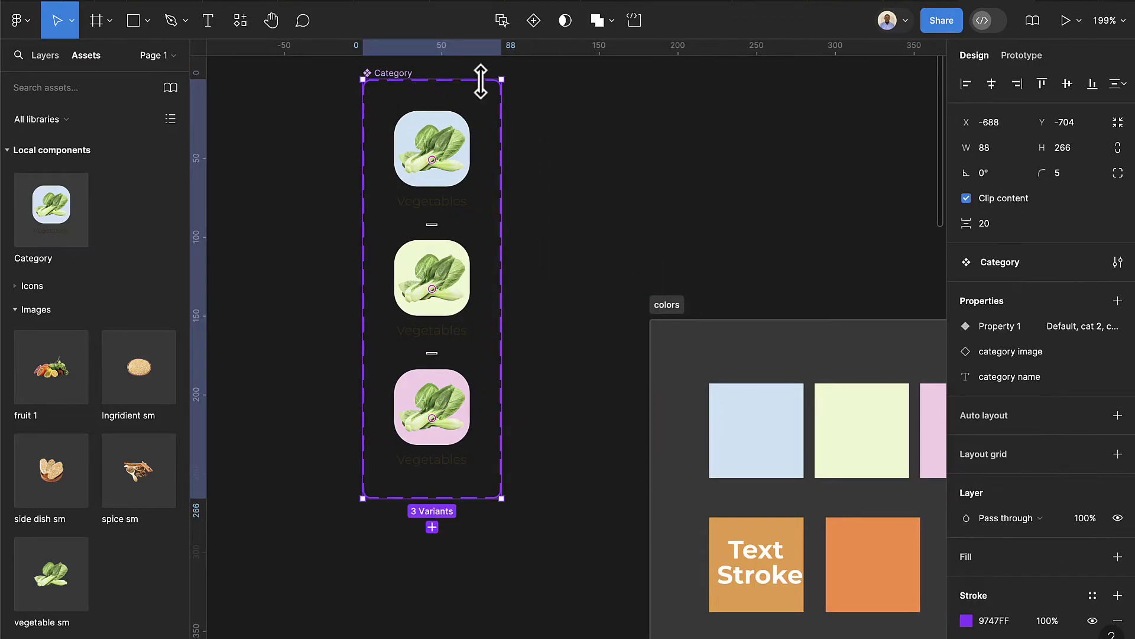
click(530, 36)
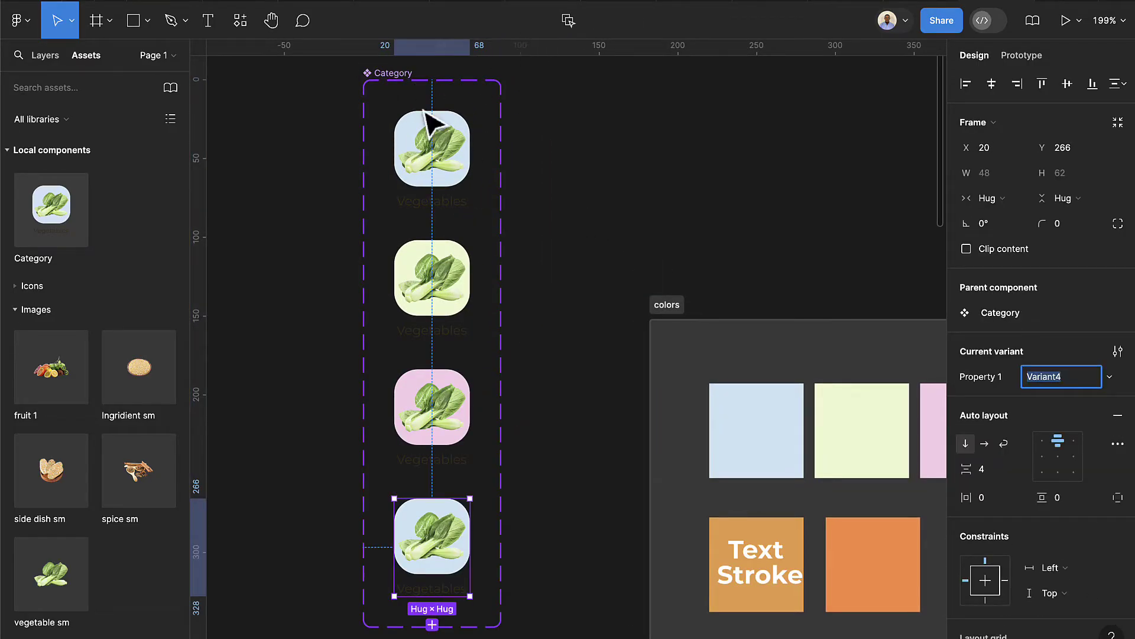
Add a fifth variant to the Category component set
click(408, 75)
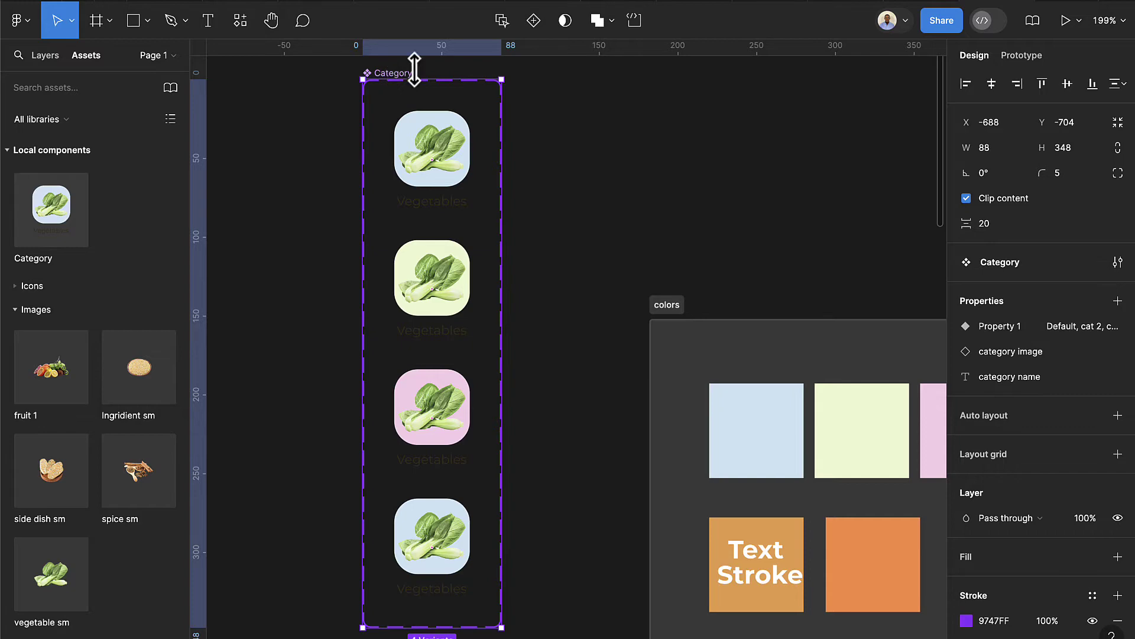
click(534, 21)
scroll(520, 354, down, 3)
click(446, 310)
scroll(426, 319, down, 3)
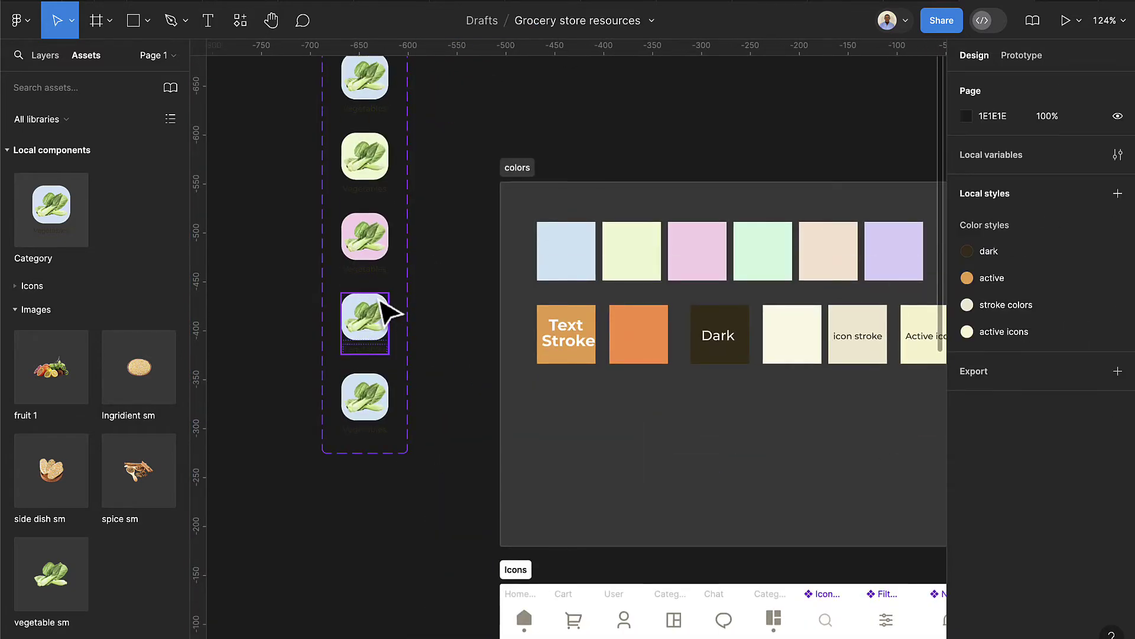
Recolor the fourth Category variant's background to D3F7E0, sampled from the mint green swatch in the colors frame
click(379, 299)
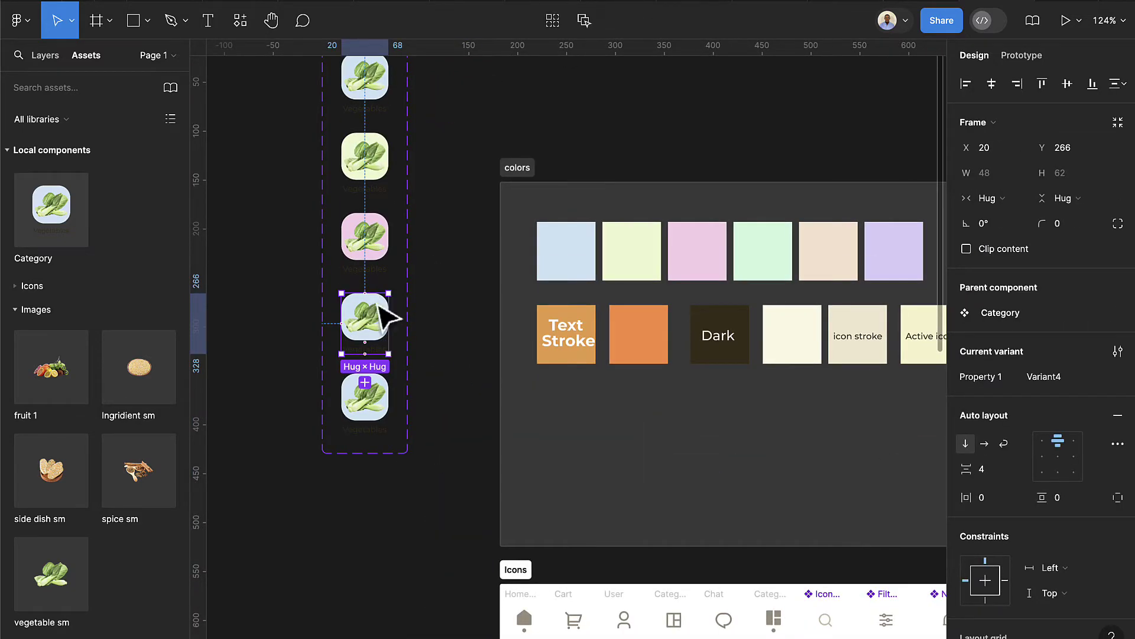
scroll(1029, 526, down, 5)
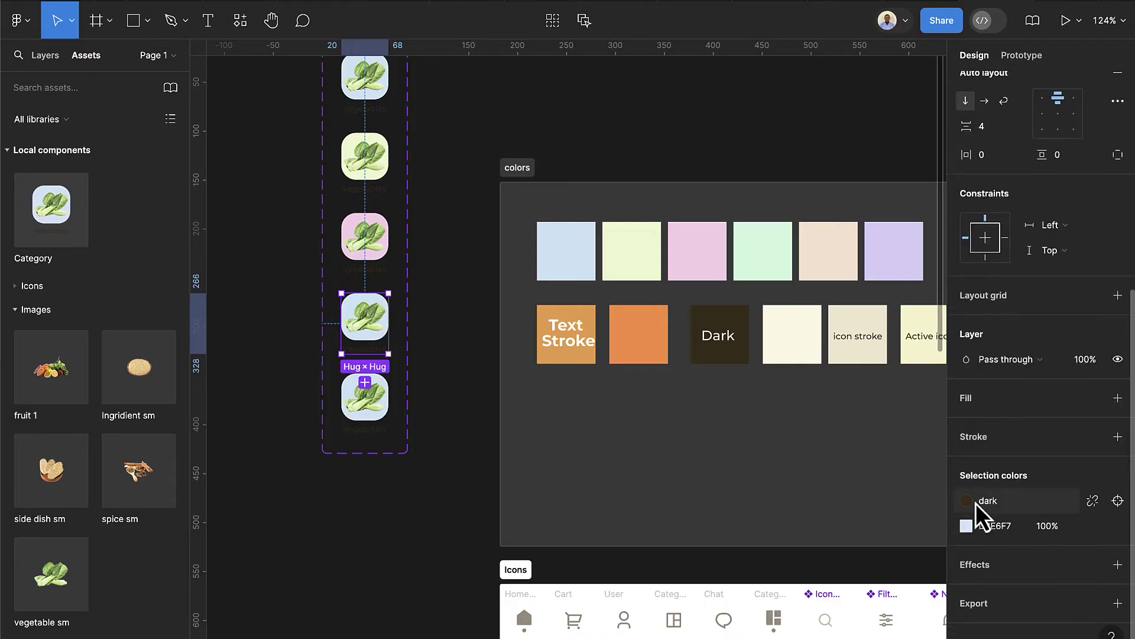
click(967, 526)
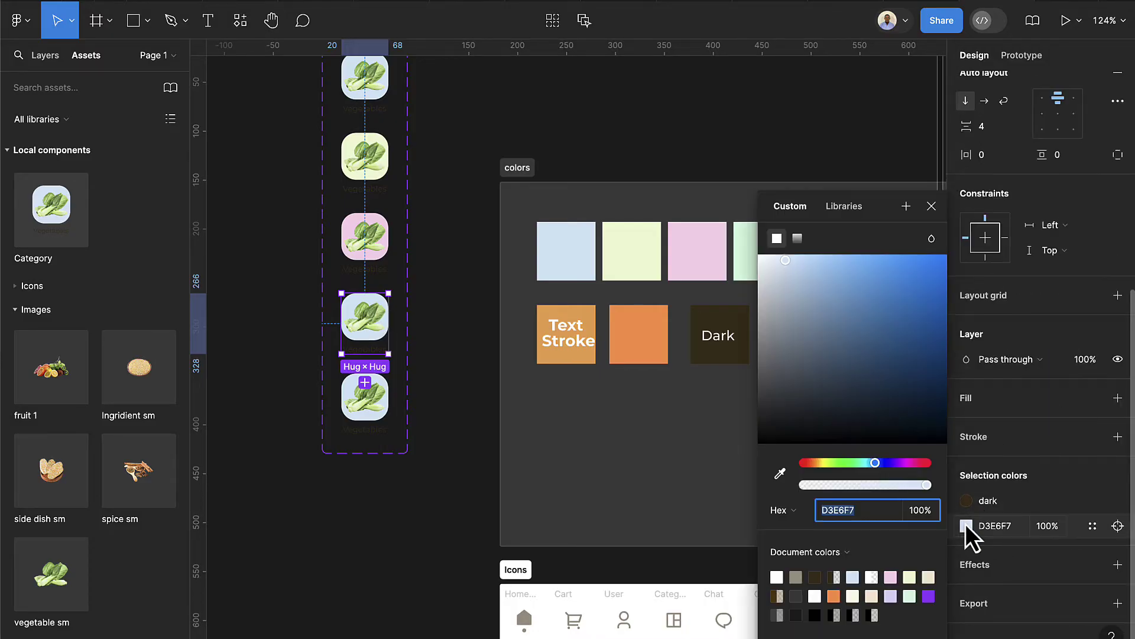
click(782, 473)
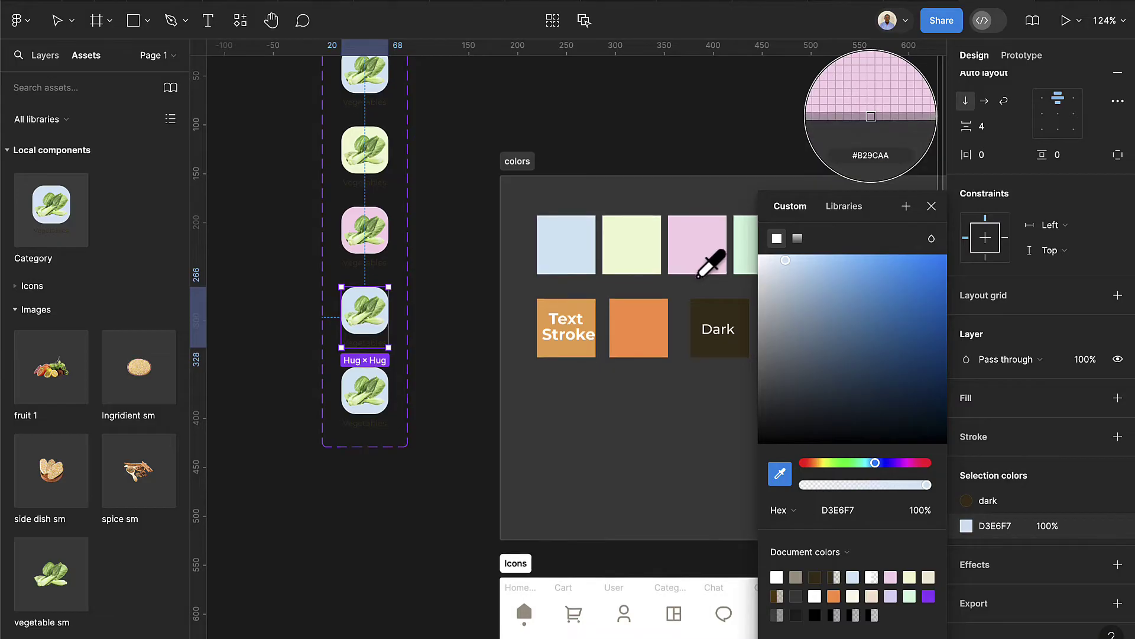
scroll(707, 254, right, 2)
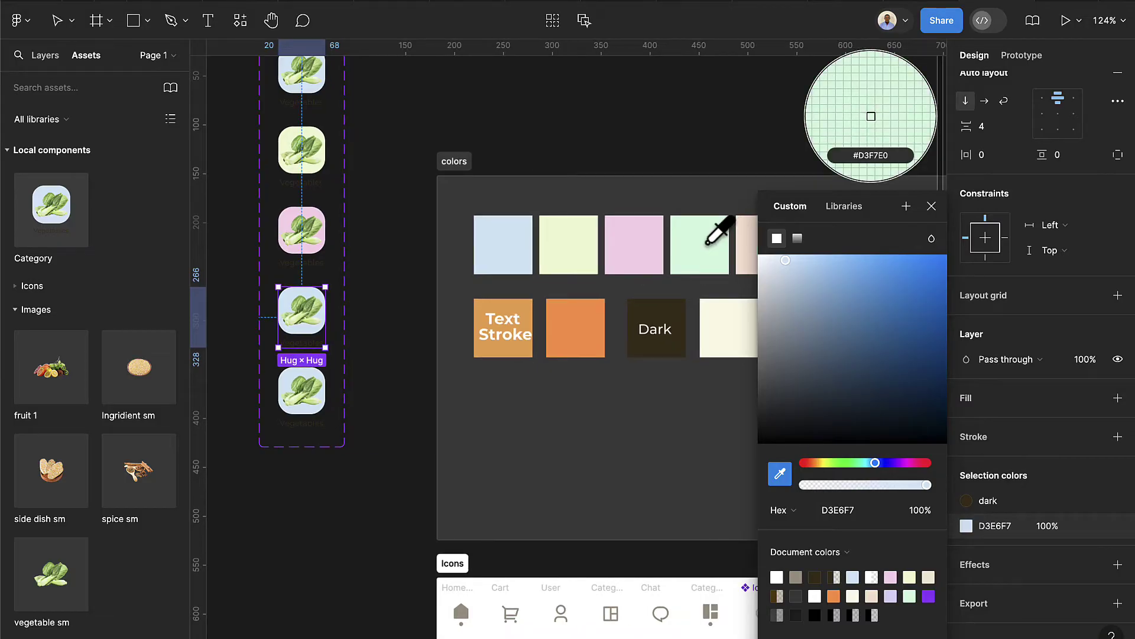
click(708, 242)
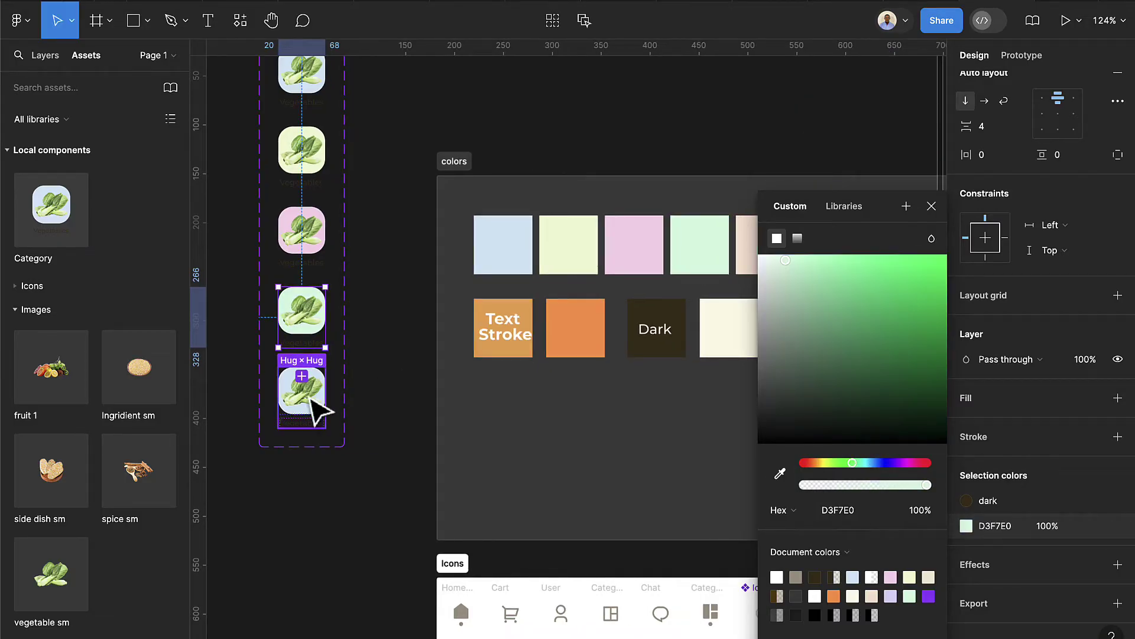
Recolor the fifth Category variant's background to F7E4D3, sampled from the peach swatch in the colors frame
click(322, 408)
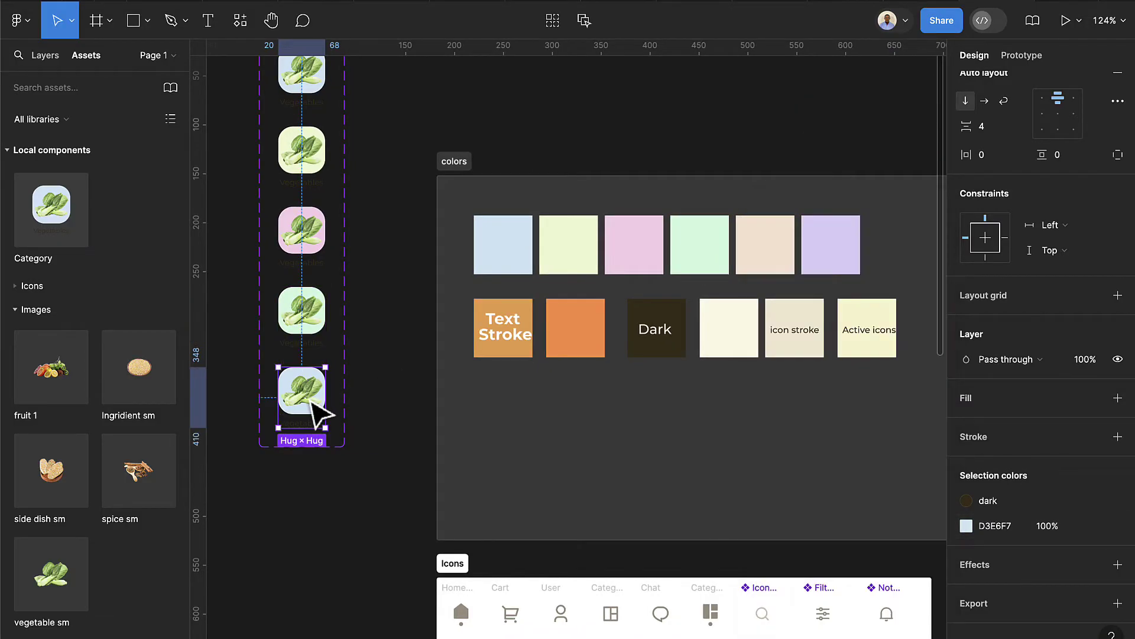
click(967, 526)
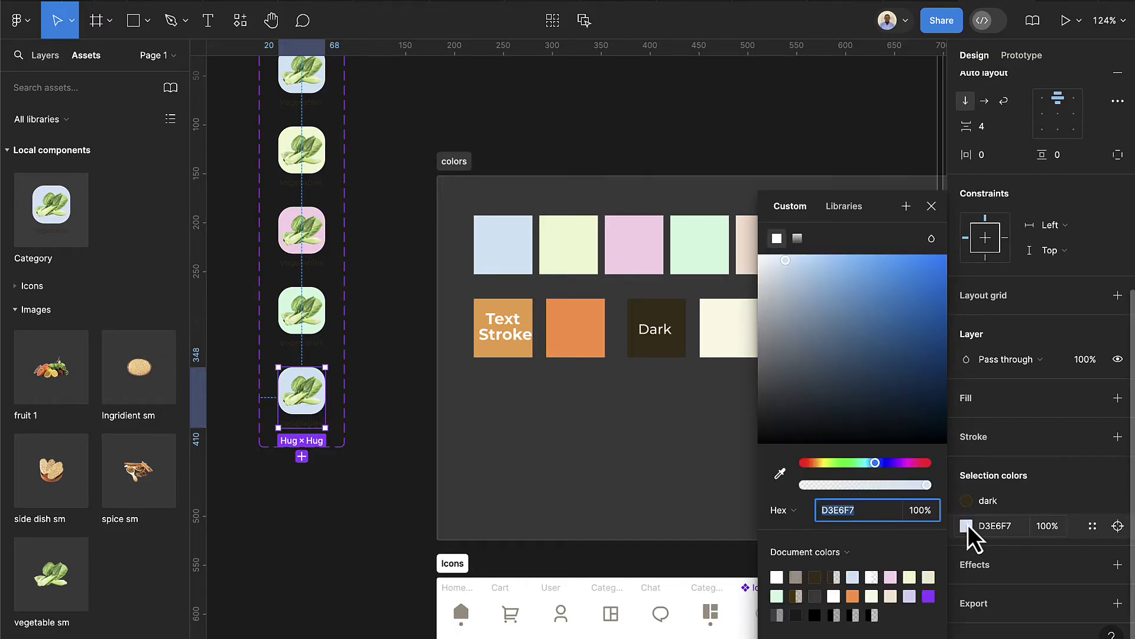
click(781, 473)
scroll(740, 355, right, 5)
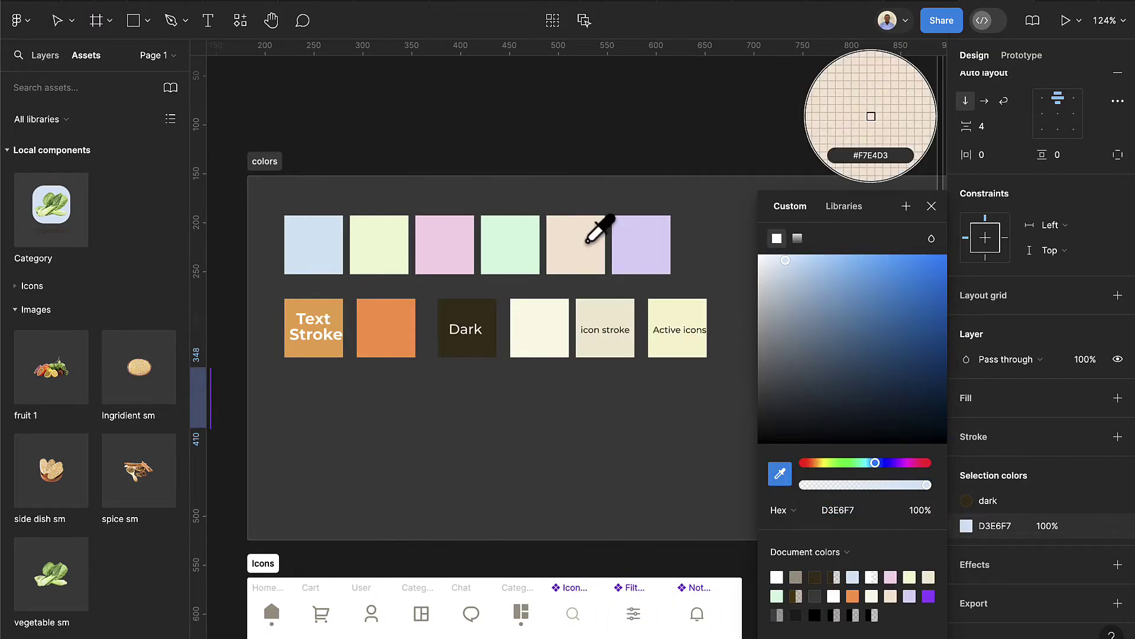
click(585, 248)
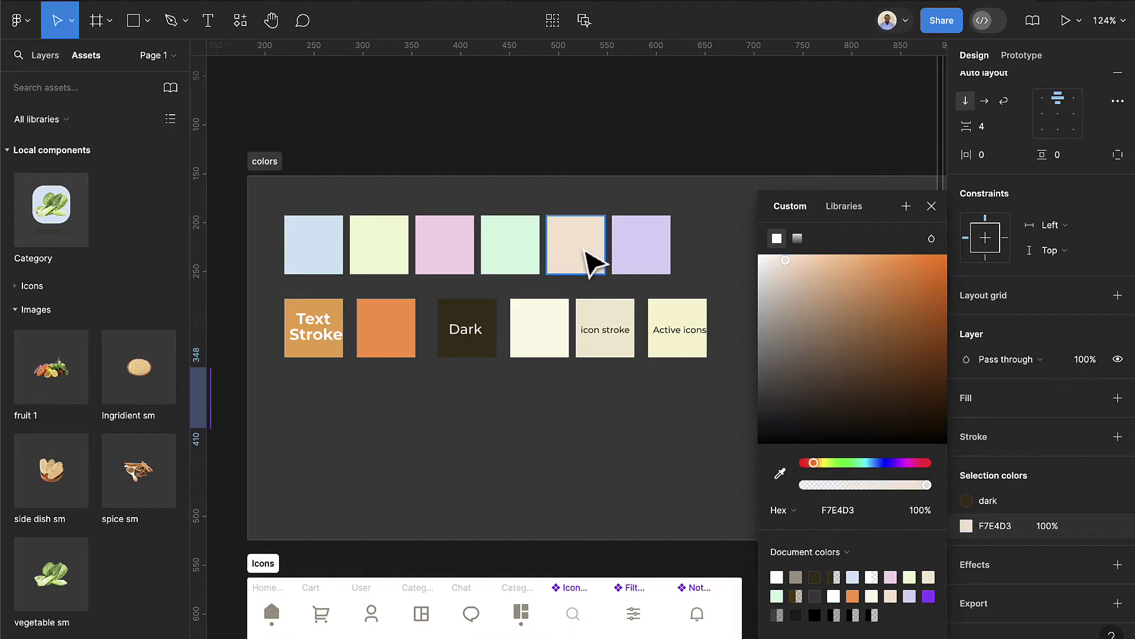
click(931, 207)
Set the Property 1 value of the mint green Category variant to "cat 4"
scroll(834, 307, down, 3)
scroll(393, 329, up, 5)
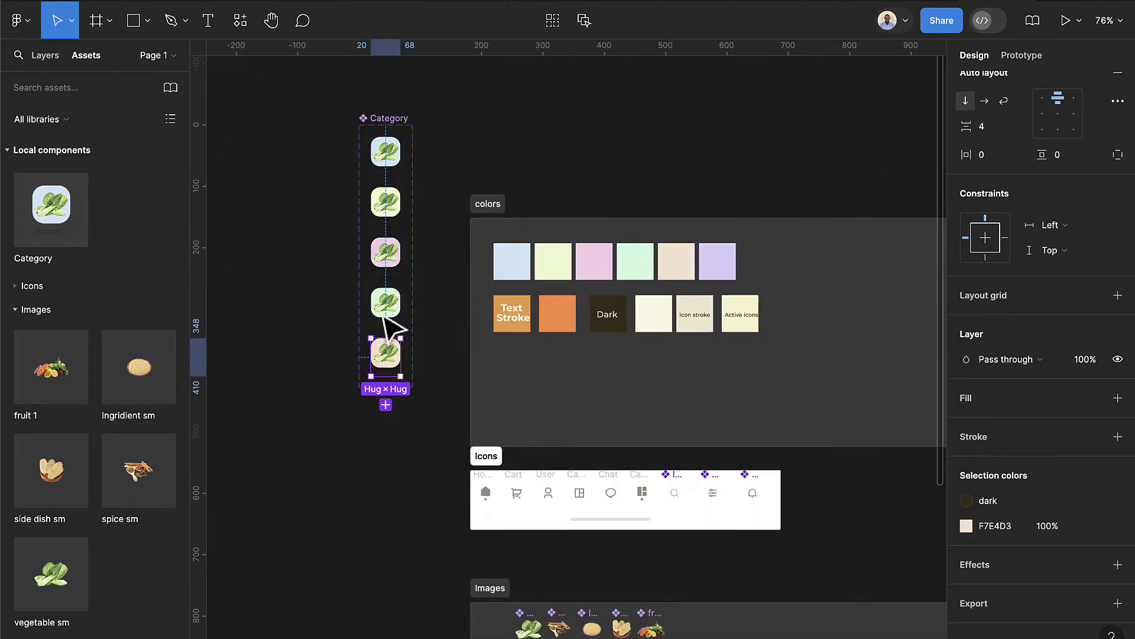
click(408, 322)
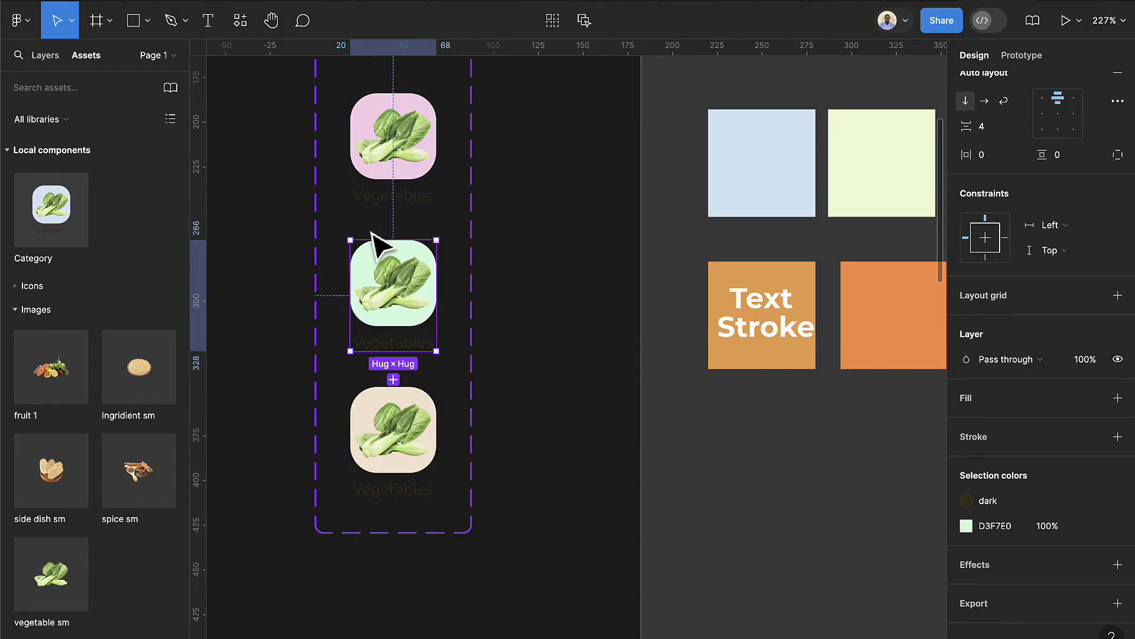
scroll(390, 254, up, 3)
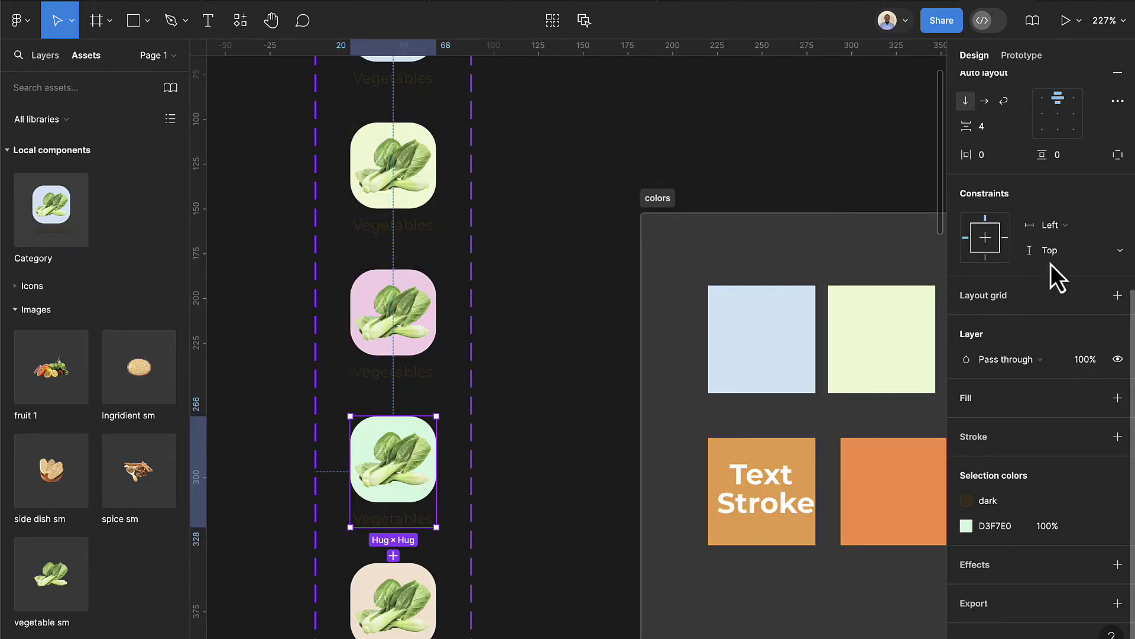
scroll(1052, 278, up, 5)
click(1072, 384)
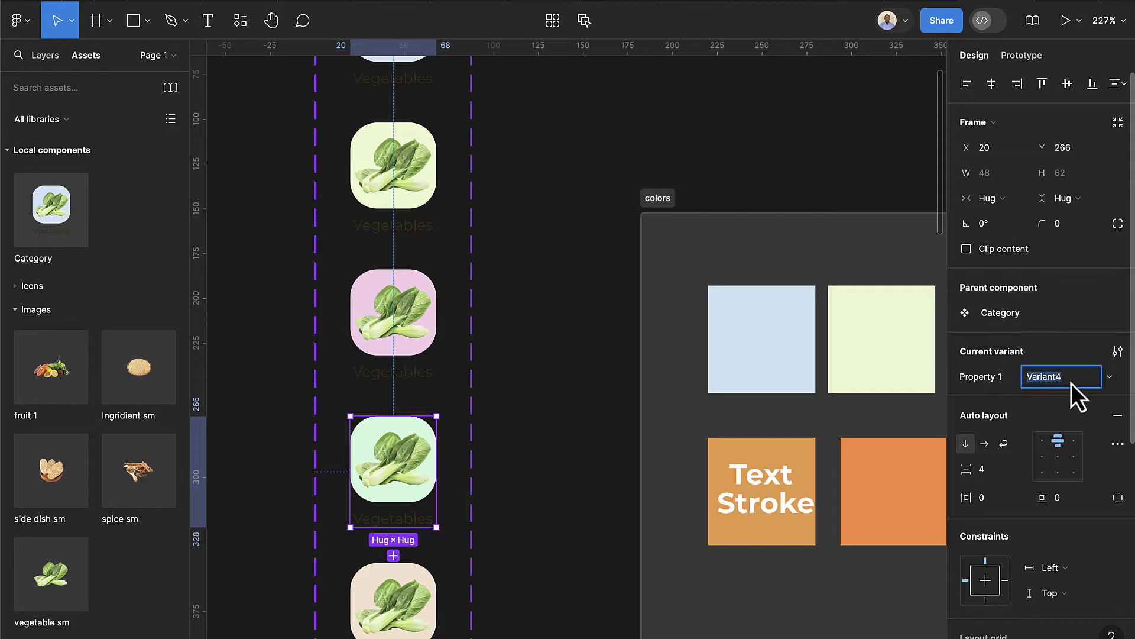
text(cat )
text(4)
key(Return)
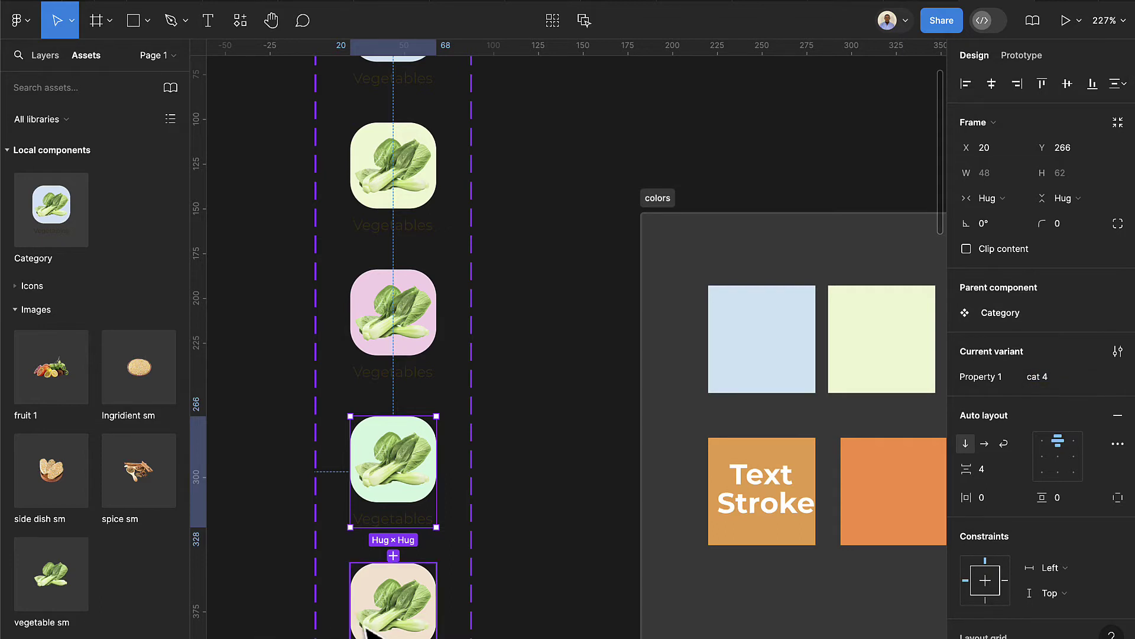
Set the Property 1 value of the peach Category variant to "cat 5"
click(401, 622)
click(1072, 385)
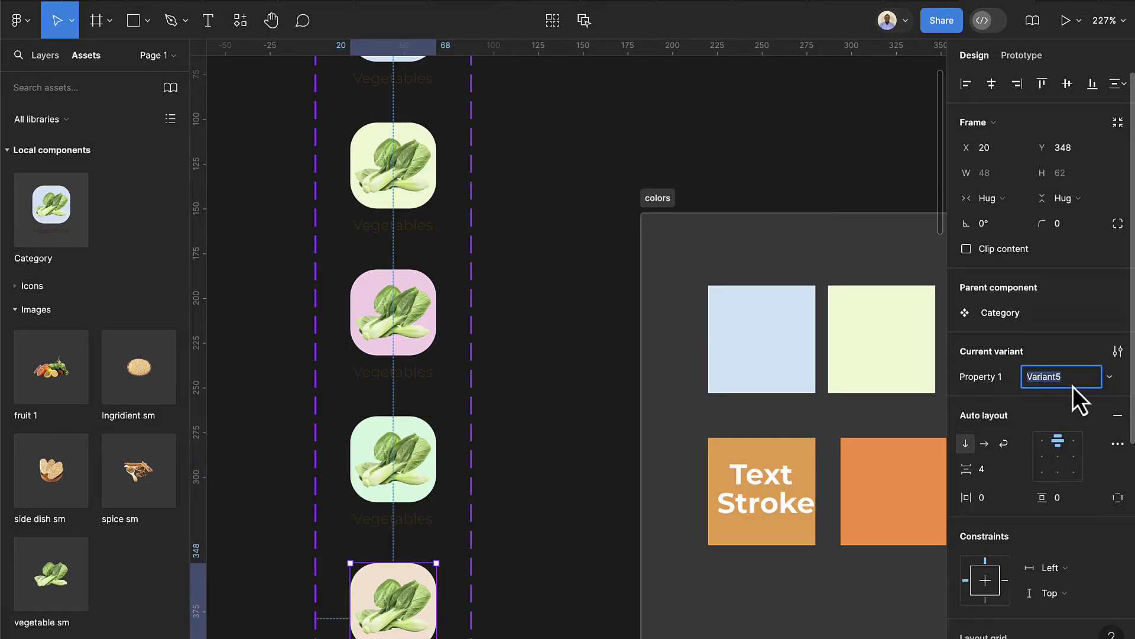
text(cat 5)
key(Return)
click(994, 312)
Place a Category instance beside Spices on the home screen and switch it to the cat 4 variant
scroll(750, 353, right, 15)
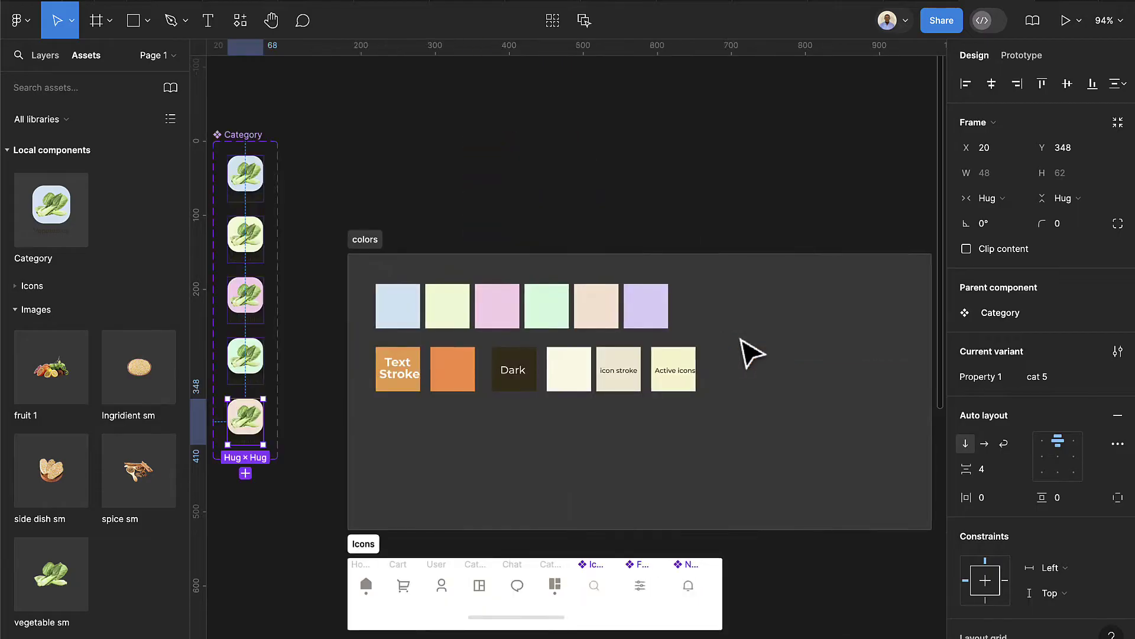
scroll(695, 432, up, 5)
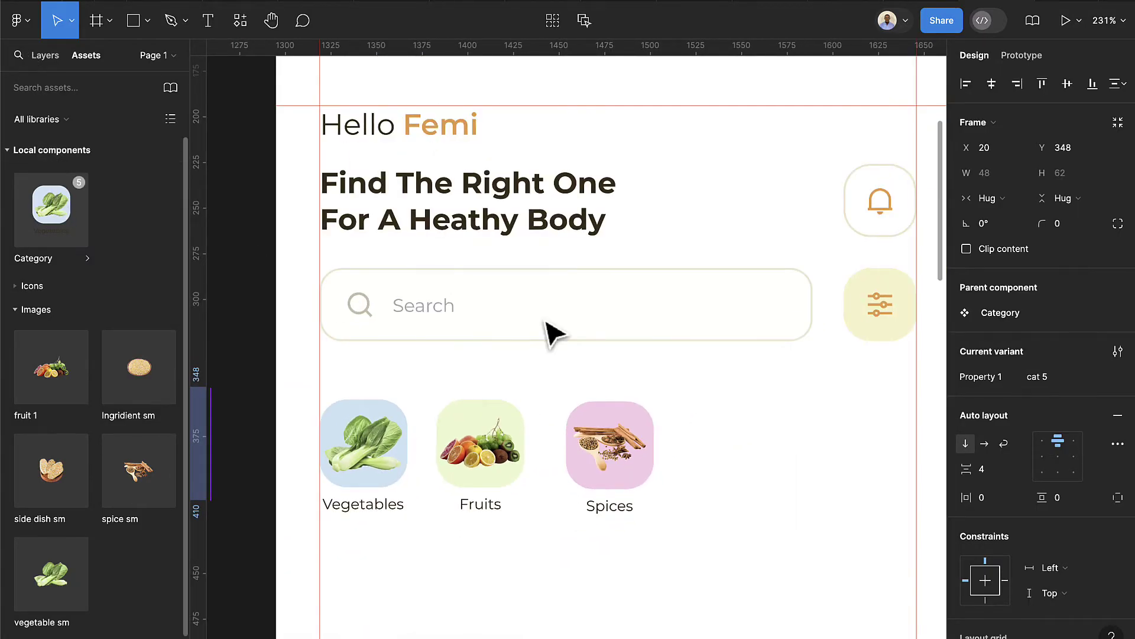
drag(549, 331, 736, 447)
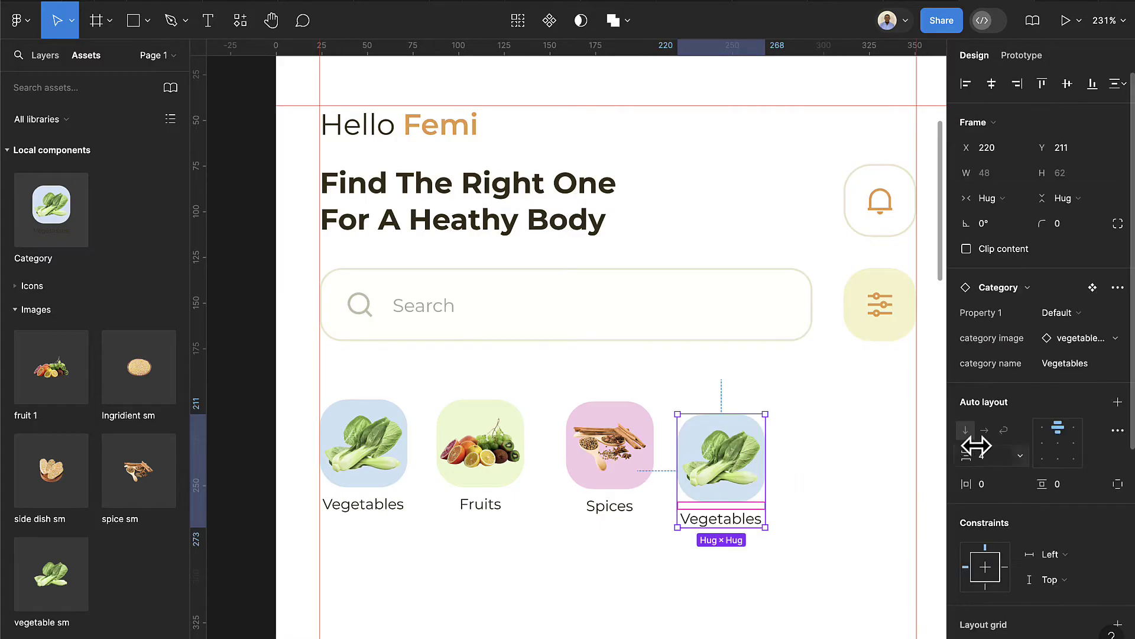
click(1060, 317)
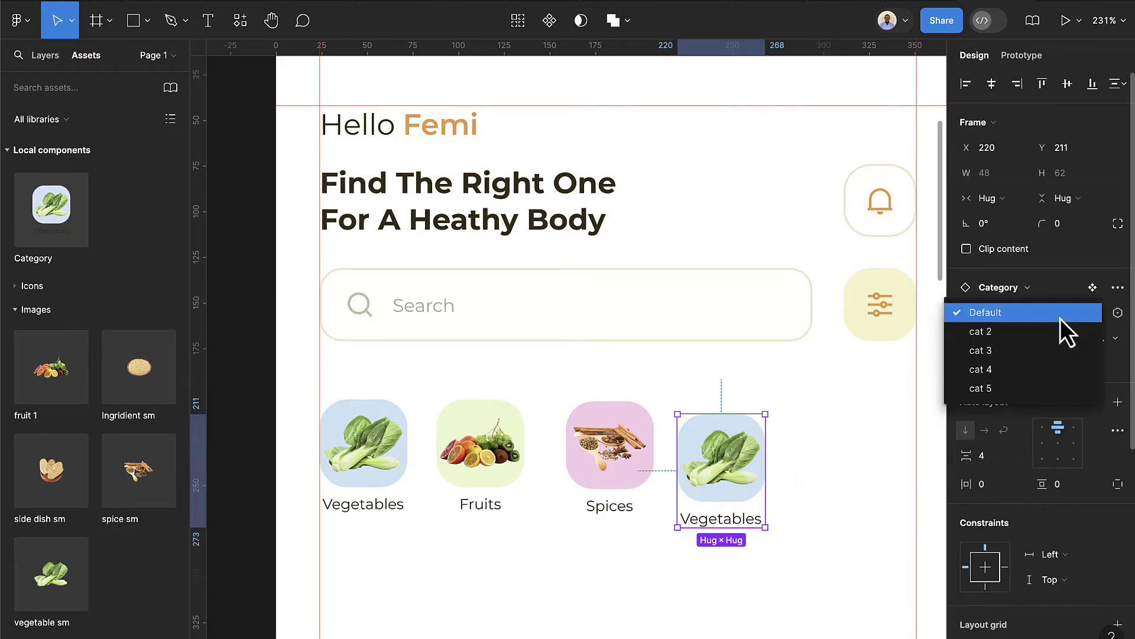
click(1034, 369)
Duplicate the cat 4 instance to about X 290, Y 202 at the end of the row and switch the copy to cat 5
drag(740, 473, 865, 464)
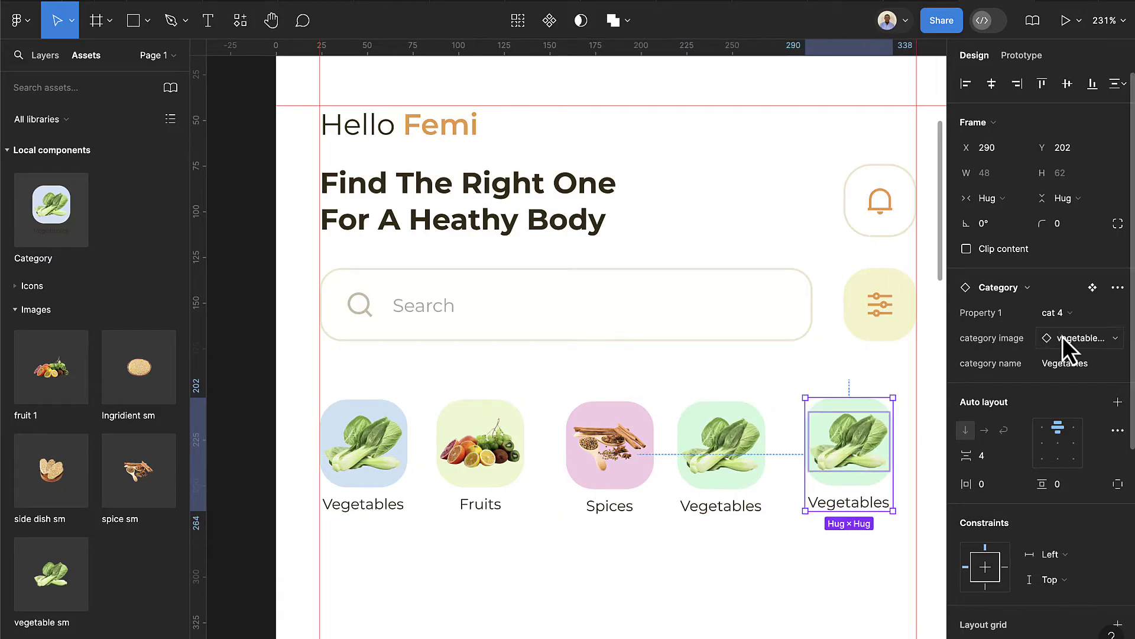
click(1058, 317)
click(1047, 331)
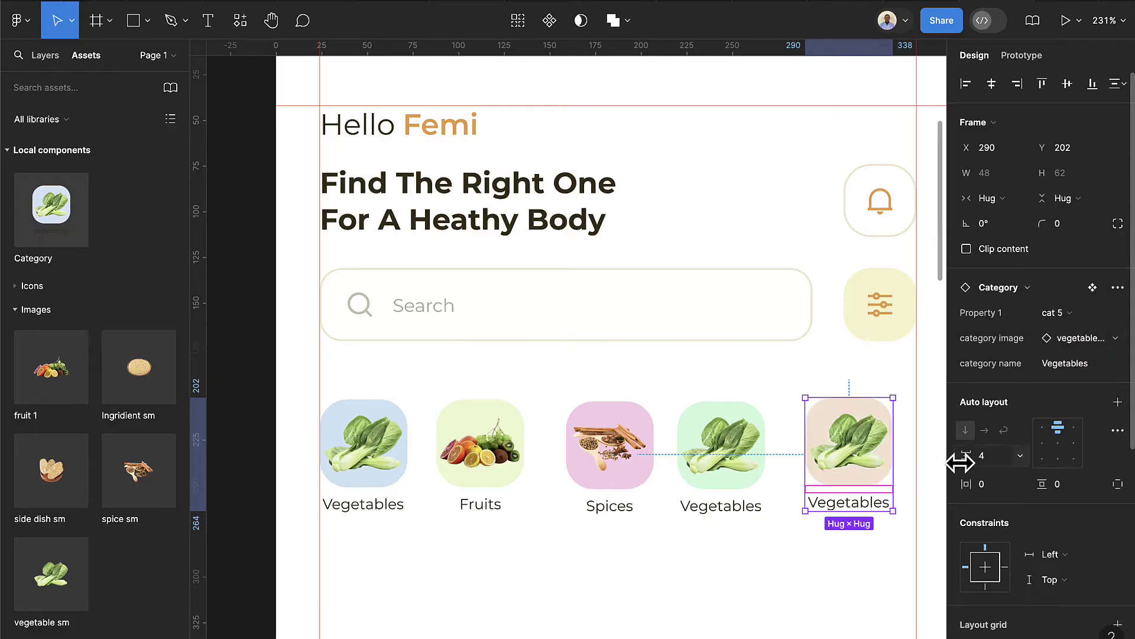
click(867, 367)
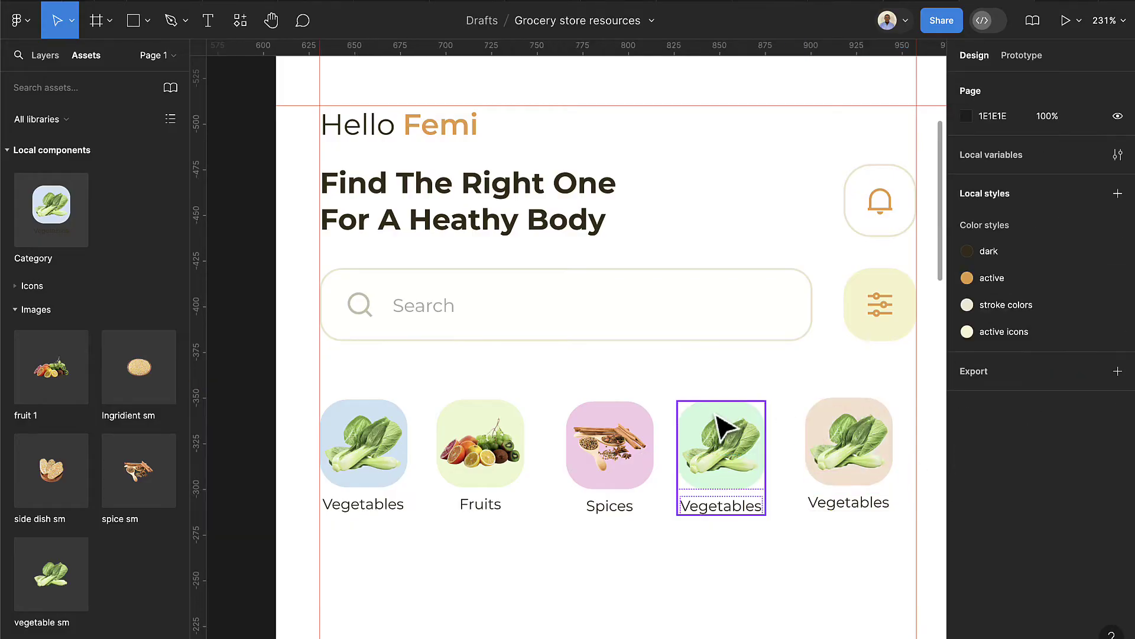
Set the mint green category's name to "Ingredients" and swap its image to Ingridient sm
click(733, 467)
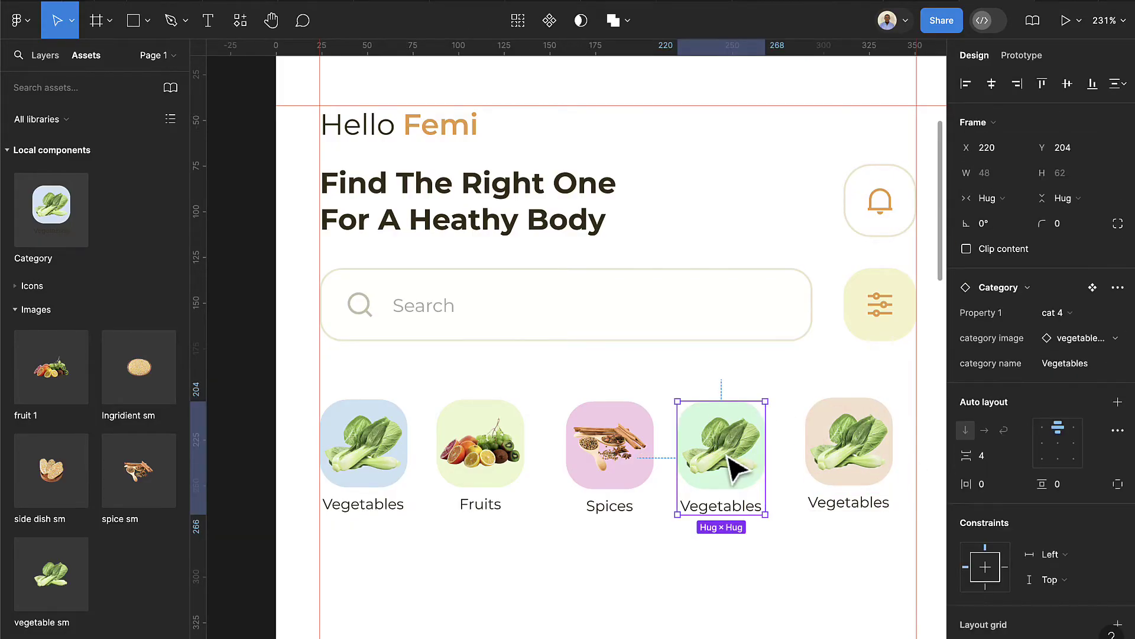
click(1074, 364)
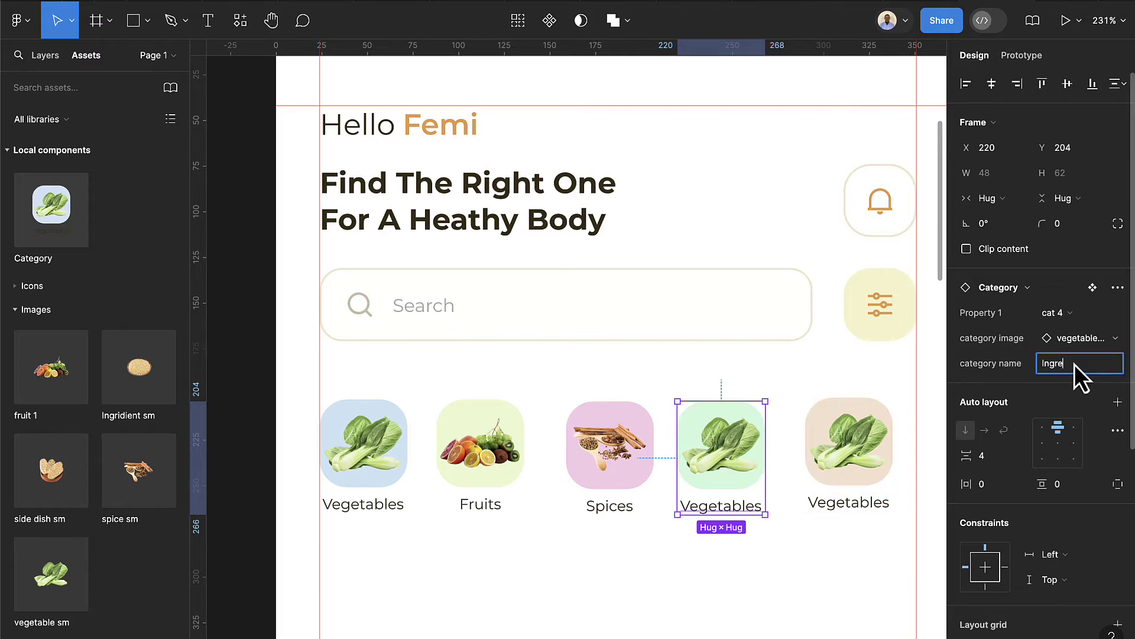
text(Ingredients)
key(Return)
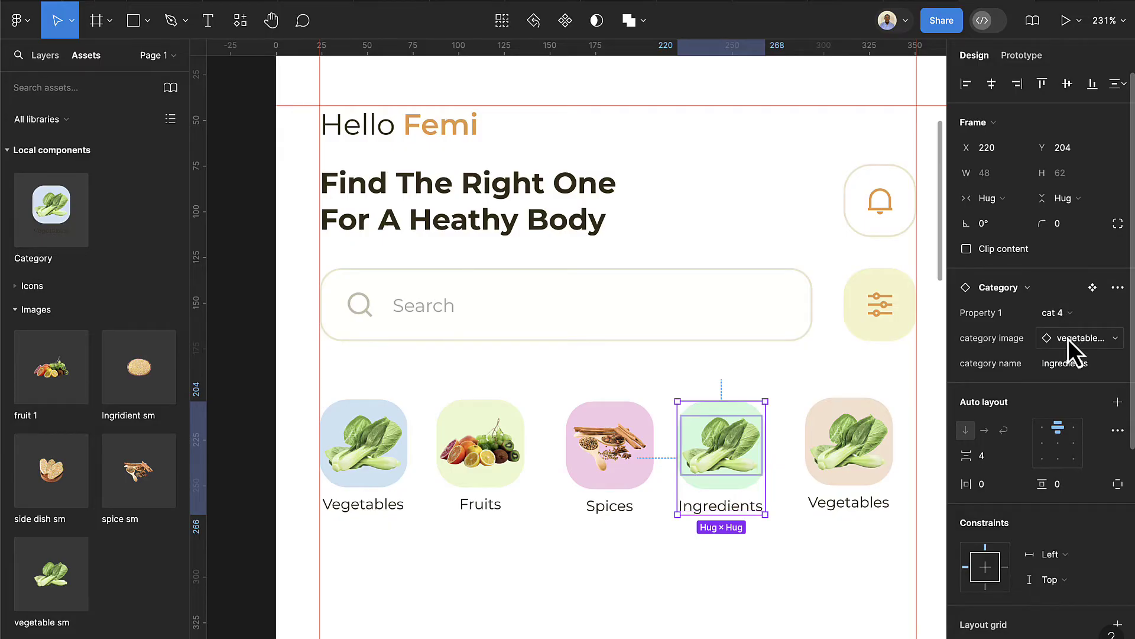
click(1068, 338)
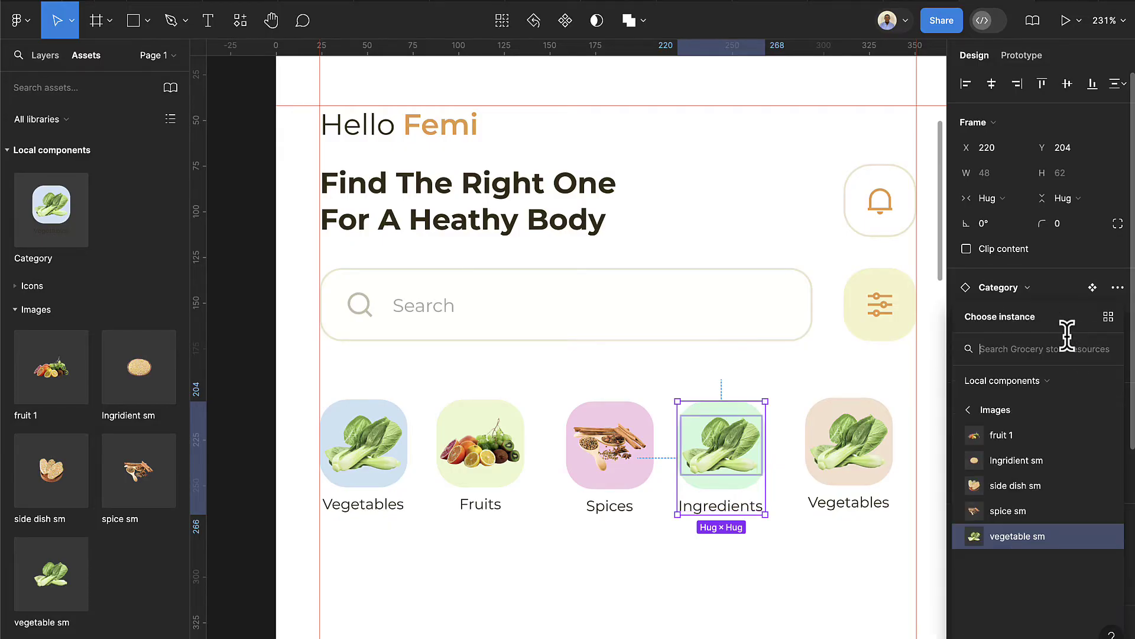
click(1020, 462)
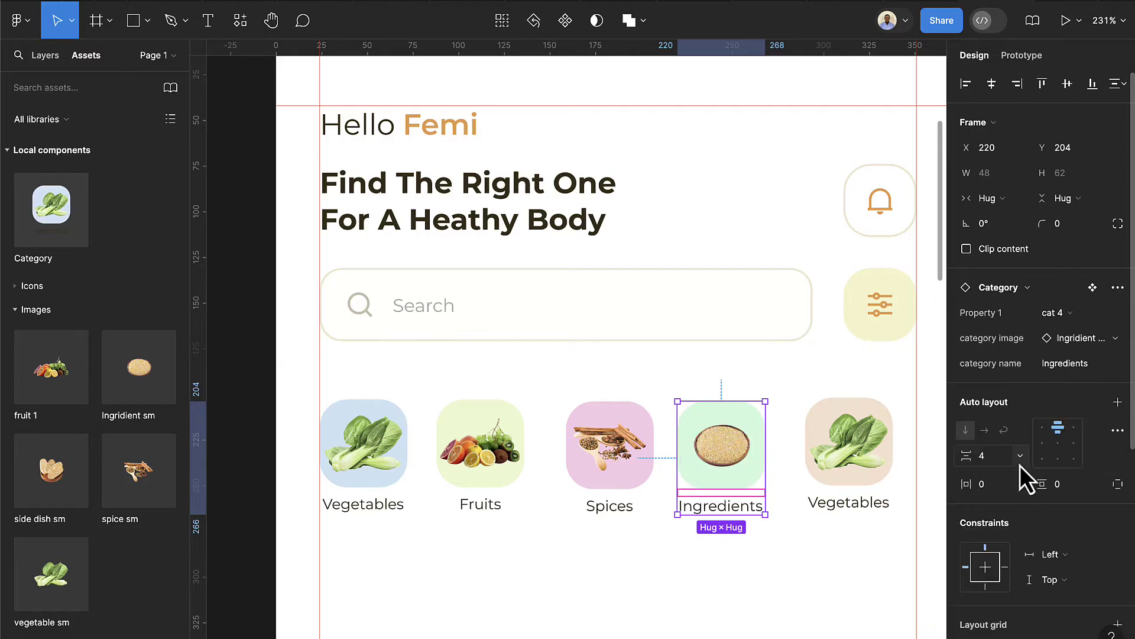
Set the peach category's name to "Side Dishes" and swap its image to side dish sm
click(877, 469)
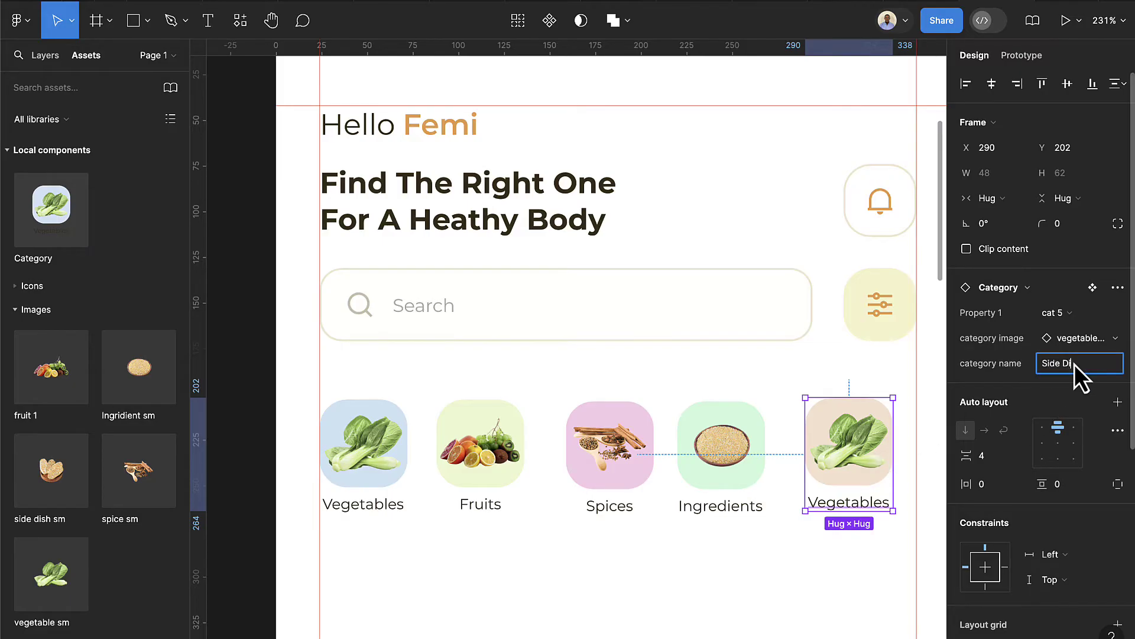
click(1074, 364)
text(Side Dishes)
key(Return)
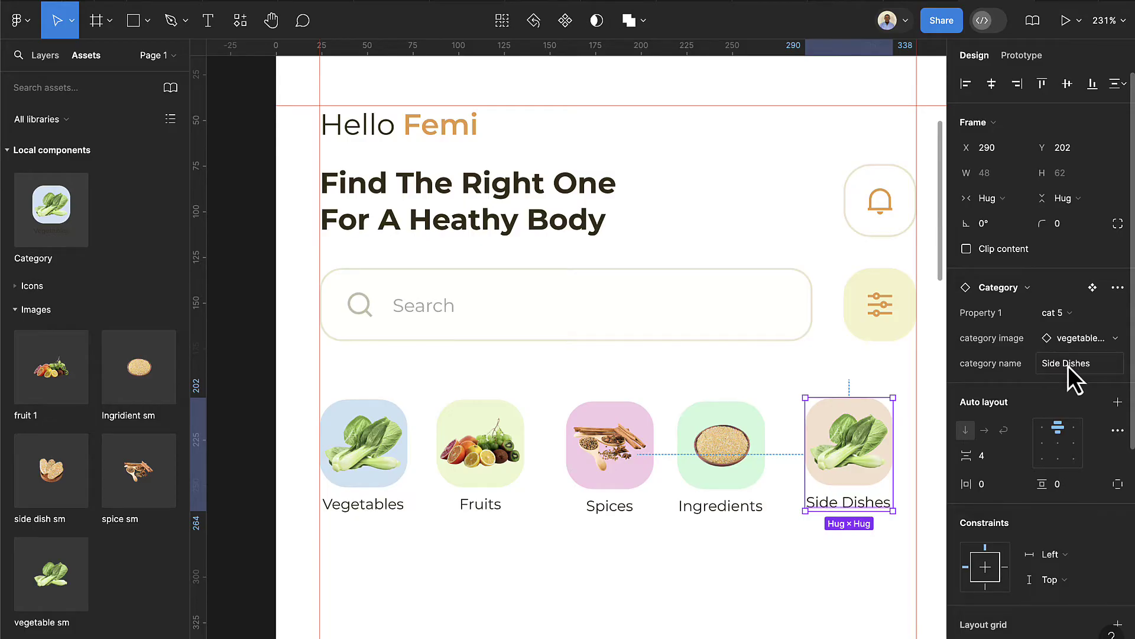
click(1068, 338)
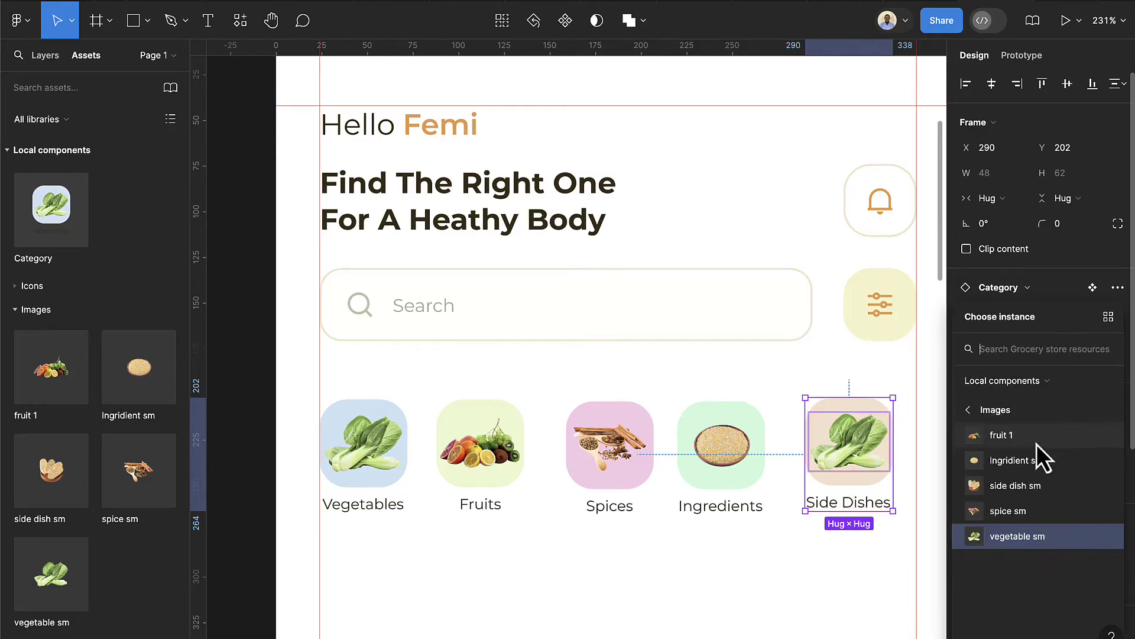
click(1028, 485)
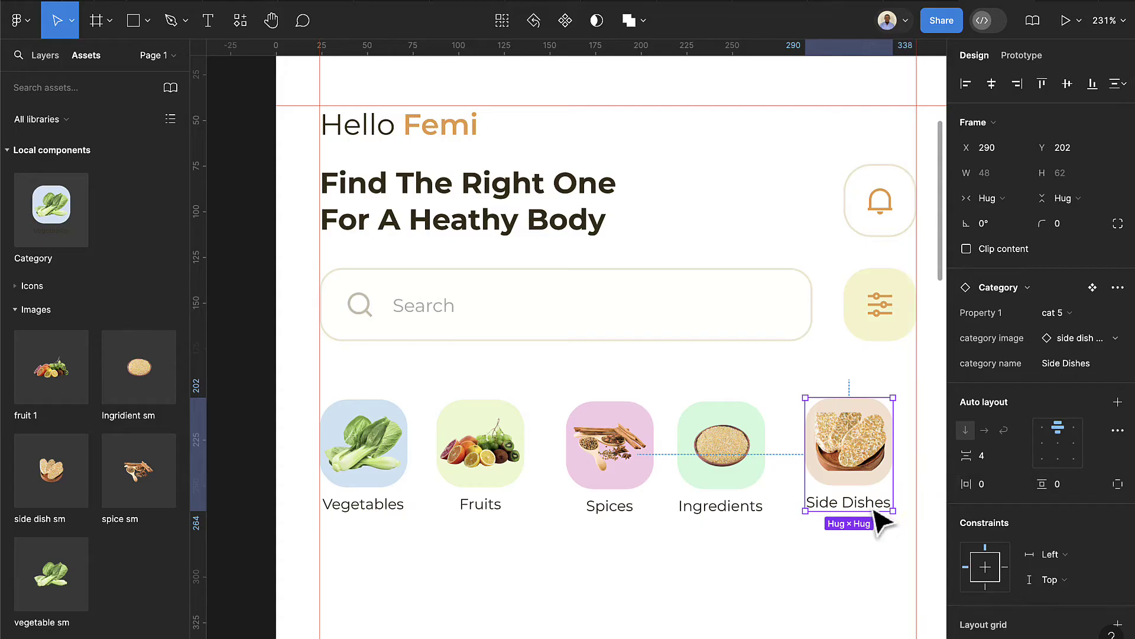
click(840, 569)
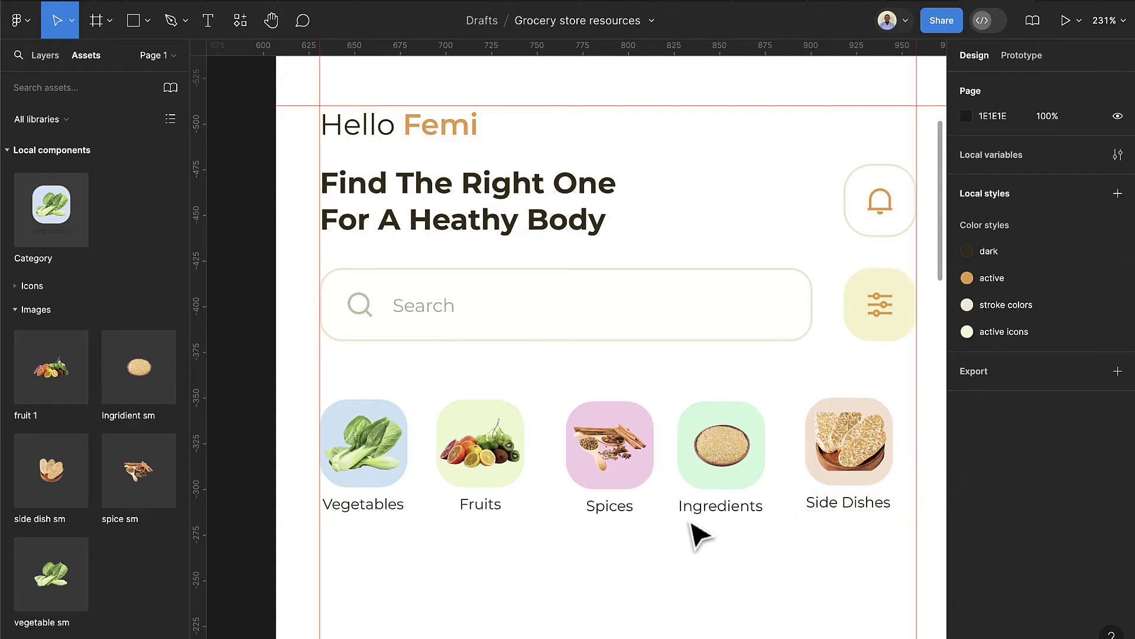
Select the five category instances from Vegetables to Side Dishes and wrap them in one horizontal auto layout frame
ctrl+scroll(700, 532, down, 5)
ctrl+scroll(765, 494, up, 4)
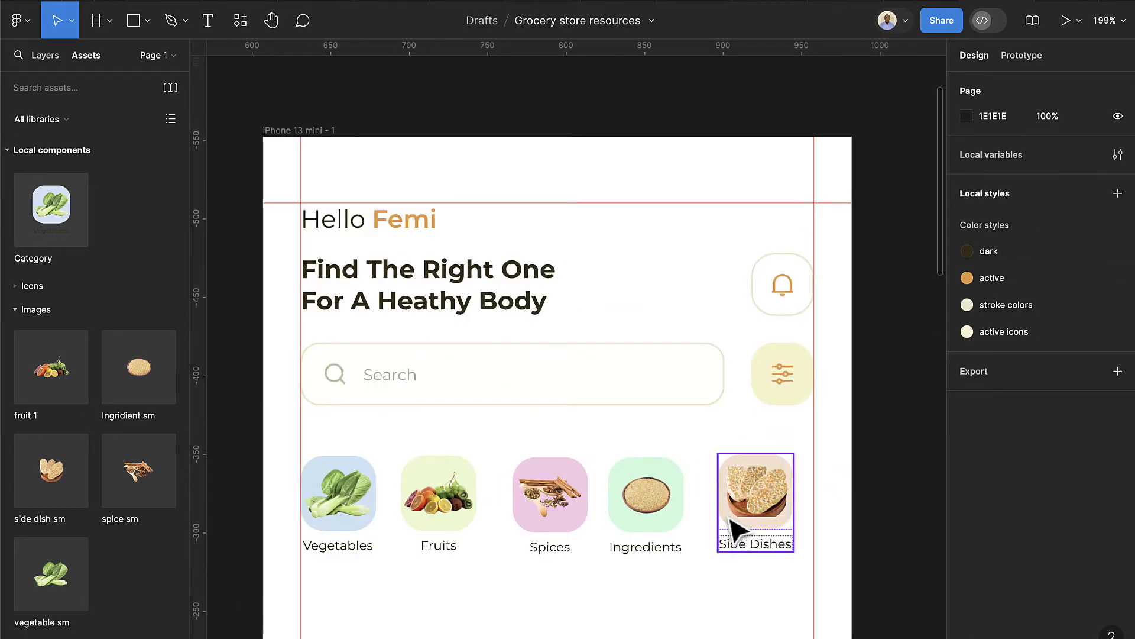
scroll(766, 477, down, 2)
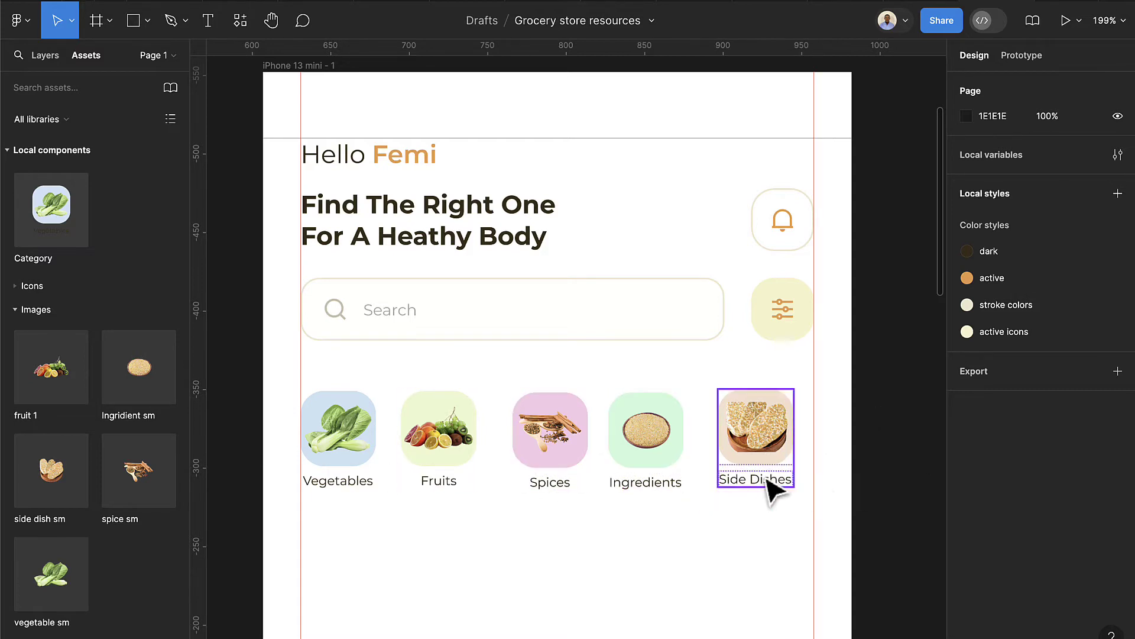
click(359, 461)
shift+click(470, 445)
shift+click(578, 456)
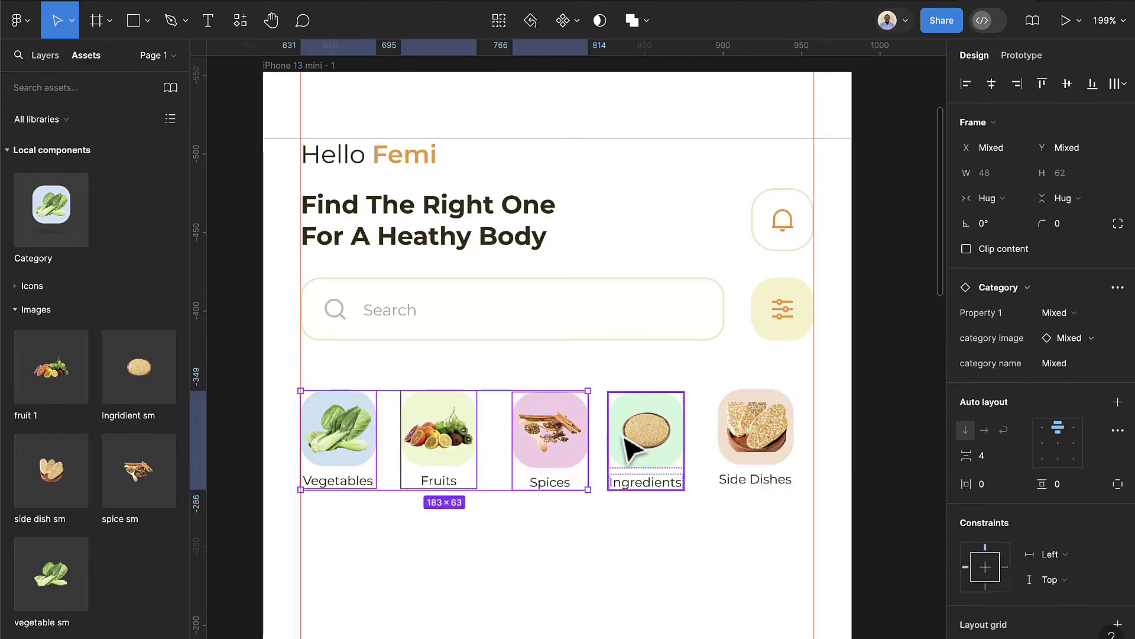
shift+click(629, 449)
shift+click(773, 452)
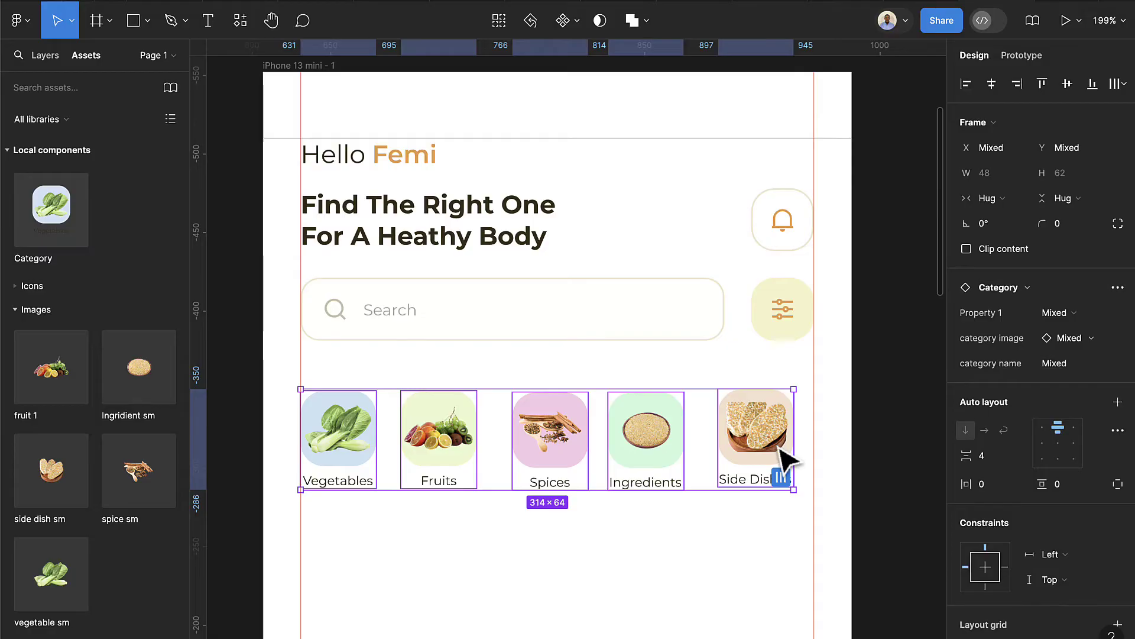
key(shift+a)
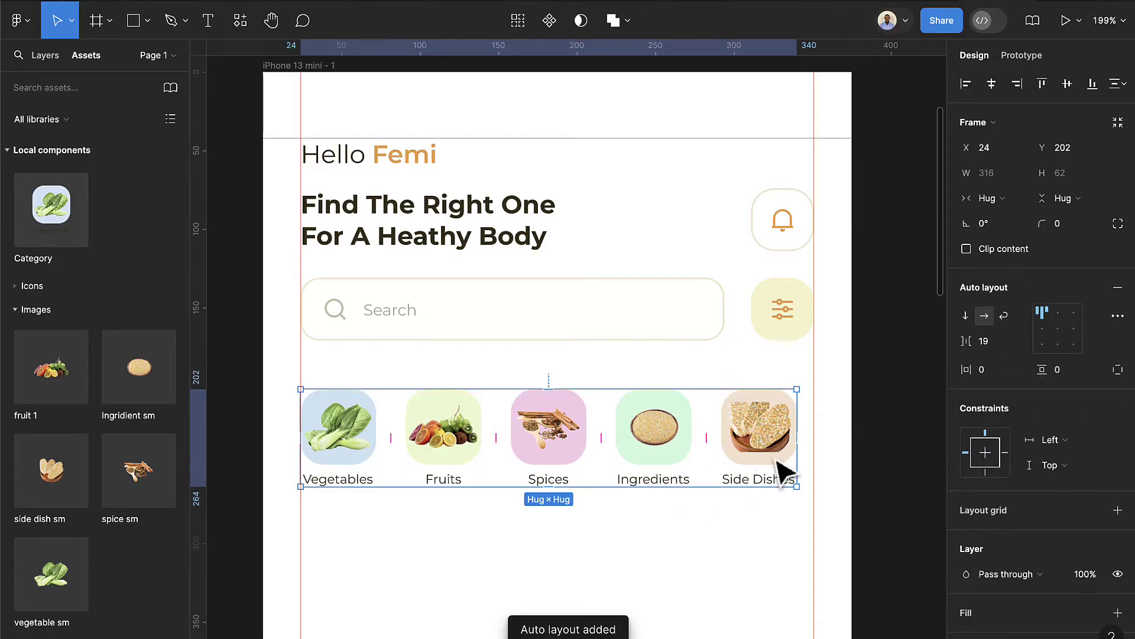
Widen the category row to 327 so it reaches the right margin guide and set its item spacing to Auto
ctrl+scroll(830, 432, up, 2)
drag(794, 438, 809, 439)
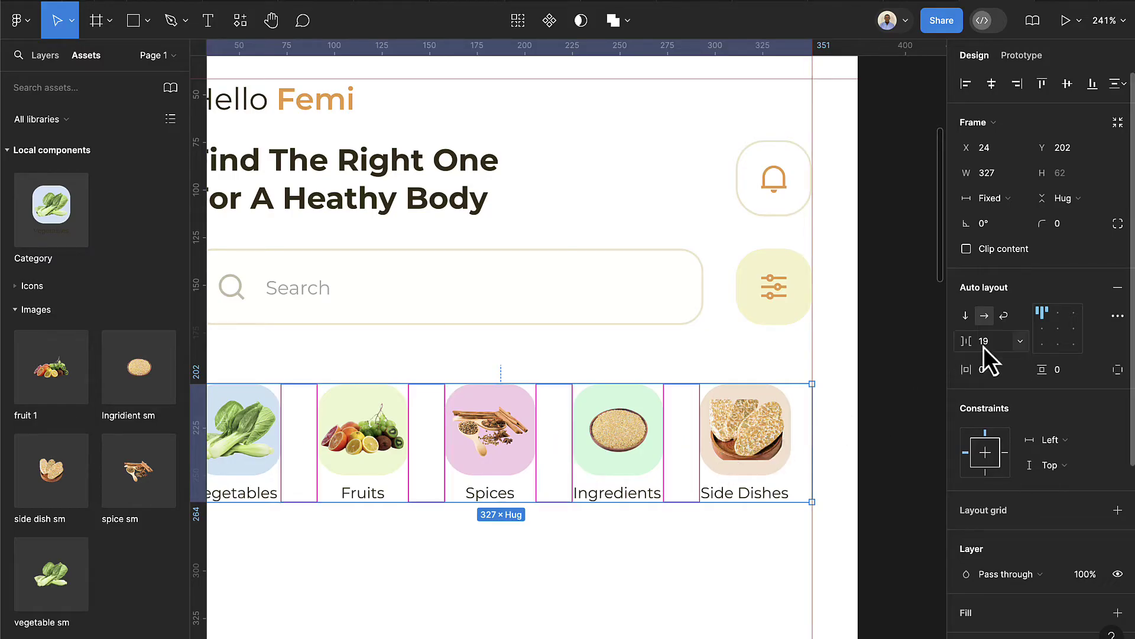
click(1020, 343)
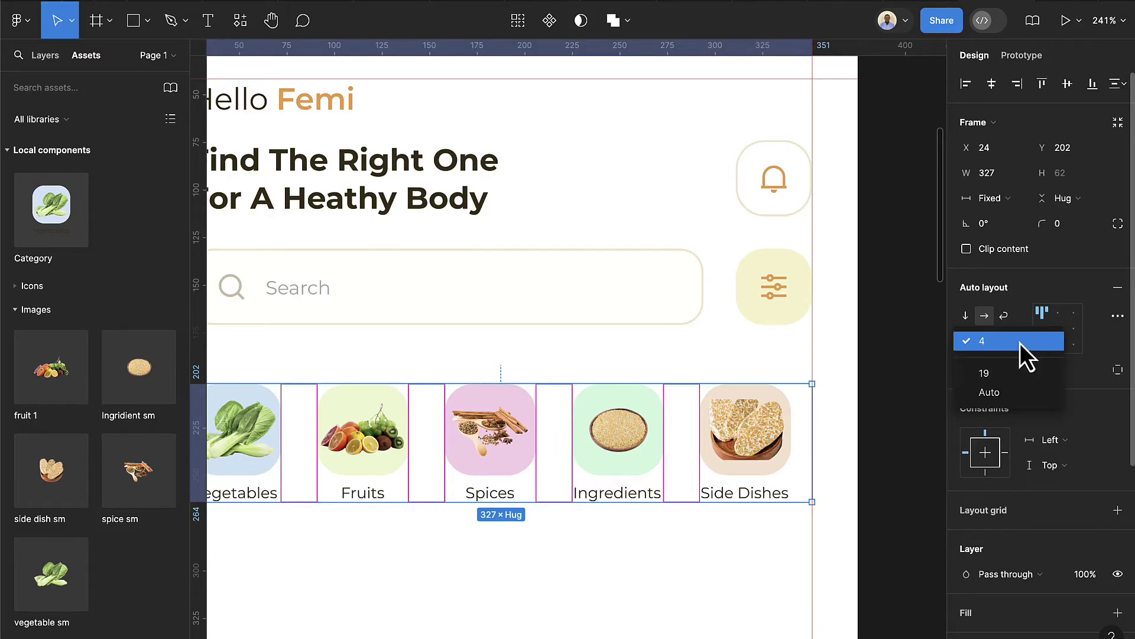
click(1017, 393)
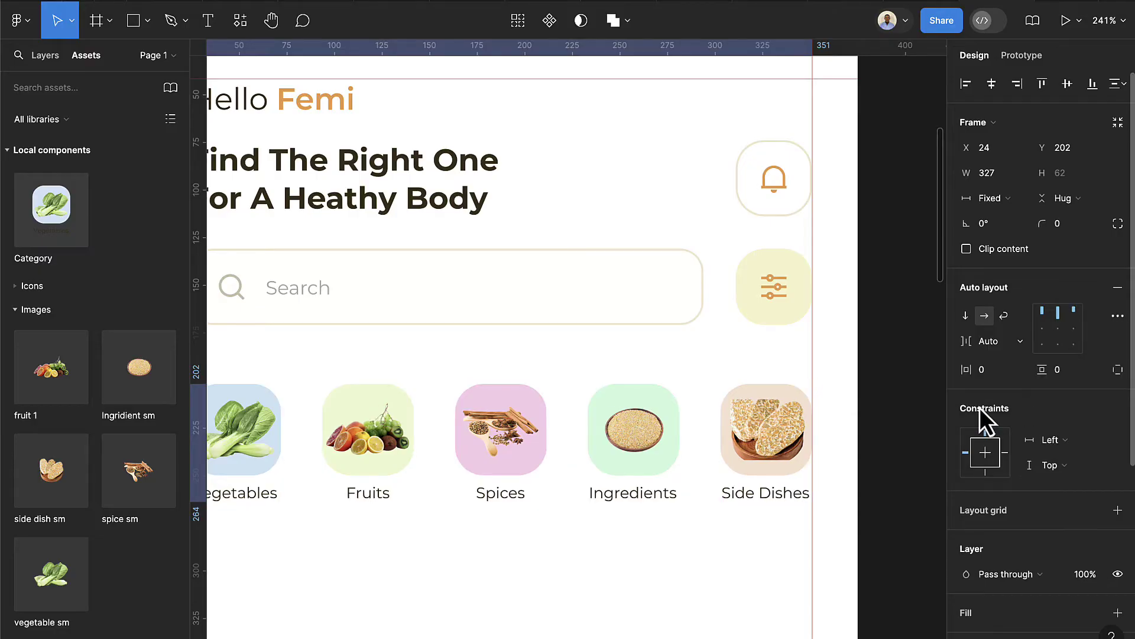
scroll(788, 451, down, 3)
scroll(783, 458, down, 1)
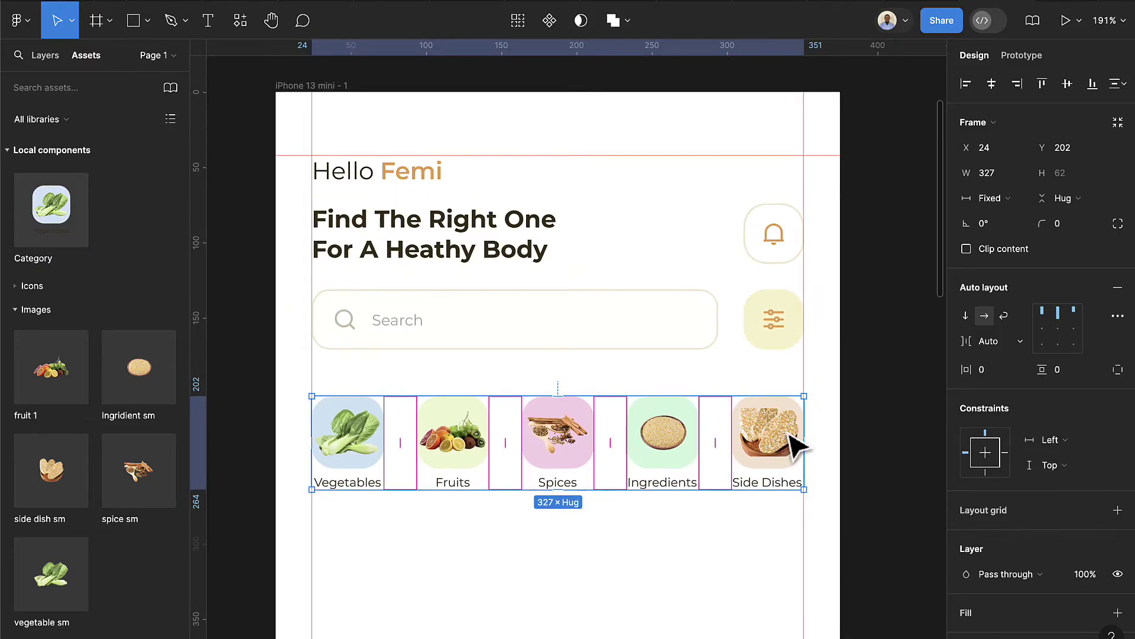
key(space)
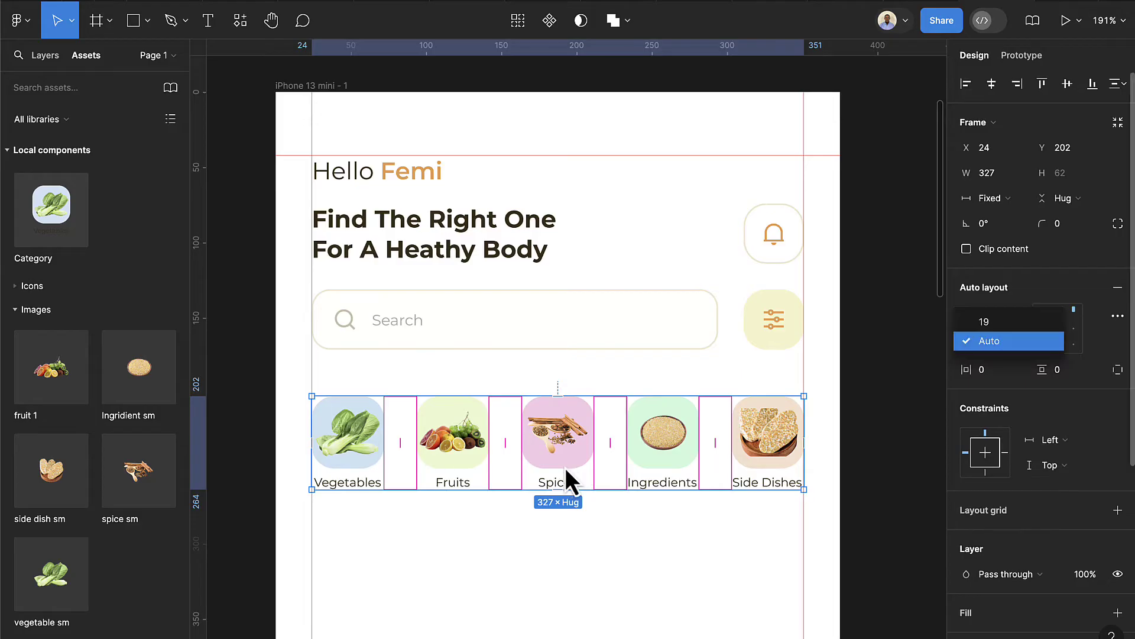
key(Escape)
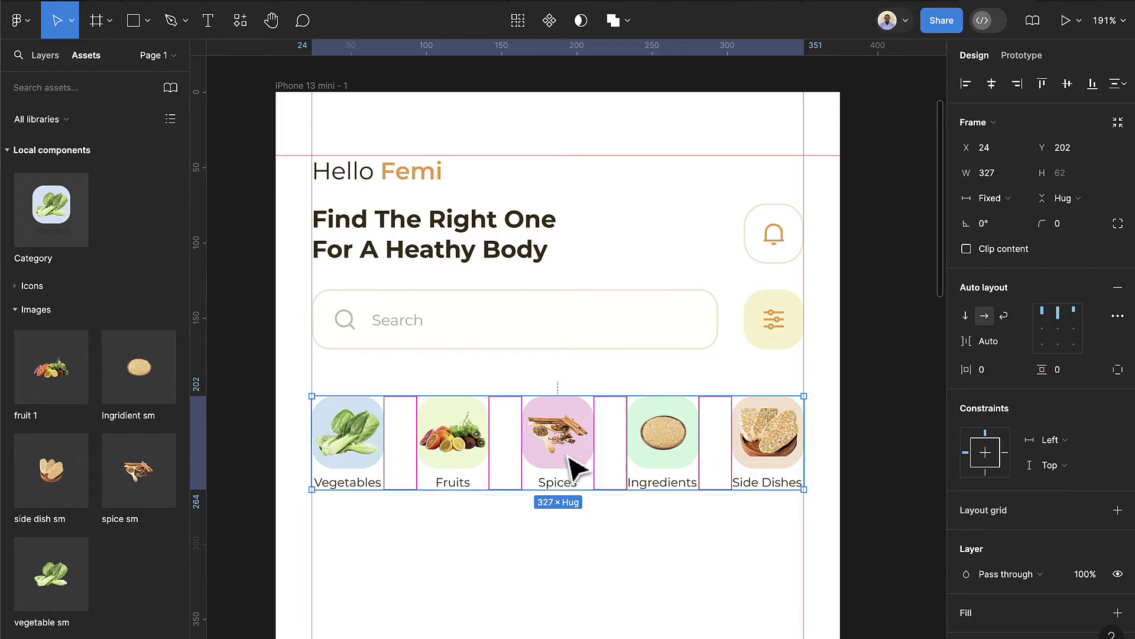
Move the category row down to Y 222
click(603, 534)
click(609, 456)
key(shift+Down)
key(shift+Down)
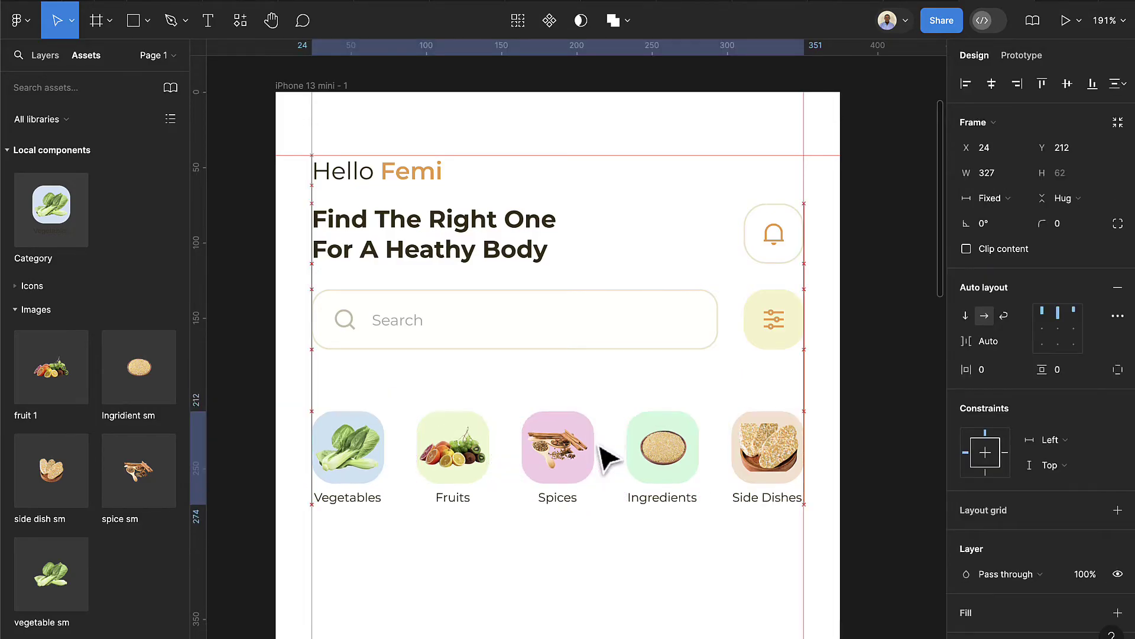
Add the text "Category" between the search bar and the category row at font size 16
scroll(609, 459, up, 1)
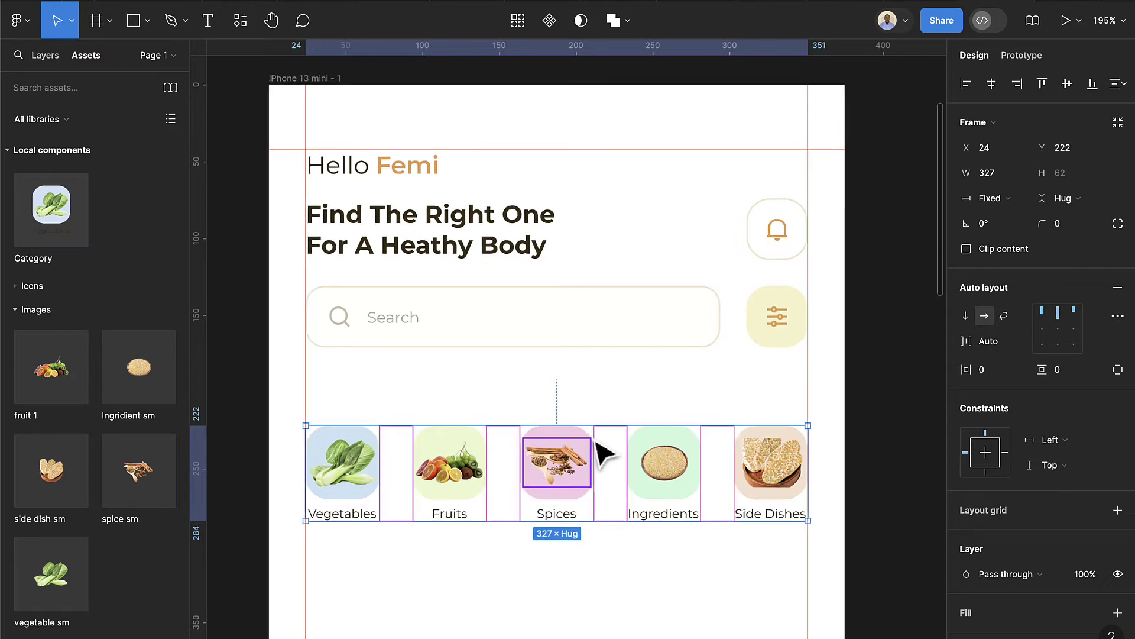
click(208, 21)
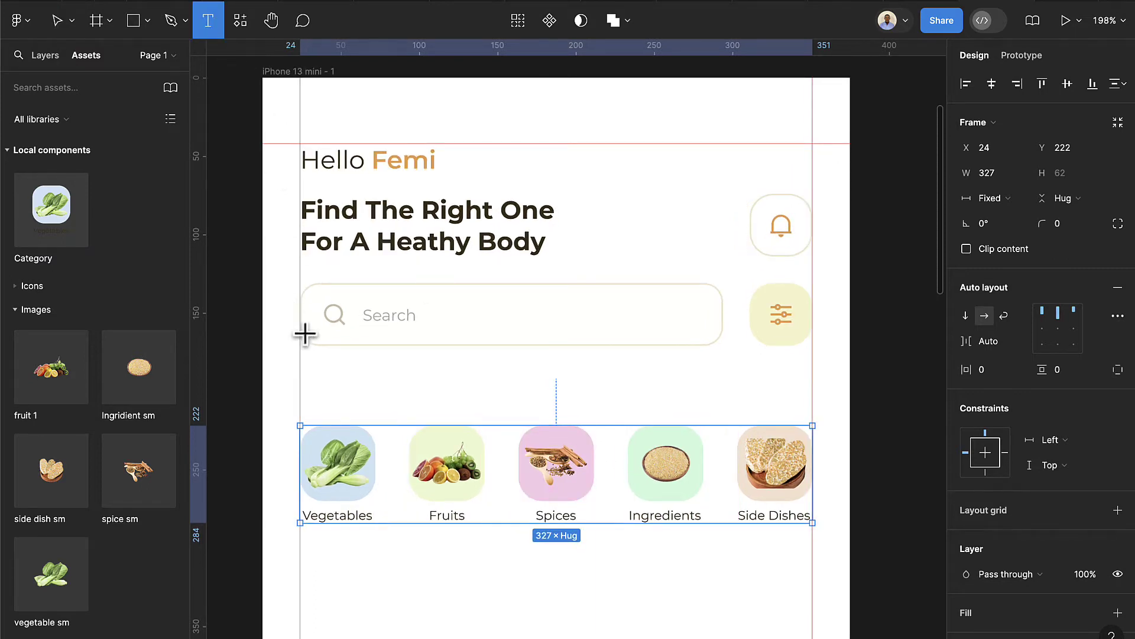
click(317, 379)
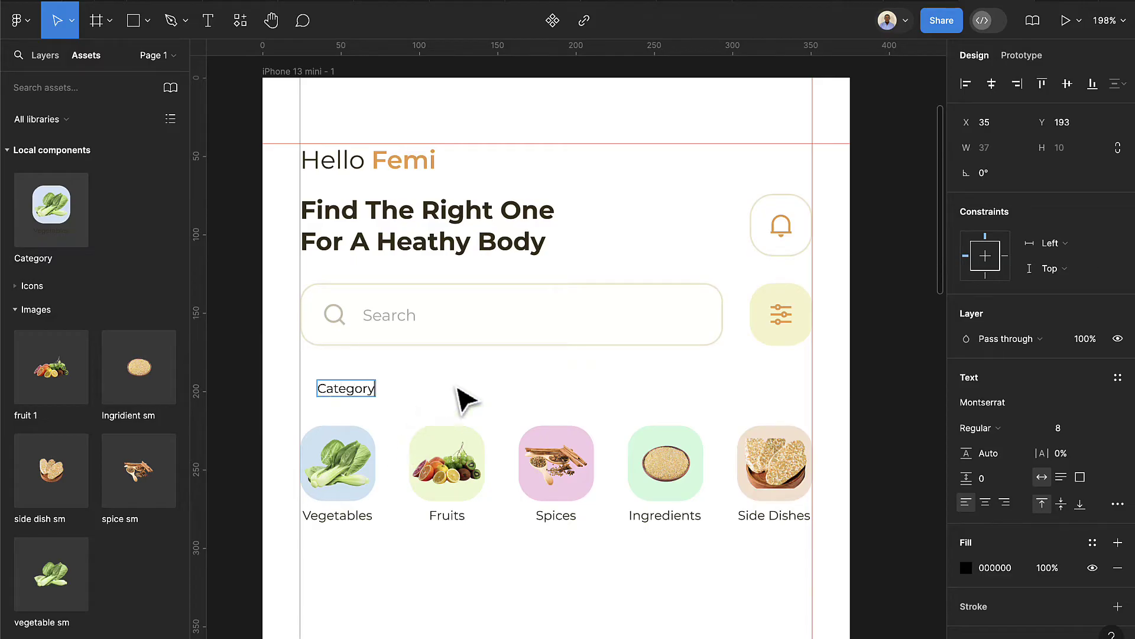
key(Escape)
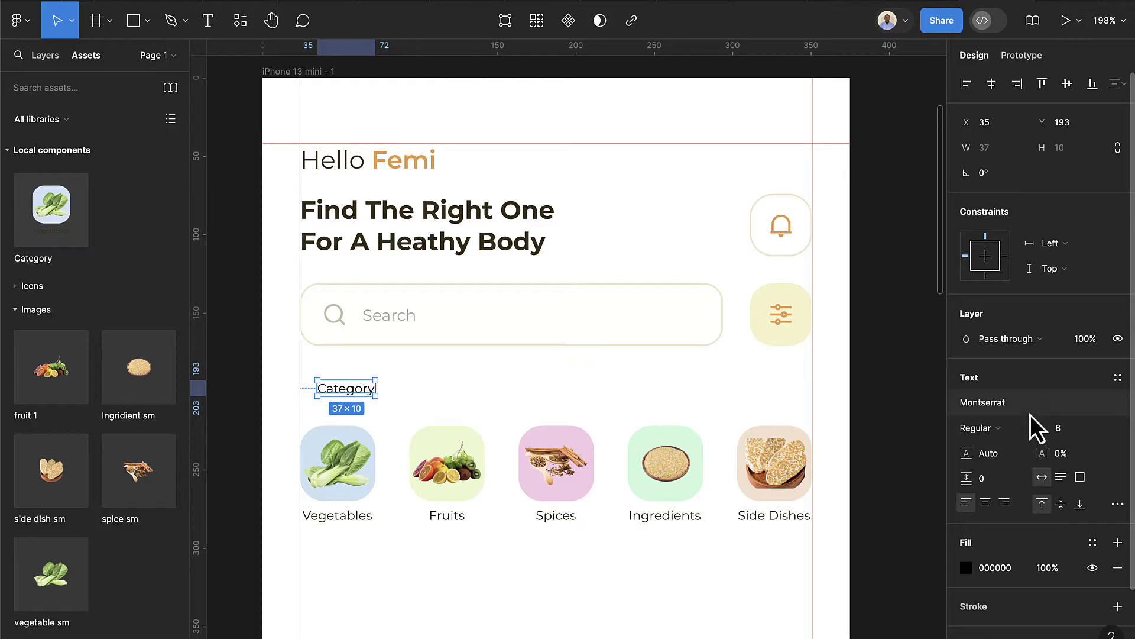
click(1066, 431)
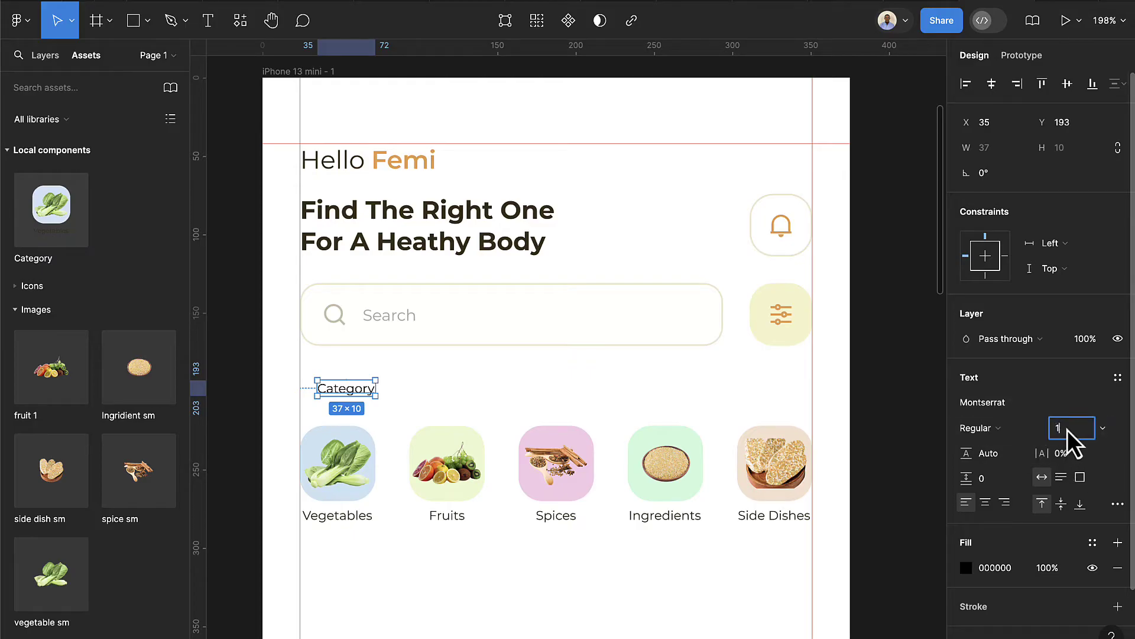
key(Return)
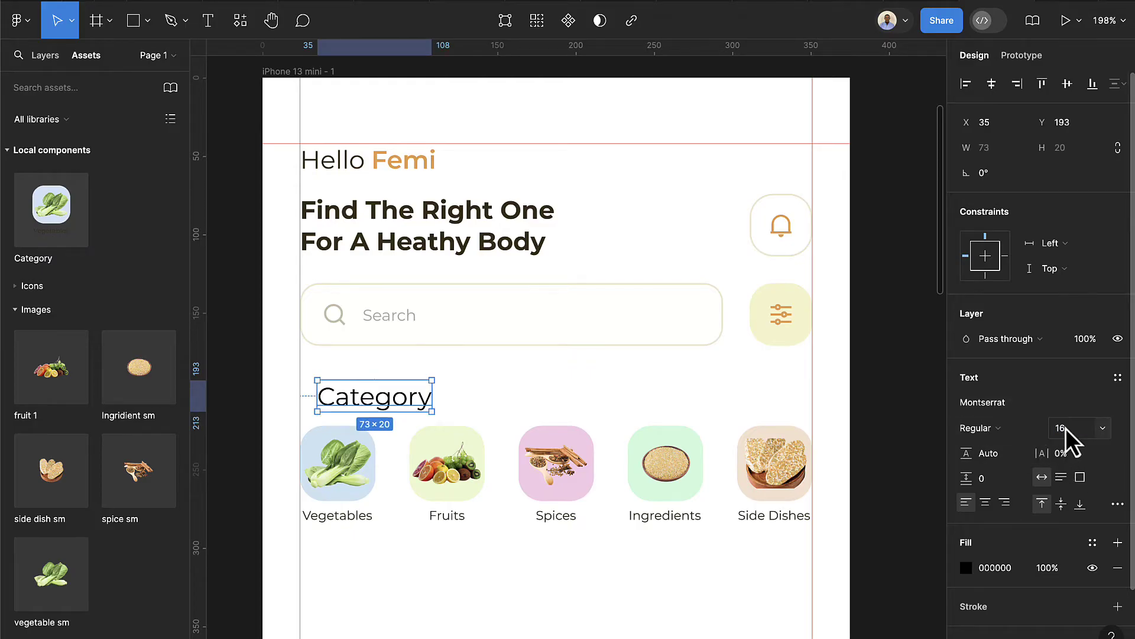
Set the Category heading's font size to 14 and its weight to Bold
click(1067, 429)
text(14)
key(Return)
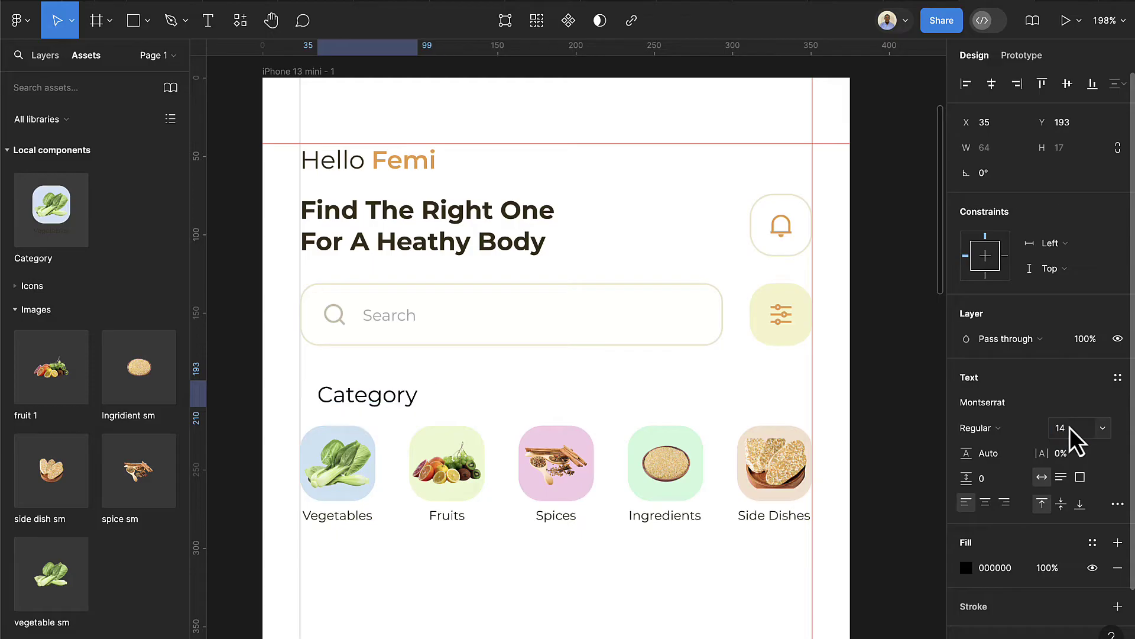
click(1013, 430)
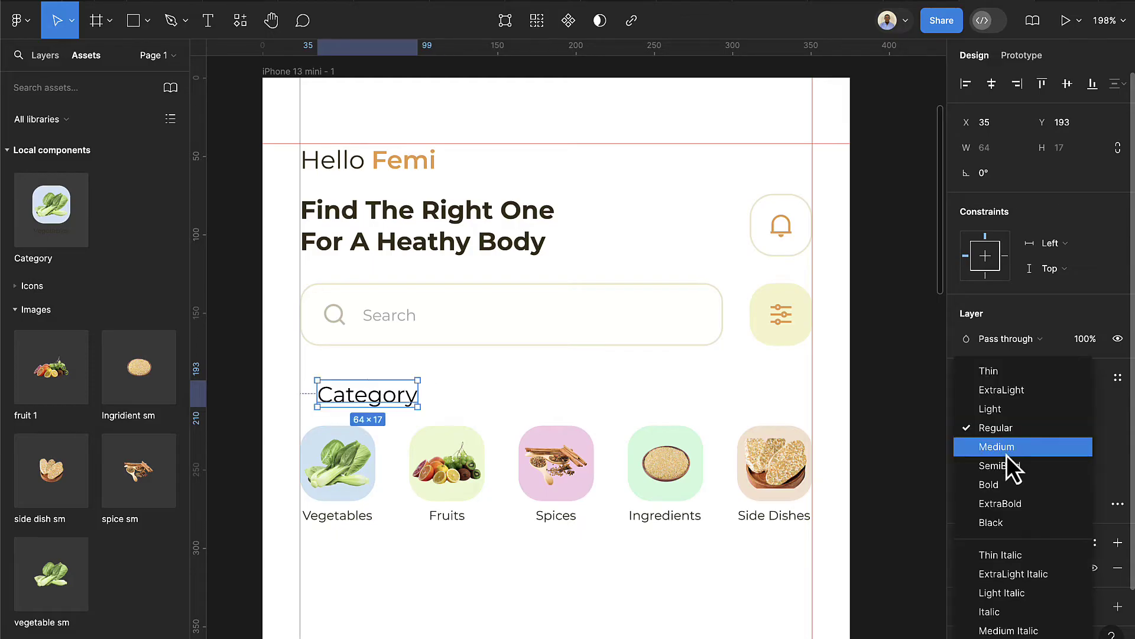
click(1002, 485)
Move the Category heading to about X 26, Y 195 and apply the dark color style to it
drag(375, 405, 359, 403)
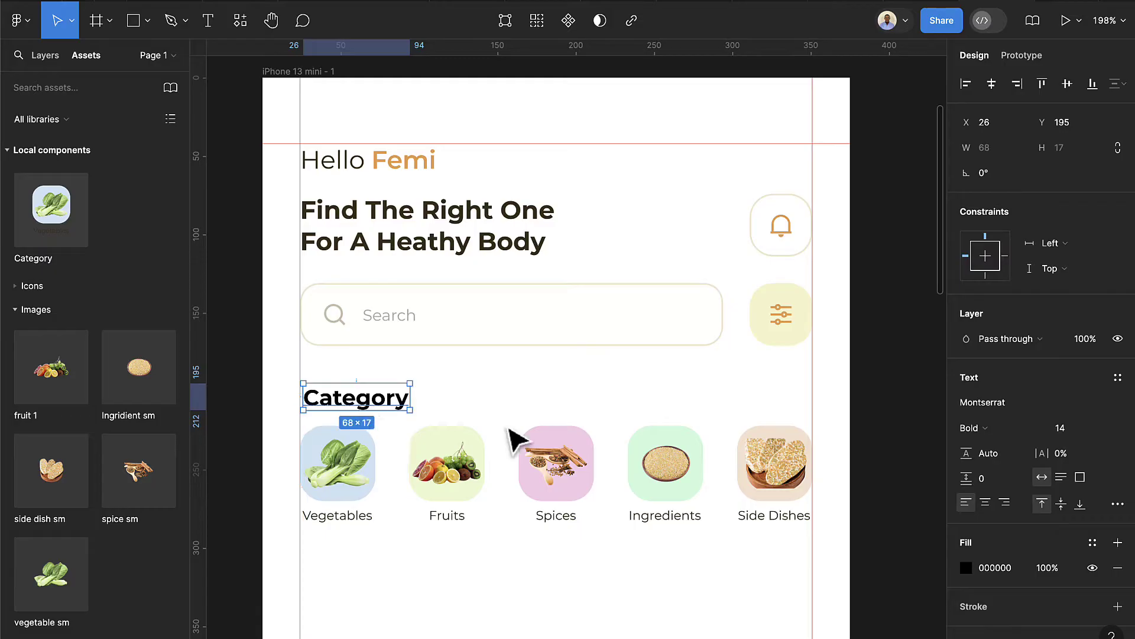
click(1093, 543)
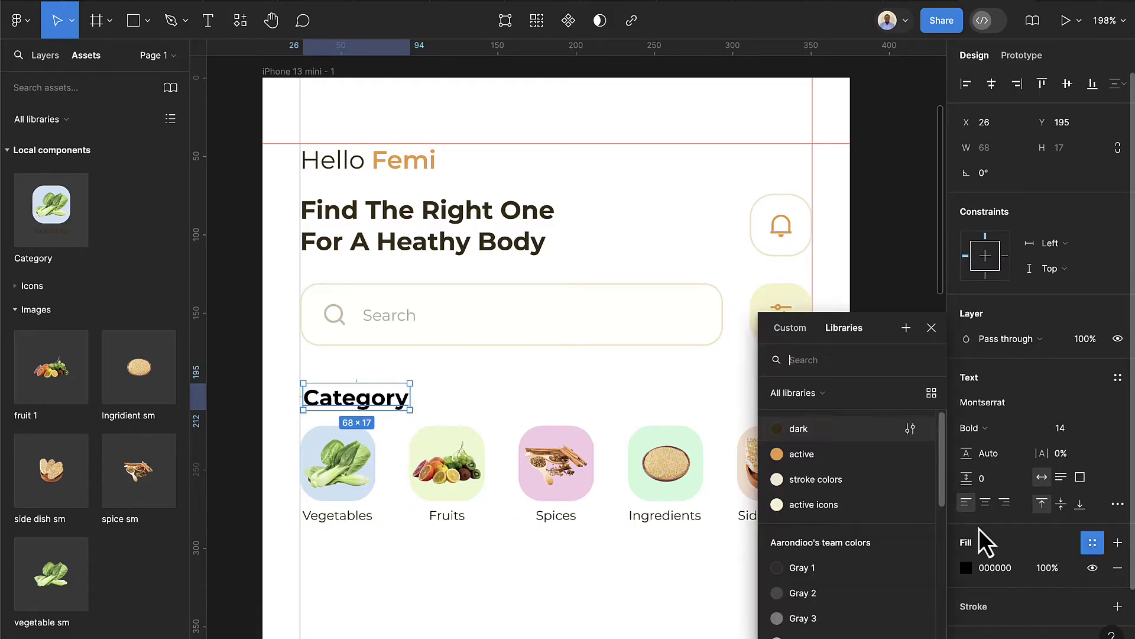
click(849, 441)
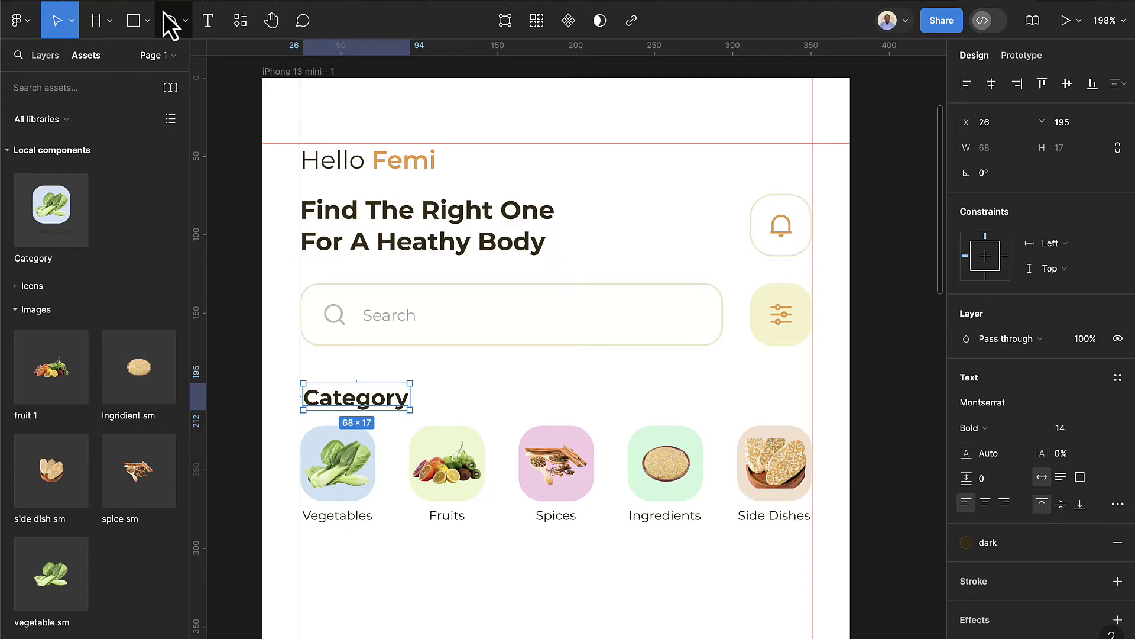
Add a "Show All" text across from the Category heading at about X 254, Y 195
click(204, 21)
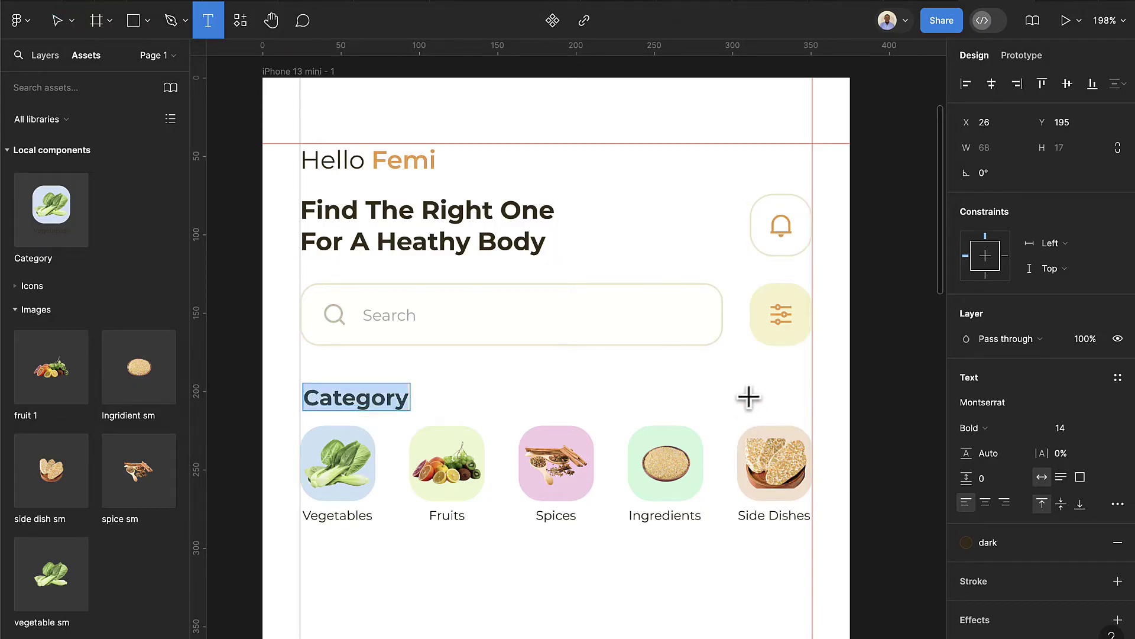
click(659, 385)
text(Show All)
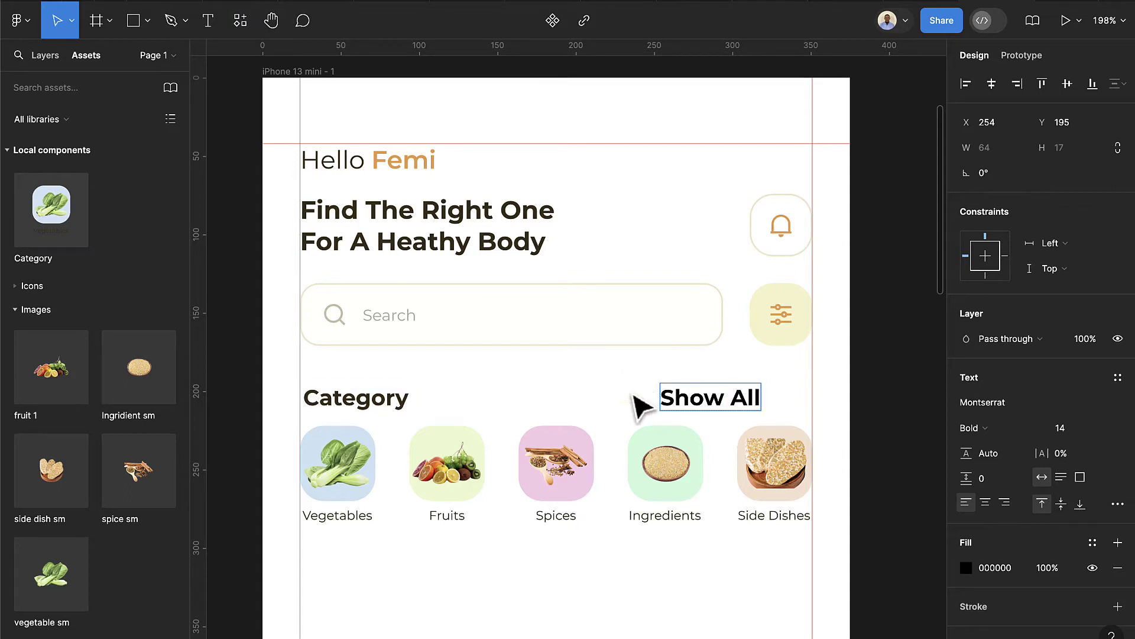
key(Escape)
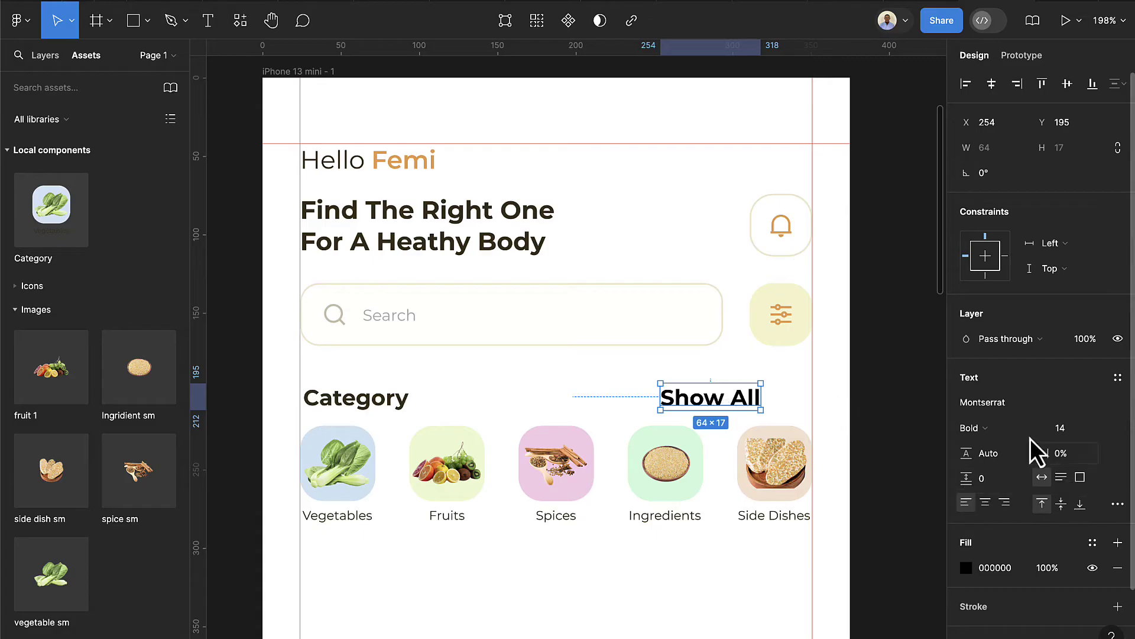
Set the new label's letter case to As typed and rewrite its text as "Show all"
click(1117, 504)
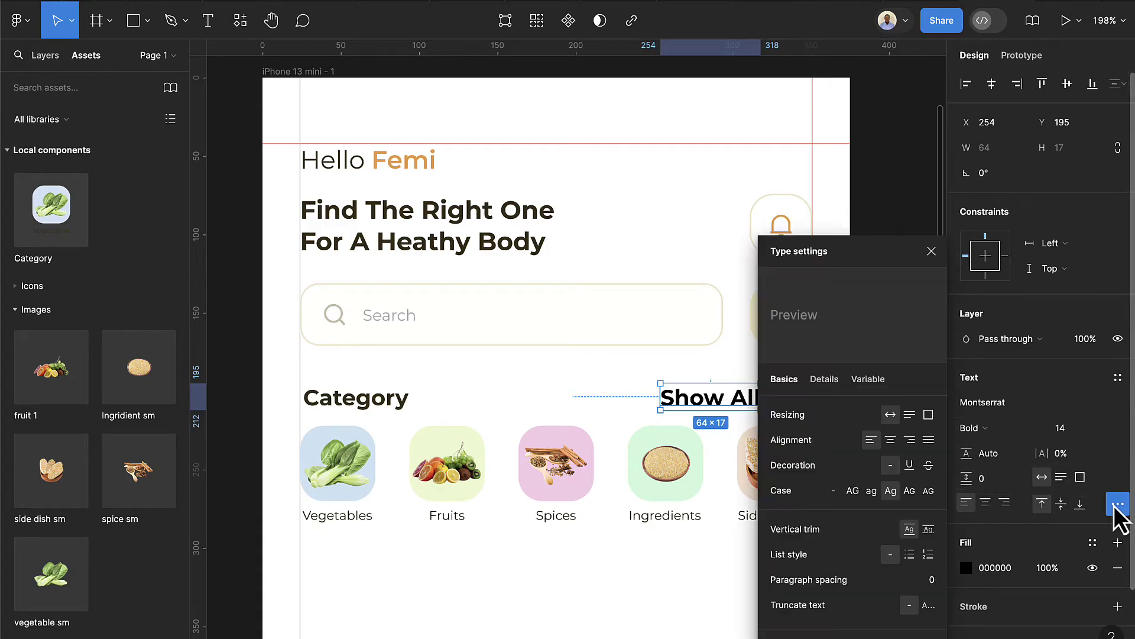
click(832, 491)
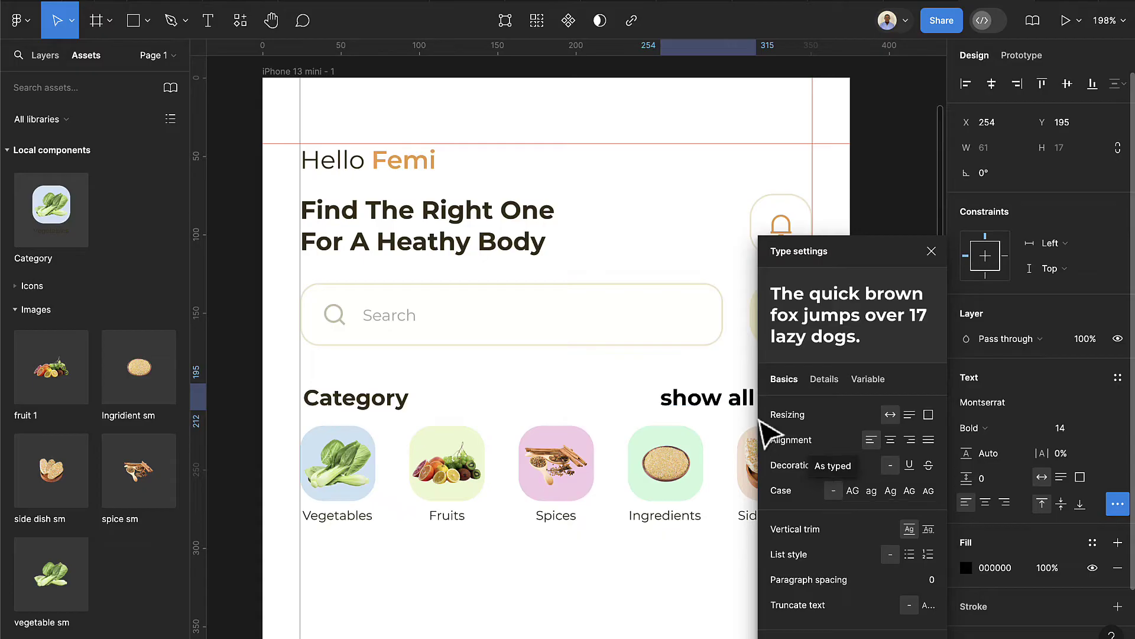
double_click(665, 398)
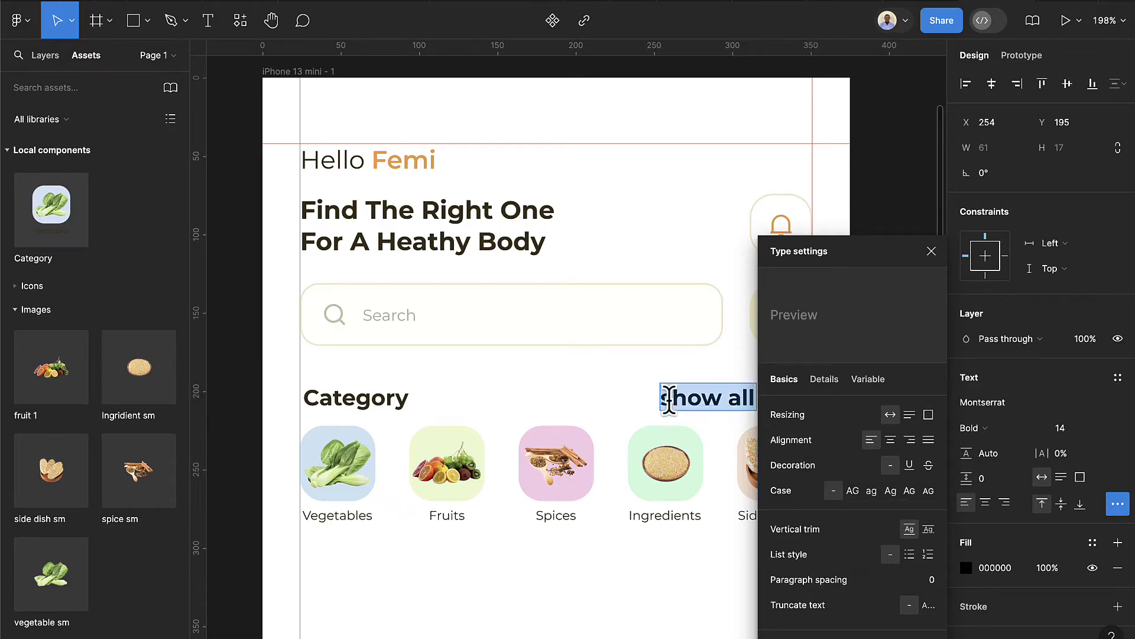
click(670, 396)
key(BackSpace)
text(S)
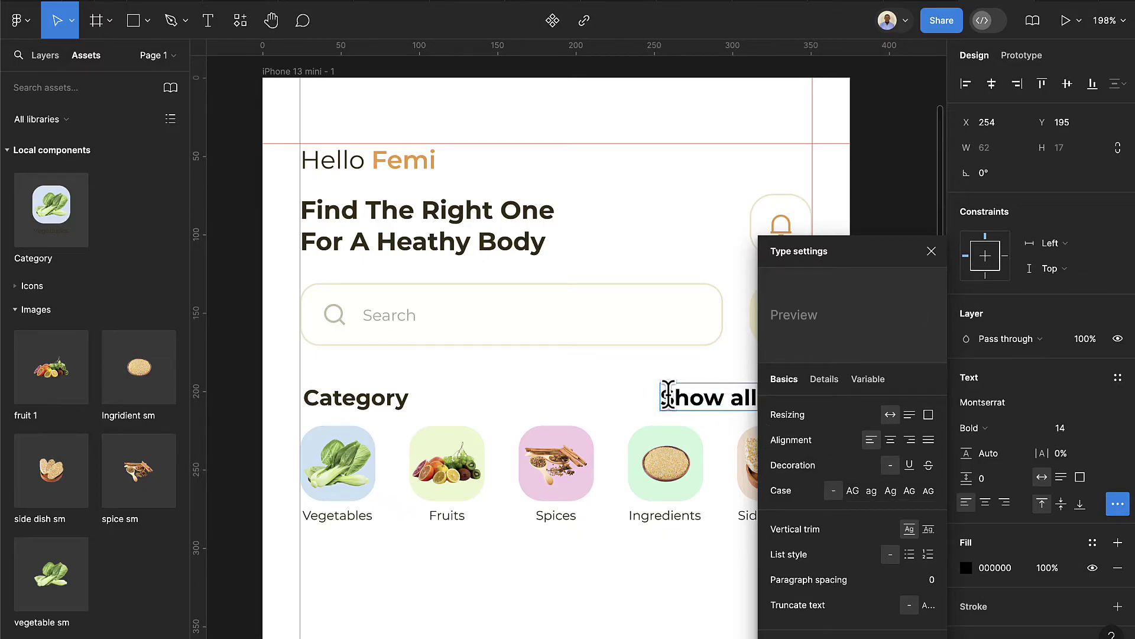
key(Escape)
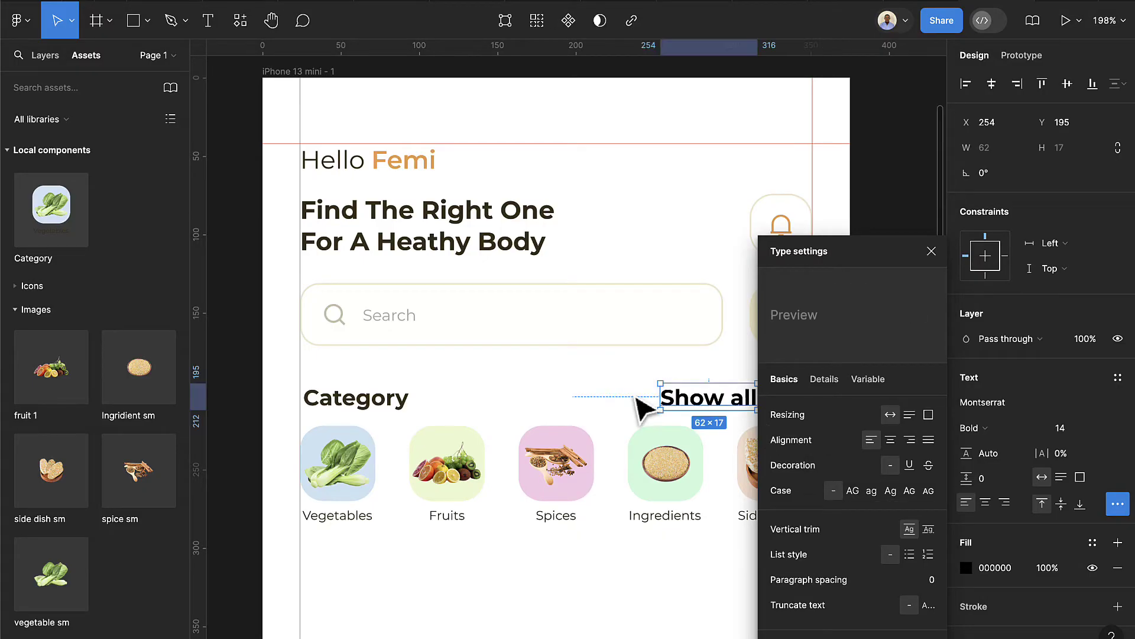
click(930, 253)
Set the "Show all" label's font size to 8 and its weight to Medium
scroll(805, 414, up, 1)
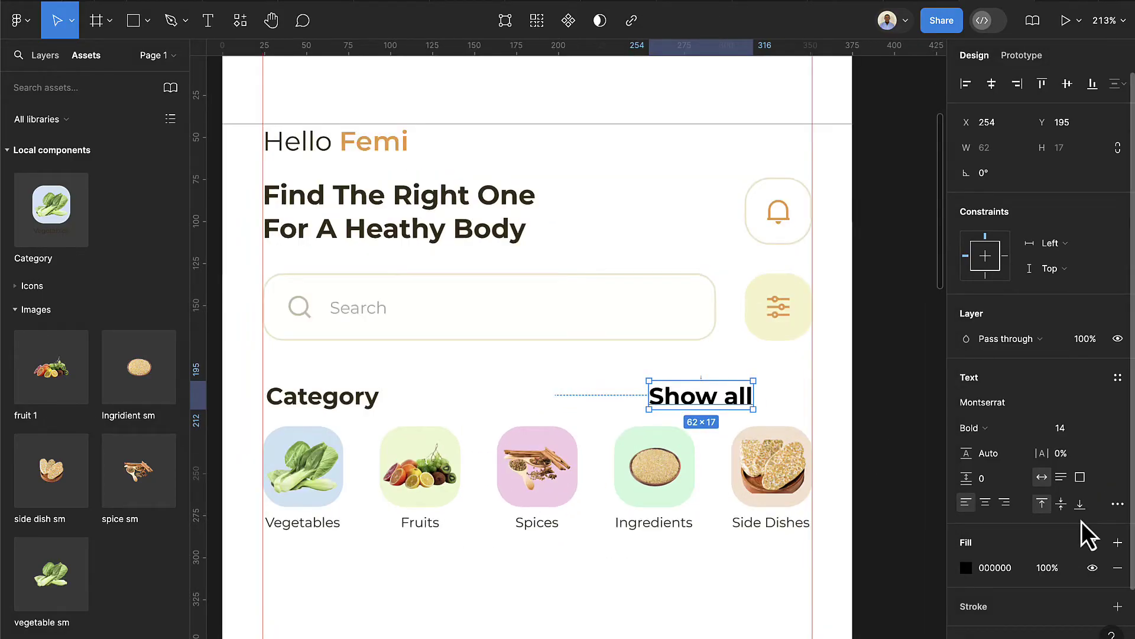
click(1064, 428)
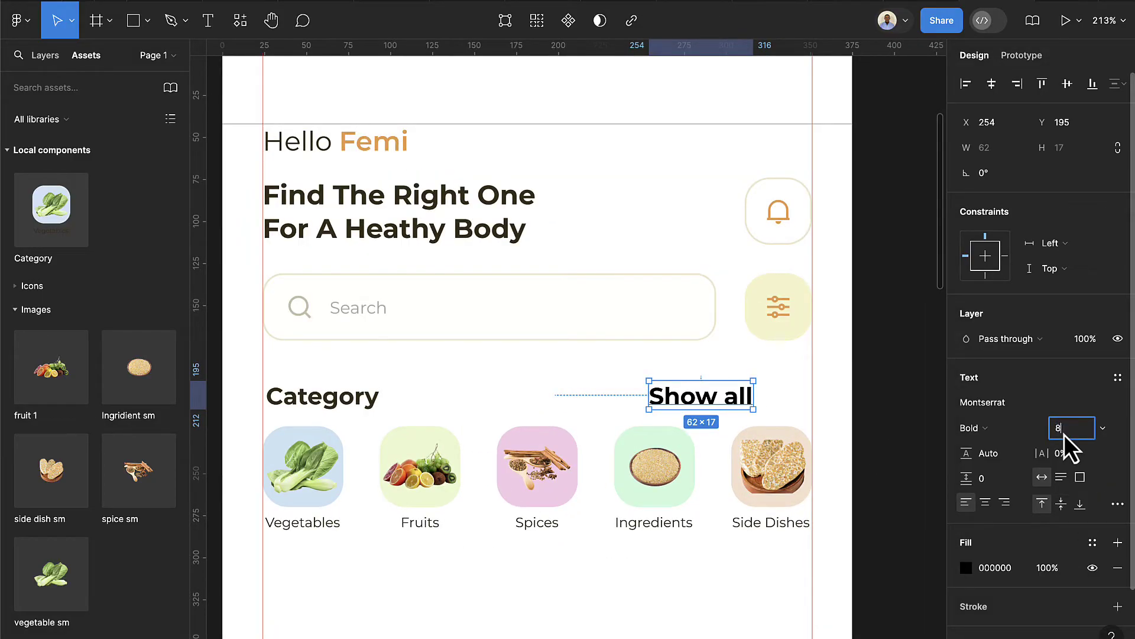
key(Return)
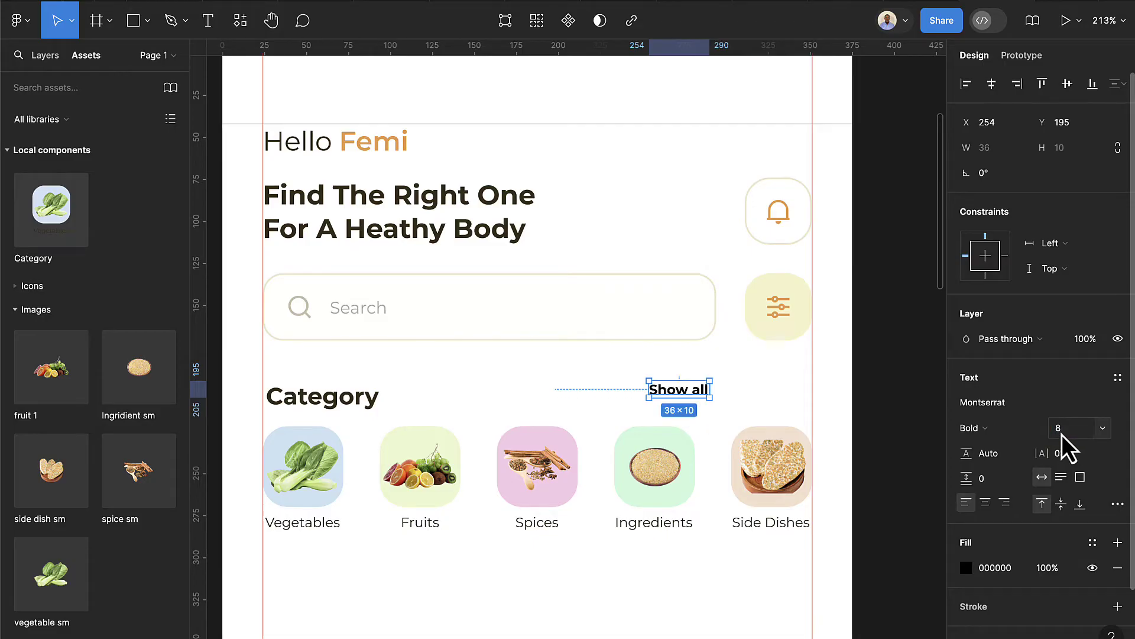
click(1002, 429)
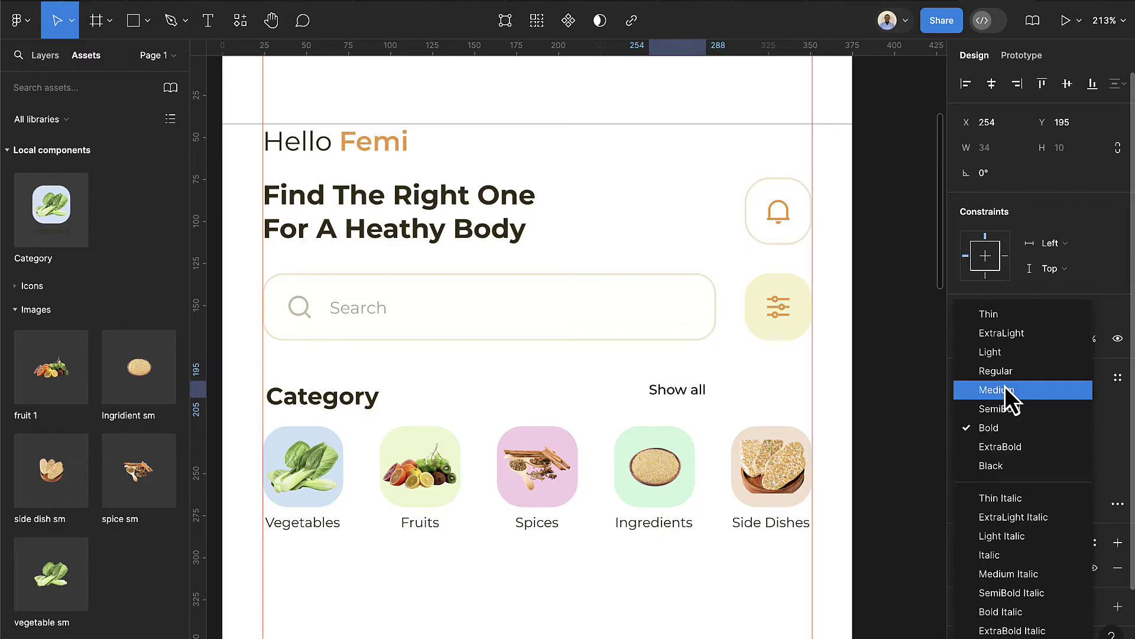
click(1005, 389)
Move the "Show all" label to about X 310, Y 198 and apply the dark color style to it
drag(661, 395, 758, 398)
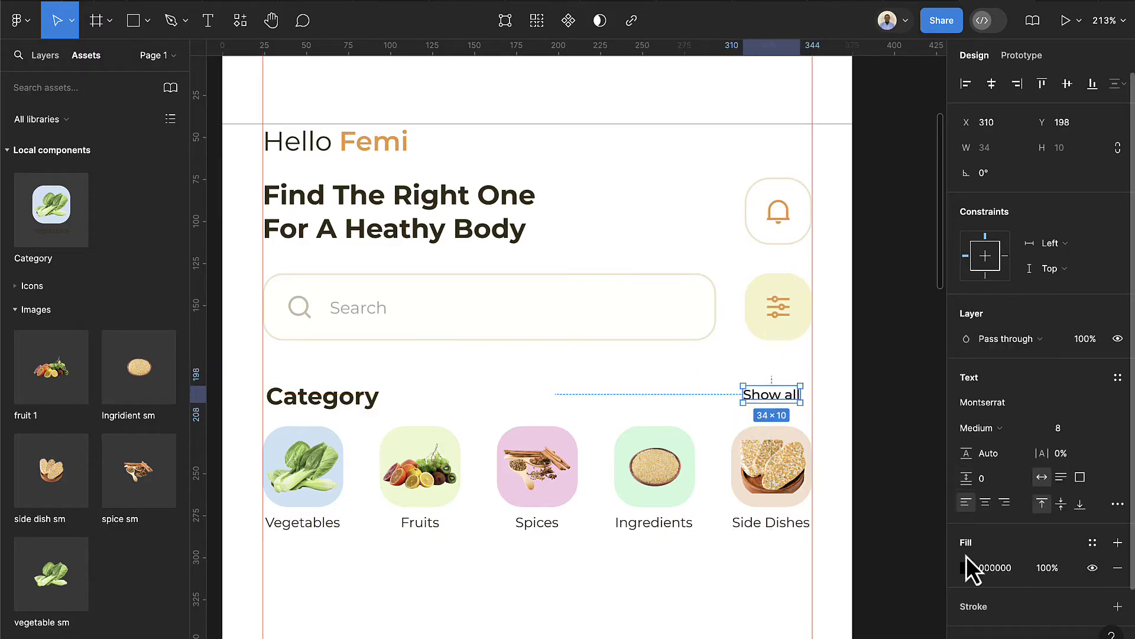
click(1093, 544)
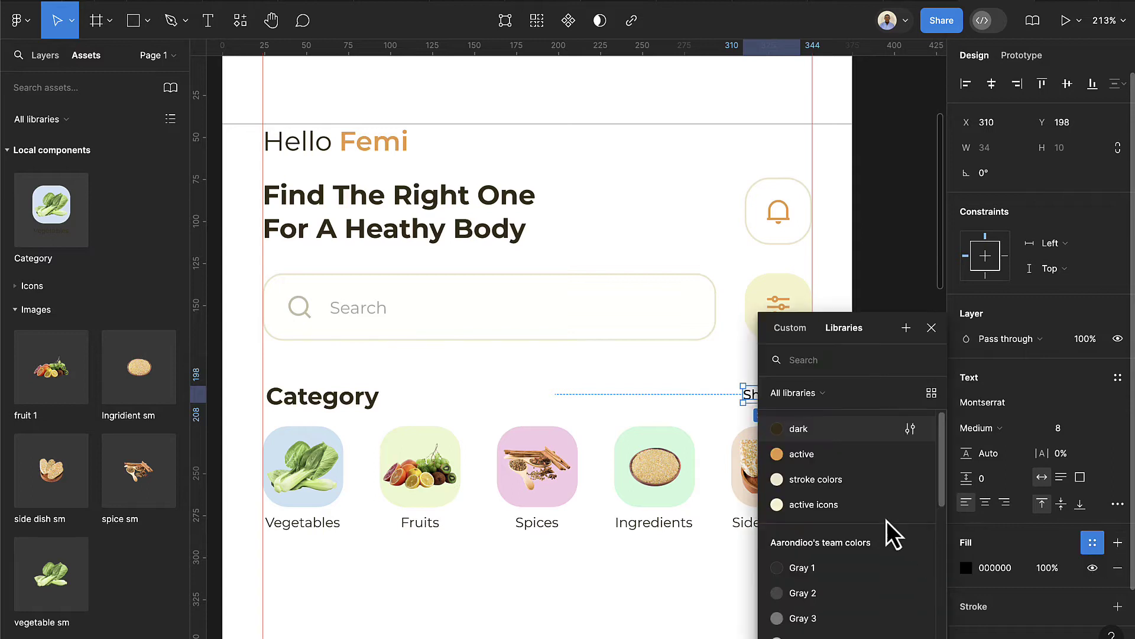
click(804, 430)
click(677, 392)
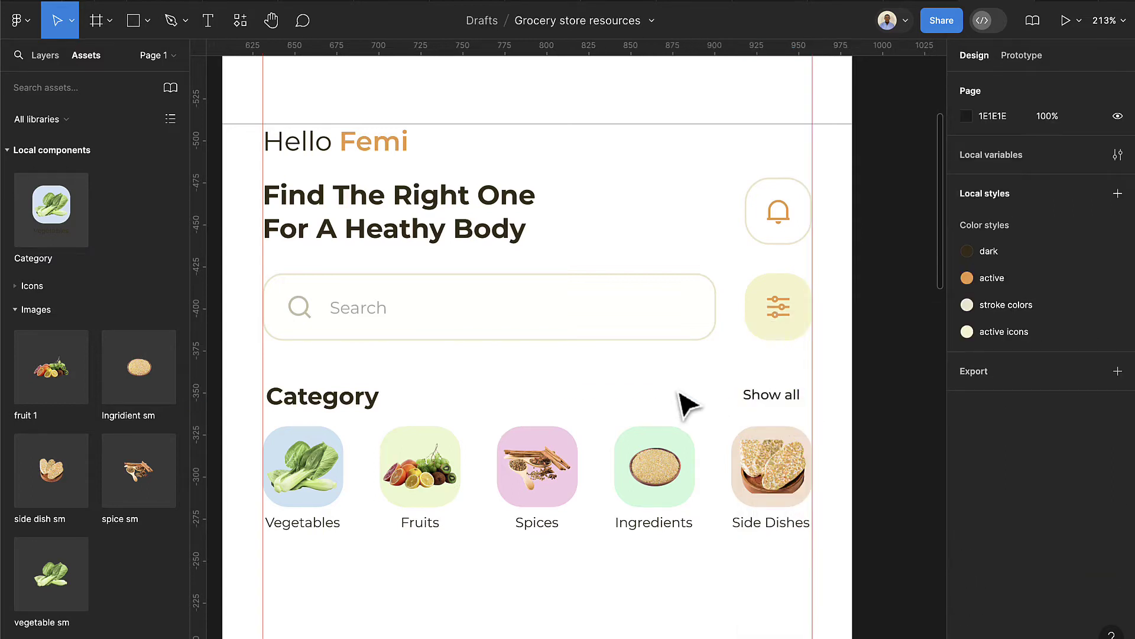
Detach the dark color style from the "Show all" label and set its fill opacity to 50%
click(771, 396)
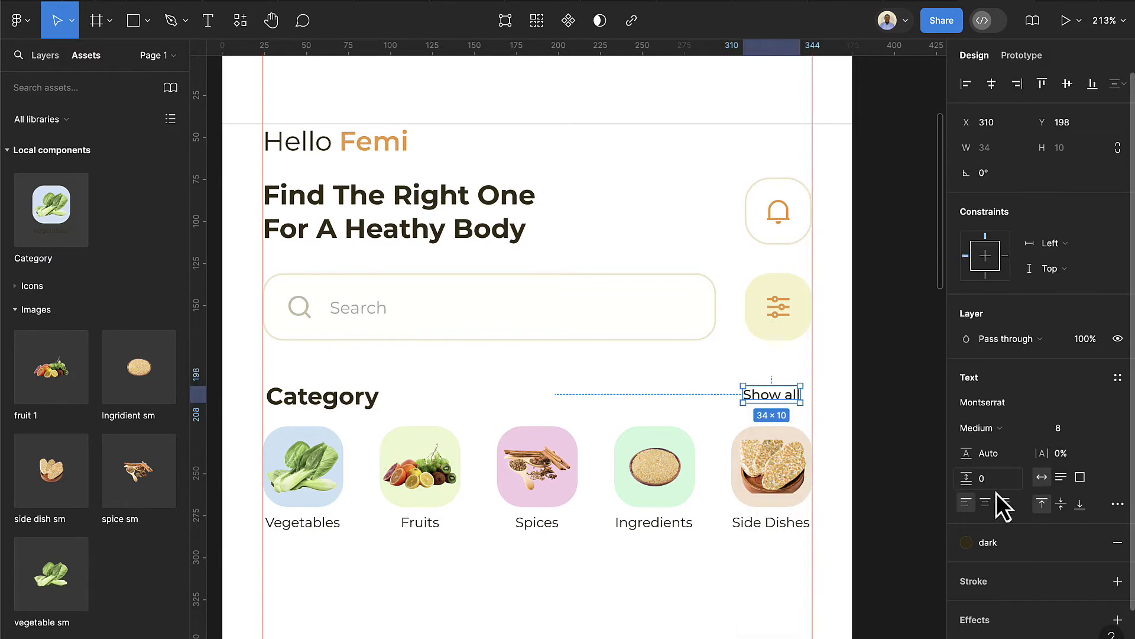
click(1092, 543)
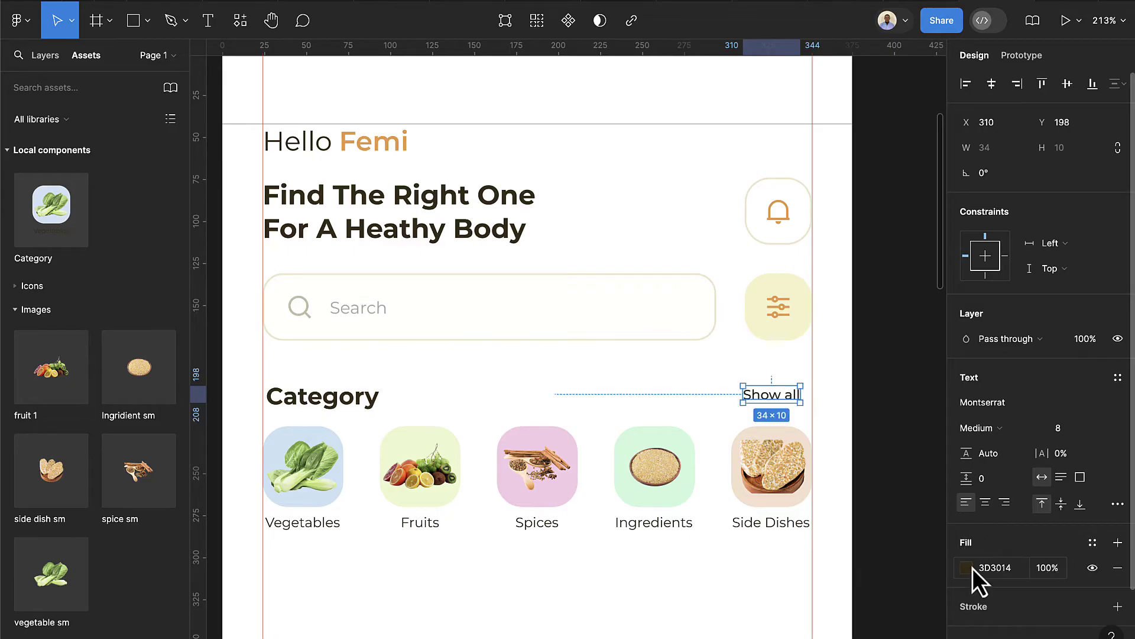
click(1045, 567)
text(50)
key(Return)
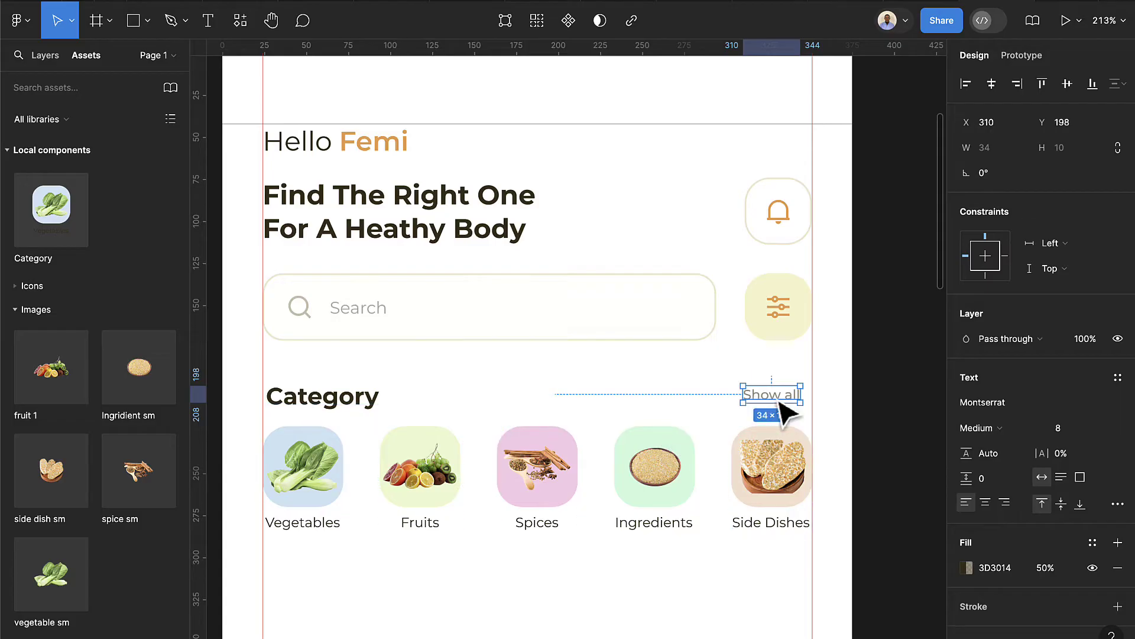
Combine the Category heading and "Show all" label in an auto layout and stretch its right edge to the right margin guide, 325 wide
shift+click(368, 408)
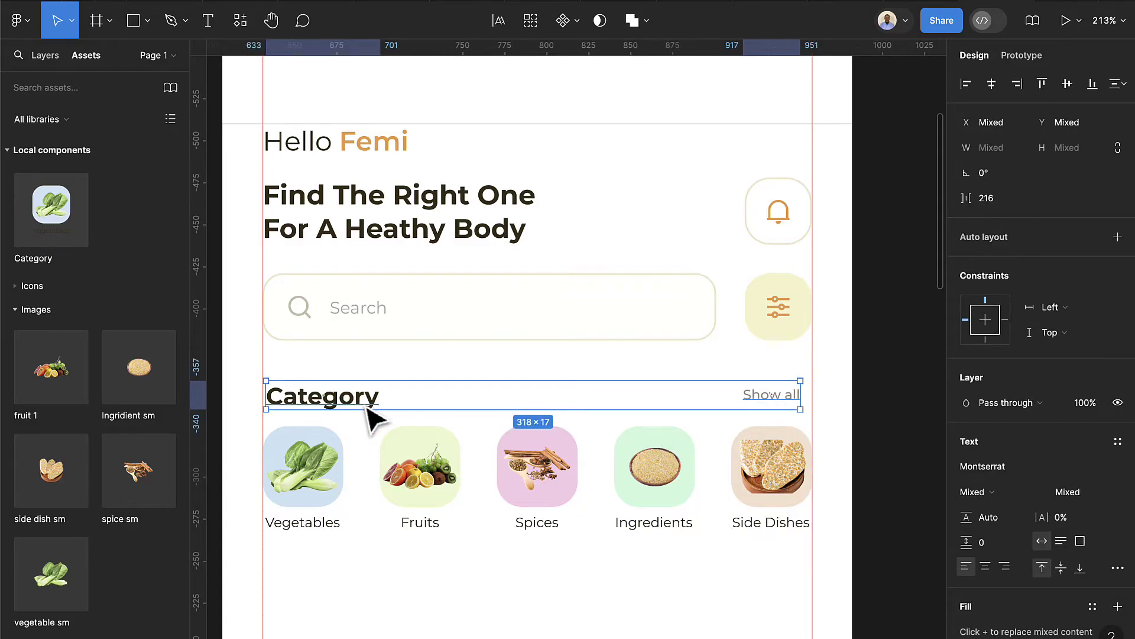
key(shift+a)
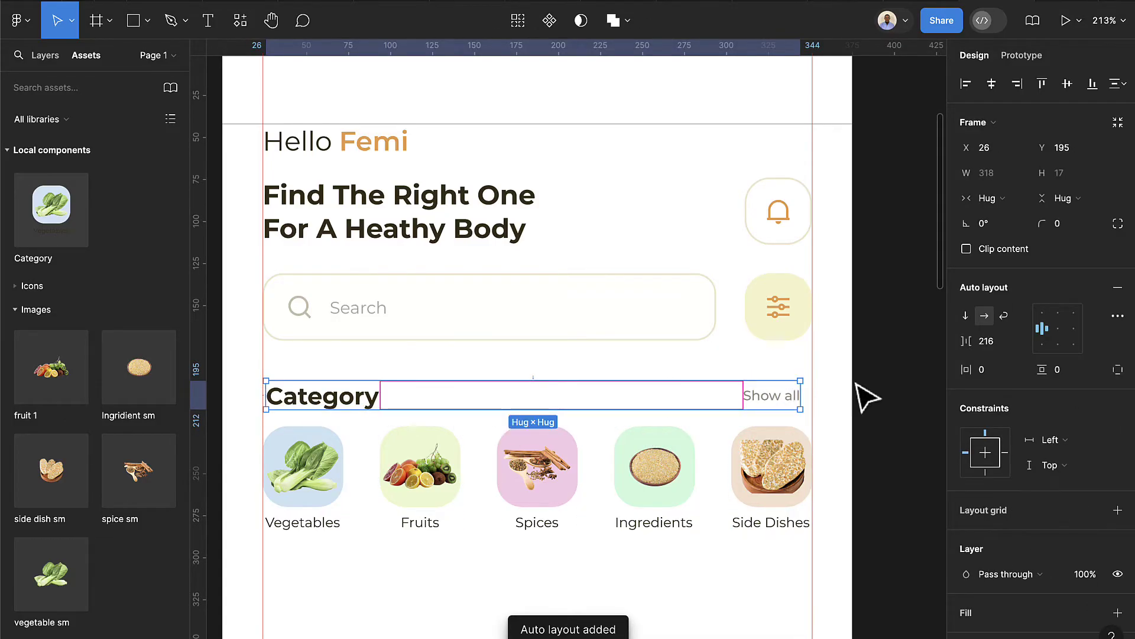
scroll(843, 411, up, 1)
scroll(822, 408, up, 5)
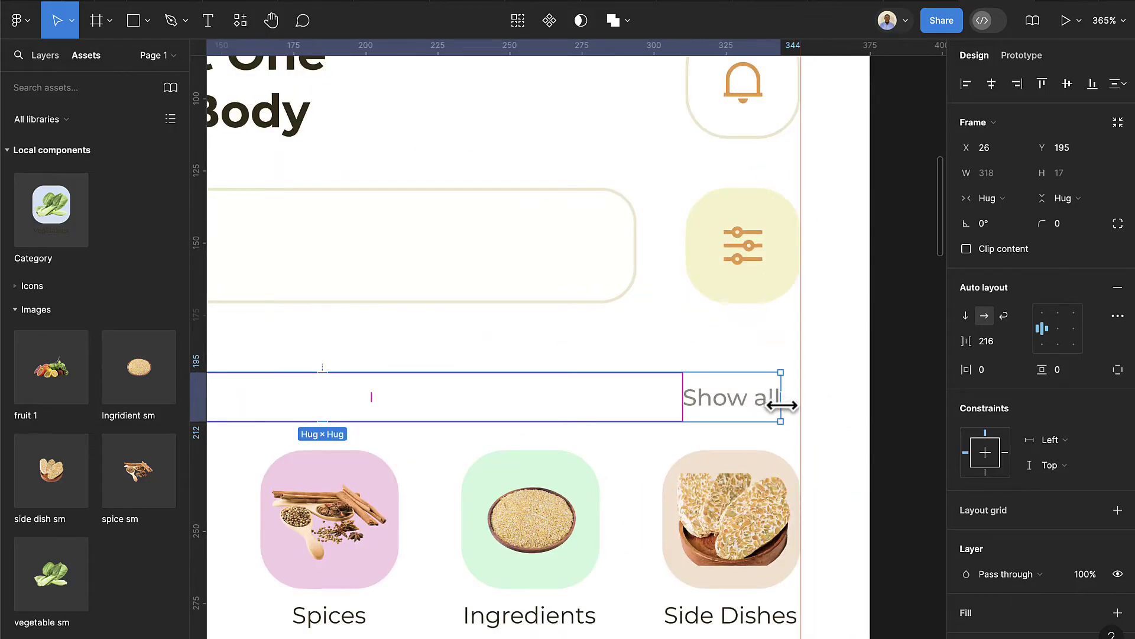
drag(783, 406, 799, 408)
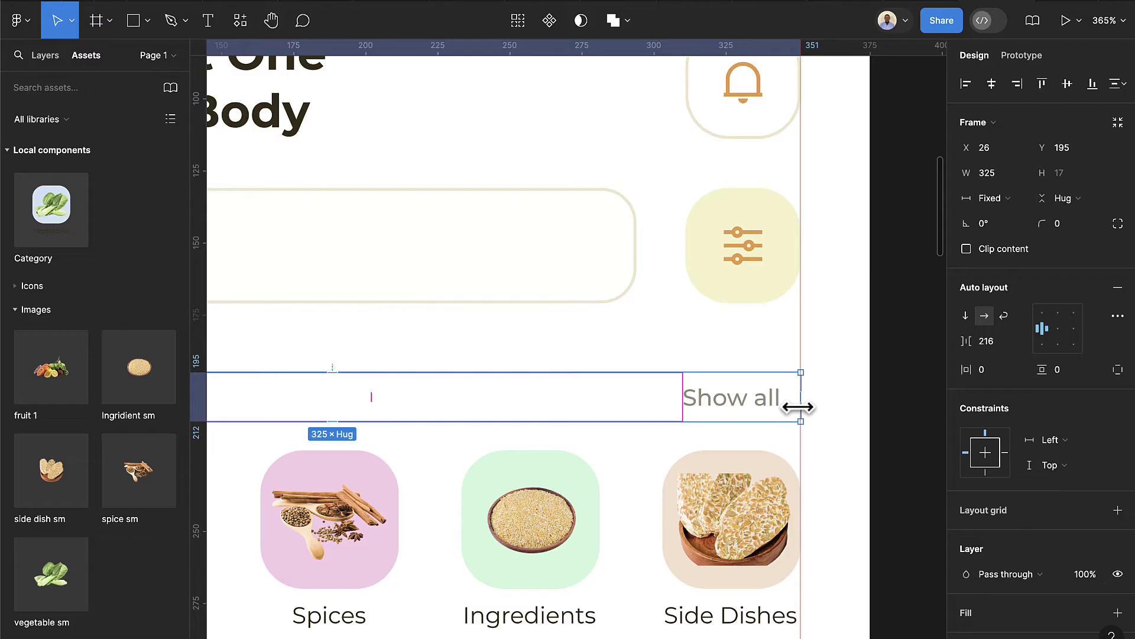
Set the spacing between the items in the heading's auto layout frame to Auto
click(690, 451)
click(680, 418)
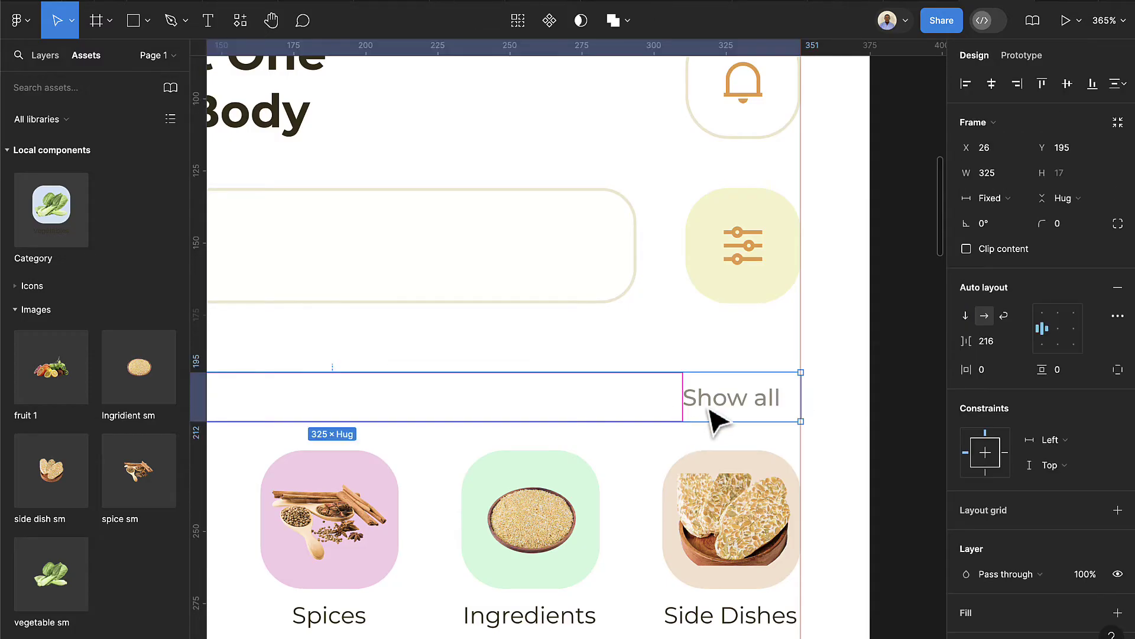
click(1020, 343)
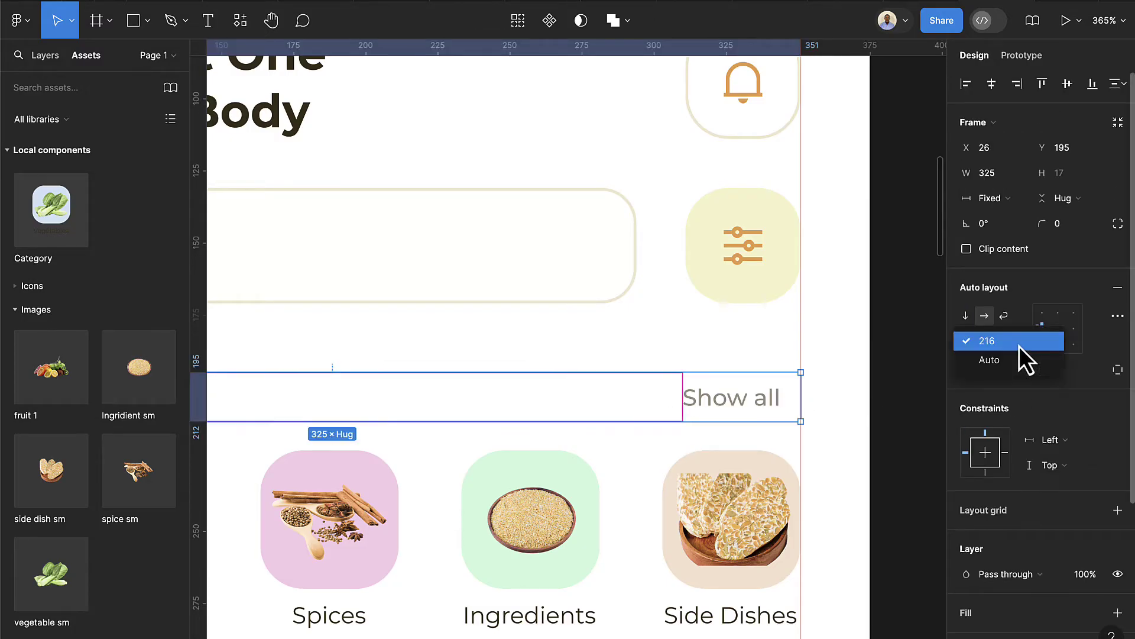
click(1016, 359)
scroll(775, 411, down, 5)
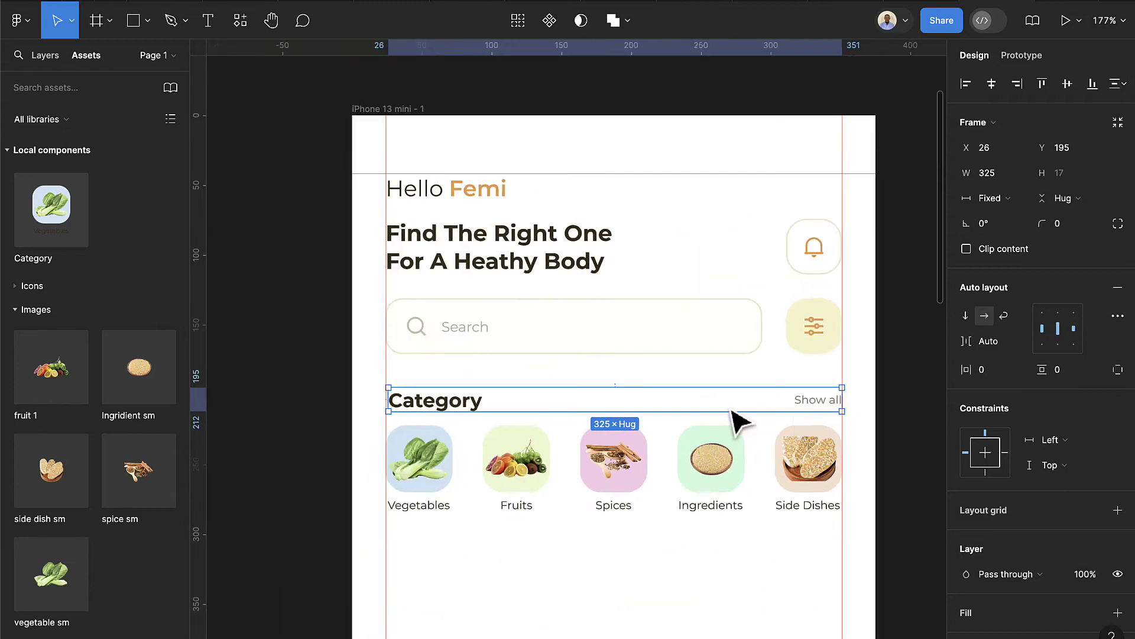
Extend the heading frame's left edge to the left margin guide at X 24, making it 327 wide
scroll(473, 408, up, 5)
drag(407, 407, 395, 408)
scroll(401, 406, up, 5)
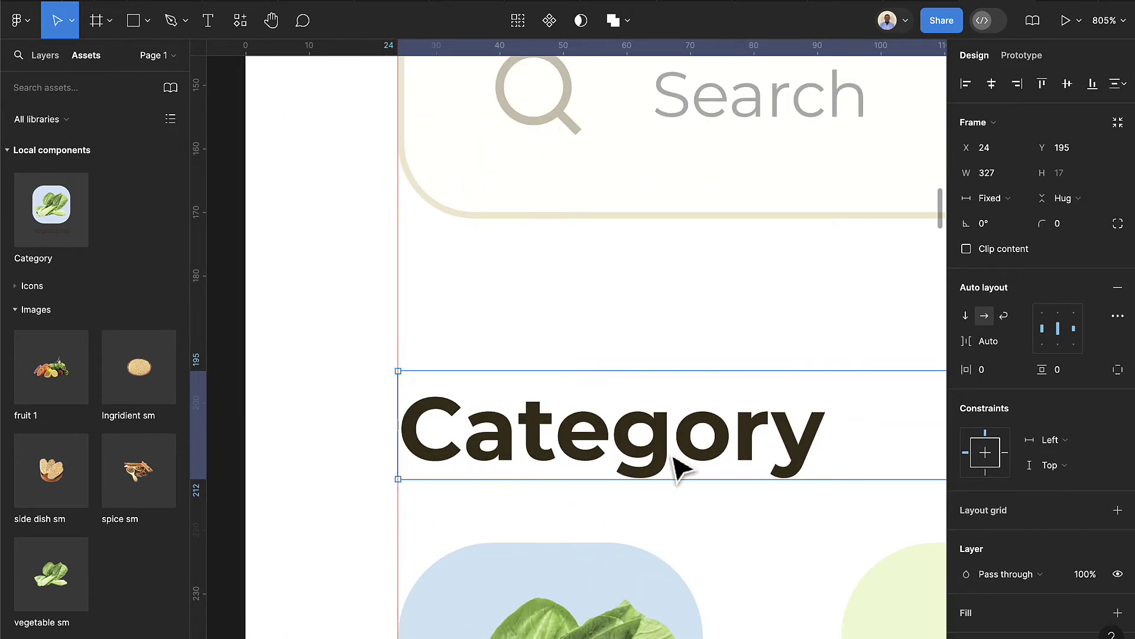
scroll(674, 461, down, 5)
scroll(748, 482, right, 3)
scroll(753, 507, down, 3)
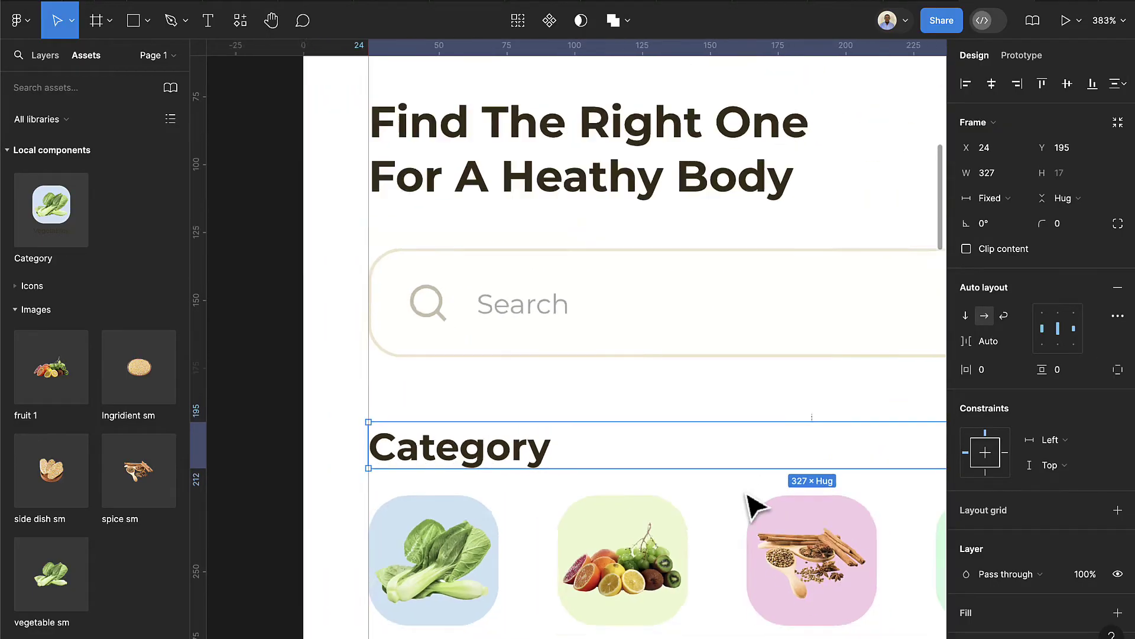
scroll(752, 519, down, 3)
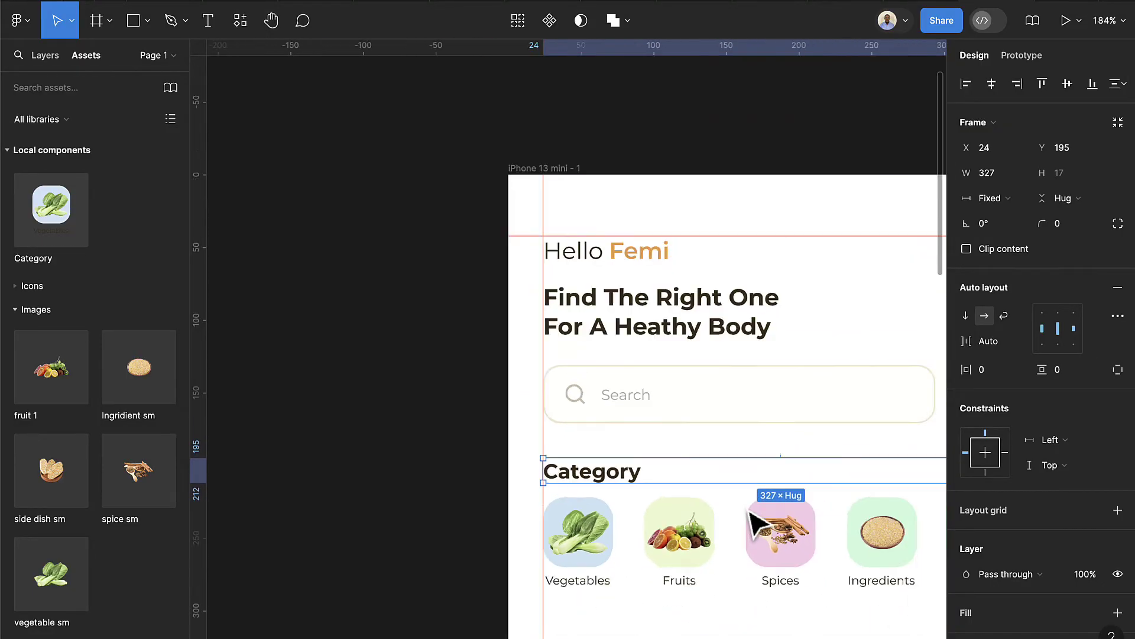
scroll(757, 523, down, 5)
click(761, 529)
Draw a frame about 327 × 102 below the category row between the margin guides, at about X 24, Y 326
scroll(735, 507, down, 4)
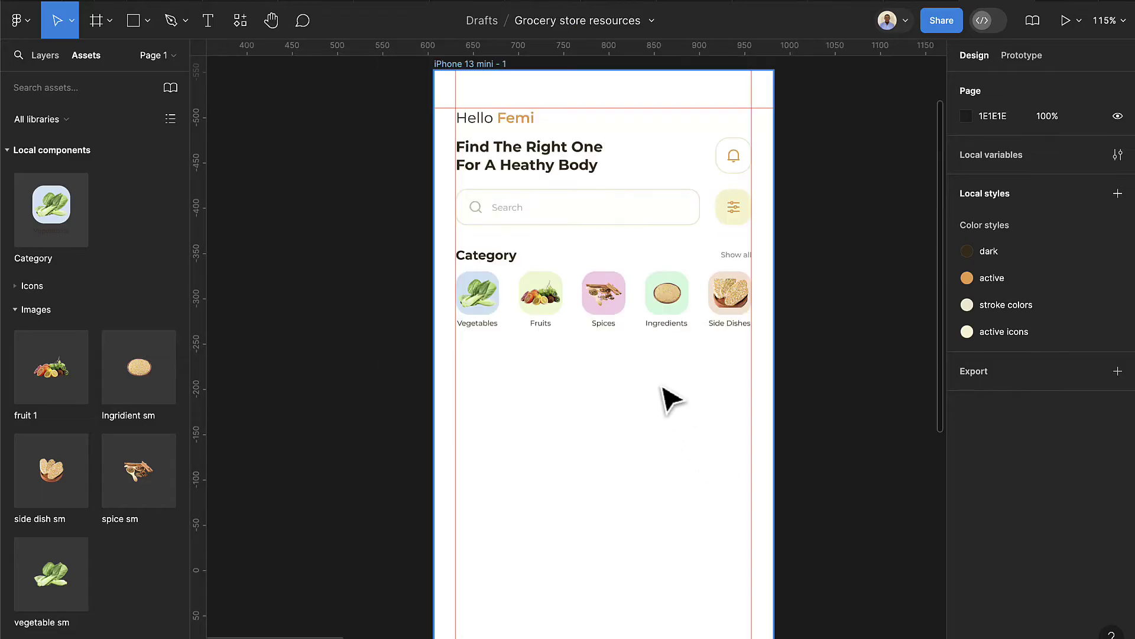
scroll(671, 398, up, 3)
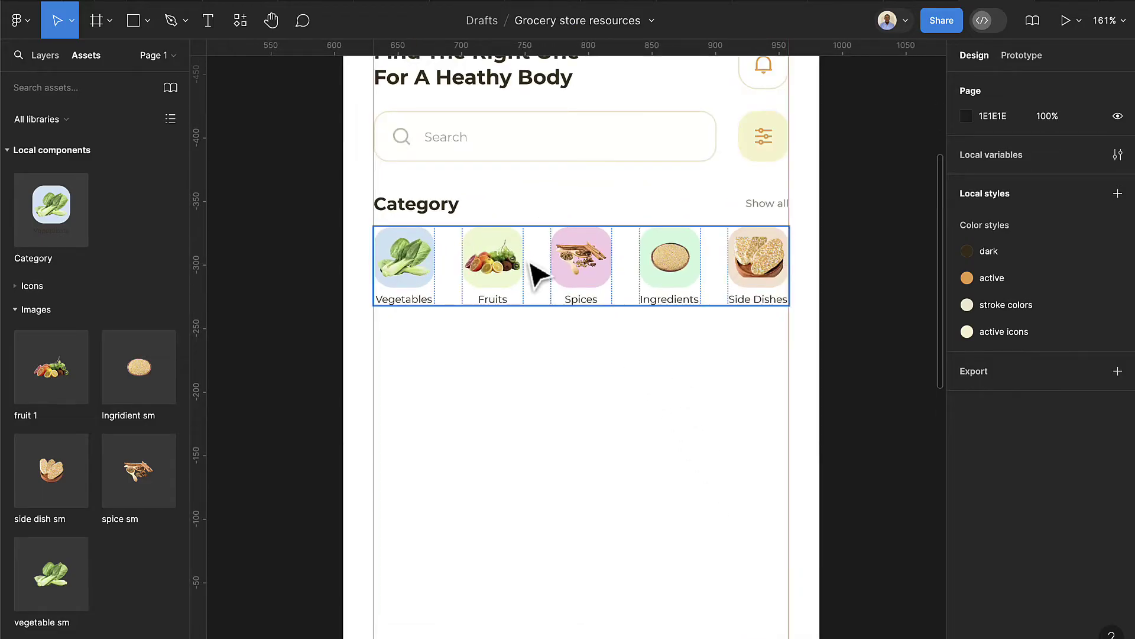
click(100, 23)
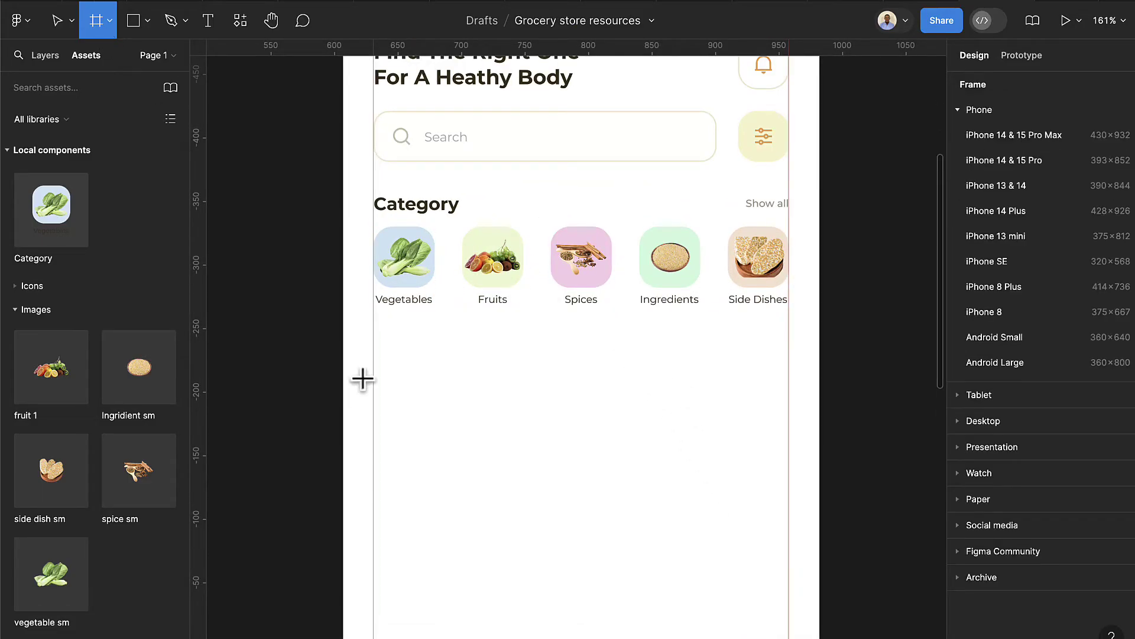
drag(374, 359, 792, 490)
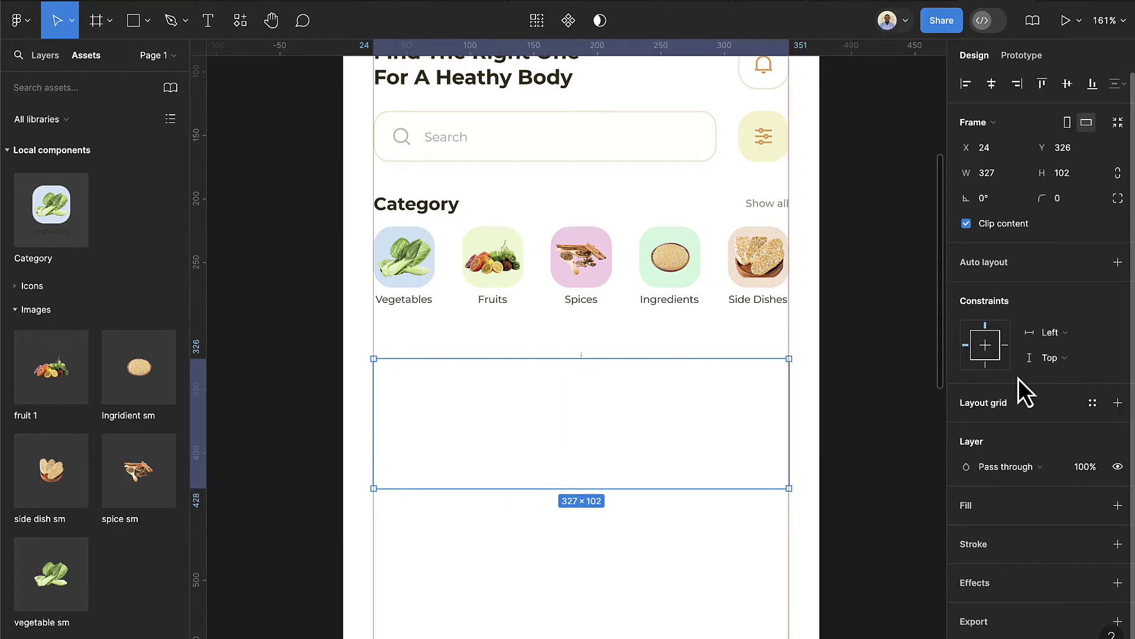
Add a fill to the new frame and sample the orange FF9843 from the swatch in the colors frame
click(1118, 506)
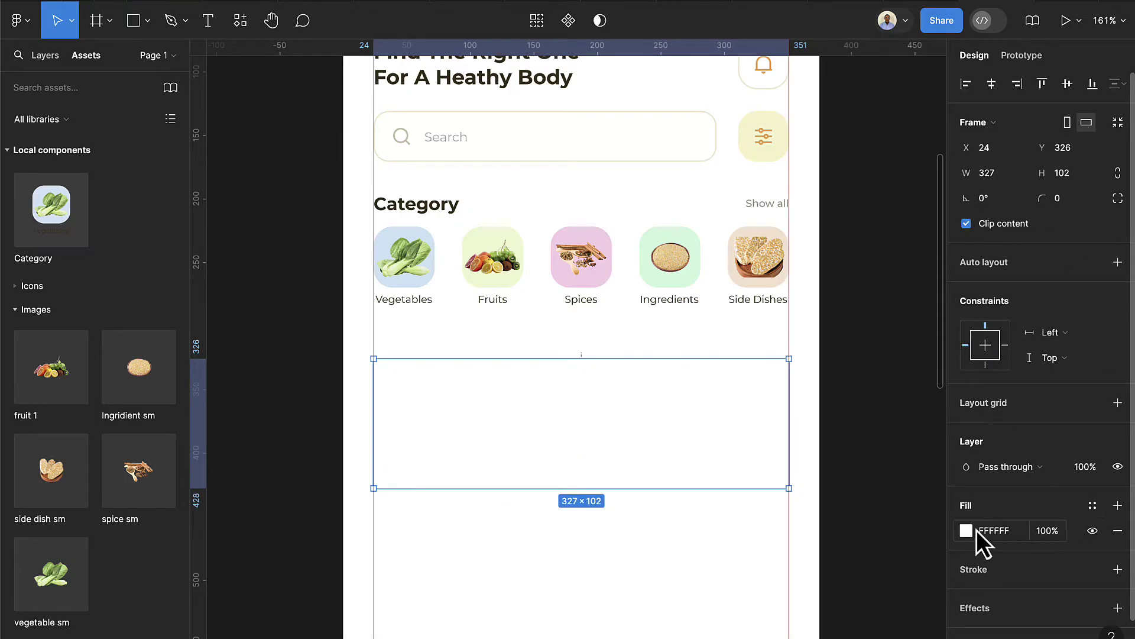
key(i)
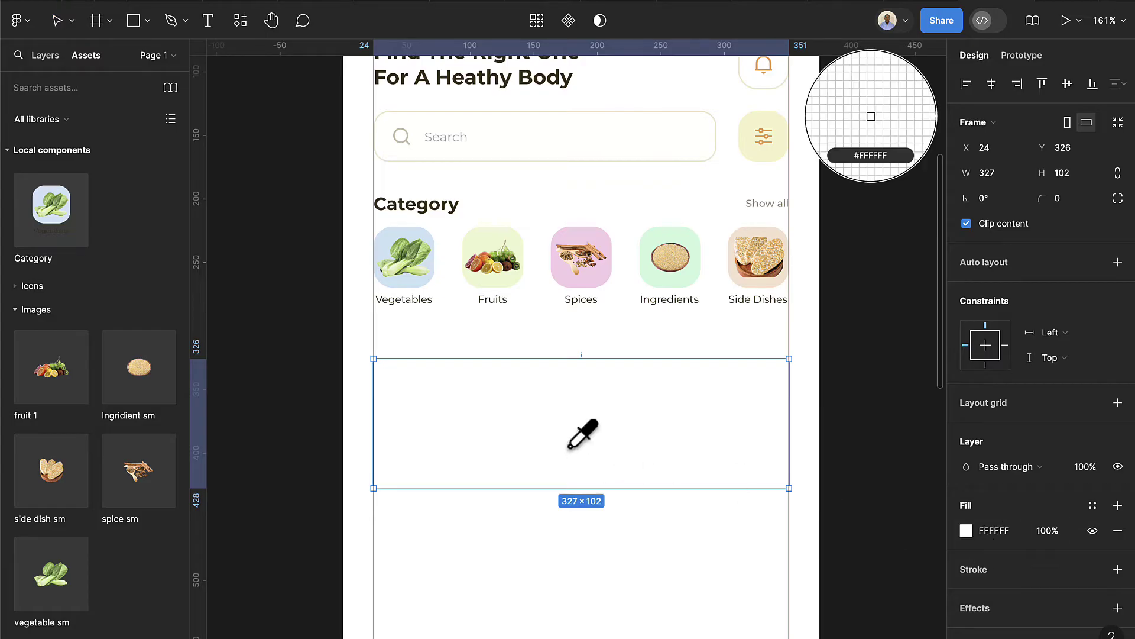
scroll(566, 448, down, 2)
scroll(542, 421, down, 3)
scroll(530, 418, left, 3)
scroll(529, 418, up, 4)
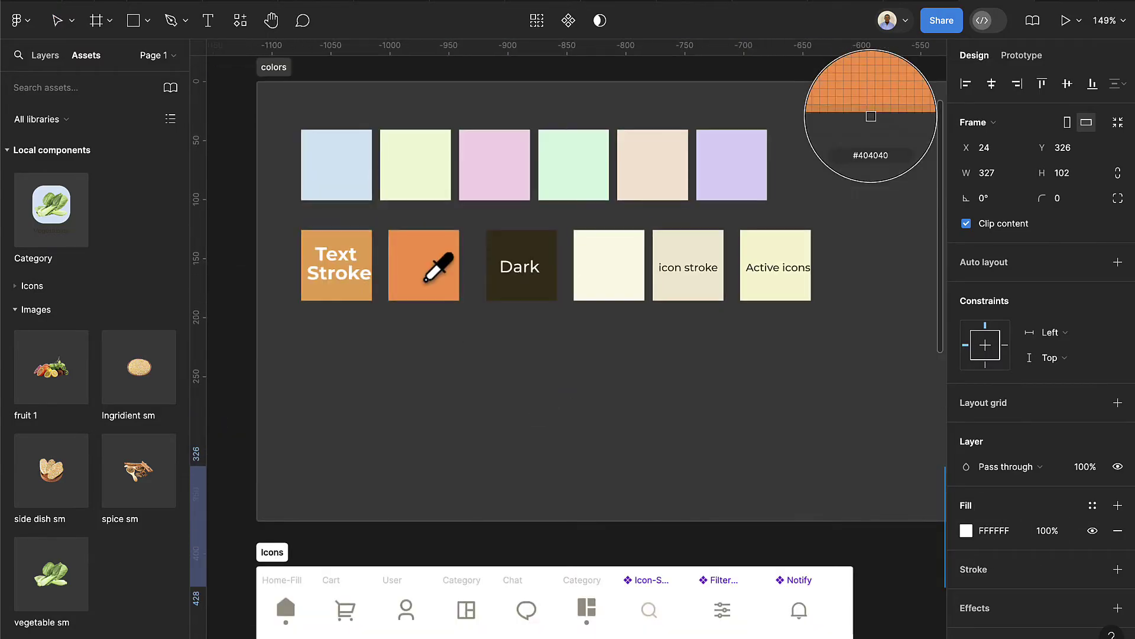
click(428, 265)
Set the orange frame's height to 150 and its corner radius to 15
scroll(503, 378, down, 3)
scroll(591, 419, right, 3)
scroll(650, 438, up, 5)
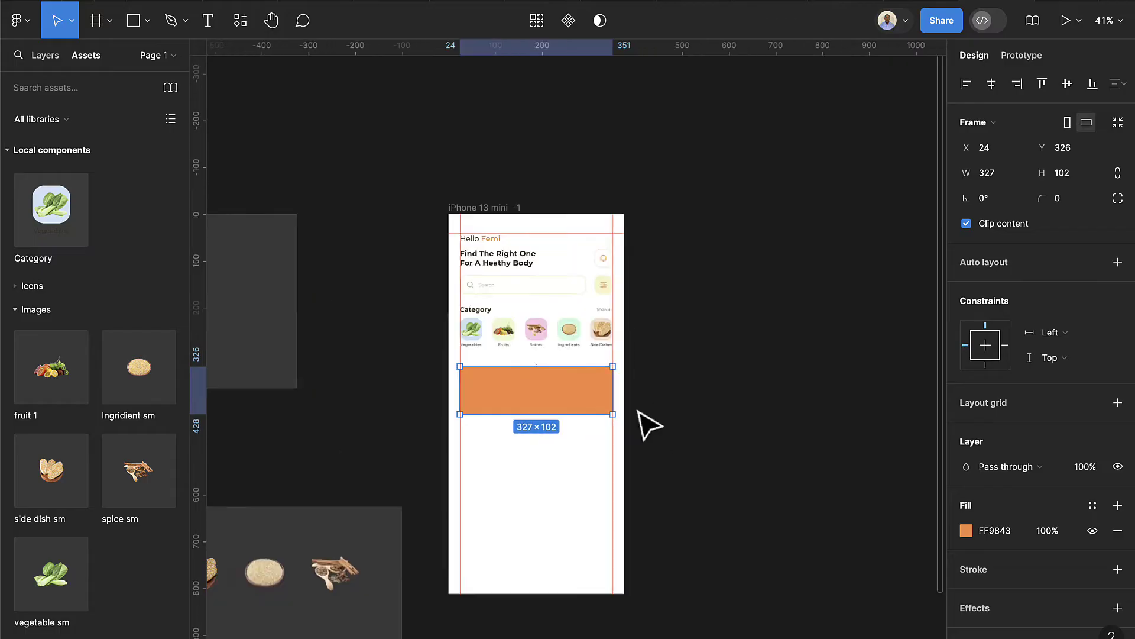
scroll(552, 418, up, 5)
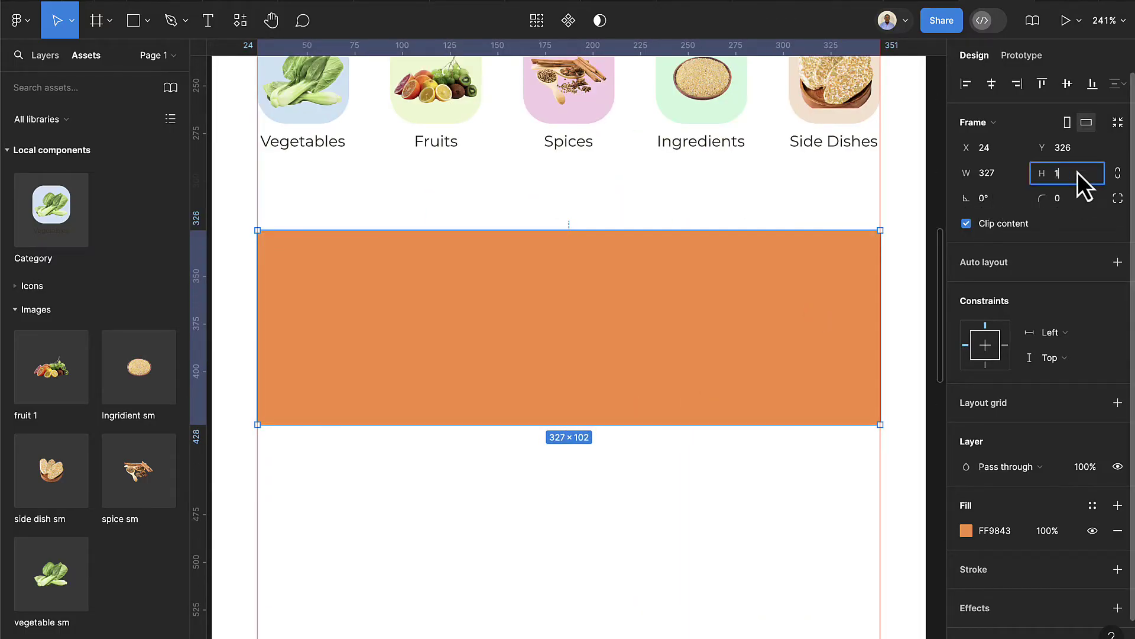
text(50)
key(Return)
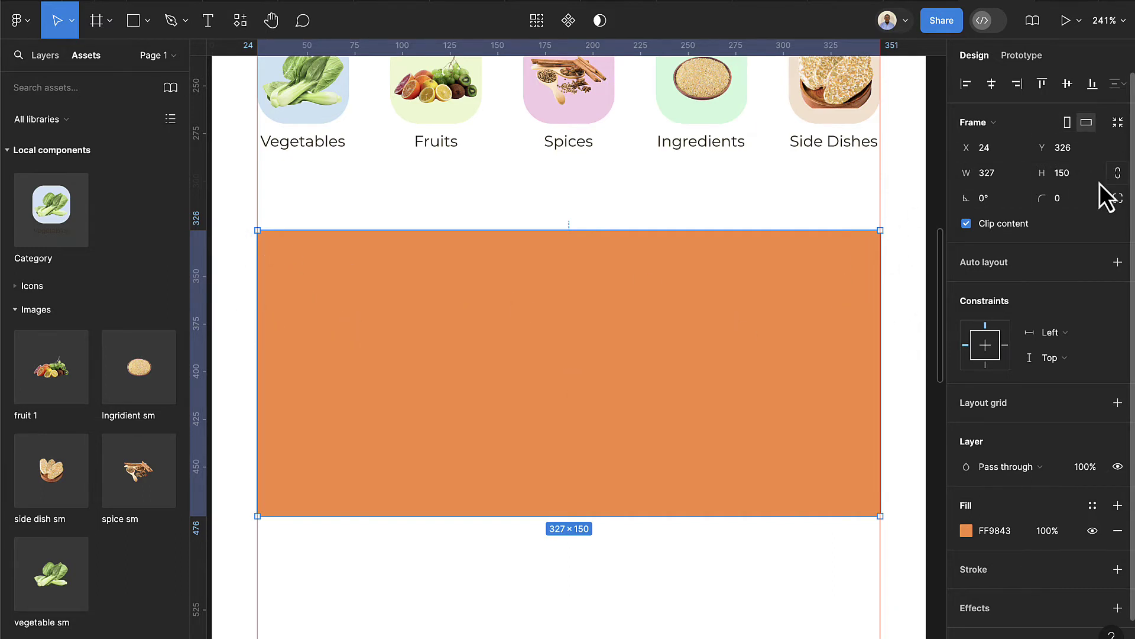
click(1073, 205)
text(15)
key(Return)
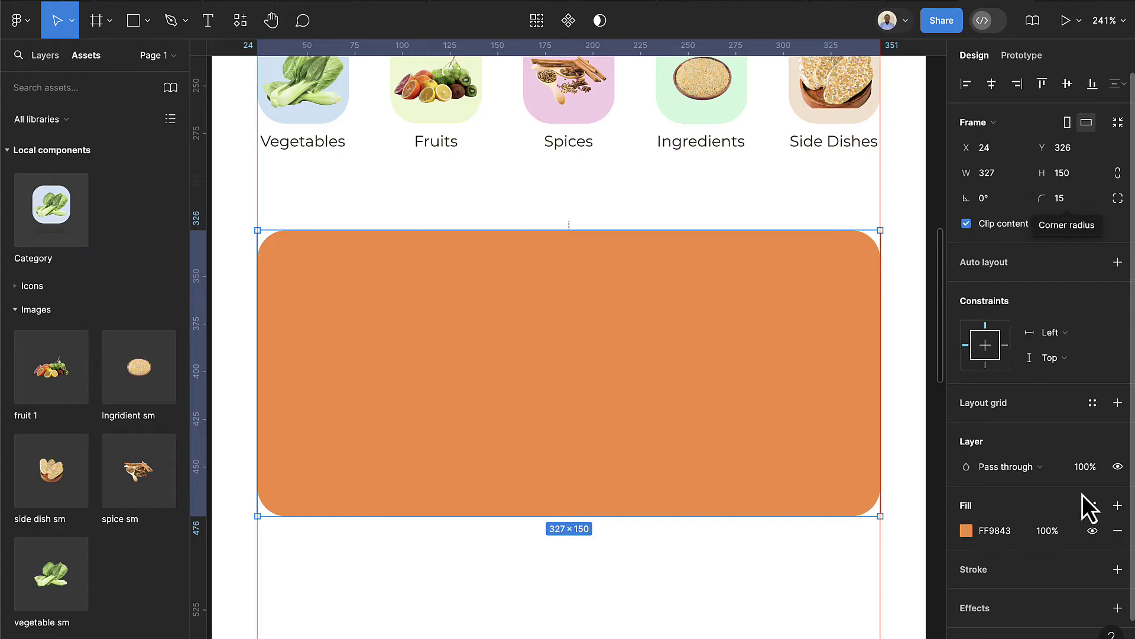
Add an inside stroke of thickness 2 to the orange banner frame and apply the active colour style to it
scroll(1119, 580, down, 2)
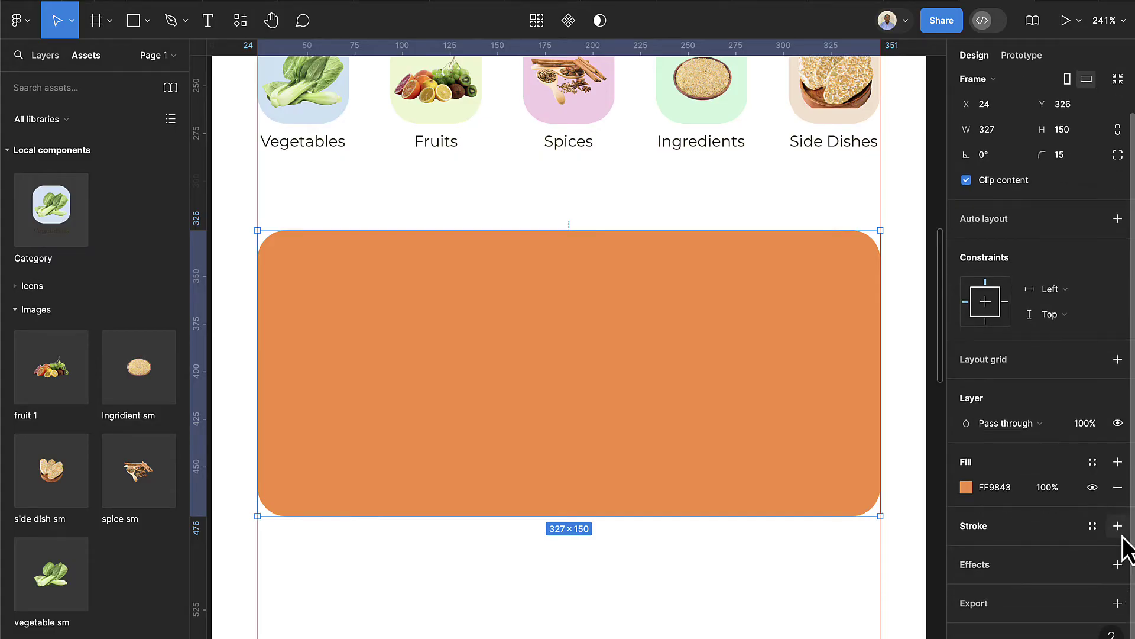
click(1118, 526)
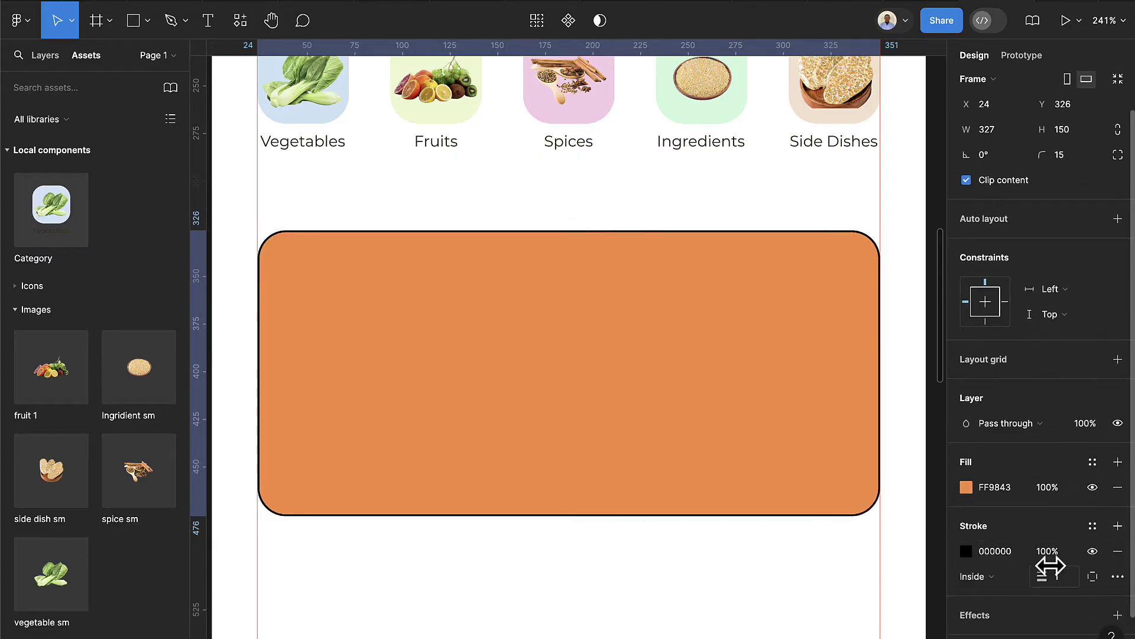
click(1063, 578)
text(2)
key(Return)
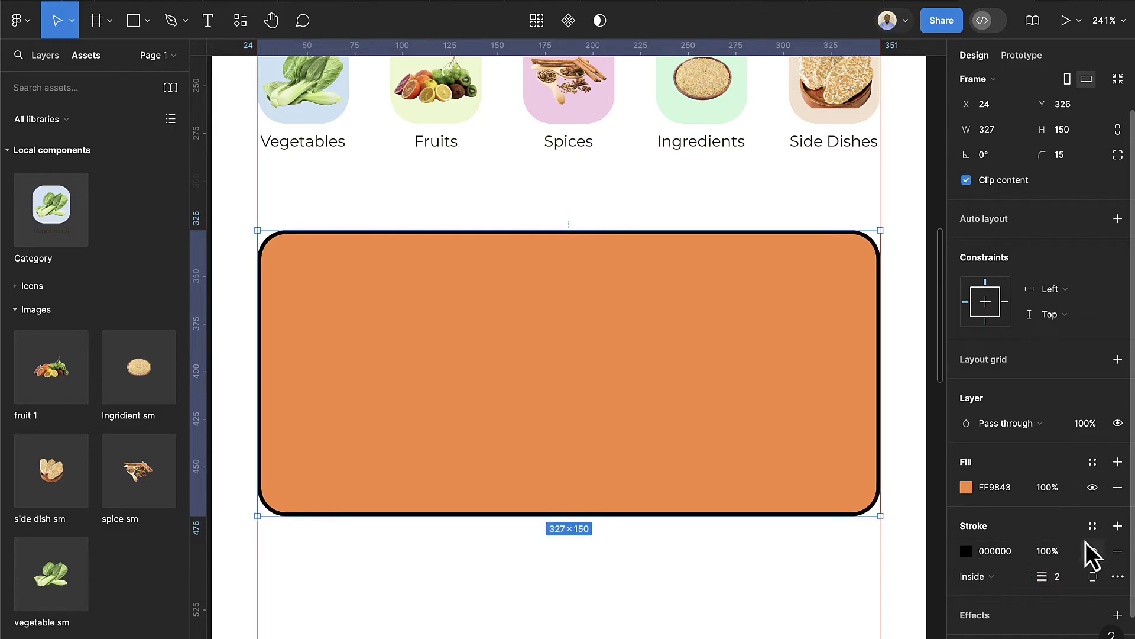
click(1093, 526)
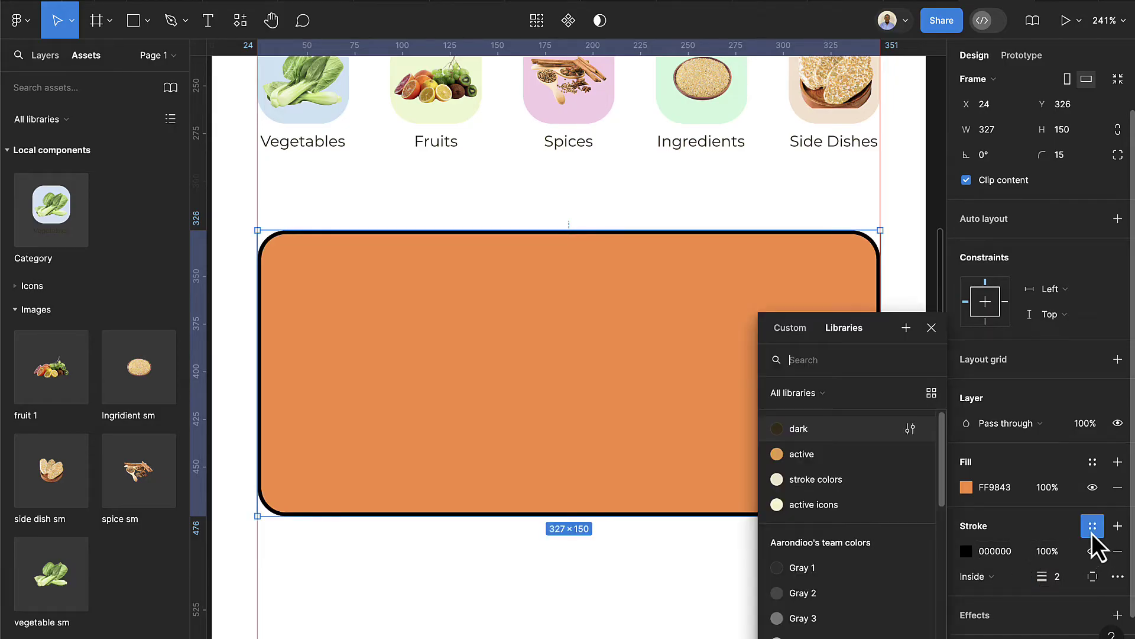
click(813, 461)
click(747, 562)
Set the stroke thickness of the orange banner frame to 1
scroll(816, 230, up, 2)
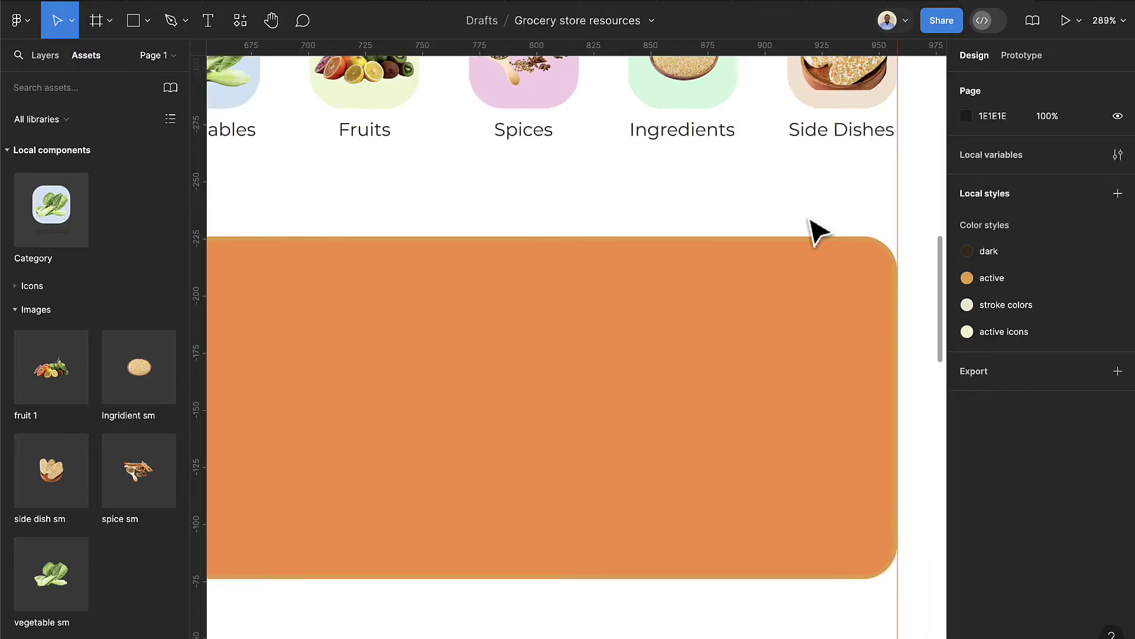
scroll(816, 231, up, 2)
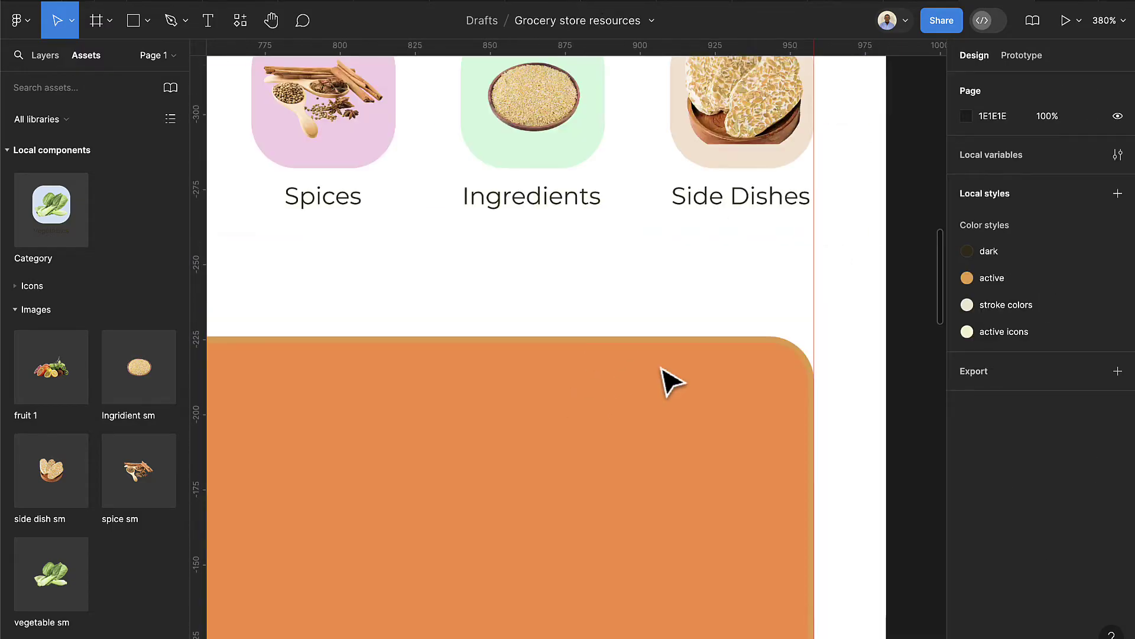
click(679, 398)
click(1066, 593)
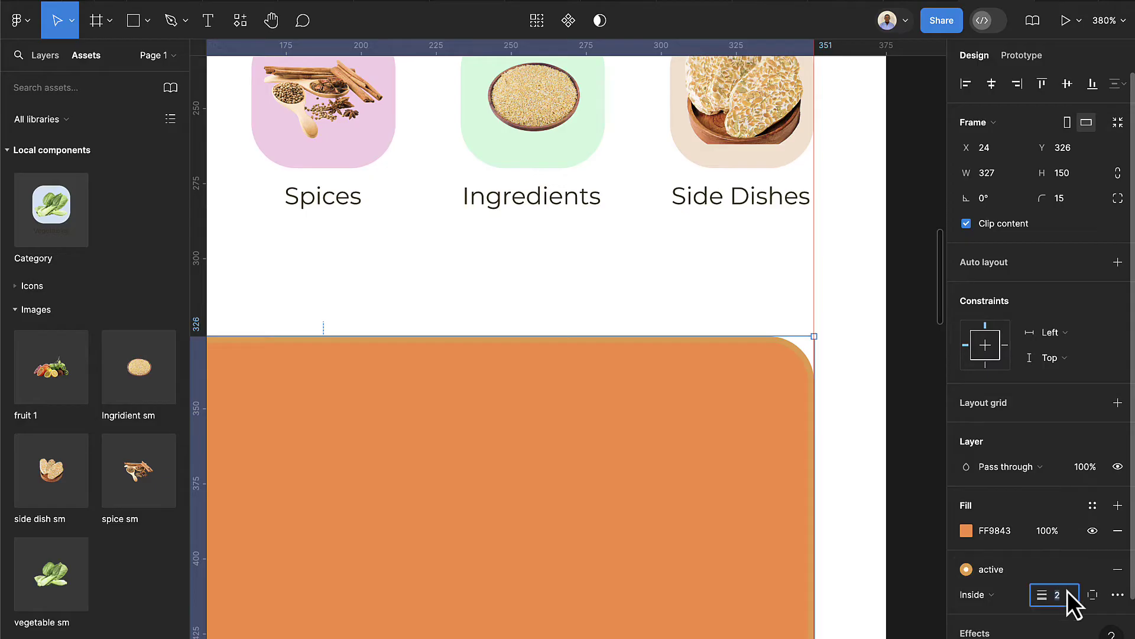
text(1)
key(Return)
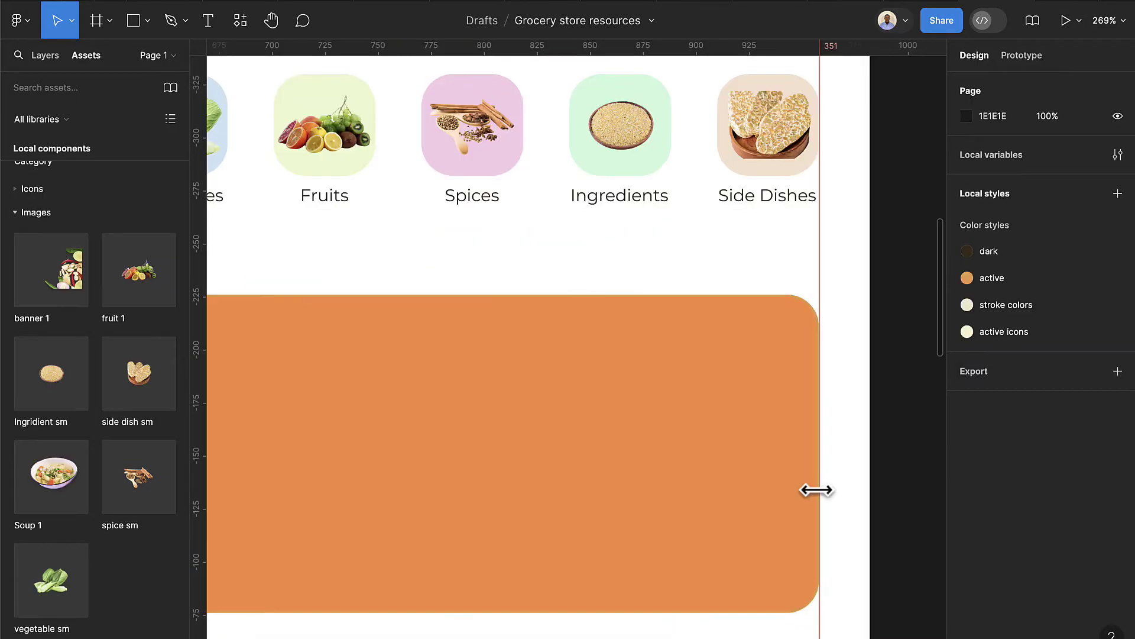
Place the banner 1 image component inside the orange frame, over its right-hand part, at about X 107, Y -16
scroll(816, 489, down, 2)
scroll(816, 489, down, 1)
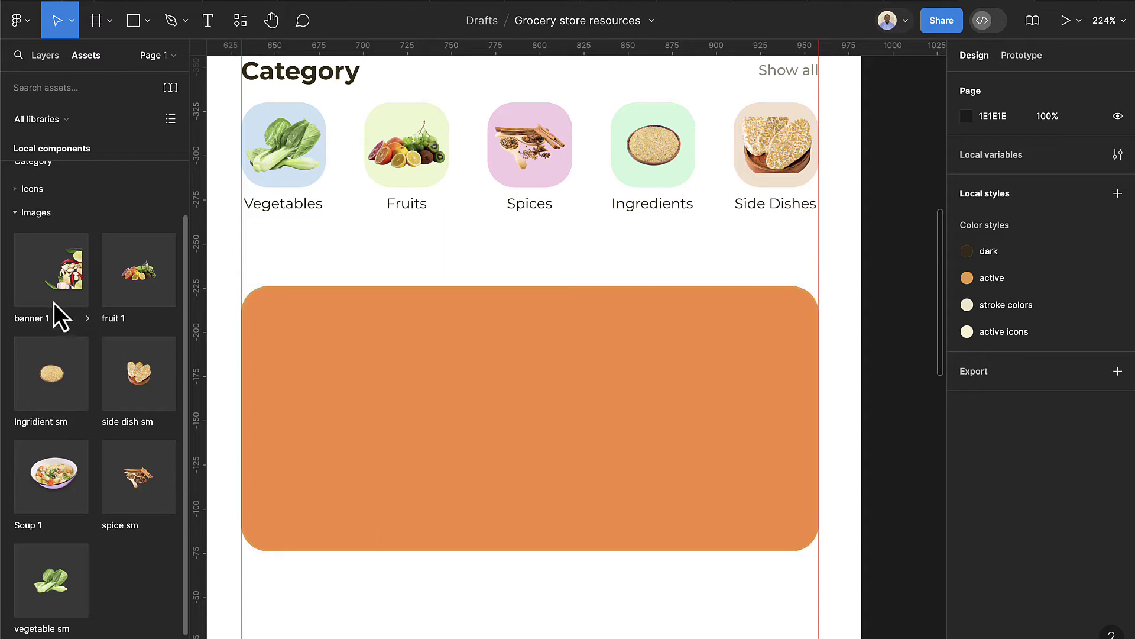
drag(52, 286, 698, 449)
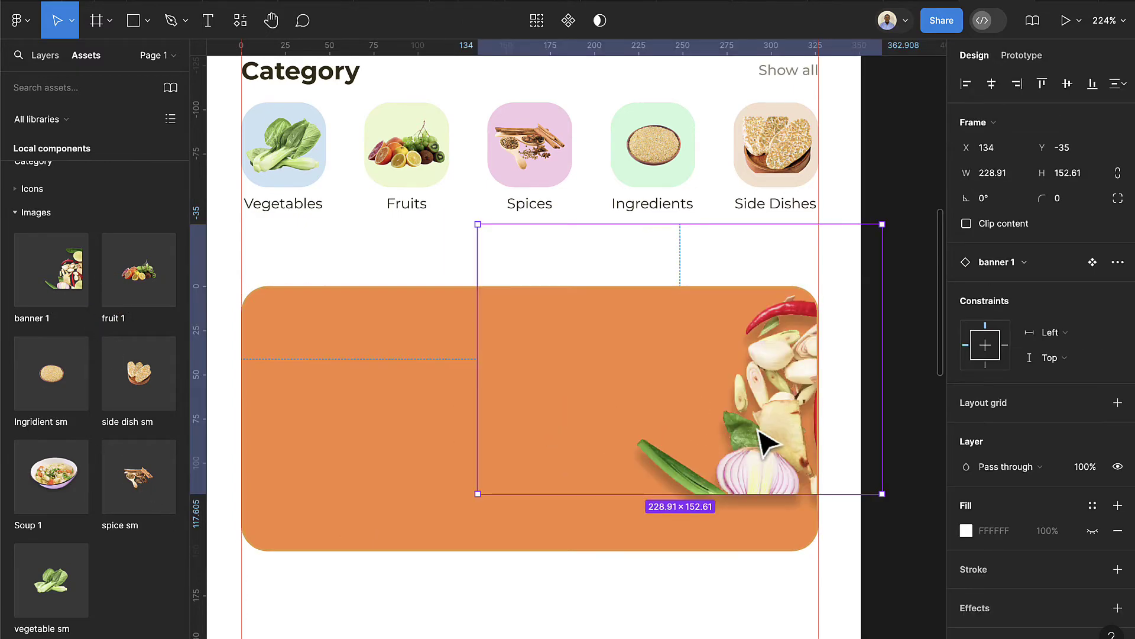
scroll(819, 452, up, 5)
drag(802, 422, 700, 493)
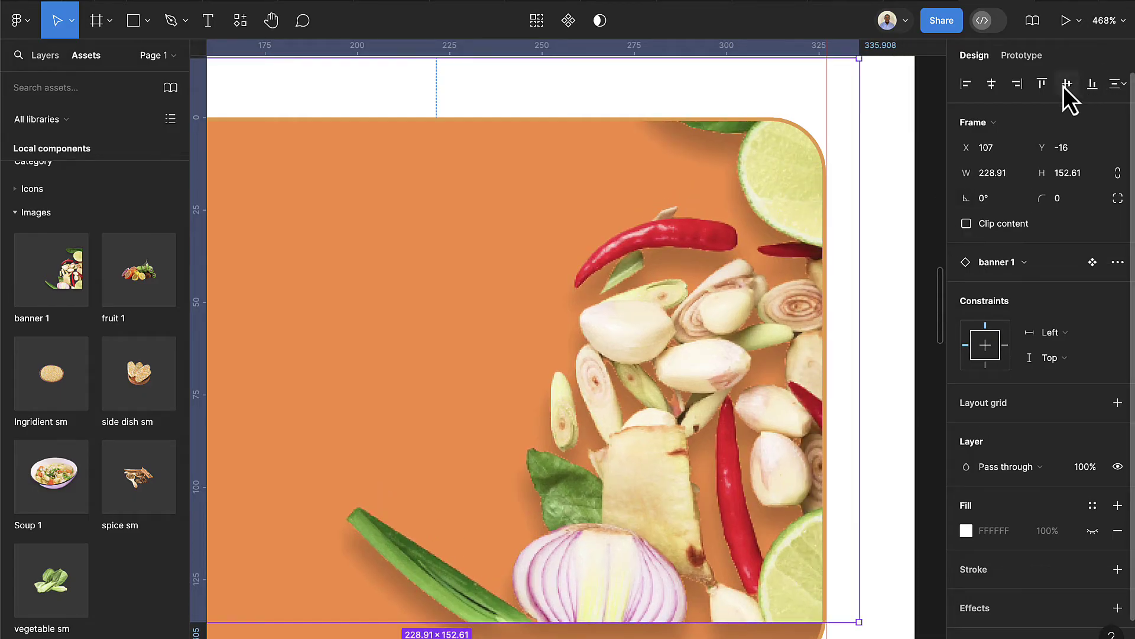
Align the banner 1 image to the right edge and the vertical centre of the orange frame
click(1018, 85)
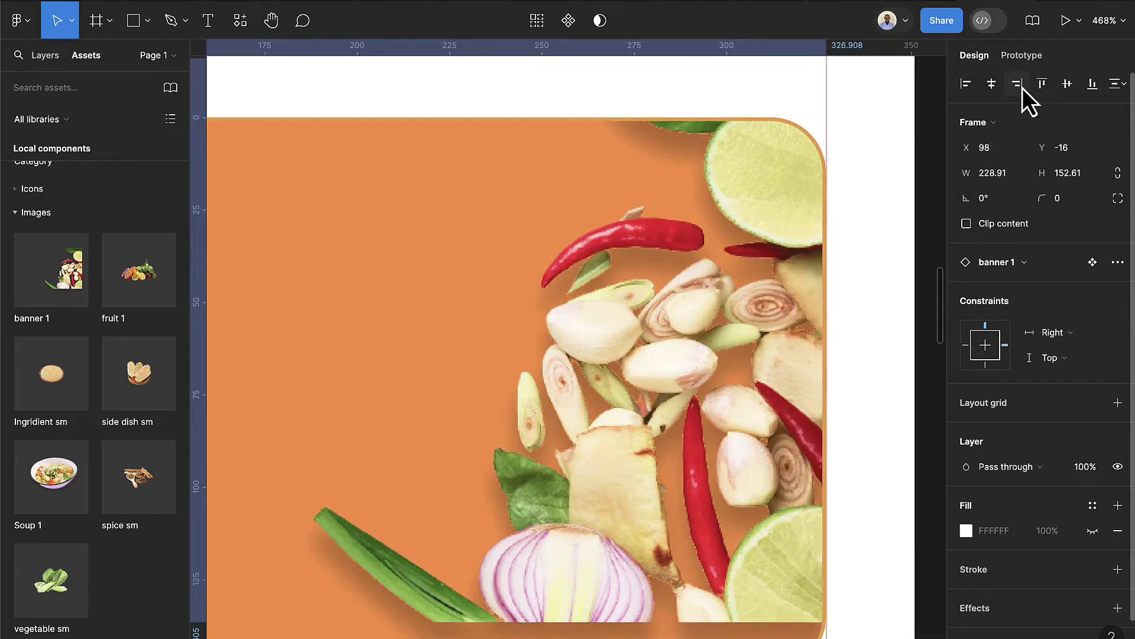
click(1067, 85)
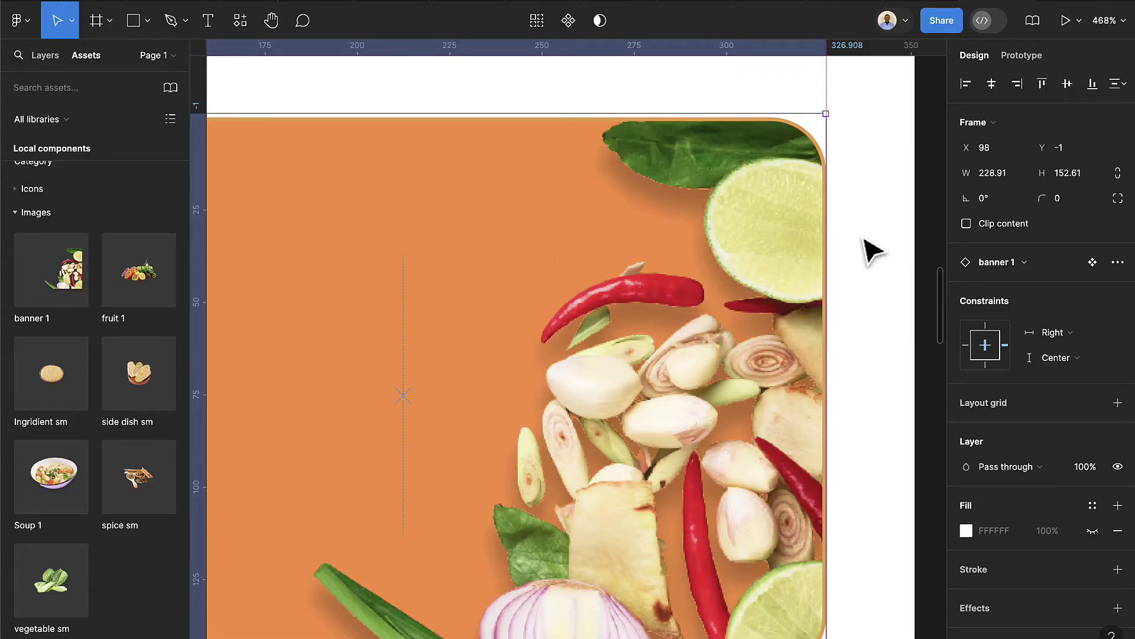
scroll(828, 254, up, 3)
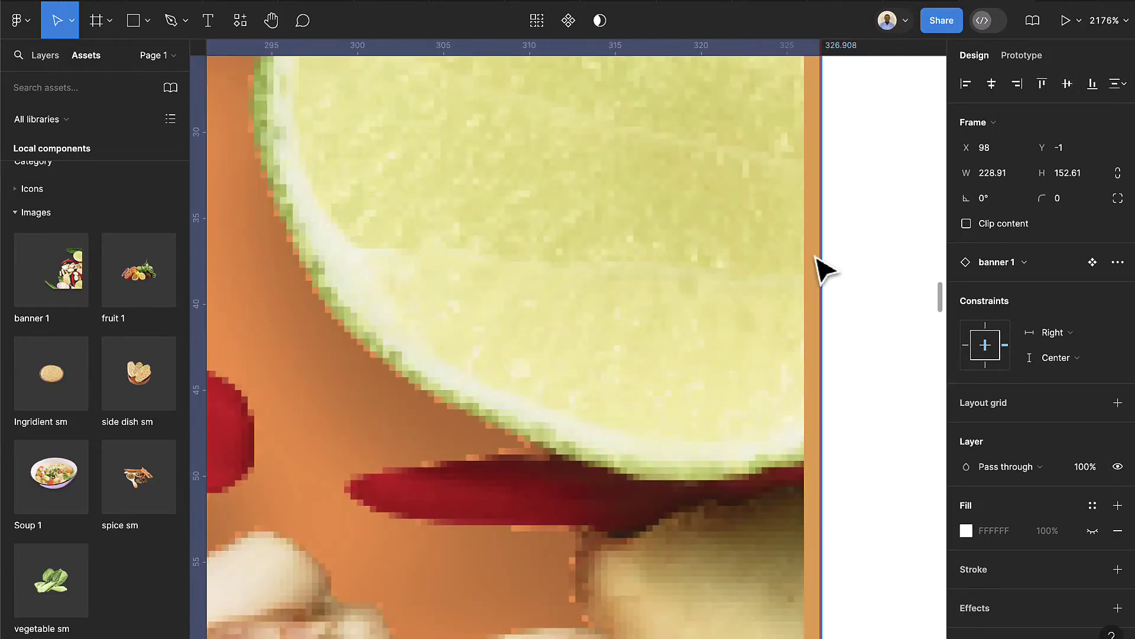
scroll(810, 279, down, 5)
click(788, 502)
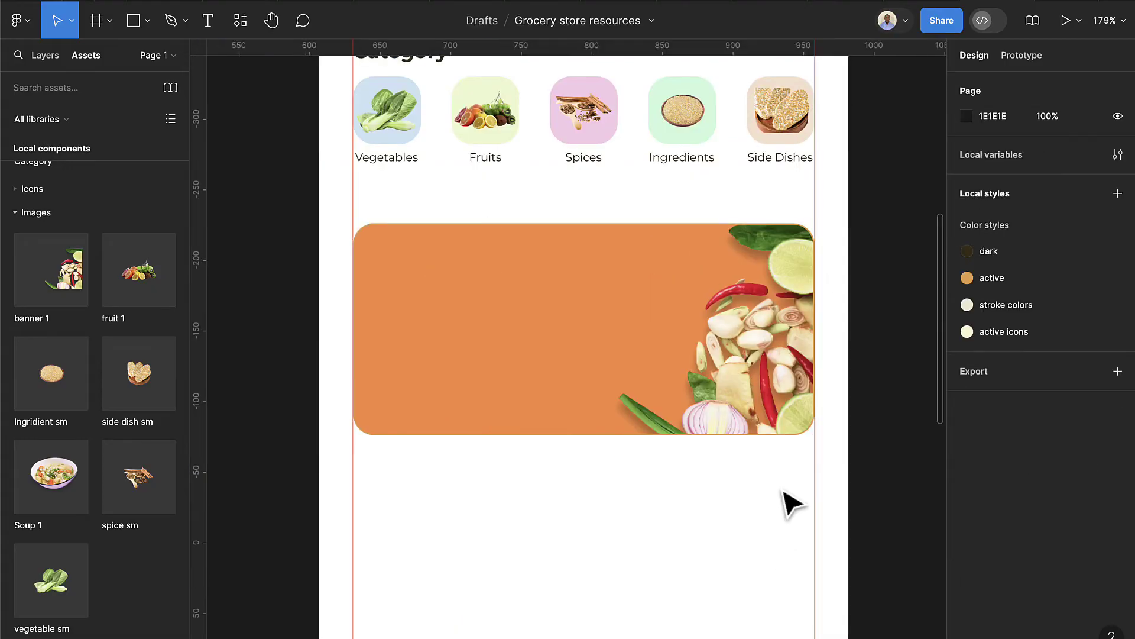
Place the Soup 1 image component on the orange banner beside the ingredients and set its rotation to 27.7°
scroll(793, 500, down, 2)
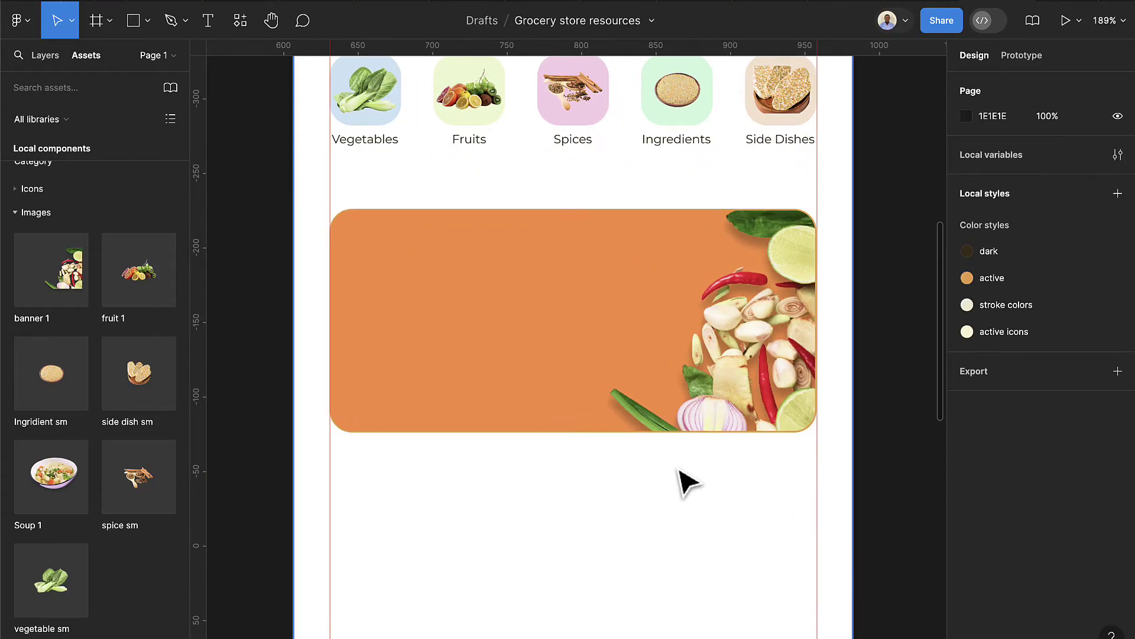
drag(60, 480, 645, 313)
scroll(674, 320, up, 5)
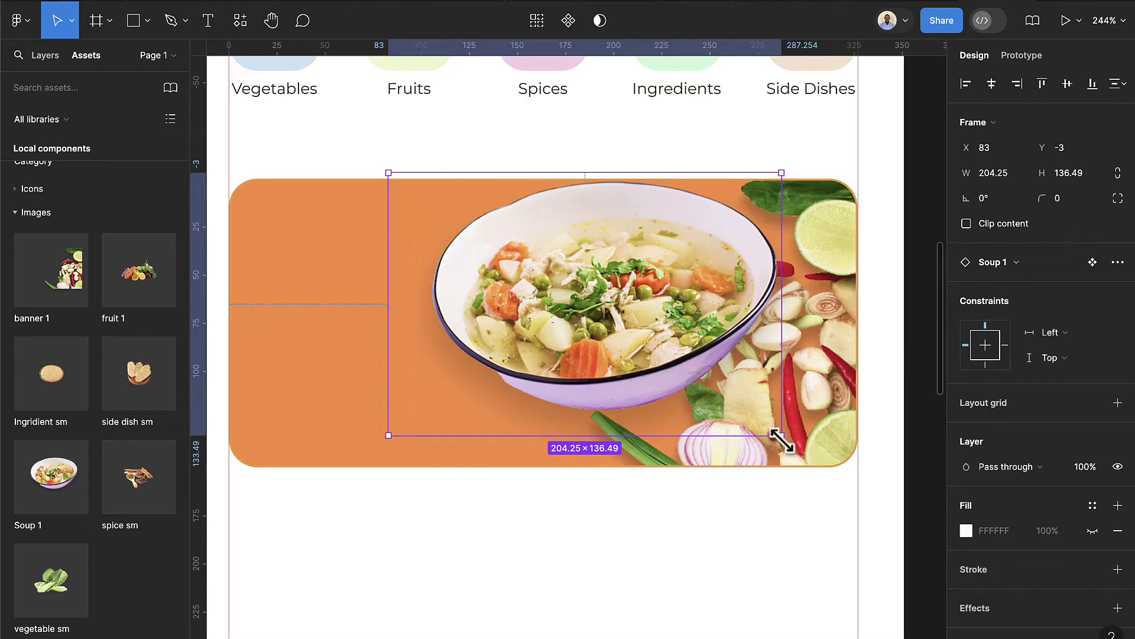
drag(786, 436, 839, 257)
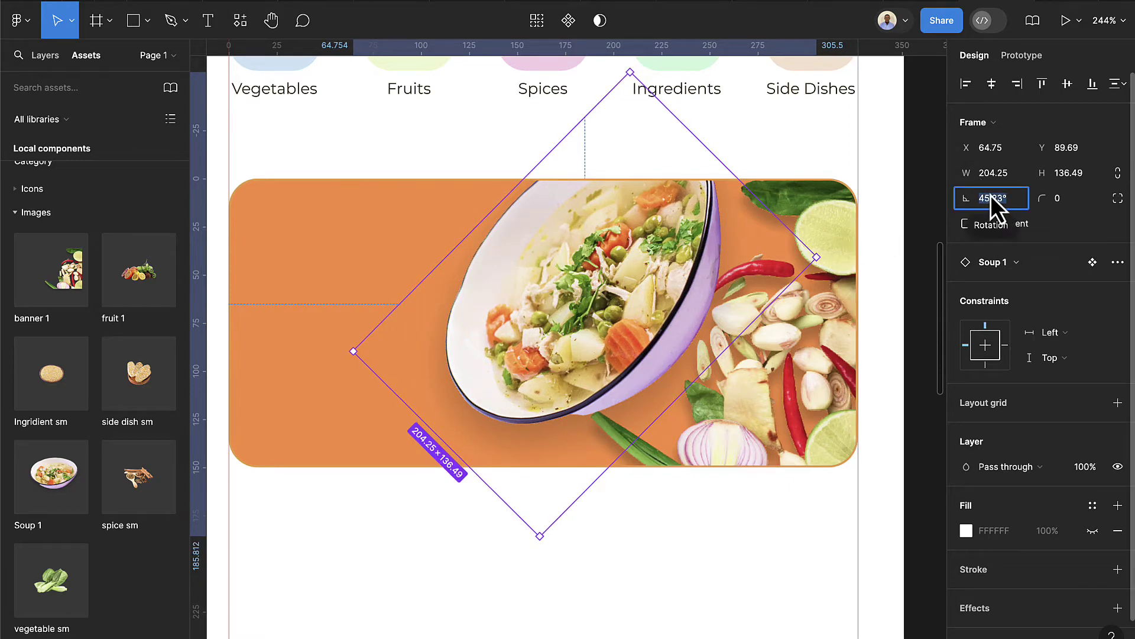
text(27.7)
key(Return)
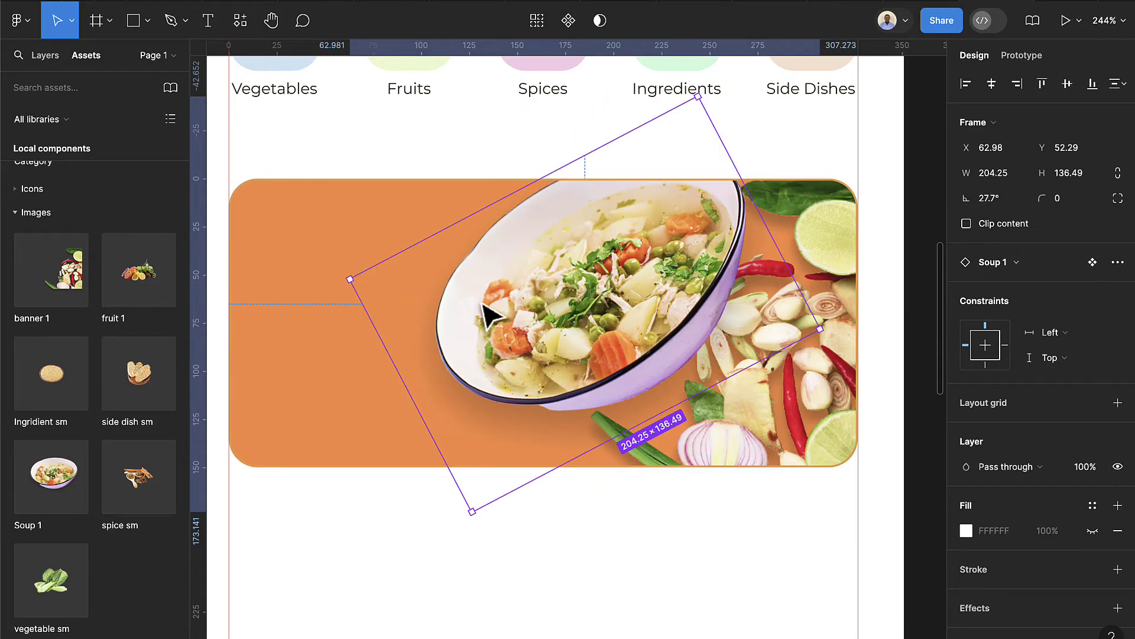
Turn off content clipping for the orange frame and move the soup bowl up so it overlaps the frame's upper edge
click(295, 322)
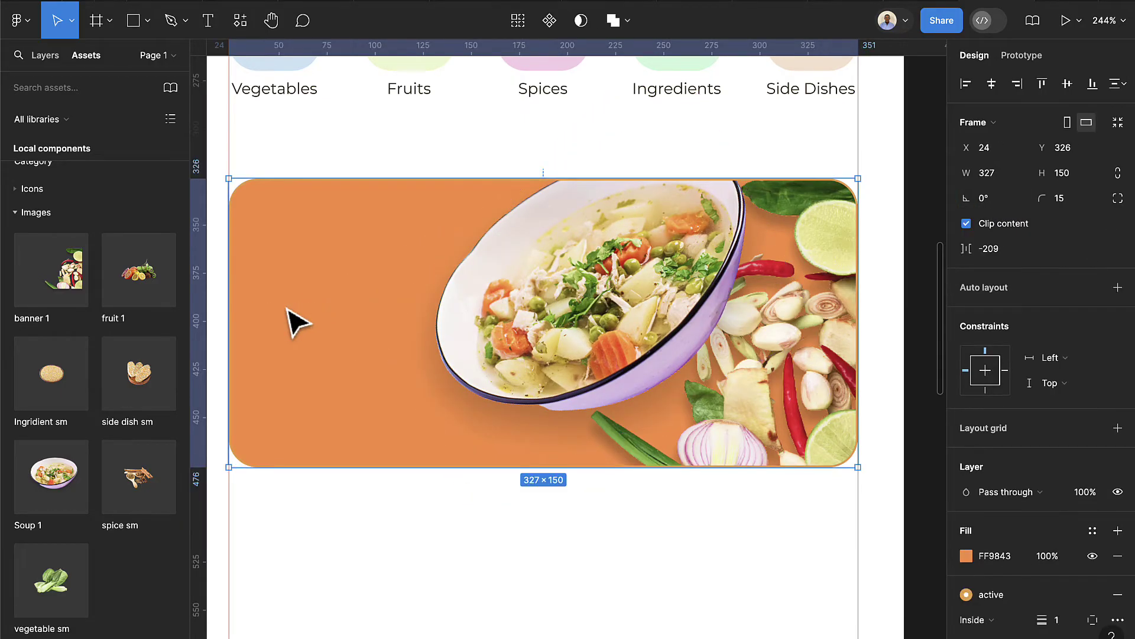
click(968, 224)
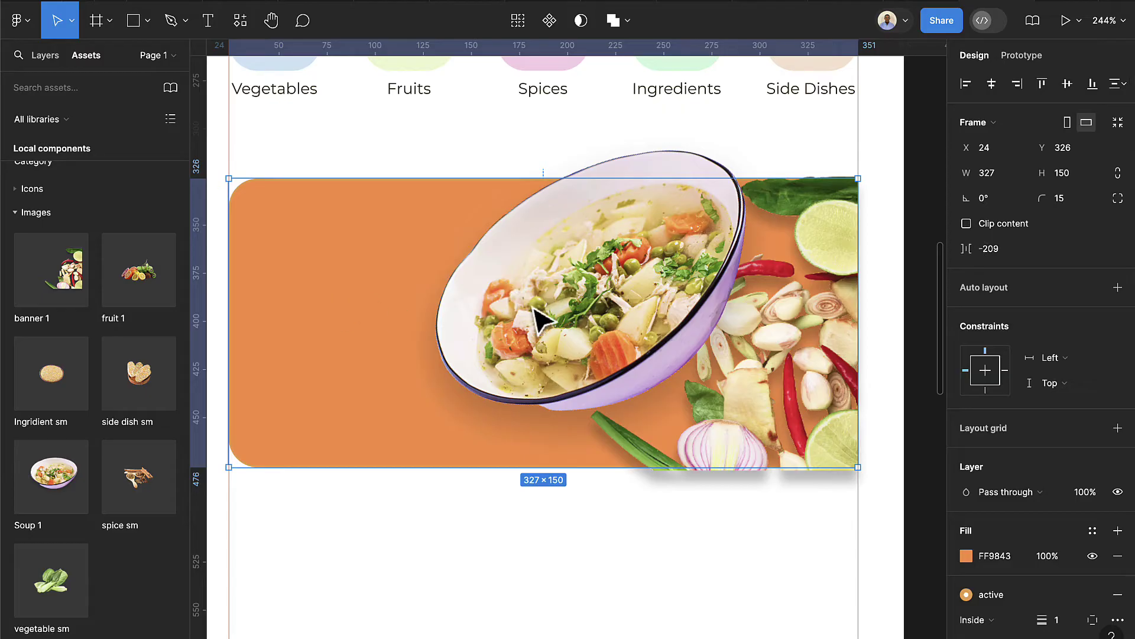
click(578, 317)
drag(608, 317, 615, 290)
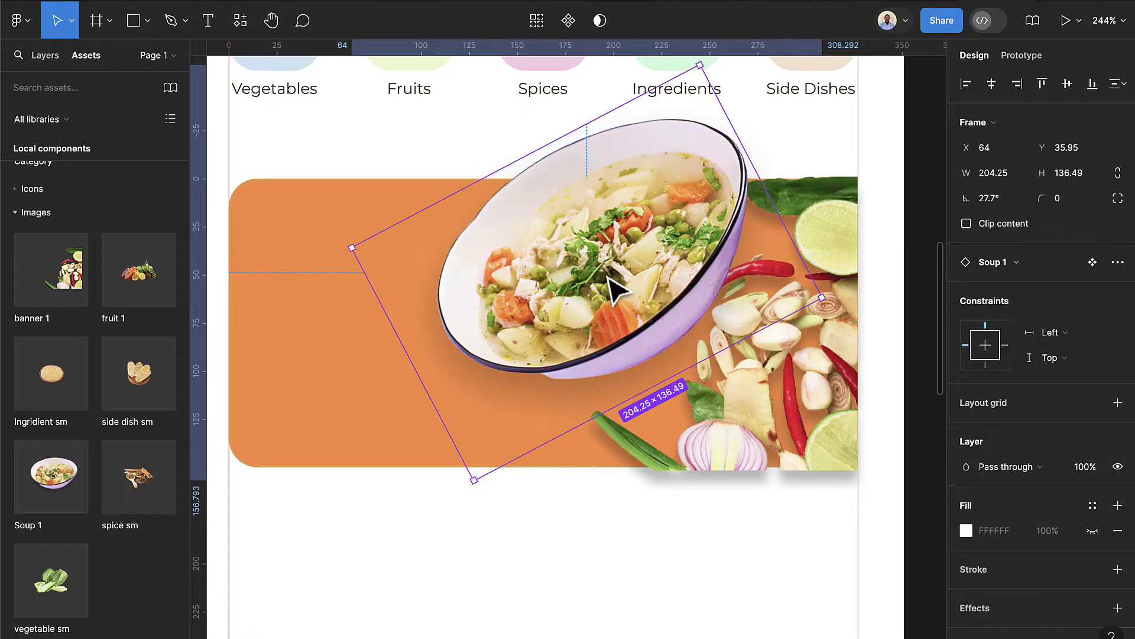
drag(615, 290, 624, 283)
Move the Soup 1 layer out of Frame 7 and place it directly above that frame in iPhone 13 mini - 1
click(783, 393)
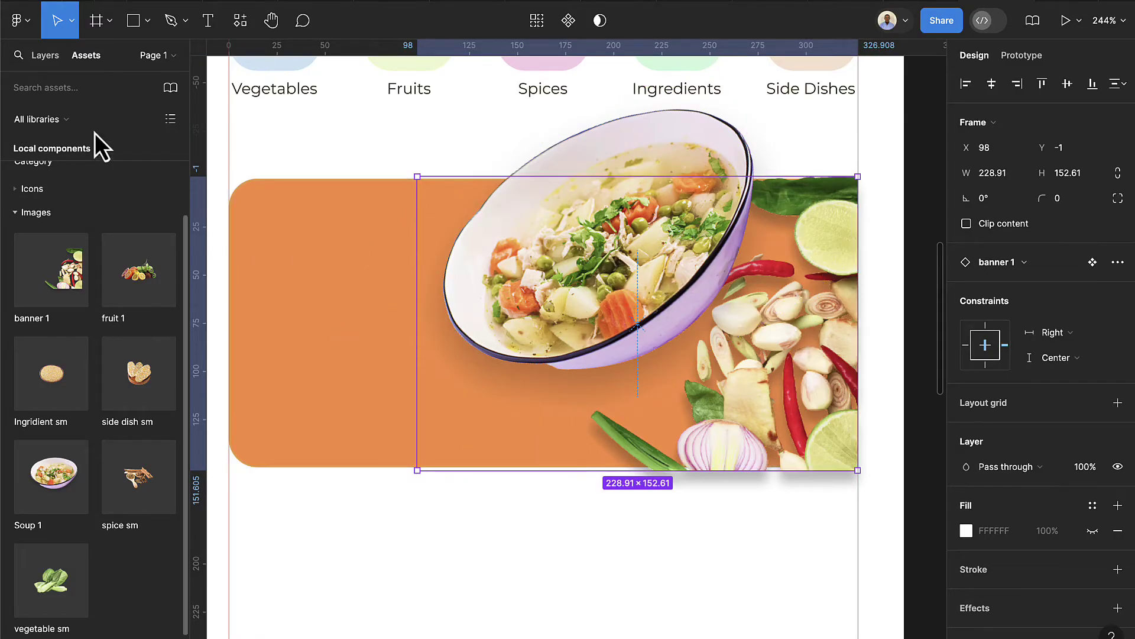
click(48, 57)
click(67, 355)
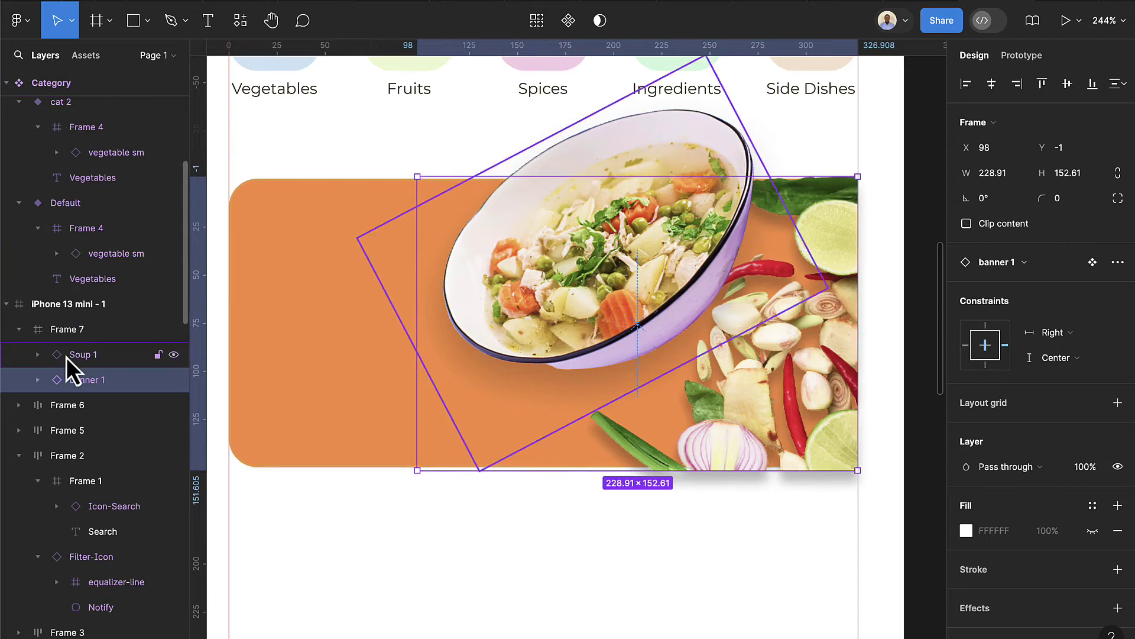
drag(57, 353, 51, 324)
click(55, 381)
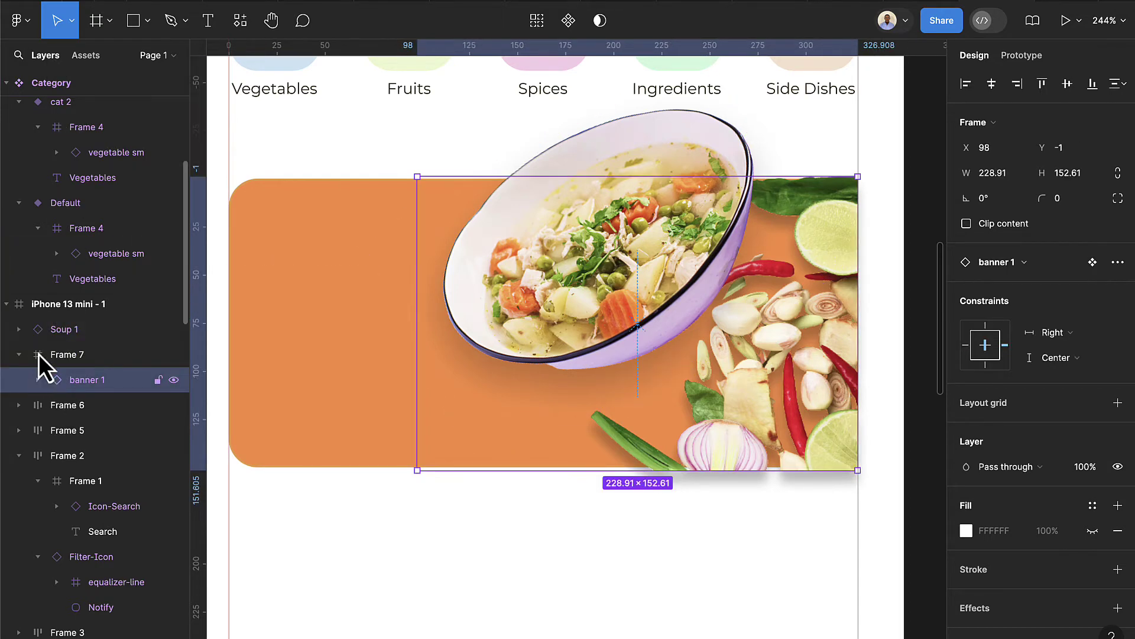
Turn content clipping back on for Frame 7 and select the Soup 1 layer above it
click(43, 356)
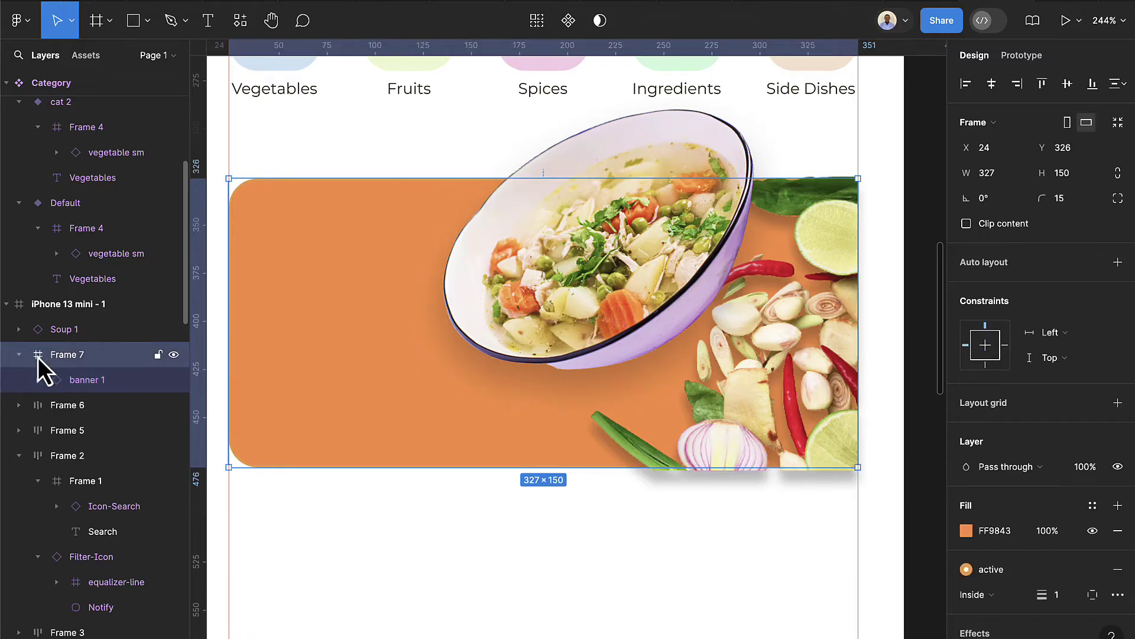
click(20, 355)
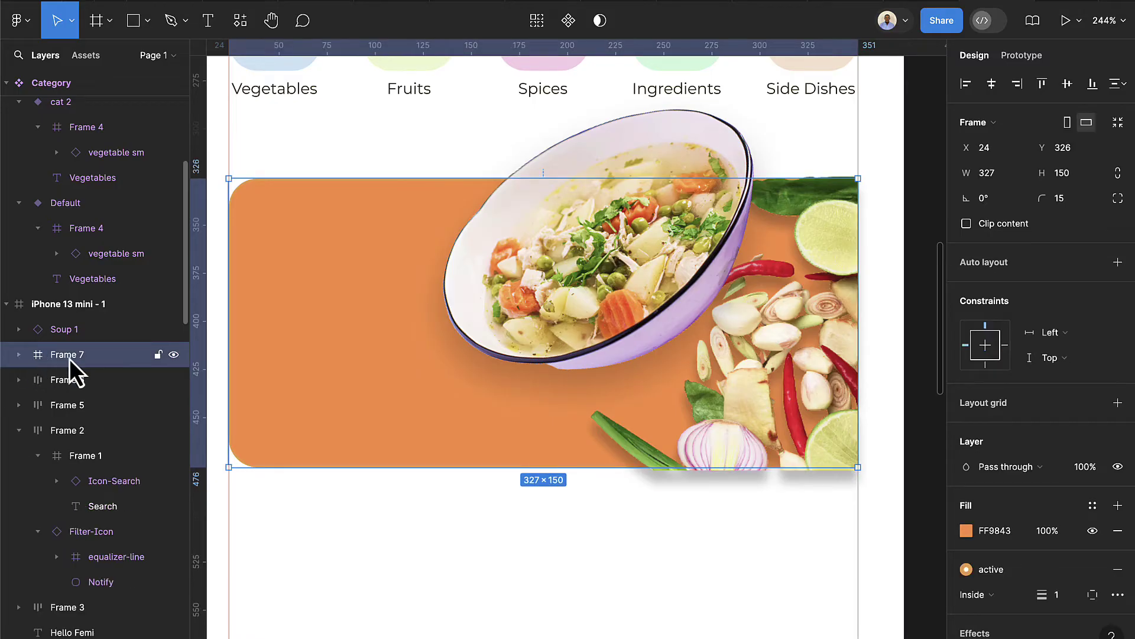
click(967, 225)
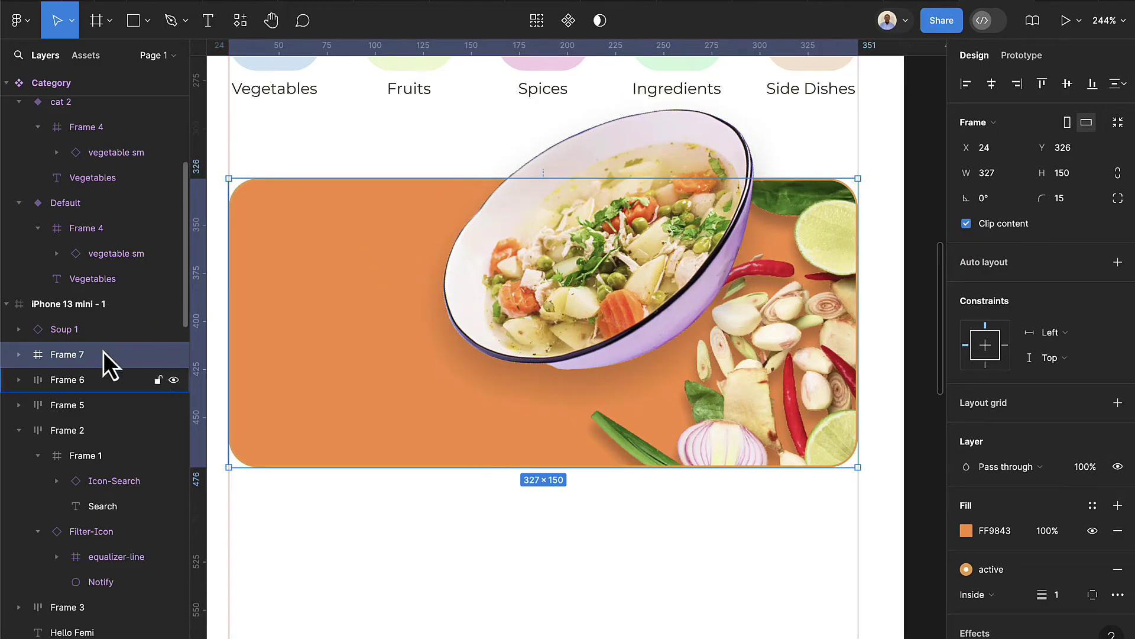
click(87, 336)
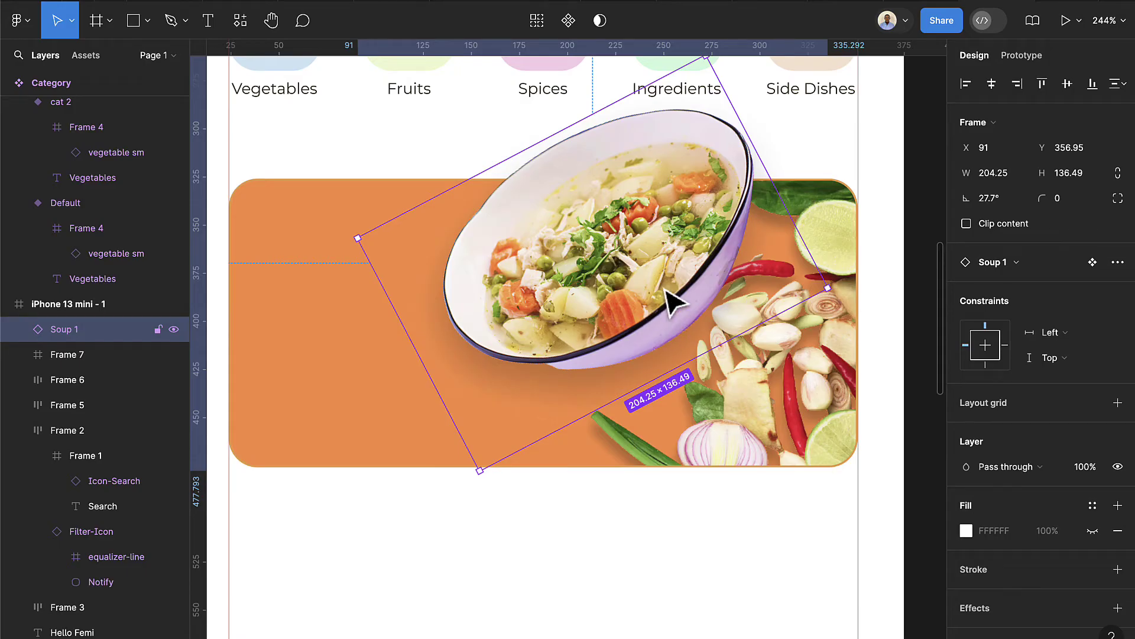
Add the text "#SimpleKitchen" to the orange banner beside the soup bowl, at about X 27, Y 40
click(203, 27)
scroll(282, 164, left, 3)
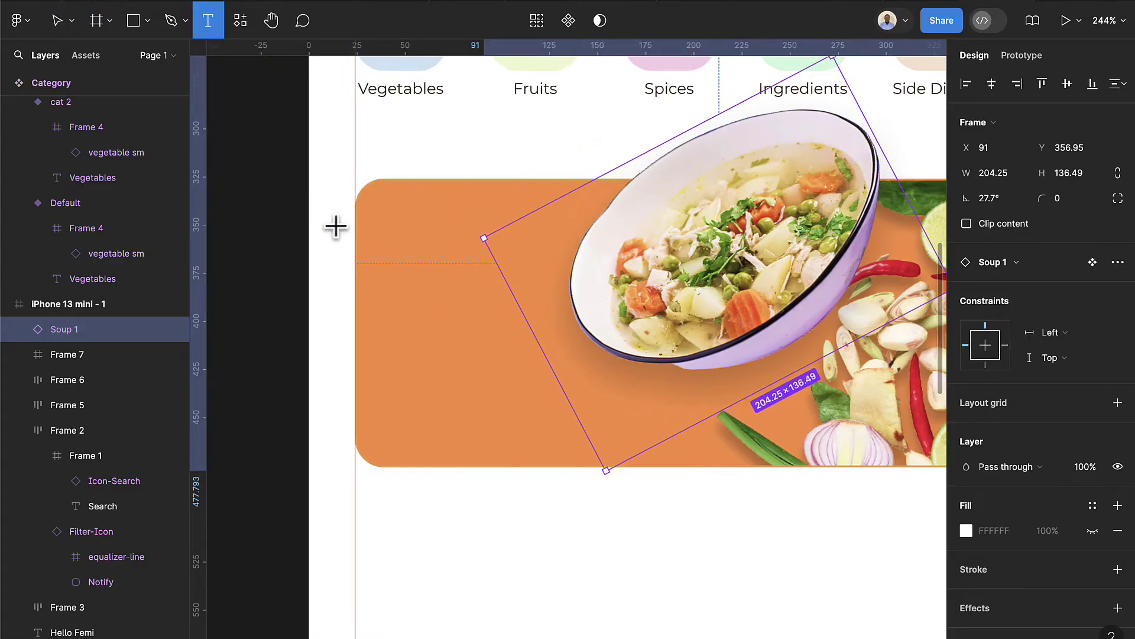
click(406, 256)
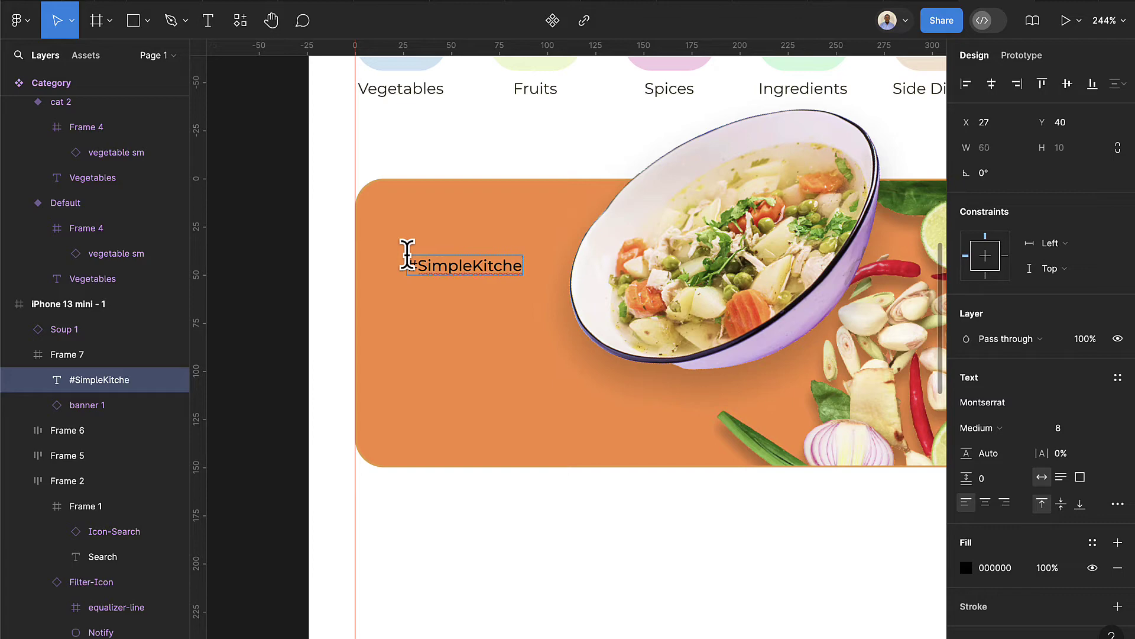
key(Escape)
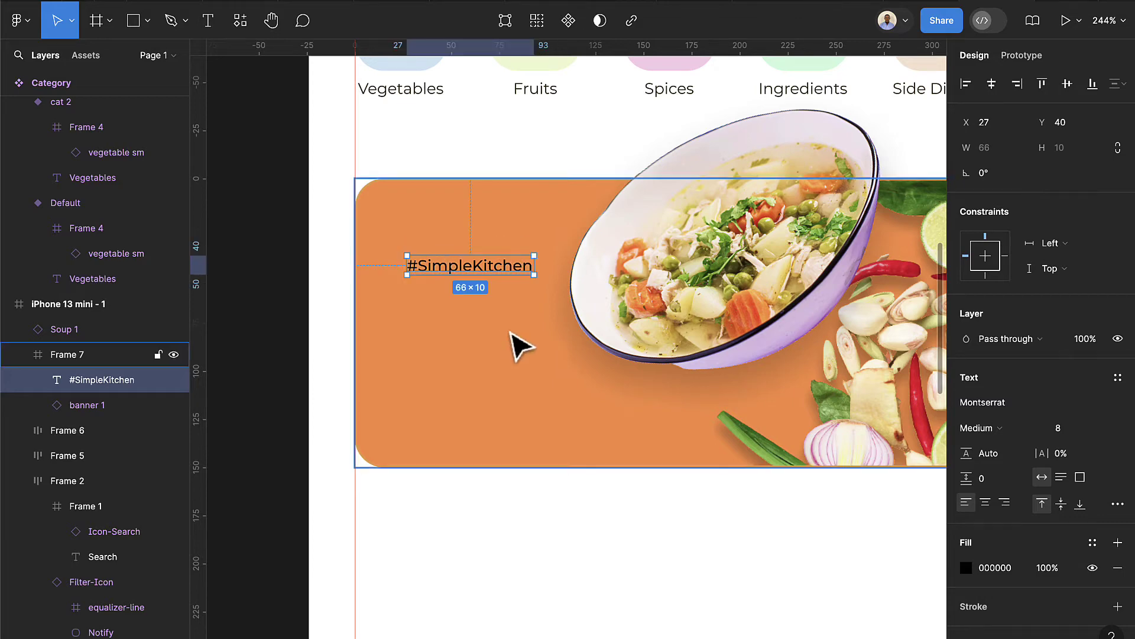
Set the #SimpleKitchen text's fill to white FFFFFF and move it to about X 16, Y 25 in the banner
click(967, 568)
click(777, 577)
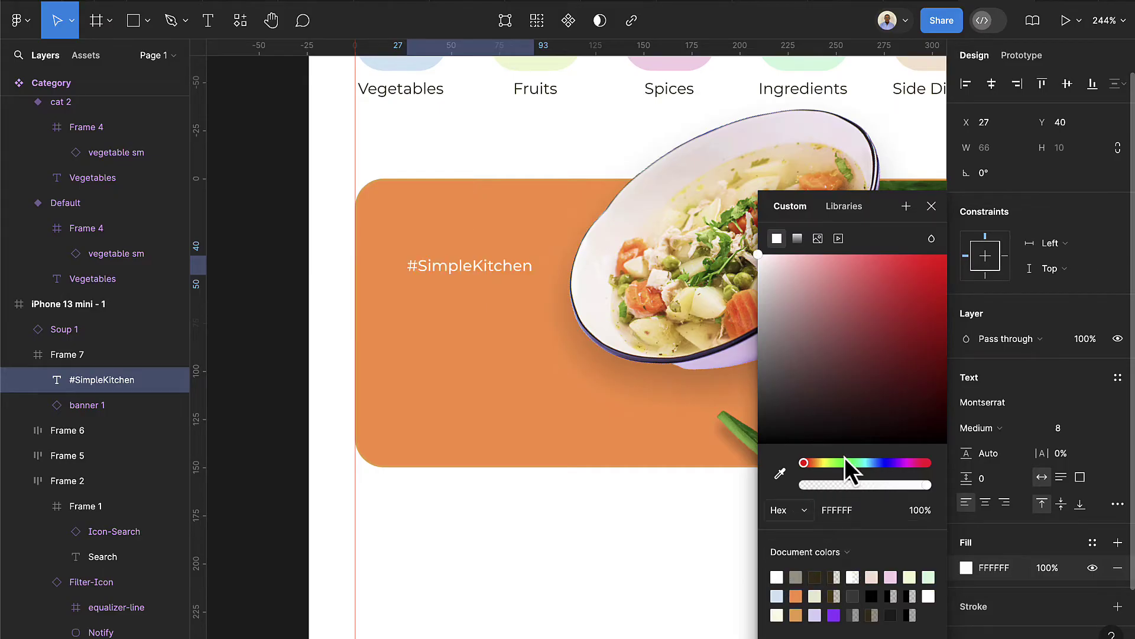
click(933, 209)
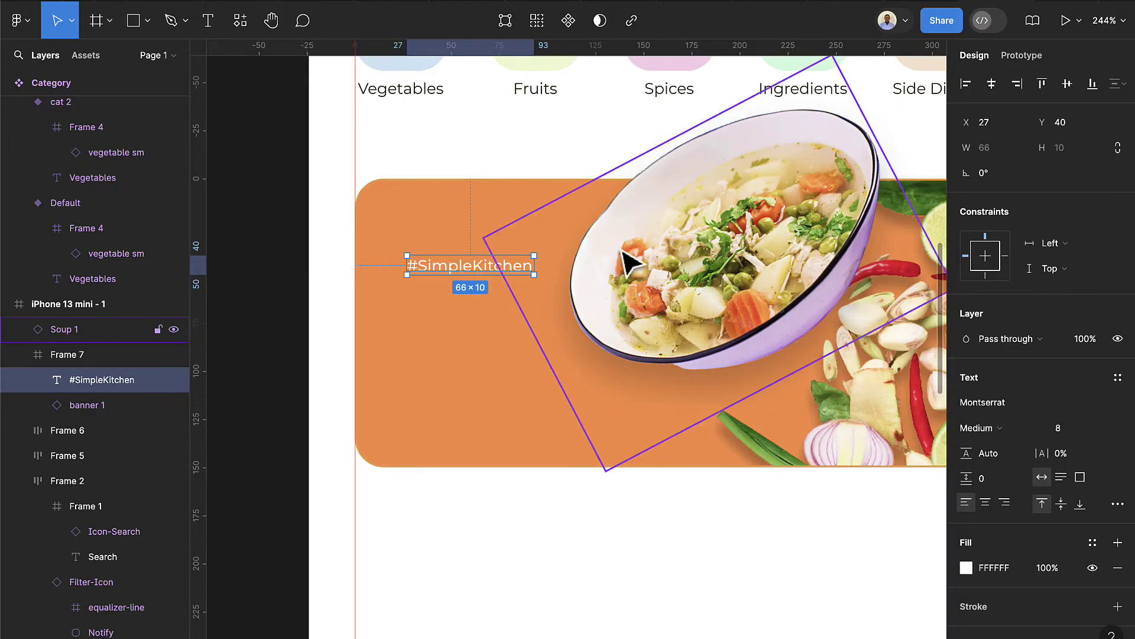
drag(481, 274, 469, 253)
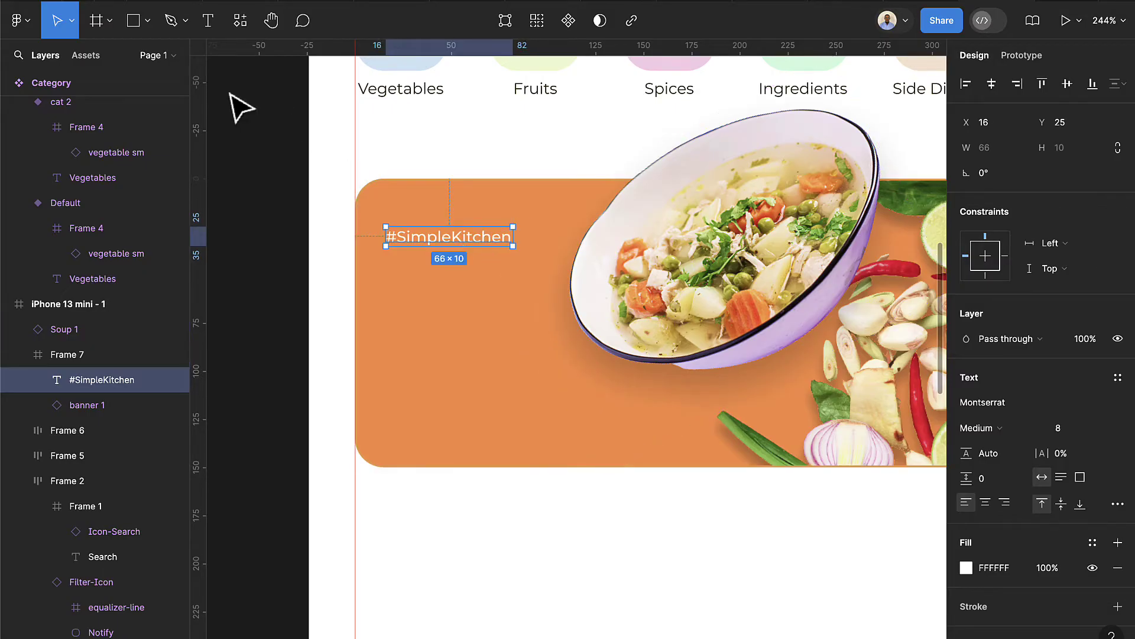
Add the two-line text "Soup Package" to the orange banner below #SimpleKitchen, at about X 27, Y 66
click(208, 24)
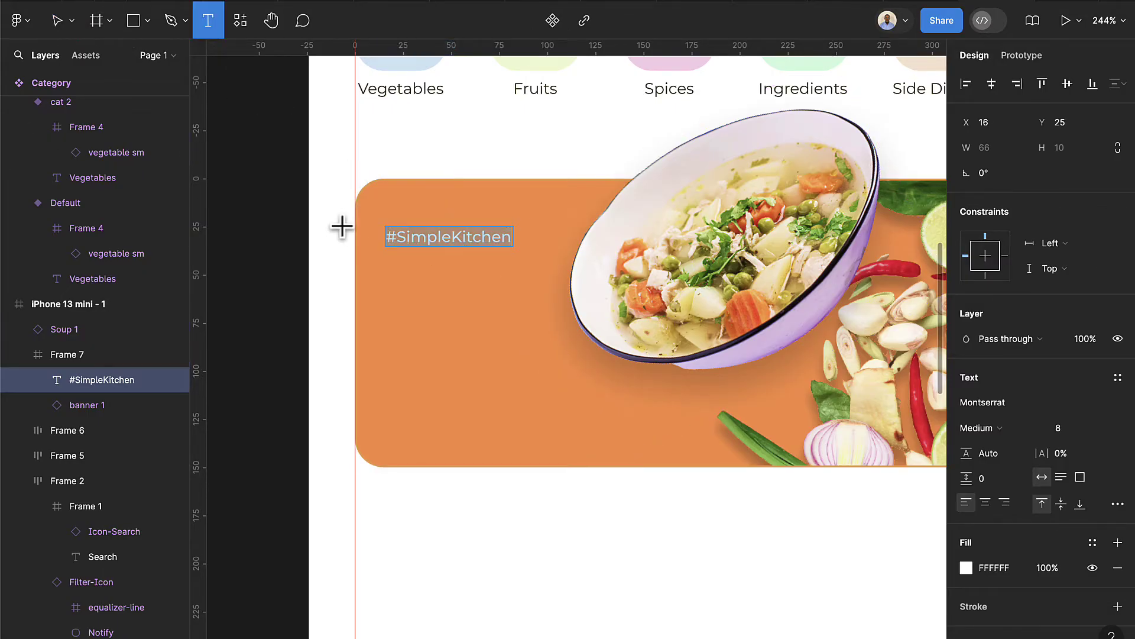
click(406, 307)
text(S)
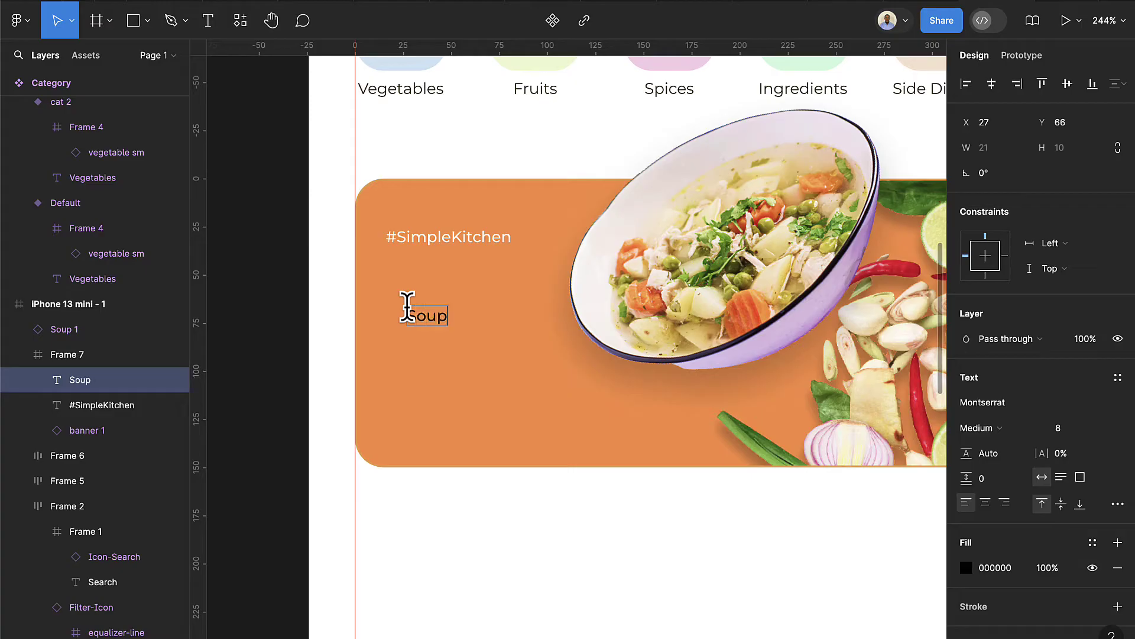
text(oup)
key(Return)
text(Packa)
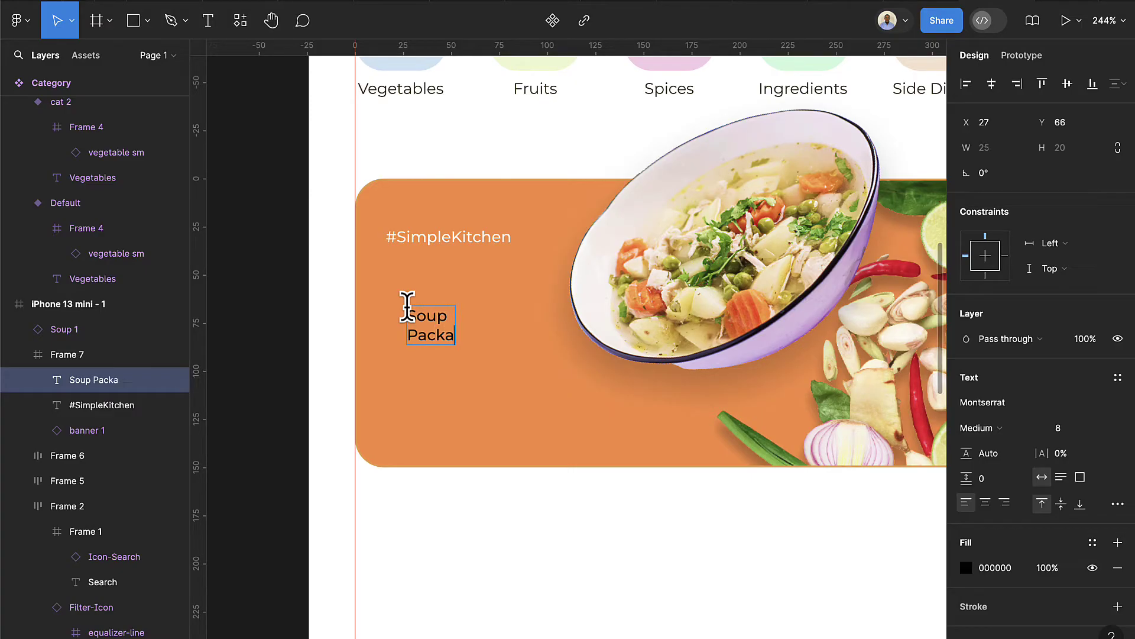
text(ge)
key(Escape)
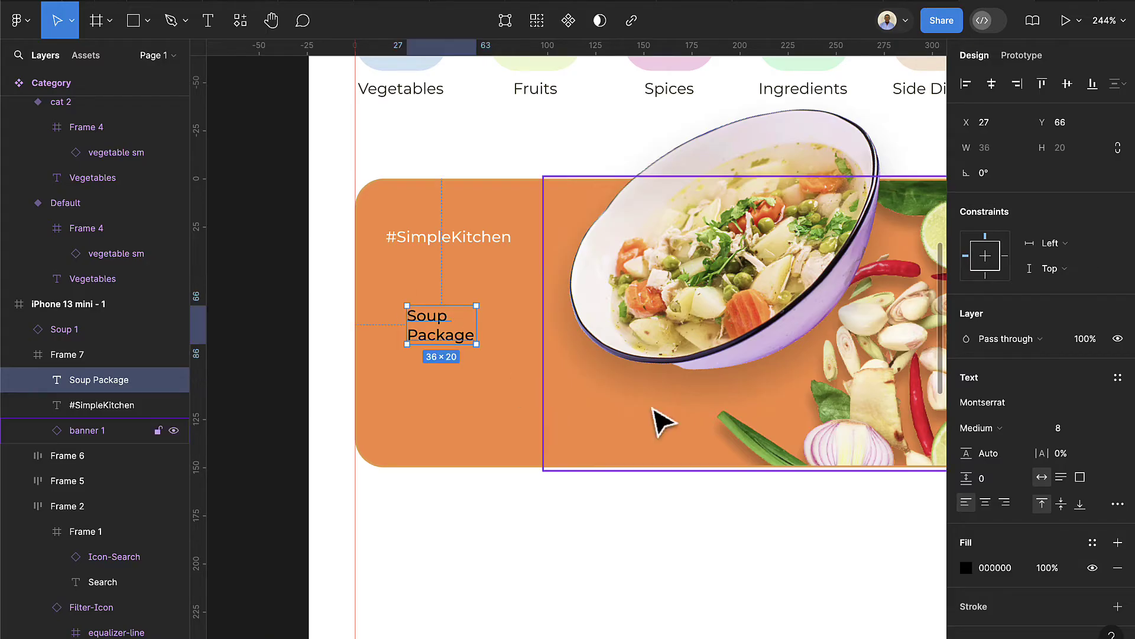
Set the Soup Package text's font size to 24 and align it under #SimpleKitchen at about X 16, Y 46
click(1073, 424)
text(2)
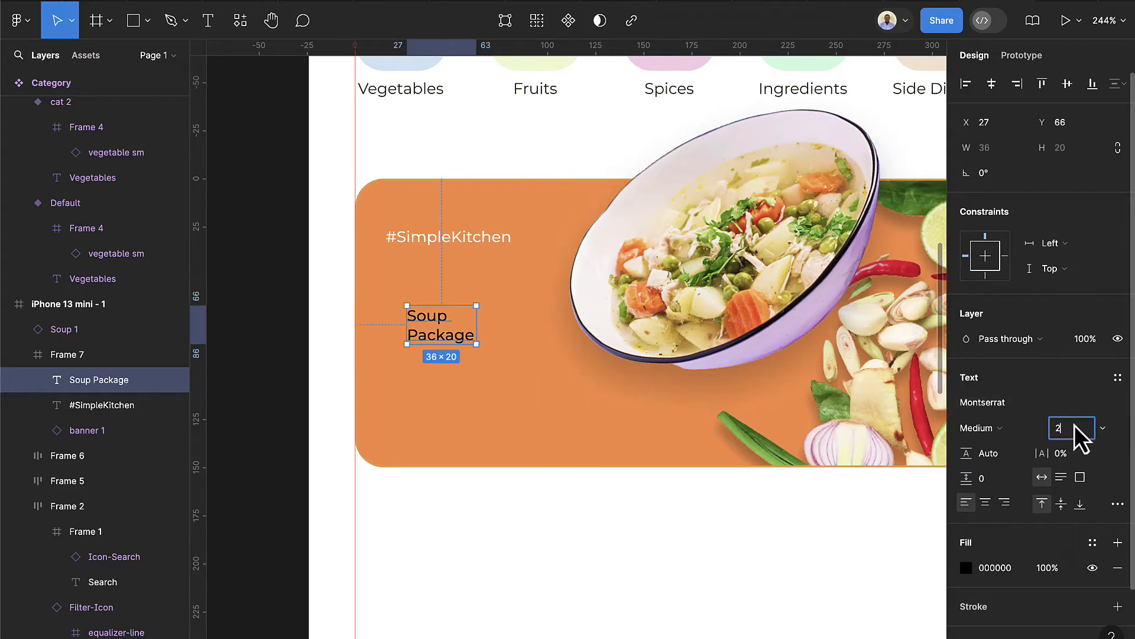
text(4)
key(Return)
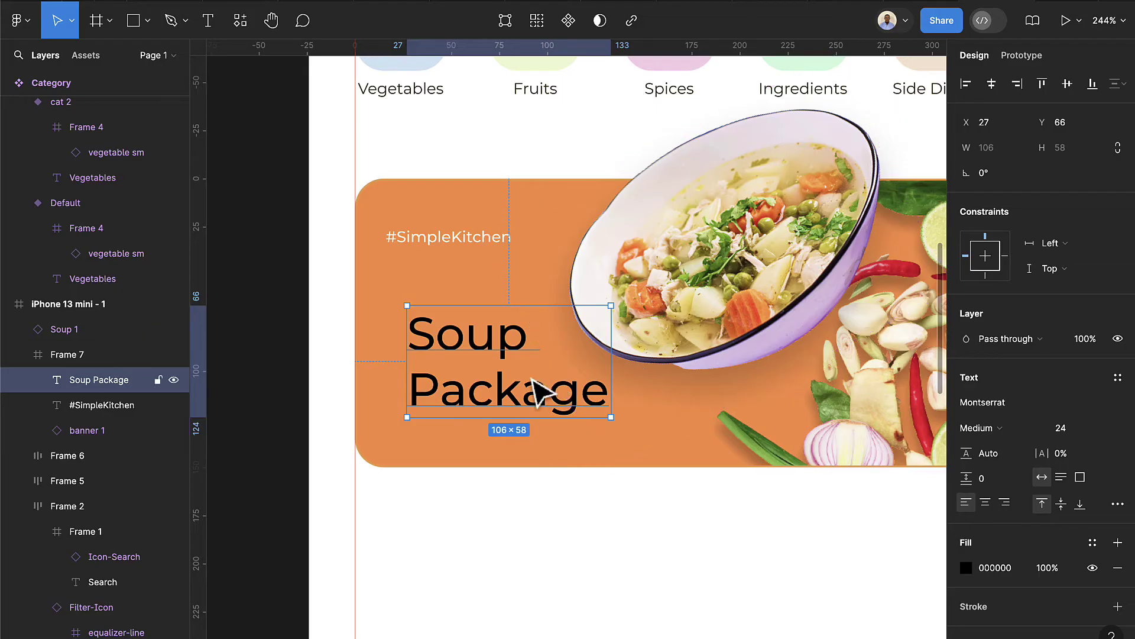
drag(535, 387, 512, 350)
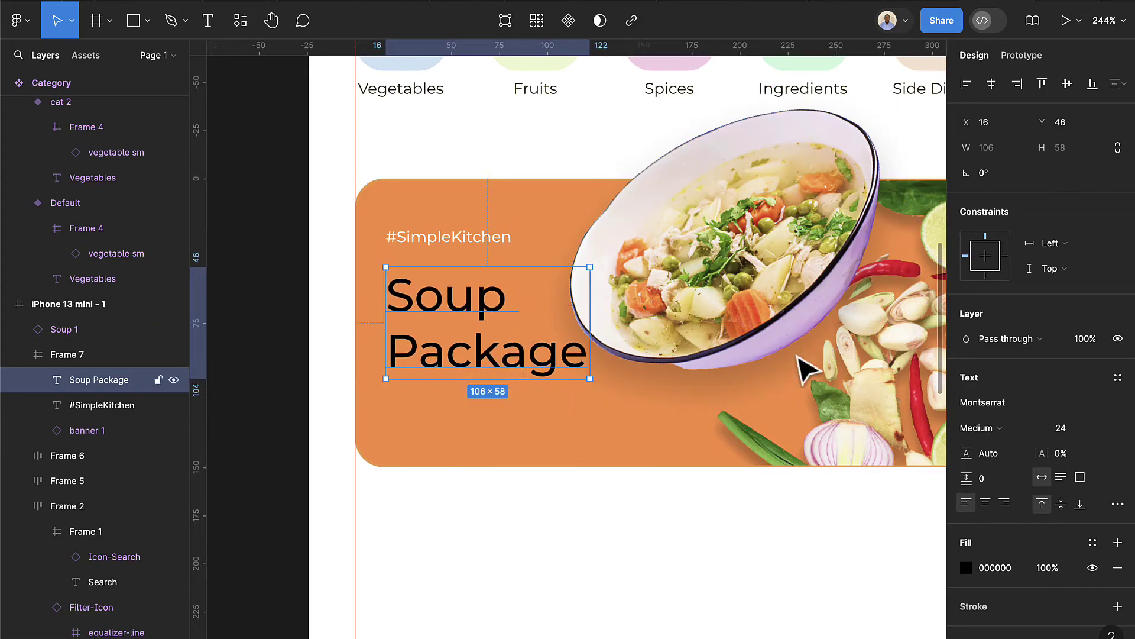
Make the Soup Package text Bold with a white FFFFFF fill and move it up to about Y 42
click(987, 430)
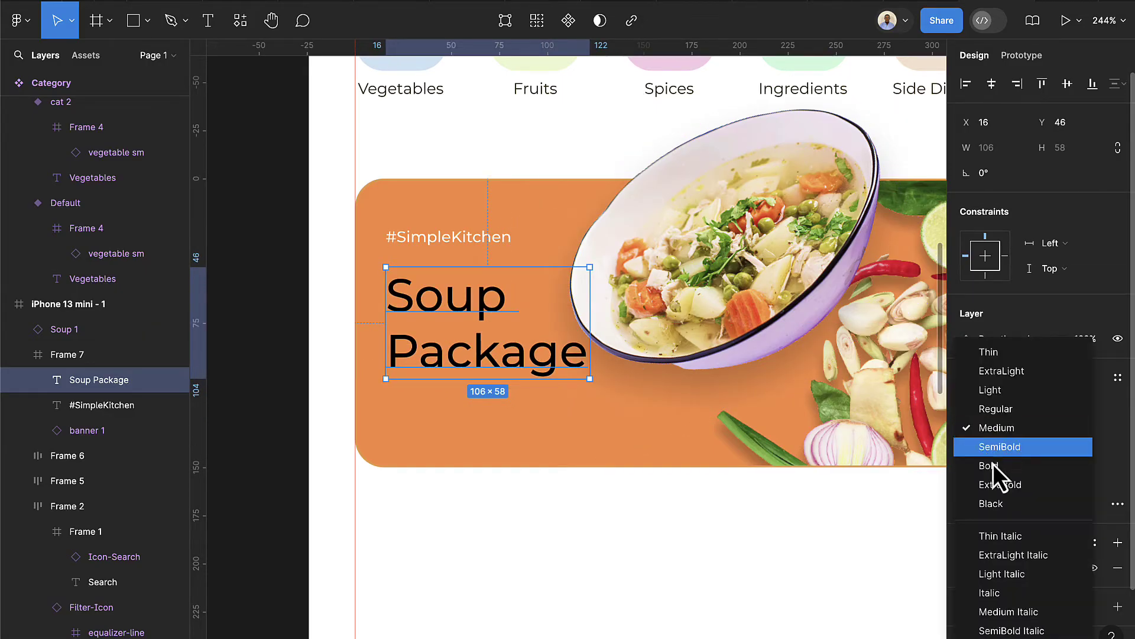
click(996, 470)
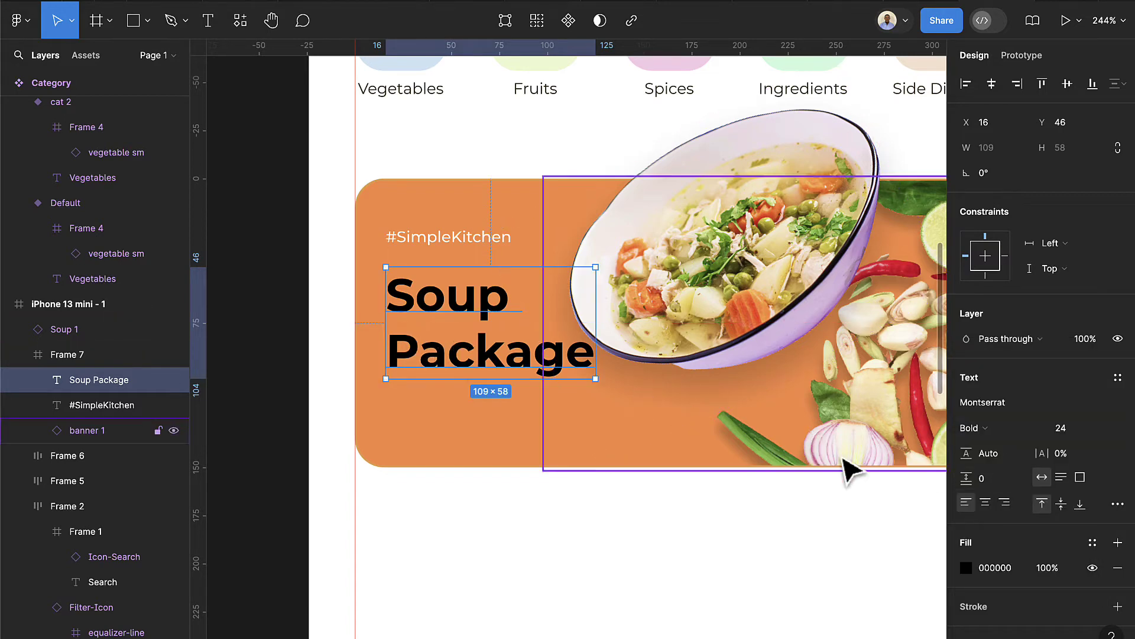
click(966, 567)
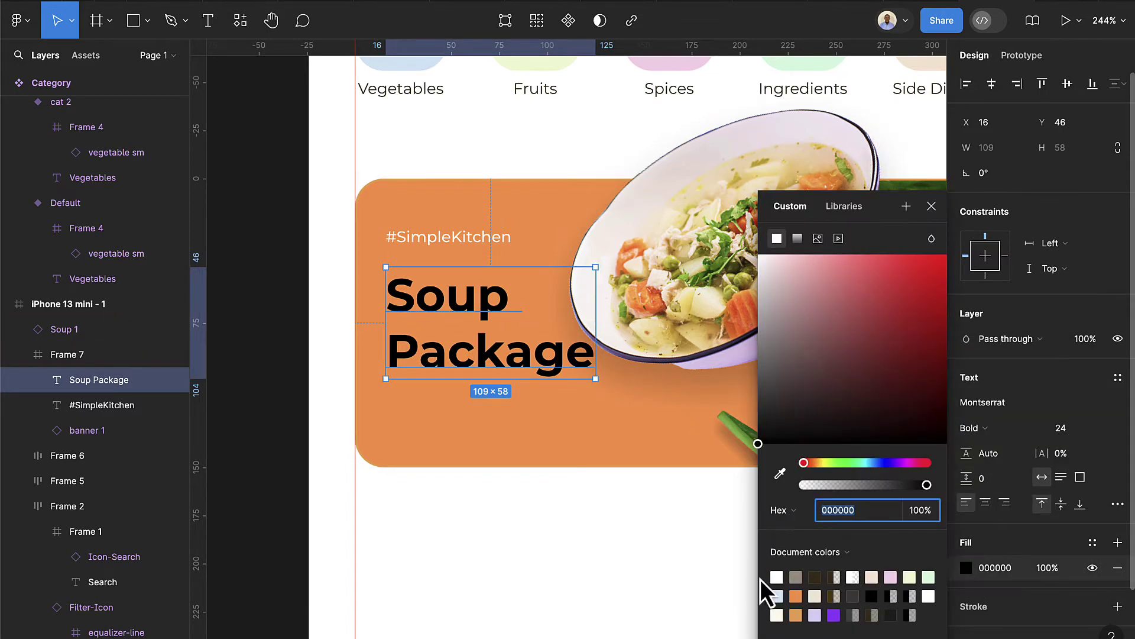
click(777, 577)
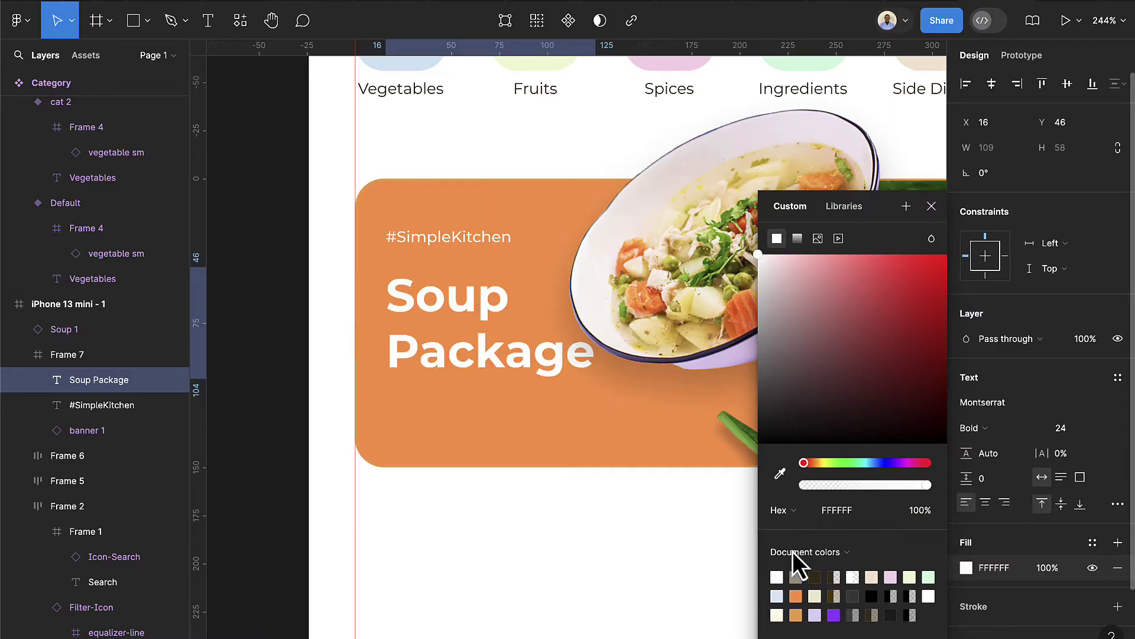
click(929, 212)
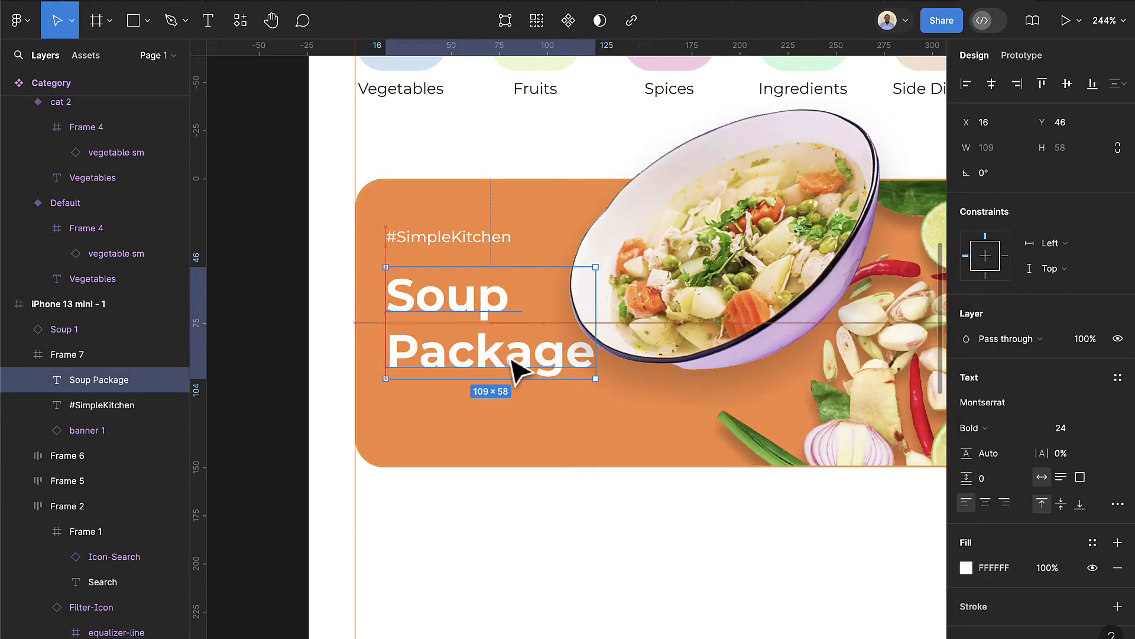
drag(510, 362, 515, 366)
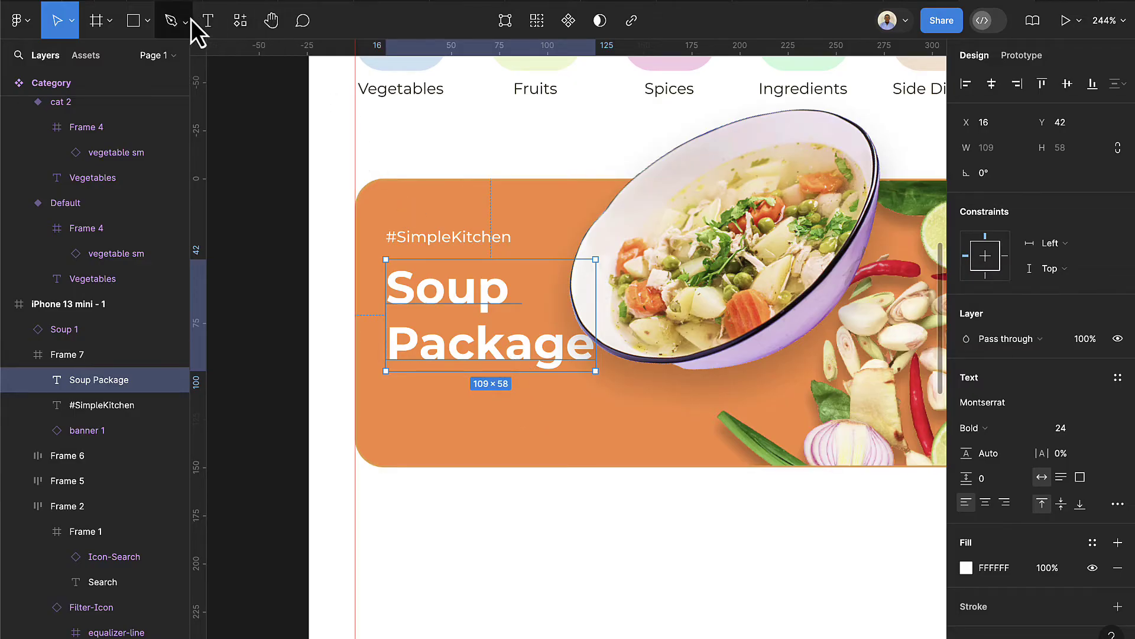
Add the text "No need to" below Soup Package at about X 30, Y 119 and set its font size to 6
key(t)
click(412, 408)
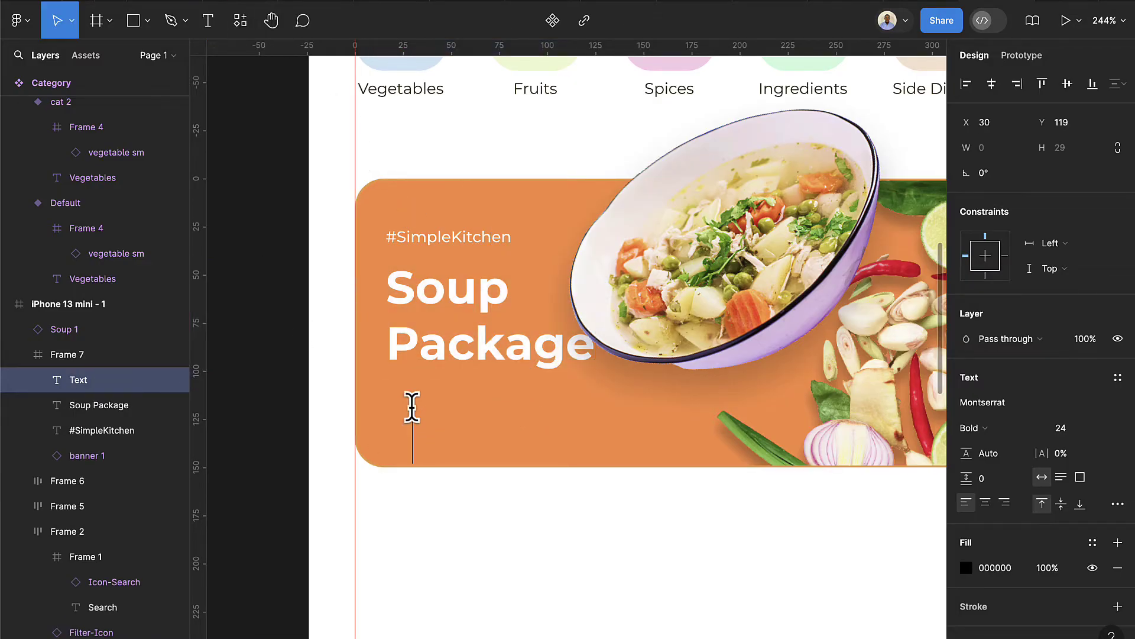
text(No ne)
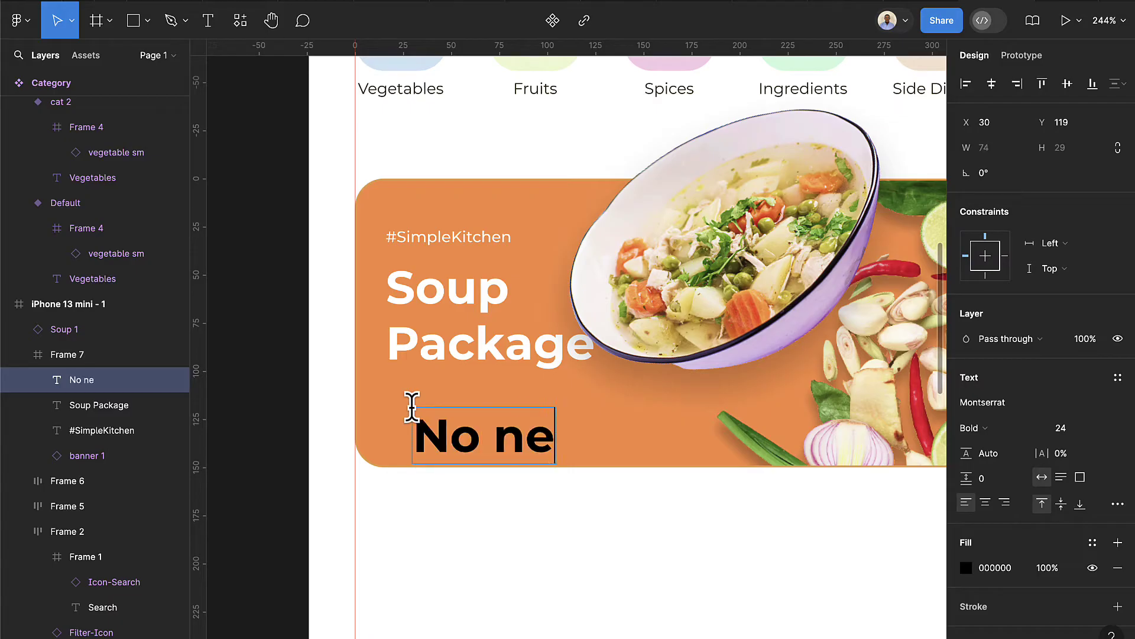
text(ed to)
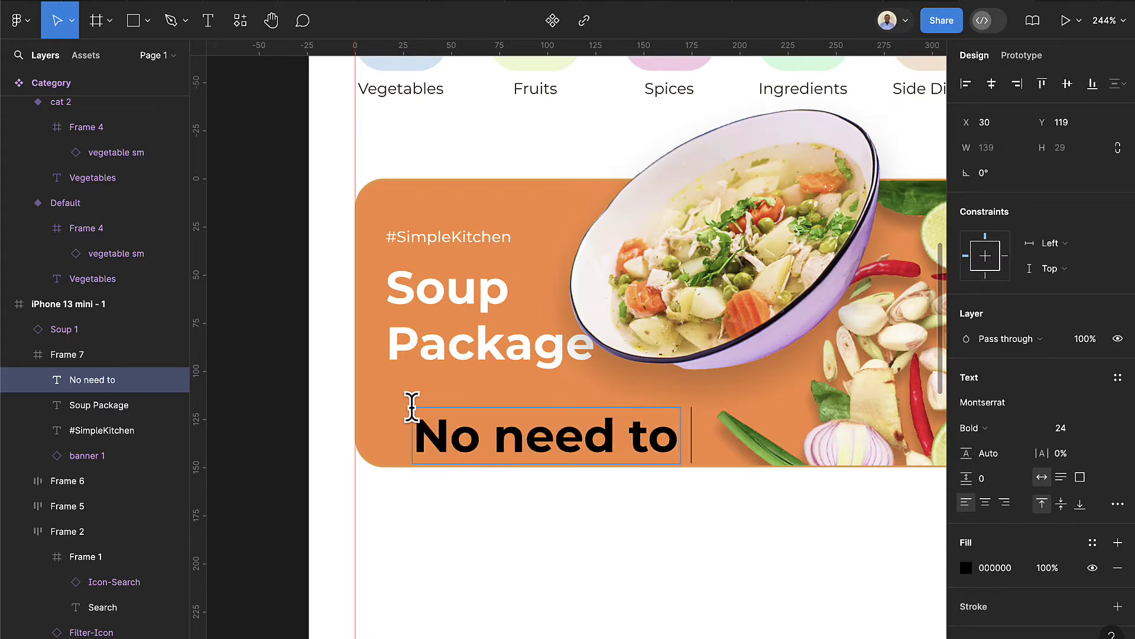
key(Escape)
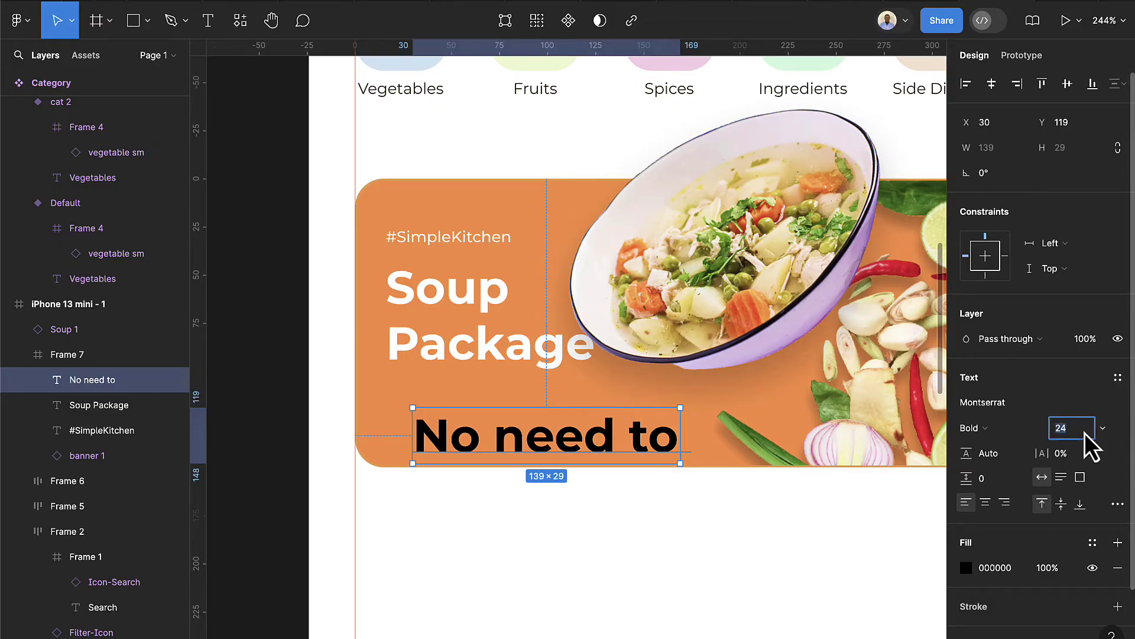
text(6)
key(Return)
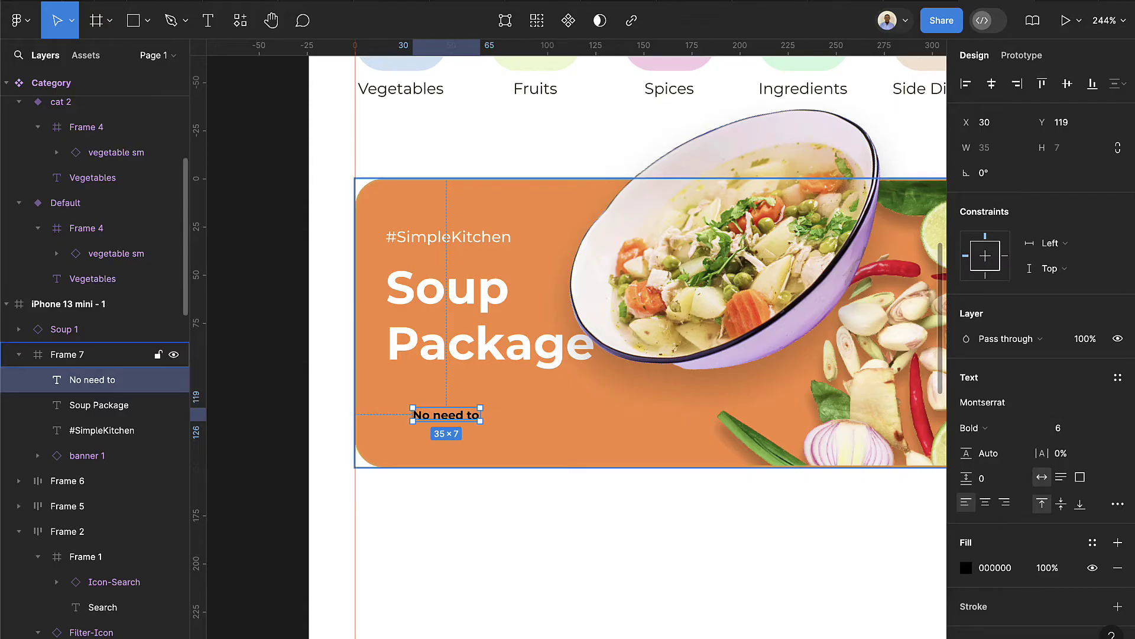
Extend the small banner text to read "No need to think about ingredients anymore" with "let's find your menu today" on a second line
scroll(392, 462, up, 3)
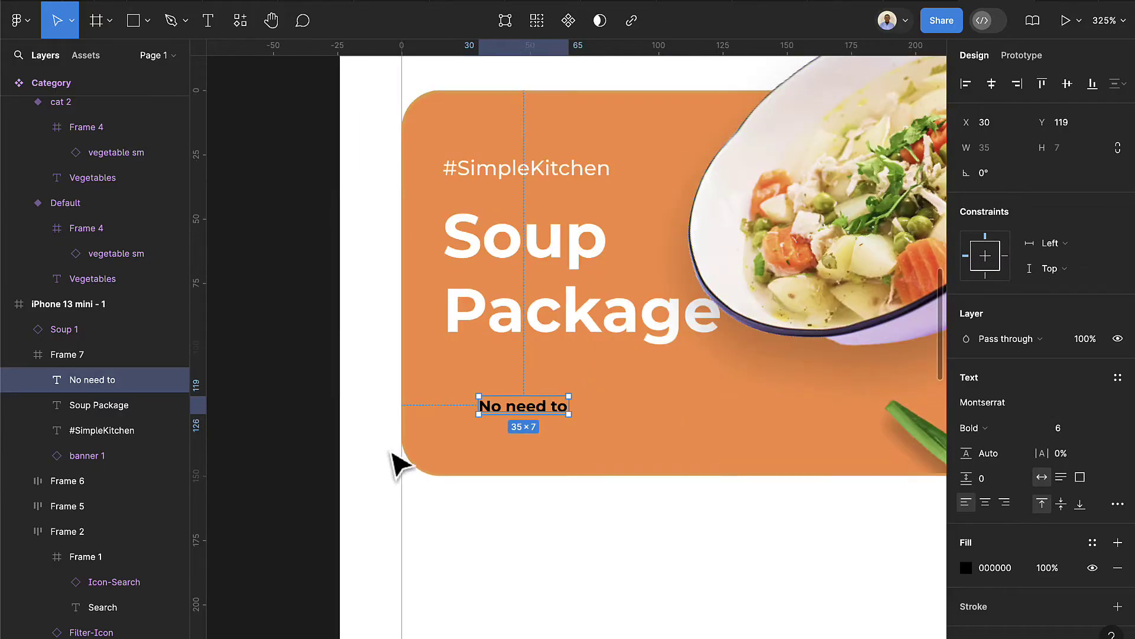
double_click(558, 406)
key(Right)
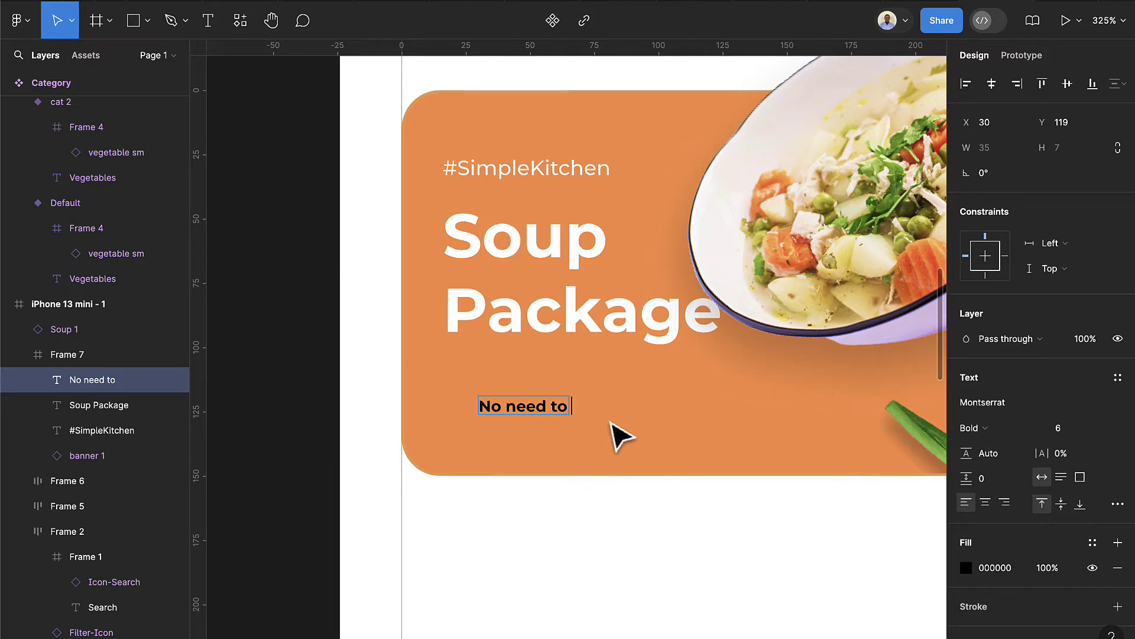
text(think about )
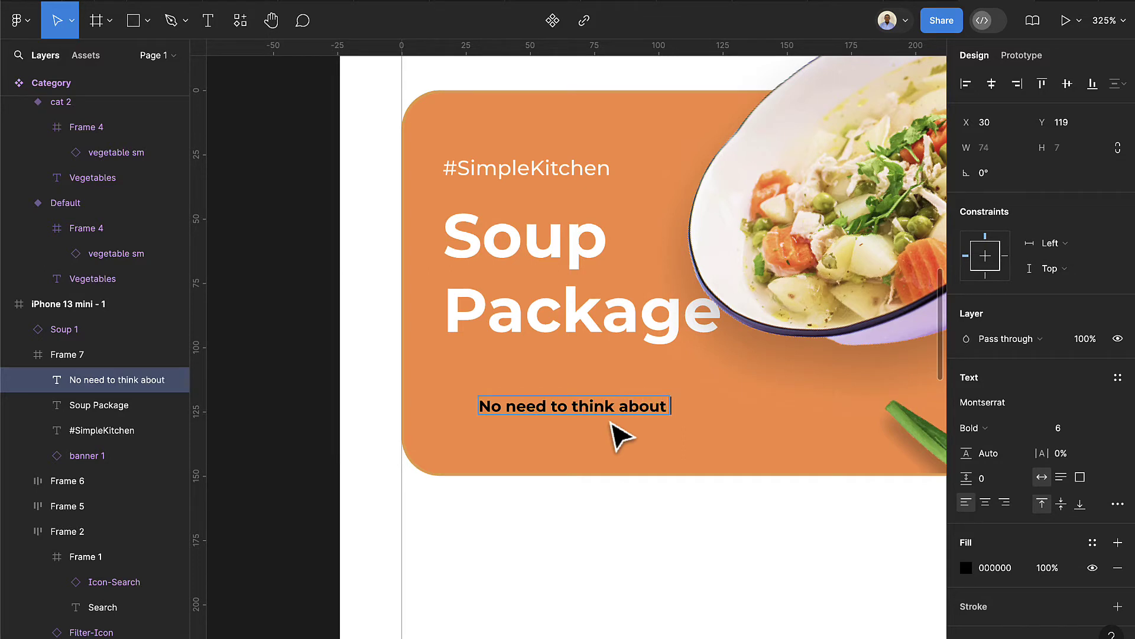
text(ingredients a)
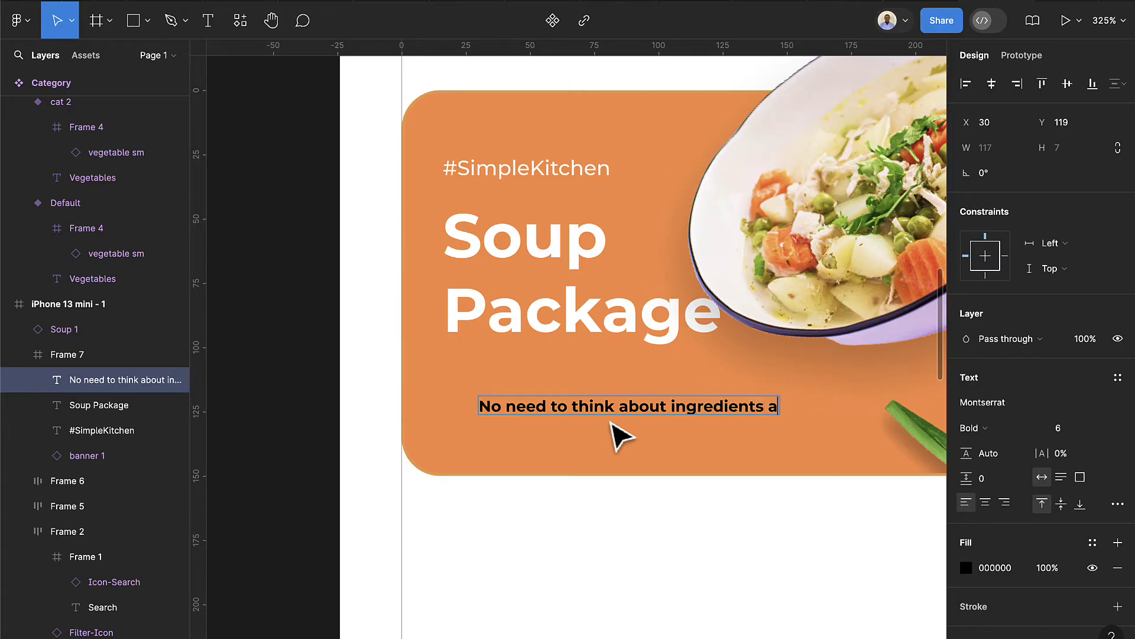
text(nymore)
key(Return)
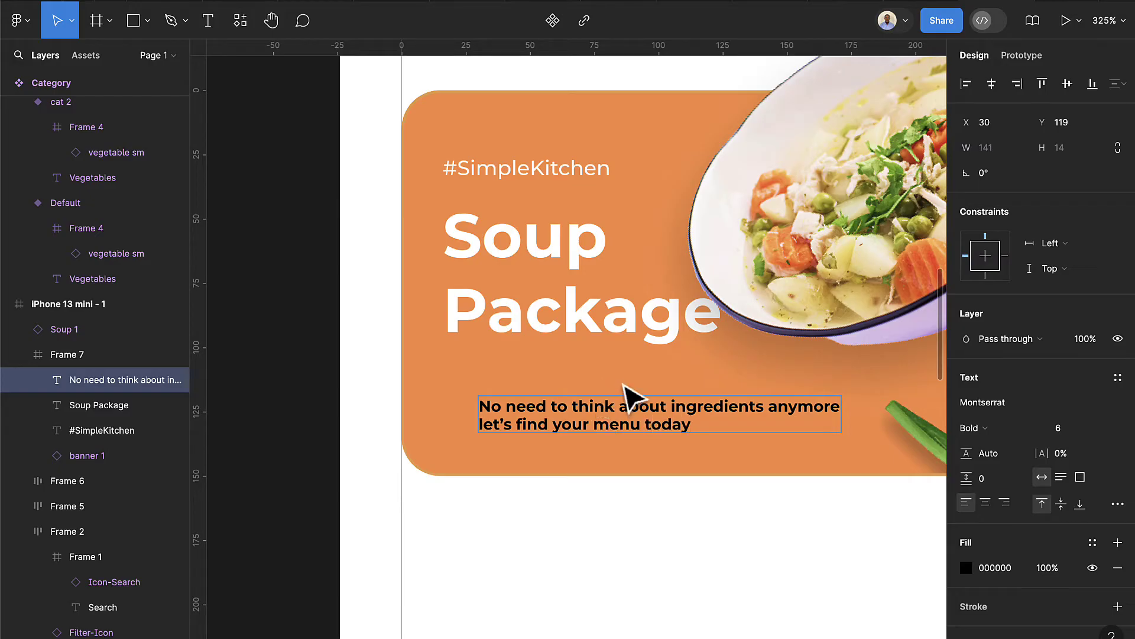
key(Escape)
Set the small tagline's weight to Medium and move it under Soup Package to about X 17, Y 109
click(981, 424)
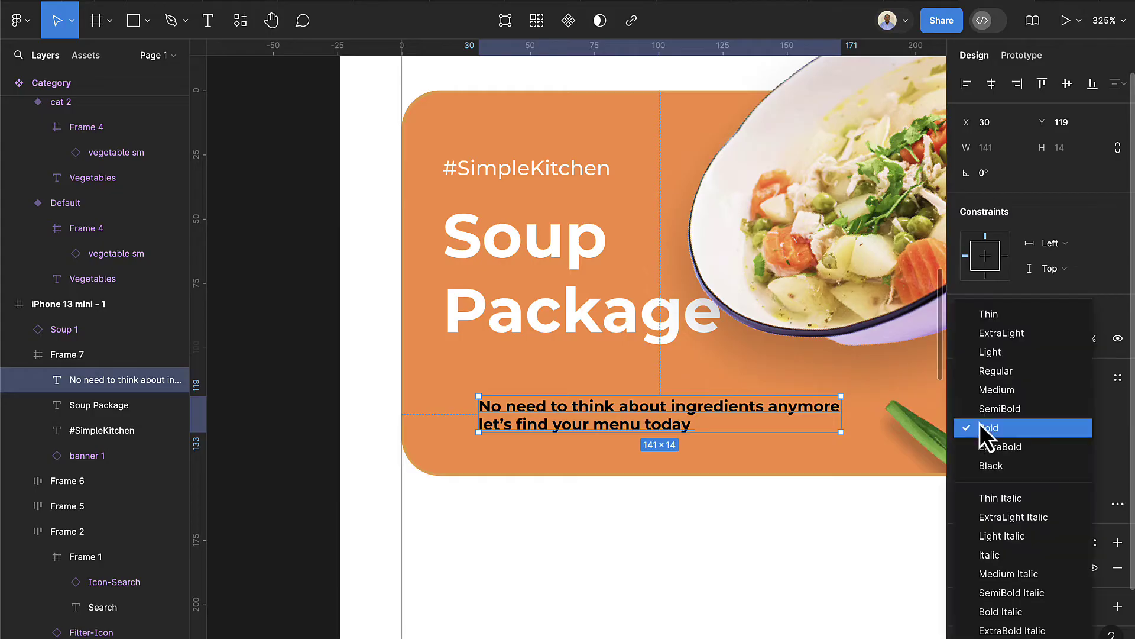
click(989, 388)
drag(642, 429, 608, 402)
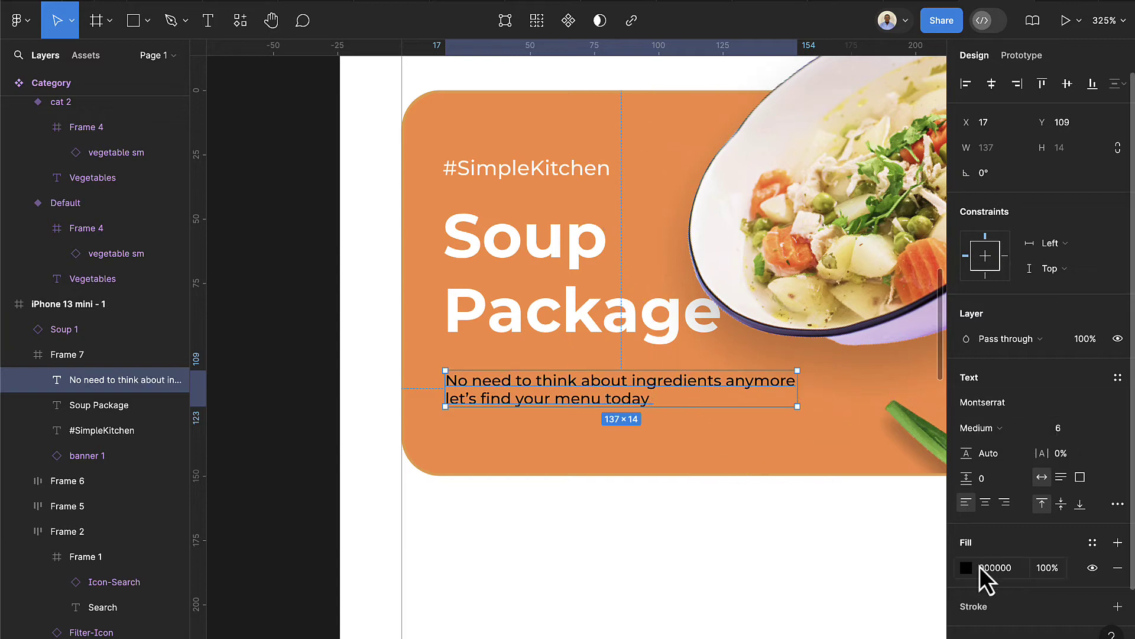
Set the small tagline's fill to white FFFFFF and select the banner frame, Frame 7
click(1093, 542)
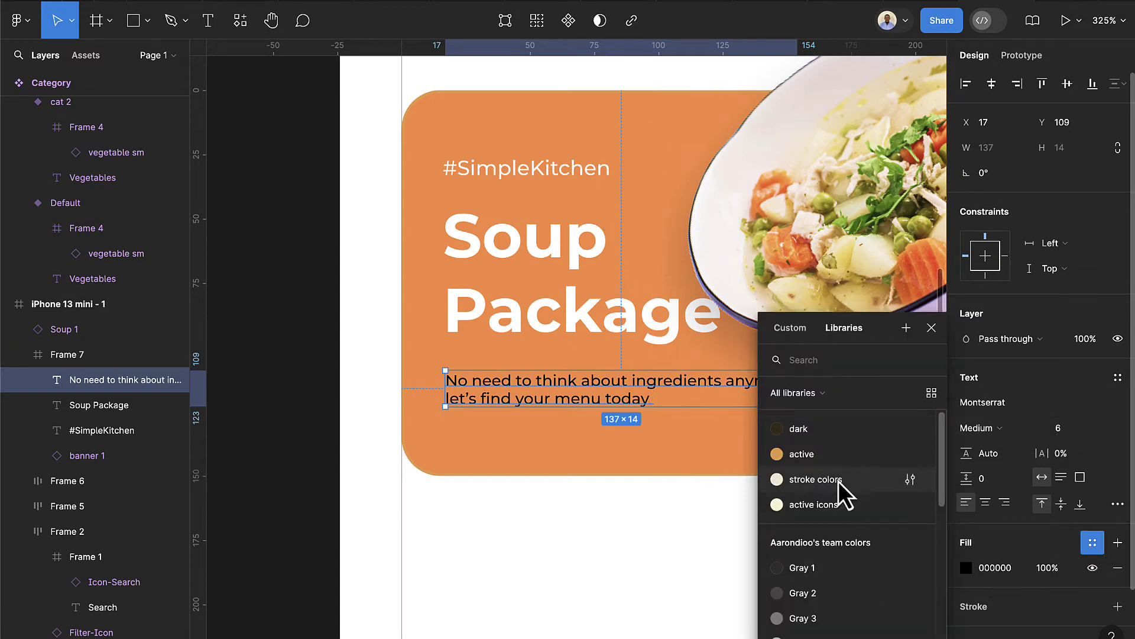
click(1093, 543)
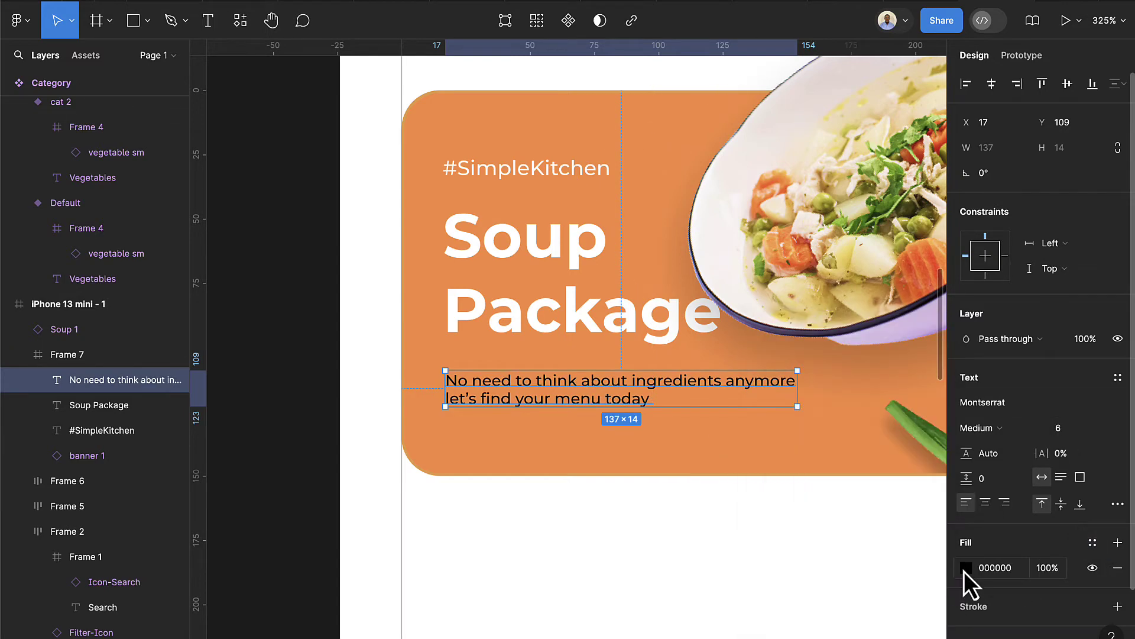
click(966, 568)
click(776, 577)
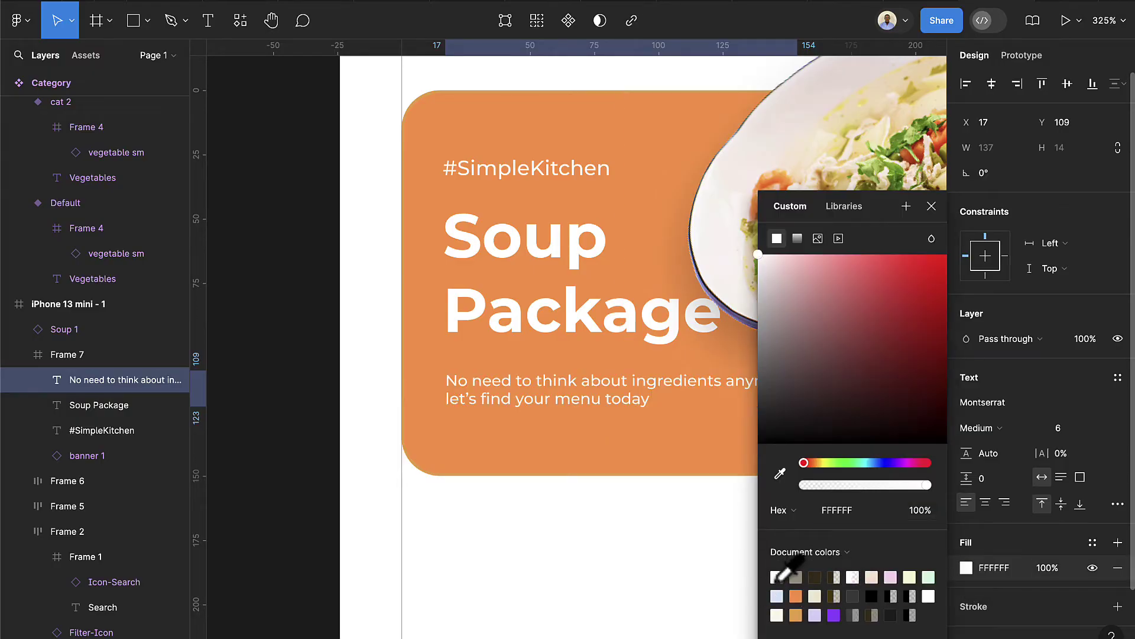
click(931, 206)
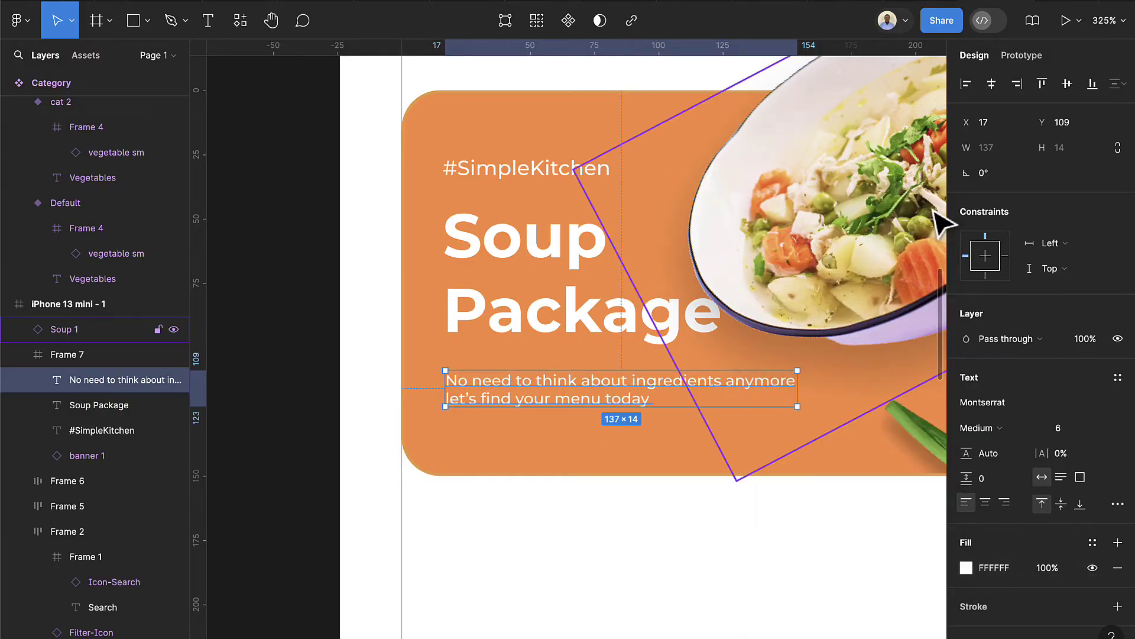
click(578, 463)
scroll(578, 462, down, 3)
scroll(583, 473, down, 2)
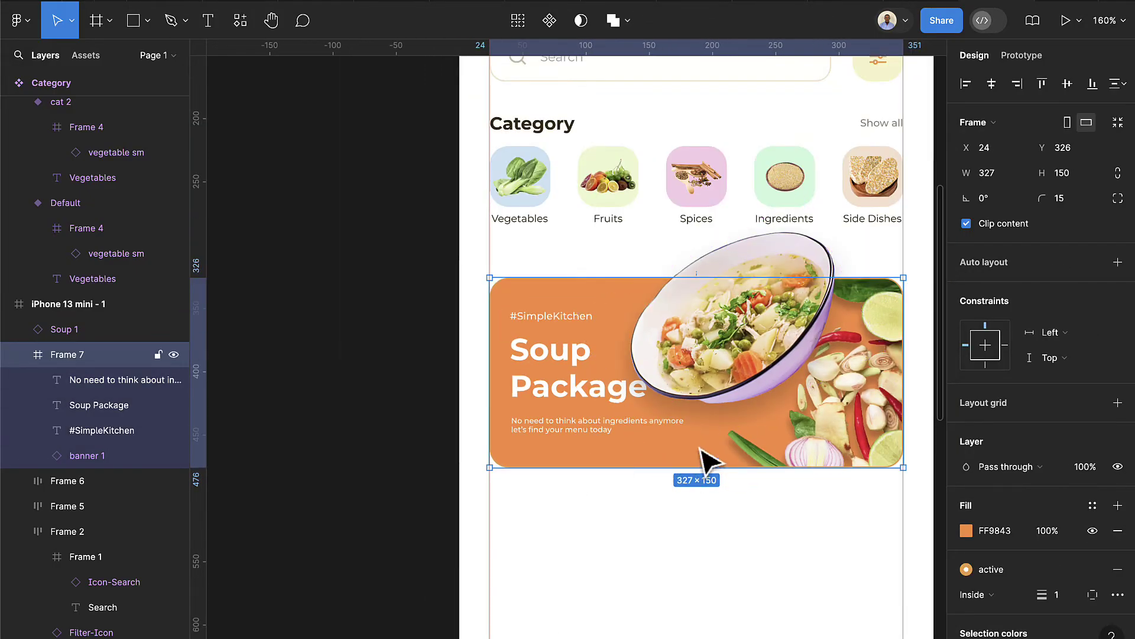
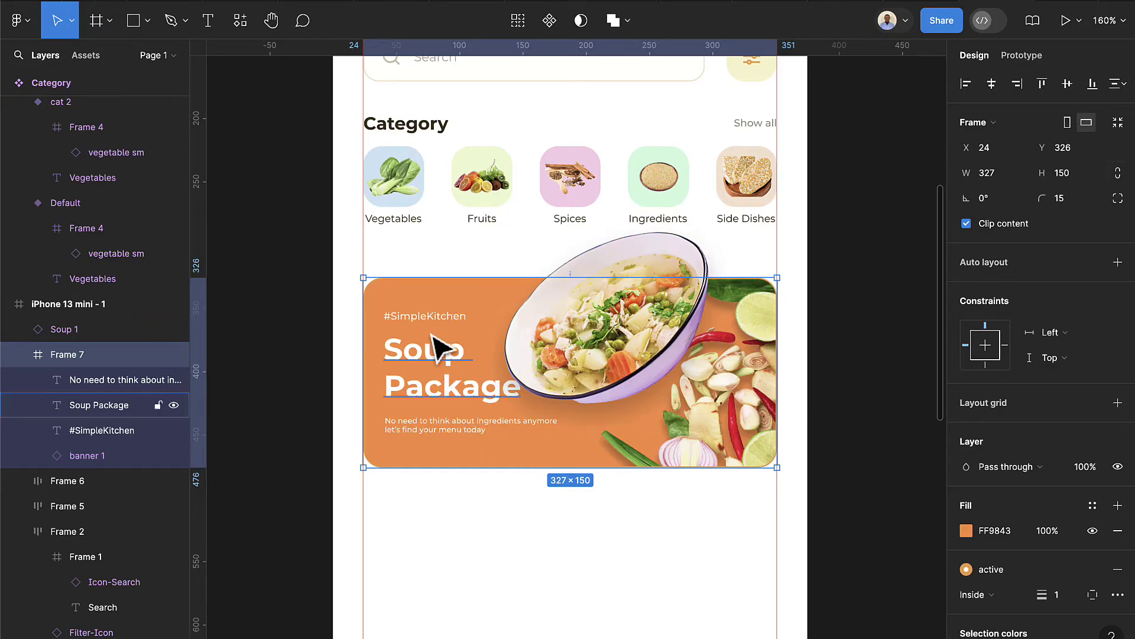
Wrap the banner's #SimpleKitchen, Soup Package and small tagline texts together in a vertical auto layout
scroll(436, 347, up, 3)
click(426, 310)
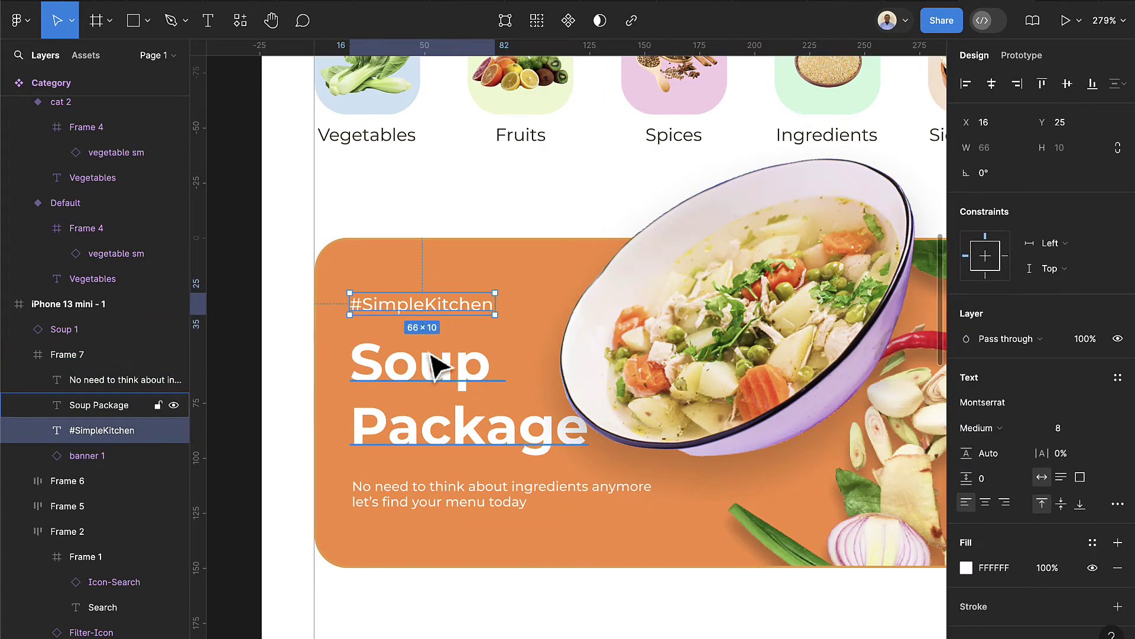
click(447, 504)
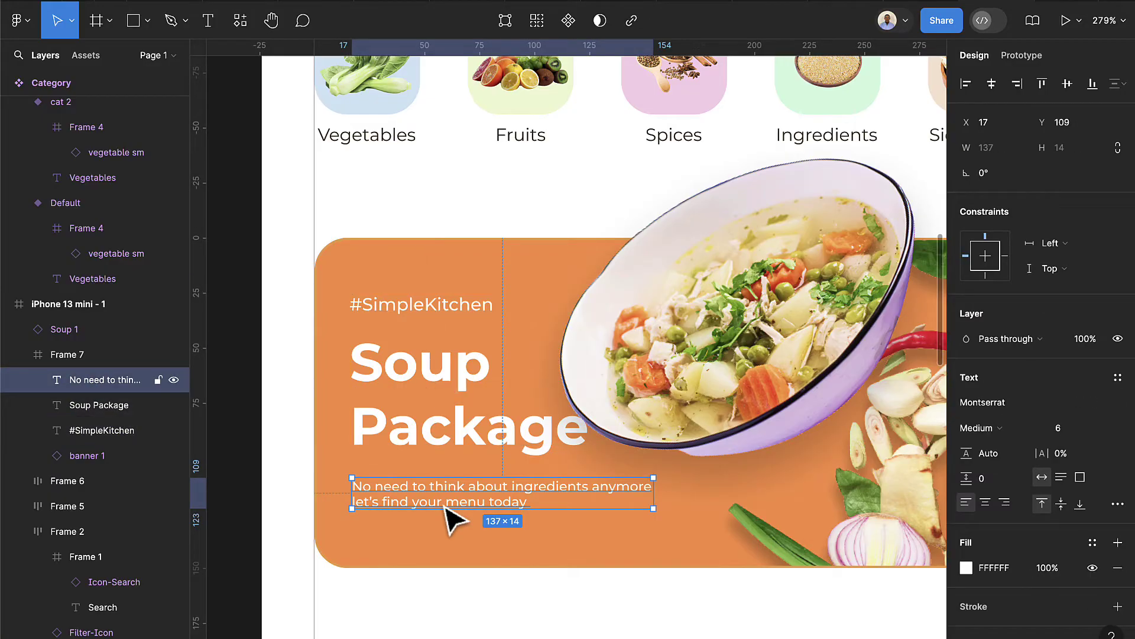
shift+click(438, 454)
shift+click(433, 317)
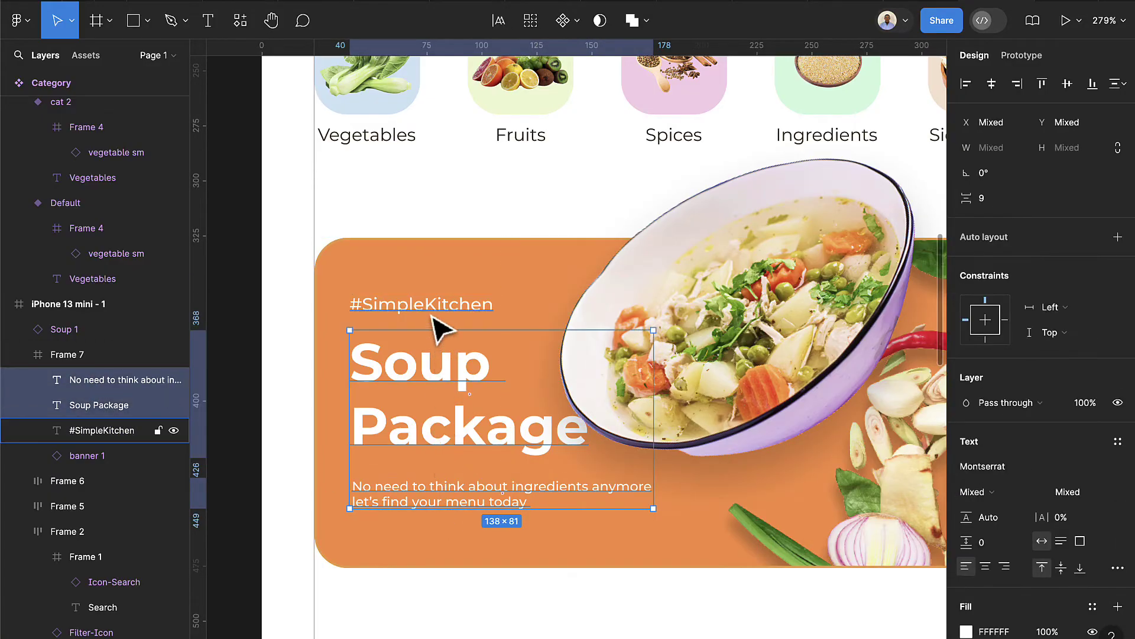
shift+click(432, 315)
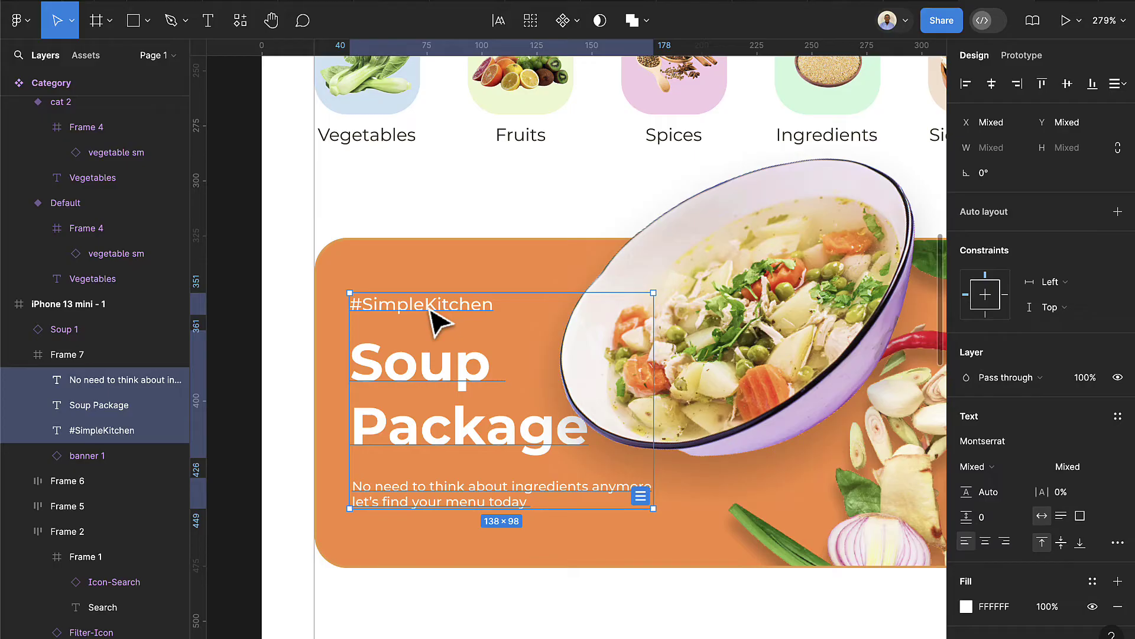
key(shift+a)
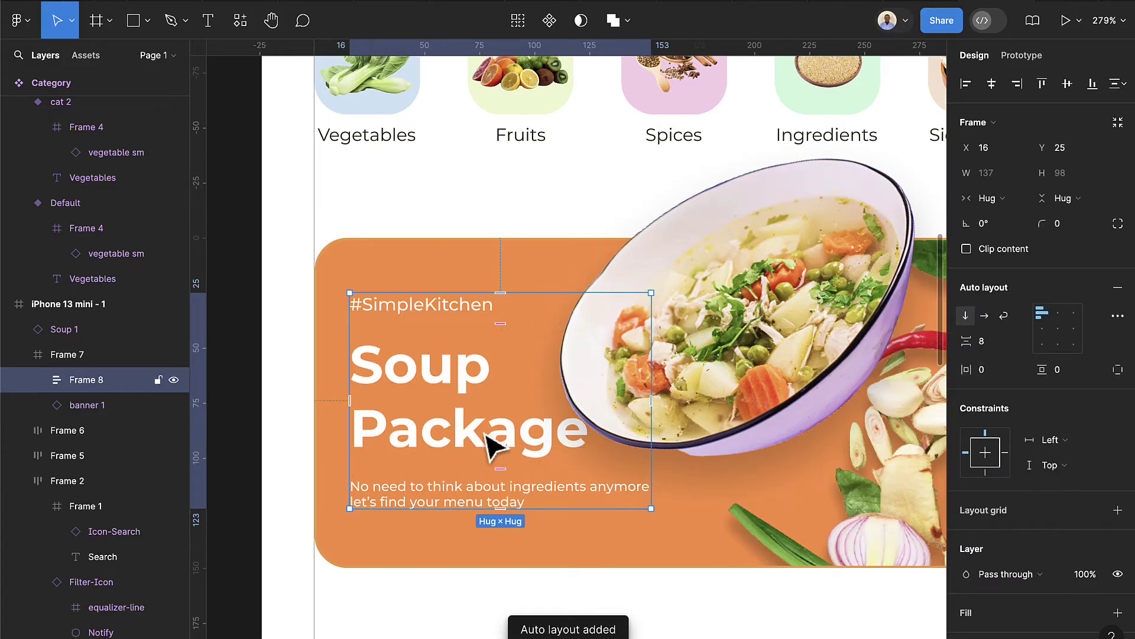
click(506, 540)
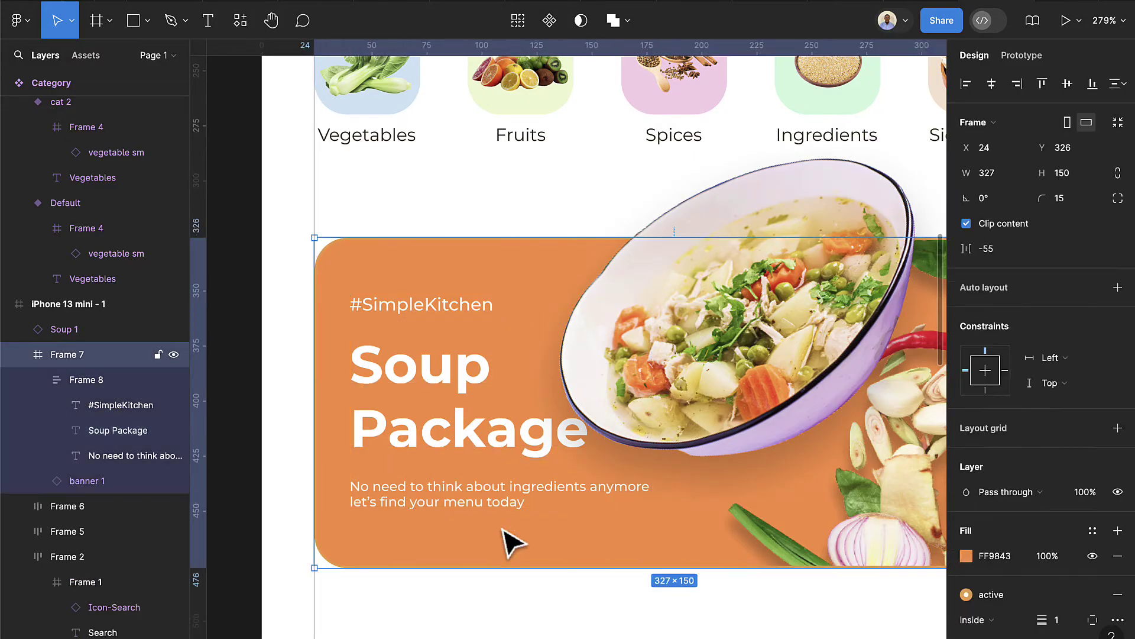
Tighten the Soup Package title's line height to 25
click(466, 439)
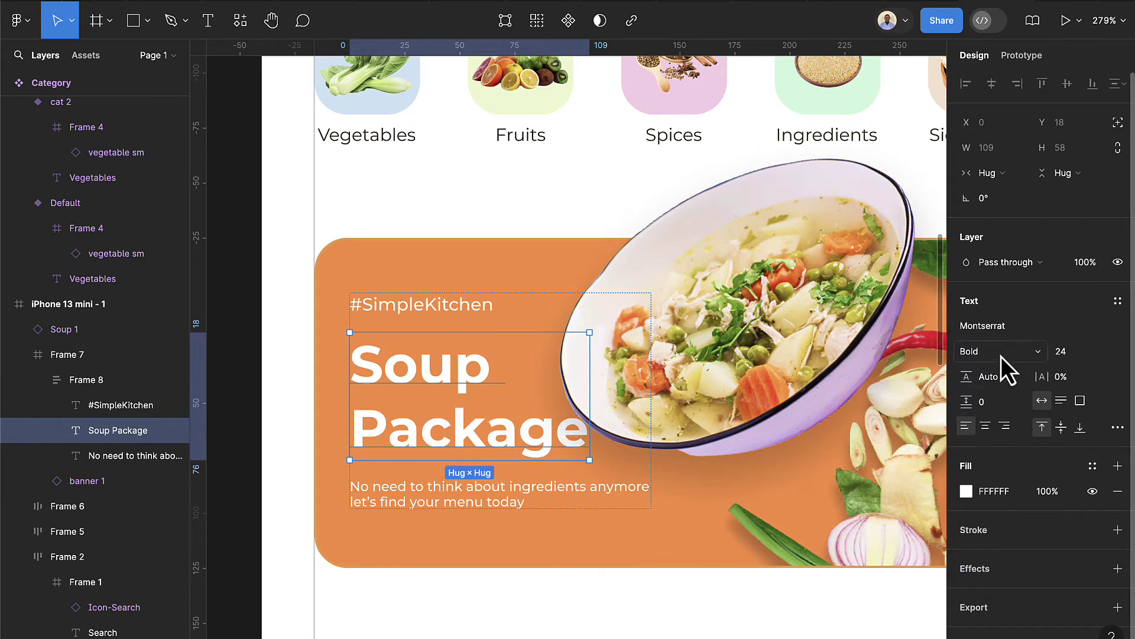
click(995, 377)
text(20)
key(Return)
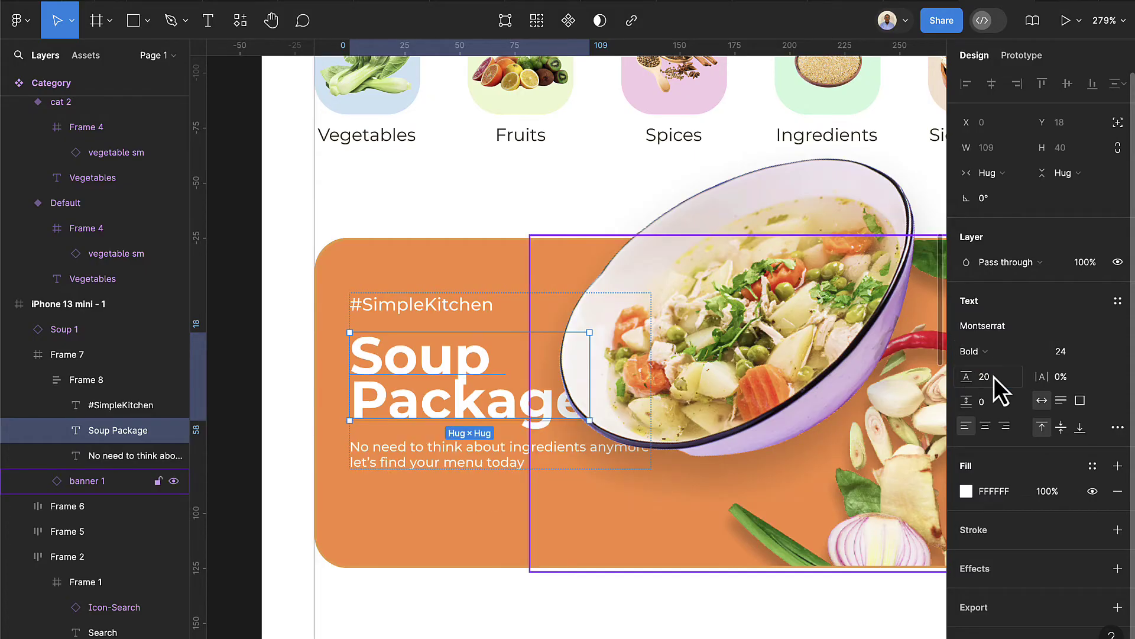
click(1007, 386)
text(23)
key(Return)
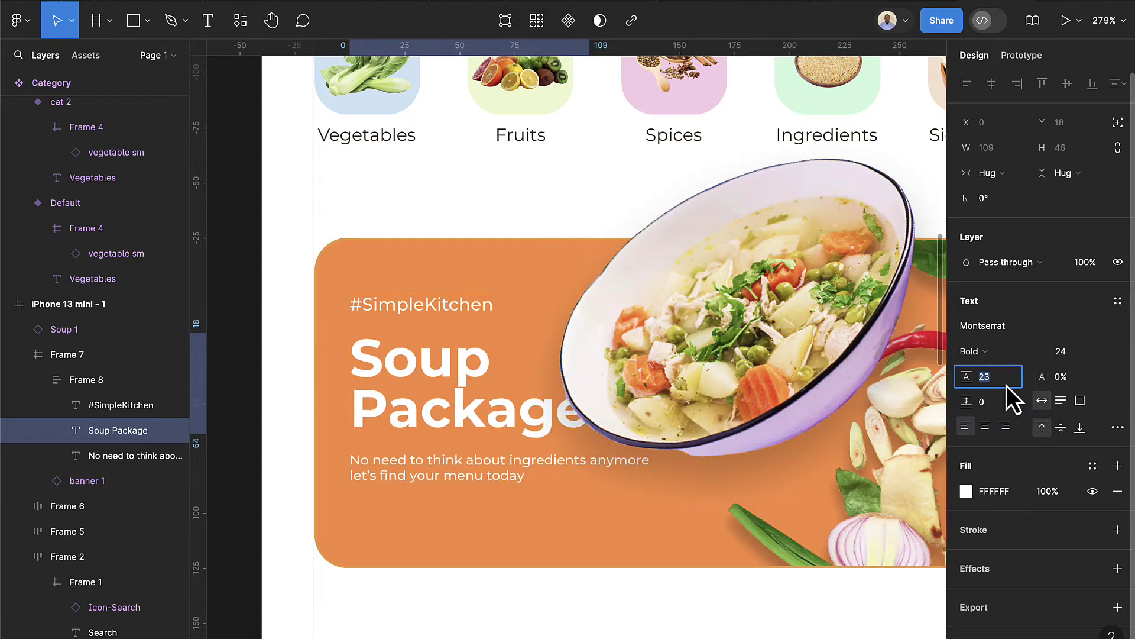
key(Up)
key(Up)
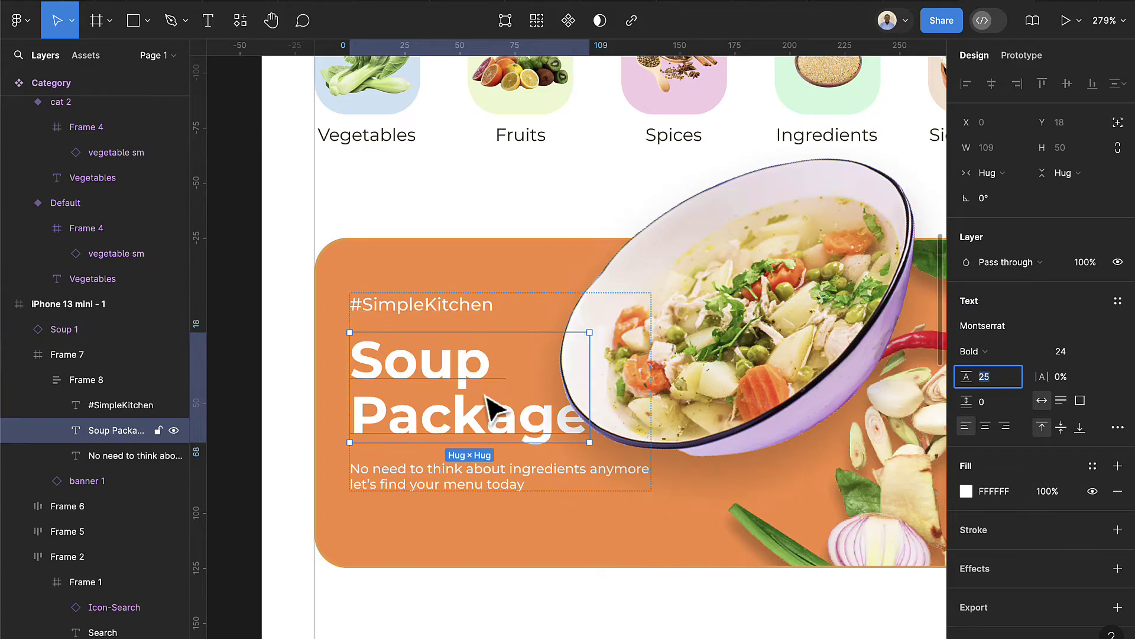
click(496, 533)
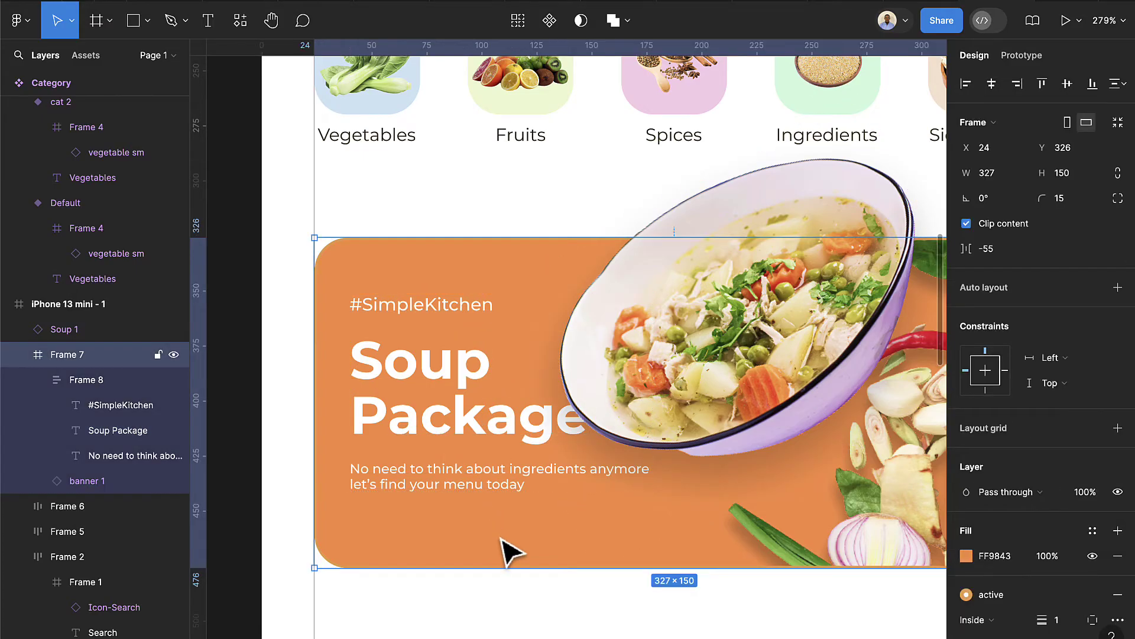
Group the orange banner frame with the Soup 1 image and rename the group "Banner"
scroll(509, 552, down, 5)
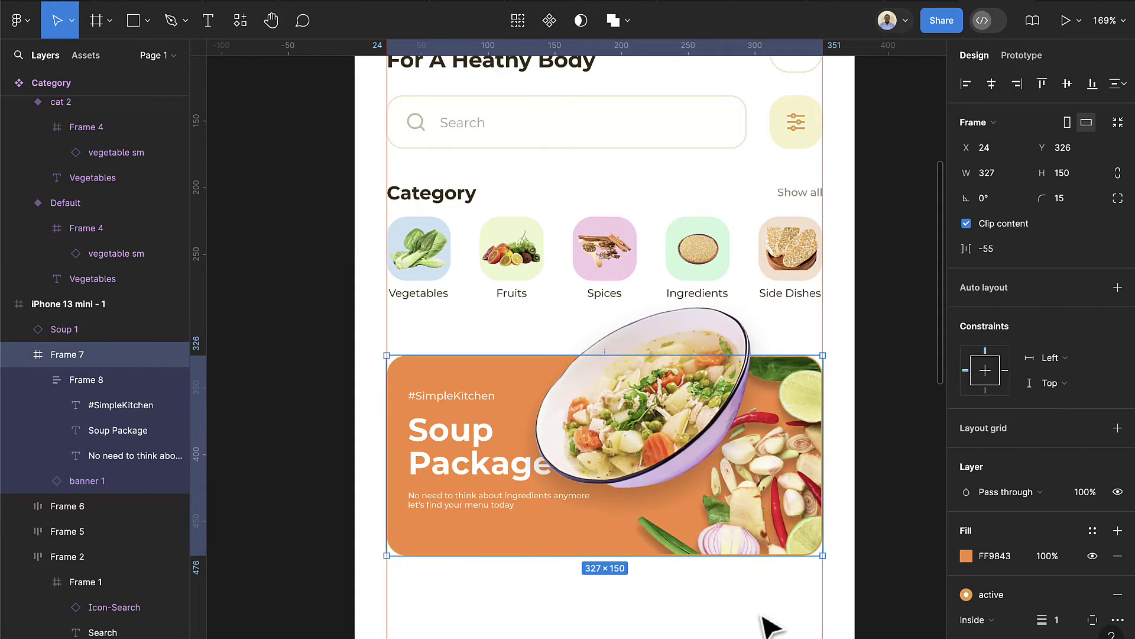
shift+click(674, 349)
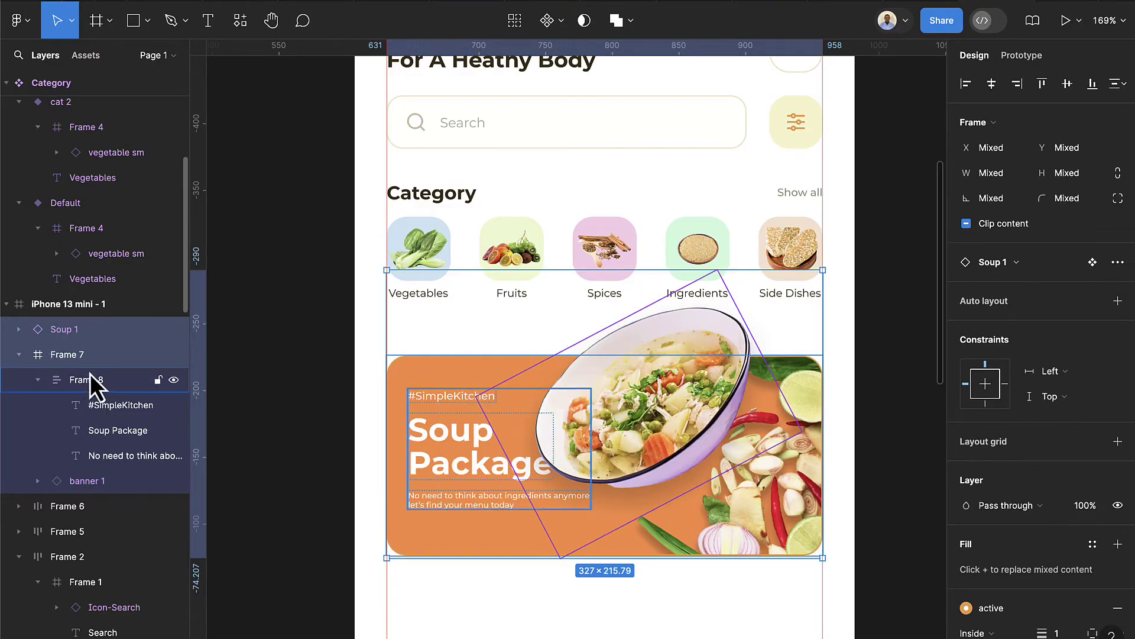
key(ctrl+g)
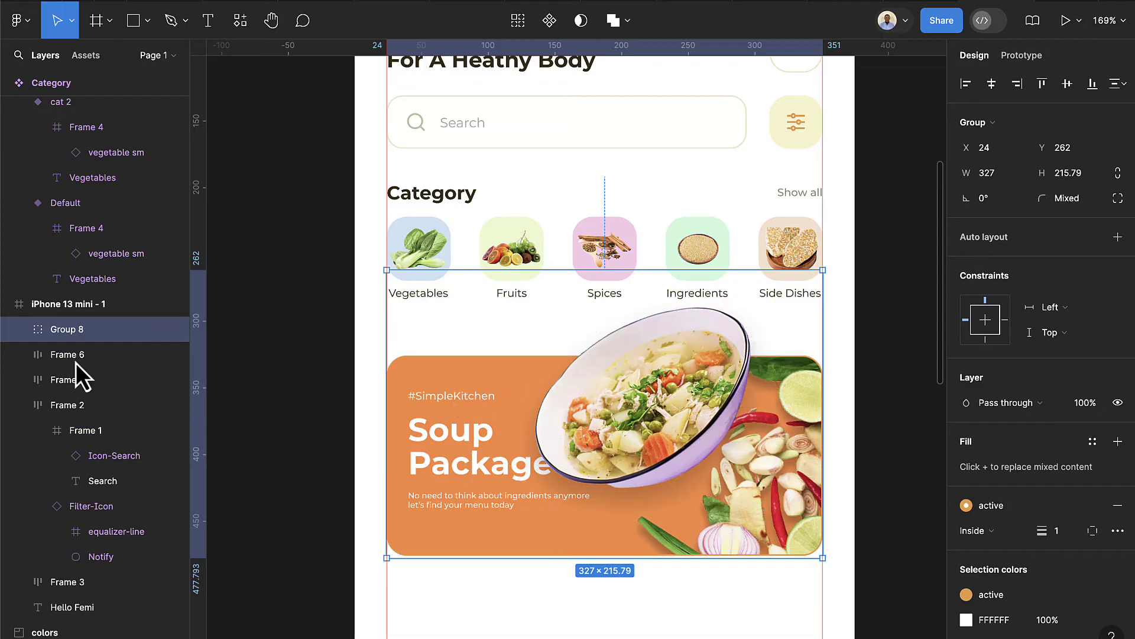
double_click(100, 329)
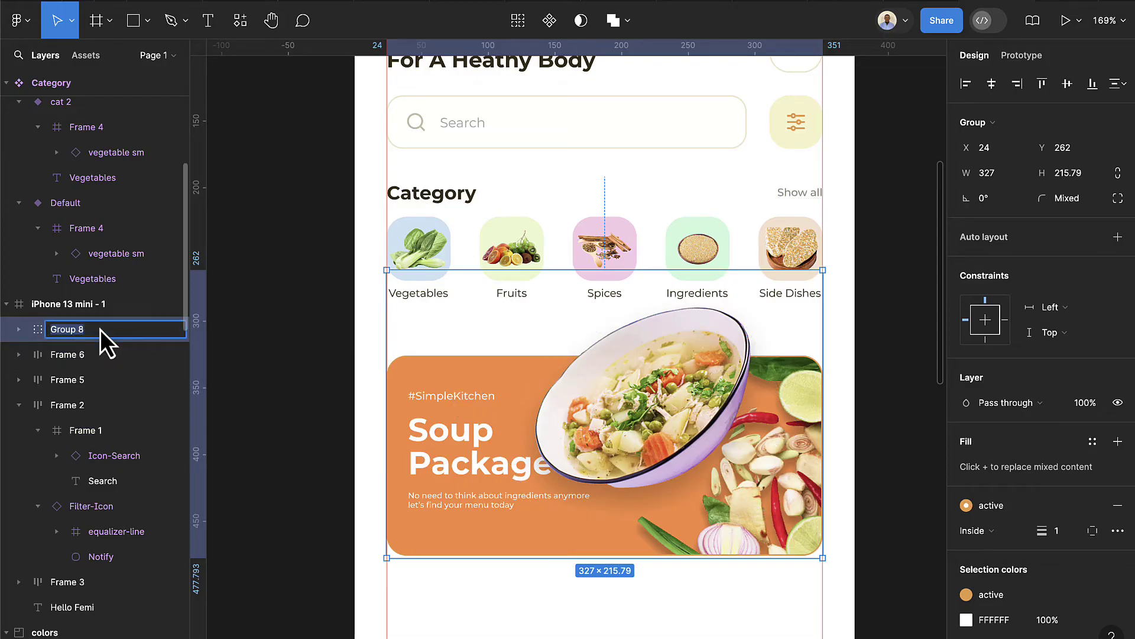
text(Banner)
key(Return)
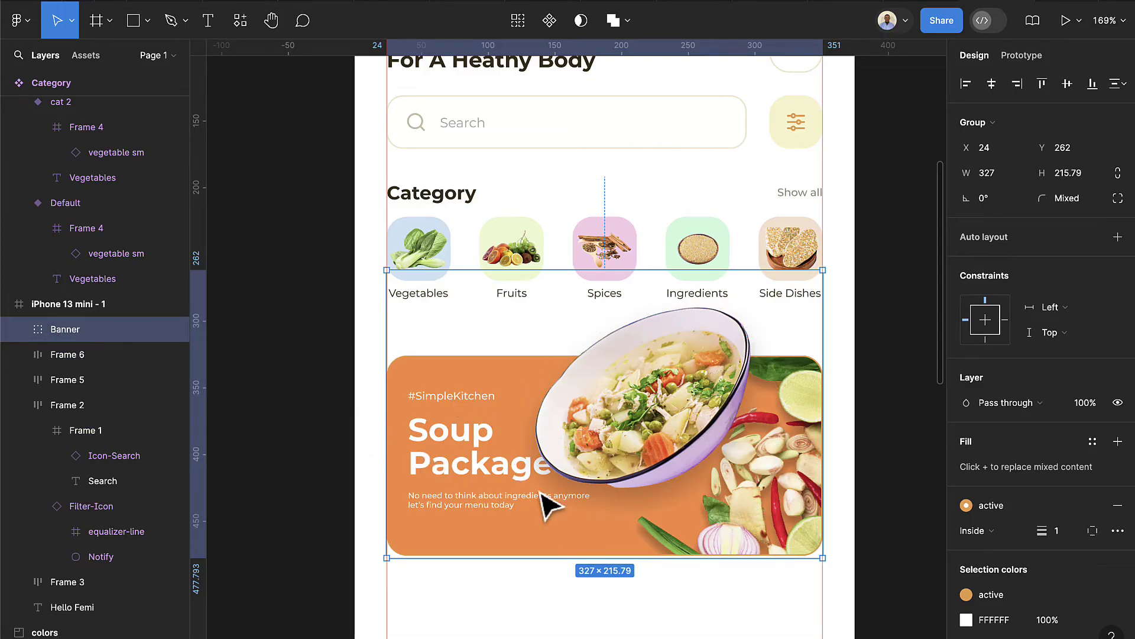
Move the Banner group straight down, away from the category row, to Y 282
scroll(585, 506, down, 2)
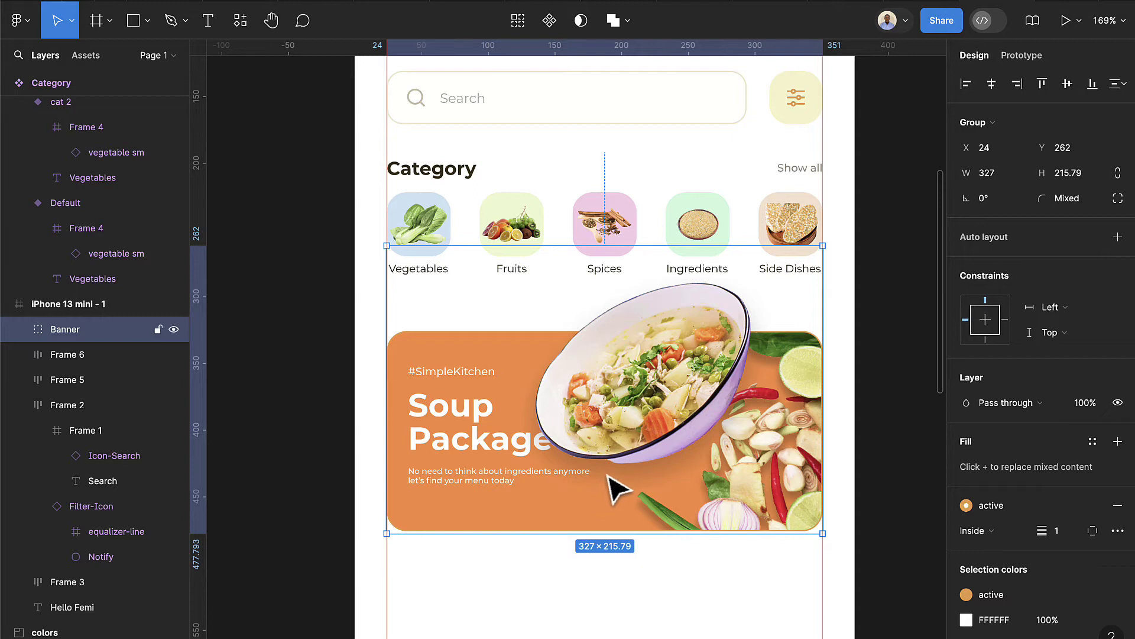
key(Down)
key(Down)
key(Down)
key(Down)
key(Down)
key(Down)
key(Down)
key(Down)
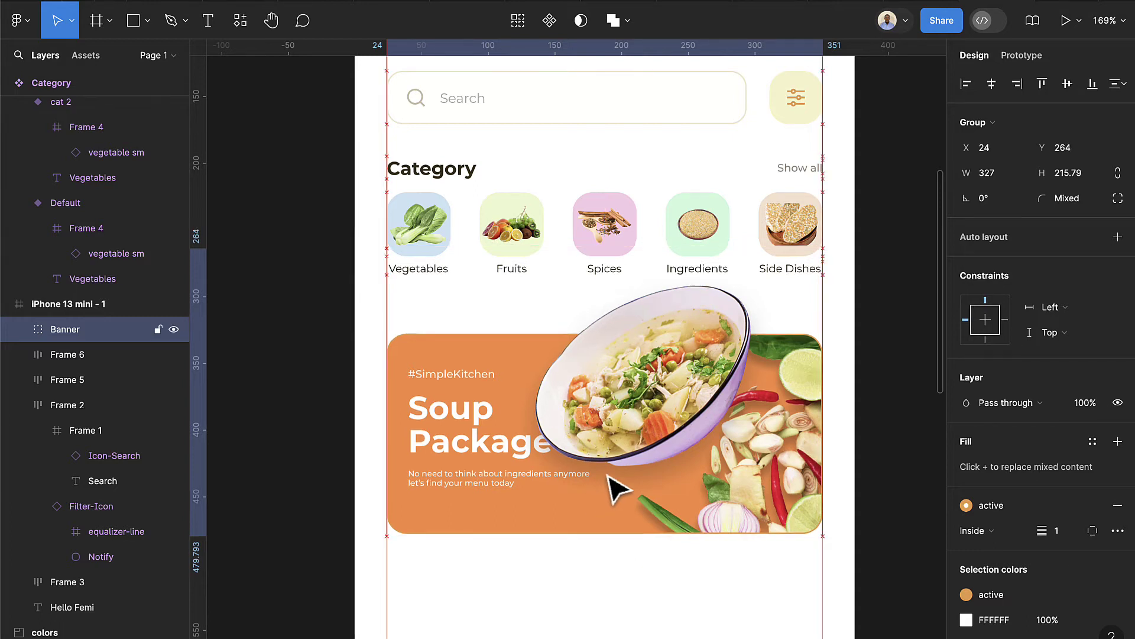
key(Down)
key(Down)
key(Down)
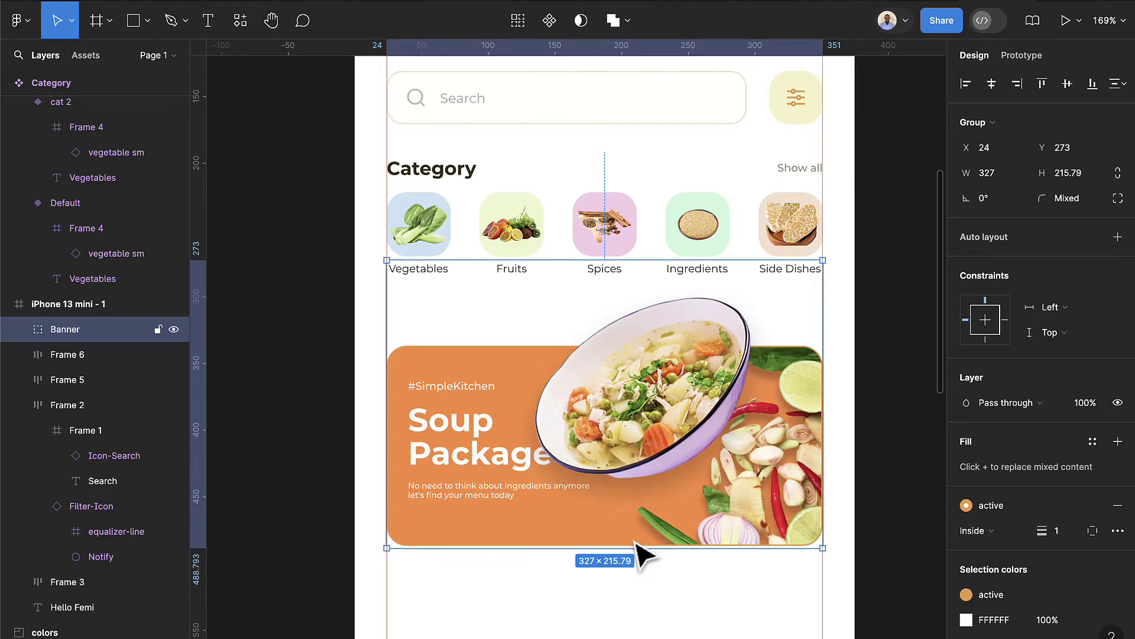
click(671, 611)
scroll(674, 612, down, 3)
scroll(667, 601, down, 2)
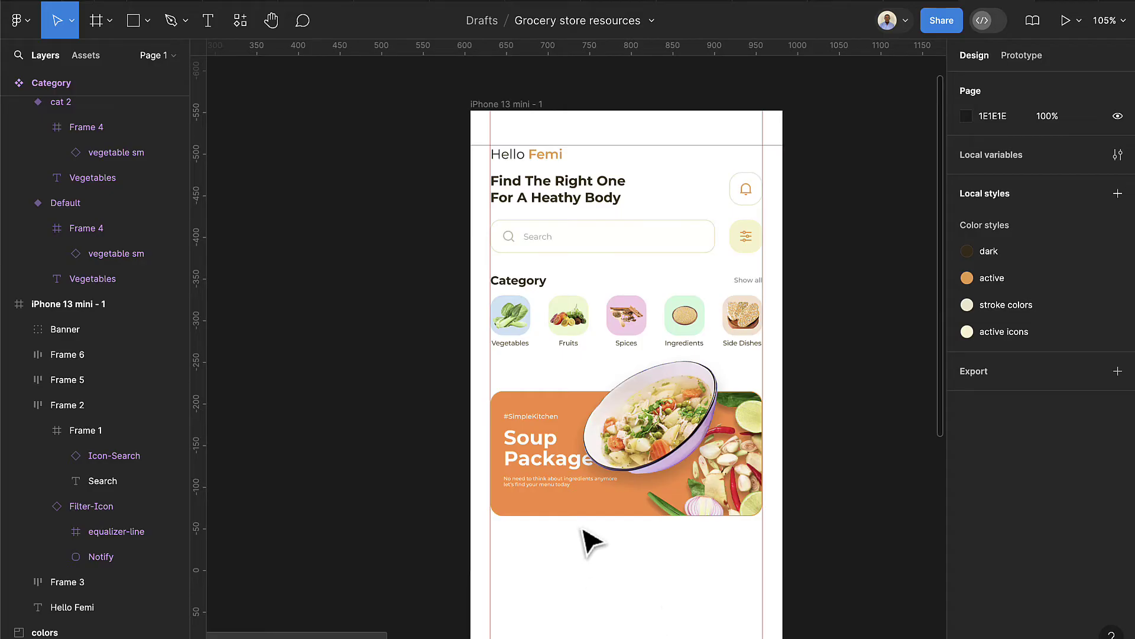
click(568, 502)
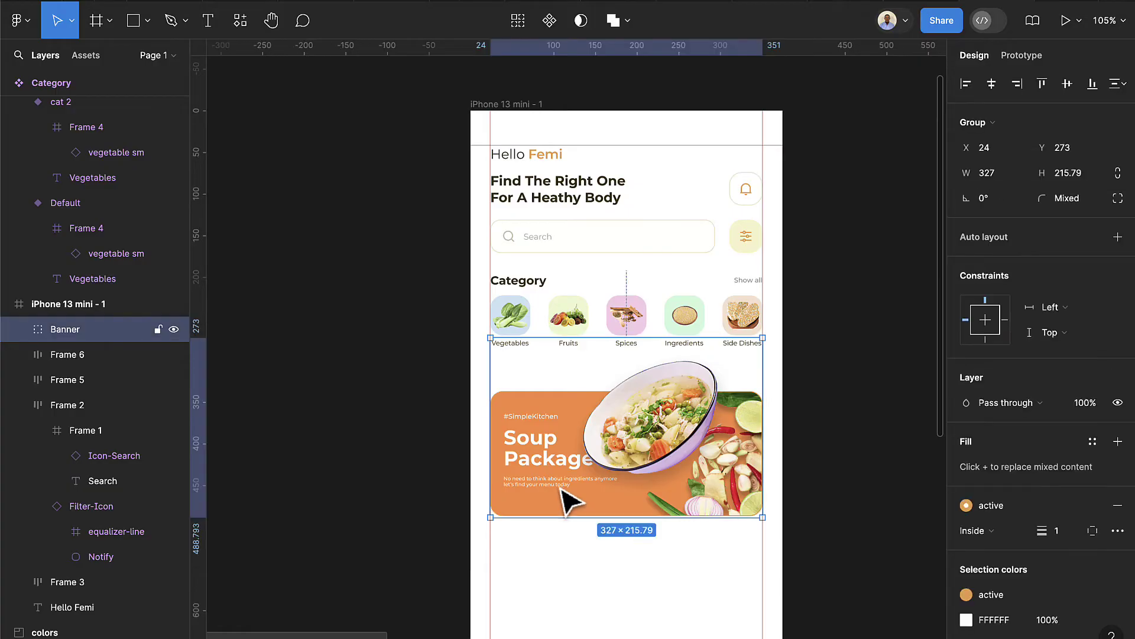
drag(561, 490, 563, 498)
Add the heading text "Best Deal" just above the orange banner at about X 43, Y 319
click(210, 20)
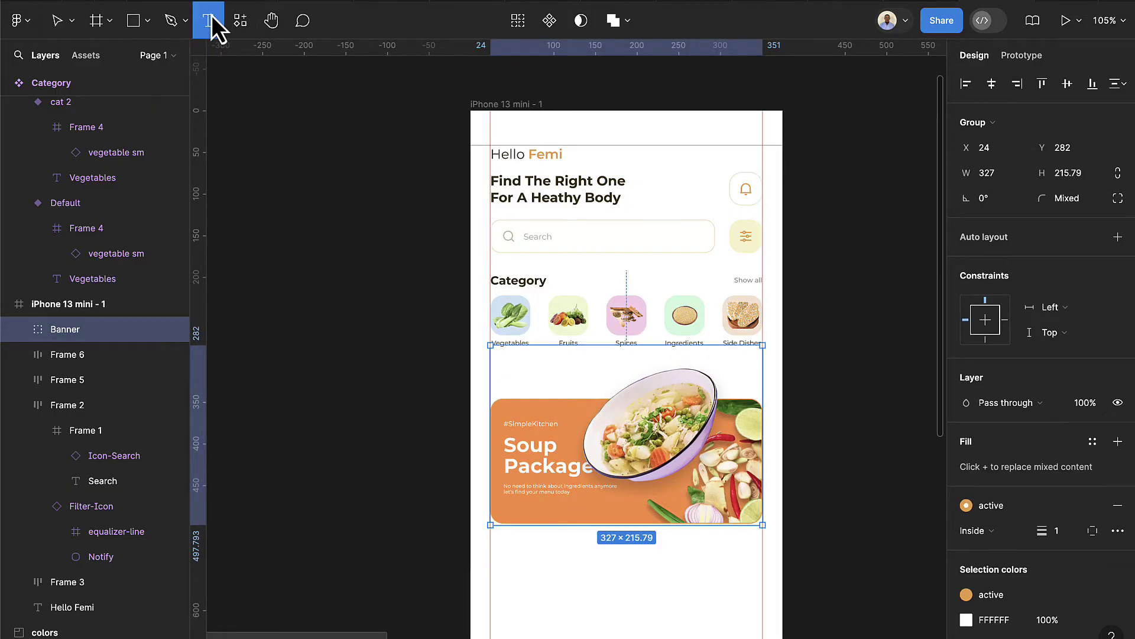
click(505, 379)
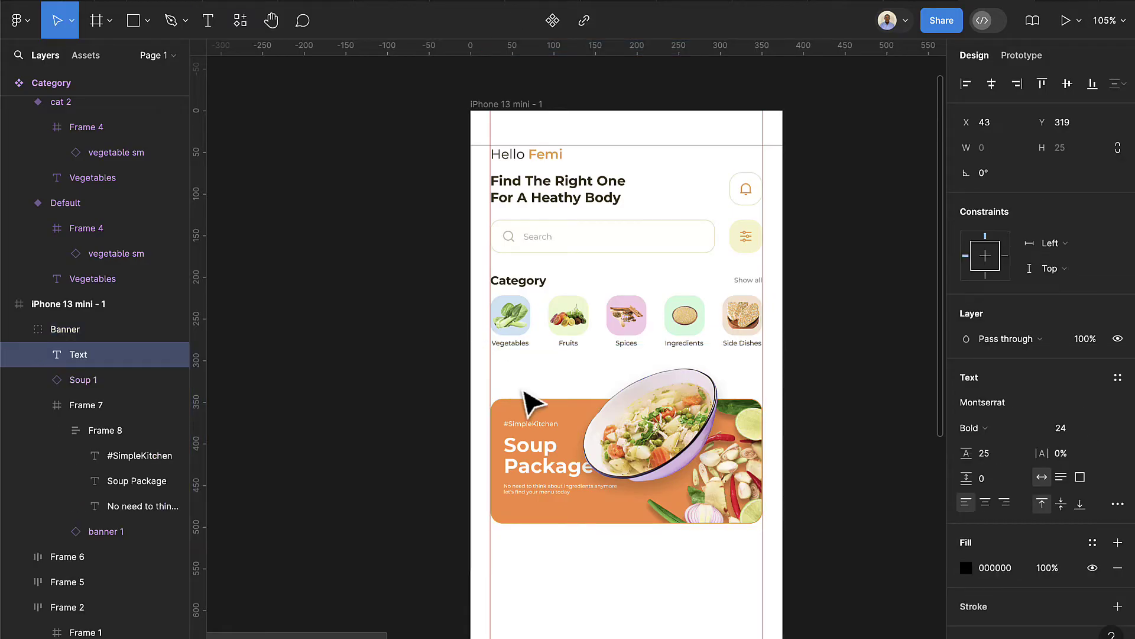
text(Best)
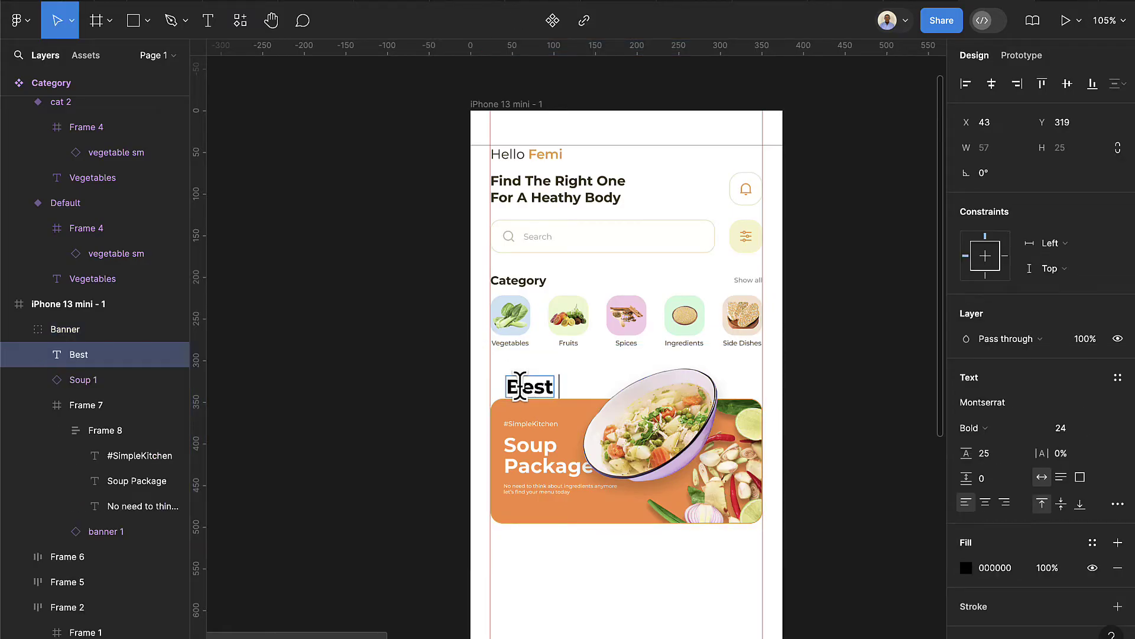
text( p)
key(BackSpace)
key(BackSpace)
text(Deal)
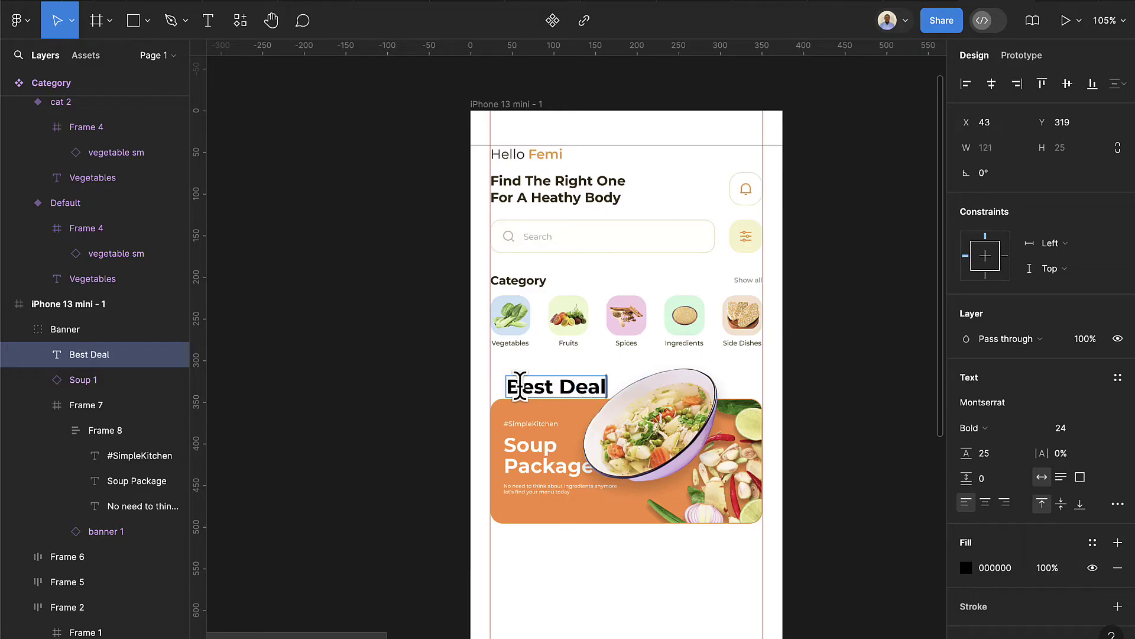
key(Escape)
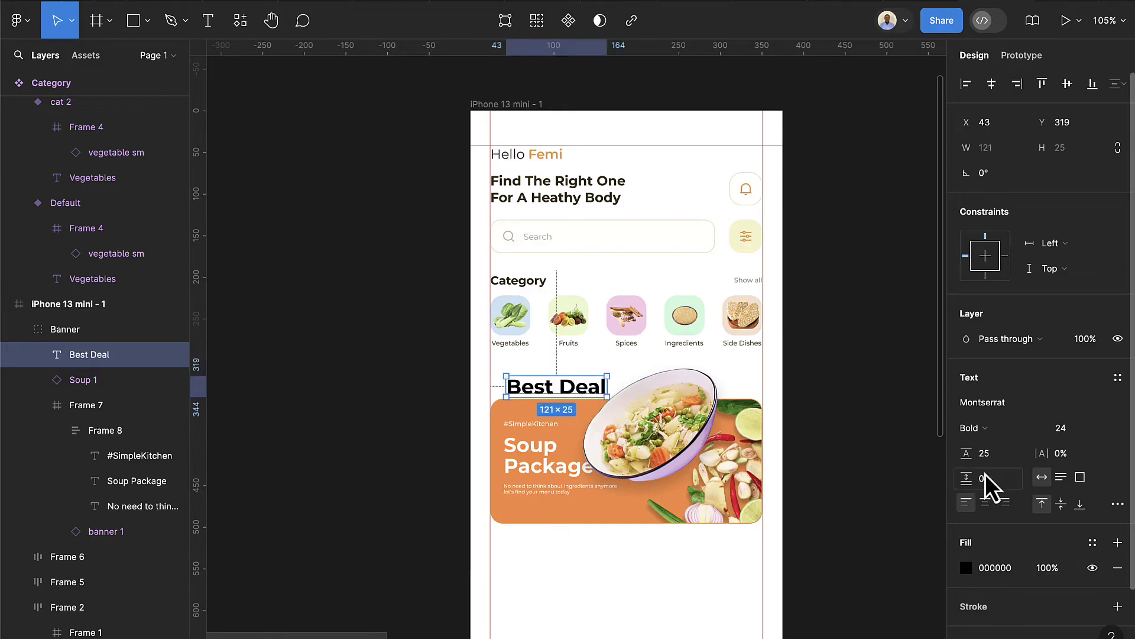
Set the Best Deal heading's font size to 14 and move it to about X 25, Y 309
click(1077, 435)
text(14)
key(Return)
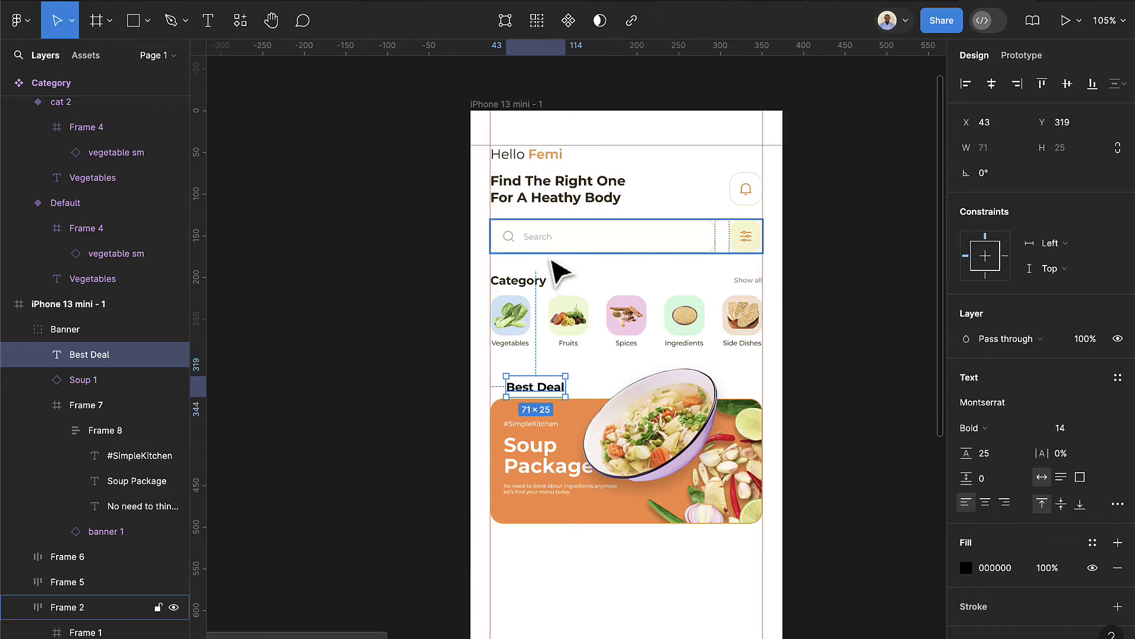
scroll(484, 308, up, 1)
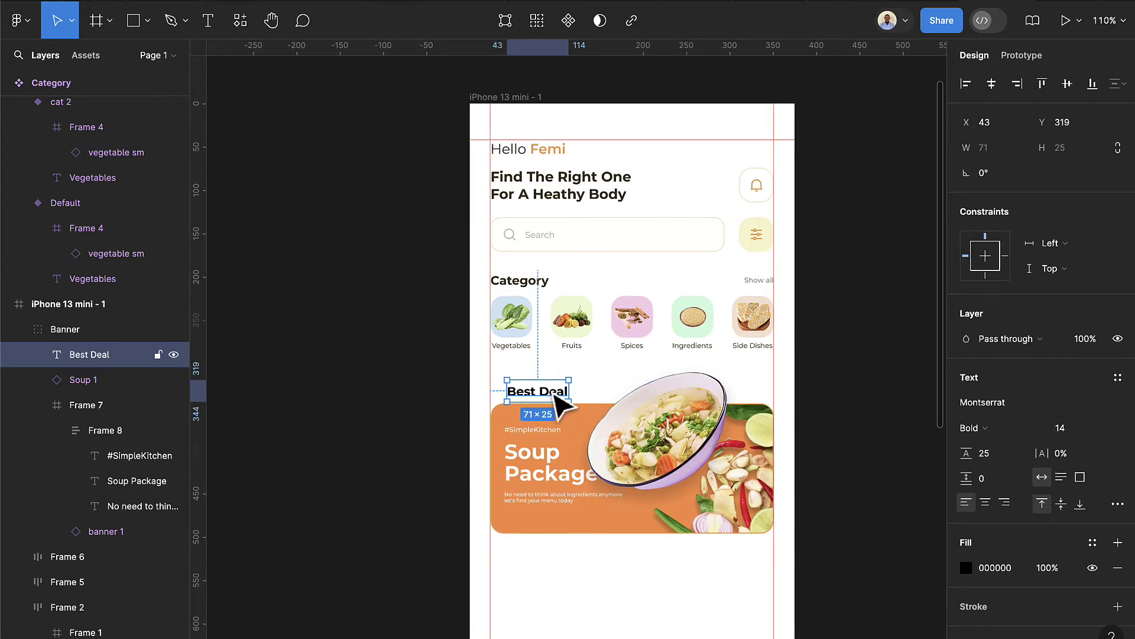
drag(552, 392, 539, 386)
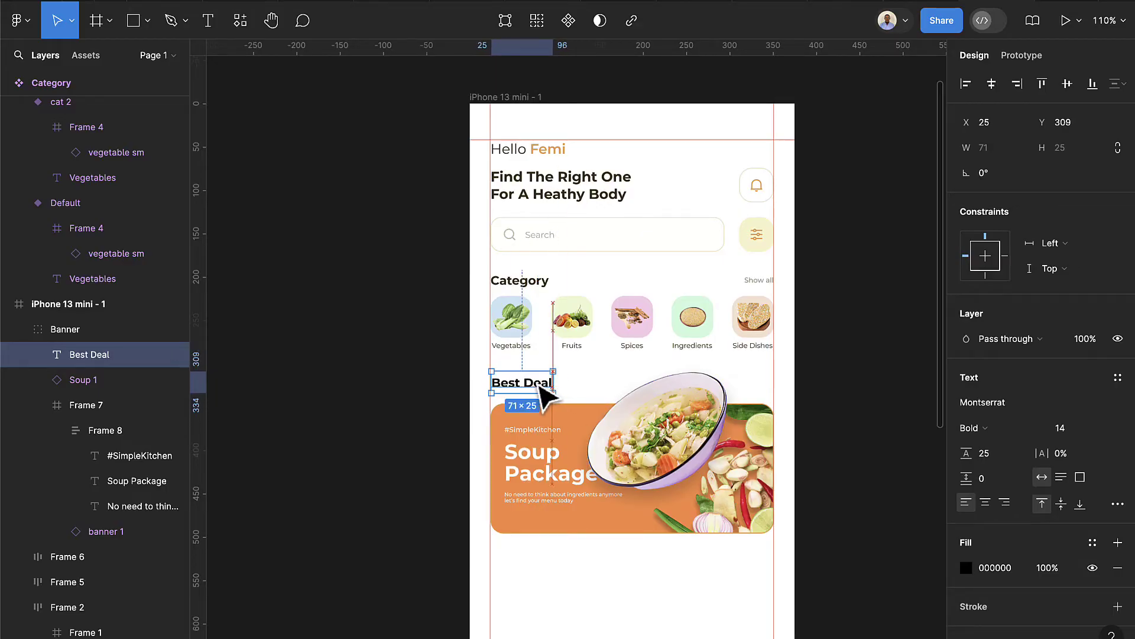
Shift the Soup 1 bowl image down and right, clear of the Soup Package title, to about X 112, Y 386.95
scroll(608, 453, up, 5)
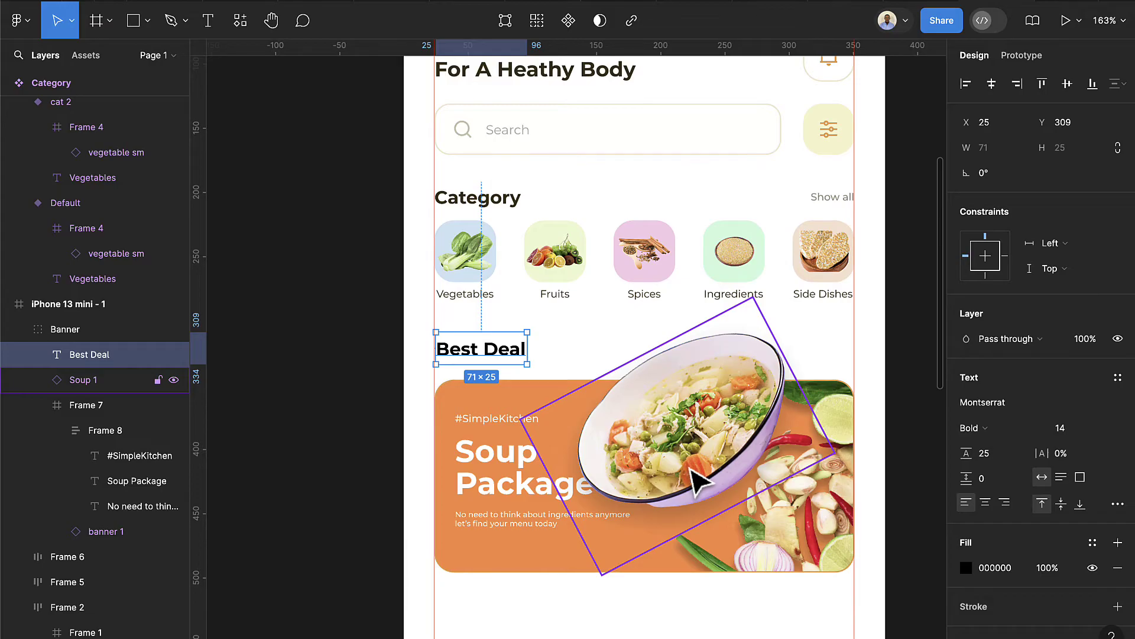
click(698, 482)
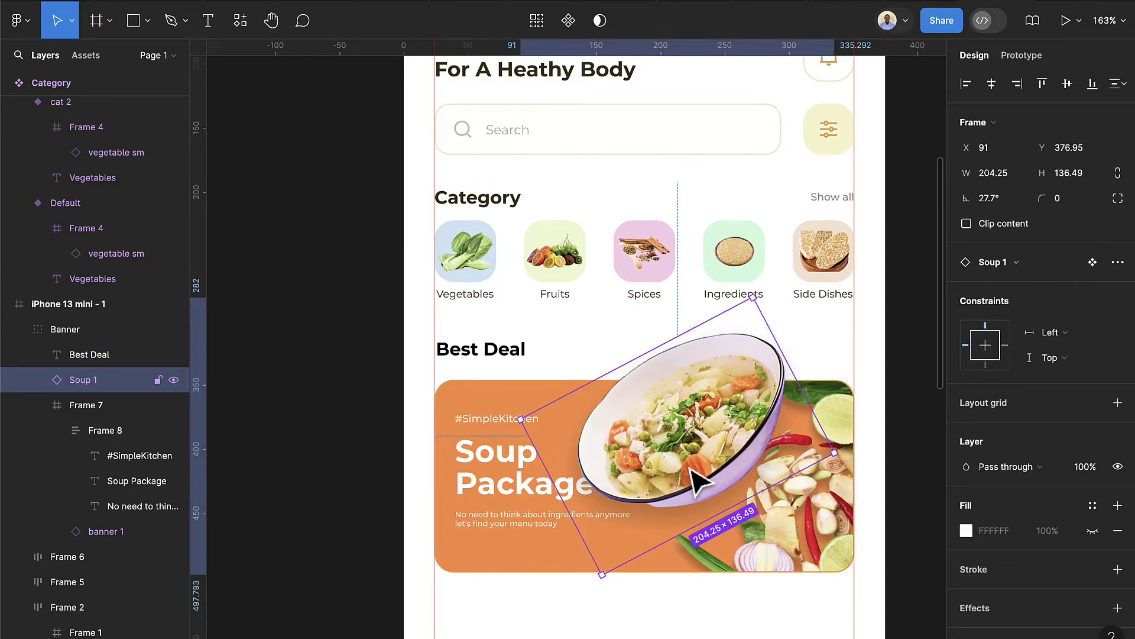
key(Down)
key(Down)
key(Down)
key(Down)
key(Down)
key(Down)
key(Down)
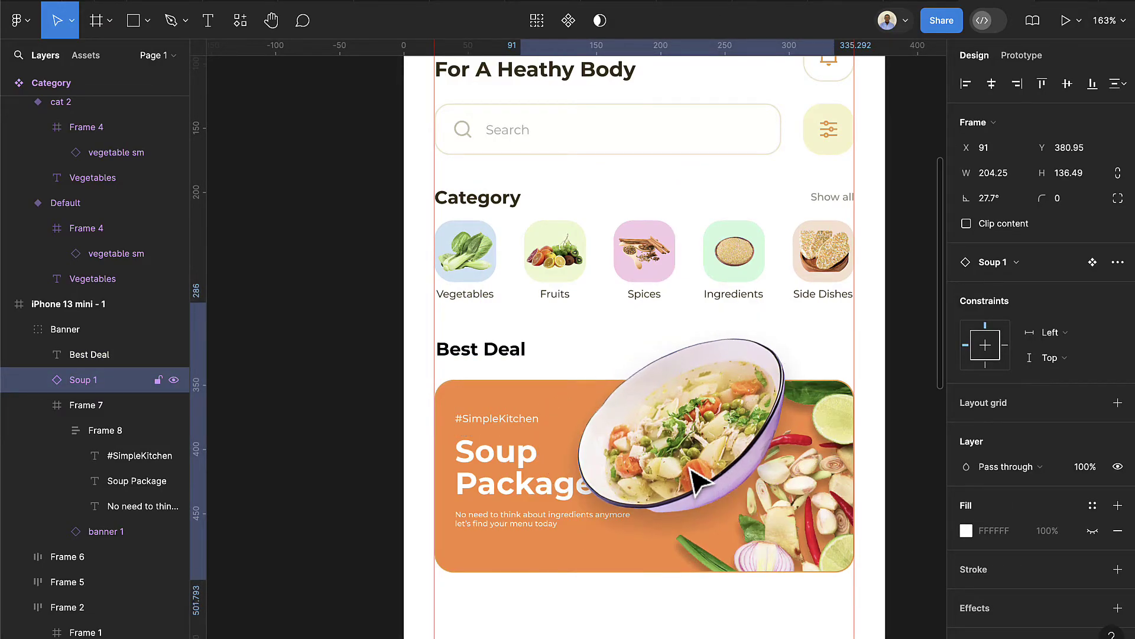
key(Down)
key(Down)
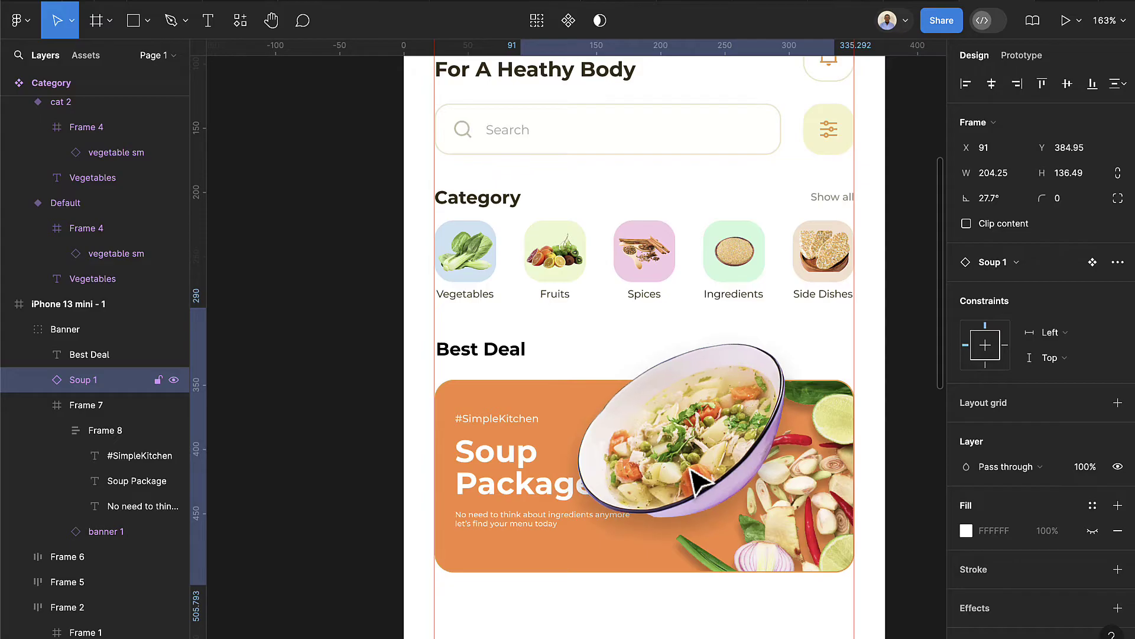
key(Right)
key(Right)
key(Right)
key(Right)
key(Right)
key(Right)
key(Right)
key(Right)
key(Right)
key(Right)
key(Right)
key(Right)
key(Right)
key(Right)
key(Right)
key(Right)
key(Right)
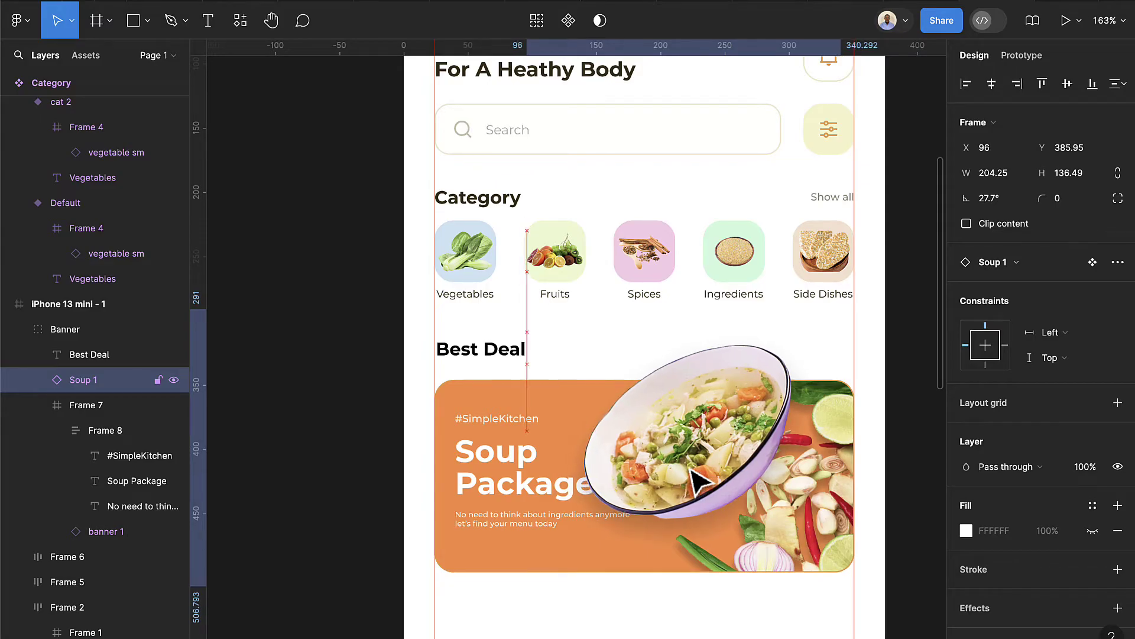
key(Right)
key(Right)
key(Right)
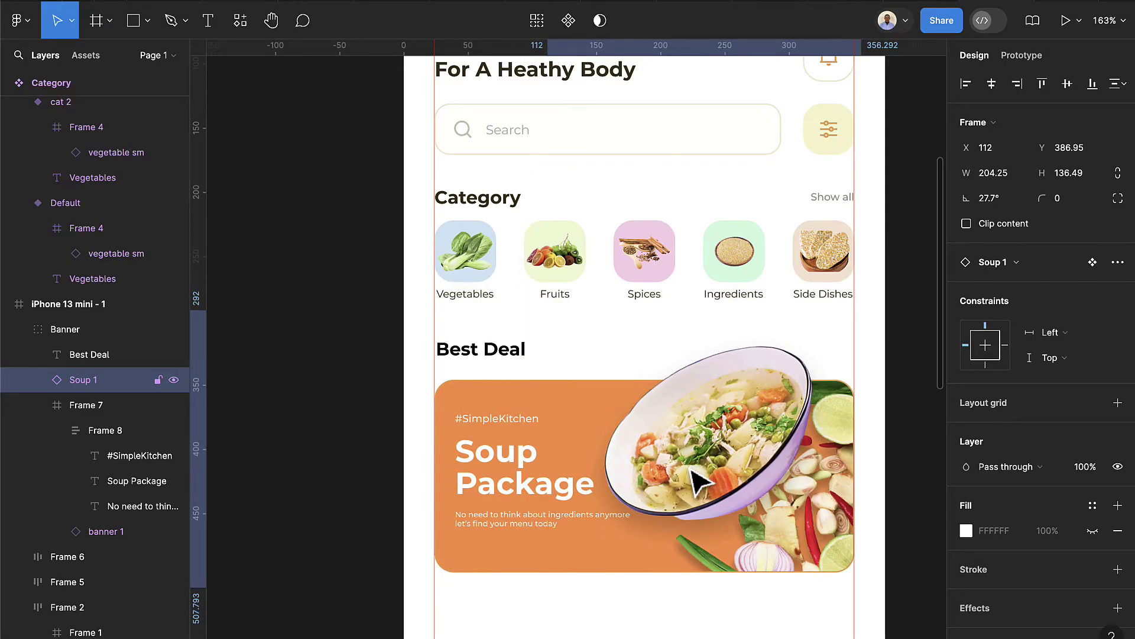
Nudge the Soup 1 bowl image down and right over the orange banner to X 121, Y 394.95
key(Down)
key(Down)
key(Down)
key(Down)
key(Down)
key(Right)
key(Right)
key(Right)
key(Right)
key(Down)
key(Down)
key(Down)
key(Down)
key(Down)
key(Down)
key(Down)
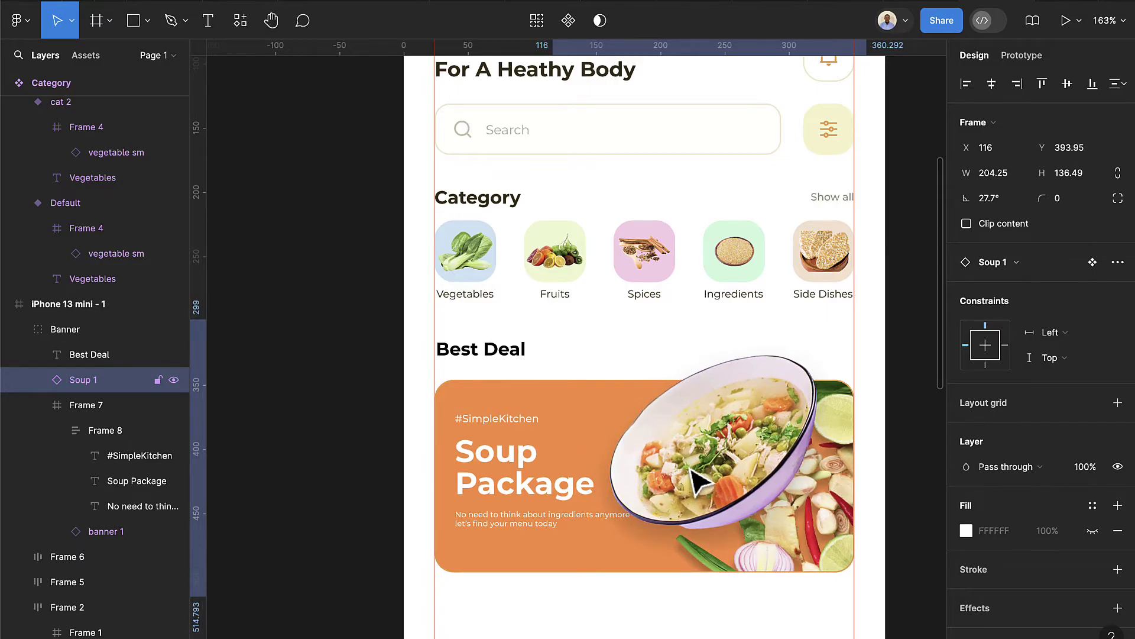
key(Right)
key(Down)
key(Down)
key(Down)
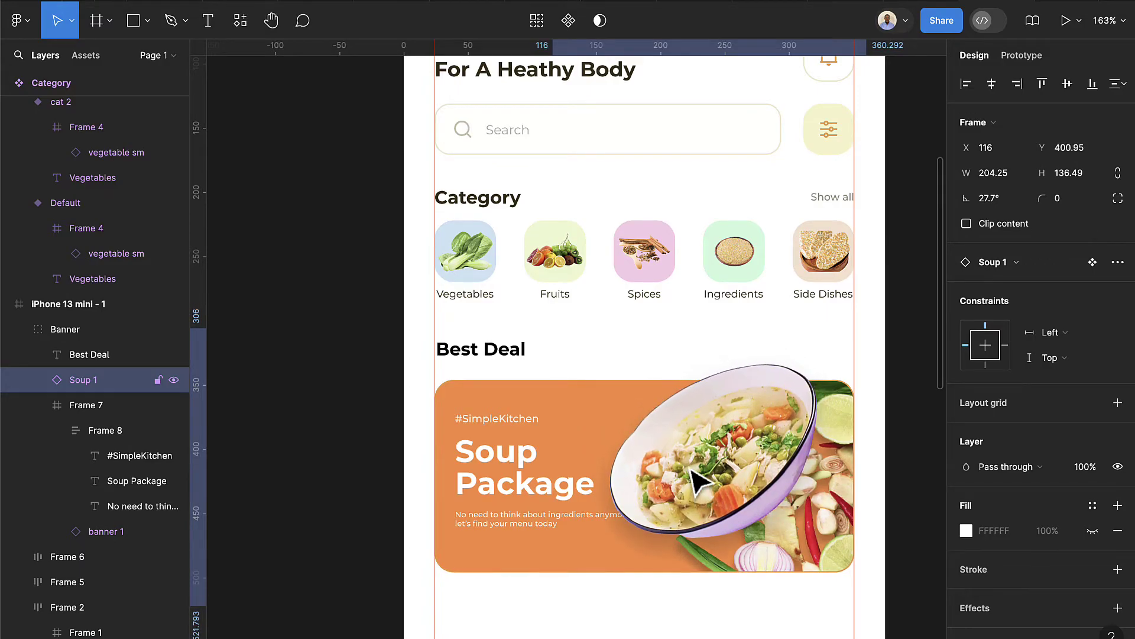
key(Down)
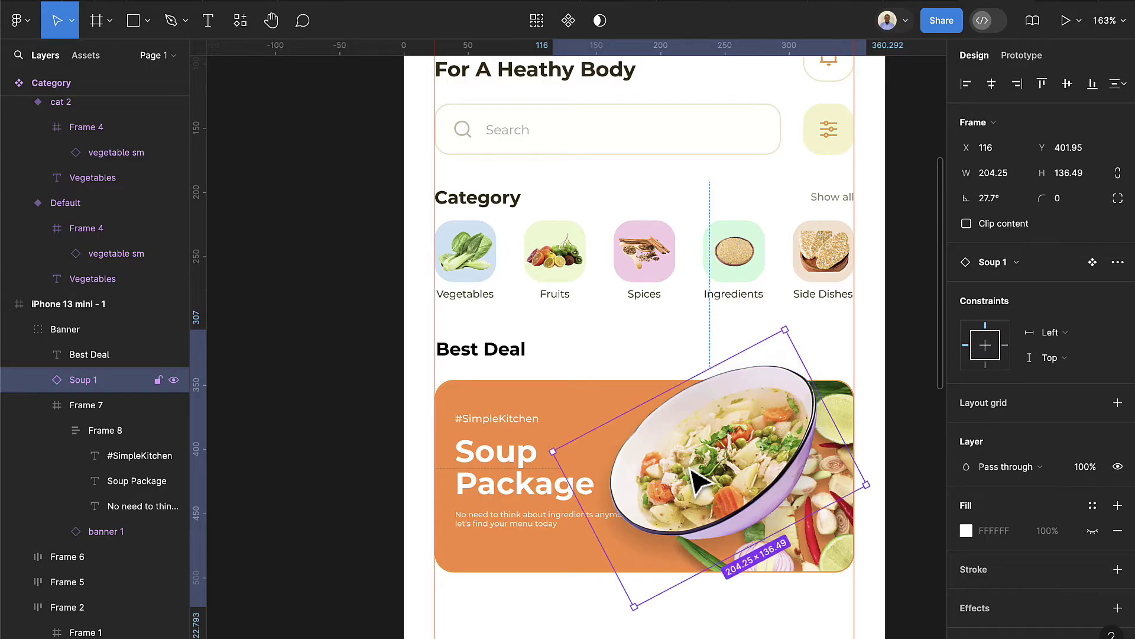
key(Up)
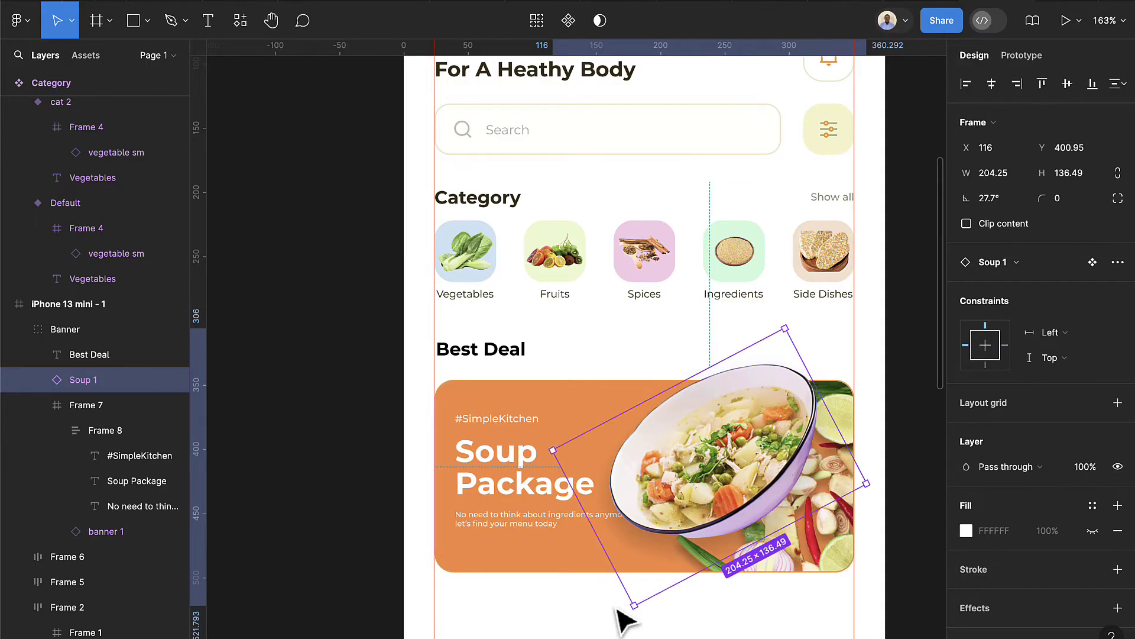
key(Right)
key(Right)
key(Right)
key(Right)
key(Right)
key(Right)
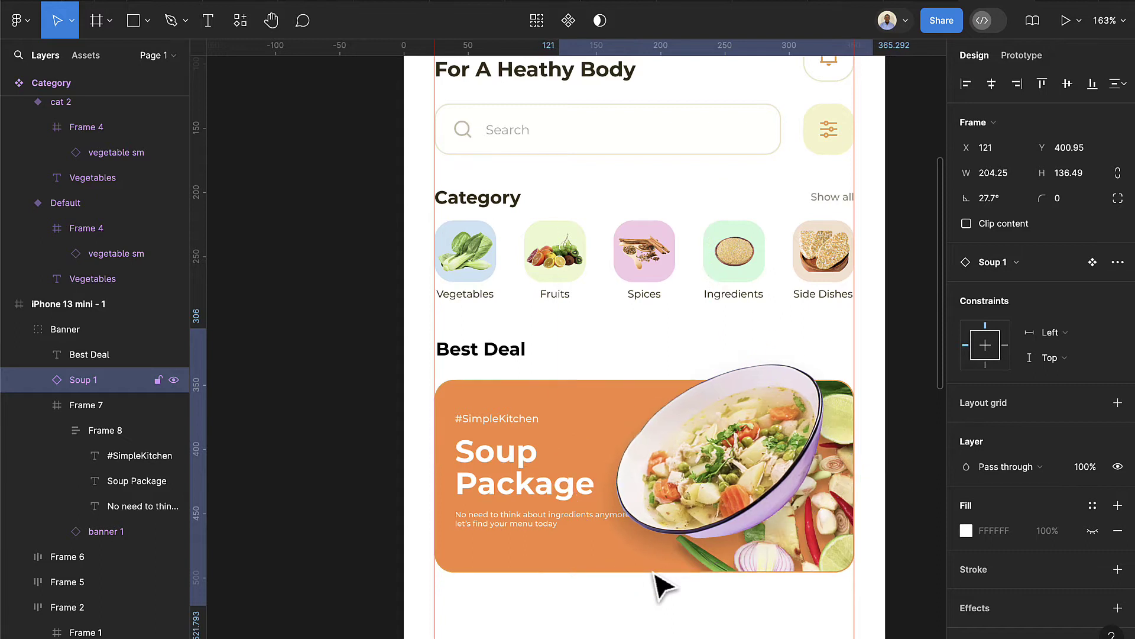
key(Right)
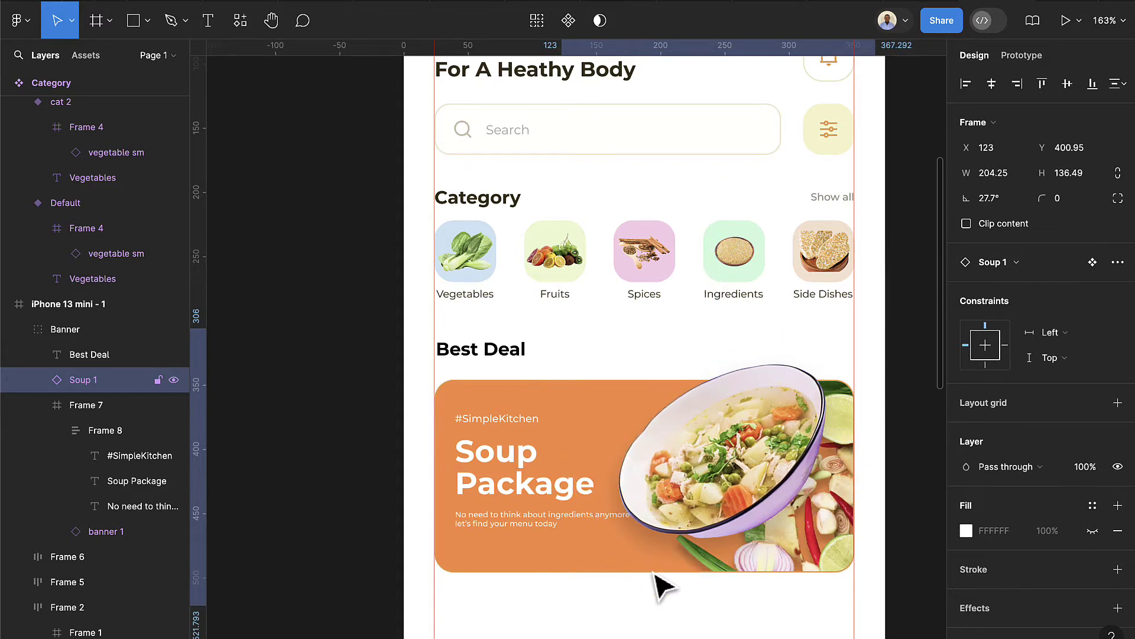
key(Right)
key(Right)
key(Right)
key(Right)
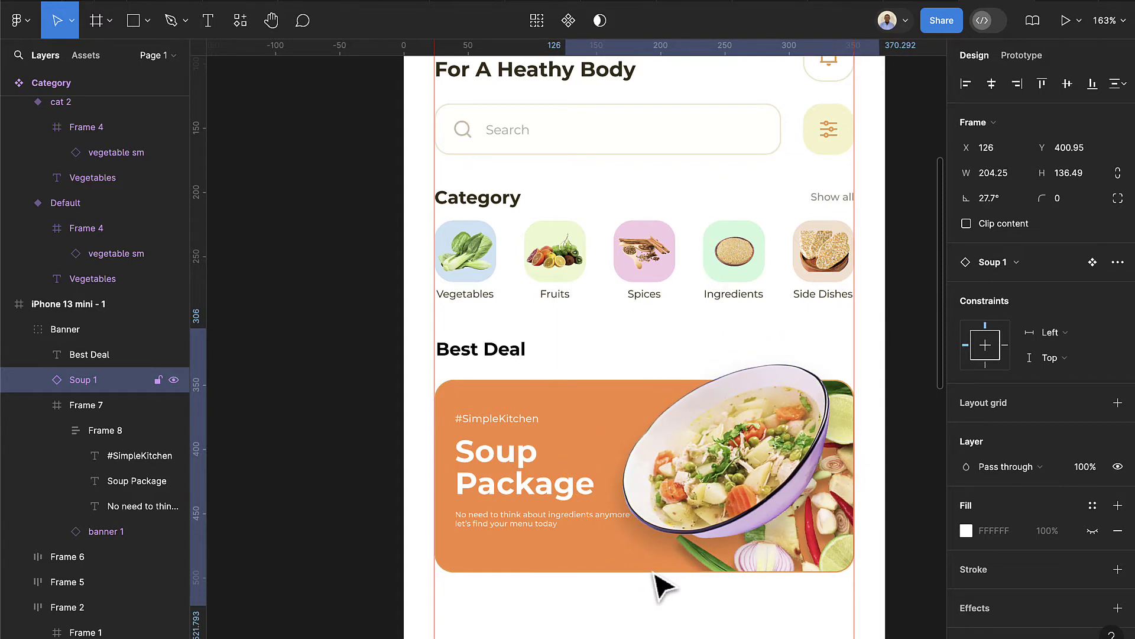
key(Right)
key(Right)
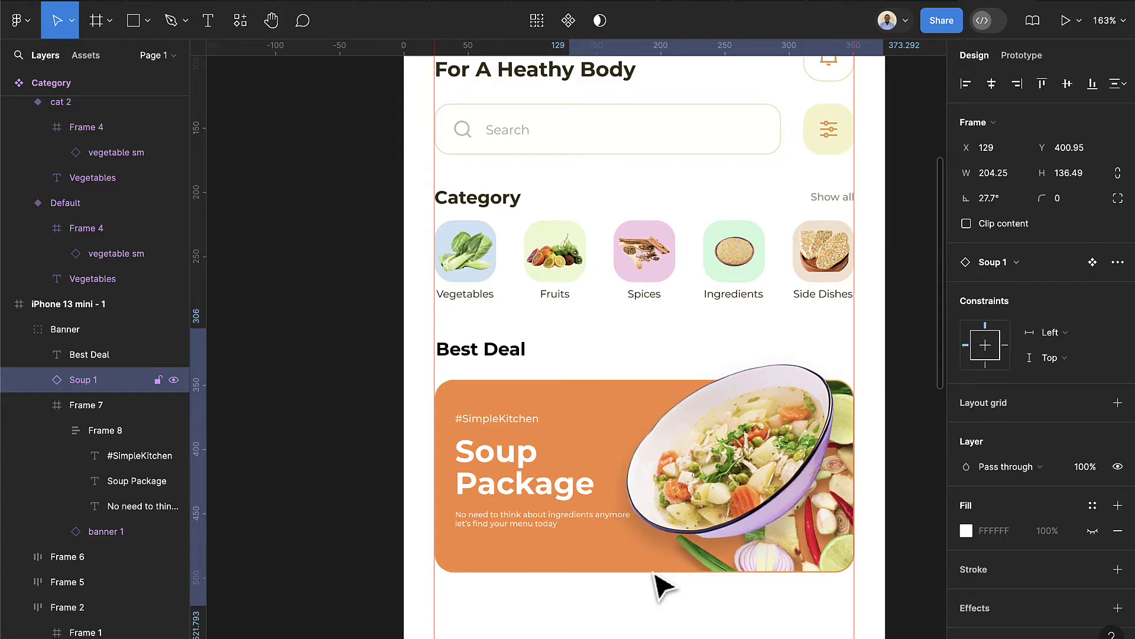
key(Down)
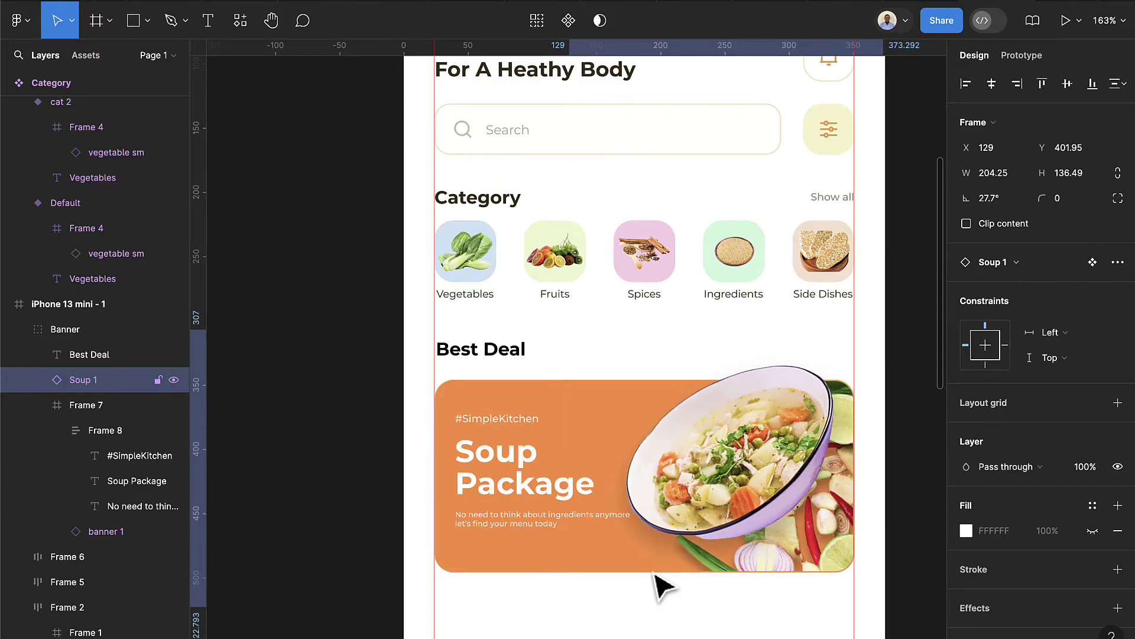
key(Left)
key(Left)
key(Up)
key(Up)
key(Up)
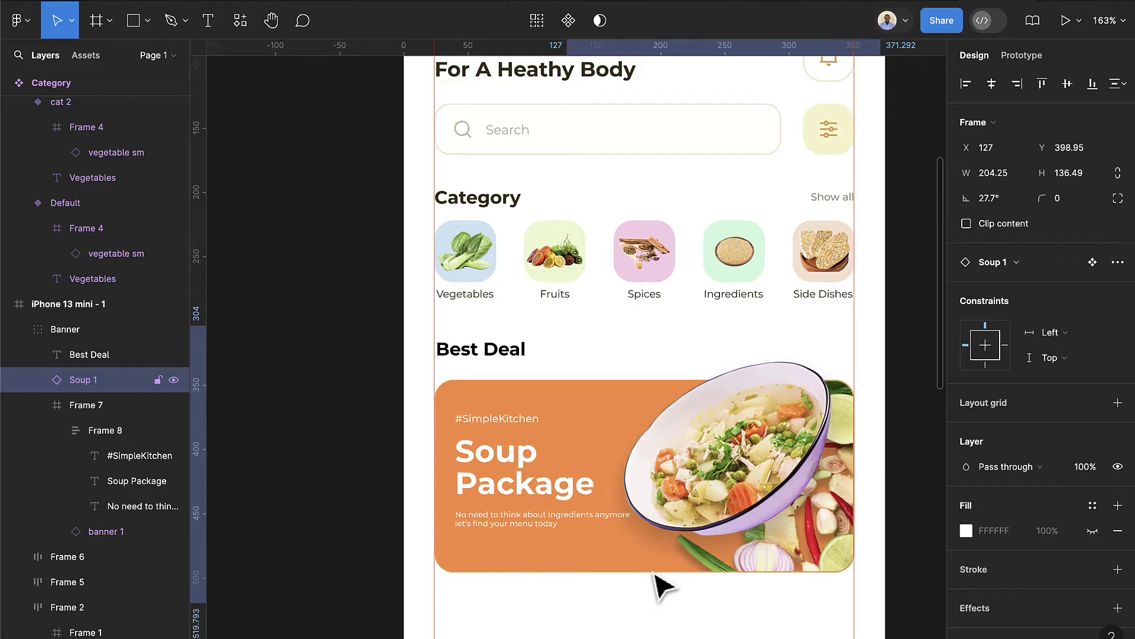
key(Up)
key(Up)
key(Up)
key(Up)
key(Left)
key(Left)
key(Left)
key(Left)
key(Left)
key(Left)
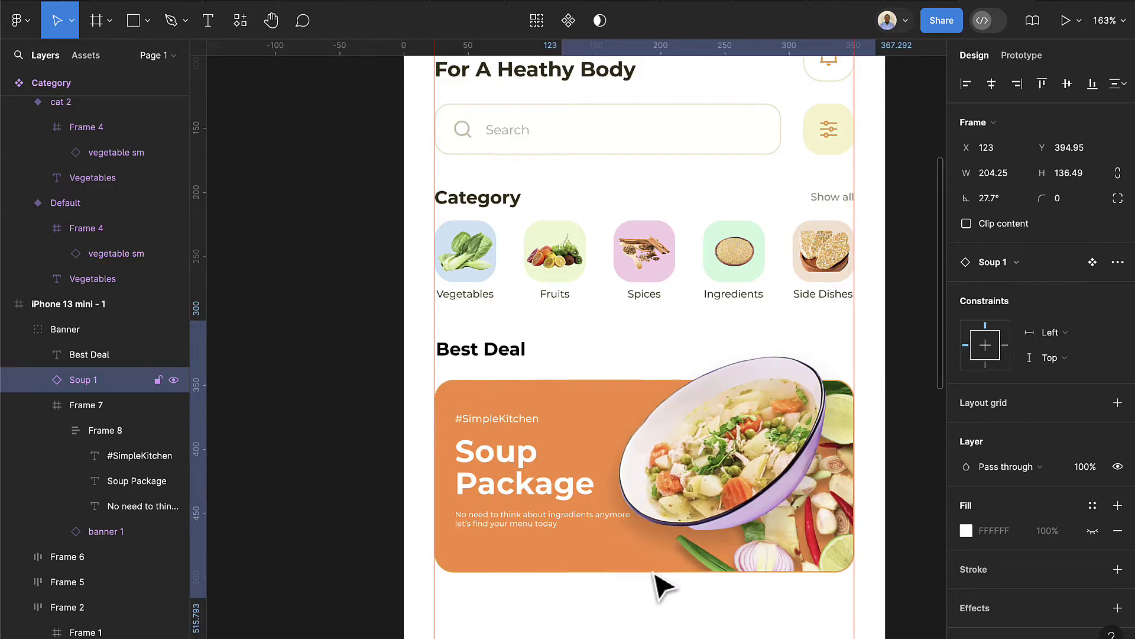
Move the Banner group slightly up, closer to the category row, to X 24, Y 298
scroll(673, 558, down, 5)
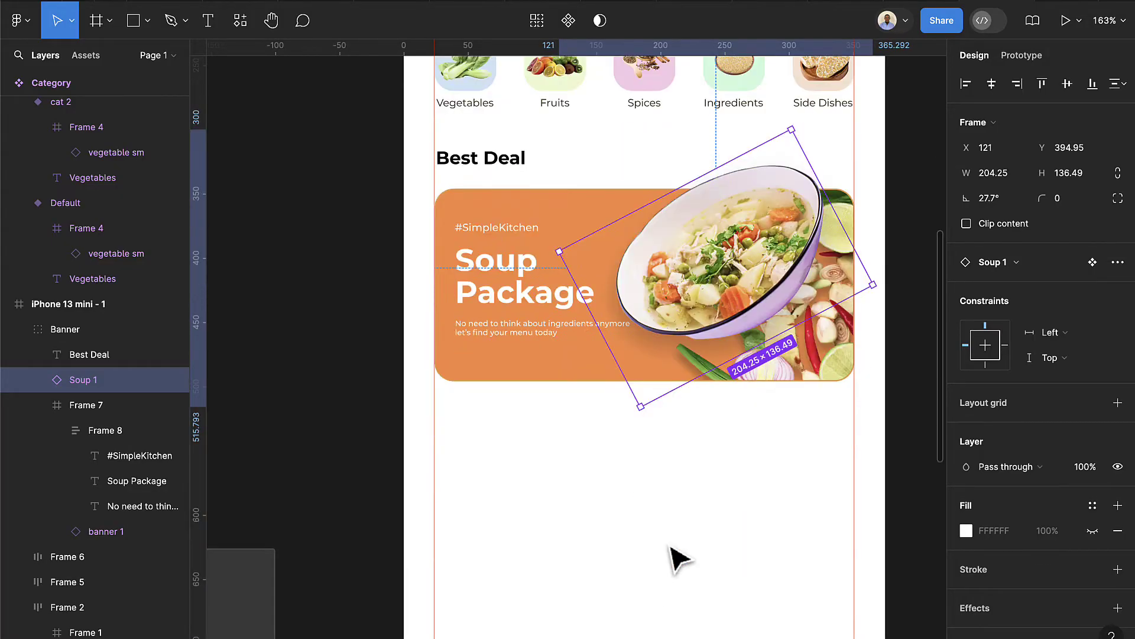
click(666, 538)
click(527, 217)
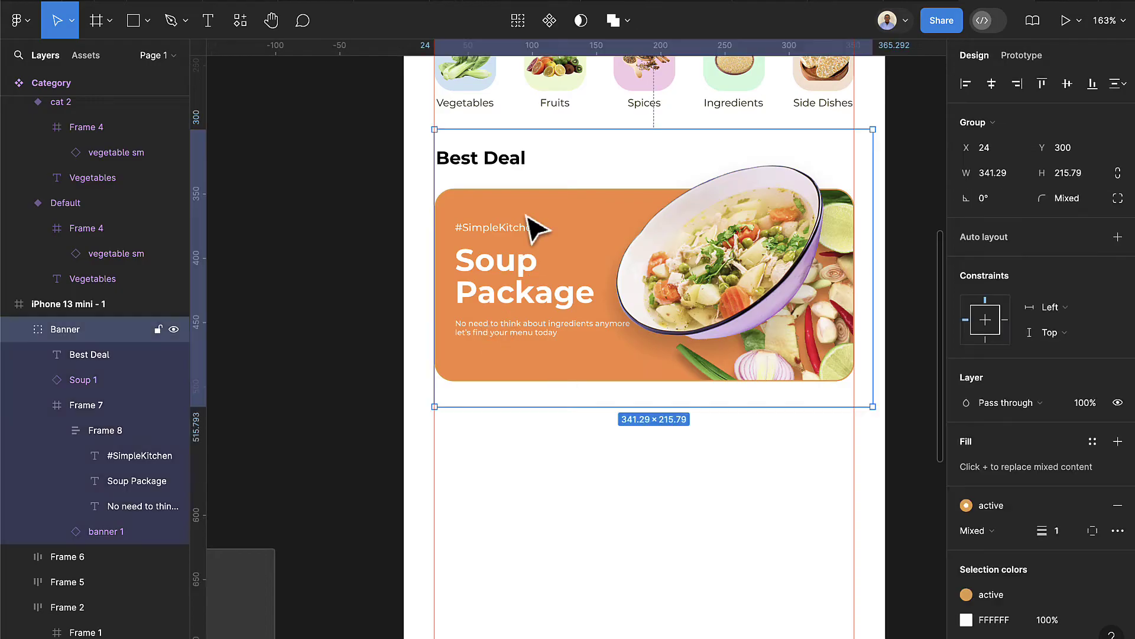
mouse_move(548, 220)
mouse_down()
mouse_move(550, 234)
mouse_move(541, 217)
mouse_up()
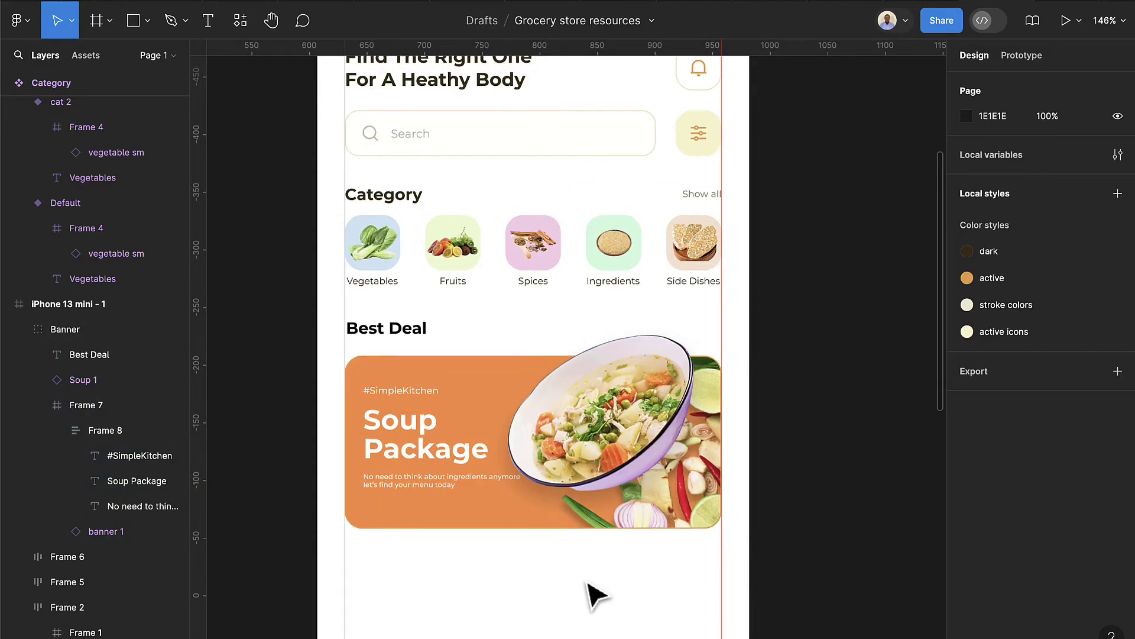
scroll(589, 585, down, 1)
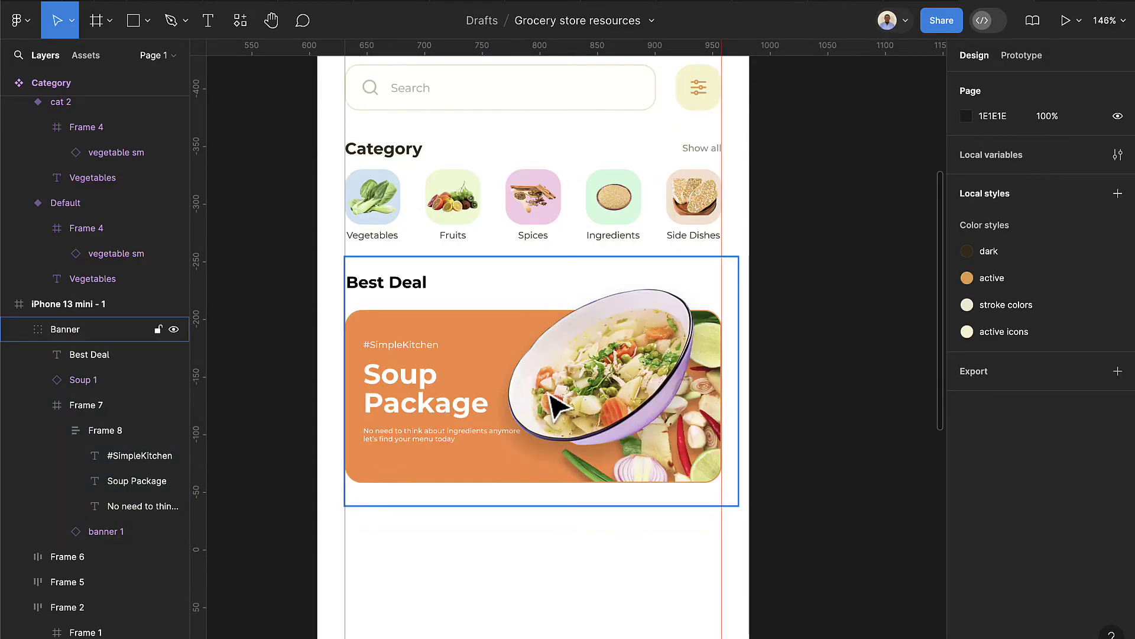
click(551, 395)
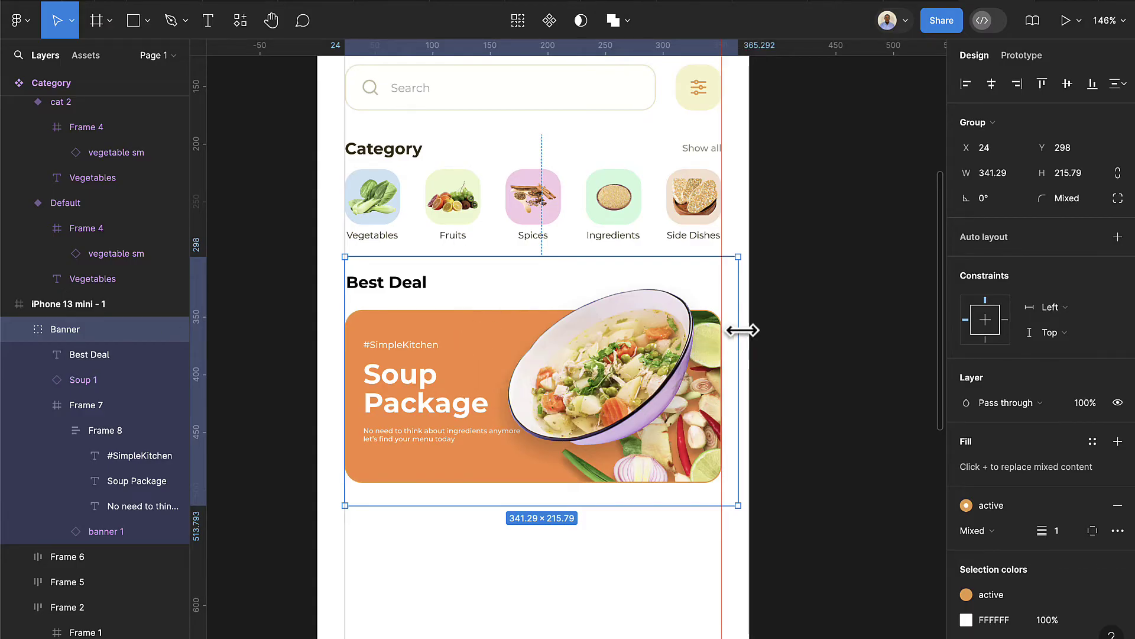
double_click(670, 360)
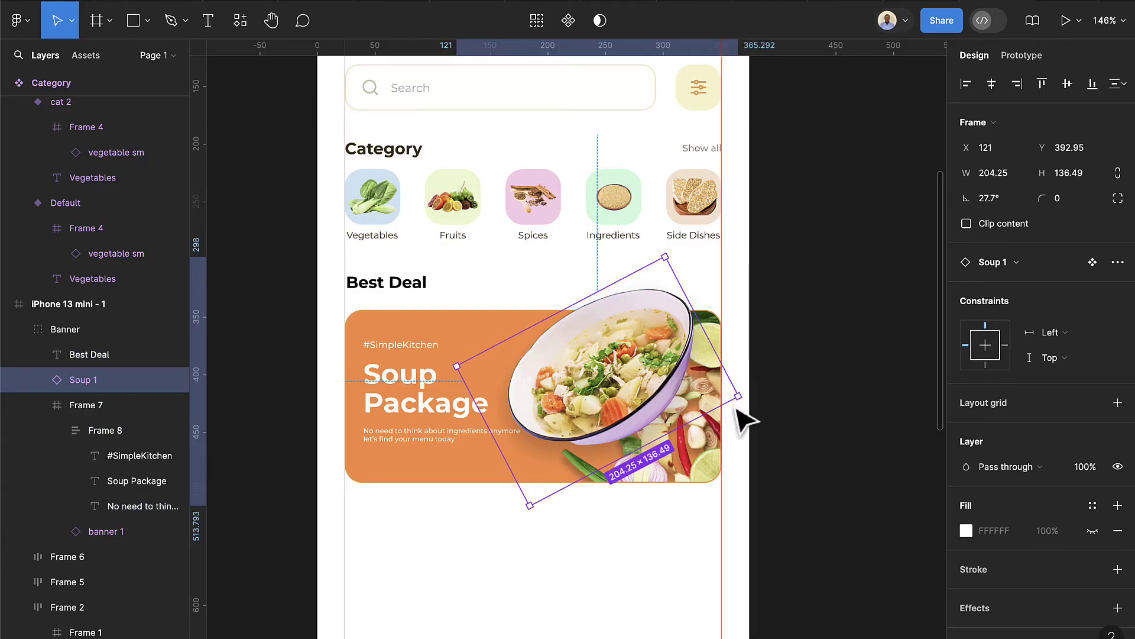
click(692, 552)
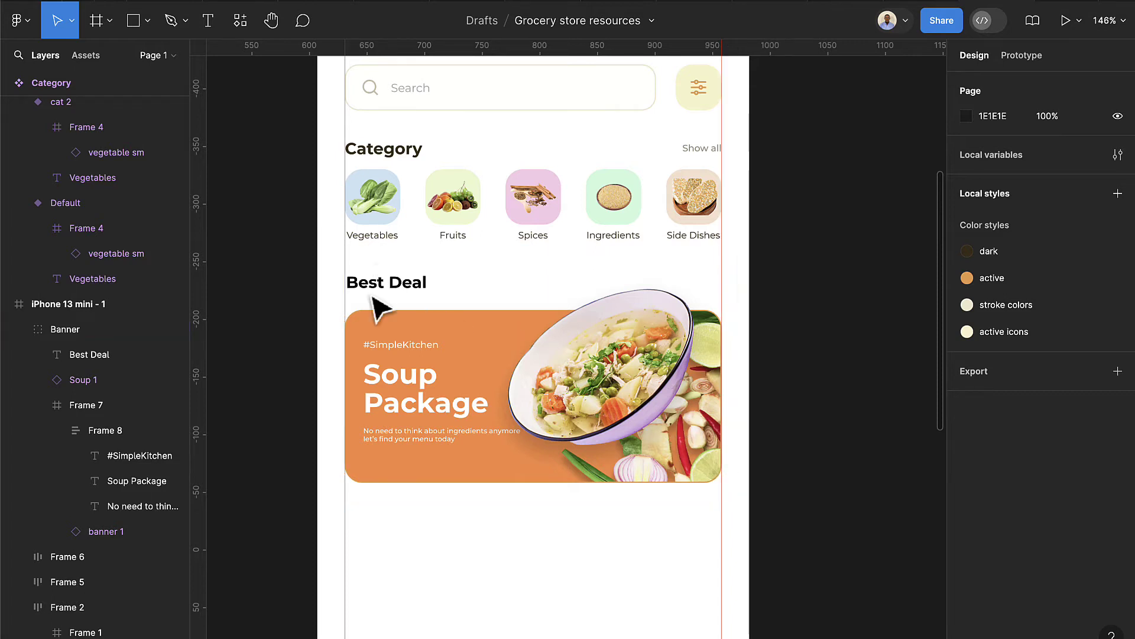
Turn the large side dish image, Side-Dishes lg, in the Images section into a component
ctrl+scroll(470, 387, down, 5)
scroll(482, 398, left, 5)
ctrl+scroll(531, 418, up, 3)
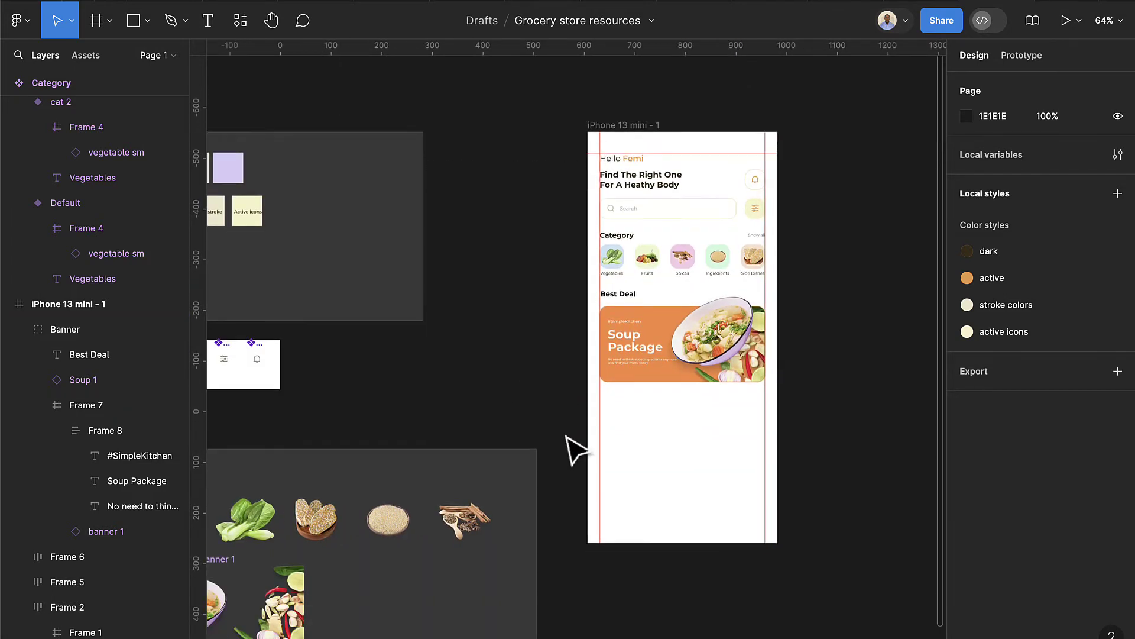
scroll(525, 487, left, 3)
scroll(532, 486, down, 5)
scroll(533, 482, left, 3)
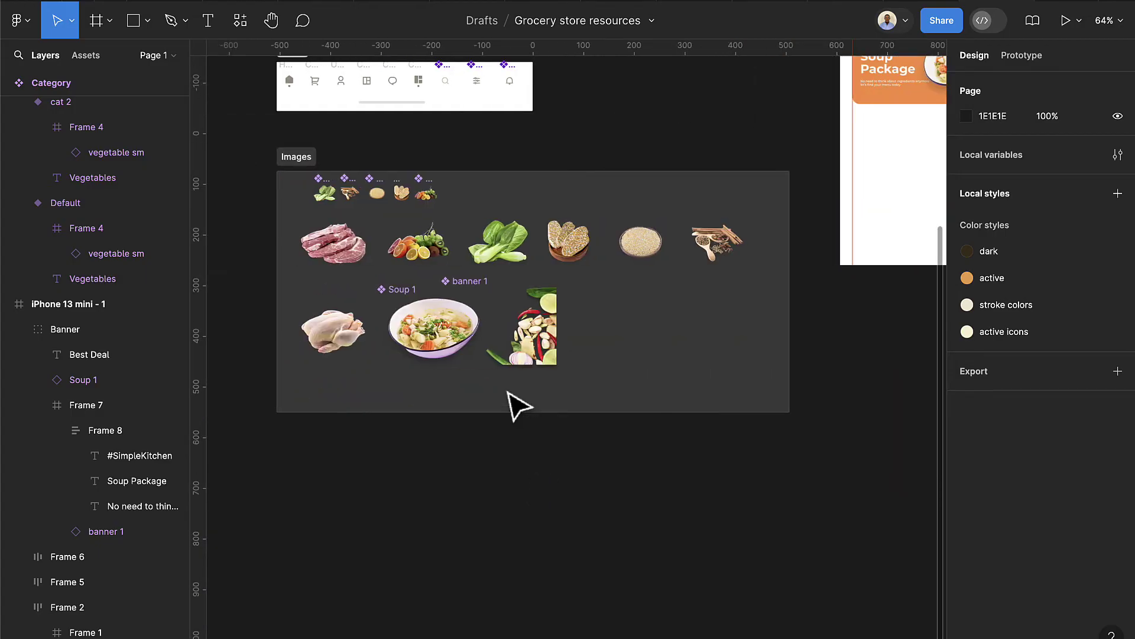
click(309, 228)
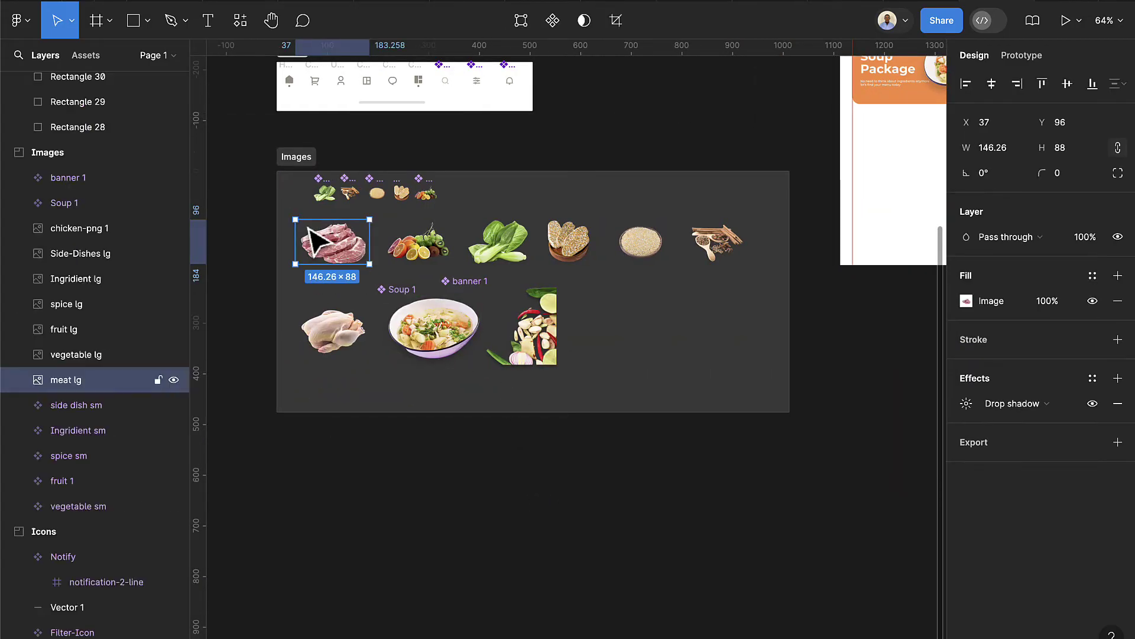
click(586, 238)
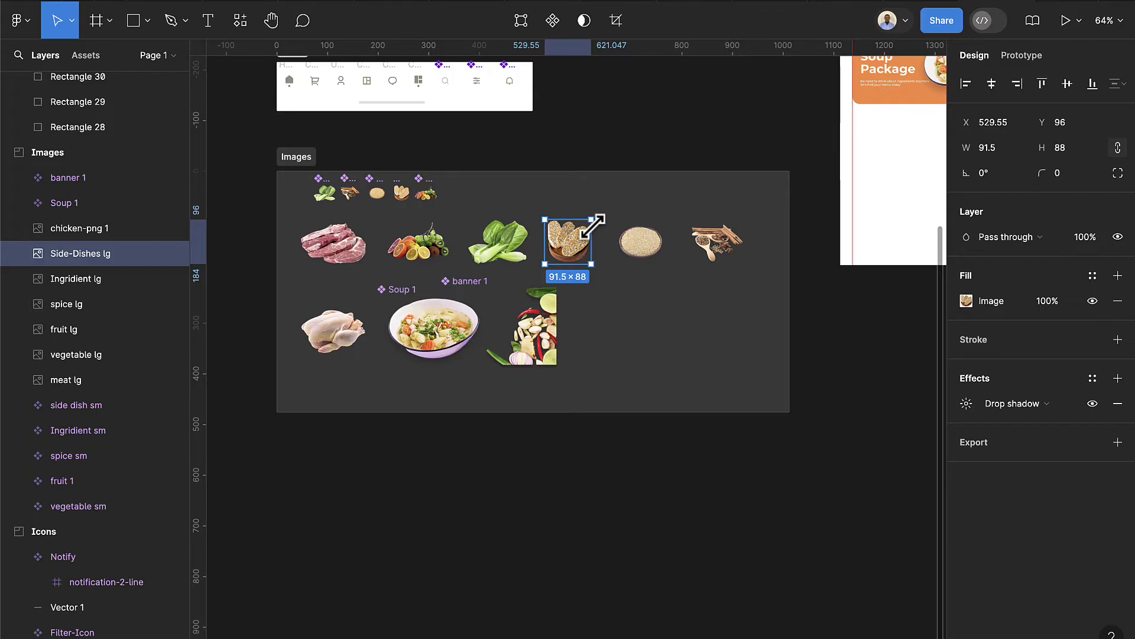
click(552, 21)
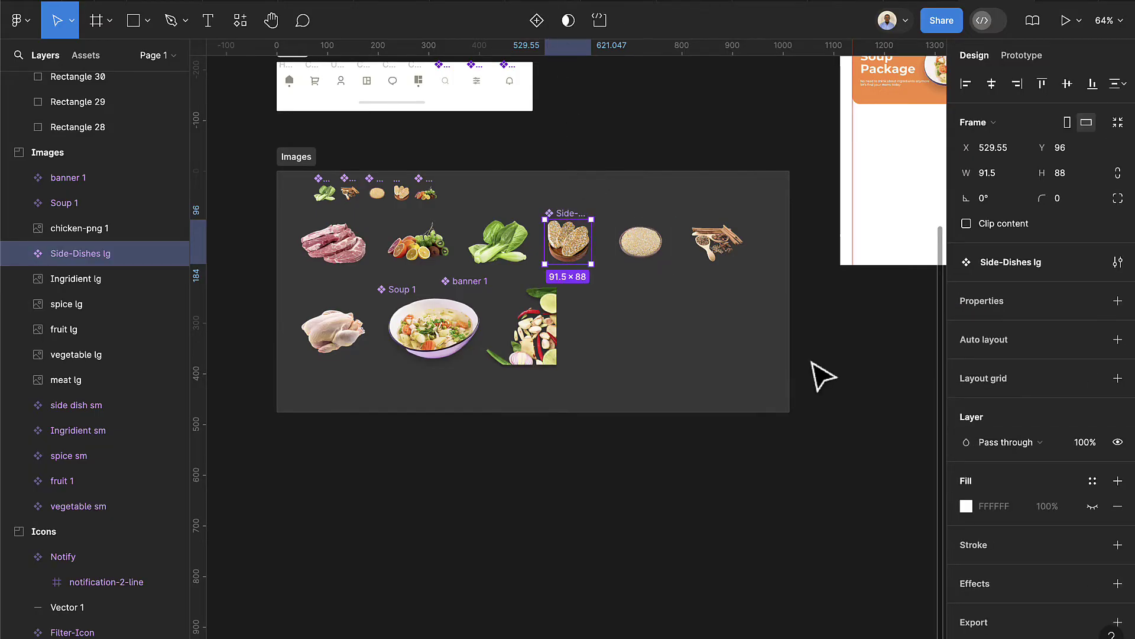
Create separate components from the vegetable lg, Ingridient lg and spice lg images in the Images section
scroll(823, 377, up, 2)
scroll(620, 289, right, 2)
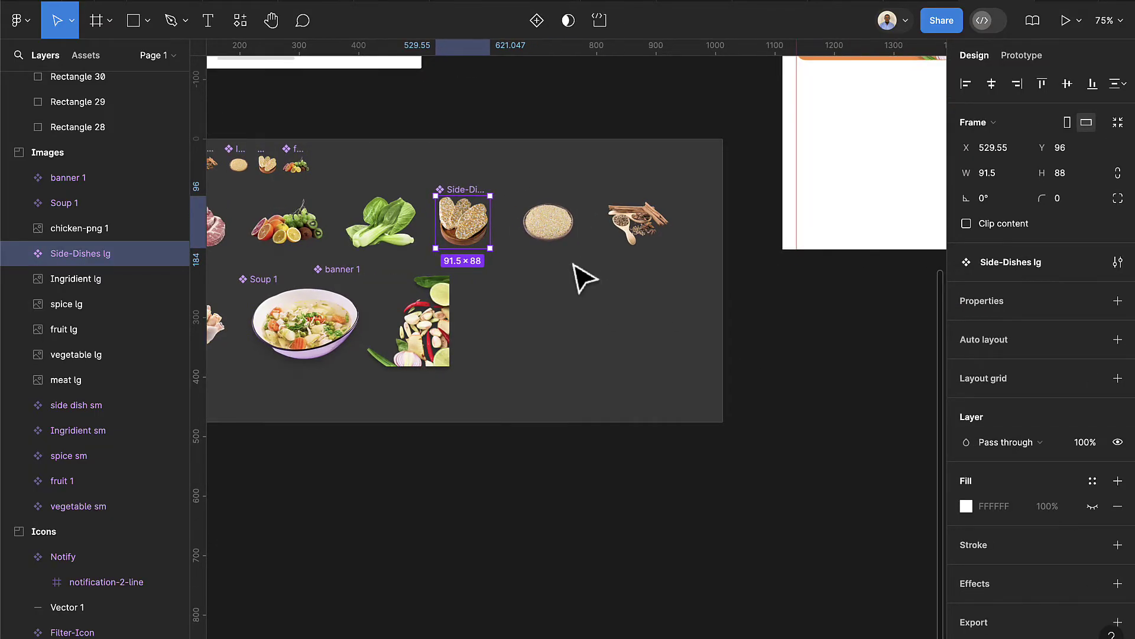
click(376, 240)
scroll(391, 231, left, 2)
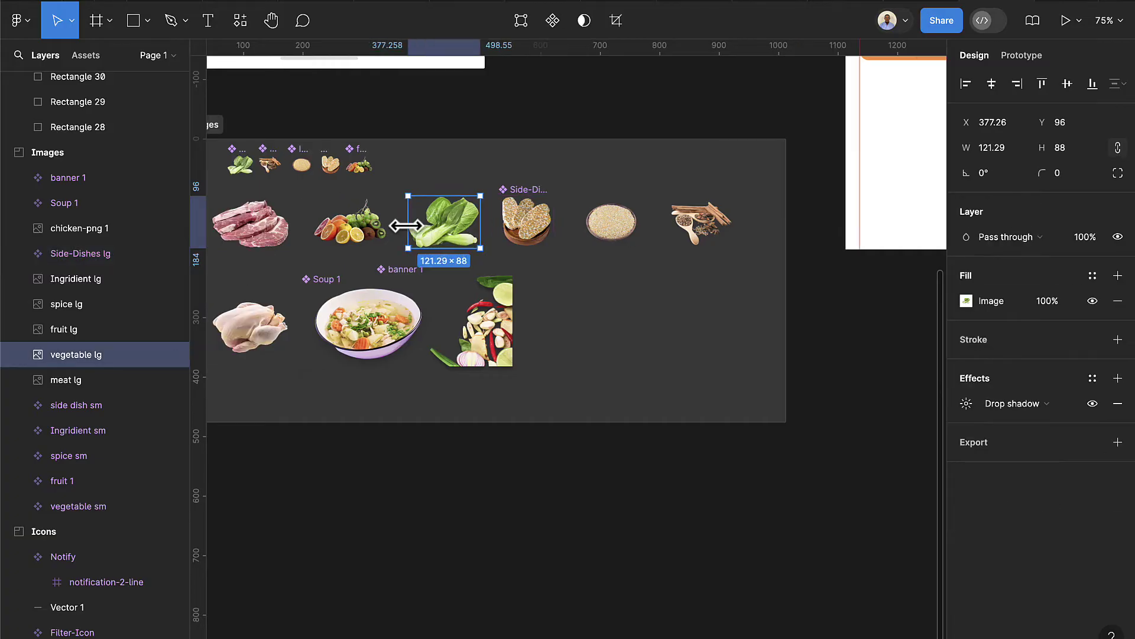
click(557, 27)
click(602, 214)
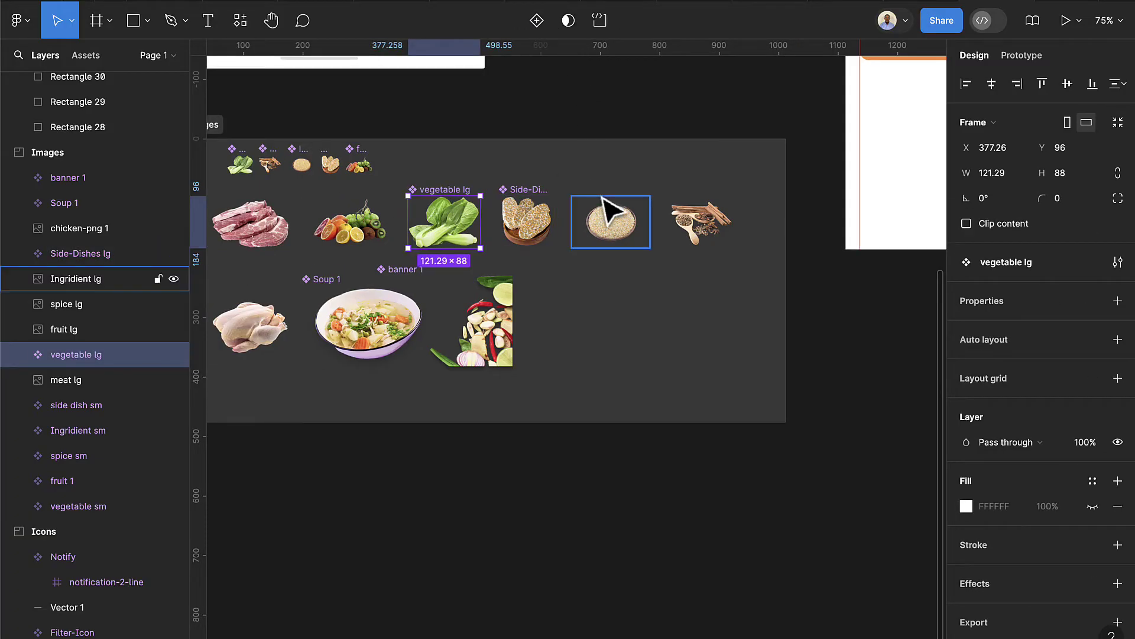
click(544, 27)
click(692, 215)
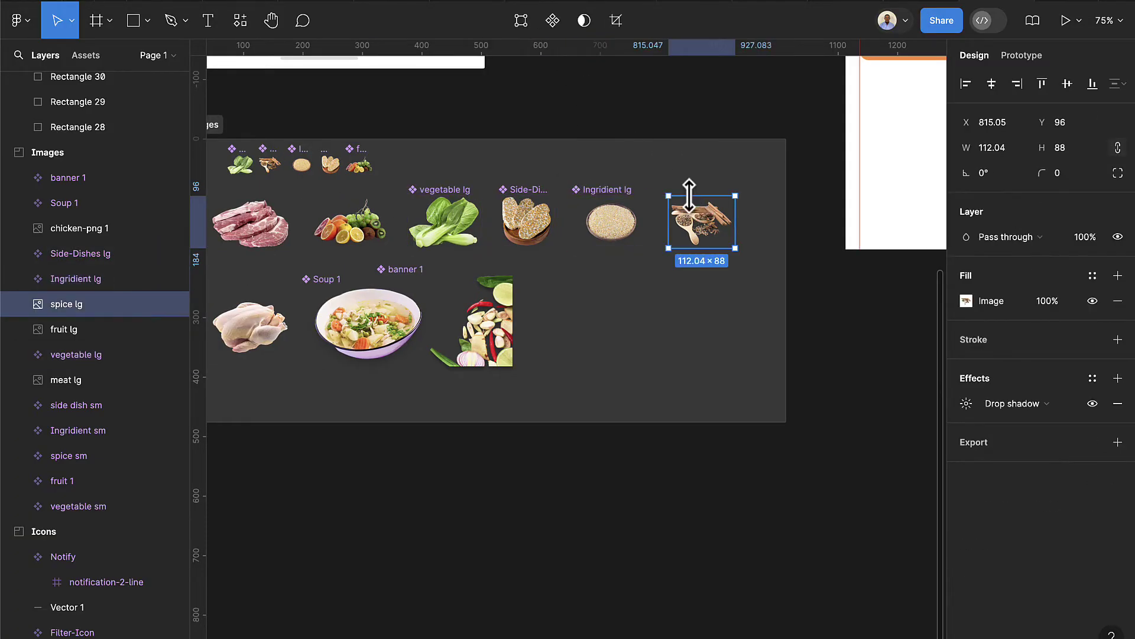
click(556, 23)
Create separate components from the fruit lg, meat lg and chicken-png 1 images in the Images section
click(350, 222)
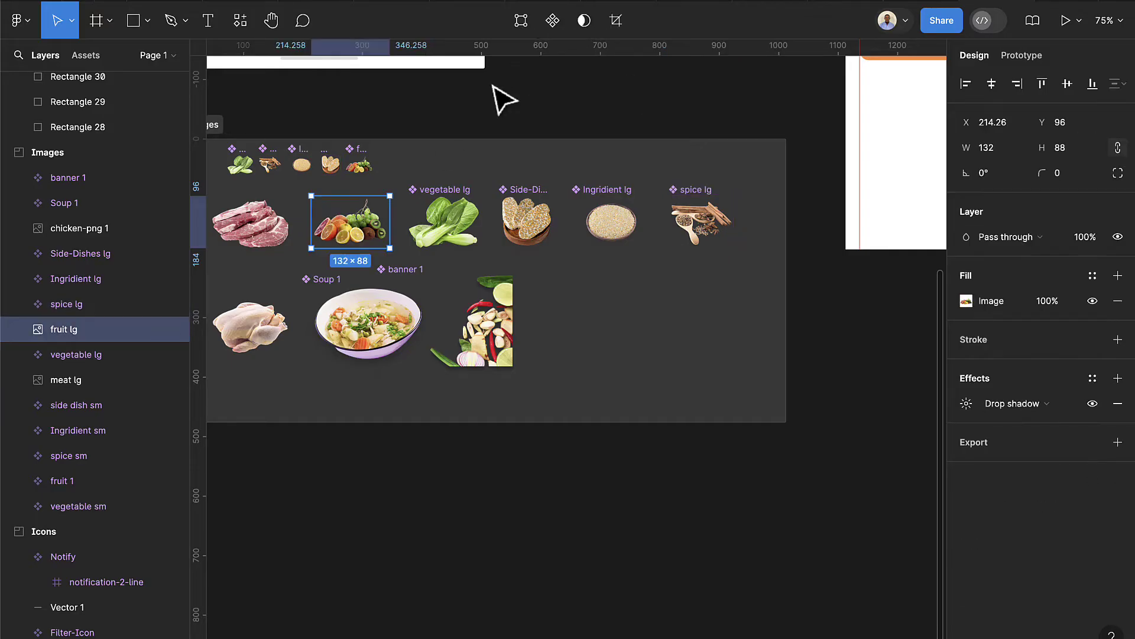
click(551, 23)
click(252, 224)
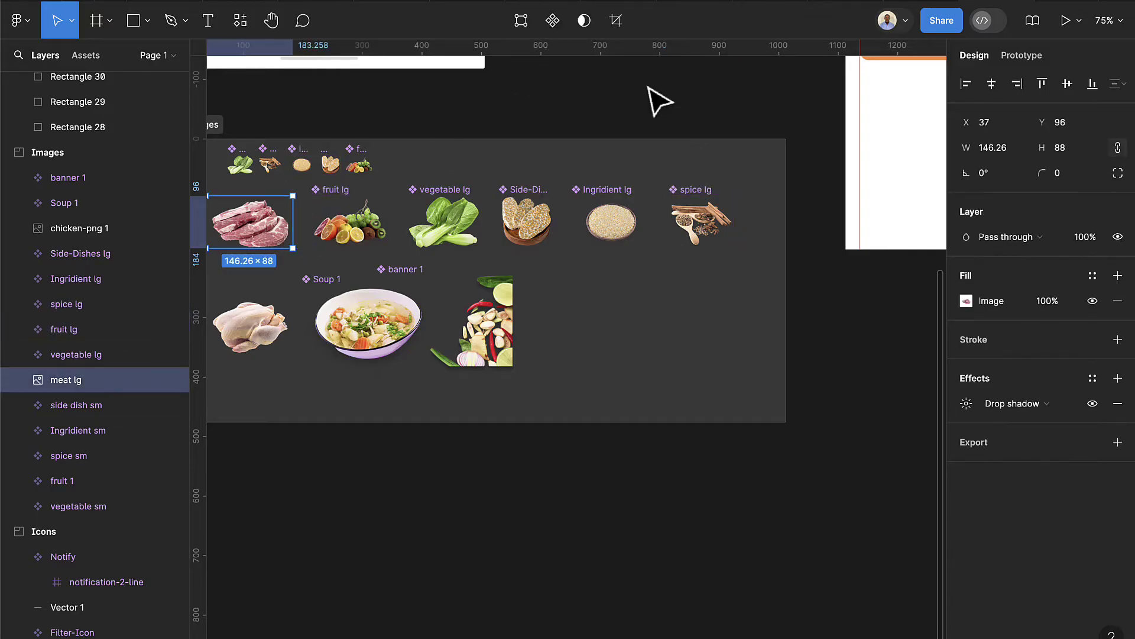
click(552, 23)
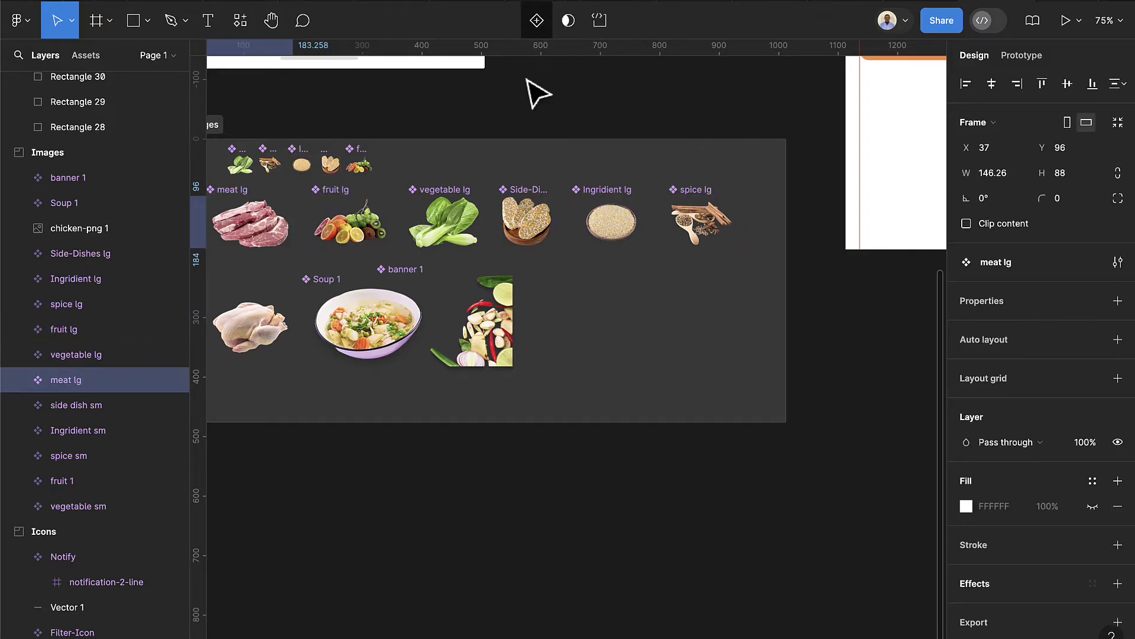
click(288, 334)
click(553, 21)
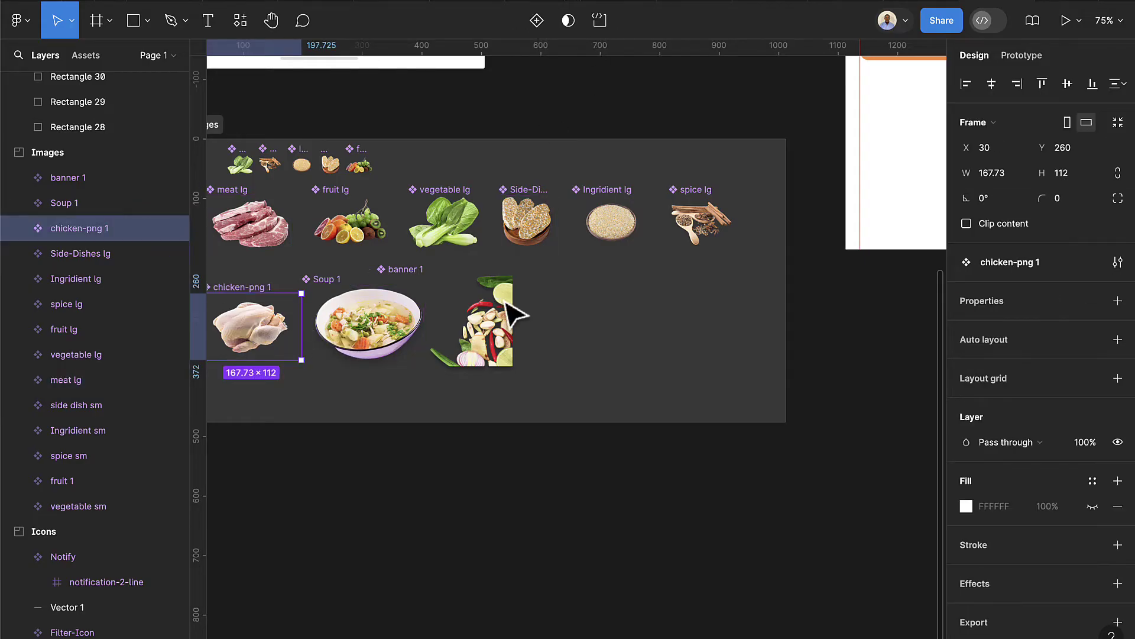
click(513, 328)
Place an instance of the Side-Dishes lg local component on the empty canvas beside the phone frame, at about X 1232, Y 143
scroll(793, 406, down, 3)
scroll(793, 407, right, 5)
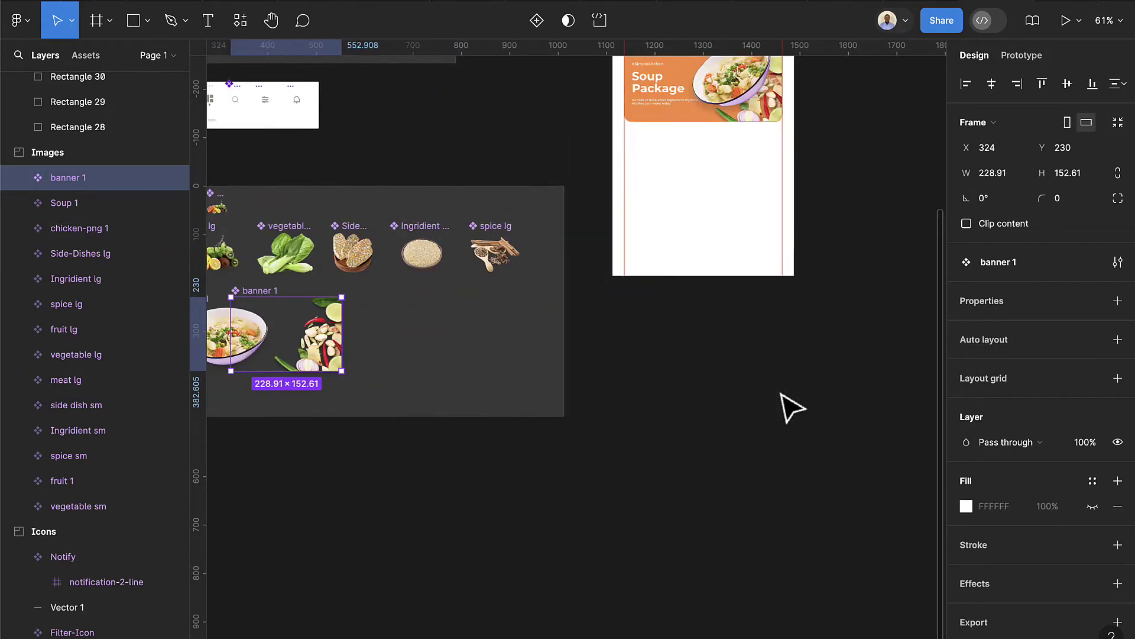
click(86, 55)
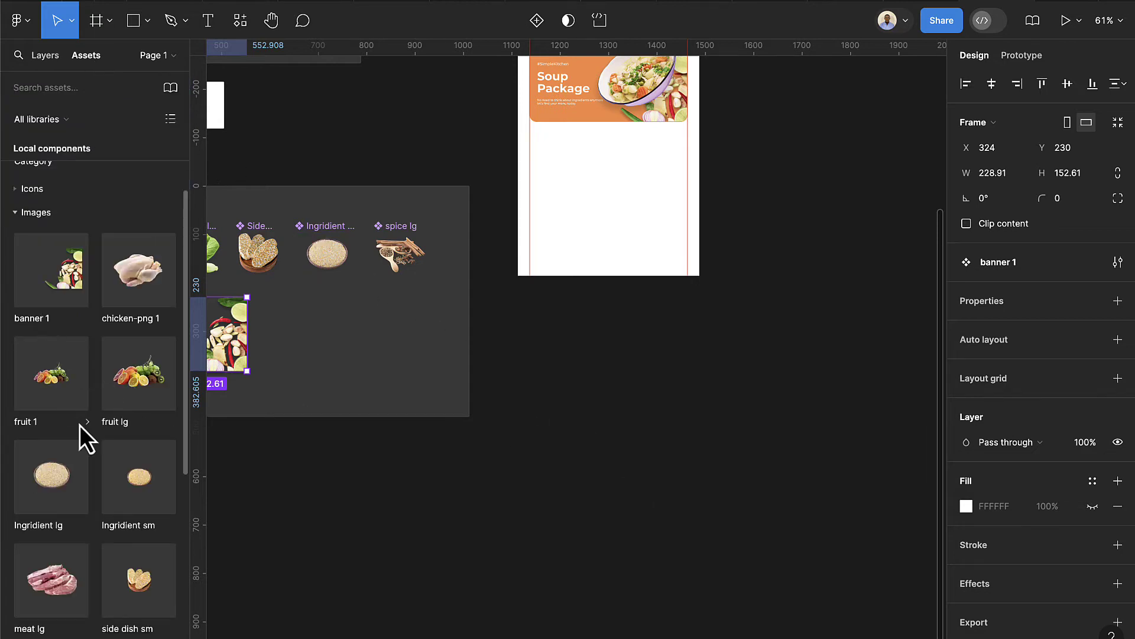
scroll(80, 426, down, 6)
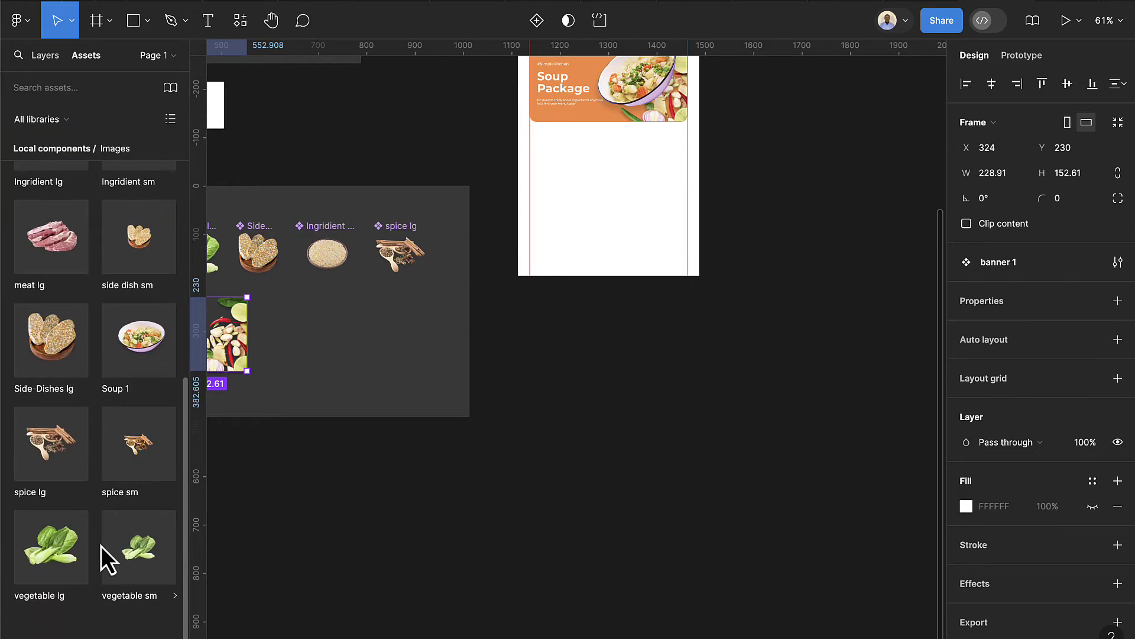
scroll(101, 545, up, 3)
drag(68, 488, 861, 246)
scroll(863, 272, right, 5)
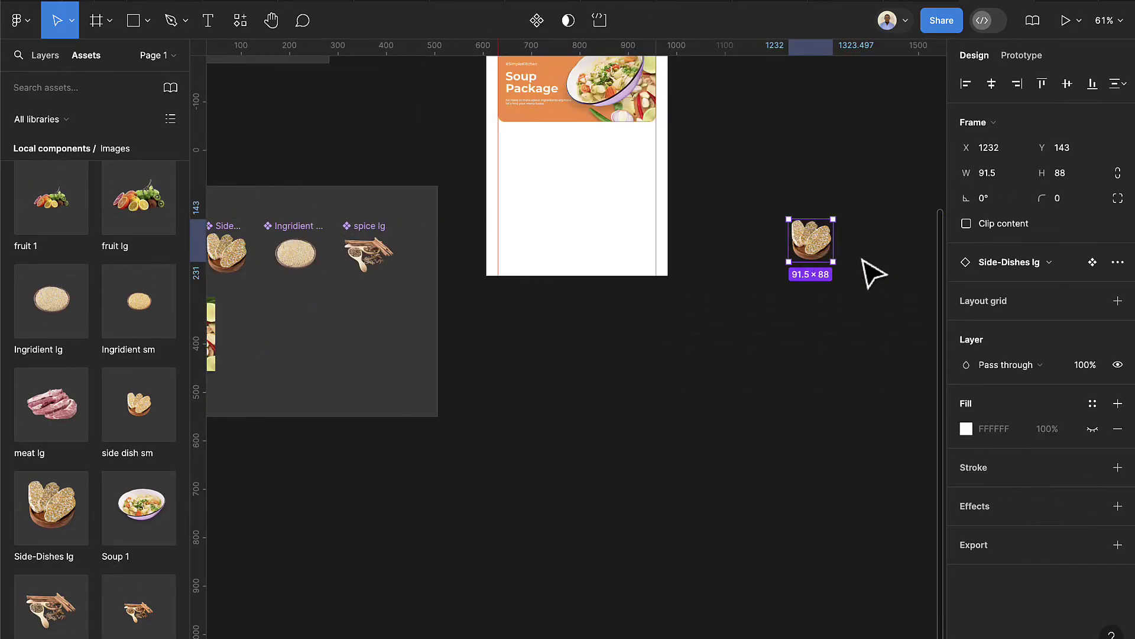
Move the Side-Dishes lg instance on the empty canvas to about X 1206, Y 74
scroll(861, 272, up, 3)
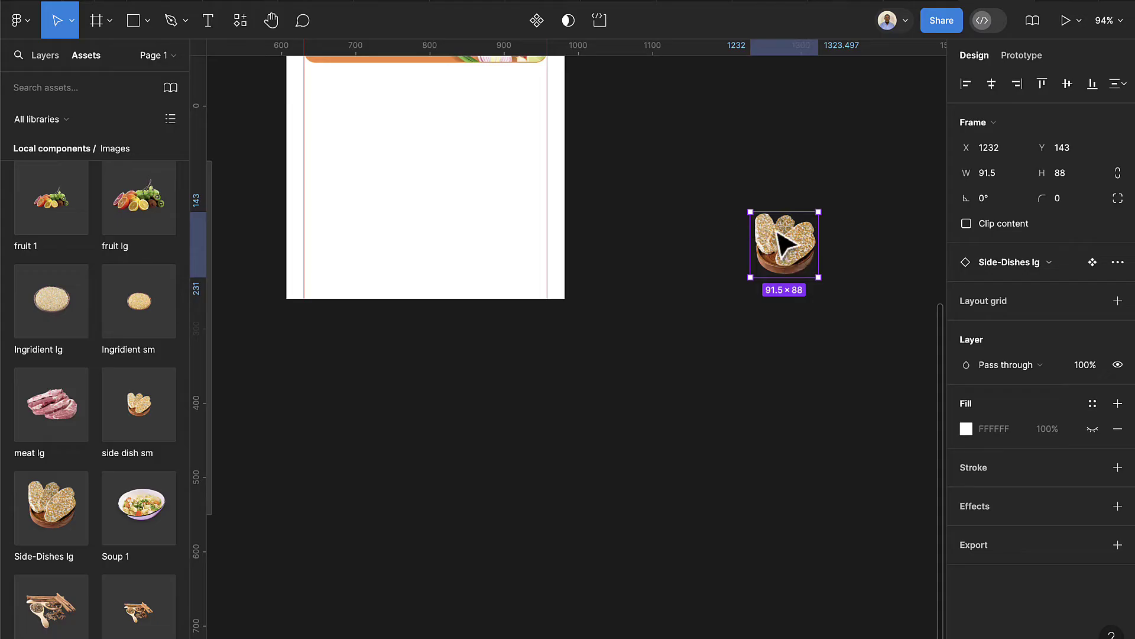
drag(785, 241, 773, 211)
scroll(772, 210, up, 1)
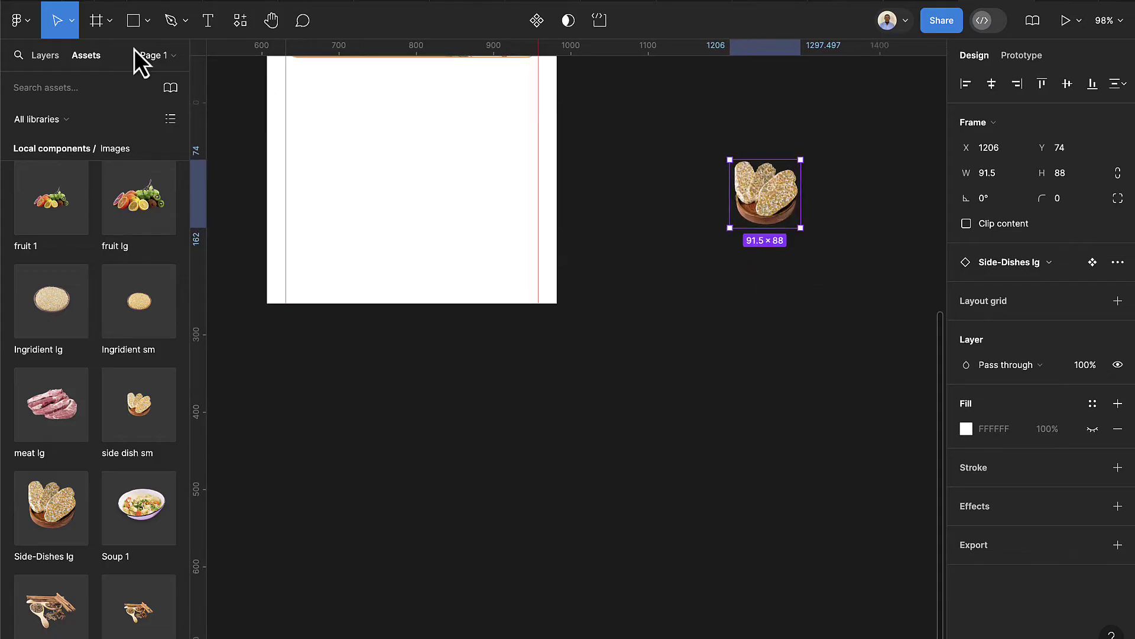
Draw a new frame below the Side-Dishes lg instance and set its size to 152 × 180
click(97, 28)
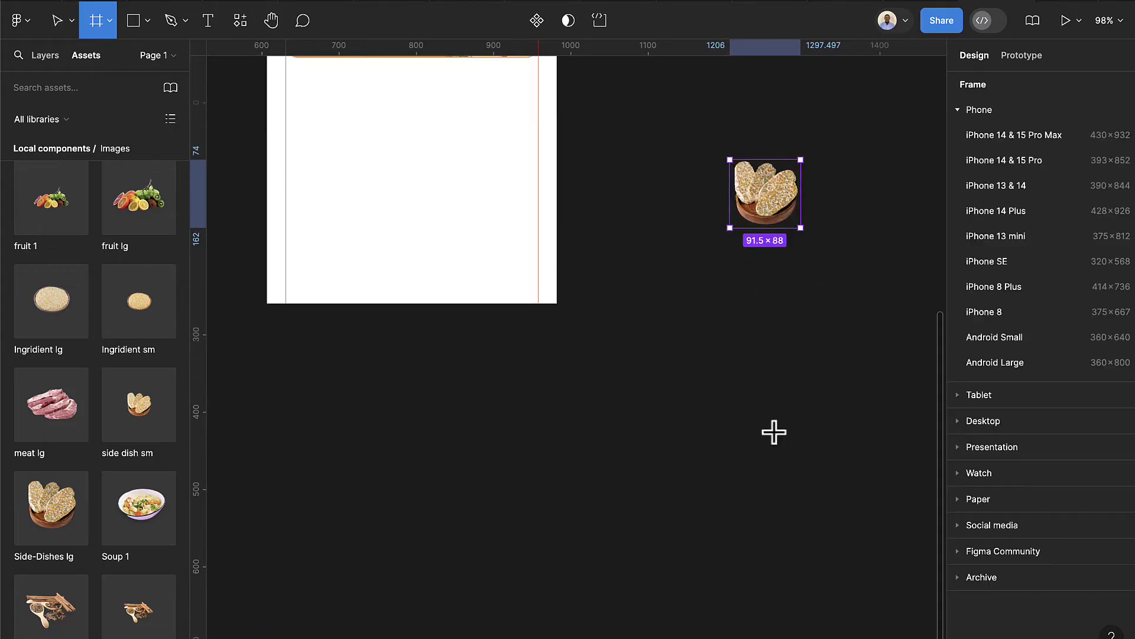
drag(719, 338, 808, 482)
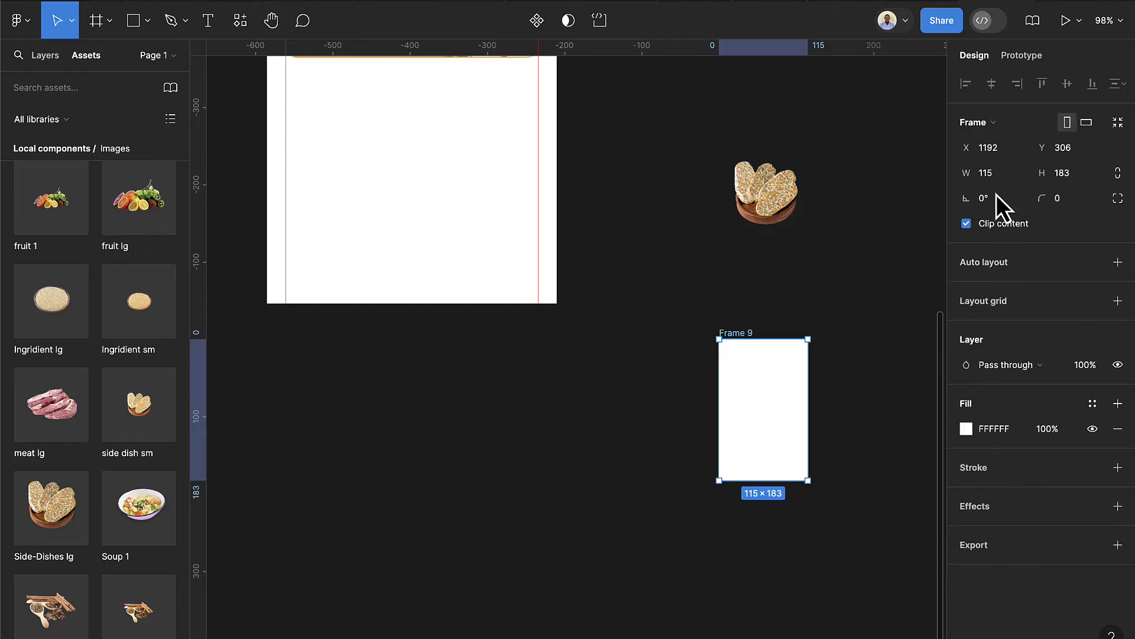
click(1011, 168)
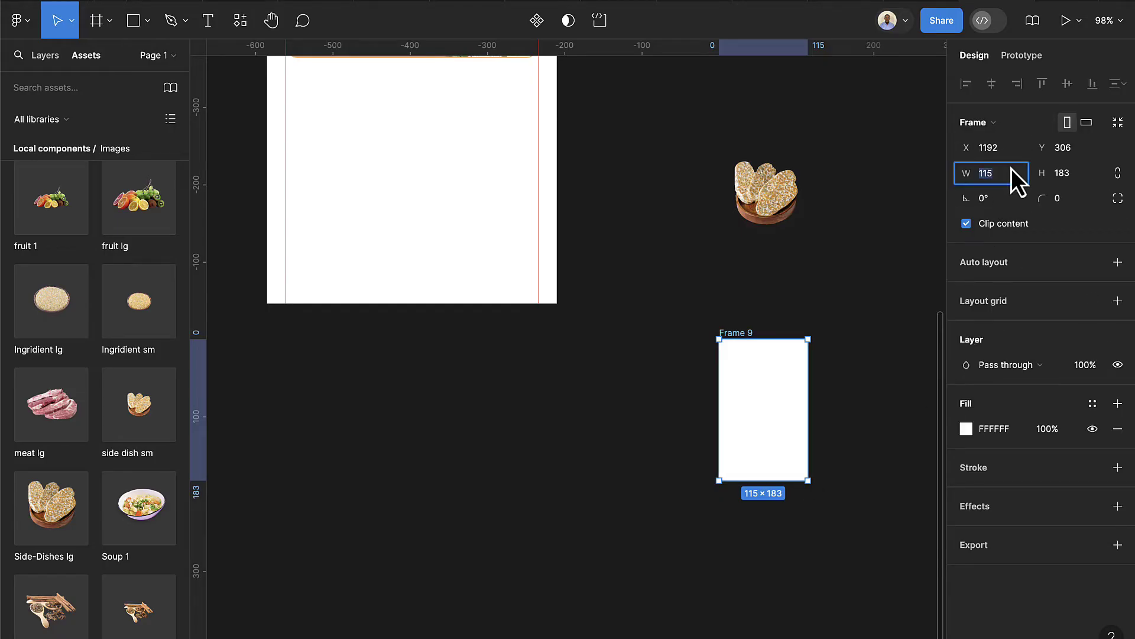
text(152)
key(Return)
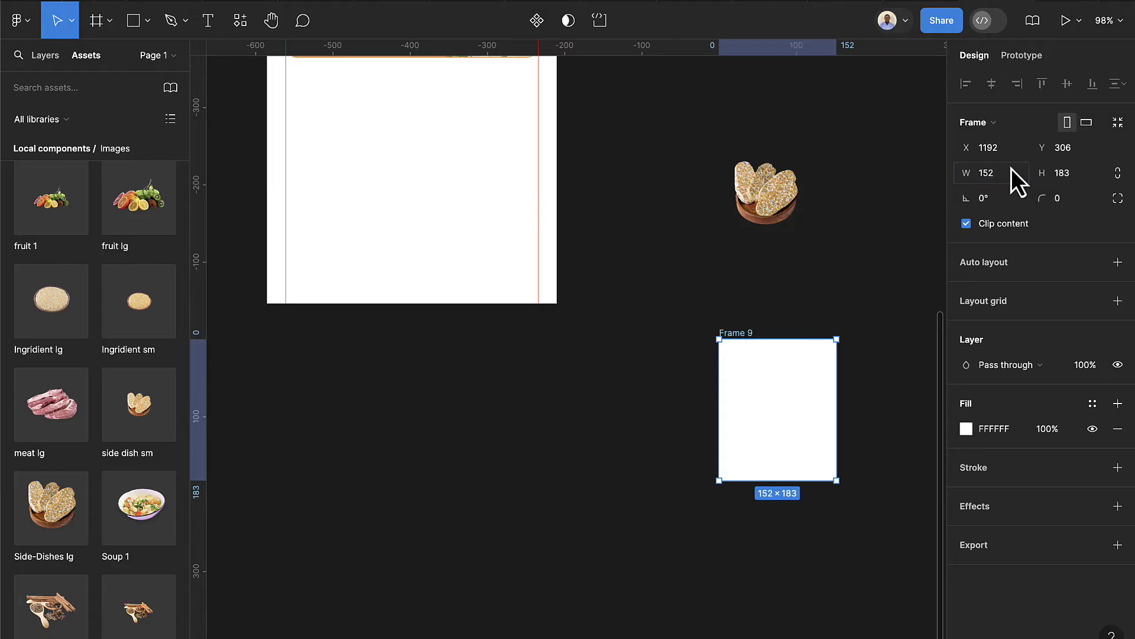
click(1077, 175)
text(180)
key(Return)
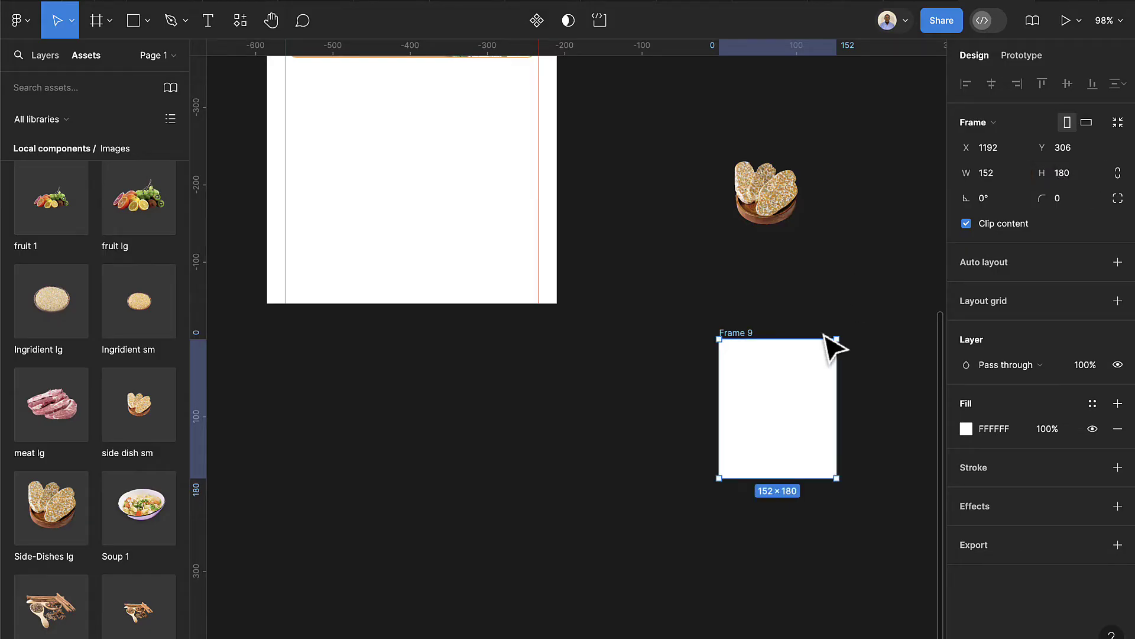
Move the new frame to about X 1145, Y 238 and give it a stroke using the stroke colors style
drag(791, 357, 781, 324)
scroll(781, 323, up, 3)
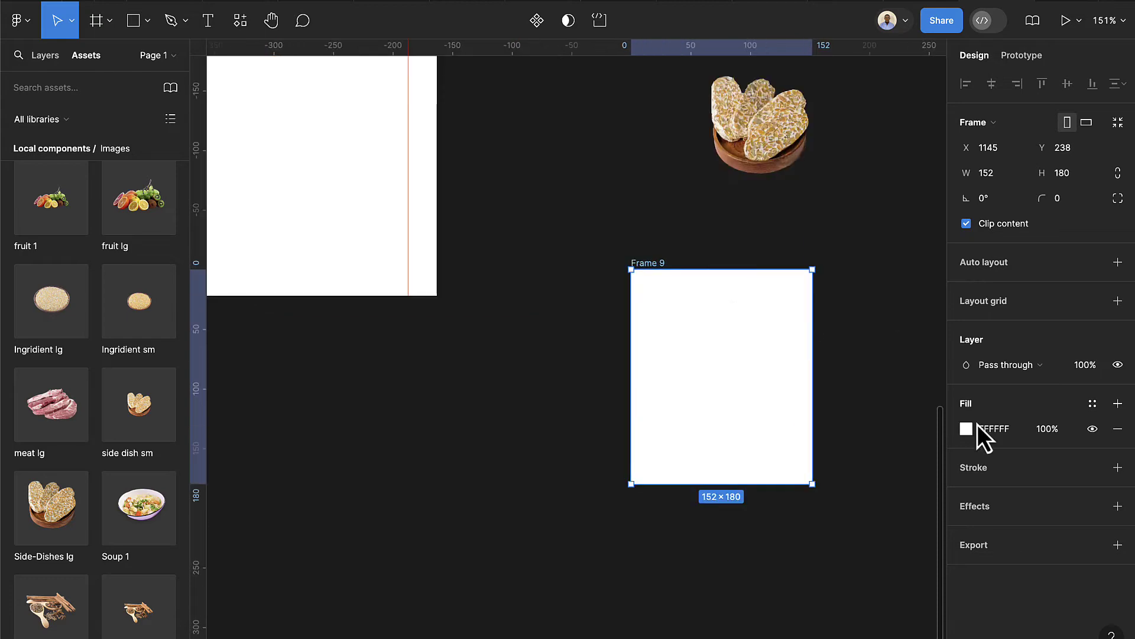
click(1117, 468)
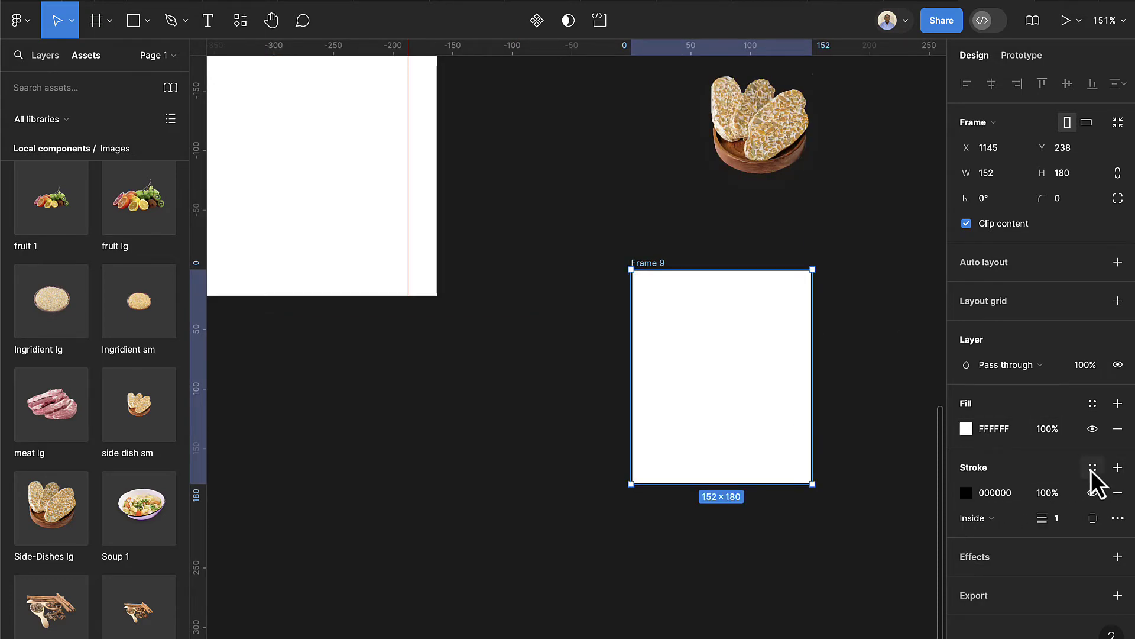
click(1092, 469)
click(816, 479)
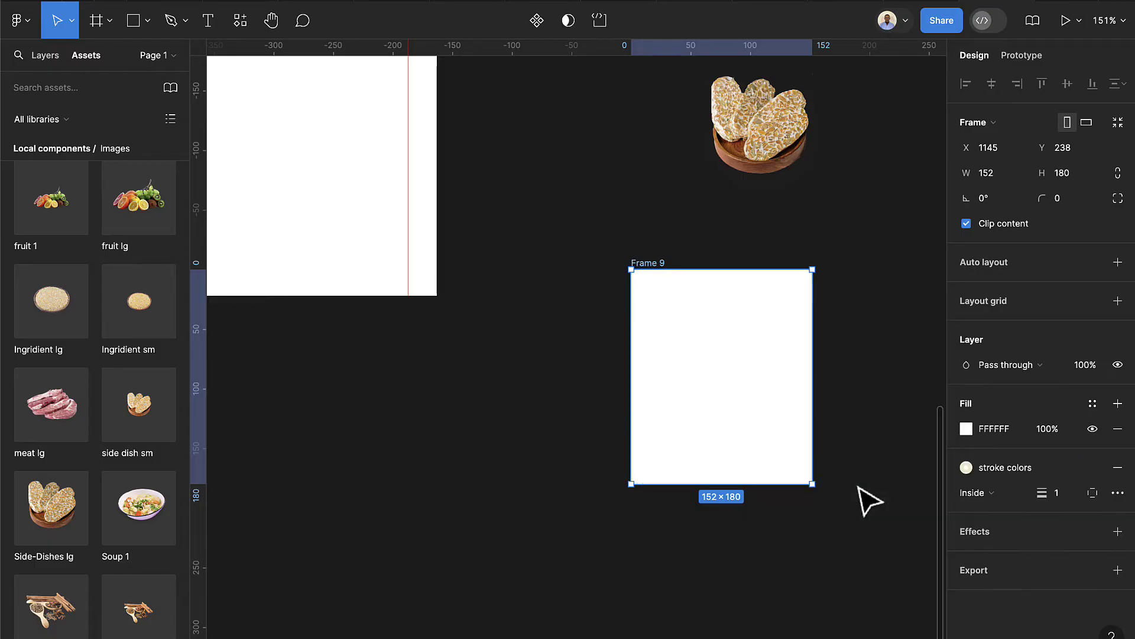
Move the stroked frame between the phone frame and the side dish image, to about X 1041, Y 56
scroll(745, 337, up, 1)
scroll(742, 423, up, 2)
drag(742, 423, 603, 185)
scroll(609, 210, up, 2)
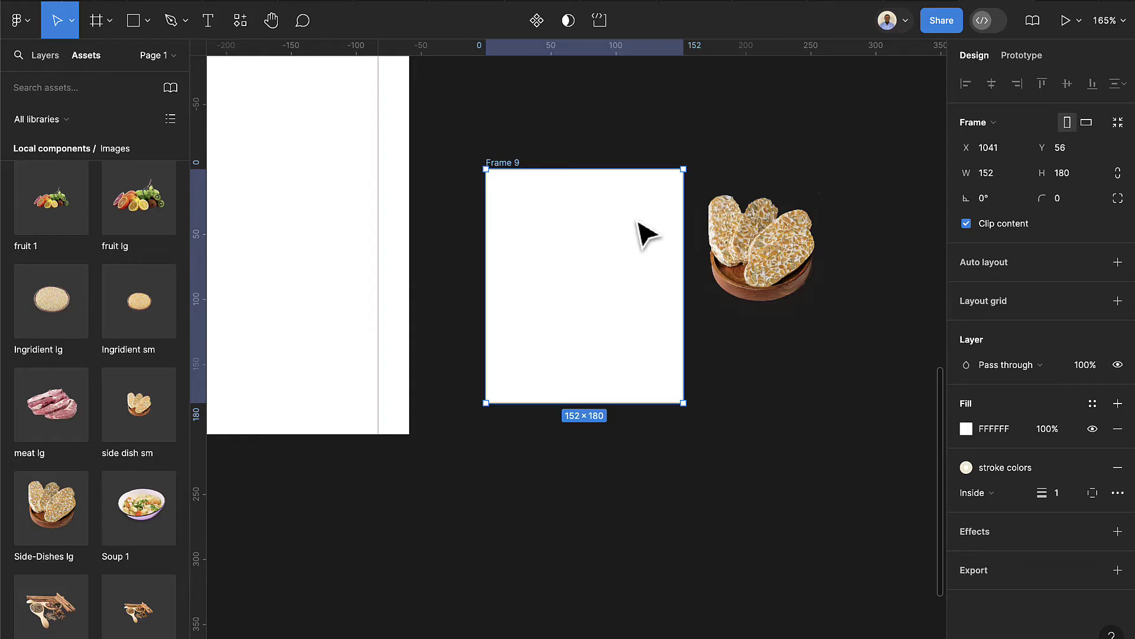
Set the card frame's corner radius to 15 and remove its white fill
click(1077, 205)
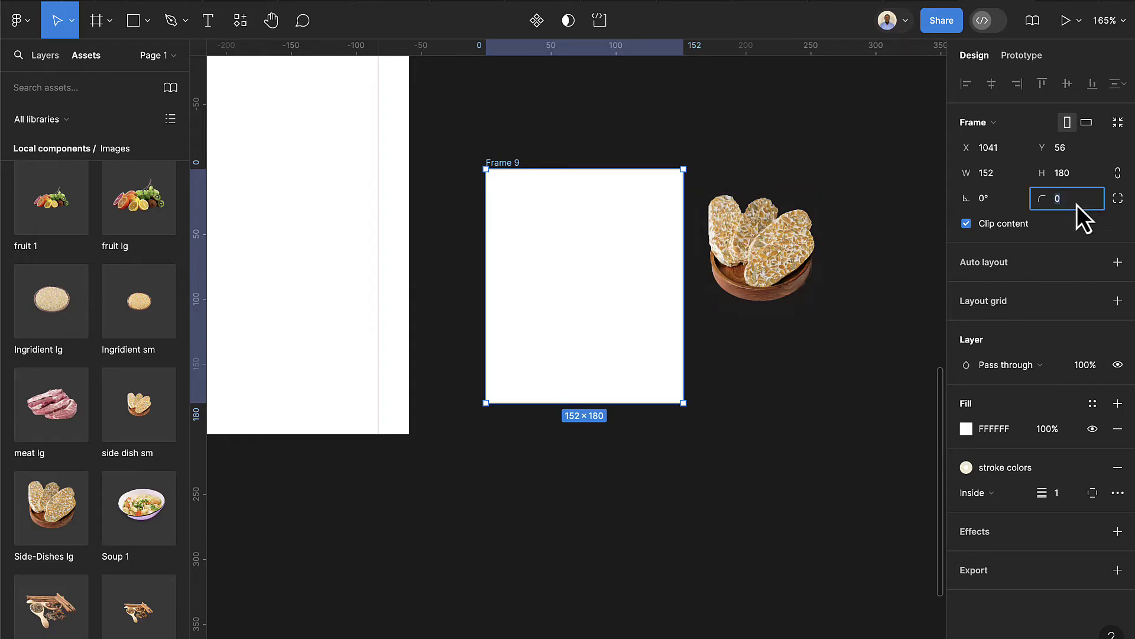
text(15)
key(Return)
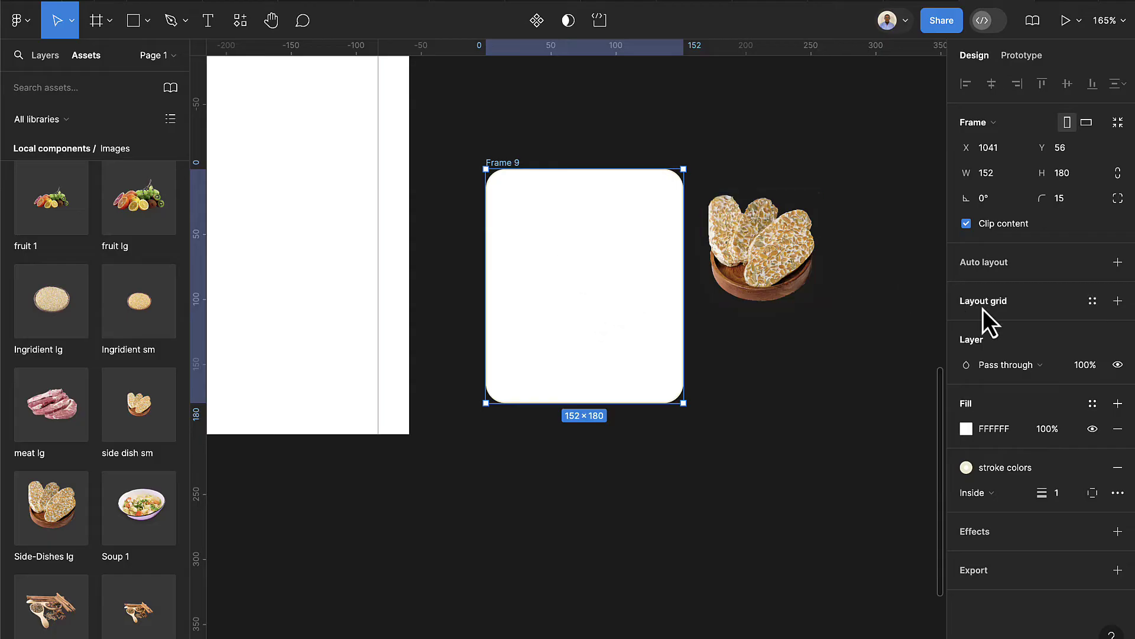
click(1118, 428)
scroll(580, 245, up, 5)
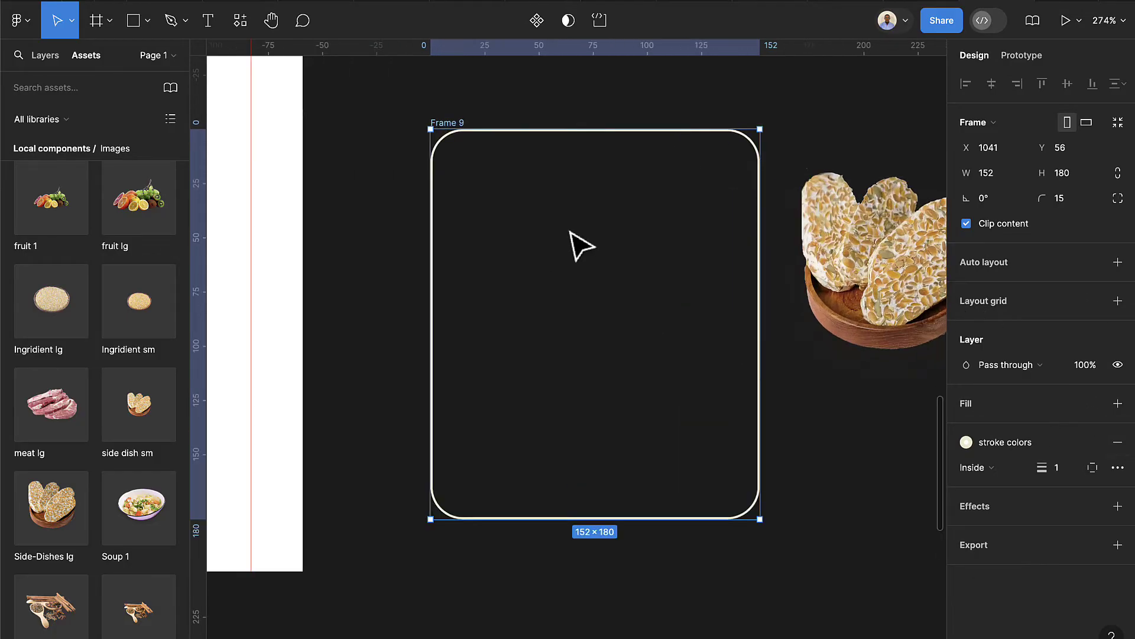
click(352, 190)
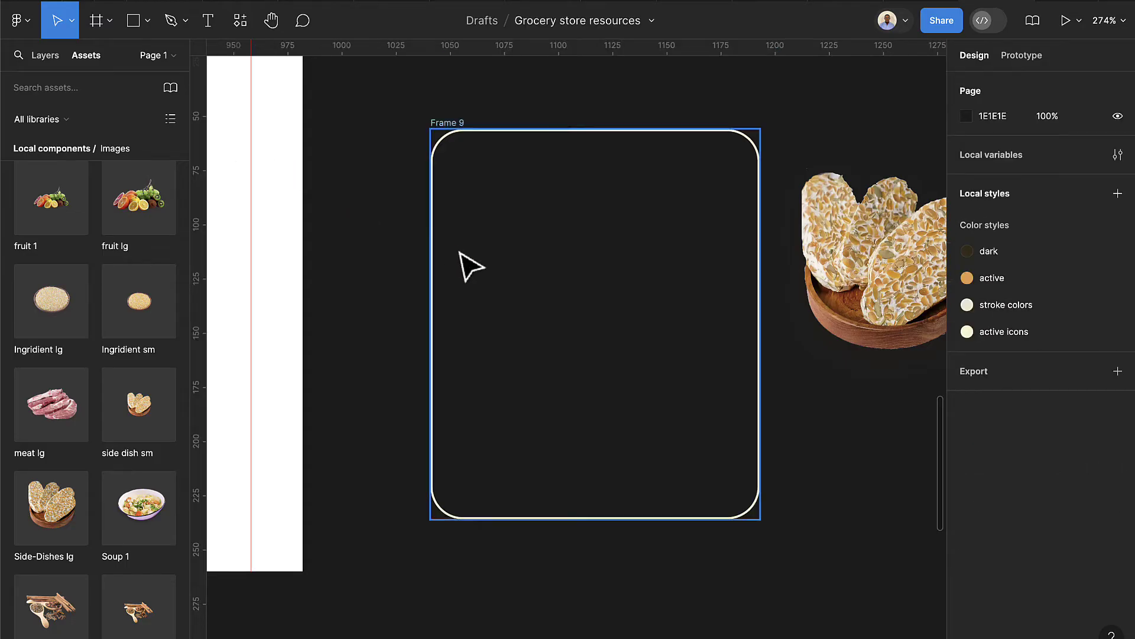
click(550, 287)
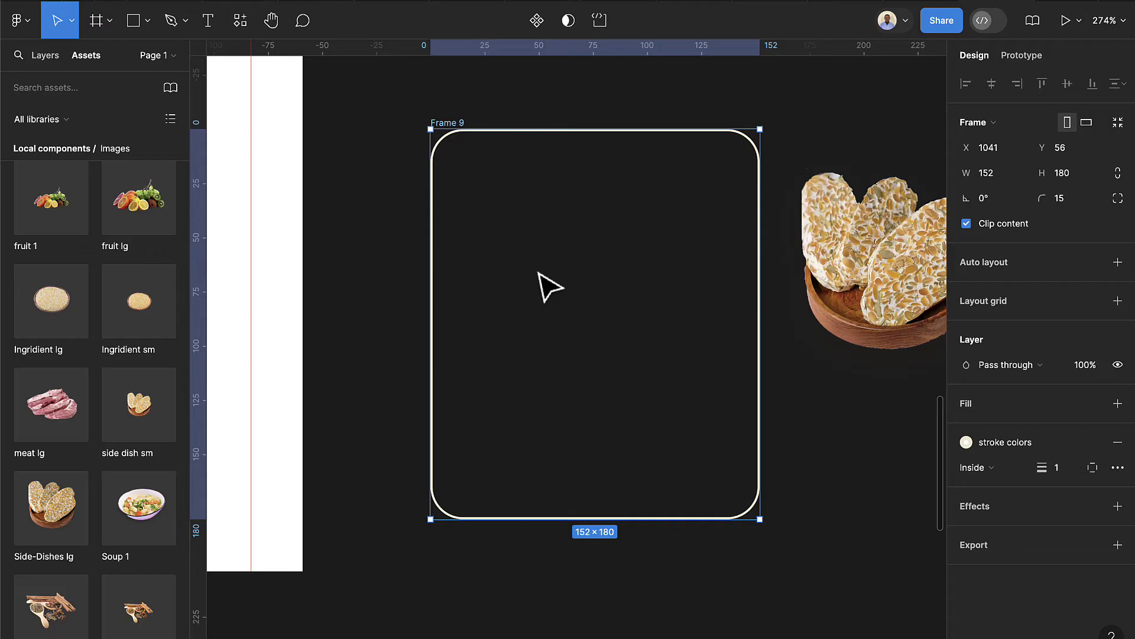
Draw an inner frame about 105 × 96 in the upper part of the card and give it a white FFFFFF fill
click(95, 24)
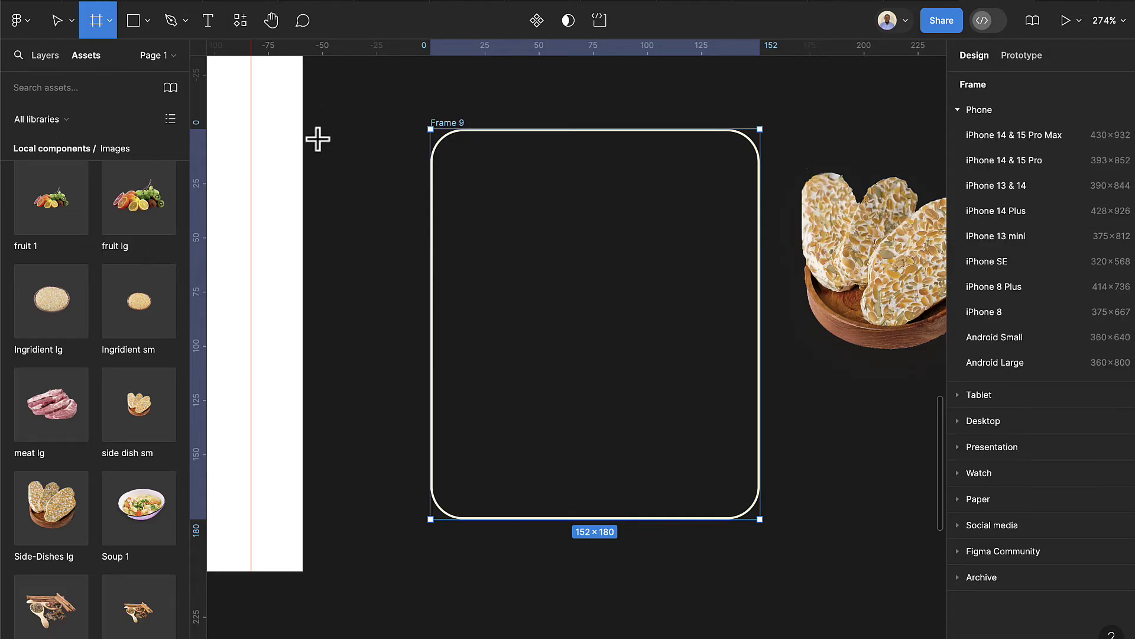
mouse_move(459, 167)
mouse_down()
mouse_move(538, 292)
mouse_move(631, 332)
mouse_move(686, 377)
mouse_up()
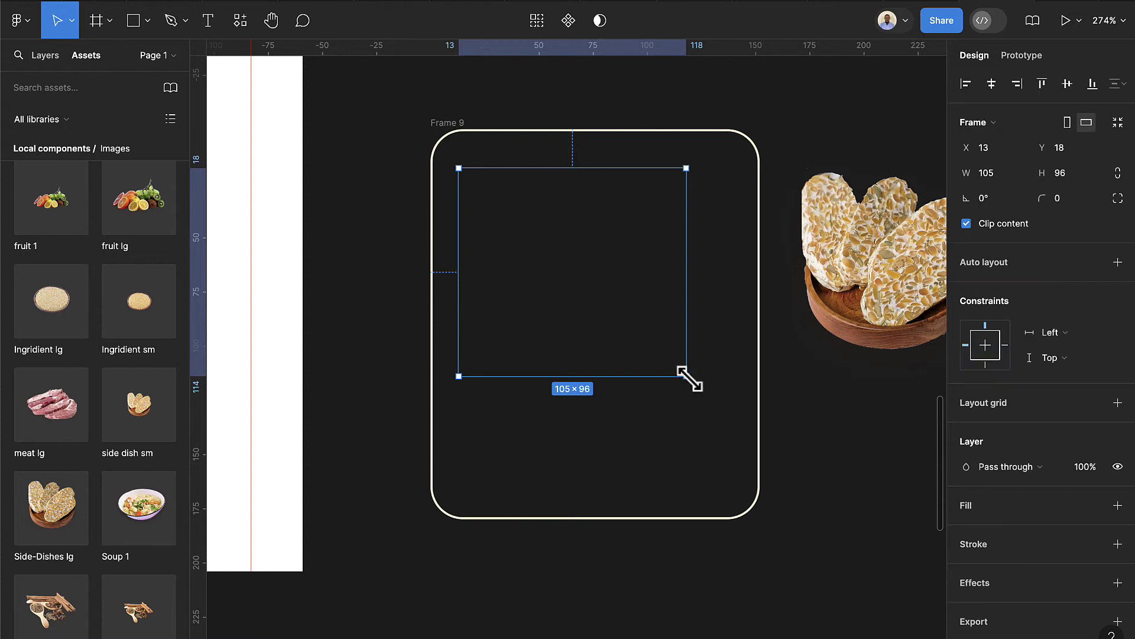
click(1118, 507)
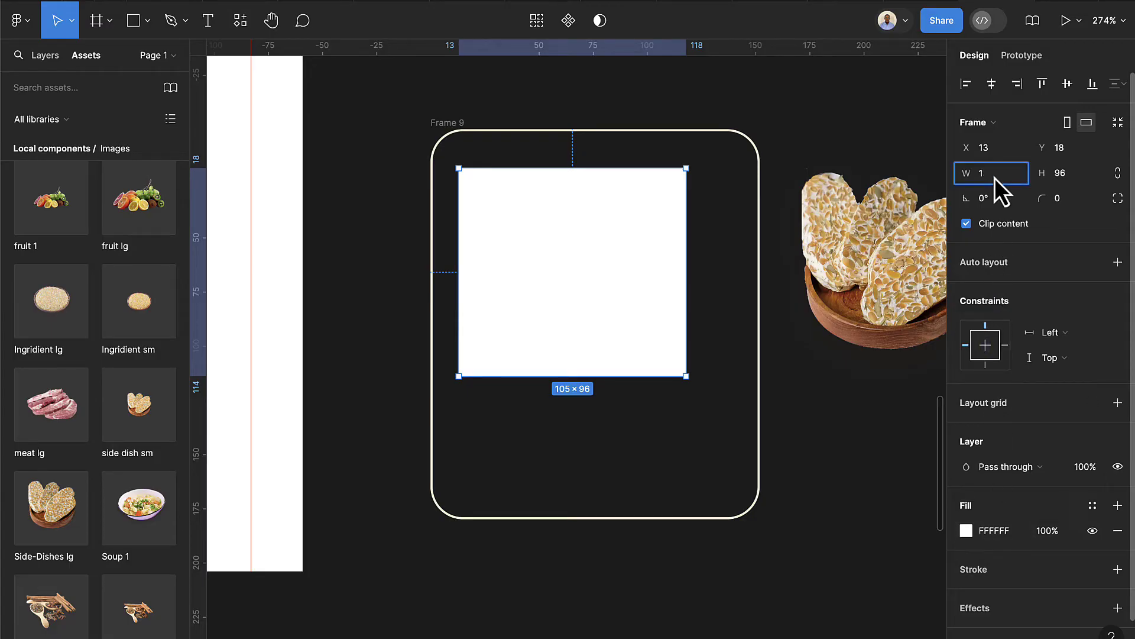
Resize the inner frame to 134 × 120 and move it to about X 9, Y 10 within the card
text(3)
key(Return)
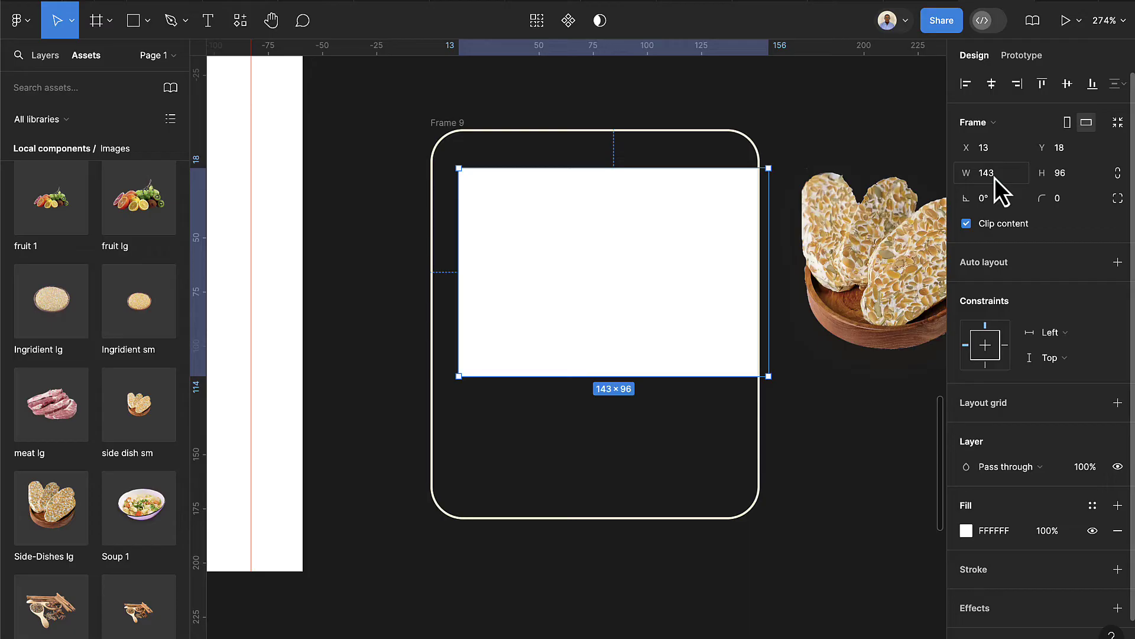
click(991, 178)
key(Return)
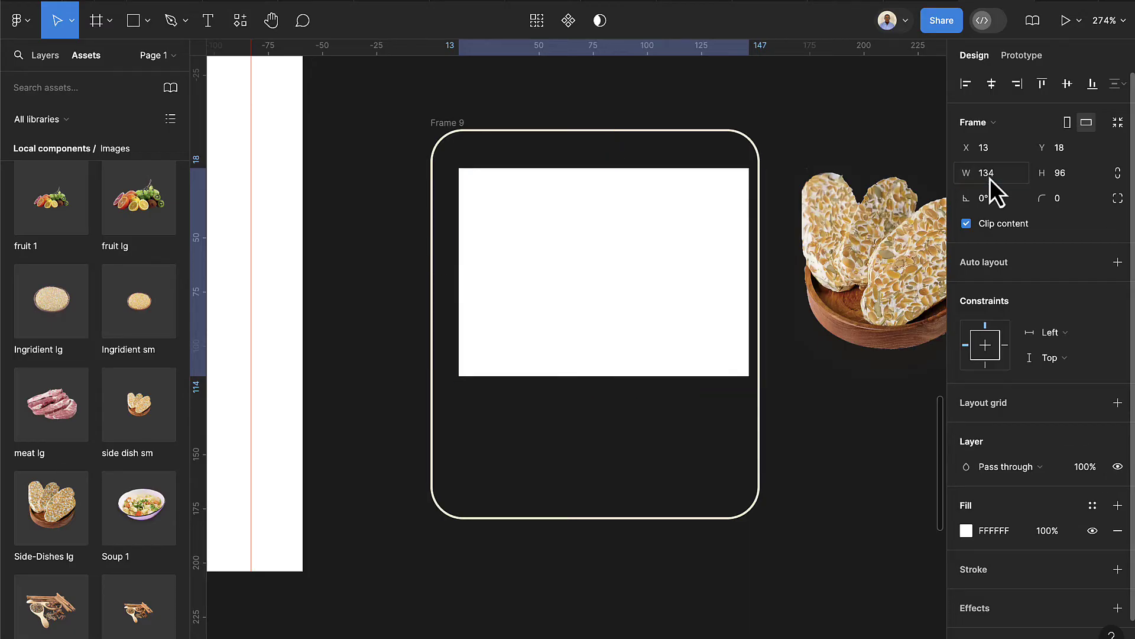
click(1063, 174)
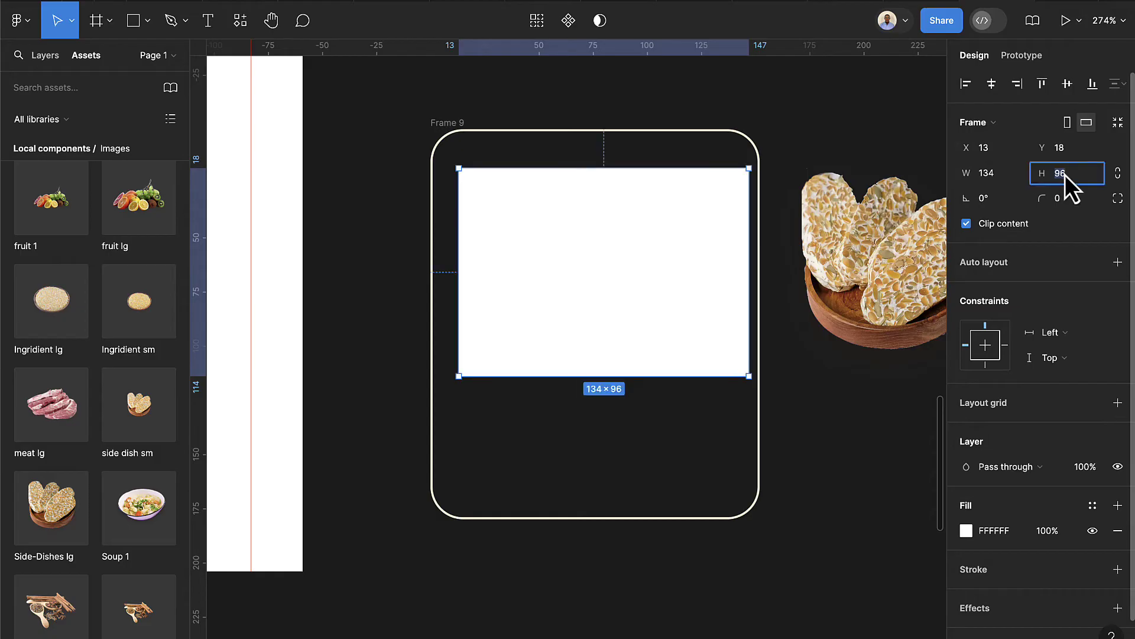
text(120)
key(Return)
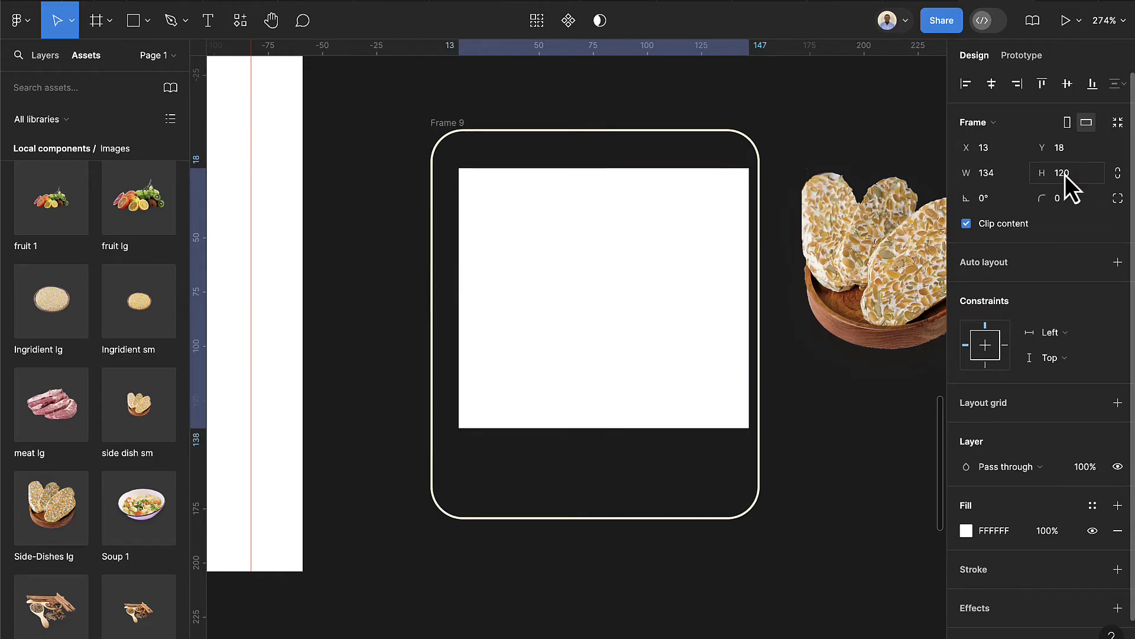
drag(680, 372, 671, 354)
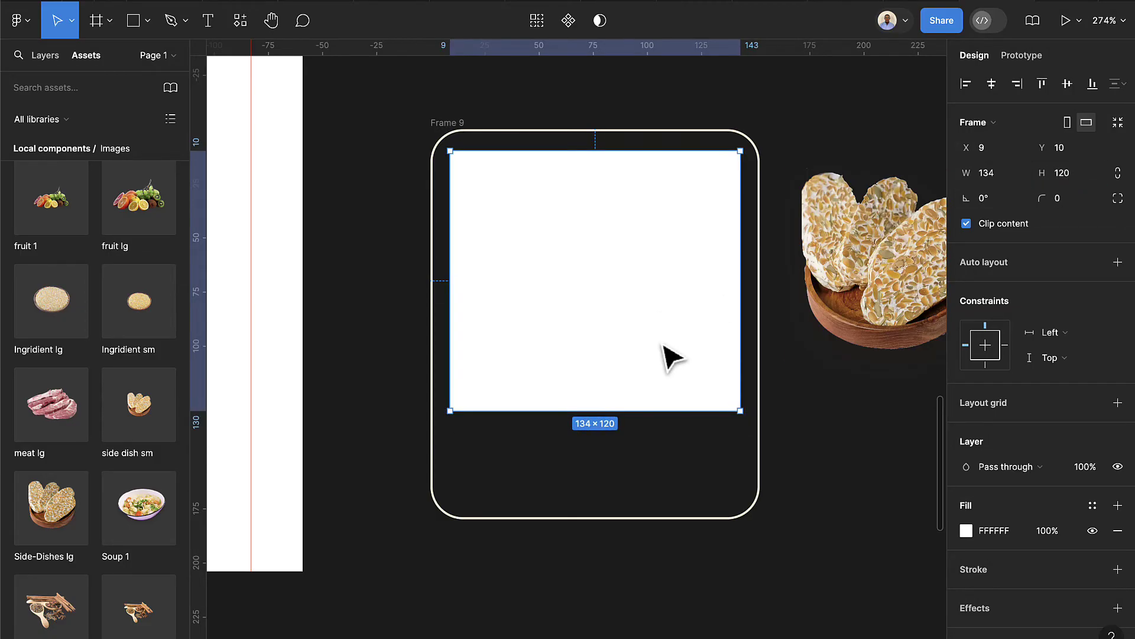
Set the outer card frame's corner radius to 20
click(653, 475)
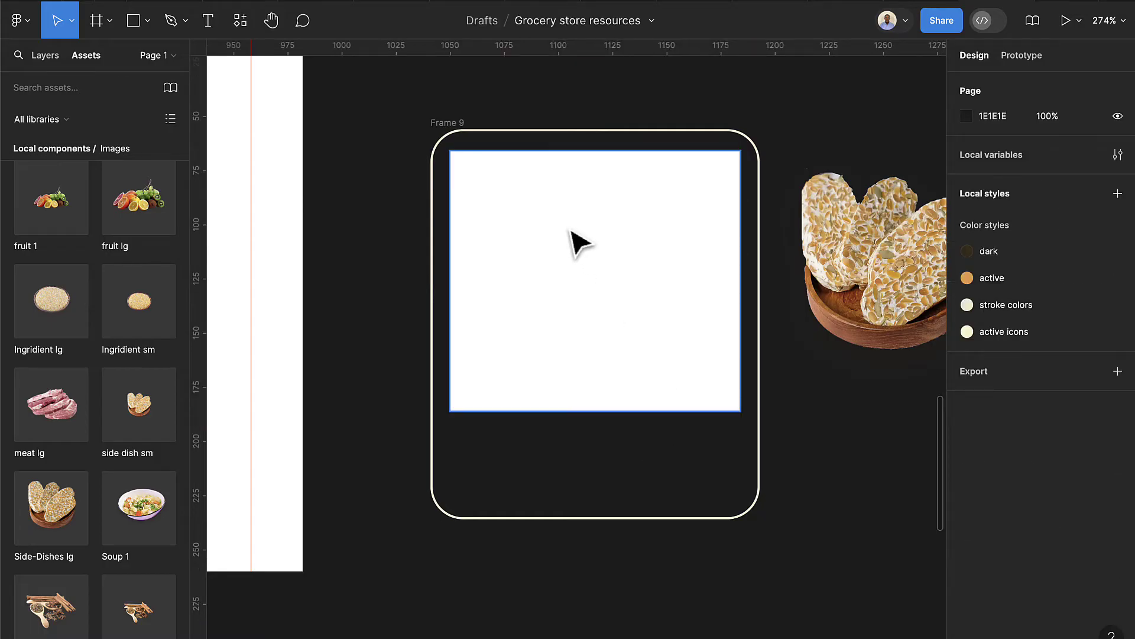
click(461, 132)
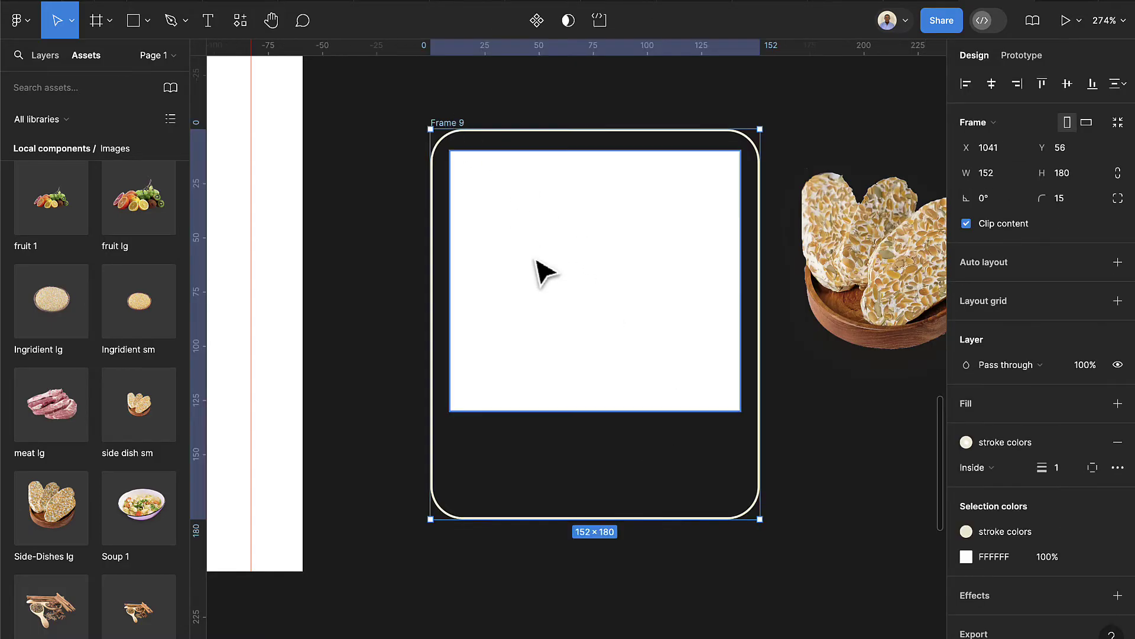
click(1089, 204)
text(15)
key(BackSpace)
key(BackSpace)
text(20)
key(Return)
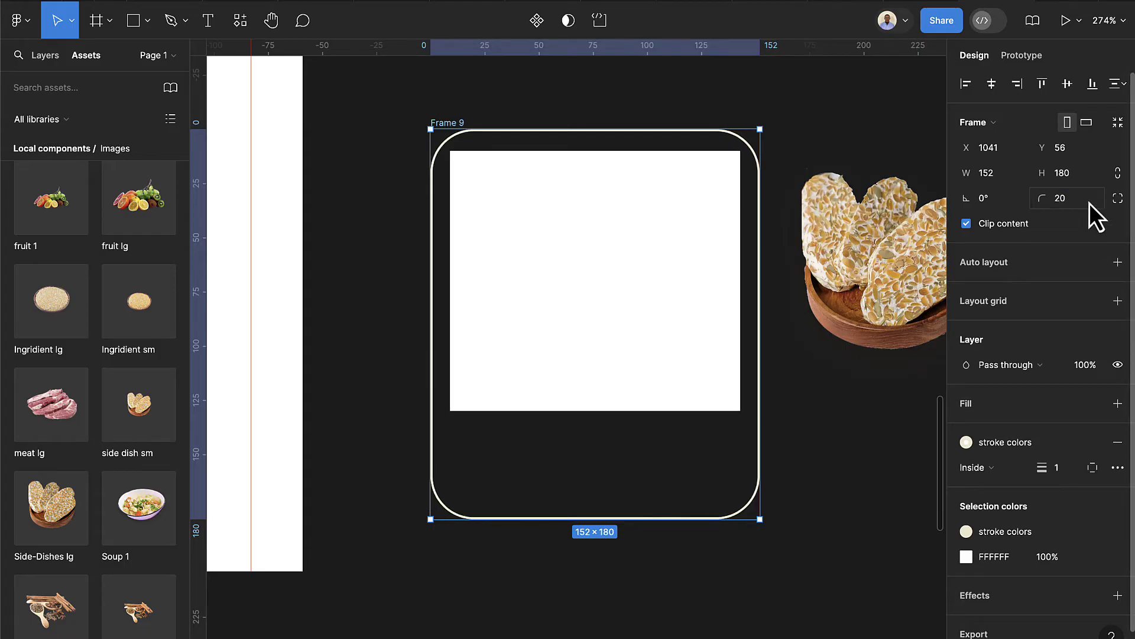
Set the inner frame's corner radius to 15
click(634, 343)
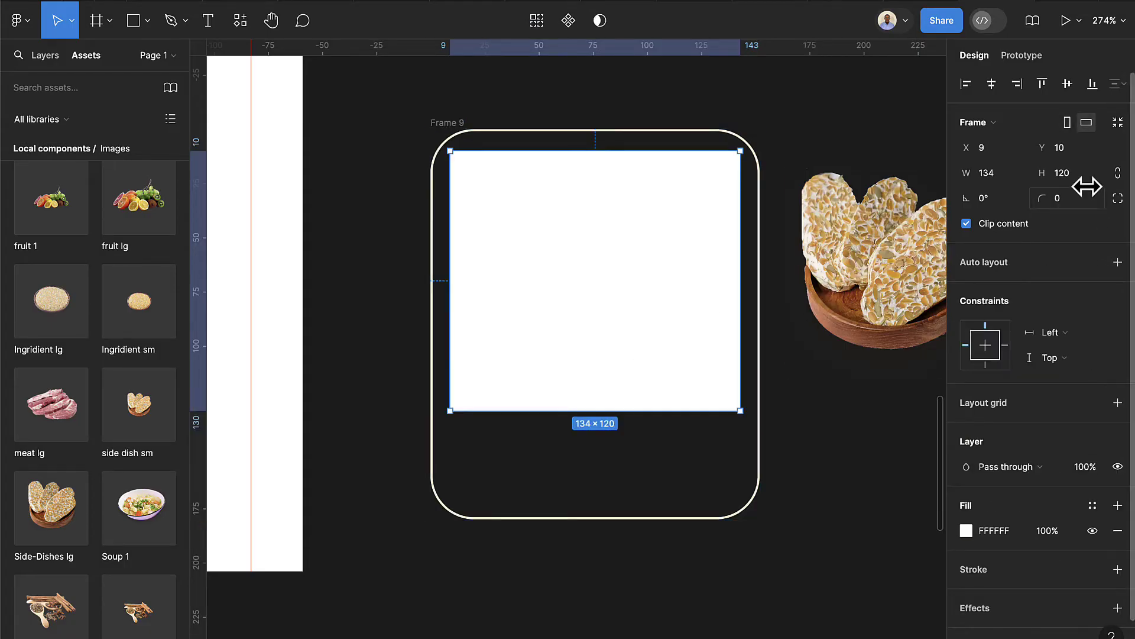
text(15)
key(Return)
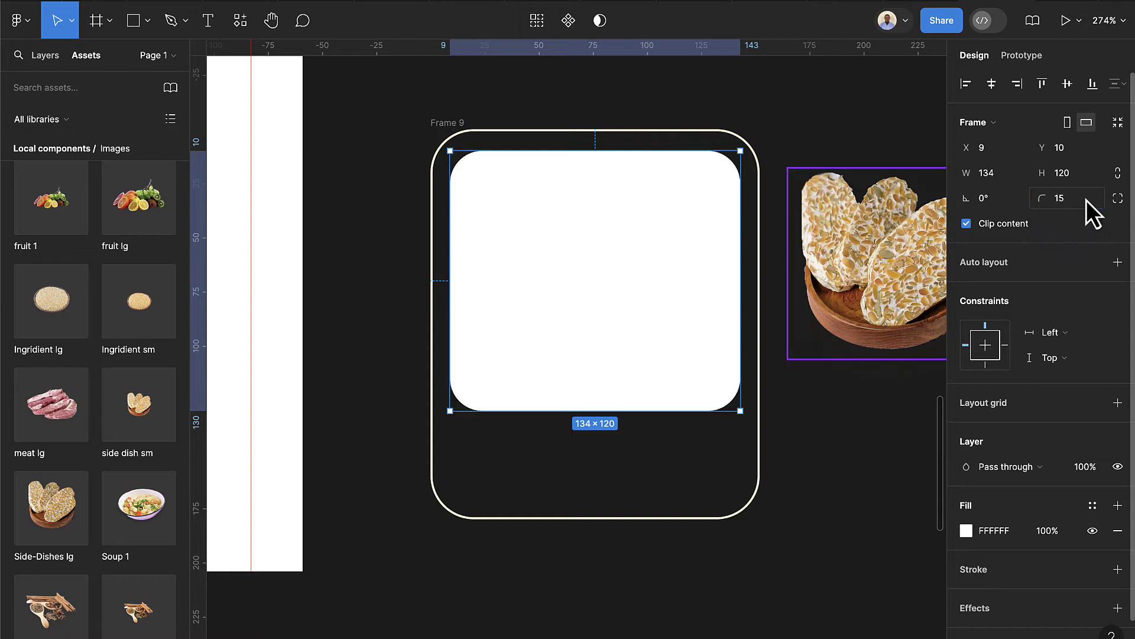
Shift the inner frame up to Y 9 and change its fill to F6F6F6
drag(689, 278, 690, 276)
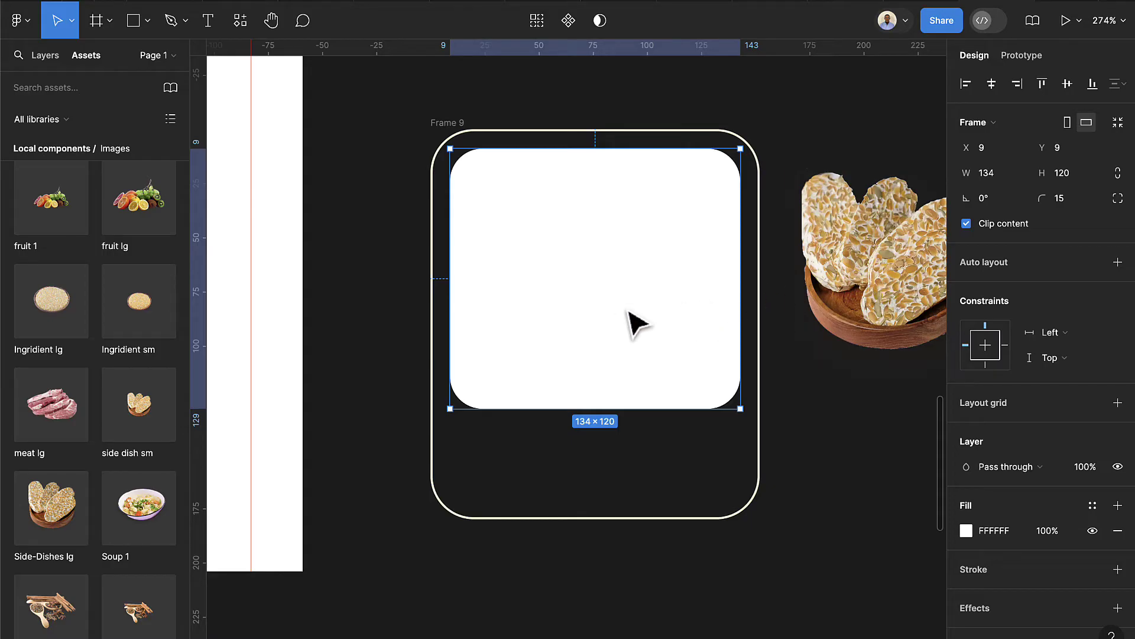
click(1017, 529)
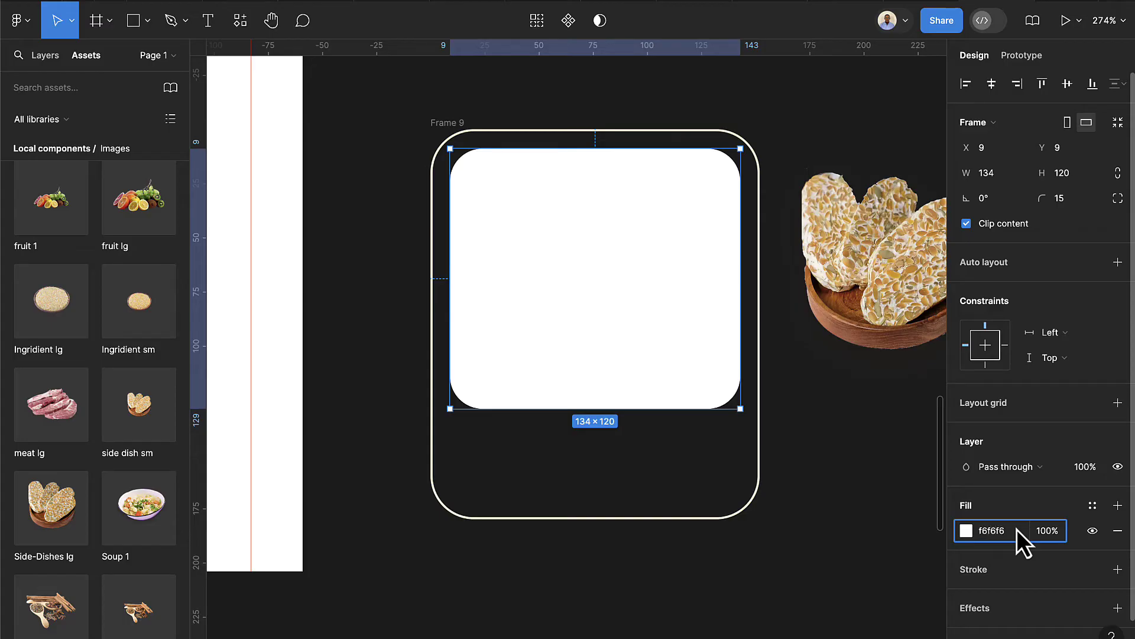
key(Return)
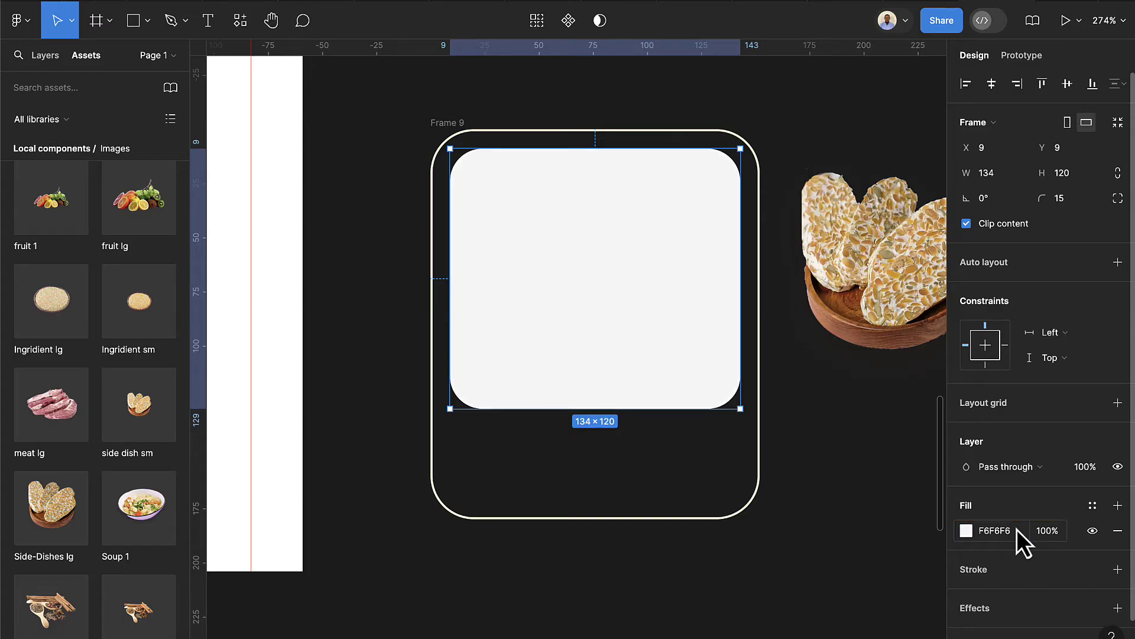
Place the Side-Dishes lg instance inside the light grey inner frame at about X 21, Y 16, and select that parent frame
click(893, 322)
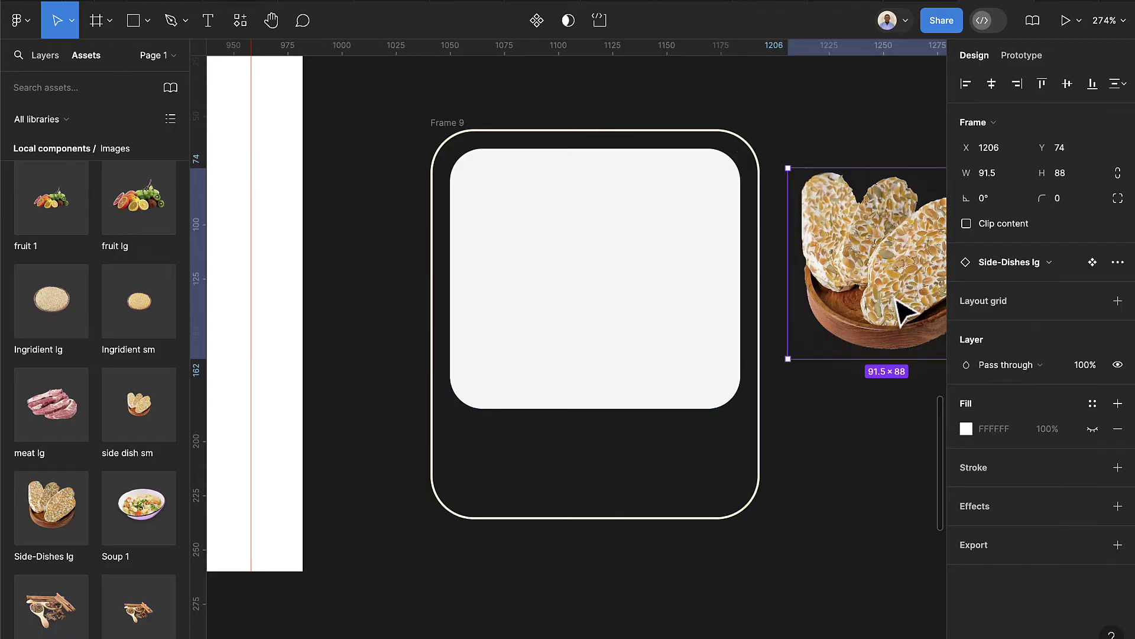
scroll(903, 312, down, 2)
drag(902, 313, 667, 324)
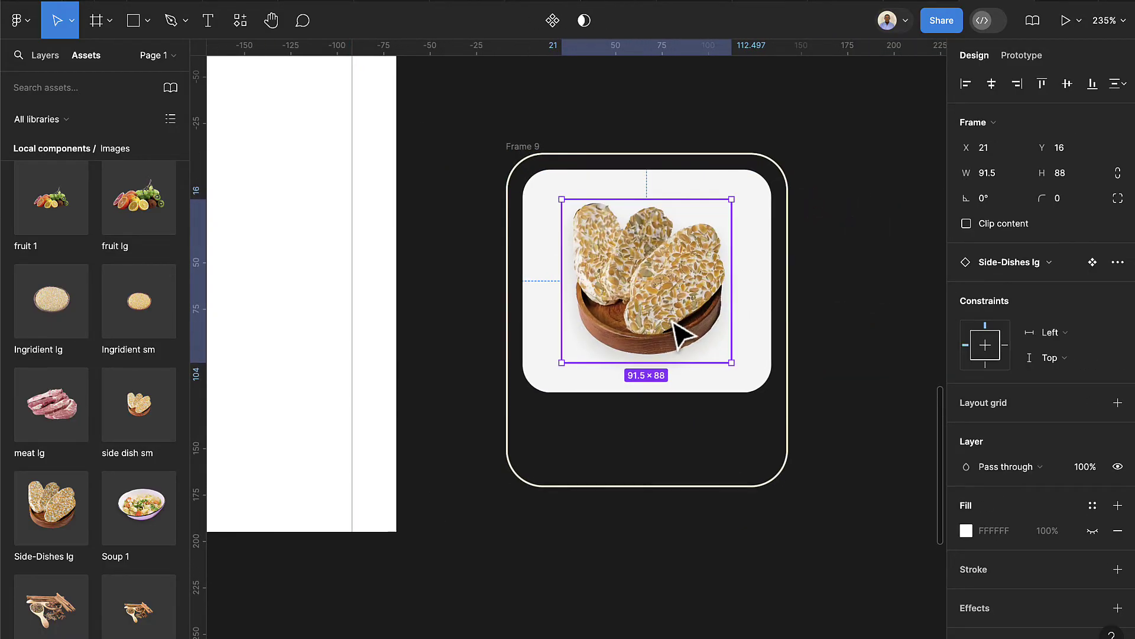
key(shift+Return)
scroll(685, 329, up, 2)
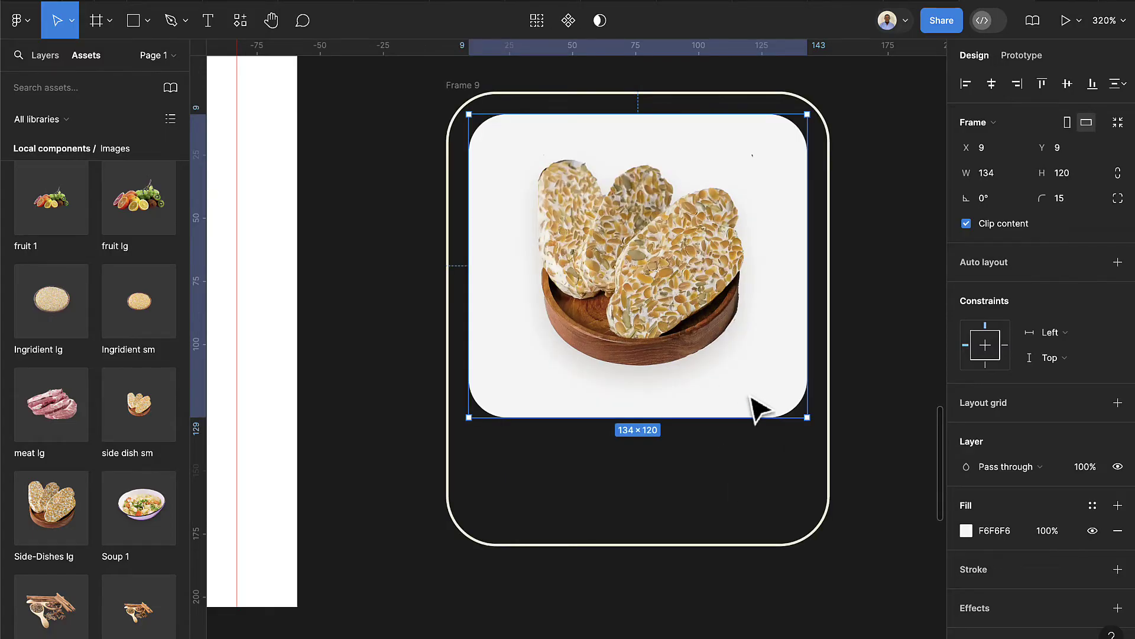
Change the inner frame's solid fill to a linear gradient starting at F6F6F6, angled diagonally from its upper-left corner to beyond its lower edge
click(965, 533)
click(799, 236)
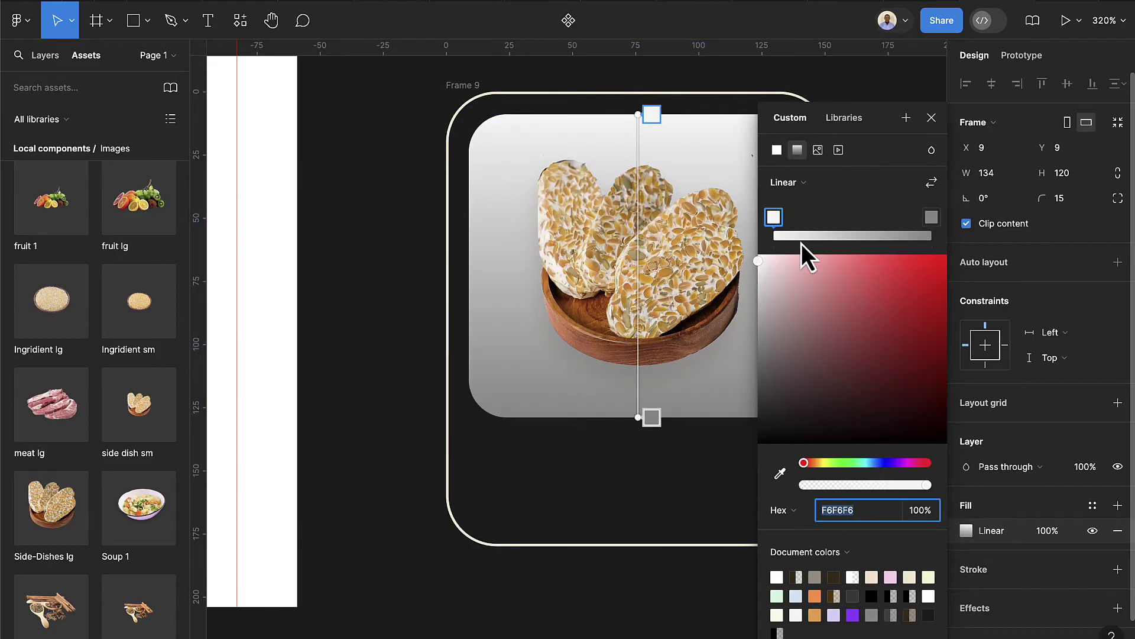
drag(650, 114, 507, 123)
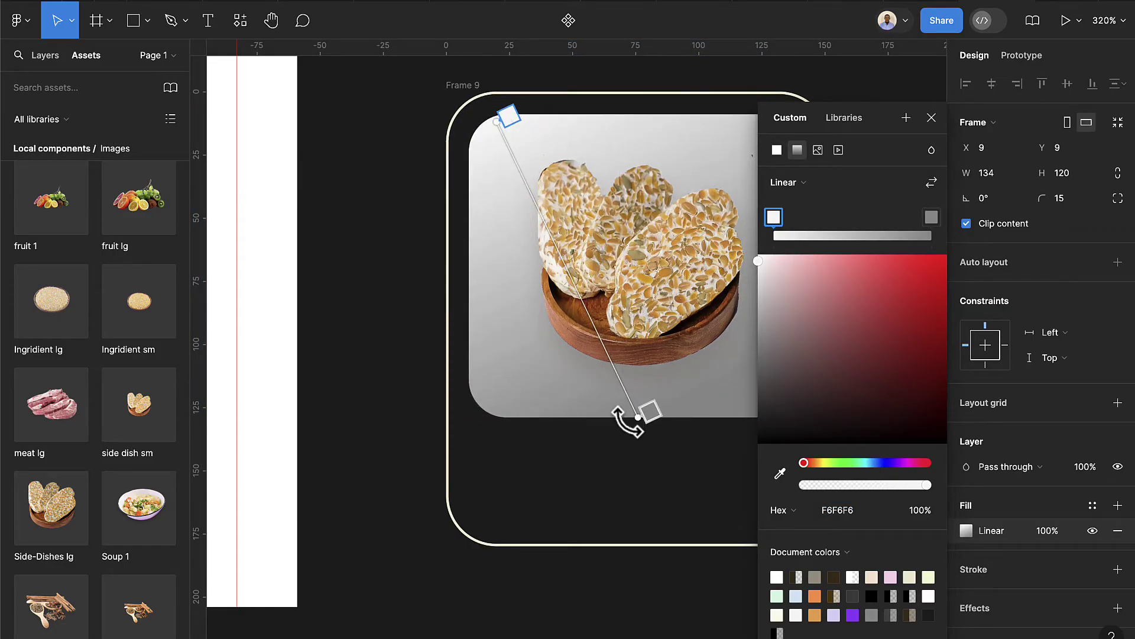
drag(639, 417, 728, 517)
scroll(681, 502, right, 2)
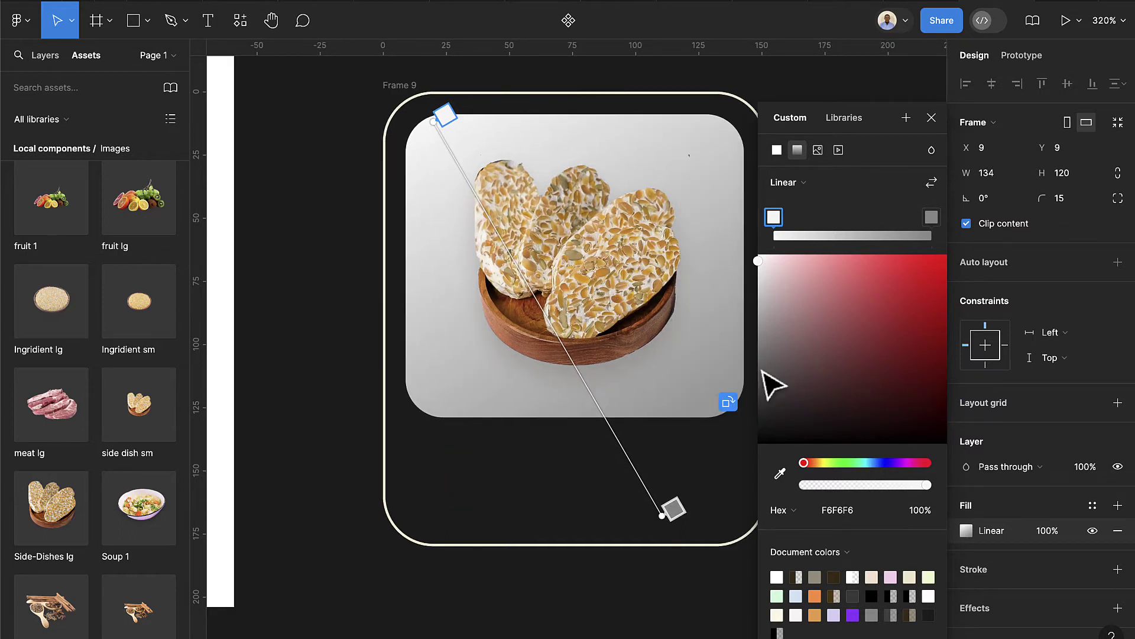
Switch the inner frame's gradient to Radial, centring it behind the side dish and extending its outer end below the frame
click(814, 190)
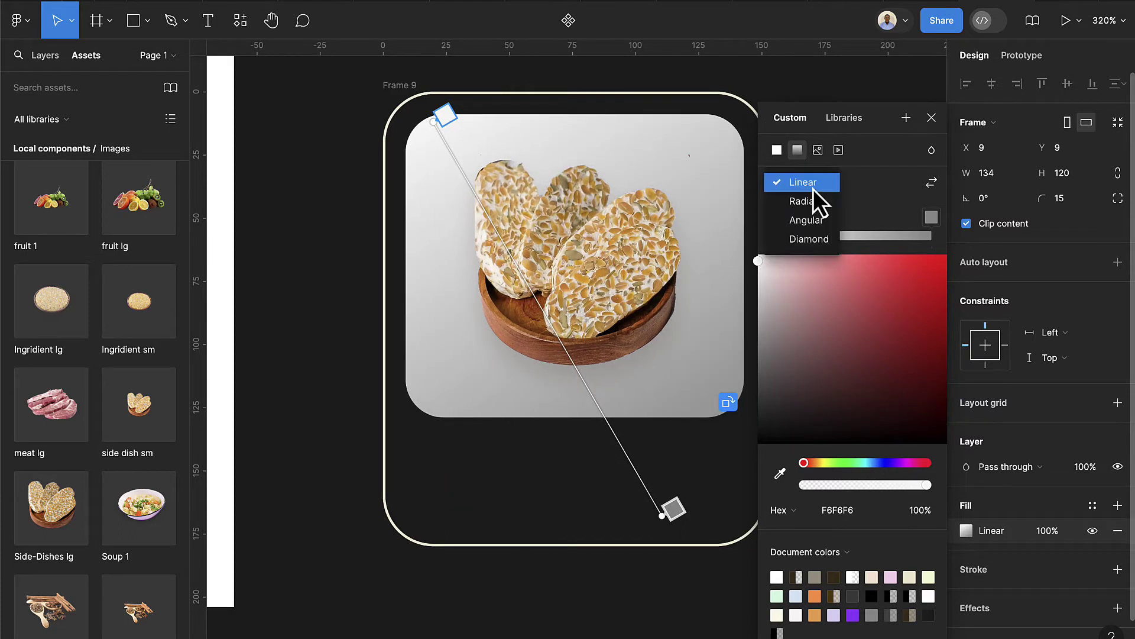
click(816, 200)
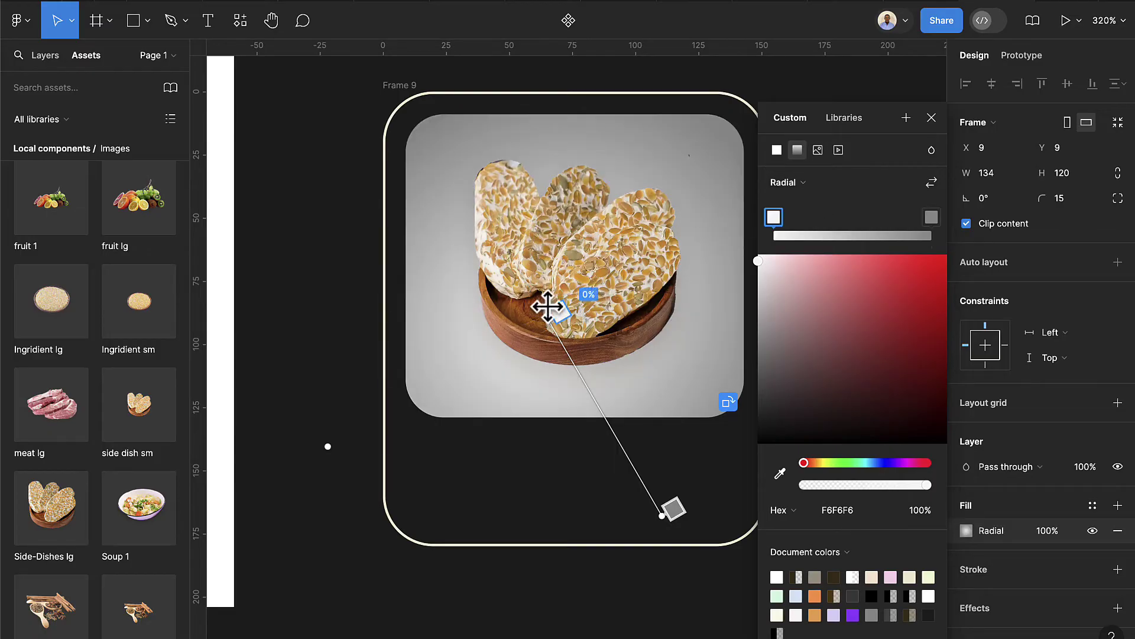
drag(536, 303, 582, 290)
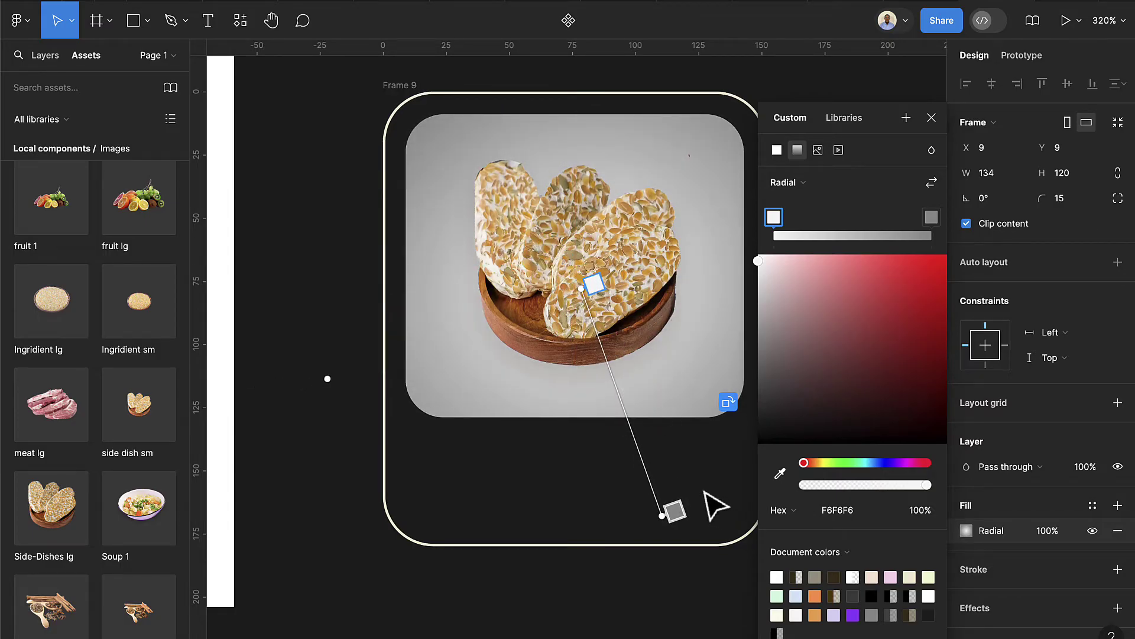
drag(662, 515, 696, 519)
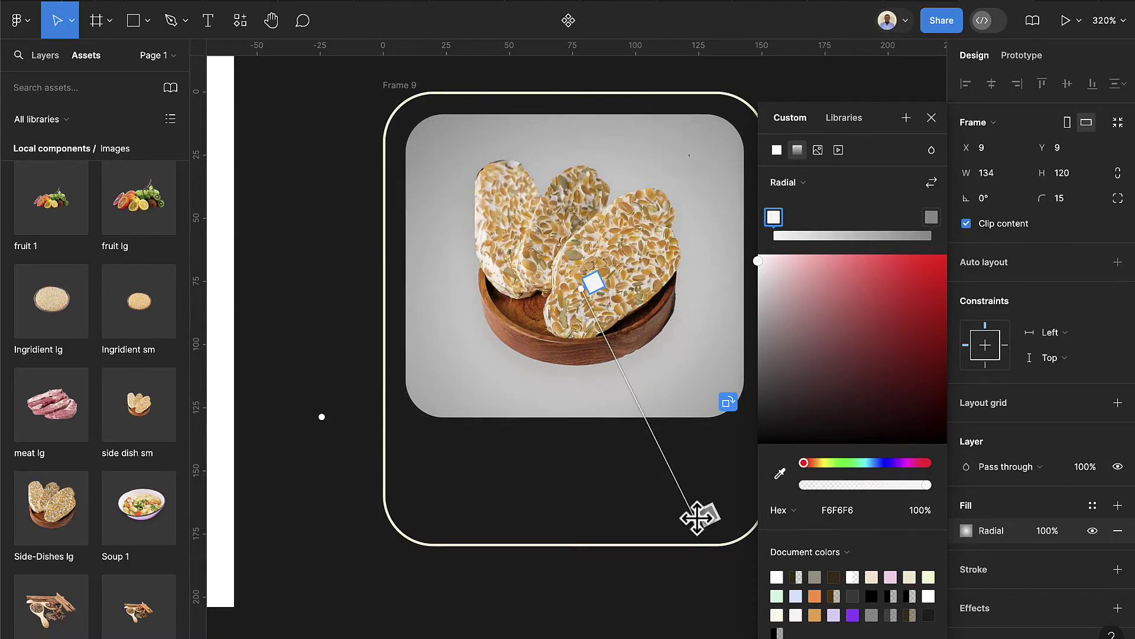
mouse_move(579, 291)
mouse_down()
mouse_move(556, 284)
mouse_move(614, 284)
mouse_move(596, 278)
mouse_move(593, 296)
mouse_move(585, 275)
mouse_move(562, 271)
mouse_move(497, 327)
mouse_move(481, 357)
mouse_move(545, 309)
mouse_move(600, 306)
mouse_move(569, 283)
mouse_up()
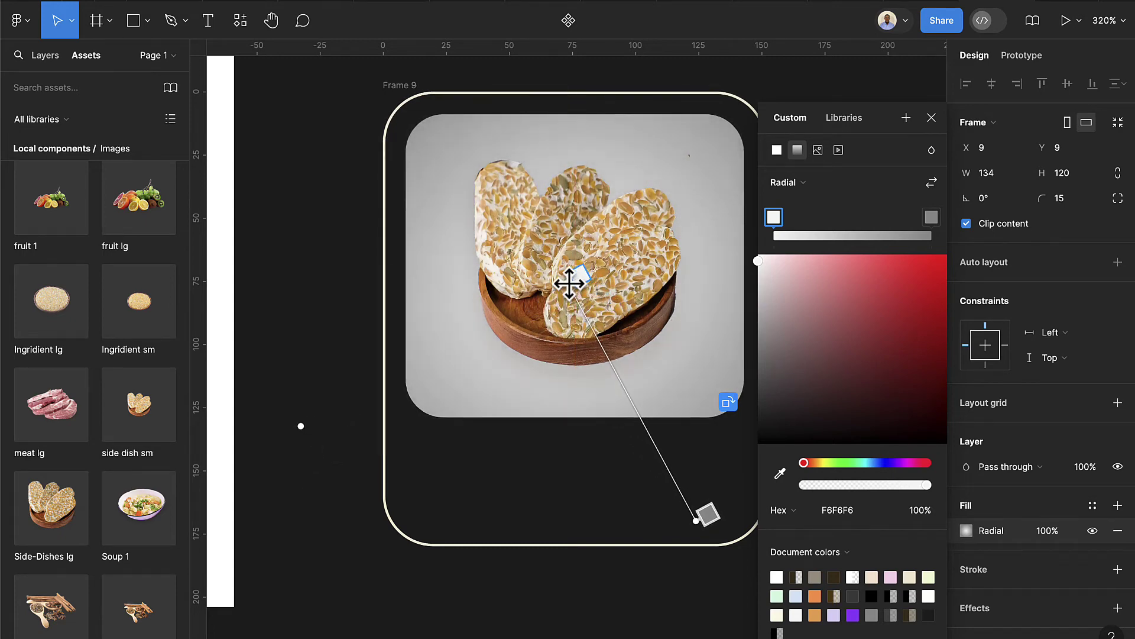
click(932, 118)
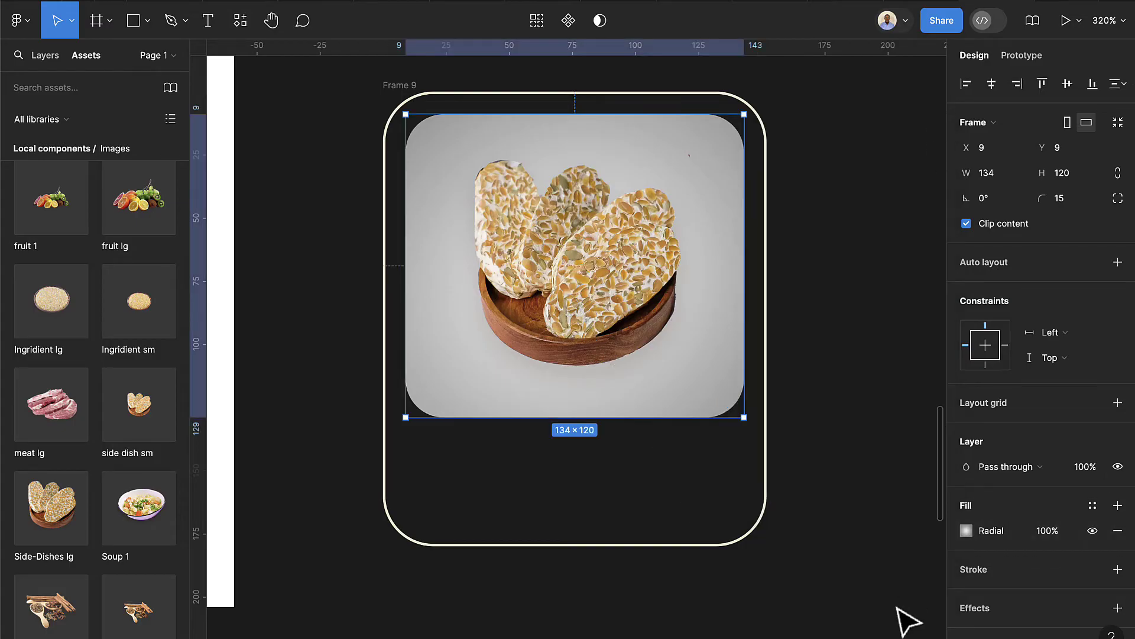
Add the text "Tempe" to the card and place it beneath the image area at about X 13, Y 135
click(208, 21)
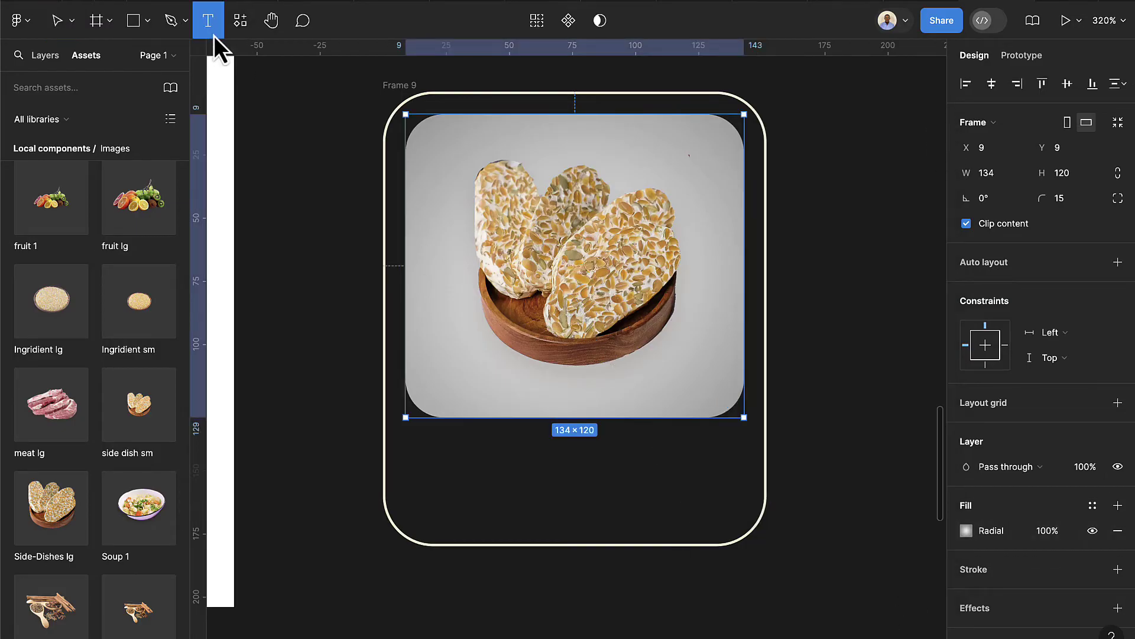
click(451, 471)
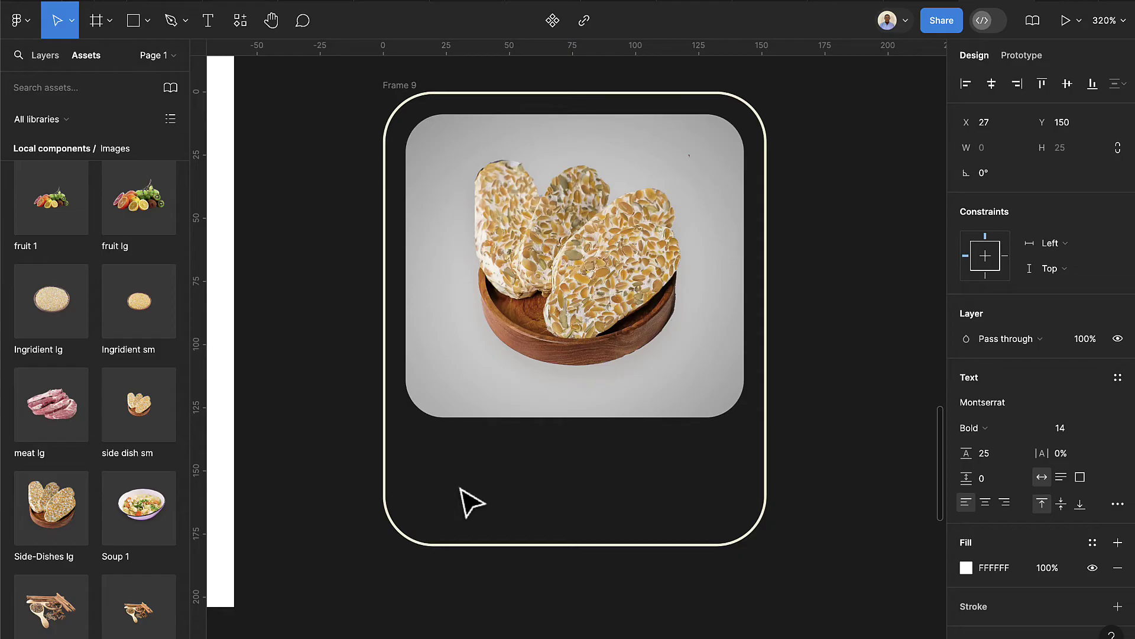
text(Tempe)
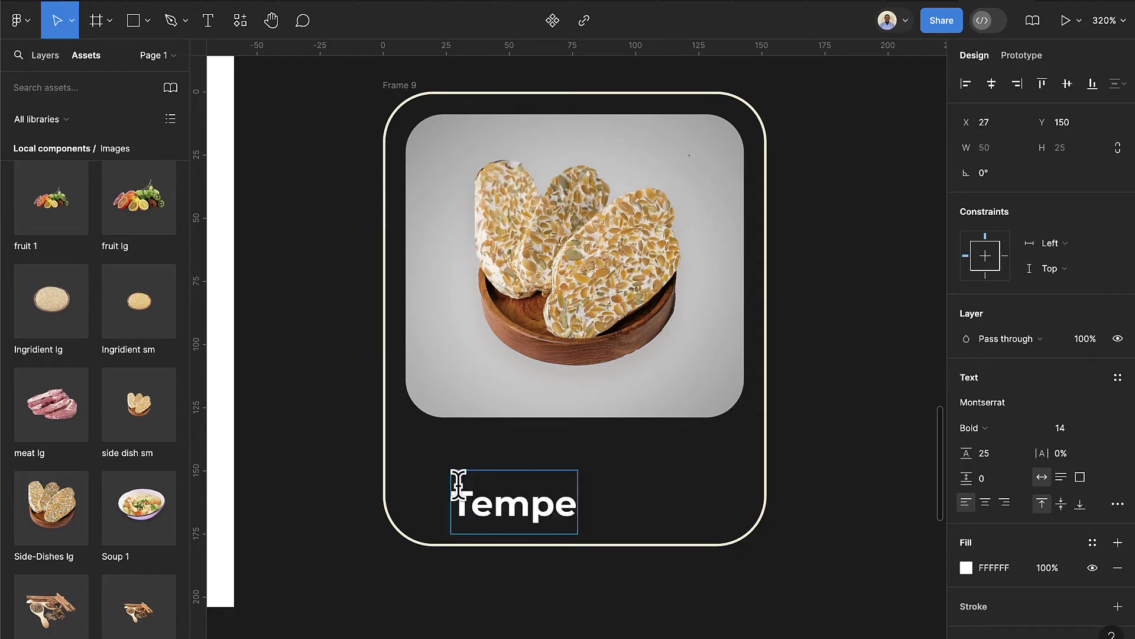
key(Escape)
scroll(455, 520, down, 1)
drag(453, 556, 436, 508)
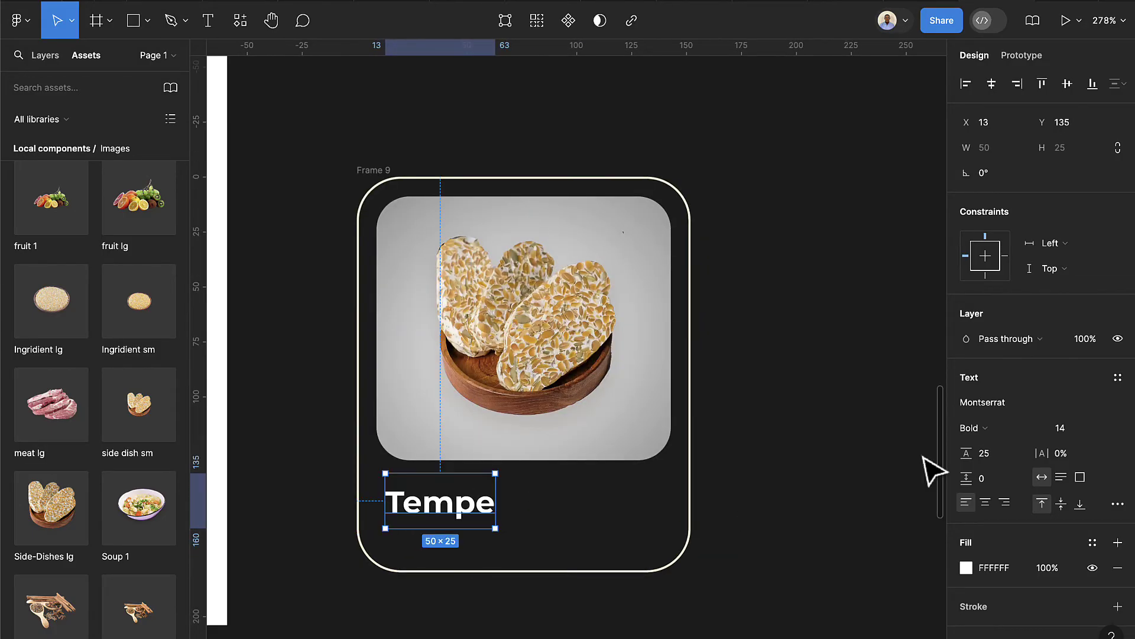
Set the "Tempe" title's weight to SemiBold and shift it to X 14, Y 140
click(1013, 434)
click(1009, 407)
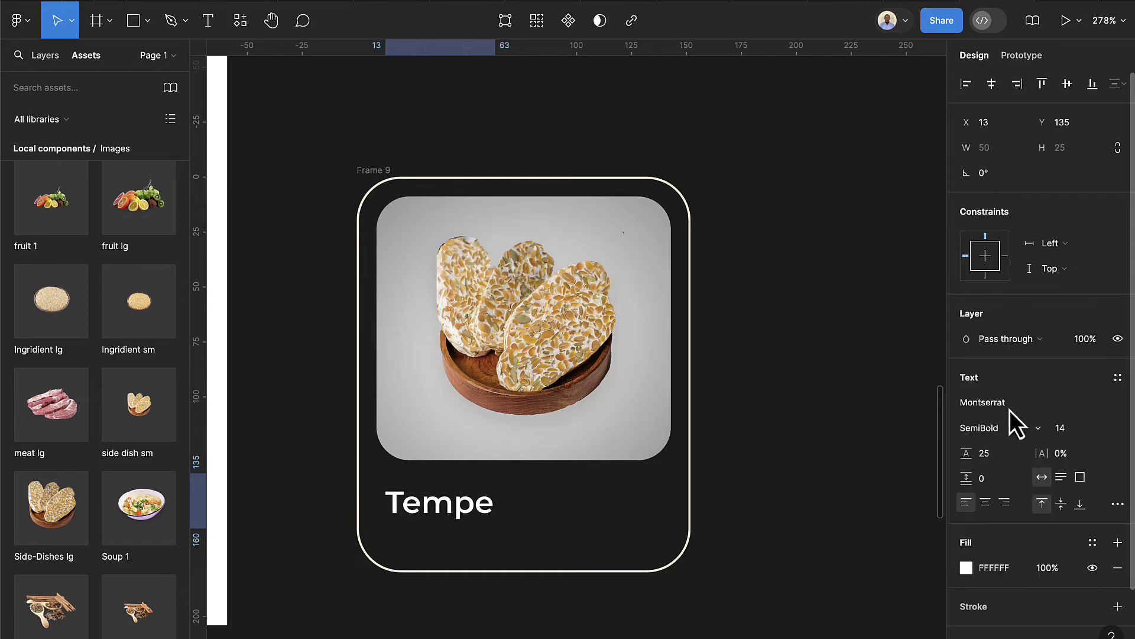
drag(463, 503, 465, 514)
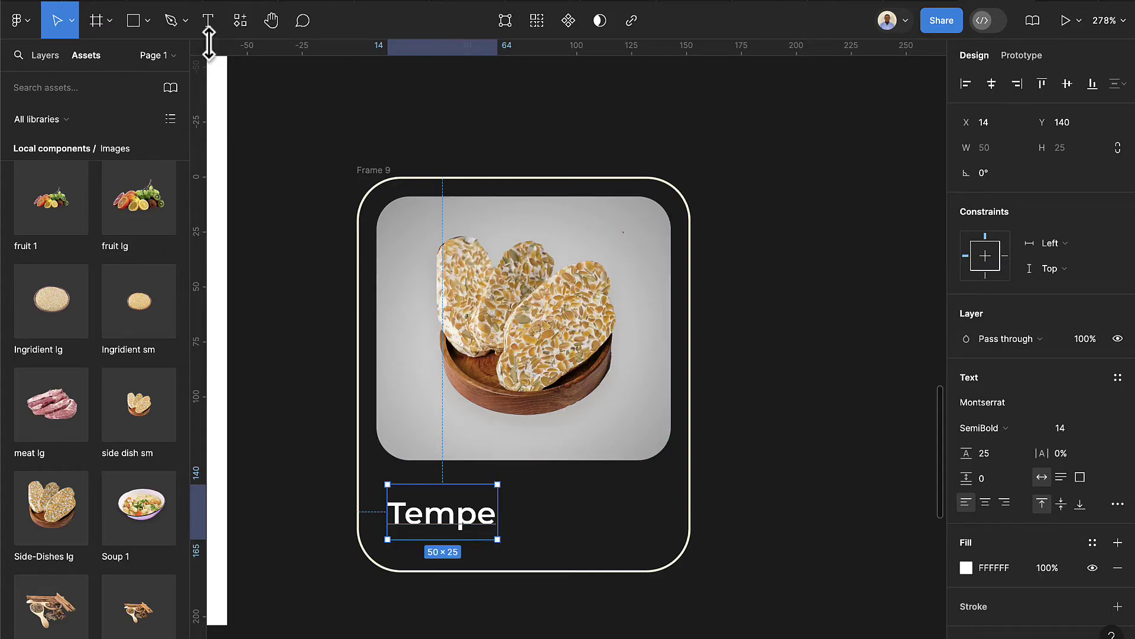
Add the text "1 package 500 Ons" and move it just below the "Tempe" title at about X 8, Y 155
key(Return)
scroll(439, 509, down, 5)
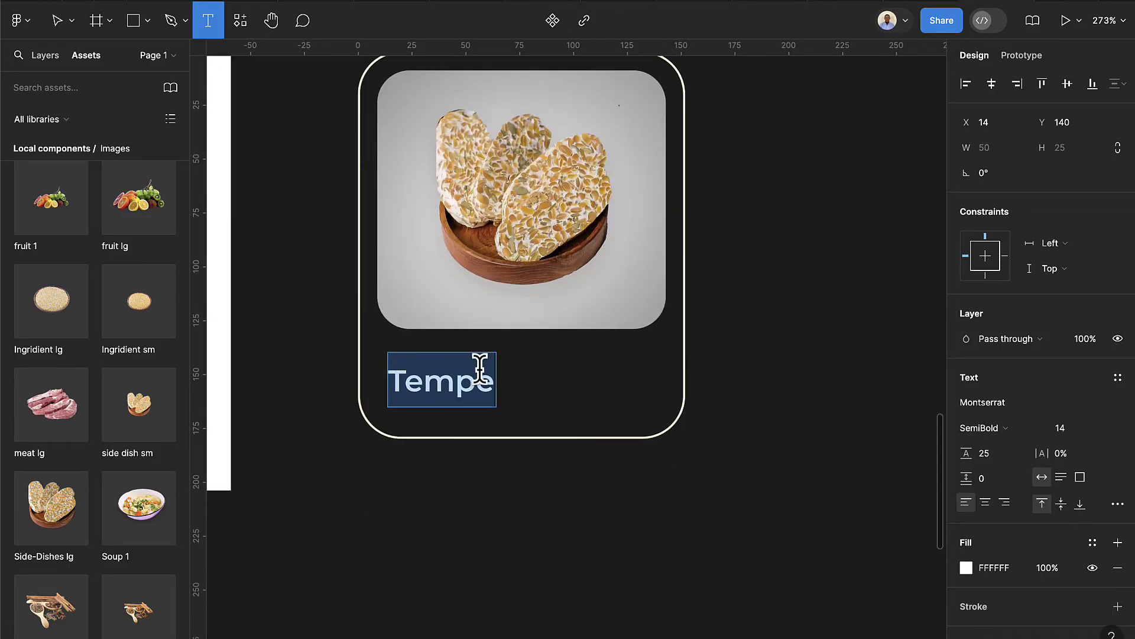
click(553, 388)
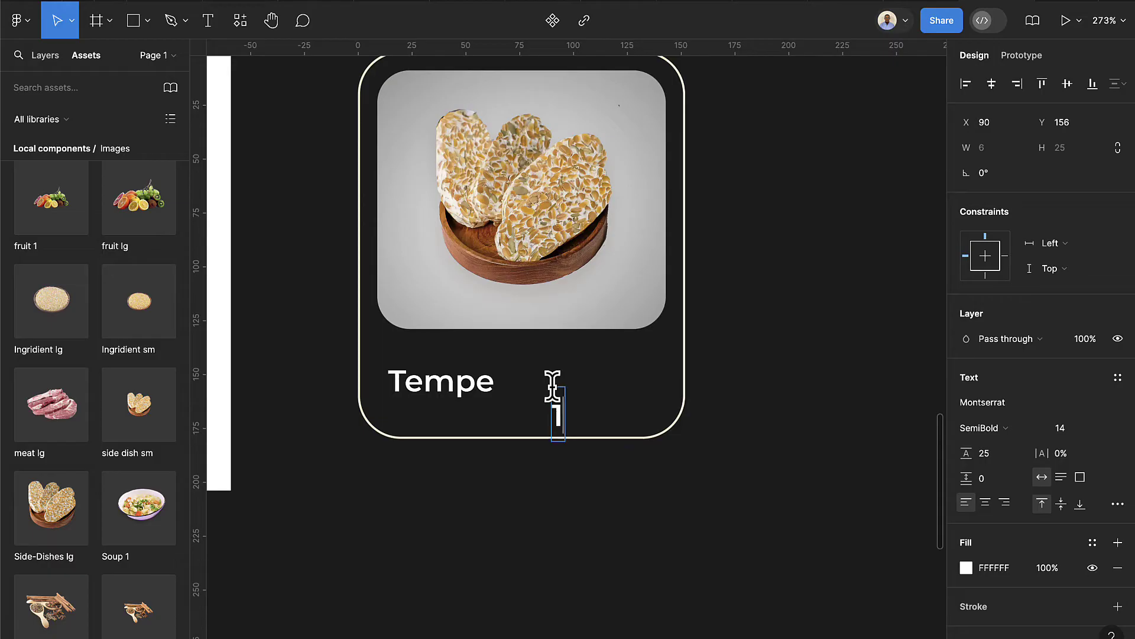
text(1 packag)
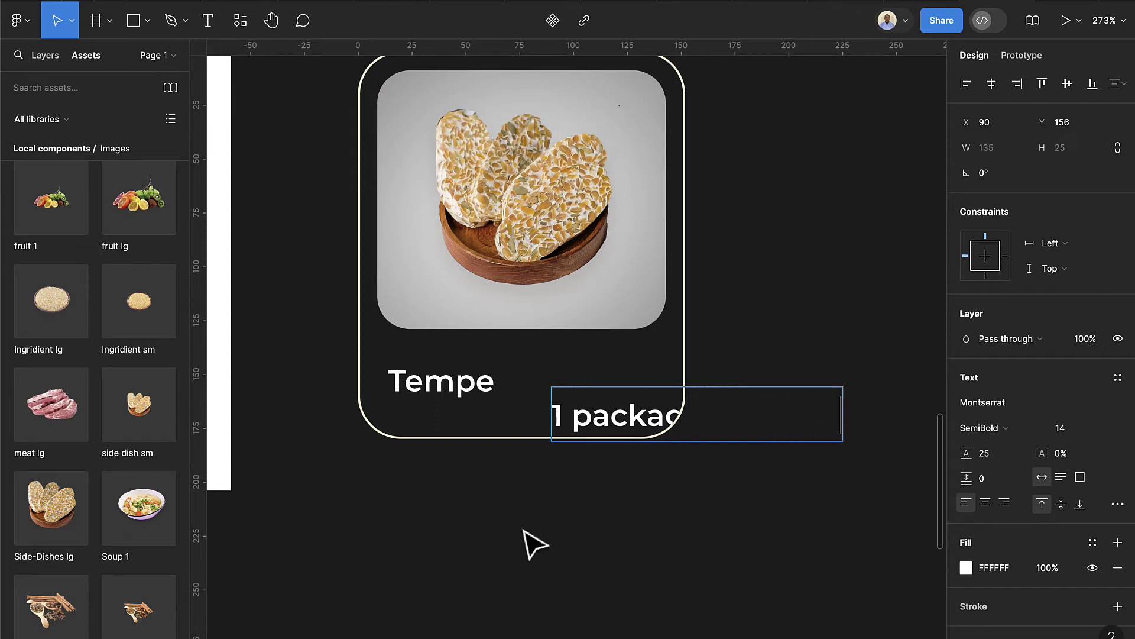
key(Escape)
drag(602, 431, 437, 427)
Set the package text to Regular weight at size 6 and align it under "Tempe" at X 14, Y 153
click(1081, 423)
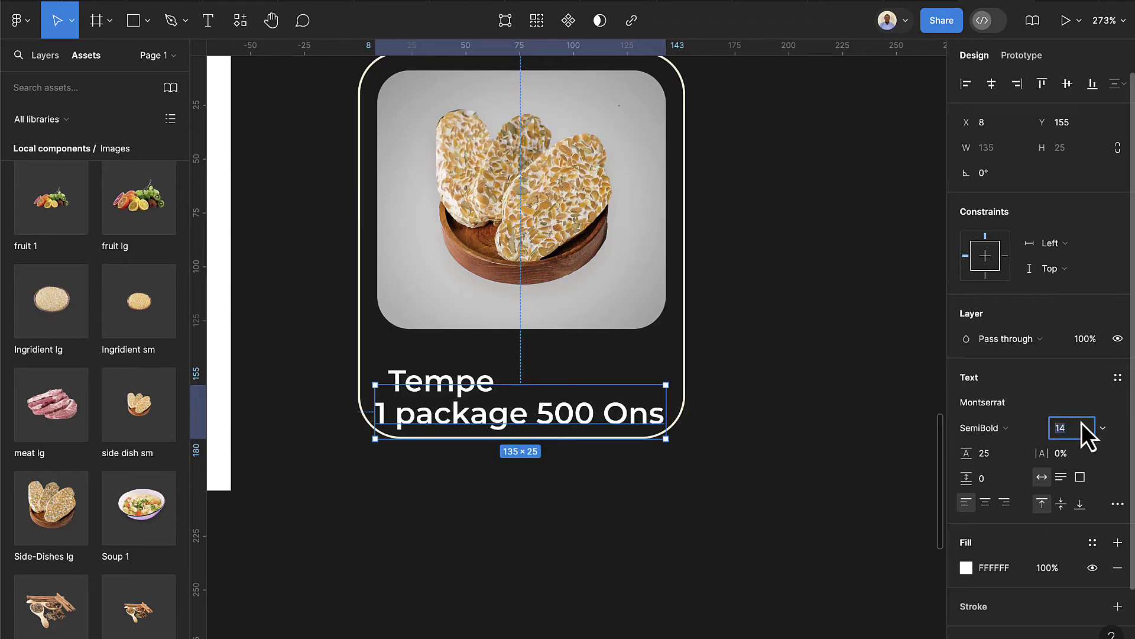
key(Return)
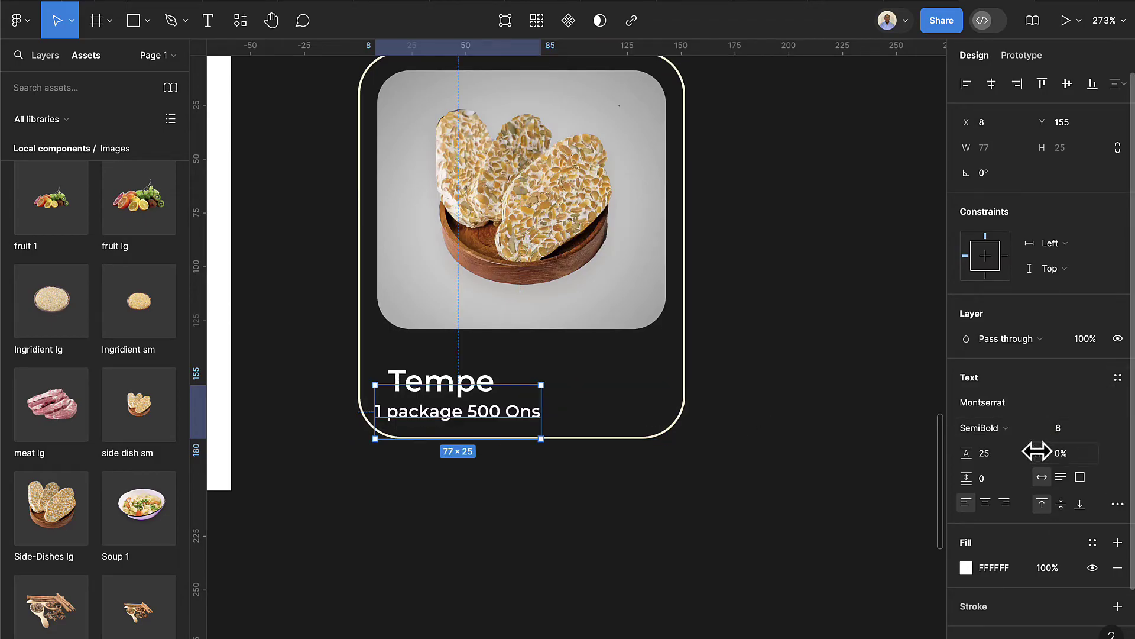
click(999, 427)
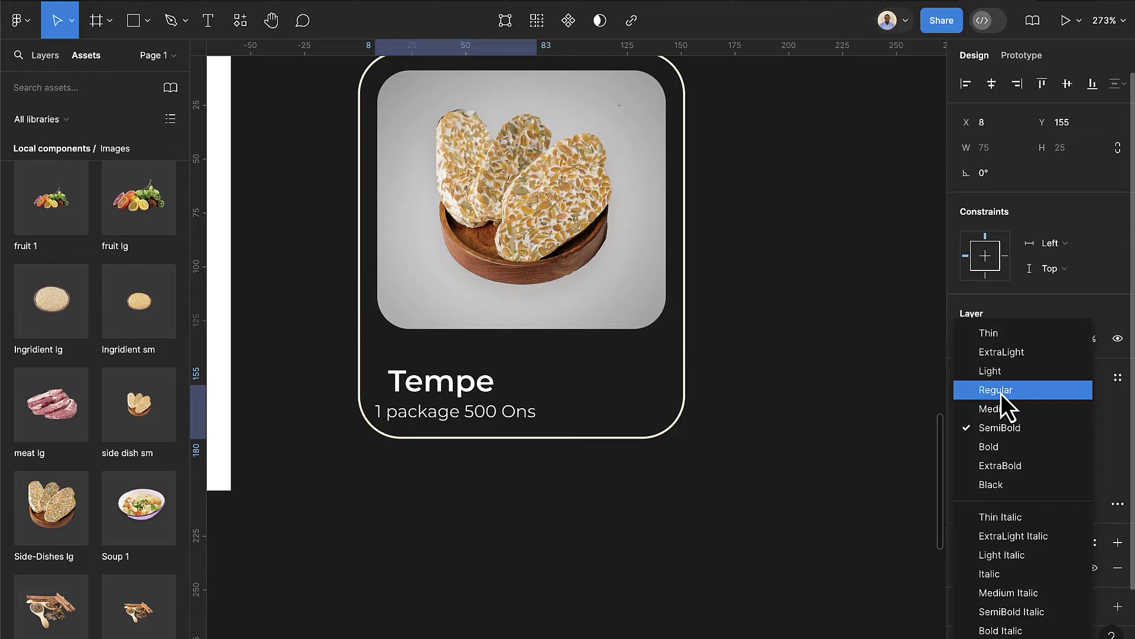
click(1002, 393)
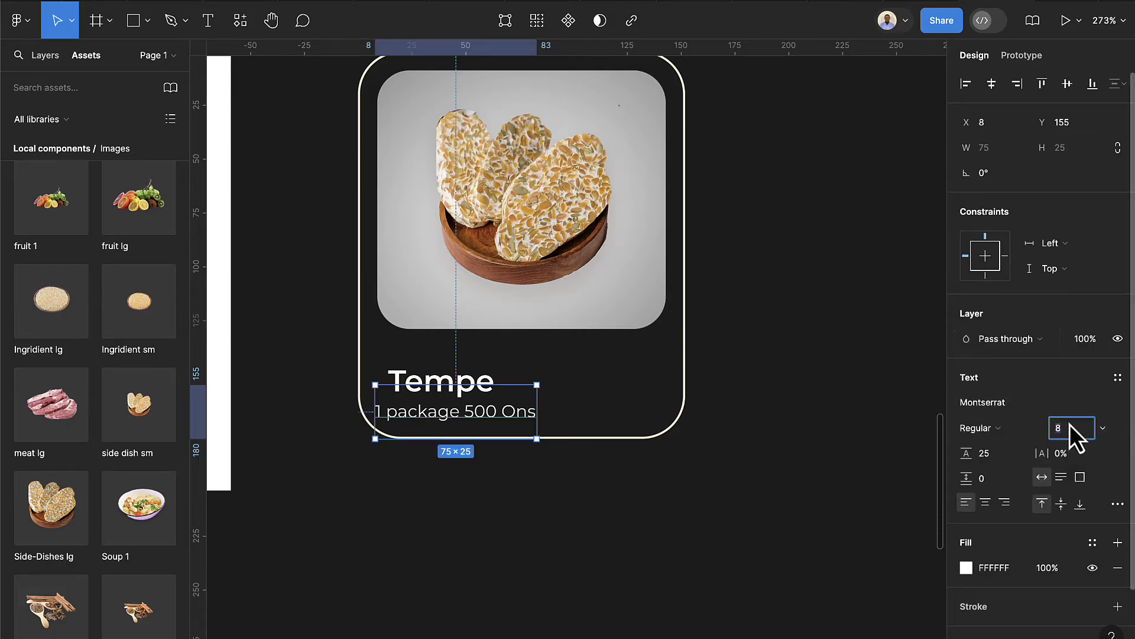
key(Down)
key(Down)
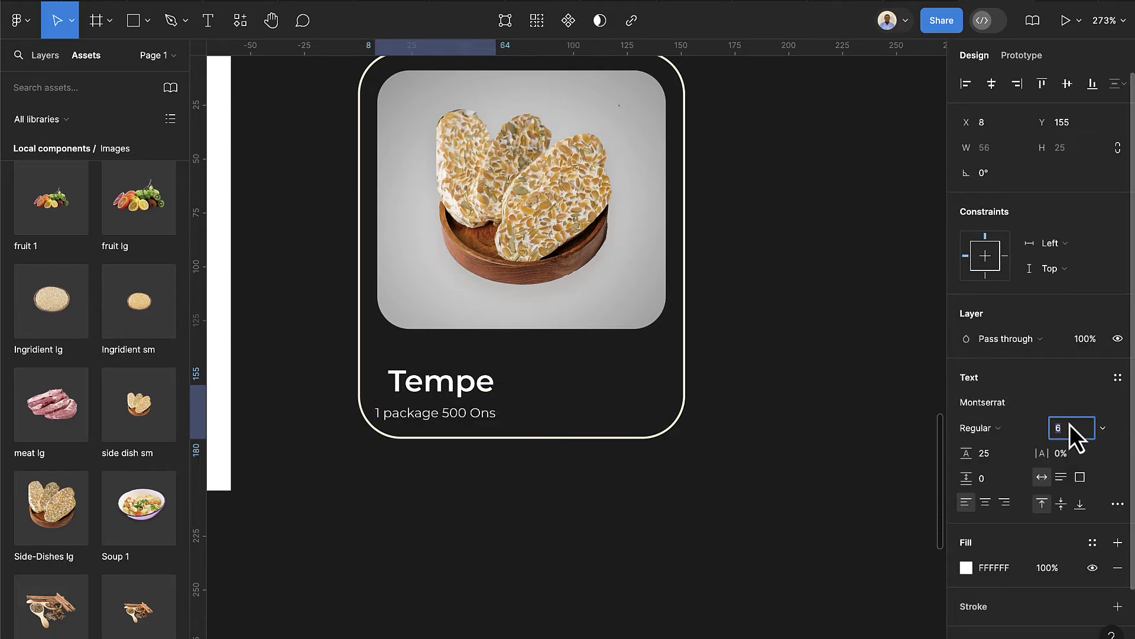
scroll(610, 423, up, 5)
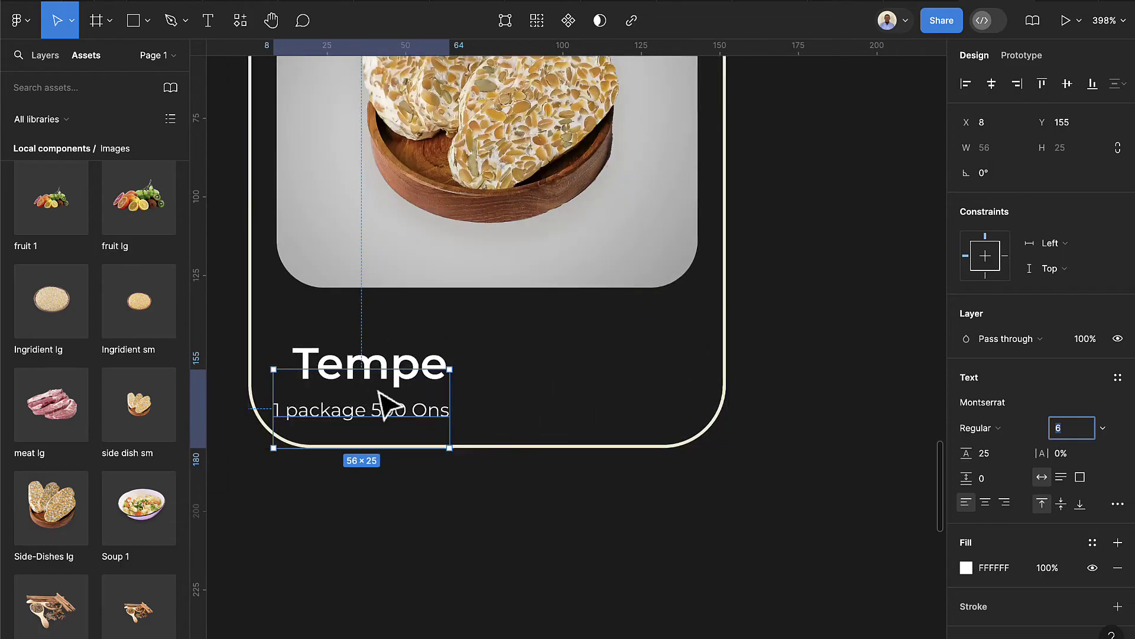
drag(375, 410, 390, 412)
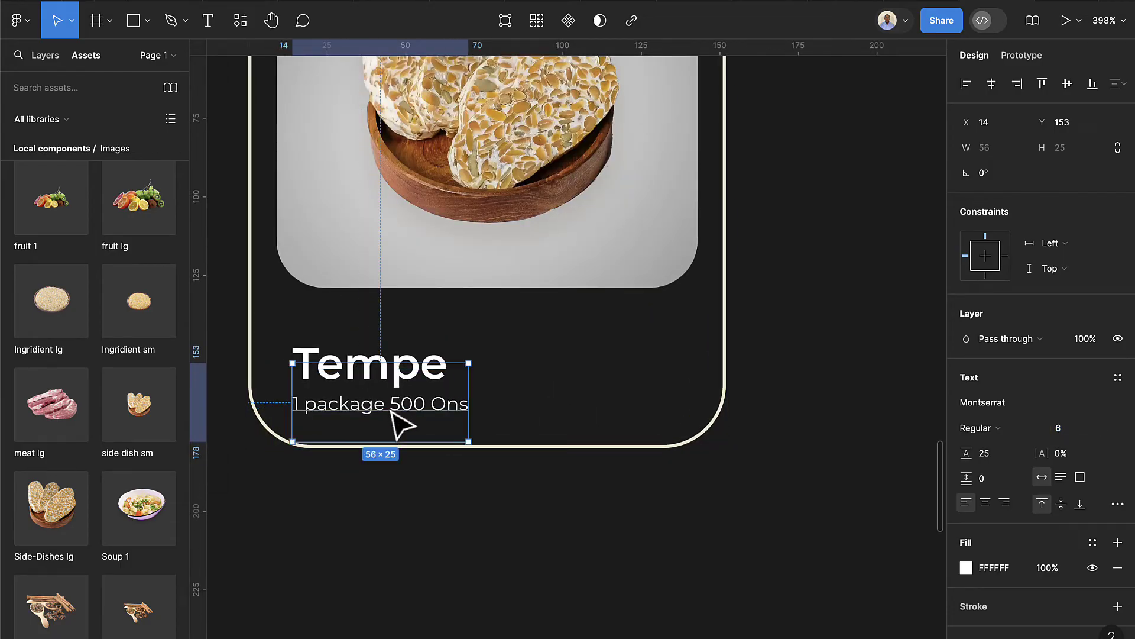
Add the price text "20" beside the package text at about X 86, Y 153, with font size 14
click(202, 24)
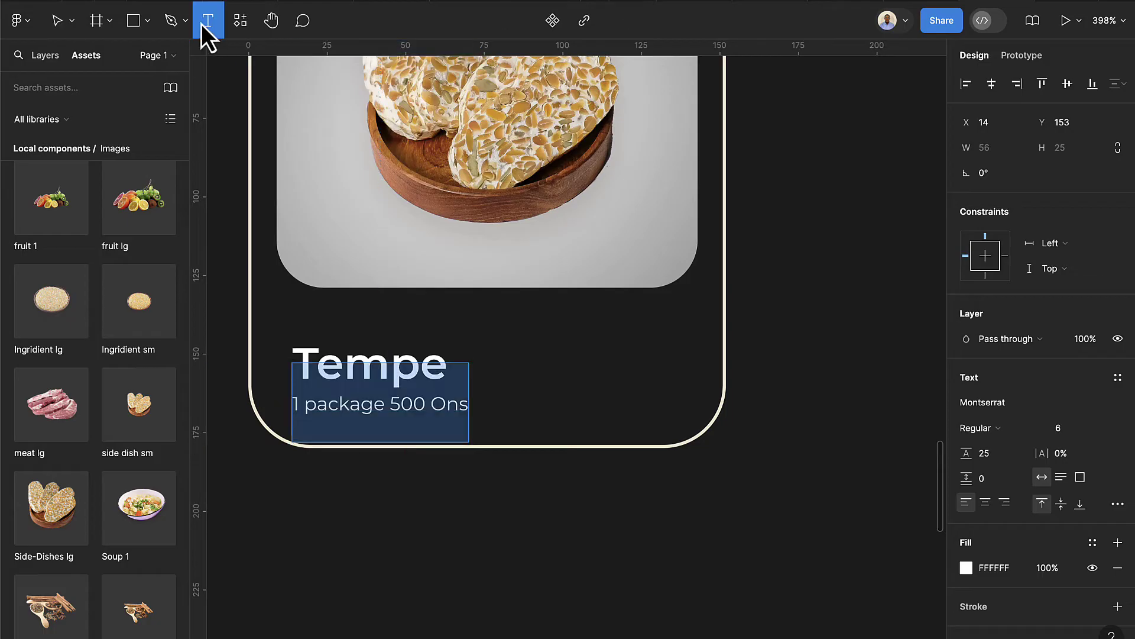
click(520, 363)
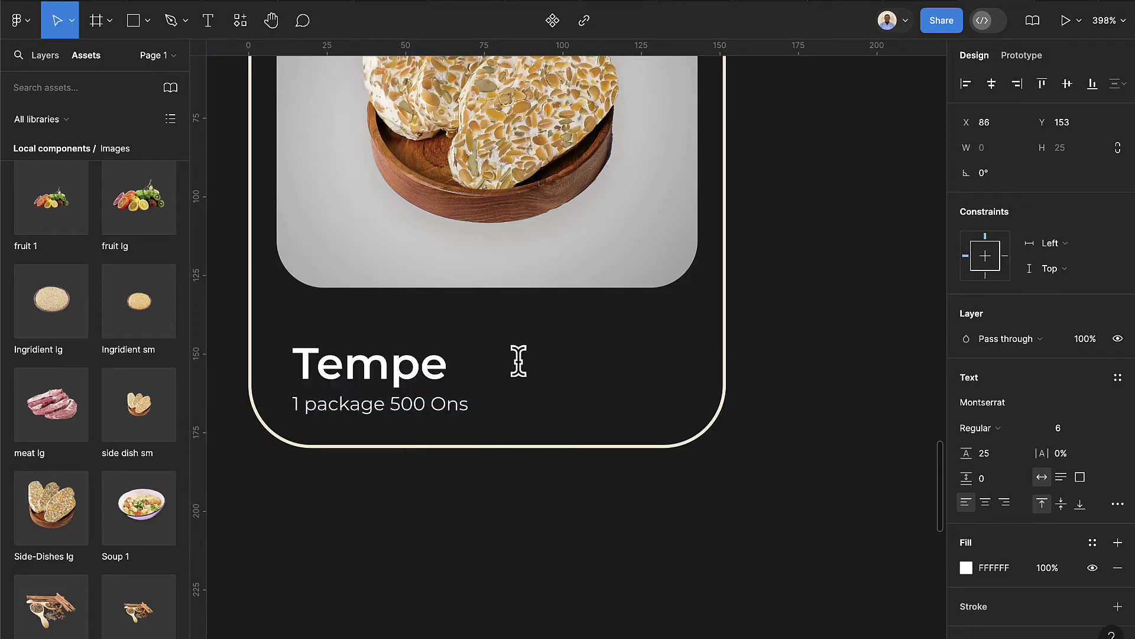
text(20)
key(Escape)
click(1061, 428)
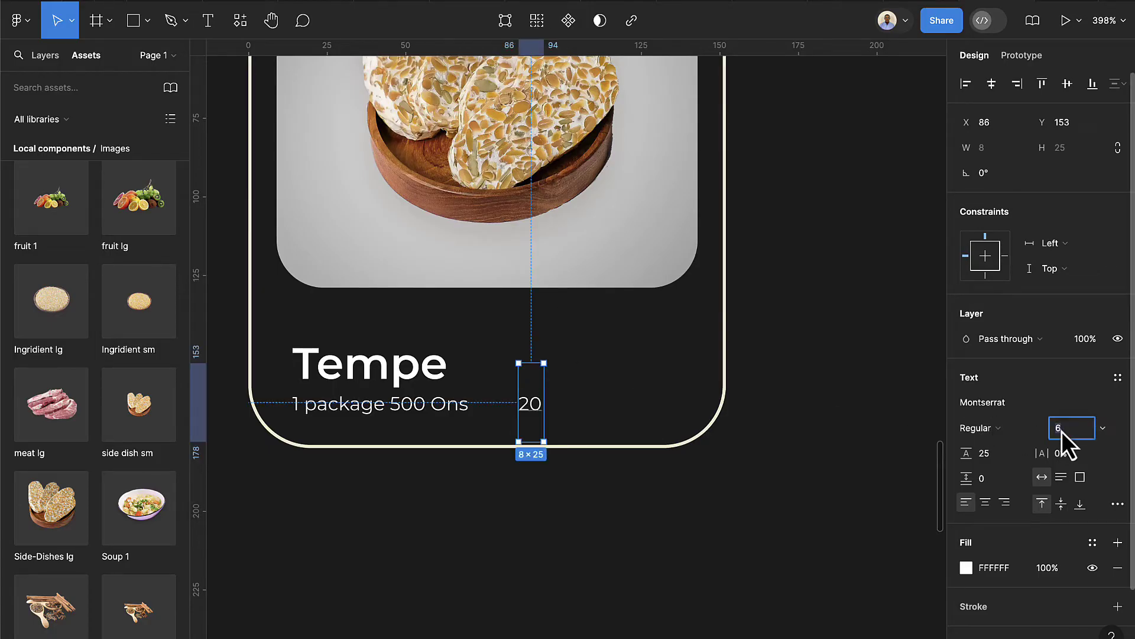
text(14)
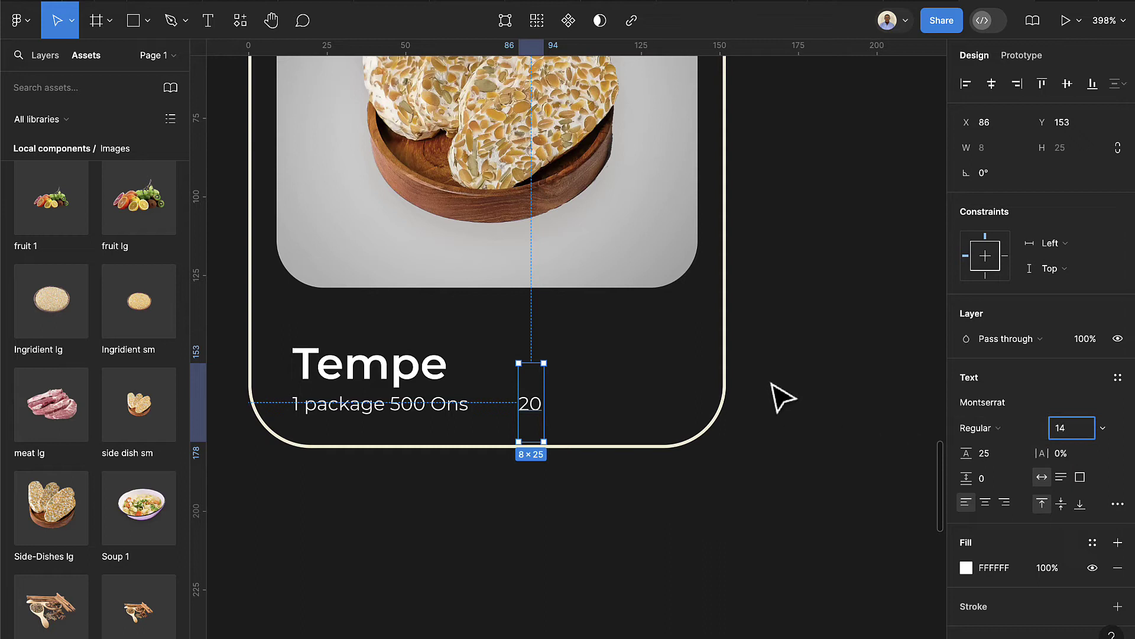
key(Return)
Match the price "20" to the title's SemiBold weight and move it toward the card's right edge at about X 121, Y 148
click(340, 387)
key(Return)
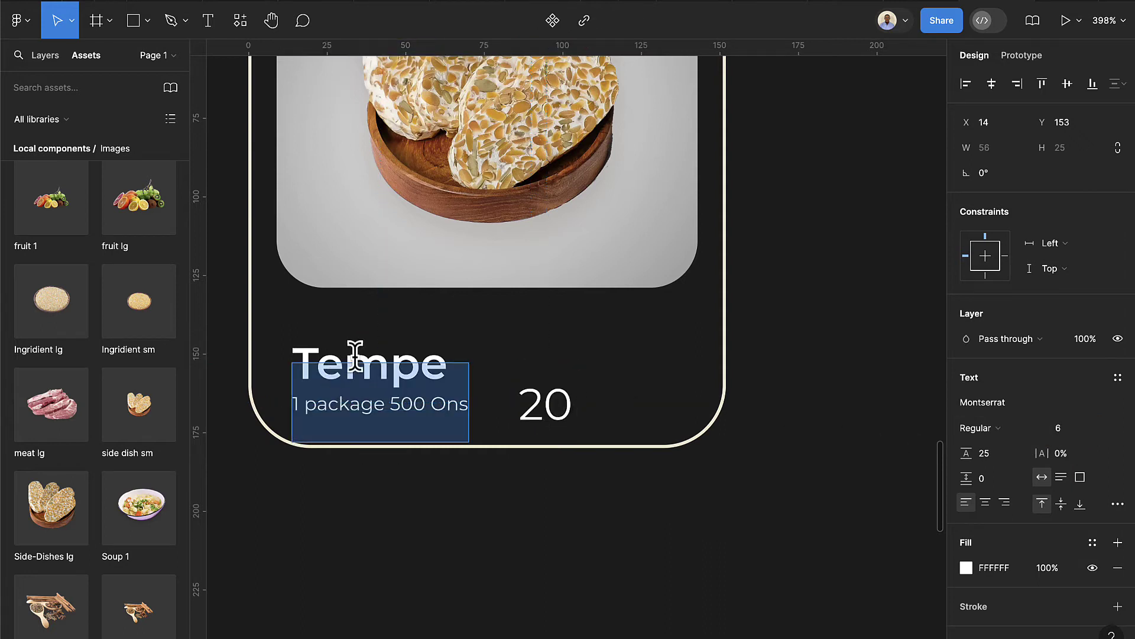
click(355, 356)
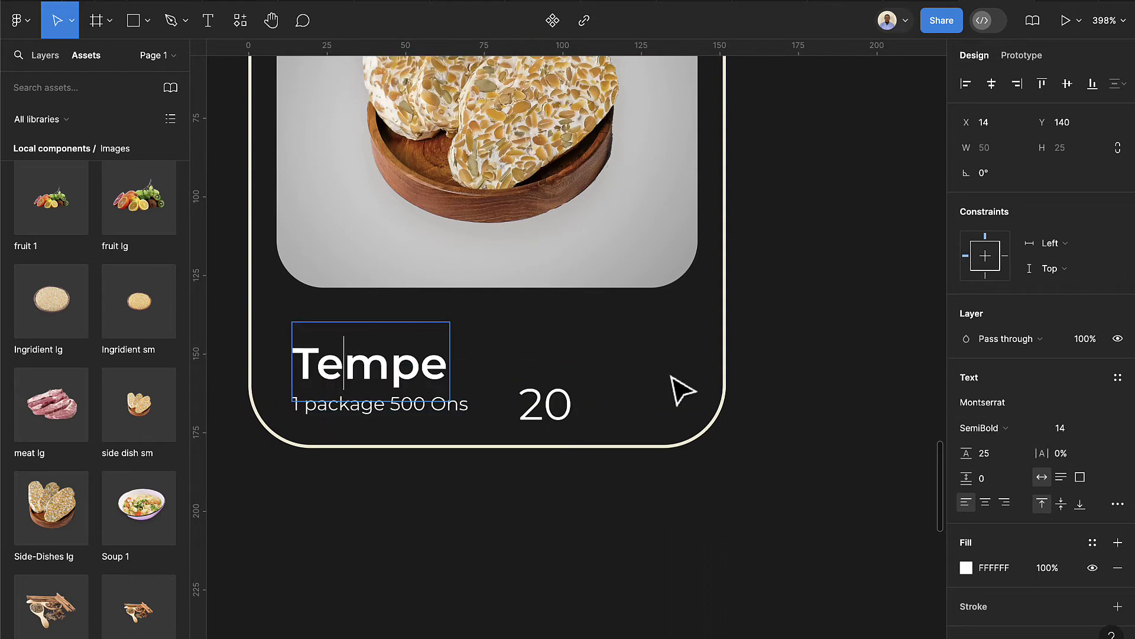
key(Escape)
click(555, 405)
click(983, 426)
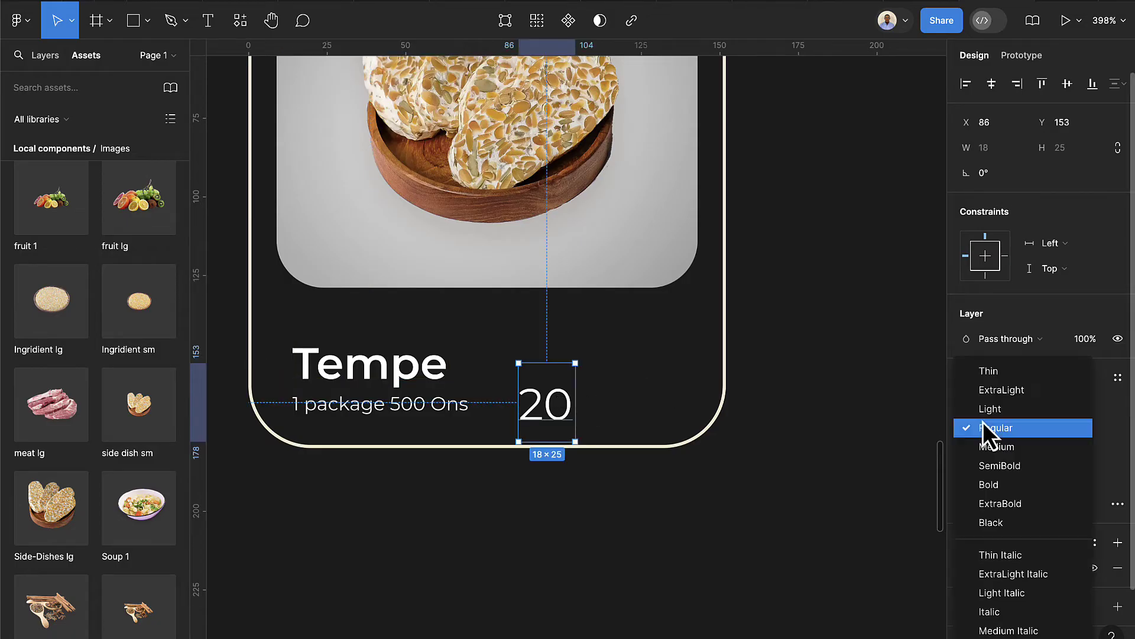
click(999, 463)
drag(550, 408, 646, 393)
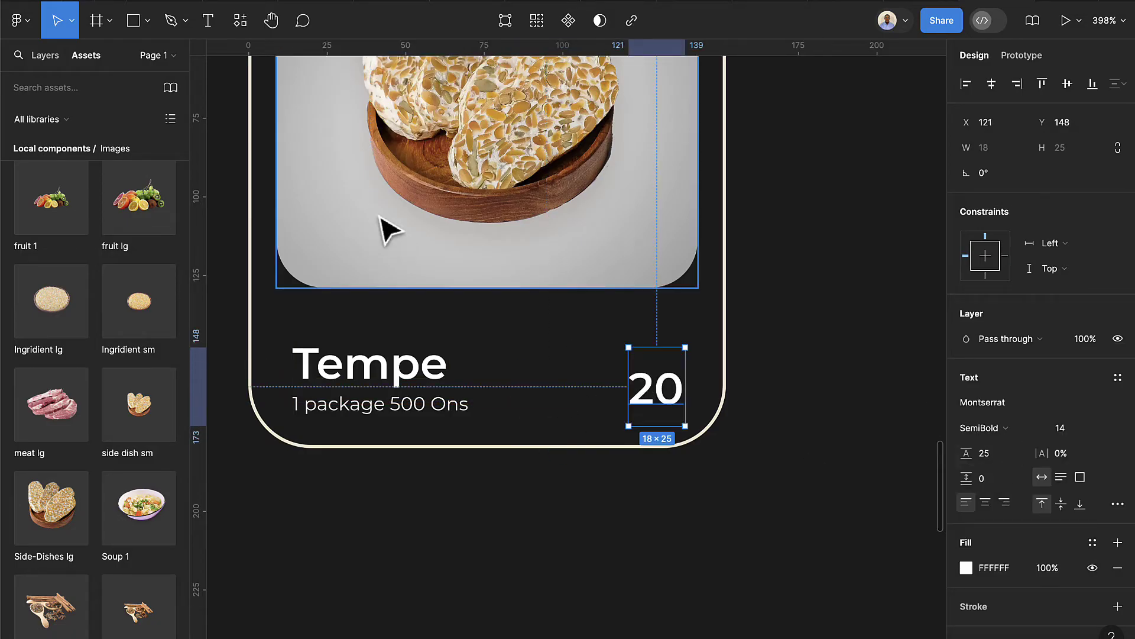
Add a separate "$" text between the package text and the price at about X 99, Y 159
click(212, 30)
click(560, 383)
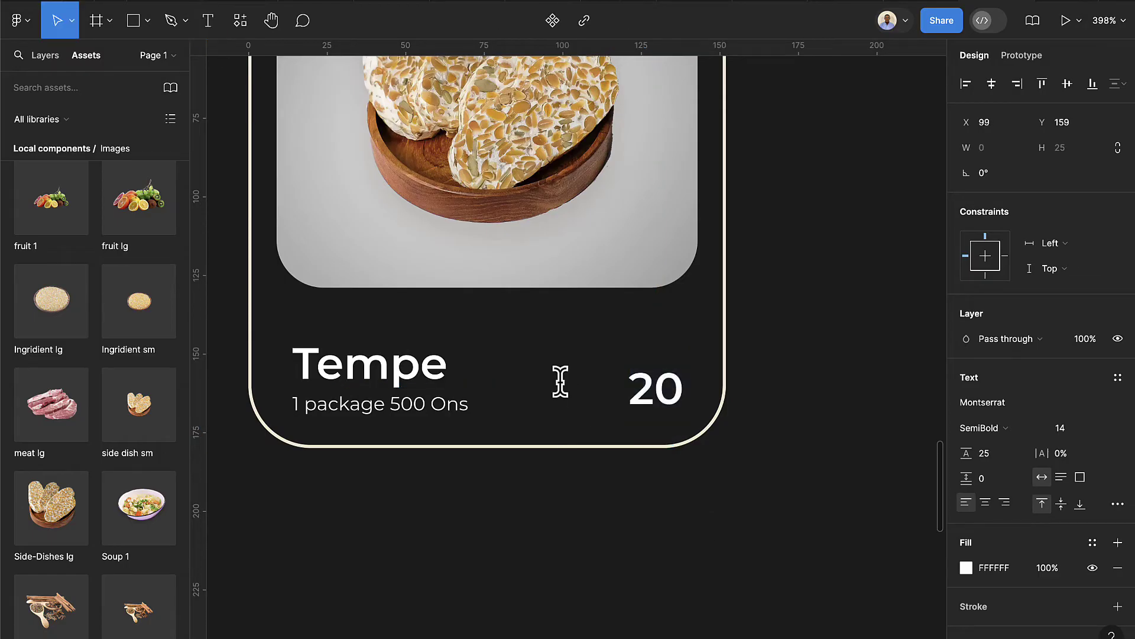
text($)
key(Escape)
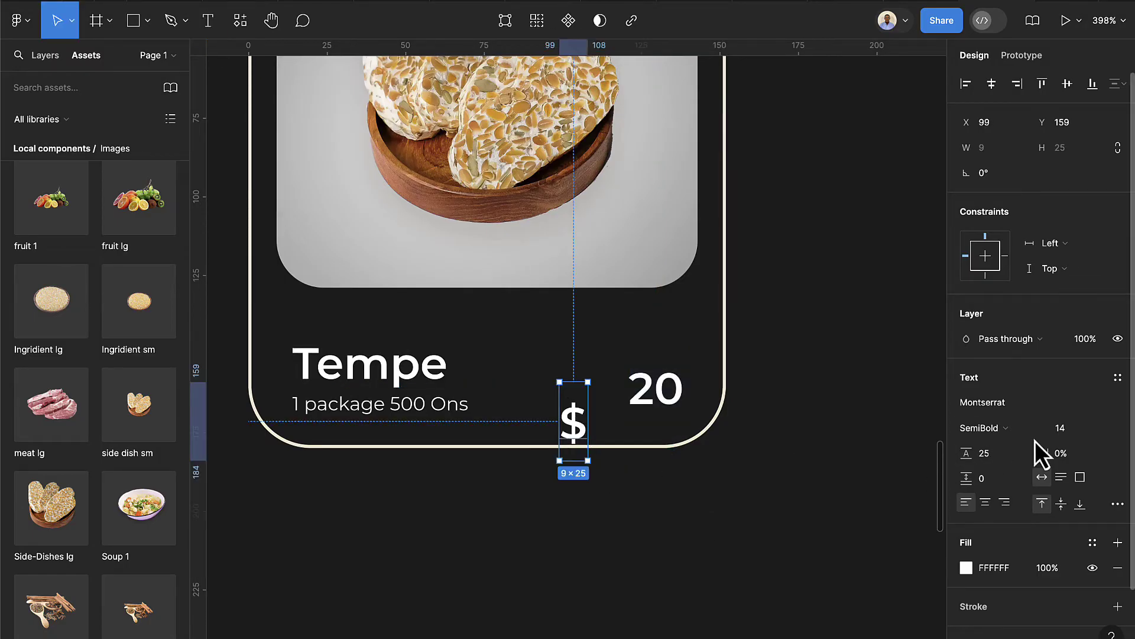
Set the "$" text to font size 6 and Regular weight
click(1069, 434)
text(6)
key(Return)
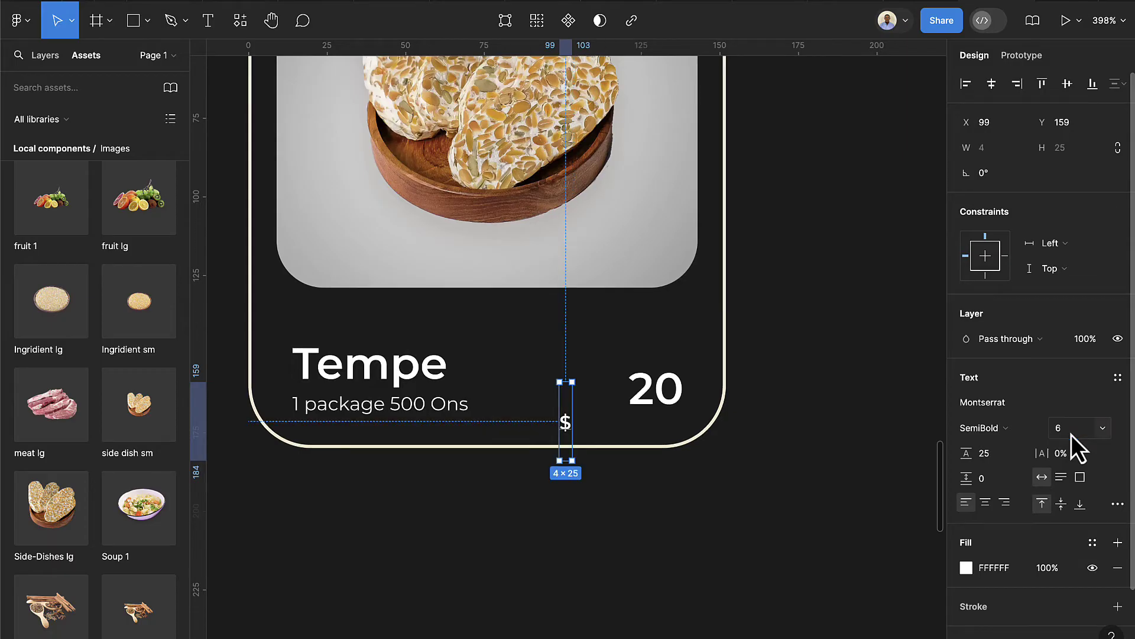
click(1017, 431)
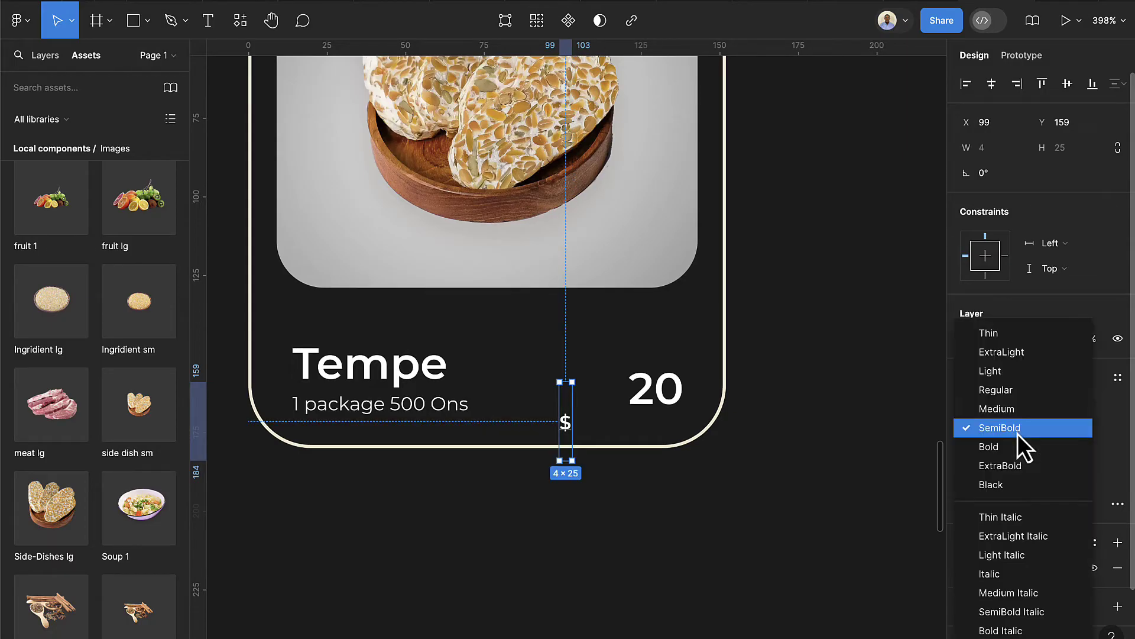
click(1014, 390)
Move the "$" directly beside the price "20" at about X 115, Y 148, and combine both texts in an auto layout
scroll(641, 409, up, 3)
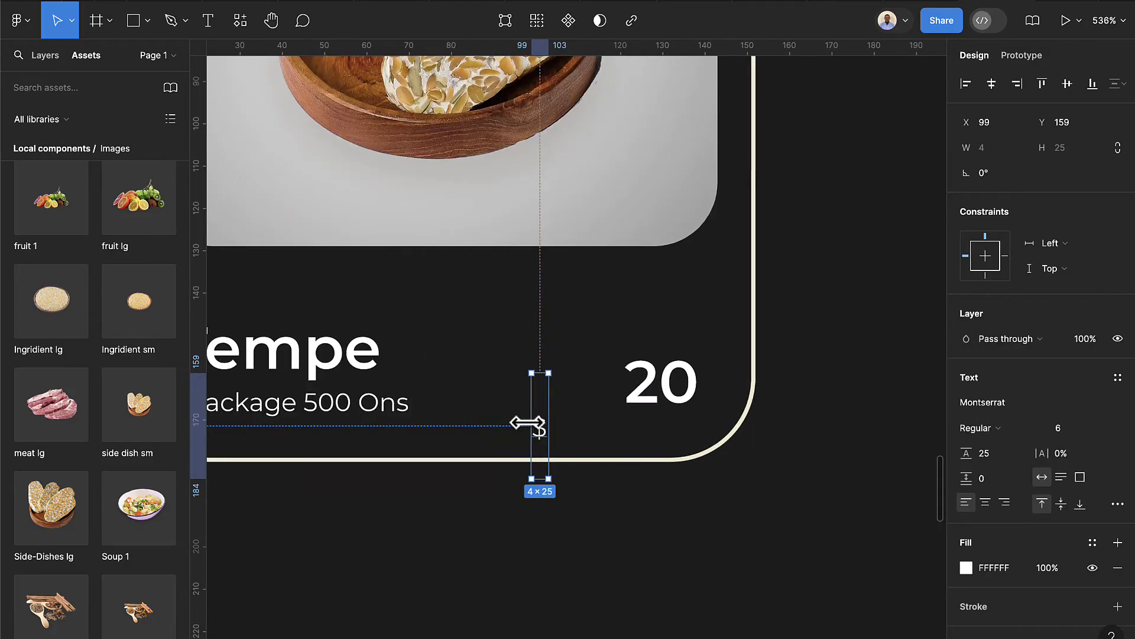
drag(542, 430, 610, 381)
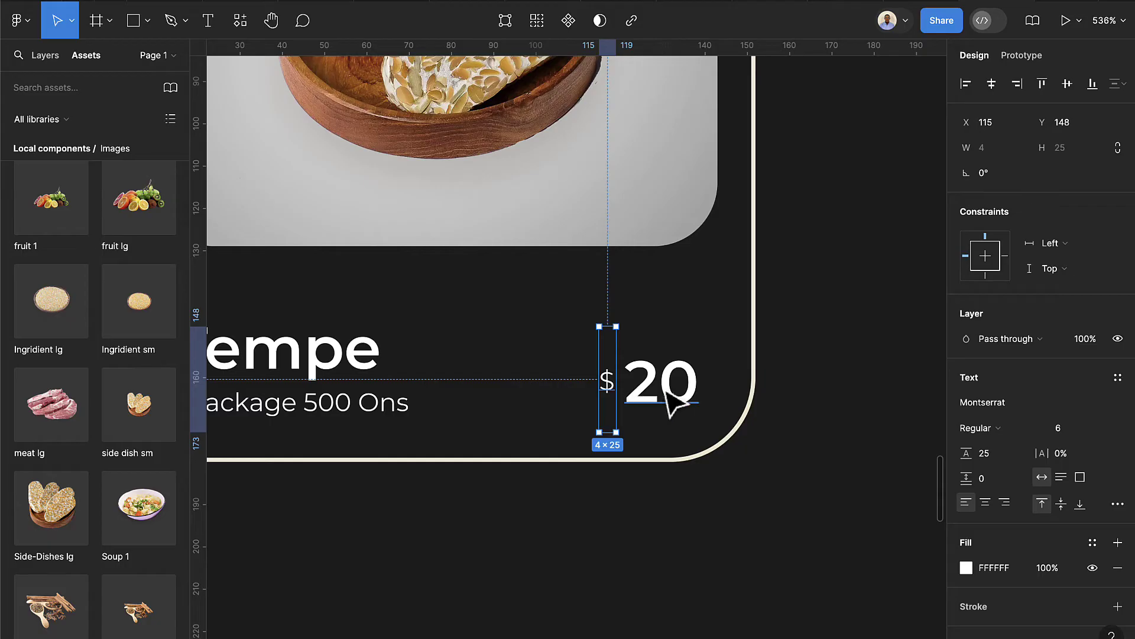
shift+click(677, 395)
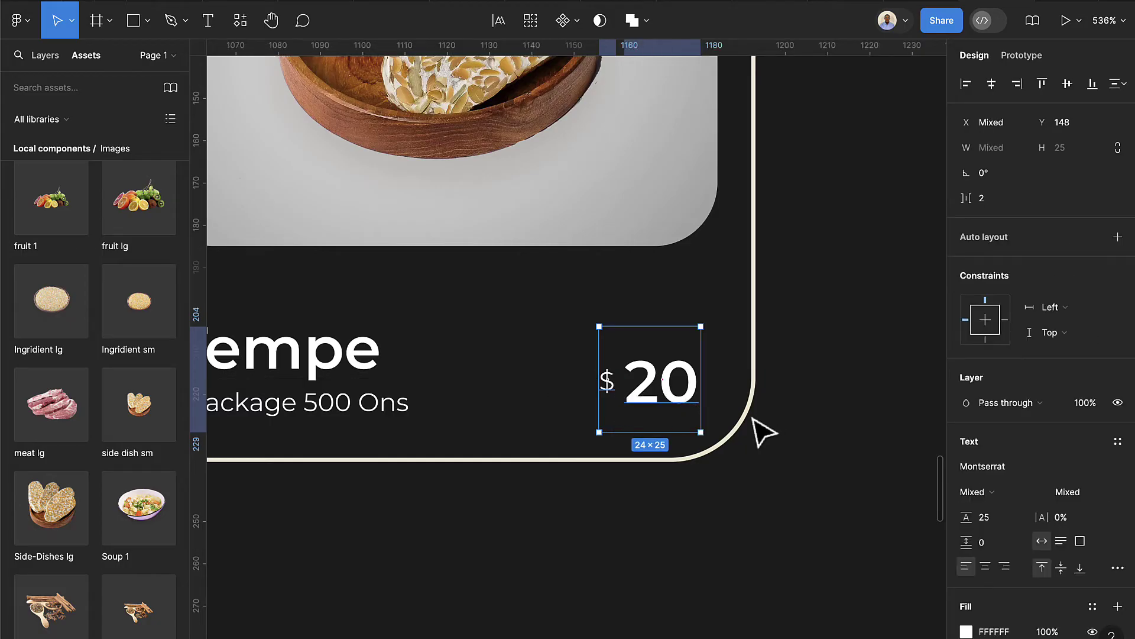
key(shift+a)
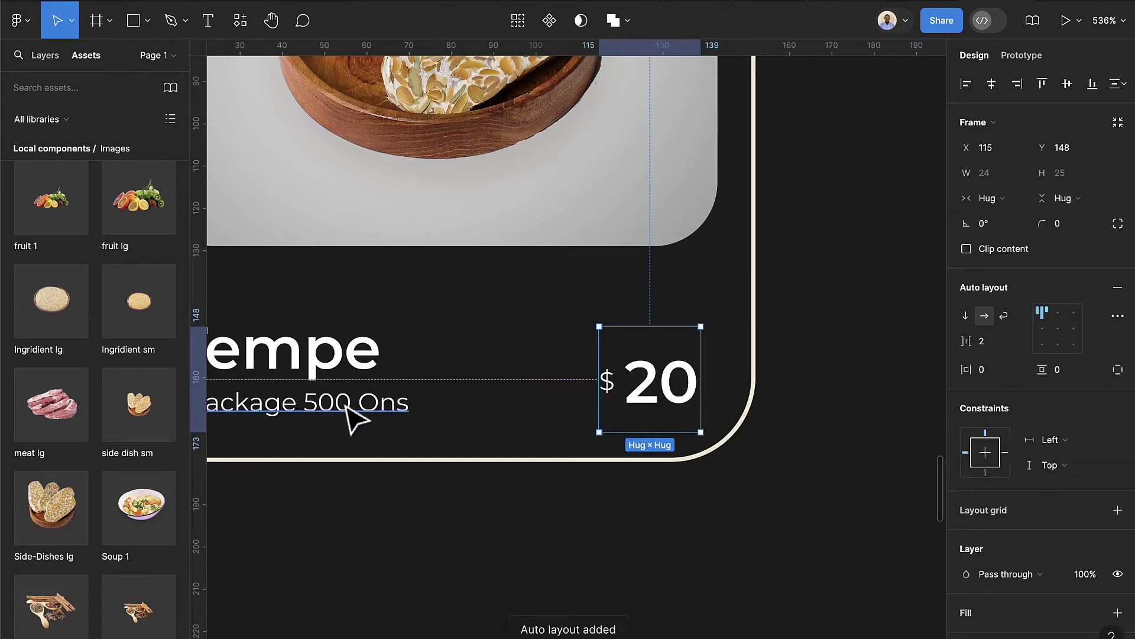
Combine "Tempe" and "1 package 500 Ons" in a vertical auto layout and move the group up toward the image area
drag(354, 418, 476, 420)
click(460, 409)
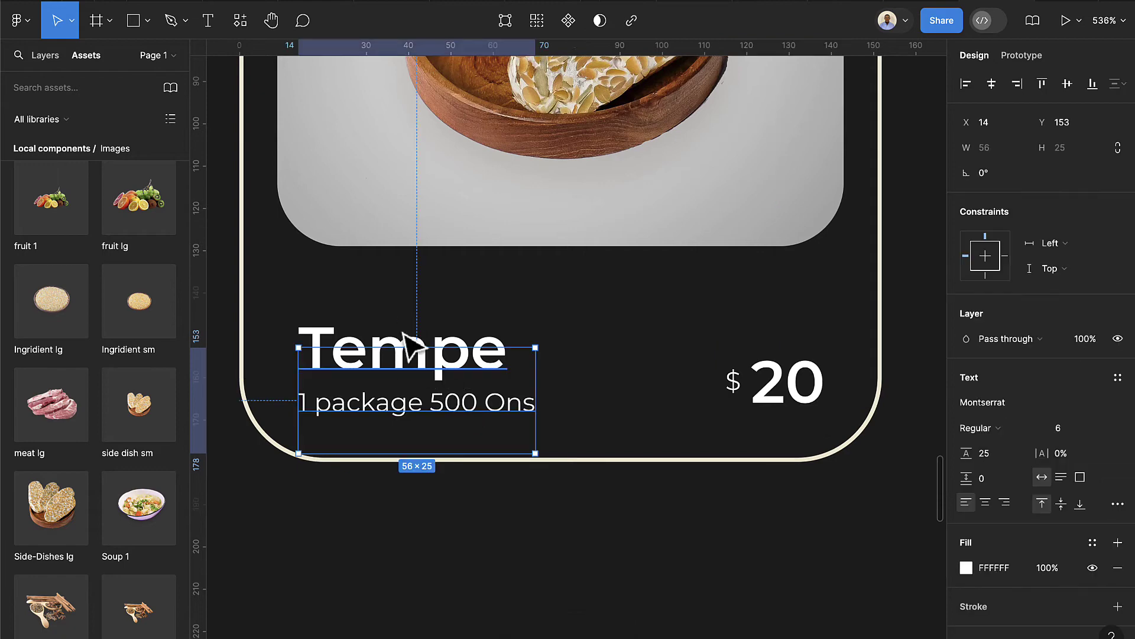
shift+click(402, 350)
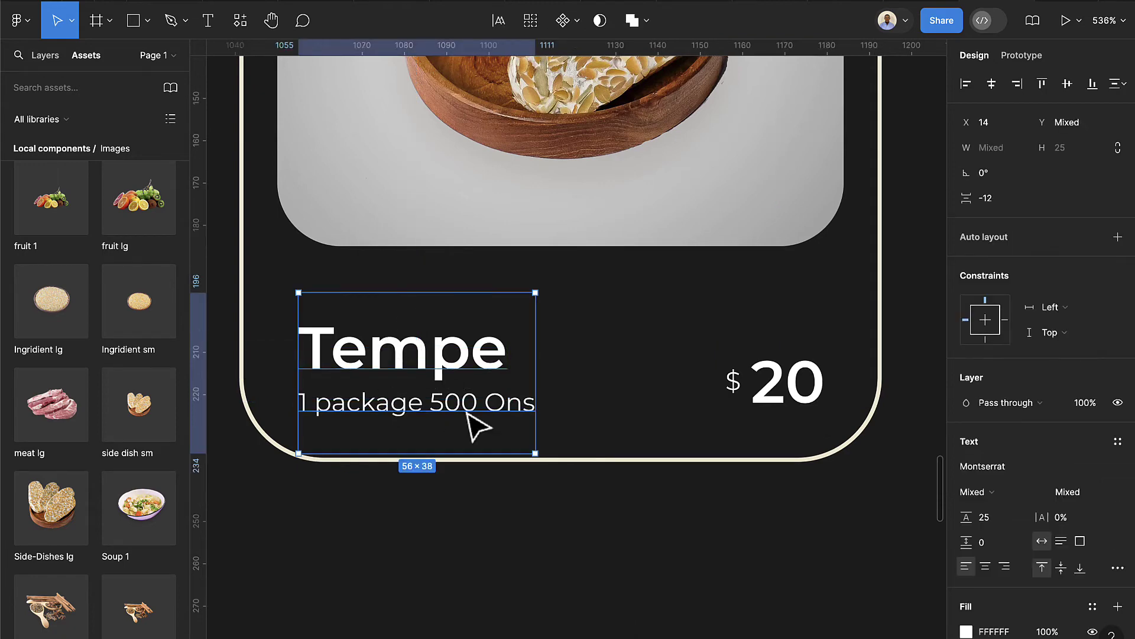
key(shift+a)
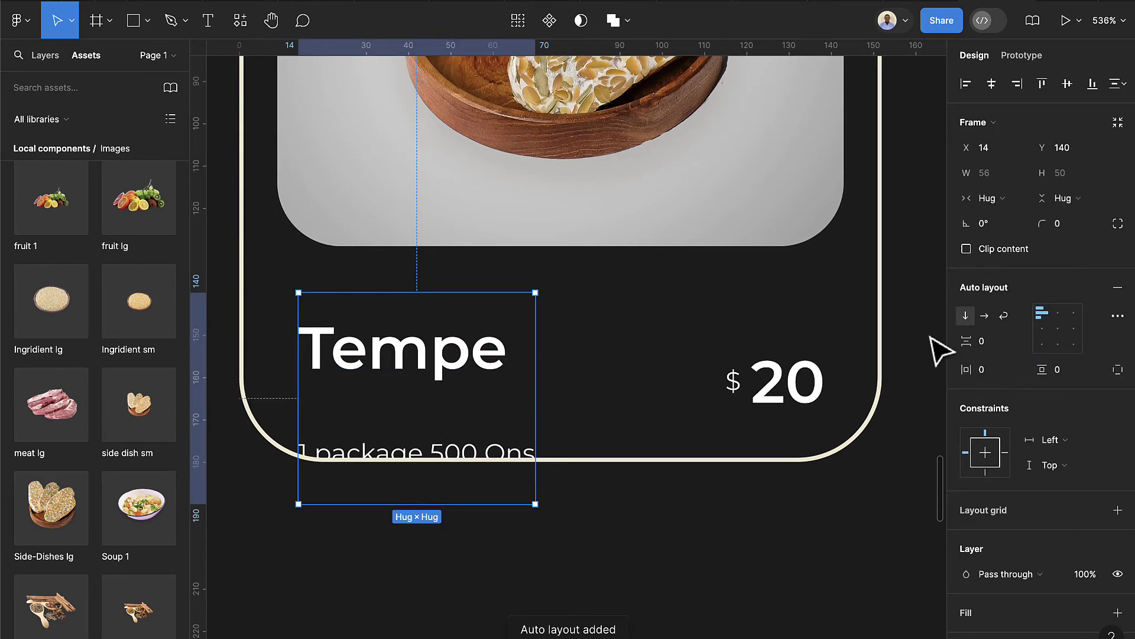
drag(434, 355, 438, 343)
Set the line height of the "Tempe" title to Auto
click(434, 343)
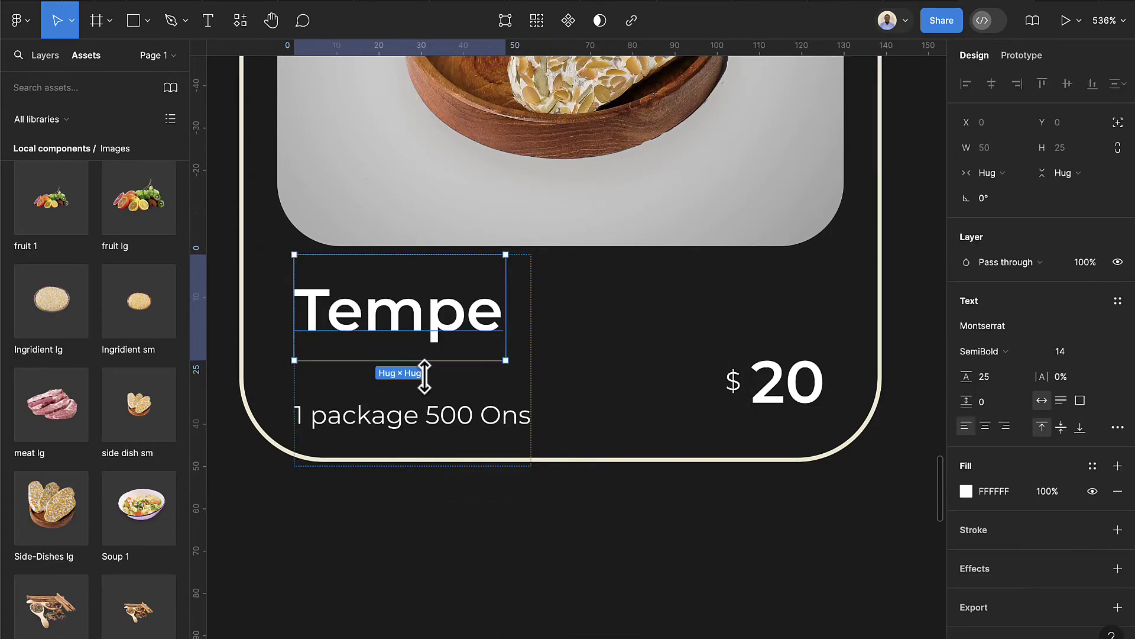
click(431, 424)
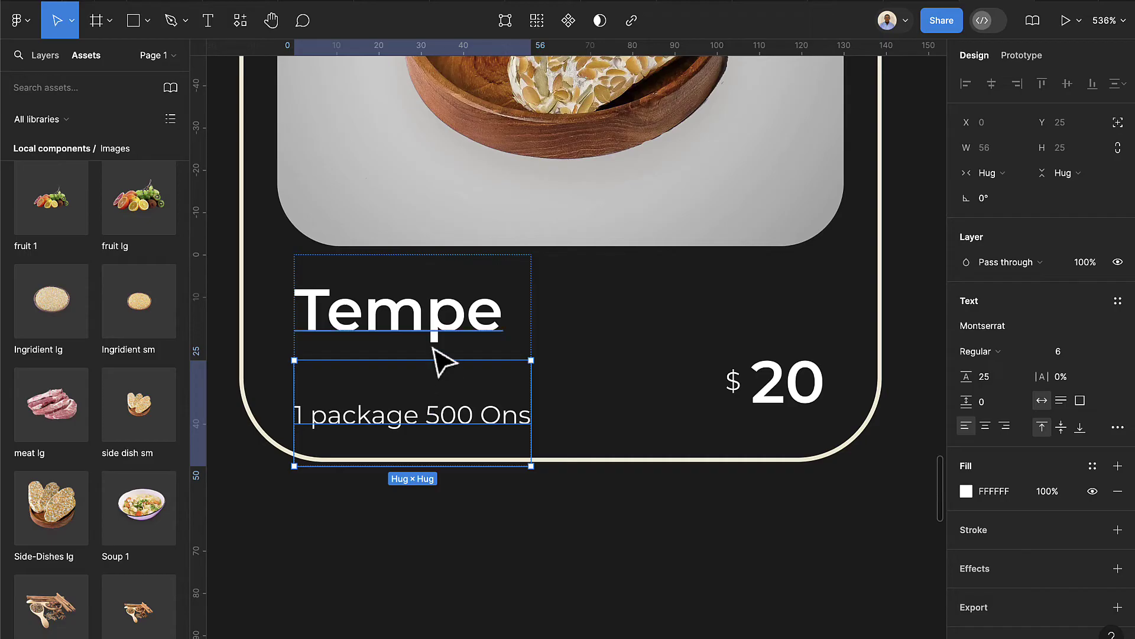
click(445, 319)
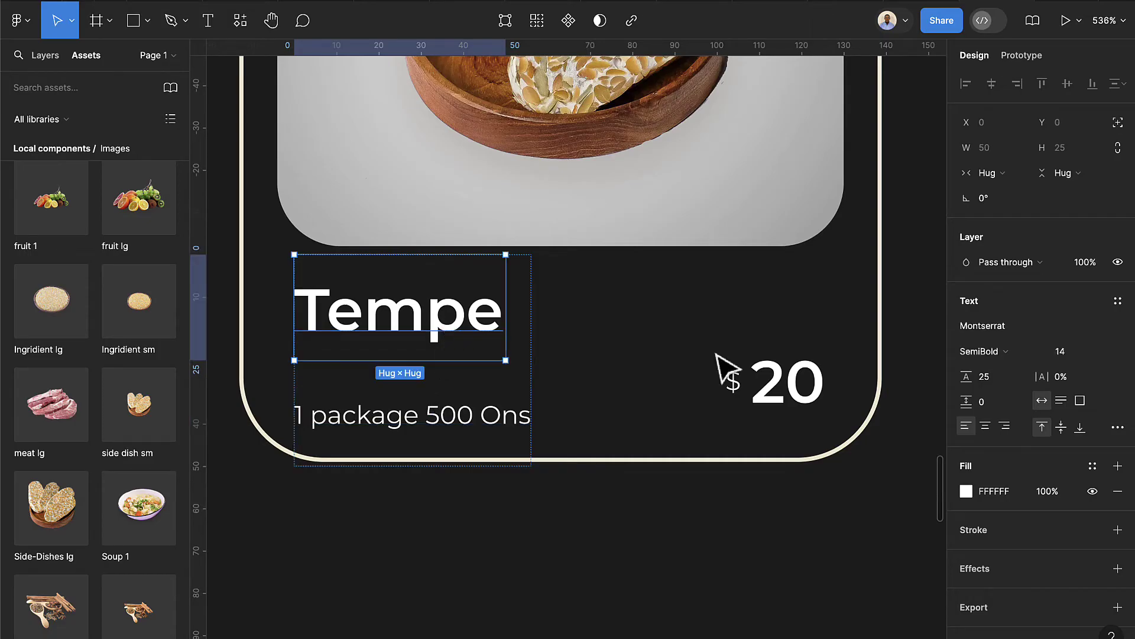
click(996, 375)
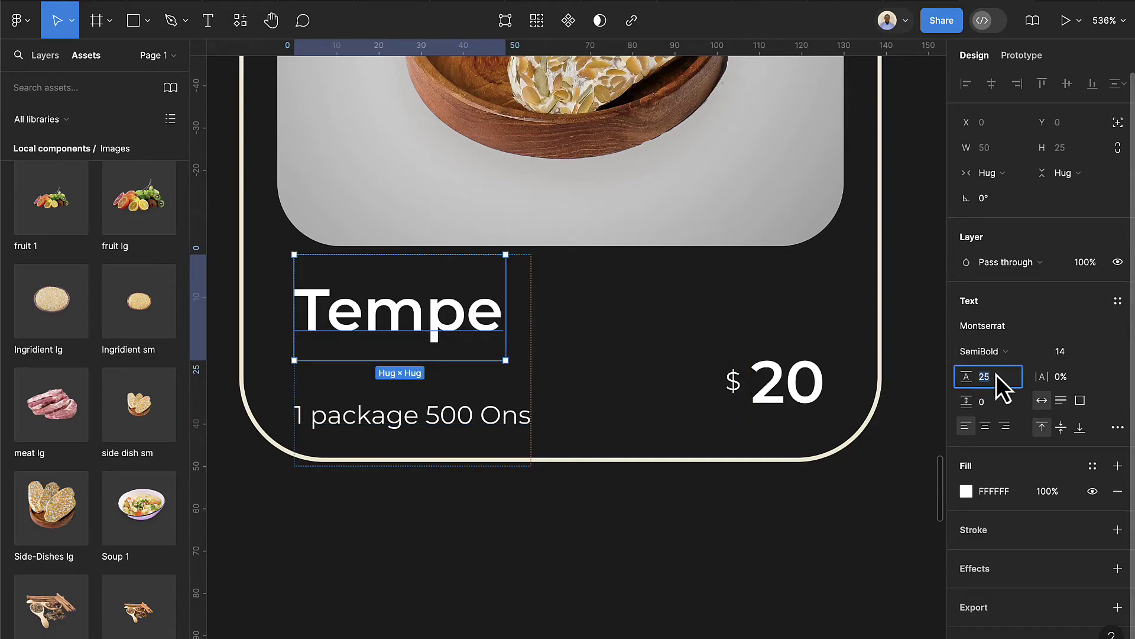
text(auto)
key(Return)
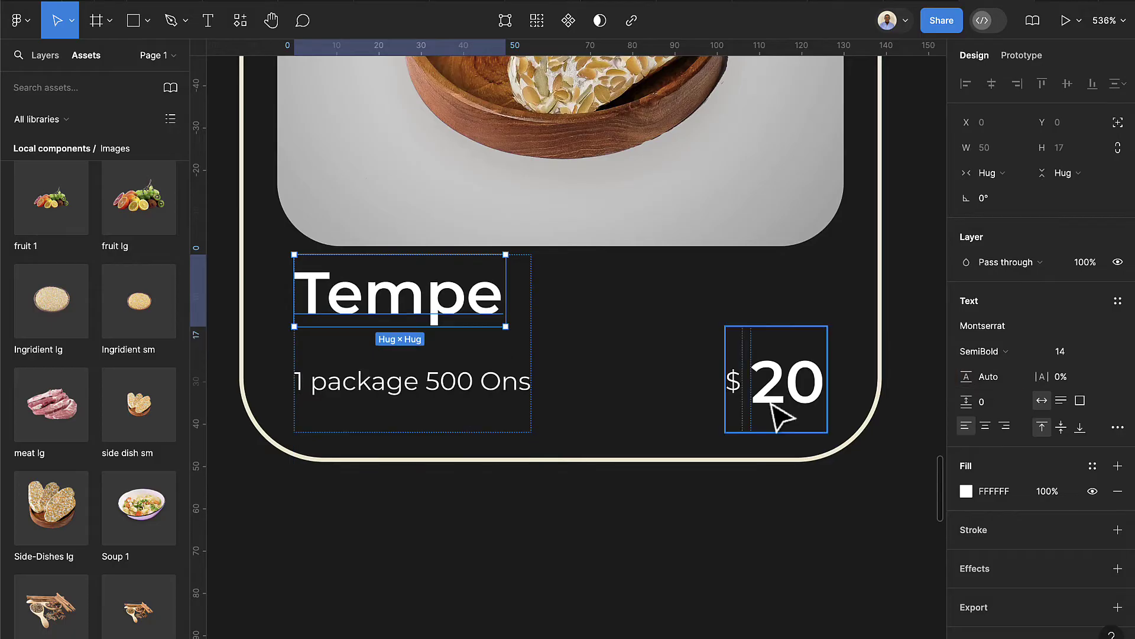
Set the package text's line height to Auto and move the title group down, roughly level with the price
click(448, 390)
click(999, 387)
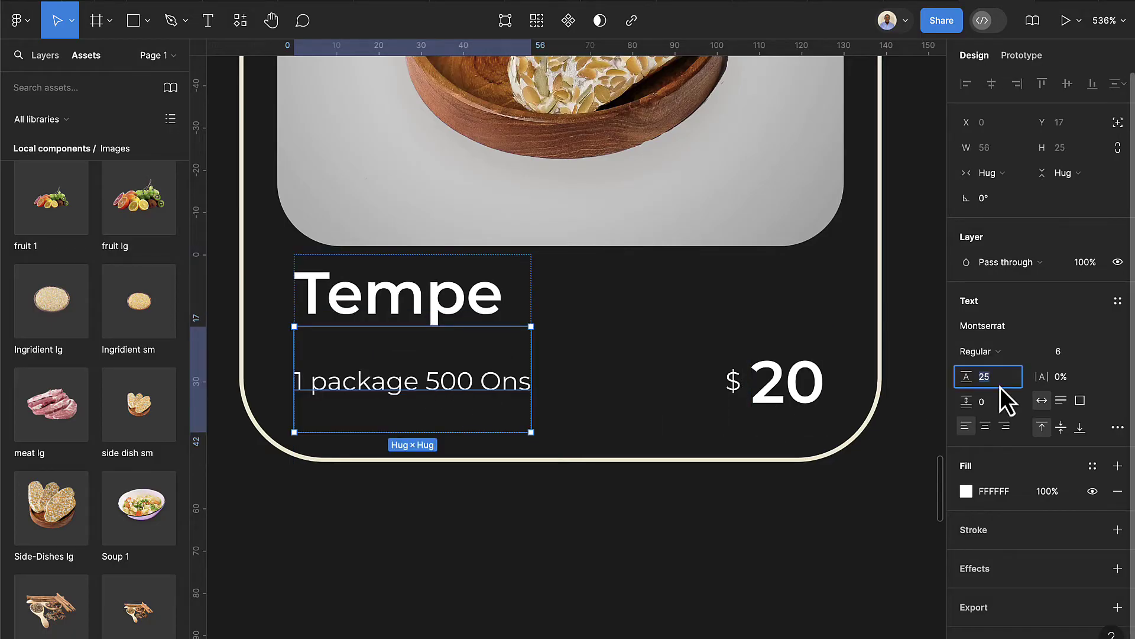
text(auto)
key(Return)
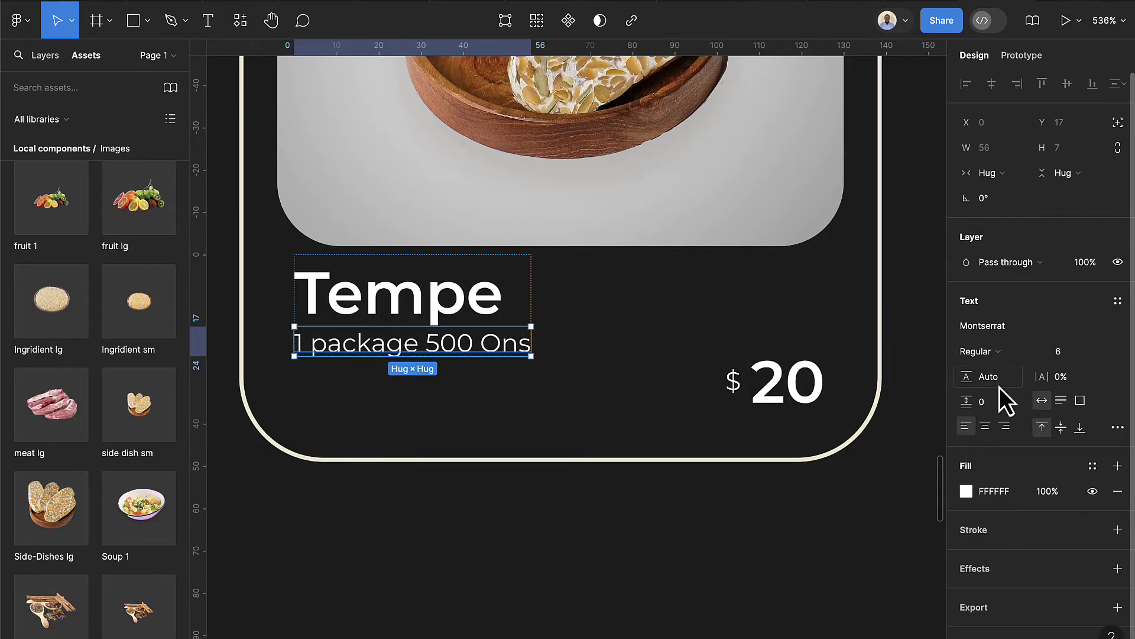
click(642, 388)
drag(469, 317, 480, 362)
Set the line height of the price text "20" inside its auto layout to Auto
click(815, 405)
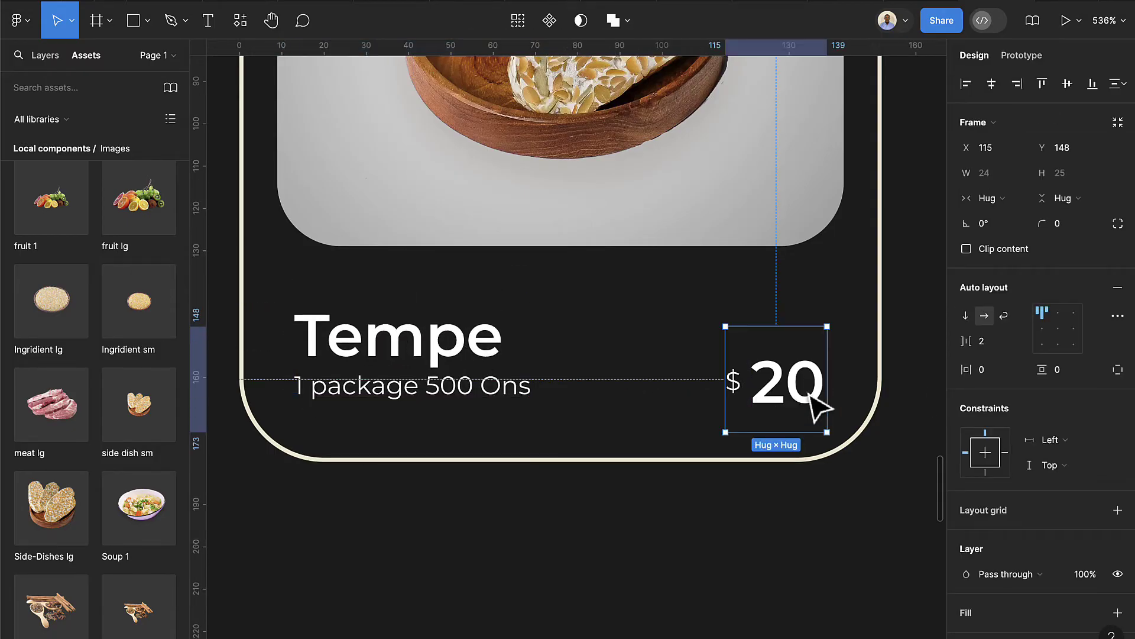
click(786, 381)
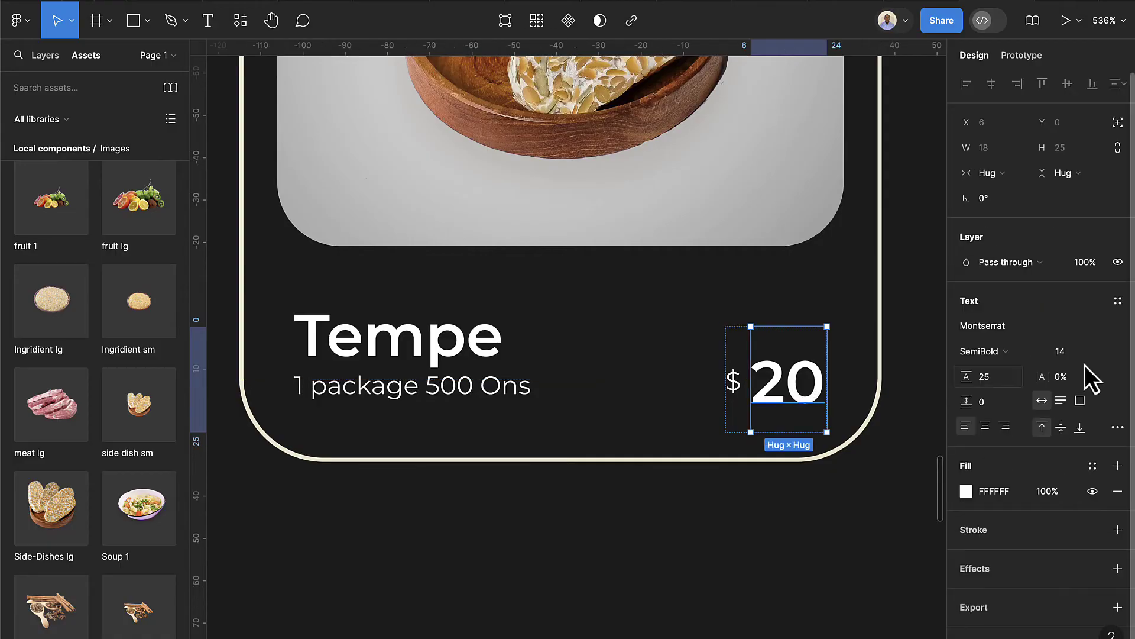
click(1001, 380)
text(auto)
key(Return)
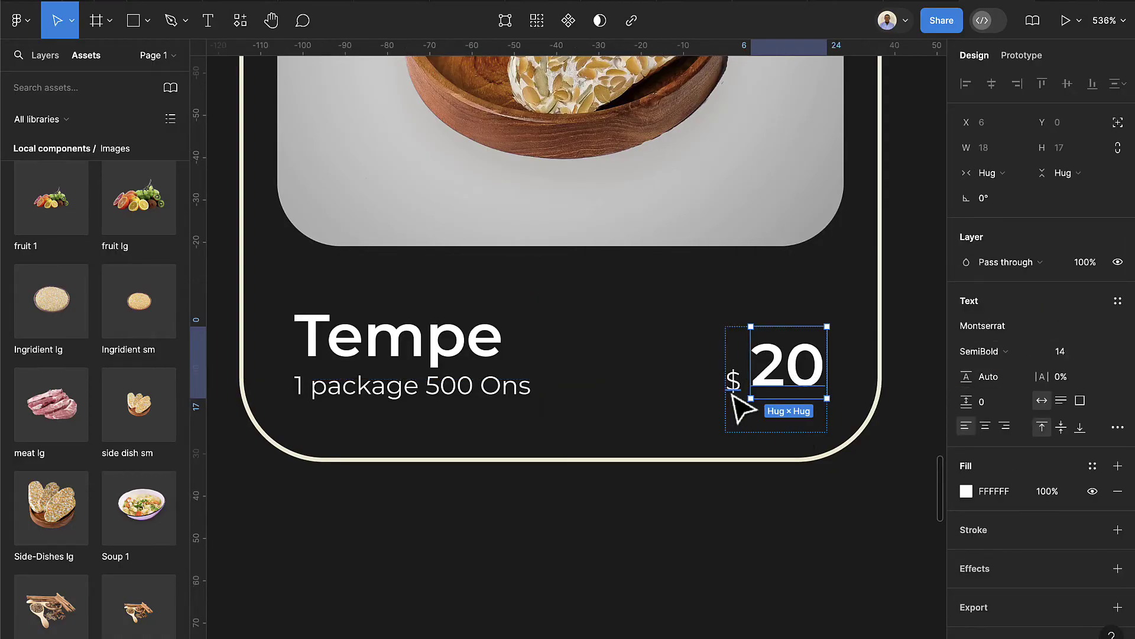
Set the dollar sign's line height to Auto and align the price frame's auto layout to left centre
click(732, 395)
click(1020, 382)
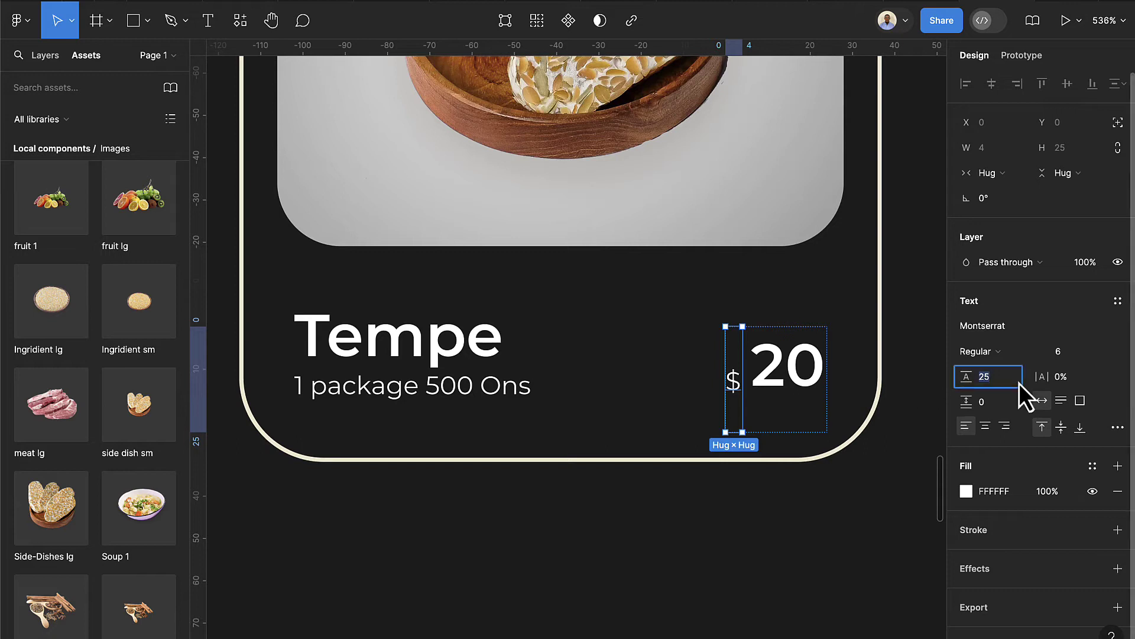
text(auto)
key(Return)
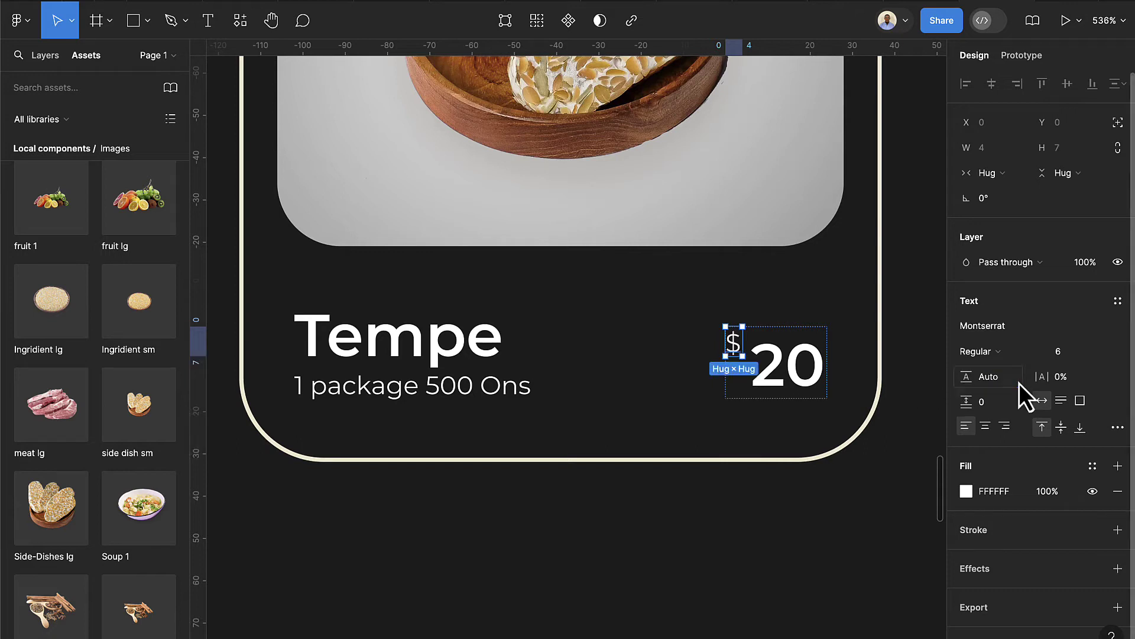
click(797, 436)
click(811, 372)
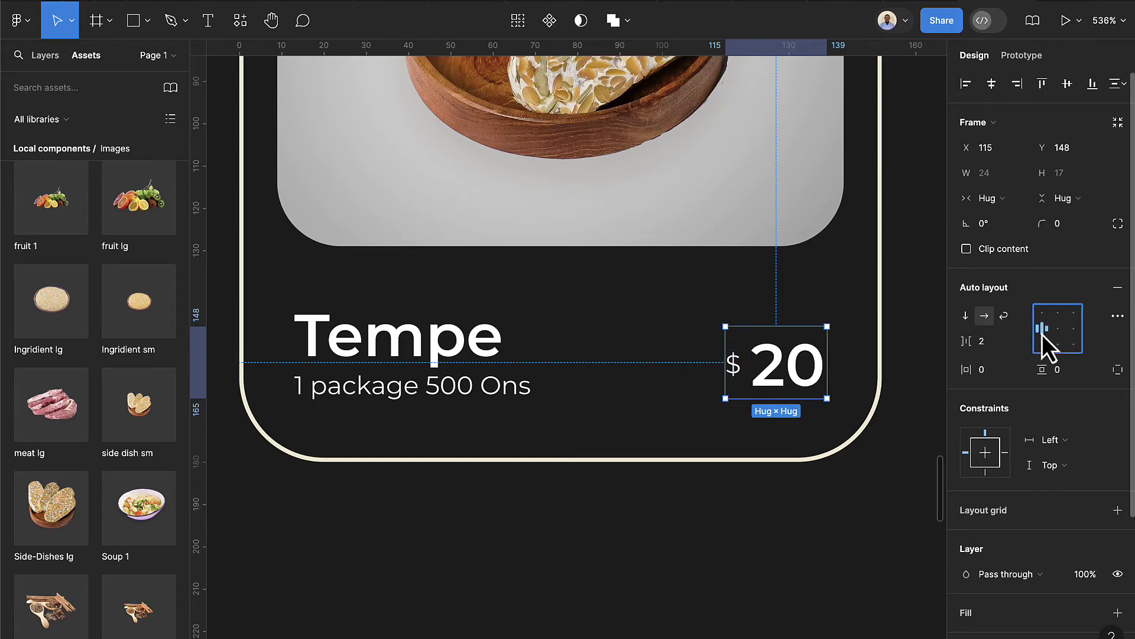
Combine the item text block and the price frame into a horizontal auto layout aligned bottom left
scroll(795, 485, down, 2)
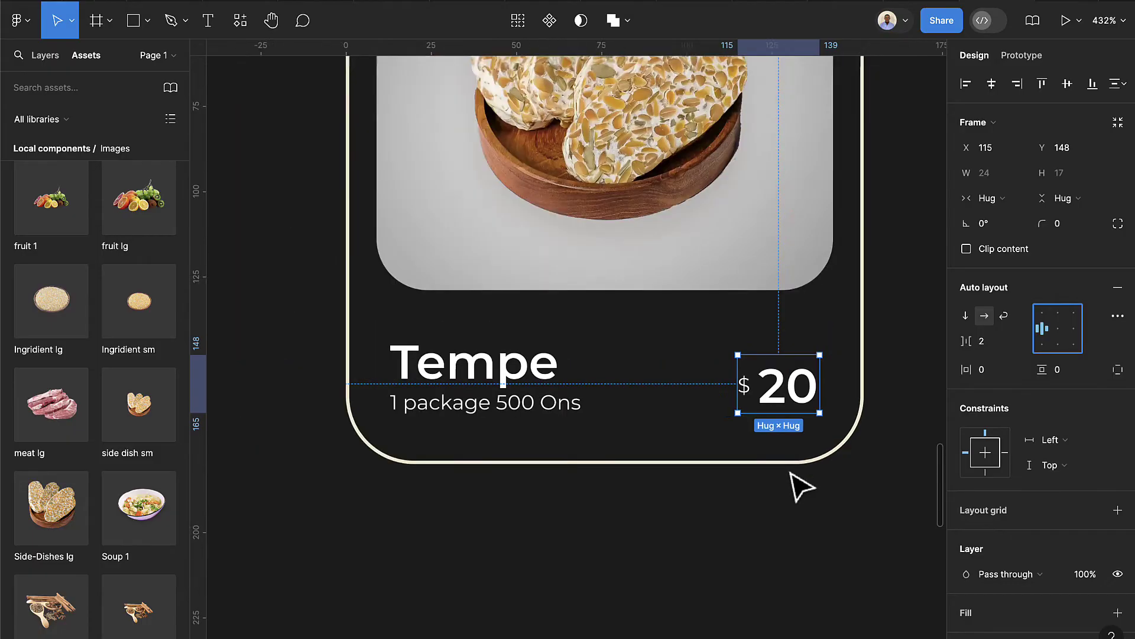
scroll(801, 486, down, 2)
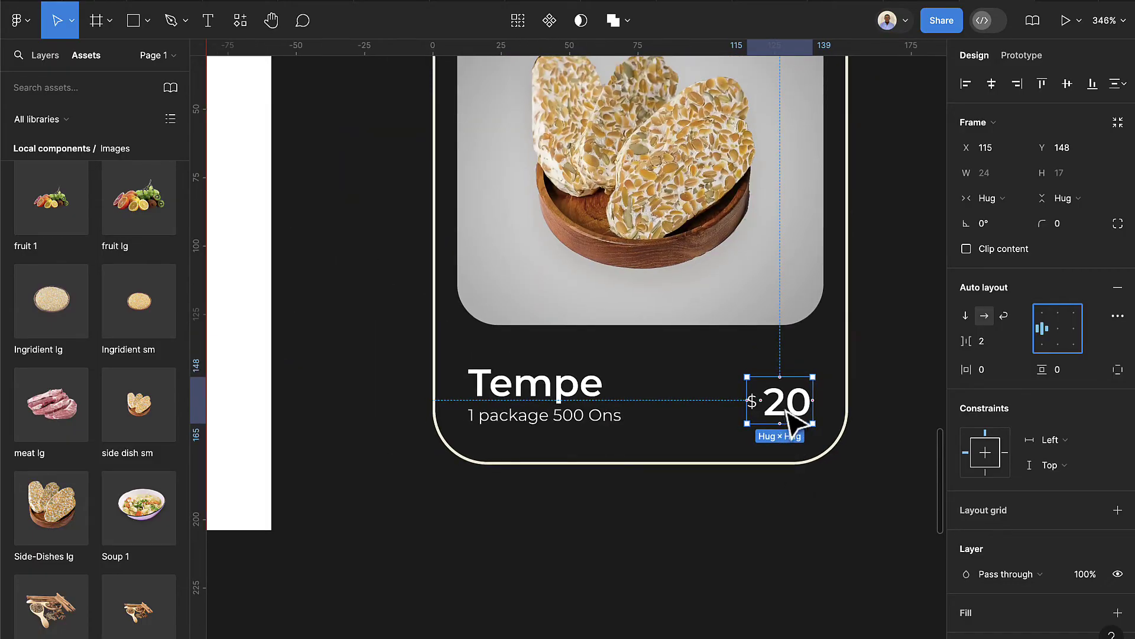
shift+click(583, 421)
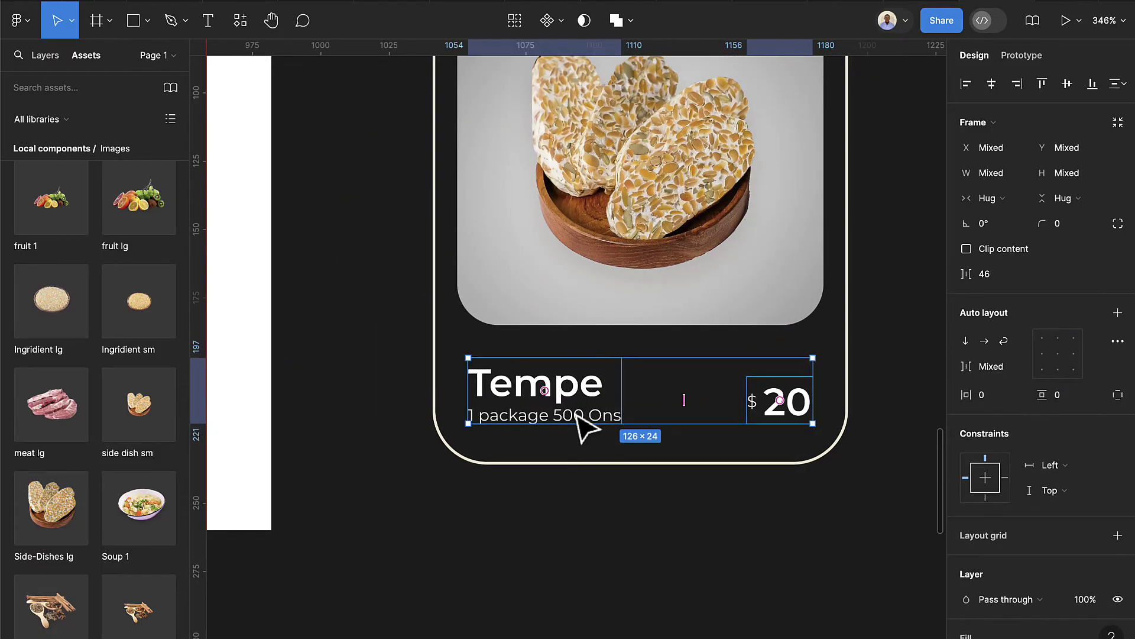
key(shift+a)
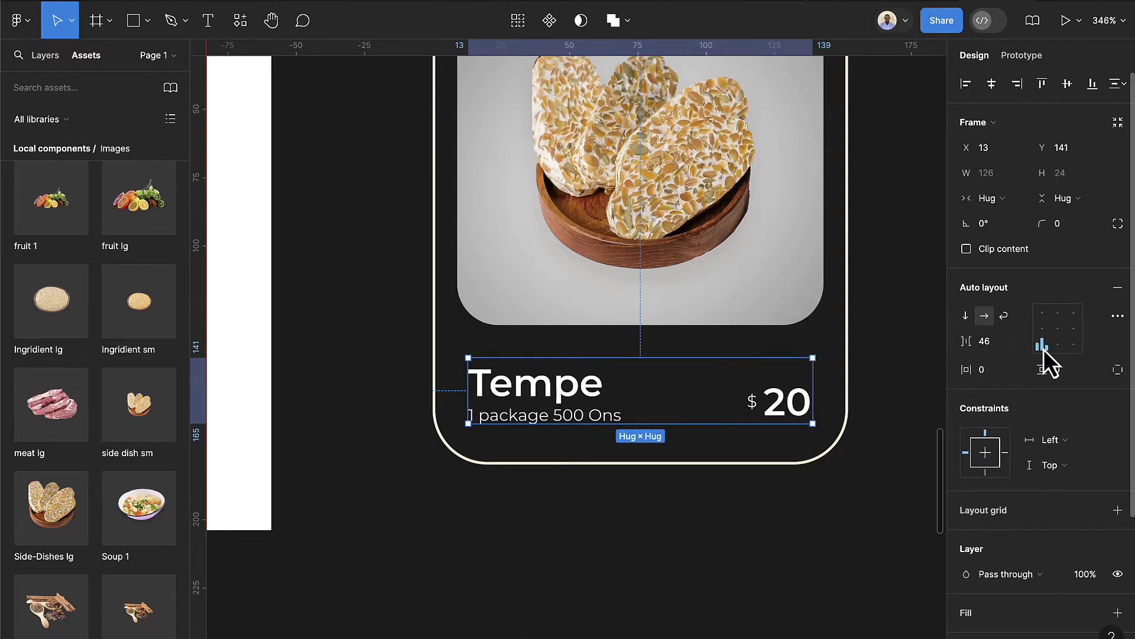
click(1041, 329)
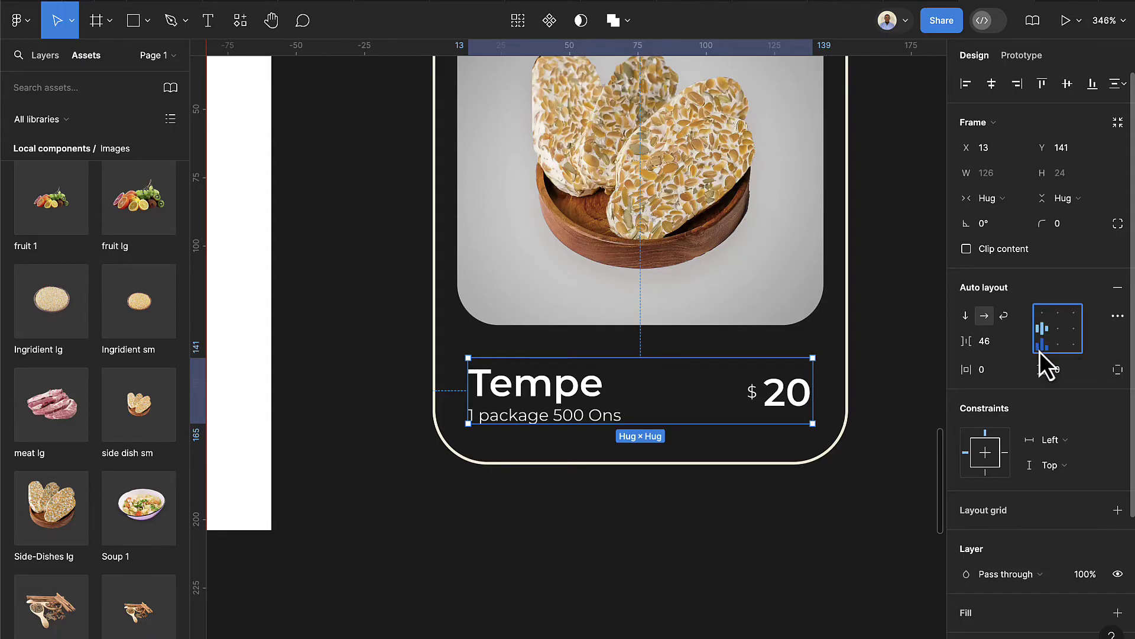
click(1040, 349)
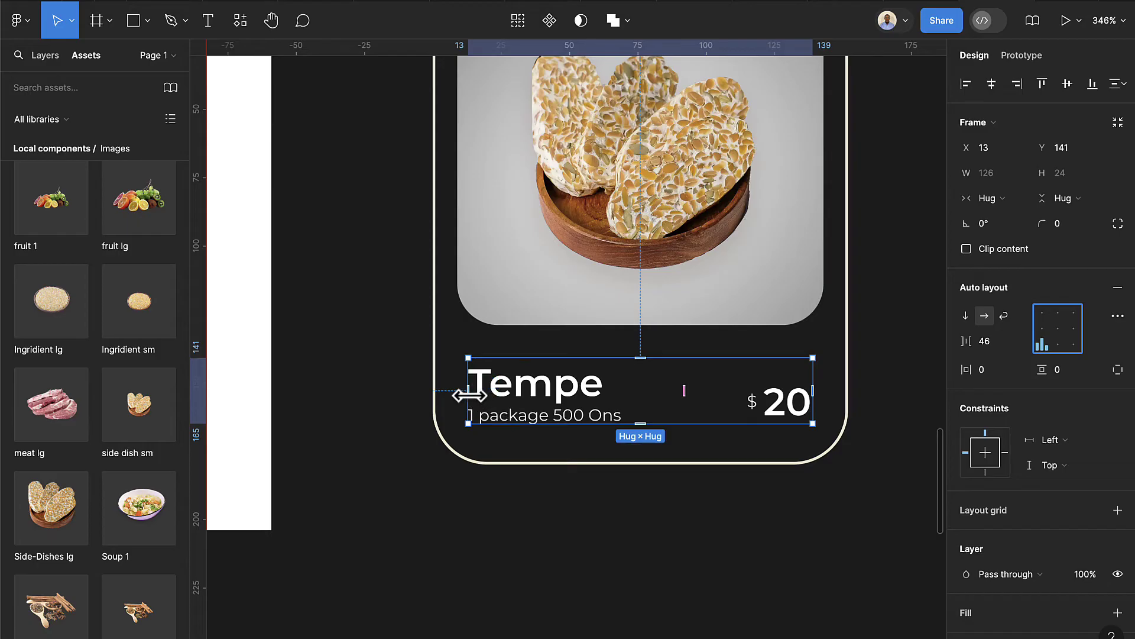
Widen the text and price row to 134 to match the image's side edges and set its item spacing to Auto
drag(468, 390, 457, 395)
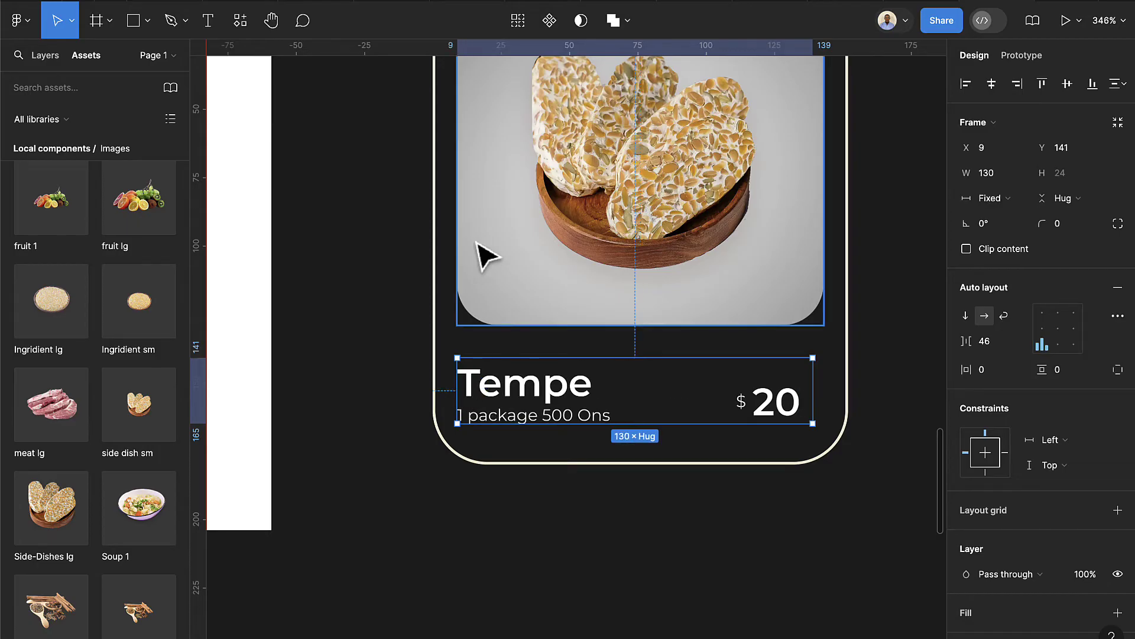
drag(815, 397, 825, 397)
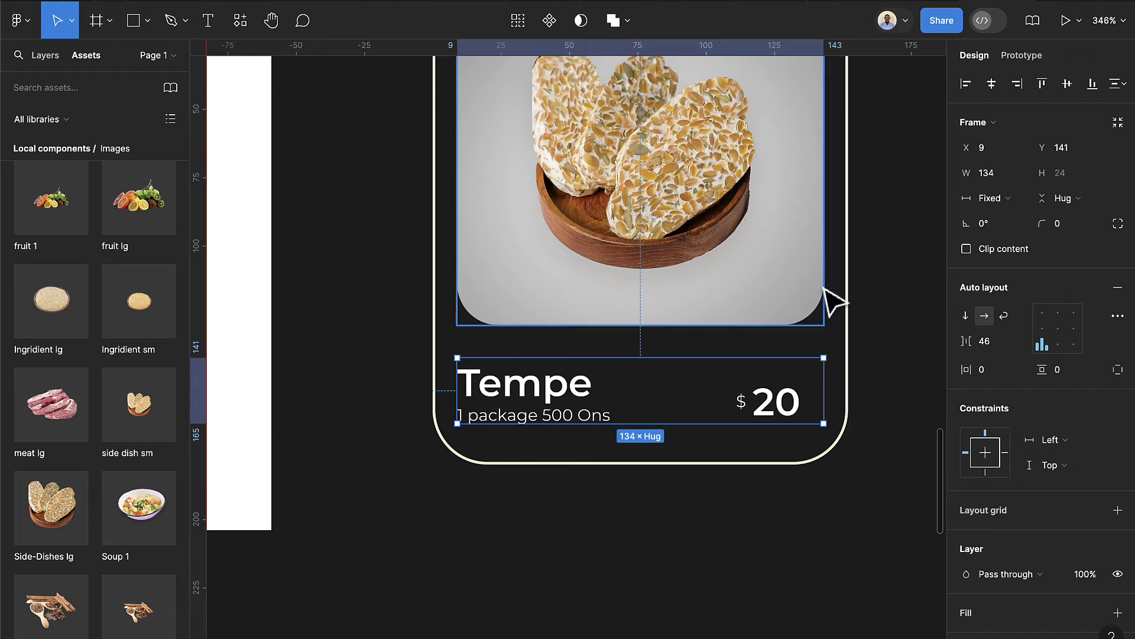
click(1019, 344)
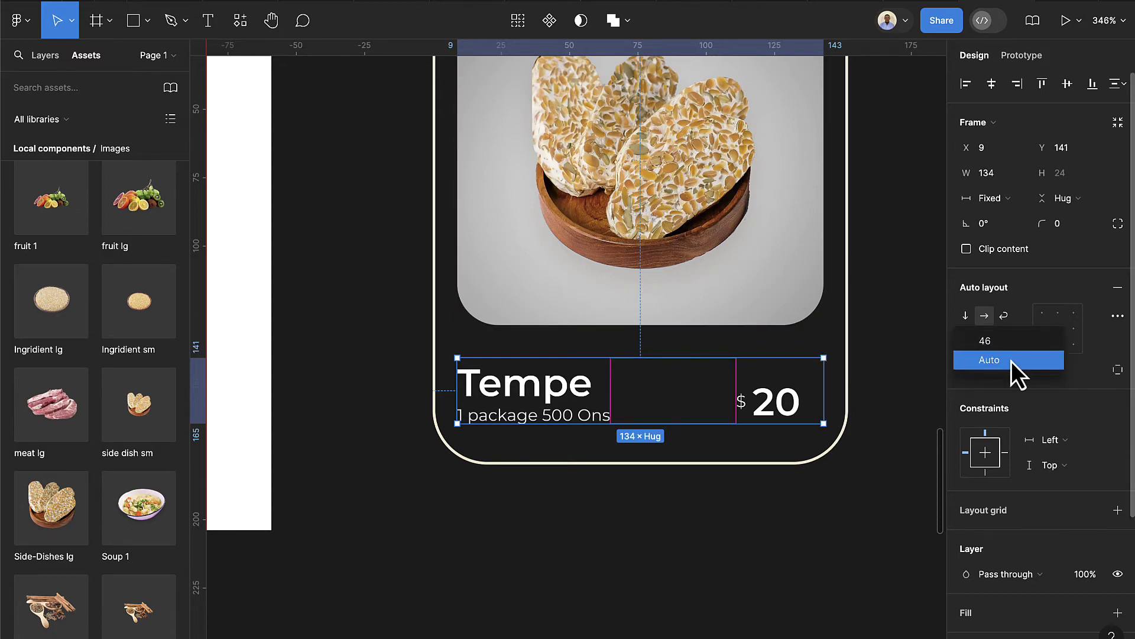
click(1011, 359)
click(683, 525)
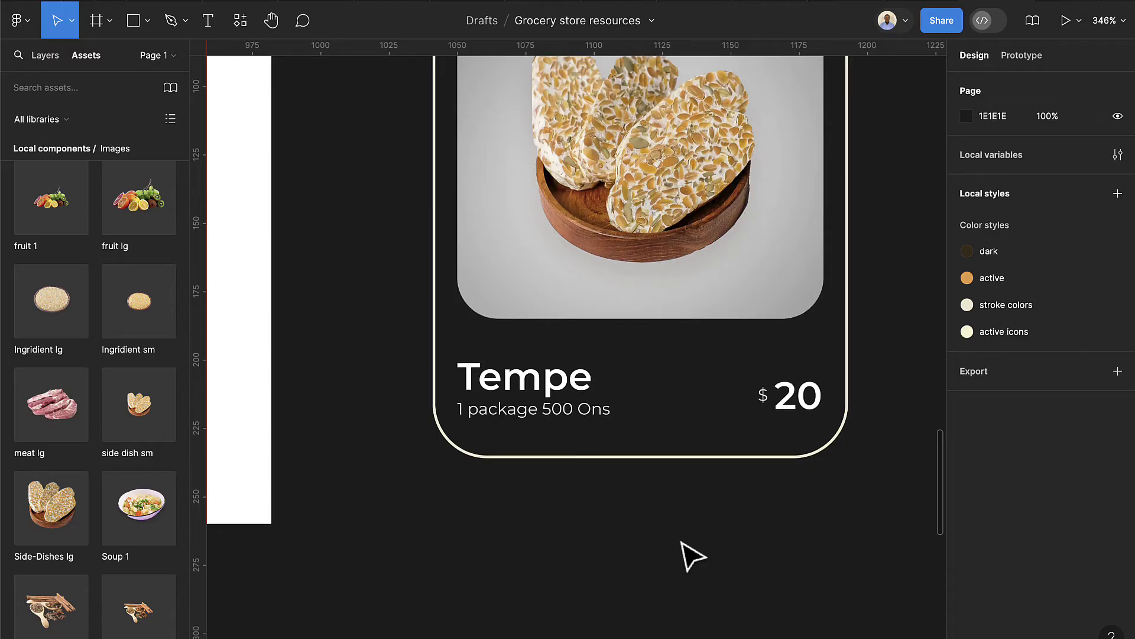
Turn the whole Tempe product card frame into a component
scroll(689, 553, down, 4)
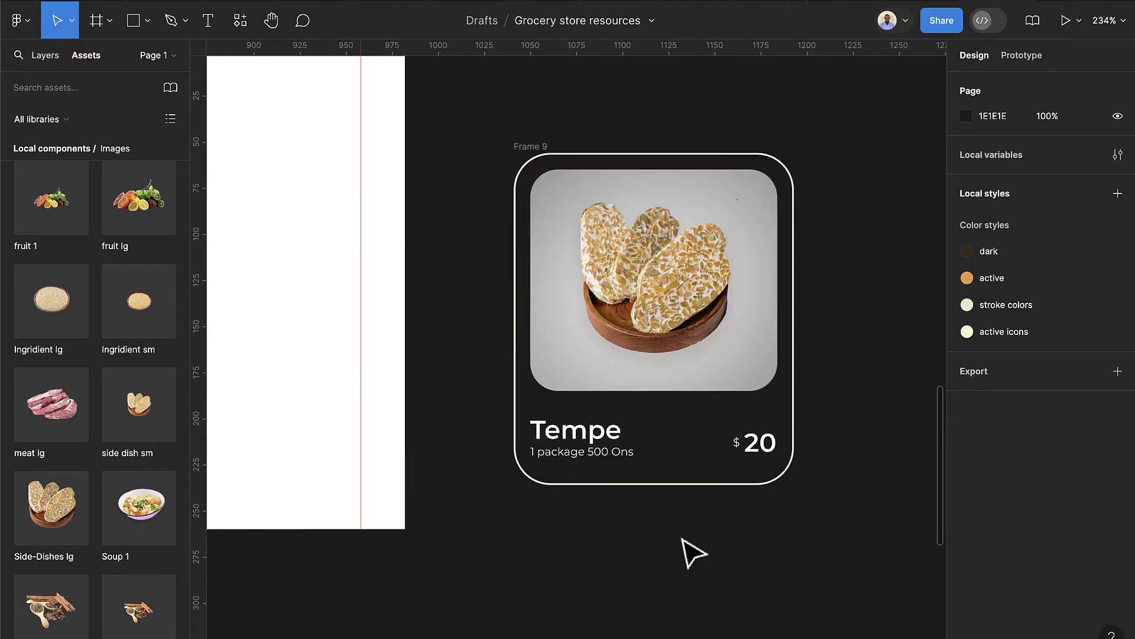
click(546, 139)
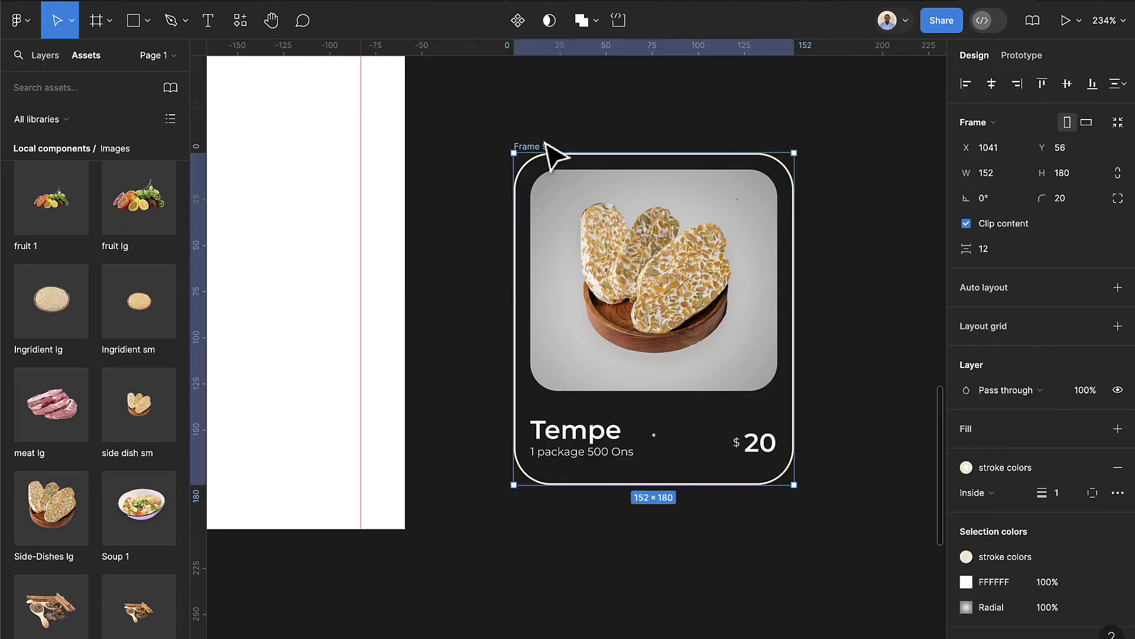
click(517, 27)
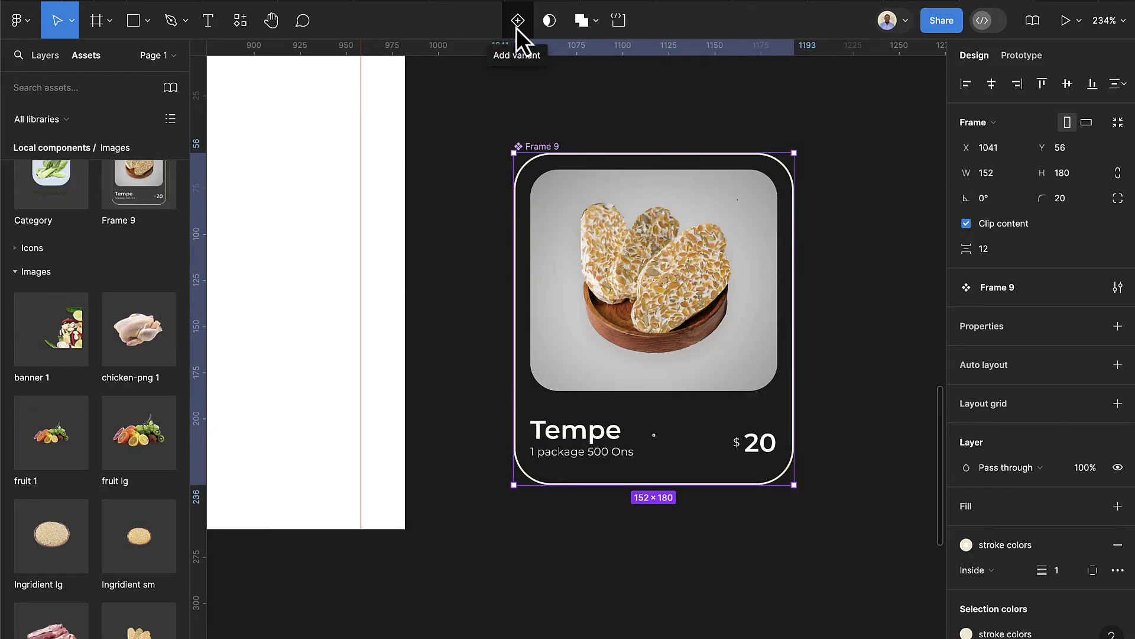
Create a text property named "item name" for the card's Tempe title
click(599, 438)
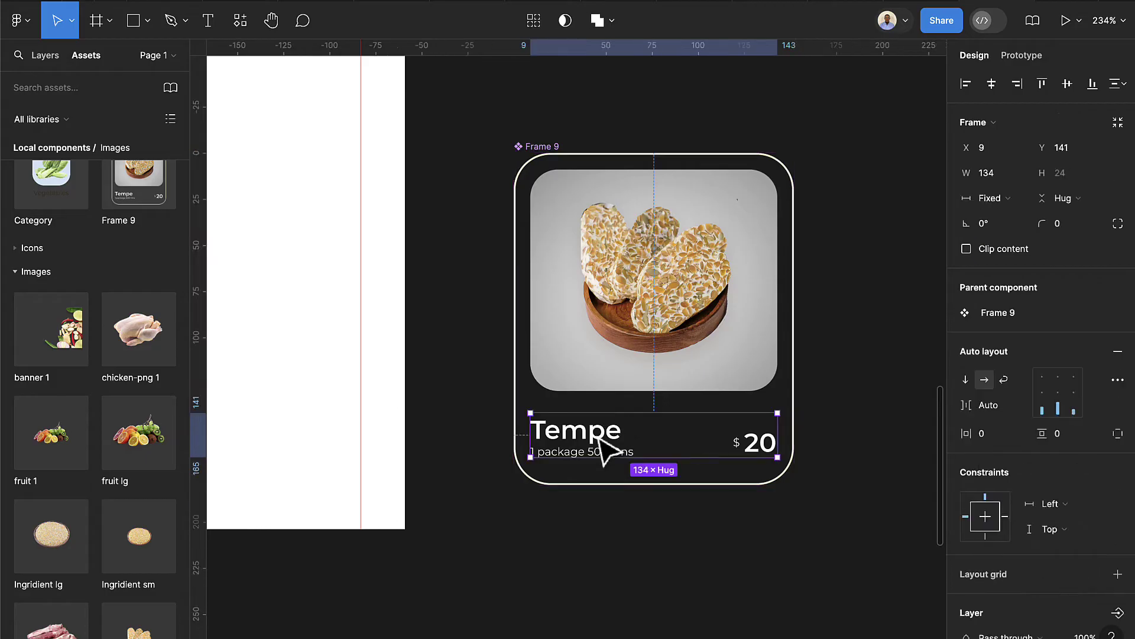
double_click(603, 444)
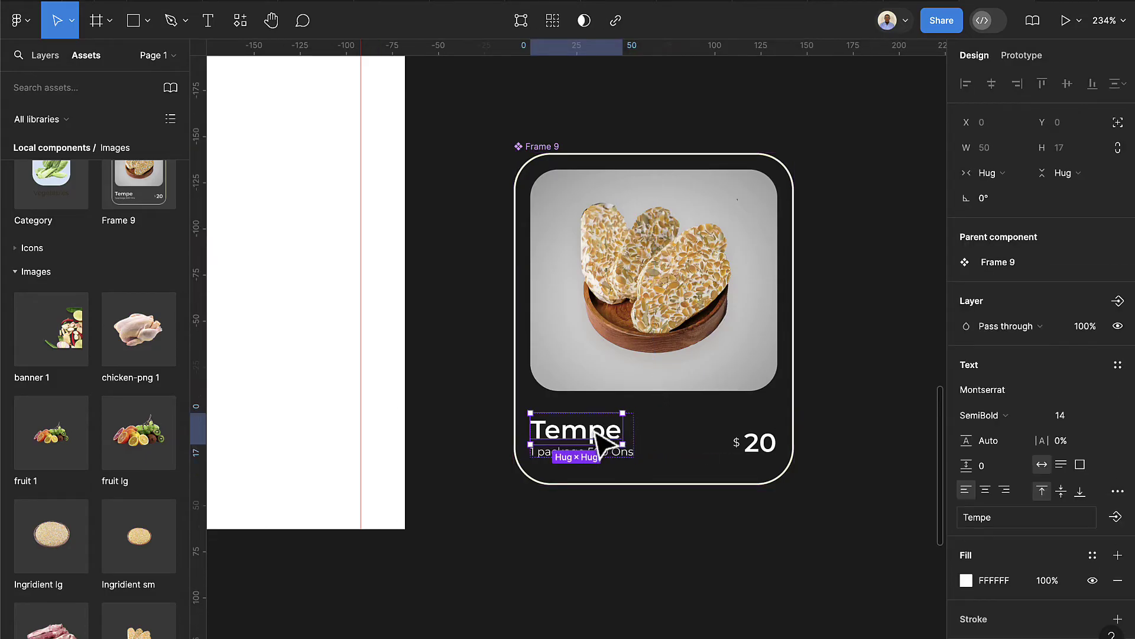
click(1116, 517)
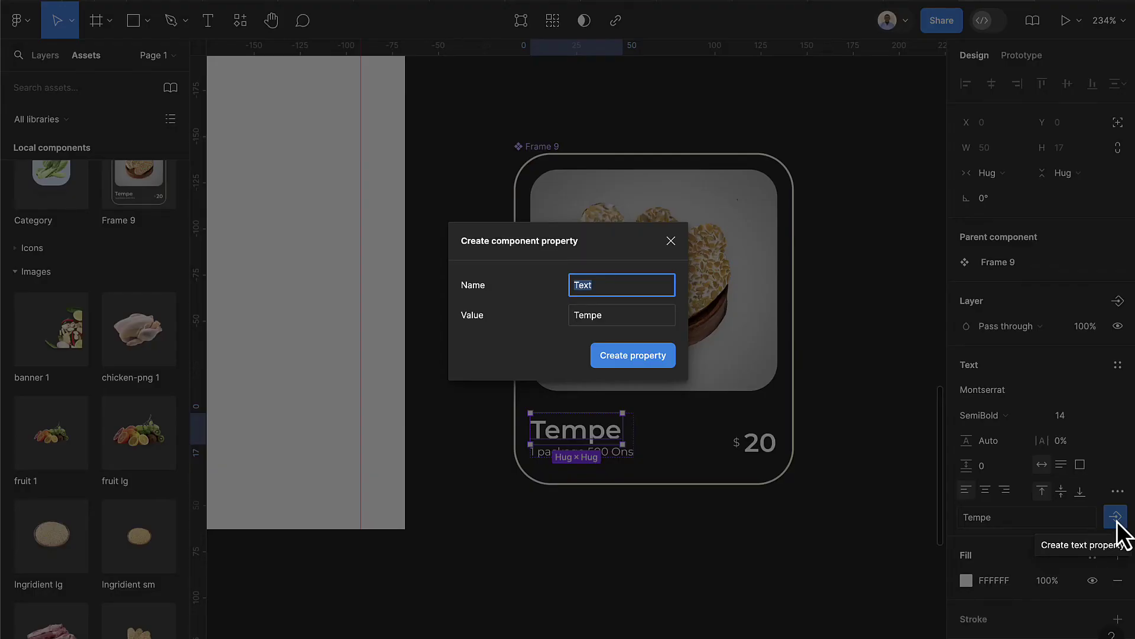
key(BackSpace)
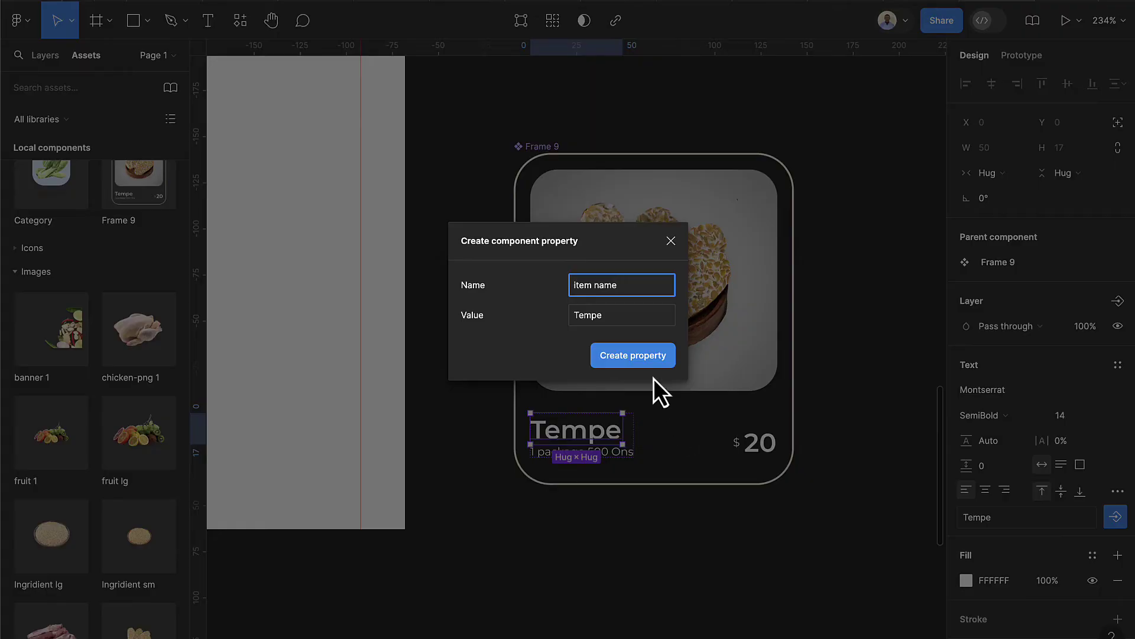
click(632, 356)
Create a text property named "item qty" for the "1 package 500 Ons" line
scroll(609, 450, up, 5)
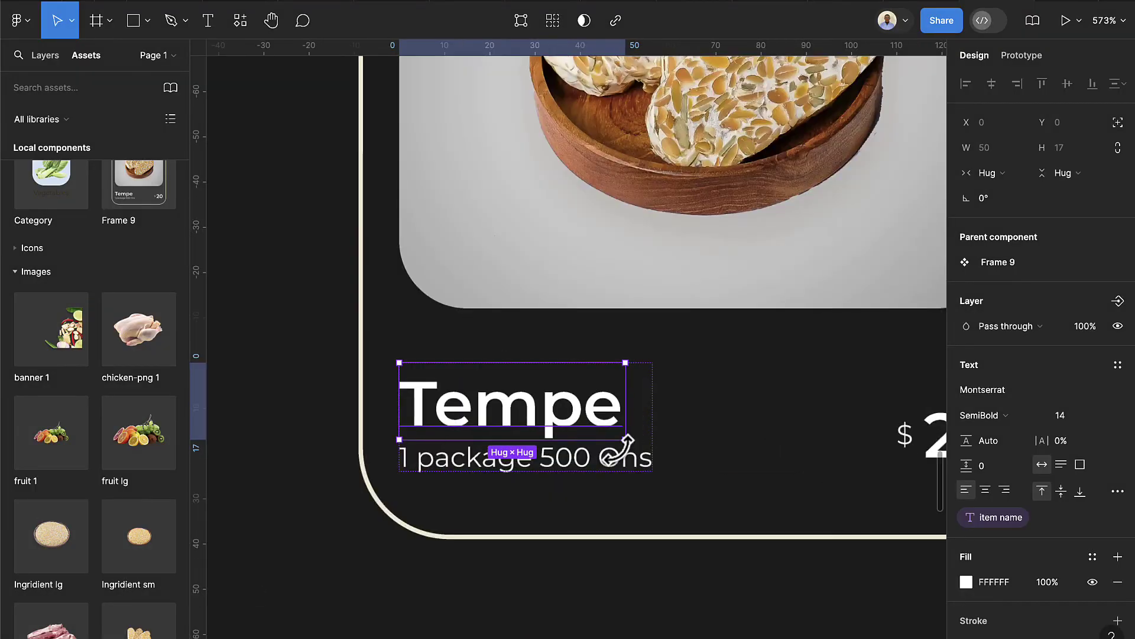
click(588, 461)
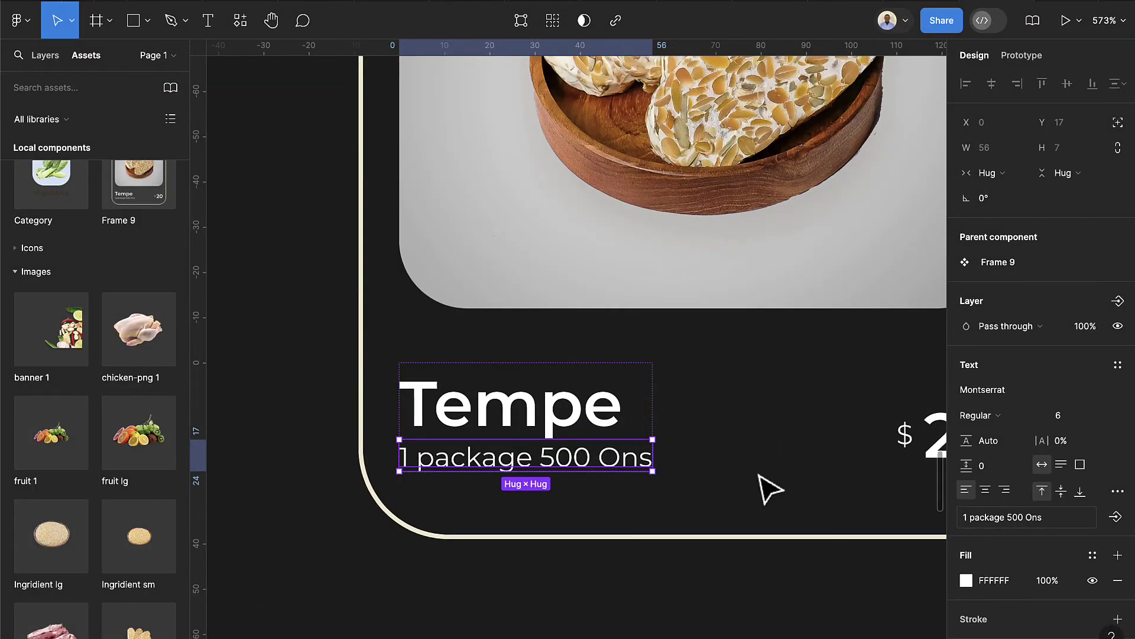
click(1116, 518)
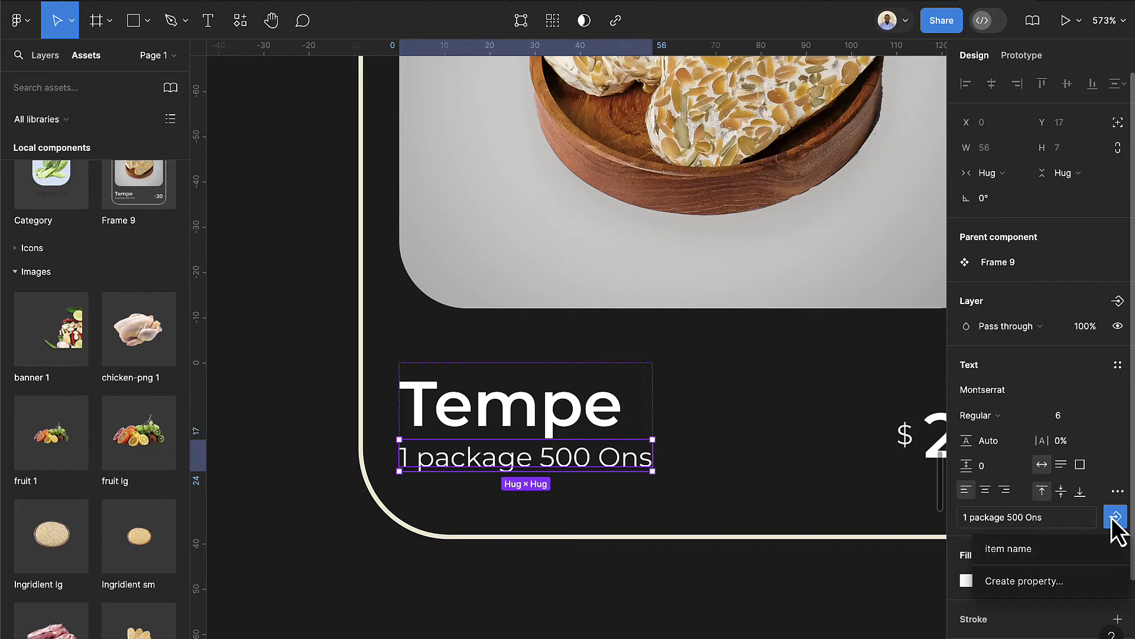
click(1044, 581)
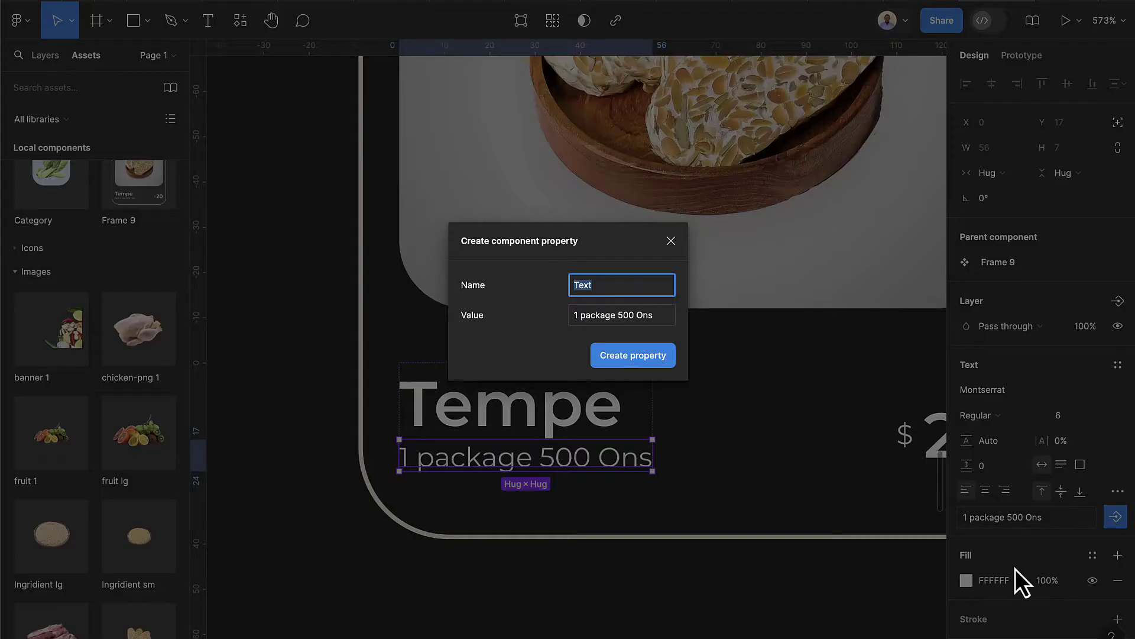
key(BackSpace)
text(item qty)
key(Return)
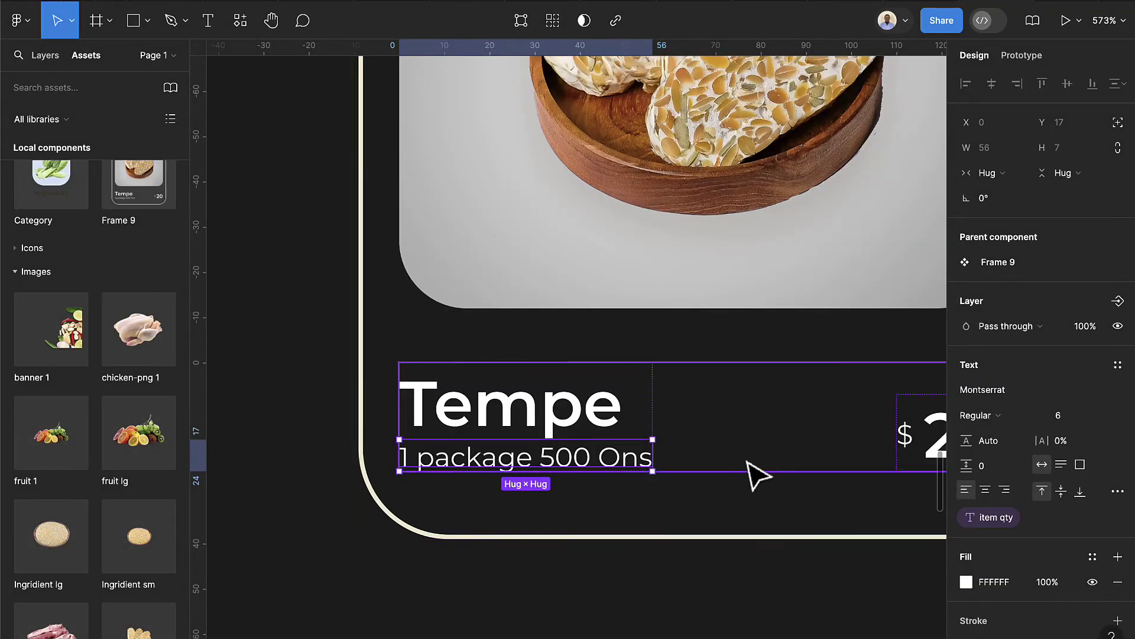
Create a text property named "price" for the card's number 20
scroll(879, 506, right, 5)
click(769, 453)
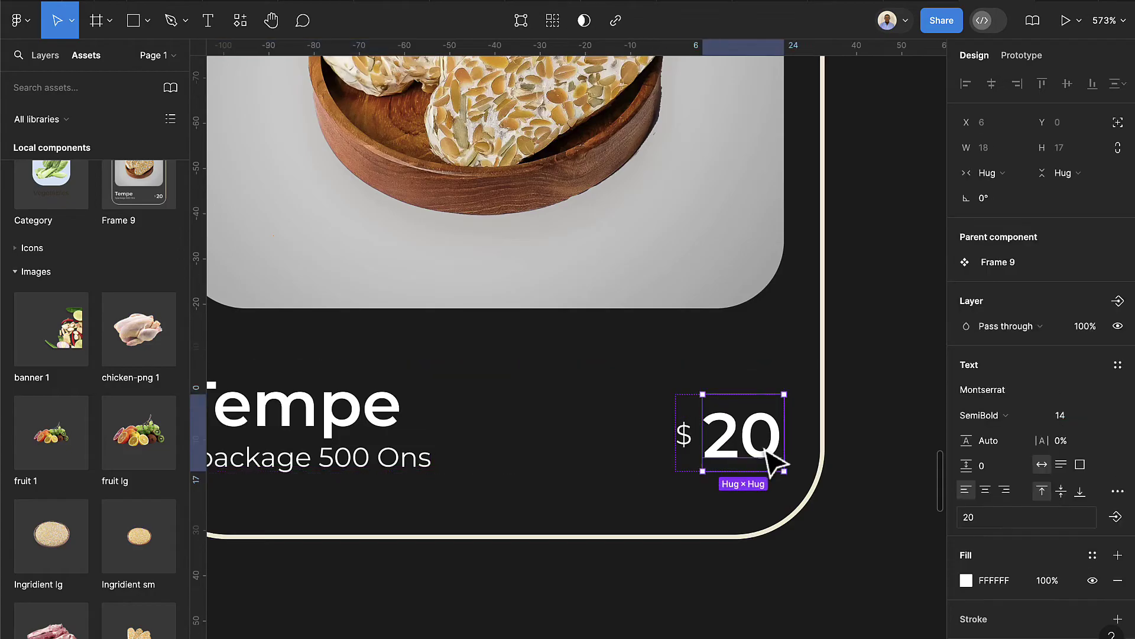
click(1116, 517)
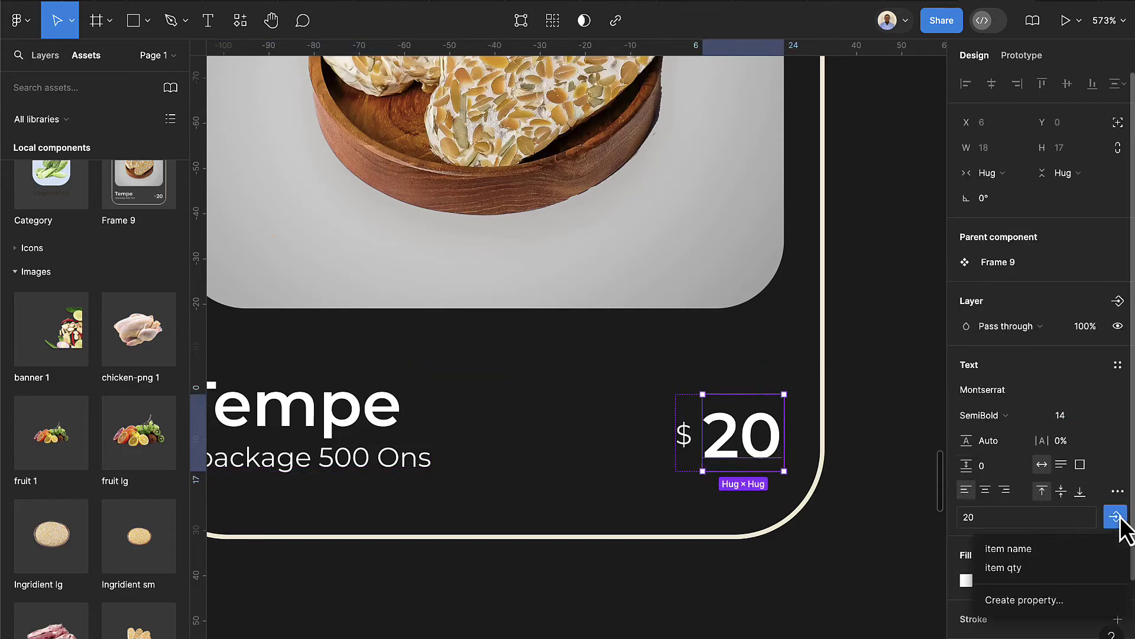
click(1019, 605)
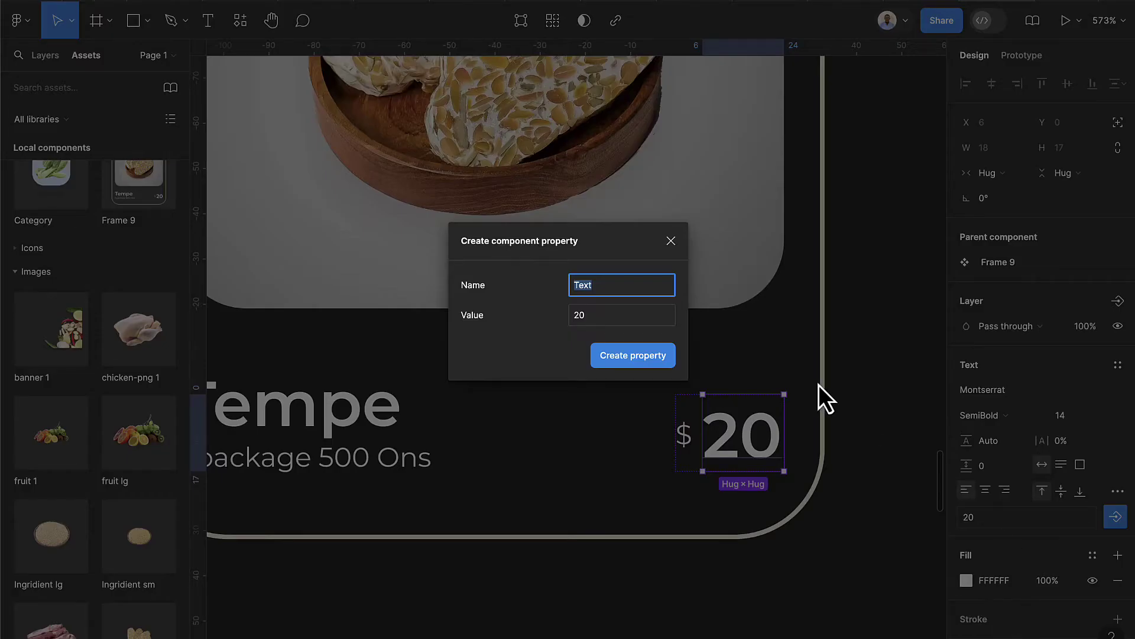
text(p)
key(BackSpace)
text(price)
key(Return)
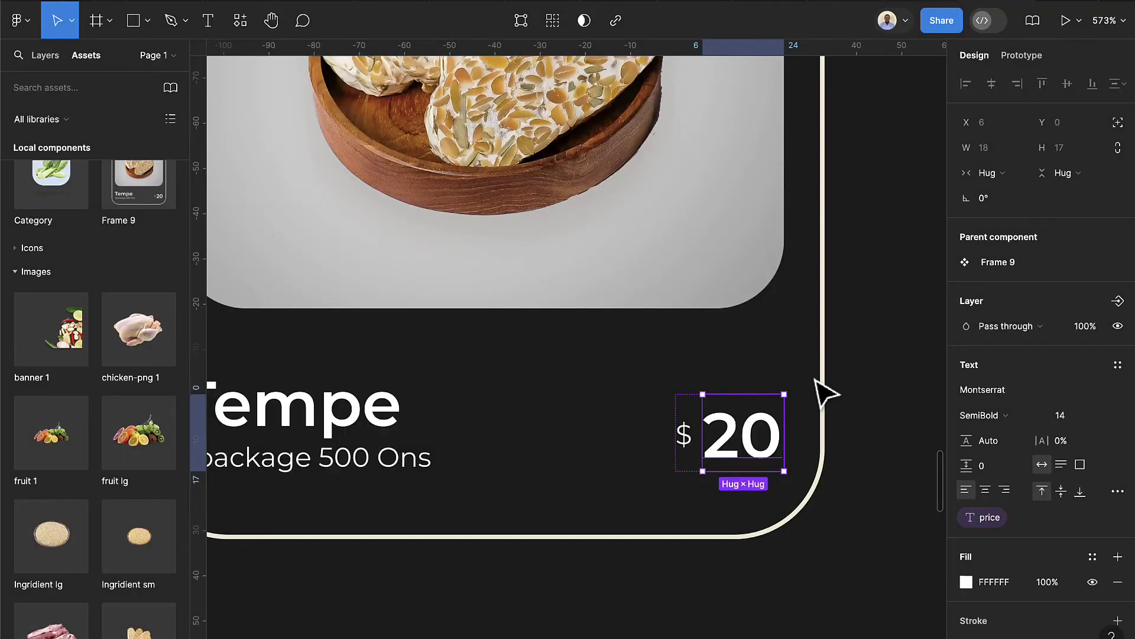
Create an instance swap property named "Item image" for the card's Side-Dishes lg image
scroll(671, 443, down, 10)
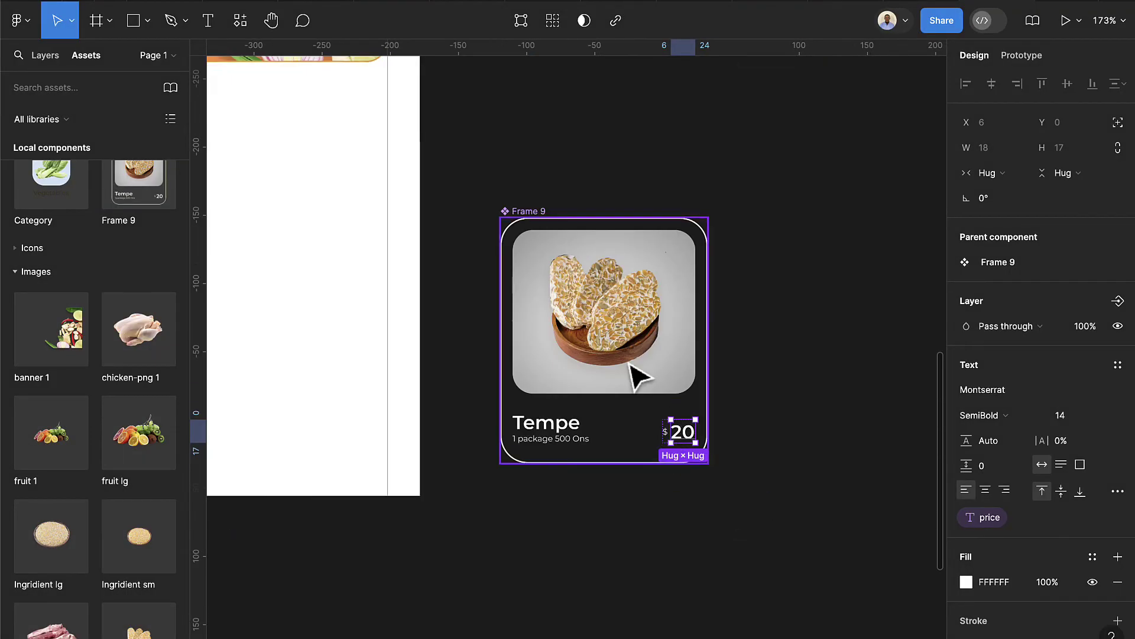
click(516, 216)
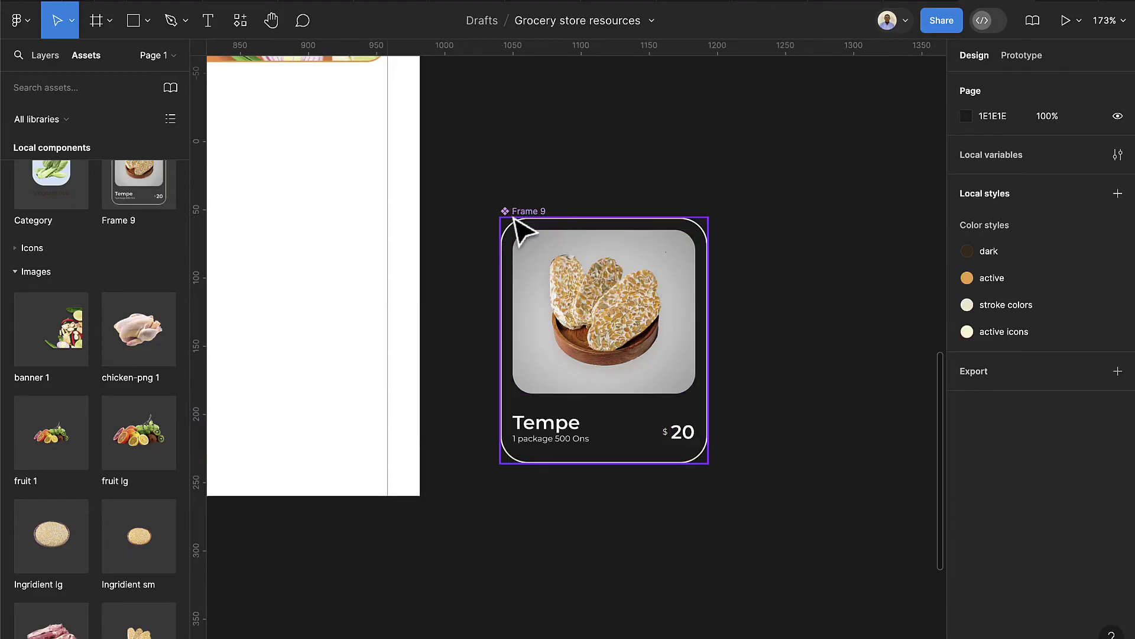
click(544, 253)
scroll(615, 331, up, 3)
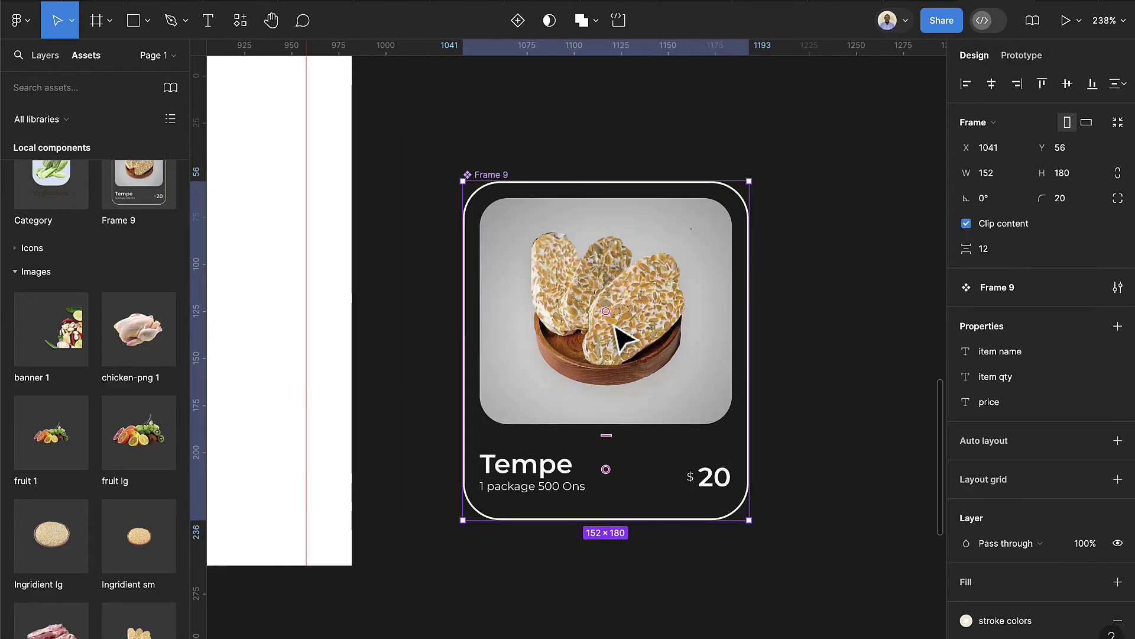
double_click(621, 334)
double_click(621, 332)
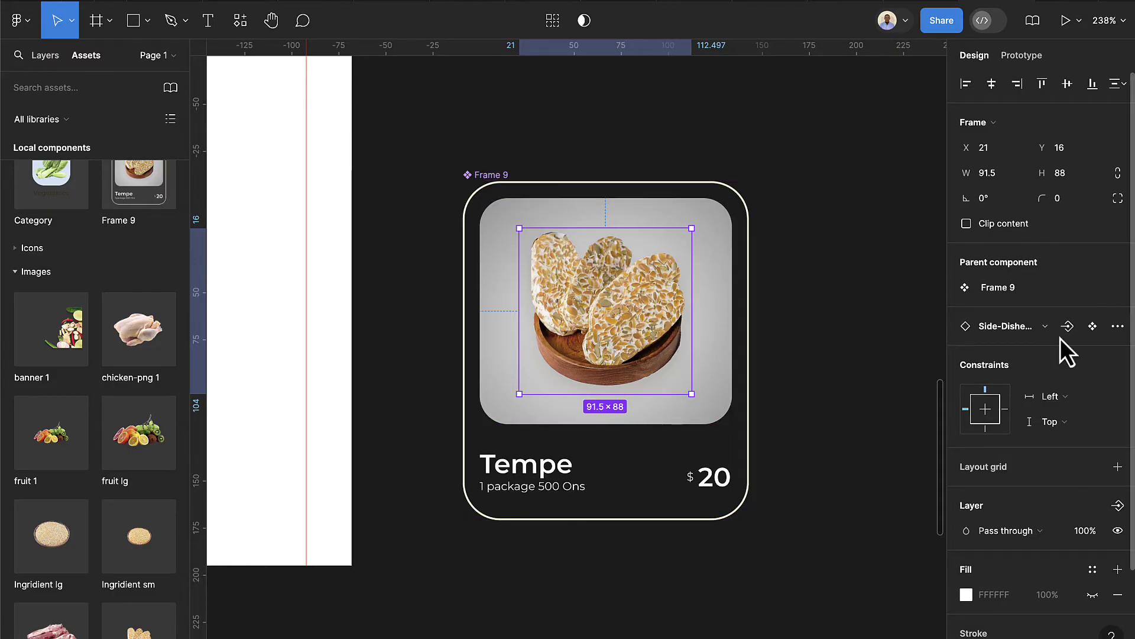
click(1074, 332)
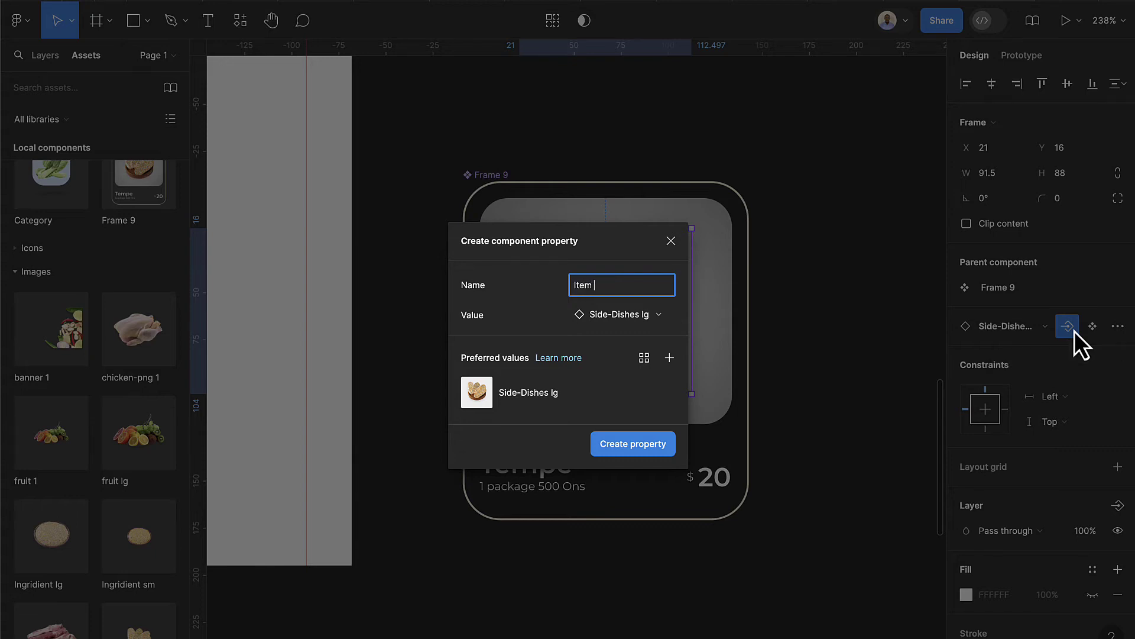
text(Item image)
key(Return)
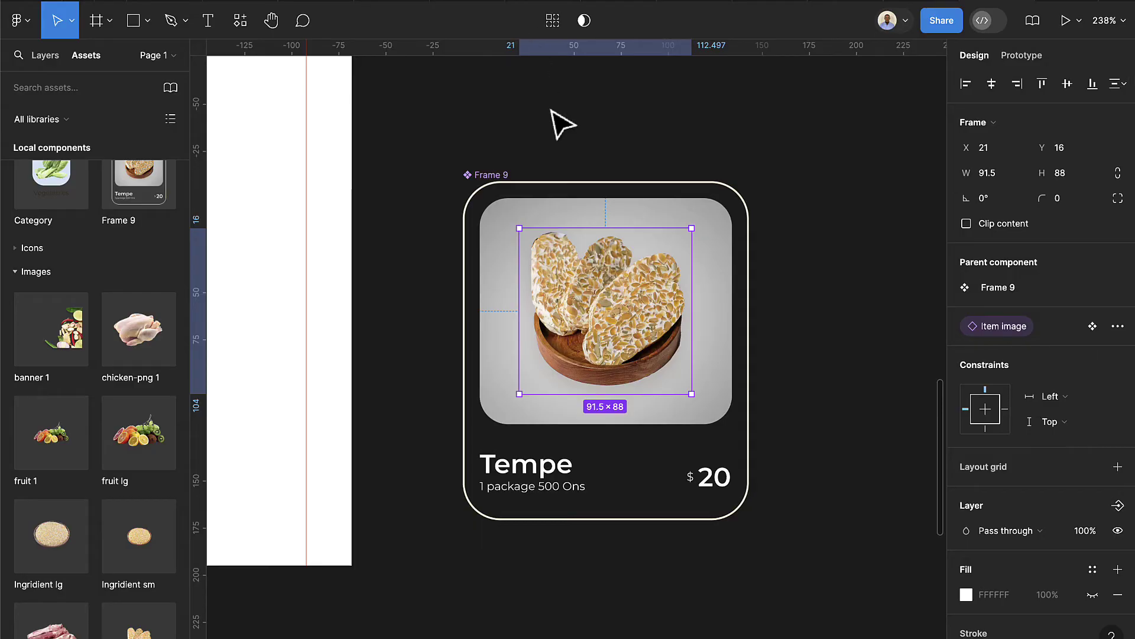
Rename the Frame 9 card component to "Item"
click(563, 142)
scroll(578, 160, down, 5)
scroll(615, 260, down, 5)
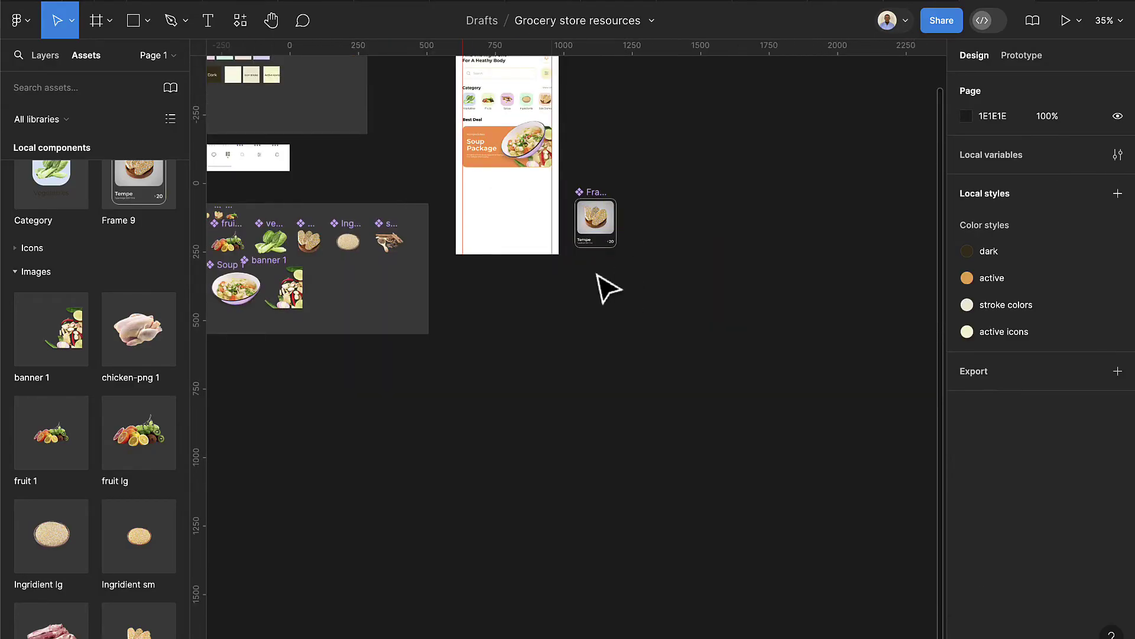
scroll(499, 195, up, 1)
scroll(480, 248, up, 6)
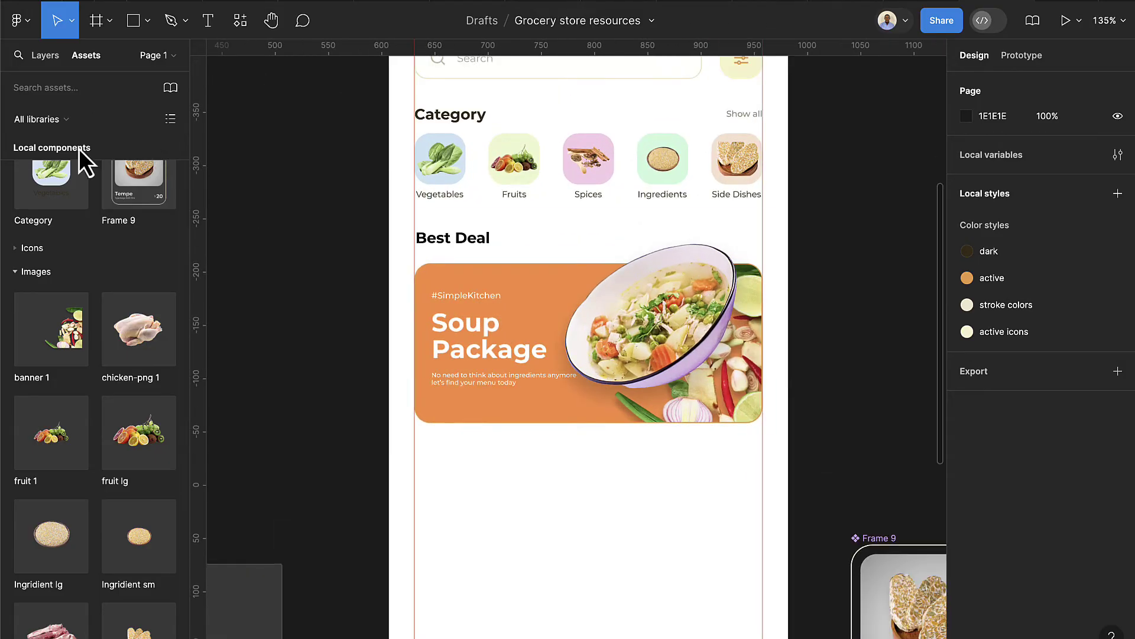
scroll(87, 209, up, 1)
scroll(854, 434, down, 2)
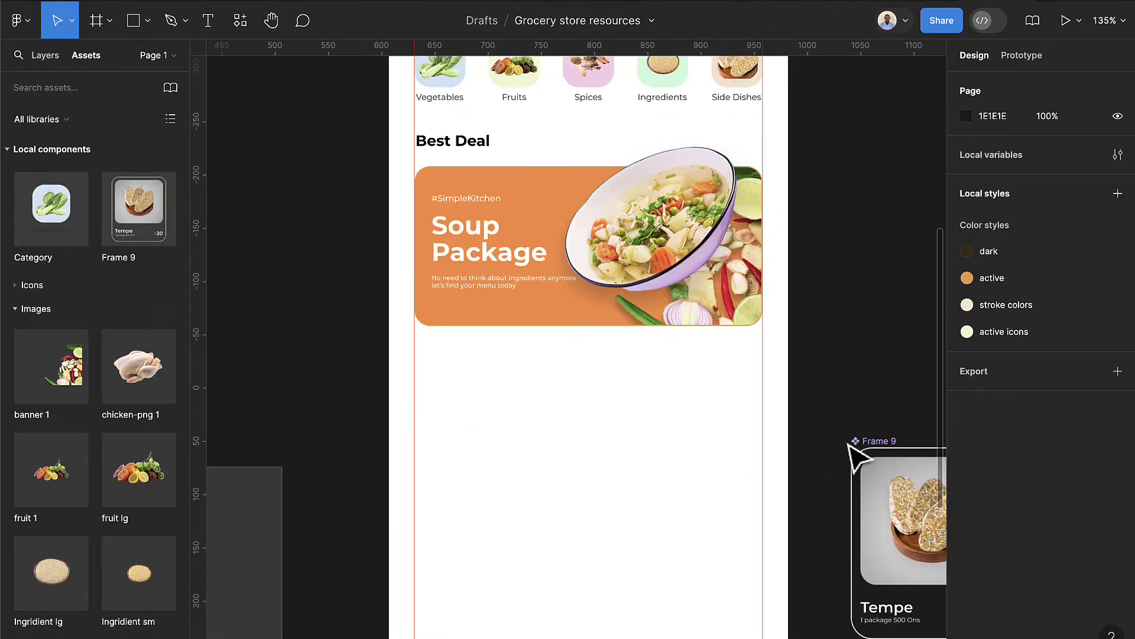
click(881, 443)
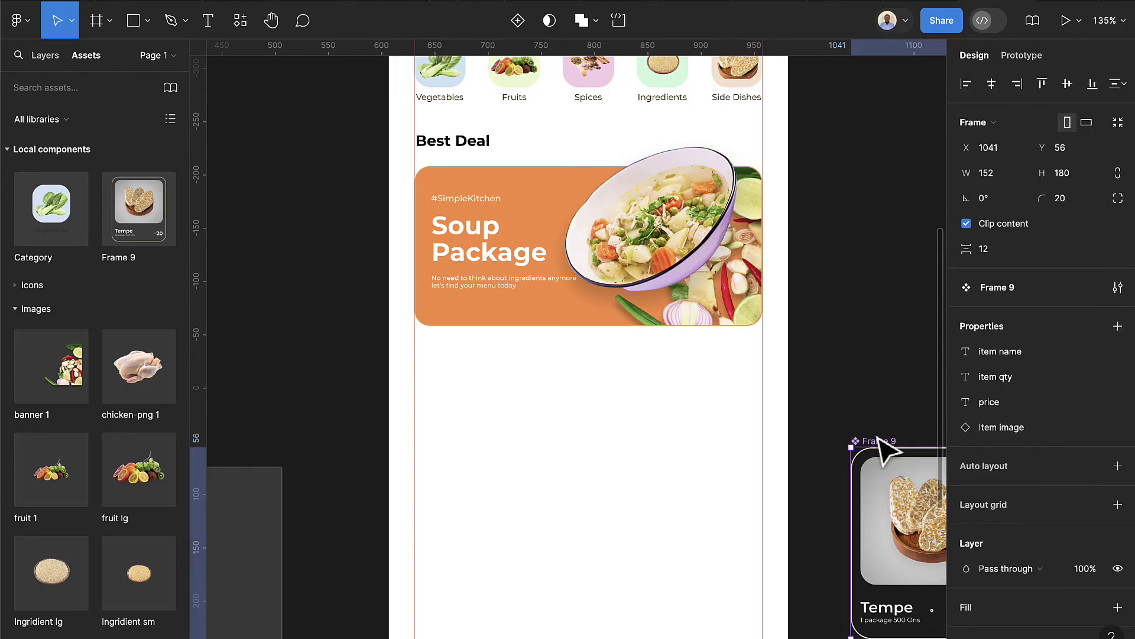
double_click(882, 441)
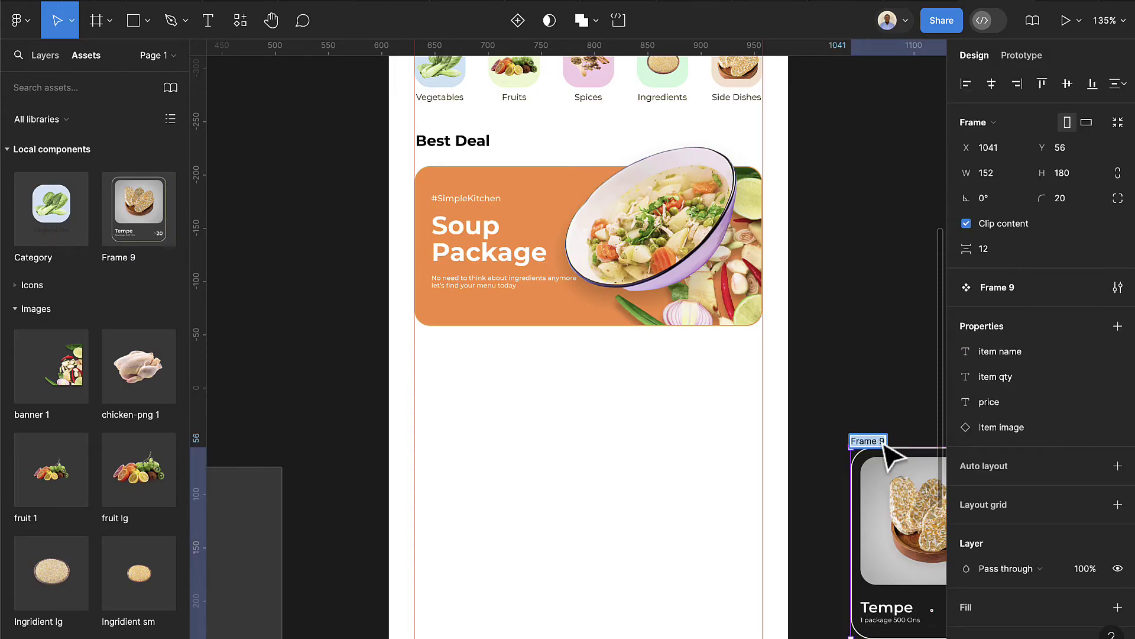
key(Return)
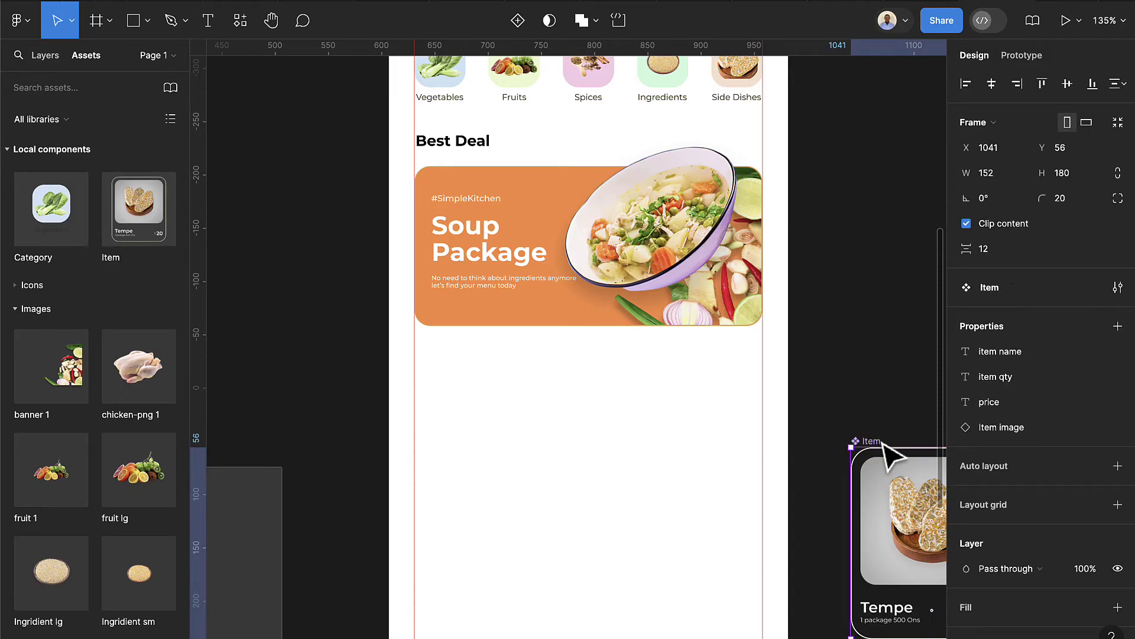
Place an instance of the Item component below the Soup Package banner, at about X 26, Y 518
drag(128, 228, 522, 479)
scroll(482, 443, down, 1)
scroll(651, 545, right, 5)
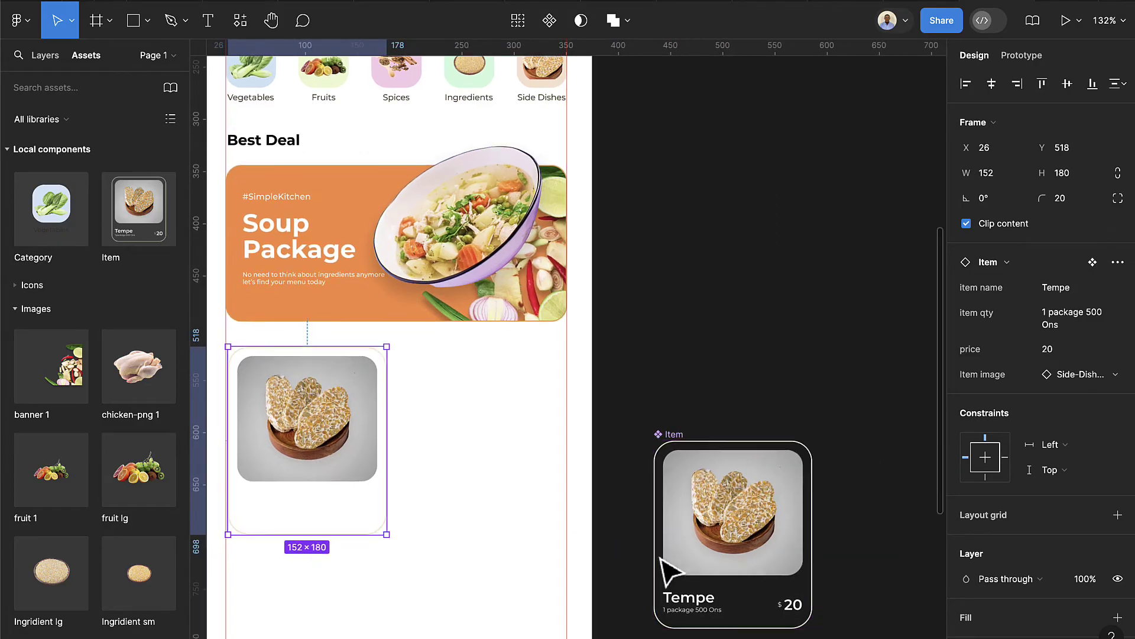
scroll(717, 592, down, 2)
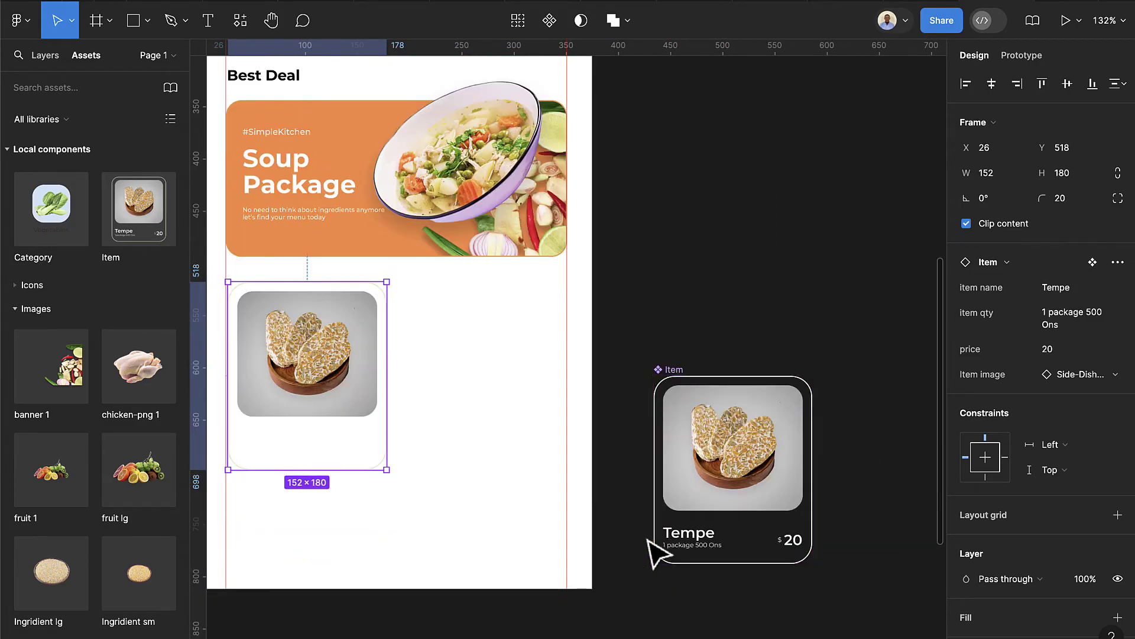
Replace the white FFFFFF selection color of the main Item component with the "dark" color style
click(703, 547)
click(699, 544)
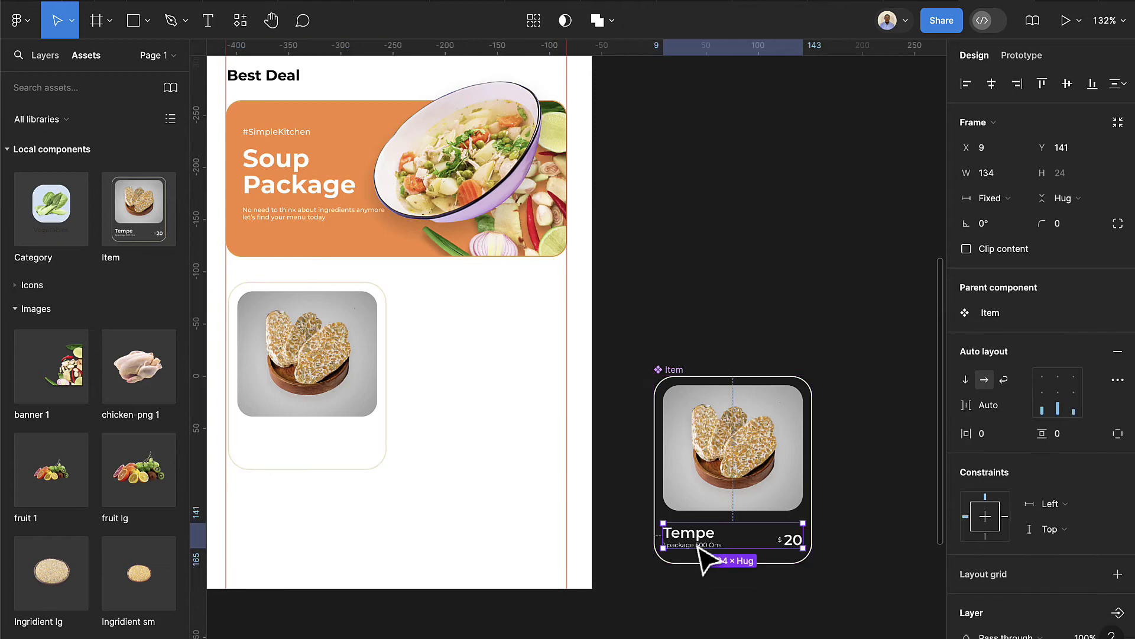
click(676, 372)
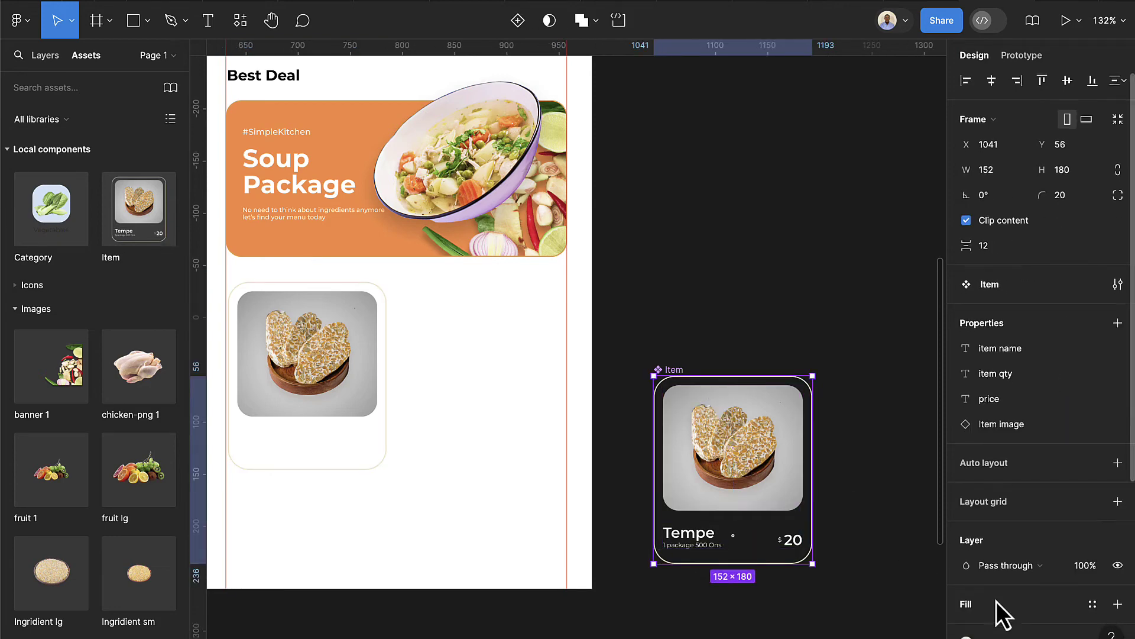
scroll(995, 601, down, 5)
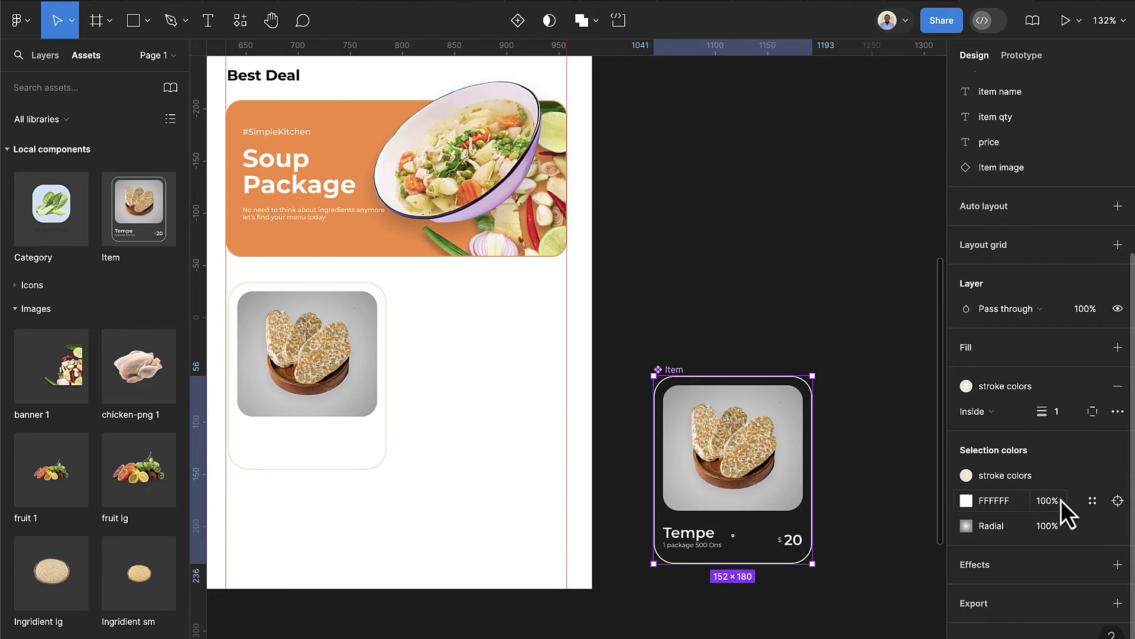
click(1089, 501)
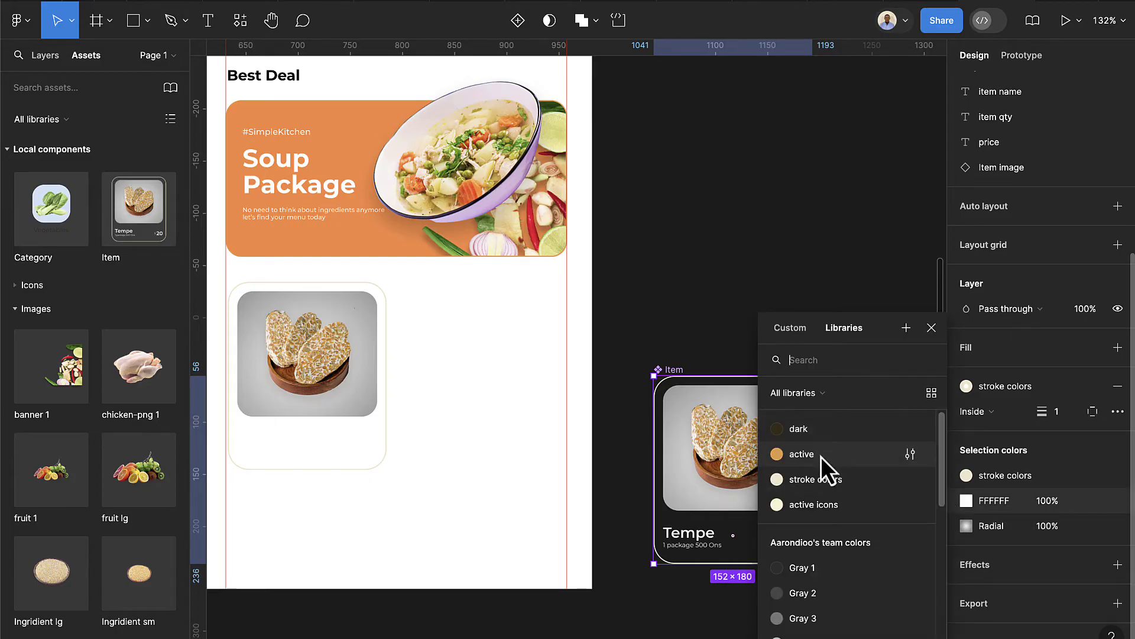
click(799, 428)
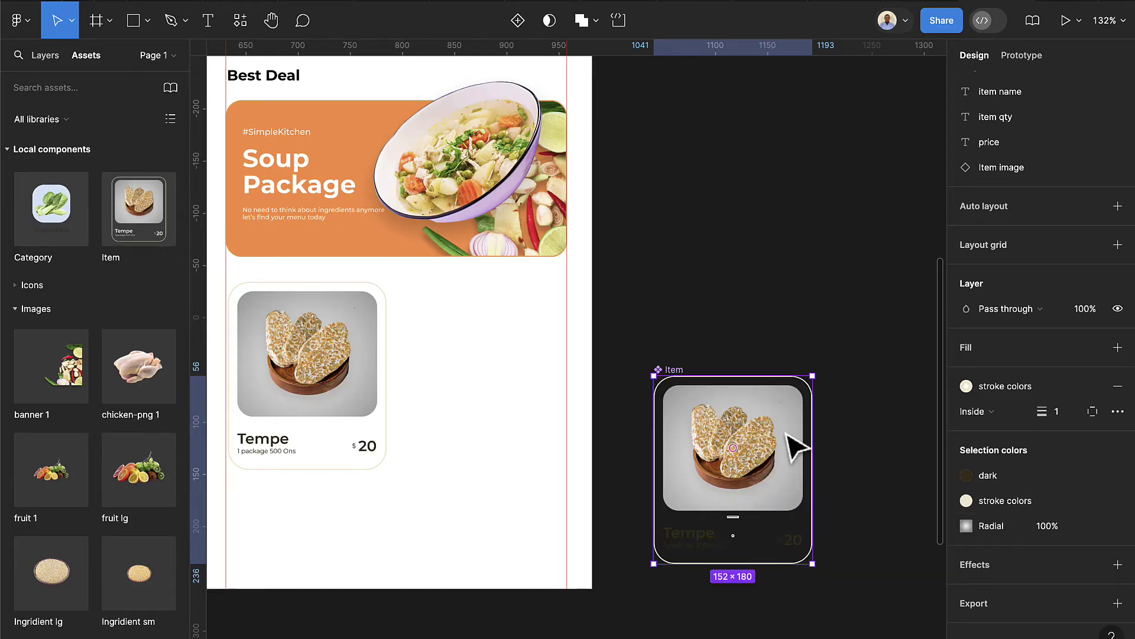
Set the first stop of the radial gradient behind the Item component's image to white FFFFFF
double_click(785, 453)
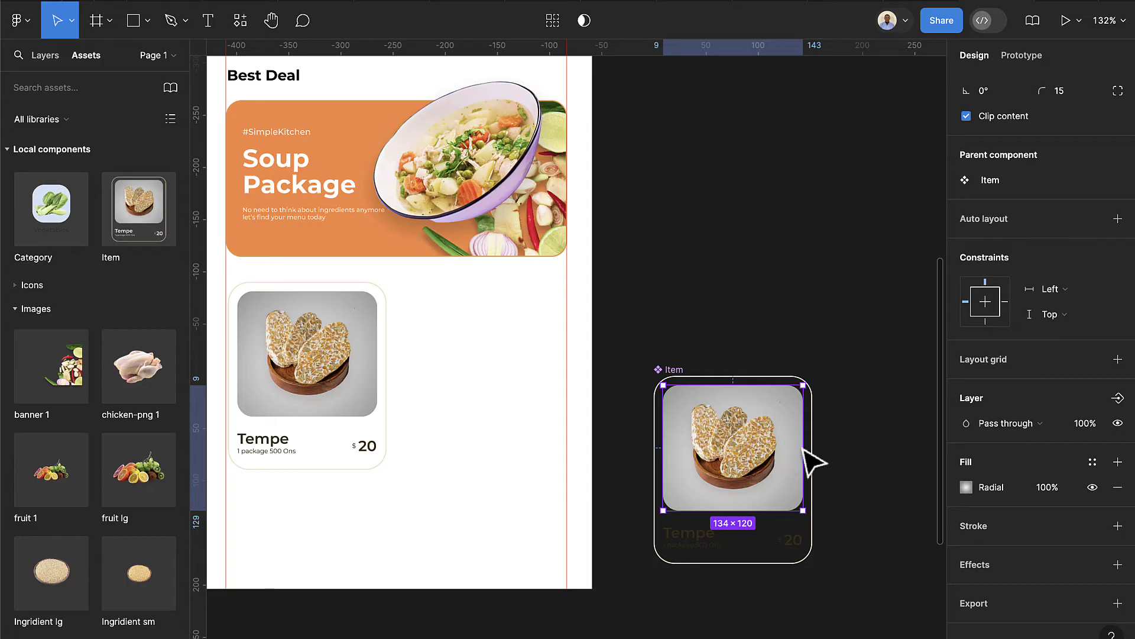
click(966, 486)
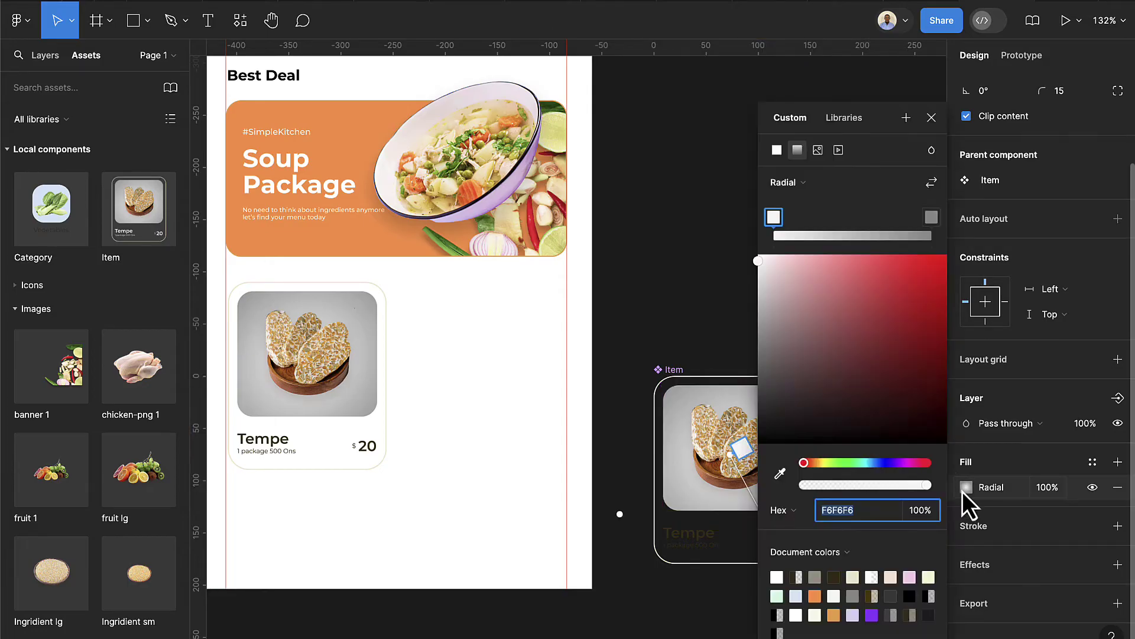
drag(759, 269, 729, 240)
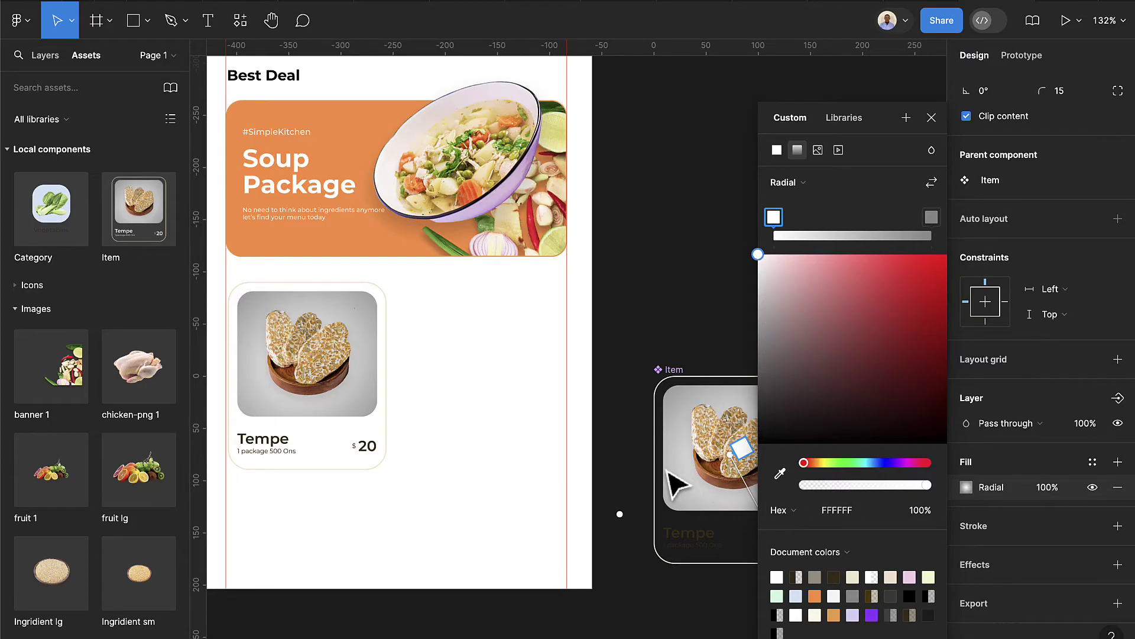
Lighten the outer stop of the image background's radial gradient to F2F2F2 and deselect the frame
ctrl+scroll(674, 482, down, 2)
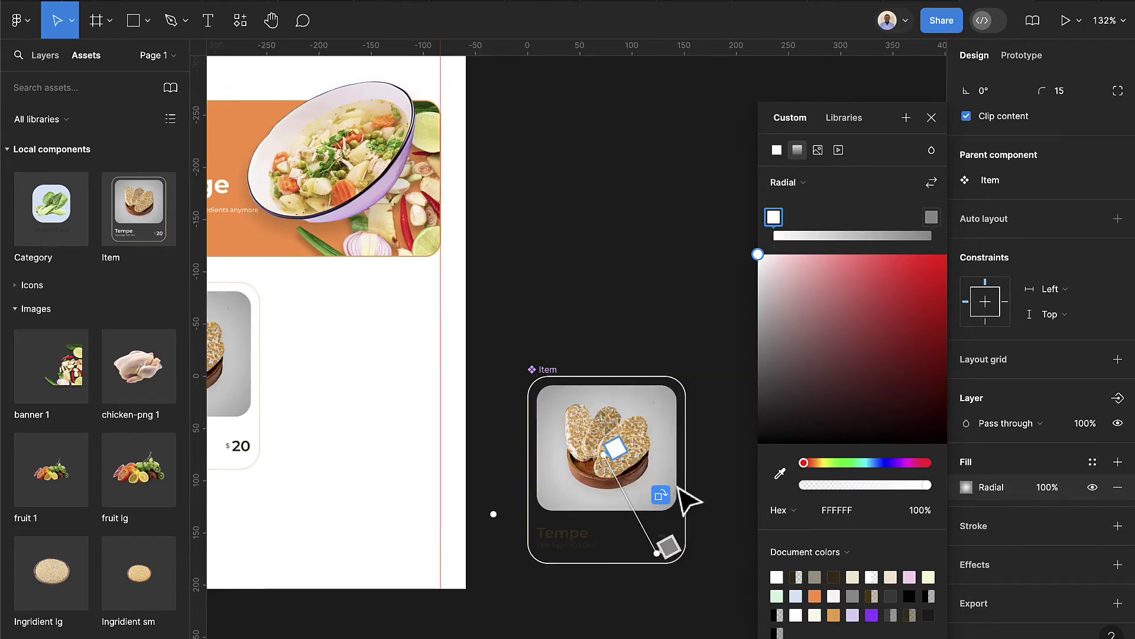
click(674, 534)
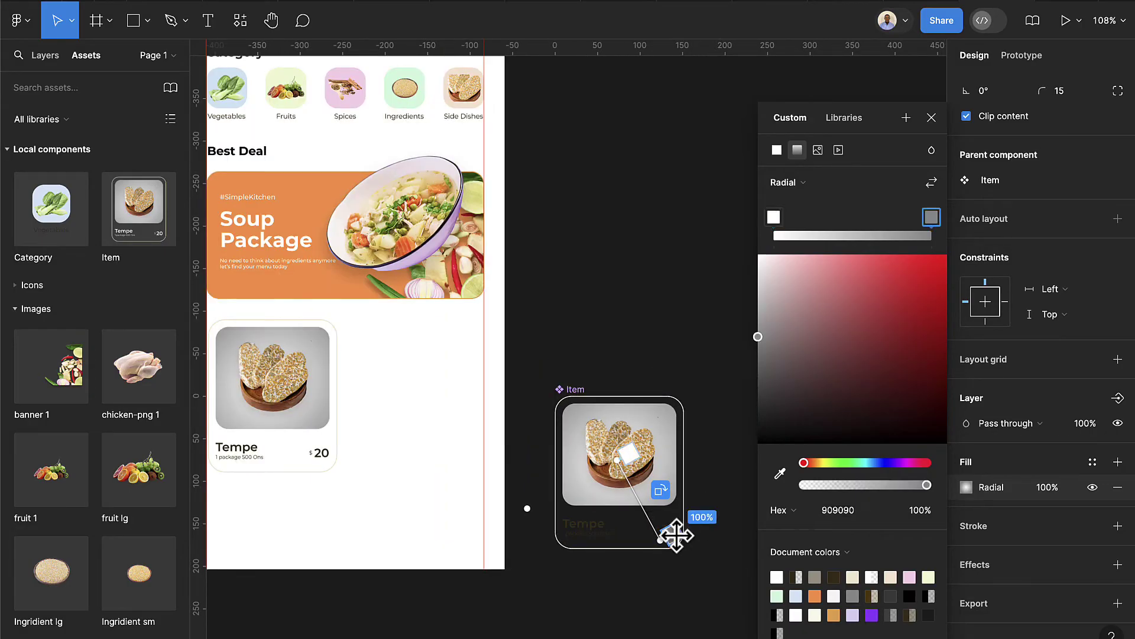
scroll(676, 535, left, 3)
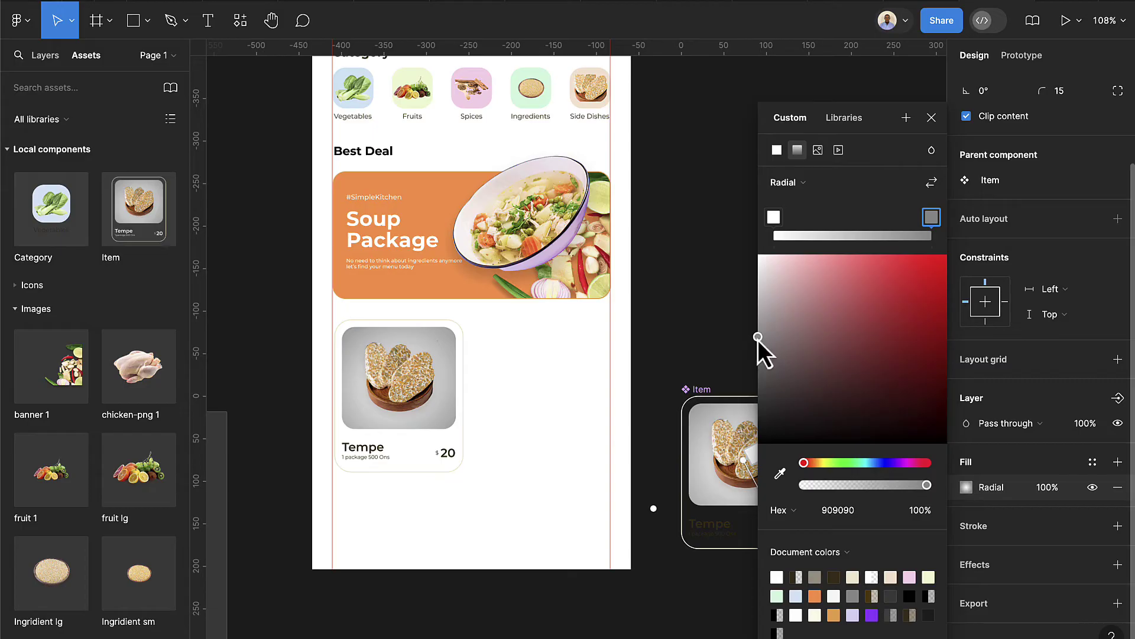
drag(758, 340, 738, 285)
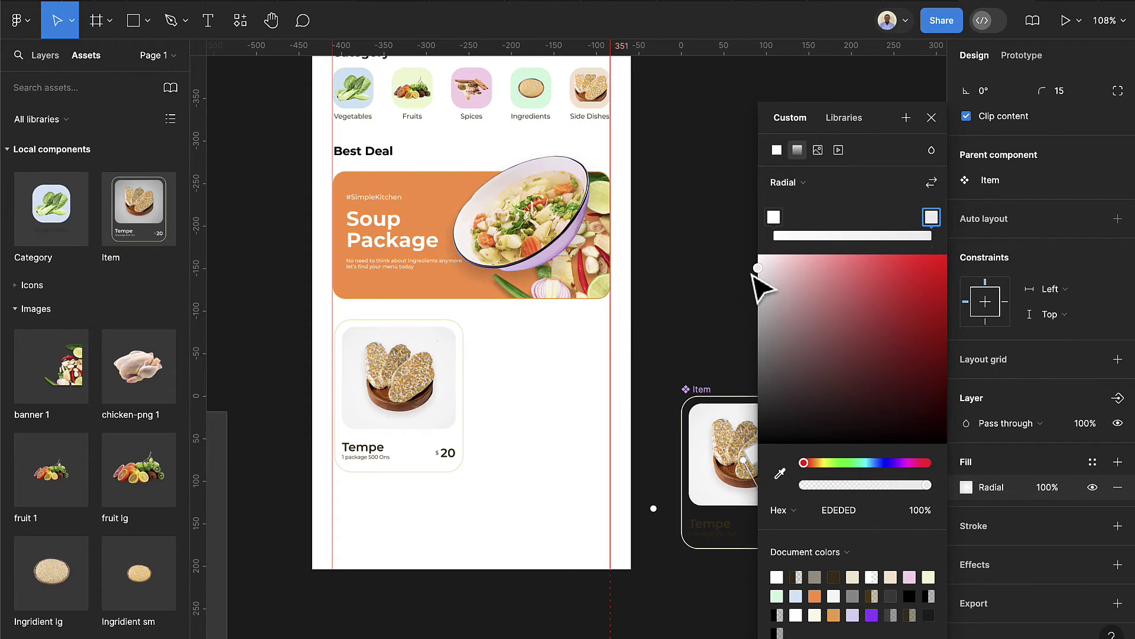
mouse_move(757, 269)
mouse_down()
mouse_move(773, 263)
mouse_move(750, 271)
mouse_up()
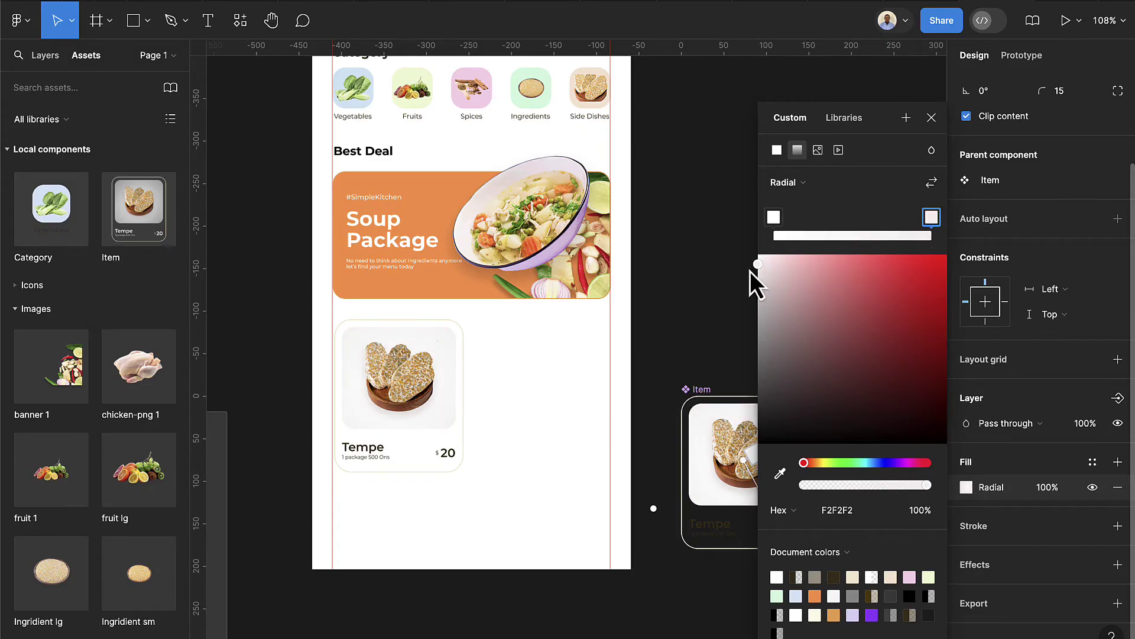
click(932, 118)
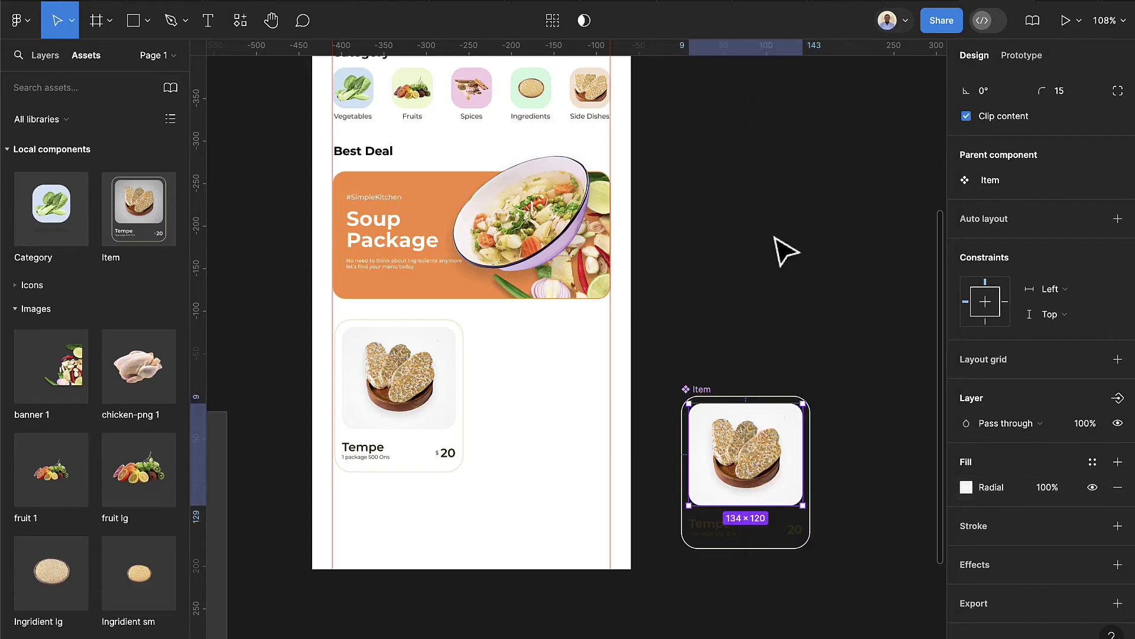
click(774, 237)
Examine the title and quantity text on the placed card and in the main Item component
scroll(426, 544, up, 5)
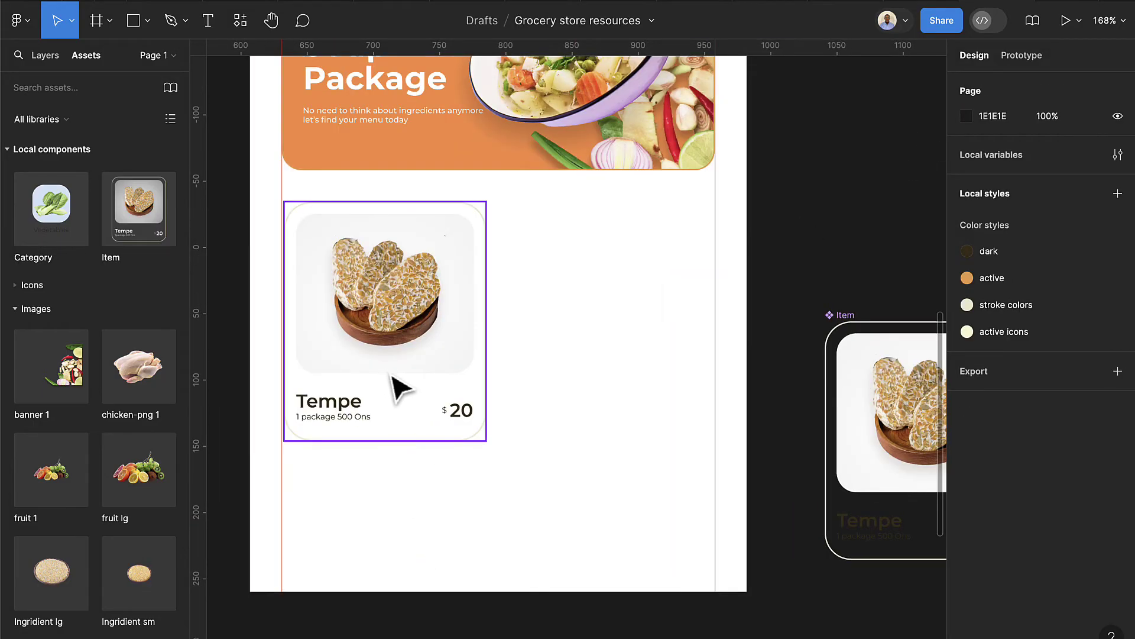
scroll(393, 378, left, 4)
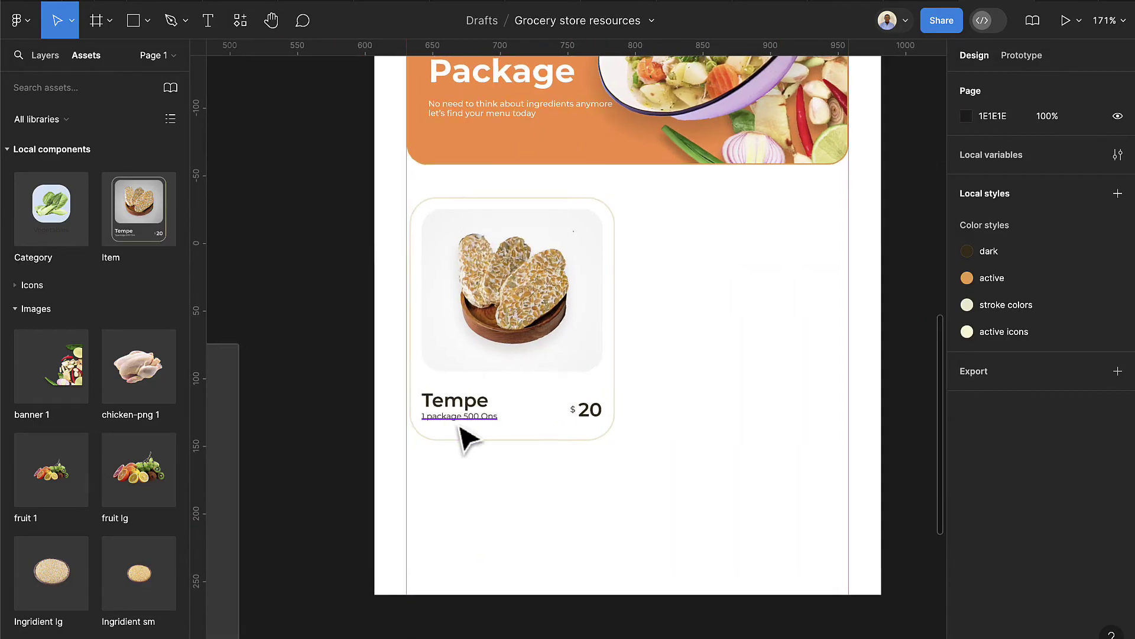
scroll(463, 430, up, 3)
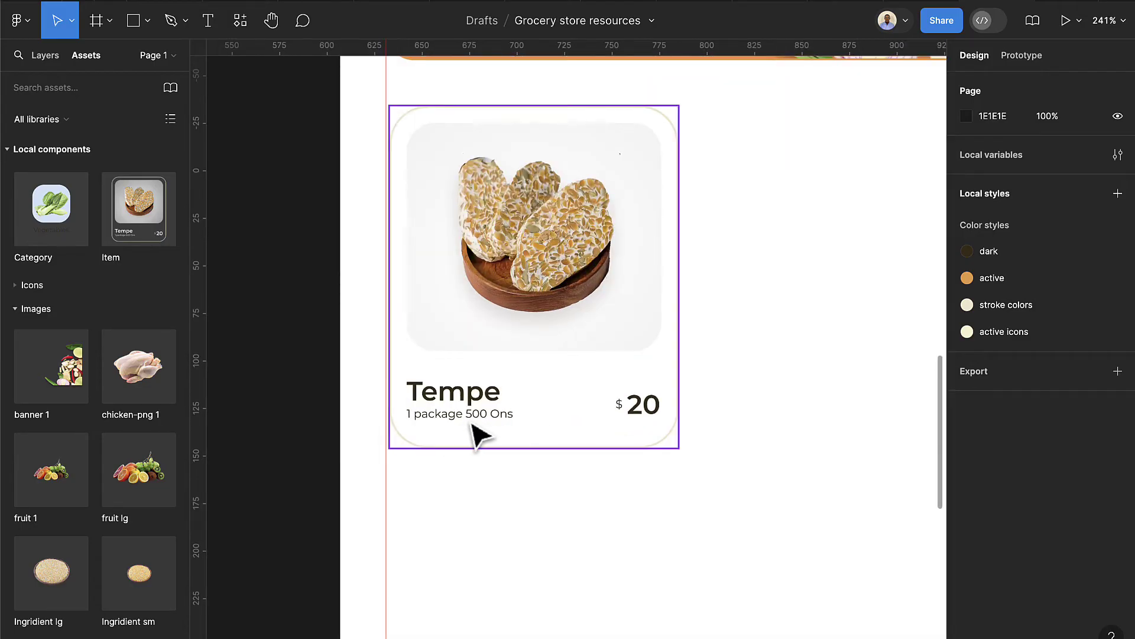
scroll(532, 448, down, 4)
scroll(651, 455, right, 5)
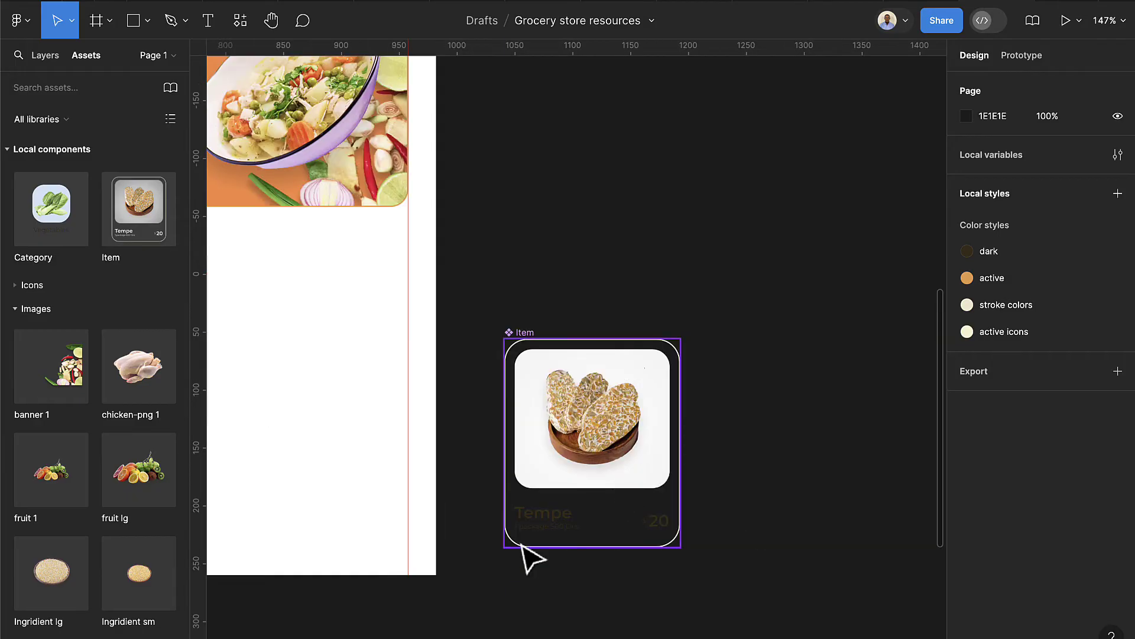
scroll(578, 552, up, 5)
click(587, 523)
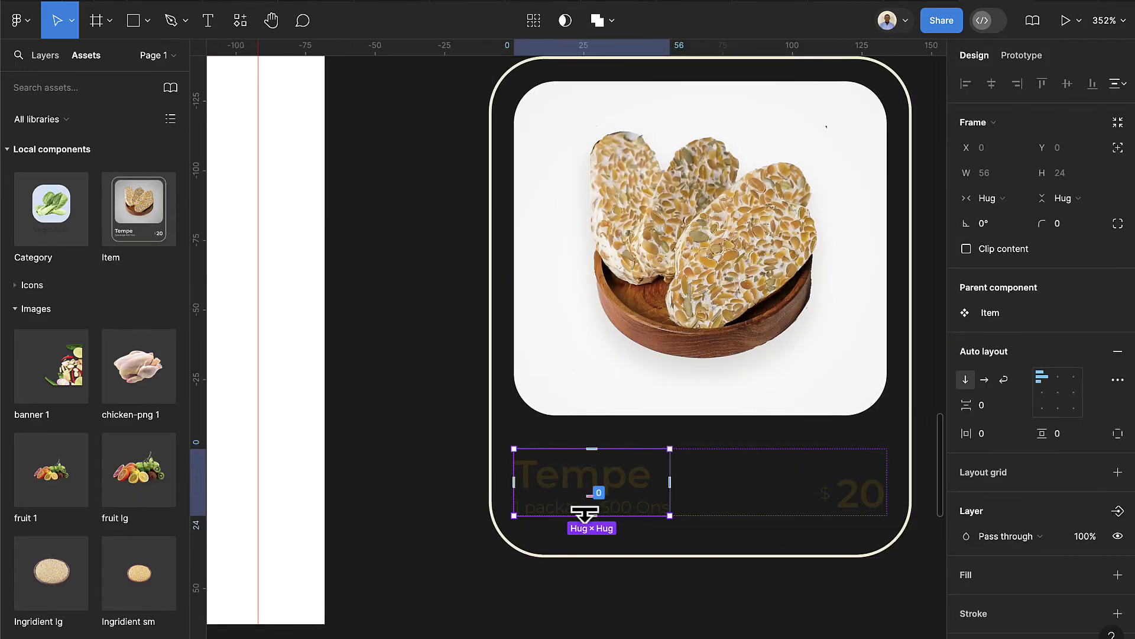
scroll(585, 513, down, 7)
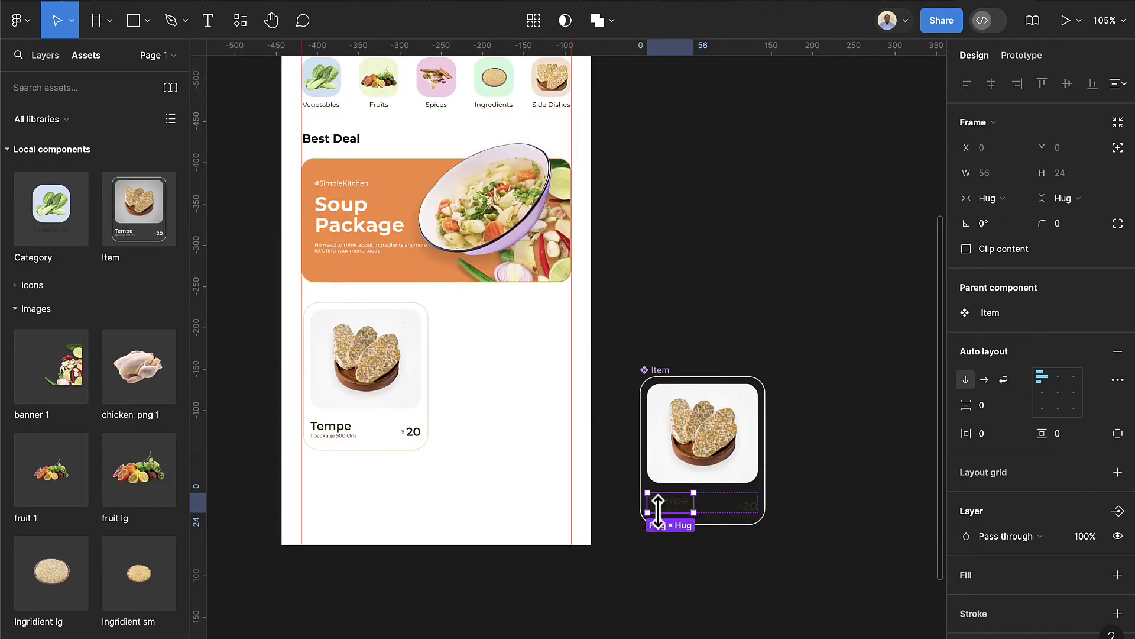
scroll(661, 513, up, 2)
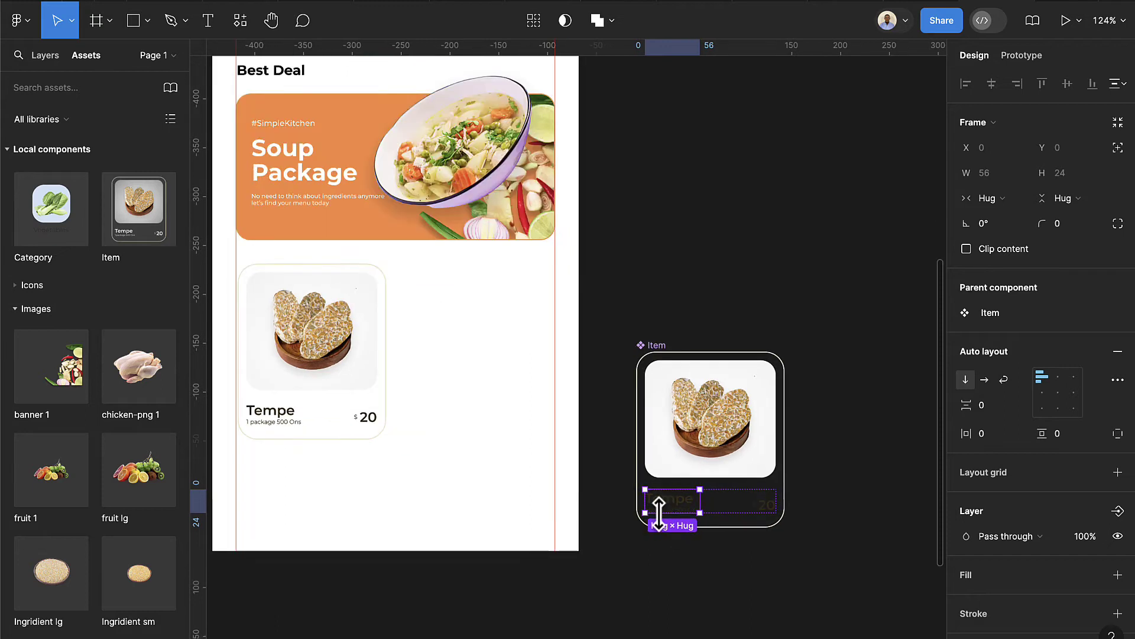
Move the main Item component closer to the phone screen, to about X 997, Y 53
scroll(648, 520, left, 2)
drag(717, 354, 673, 340)
scroll(701, 370, left, 2)
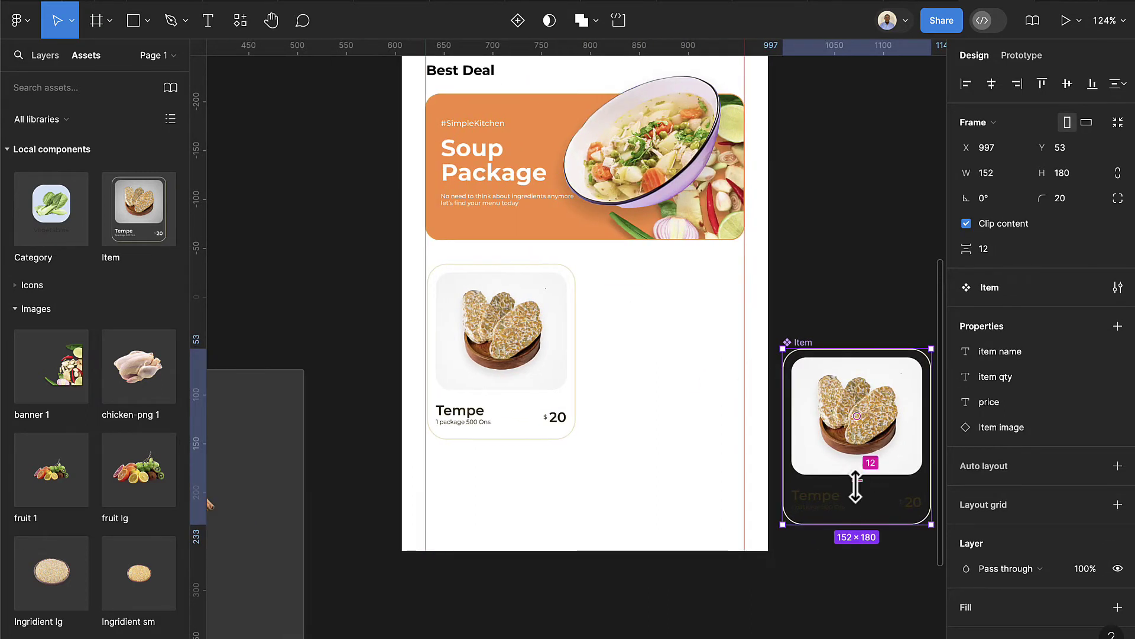
Set the font weight of the Item component's quantity text to Medium, keeping its size at 6
scroll(761, 527, up, 2)
double_click(800, 514)
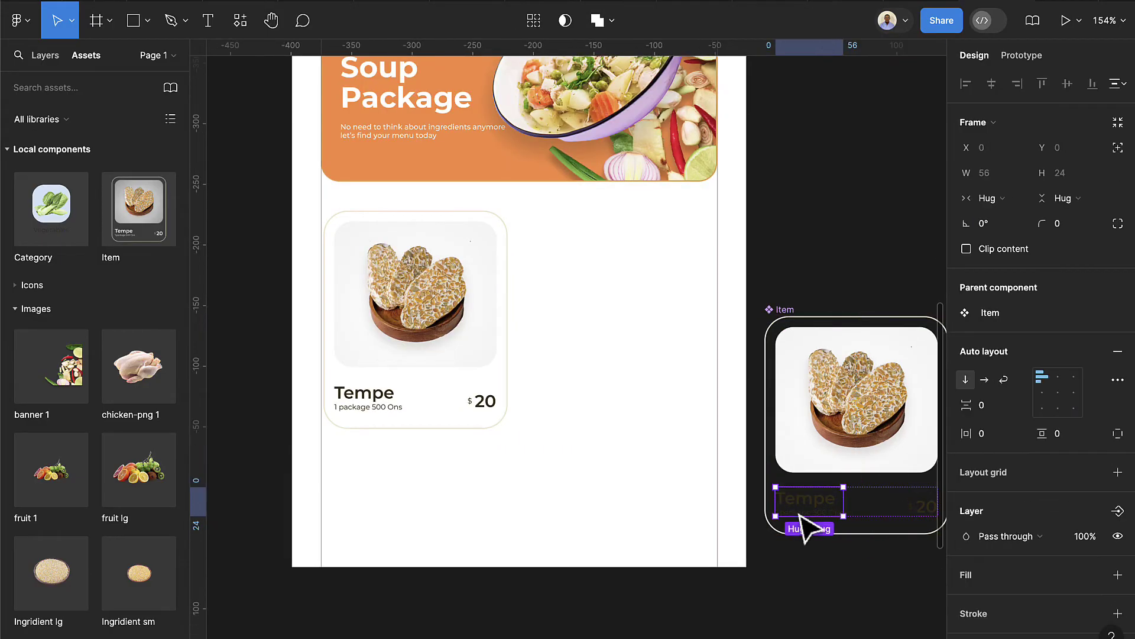
click(802, 510)
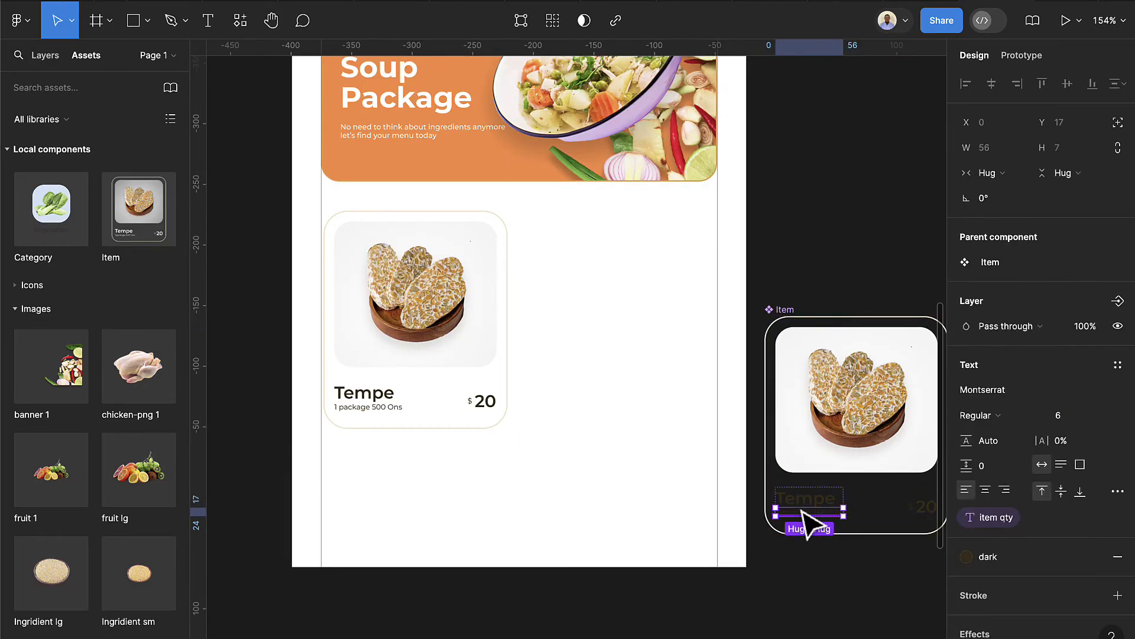
click(1063, 414)
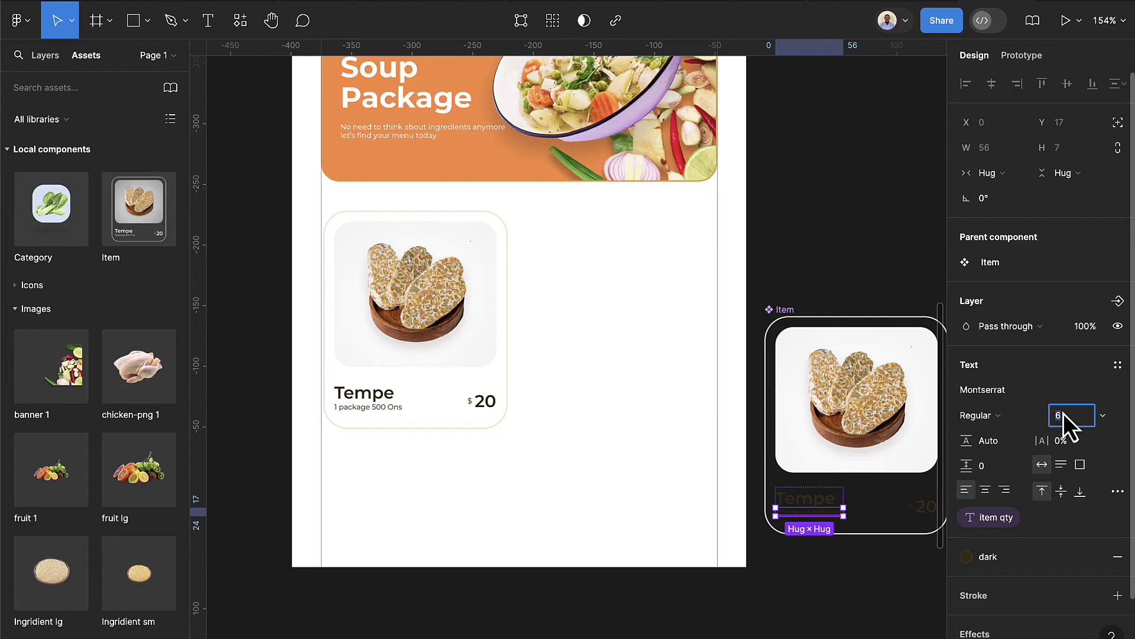
key(Up)
key(Down)
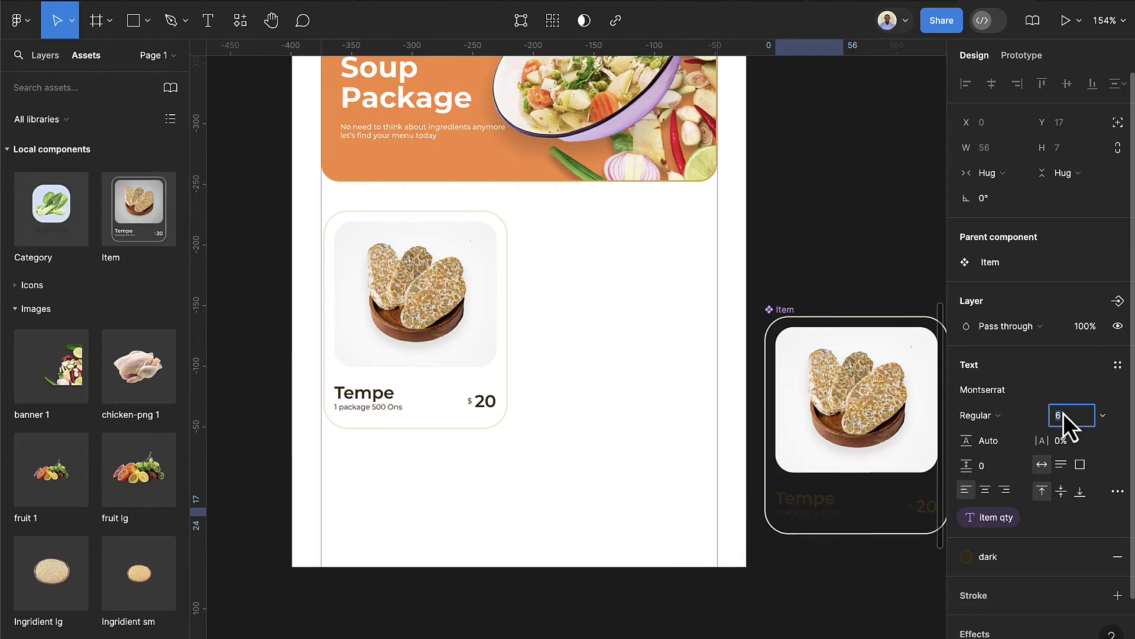
click(998, 417)
click(1000, 437)
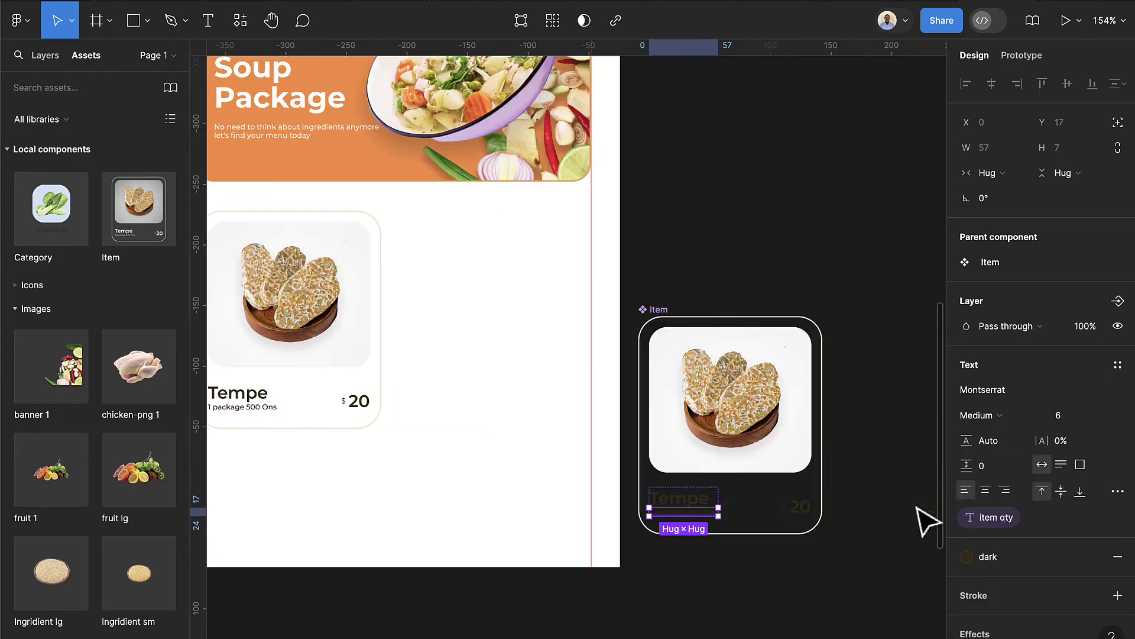
Increase the font weight of the dollar sign beside the price in the main Item component and deselect it
scroll(929, 520, right, 5)
click(804, 510)
scroll(761, 520, up, 5)
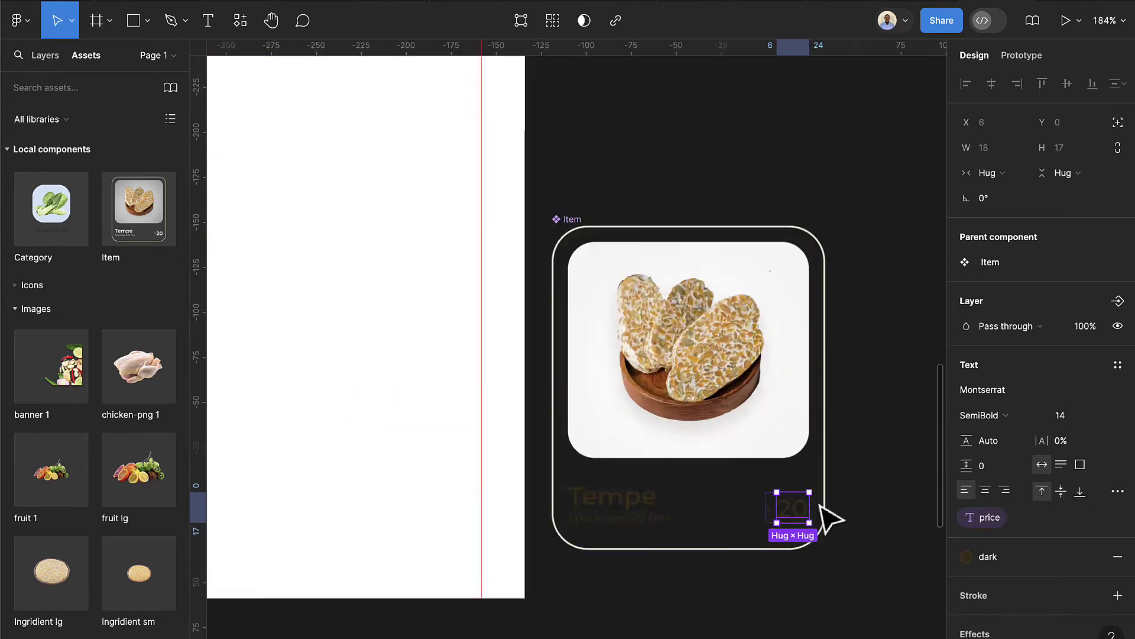
click(757, 509)
scroll(662, 525, left, 10)
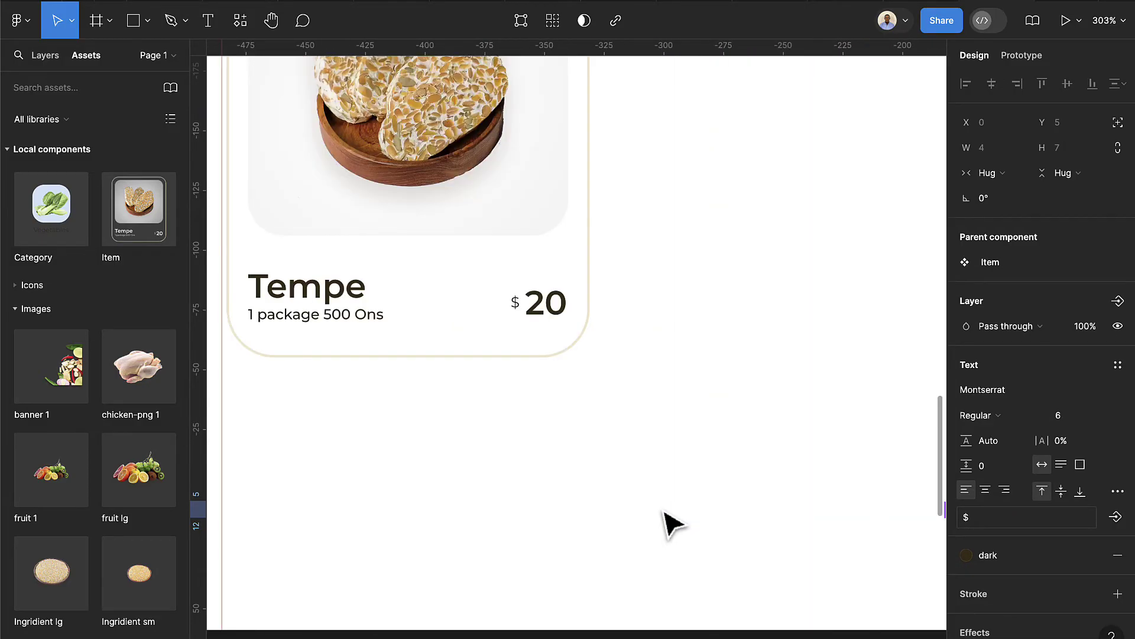
click(1013, 416)
click(1010, 435)
scroll(565, 452, down, 10)
scroll(565, 452, down, 2)
click(656, 520)
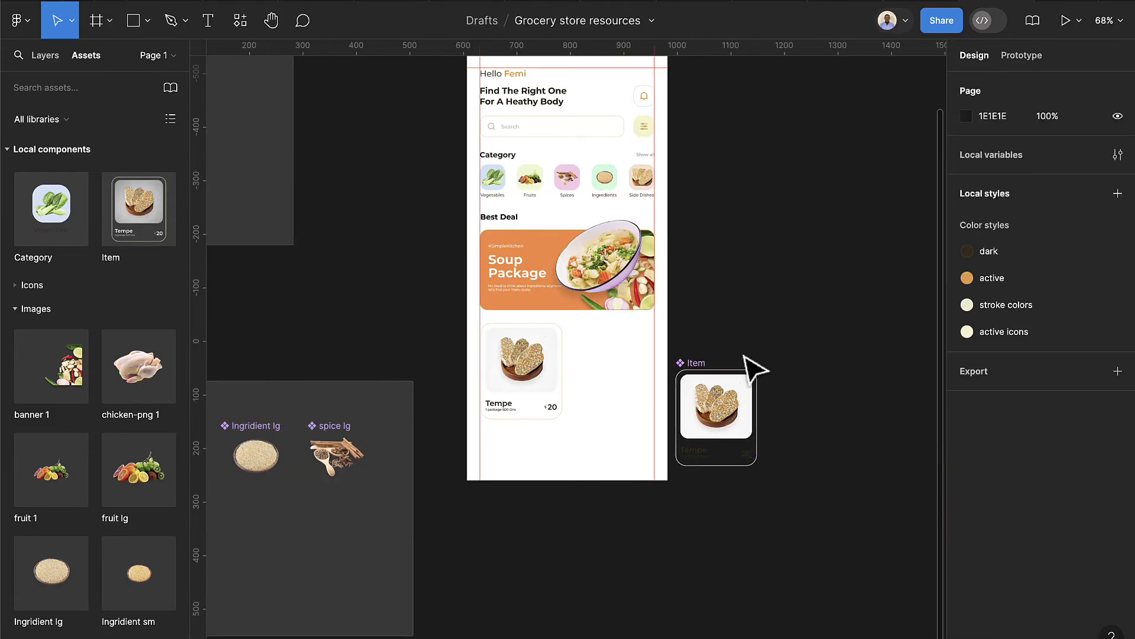
Duplicate the Tempe card beside the original at X 199, Y 514, with its outer edge on the margin guide
click(561, 370)
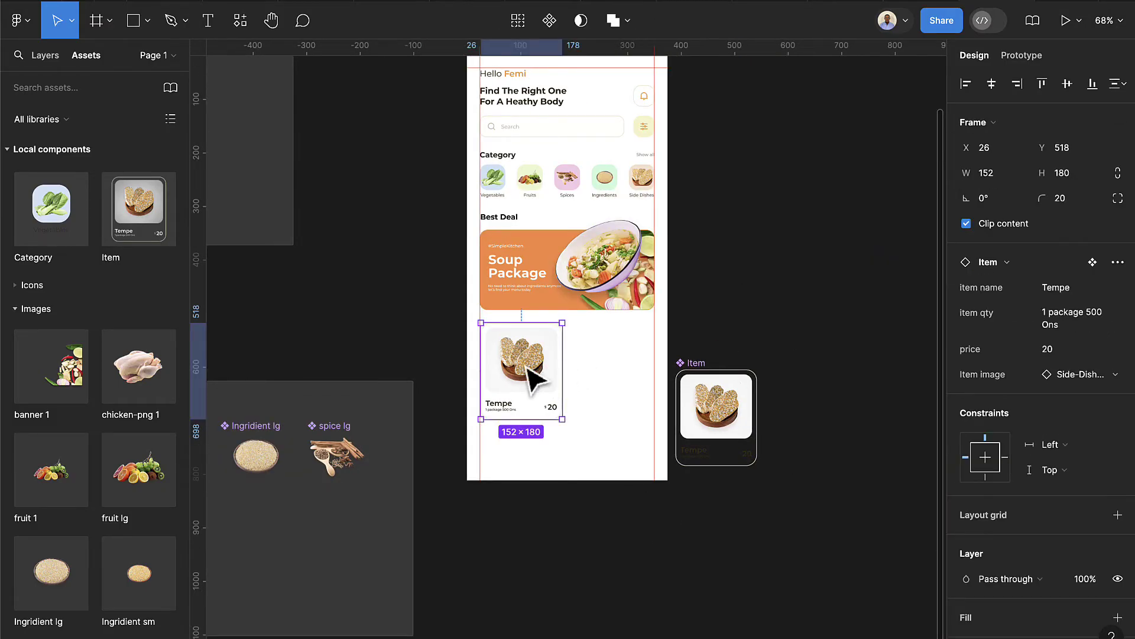
drag(552, 376, 621, 372)
drag(620, 379, 614, 367)
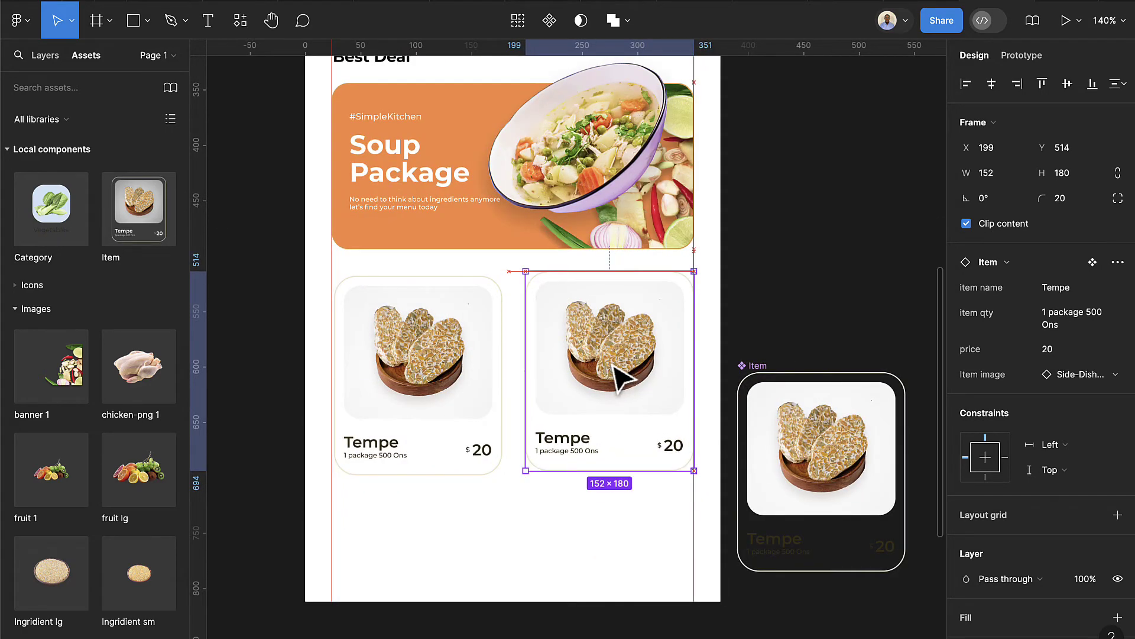
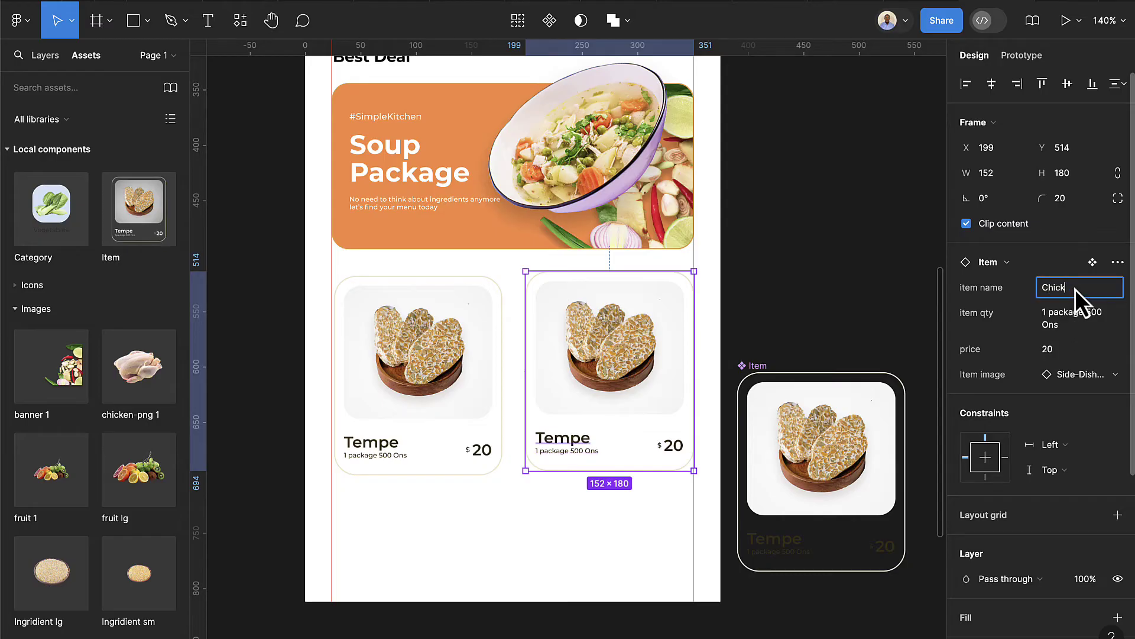
Set the duplicated card's item name to Chicken, its quantity to 1 Kilogram and its price to 15
key(Return)
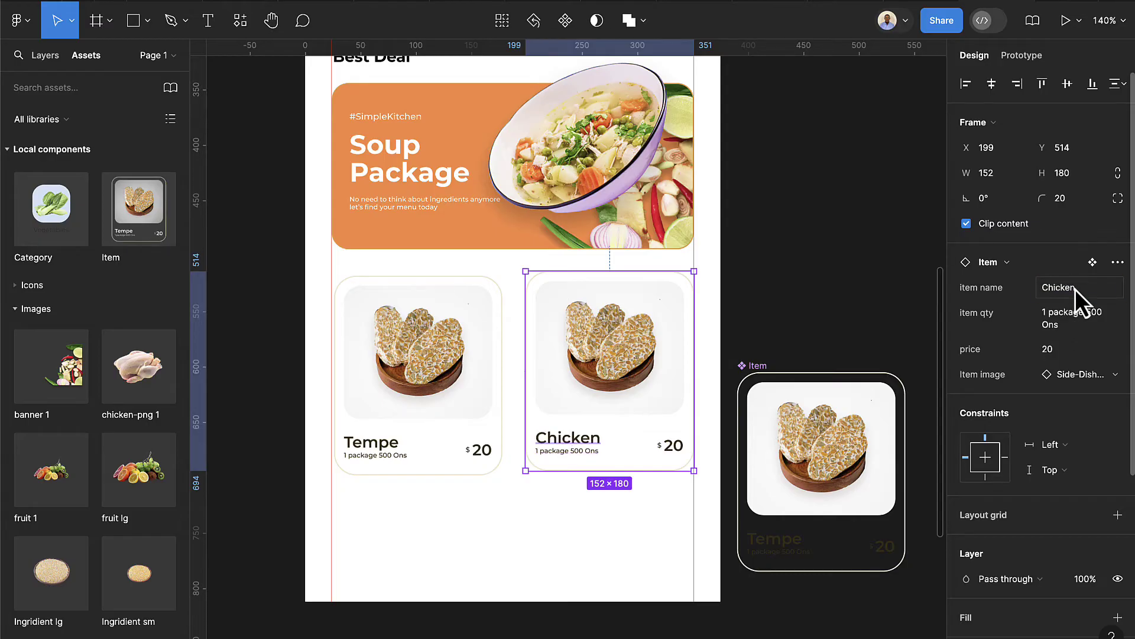
click(1087, 325)
text(1 Kilogram)
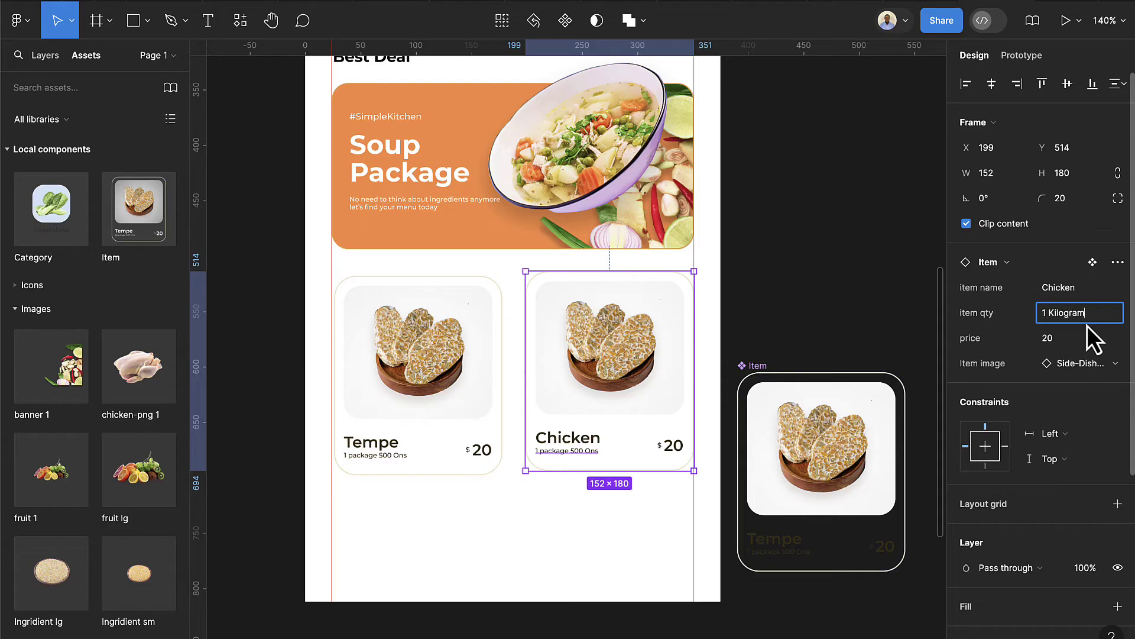
key(Return)
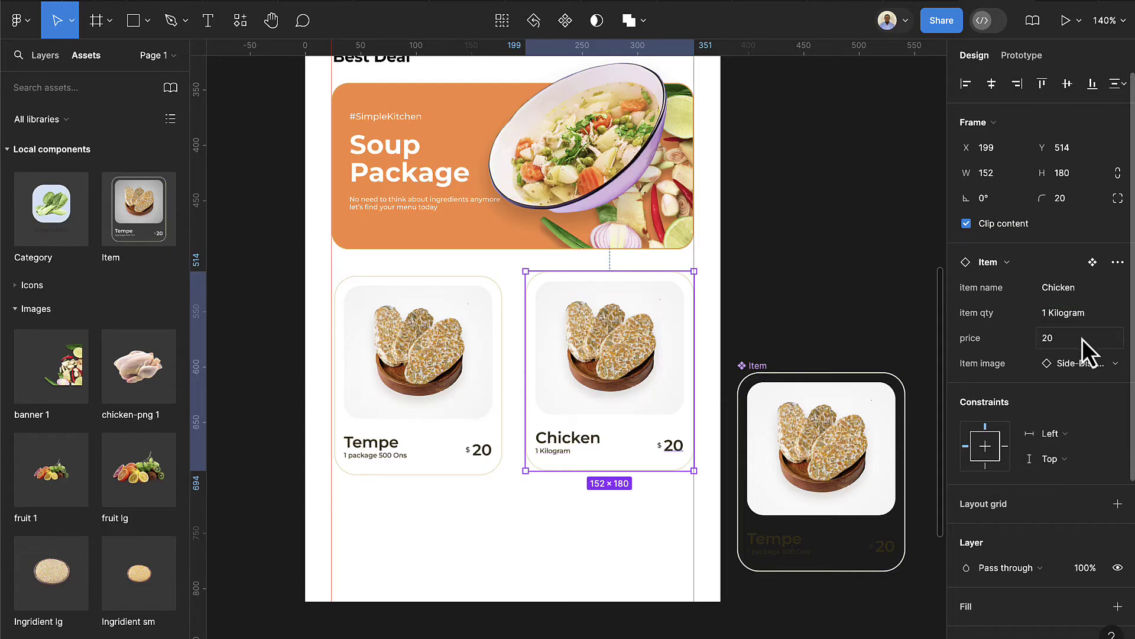
click(1082, 339)
text(15)
key(Return)
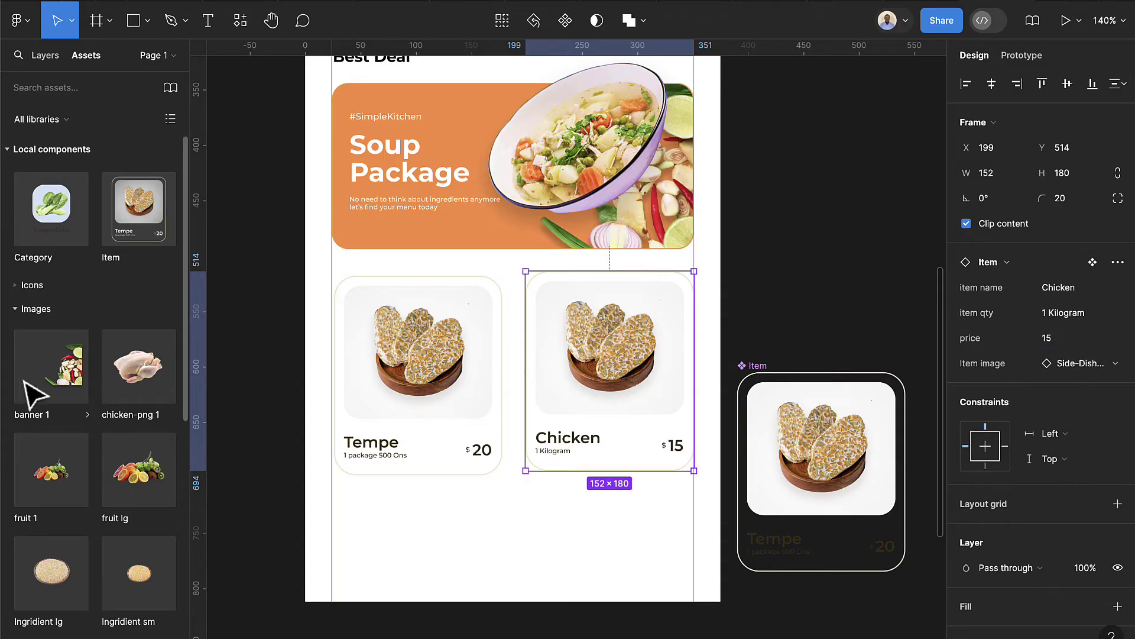
Swap the Chicken card's item image for the chicken-png 1 component and deselect the card
click(609, 529)
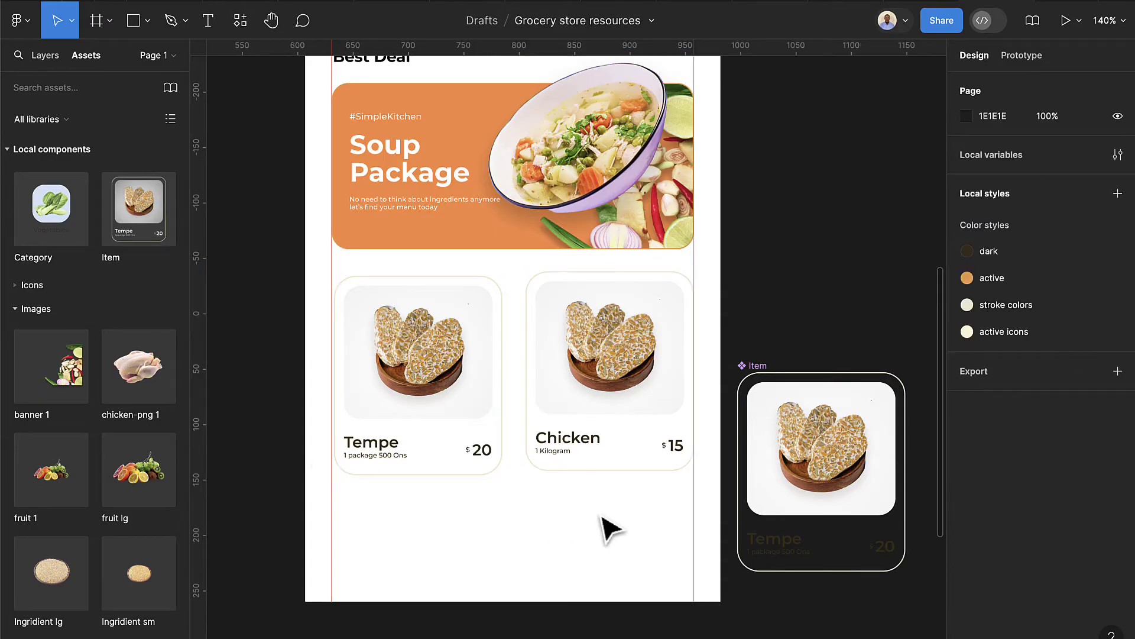
double_click(640, 357)
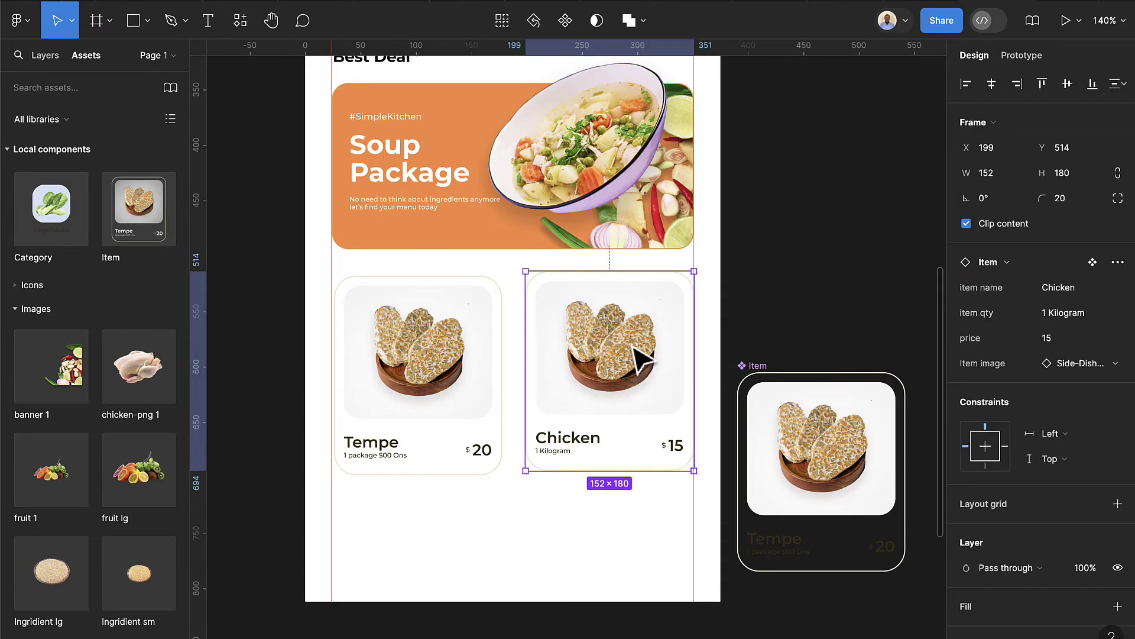
click(626, 462)
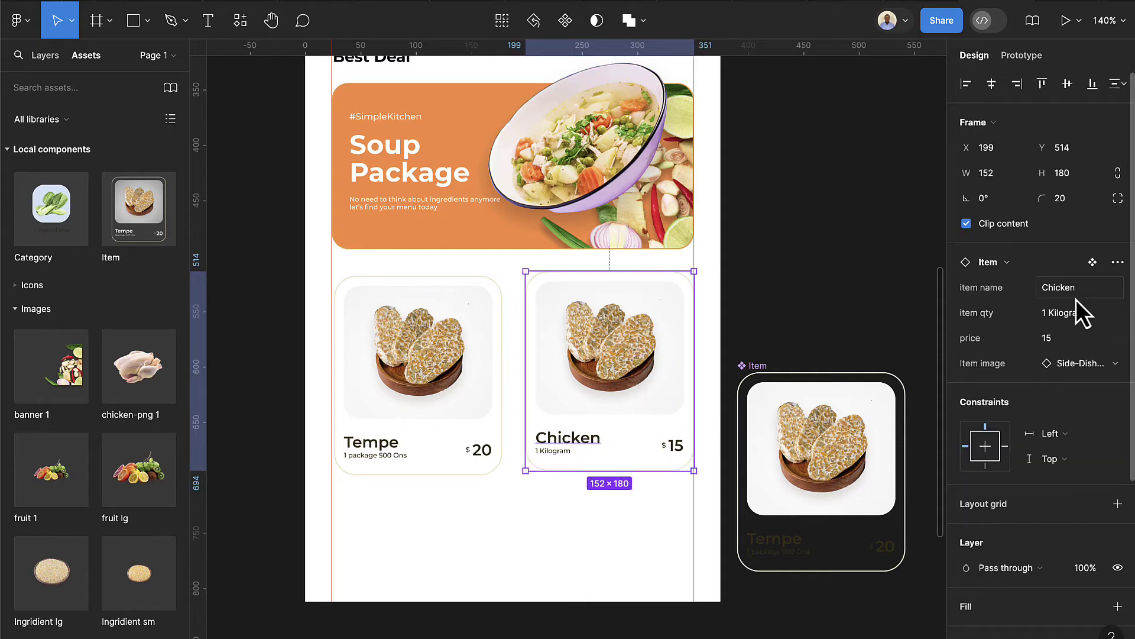
click(1082, 364)
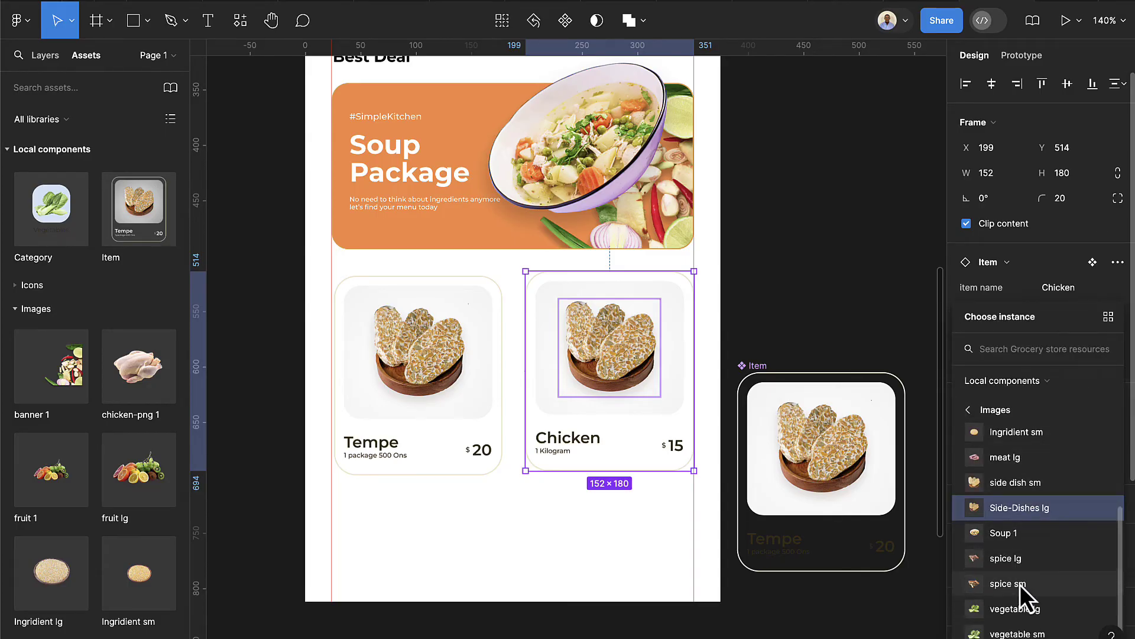
scroll(1016, 532, up, 1)
scroll(1013, 506, up, 5)
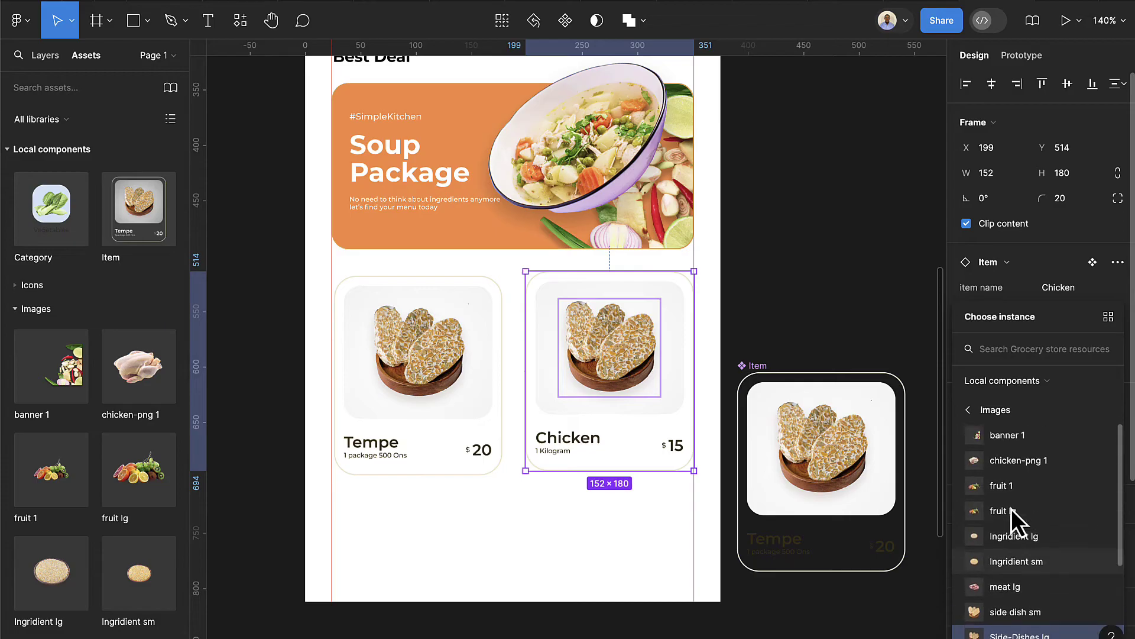
click(1008, 459)
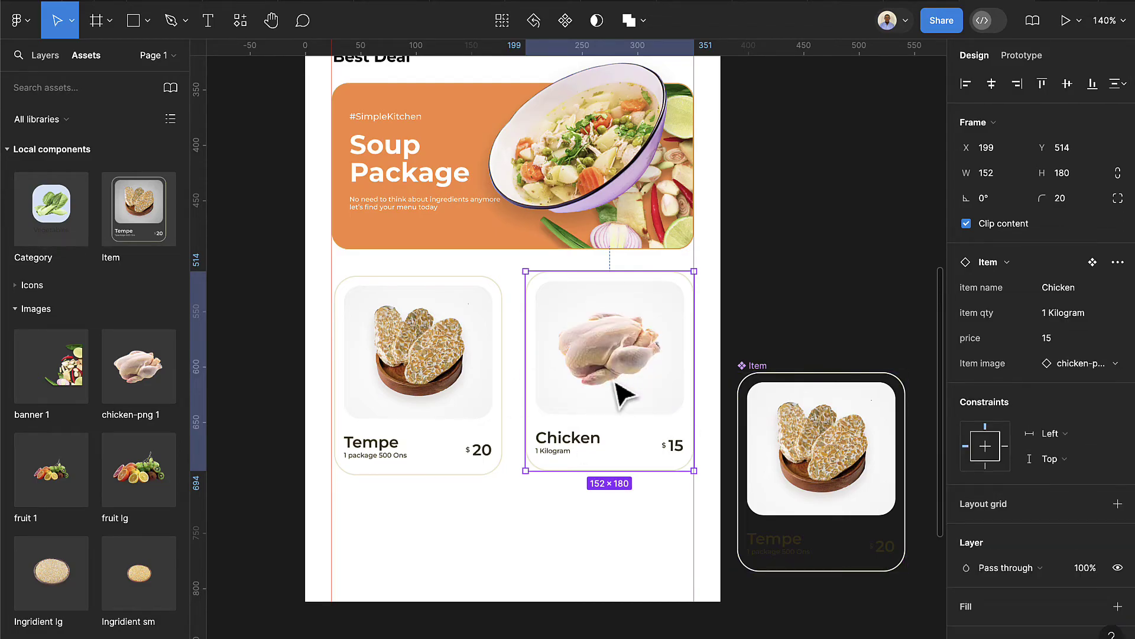
click(598, 575)
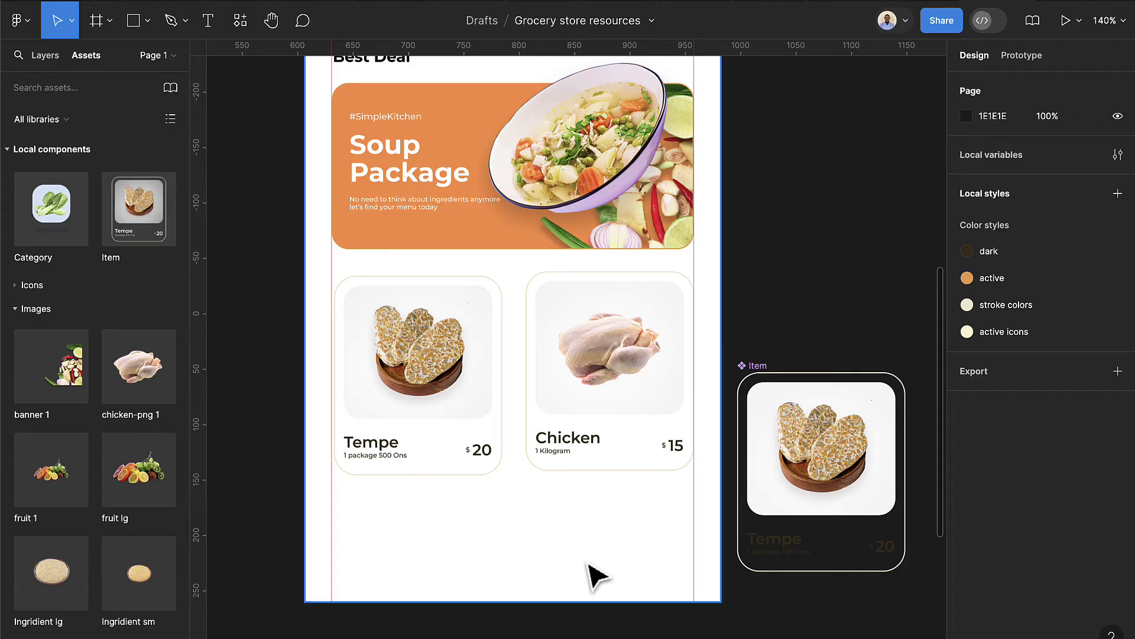
Combine the Tempe and Chicken cards into one horizontal auto layout row with a spacing of 21
scroll(596, 573, down, 3)
scroll(601, 576, down, 2)
click(476, 419)
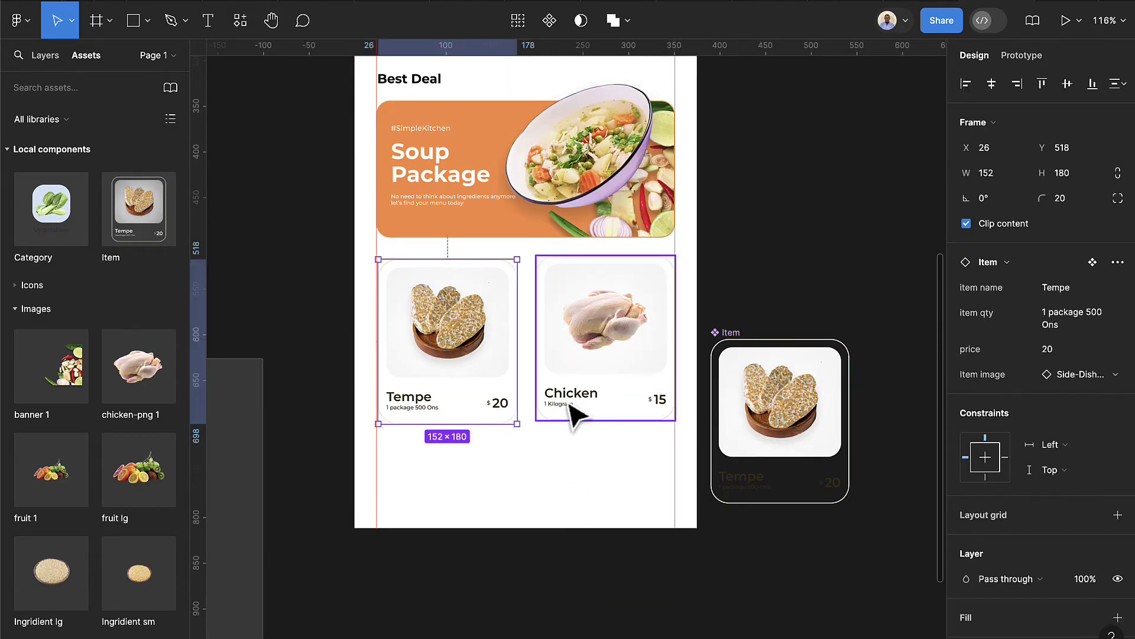
shift+click(644, 413)
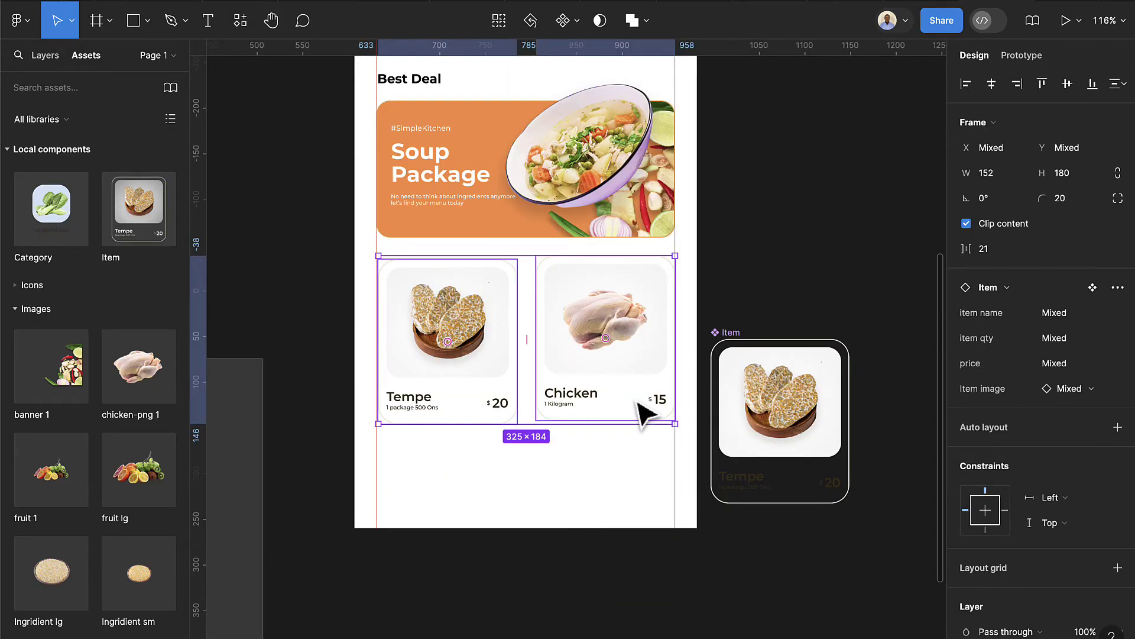
key(shift+a)
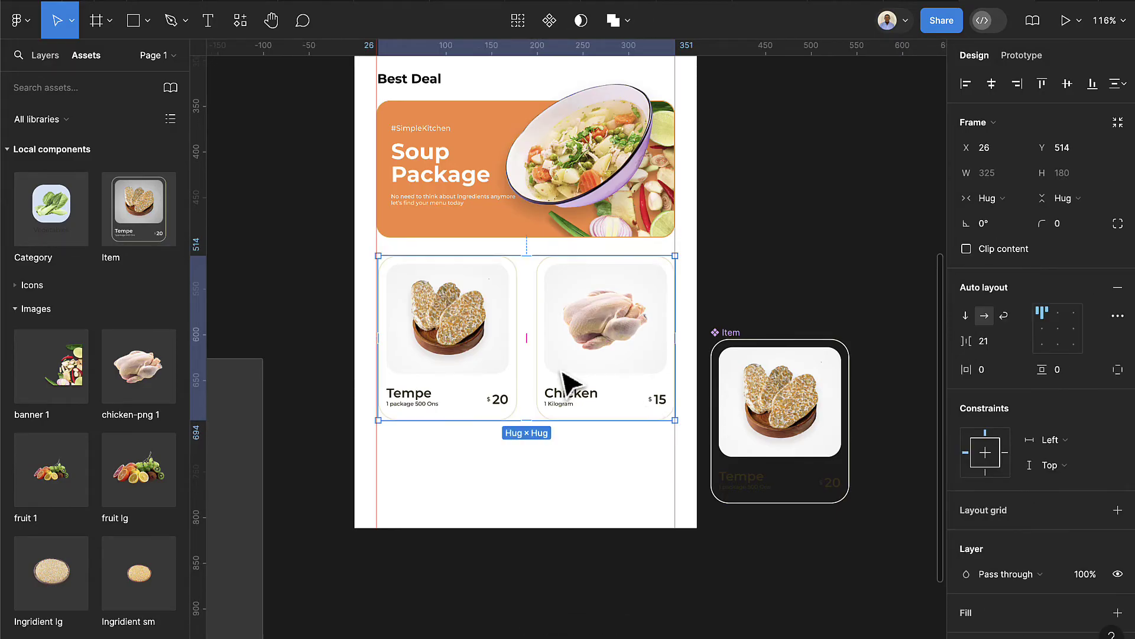
Nudge the row of two cards down to Y 541 to leave room for a heading under the banner
key(Down)
key(Down)
key(Down)
key(Down)
key(Down)
key(Down)
key(Down)
key(Down)
key(Down)
key(Down)
key(Down)
key(Down)
key(Down)
key(Down)
key(Down)
key(Down)
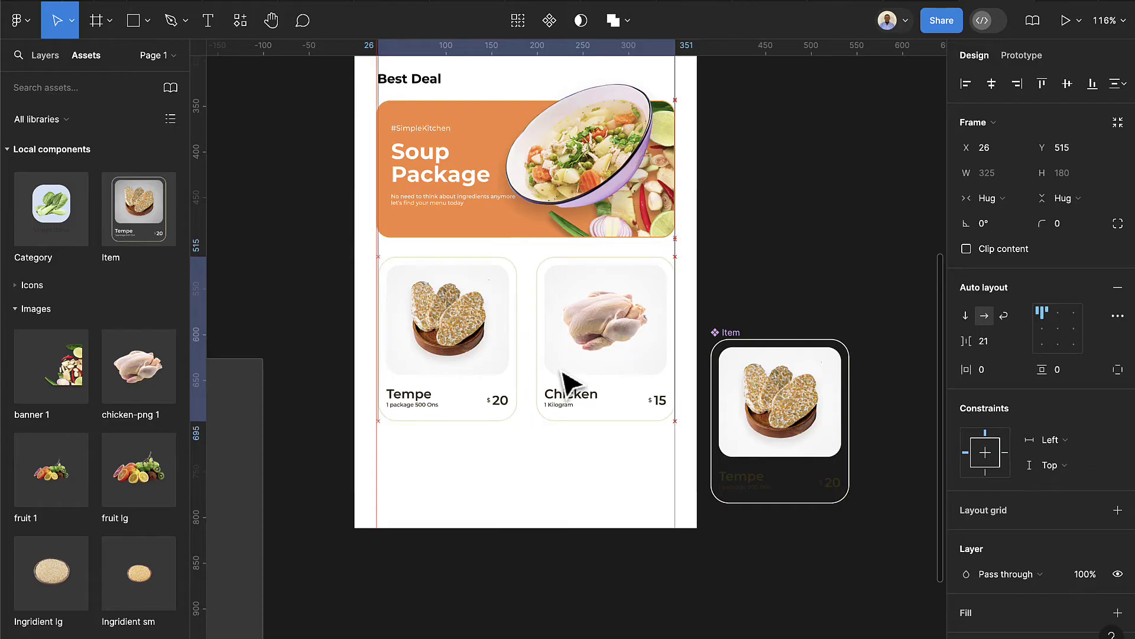
key(Down)
key(Down)
key(Down)
key(Down)
key(Down)
key(Down)
key(Down)
key(Down)
key(Down)
key(Down)
key(Down)
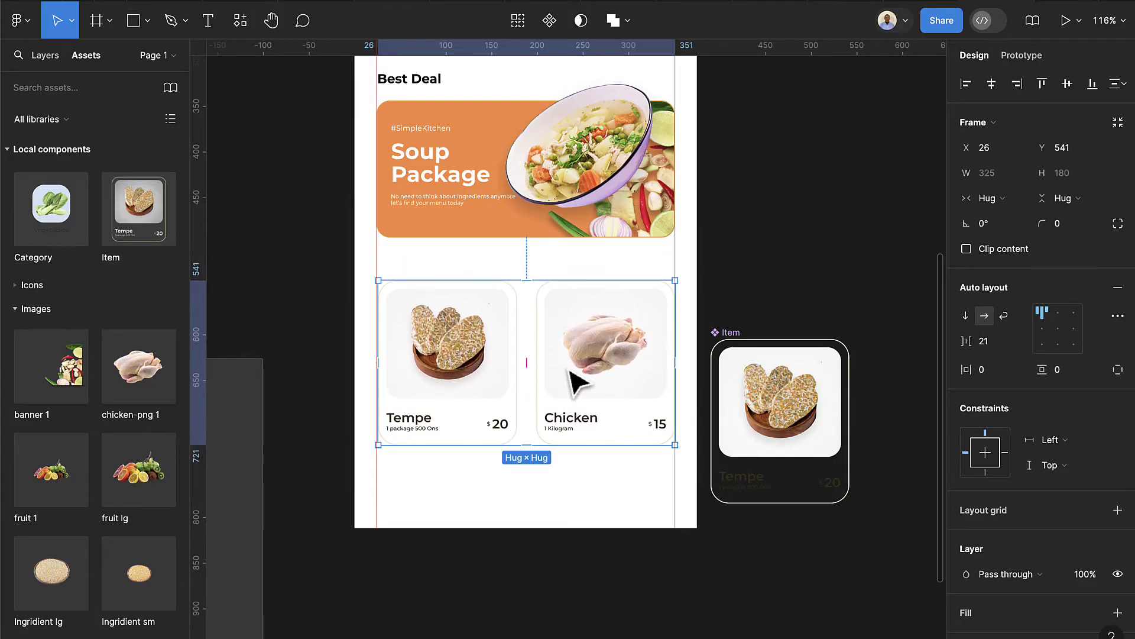
Duplicate the Category heading row with its Show all text to just above the two cards, at X 24, Y 514
scroll(560, 283, down, 5)
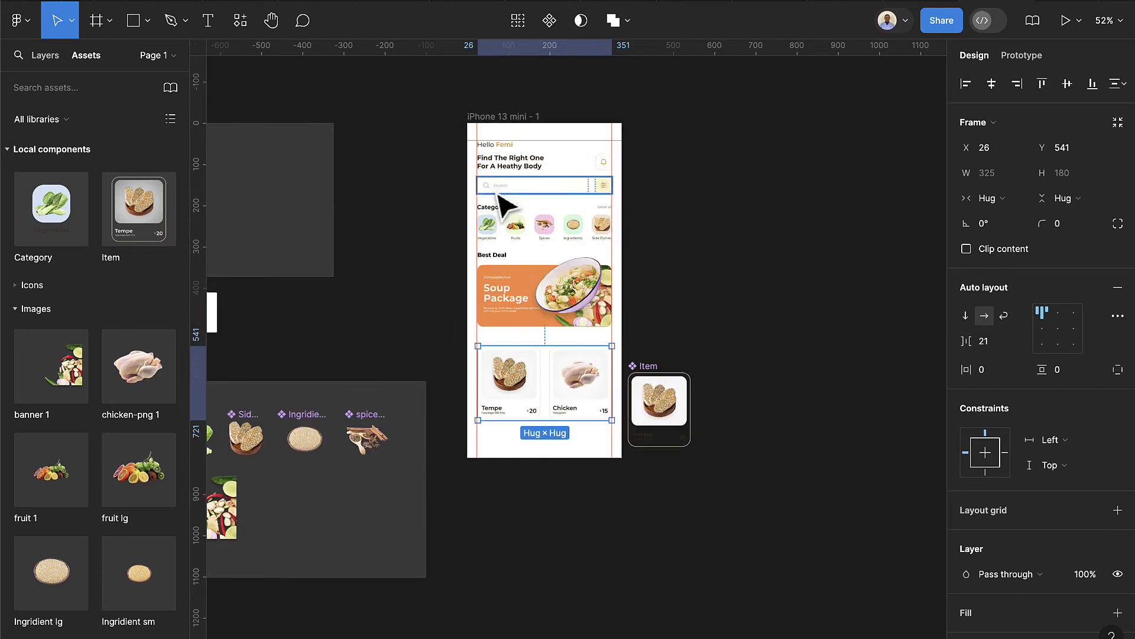
scroll(500, 207, up, 2)
click(498, 213)
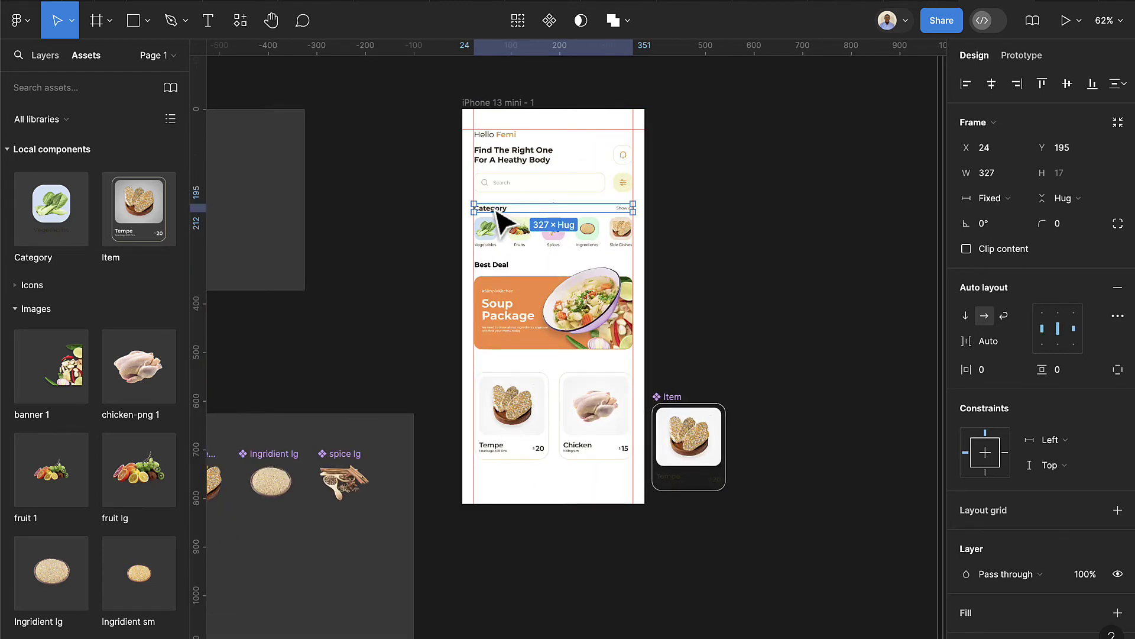
drag(497, 211, 497, 371)
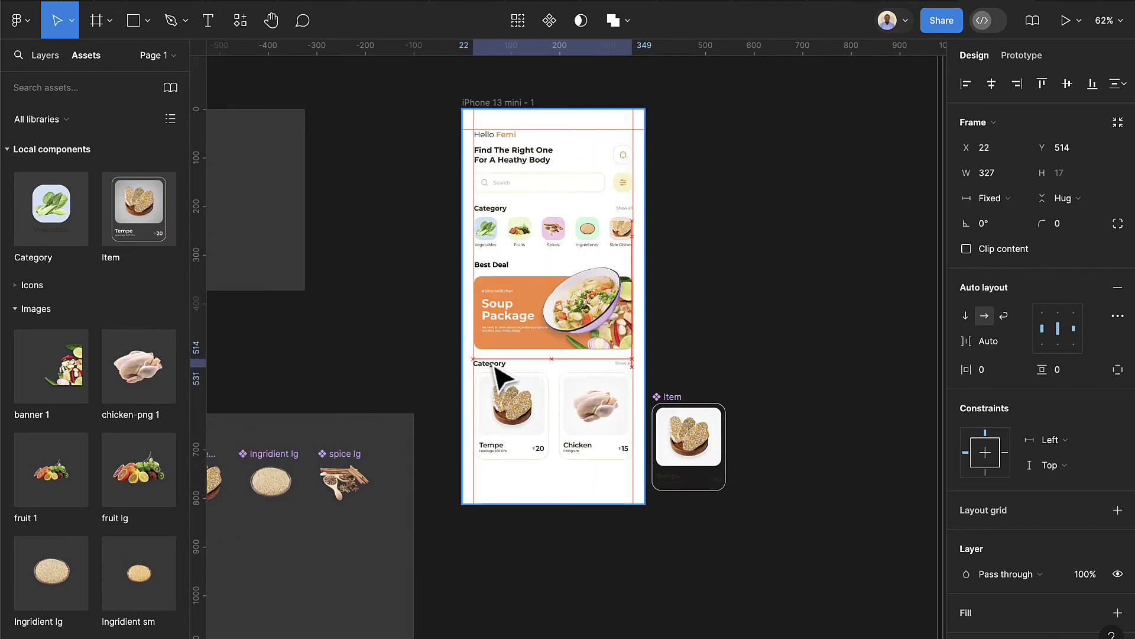
scroll(497, 371, up, 5)
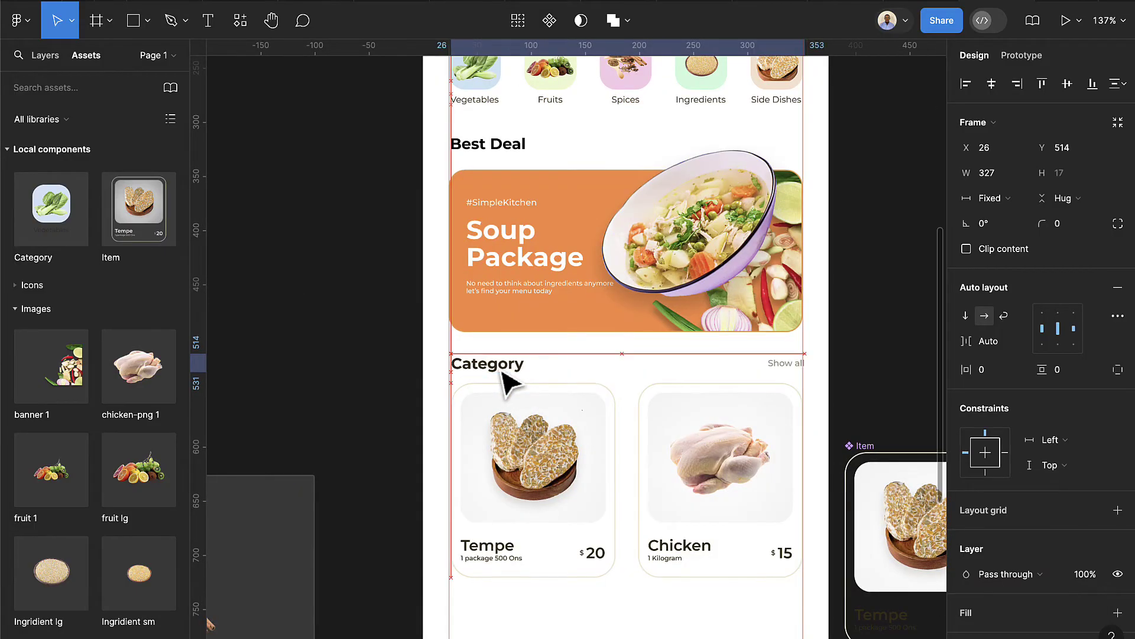
drag(497, 367, 499, 368)
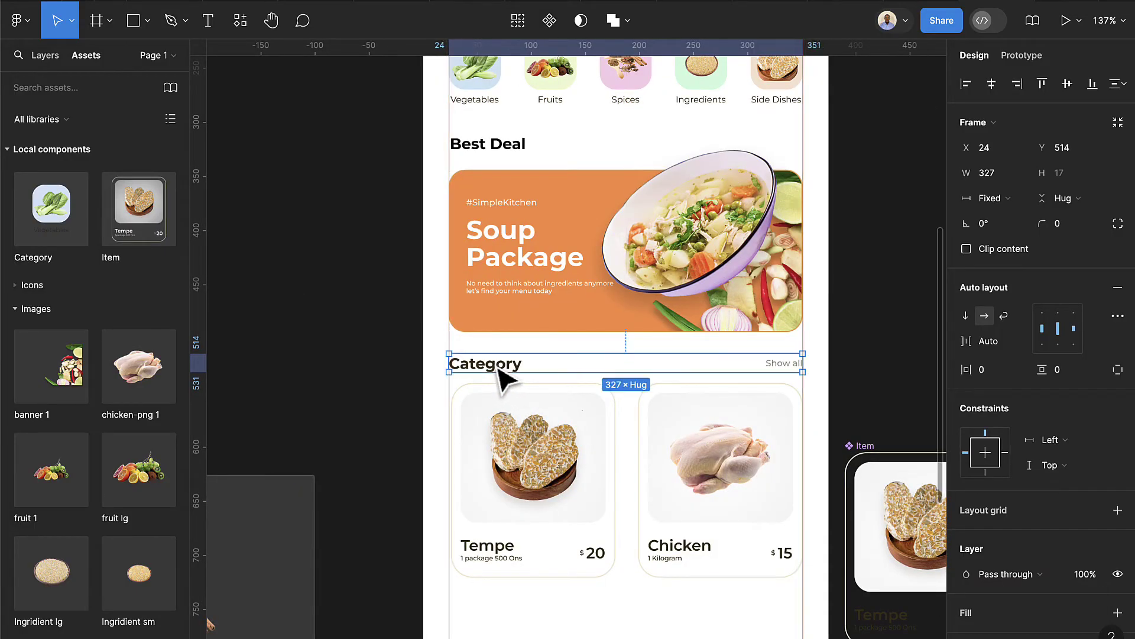
Change the duplicated heading's text above the cards to Best Price
double_click(499, 367)
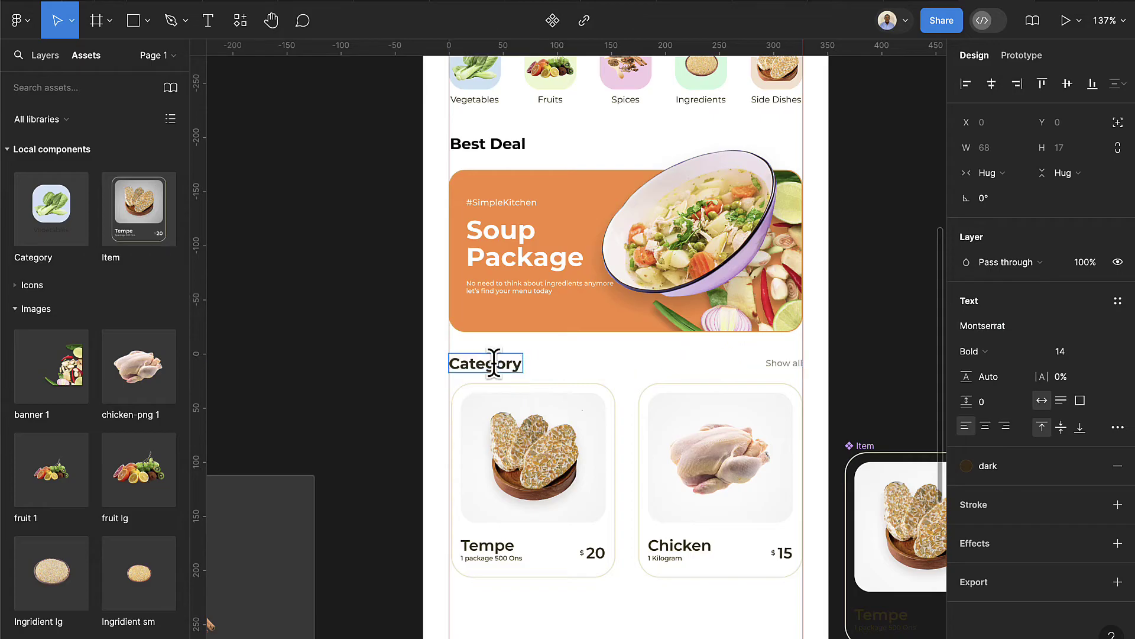
double_click(493, 362)
text(Best)
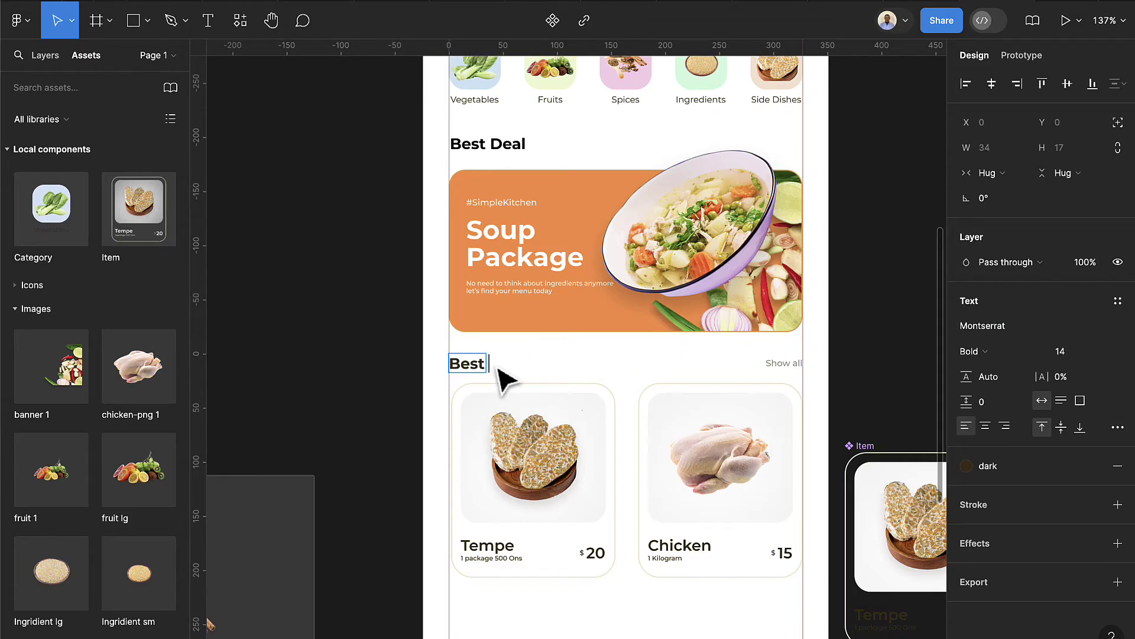
text( S)
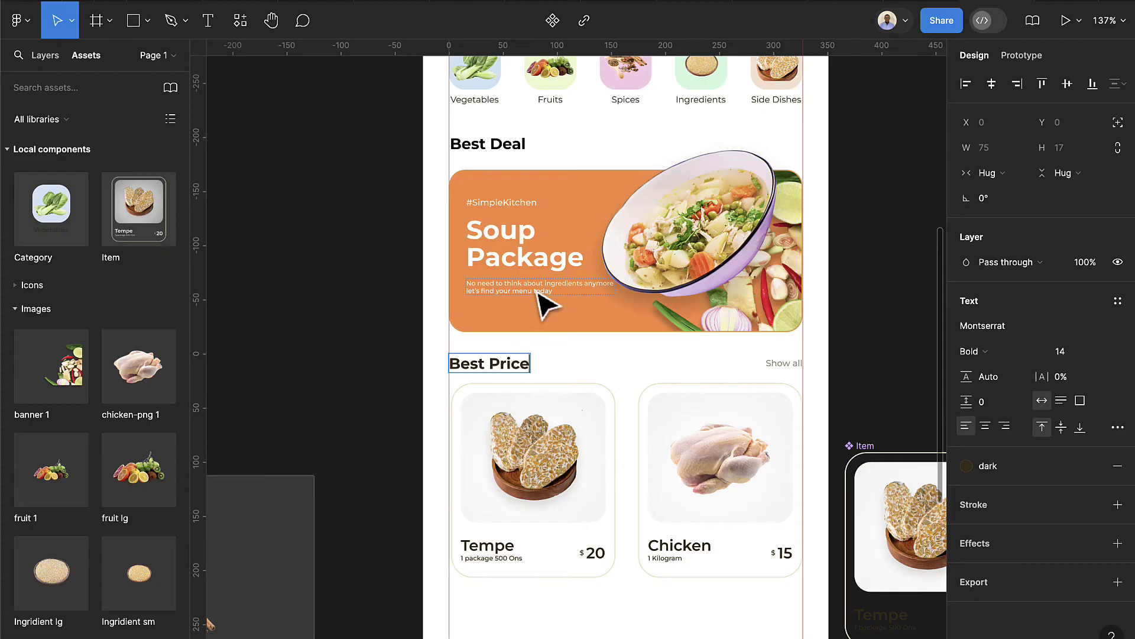
key(Escape)
Duplicate the two-card row onto the canvas below the phone screen, at X 657, Y 328
scroll(615, 414, down, 3)
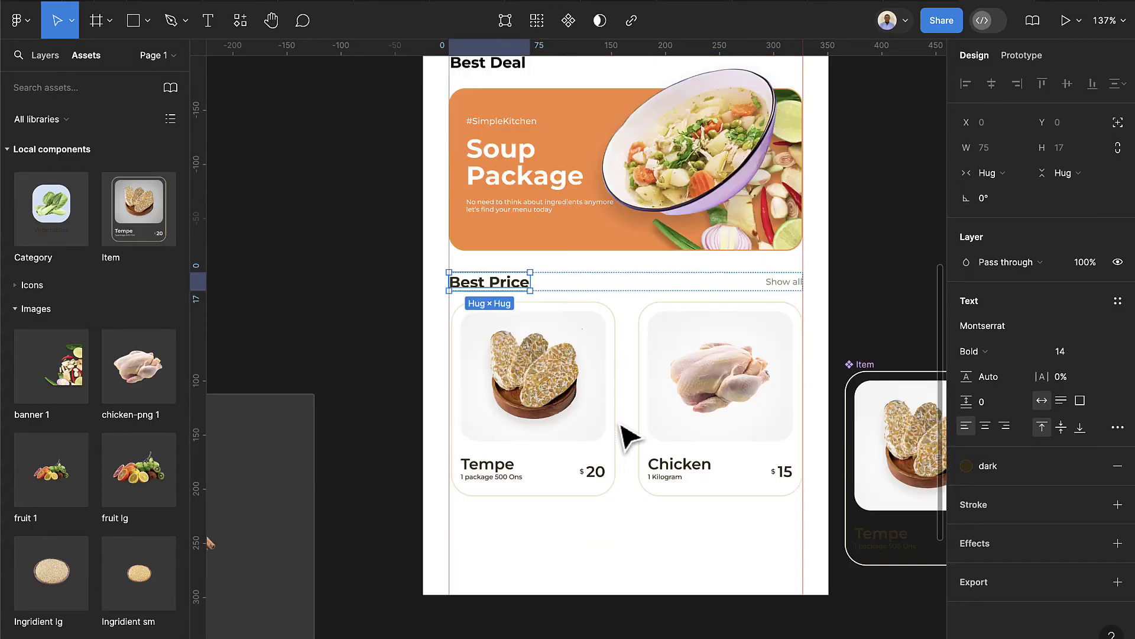
click(612, 460)
scroll(615, 467, down, 2)
scroll(615, 469, down, 1)
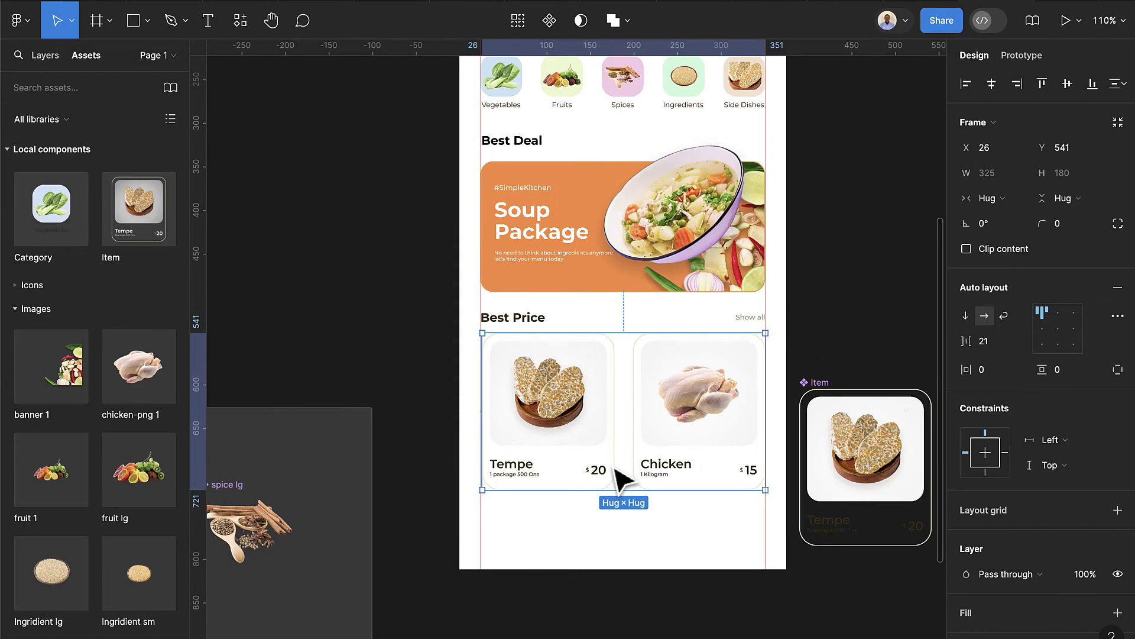
scroll(618, 473, down, 3)
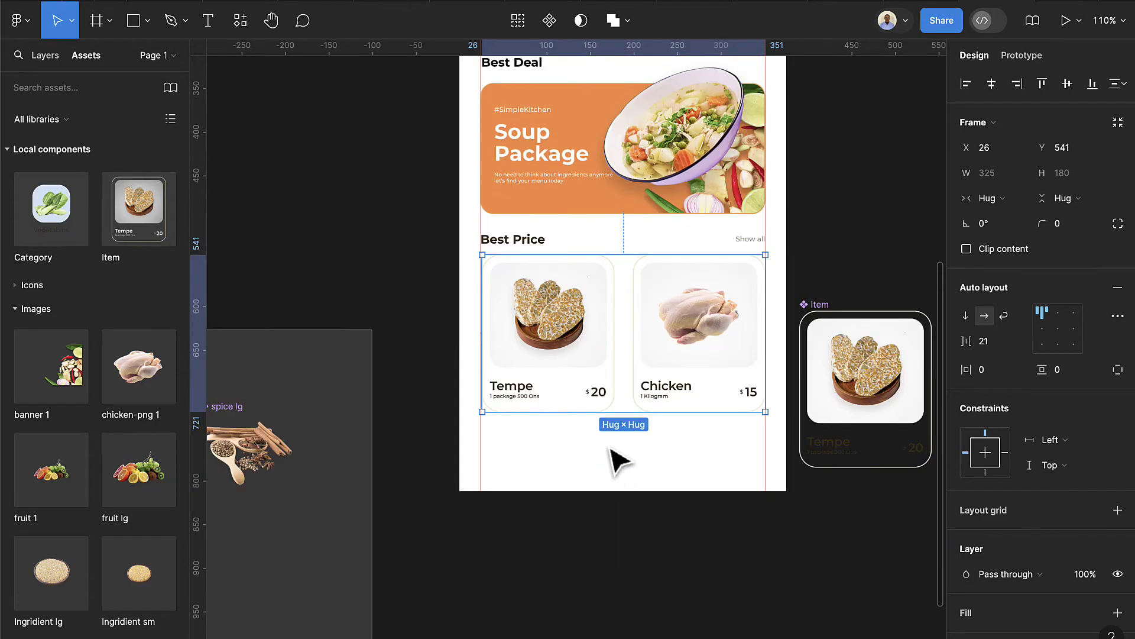
drag(601, 380, 611, 562)
scroll(610, 558, down, 3)
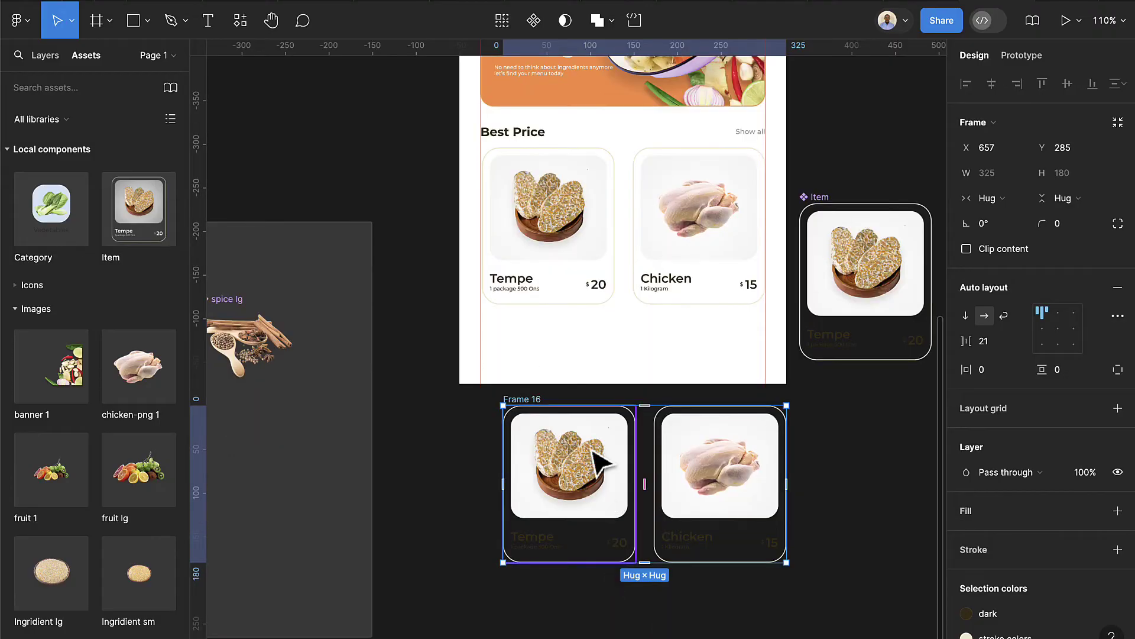
drag(598, 456, 580, 498)
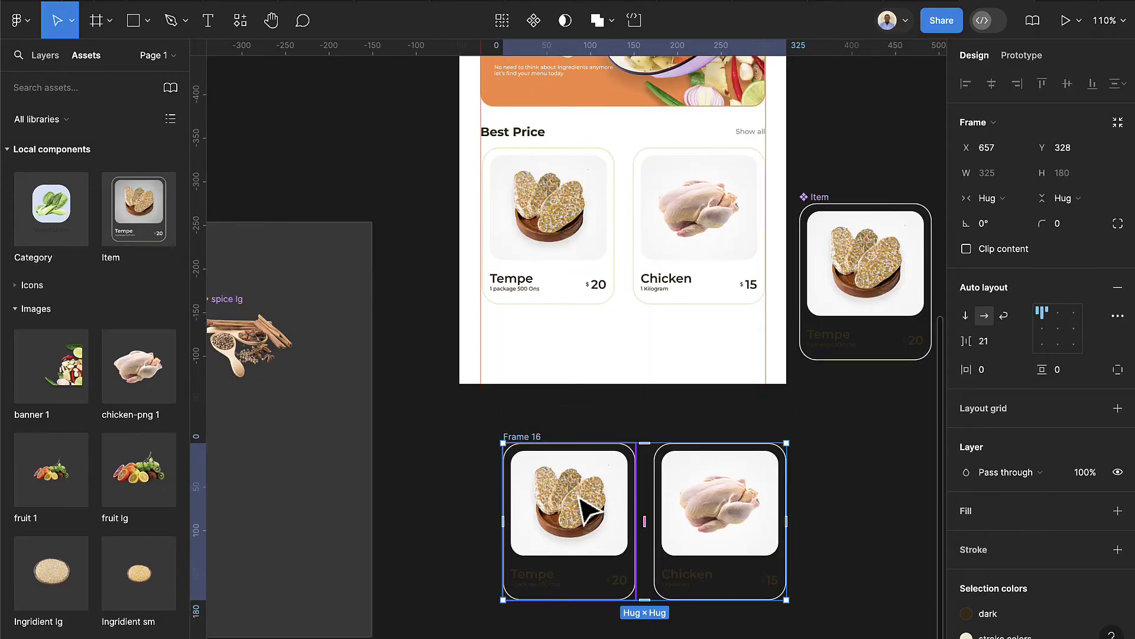
Swap the item image of the Tempe card in the duplicated row to spice lg
double_click(582, 508)
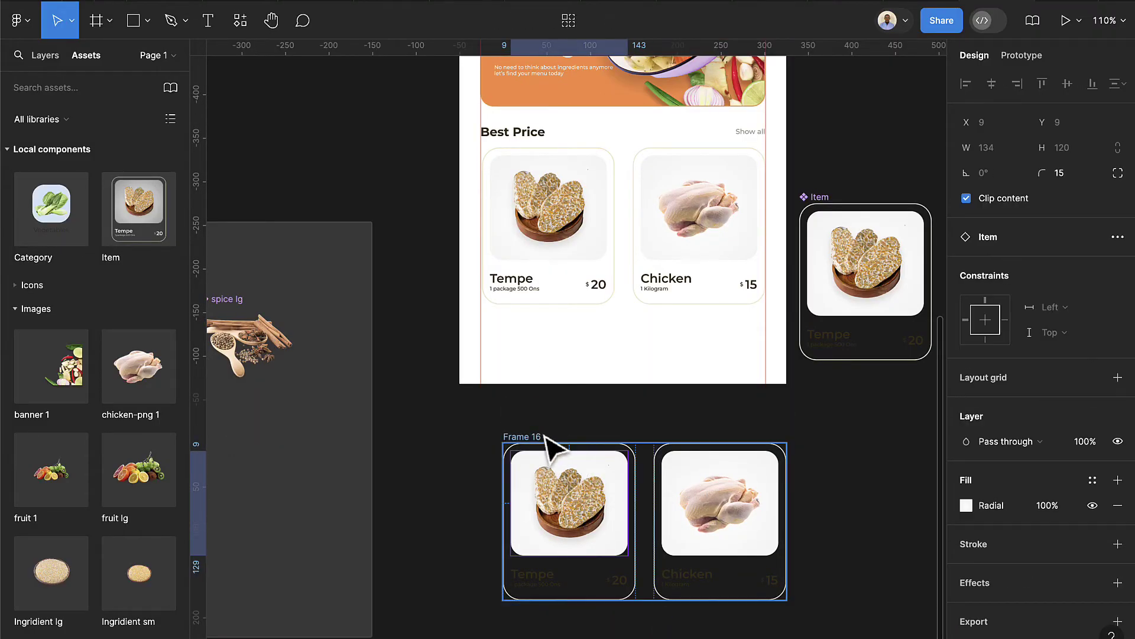
click(626, 455)
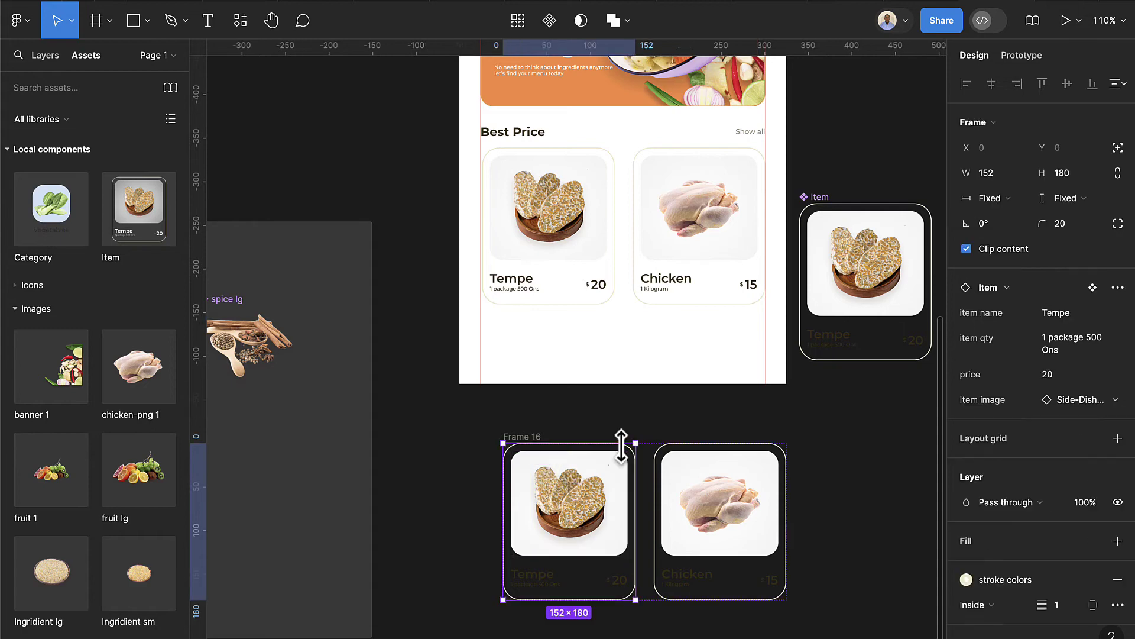
click(1115, 400)
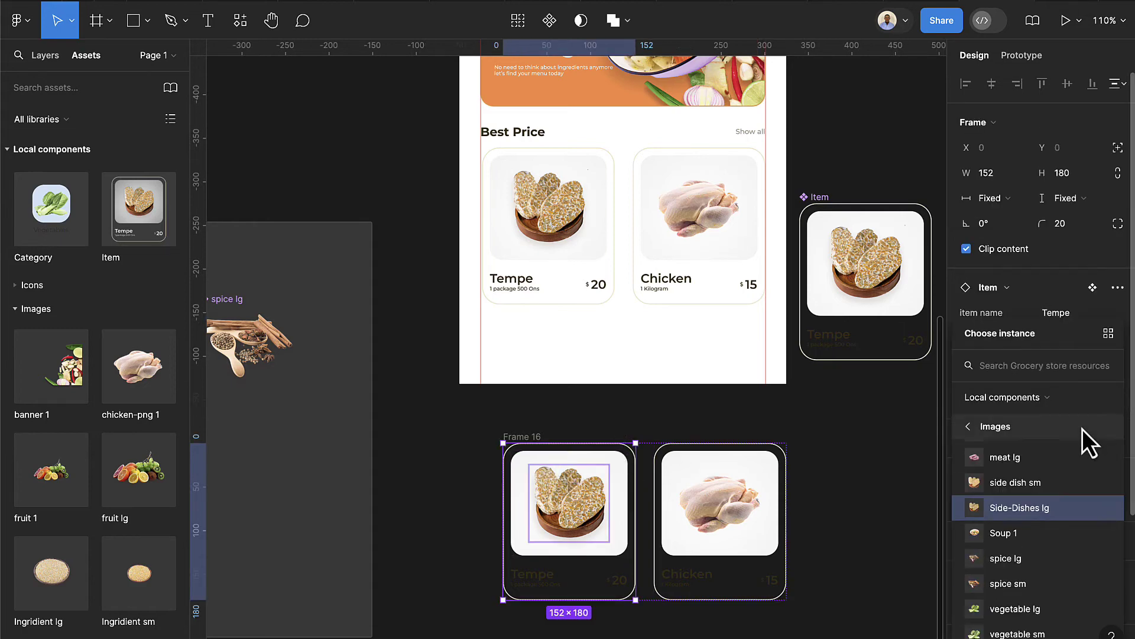
click(1019, 559)
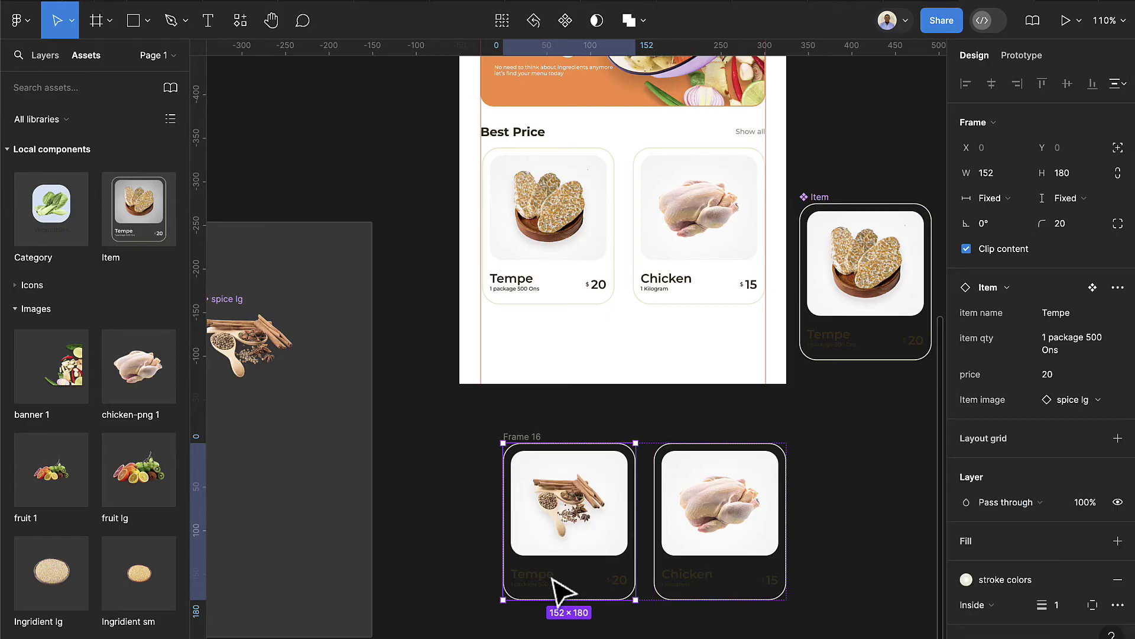
Set the item name of the spice card to Pepper
scroll(548, 570, up, 8)
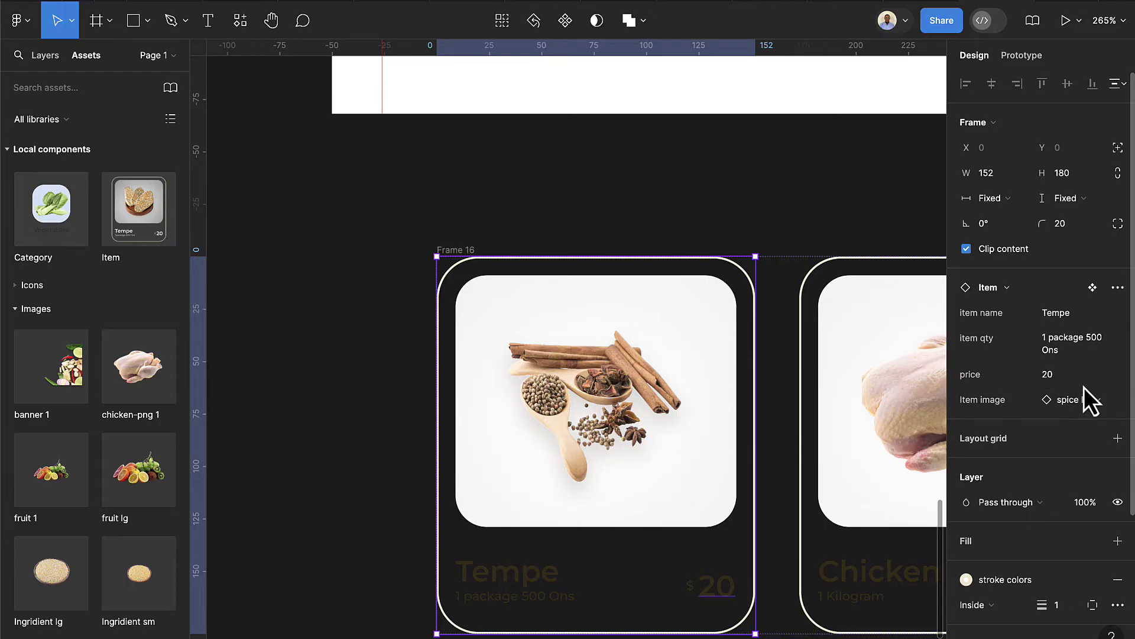
click(1075, 317)
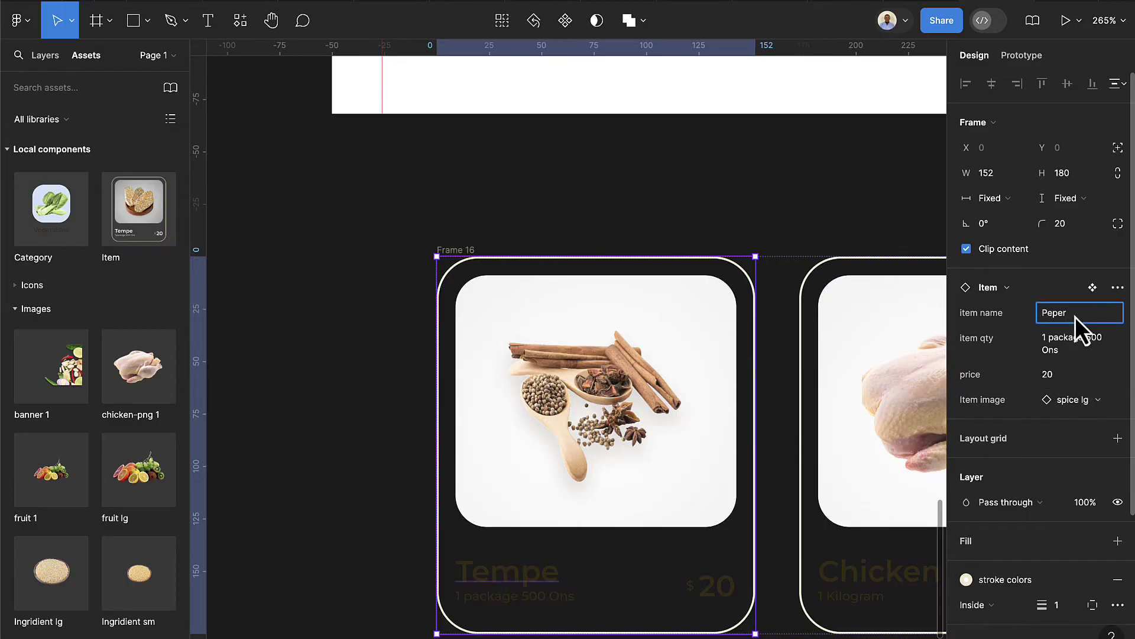
text(Pepper)
key(Return)
Try the Side-Dishes lg and spice lg images on the Chicken card in the duplicated row
scroll(568, 587, down, 5)
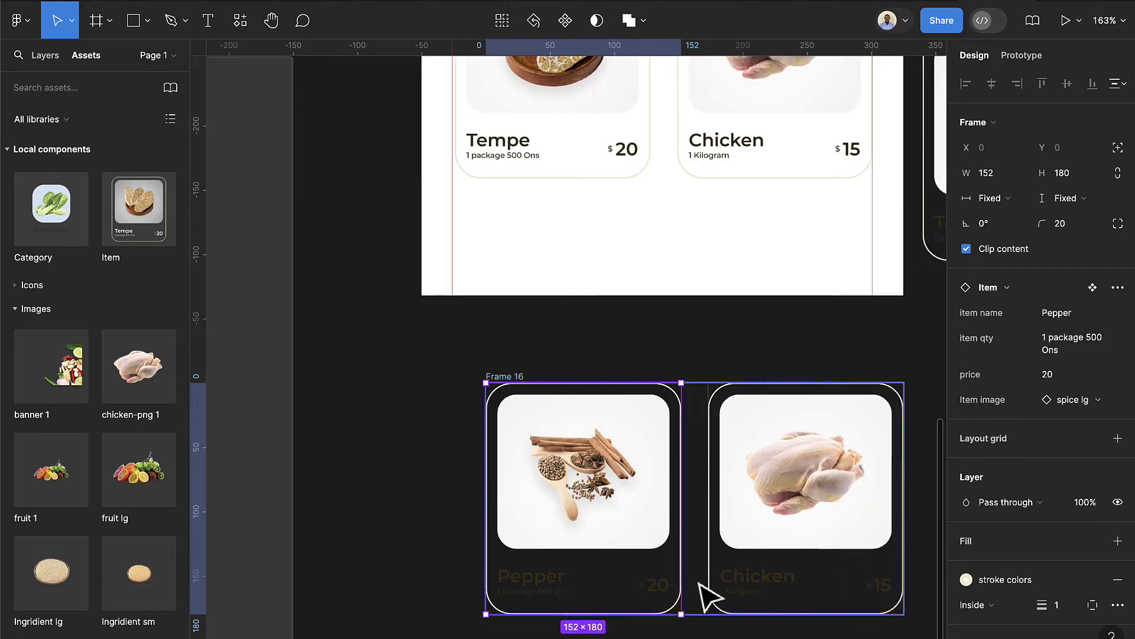
scroll(739, 603, right, 3)
double_click(699, 509)
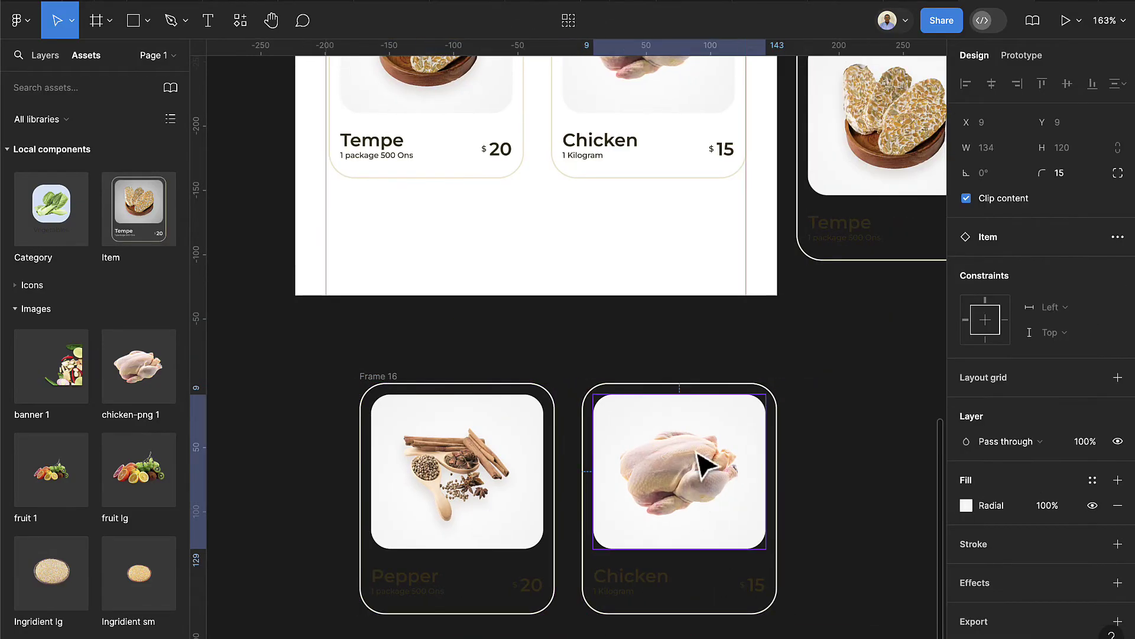
click(675, 372)
click(672, 390)
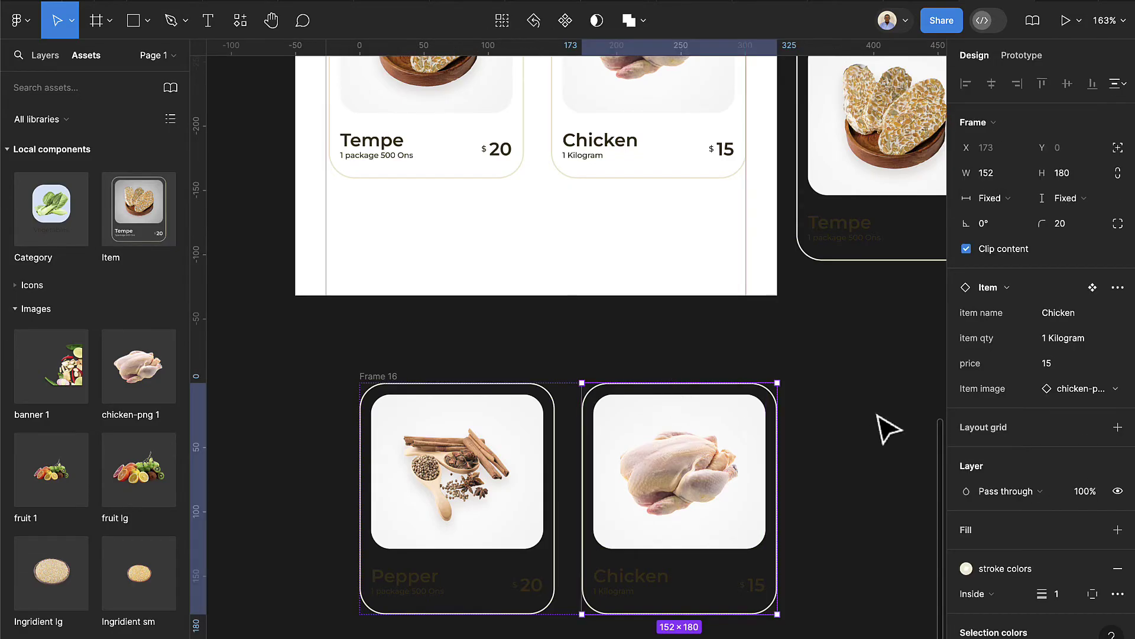
click(1106, 389)
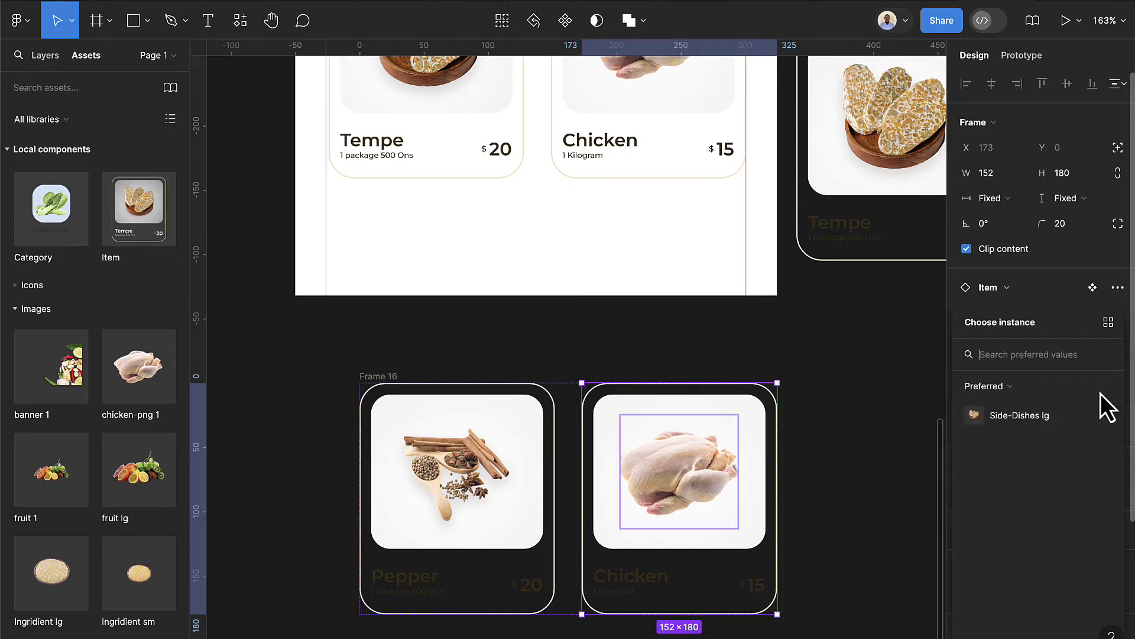
click(1008, 384)
click(1031, 449)
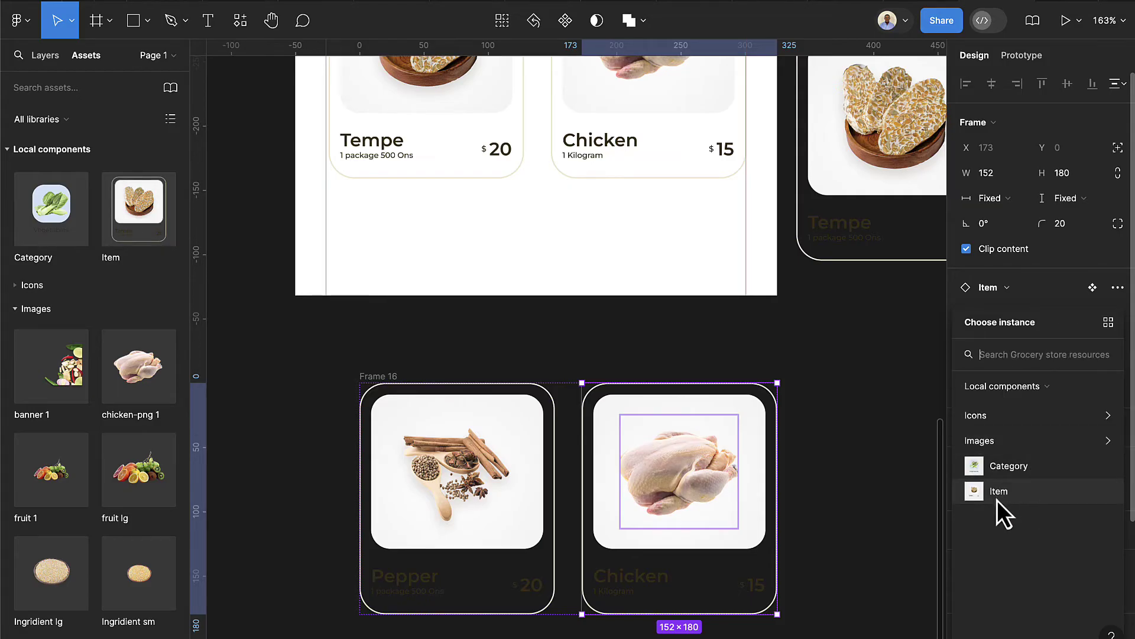
click(1016, 445)
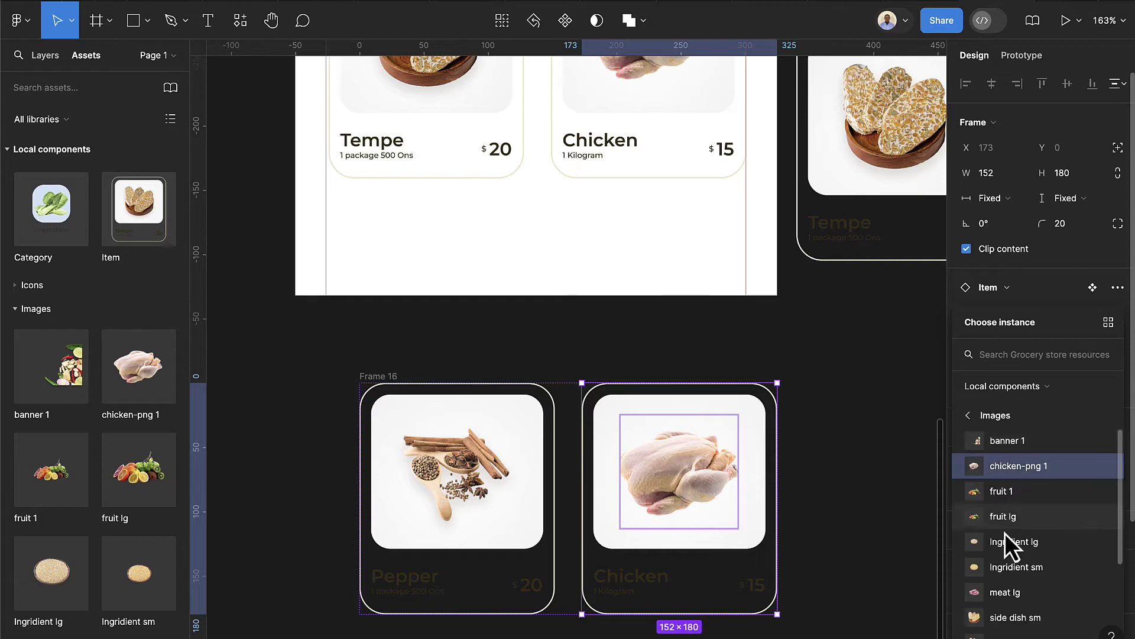
scroll(1013, 525, down, 1)
scroll(1013, 525, down, 1)
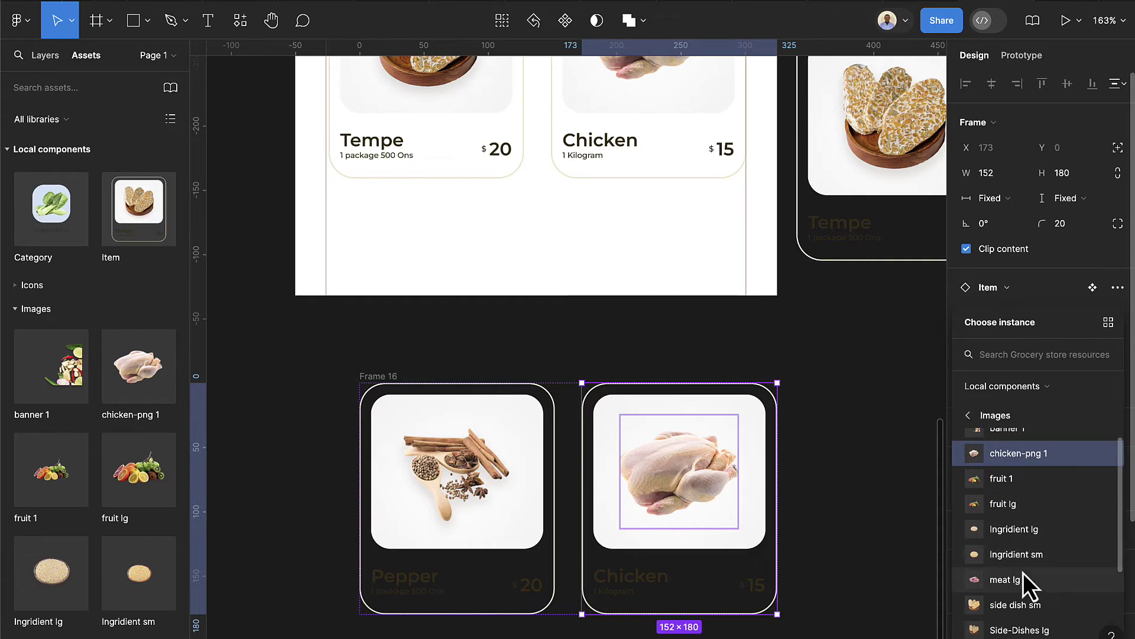
scroll(1023, 576, down, 2)
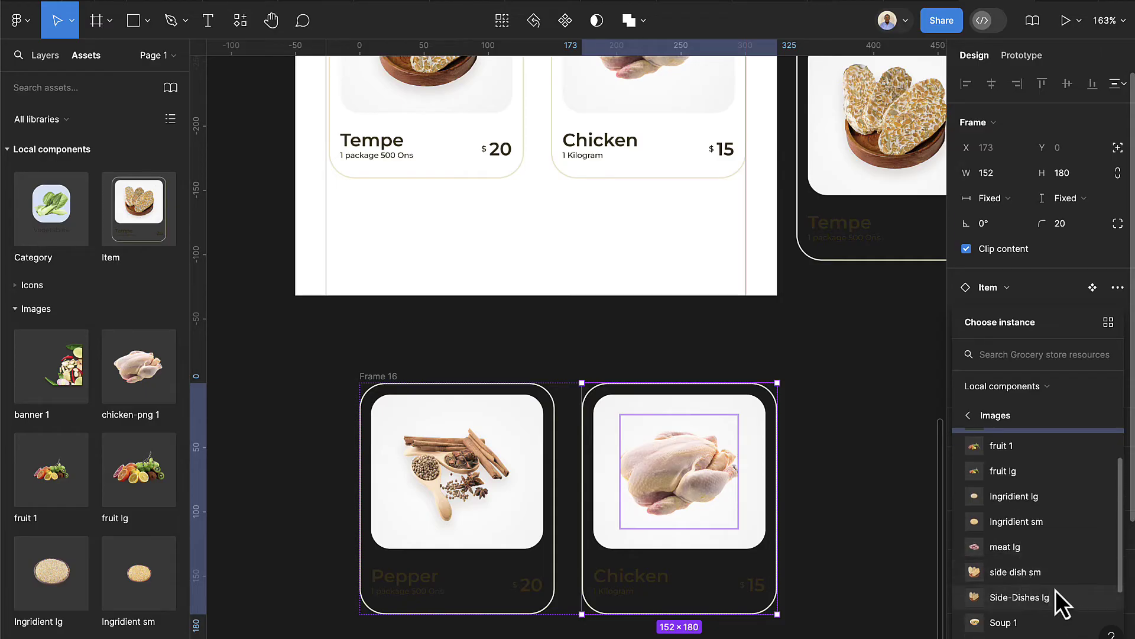
scroll(1016, 600, down, 1)
click(1020, 588)
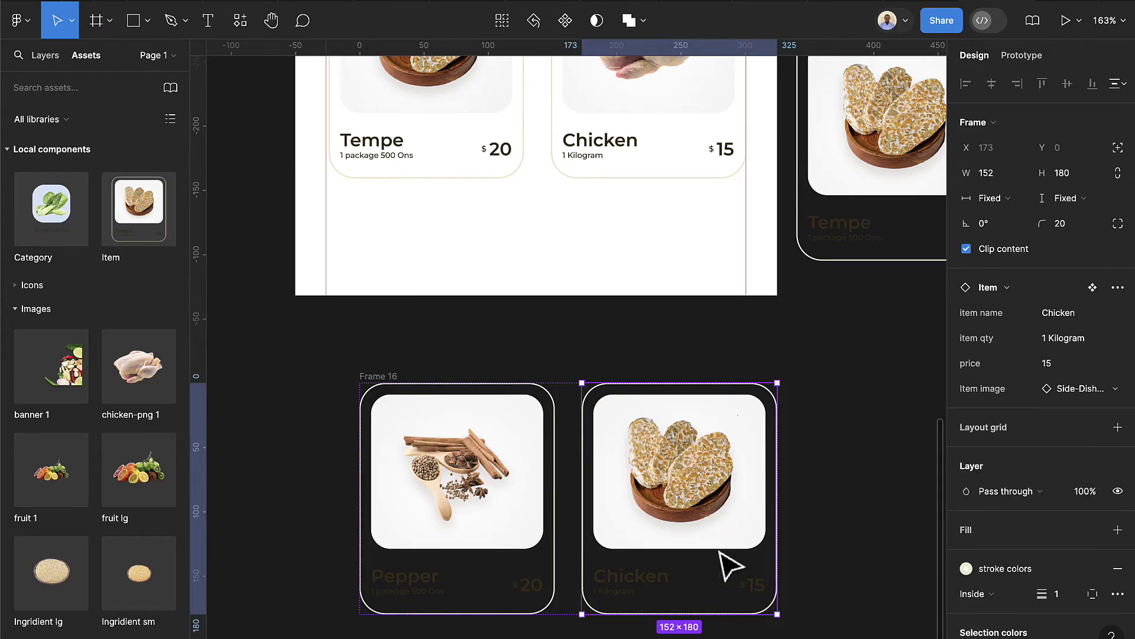
scroll(644, 198, up, 3)
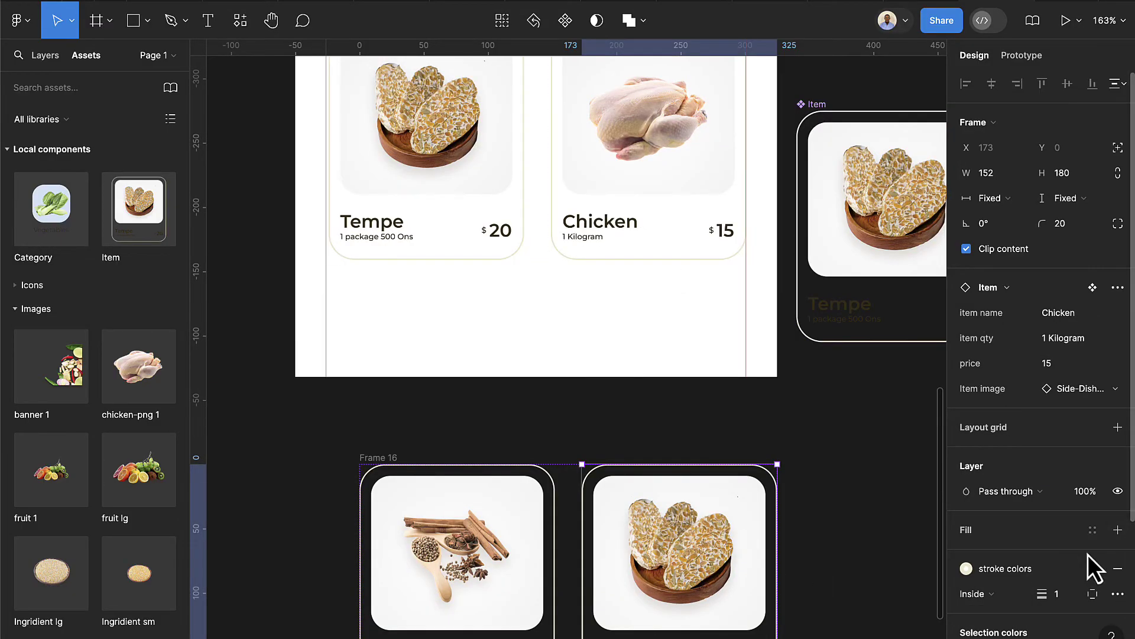
click(1069, 393)
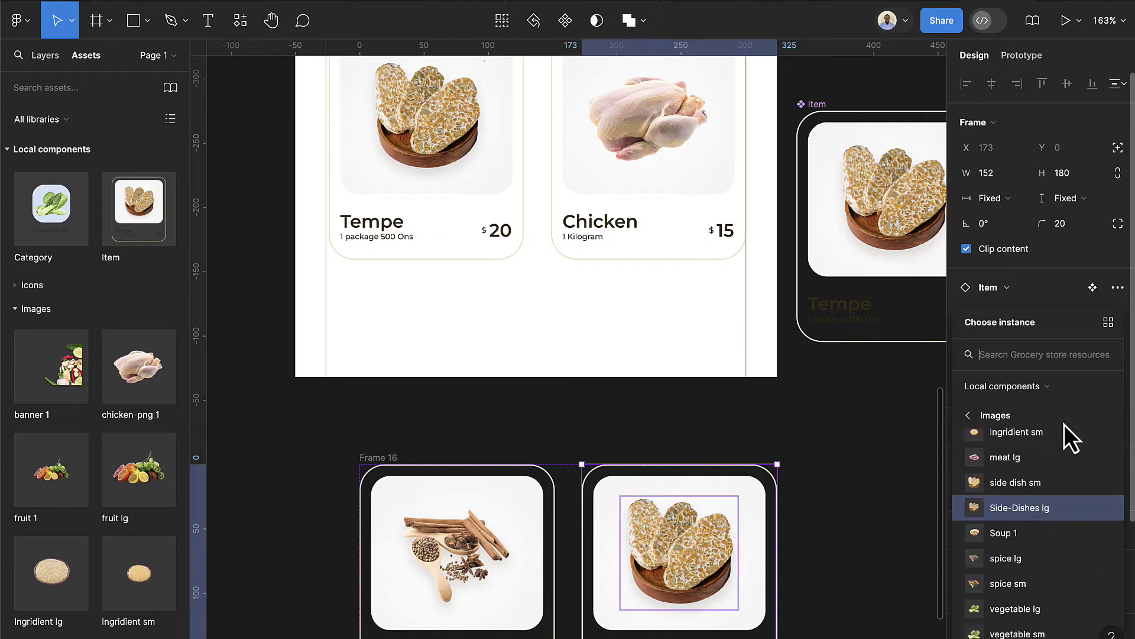
click(1016, 558)
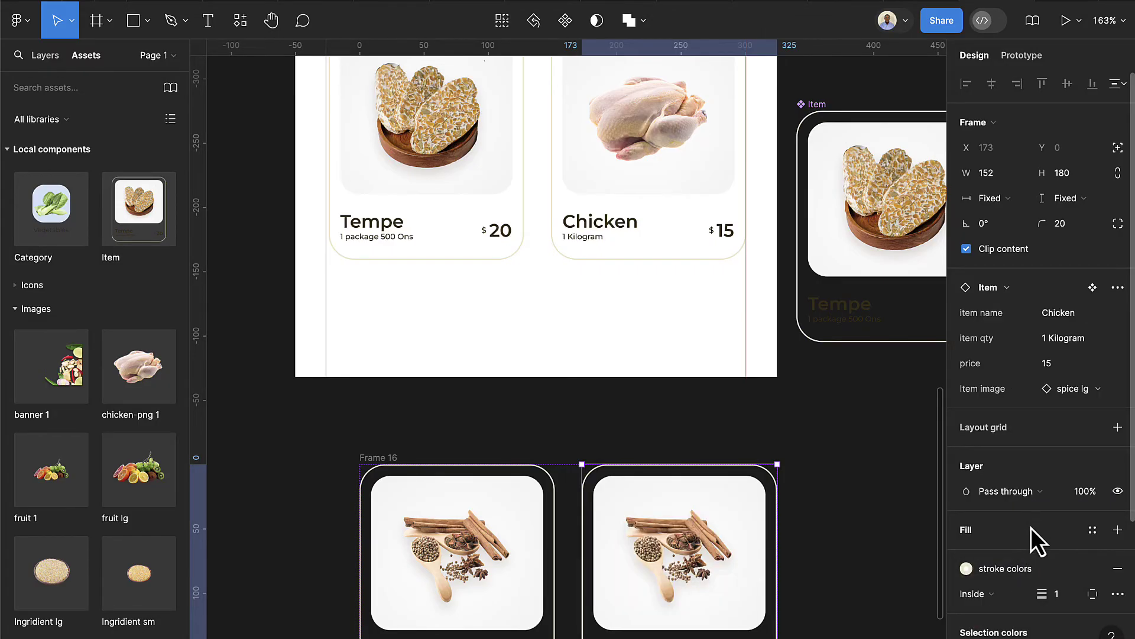
Swap the item image of the duplicated row's Chicken card to the leafy green vegetable from the local Images components
click(1063, 395)
click(1006, 387)
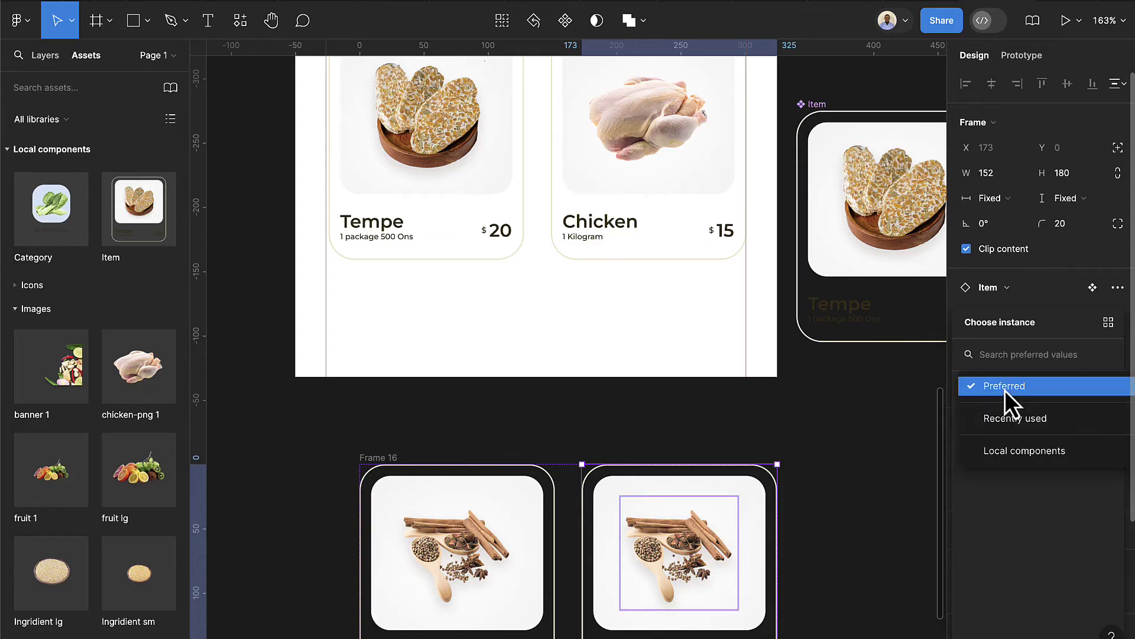
click(1016, 458)
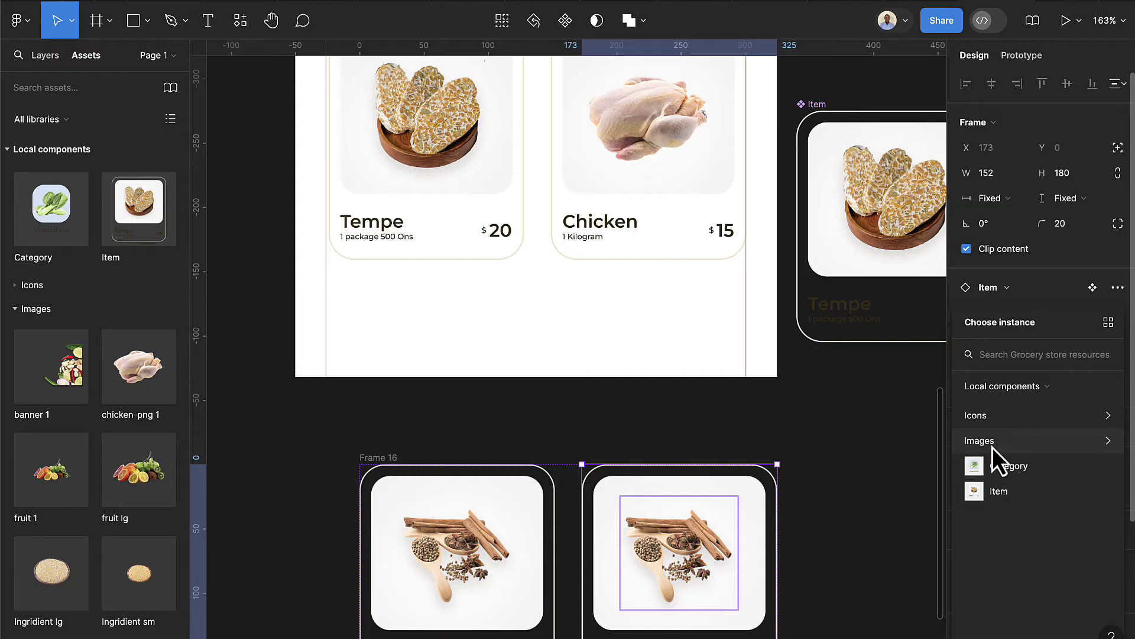
click(992, 448)
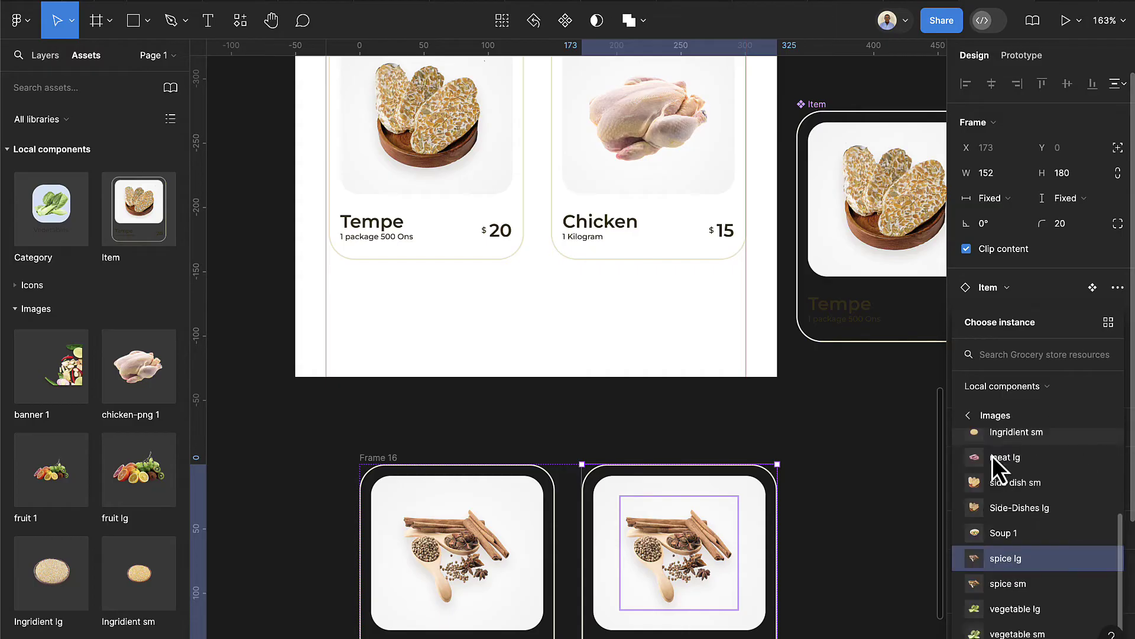
click(1024, 627)
Set the item name of the leafy vegetable card to Cabbage
scroll(766, 616, down, 3)
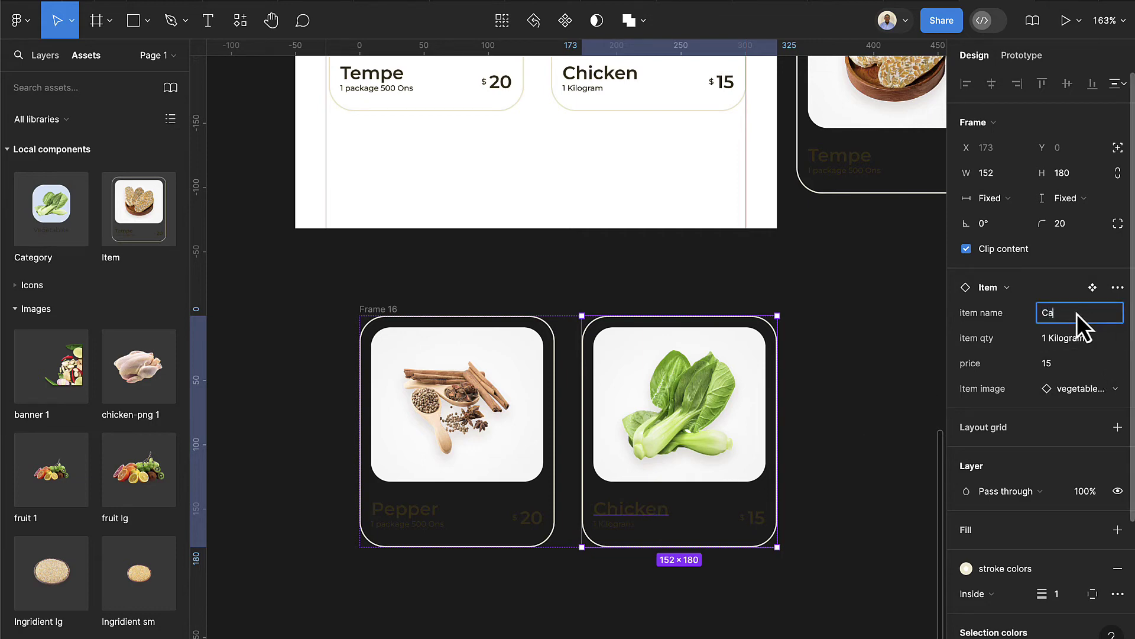
text(ge)
key(Return)
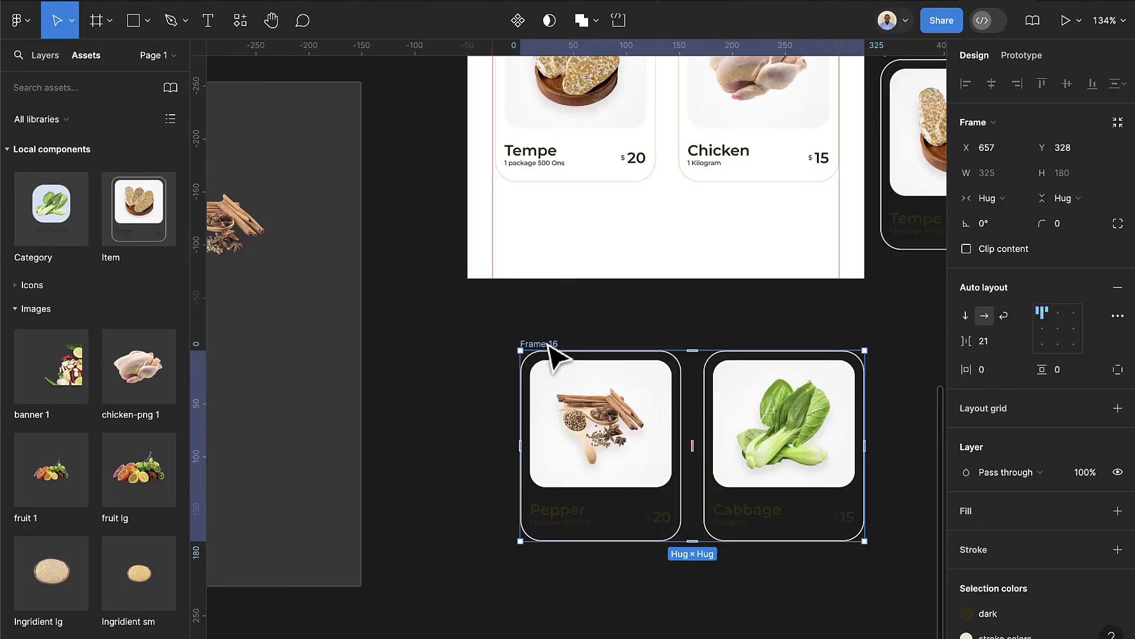
Move the Pepper and Cabbage row into the phone screen, directly below the Tempe and Chicken row
drag(547, 347, 535, 297)
scroll(555, 269, up, 2)
scroll(592, 348, up, 4)
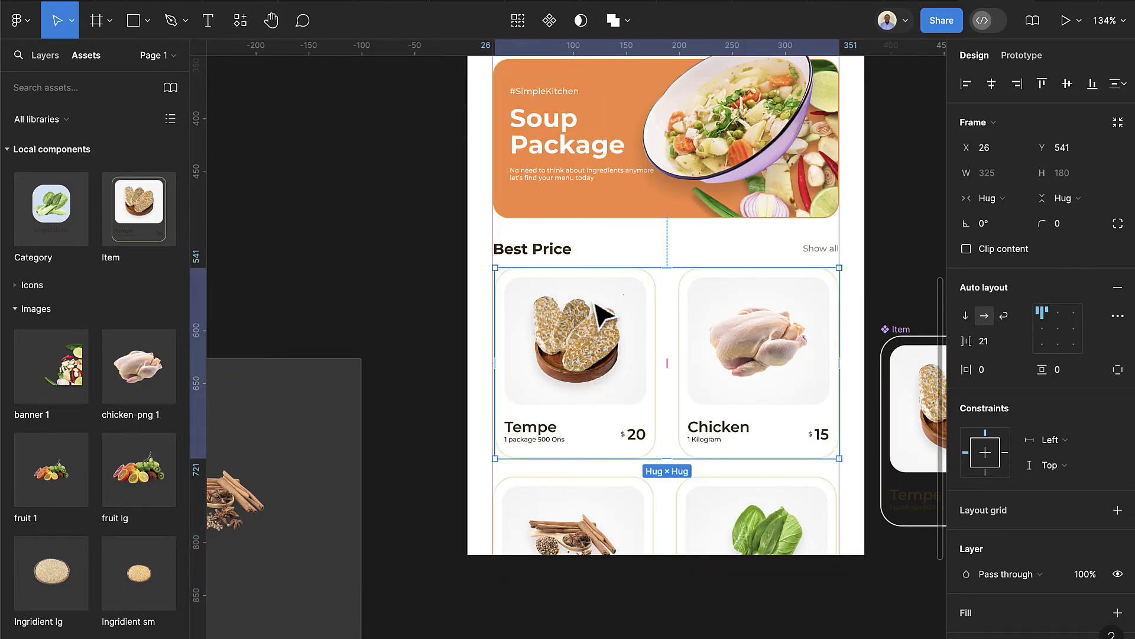
Combine the two card rows into one vertical auto layout with a spacing of 17
shift+click(609, 494)
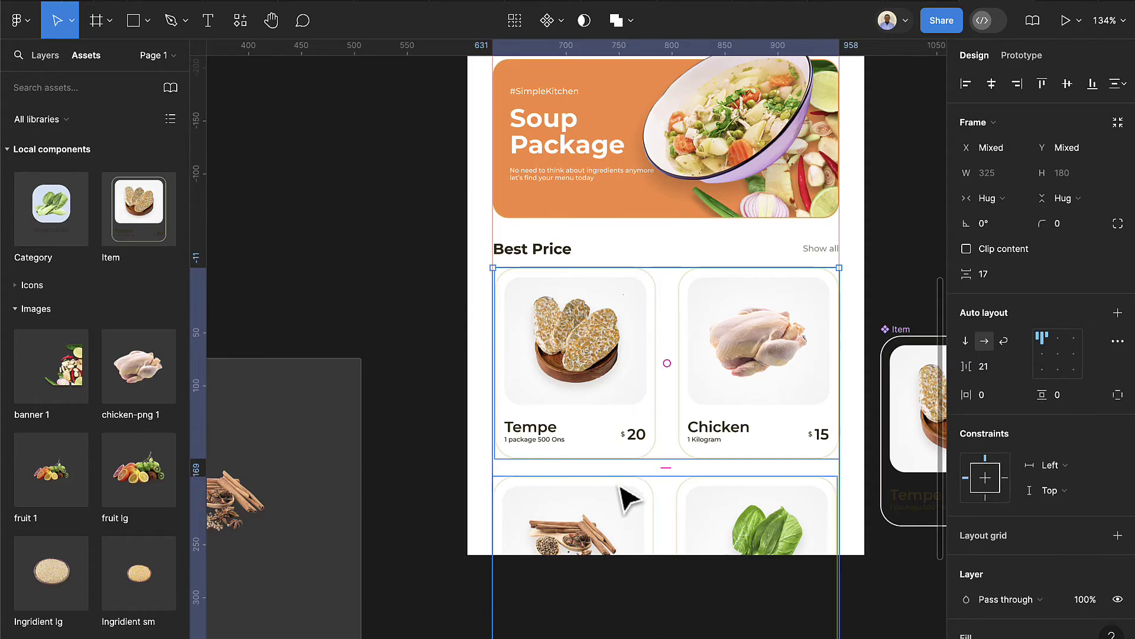
key(shift+a)
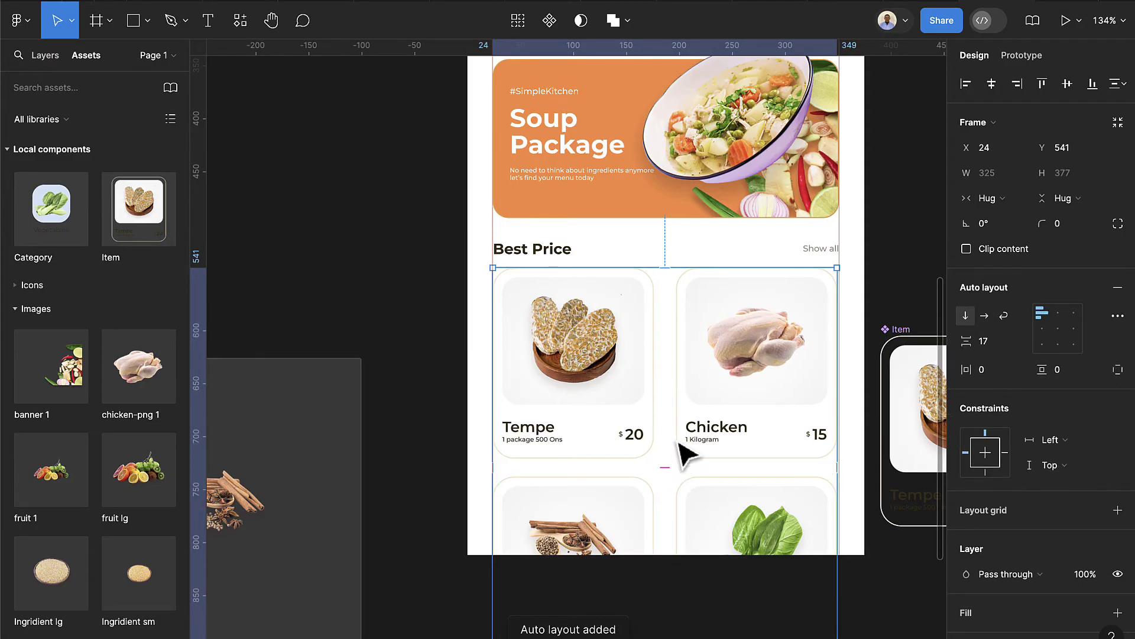
click(438, 390)
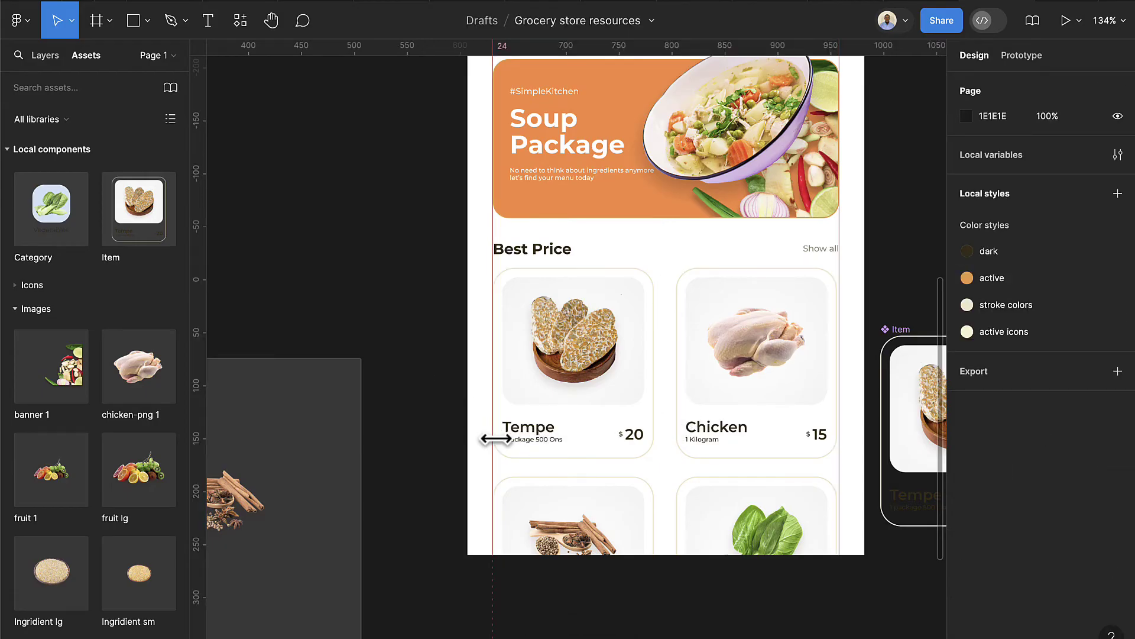
scroll(495, 438, down, 3)
scroll(696, 519, up, 5)
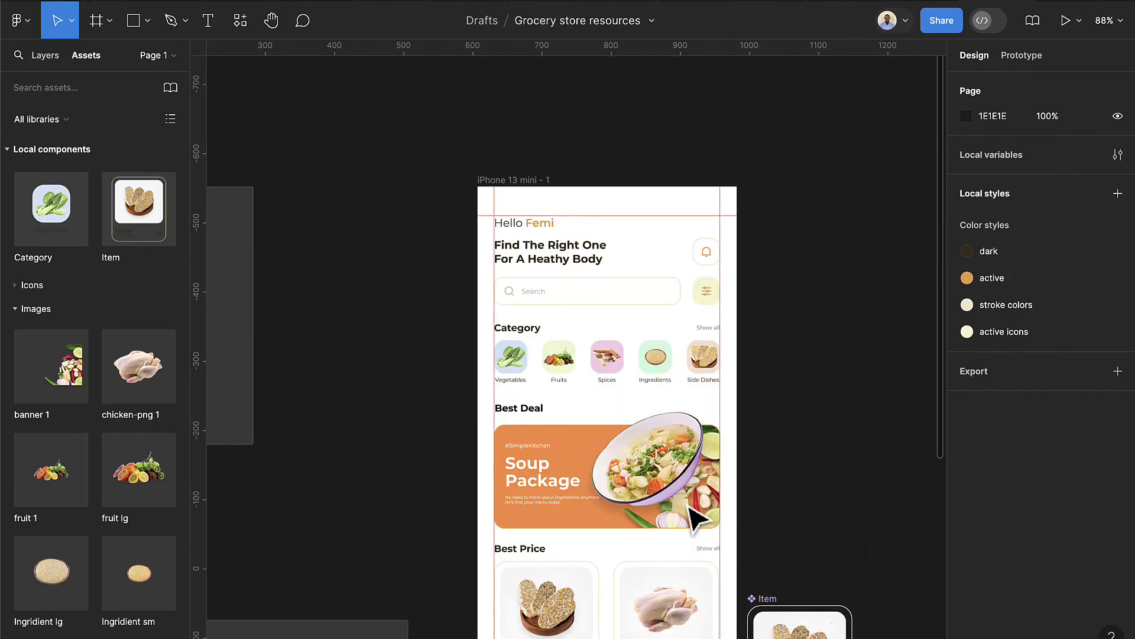
scroll(697, 519, down, 2)
scroll(685, 455, up, 2)
scroll(683, 467, down, 2)
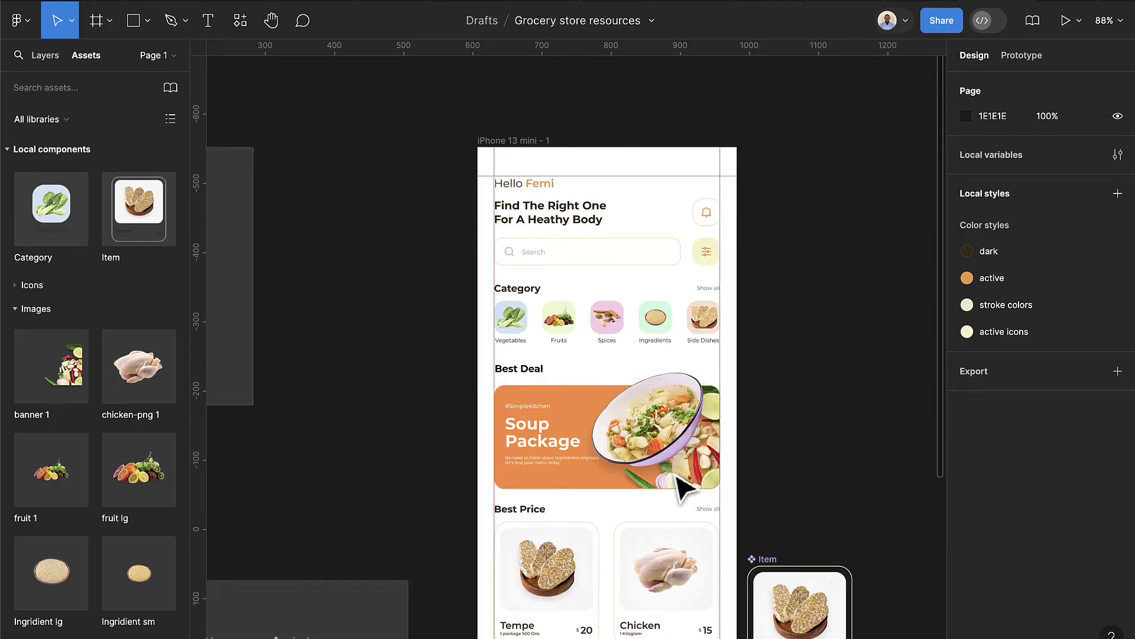
Move the Item main component farther away from the phone screen, to X 1049, Y 50
scroll(699, 563, down, 5)
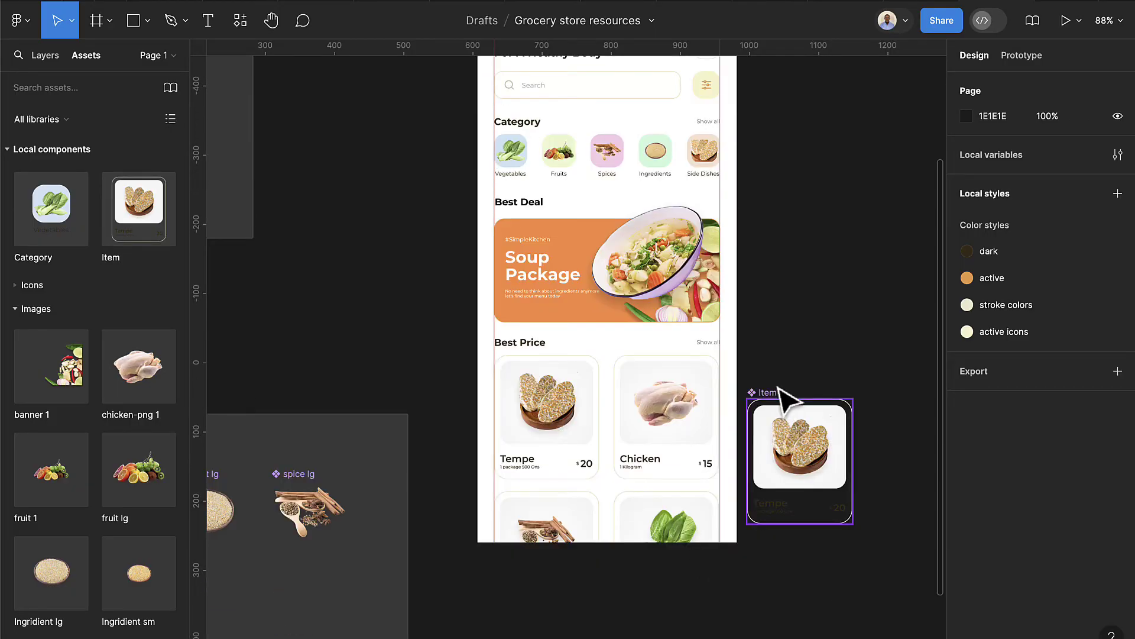
click(780, 389)
drag(769, 391, 806, 391)
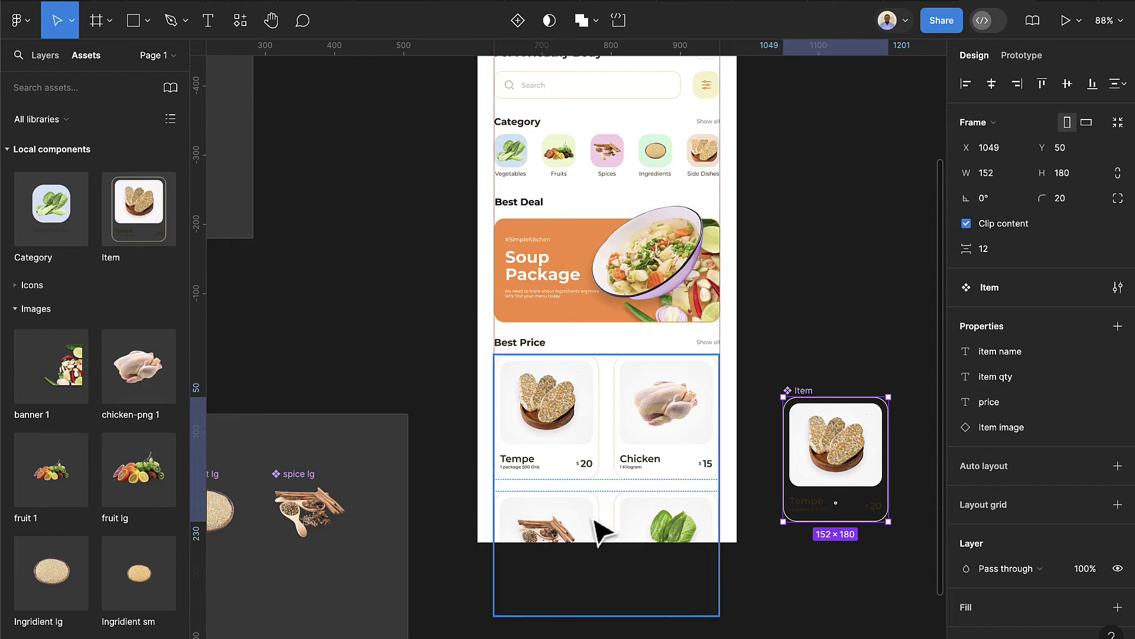
click(560, 517)
scroll(751, 324, down, 2)
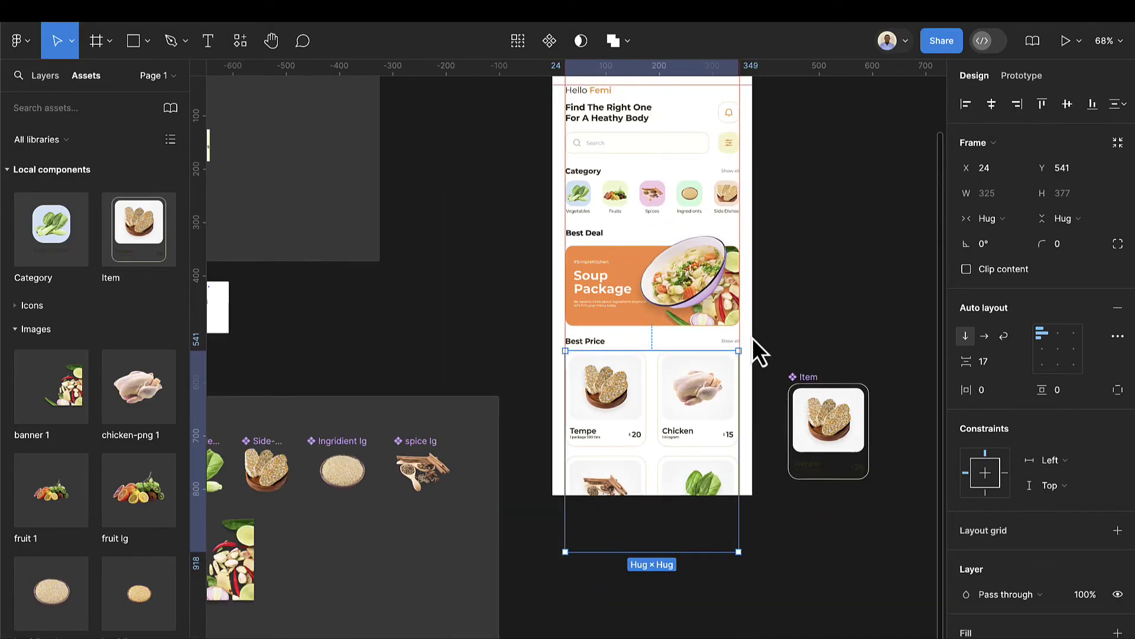
scroll(753, 343, up, 1)
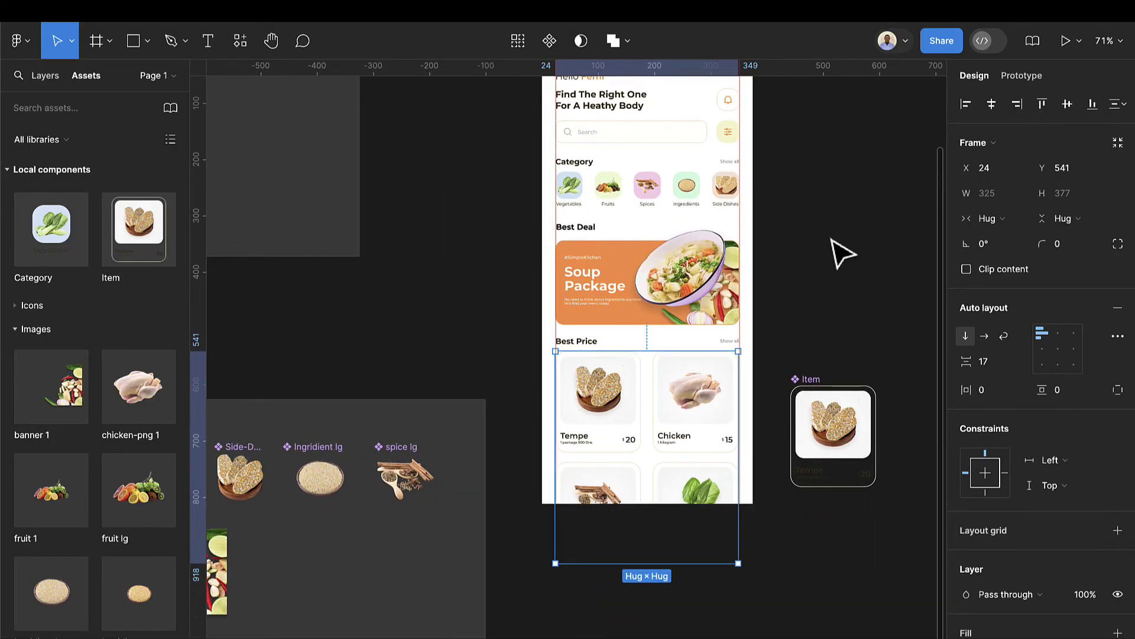
Change the page background colour to the light grey E4E4E4
click(839, 258)
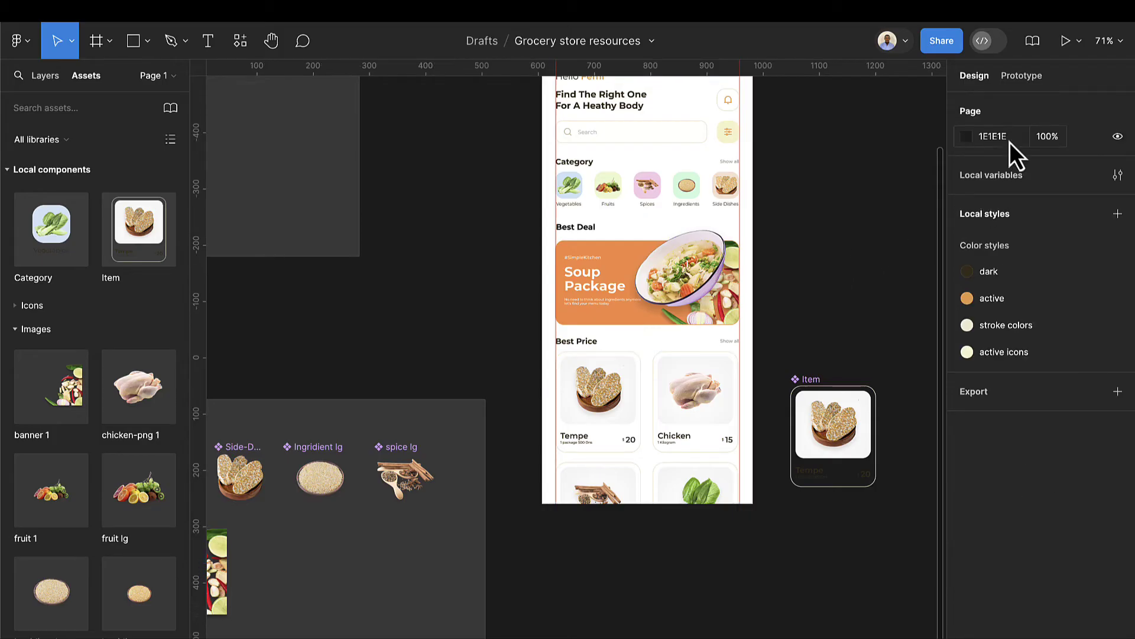
click(969, 136)
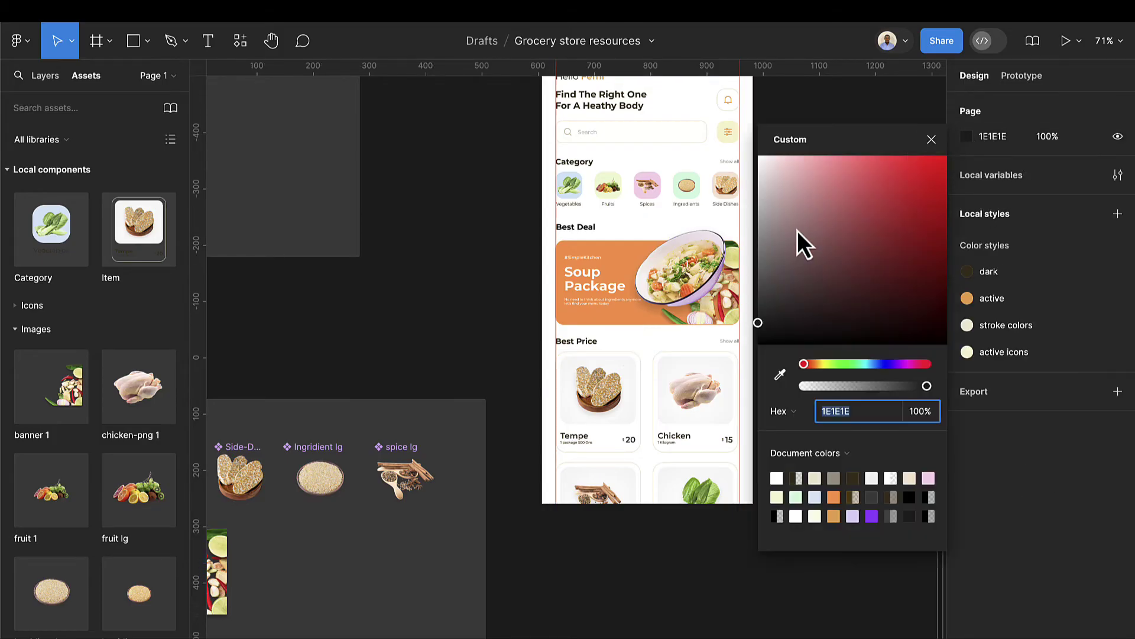
drag(797, 233, 767, 217)
drag(760, 201, 749, 187)
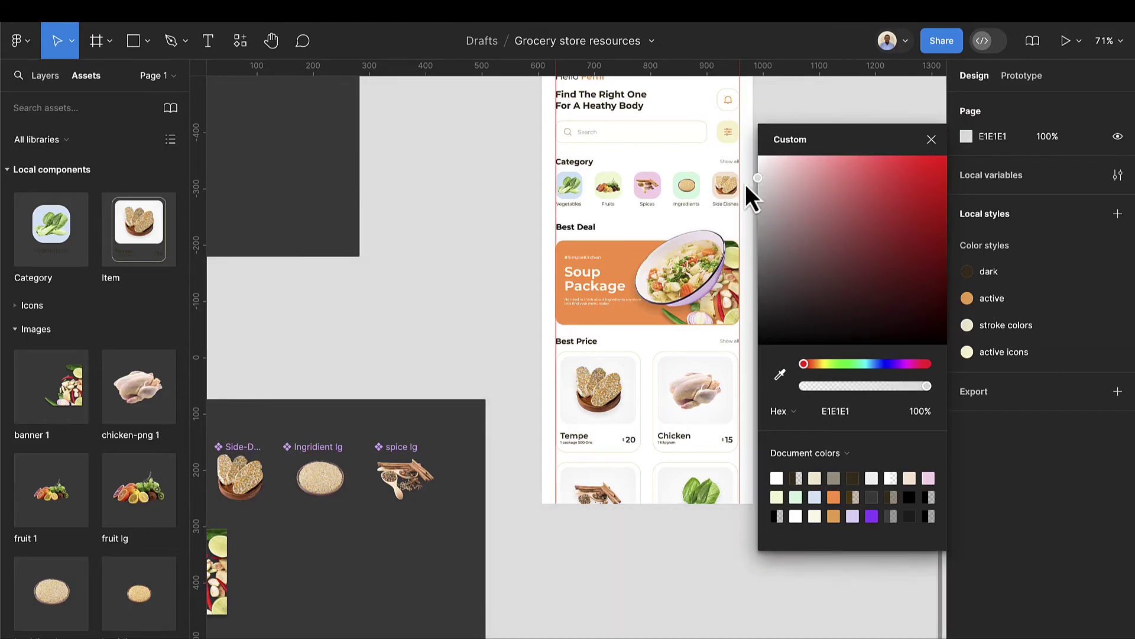
click(620, 591)
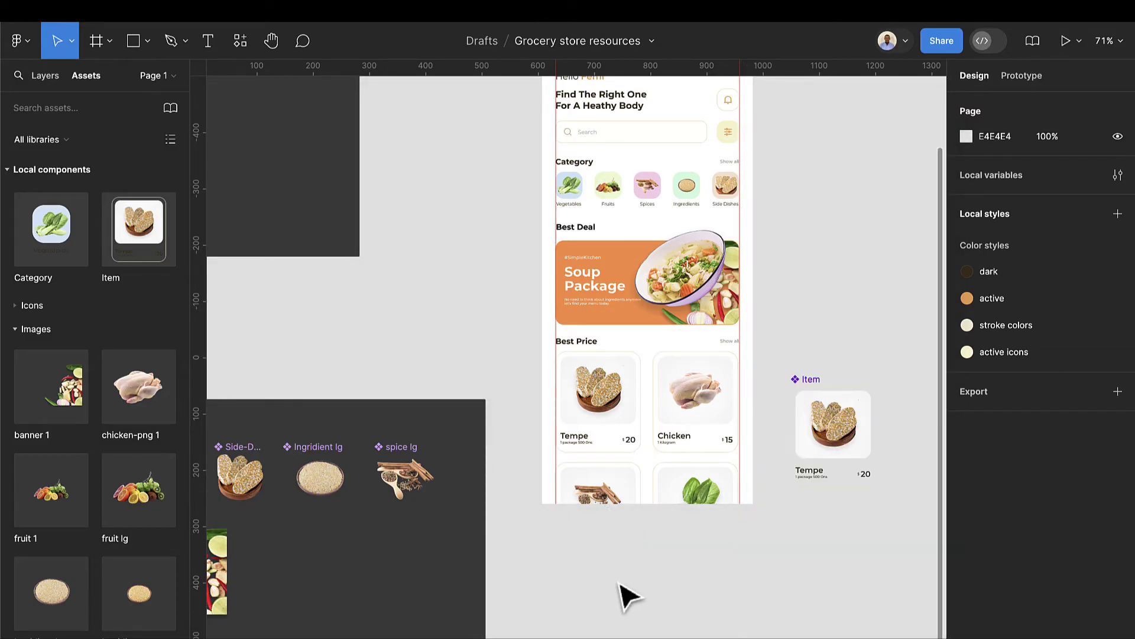
Draw a full-width frame of about 375 × 78 along the bottom of the phone screen and fill it with FFFFFF
scroll(769, 485, right, 3)
click(686, 402)
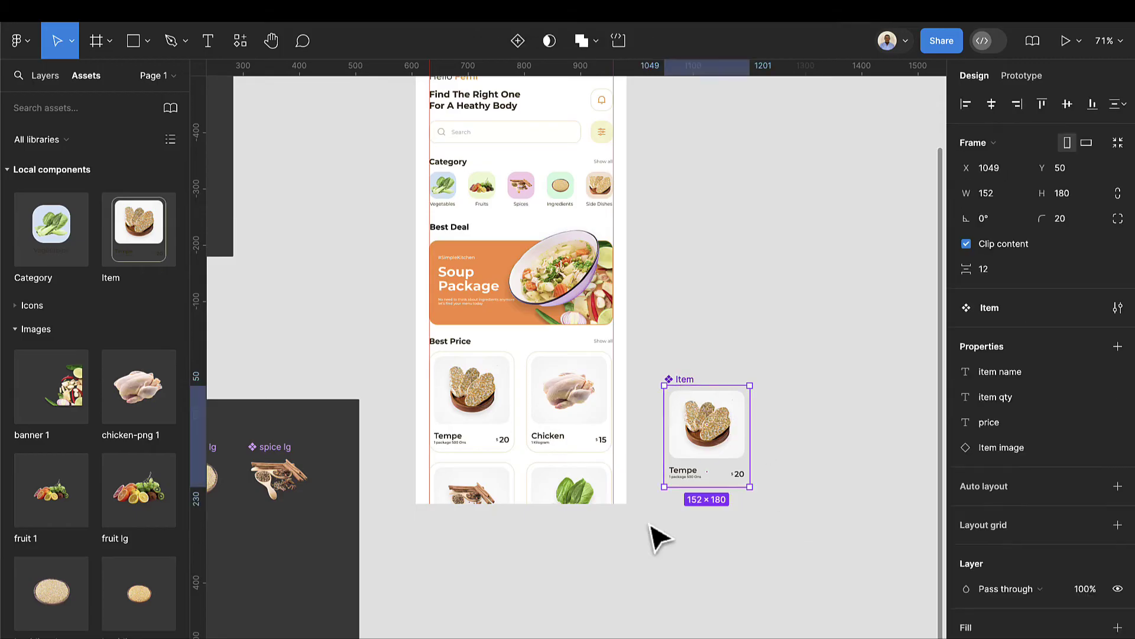
scroll(656, 532, down, 1)
scroll(529, 426, up, 5)
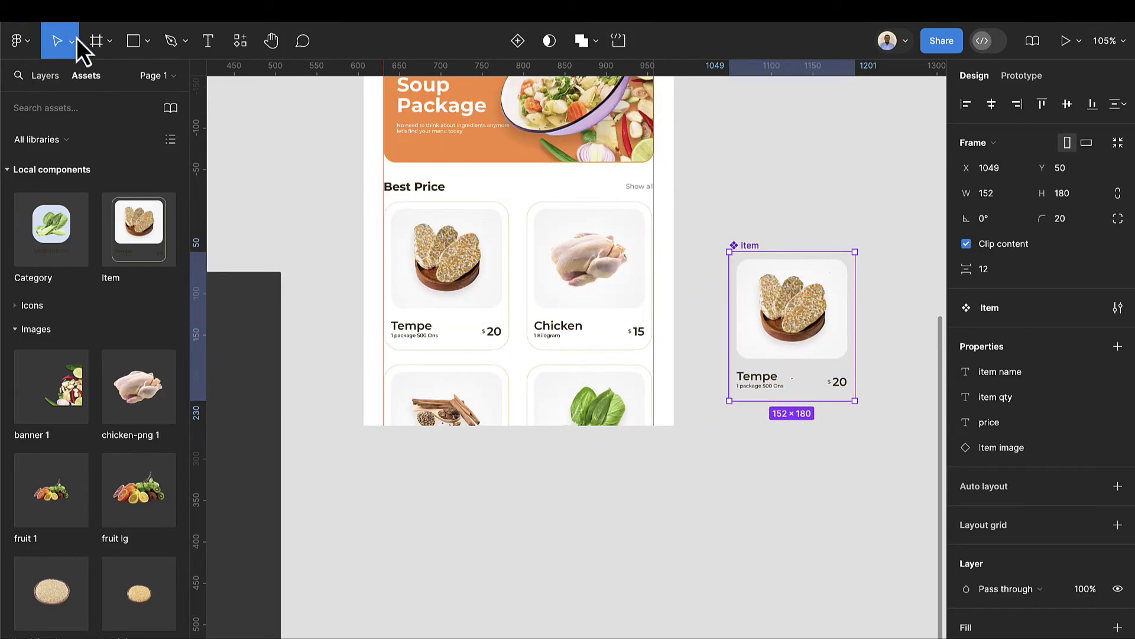
click(91, 41)
drag(361, 363, 674, 425)
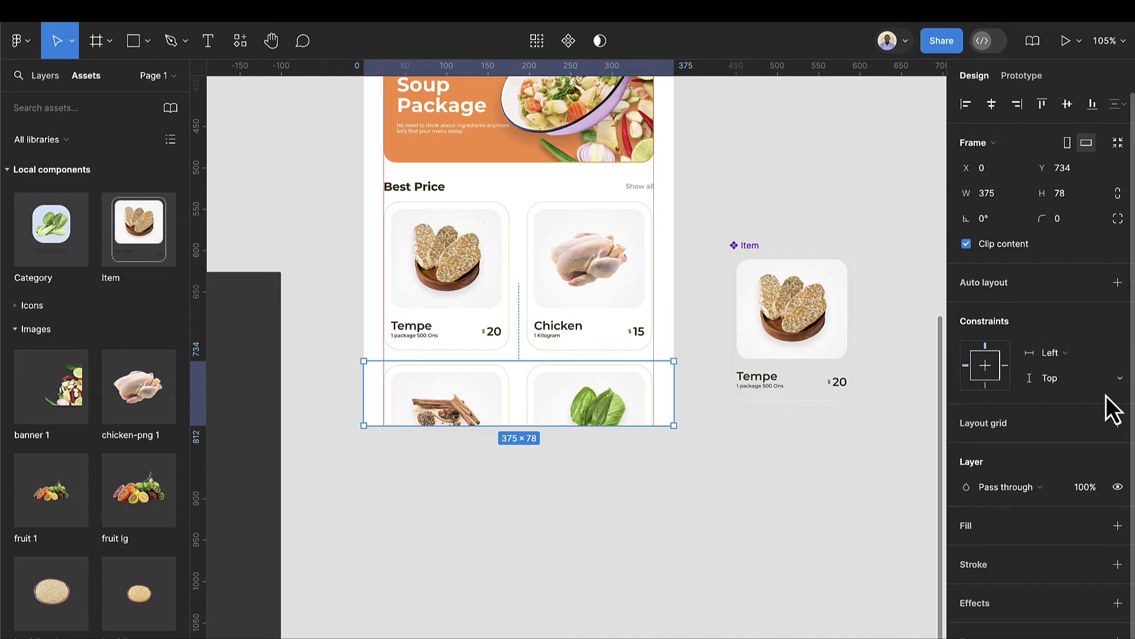
click(1117, 527)
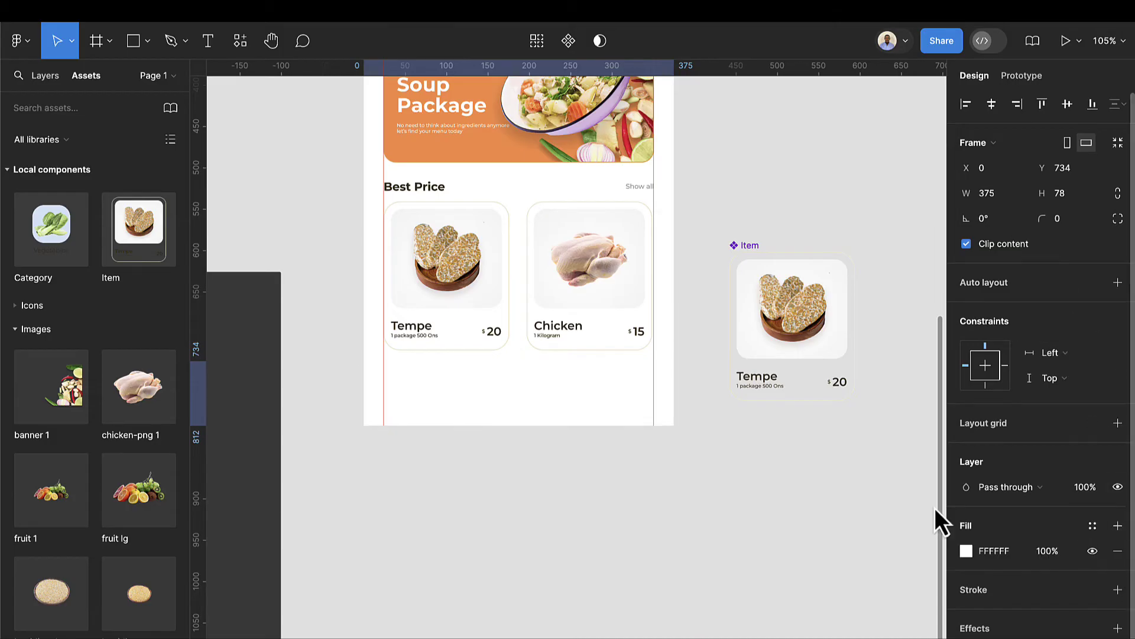
Set the height of the new bottom frame to 83
scroll(494, 396, up, 3)
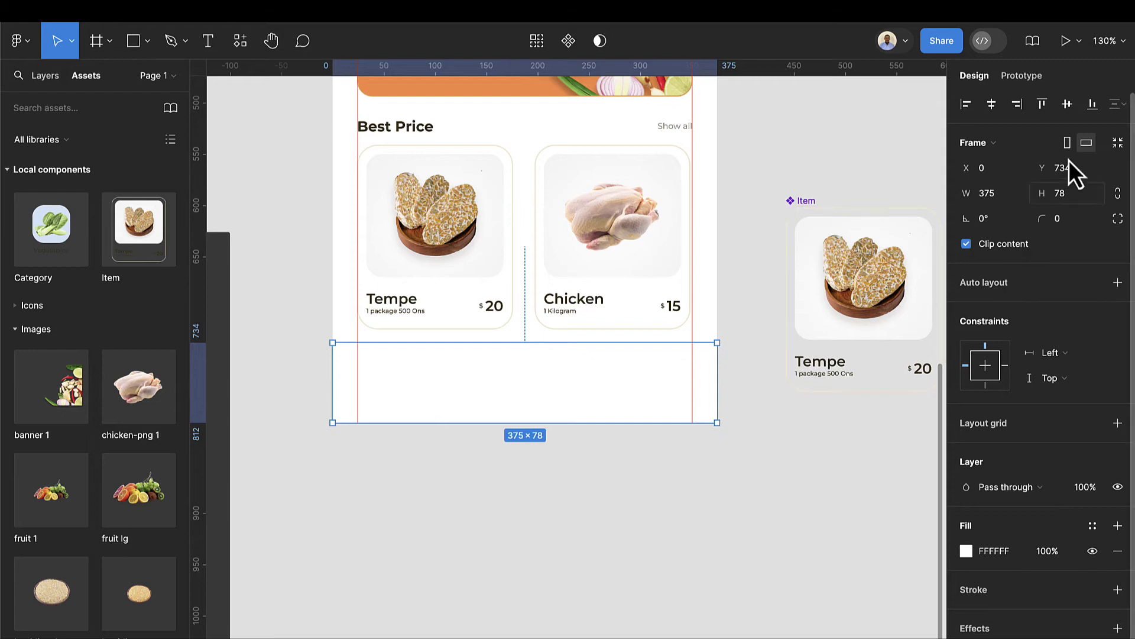
click(1072, 194)
text(83)
key(Return)
Move the bottom frame to Y 729, flush with the phone screen's lower edge, with Center and Bottom constraints
scroll(352, 423, up, 1)
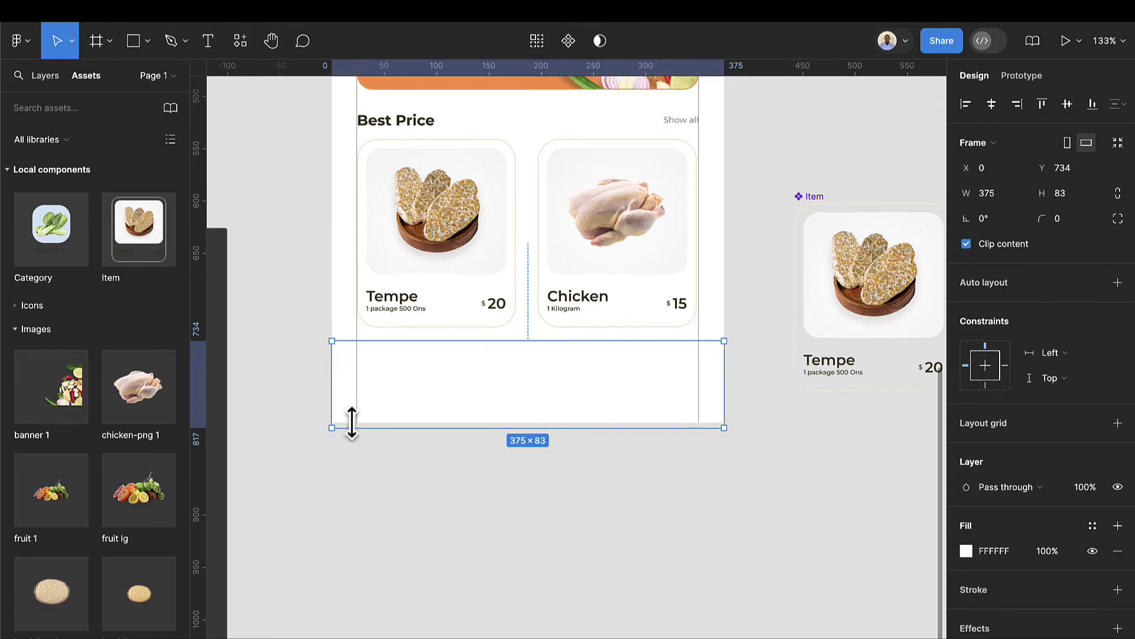
scroll(352, 422, up, 5)
drag(528, 392, 538, 393)
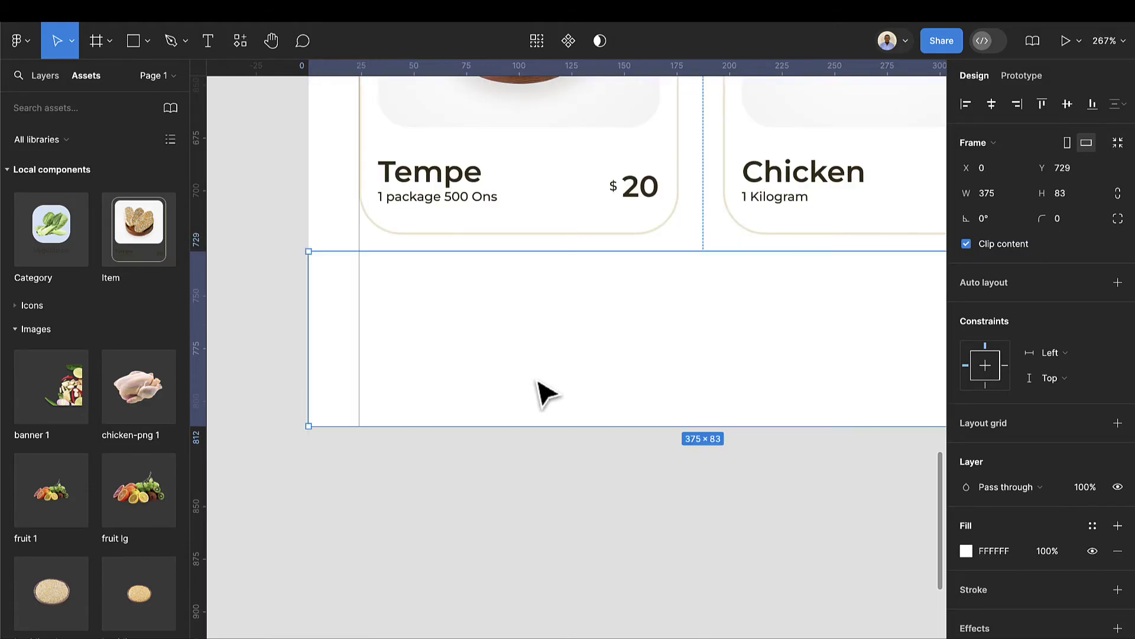
scroll(591, 363, down, 3)
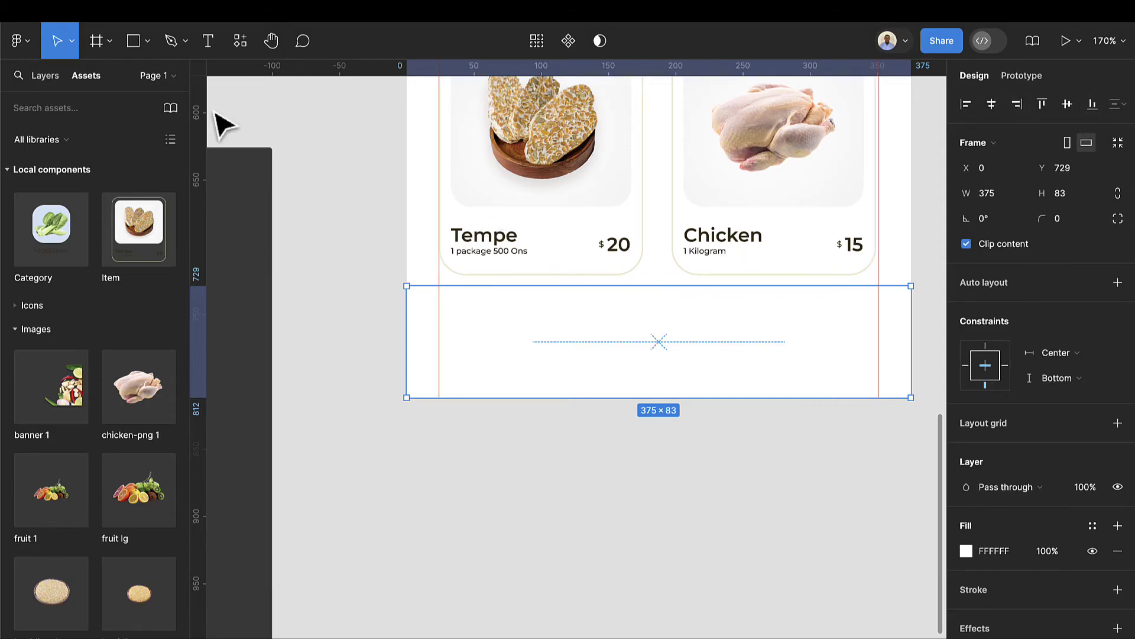
Draw a 375 × 83 rectangle inside the bottom frame, centred horizontally and vertically
click(135, 41)
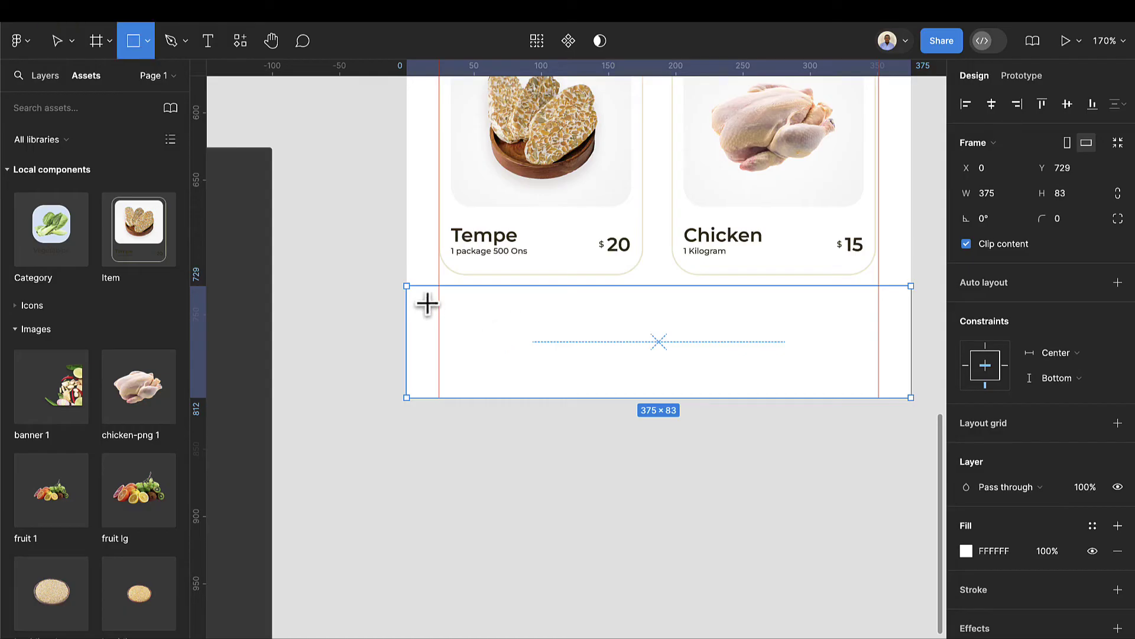
drag(426, 300, 837, 383)
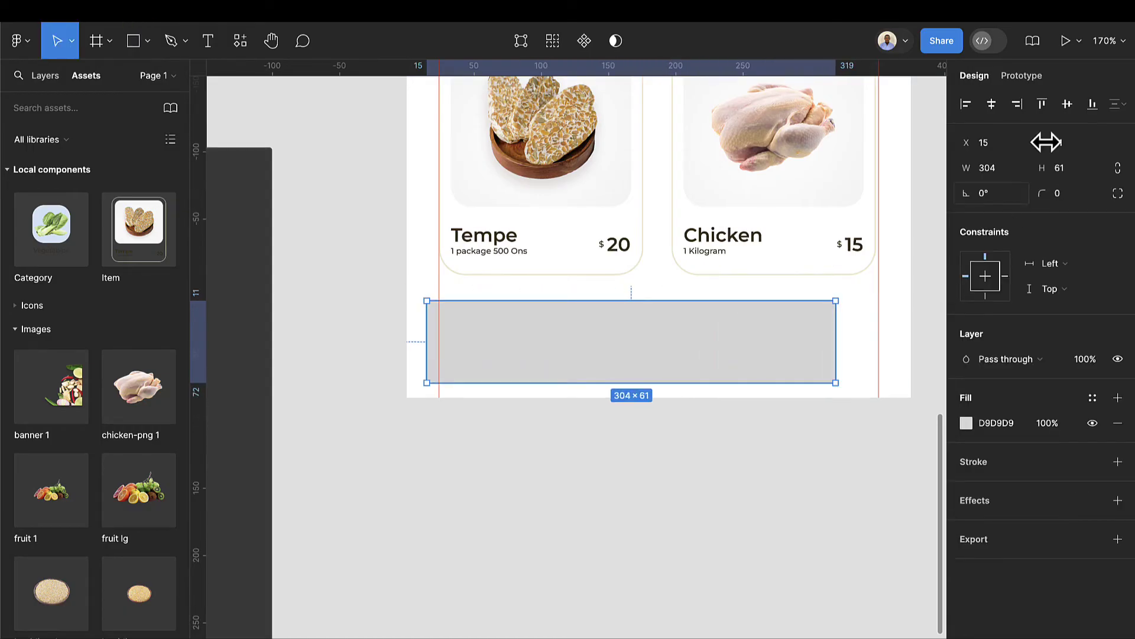
click(1069, 171)
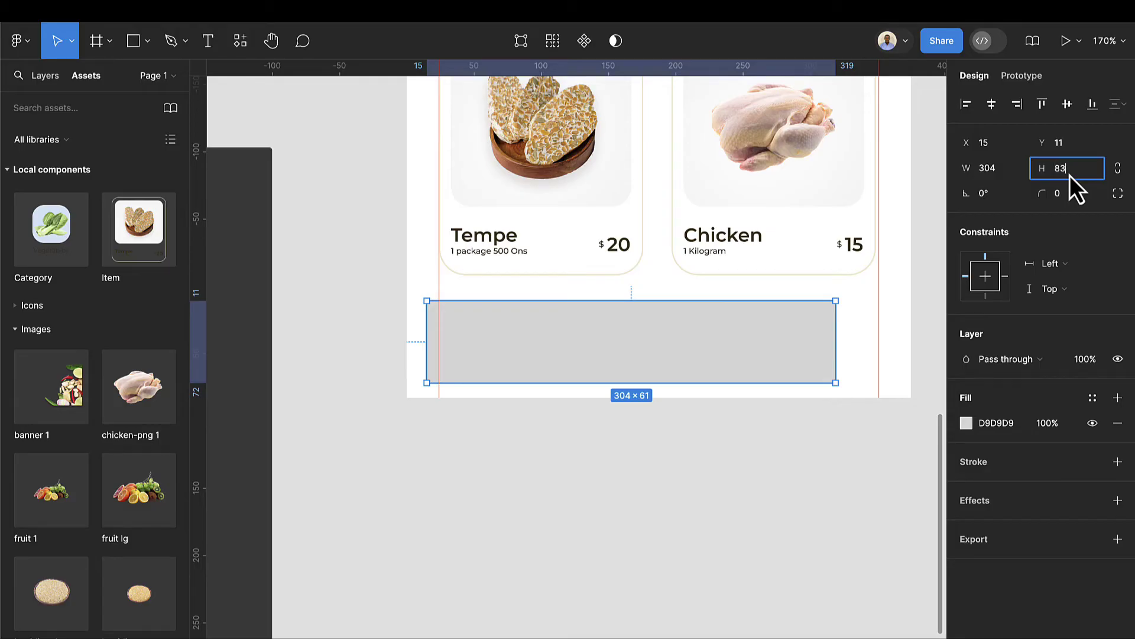
key(Return)
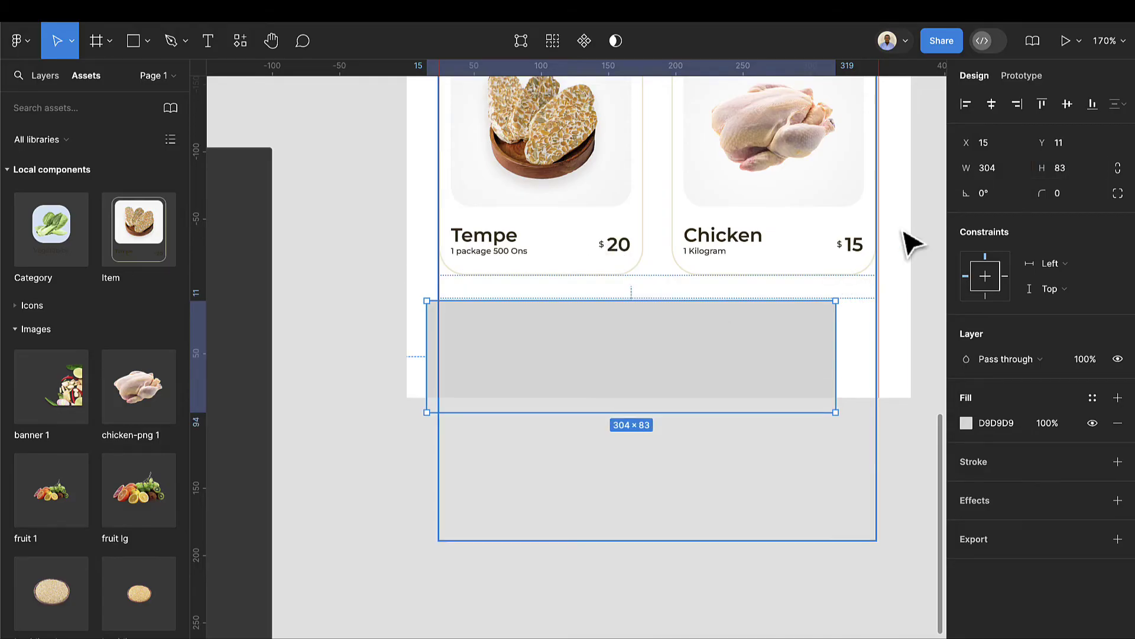
click(1007, 173)
text(375)
key(Return)
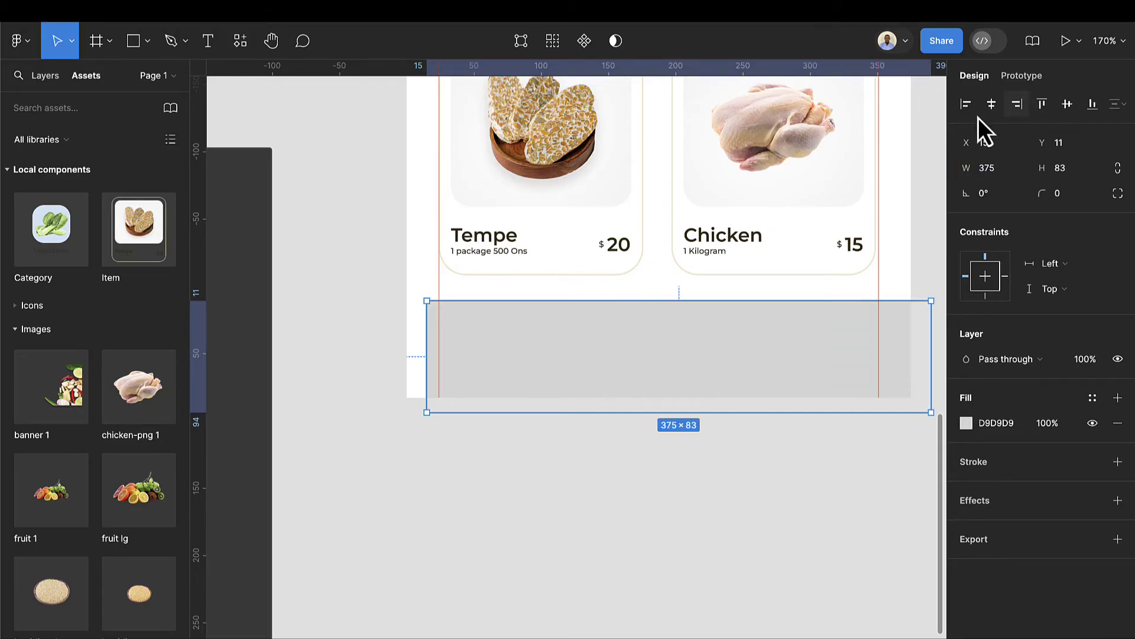
click(991, 105)
click(1067, 105)
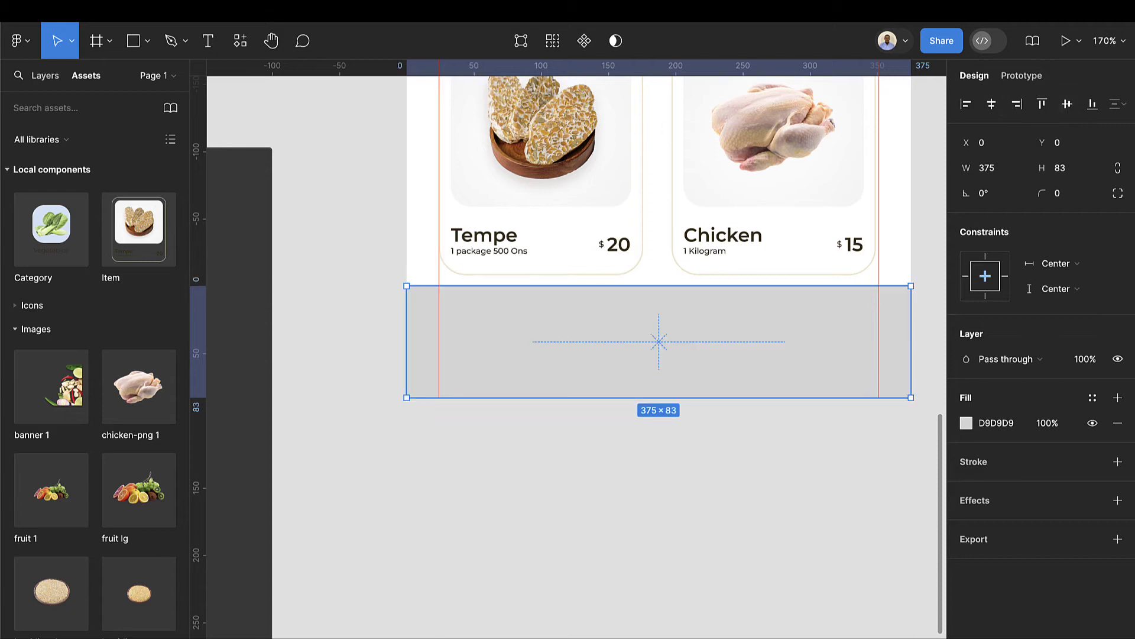
Rename the bottom frame of the phone screen as Navbar
click(43, 80)
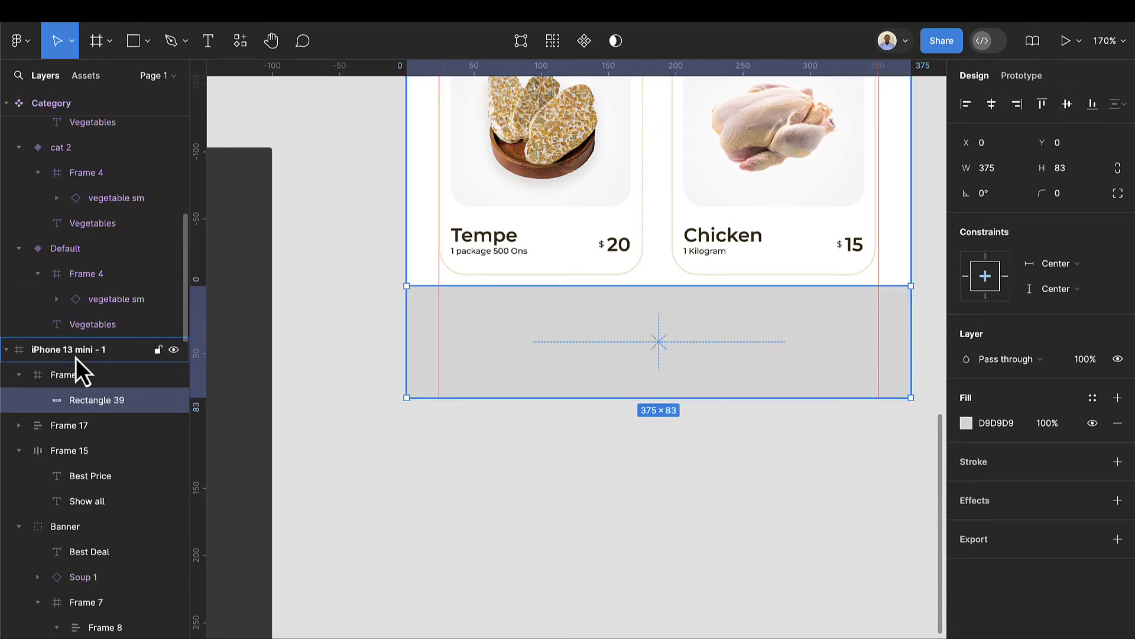
click(71, 376)
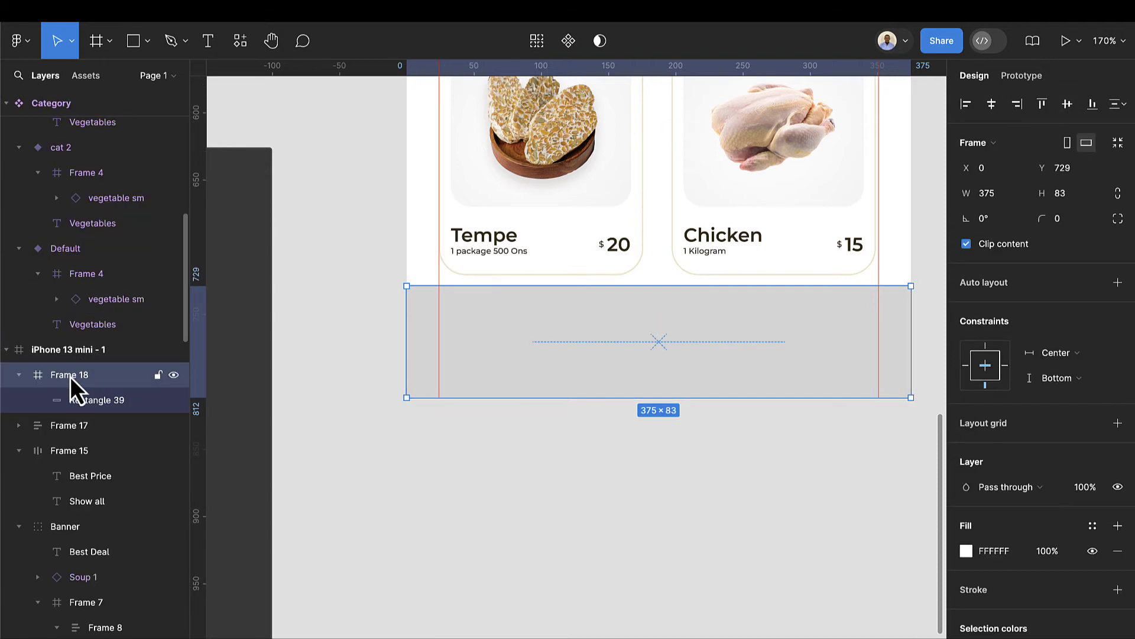
double_click(70, 376)
text(Navba)
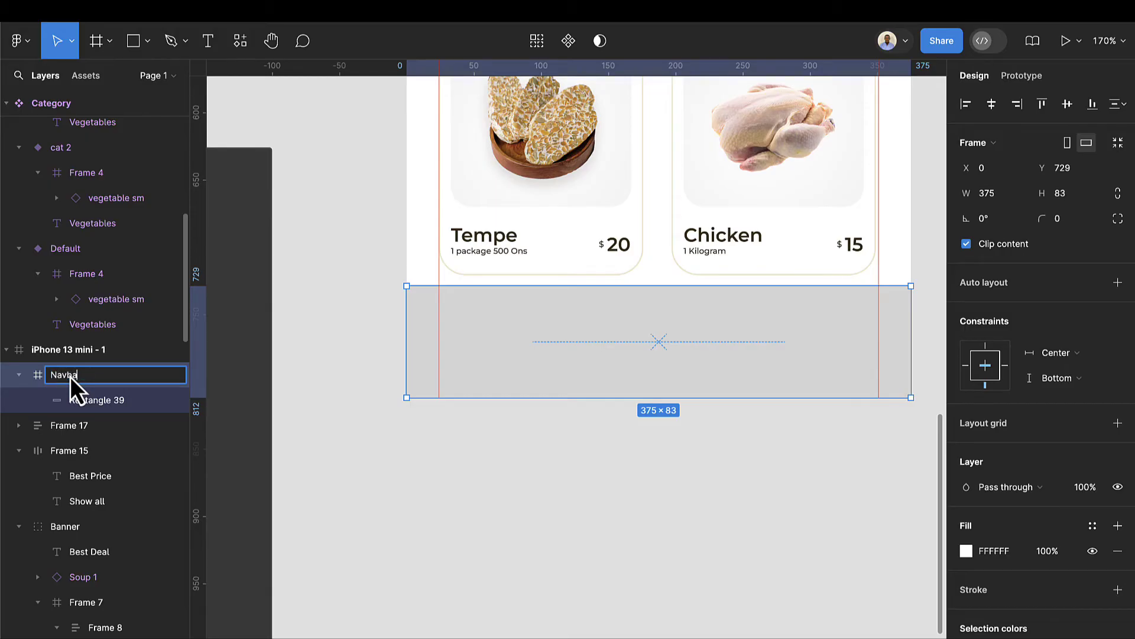
text(r)
key(Return)
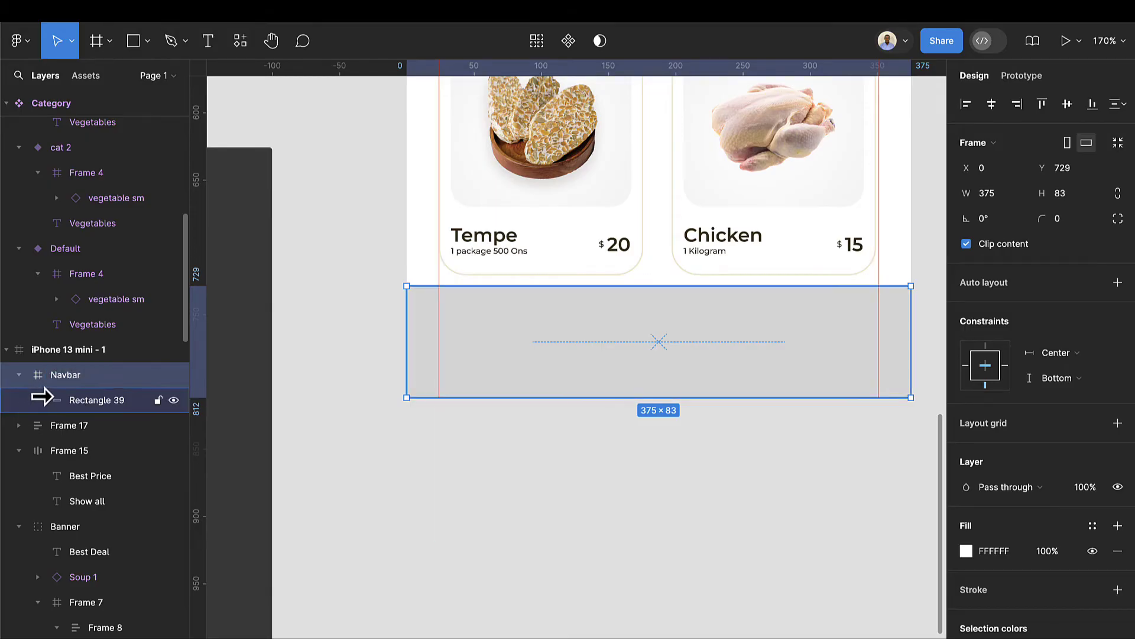
Set the Navbar rectangle's fill to FFFFFF by sampling the white of the phone screen
click(41, 398)
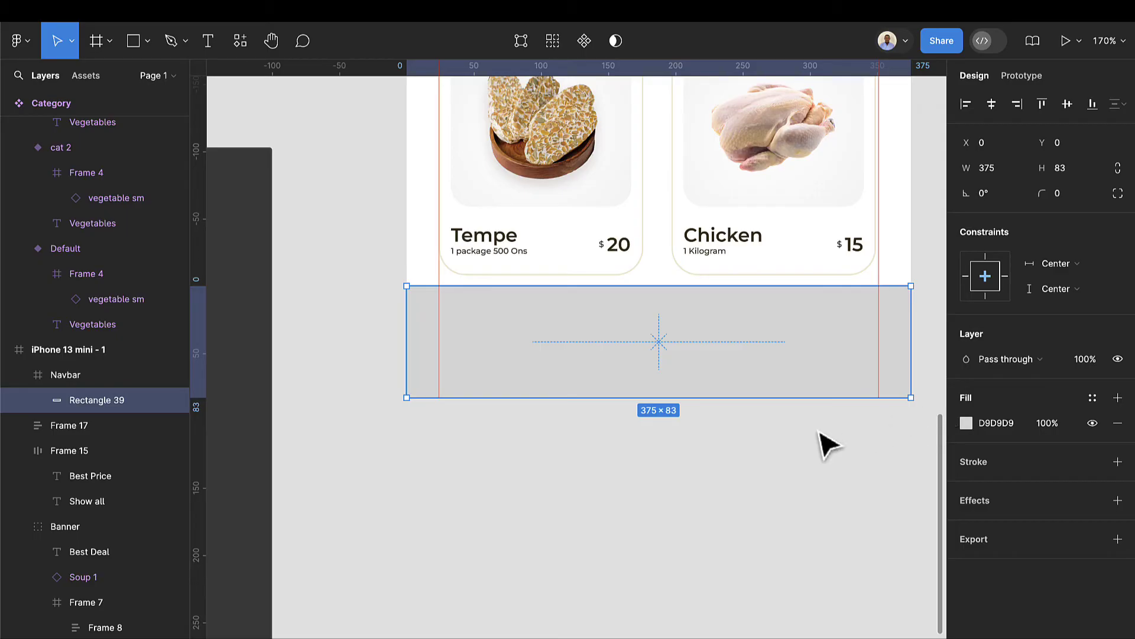
key(i)
click(435, 275)
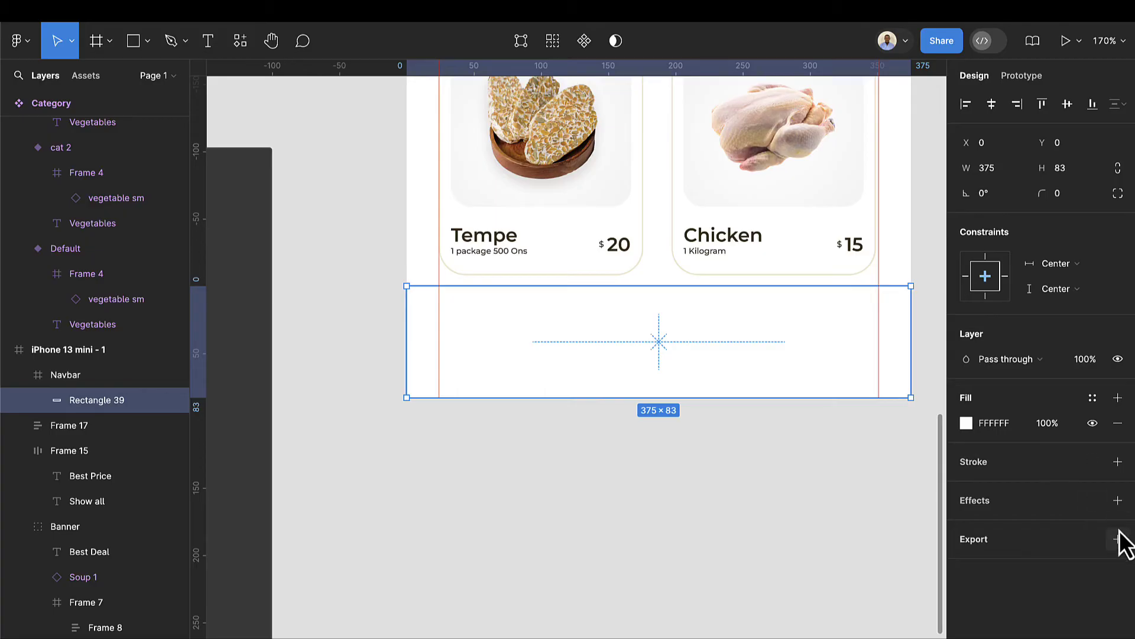
Add a drop shadow to the Navbar rectangle and turn off Clip content on the Navbar frame
click(1118, 500)
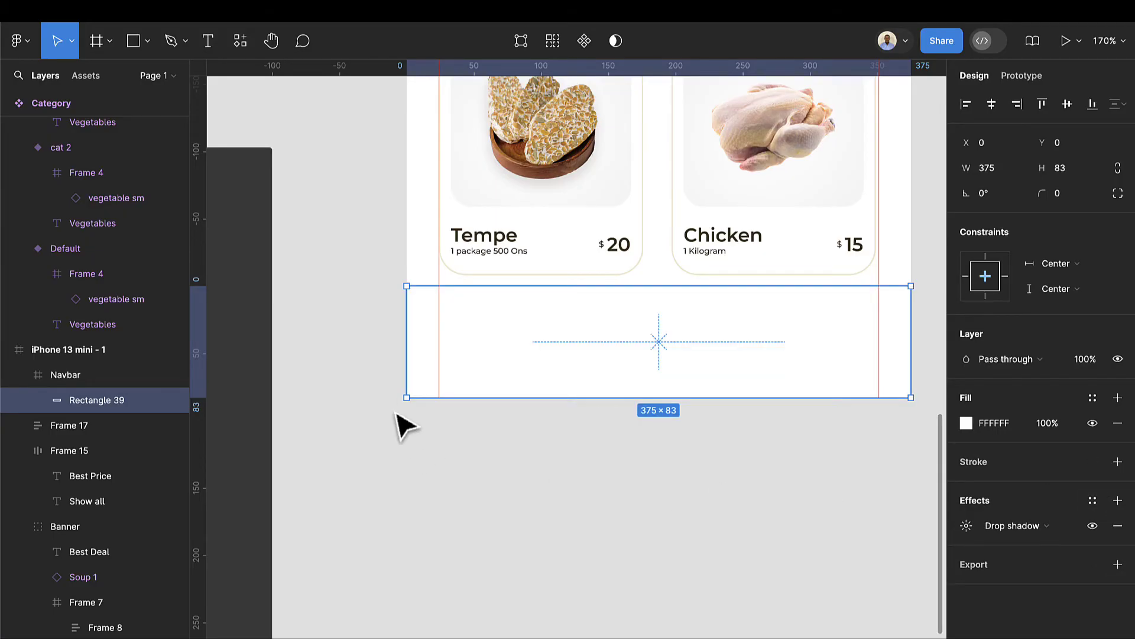
click(408, 424)
click(514, 363)
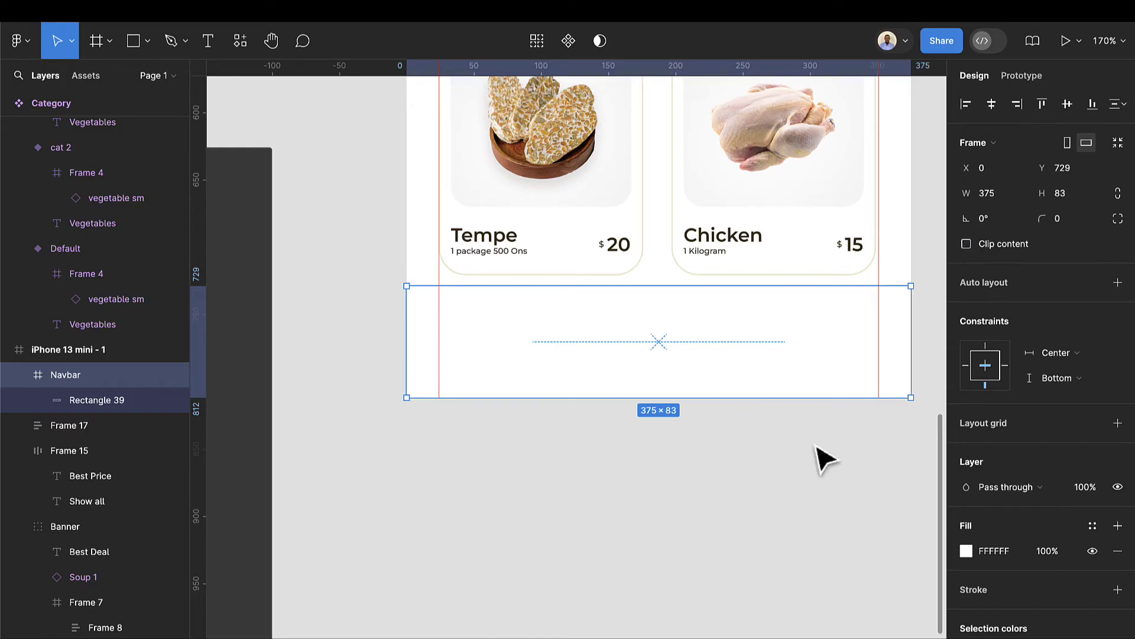
click(806, 502)
Set the blur of the Navbar rectangle's drop shadow to 20
scroll(585, 491, up, 2)
double_click(668, 355)
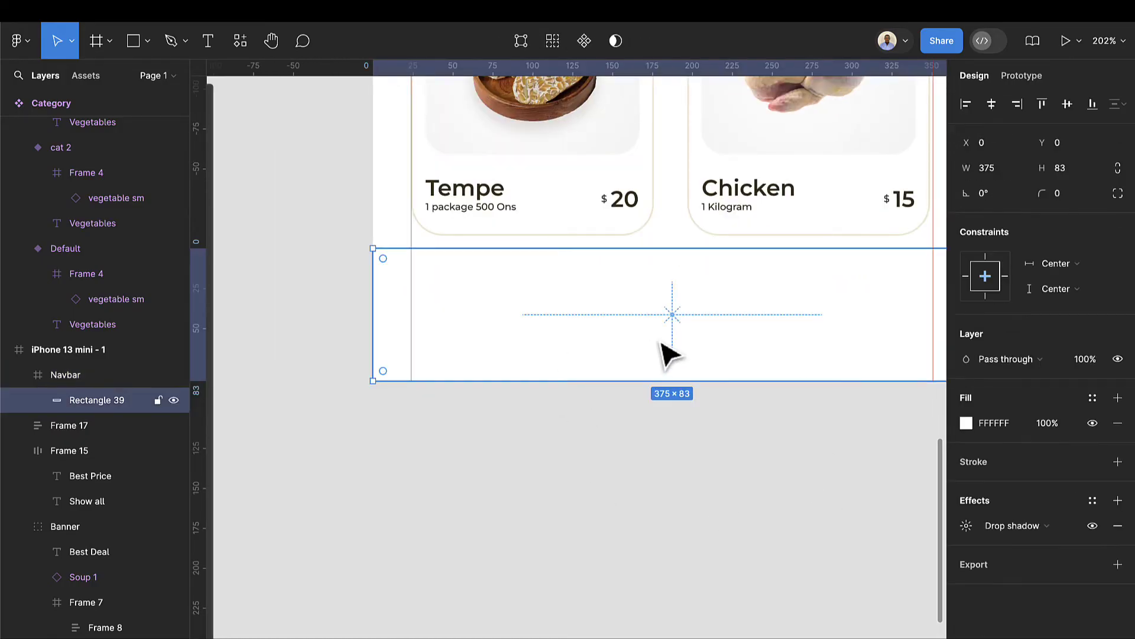
click(966, 525)
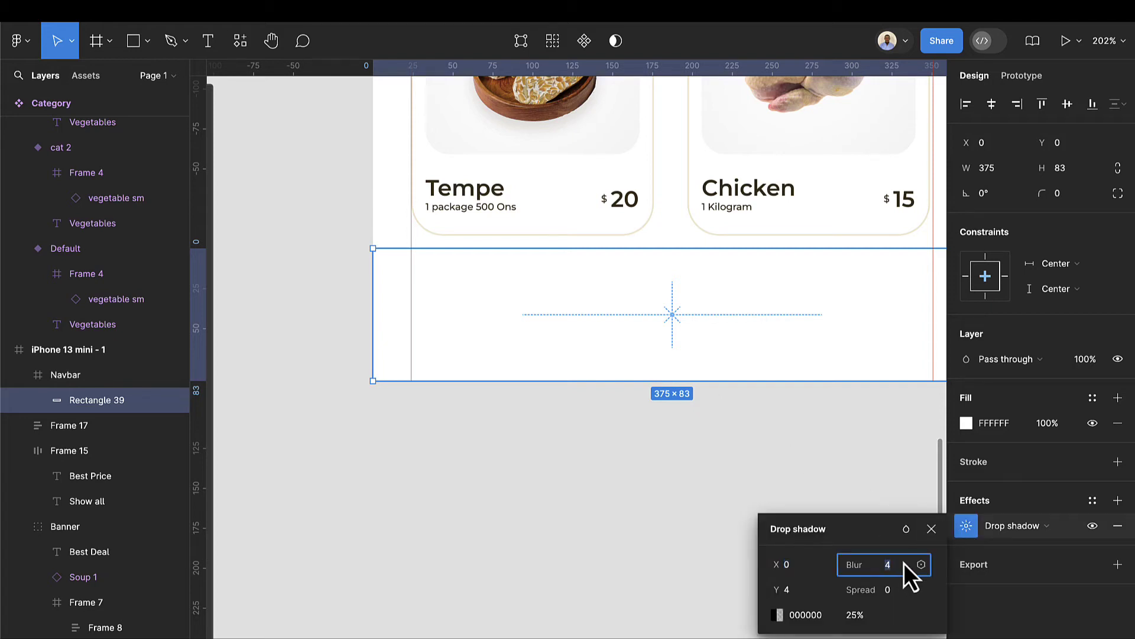
text(20)
key(Return)
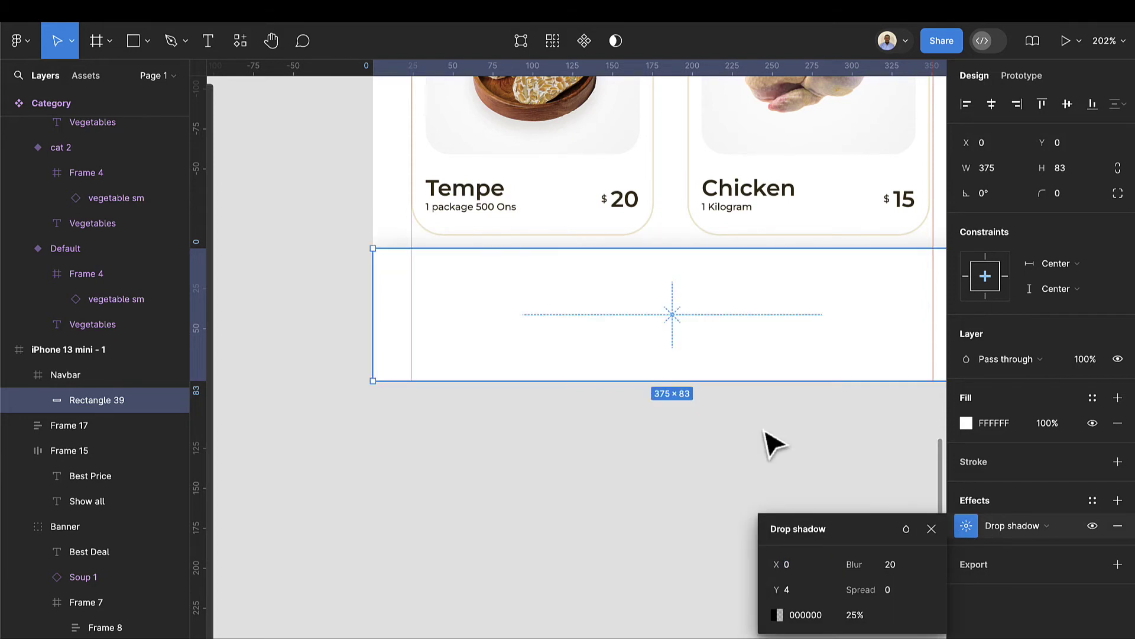
scroll(615, 279, up, 2)
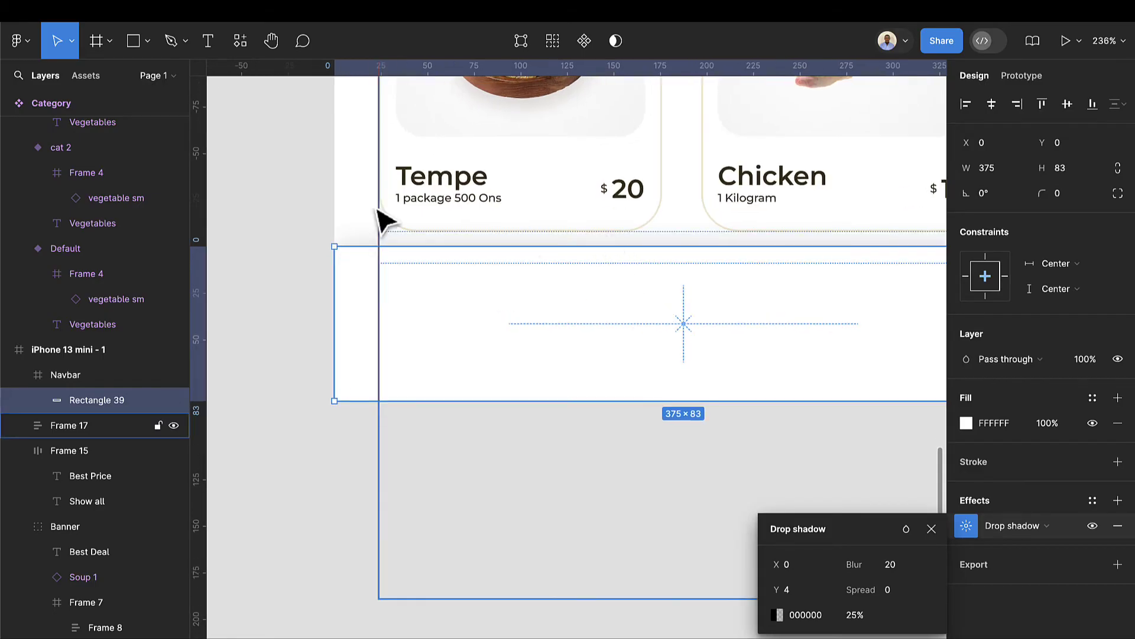
click(325, 218)
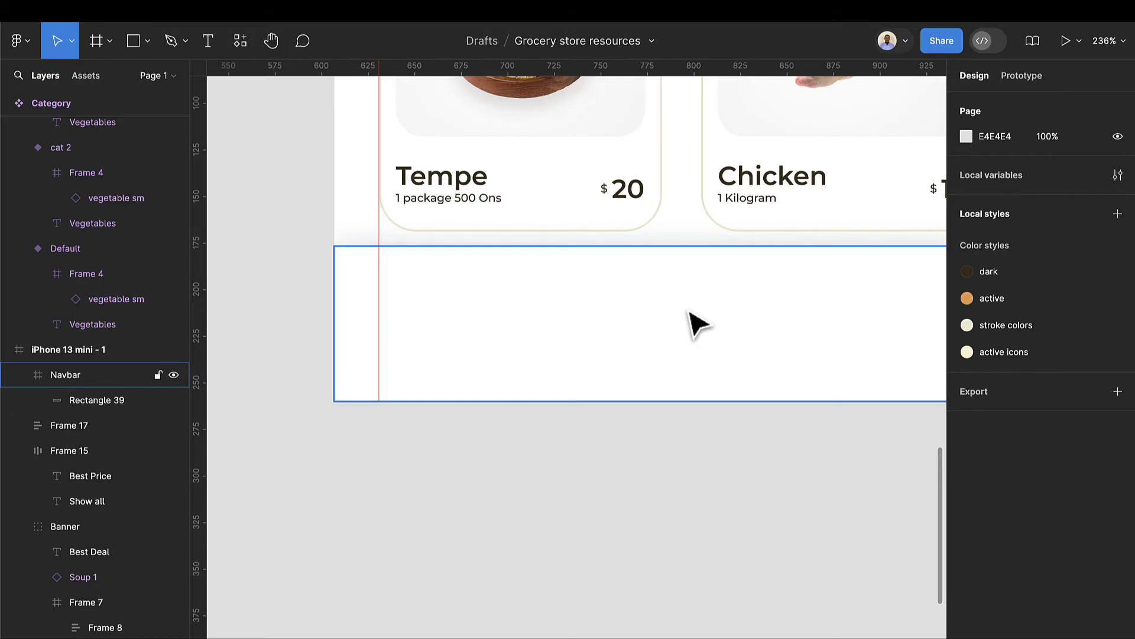
Set the vertical offset of the Navbar rectangle's drop shadow to -5
click(695, 323)
scroll(946, 601, down, 1)
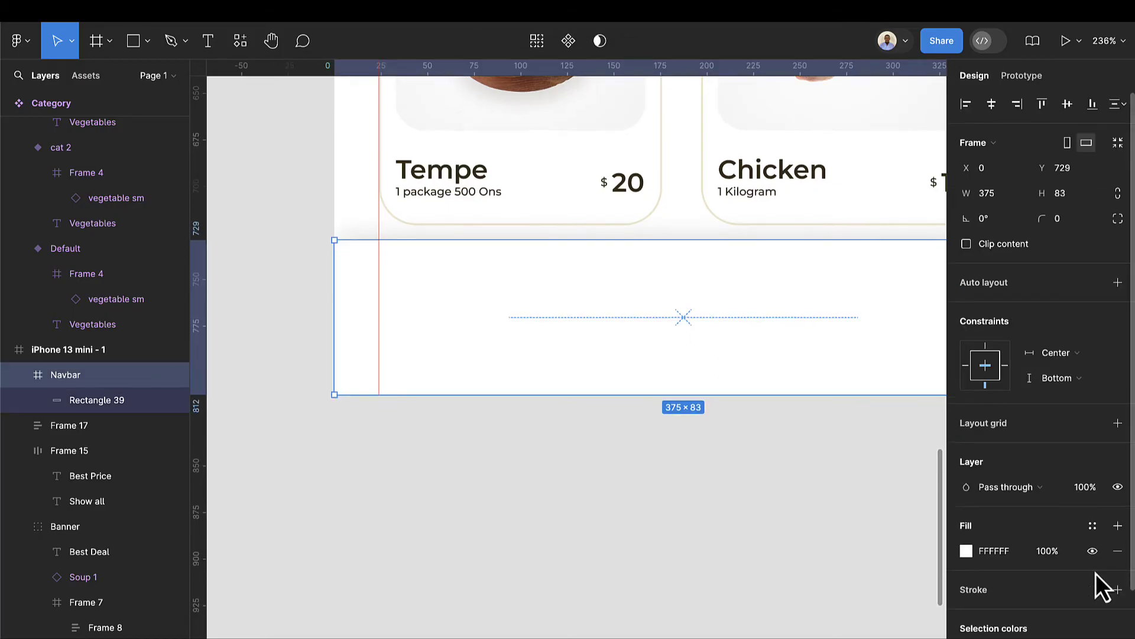
scroll(1071, 572, down, 3)
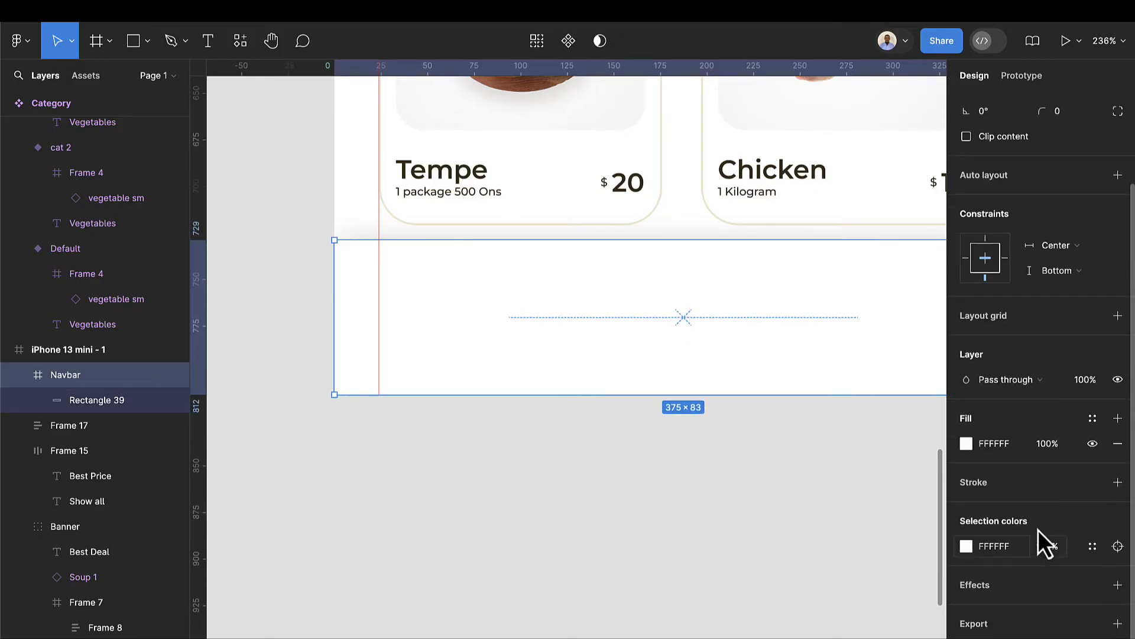
click(646, 322)
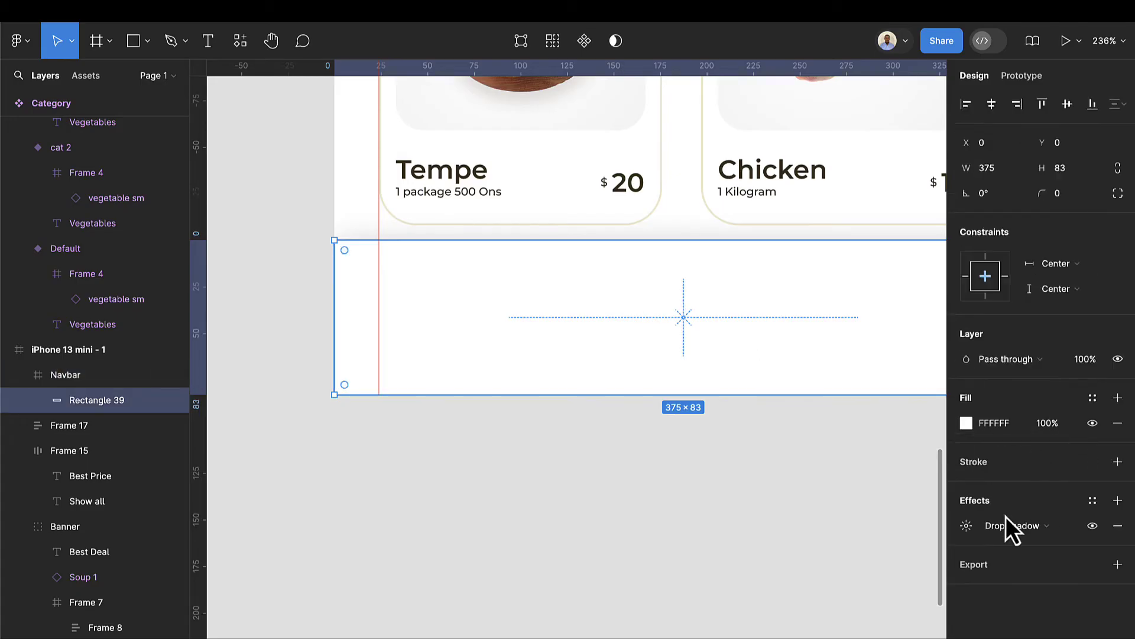
click(973, 531)
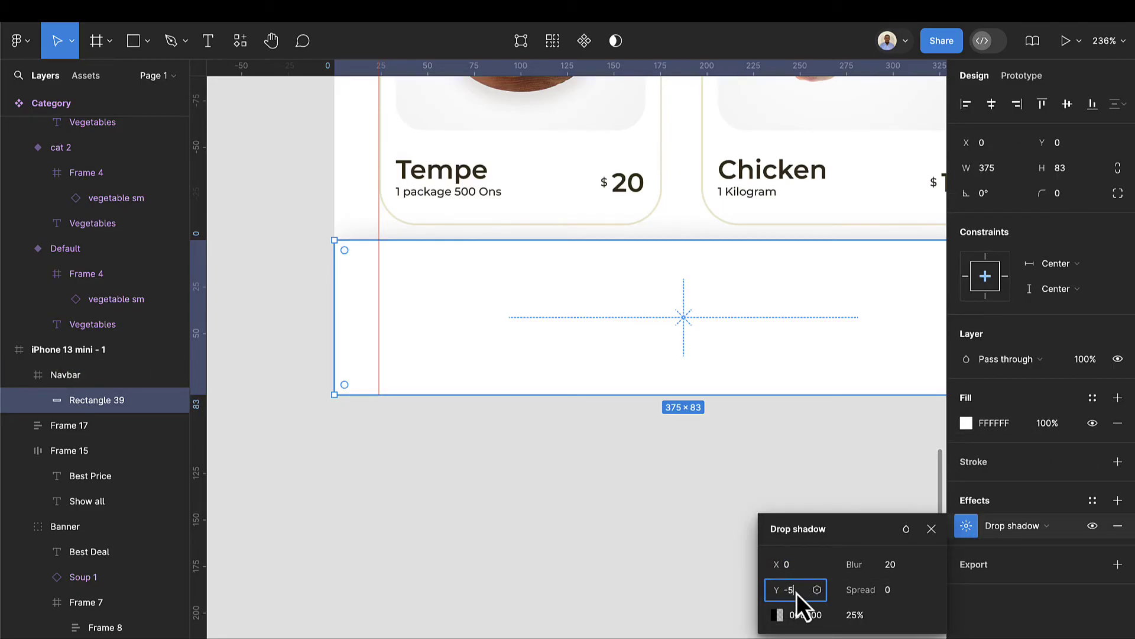
click(797, 593)
text(-5)
key(Return)
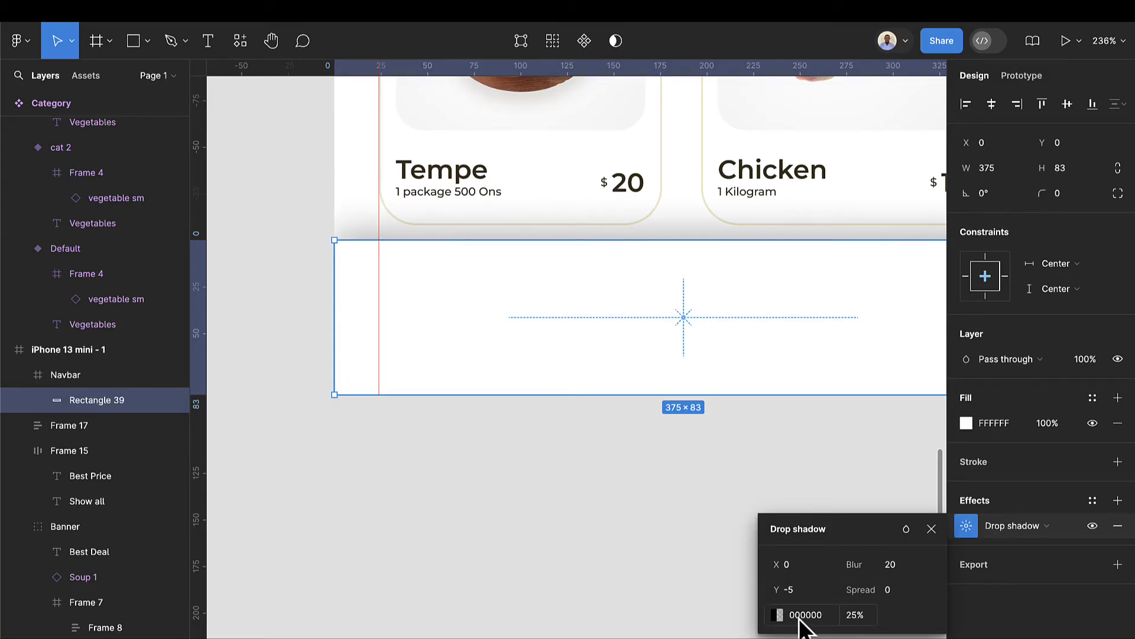
Set the colour of the Navbar rectangle's drop shadow to E2E2E2
click(825, 622)
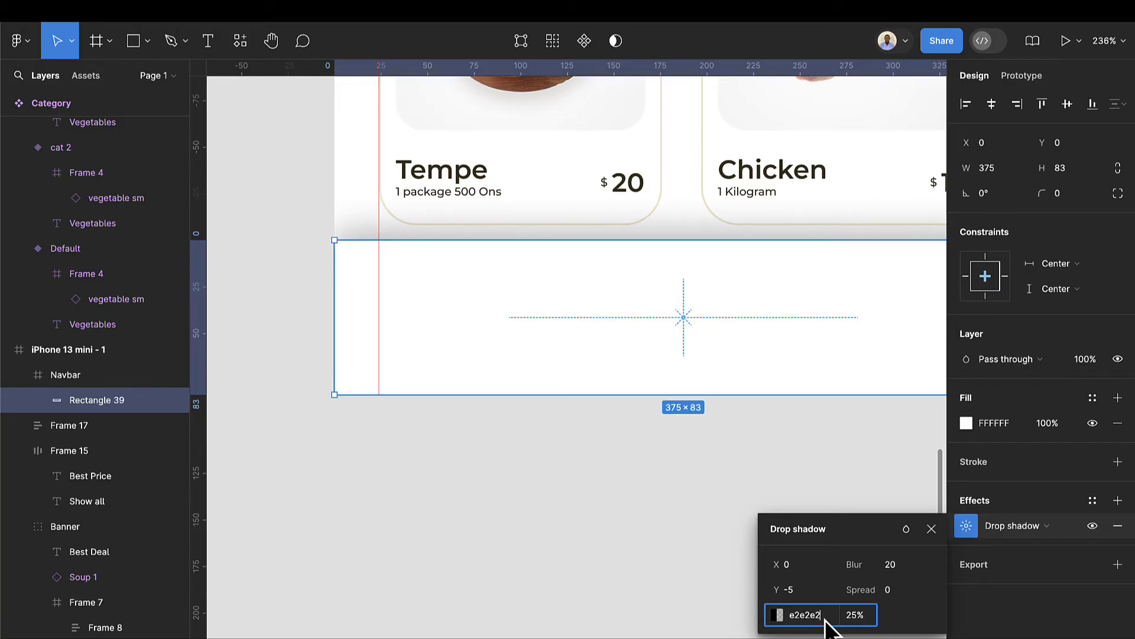
key(Return)
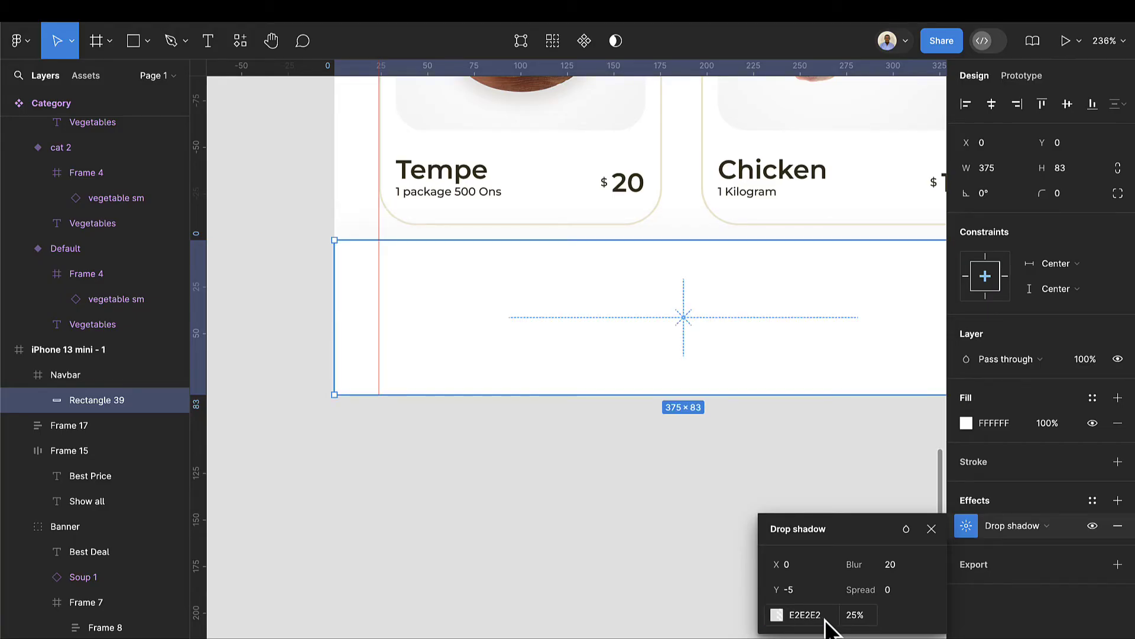
click(327, 271)
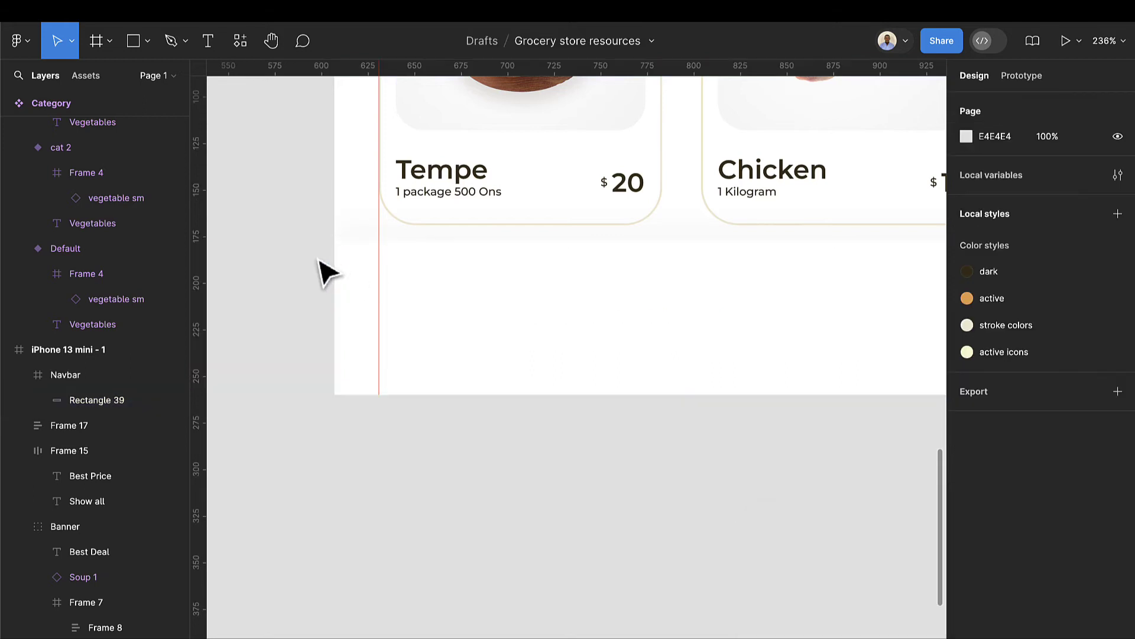
scroll(414, 290, down, 2)
scroll(679, 355, up, 1)
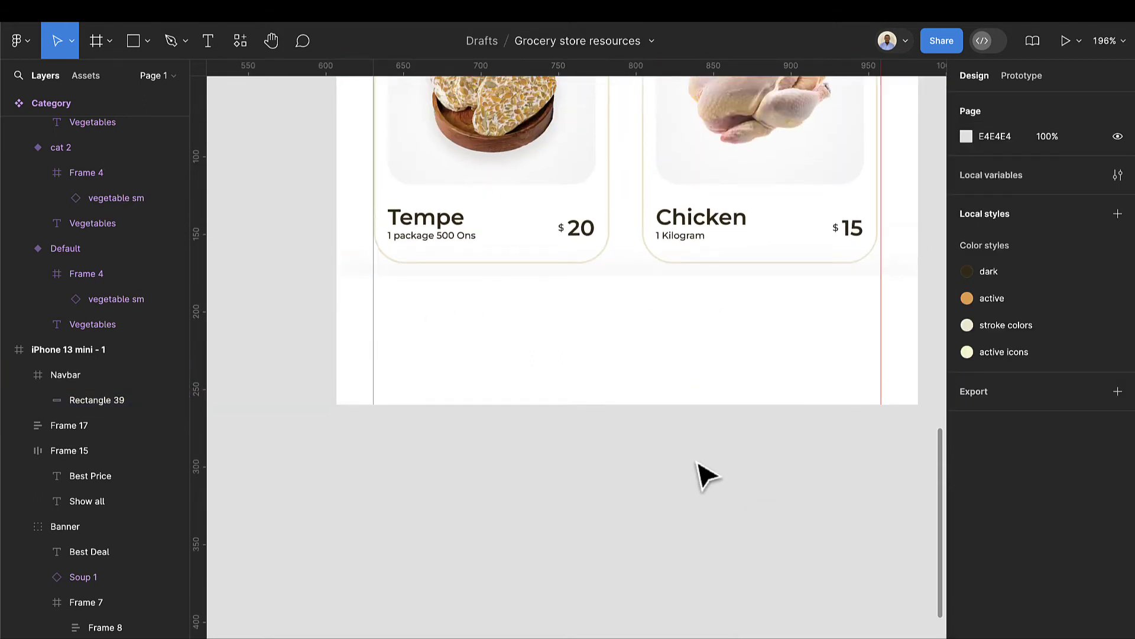
scroll(708, 476, up, 1)
scroll(636, 417, down, 3)
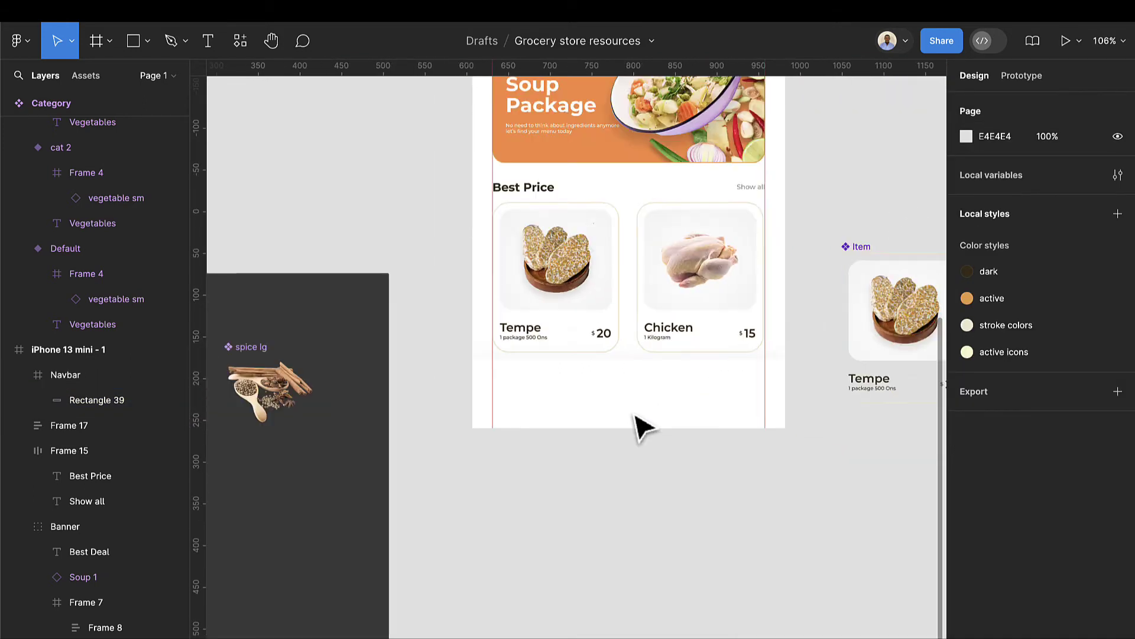
Turn the horizontal line vector in the Icons section into a component and rename it line
scroll(615, 488, down, 5)
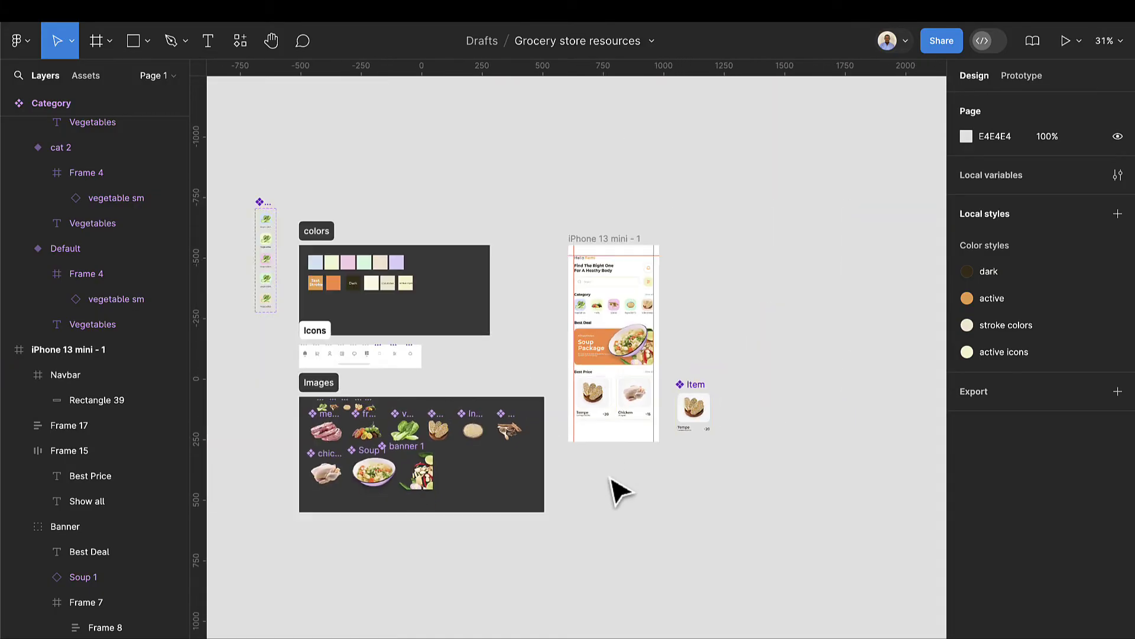
scroll(325, 350, up, 5)
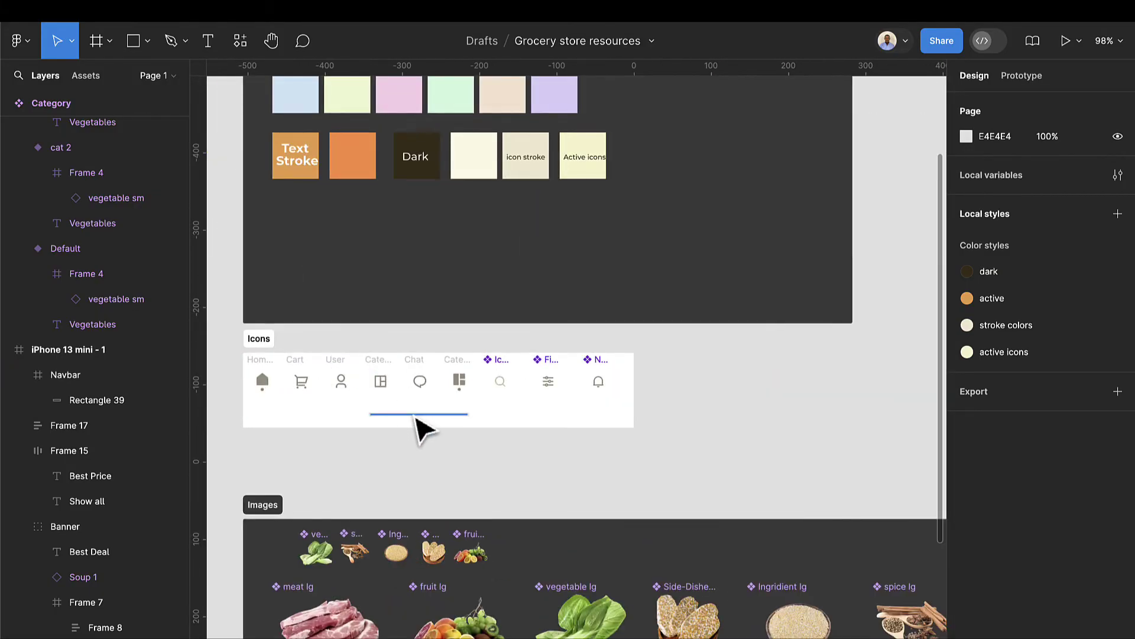
click(416, 415)
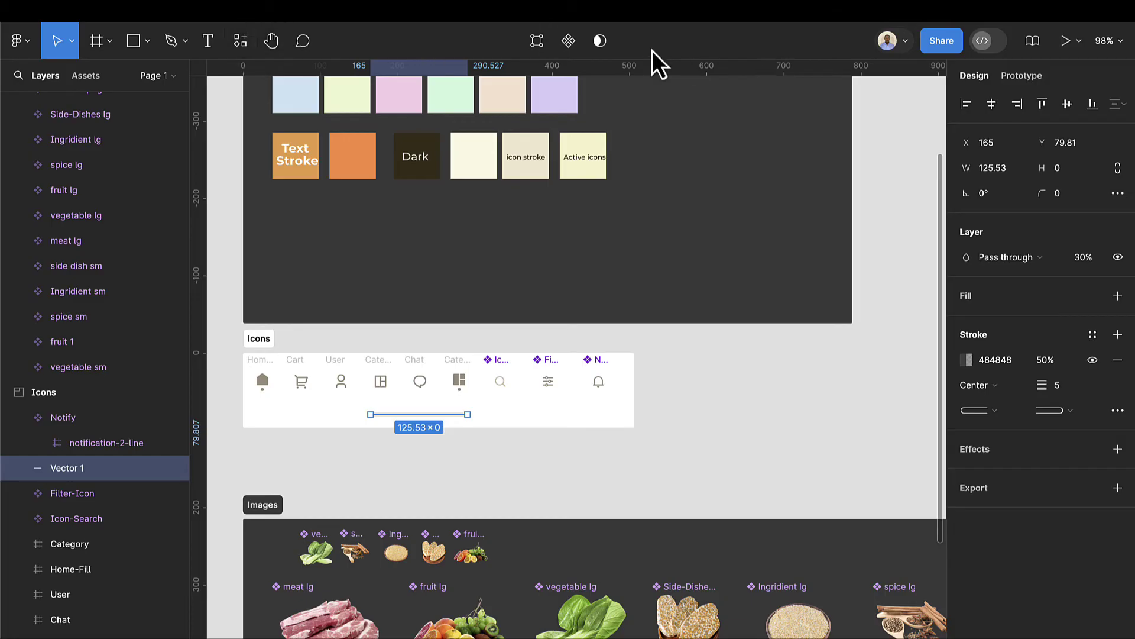
click(568, 40)
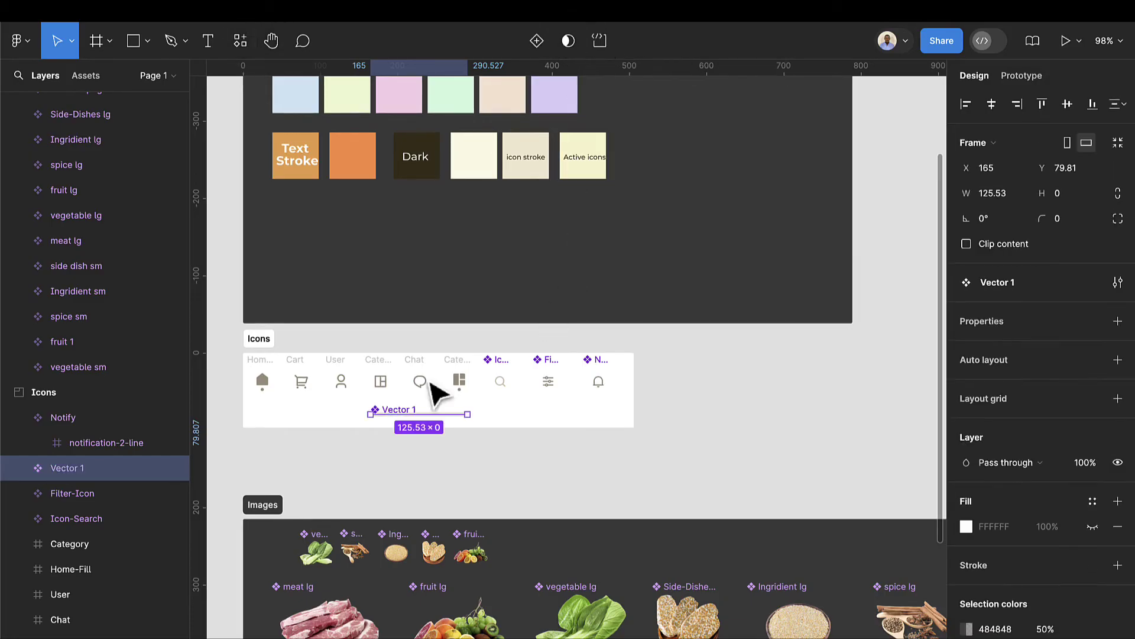
double_click(67, 467)
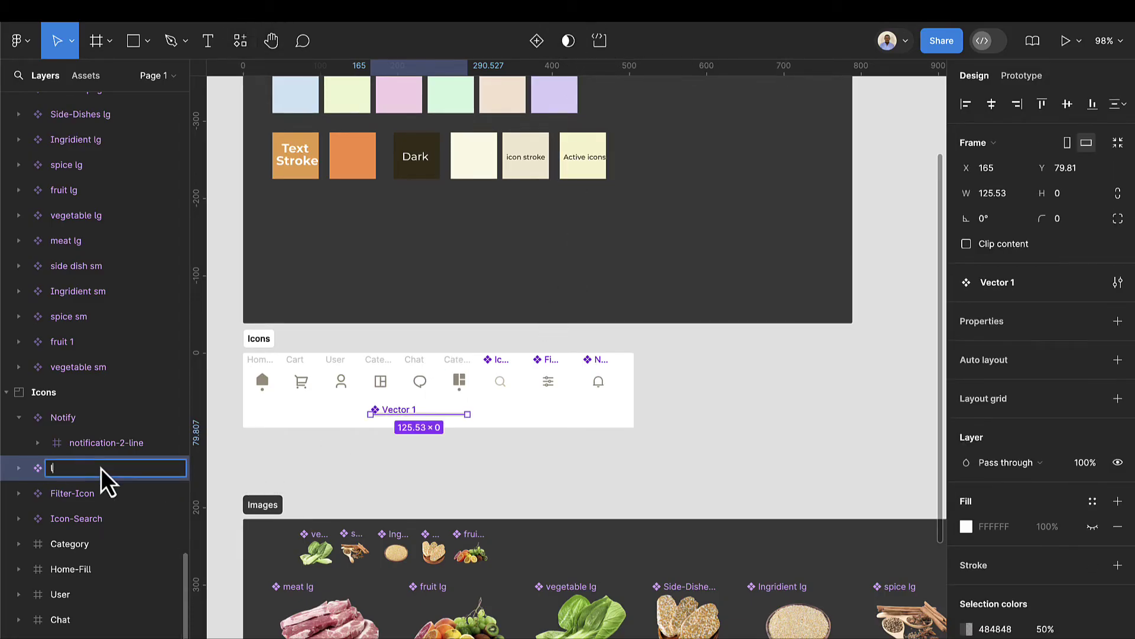
key(Return)
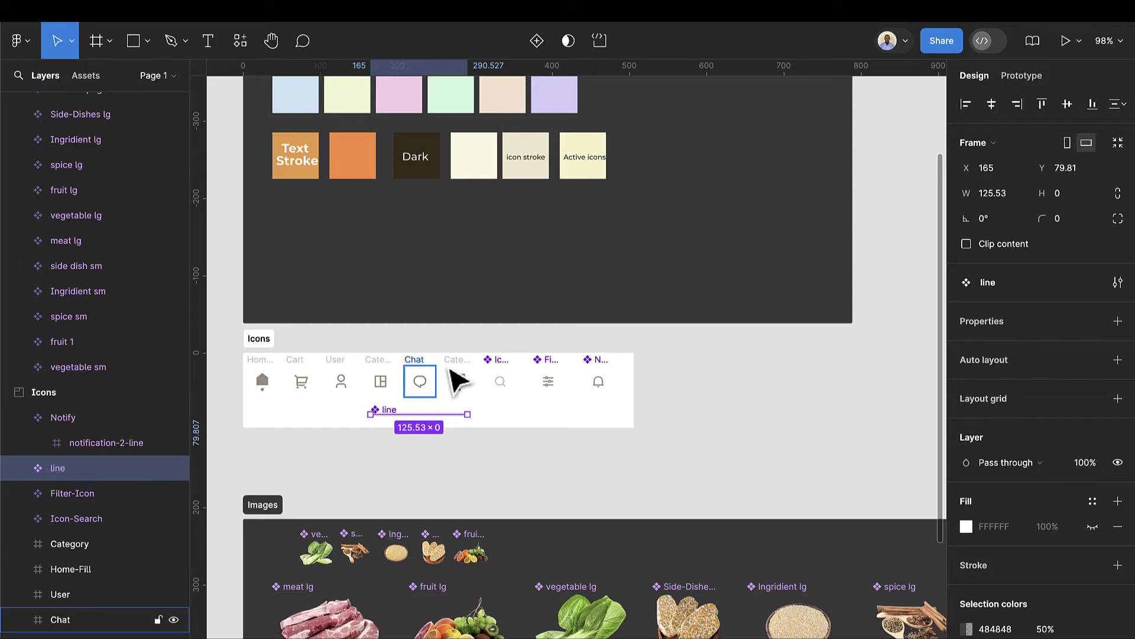
Make the Cart, User and outlined Category icons in the Icons section into separate components
scroll(269, 371, up, 5)
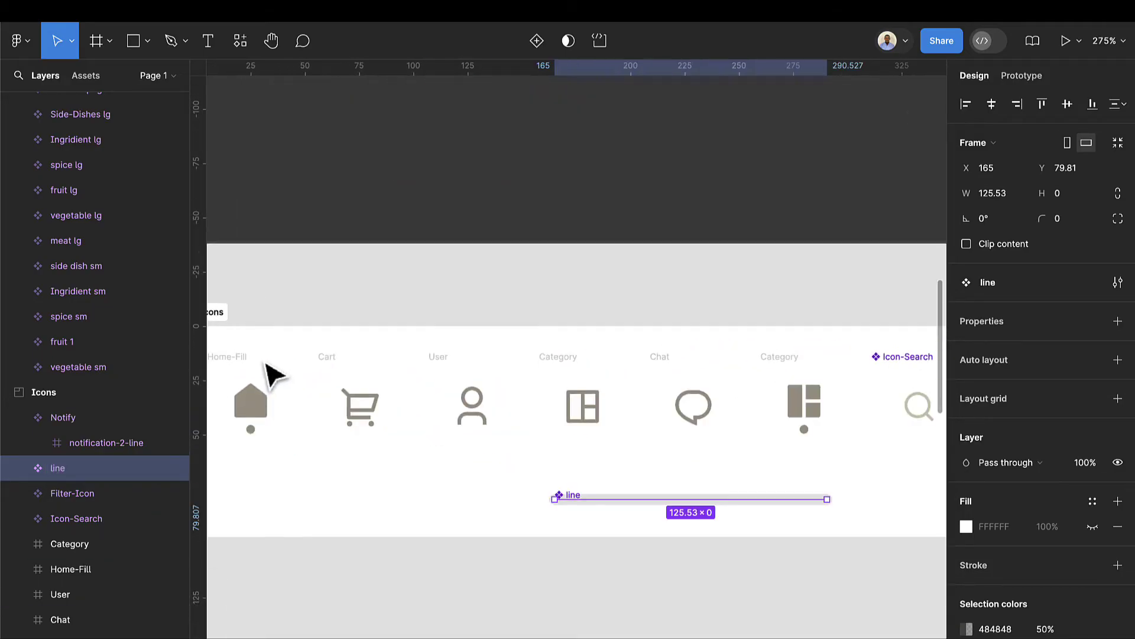
scroll(264, 372, left, 3)
click(473, 370)
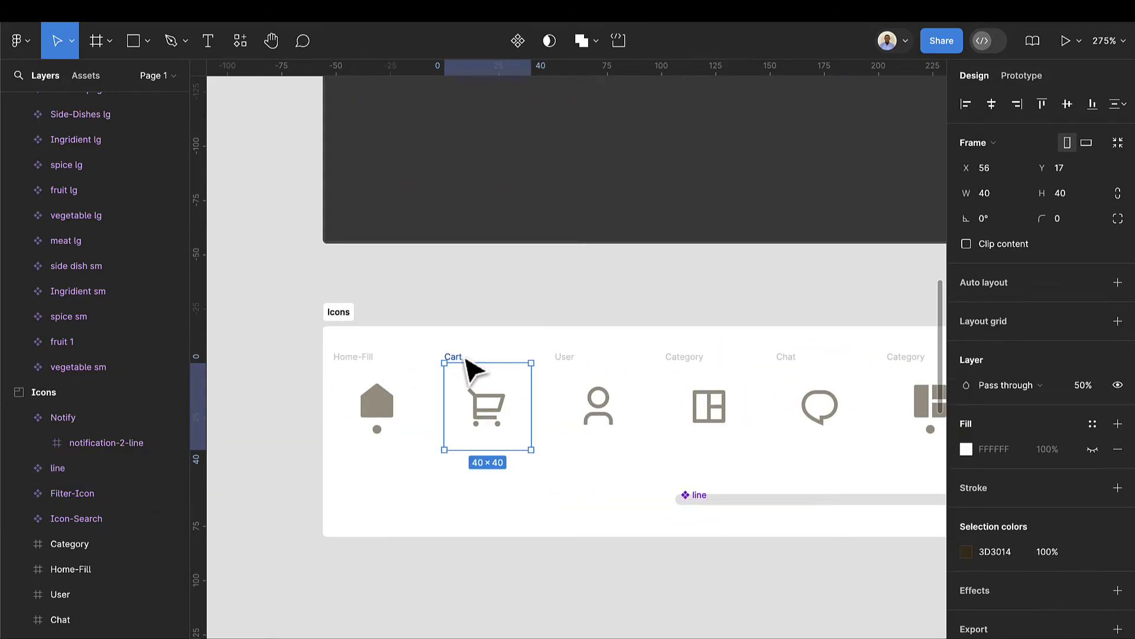
click(522, 48)
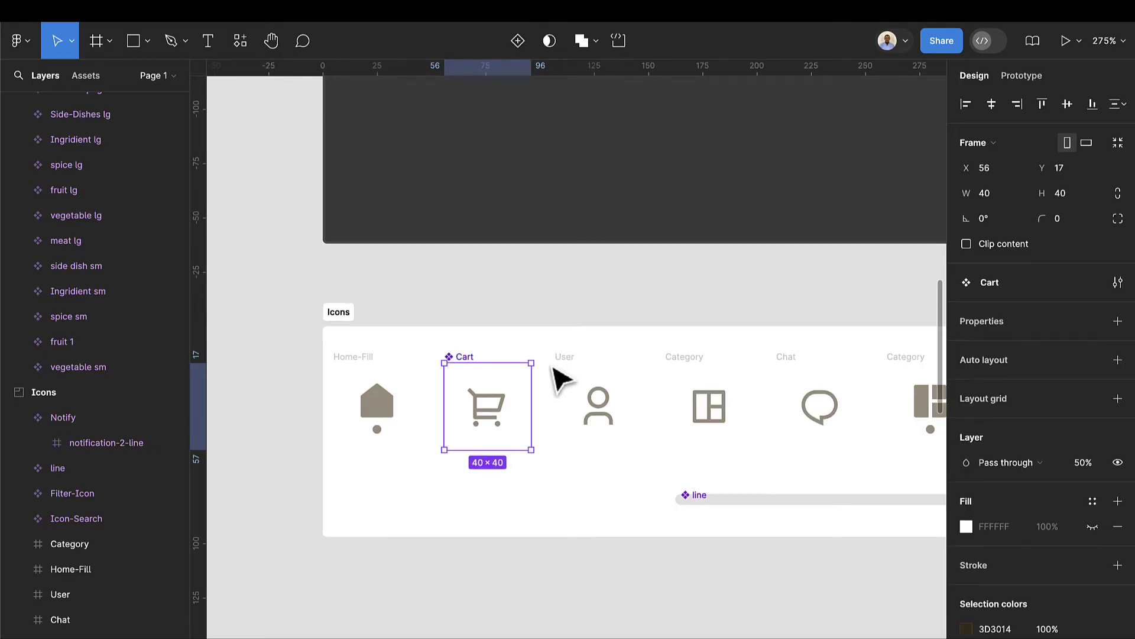
click(570, 372)
click(525, 49)
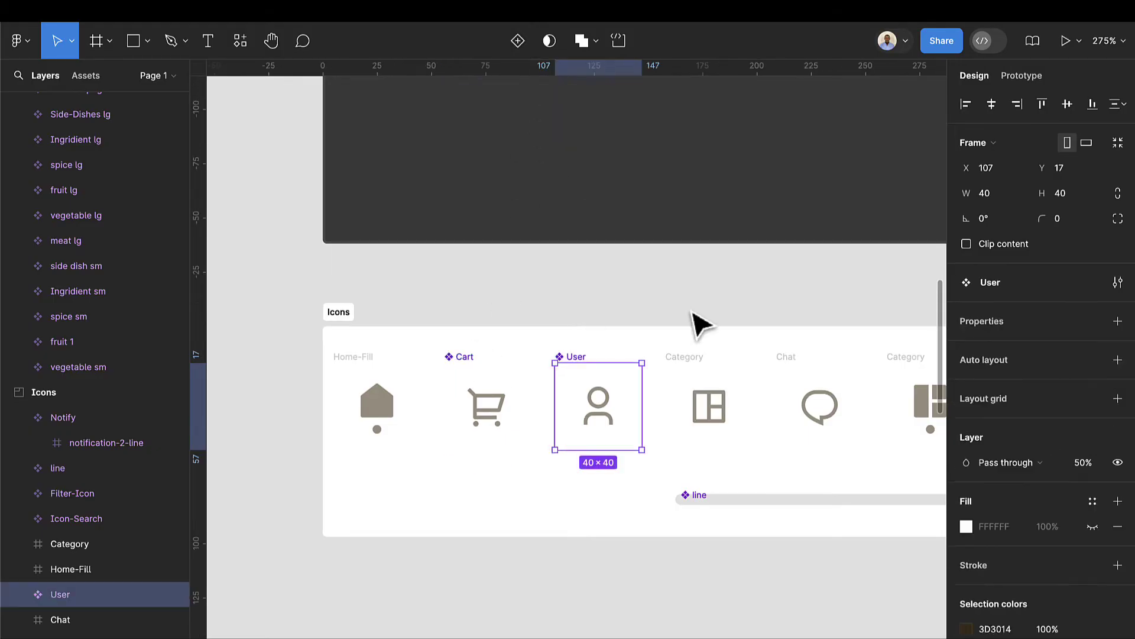
click(681, 370)
click(512, 43)
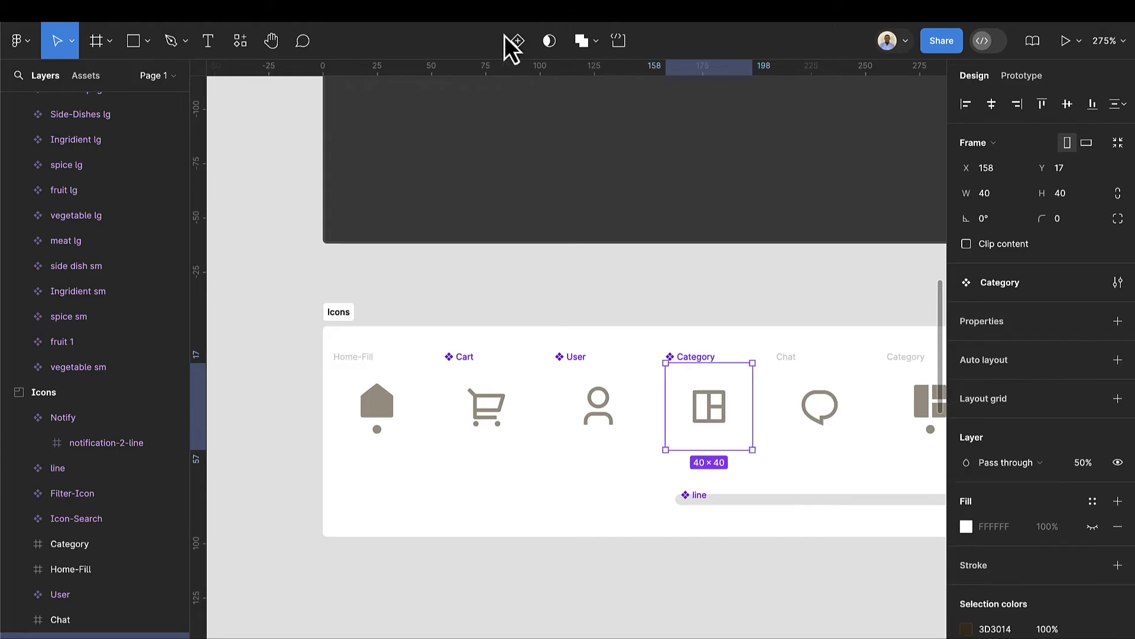
Make the Chat, filled Category and Home-Fill icons in the Icons section into separate components
click(802, 370)
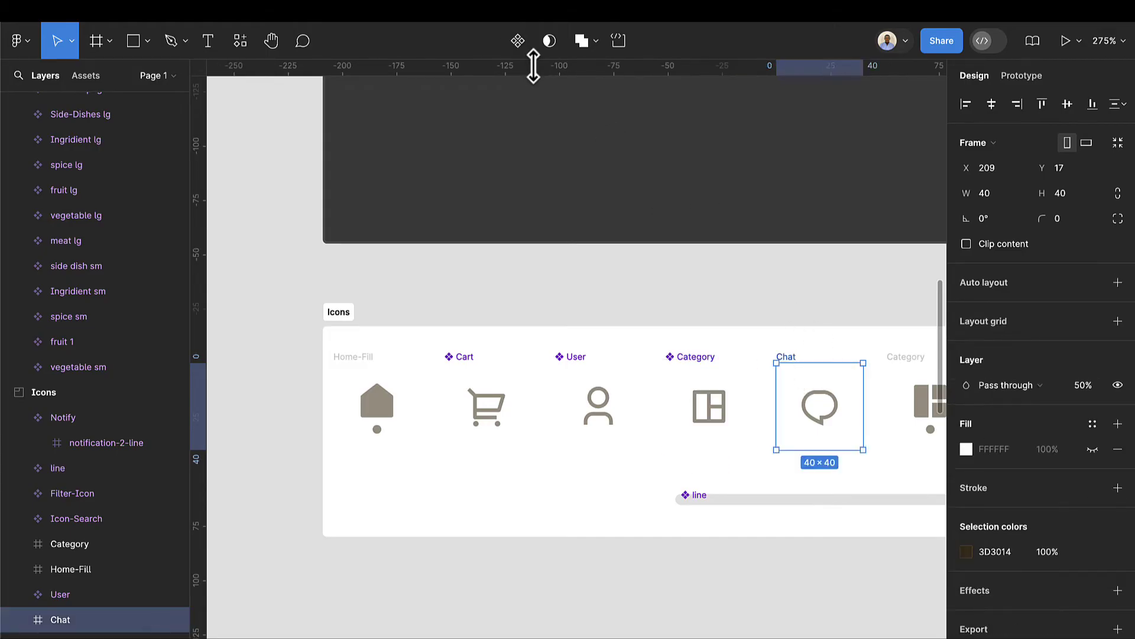
click(520, 46)
scroll(762, 414, right, 4)
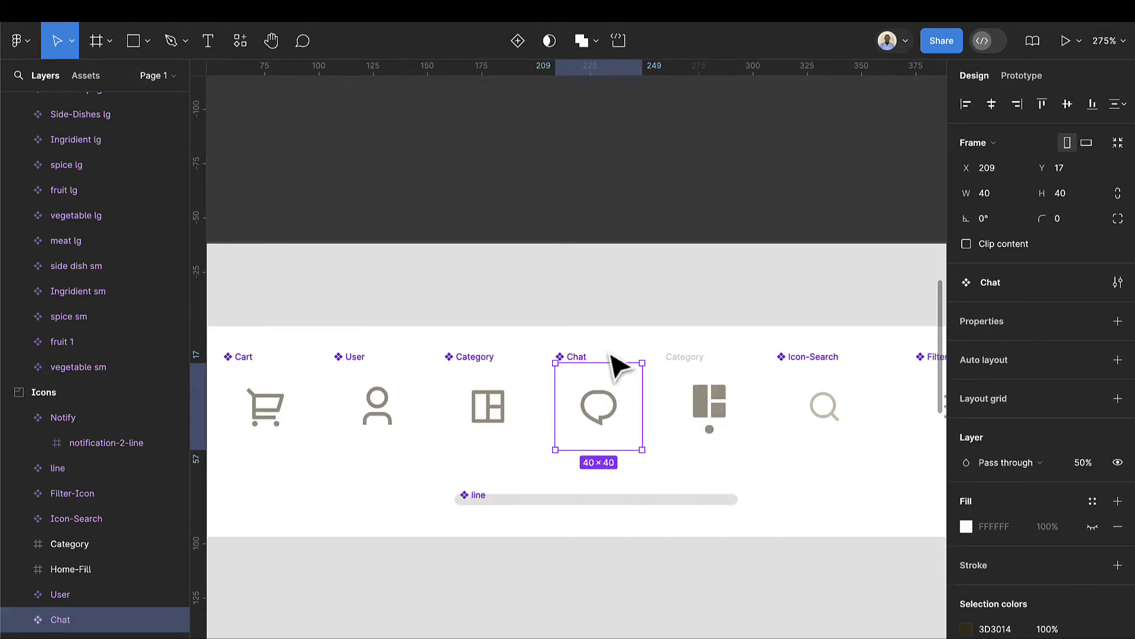
click(701, 370)
click(517, 41)
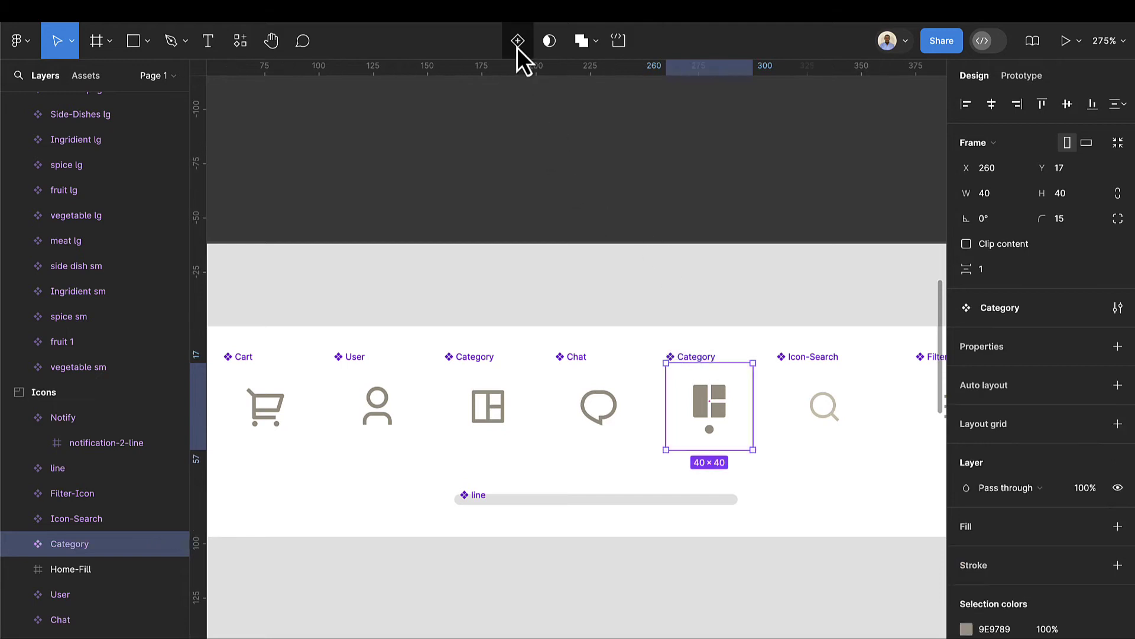
scroll(524, 444, left, 4)
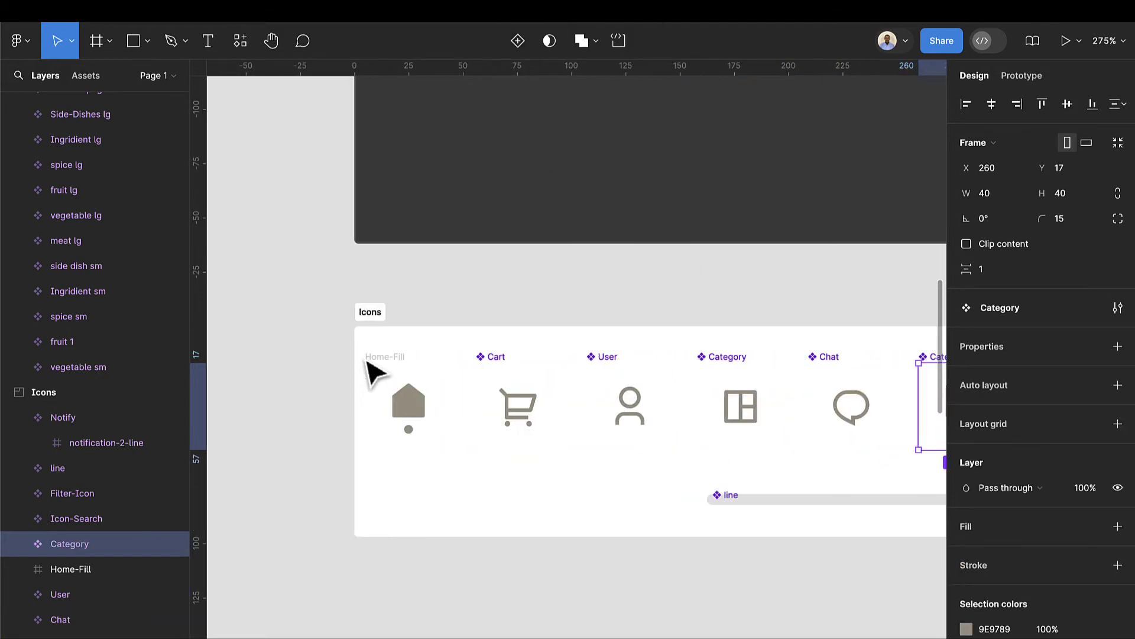
click(381, 365)
click(518, 41)
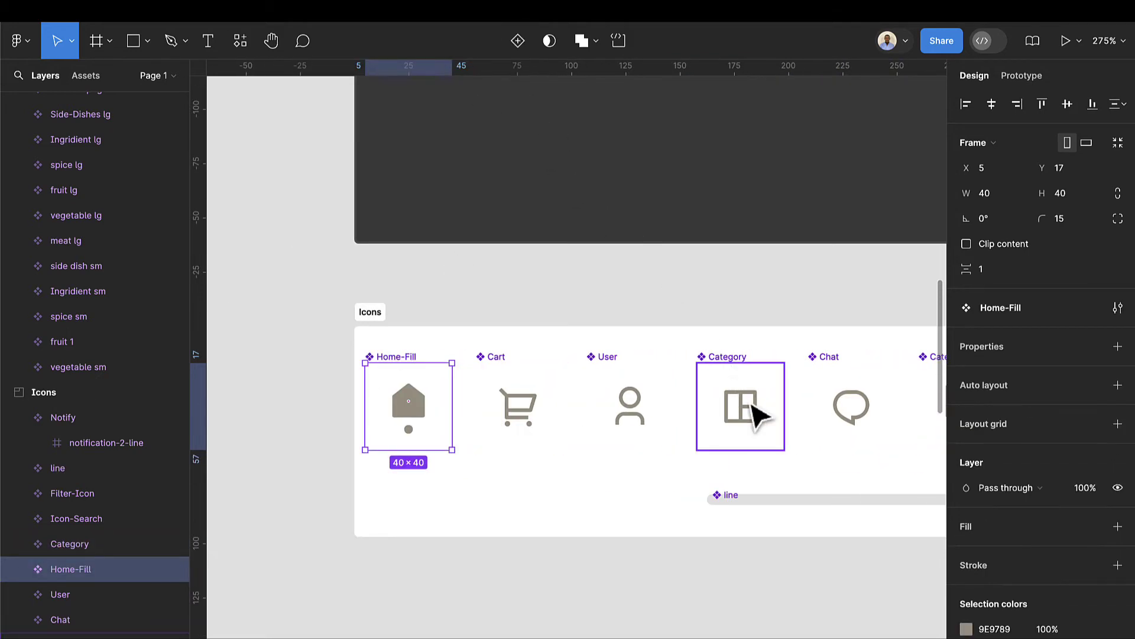
Return to the phone screen's Navbar and show the local Icons components in the assets, with the Images group collapsed
scroll(757, 408, right, 4)
scroll(757, 414, right, 4)
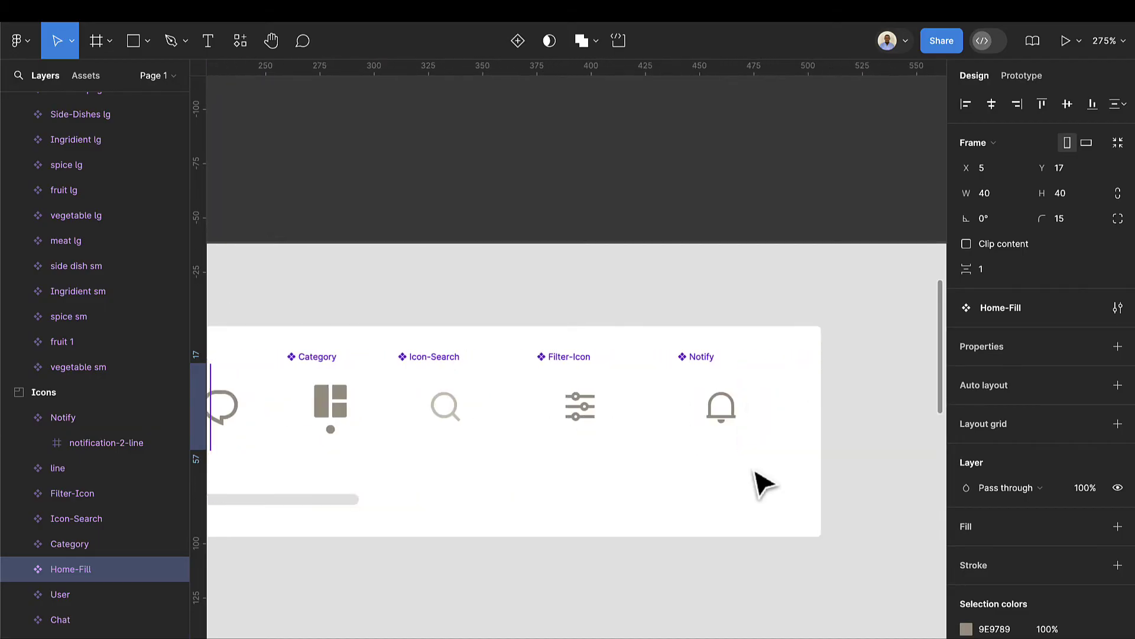
scroll(761, 508, down, 5)
scroll(763, 538, right, 6)
scroll(765, 570, down, 4)
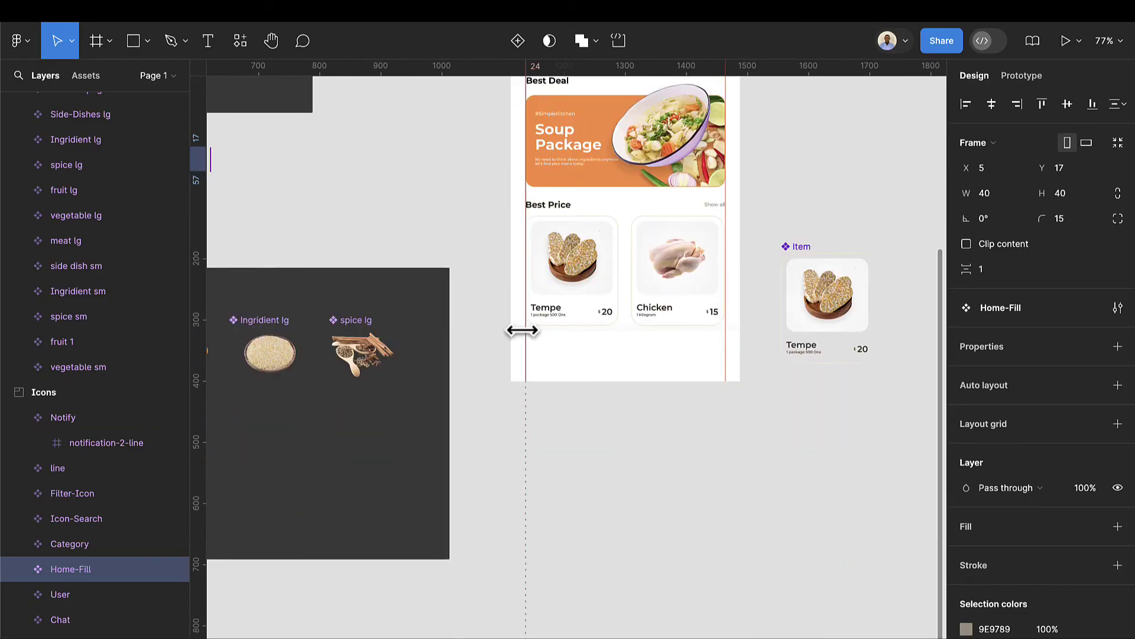
scroll(532, 343, up, 5)
scroll(550, 355, up, 4)
click(570, 388)
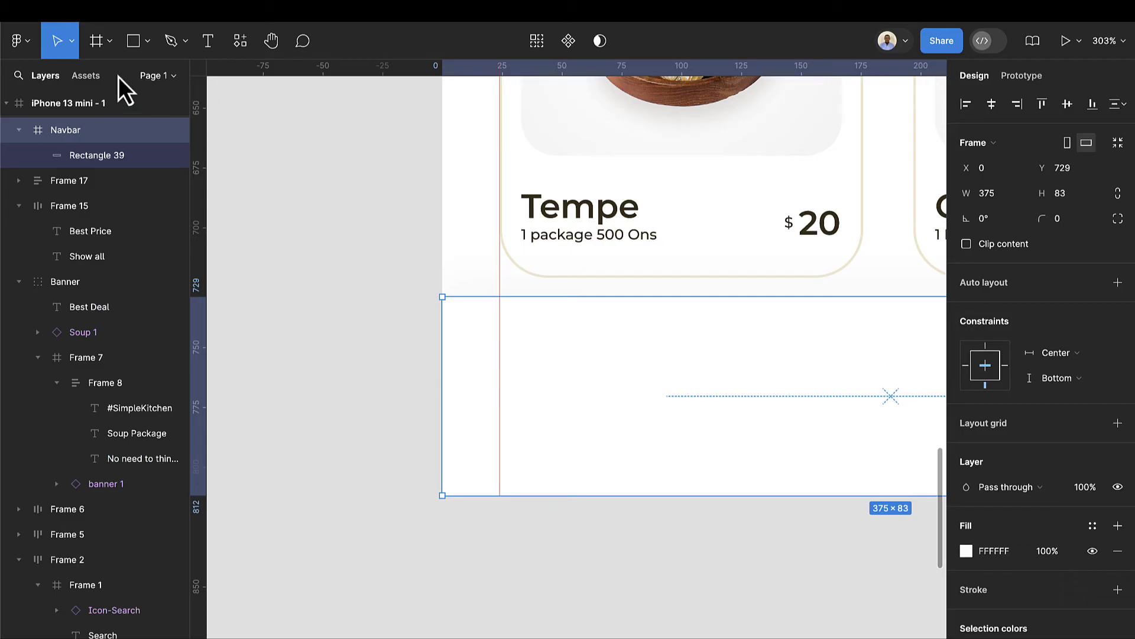
click(97, 78)
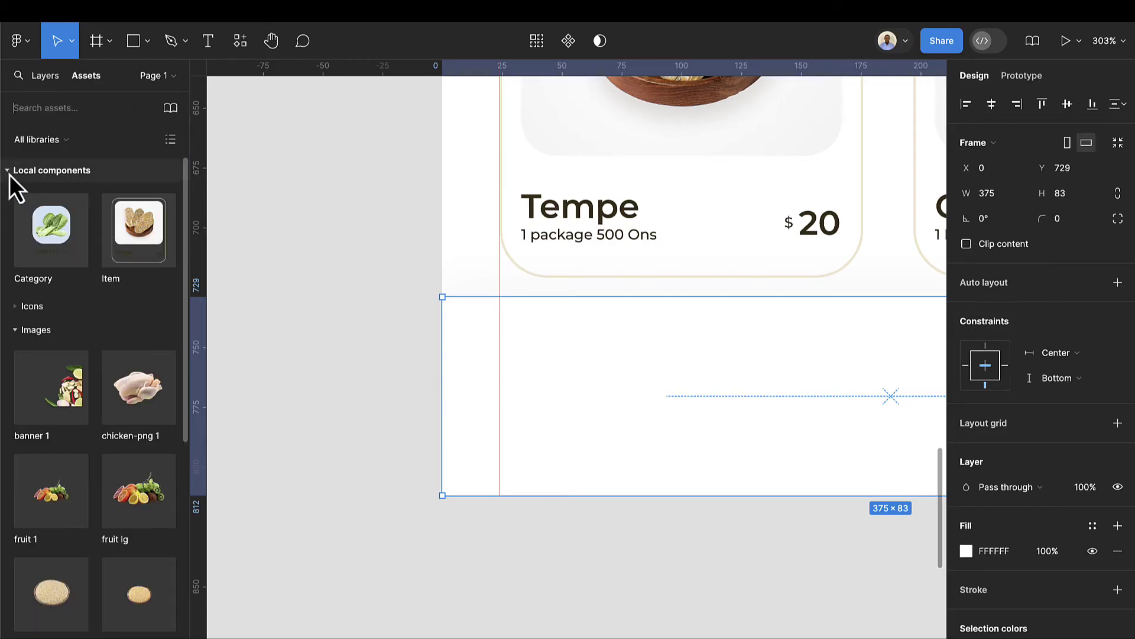
click(10, 172)
click(8, 171)
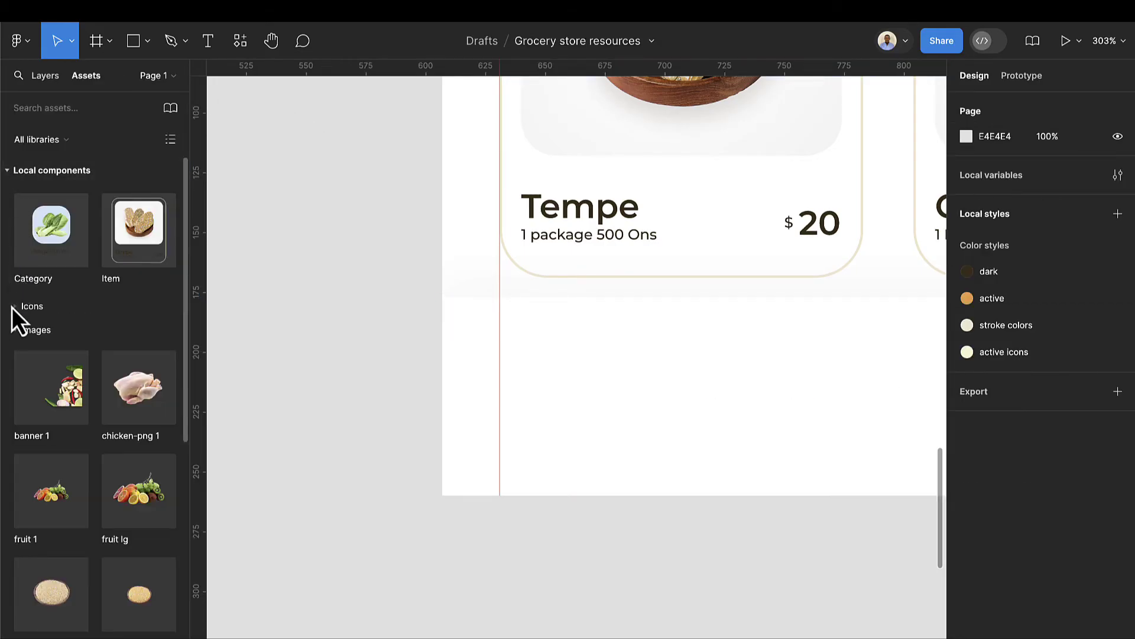
click(16, 332)
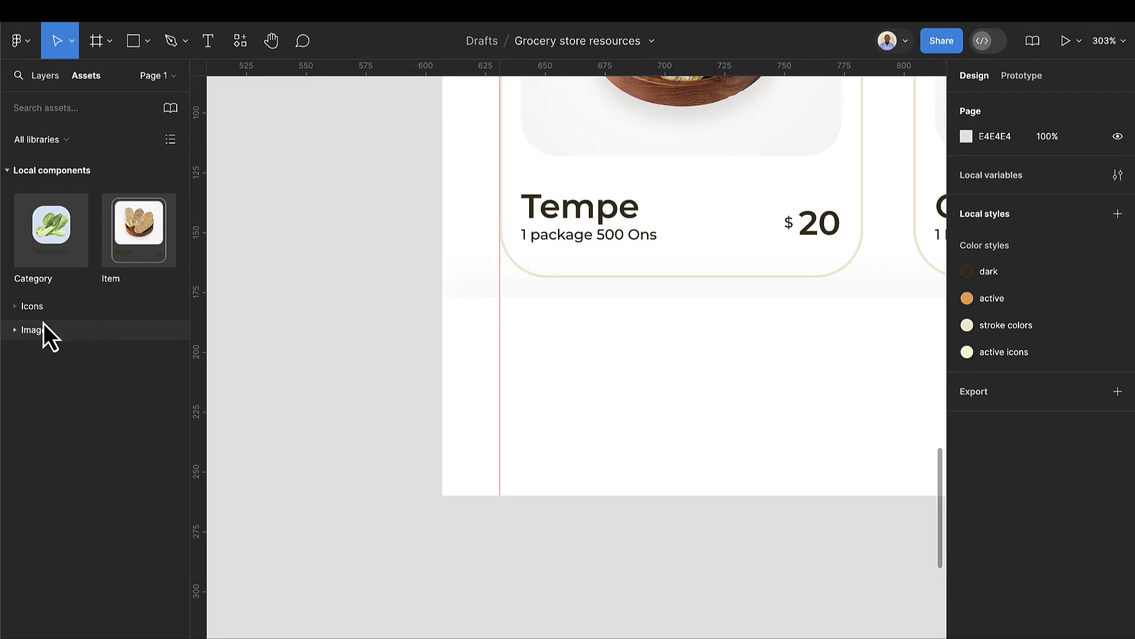
click(36, 309)
scroll(94, 443, down, 2)
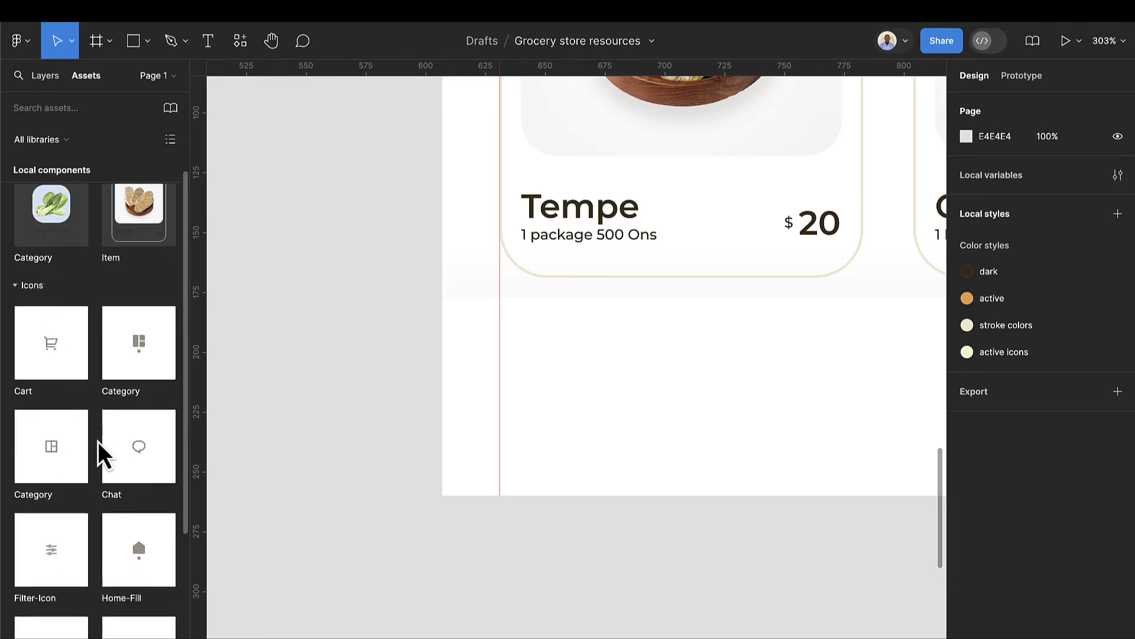
Place a Home-Fill icon instance in the Navbar at X 24, Y 7 and a Cart instance at about X 101, Y 13
drag(150, 540, 555, 367)
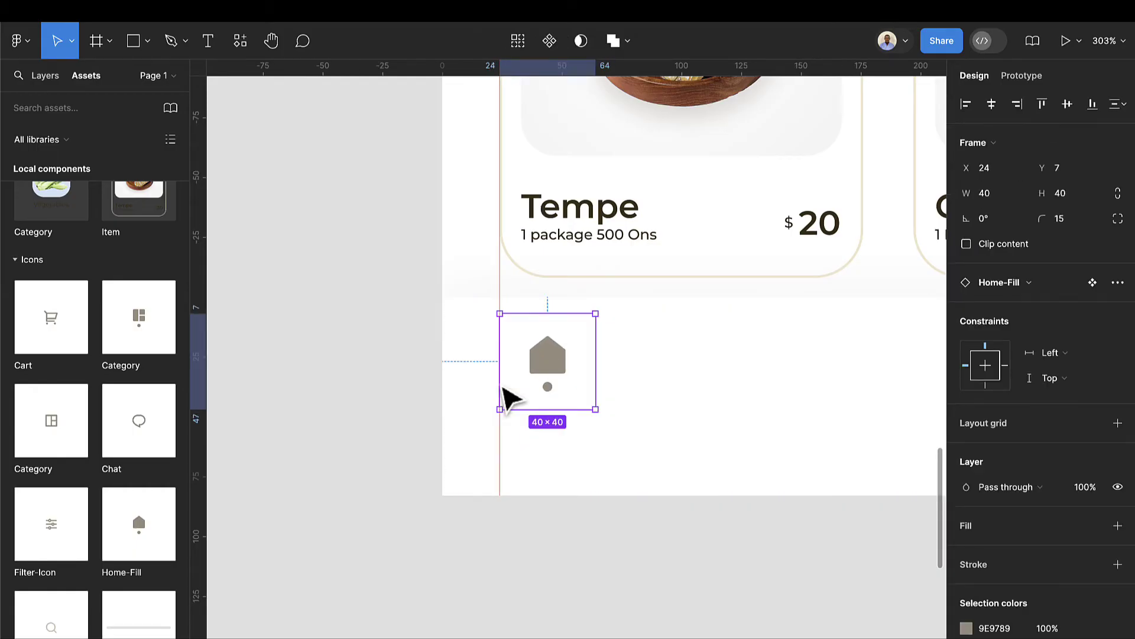
drag(51, 317, 710, 388)
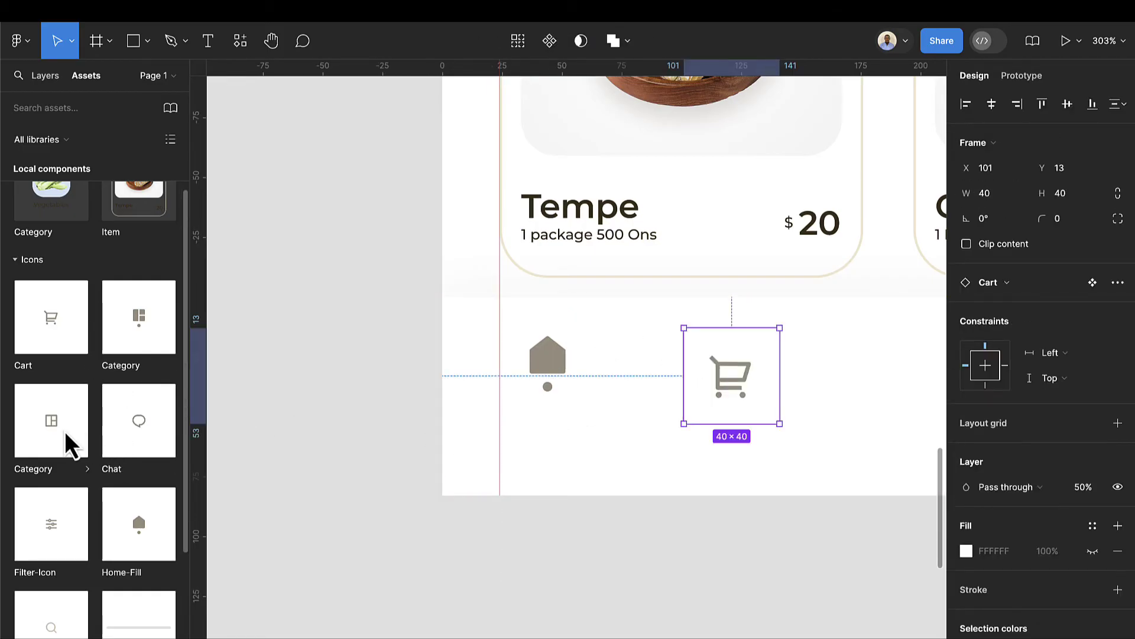
Place icon instances in the Navbar: outlined Category at about X 153, Y 10, Chat at X 210, Y 1, User at X 315, Y 12
drag(56, 437, 877, 404)
scroll(879, 406, right, 2)
scroll(129, 526, down, 2)
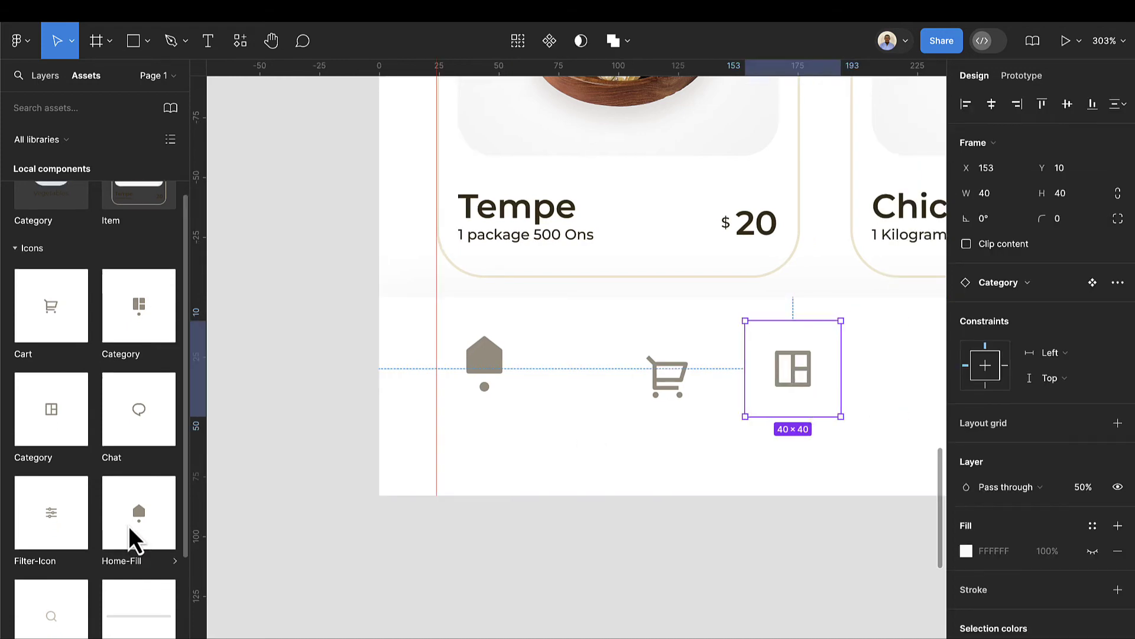
scroll(109, 567, down, 5)
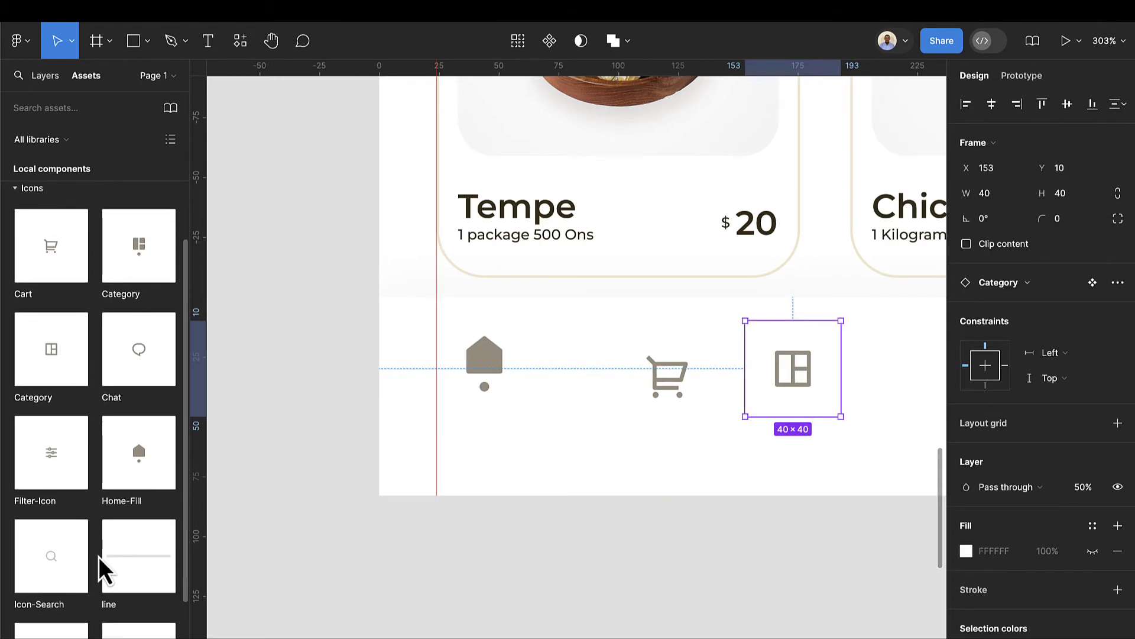
drag(139, 278, 912, 398)
scroll(827, 414, right, 3)
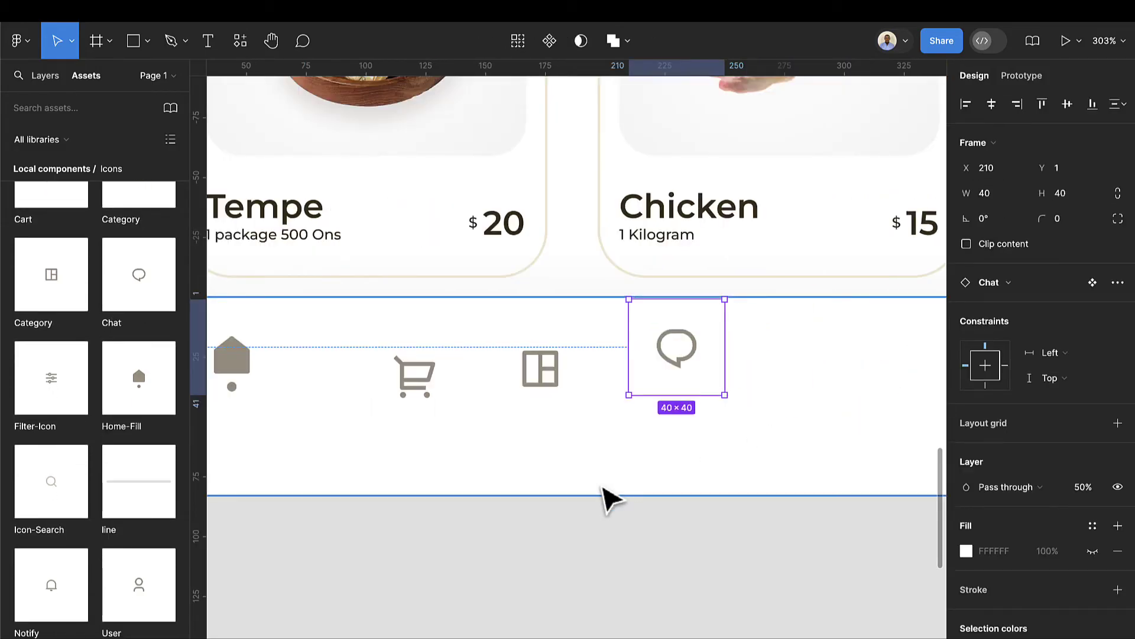
scroll(608, 494, down, 1)
drag(127, 591, 891, 391)
Combine the five Navbar icons from home to user into one horizontal auto layout row
scroll(915, 413, down, 2)
scroll(916, 414, down, 2)
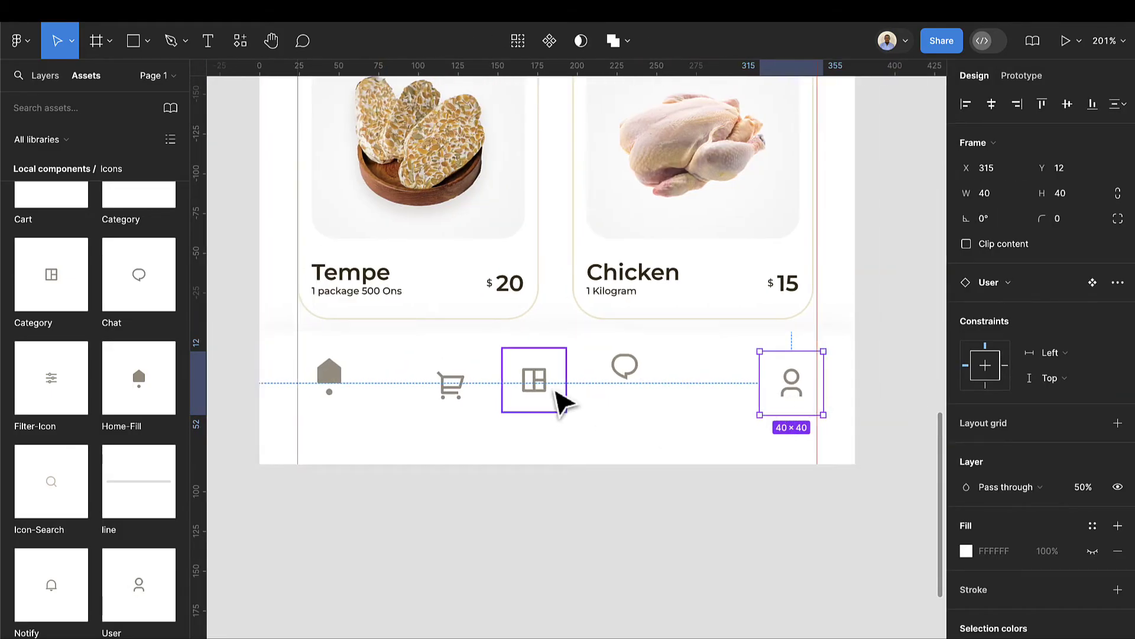
shift+click(631, 382)
shift+click(559, 393)
shift+click(467, 387)
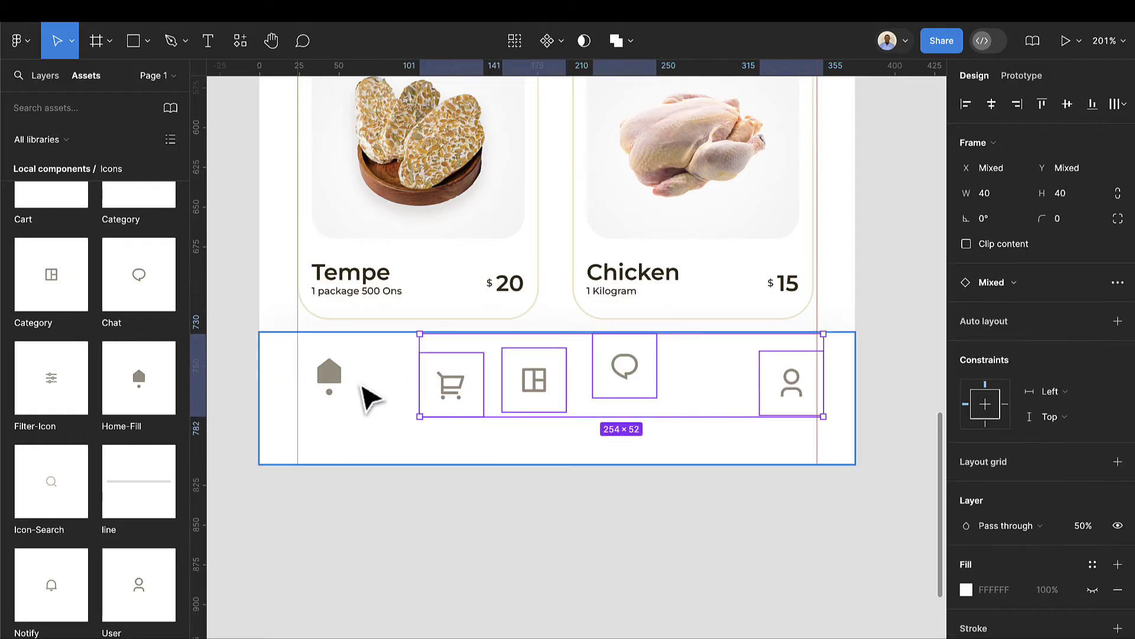
shift+click(347, 392)
key(shift+a)
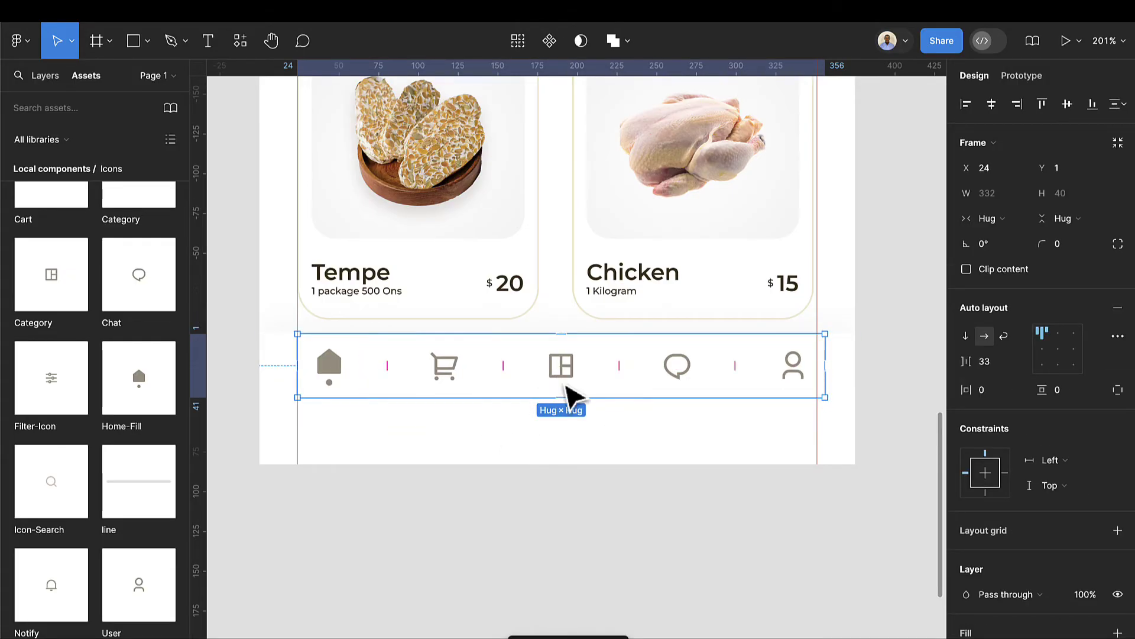
drag(567, 392, 567, 382)
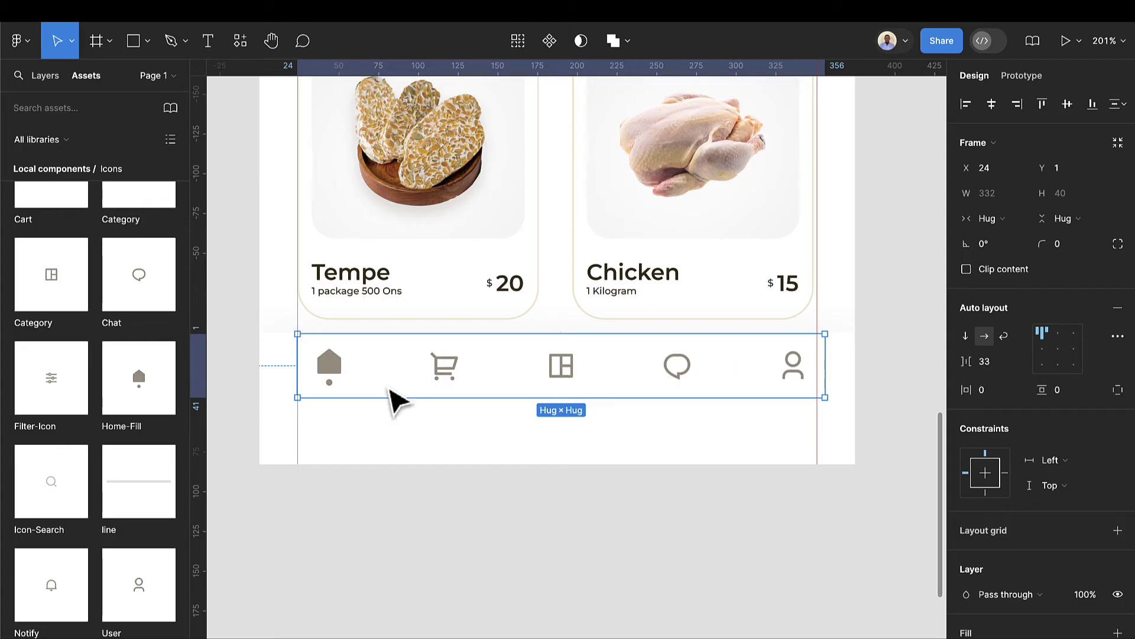
Add a background fill to the Navbar's Home-Fill icon instance and apply the active icons color style
click(332, 374)
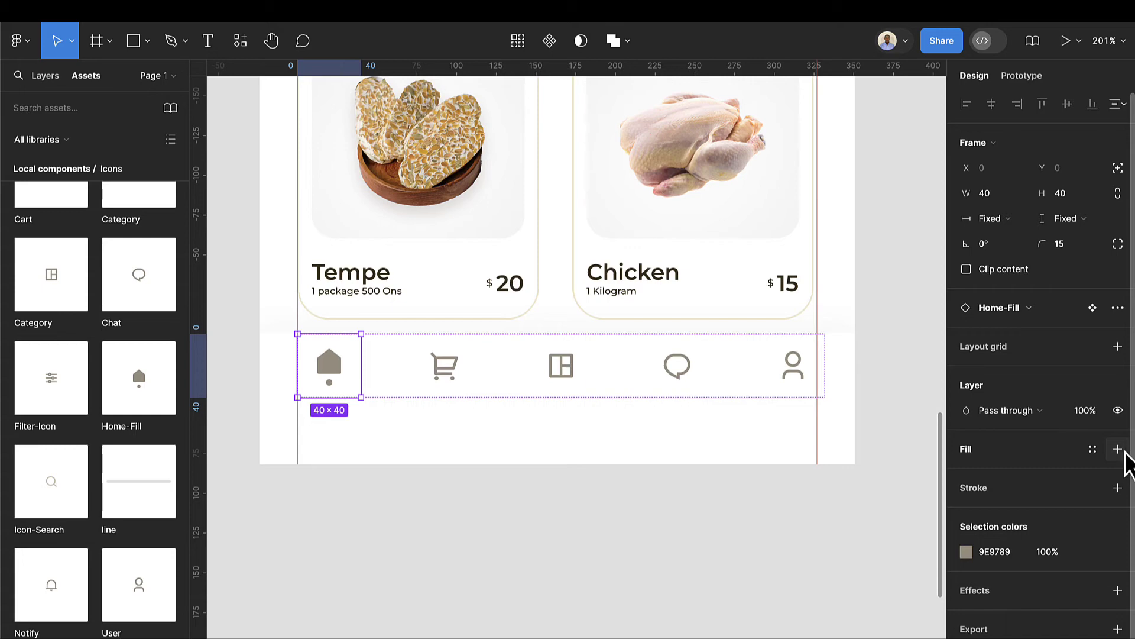
click(1118, 450)
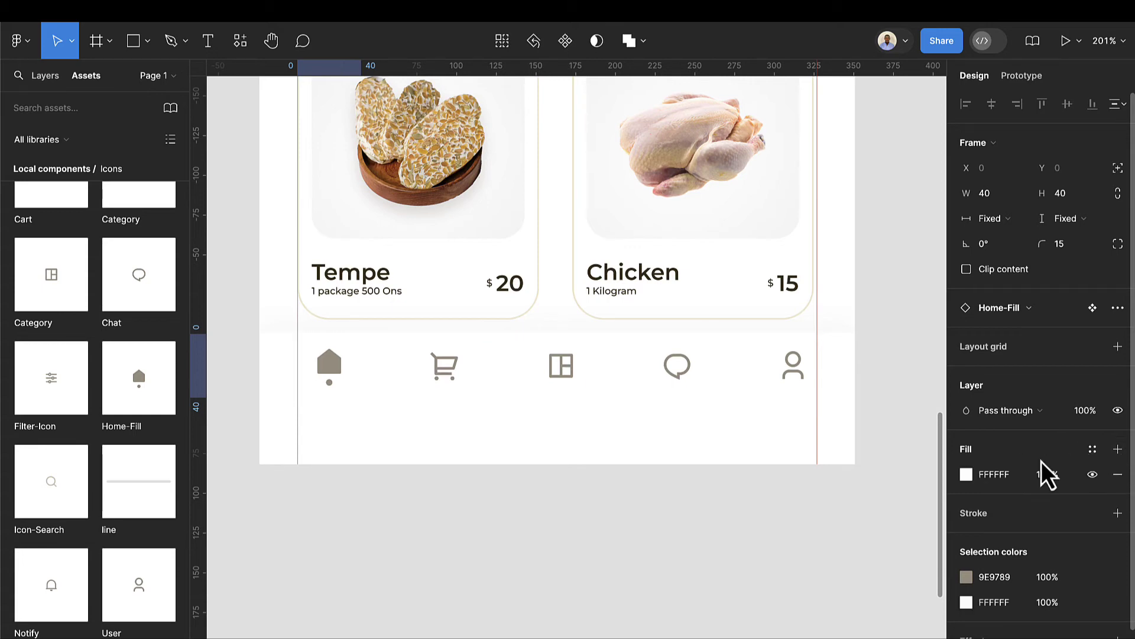
click(1092, 449)
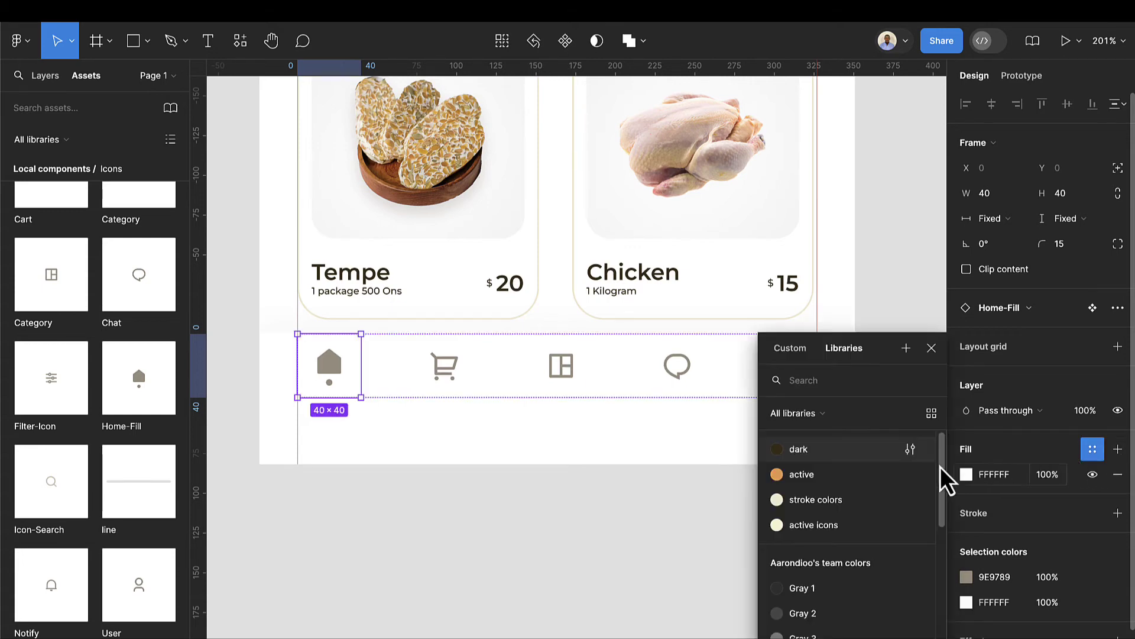
click(831, 474)
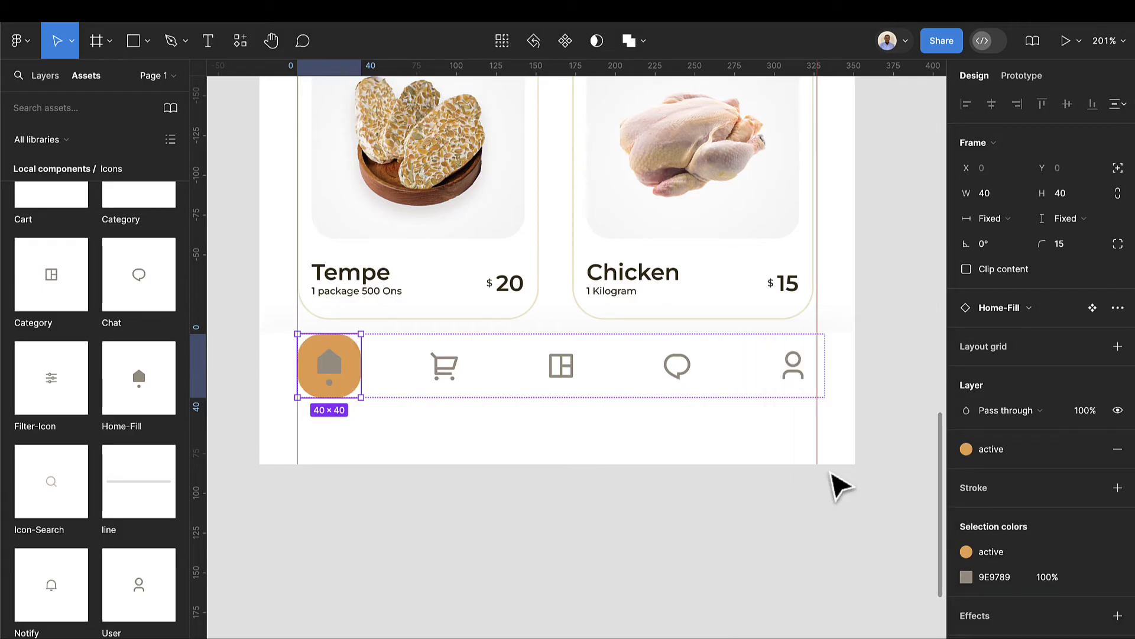
click(967, 452)
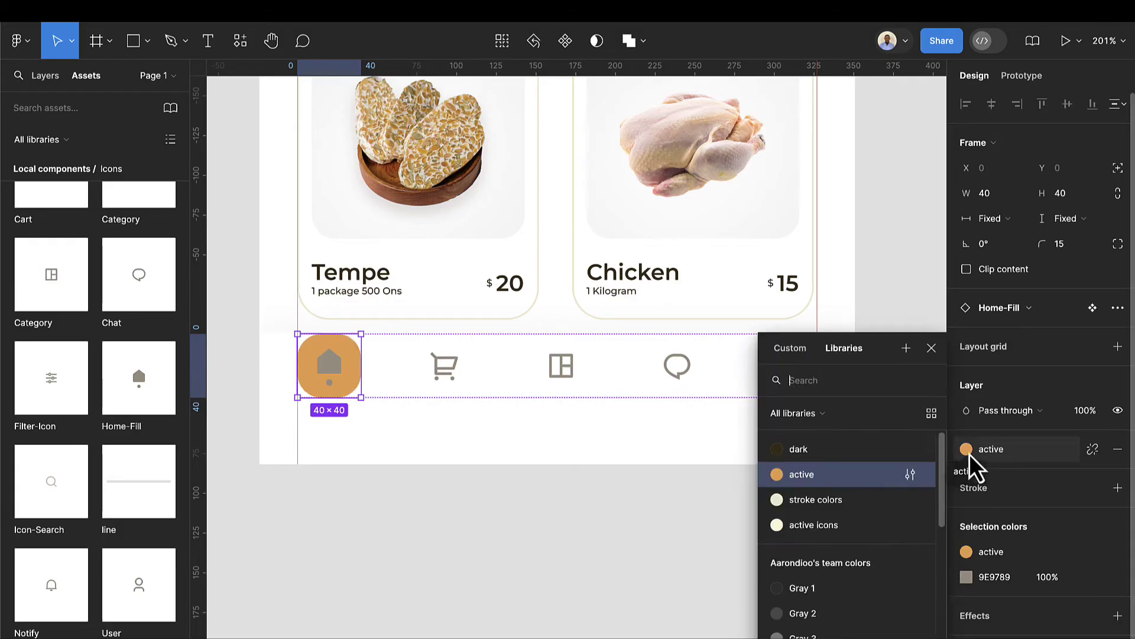
click(813, 525)
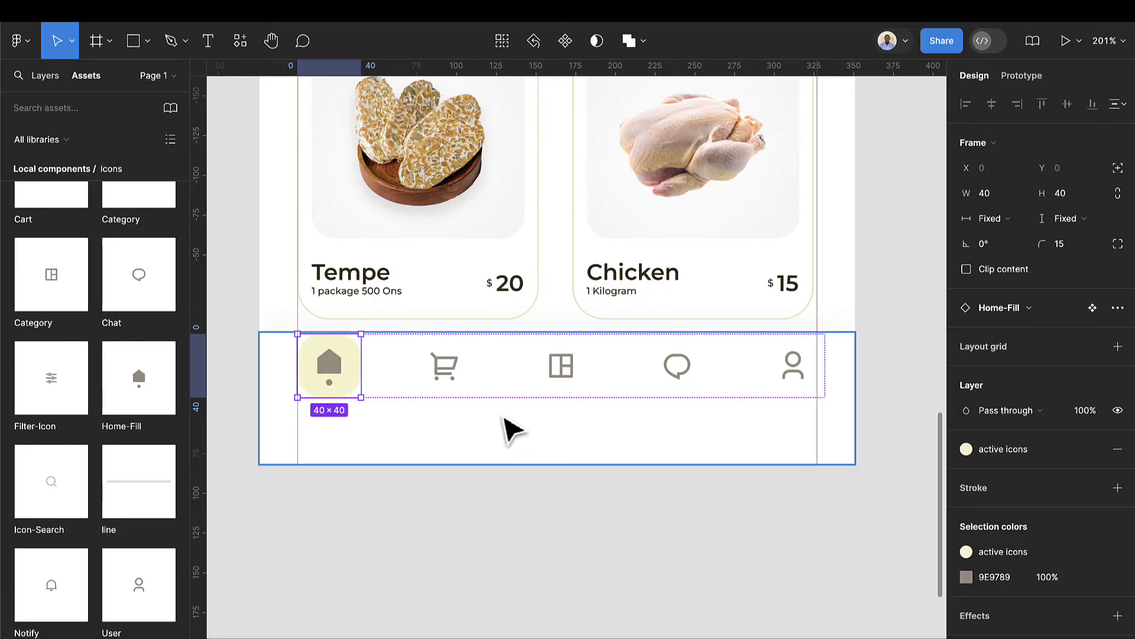
Recolor the grey shapes of the Navbar's home icon with the active color style
click(966, 577)
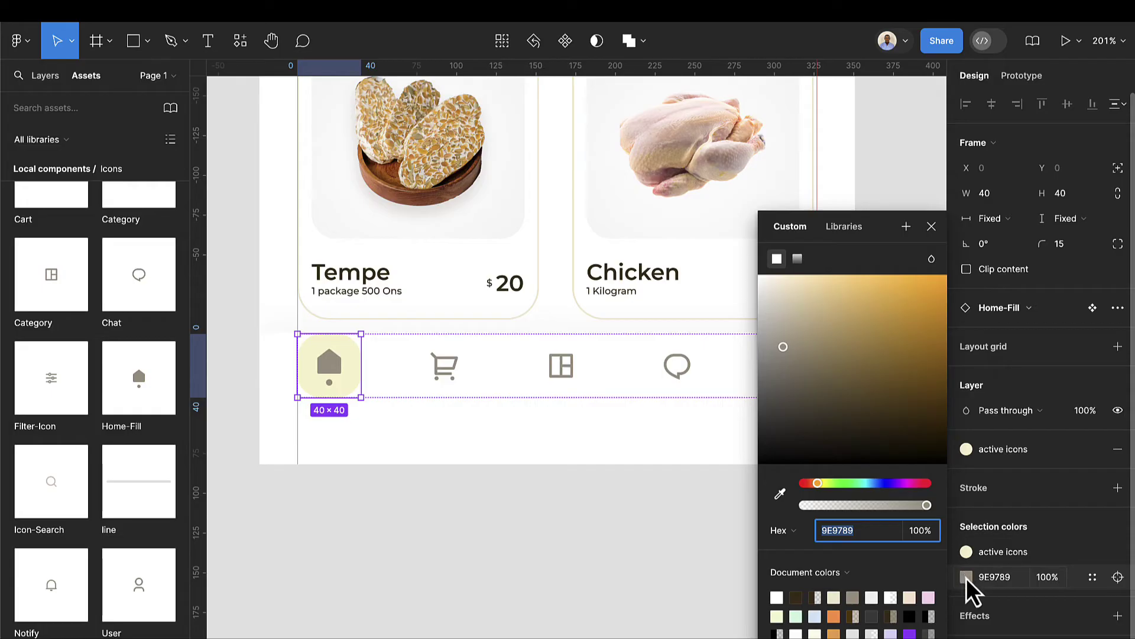
click(1092, 578)
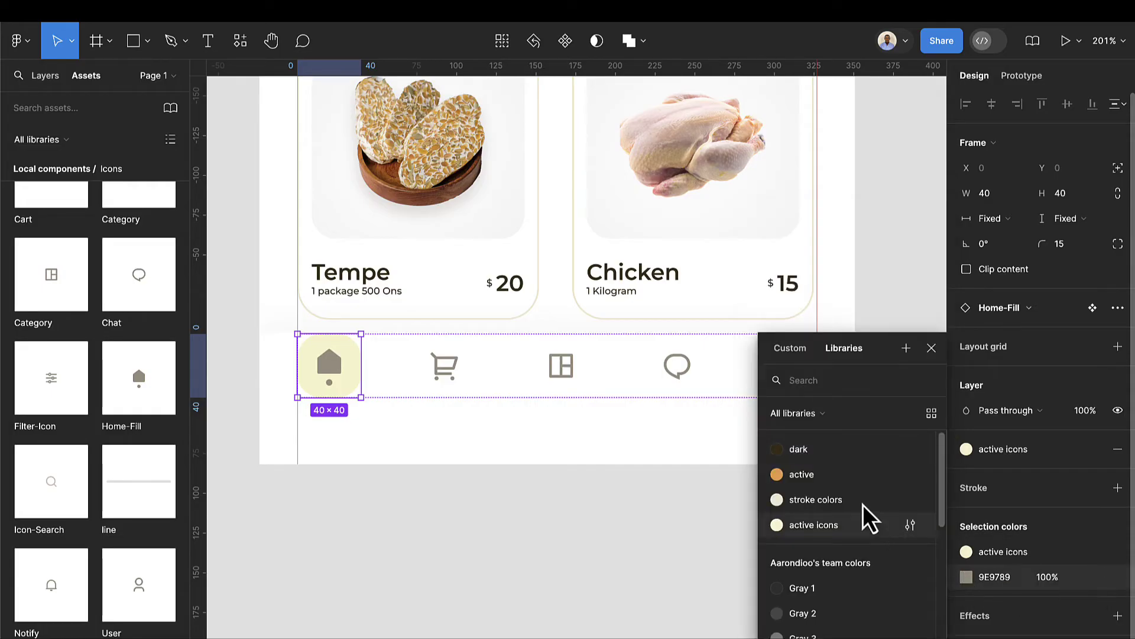
click(825, 473)
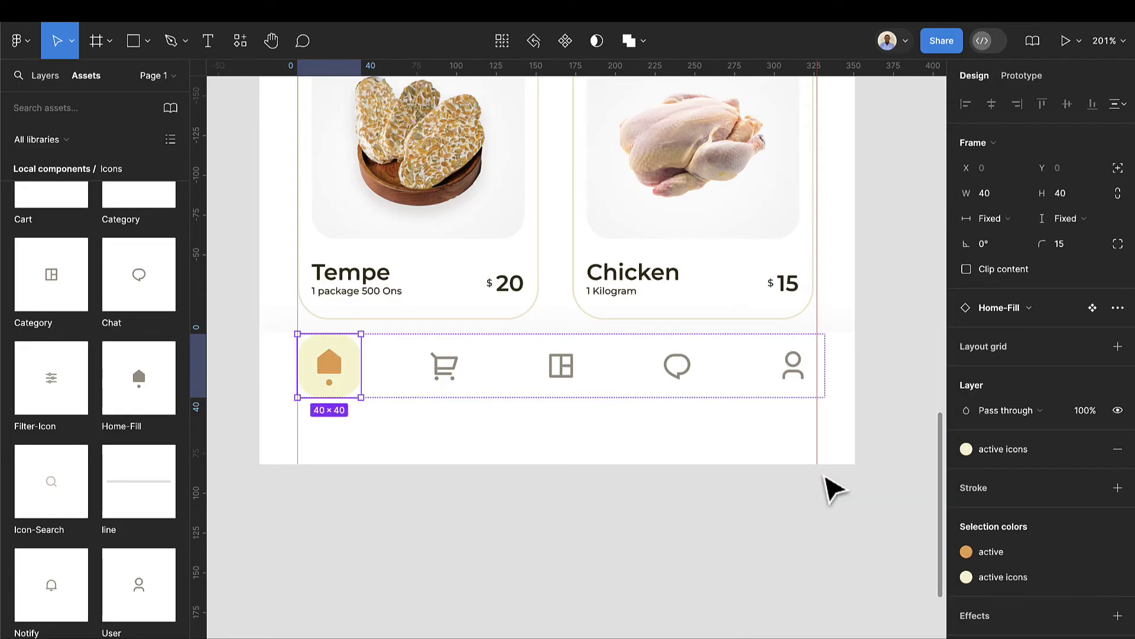
Move the Navbar's icon row down to Y 3 and set its auto layout spacing to Auto
click(392, 456)
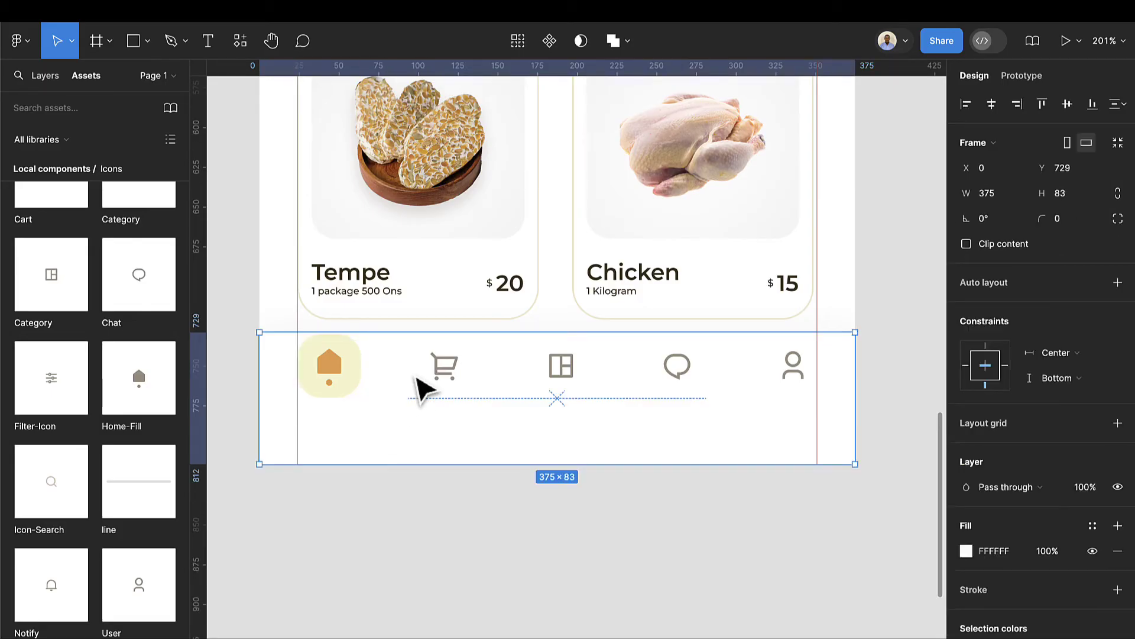
key(Return)
key(shift+a)
key(Down)
key(Down)
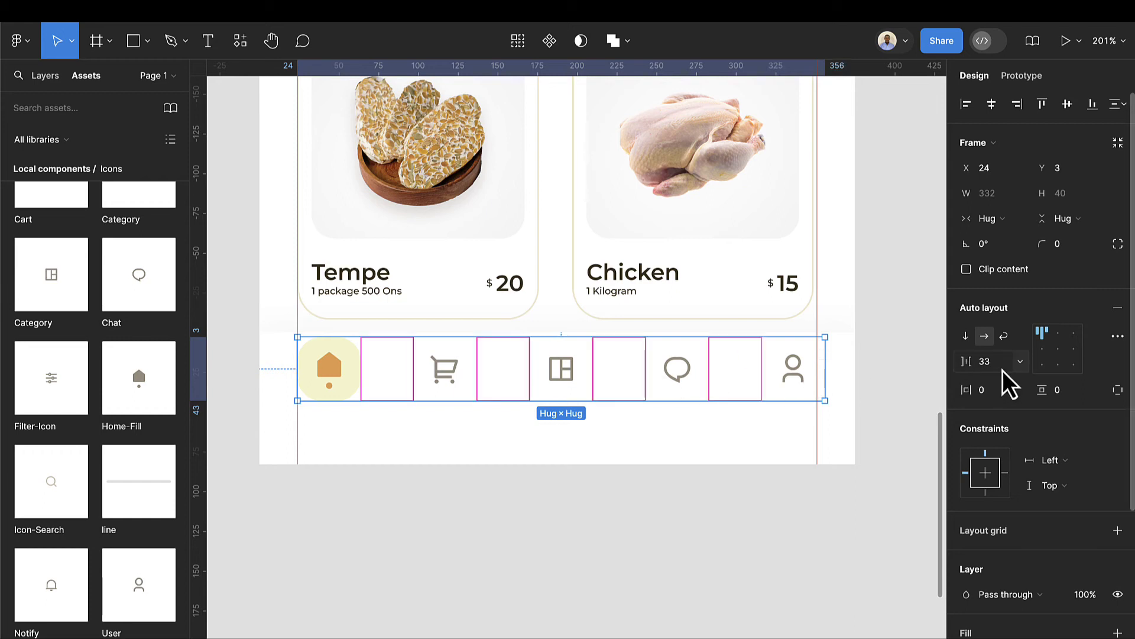
click(1019, 362)
click(1021, 383)
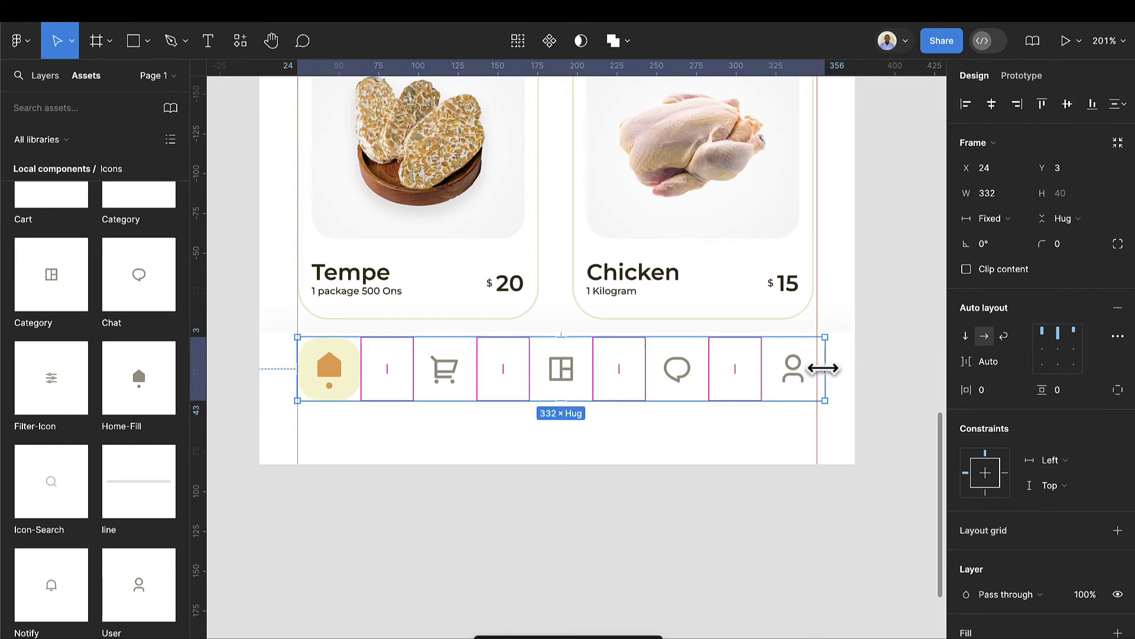
Narrow the Navbar's icon row to a width of 312 and position it horizontally centered at Y 6
drag(823, 369, 793, 364)
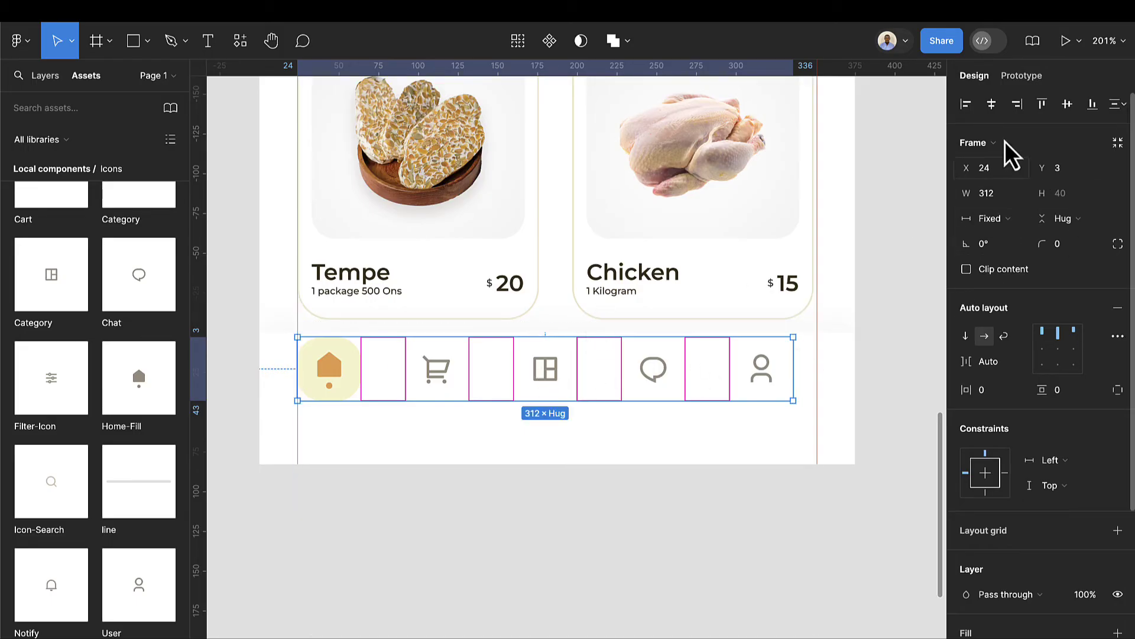
click(994, 105)
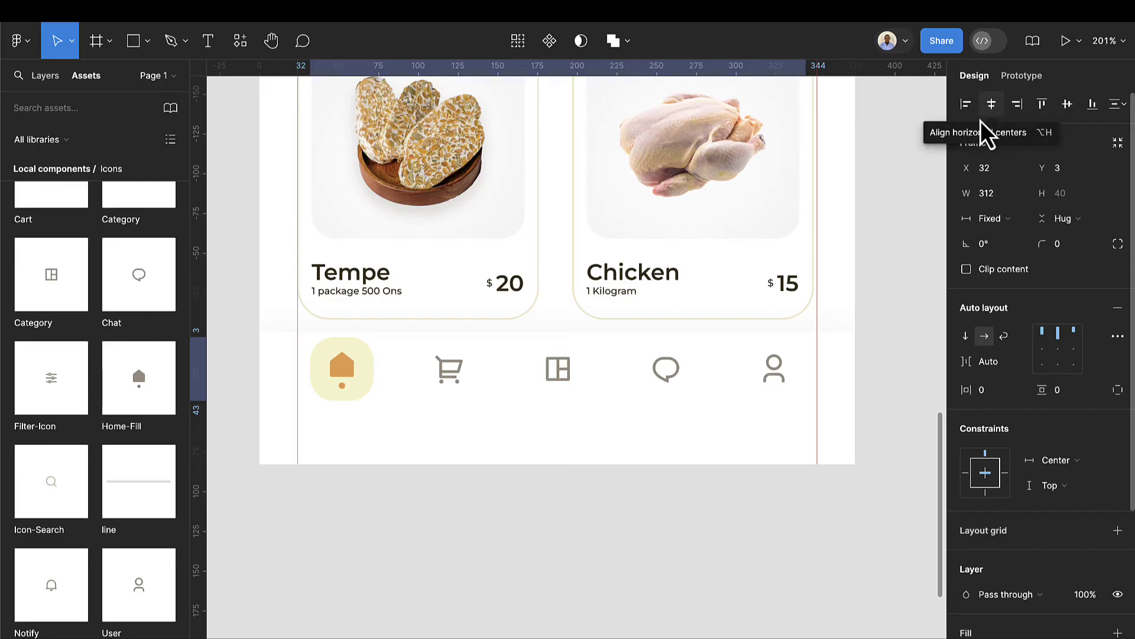
key(Down)
key(Down)
key(Down)
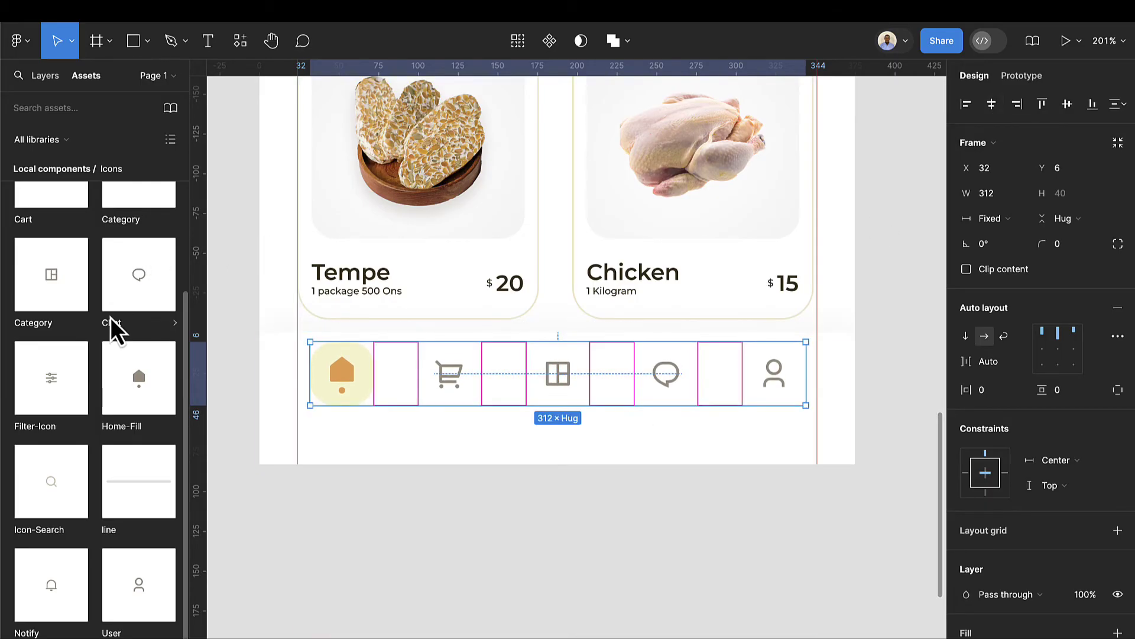
Place an instance of the line component below the Navbar icons at Y 71, centered horizontally
scroll(106, 547, up, 3)
scroll(109, 540, down, 2)
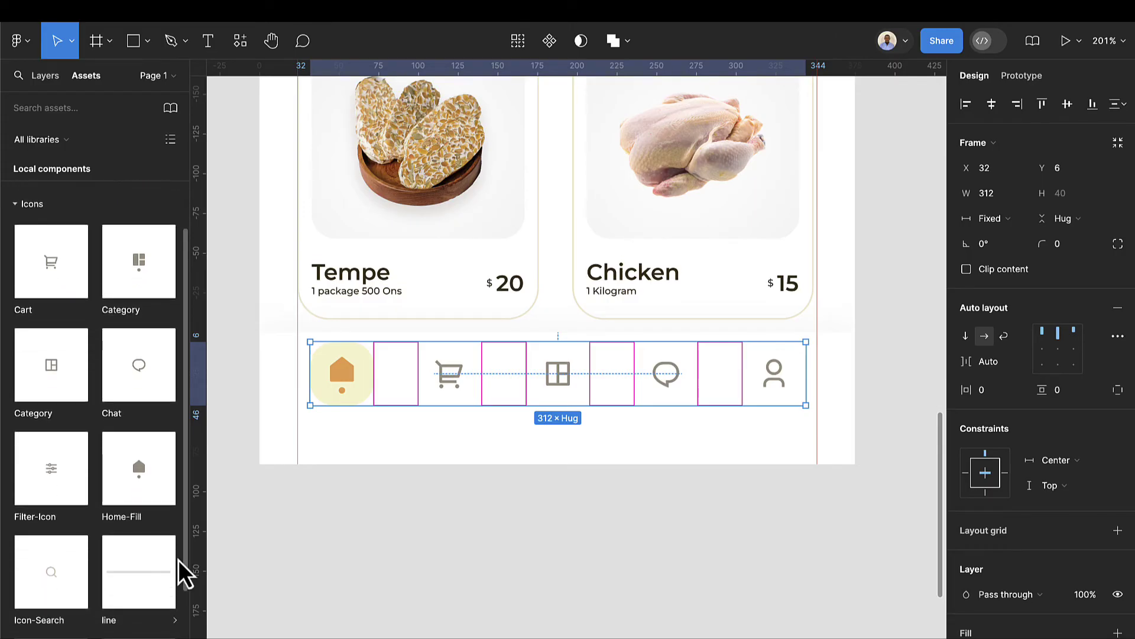
click(612, 431)
drag(604, 419, 537, 448)
click(993, 104)
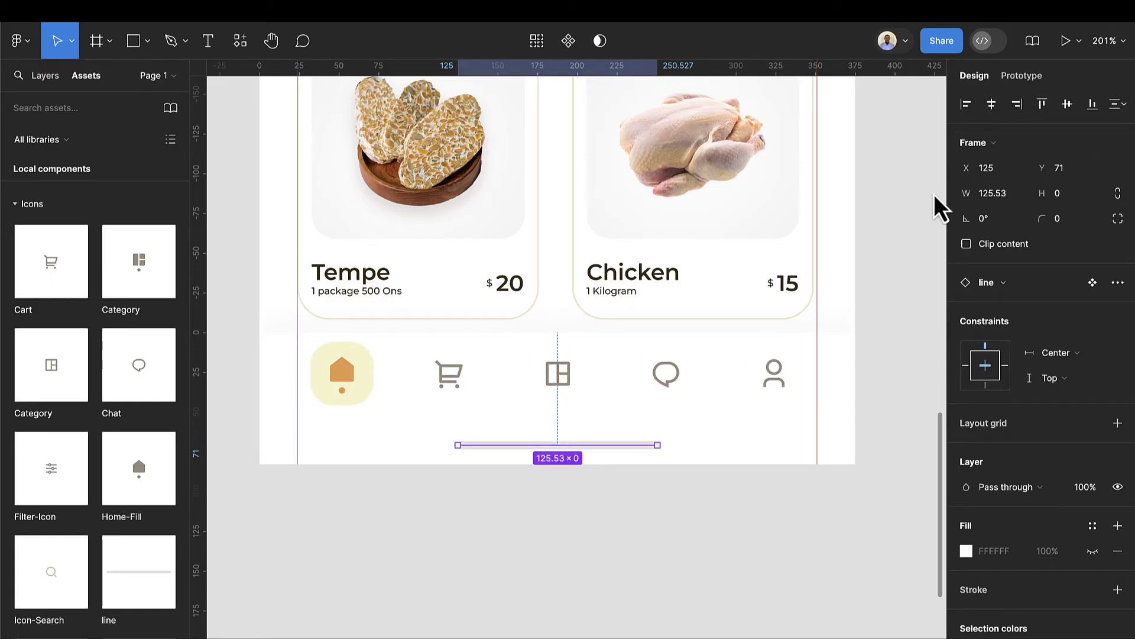
Move the Item main component from the right of the phone screen to the empty canvas on its left
scroll(626, 444, down, 5)
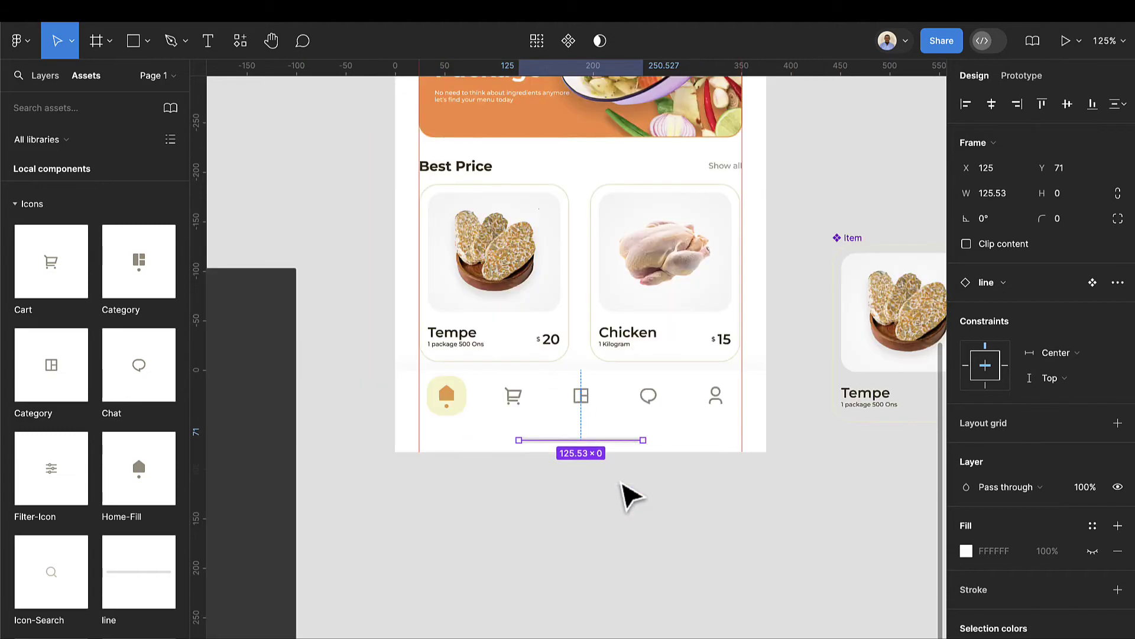
click(622, 484)
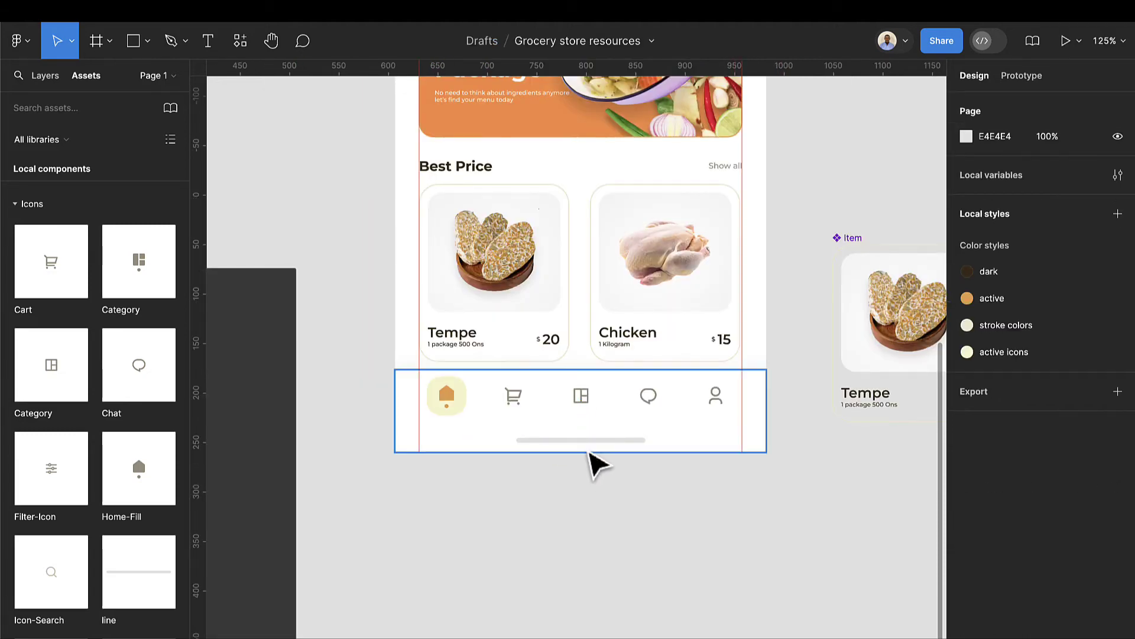
scroll(600, 456, up, 4)
scroll(601, 456, down, 2)
scroll(601, 456, down, 2)
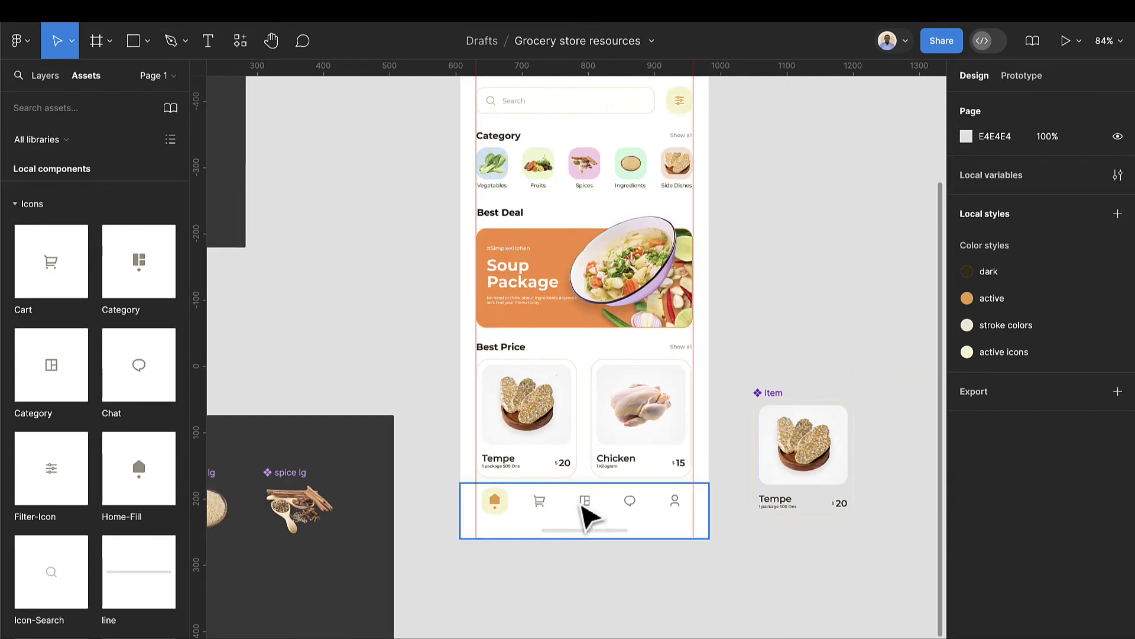
scroll(588, 517, up, 1)
scroll(563, 375, down, 2)
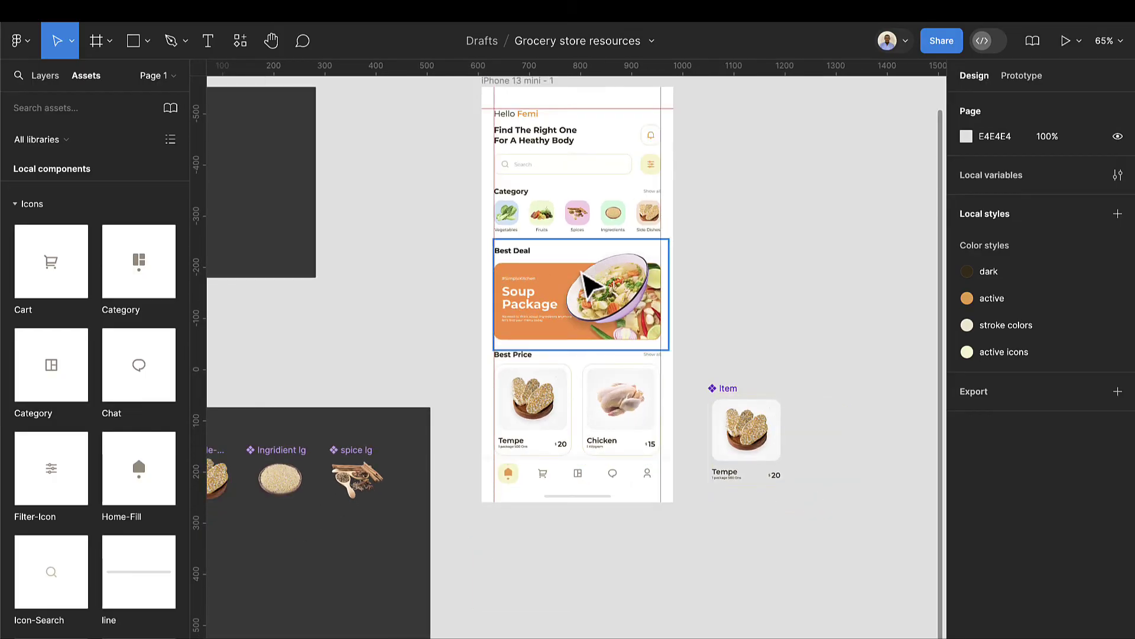
click(738, 400)
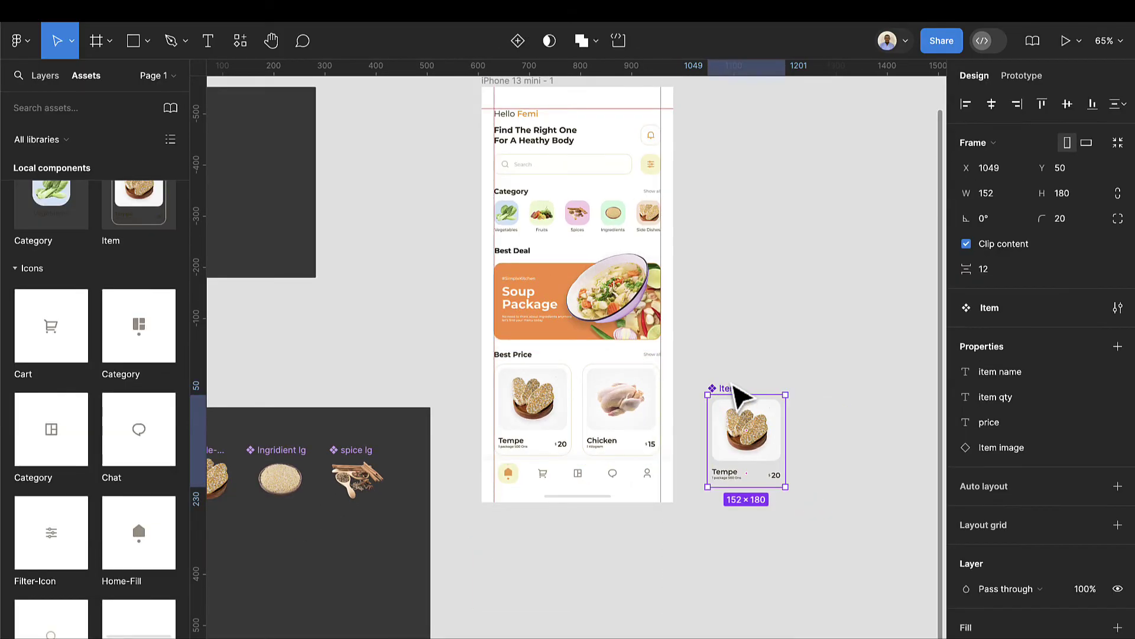
drag(731, 392, 405, 242)
Duplicate the whole iPhone 13 mini - 1 frame so that the copy stands beside the original
scroll(664, 254, up, 4)
click(669, 254)
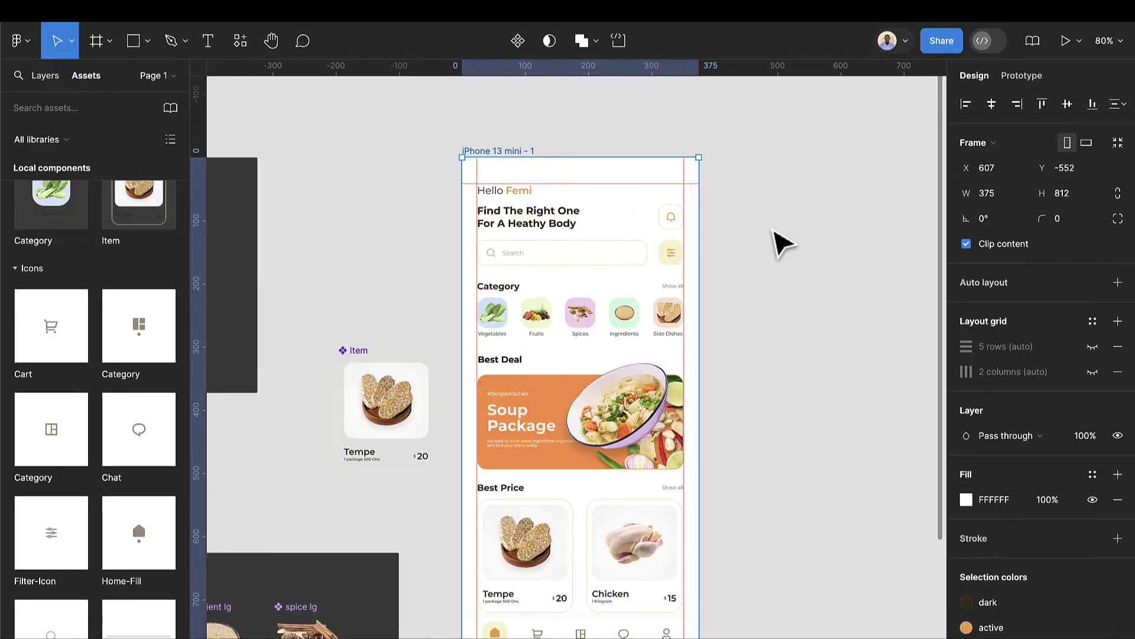
click(773, 232)
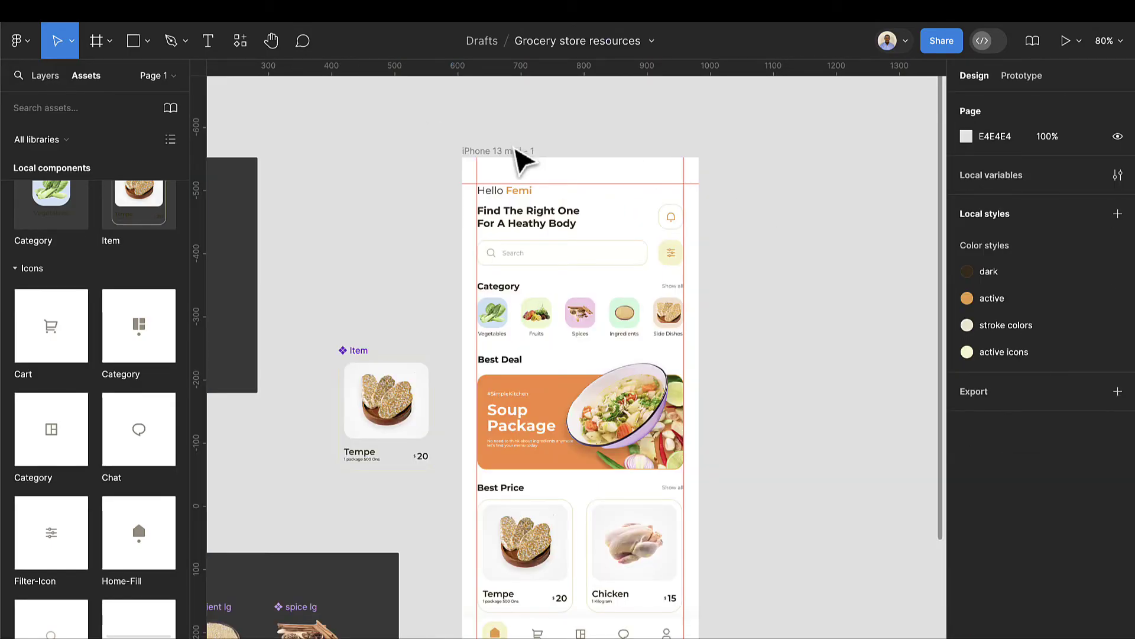
click(520, 156)
key(ctrl+d)
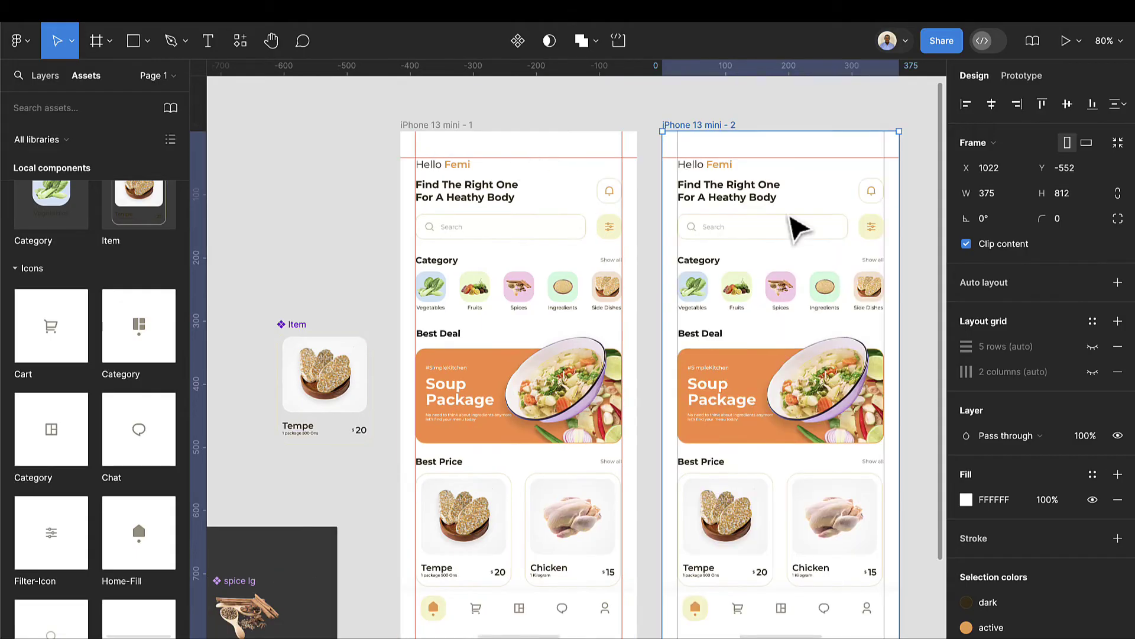
Delete the Best Deal banner group and the Best Price item cards from the duplicated phone screen
click(820, 400)
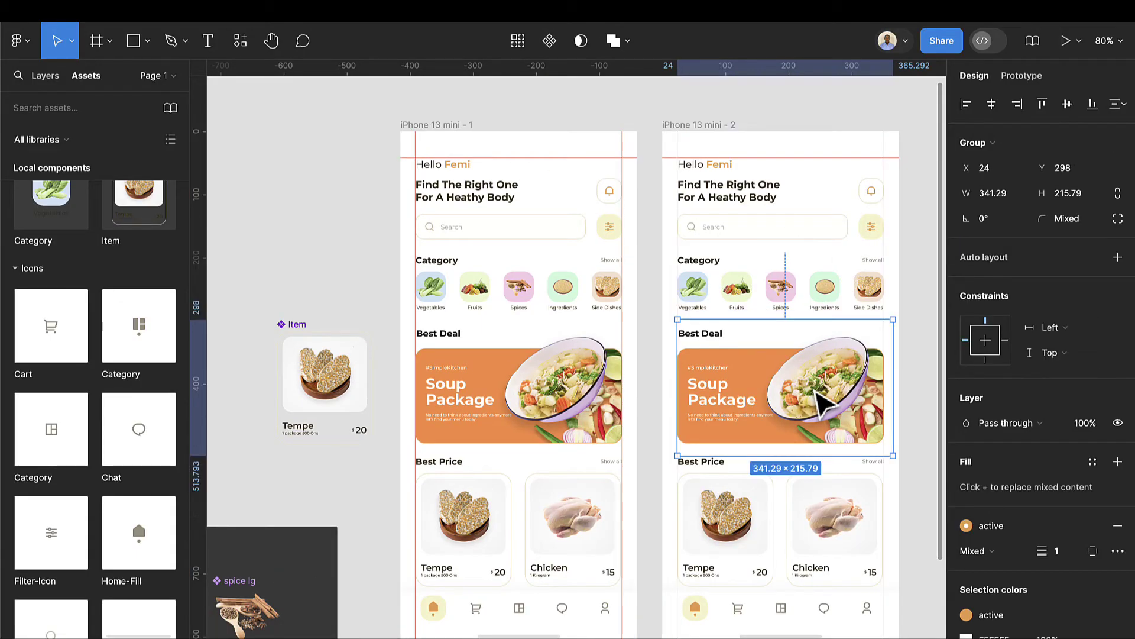
key(Delete)
click(814, 517)
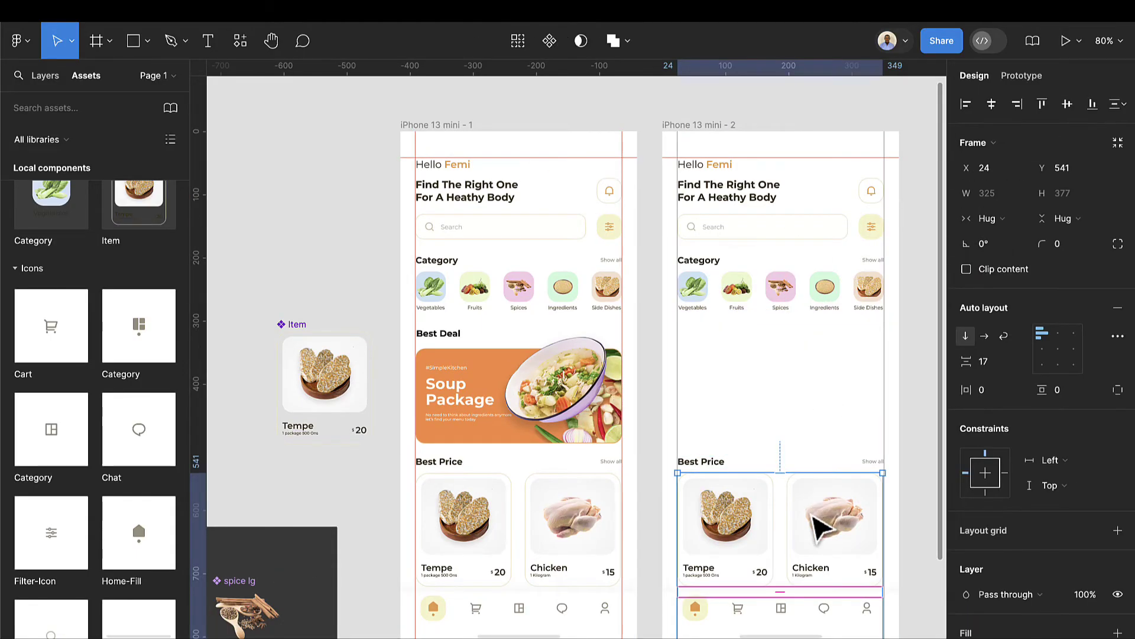
key(Delete)
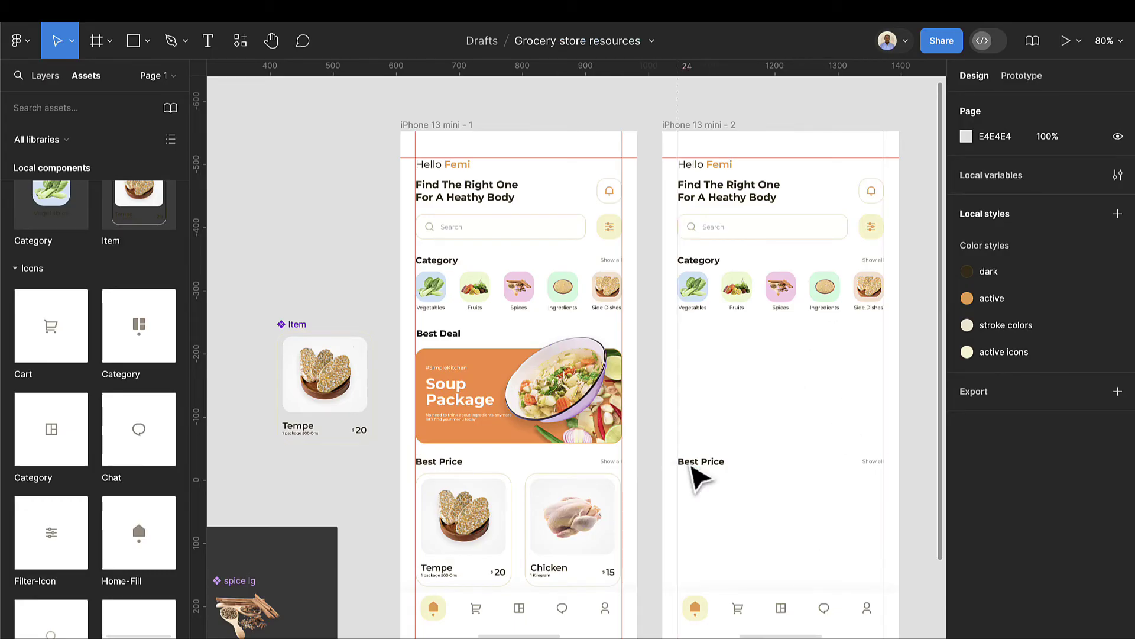
Delete the Best Price heading row and the whole Category section from the iPhone 13 mini - 2 frame
click(698, 473)
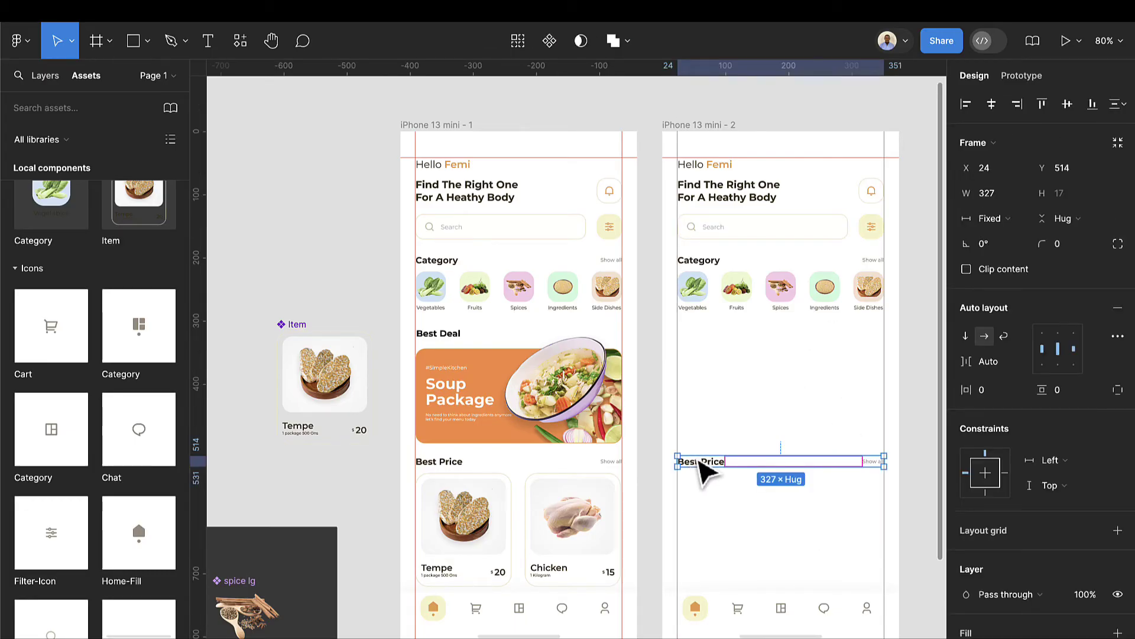
key(Delete)
click(736, 284)
key(Delete)
click(743, 292)
key(Delete)
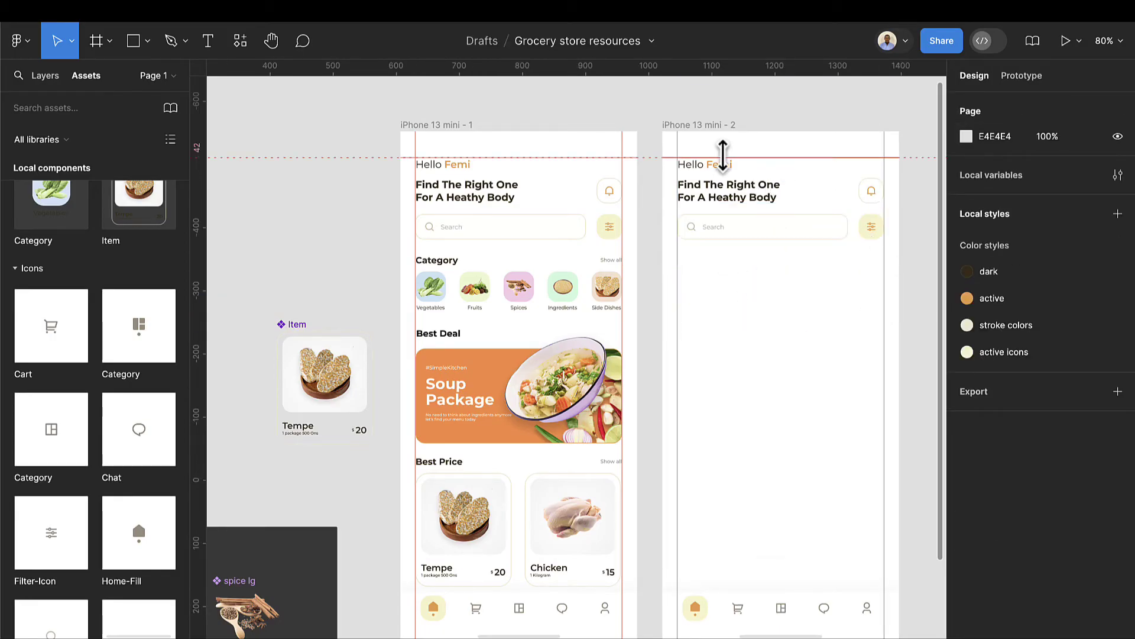
Delete the headline row with its notification bell and the Hello greeting from the second phone screen
click(732, 201)
key(Delete)
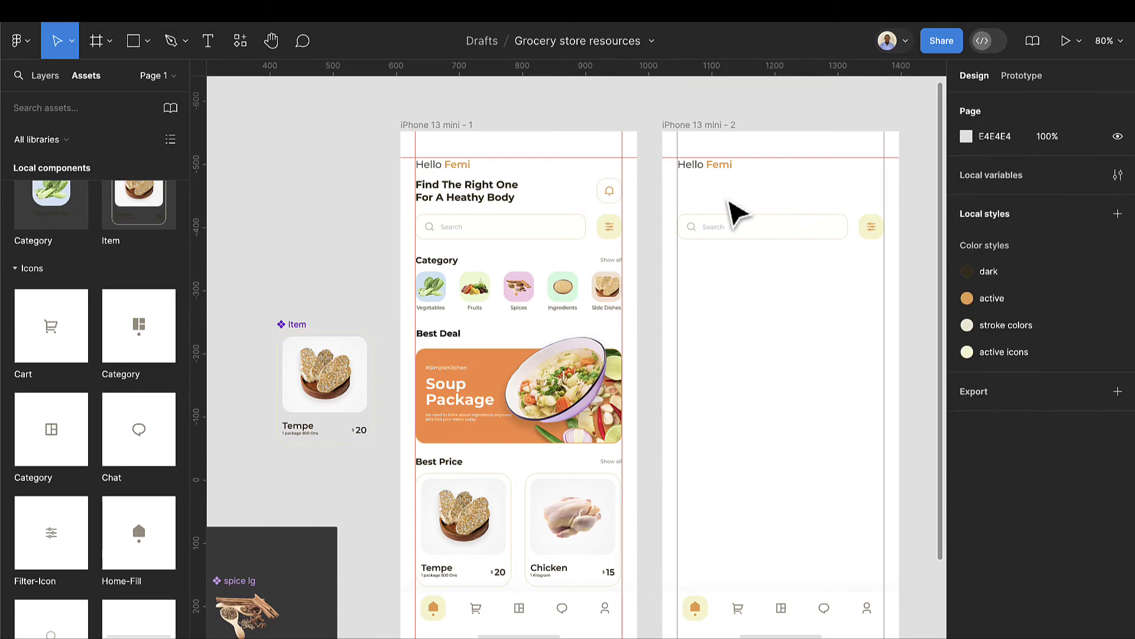
click(732, 172)
key(Delete)
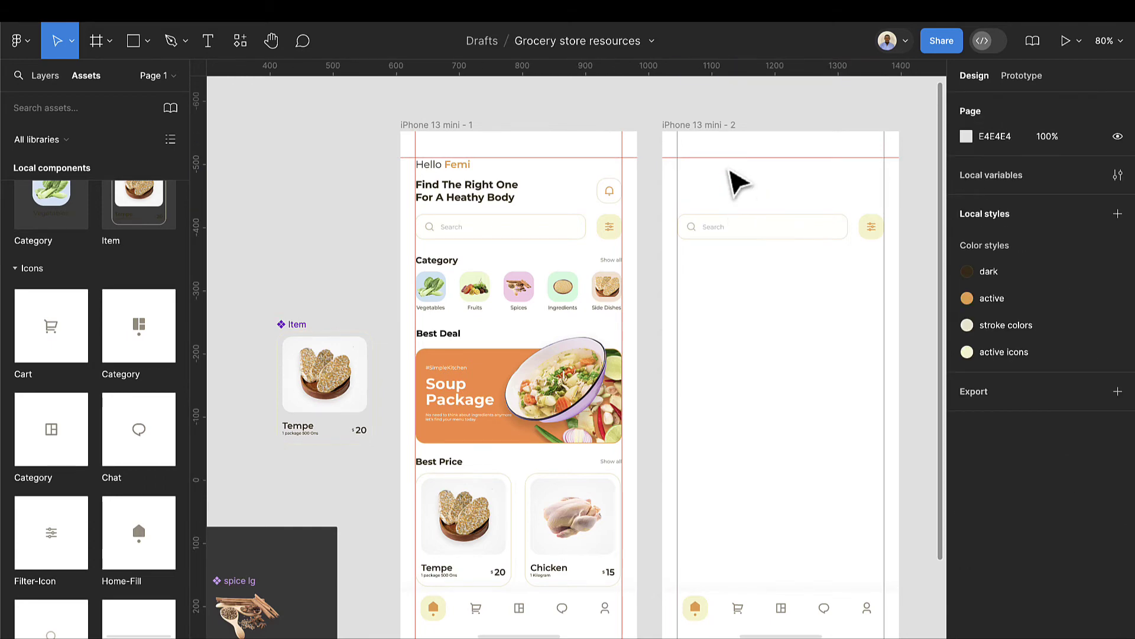
Move the search bar row on the second phone screen up to Y 43, just below the horizontal guide
click(730, 227)
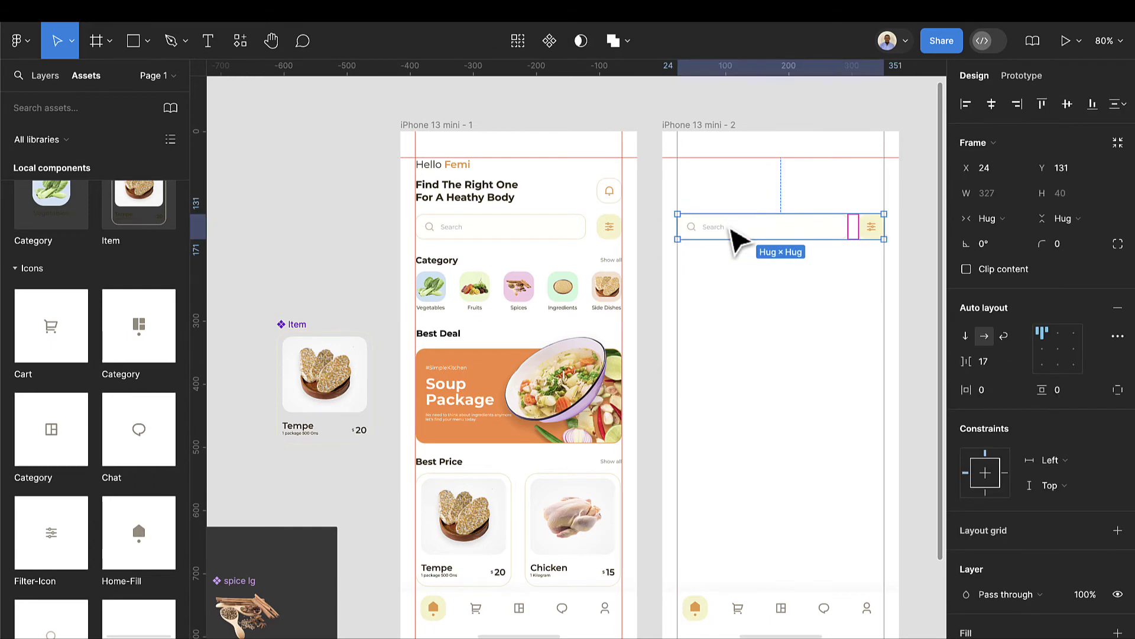
key(shift+Up)
key(shift+Up)
key(shift+Up)
key(shift+Up)
key(shift+Up)
key(shift+Up)
key(shift+Up)
key(Up)
key(Up)
key(Up)
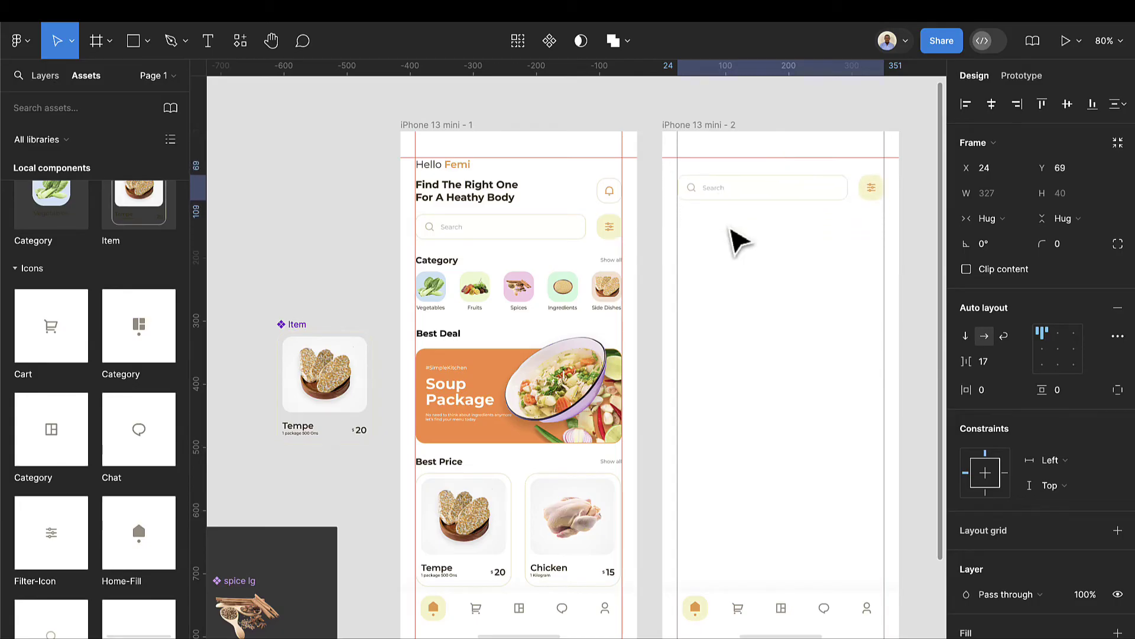
key(shift+Up)
key(Up)
key(Up)
key(Up)
key(Up)
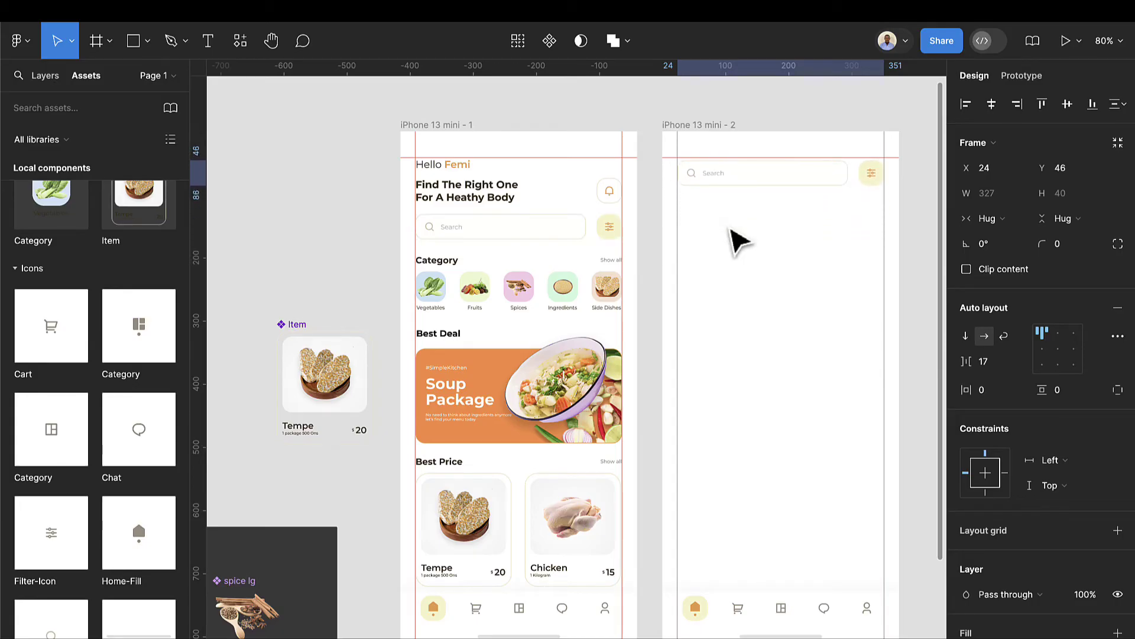
key(Up)
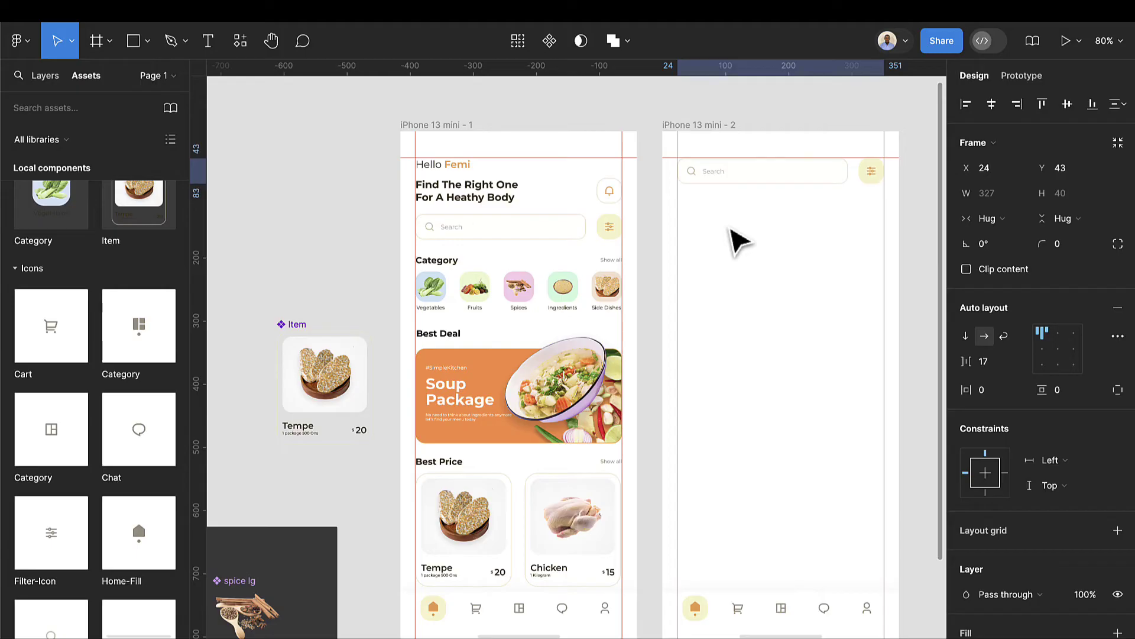
key(Escape)
key(Escape)
Add the text "All Category" on the empty canvas to the right of the second phone screen
scroll(279, 264, up, 8)
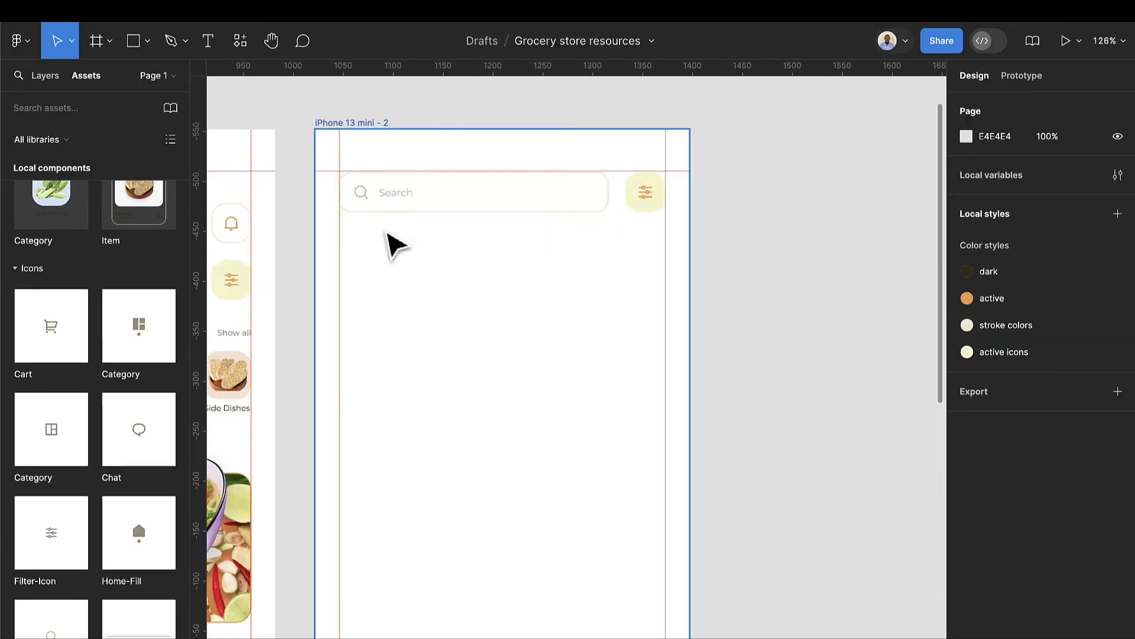
scroll(445, 284, down, 4)
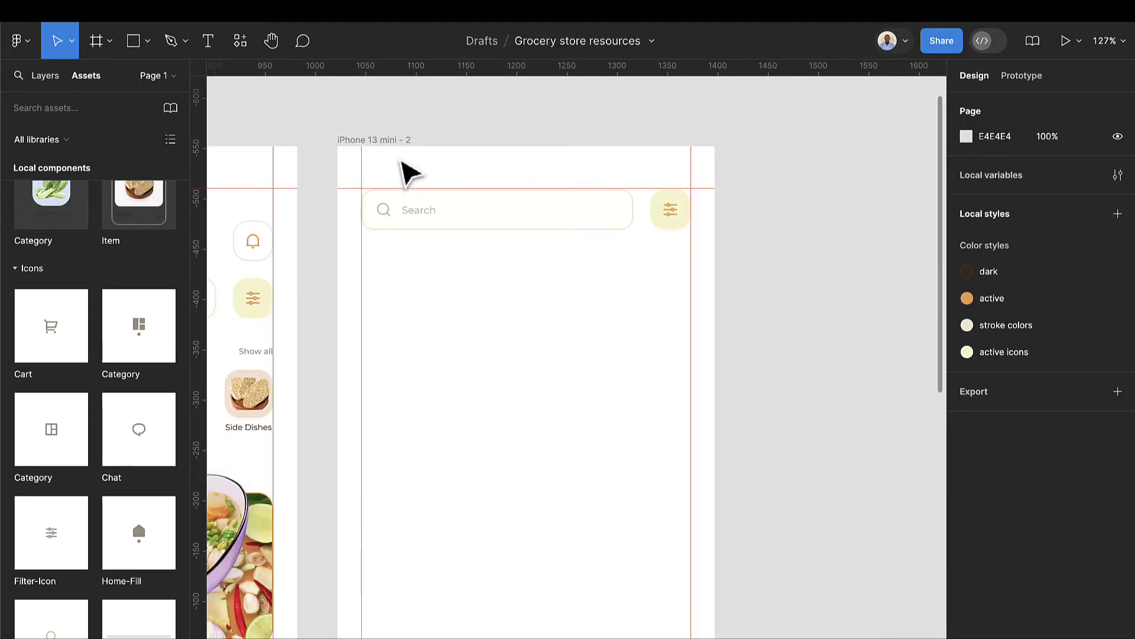
scroll(462, 220, right, 4)
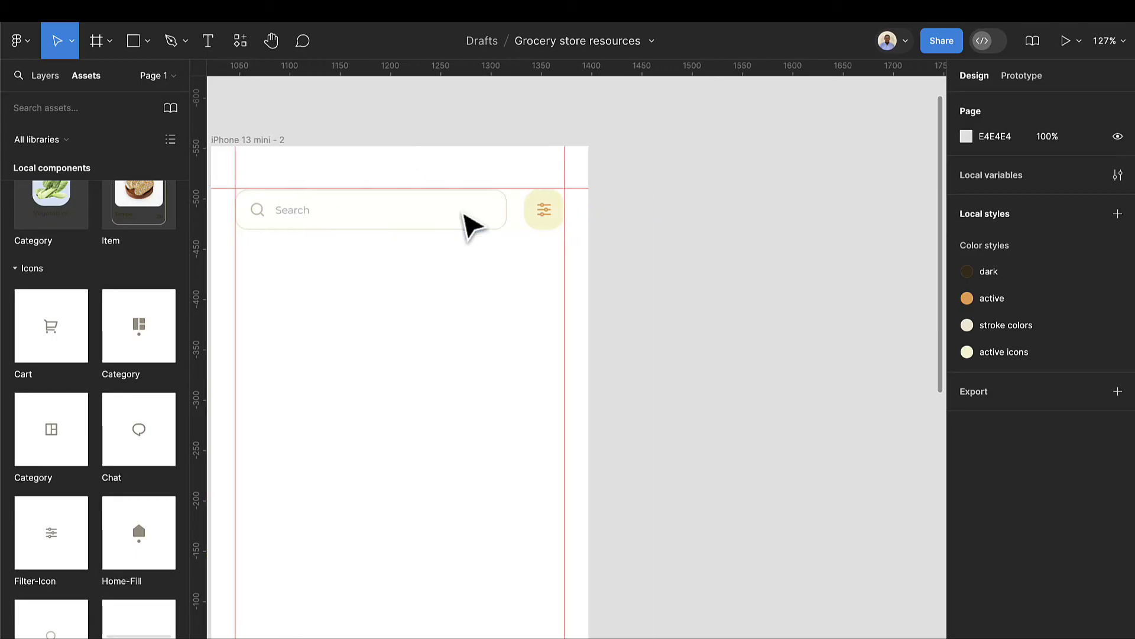
click(208, 41)
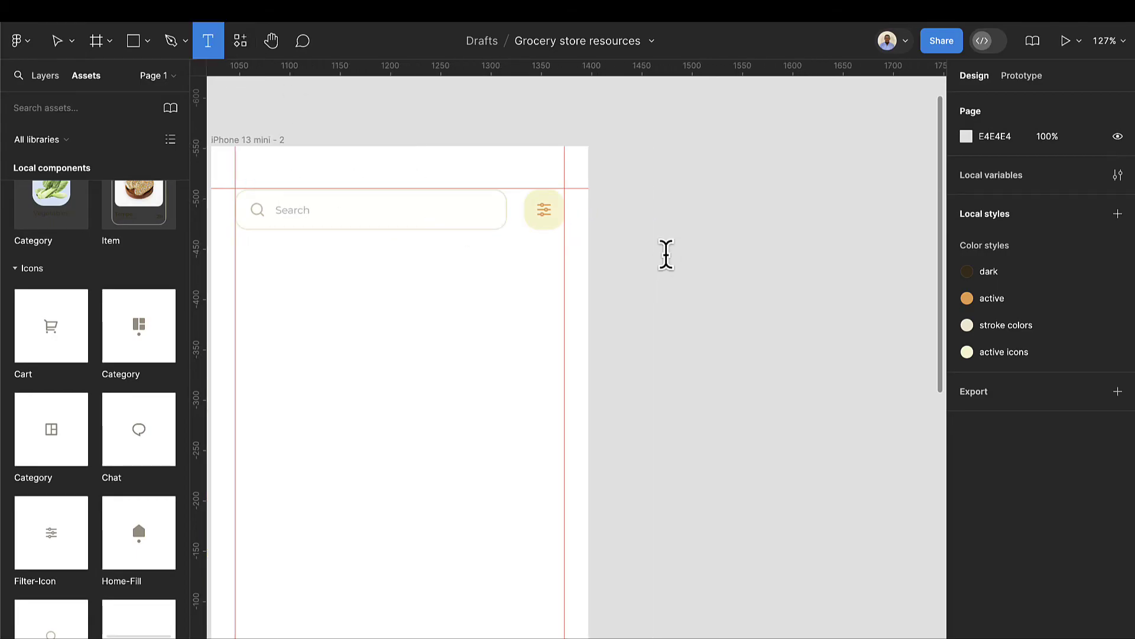
click(666, 254)
text(All Category)
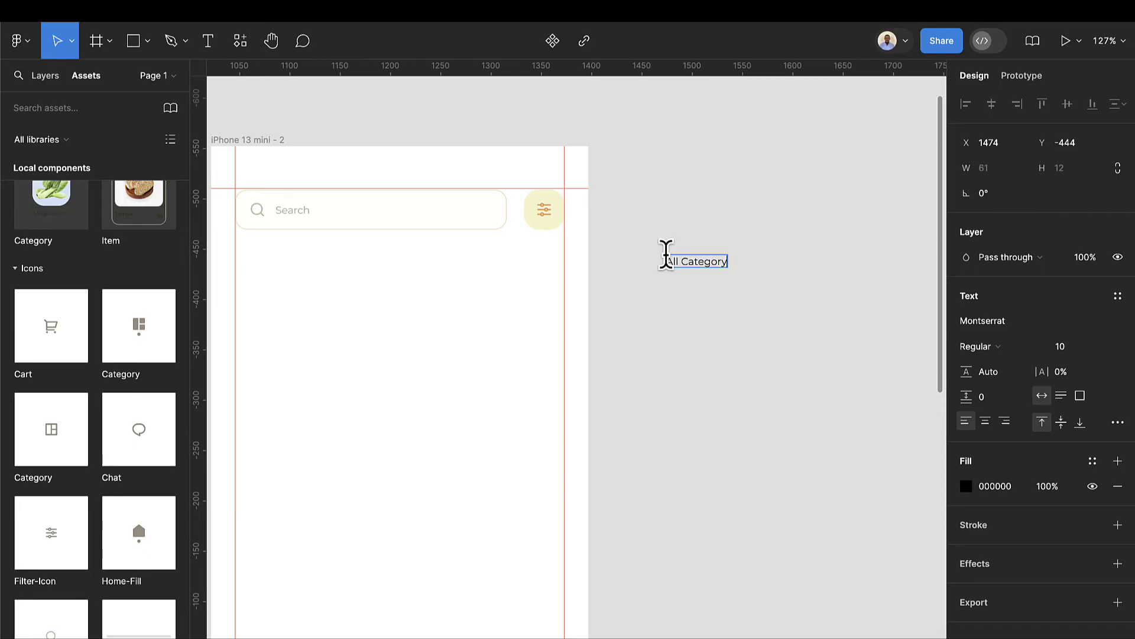
key(Escape)
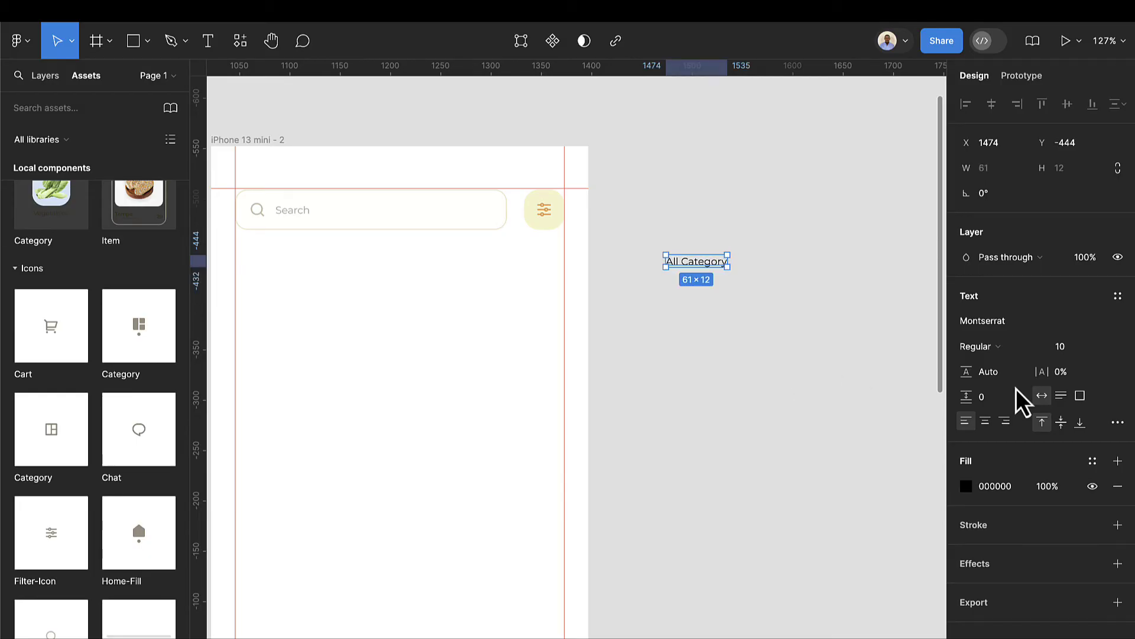
Set the All Category text to font size 12 and SemiBold weight
click(1068, 355)
text(12)
key(Return)
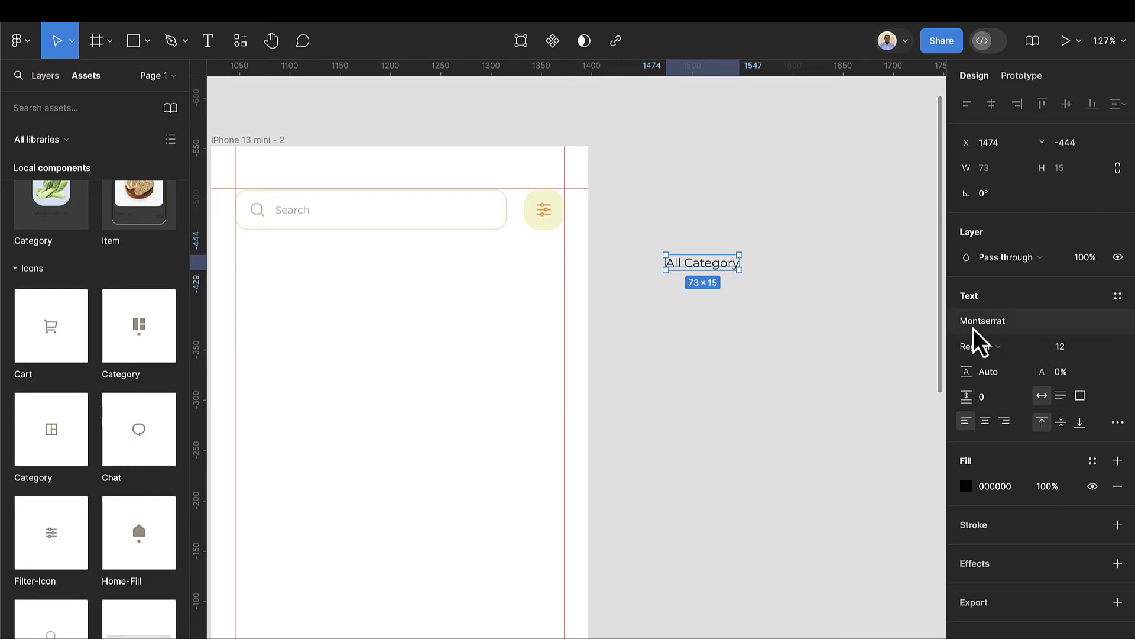
click(986, 348)
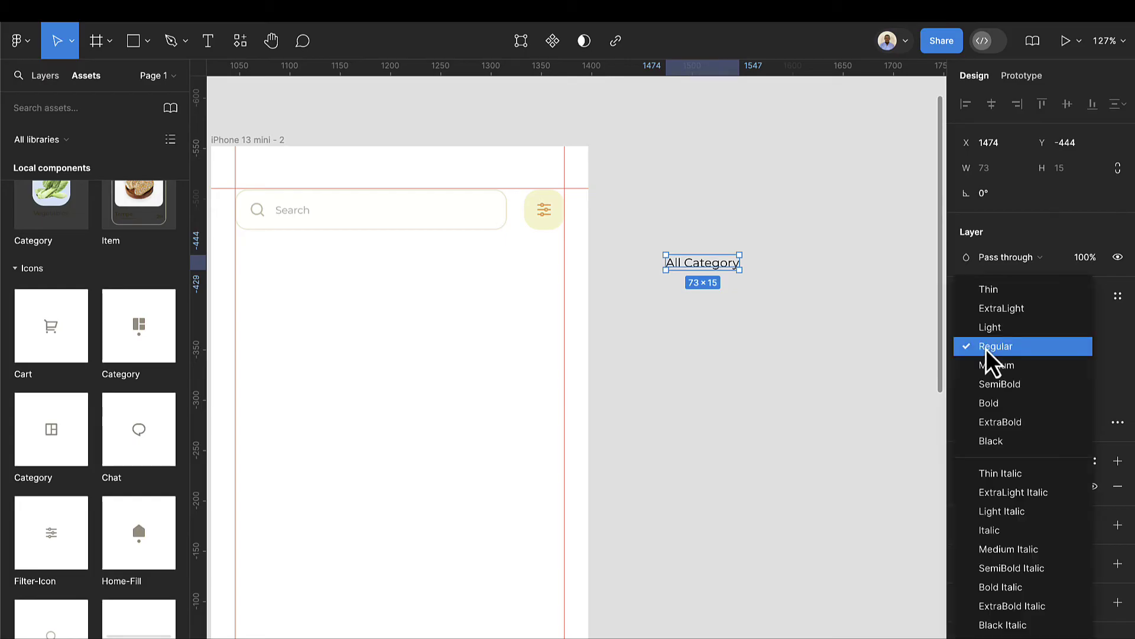
click(991, 385)
Draw a small rectangle about 9 × 5 below the All Category text and resize it to 8 × 4
scroll(775, 287, up, 5)
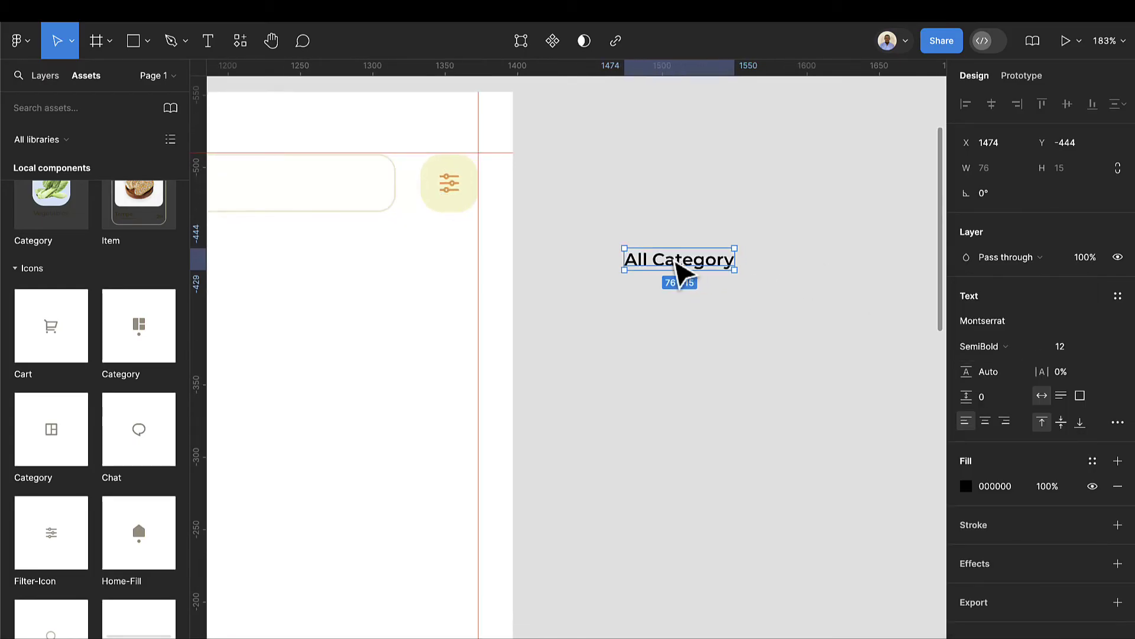
scroll(680, 272, up, 3)
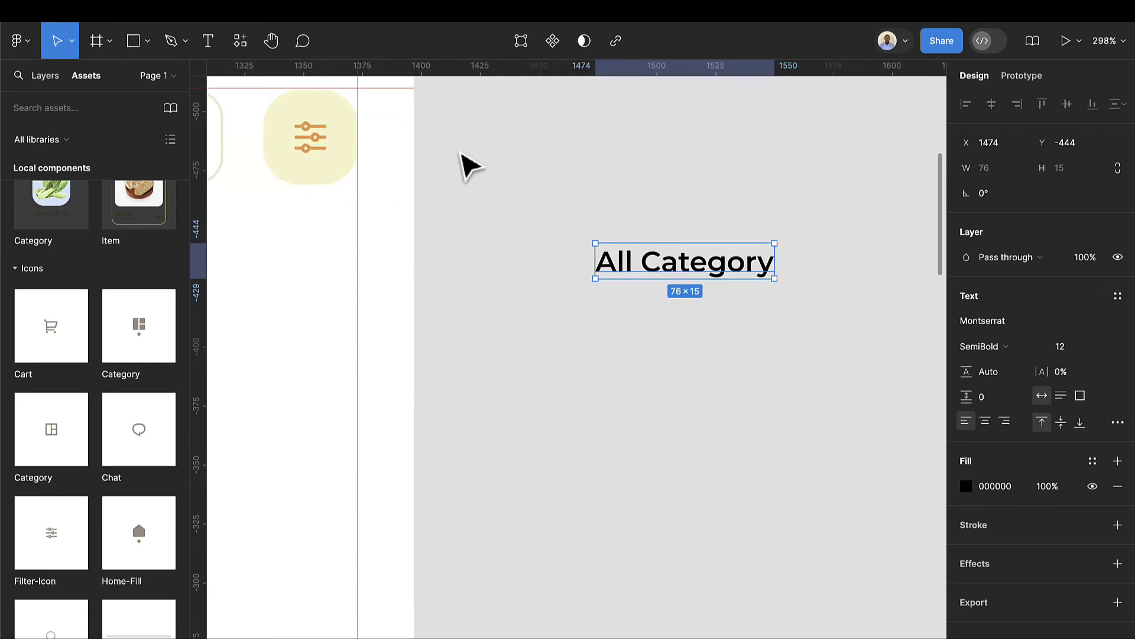
click(134, 42)
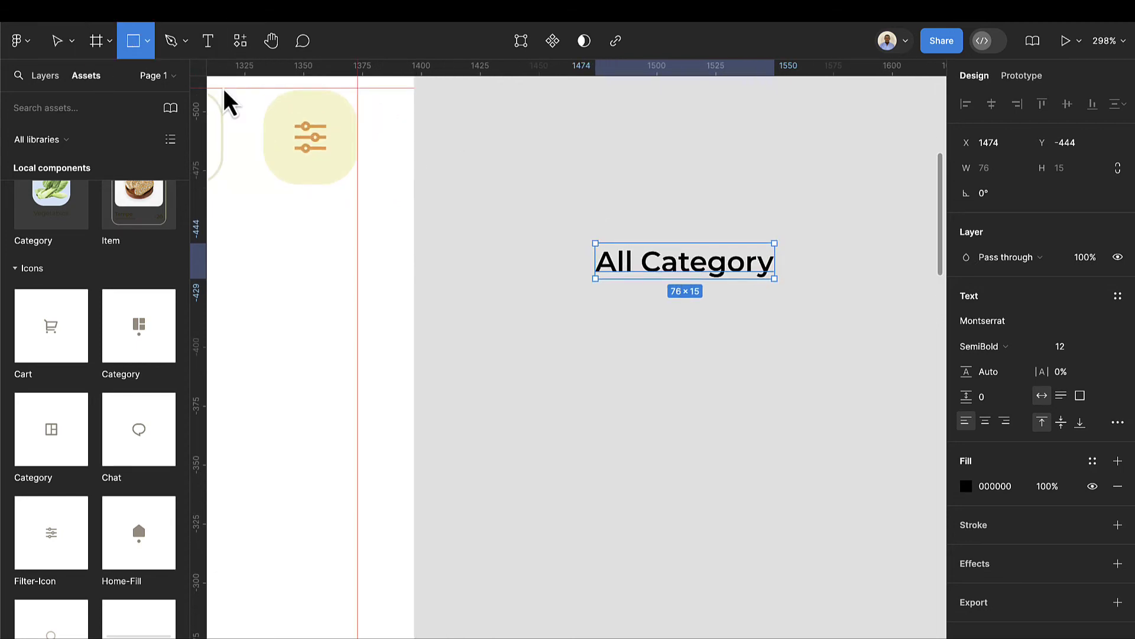
mouse_move(661, 300)
mouse_down()
mouse_move(687, 315)
mouse_move(689, 248)
mouse_up()
scroll(680, 292, up, 5)
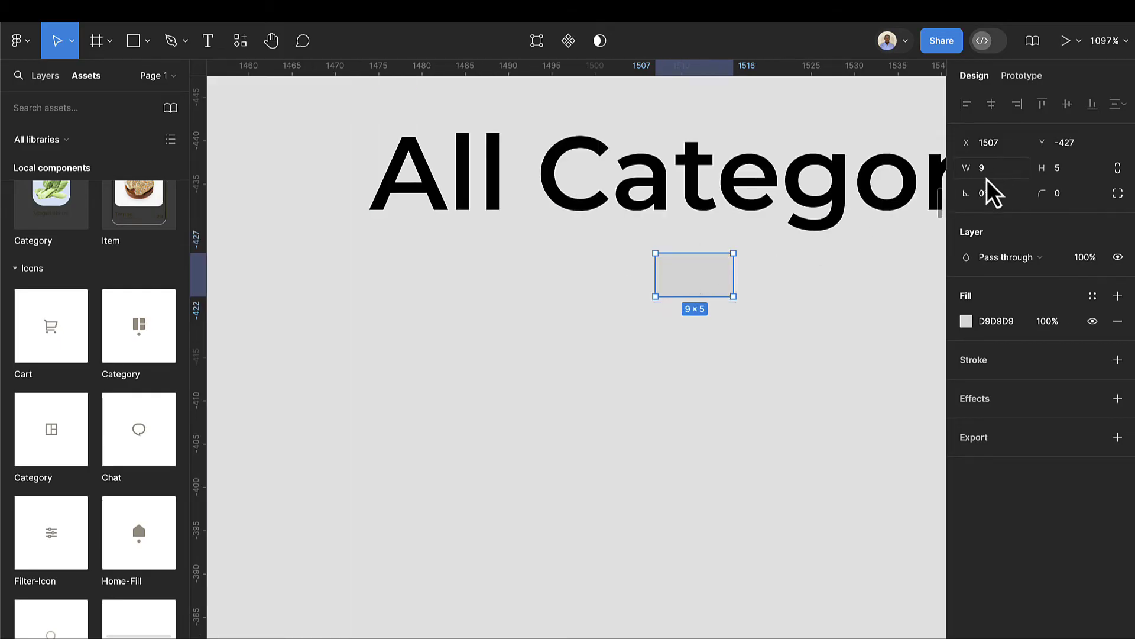
text(8)
key(Return)
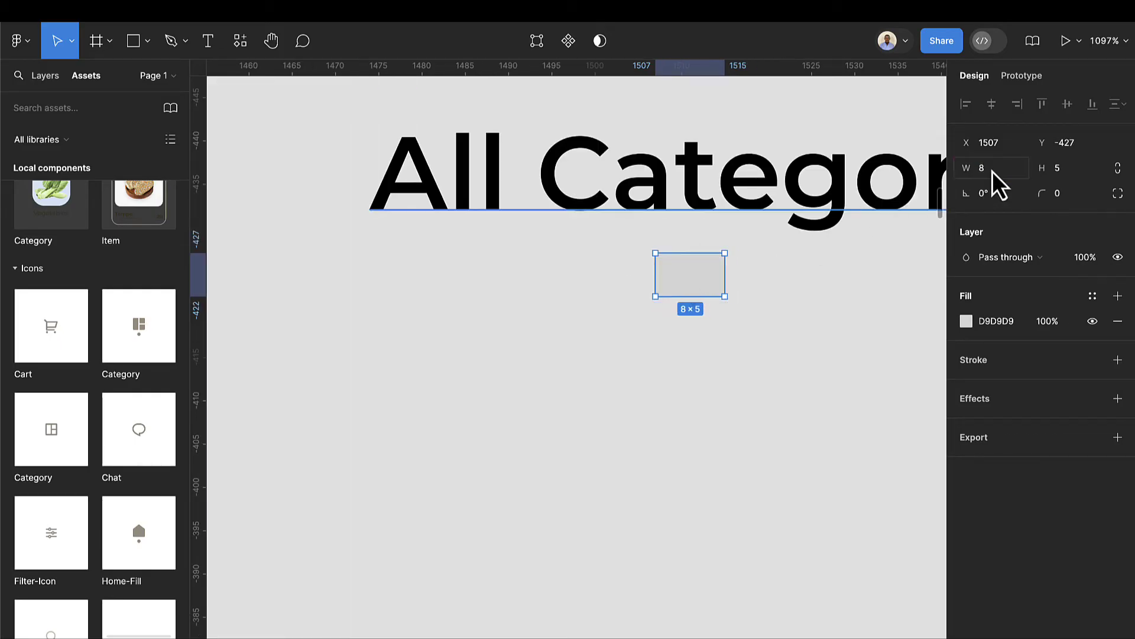
click(1075, 175)
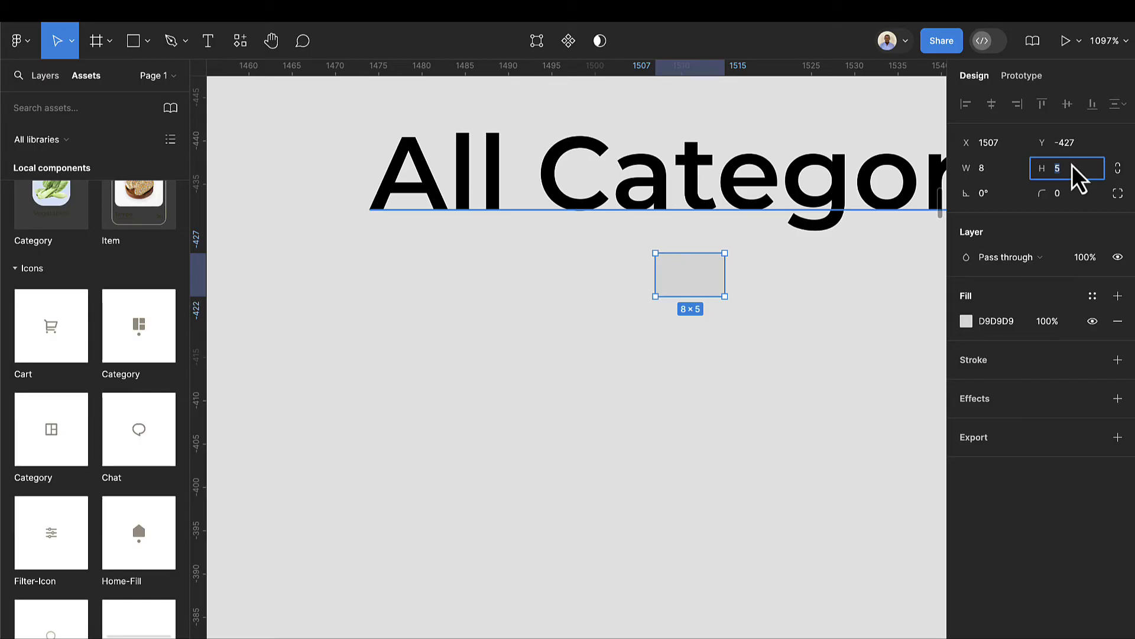
text(4)
key(Return)
Give the small rectangle a corner radius of 4 and fill it with the active color style
click(1071, 196)
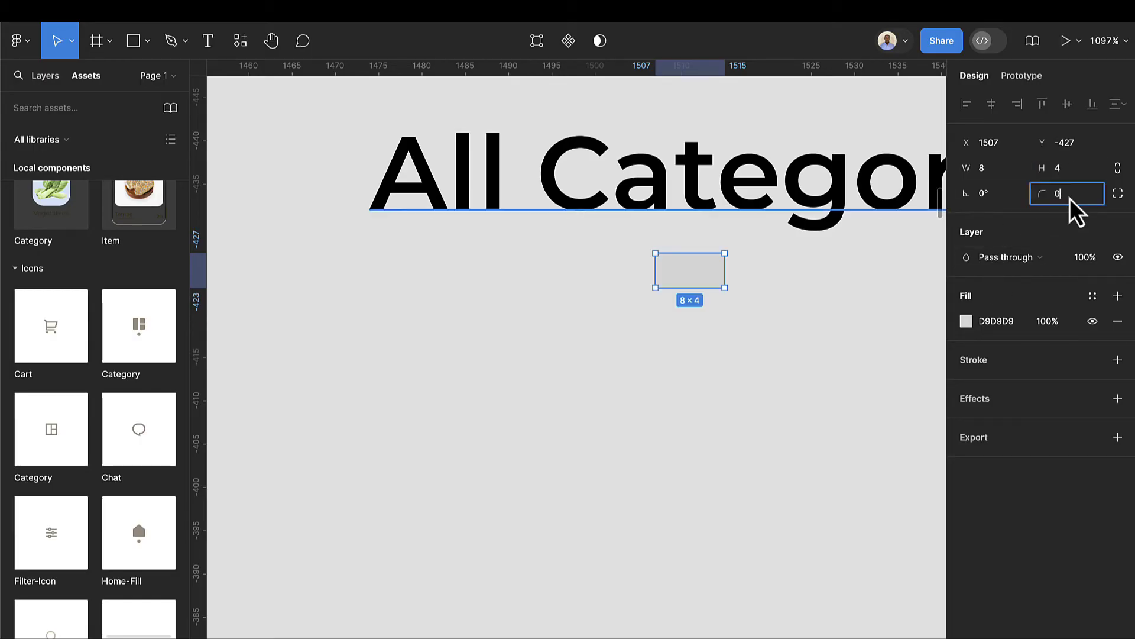
text(4)
key(Return)
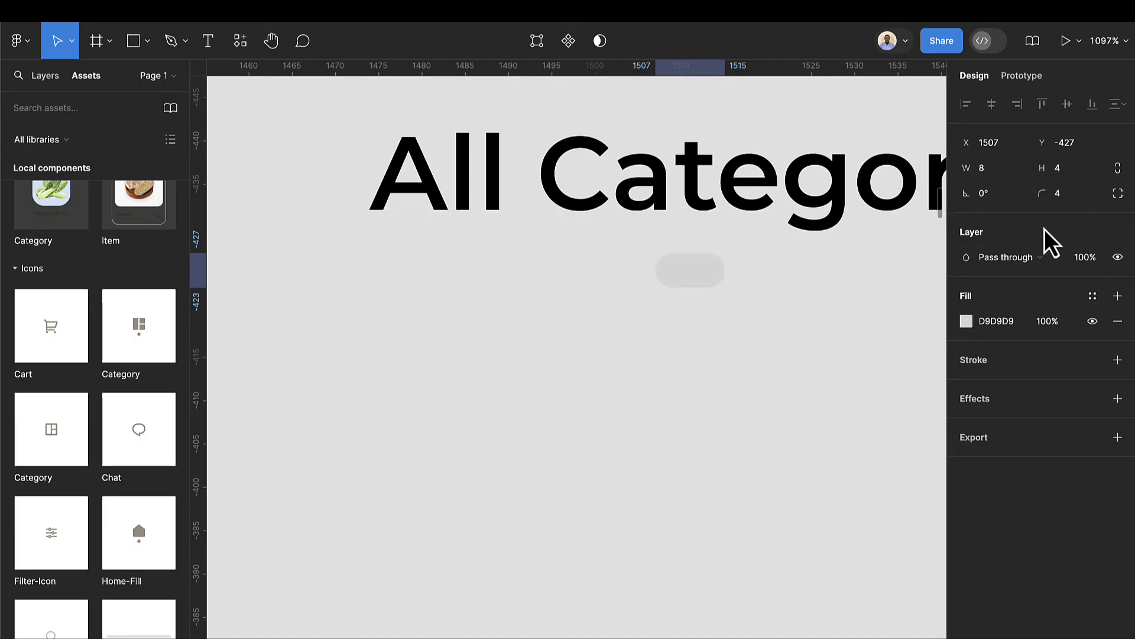
click(1091, 297)
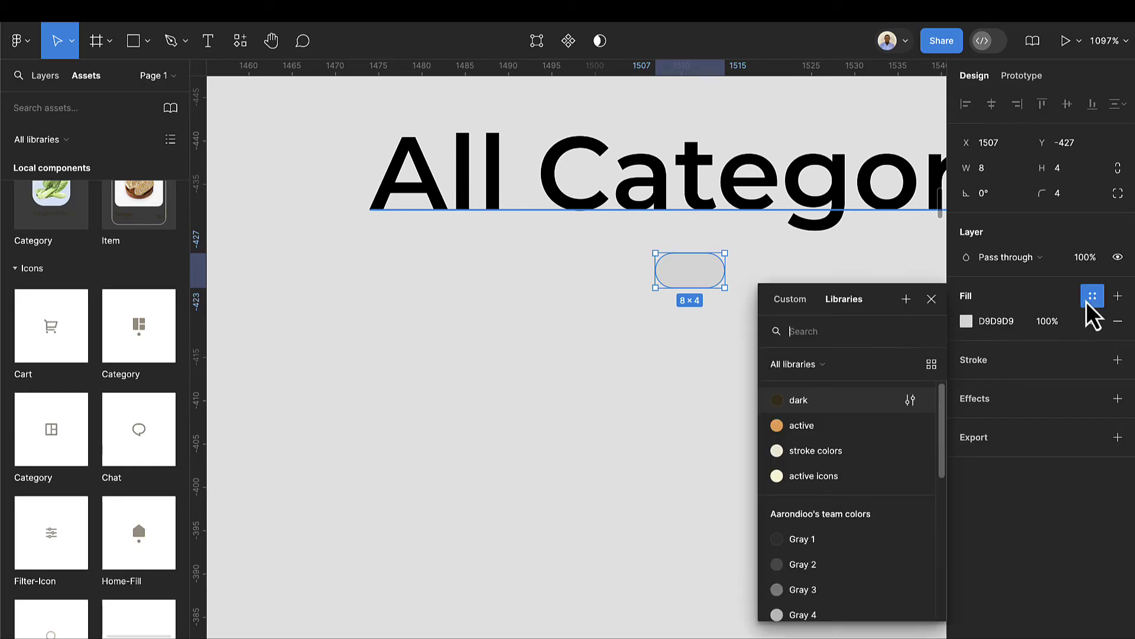
click(835, 430)
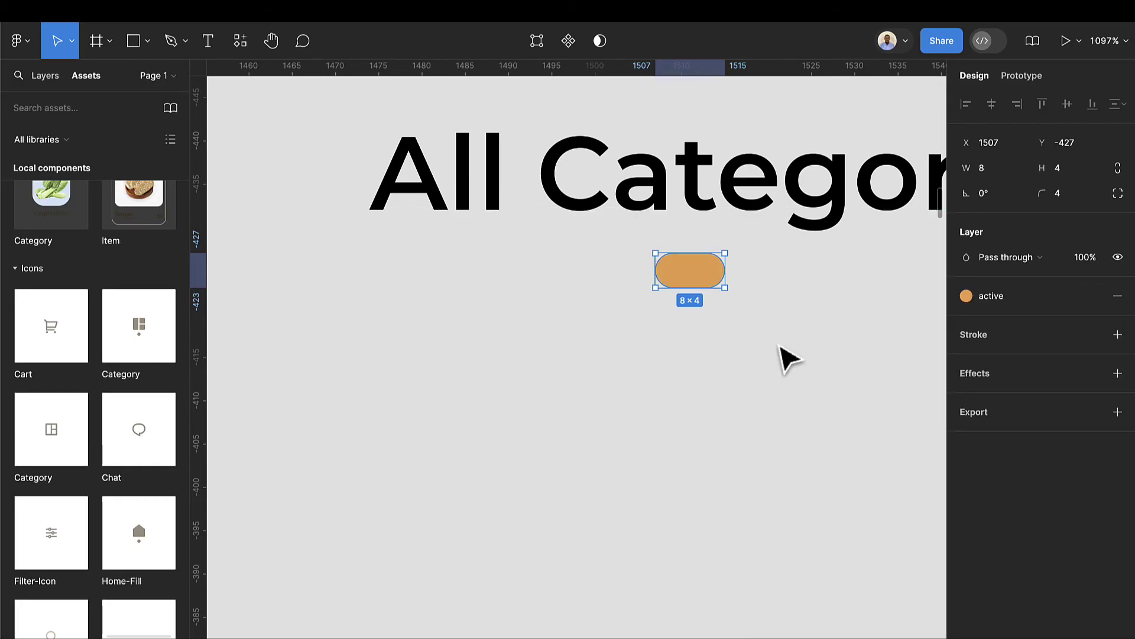
click(779, 347)
Wrap the All Category text and the orange pill in a vertical auto layout frame with spacing 1
scroll(789, 358, down, 5)
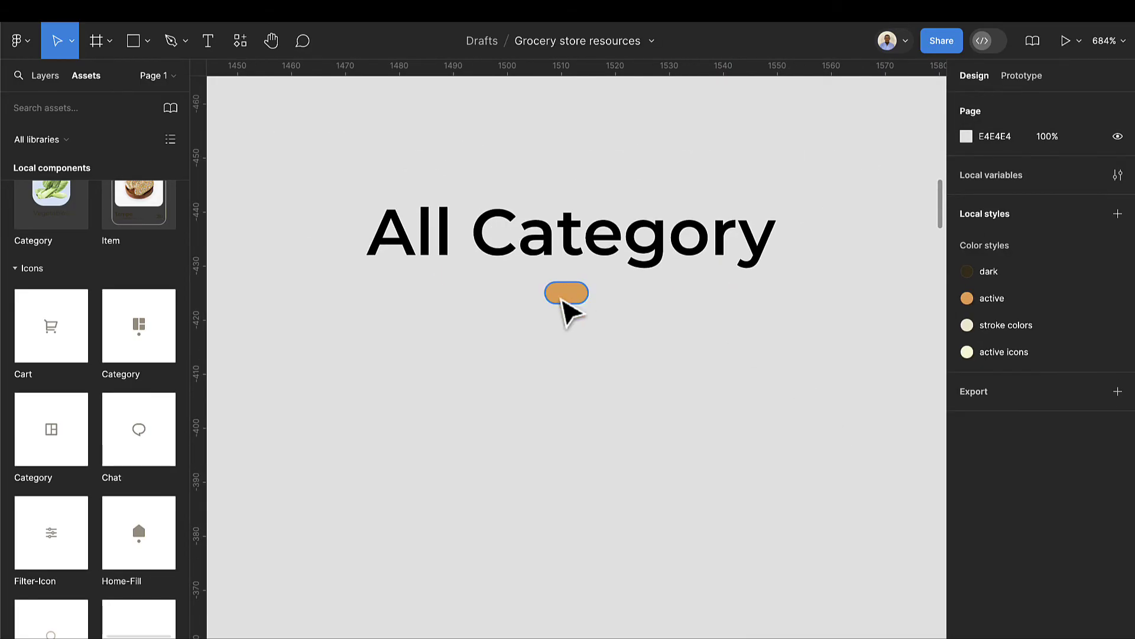
click(562, 300)
shift+click(572, 254)
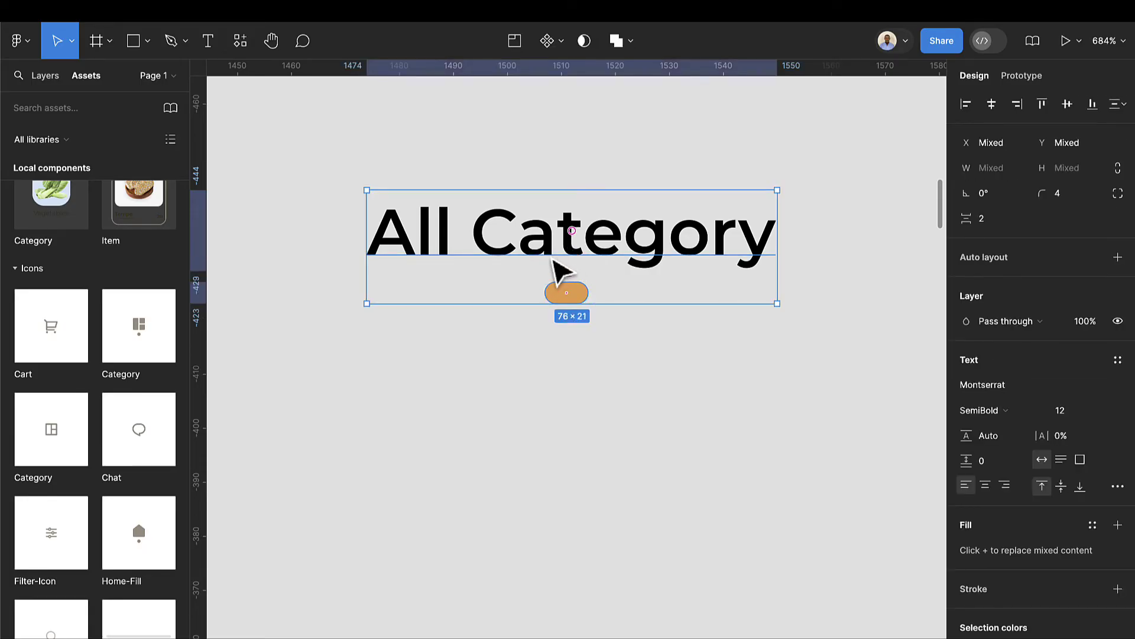
key(shift+a)
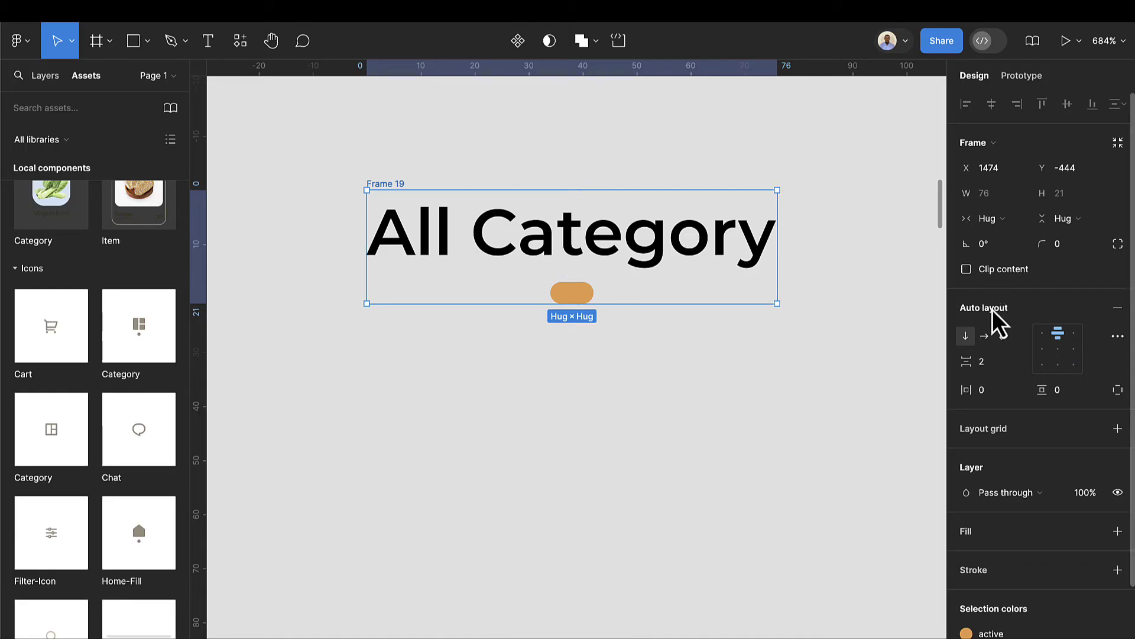
key(Down)
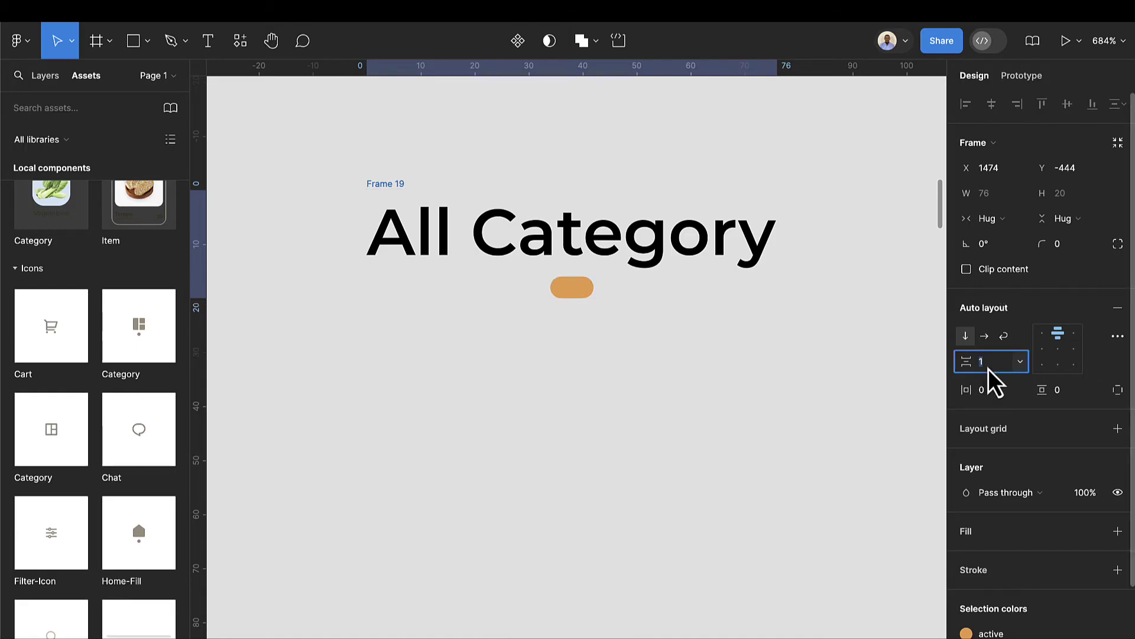
click(459, 452)
scroll(451, 337, down, 2)
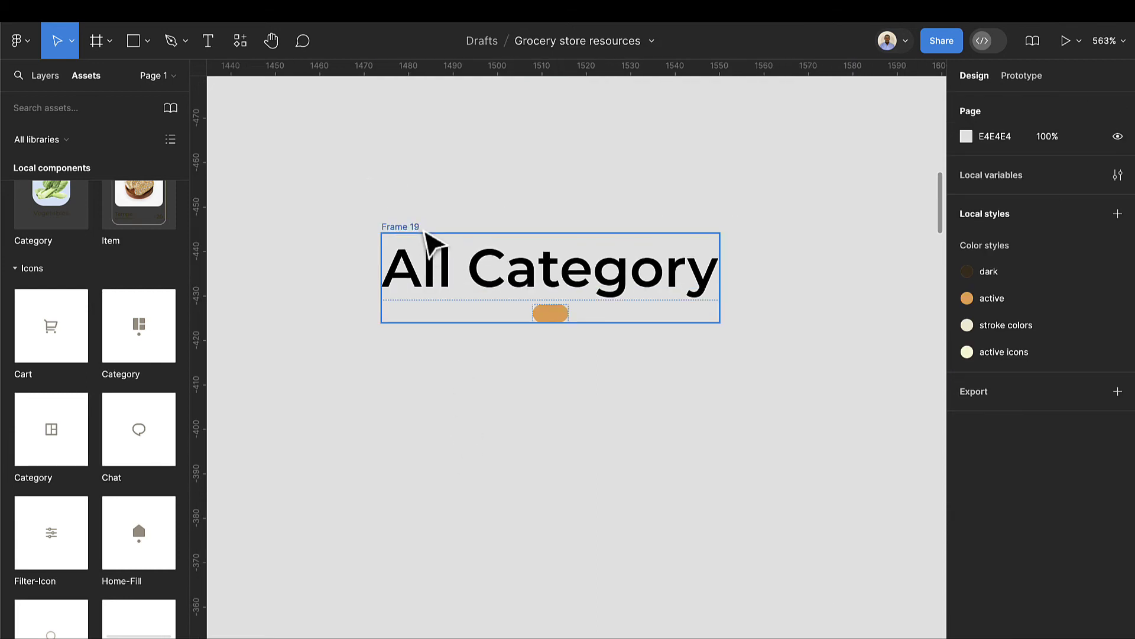
Rename the auto layout frame around the All Category text to Categories
double_click(414, 227)
text(Ca)
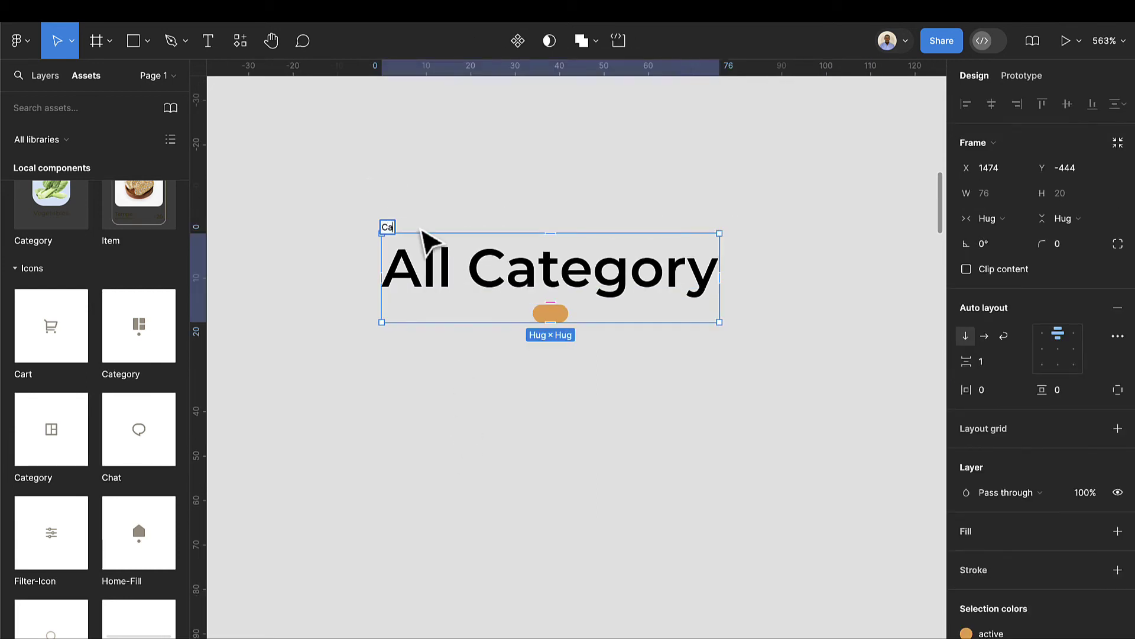
text(tegor)
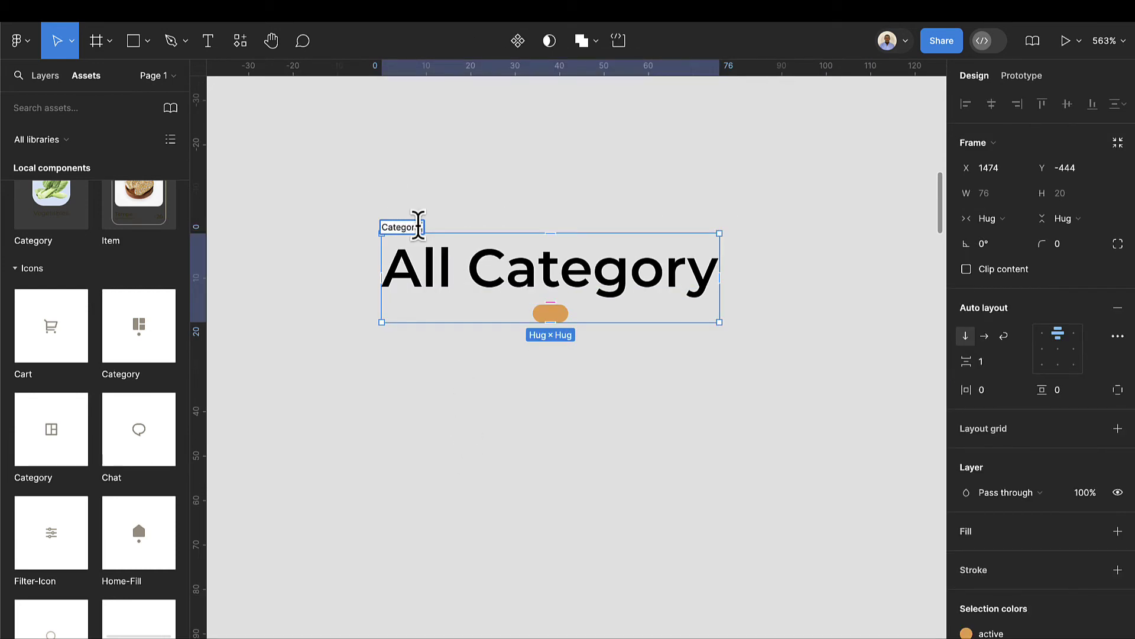
text(ies)
key(Return)
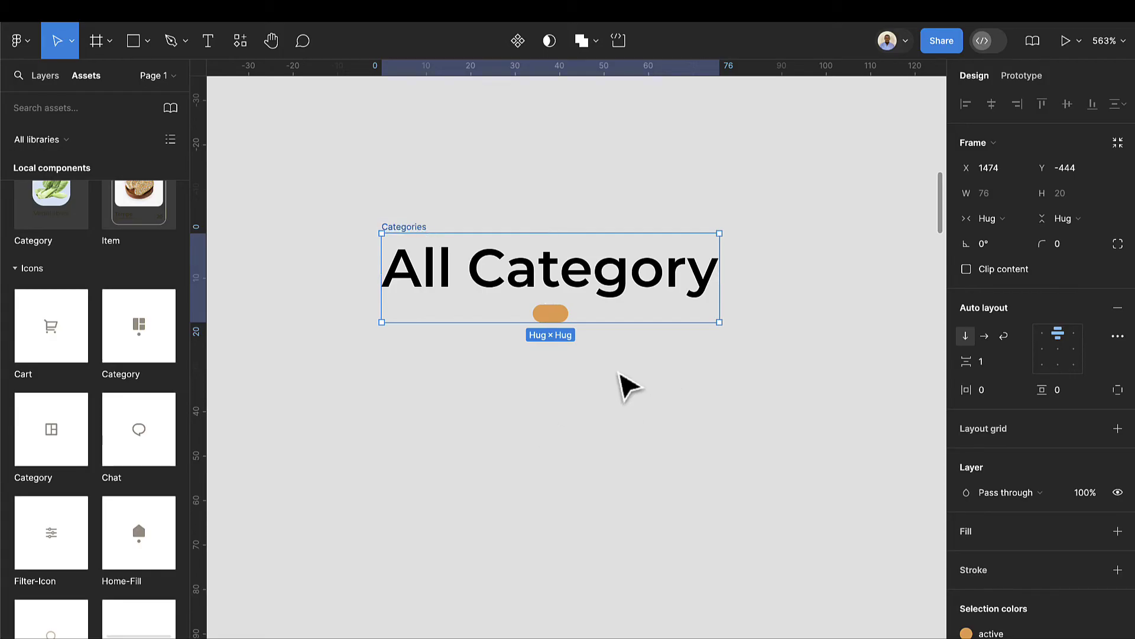
scroll(586, 385, down, 3)
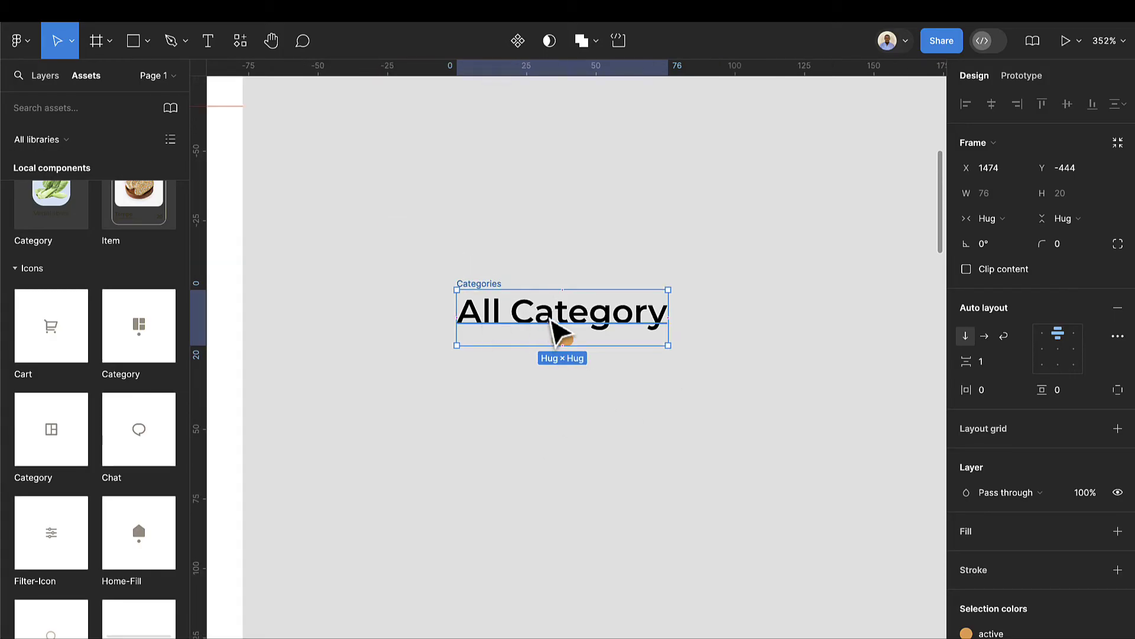
Apply the dark color style to the All Category text's fill
click(555, 330)
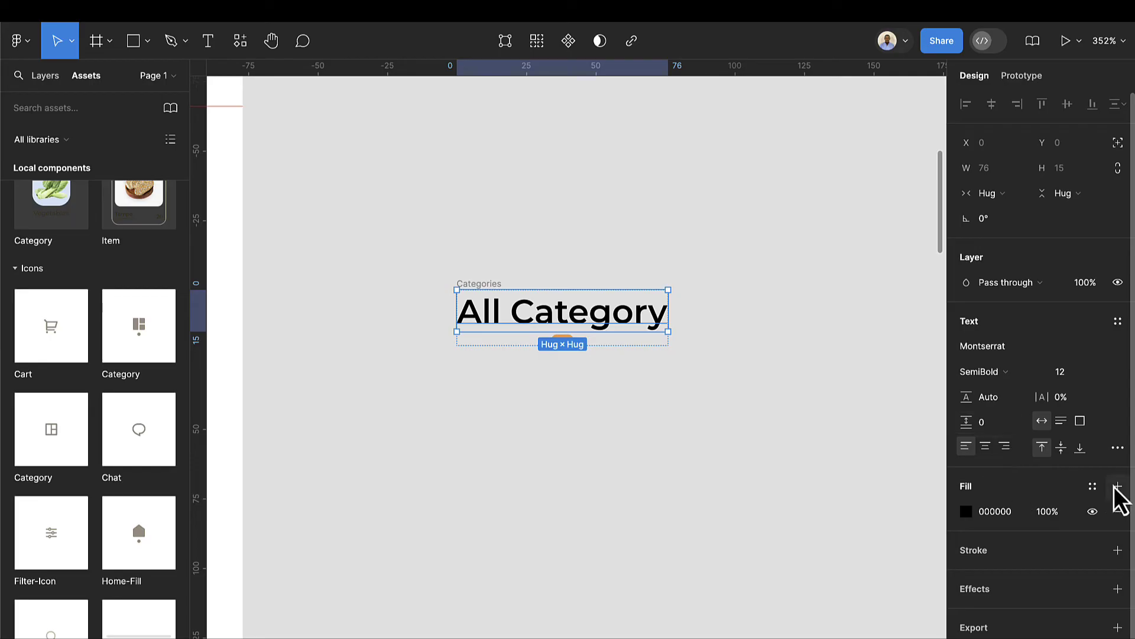
click(1093, 486)
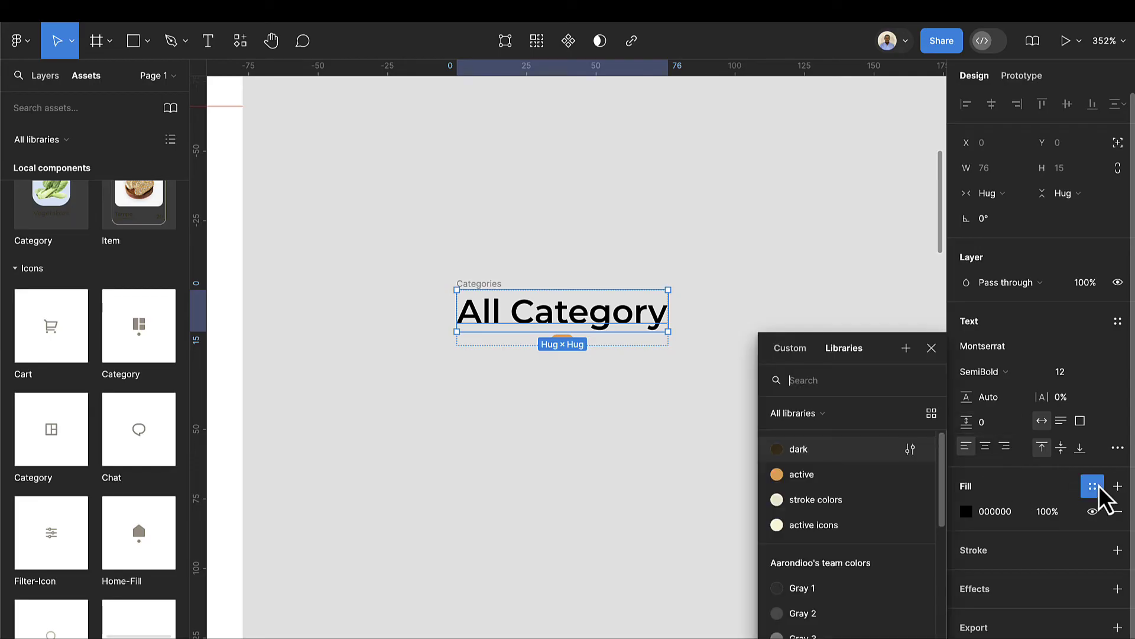
click(823, 451)
click(679, 388)
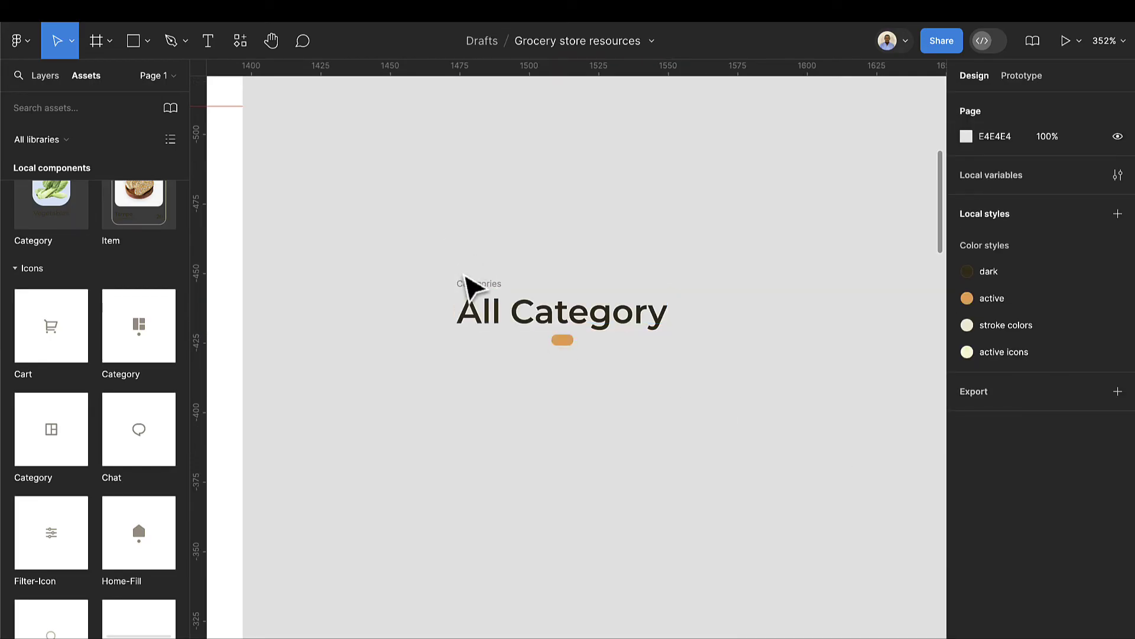
Turn the Categories frame into a component and add a second variant with the Property 1 value inactive
click(470, 293)
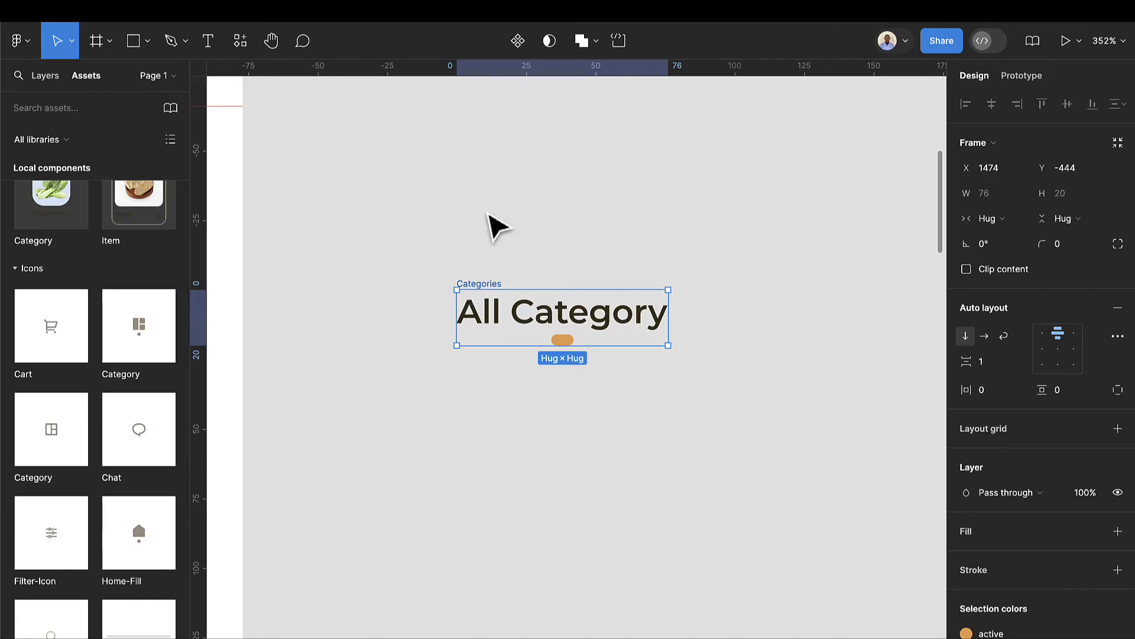
click(518, 42)
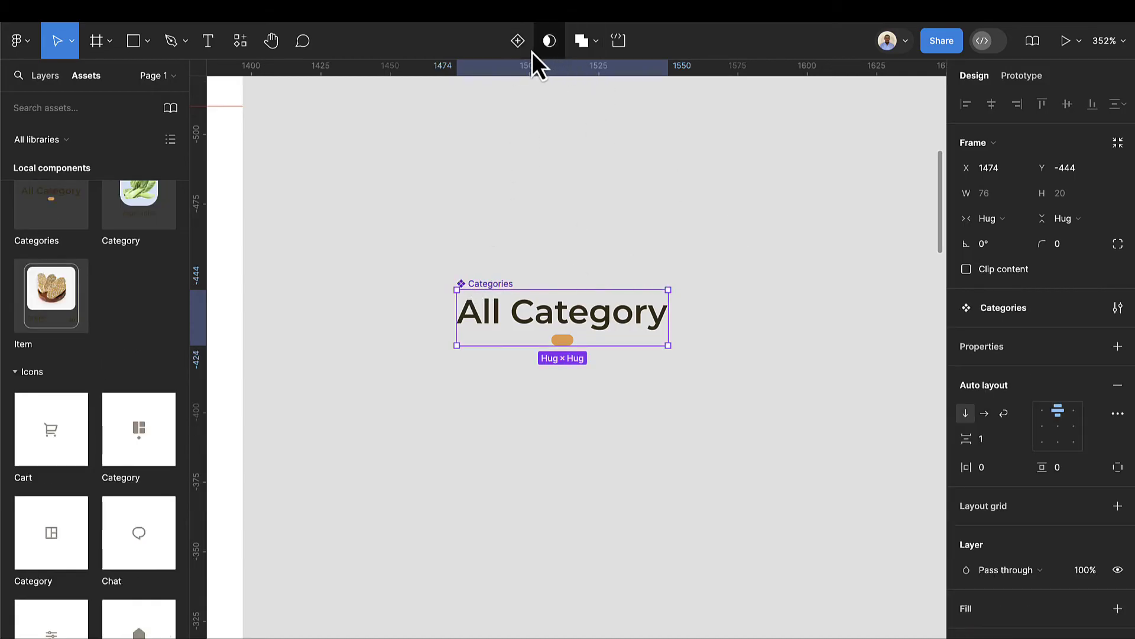
click(522, 45)
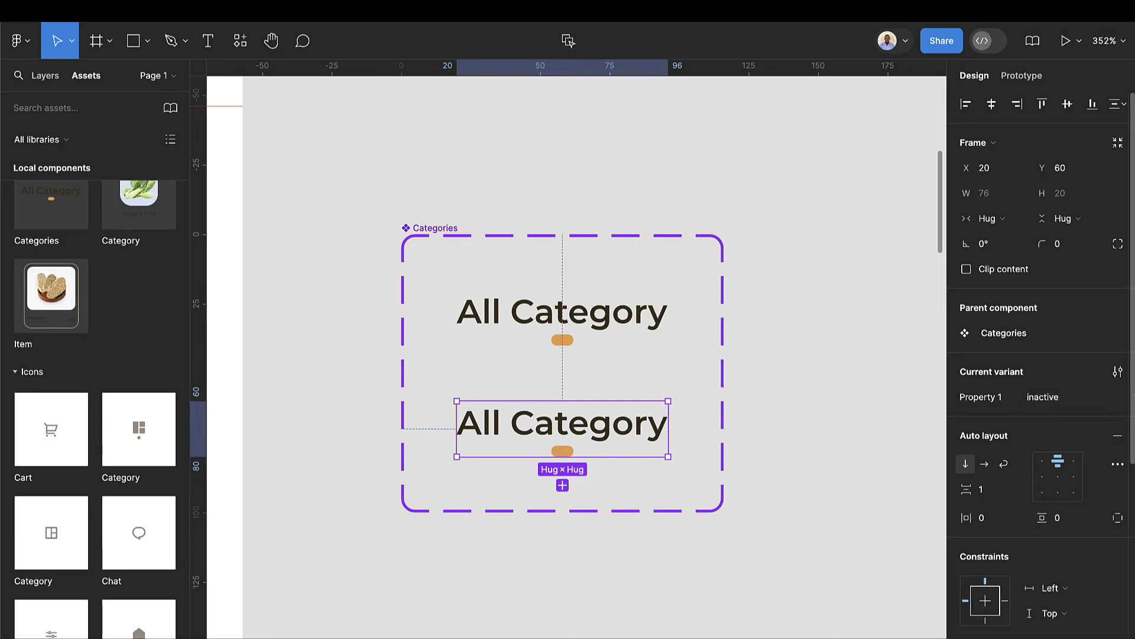
Set the Property 1 value of the upper Categories variant to active
click(608, 304)
click(1054, 401)
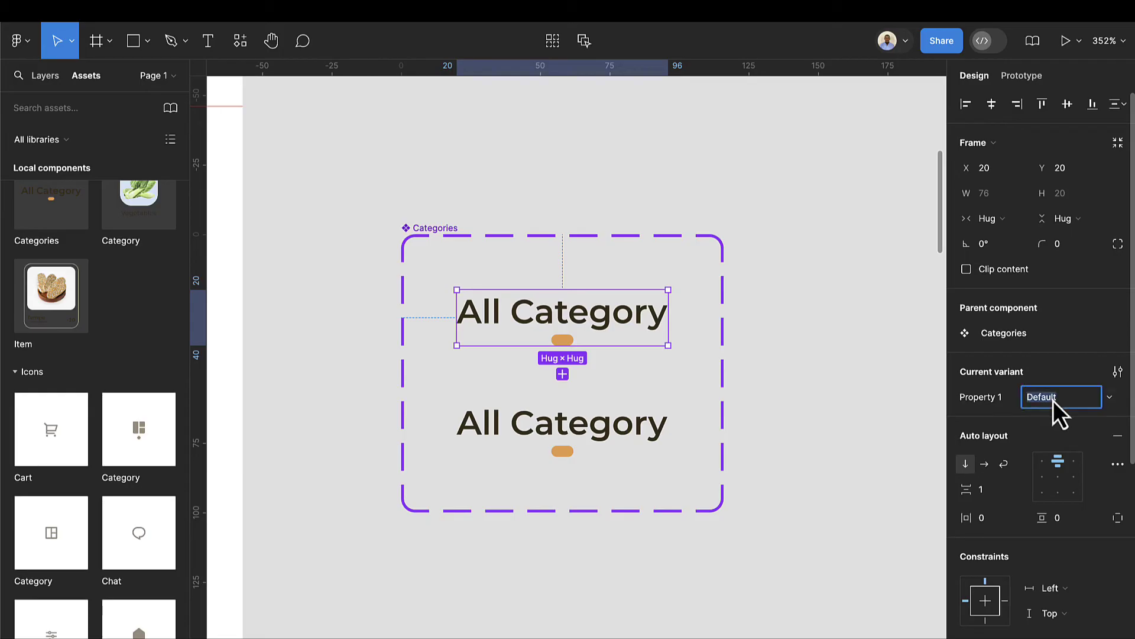
text(active)
key(Return)
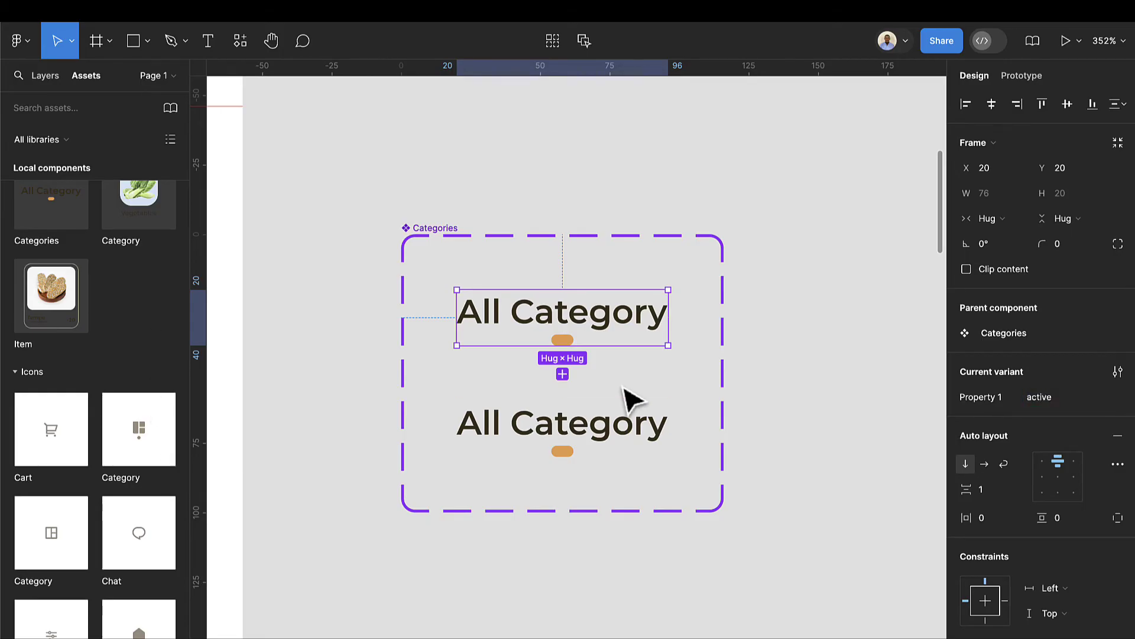
Detach the dark style from the inactive variant's All Category text and set its fill to D9D6D3
click(610, 426)
click(628, 434)
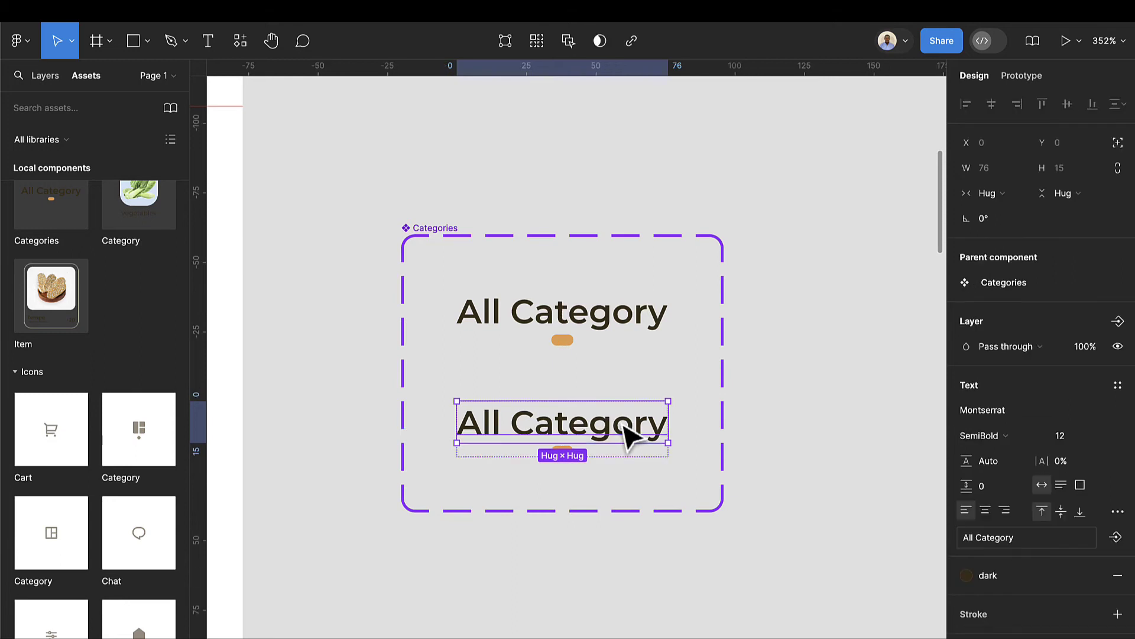
scroll(1038, 555, down, 2)
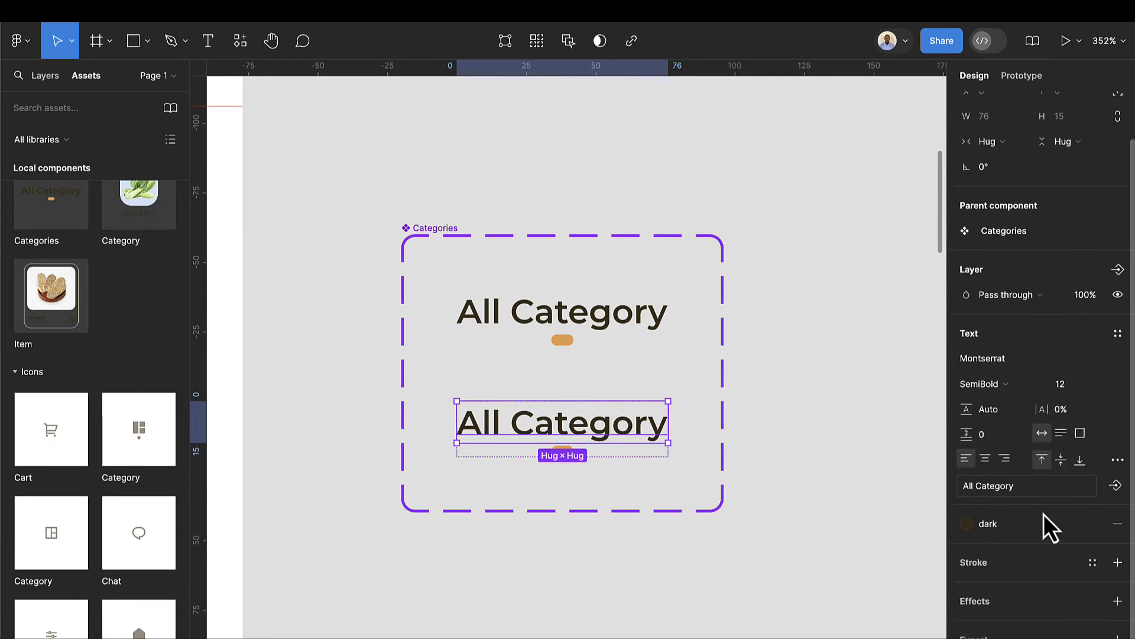
click(1090, 521)
click(1016, 549)
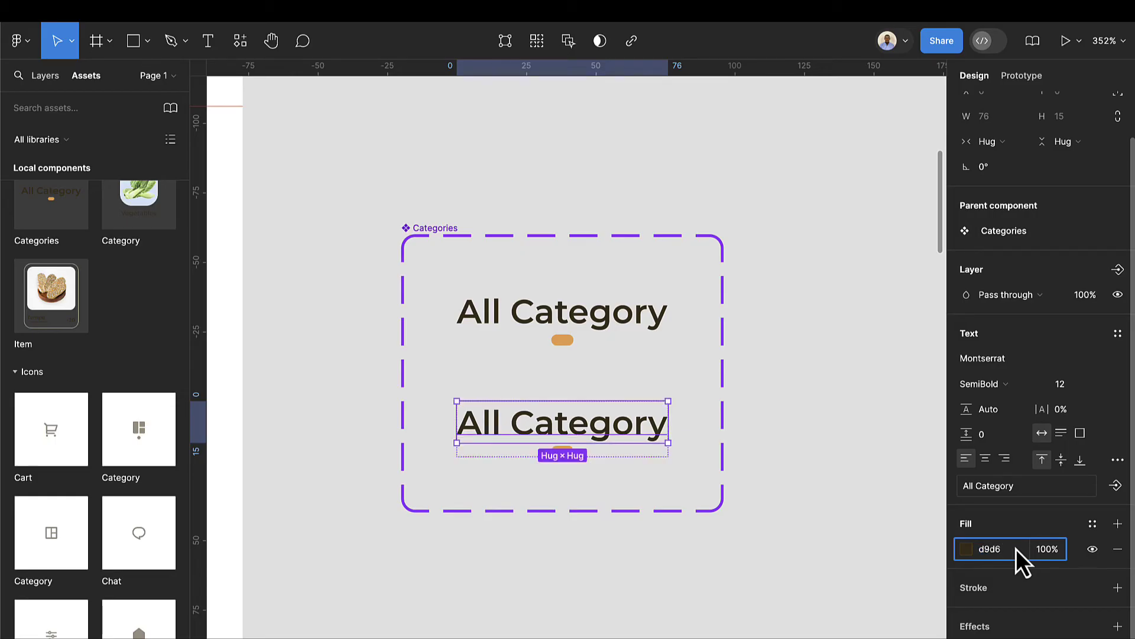
text(d9d6d3)
key(Return)
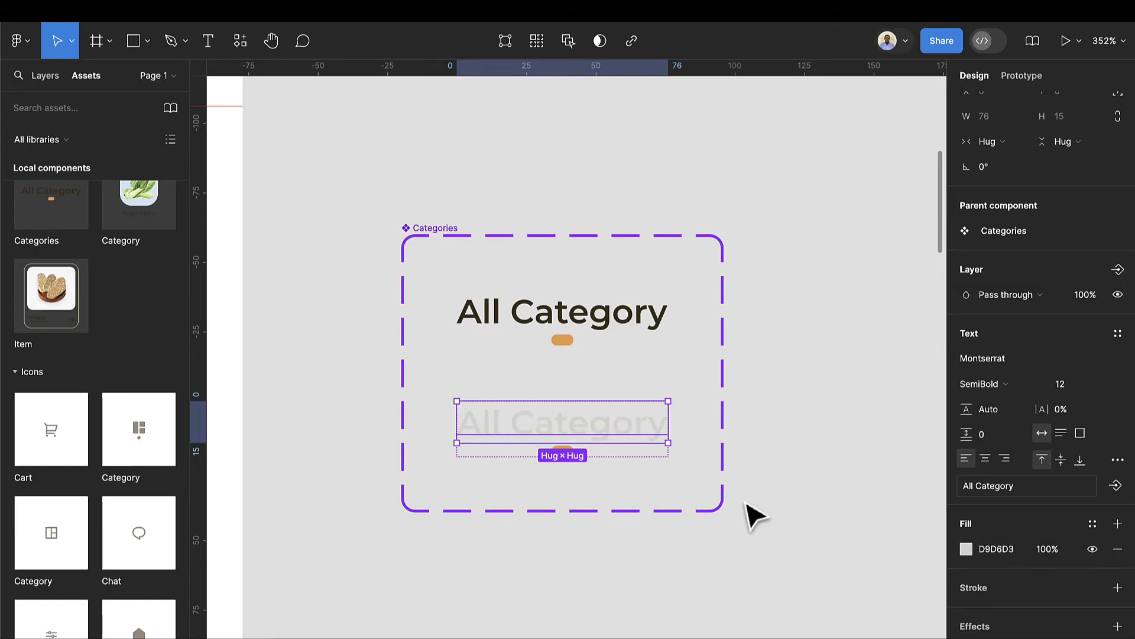
Try deleting the orange pill from the inactive variant, and undo the deletion
scroll(639, 505, up, 2)
click(561, 445)
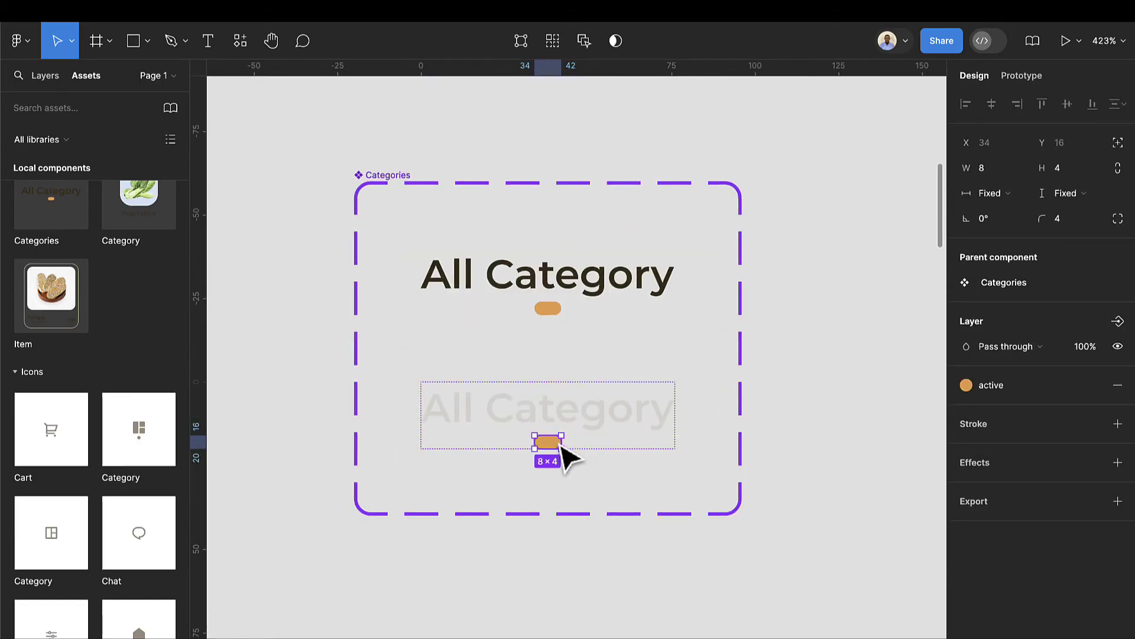
key(Delete)
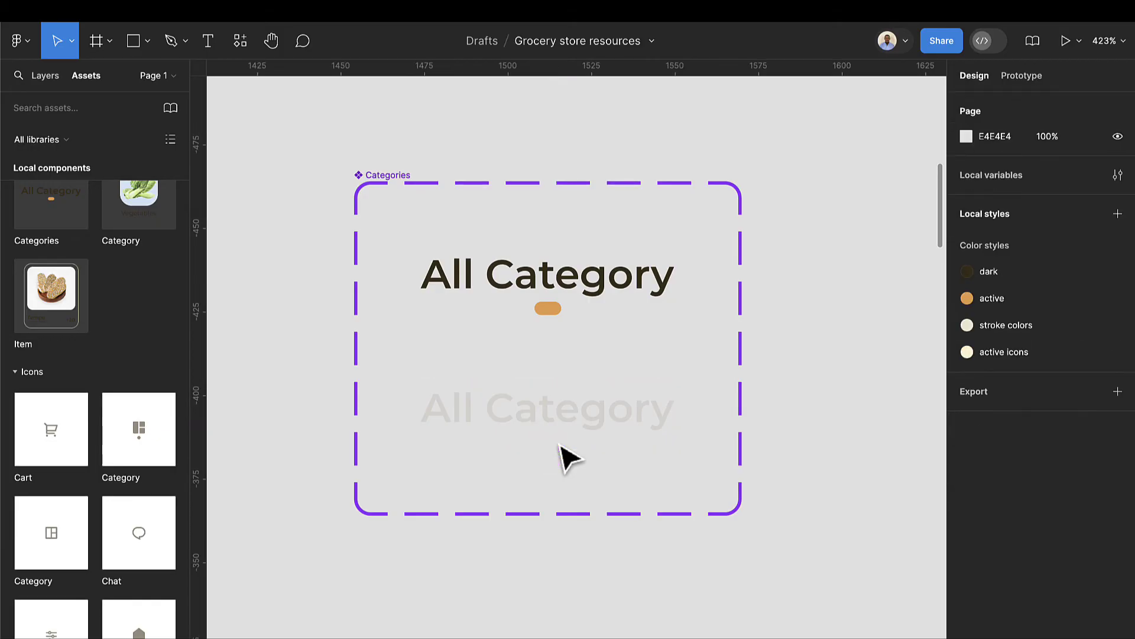
click(561, 441)
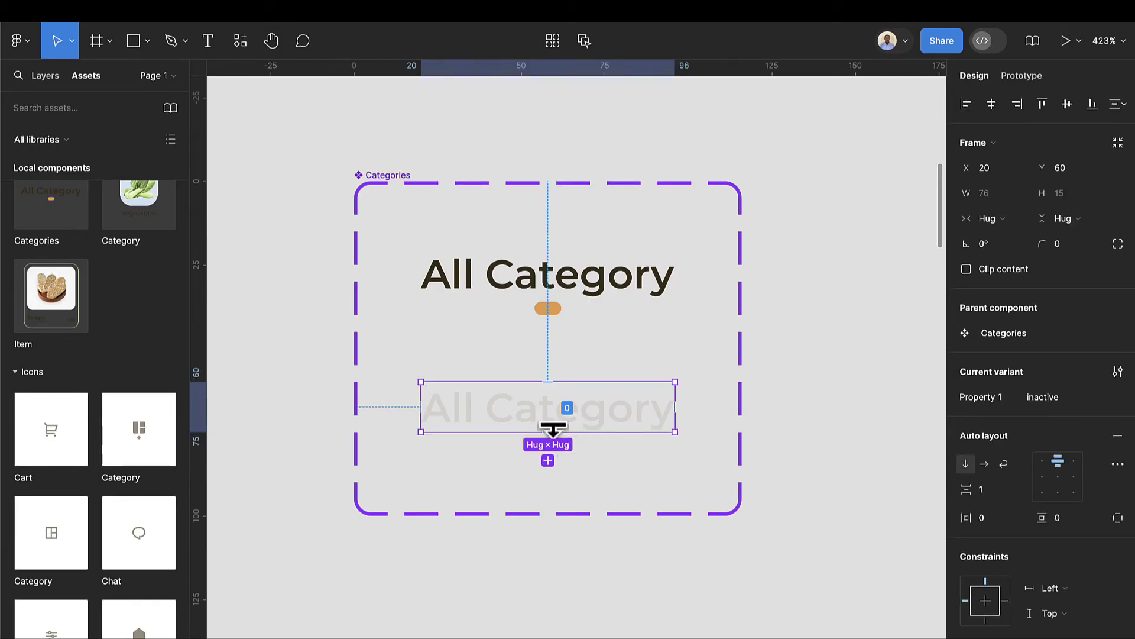
key(Escape)
key(ctrl+z)
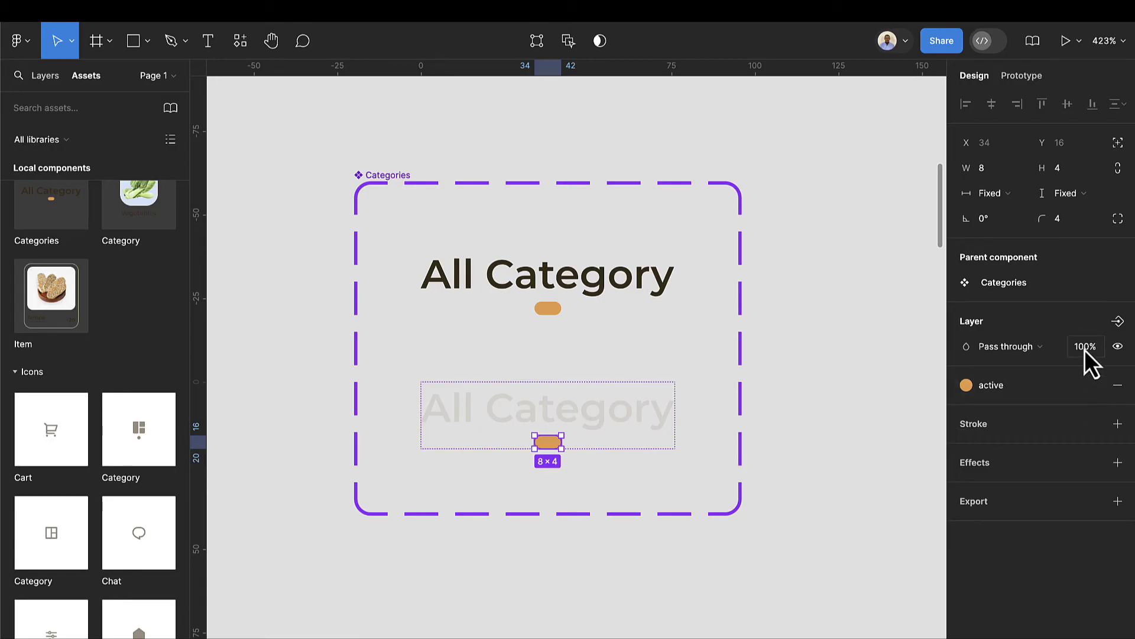
Set the layer opacity of the inactive variant's orange pill to 0%
text(0)
key(Return)
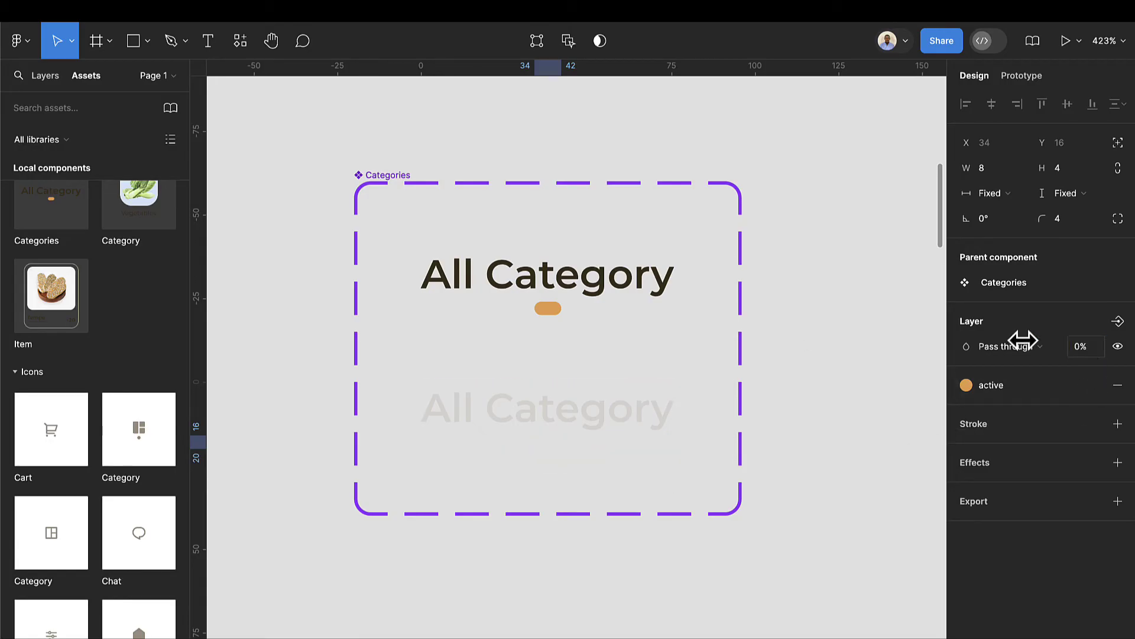
key(Escape)
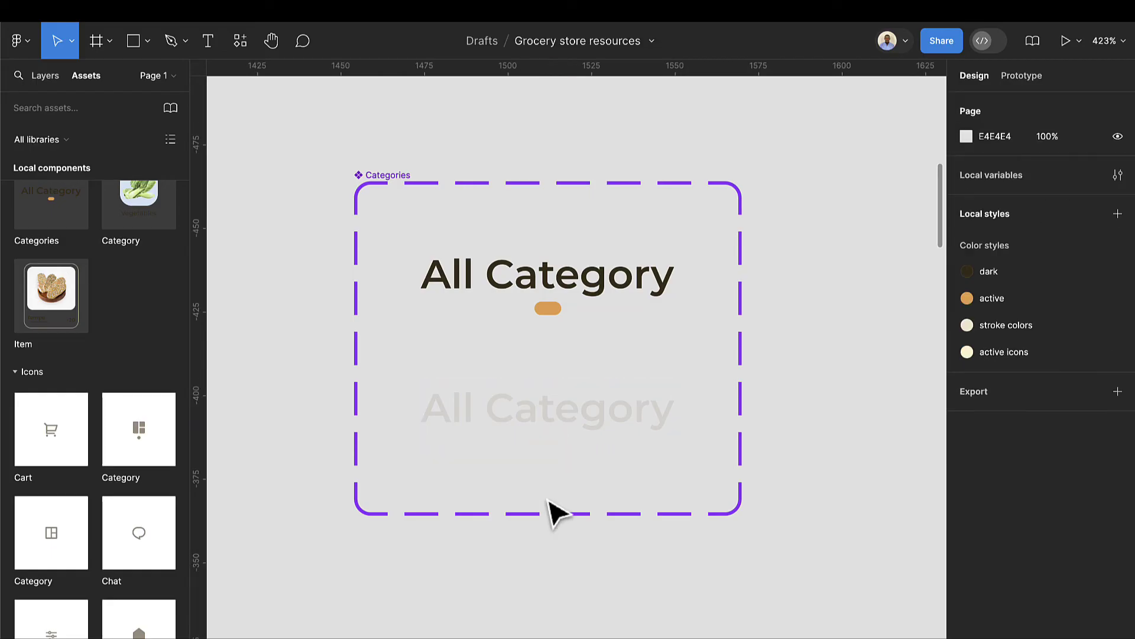
scroll(553, 485, down, 3)
click(550, 465)
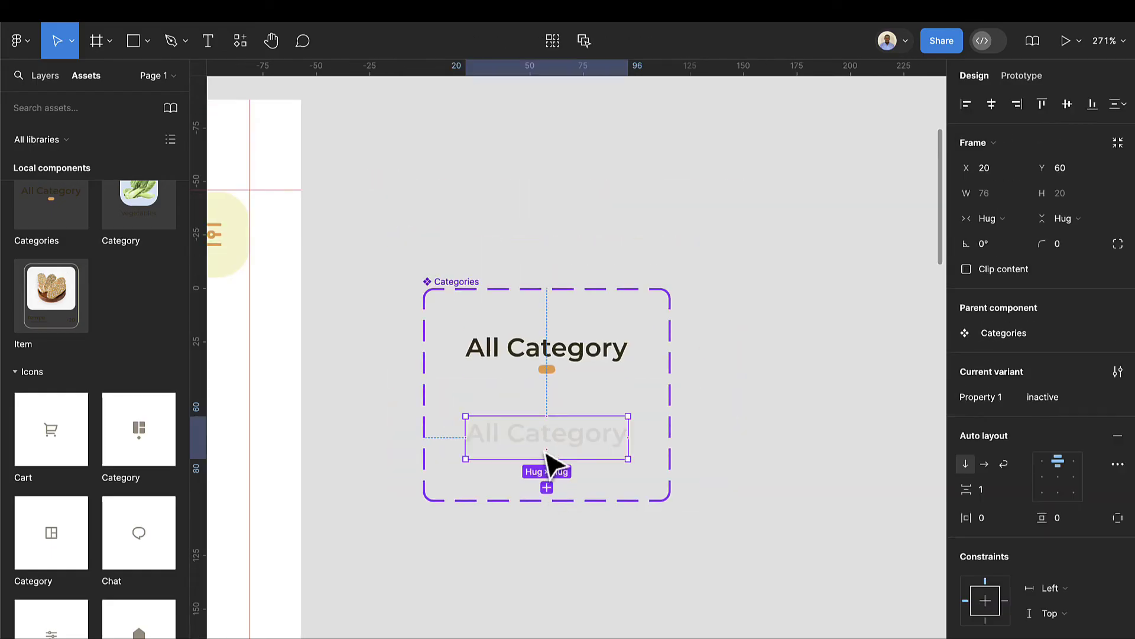
Place an instance of the Categories component below the search bar, starting at the phone screen's left margin guide
scroll(567, 445, left, 6)
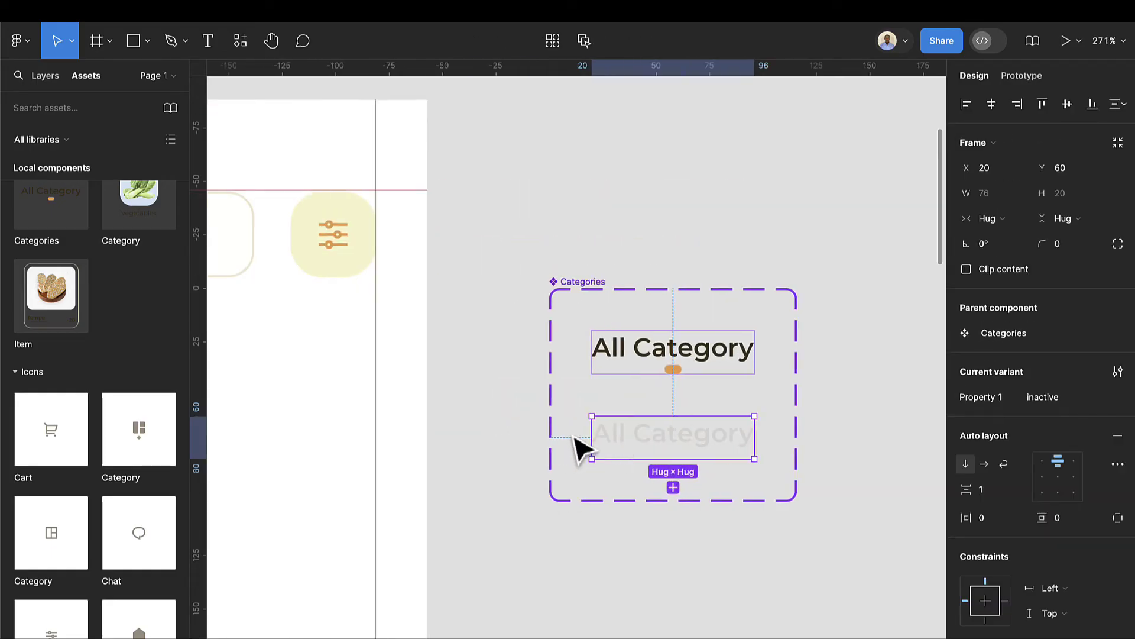
scroll(573, 184, down, 2)
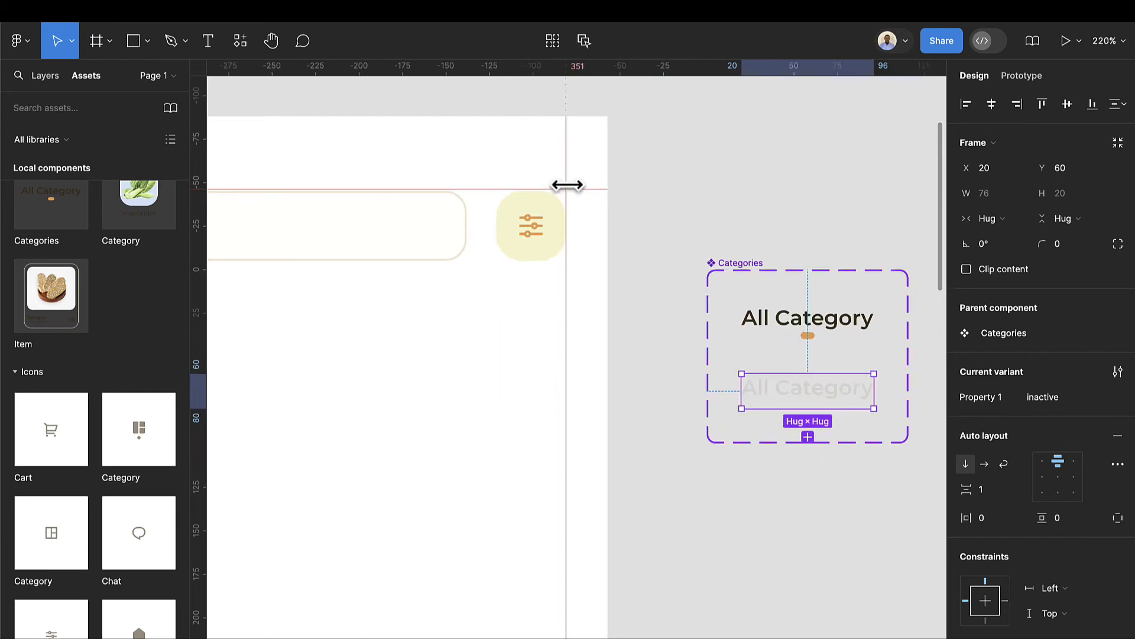
drag(60, 243, 334, 316)
scroll(355, 328, left, 4)
scroll(355, 329, left, 2)
Duplicate the All Category tab to its right at X 112, Y 112 and switch the copy to the inactive variant
drag(641, 294, 552, 337)
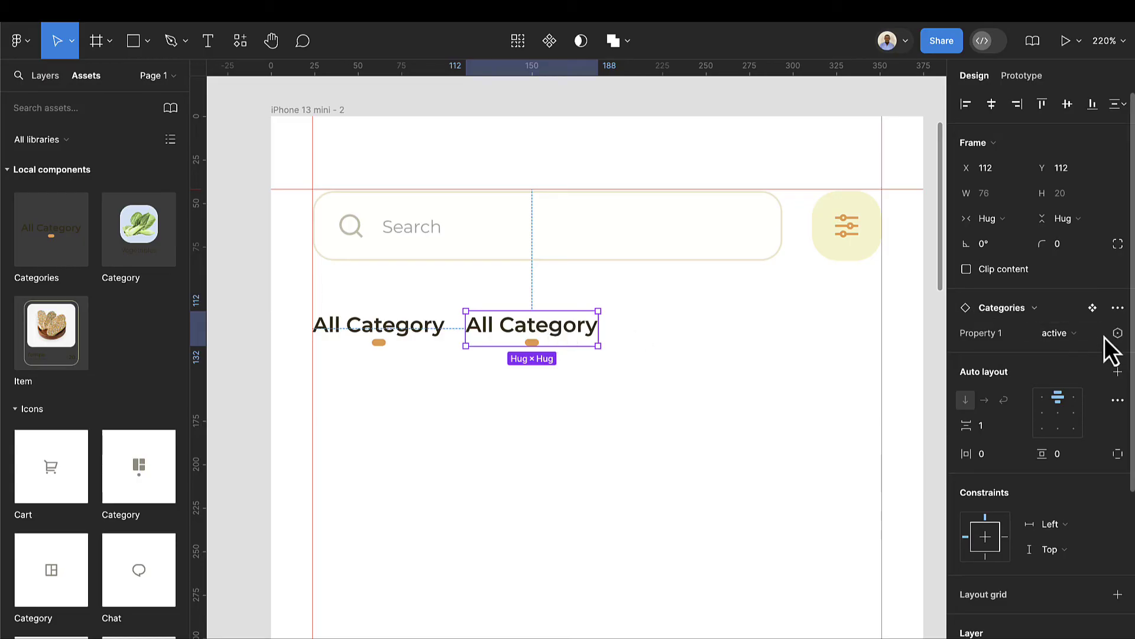
click(1085, 334)
click(1020, 351)
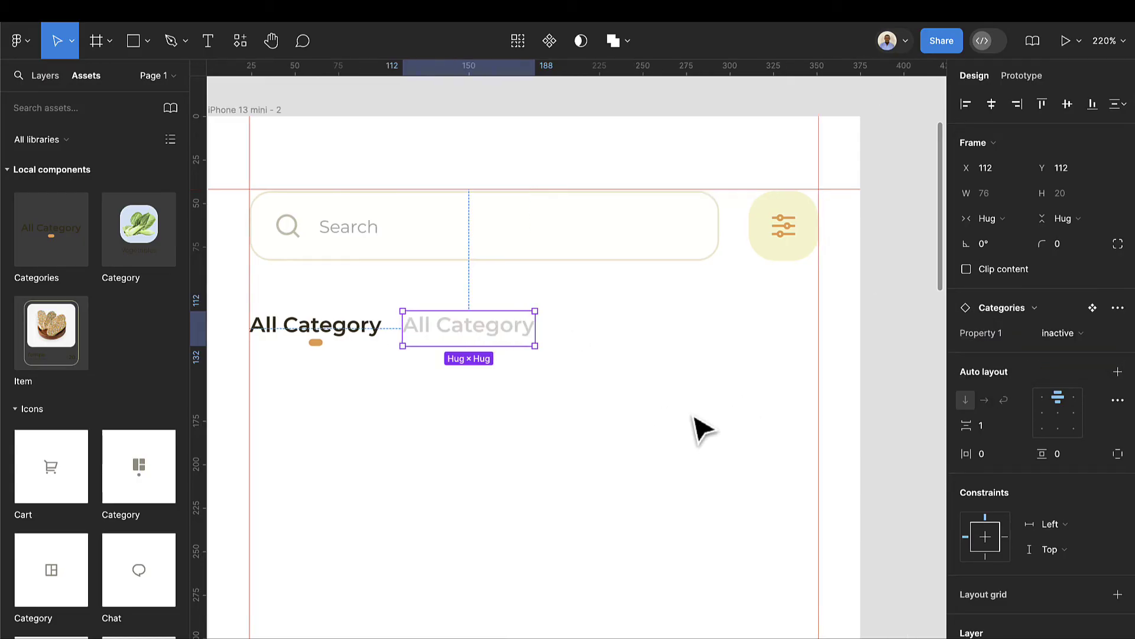
Create a text property named cat name for the All Category text in both variants of the Categories component
scroll(722, 402, right, 5)
click(748, 325)
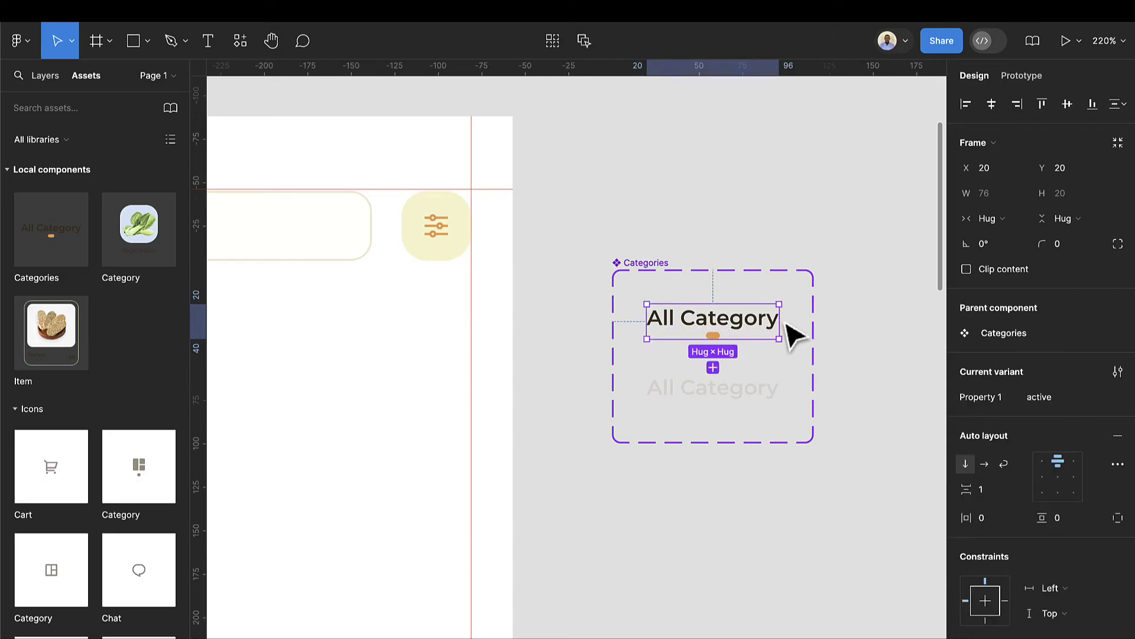
key(Return)
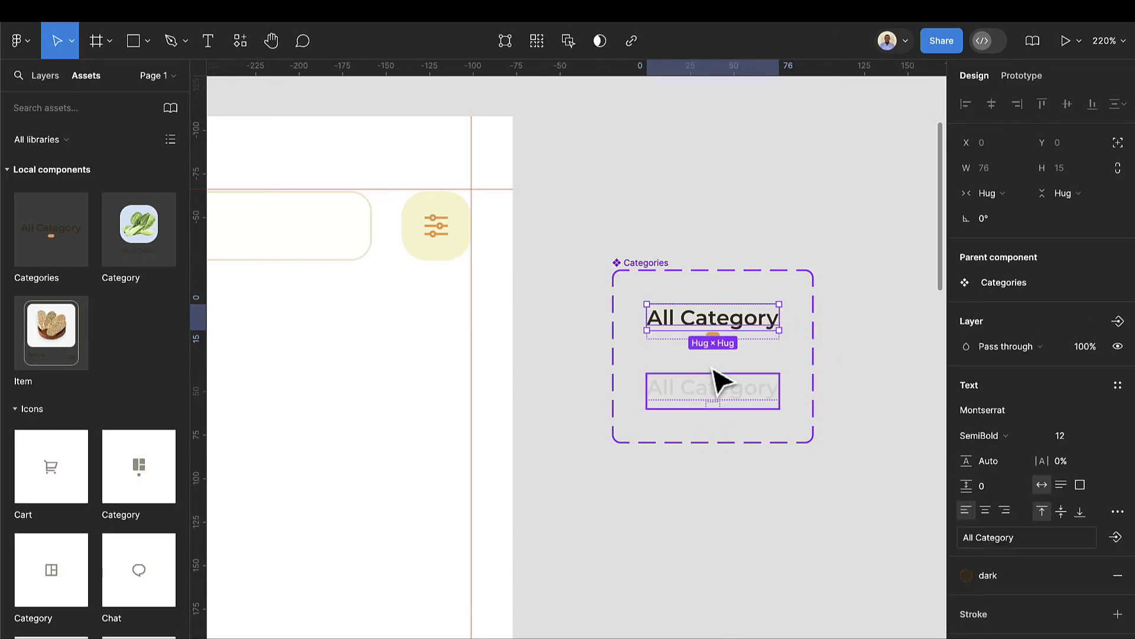
key(Return)
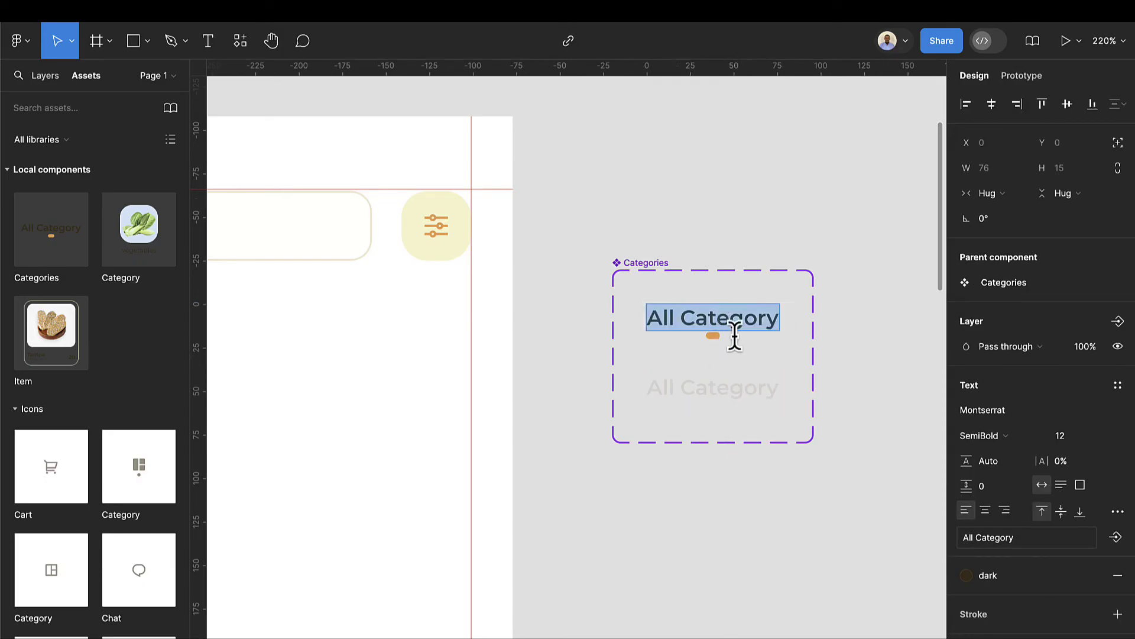
key(Escape)
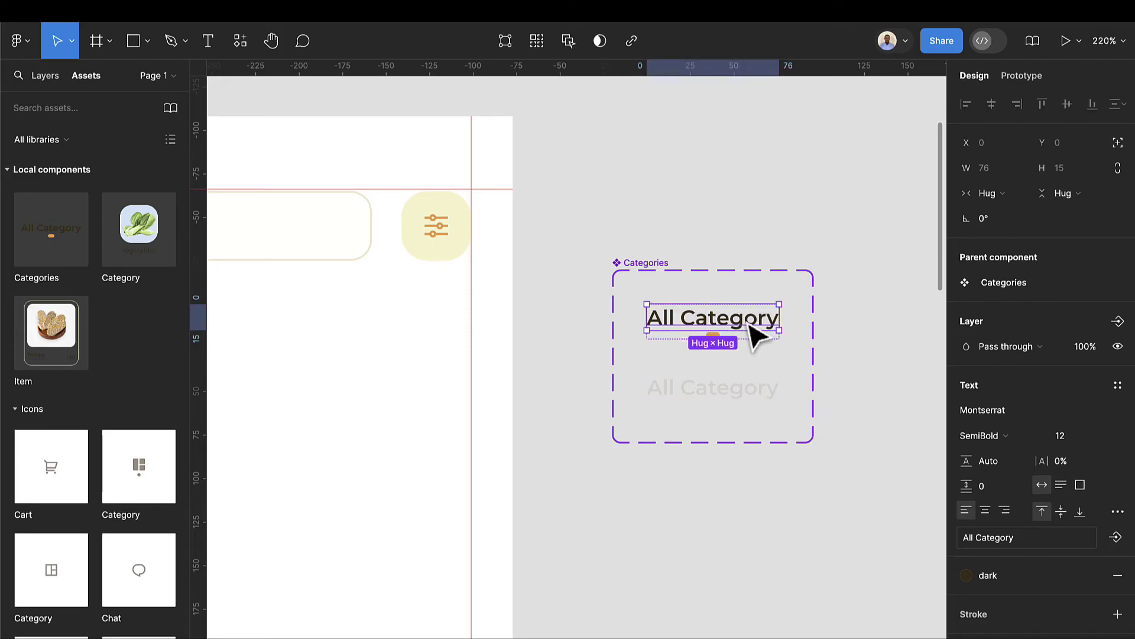
shift+click(726, 396)
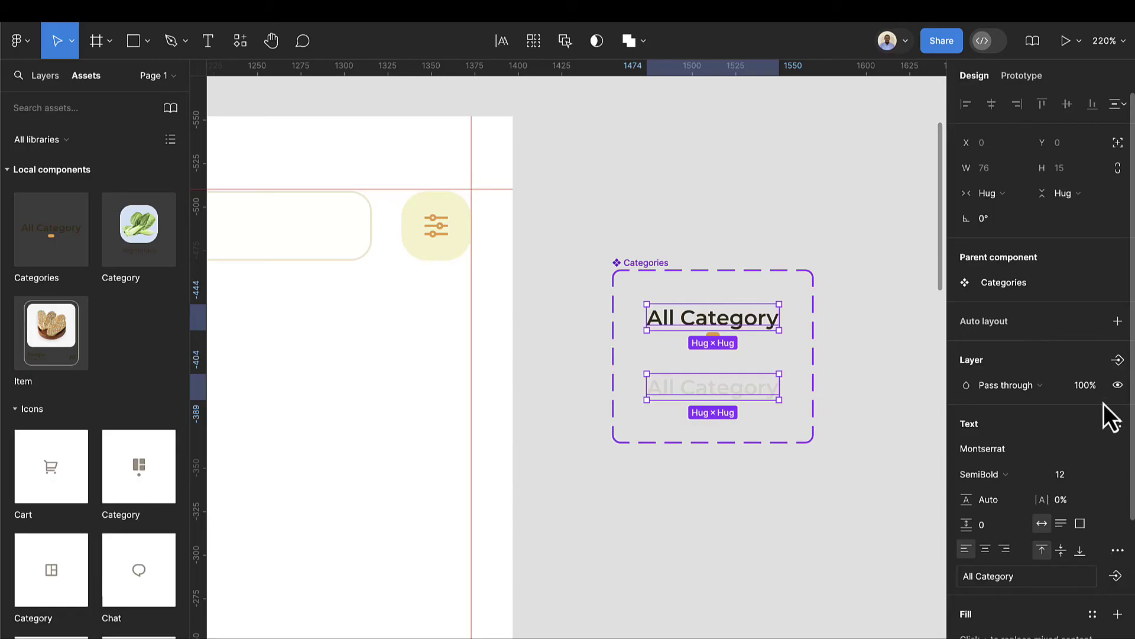
scroll(1112, 414, down, 3)
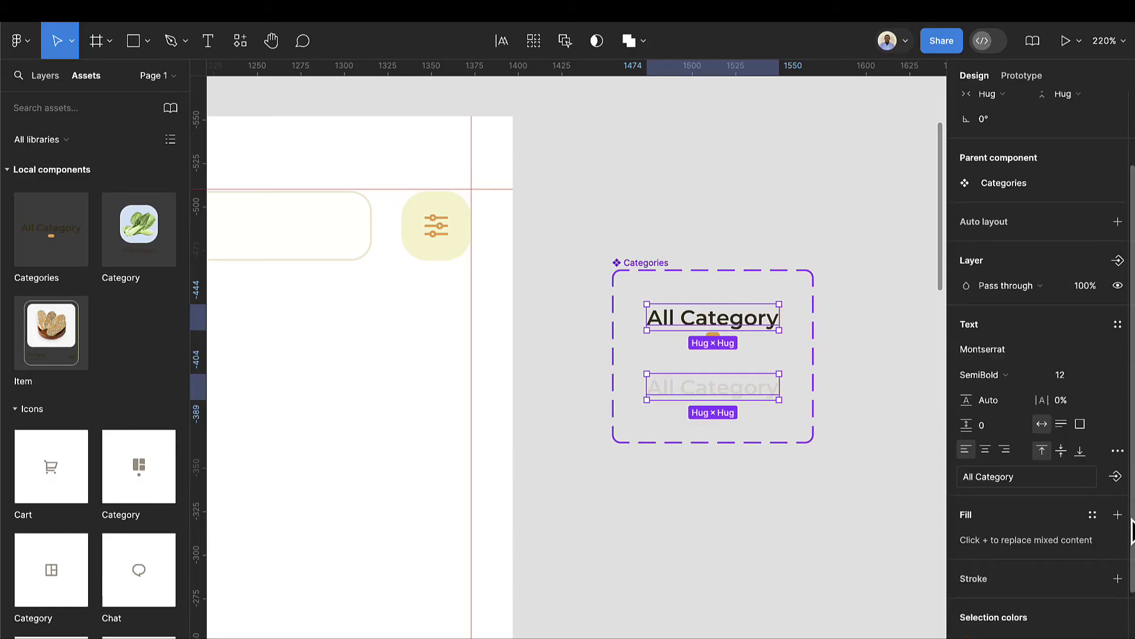
click(1116, 478)
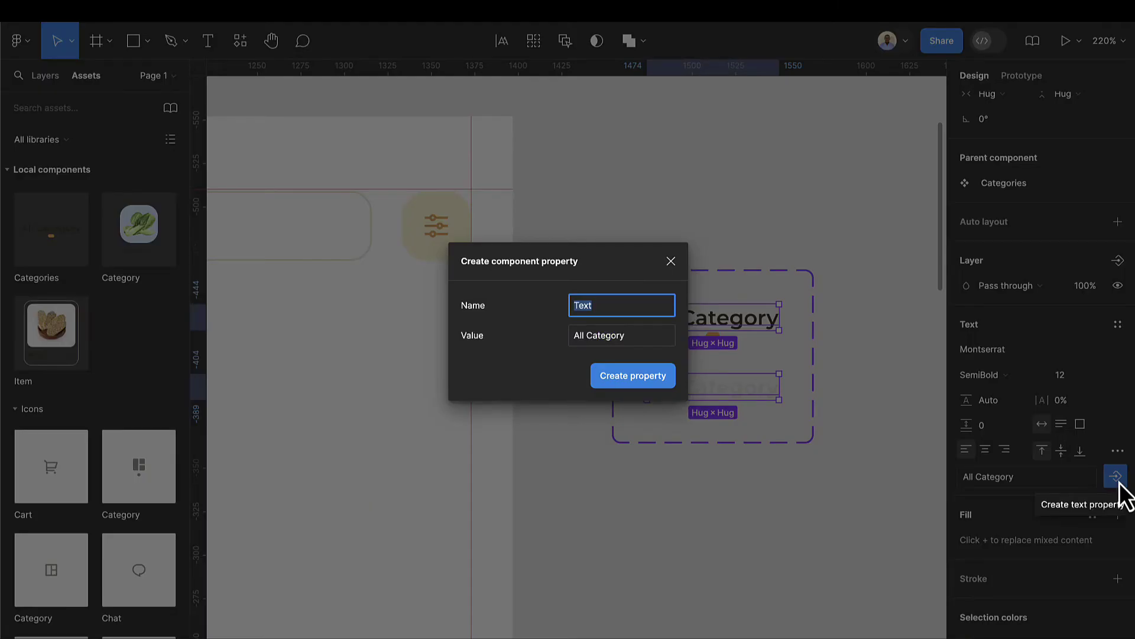
text(cat)
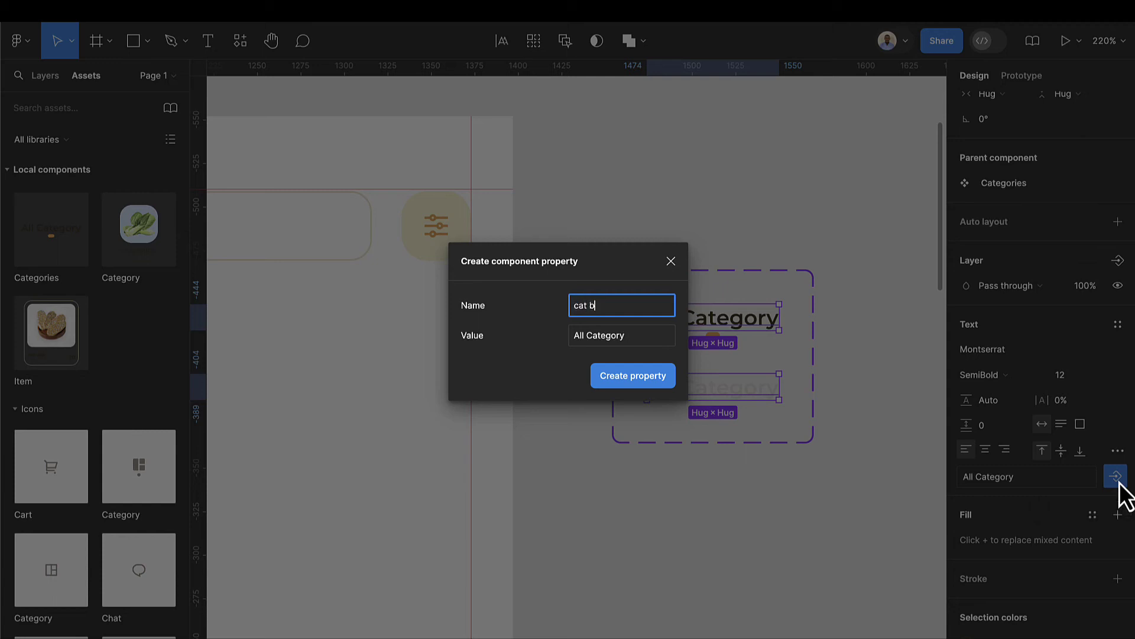
text( name)
key(Return)
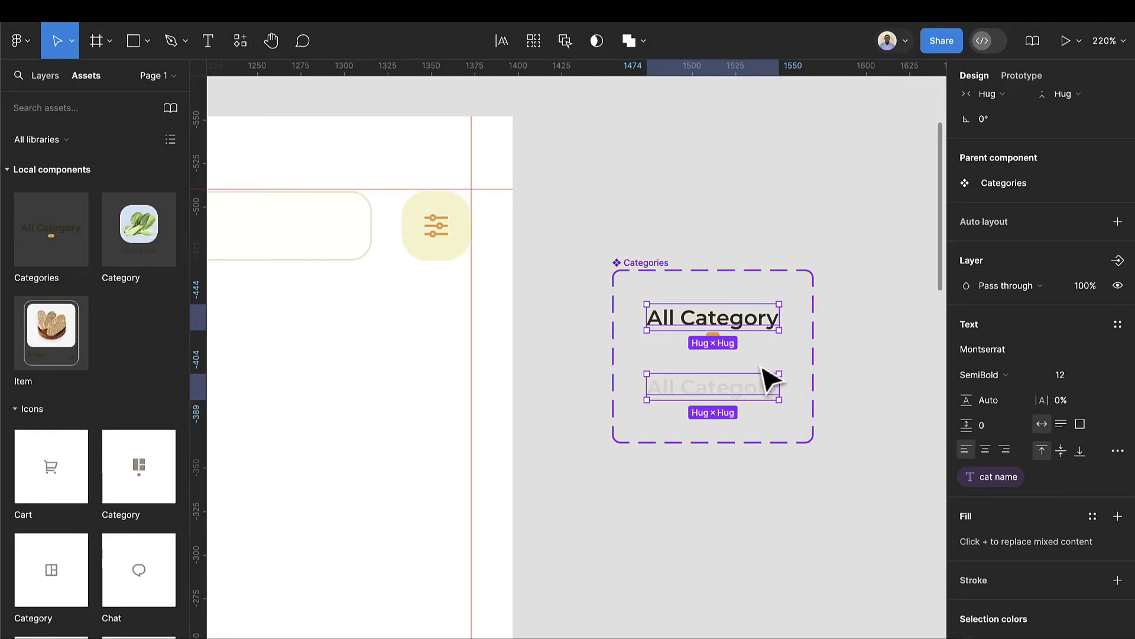
Set the cat name of the inactive tab beside All Category to Popular
scroll(762, 377, down, 2)
scroll(501, 357, left, 5)
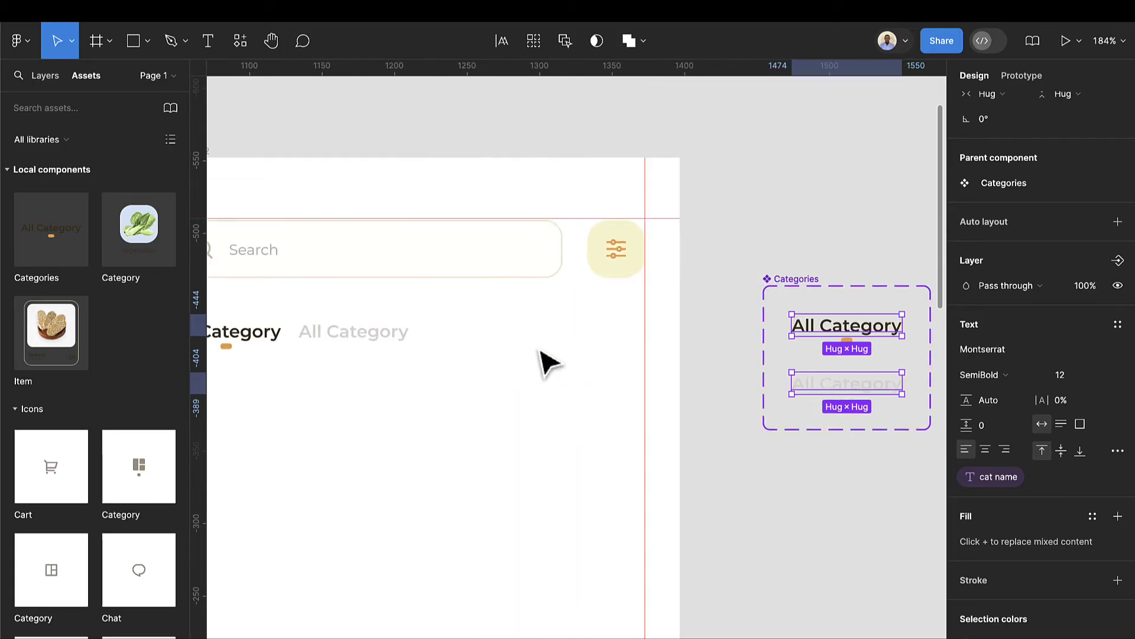
click(482, 350)
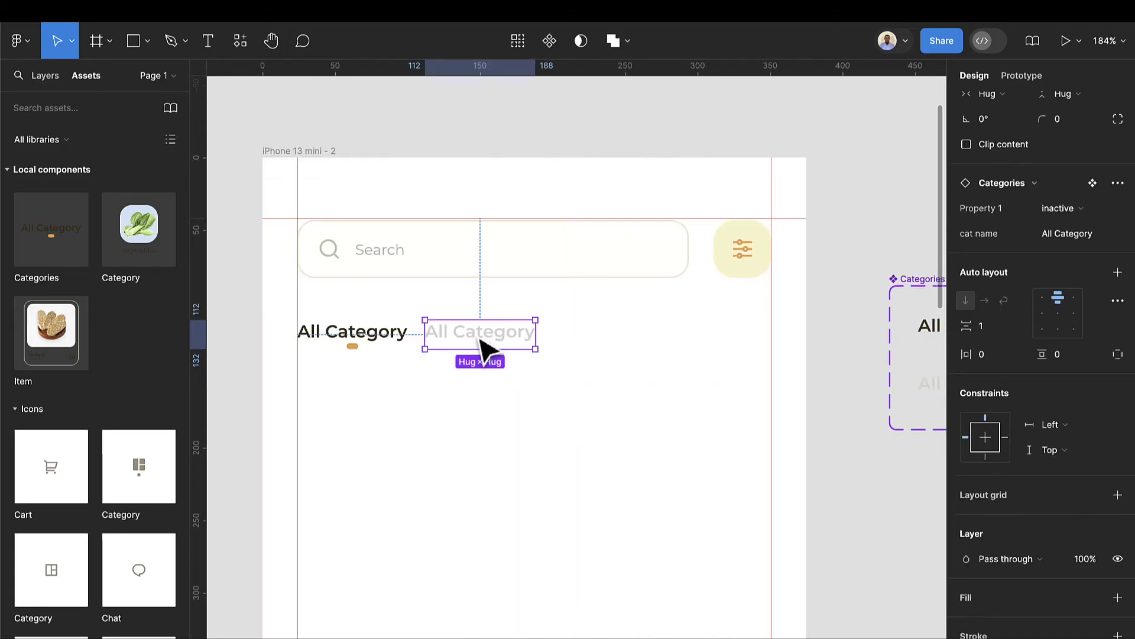
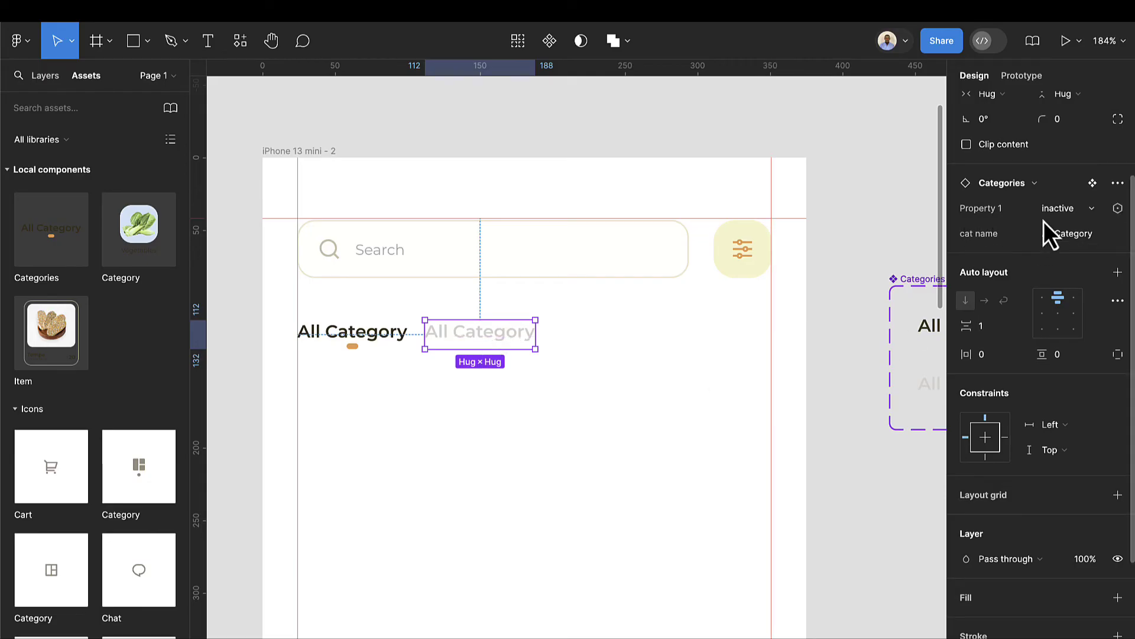
click(1073, 237)
text(Popular)
key(Return)
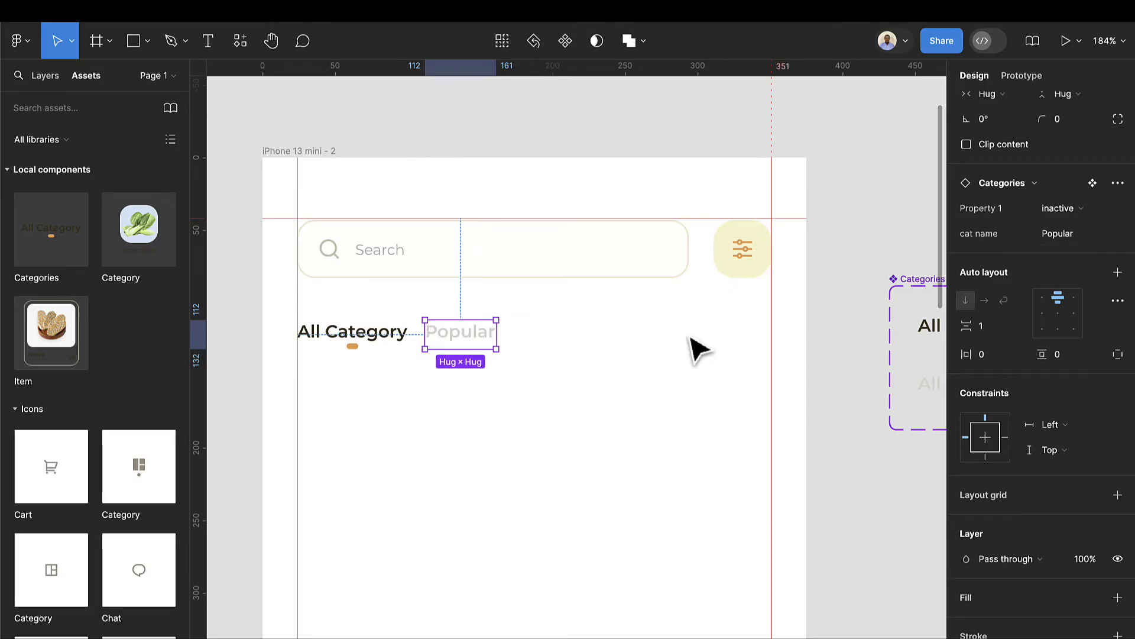
click(650, 347)
Duplicate the Popular tab to its right at X 173, Y 112 and set the copy's cat name to Best Price
click(460, 344)
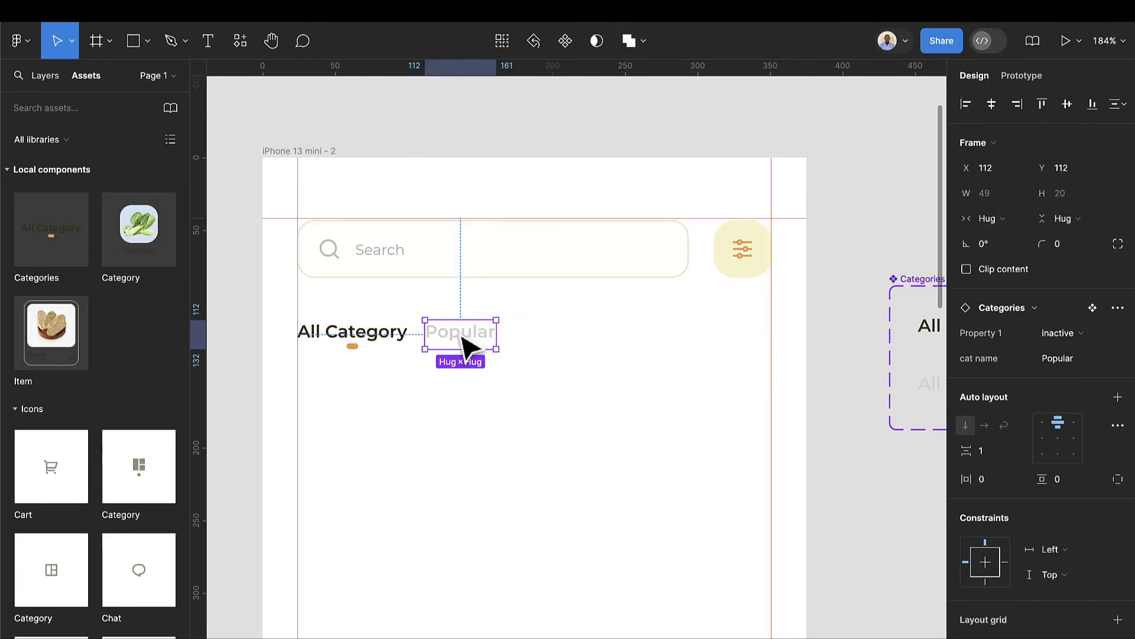
drag(466, 347, 552, 333)
click(1094, 364)
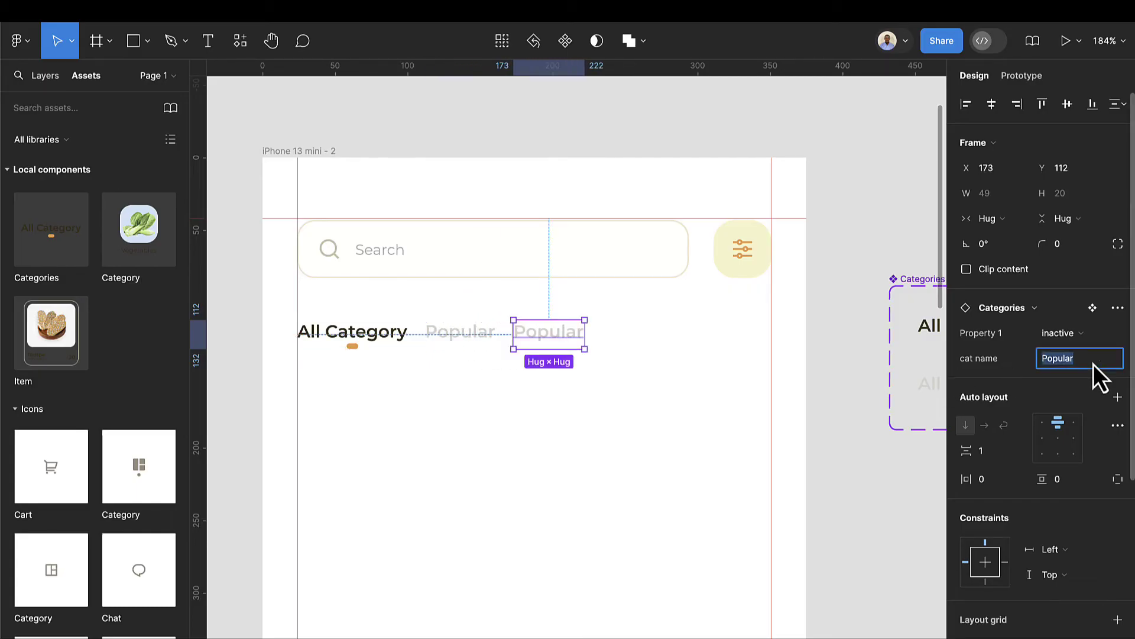
text(Best Price)
key(Return)
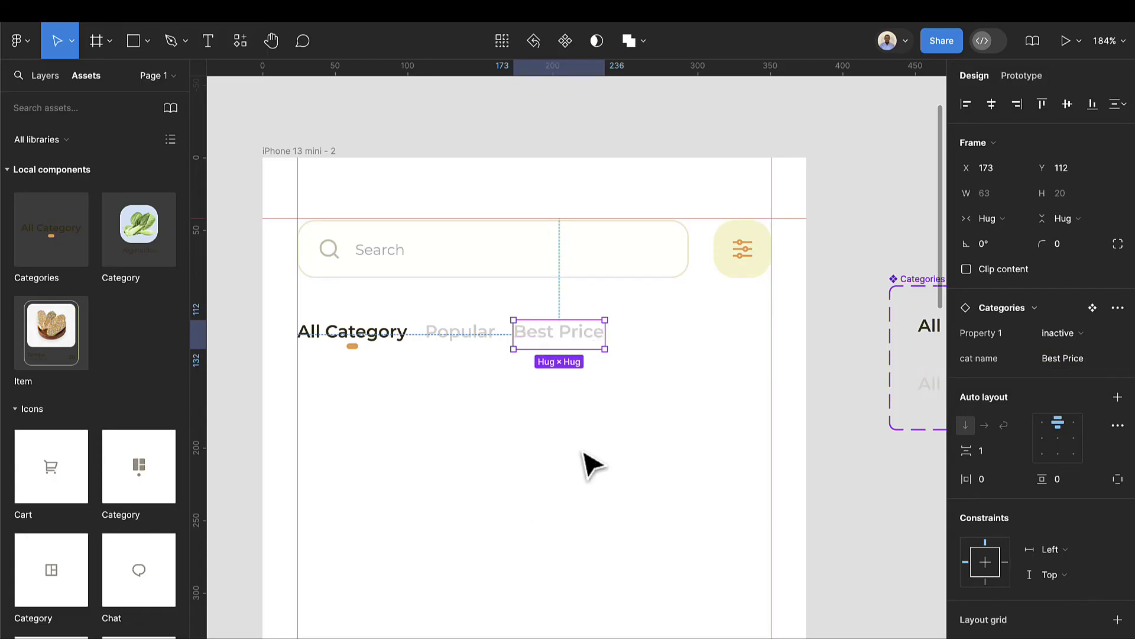
click(583, 455)
Duplicate the Best Price tab to its right at X 245, Y 112 and set the copy's cat name to Best Deals
click(561, 335)
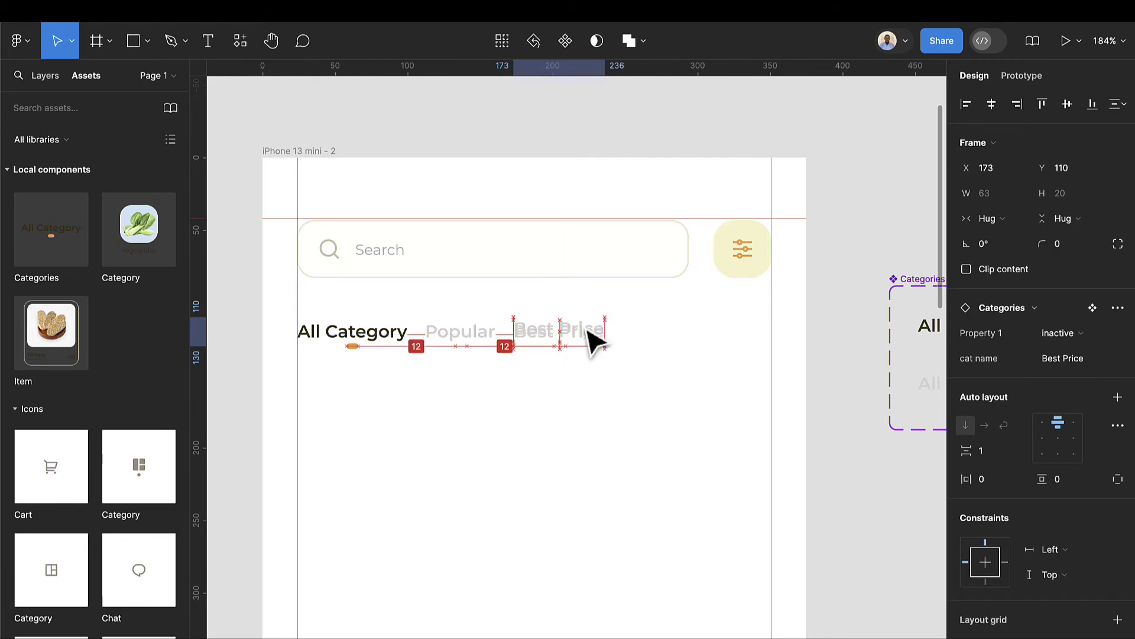
drag(588, 339, 667, 346)
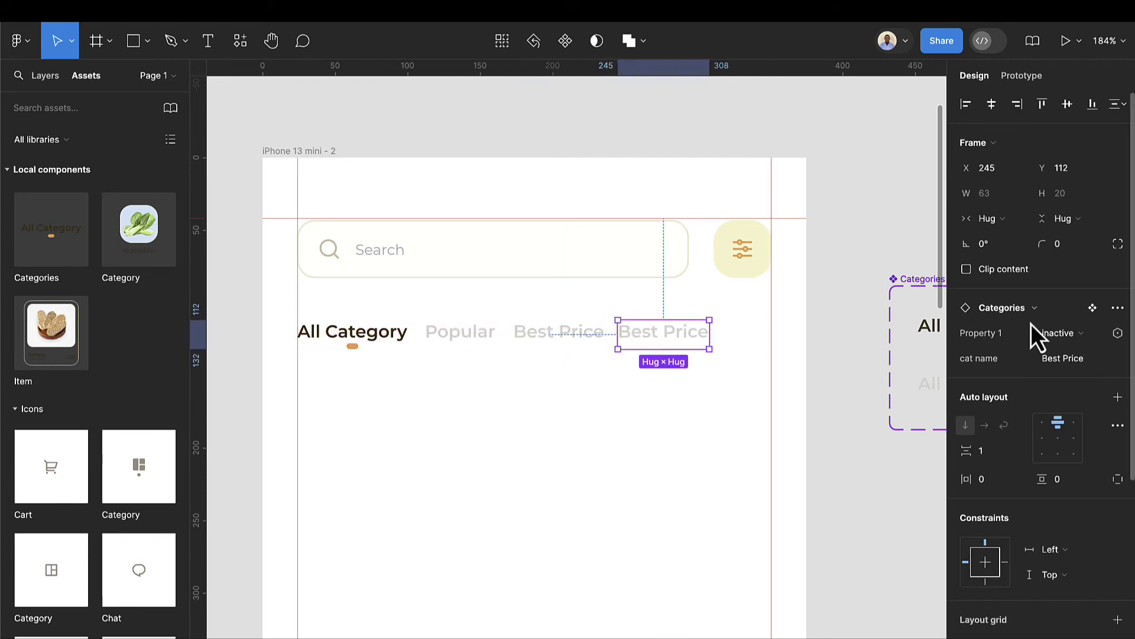
click(1073, 359)
click(1088, 359)
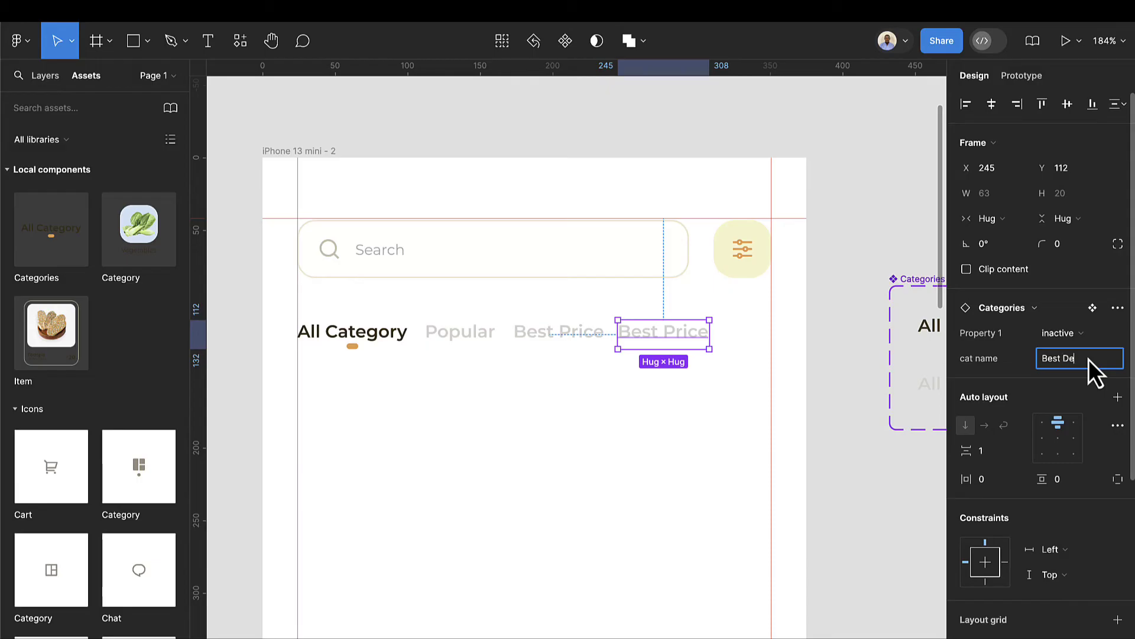
text(Deals)
key(Return)
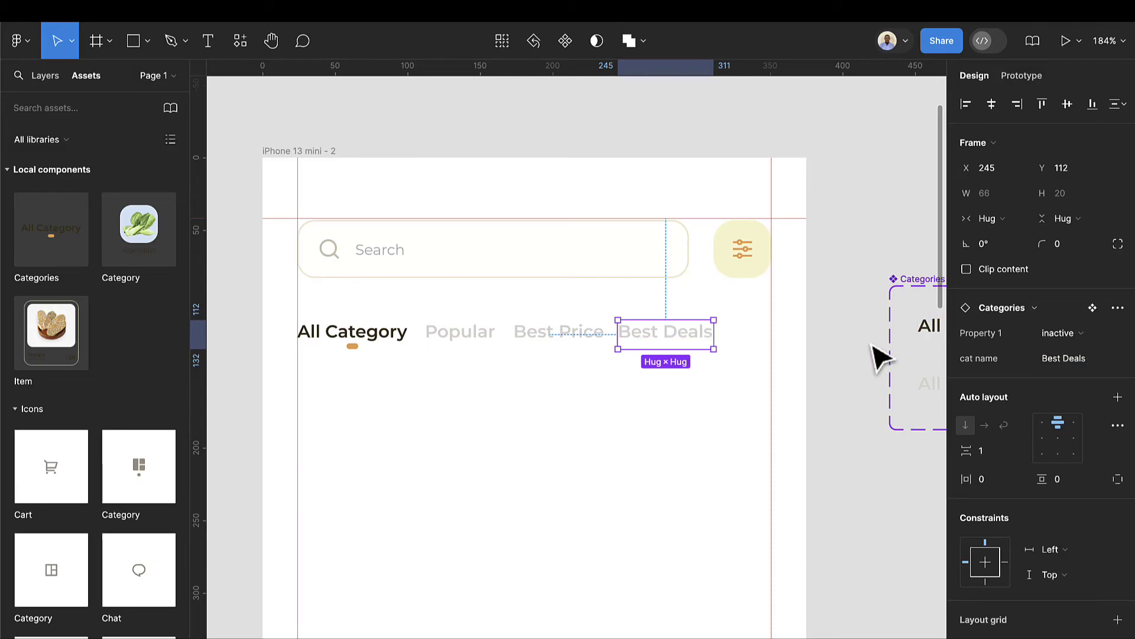
Duplicate the Best Deals tab to its right at X 317, Y 112 and set the copy's cat name to Packages Deals
key(ctrl+d)
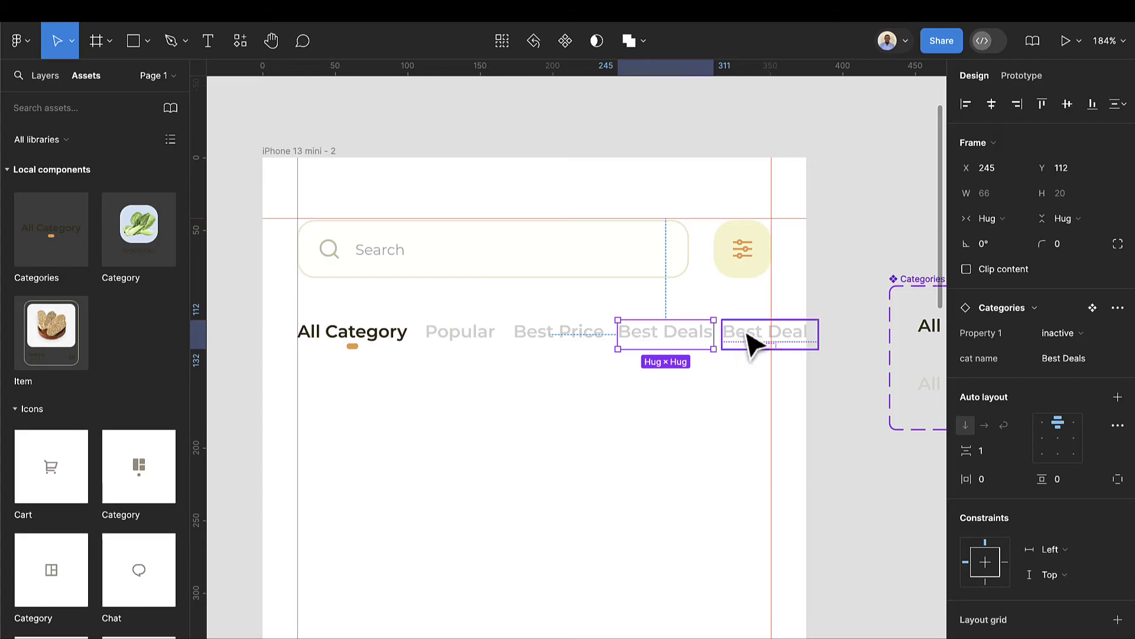
click(804, 343)
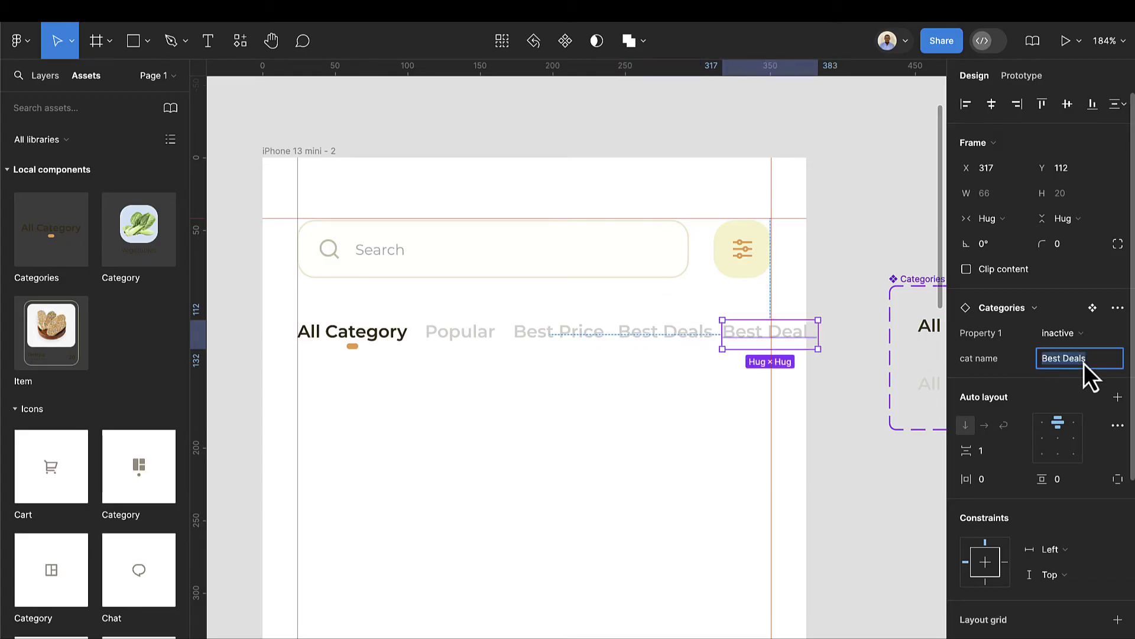
text(Packages Deals)
key(Return)
click(694, 407)
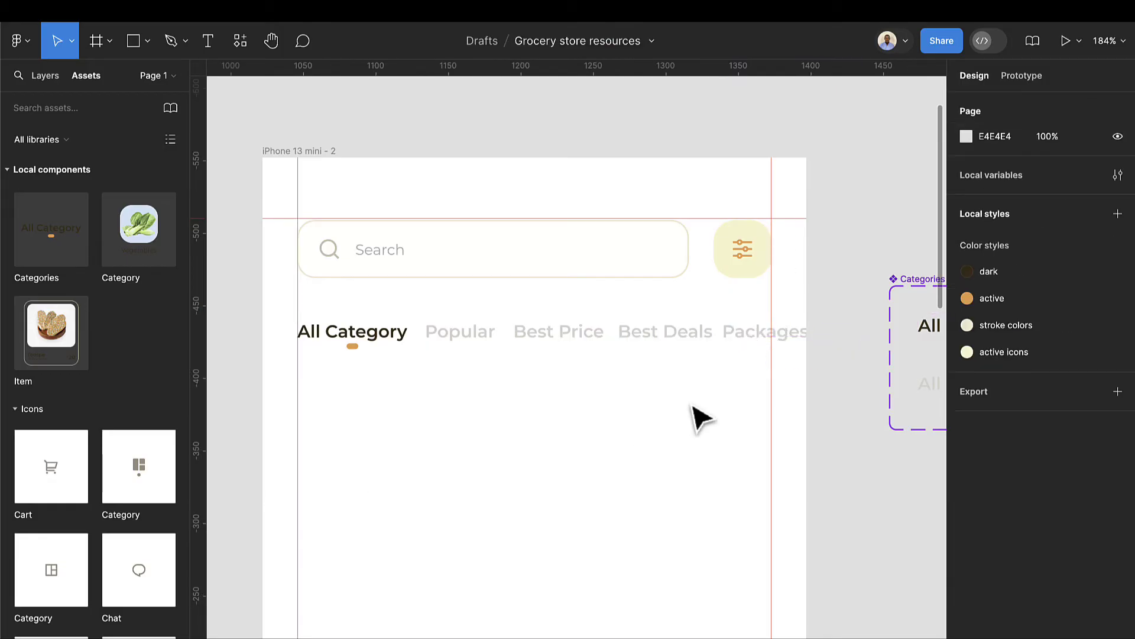
Select the All Category and Popular tabs together in the category row
click(400, 336)
shift+click(461, 333)
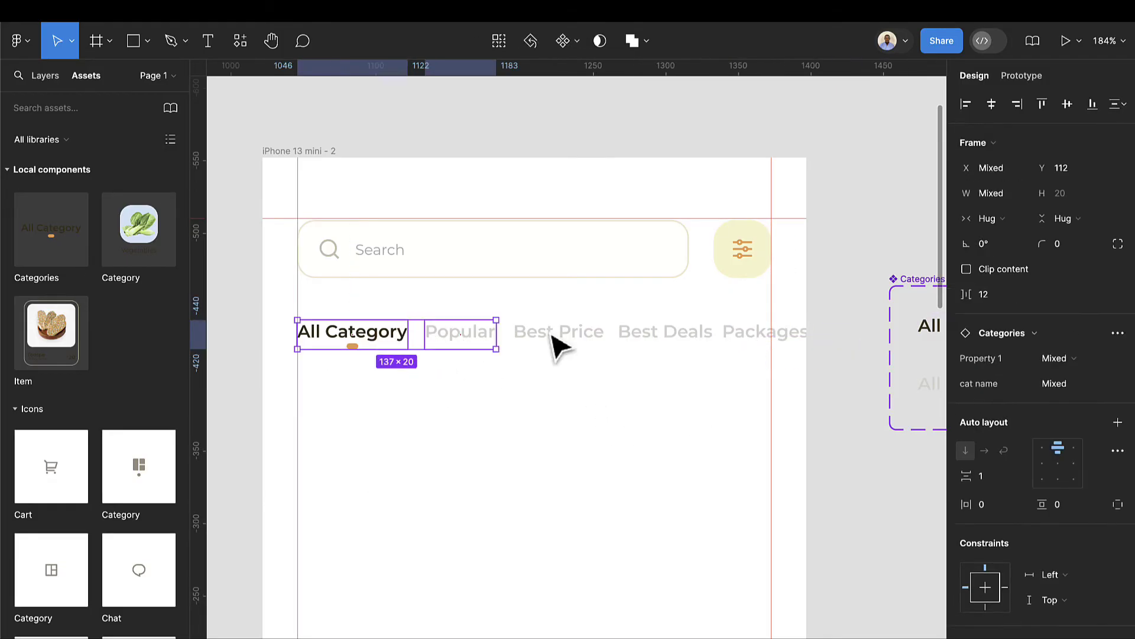
Combine All Category, Popular, Best Price, Best Deals and Packages into one horizontal auto layout aligned left and vertically centred
shift+click(559, 346)
shift+click(704, 345)
shift+click(791, 344)
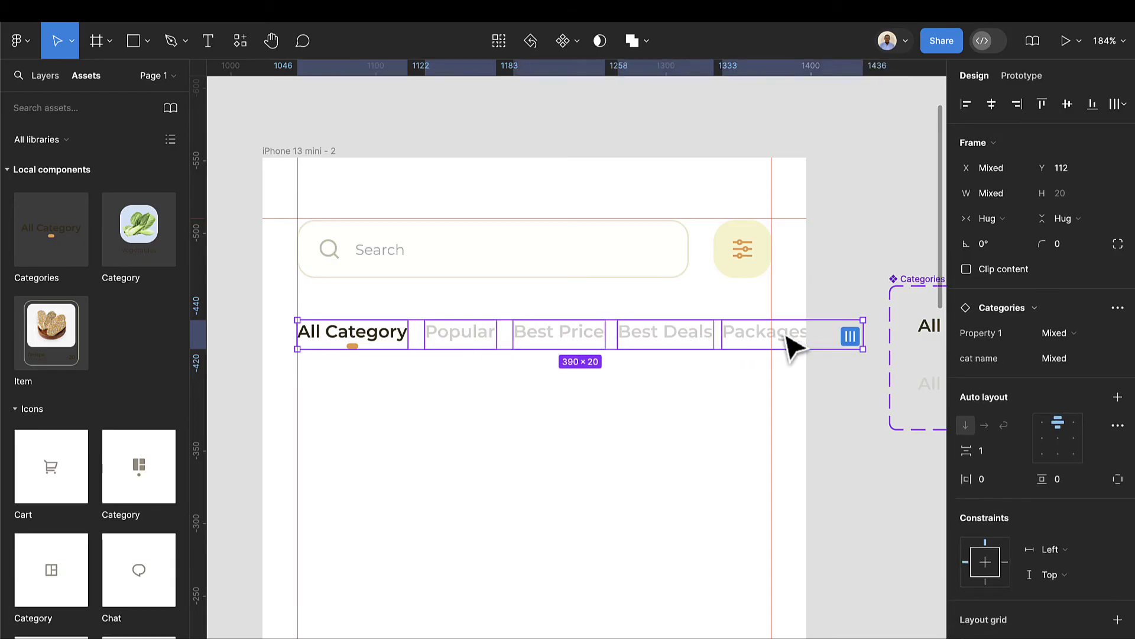
key(shift+a)
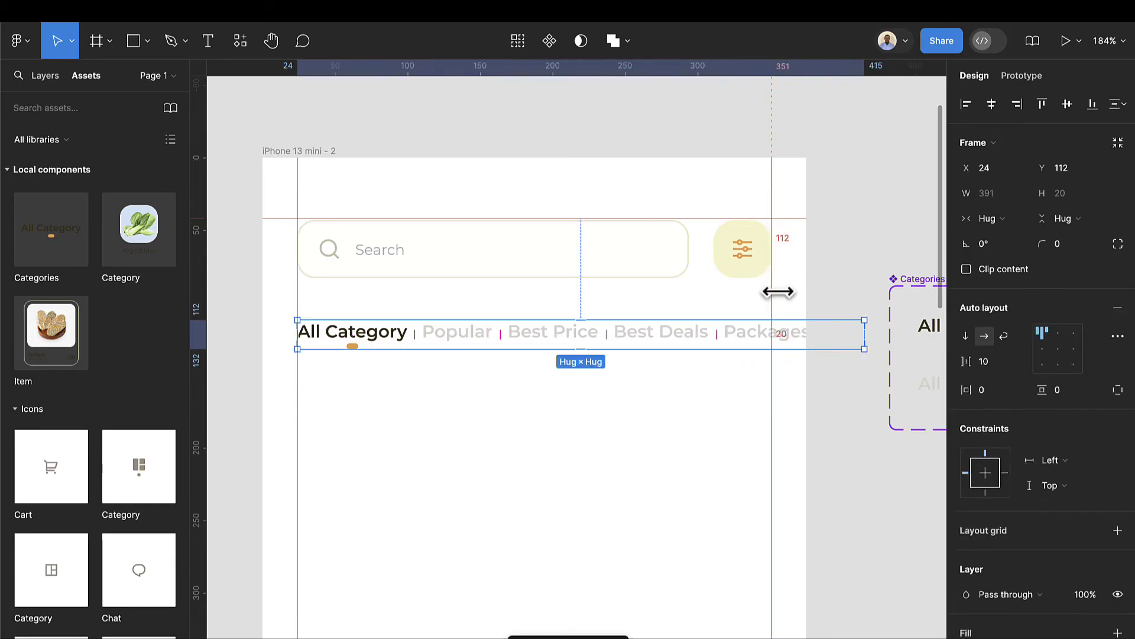
click(1046, 352)
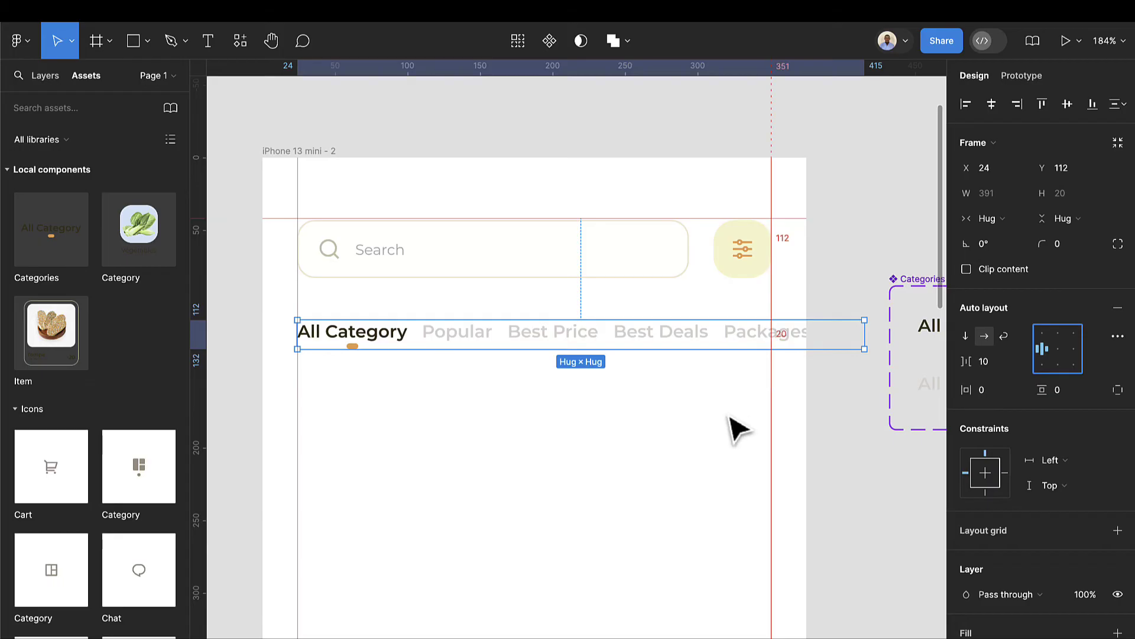
click(527, 401)
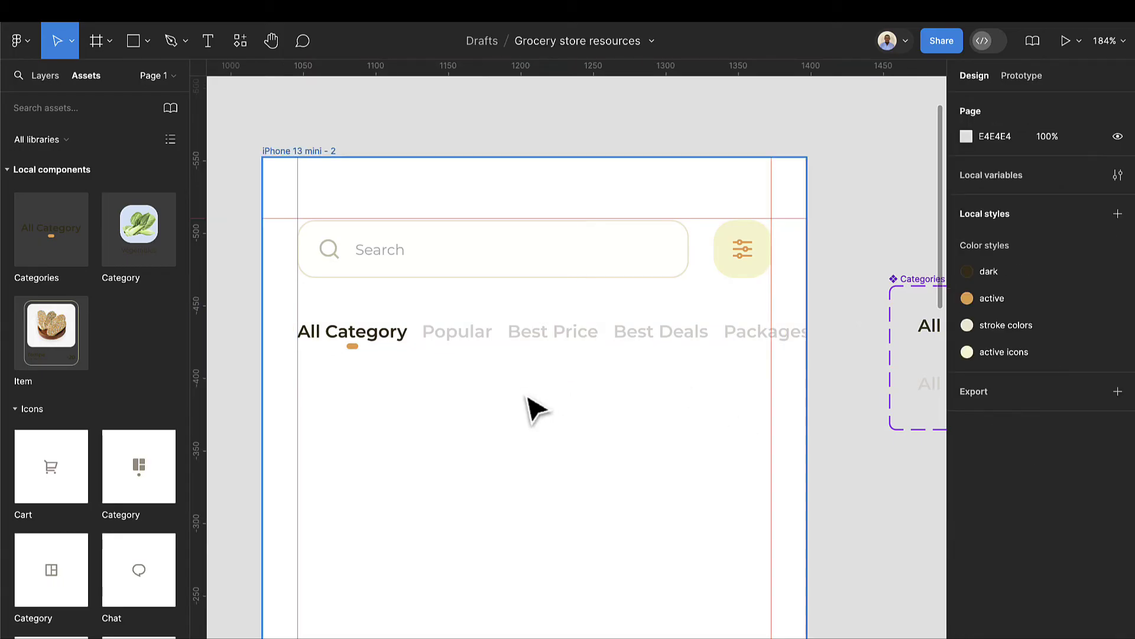
Draw a new frame of about 170 × 198 on the empty canvas below the Categories component
scroll(528, 402, down, 3)
scroll(529, 401, down, 6)
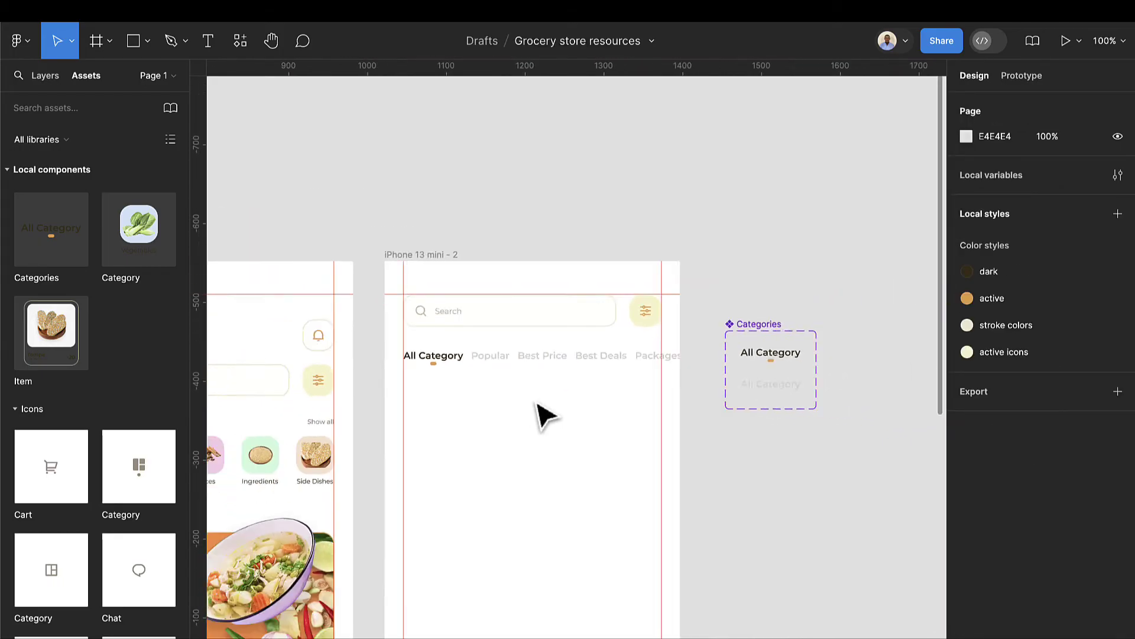
key(alt+1)
scroll(592, 361, down, 3)
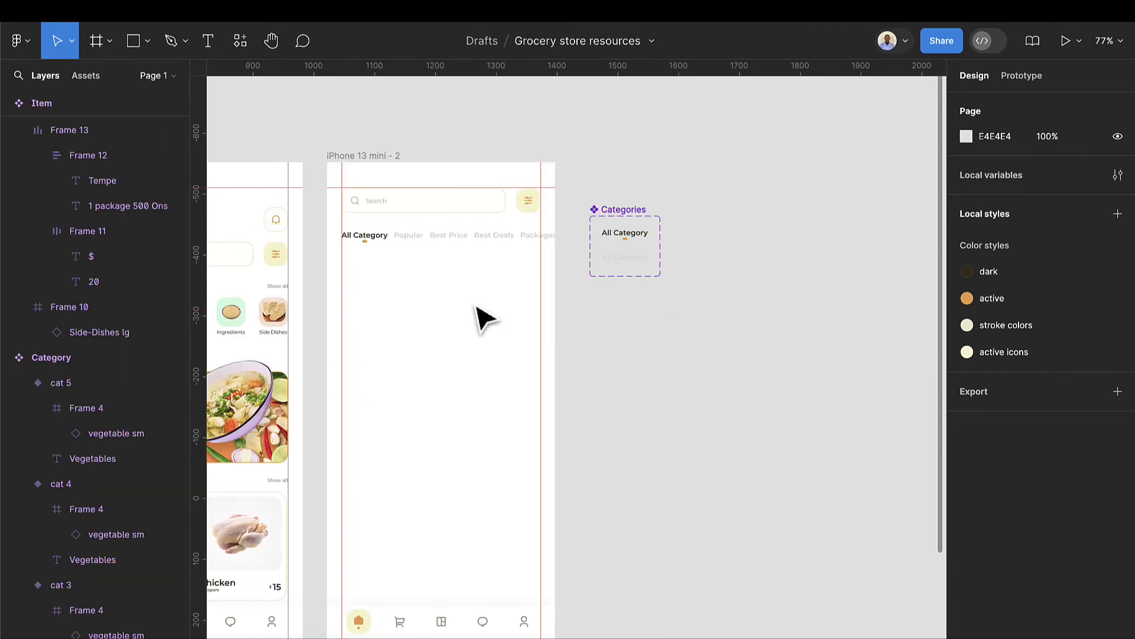
scroll(459, 316, up, 4)
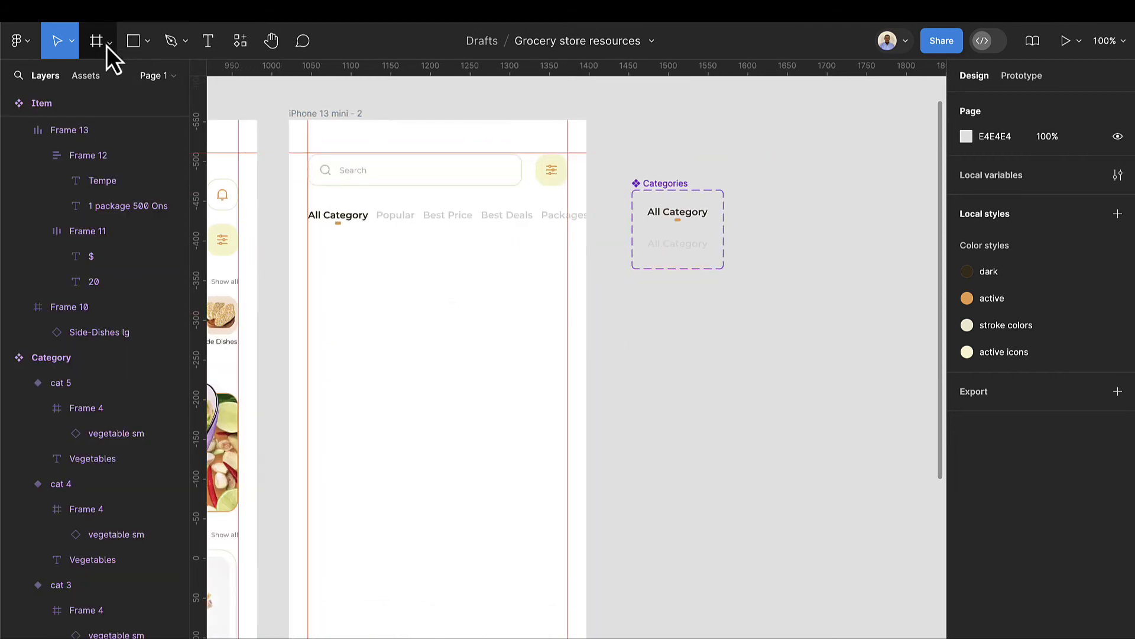
click(90, 40)
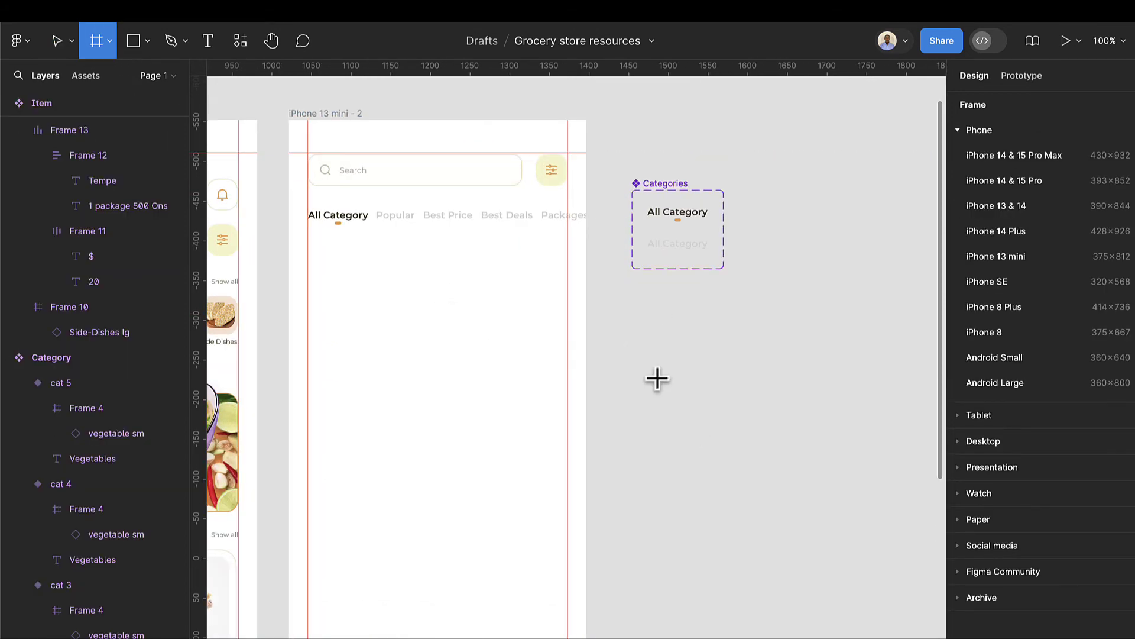
drag(656, 356, 791, 514)
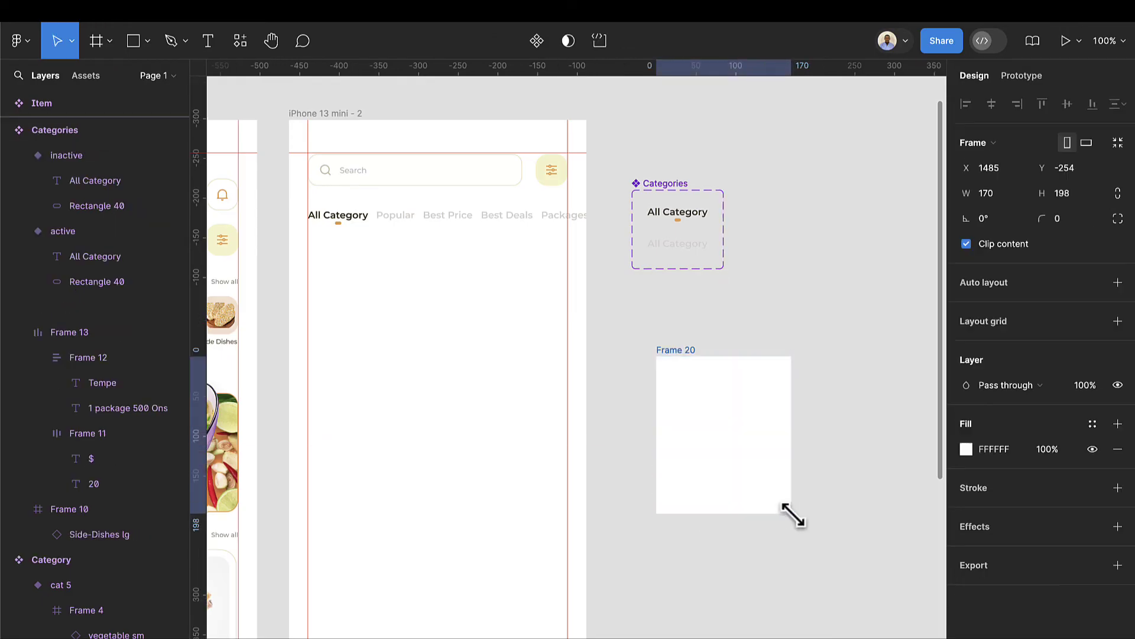
Resize the new frame to 153 × 164 and give it a corner radius of 20
click(1006, 201)
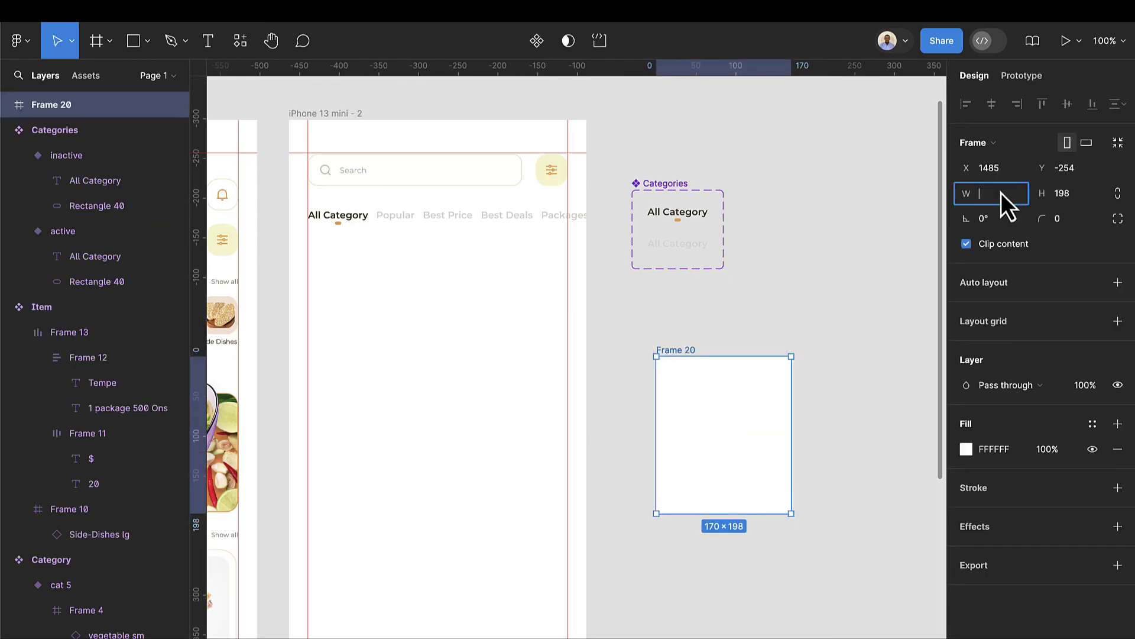
text(153)
key(Return)
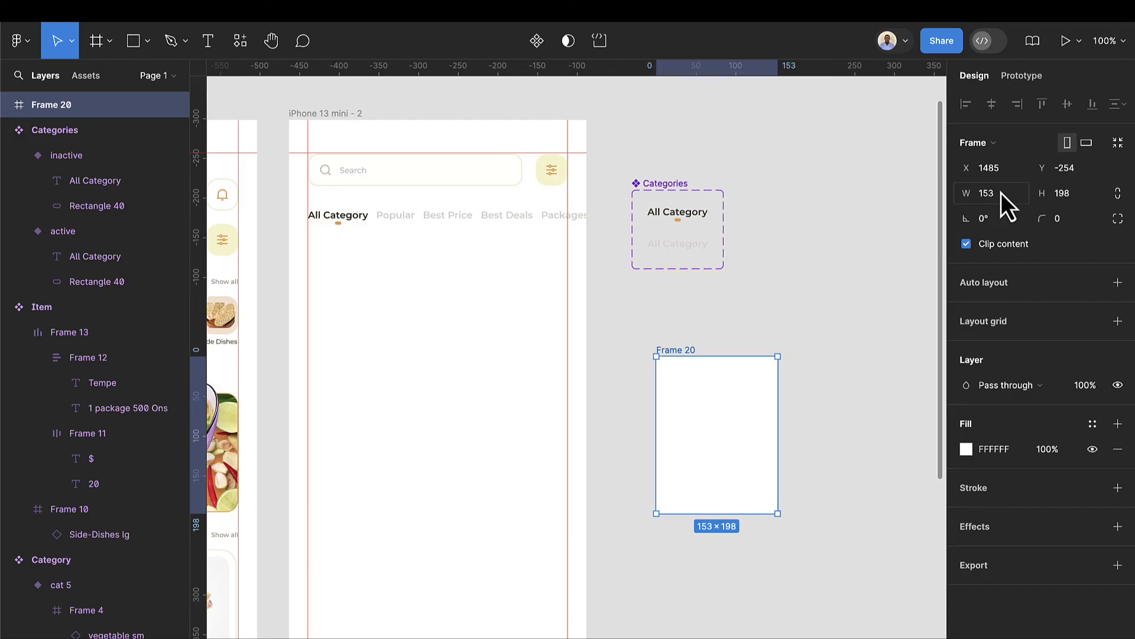
click(1070, 197)
text(164)
key(Return)
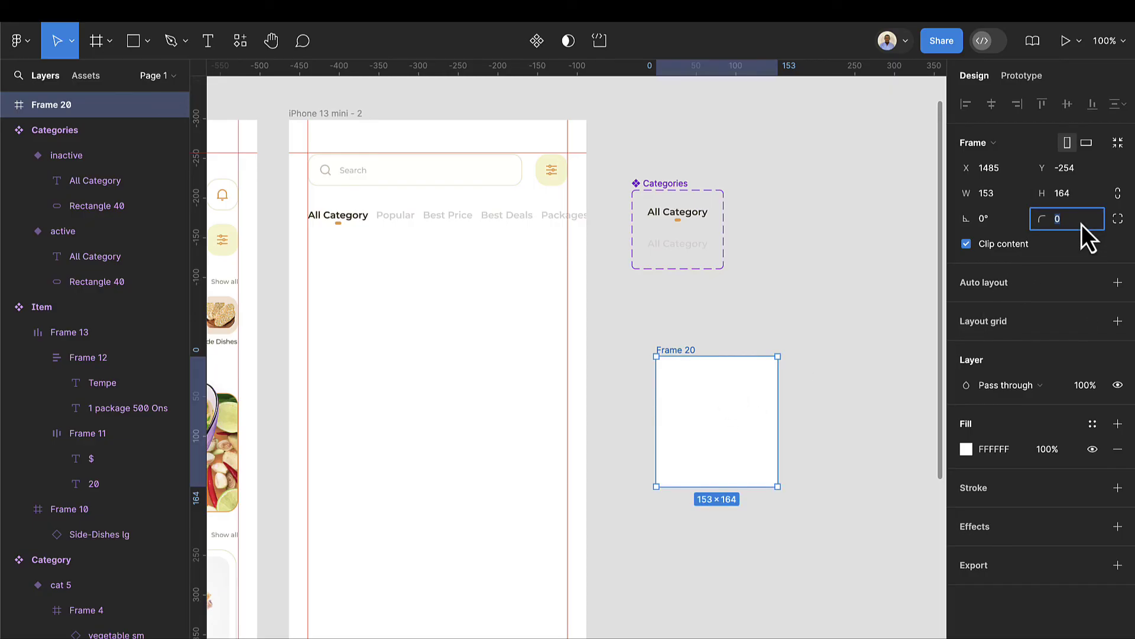
text(20)
key(Return)
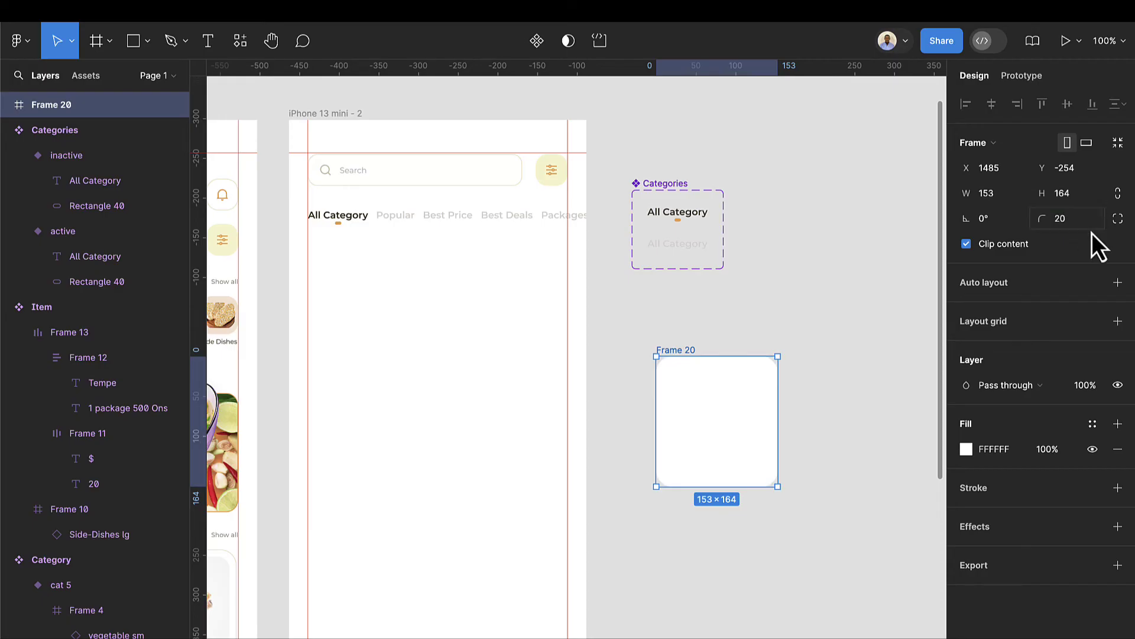
Move the rounded frame onto the empty canvas just above the colors board
scroll(680, 447, down, 5)
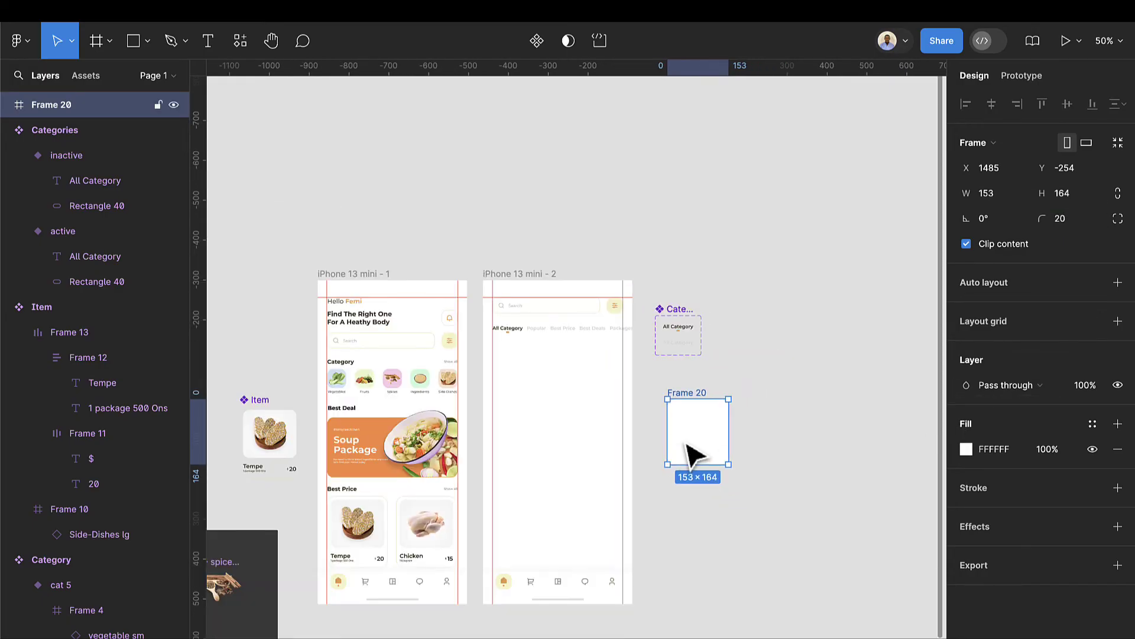
scroll(691, 455, down, 3)
drag(690, 453, 347, 314)
scroll(346, 317, left, 5)
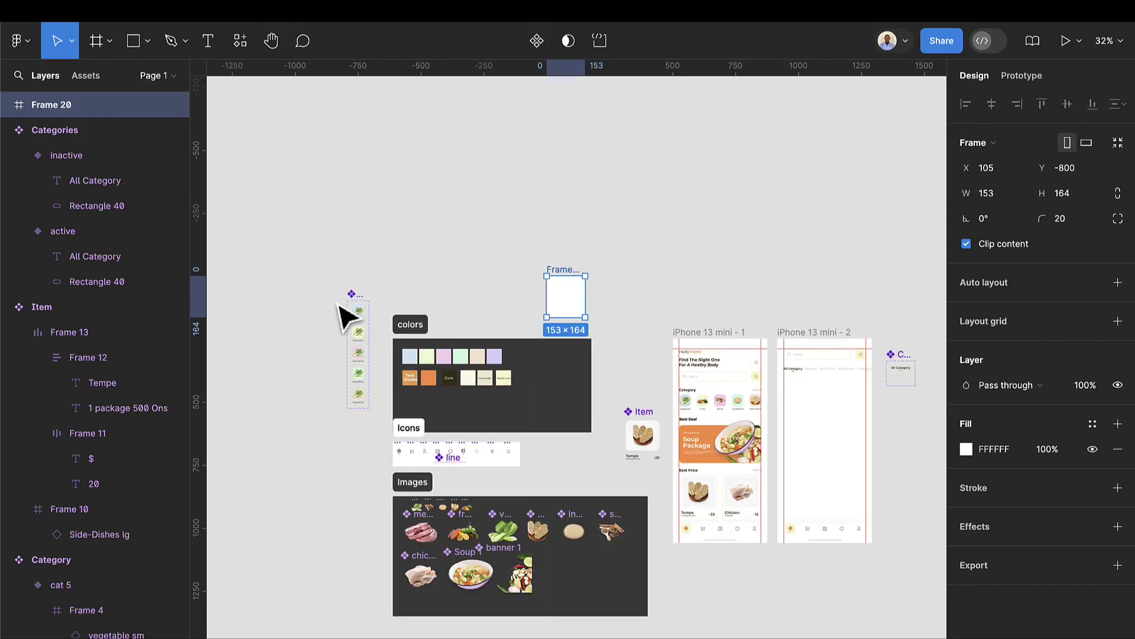
scroll(563, 316, up, 2)
drag(562, 317, 420, 308)
Fill the frame with the light blue sampled from the first swatch on the colors board
scroll(420, 309, up, 5)
key(i)
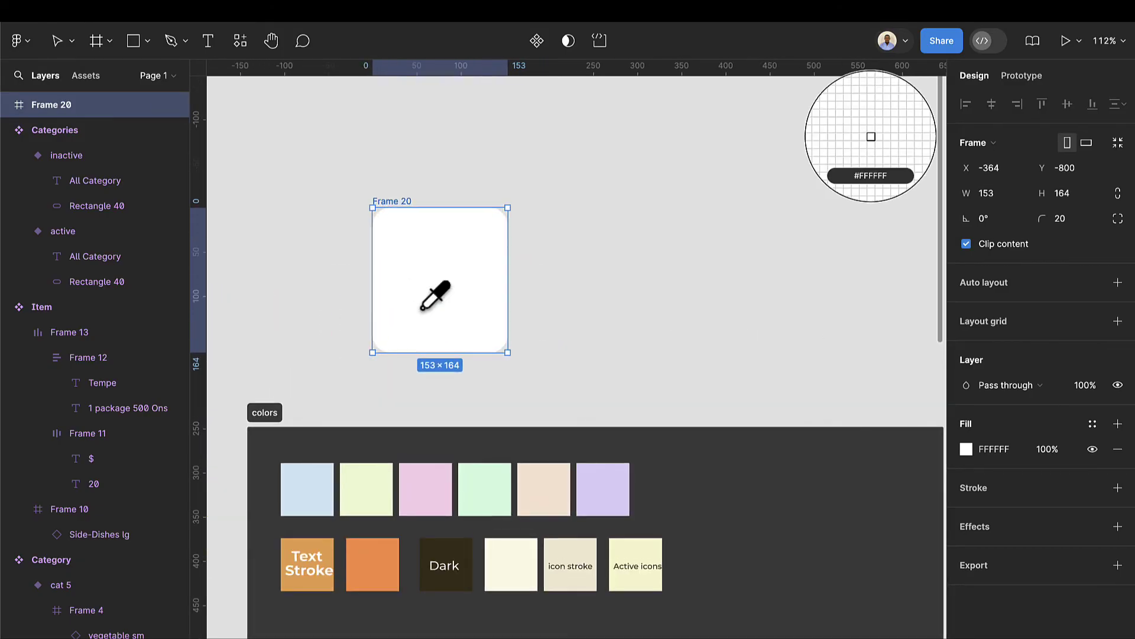
click(323, 476)
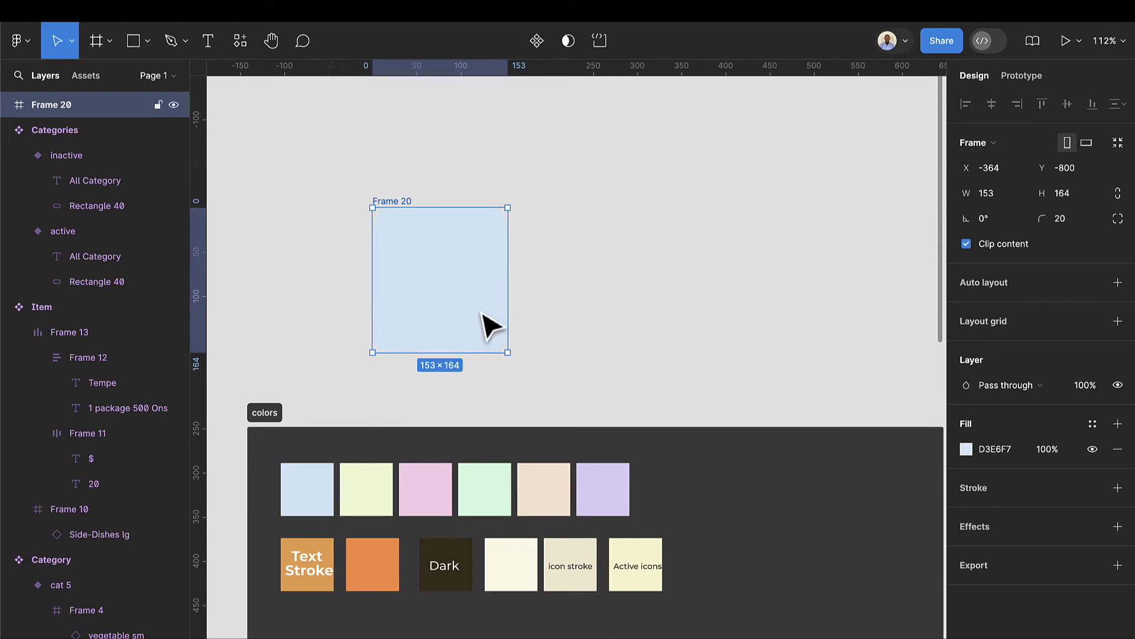
Place the vegetable lg image component in the upper part of the blue frame and centre it horizontally
click(88, 76)
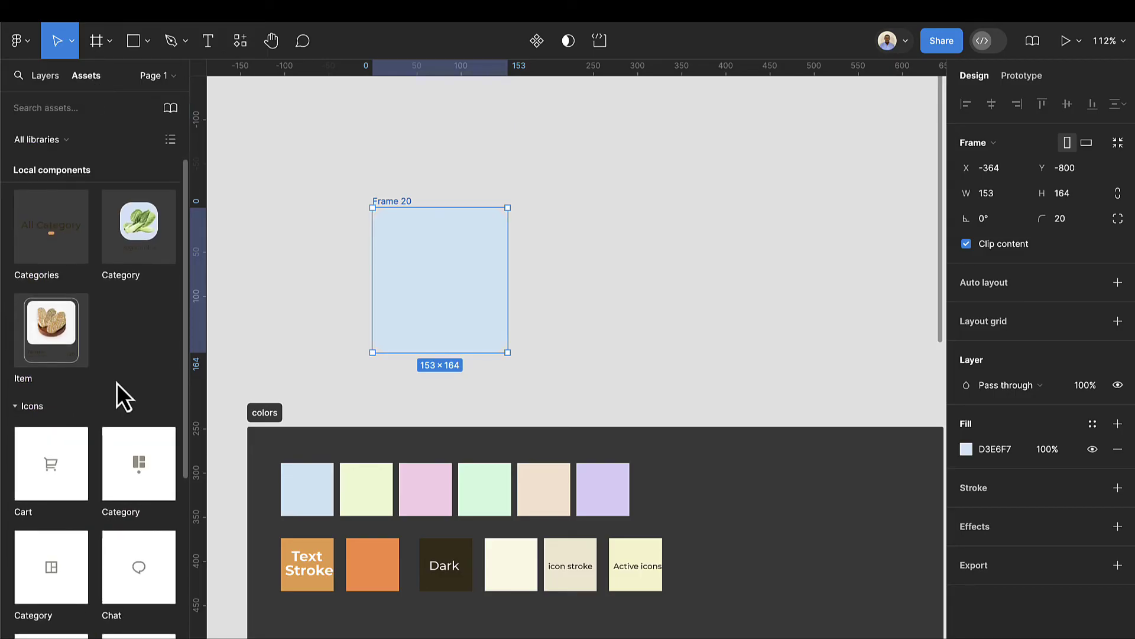
scroll(116, 382, down, 5)
scroll(119, 384, up, 5)
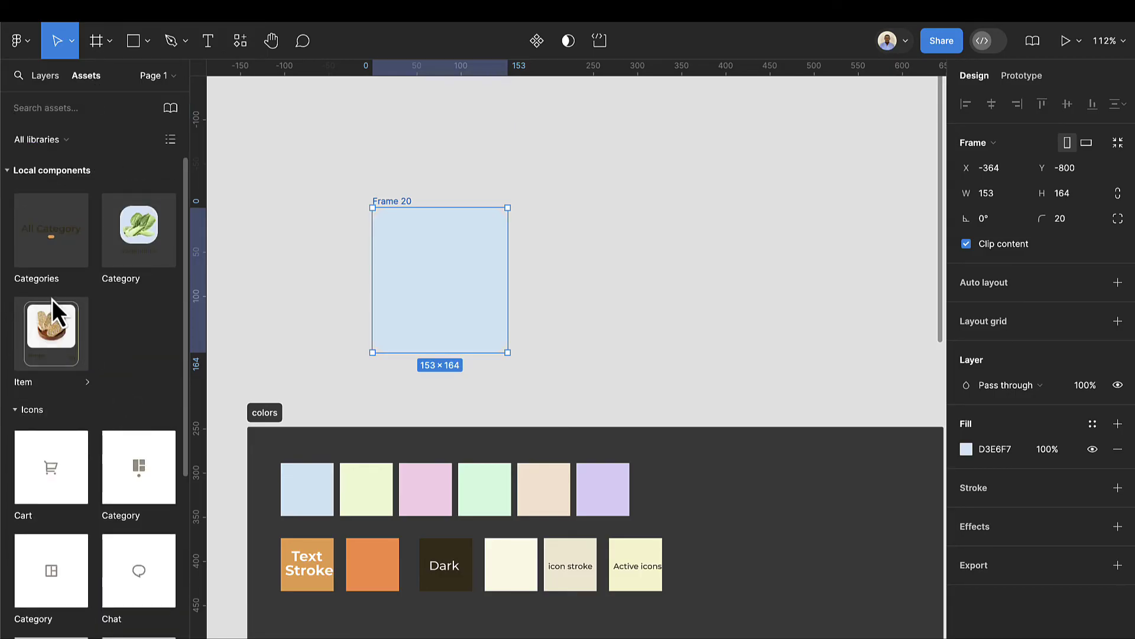
click(16, 409)
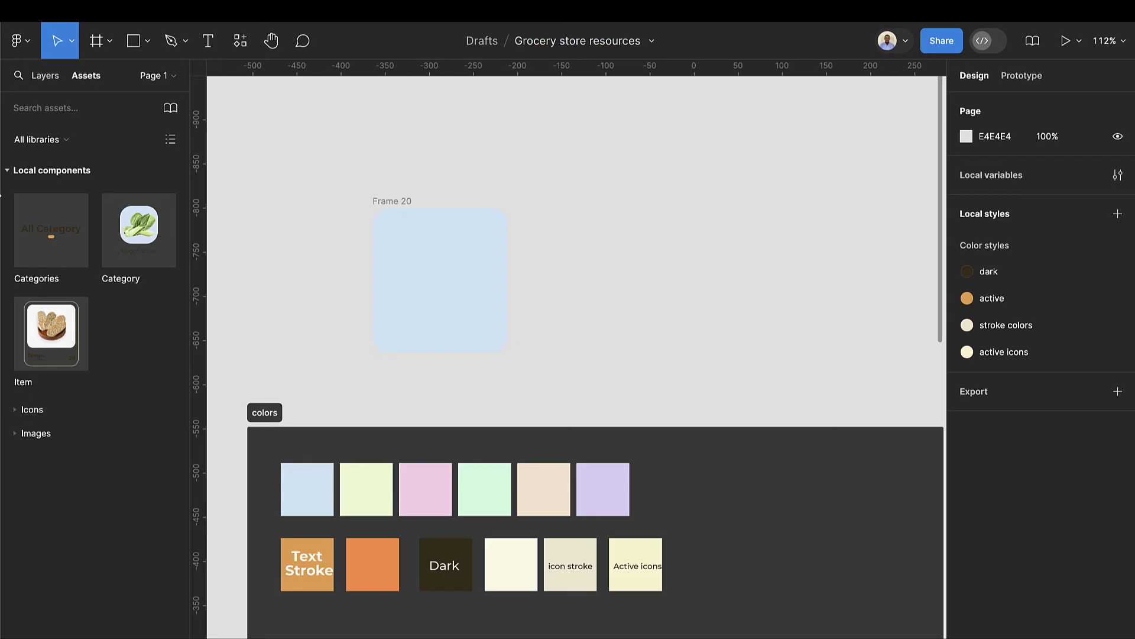
click(17, 435)
scroll(59, 468, down, 4)
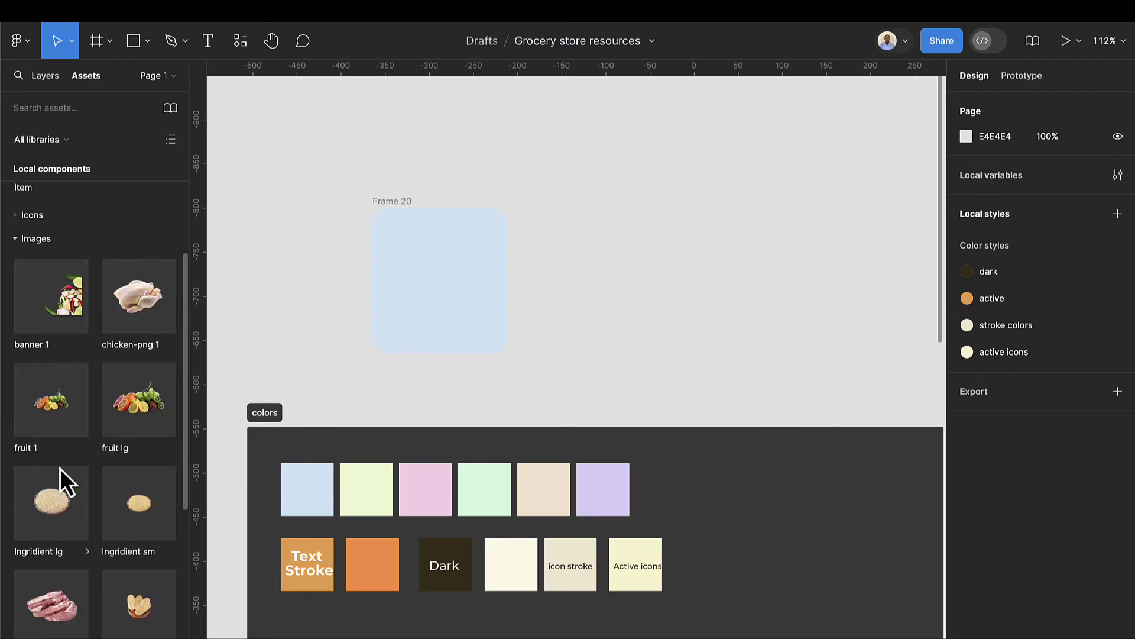
scroll(73, 468, down, 6)
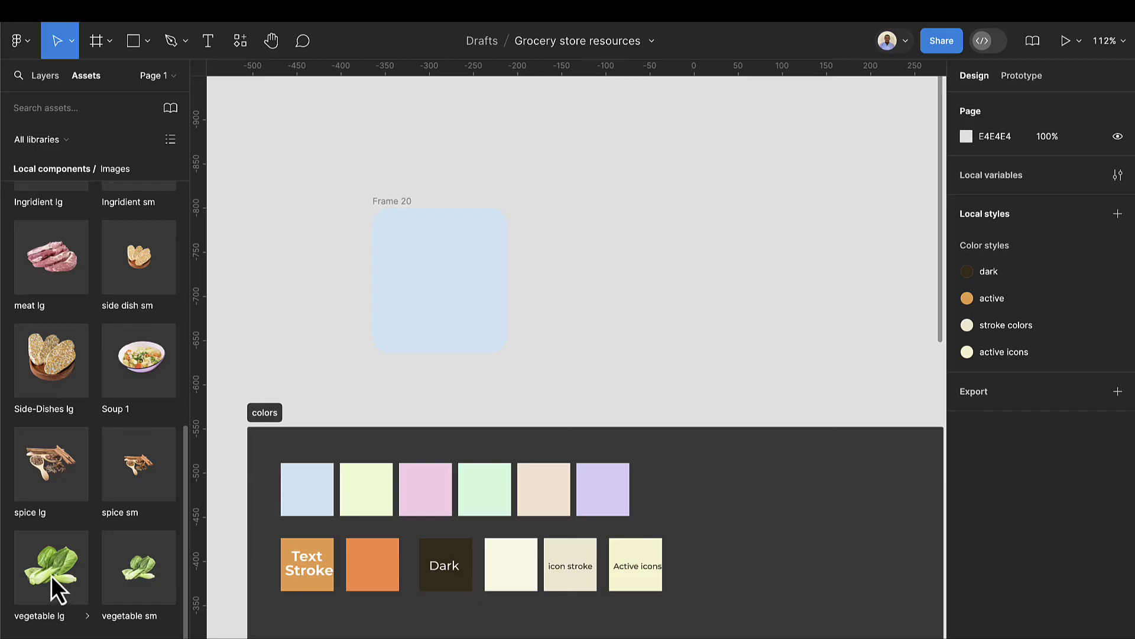
drag(51, 576, 440, 275)
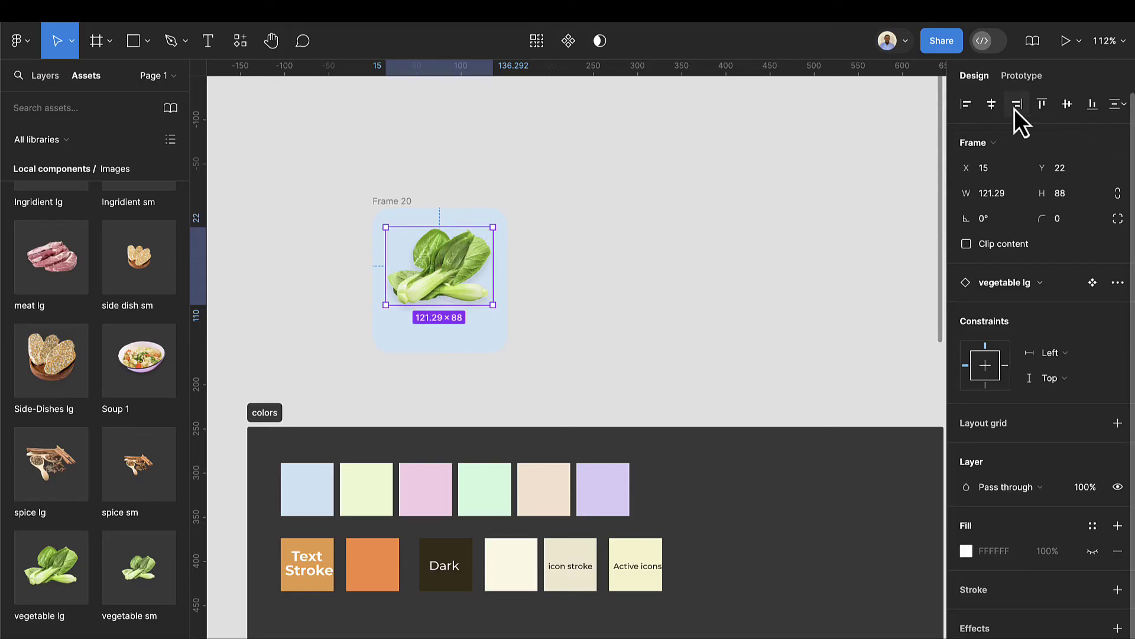
click(998, 104)
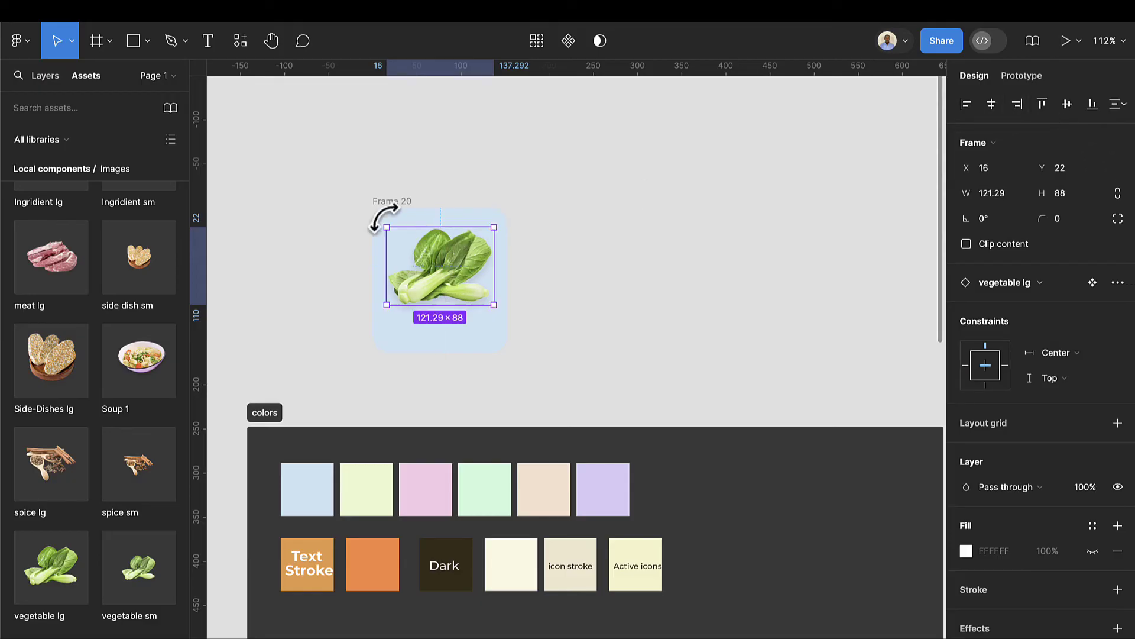
Add the text label "Vegetables" inside the blue frame below the image
click(218, 52)
scroll(434, 293, up, 5)
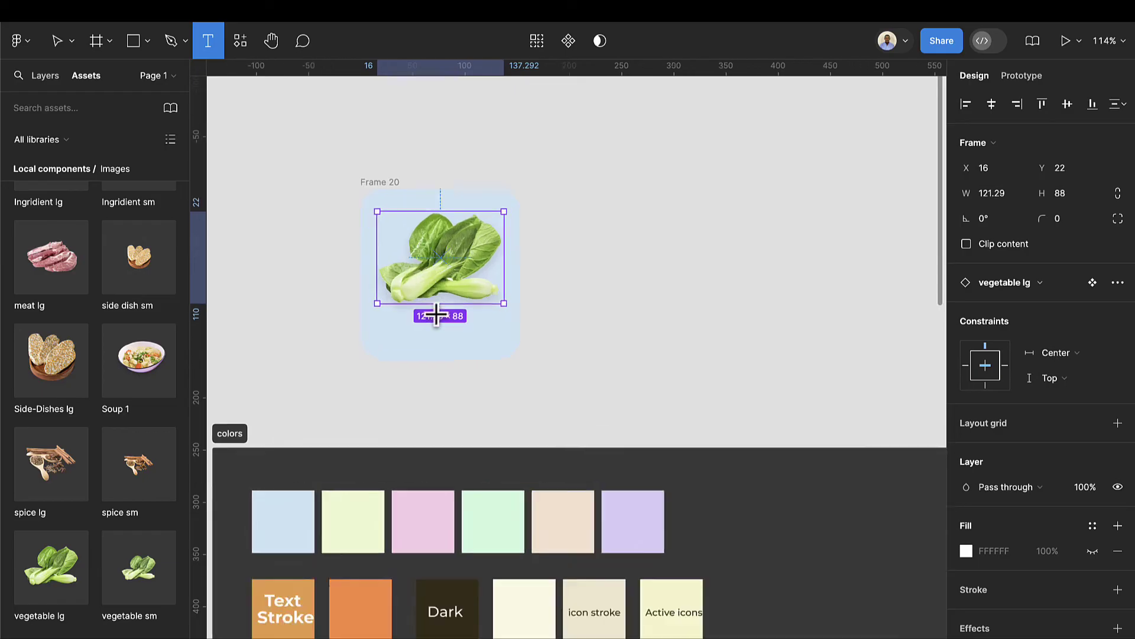
click(408, 339)
text(V)
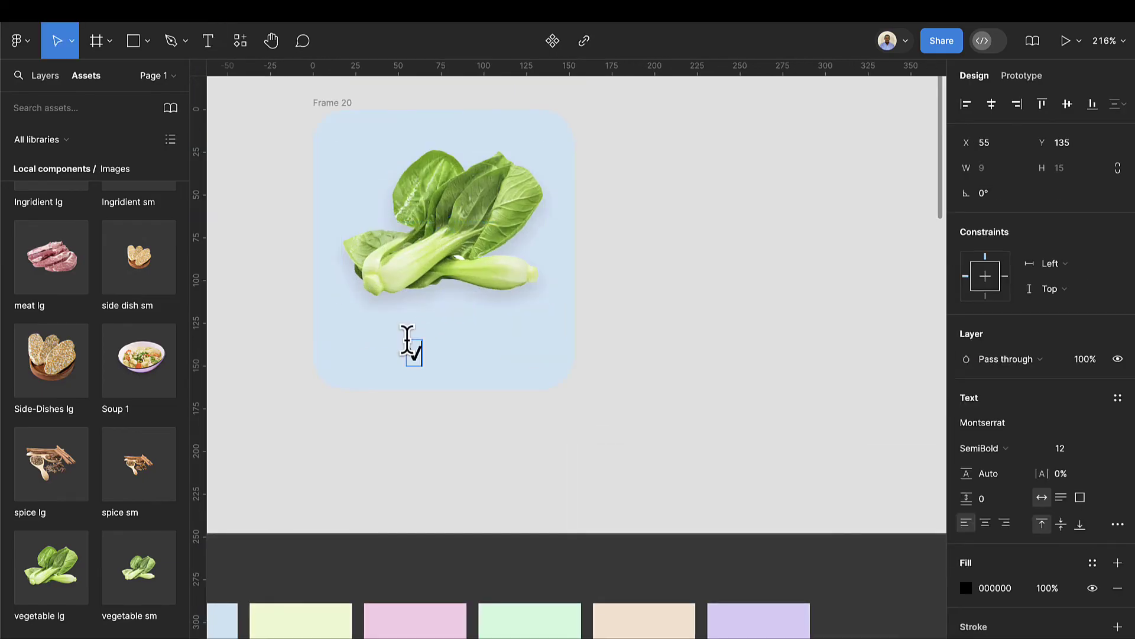
text(egeta)
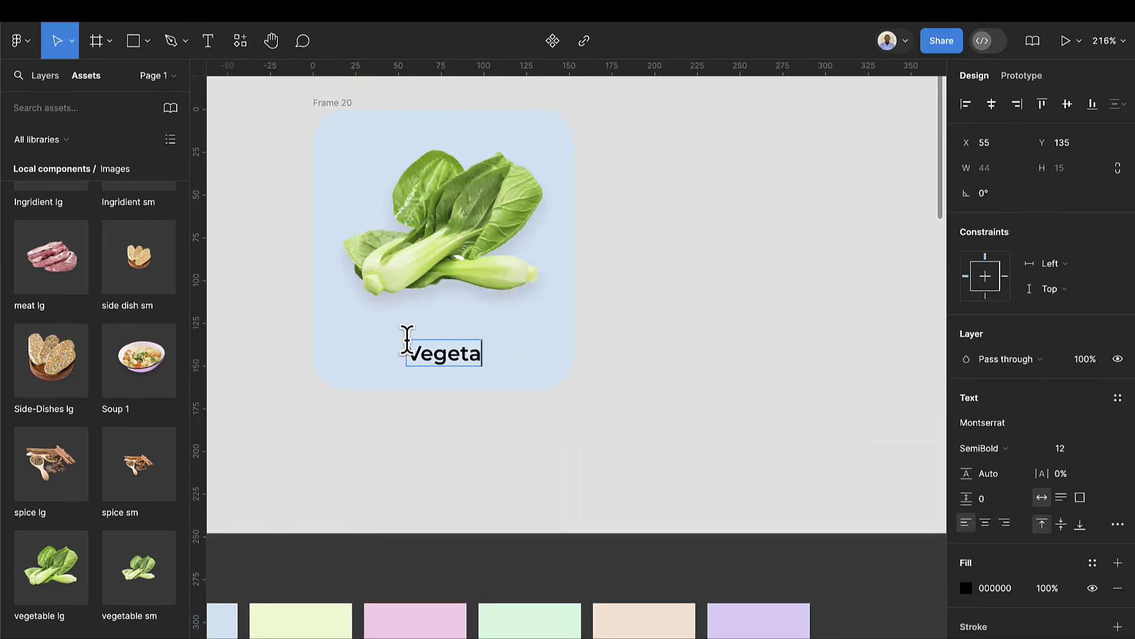
text(bles)
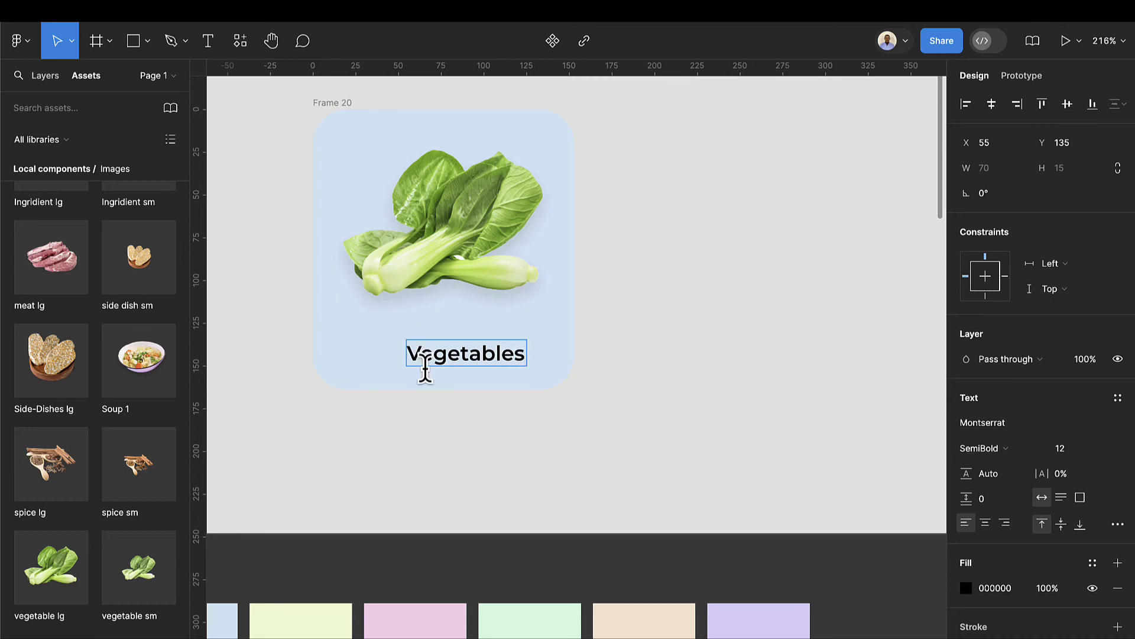
key(Escape)
Set the Vegetables label's font size to 16 and centre it horizontally under the image
click(447, 350)
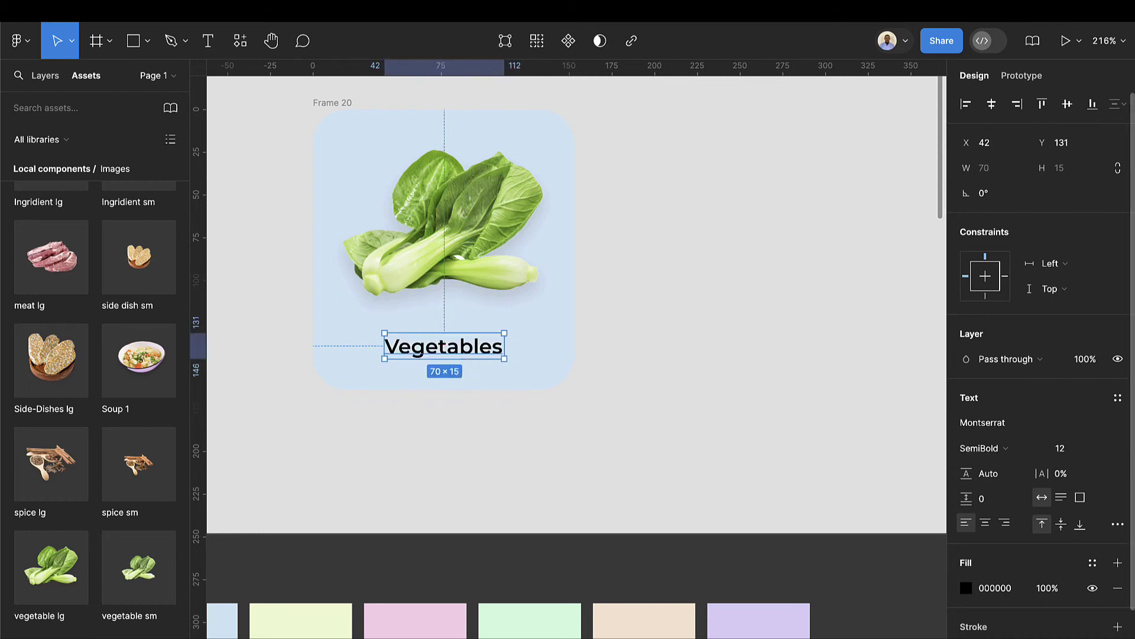
click(1064, 458)
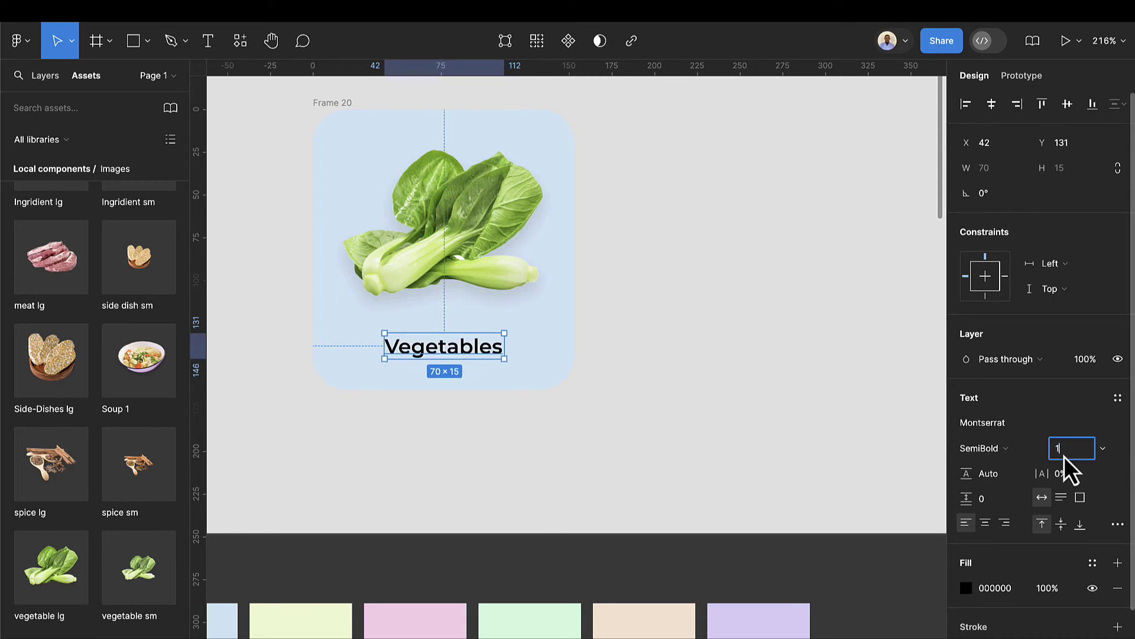
text(16)
key(Return)
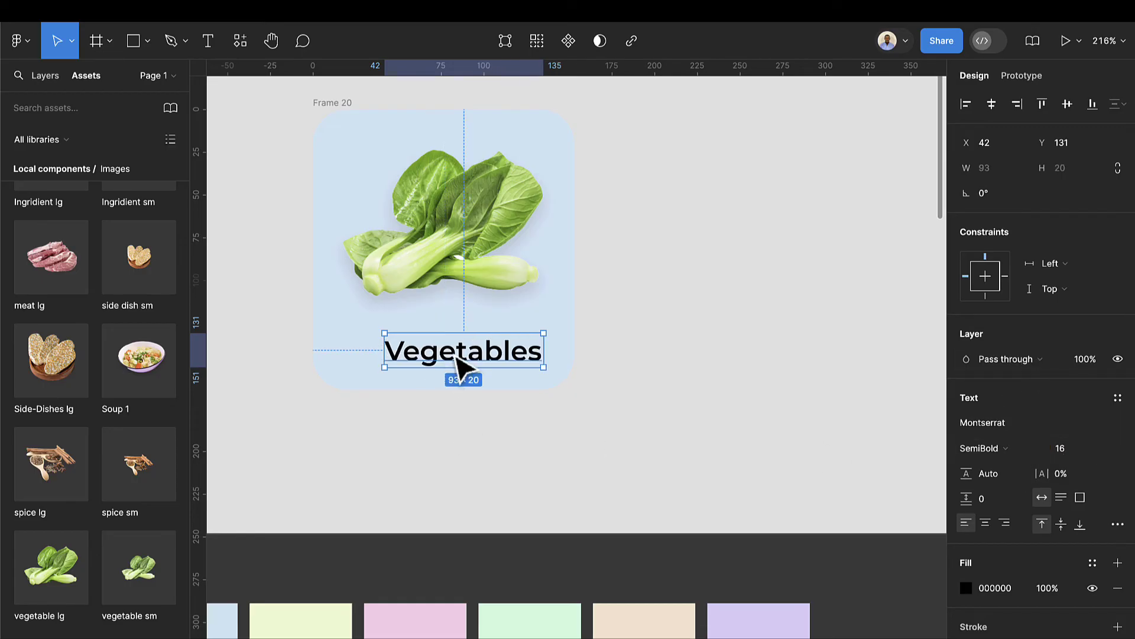
drag(460, 366, 438, 355)
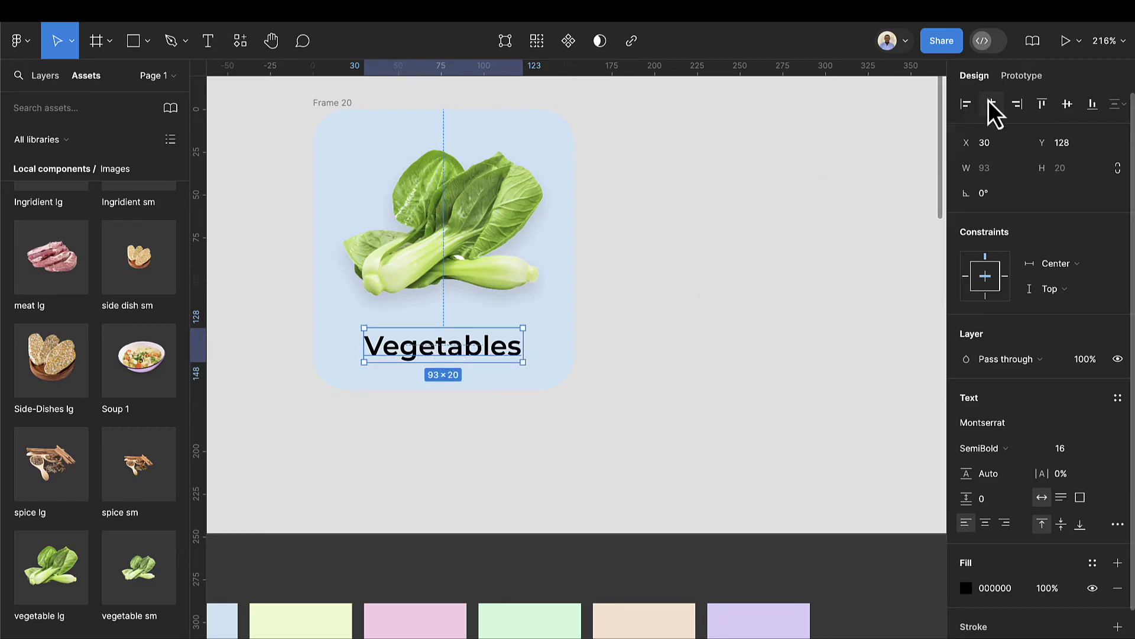
Wrap the vegetable image and the Vegetables label in a vertical auto layout with a spacing of 16
click(476, 249)
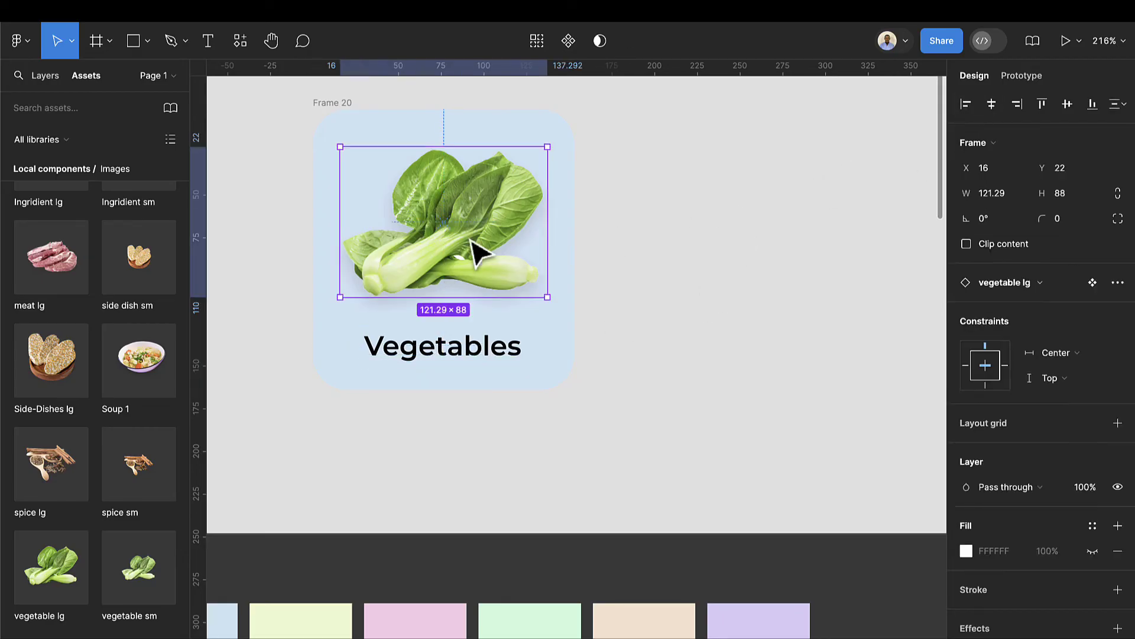
shift+click(463, 353)
key(shift+a)
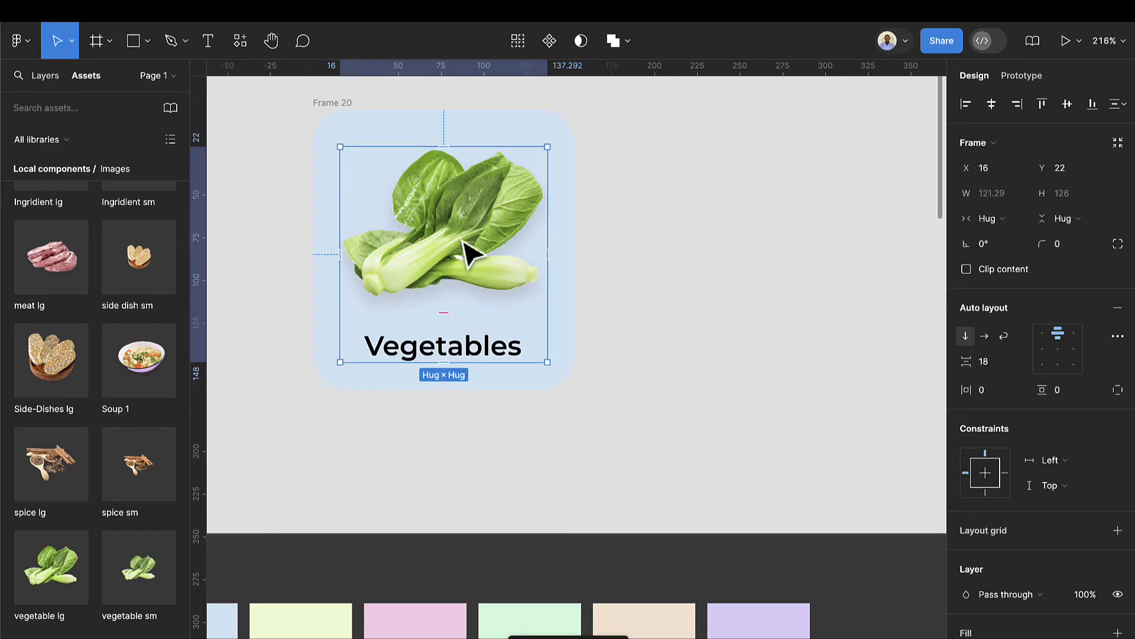
click(999, 367)
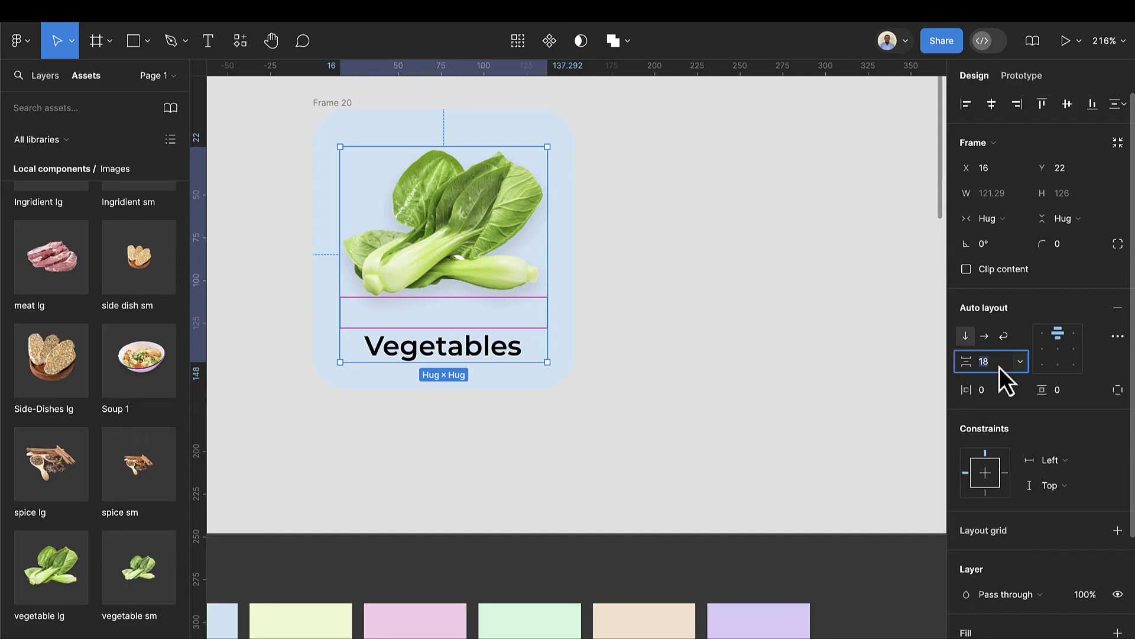
text(16)
key(Return)
Centre the image-and-label auto layout group horizontally and vertically inside the light blue frame
click(329, 241)
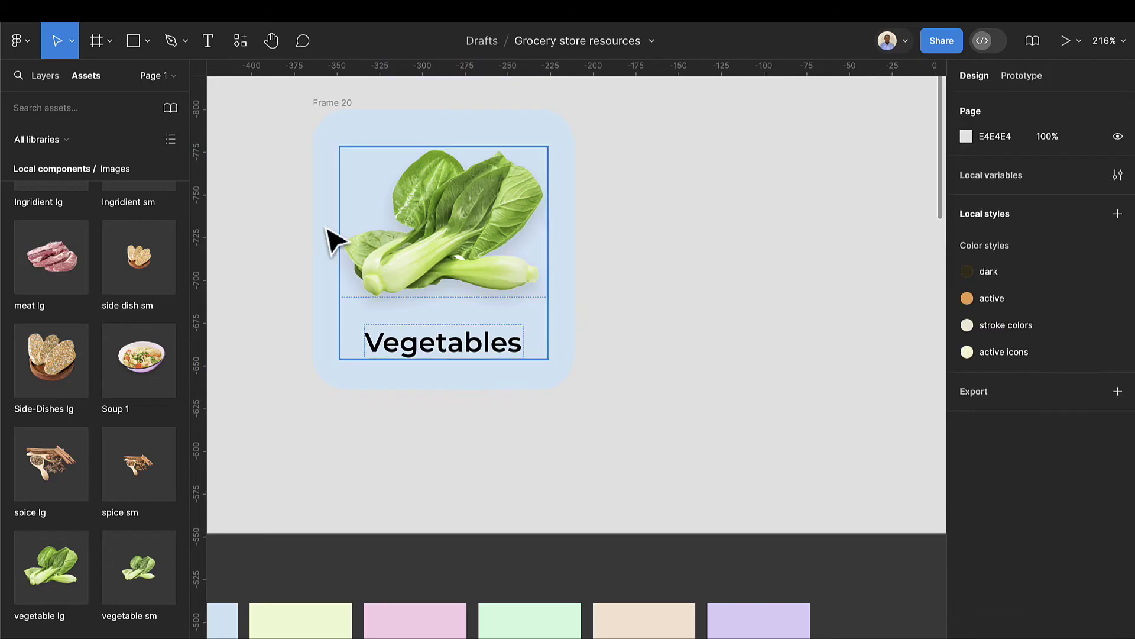
click(412, 248)
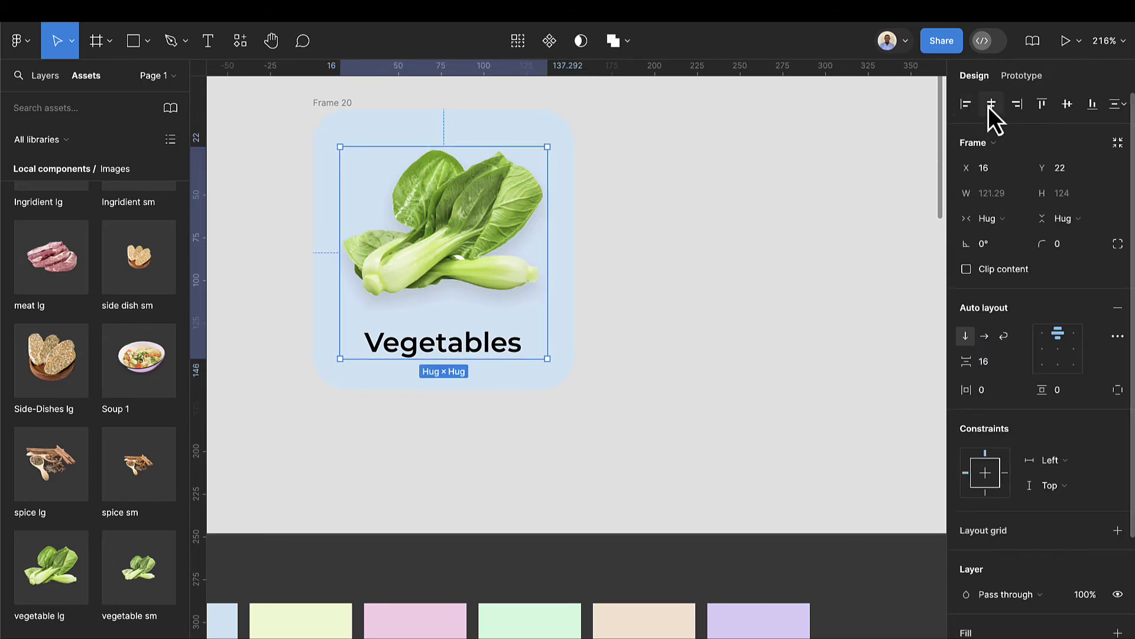
click(1067, 105)
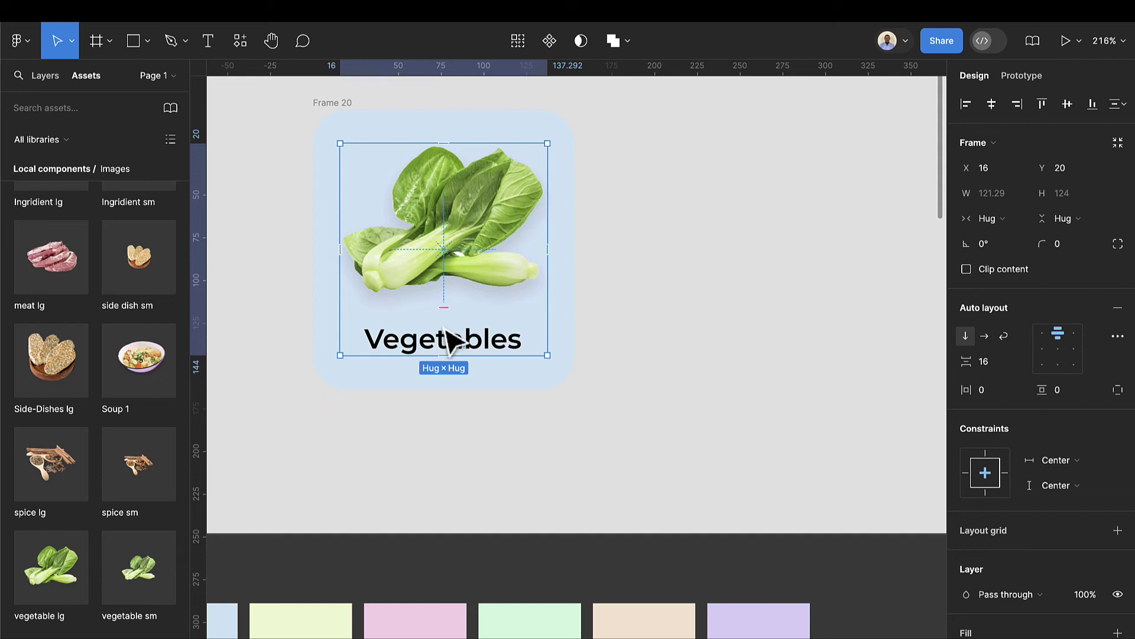
Apply the dark color style to the Vegetables label
click(464, 345)
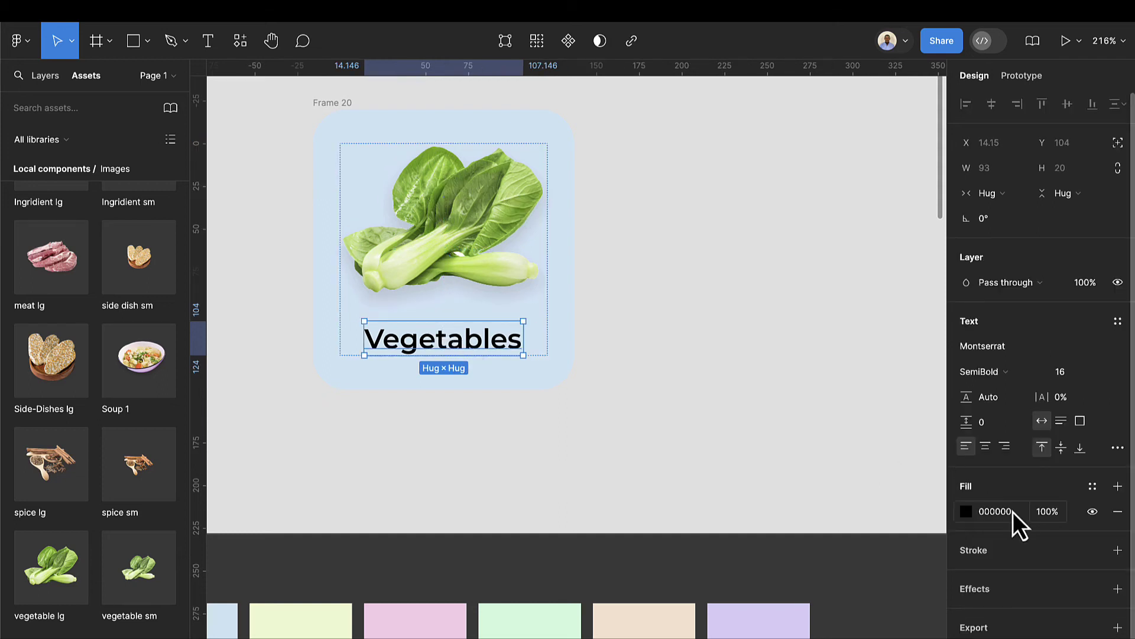
scroll(1014, 512, down, 1)
click(1093, 482)
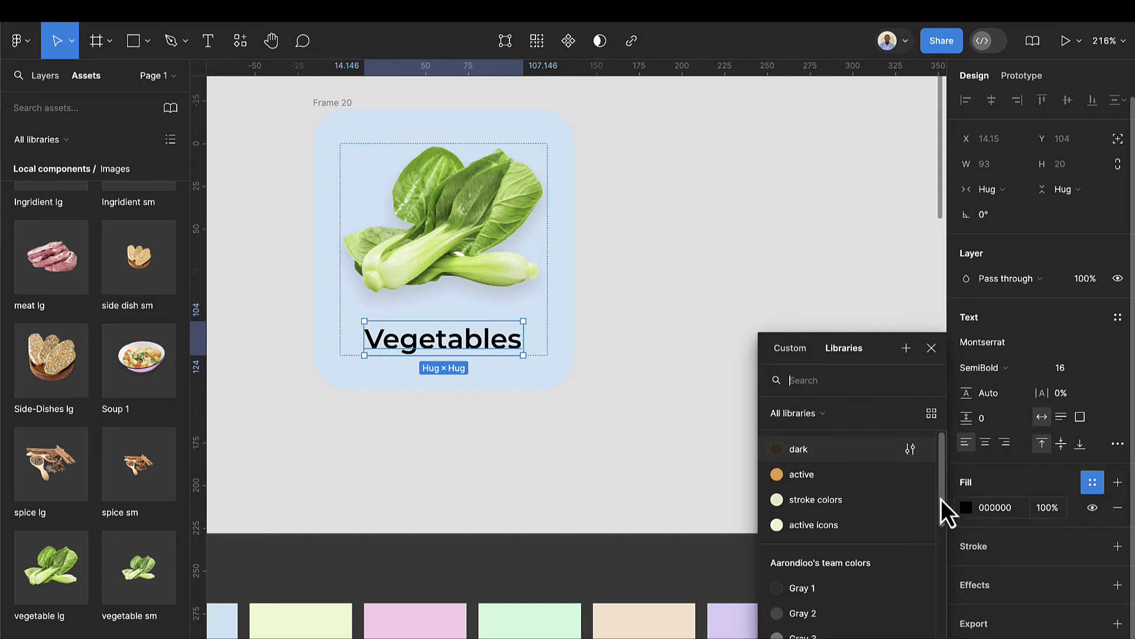
click(816, 452)
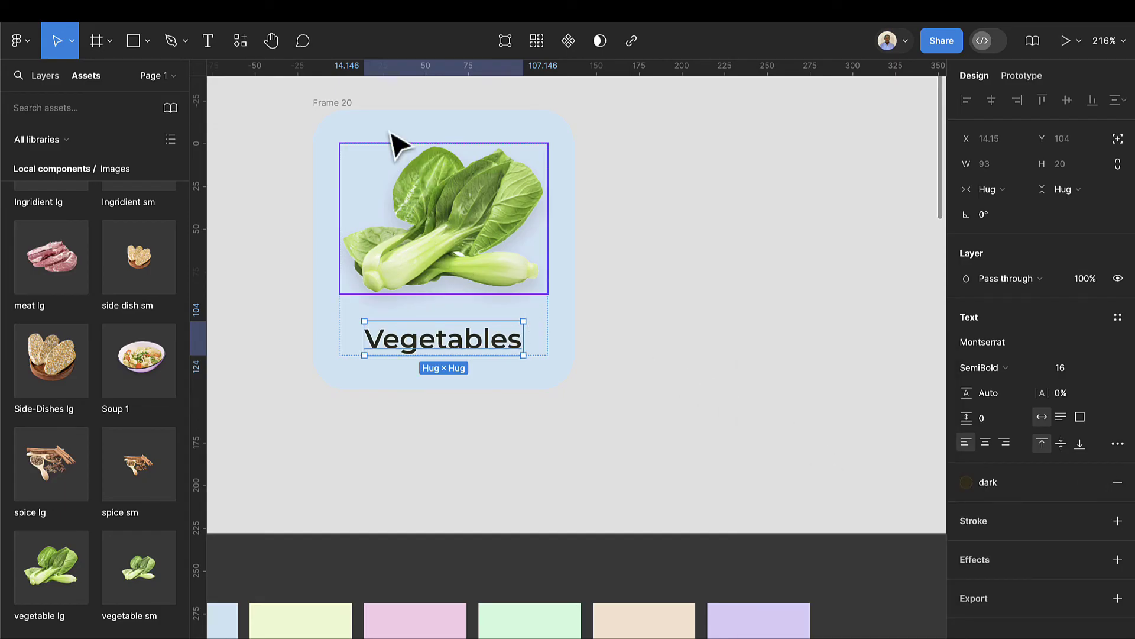
Rename the light blue card frame to "Single item" and turn it into a component
click(355, 109)
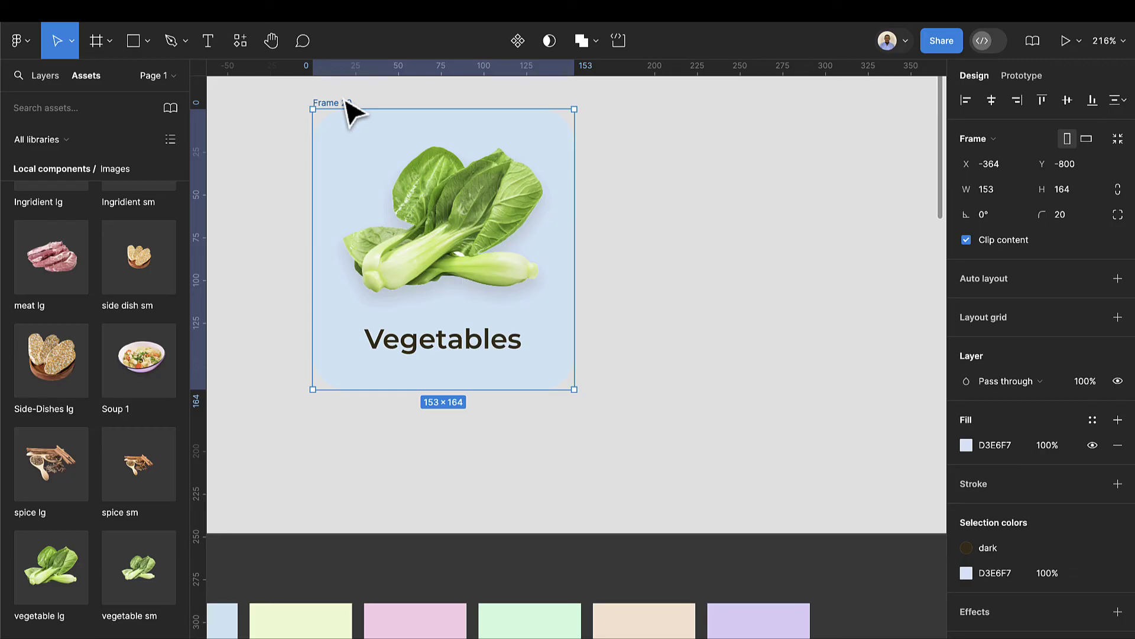
double_click(341, 102)
text(Single item)
key(Return)
click(525, 49)
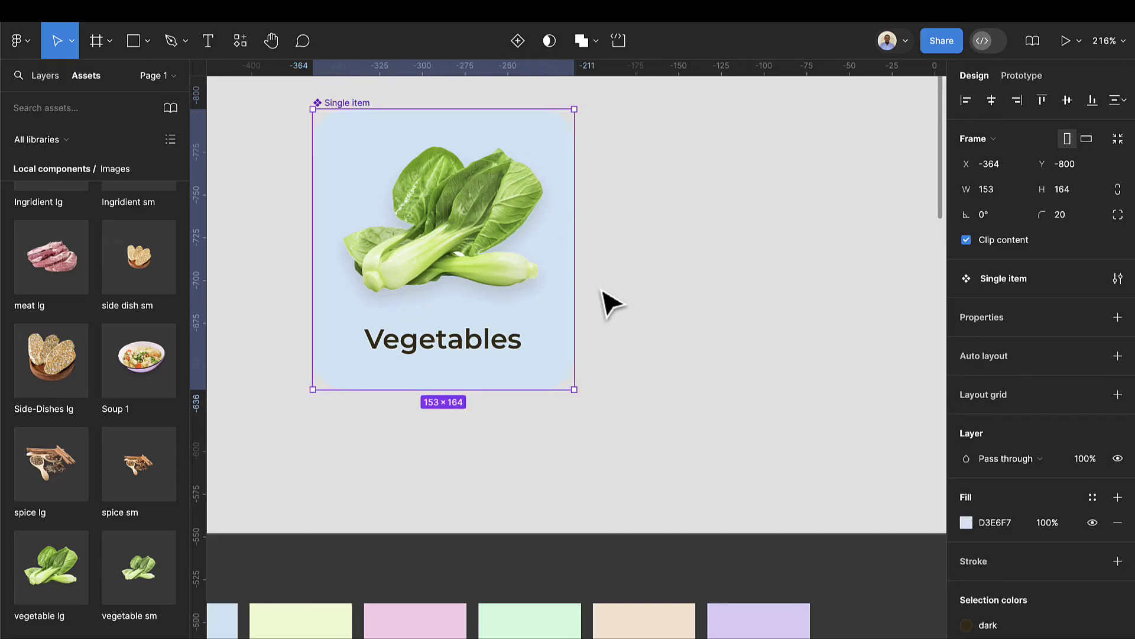
Create a text component property named "item name" from the Vegetables label of the Single item component
double_click(446, 348)
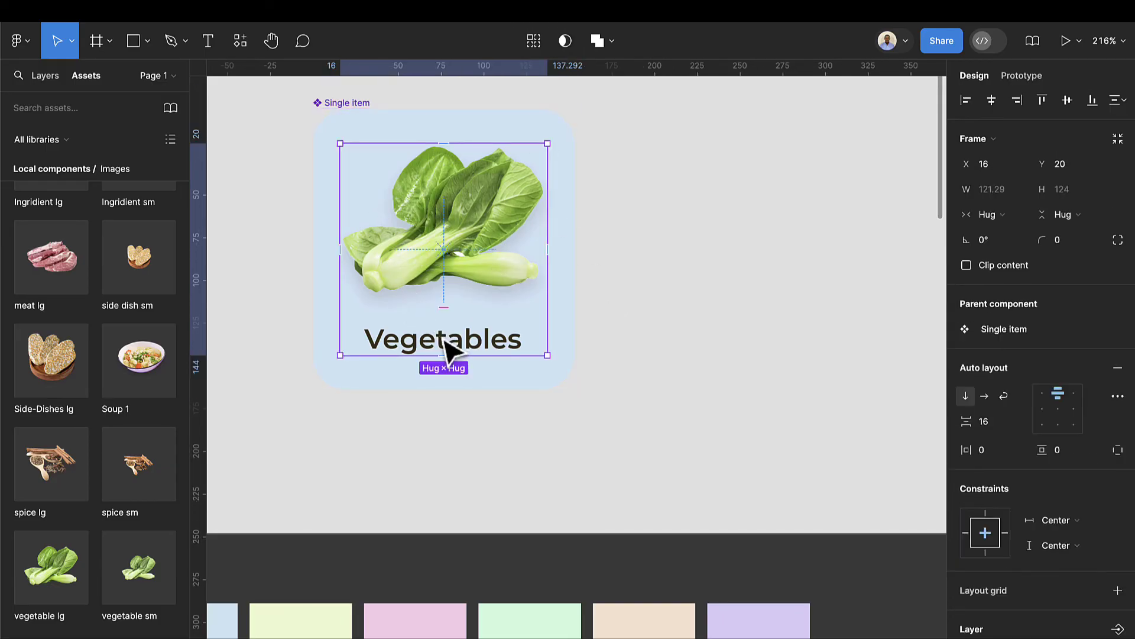
double_click(441, 335)
key(Escape)
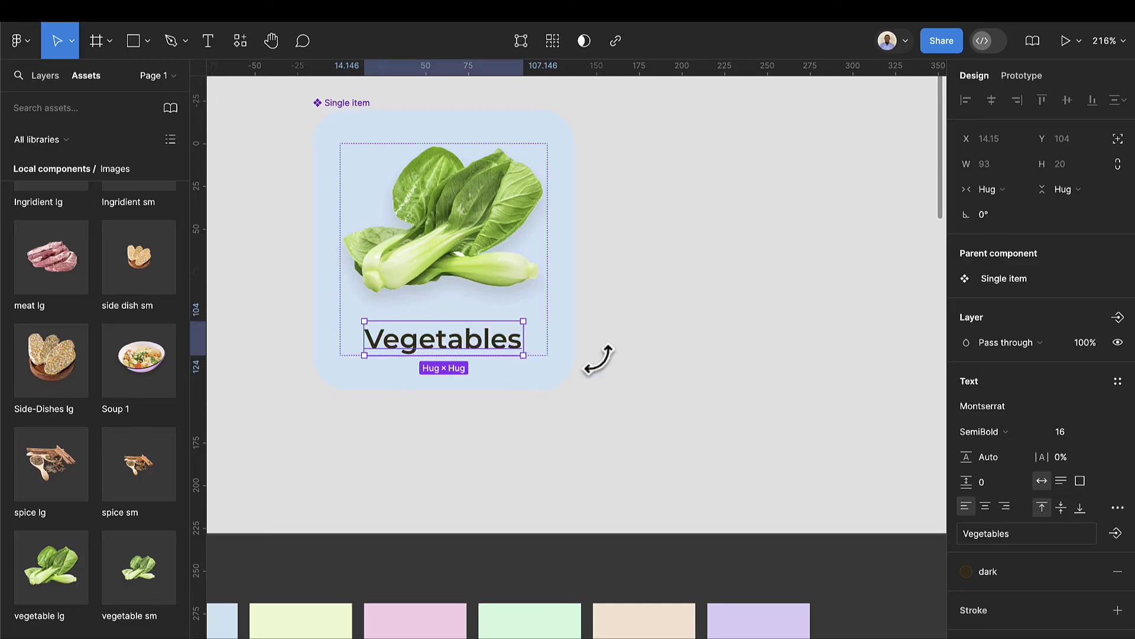
click(1116, 533)
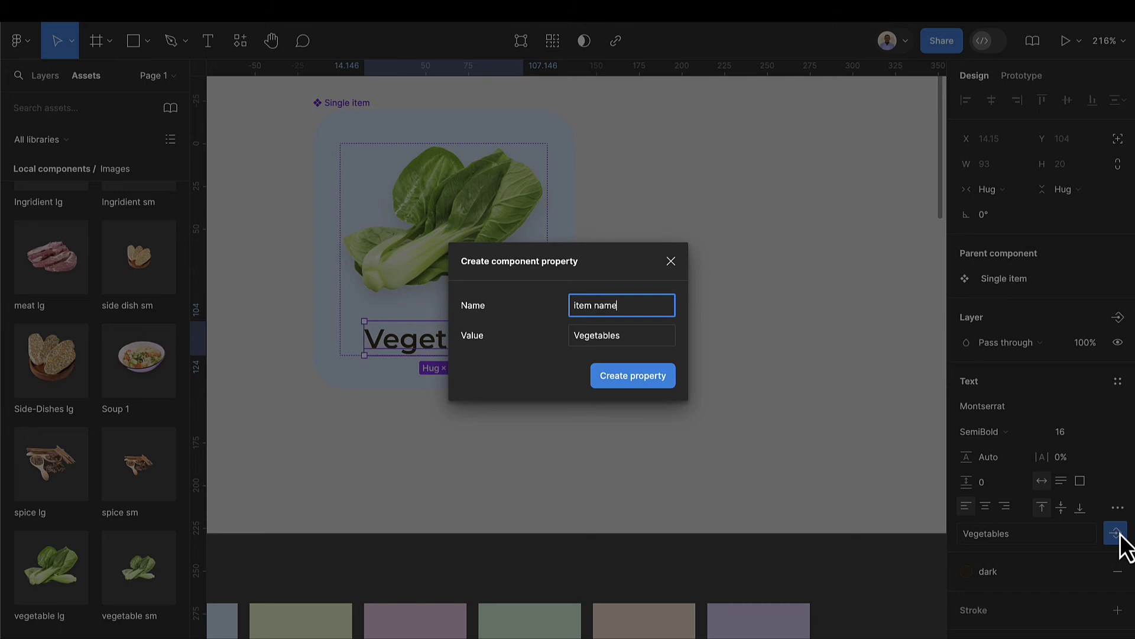
key(Return)
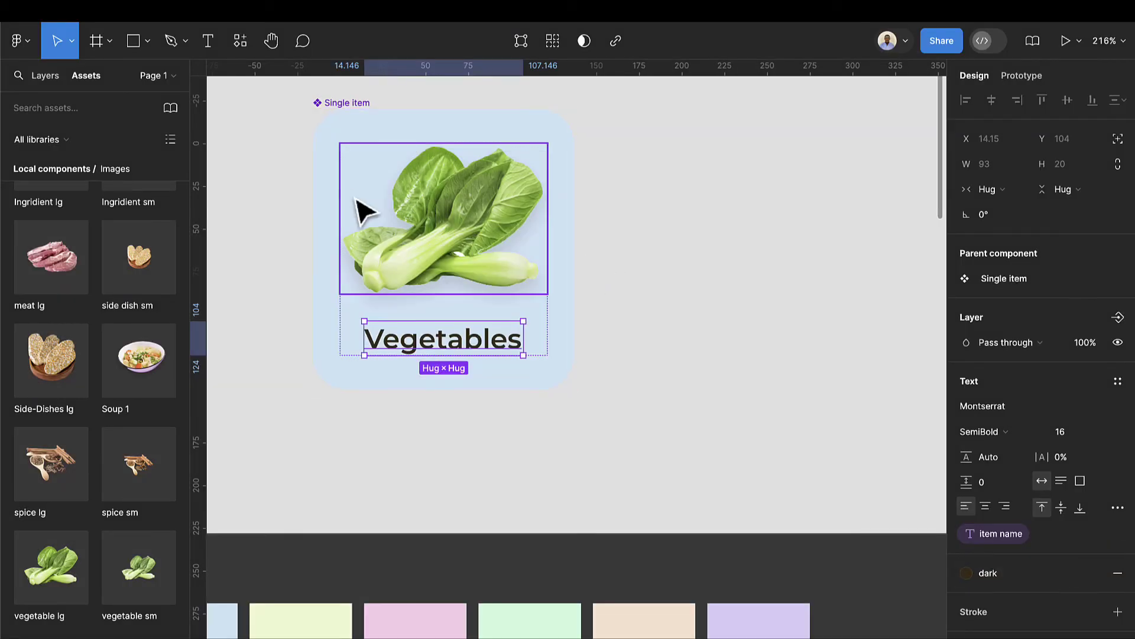
Create an instance swap property named "item icon" for the vegetable lg image in the Single item component
click(439, 230)
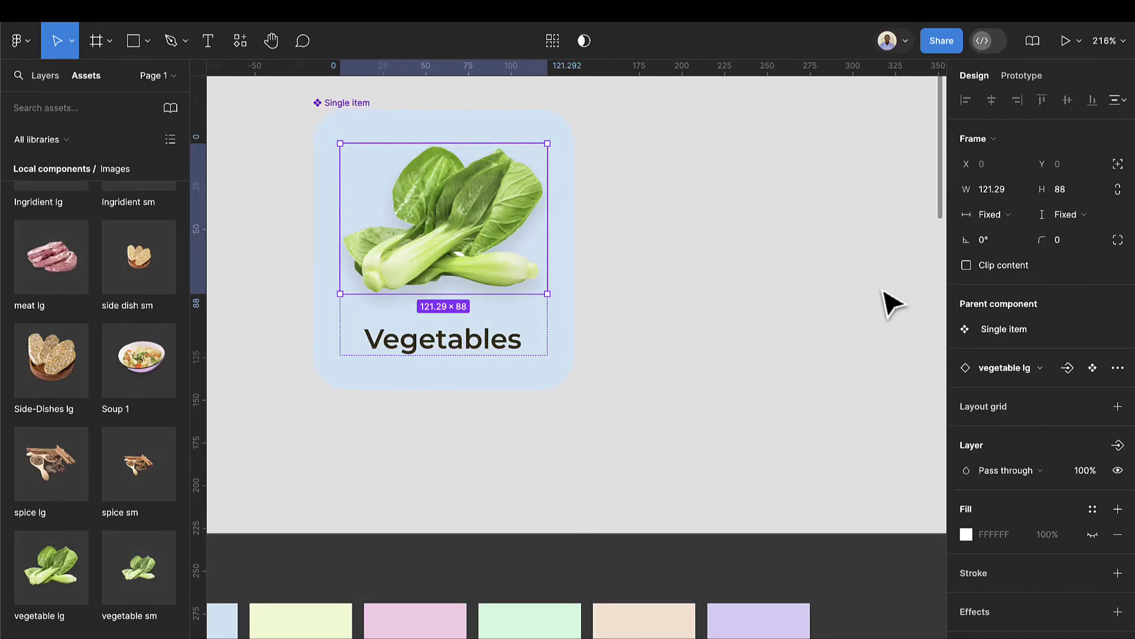
click(1075, 367)
key(BackSpace)
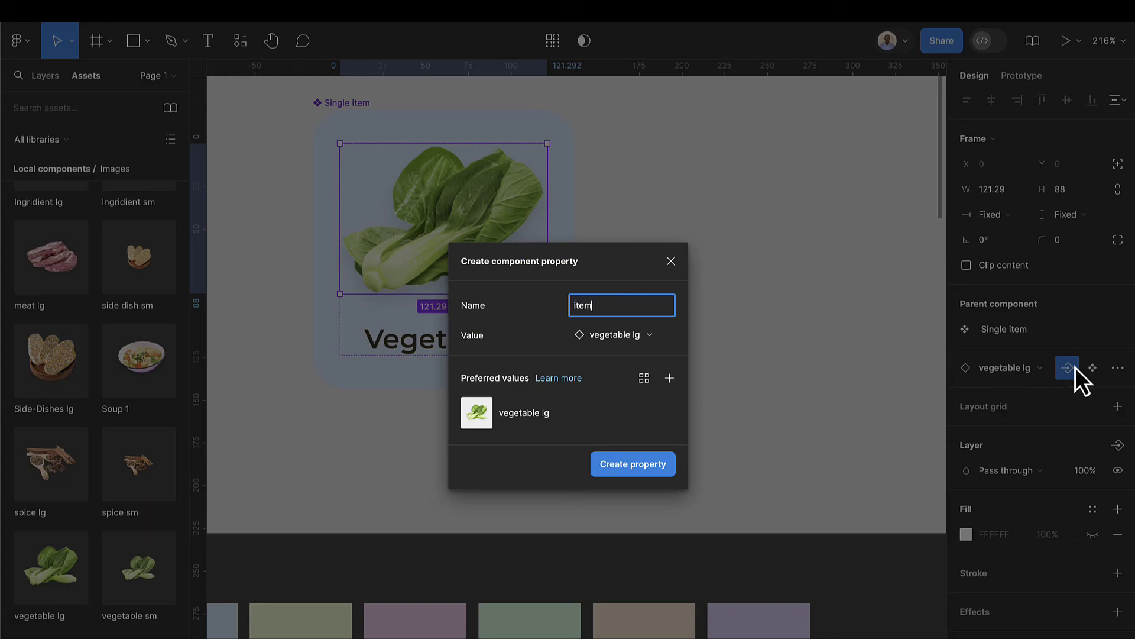
text(item icon)
key(Return)
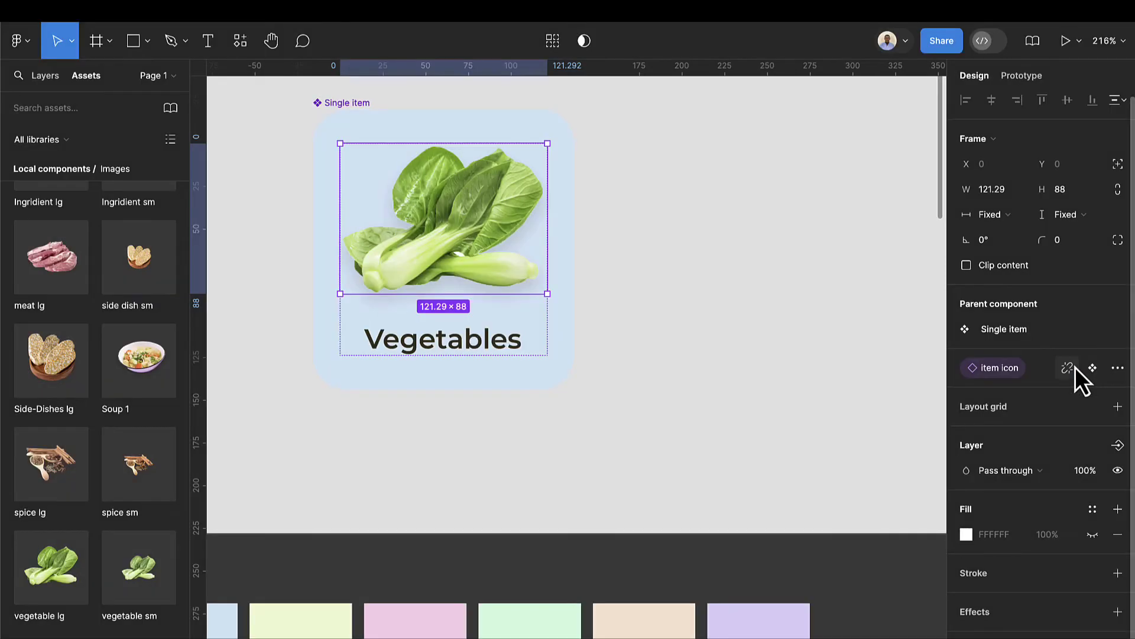
click(623, 281)
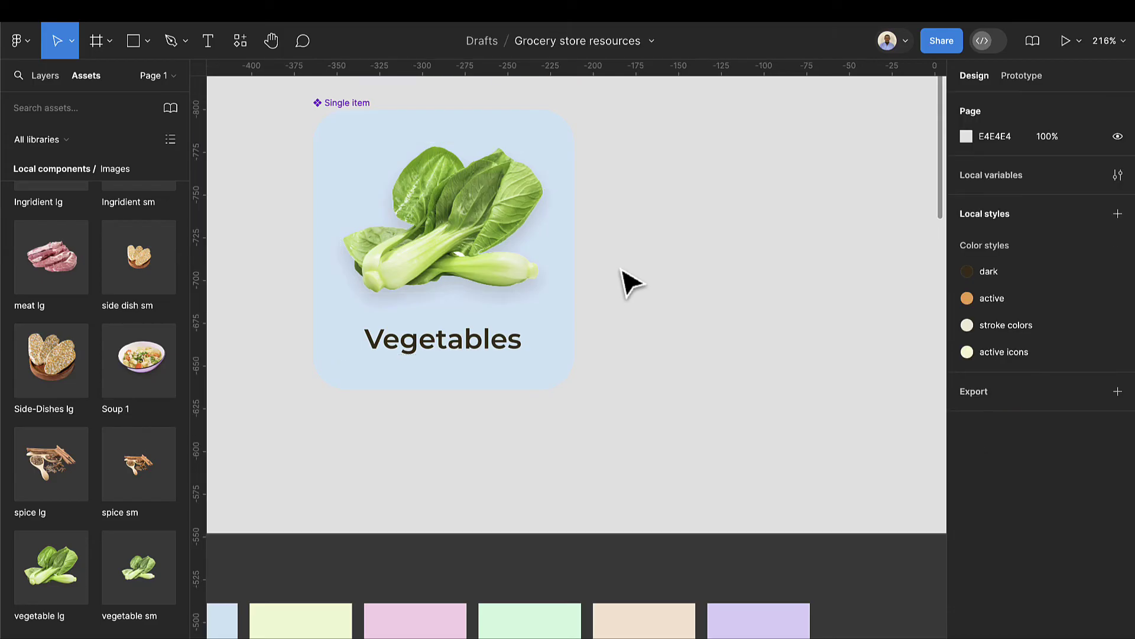
Place a Single item instance on the iPhone 13 mini - 2 screen below the category tabs at X 24, Y 190
scroll(629, 284, down, 2)
scroll(636, 286, down, 6)
scroll(633, 284, right, 10)
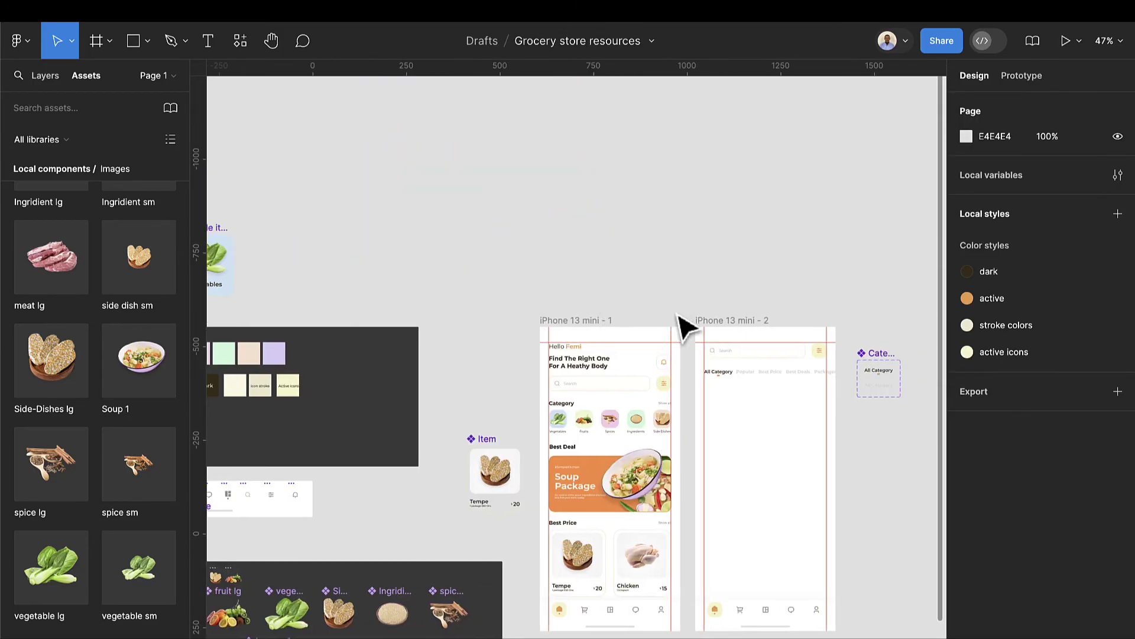
scroll(73, 261, up, 10)
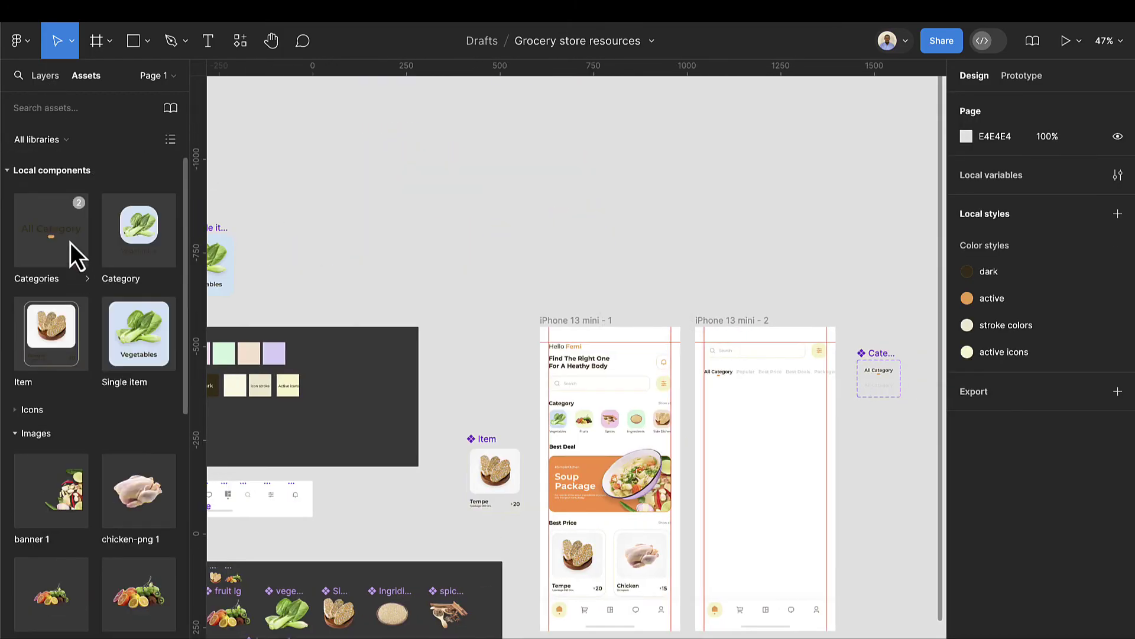
drag(553, 411, 735, 443)
scroll(745, 453, up, 5)
scroll(736, 440, right, 3)
scroll(737, 440, right, 6)
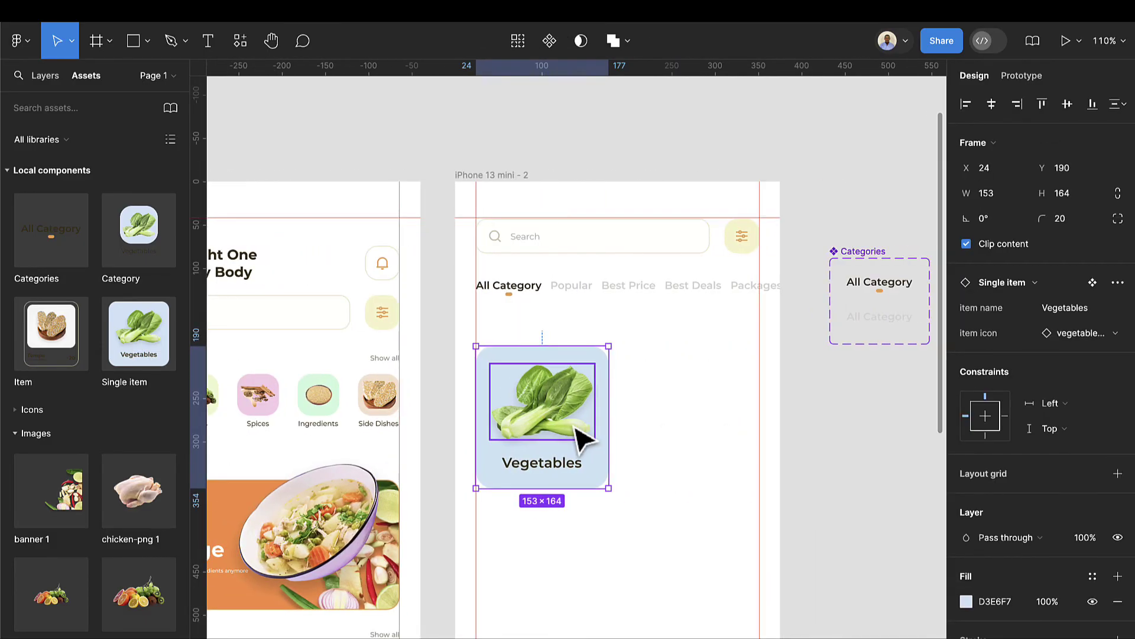
Duplicate the Vegetables card beside the original at X 197 and set the copy's item name to "Fruits"
drag(581, 437, 730, 437)
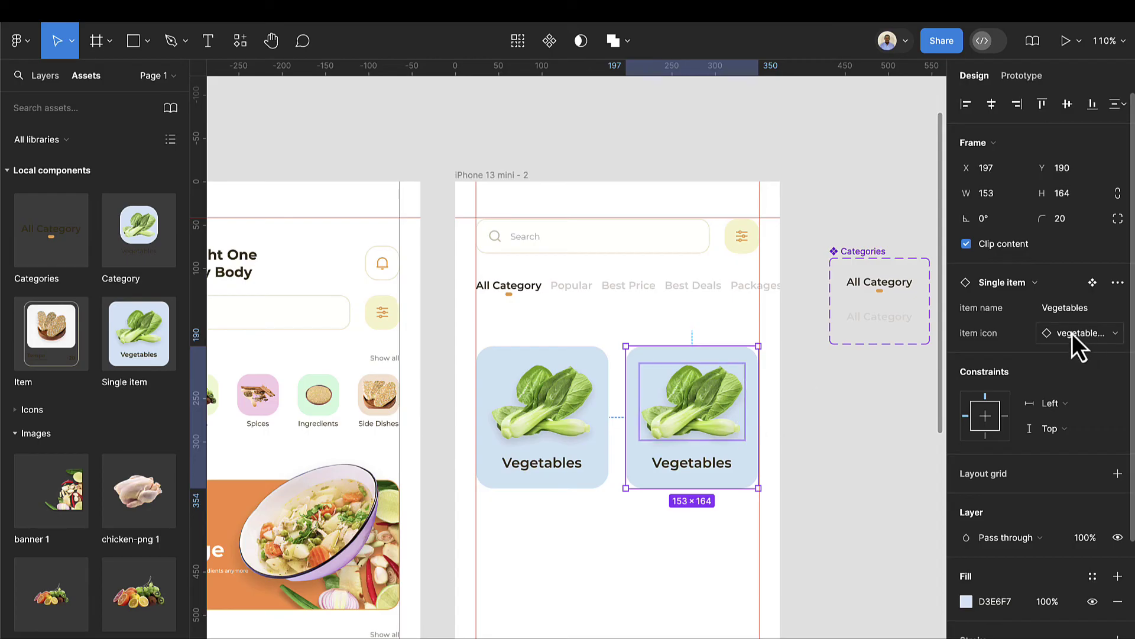
click(1071, 306)
text(Fruit)
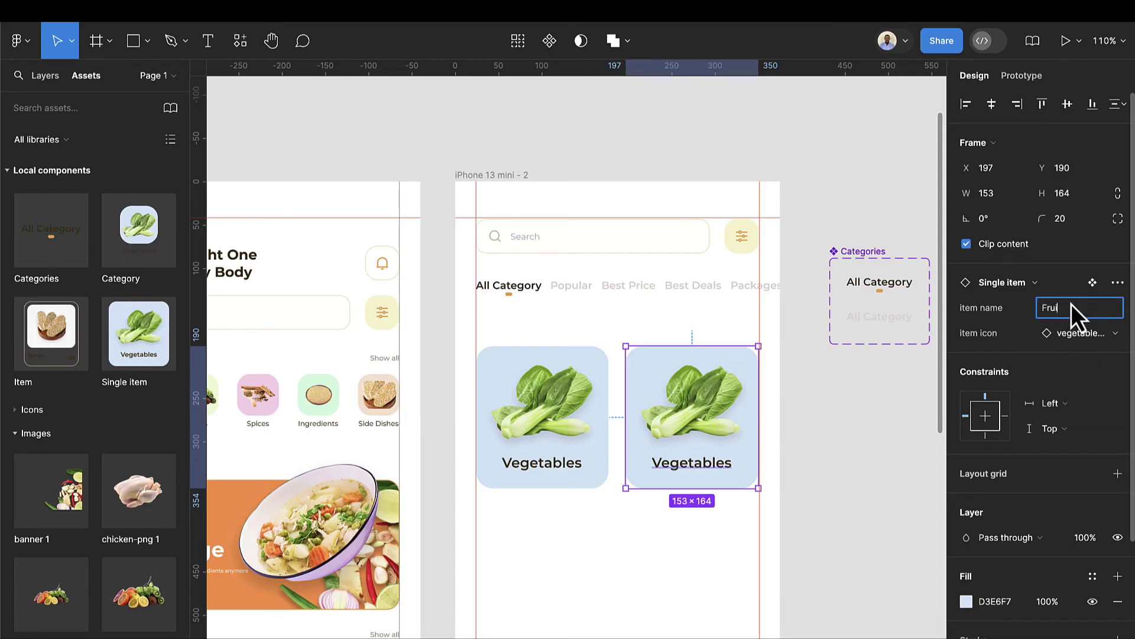
text(s)
key(Return)
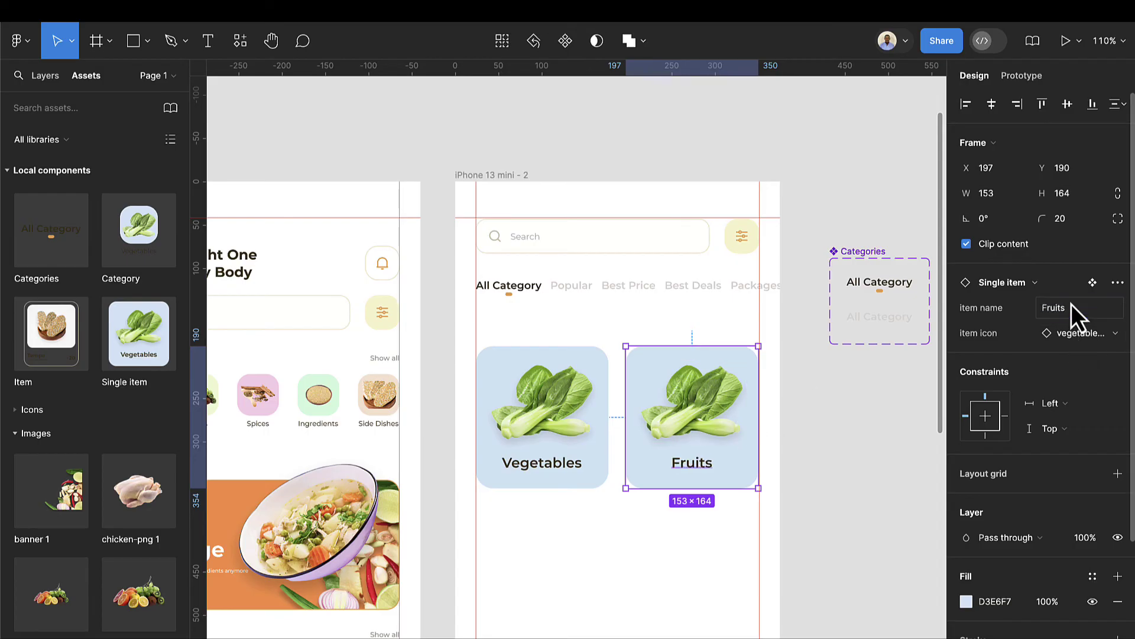
Swap the Fruits card's item icon to the fruit lg image
click(1086, 337)
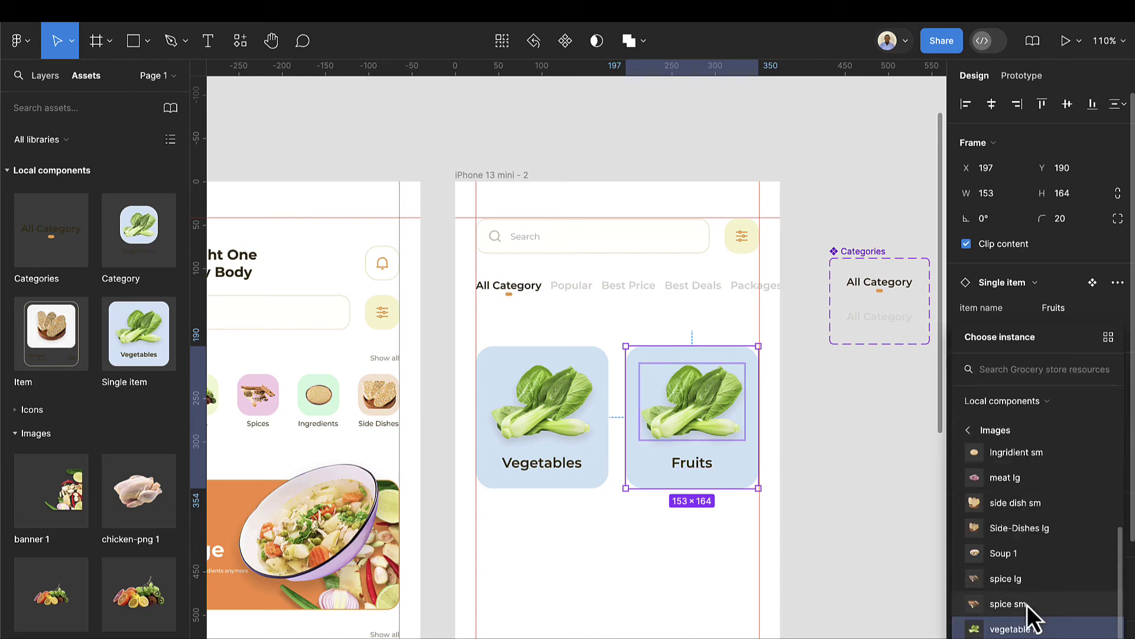
scroll(1028, 605, up, 3)
click(1014, 530)
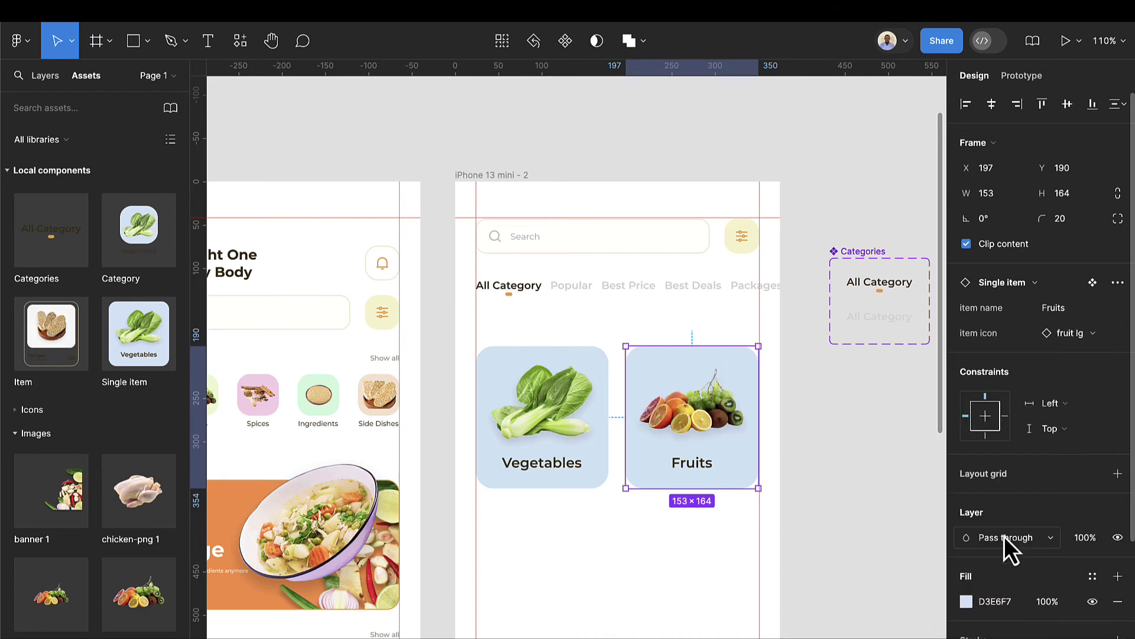
click(654, 583)
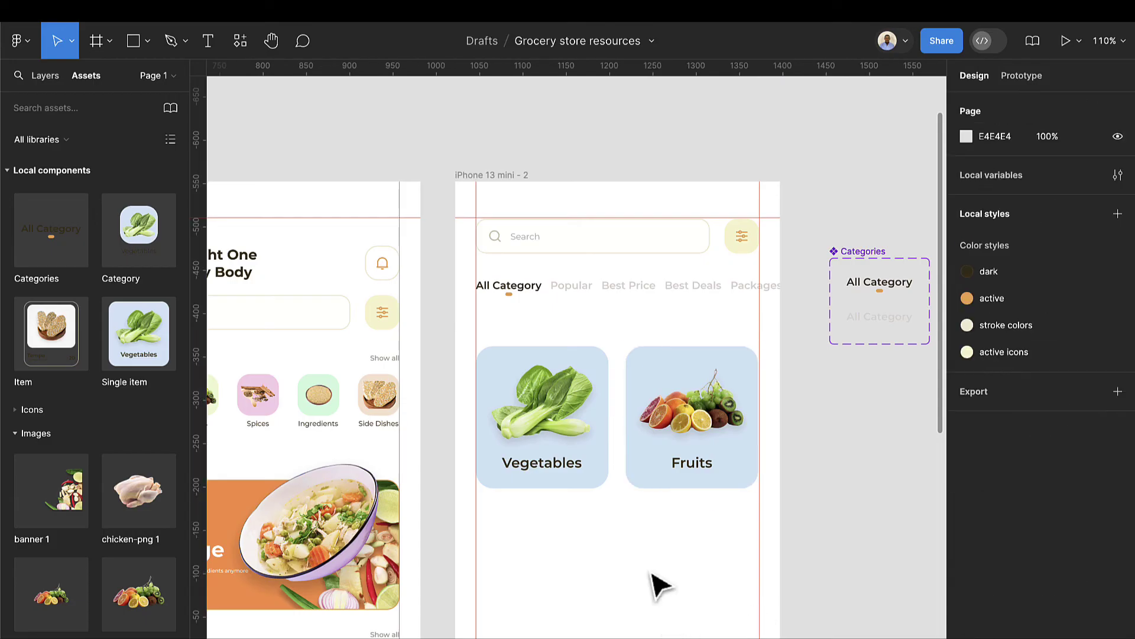
Duplicate the Vegetables card below the original at Y 369 and set the copy's item name to "Spices"
click(608, 471)
drag(603, 467, 603, 620)
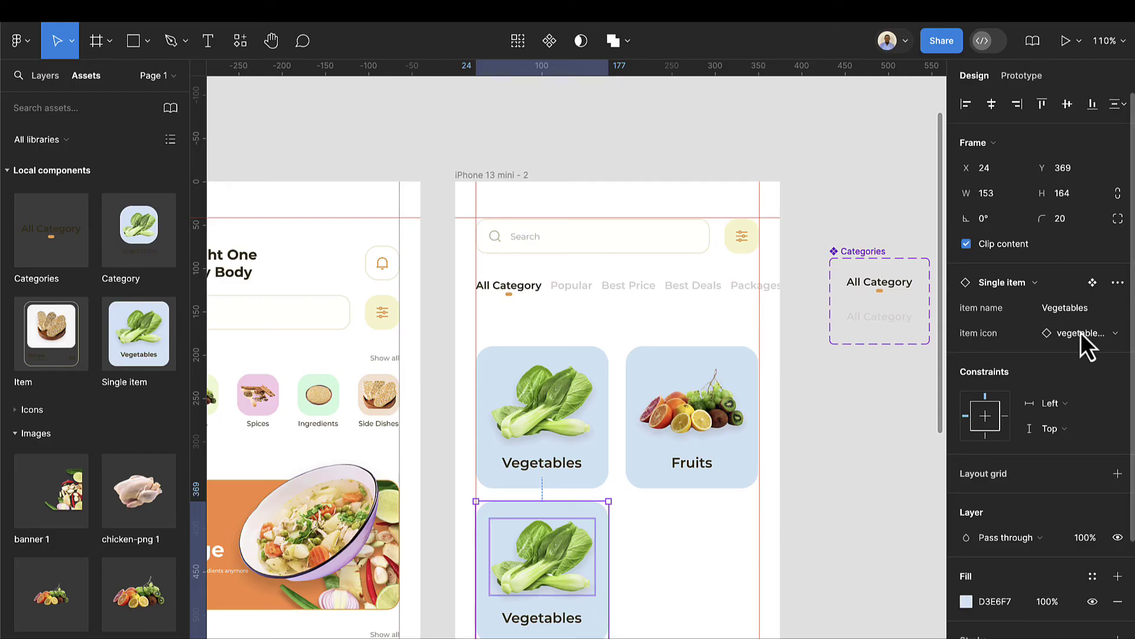
click(1083, 313)
text(Sp)
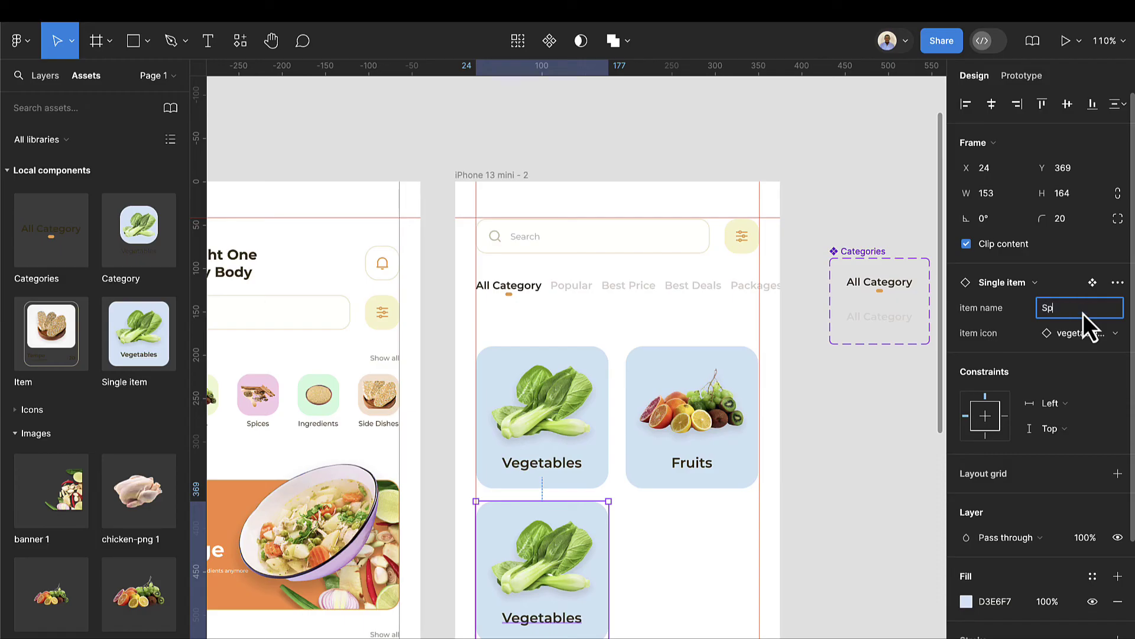
text(ices)
key(Return)
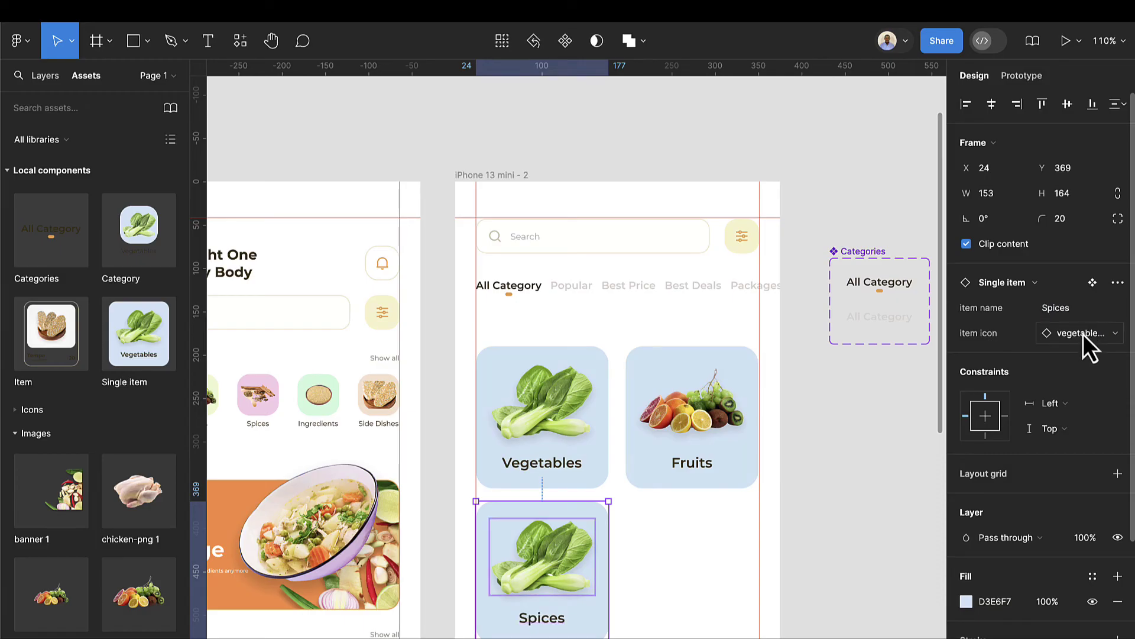
Swap the Spices card's item icon to the spice lg image
click(1082, 334)
scroll(1041, 473, down, 1)
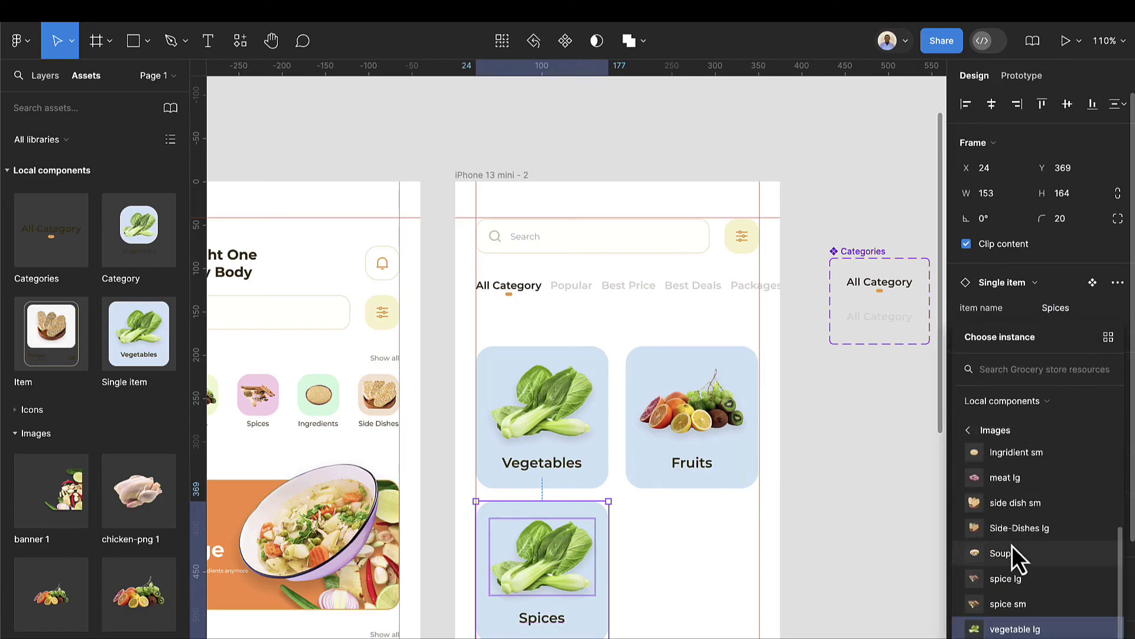
click(1012, 584)
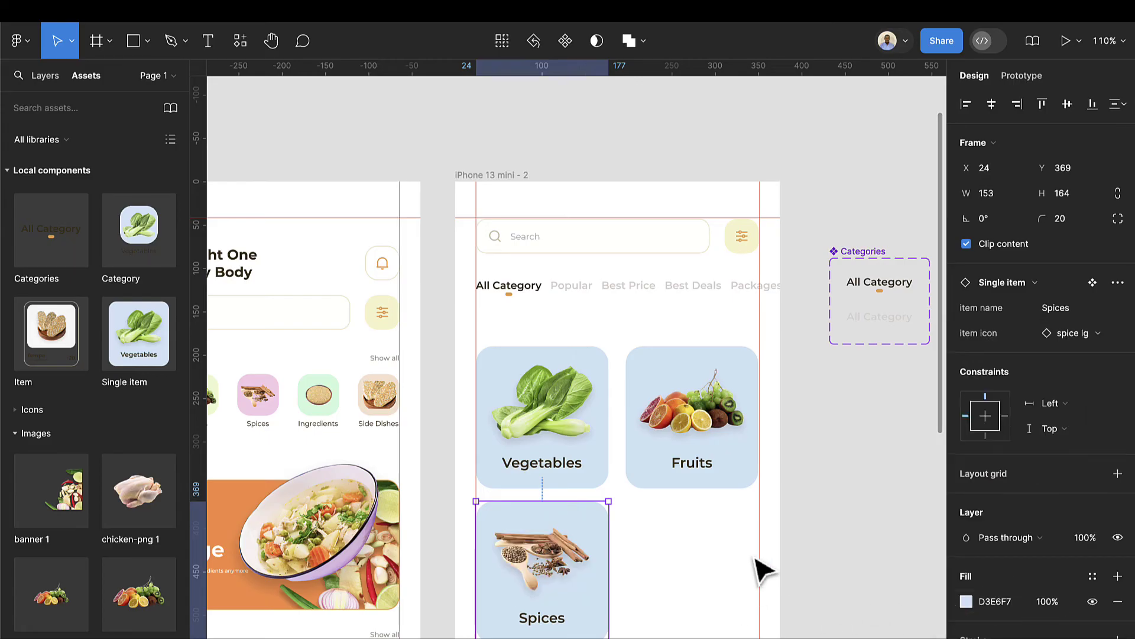
click(645, 562)
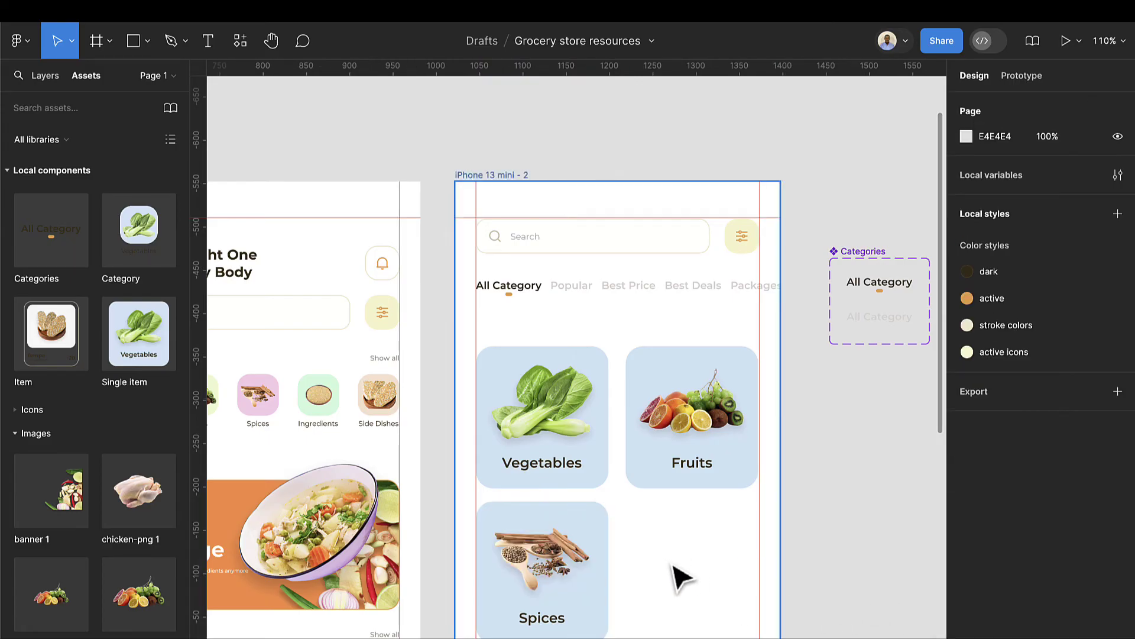
Move the Single item main component to X -889, Y -704, beside the Category component set
scroll(680, 577, down, 5)
scroll(345, 431, left, 5)
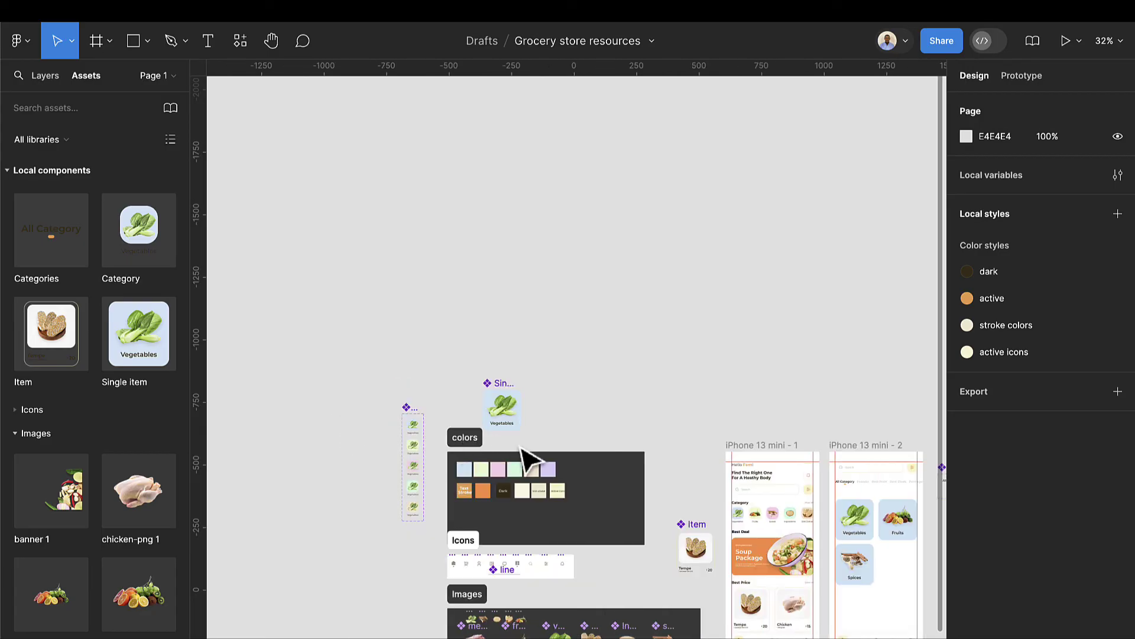
scroll(522, 448, up, 3)
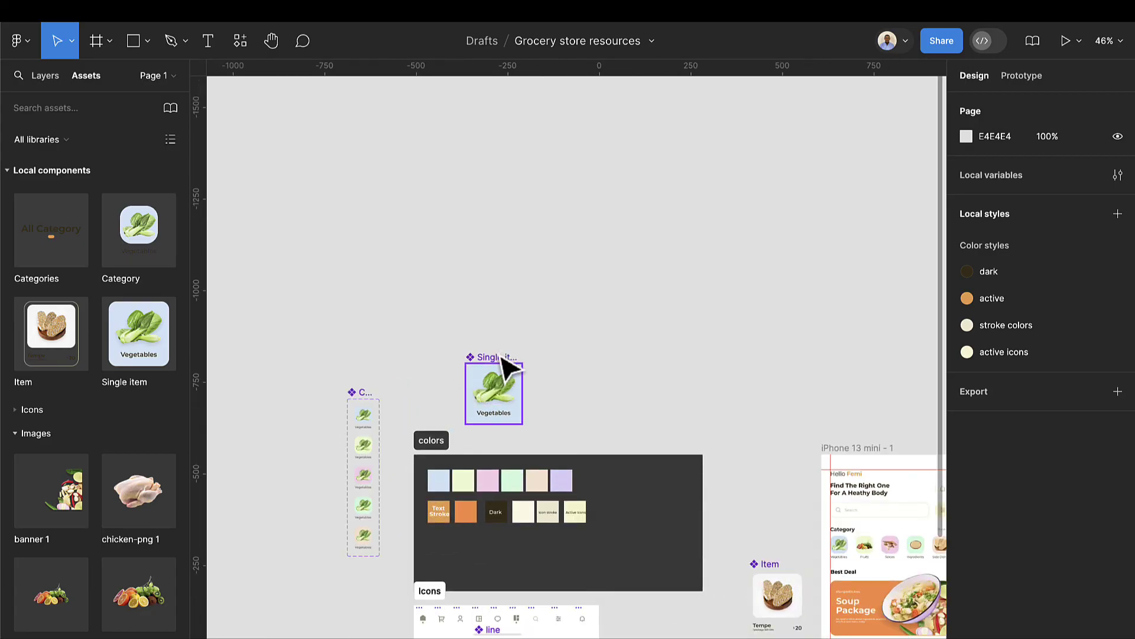
drag(506, 366, 274, 418)
scroll(290, 422, up, 10)
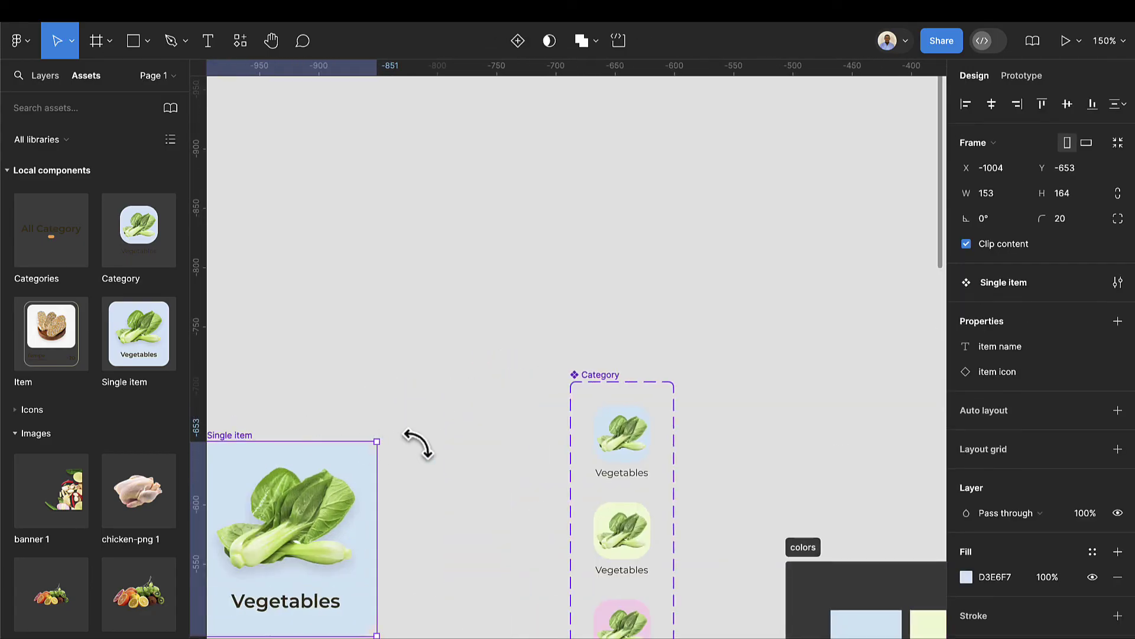
scroll(489, 473, left, 5)
scroll(482, 438, down, 2)
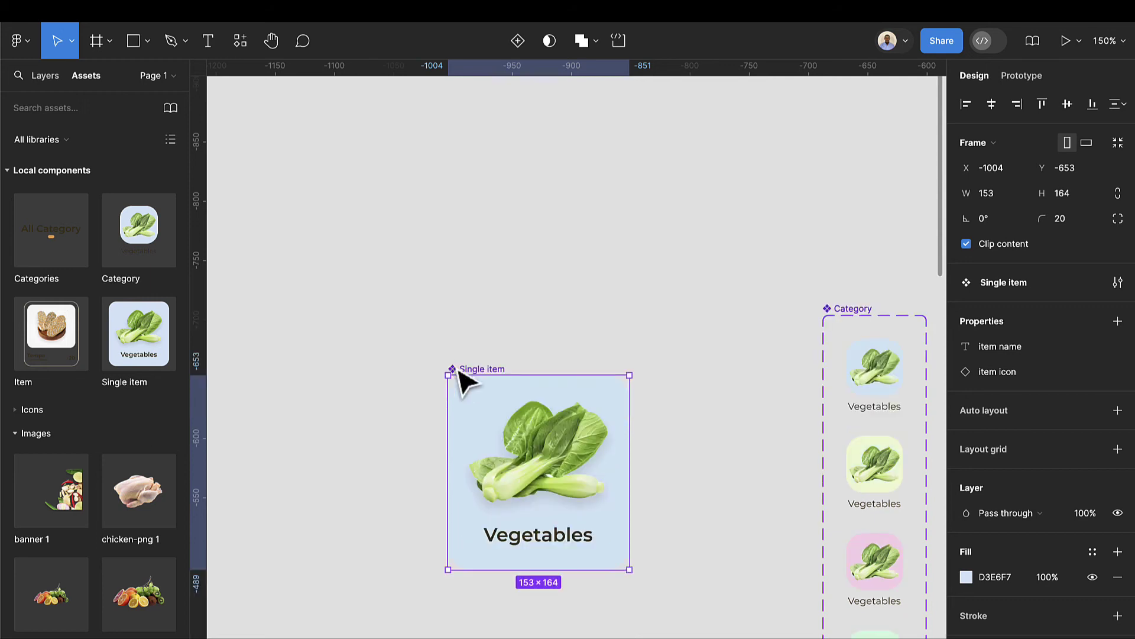
drag(464, 384, 608, 325)
scroll(598, 334, right, 3)
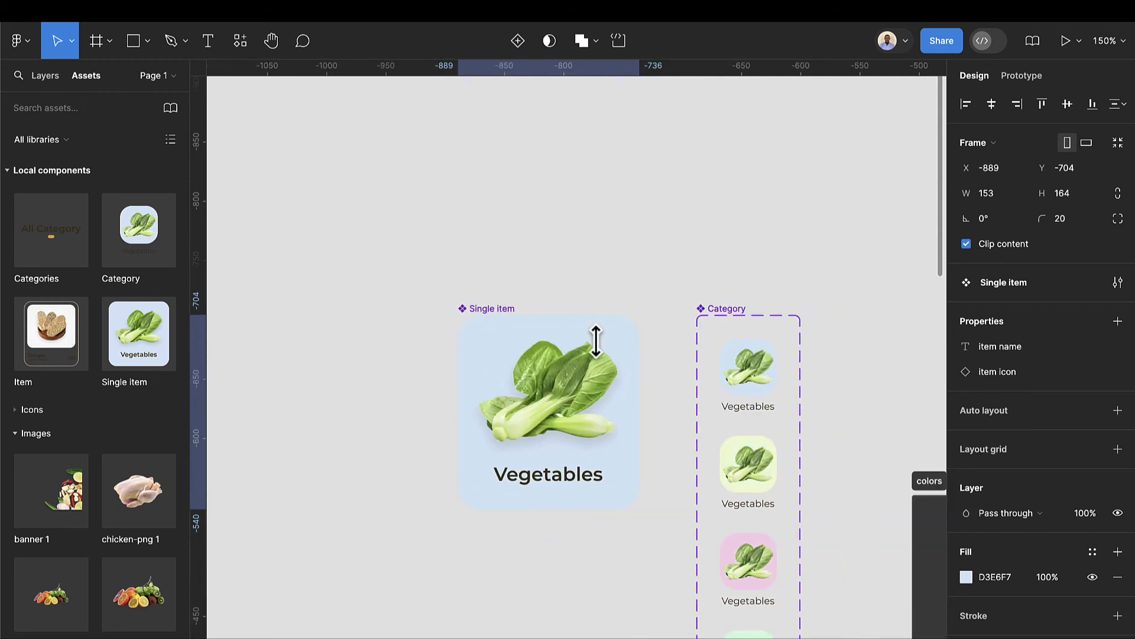
Add a variant to the Single item component and name it "type 1"
click(515, 42)
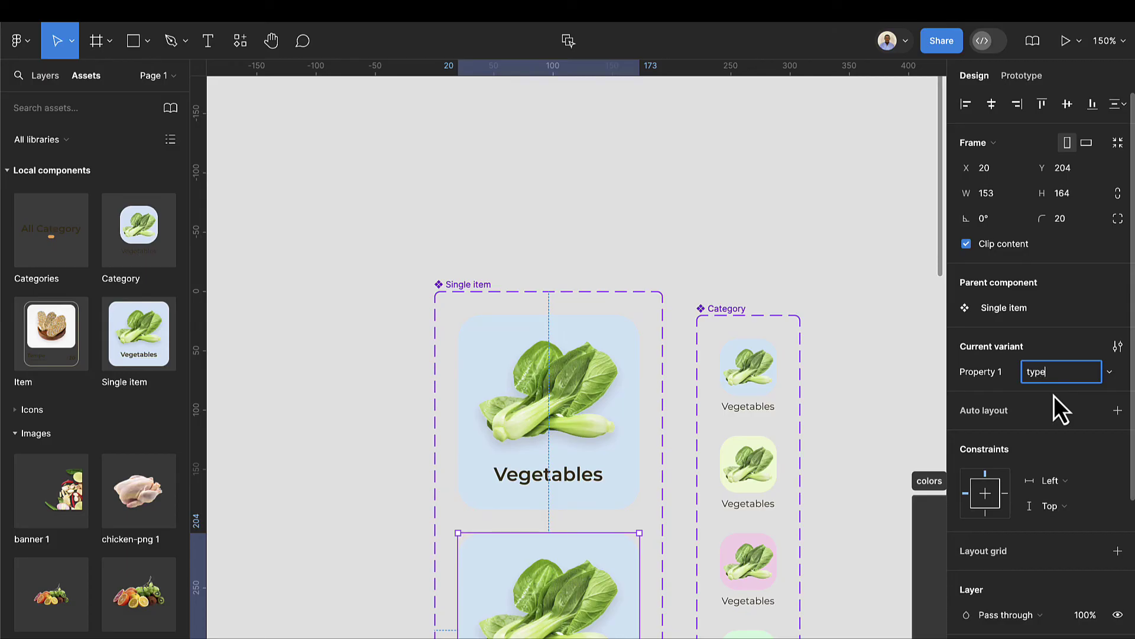
text(type 1)
key(Return)
Recolour the type 1 variant's background to EFF7D3 by sampling the light green Category variant
scroll(988, 579, down, 5)
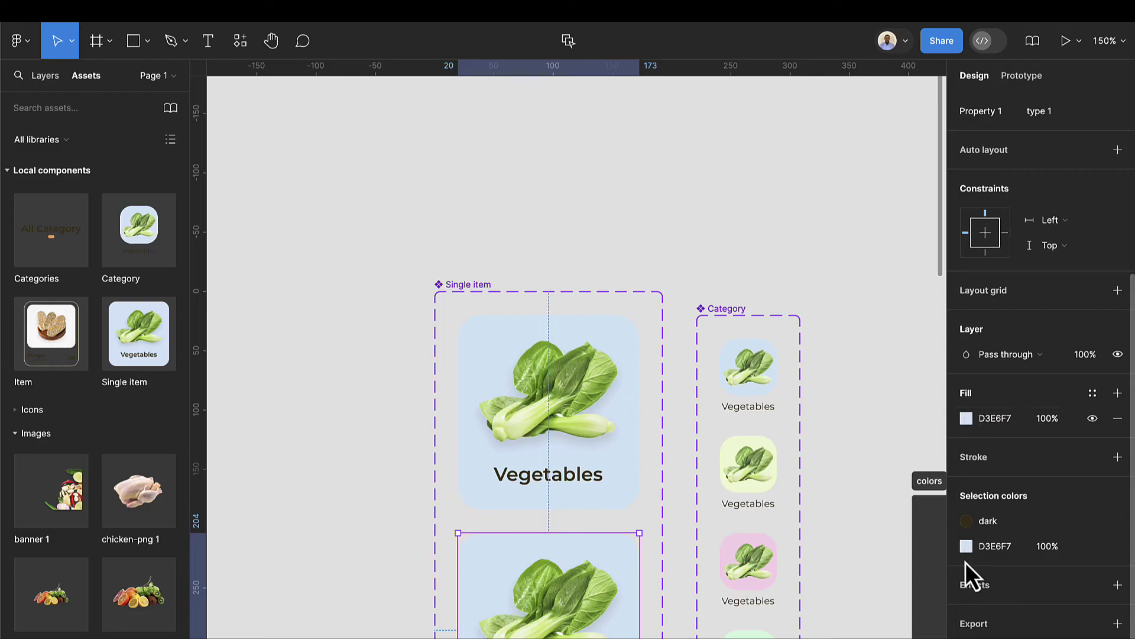
click(965, 547)
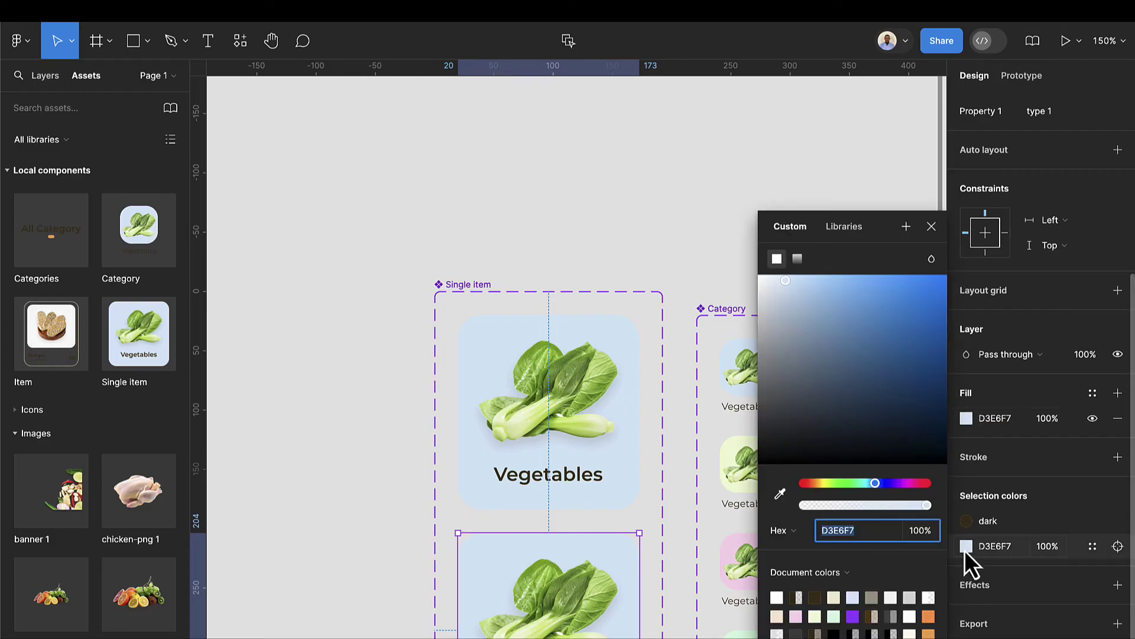
click(779, 494)
scroll(669, 504, right, 4)
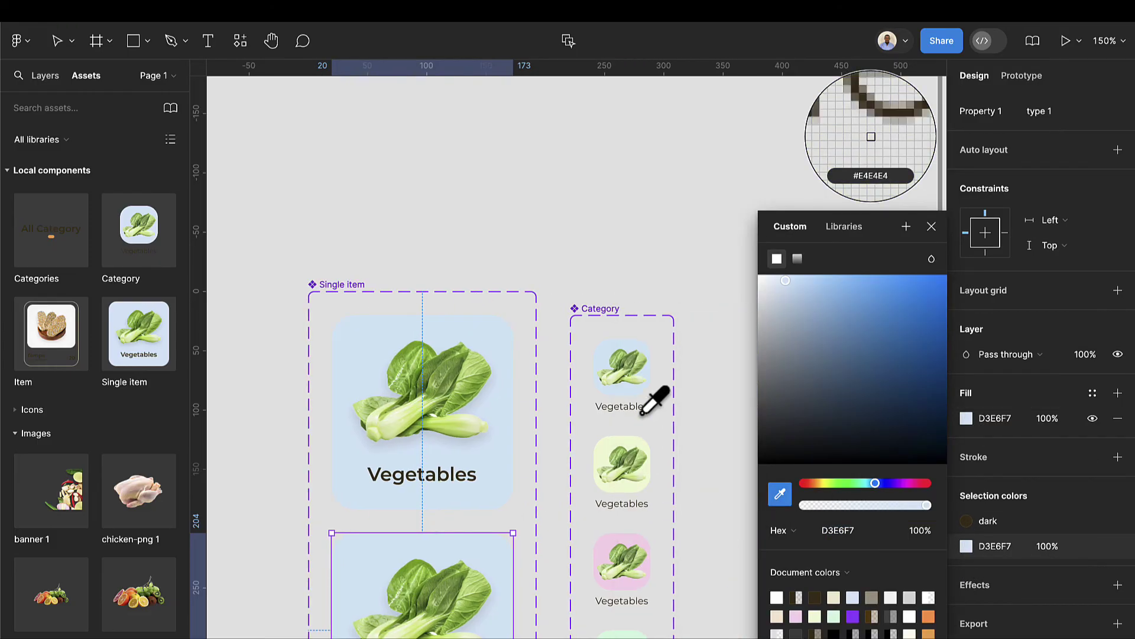
click(612, 444)
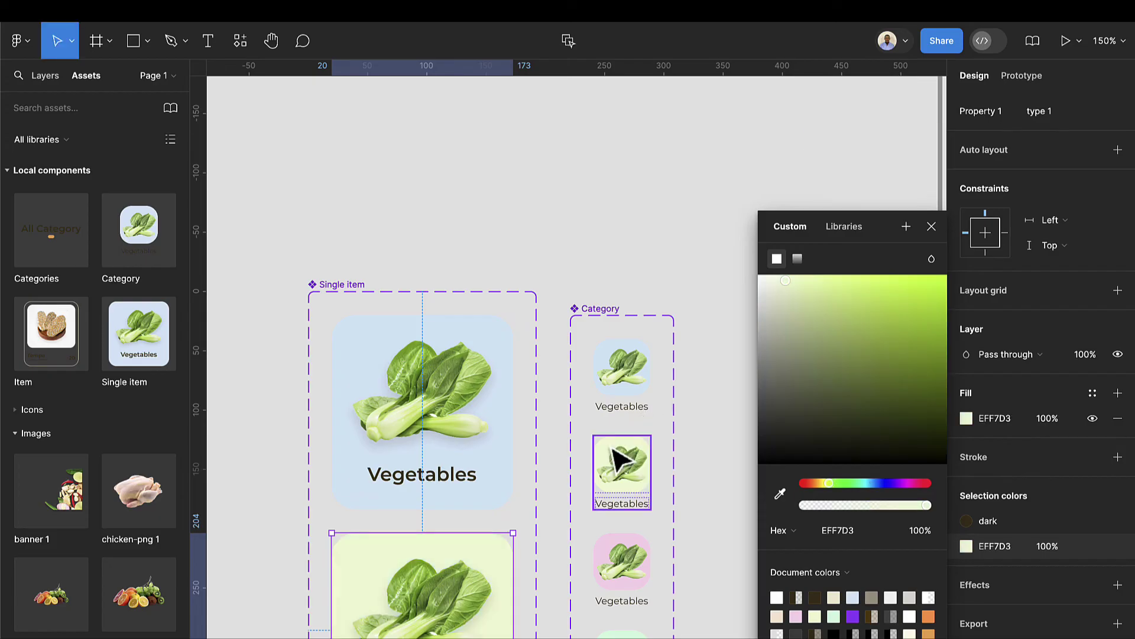
Add a third variant to the Single item component set and fill it with F7D3EA sampled from the pink Category variant
scroll(583, 507, down, 5)
scroll(513, 435, down, 5)
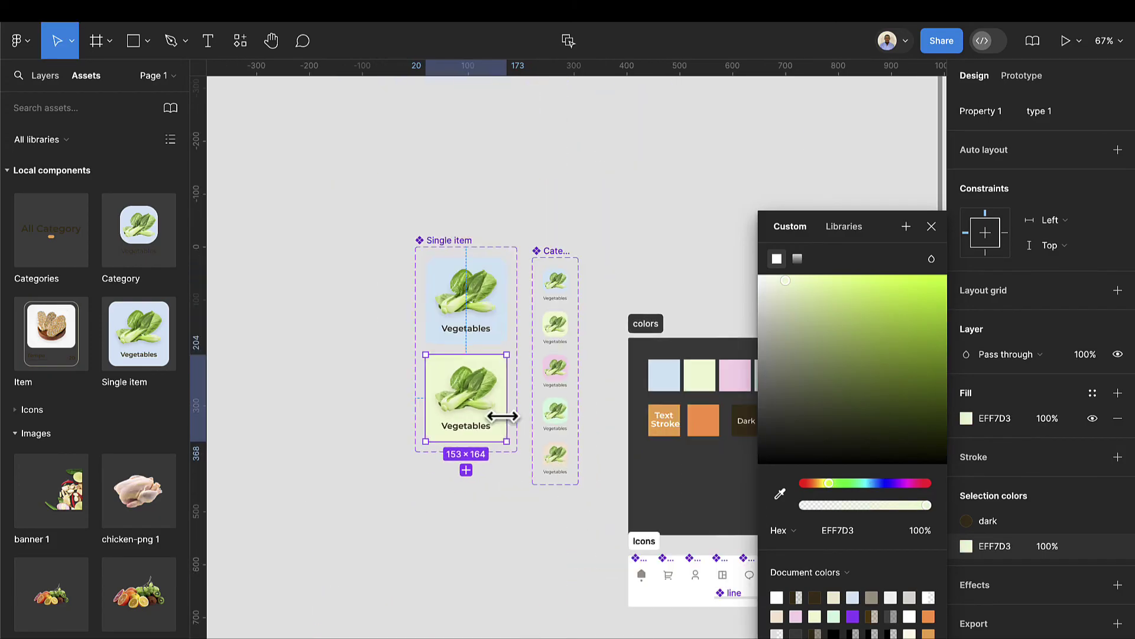
click(449, 241)
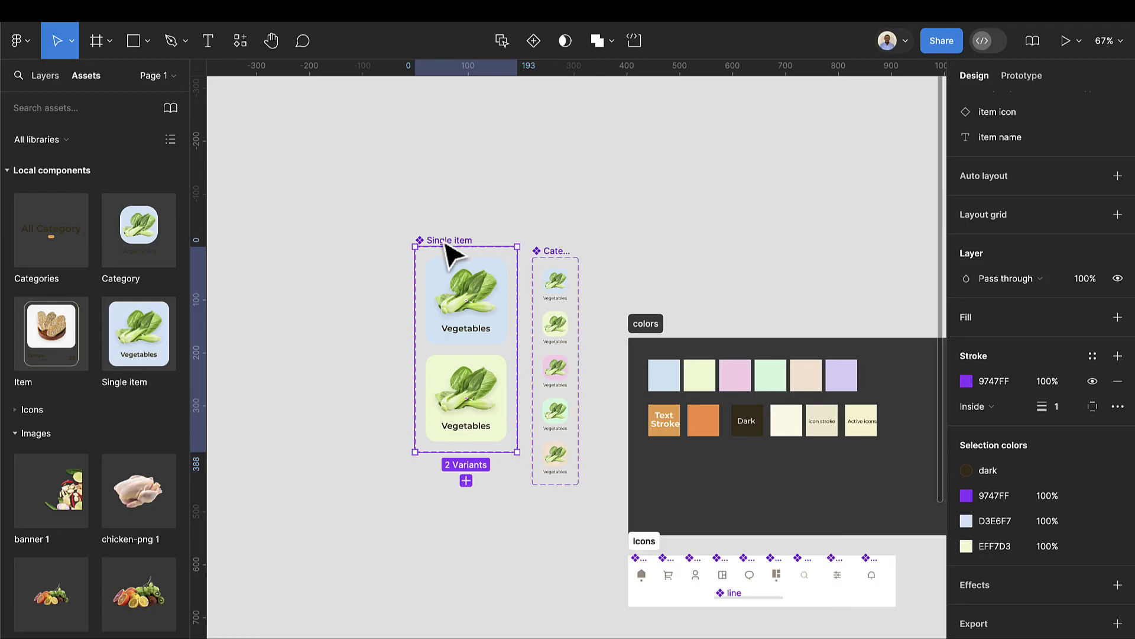
click(527, 51)
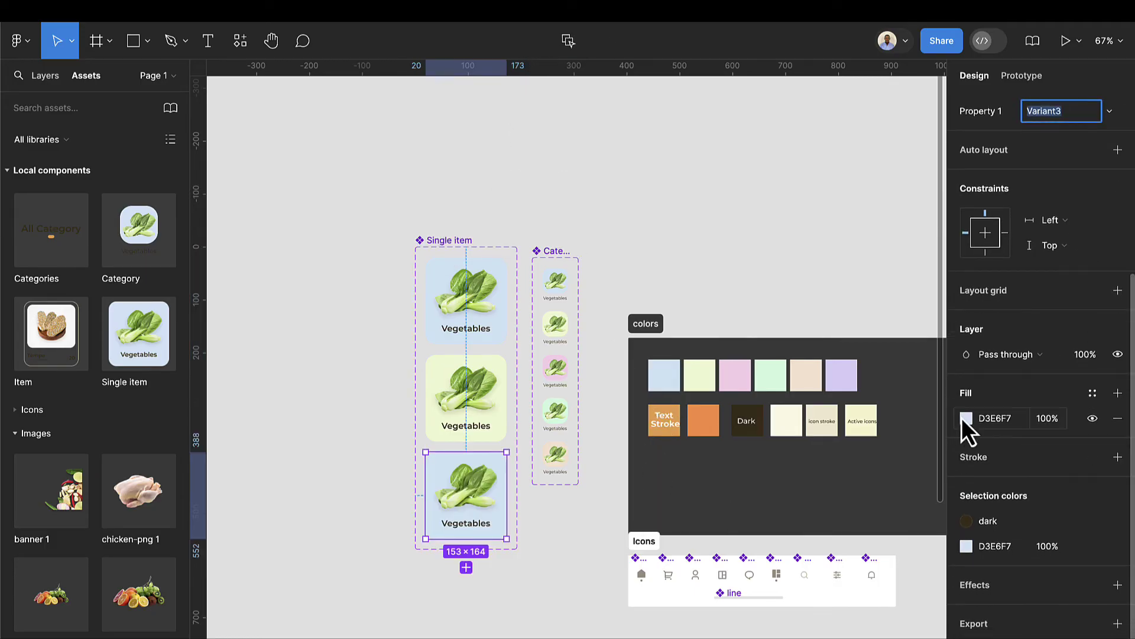
click(966, 418)
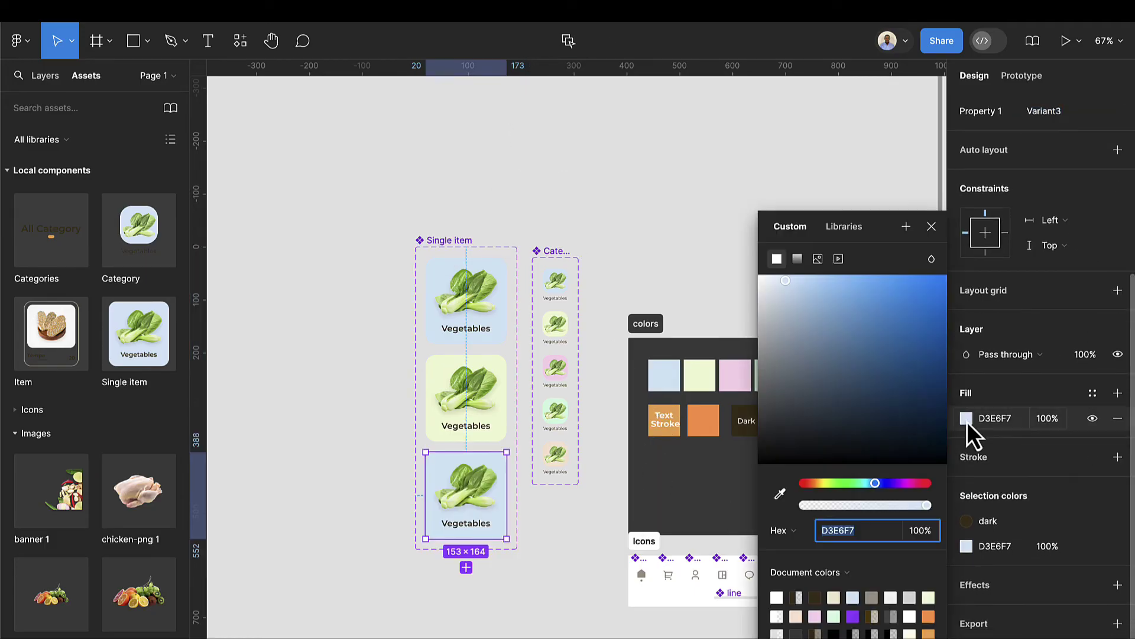
click(781, 493)
scroll(568, 355, up, 2)
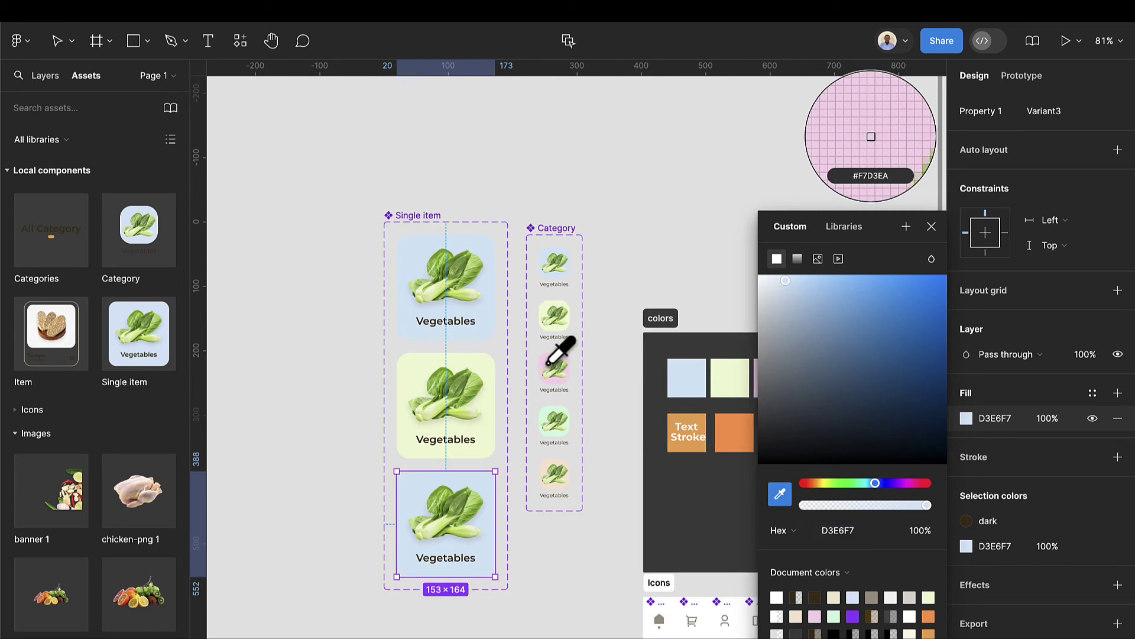
click(549, 363)
scroll(553, 385, down, 6)
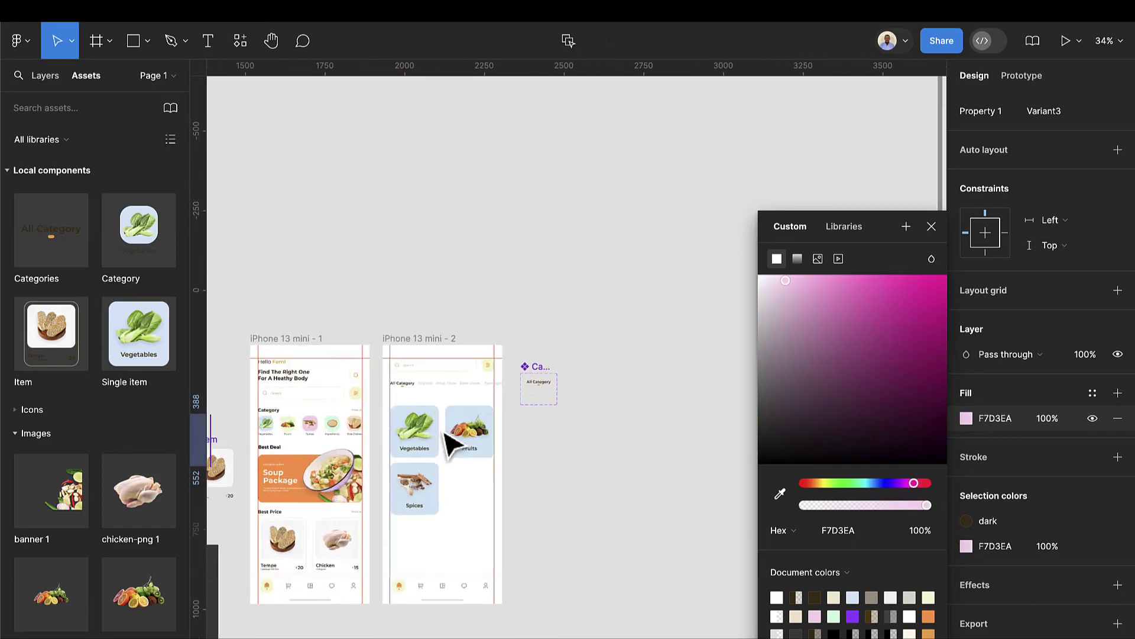
scroll(518, 467, up, 5)
click(524, 488)
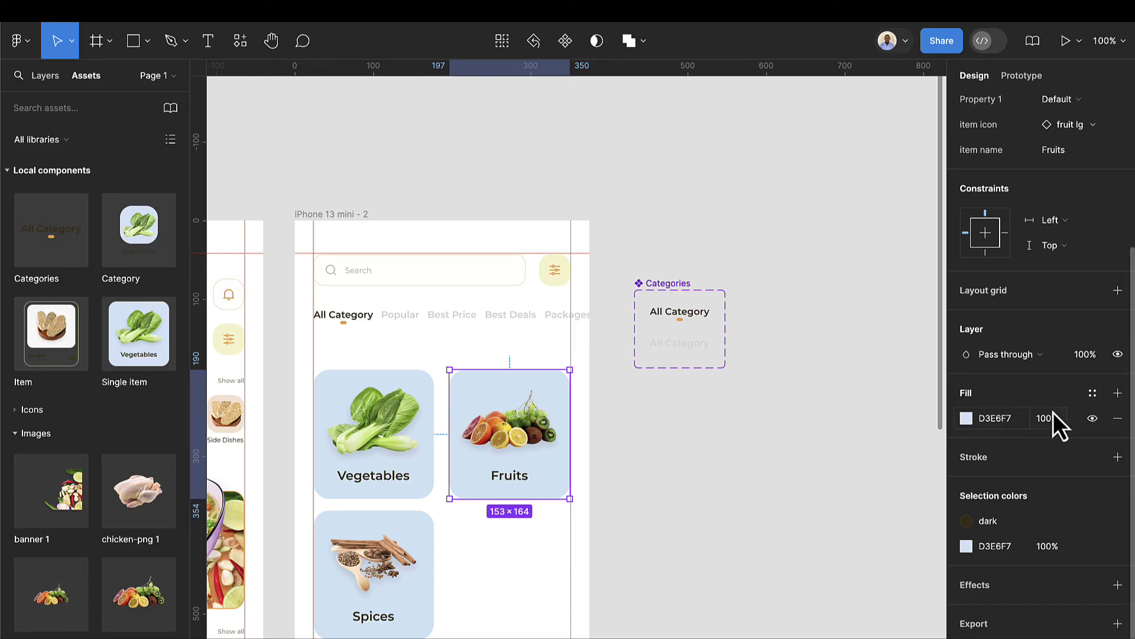
Name the pink Single item variant "tyoe 2"
scroll(744, 495, left, 20)
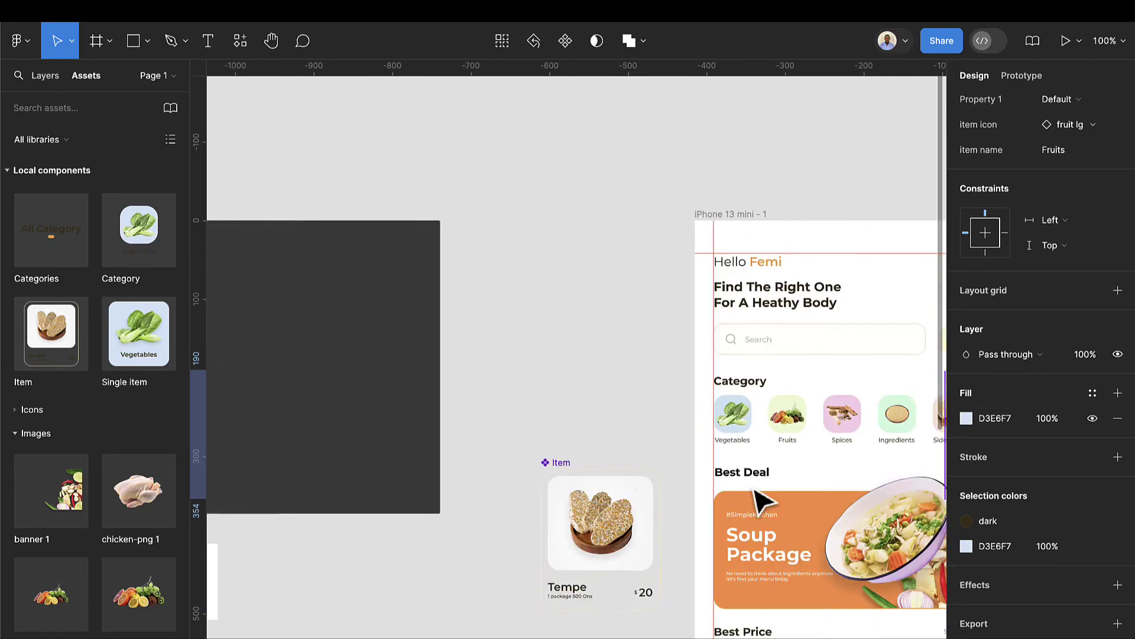
scroll(607, 489, left, 5)
click(547, 368)
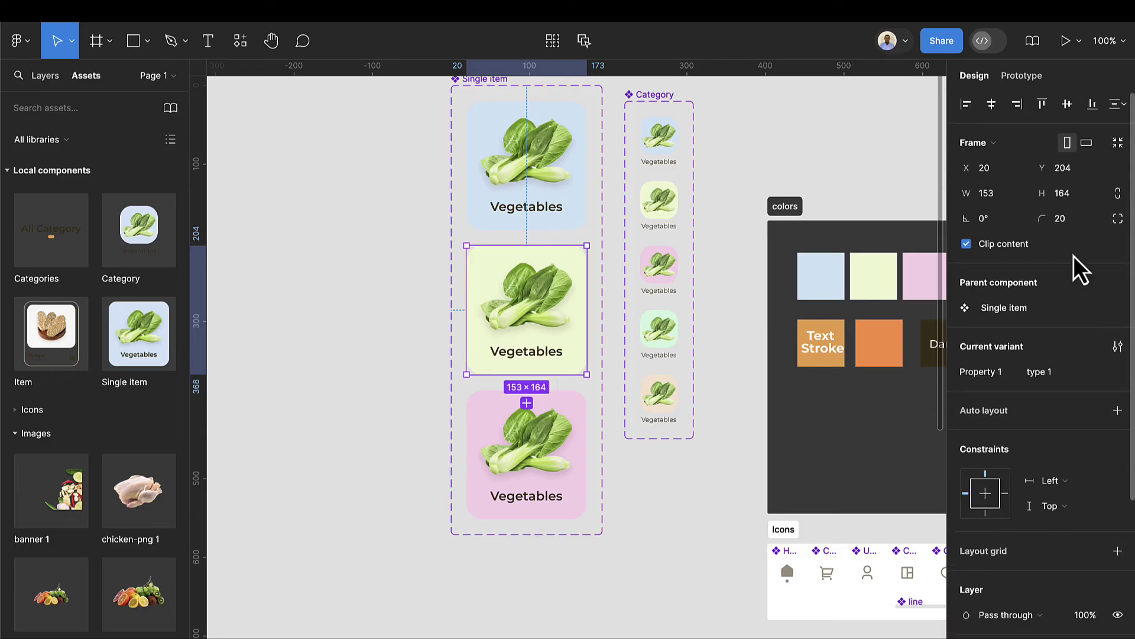
click(573, 460)
click(1055, 368)
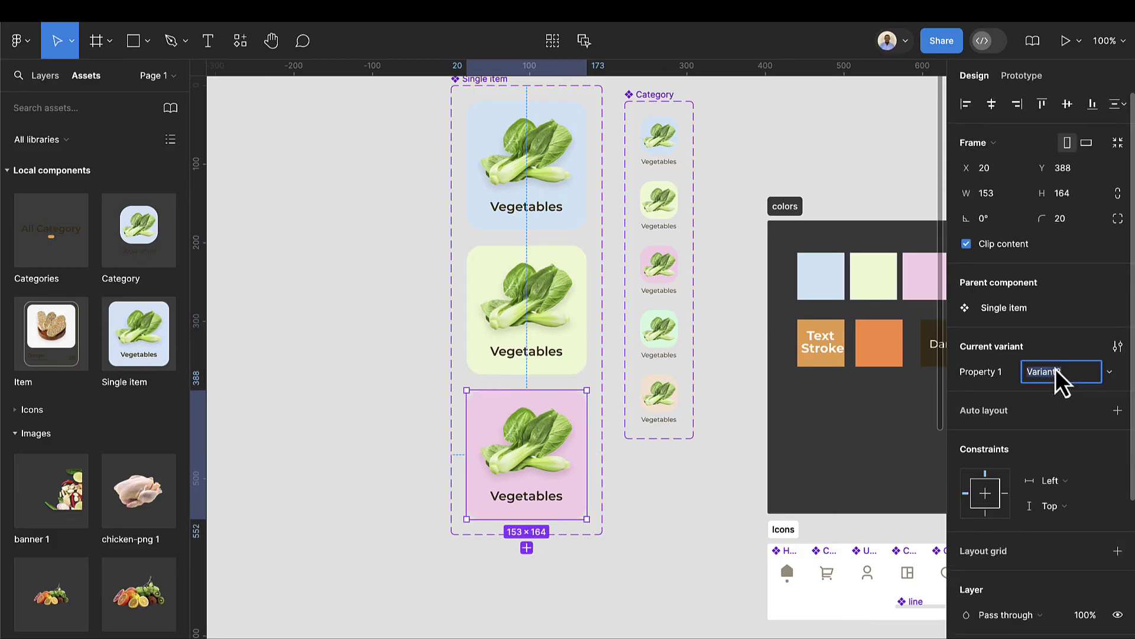
text(tyoe 2)
key(Return)
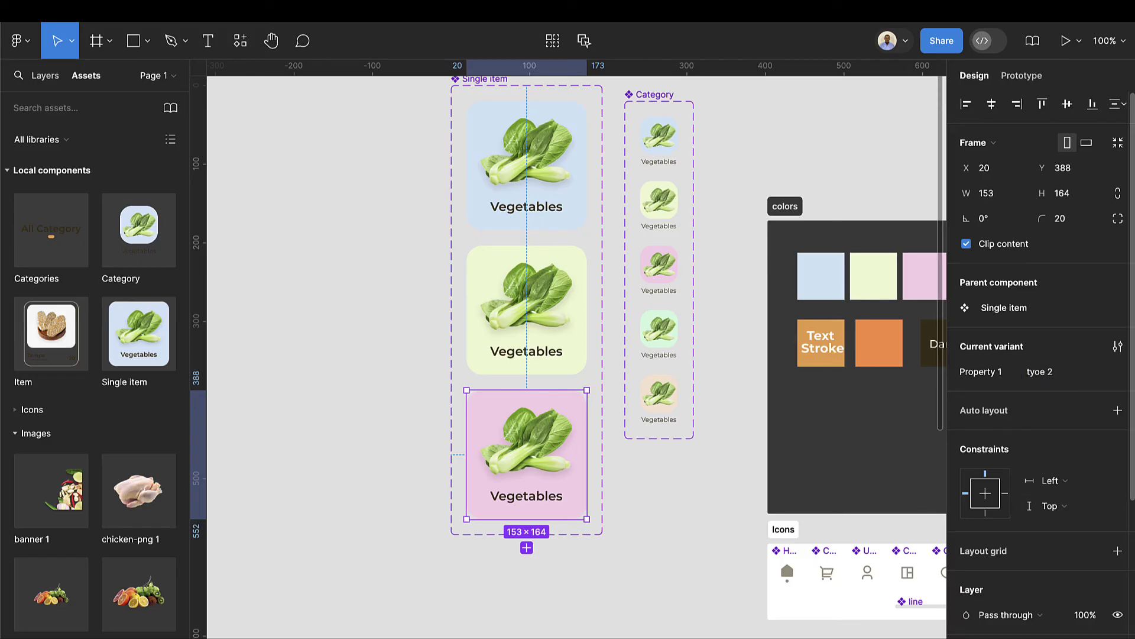
Switch the Fruits card on the category screen to the type 1 variant
scroll(715, 462, down, 2)
scroll(718, 464, right, 10)
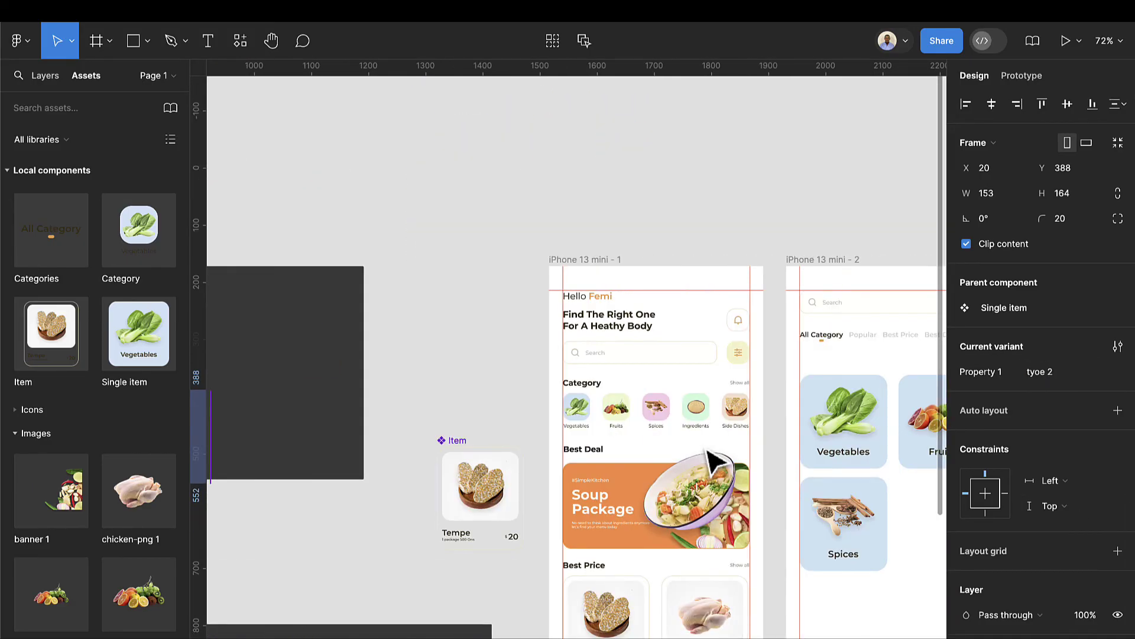
scroll(717, 461, right, 5)
scroll(718, 461, up, 5)
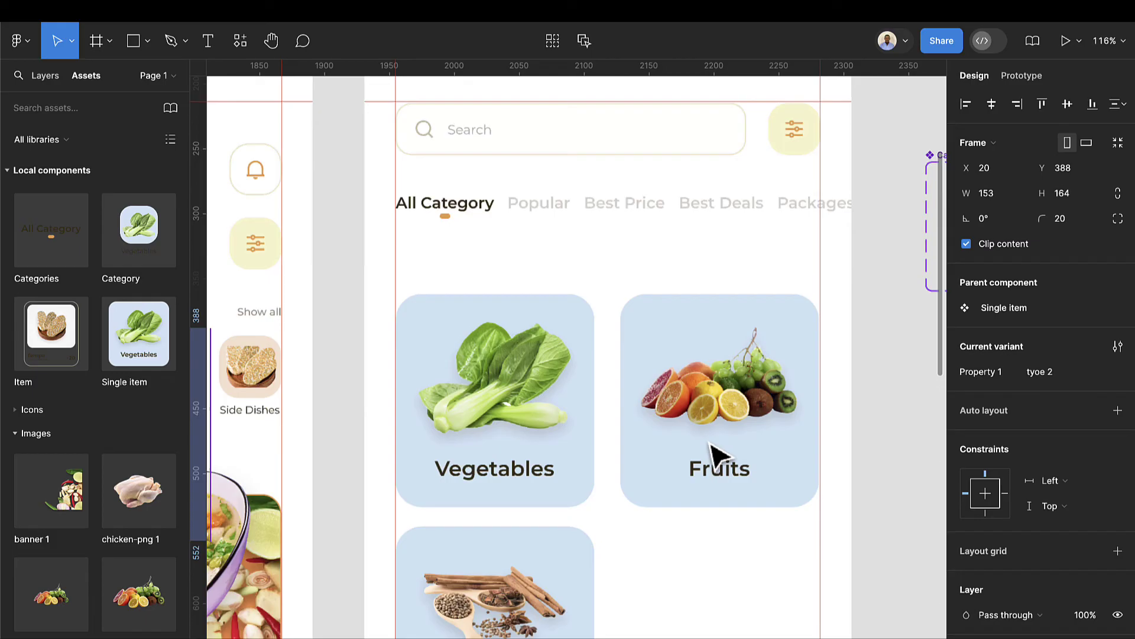
click(681, 489)
click(1066, 313)
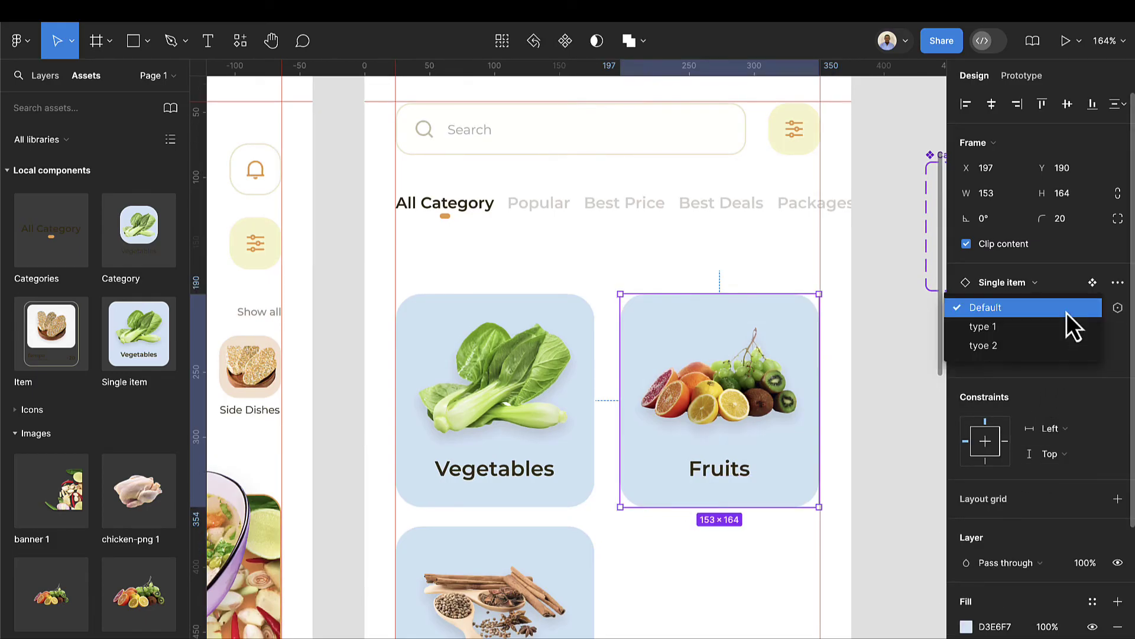
click(1030, 331)
Switch the Spices card on the category screen to the "tyoe 2" variant
scroll(504, 572, down, 1)
scroll(507, 583, down, 1)
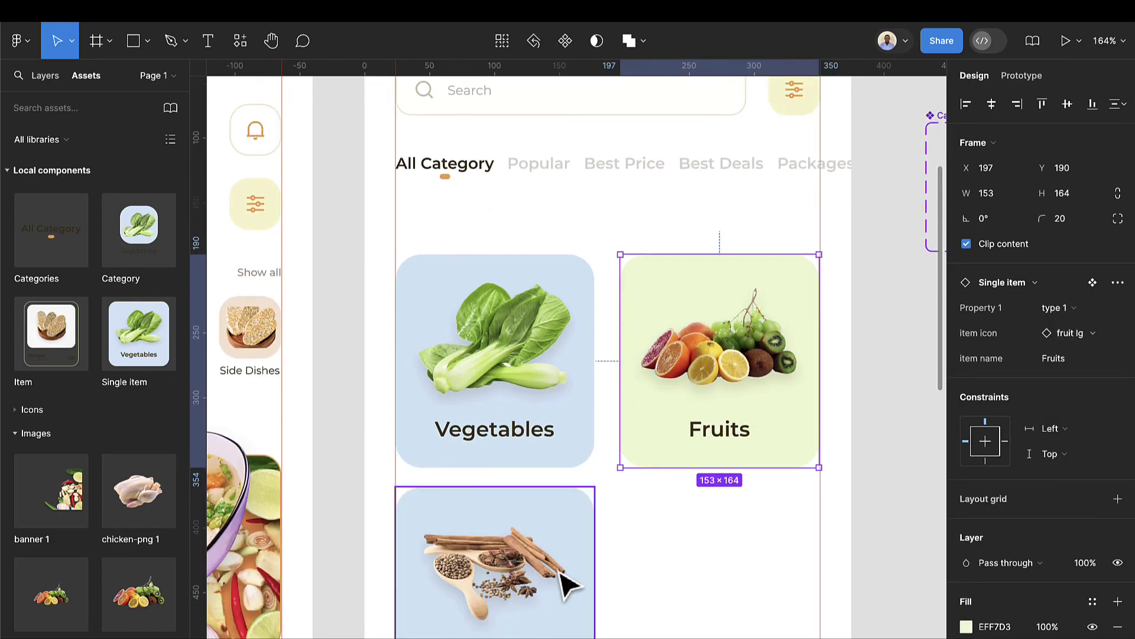
click(563, 583)
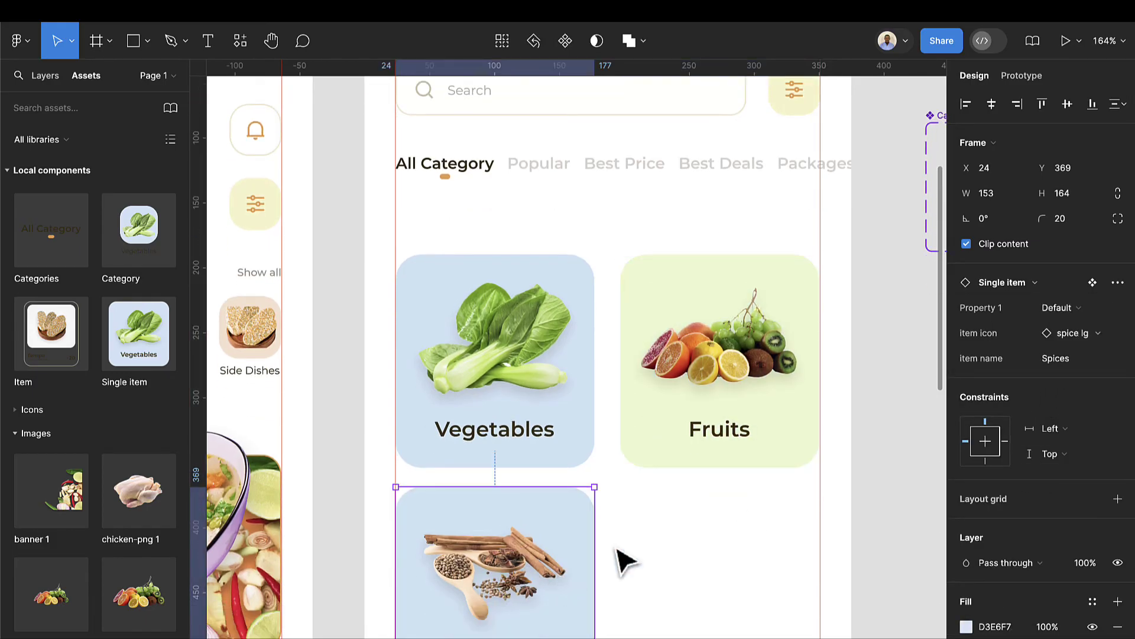
click(1092, 334)
click(1023, 315)
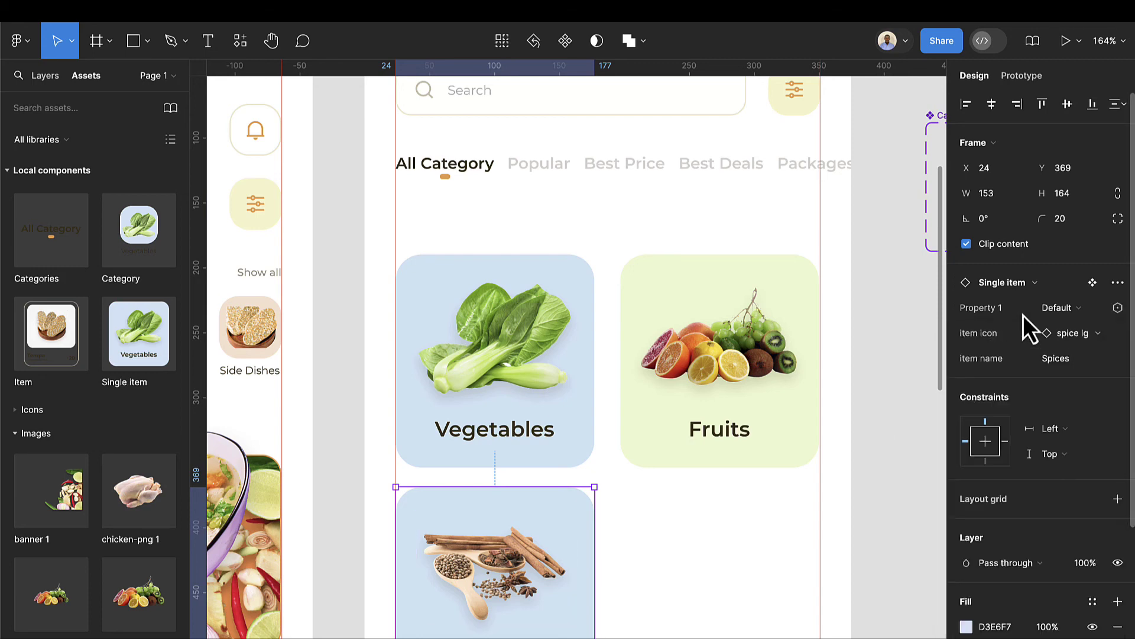
click(1045, 309)
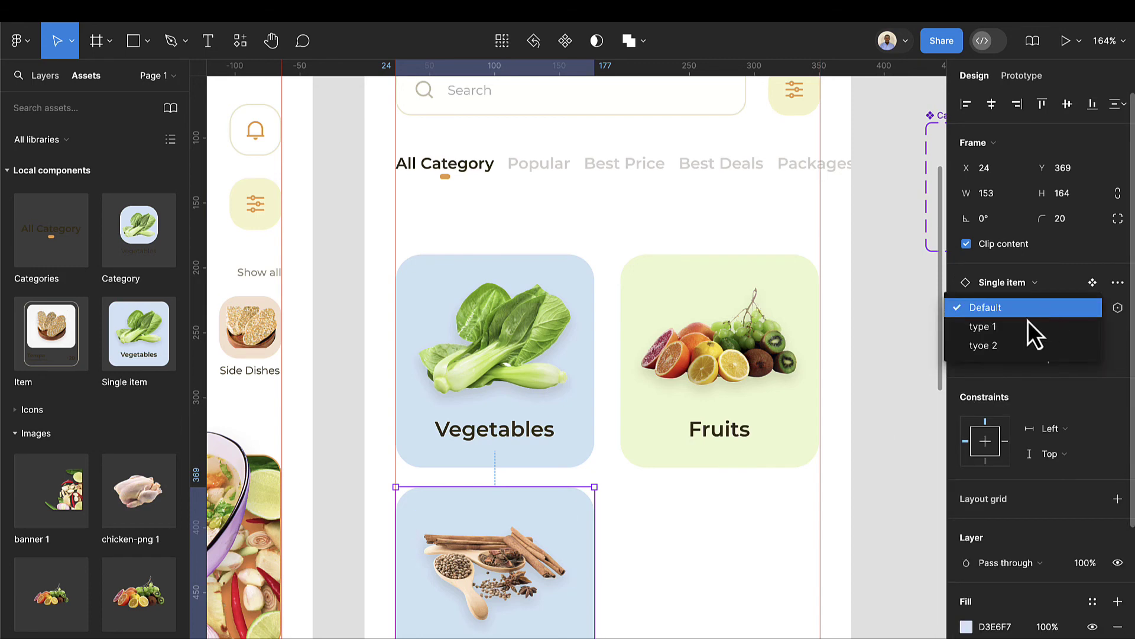
click(1005, 345)
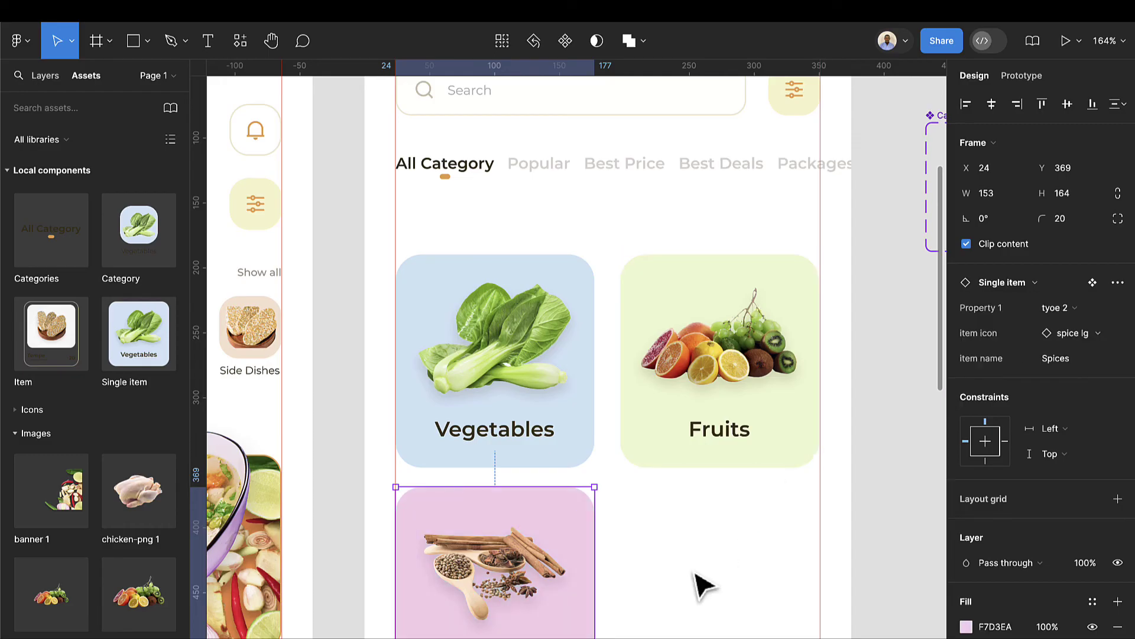
Add two more variants to the Single item component set and select the fourth one
scroll(698, 582, down, 5)
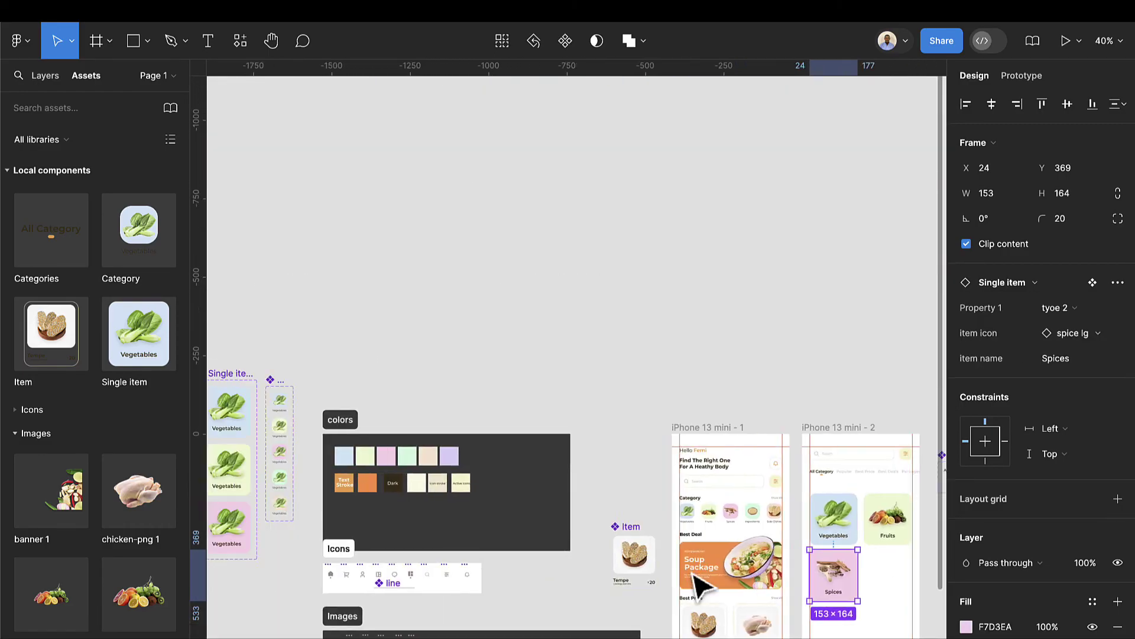
scroll(697, 582, left, 5)
scroll(450, 582, up, 4)
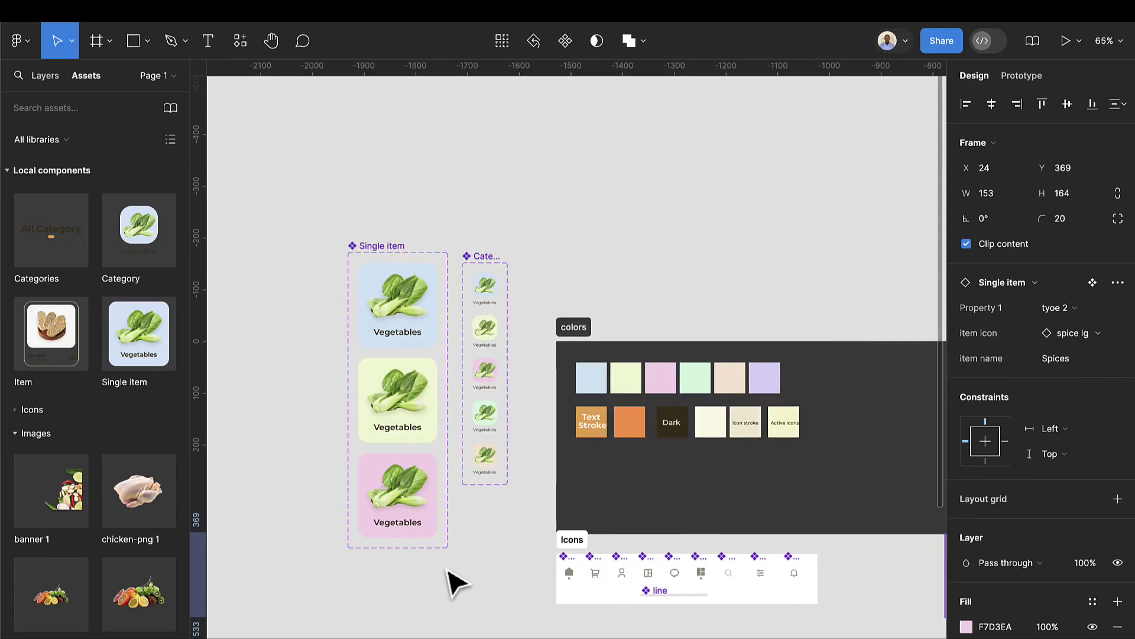
click(430, 506)
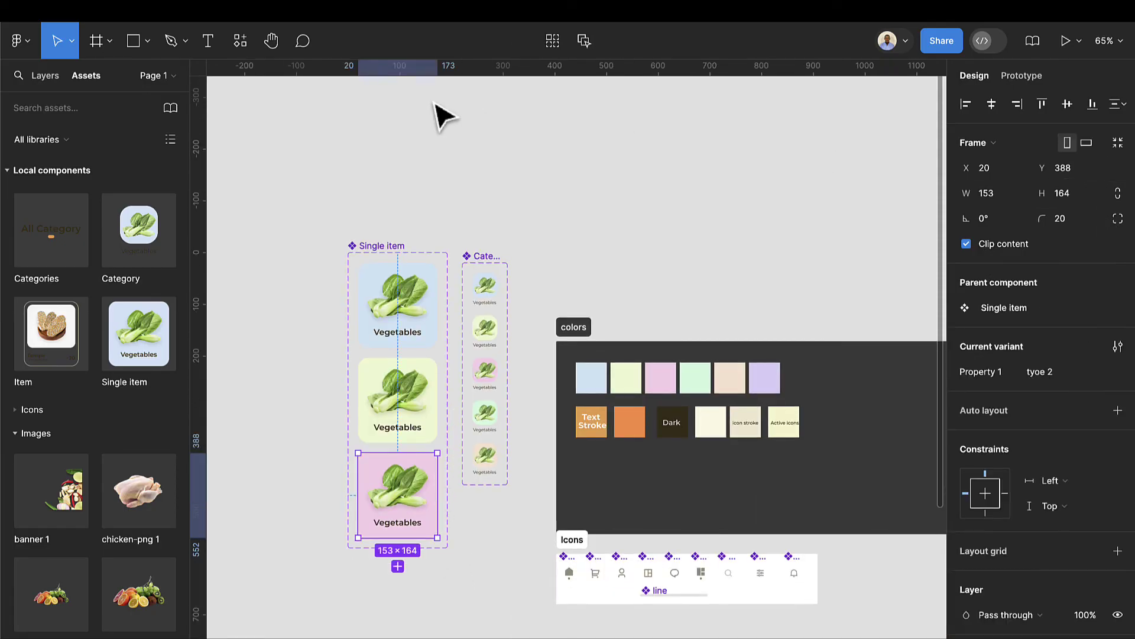
click(382, 245)
click(533, 51)
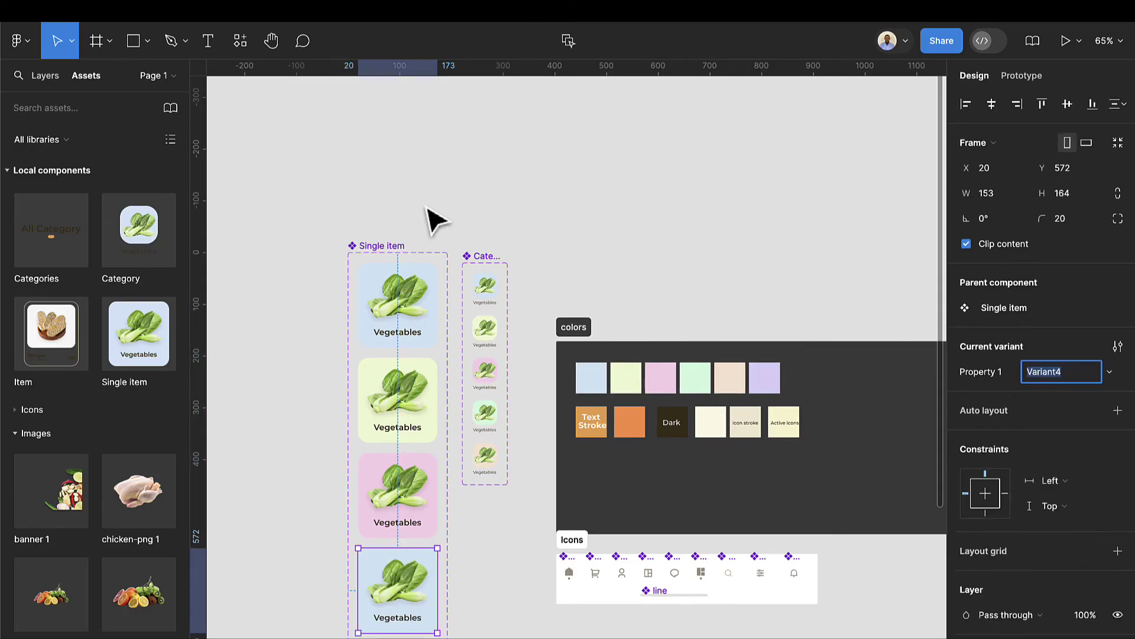
click(404, 244)
click(529, 51)
scroll(512, 418, down, 5)
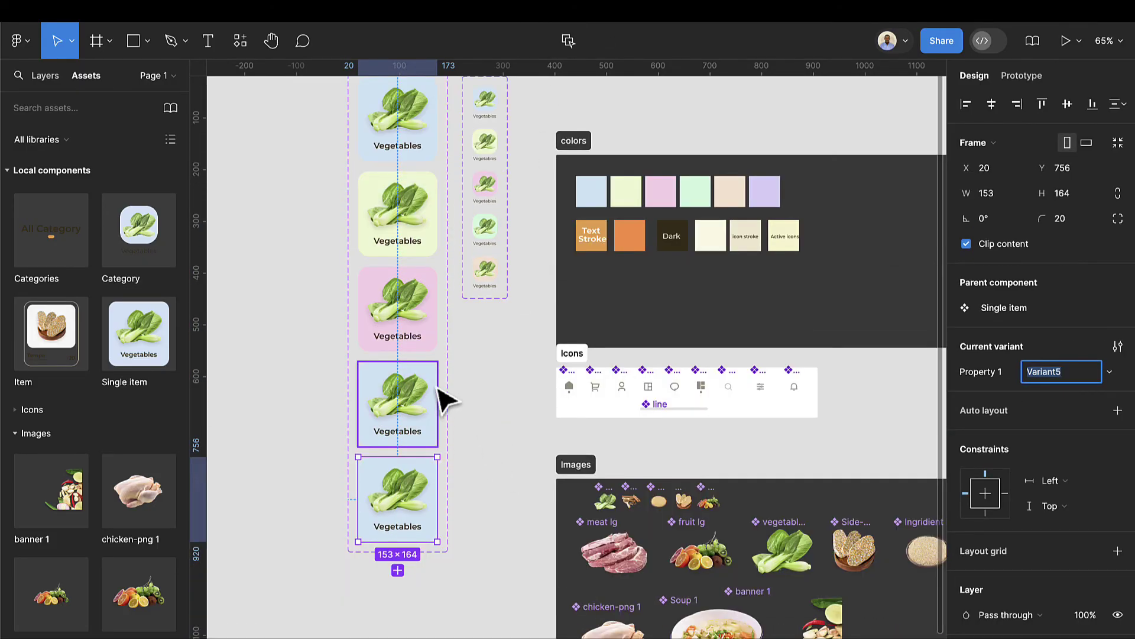
click(447, 407)
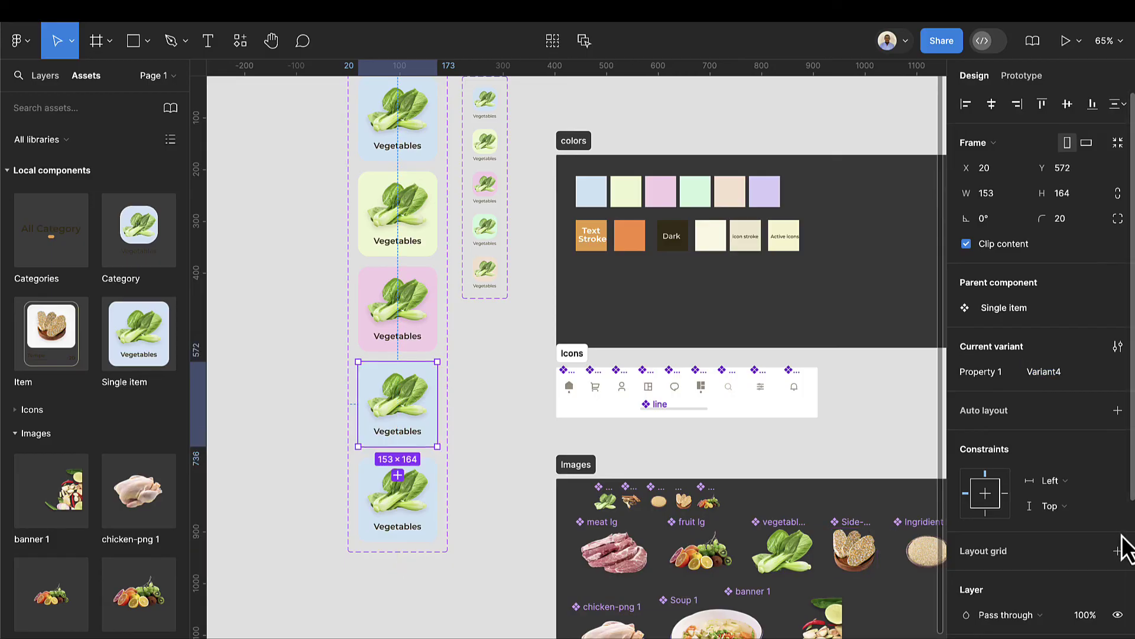
Fill the fourth Single item variant with the mint green D3F7E0 sampled from the colors frame
scroll(1121, 540, down, 5)
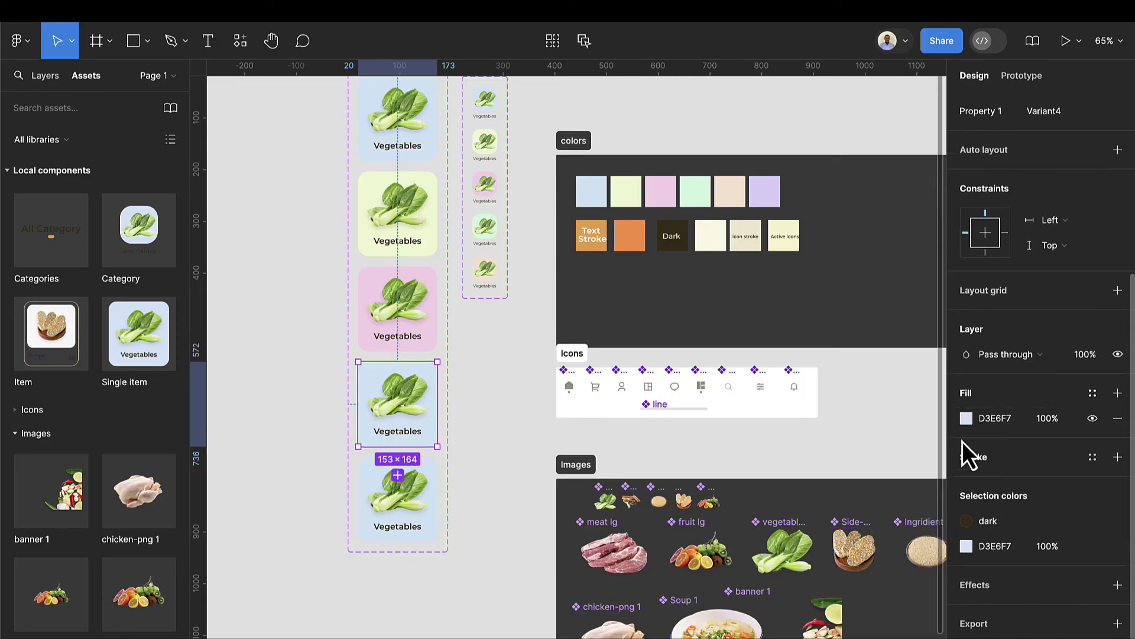
click(969, 419)
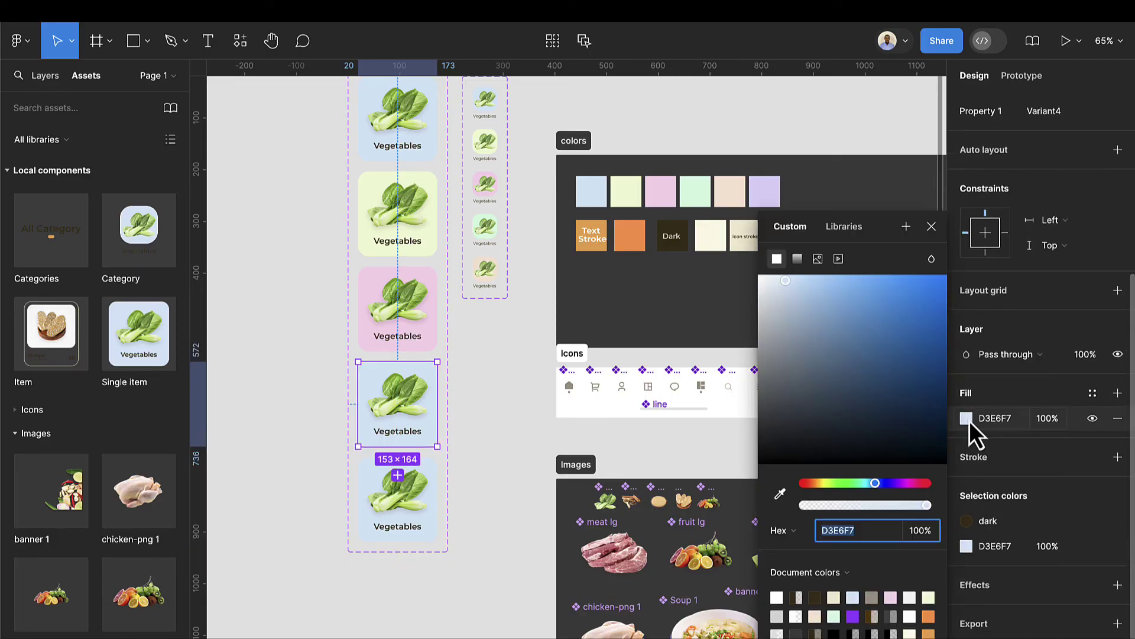
click(780, 492)
click(695, 193)
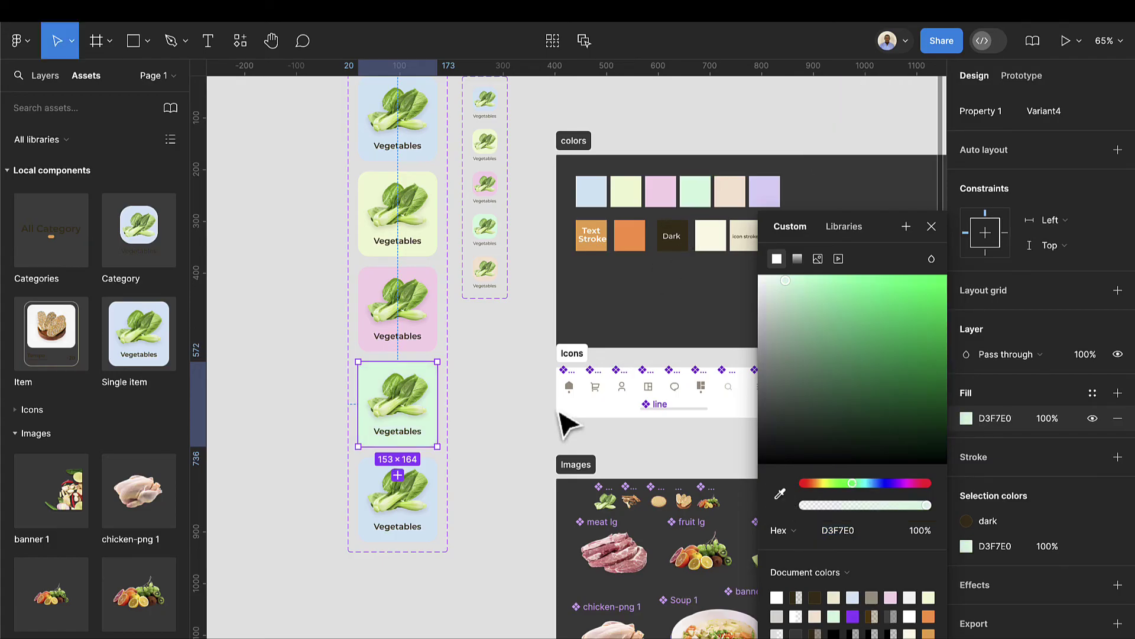
Fill the fifth Single item variant with the peach F7E4D3 sampled from the colors frame
click(417, 535)
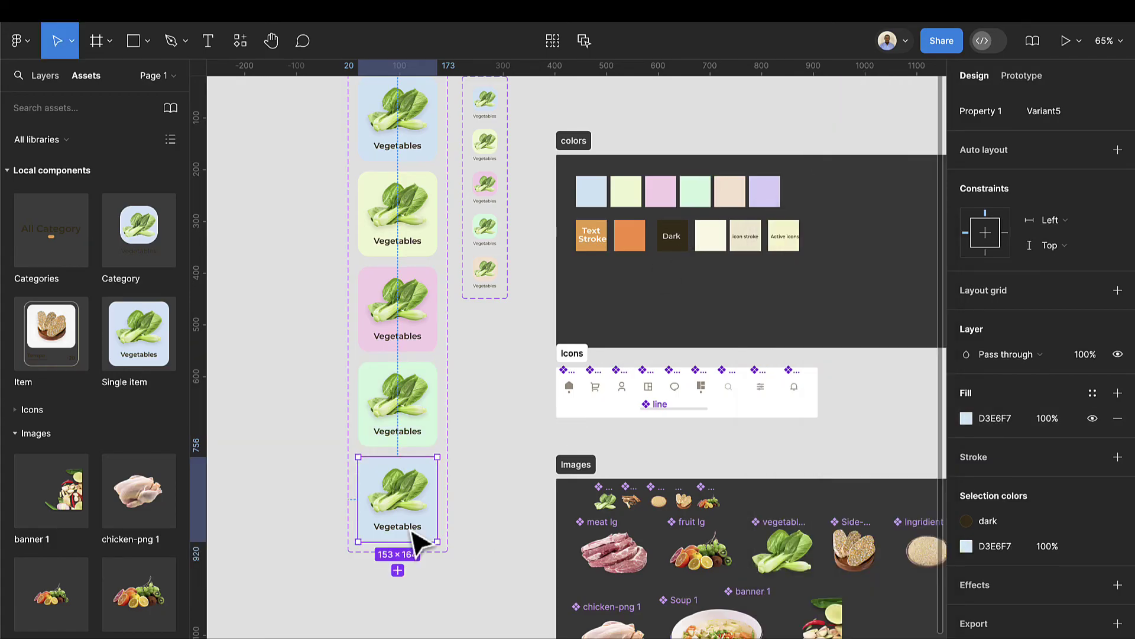
click(965, 419)
click(779, 492)
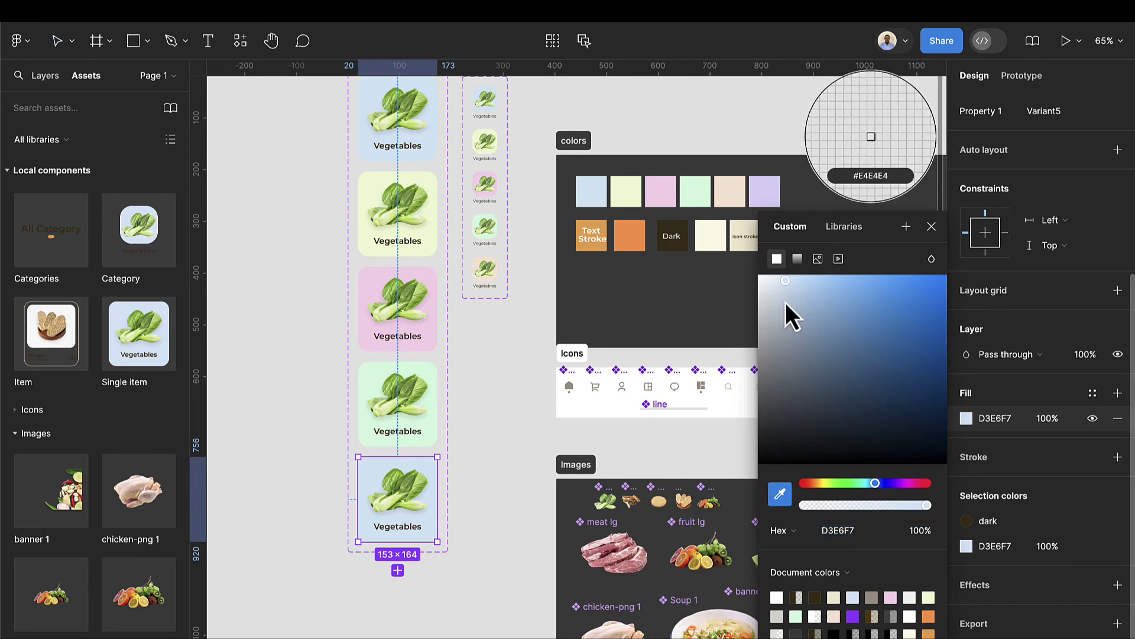
click(728, 195)
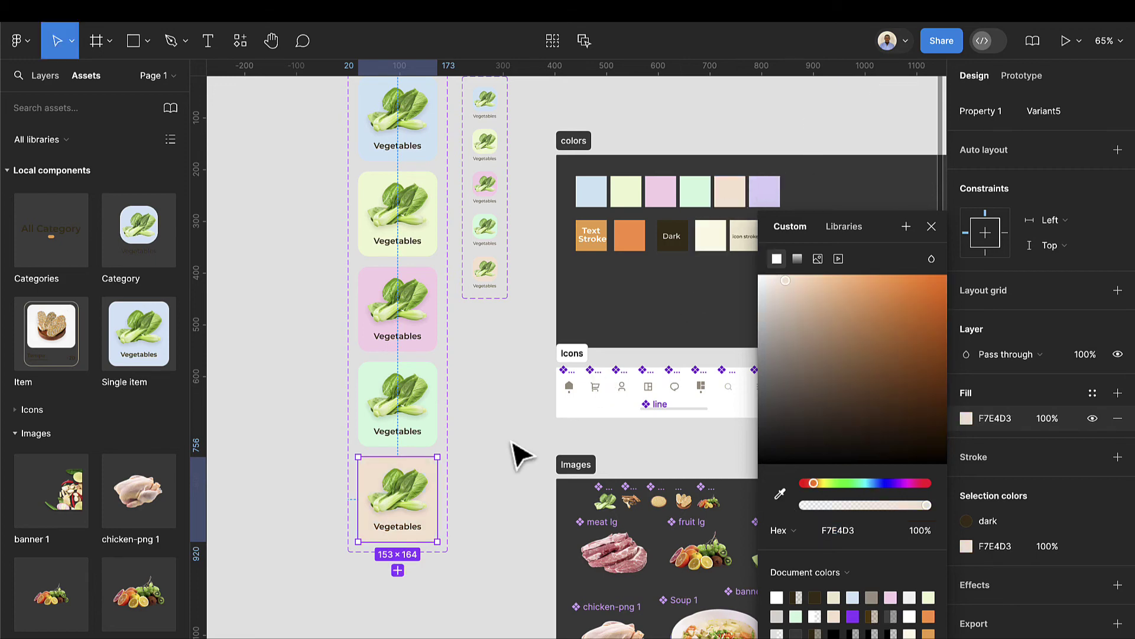
Add a sixth variant to the Single item component set and fill it with the lavender sampled from the colors frame
scroll(494, 424, down, 1)
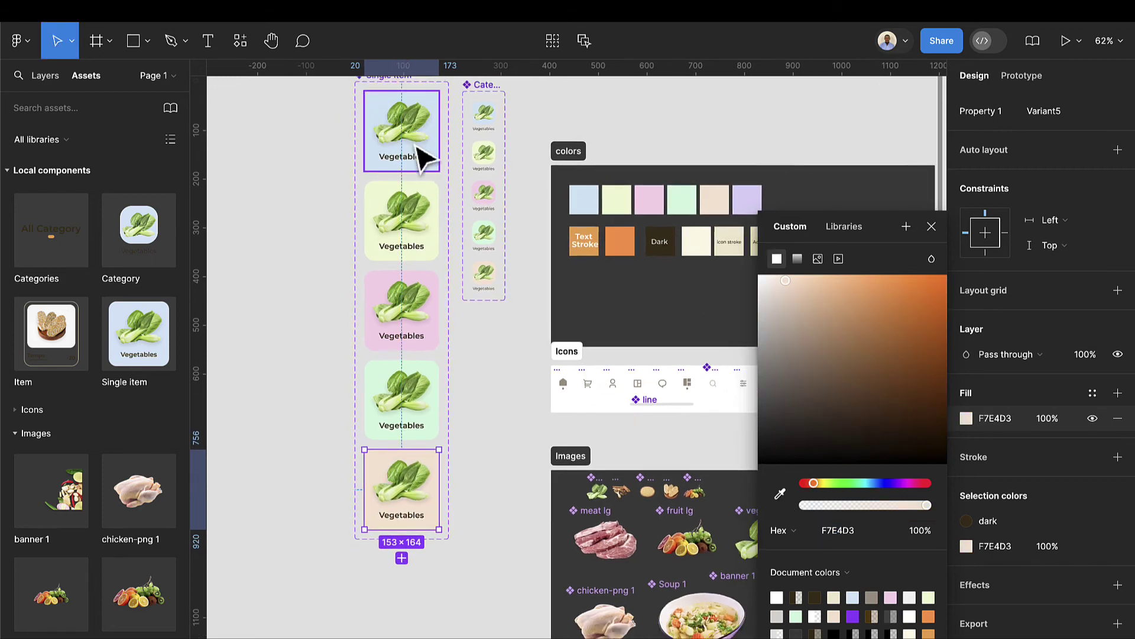
scroll(426, 139, up, 1)
click(418, 100)
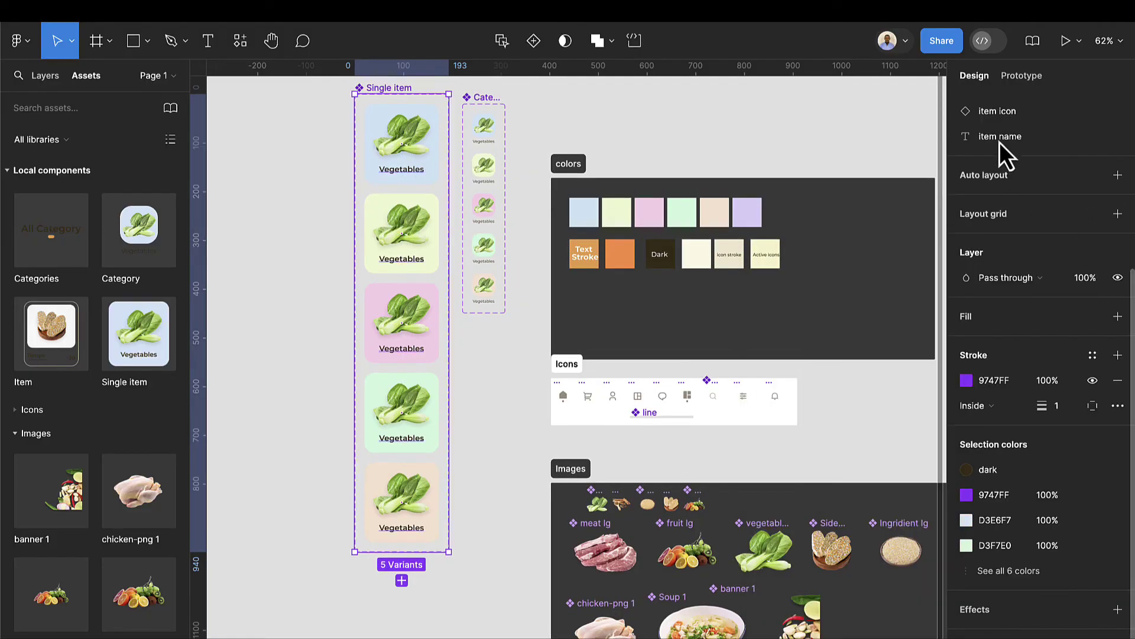
click(533, 41)
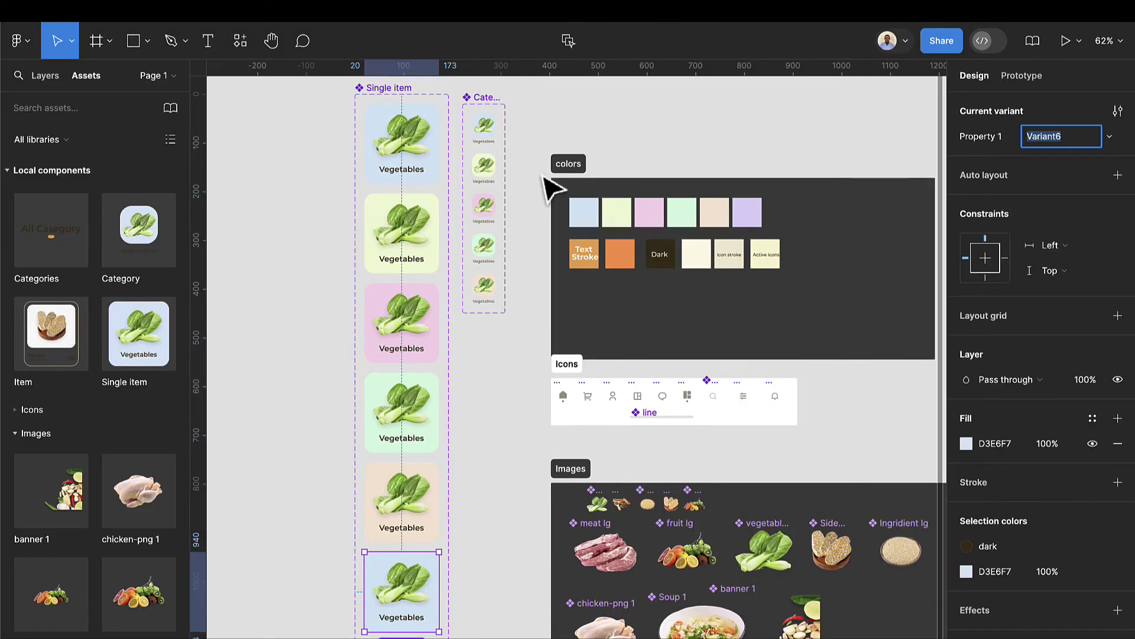
click(964, 444)
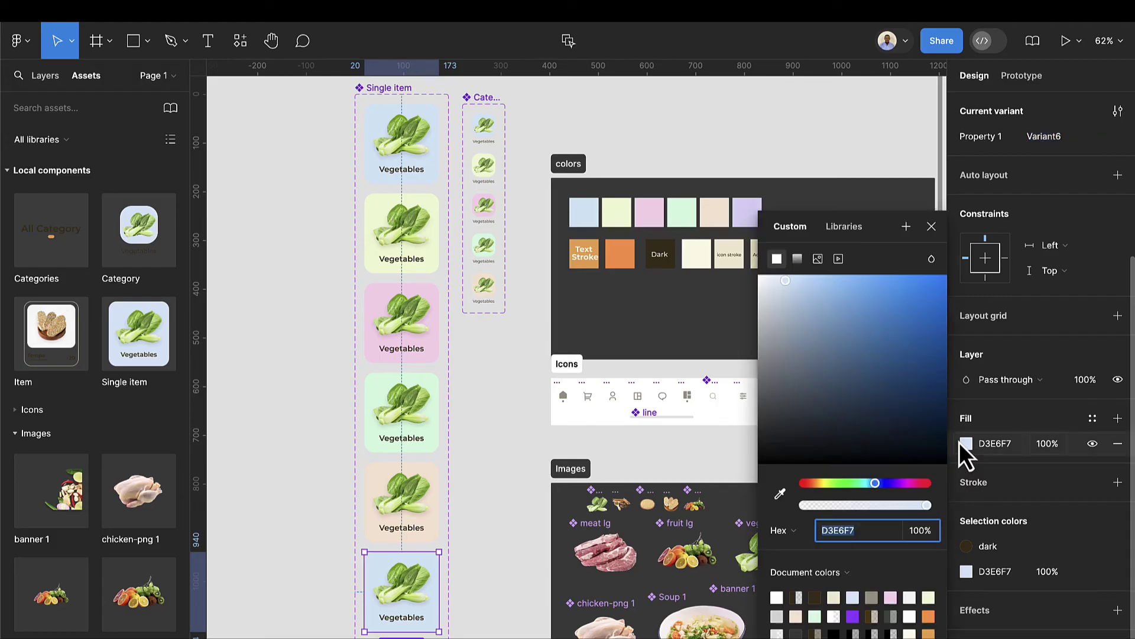
click(779, 492)
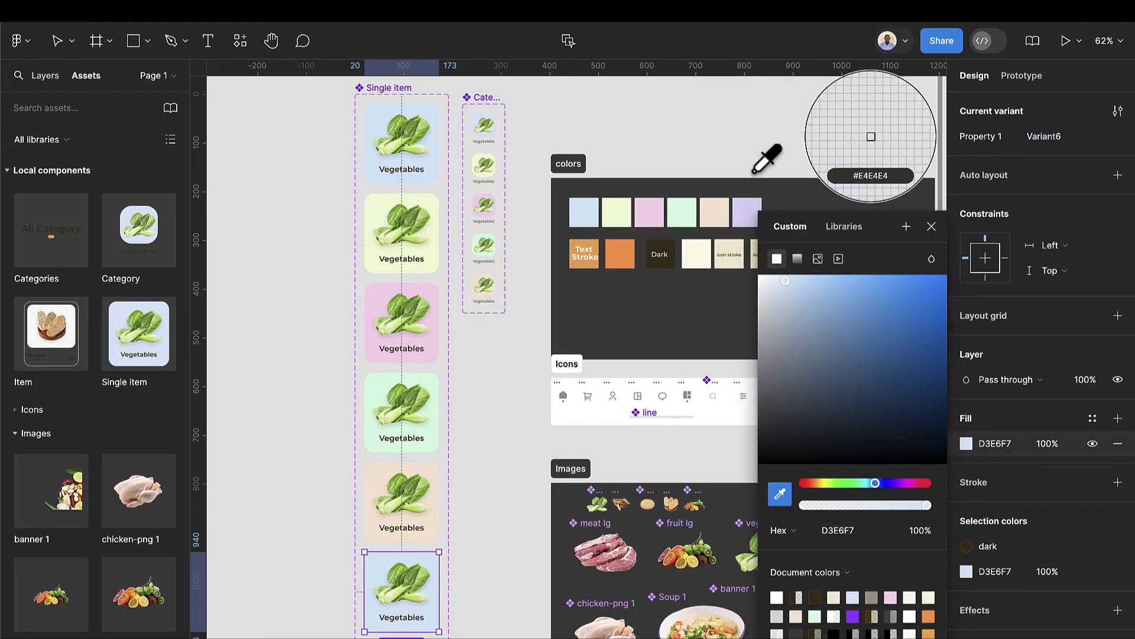
click(746, 210)
click(463, 532)
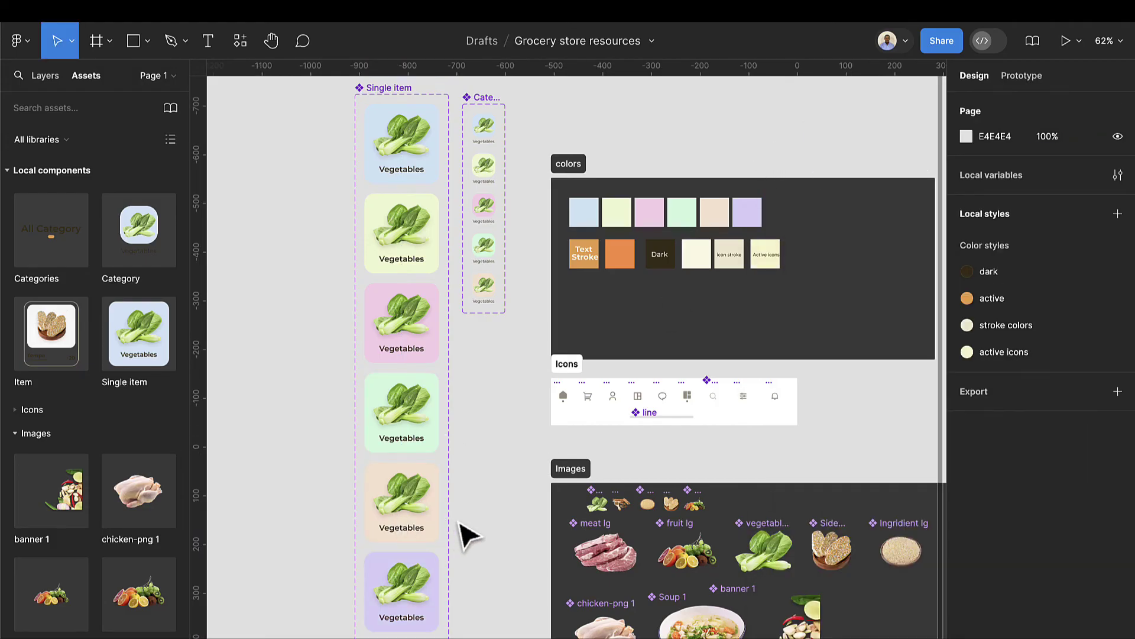
Name the mint green Single item variant "type 3"
click(414, 384)
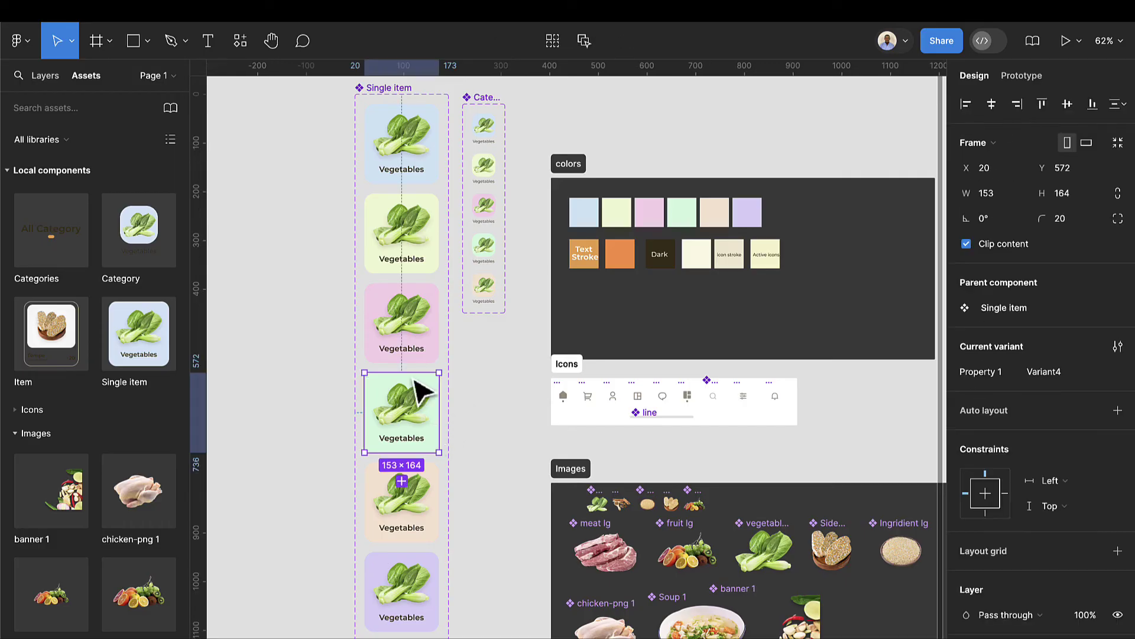
click(413, 354)
click(424, 423)
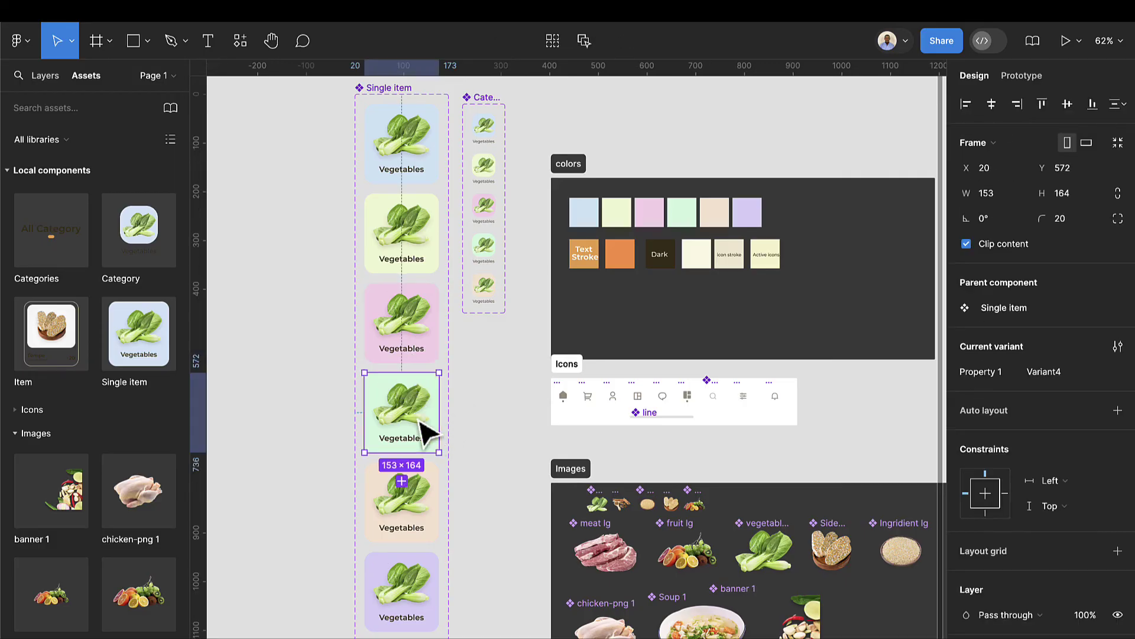
click(1077, 375)
text(t)
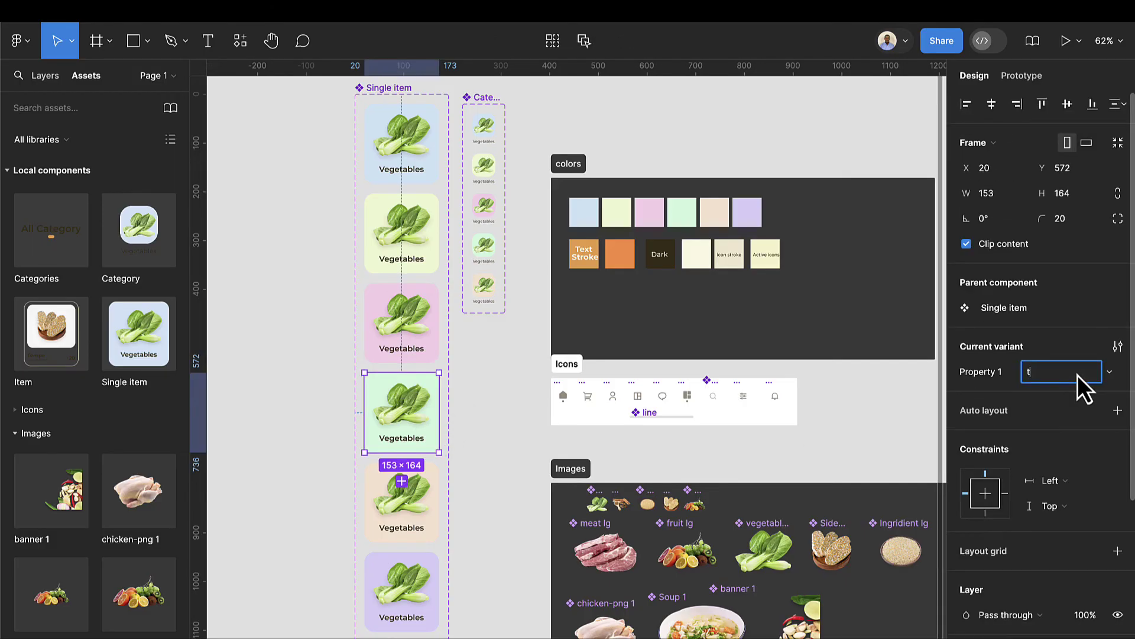
text(ype 13)
key(Return)
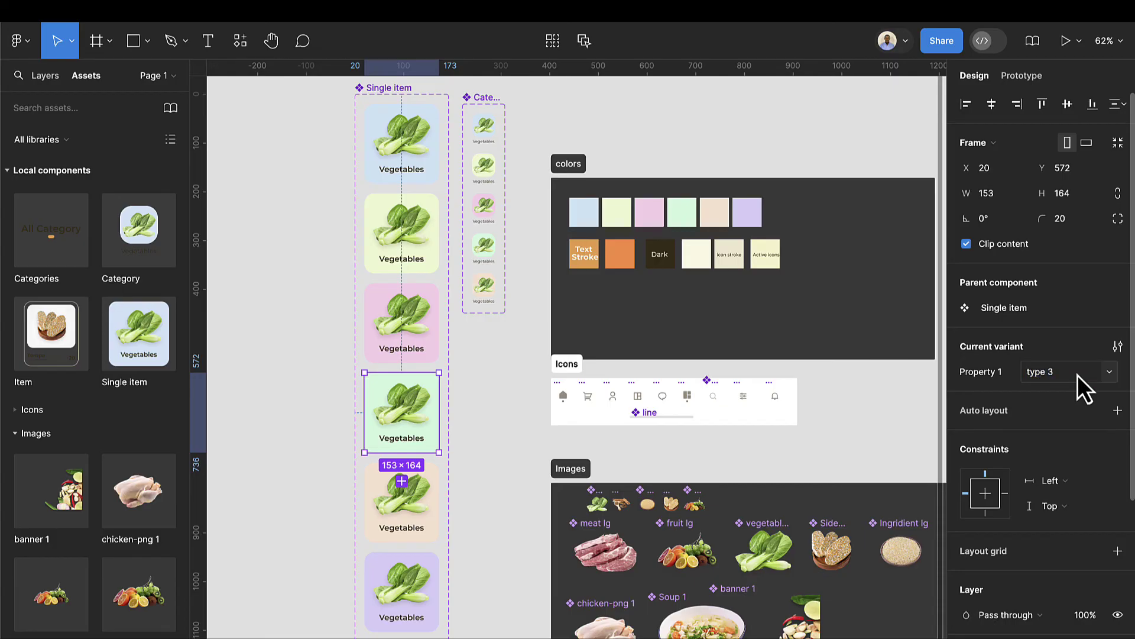
Name the peach Single item variant "type 4"
click(406, 516)
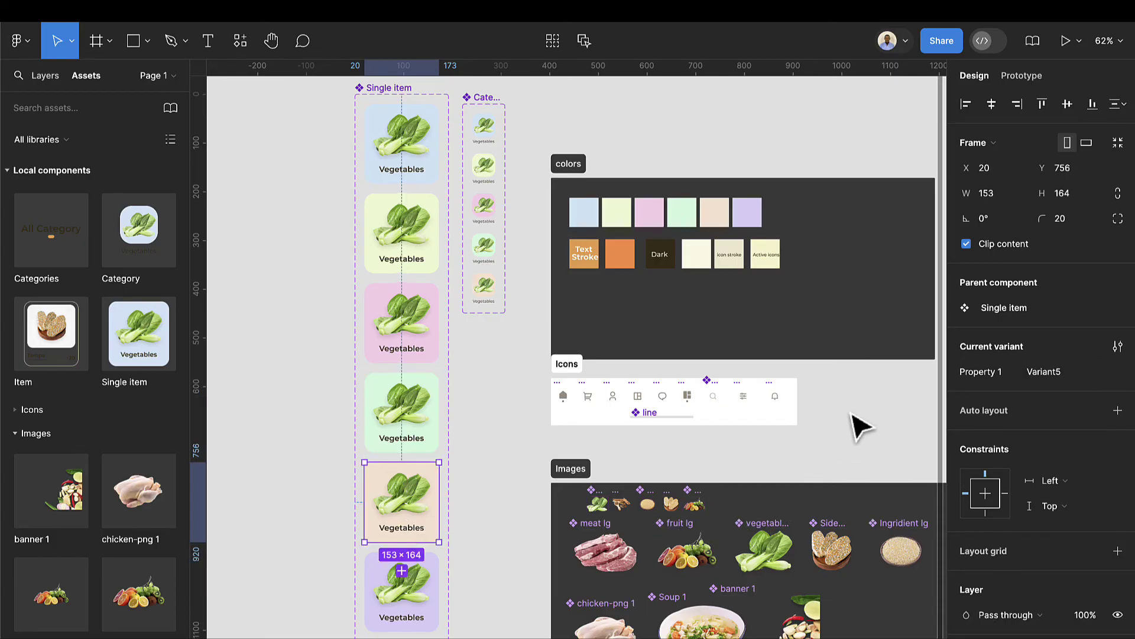
click(1048, 379)
text(type 4)
key(Return)
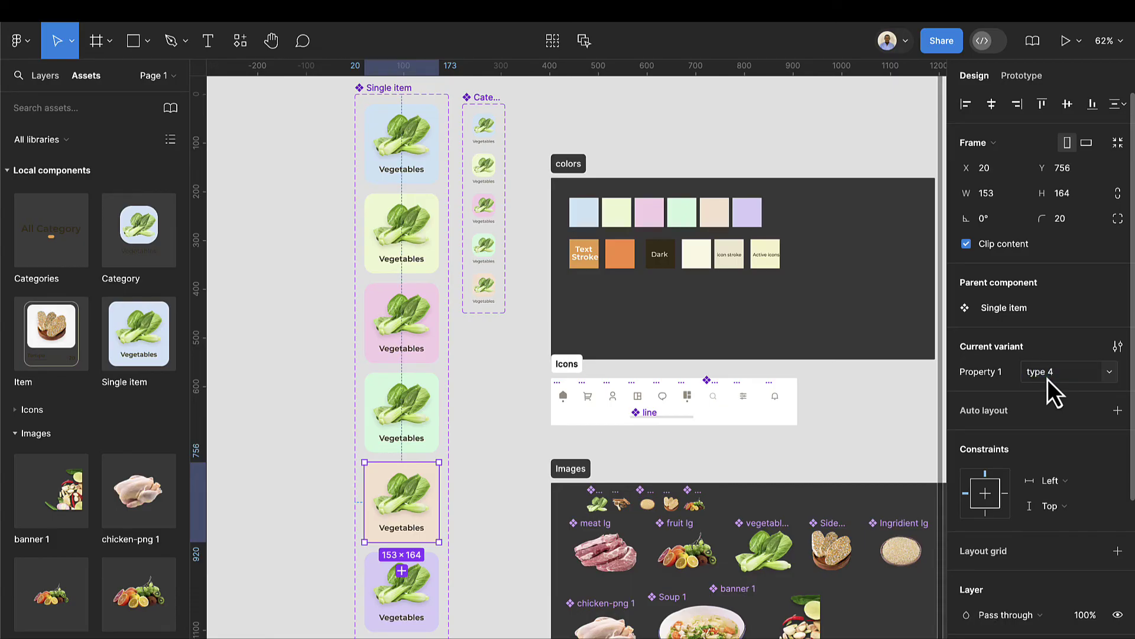
Name the lavender Single item variant "type 5"
click(406, 615)
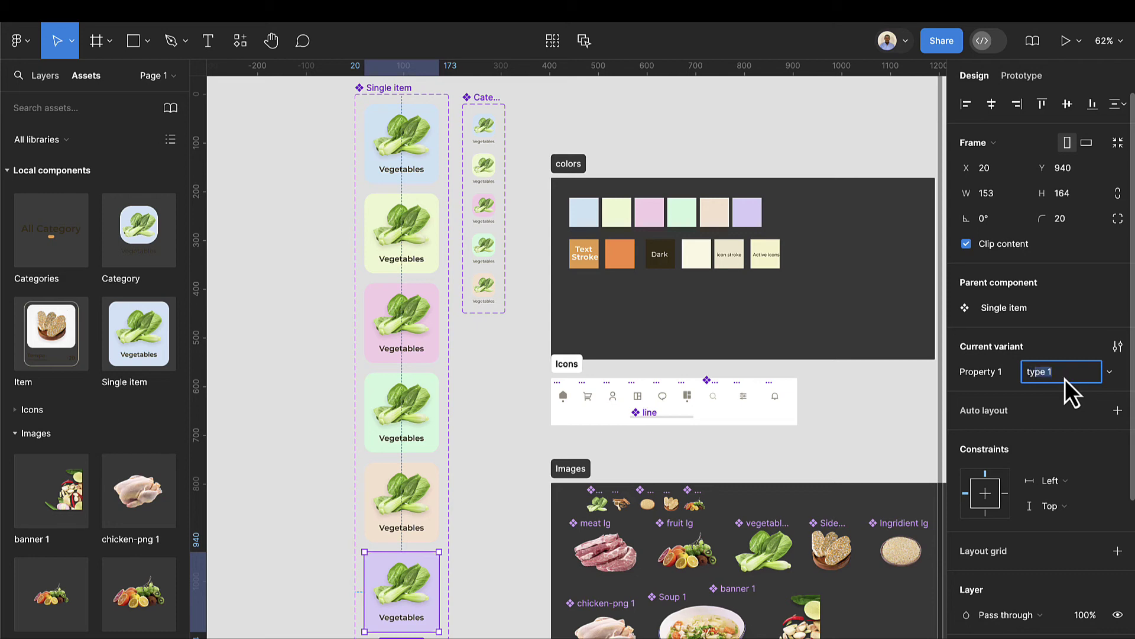
text(5)
key(Return)
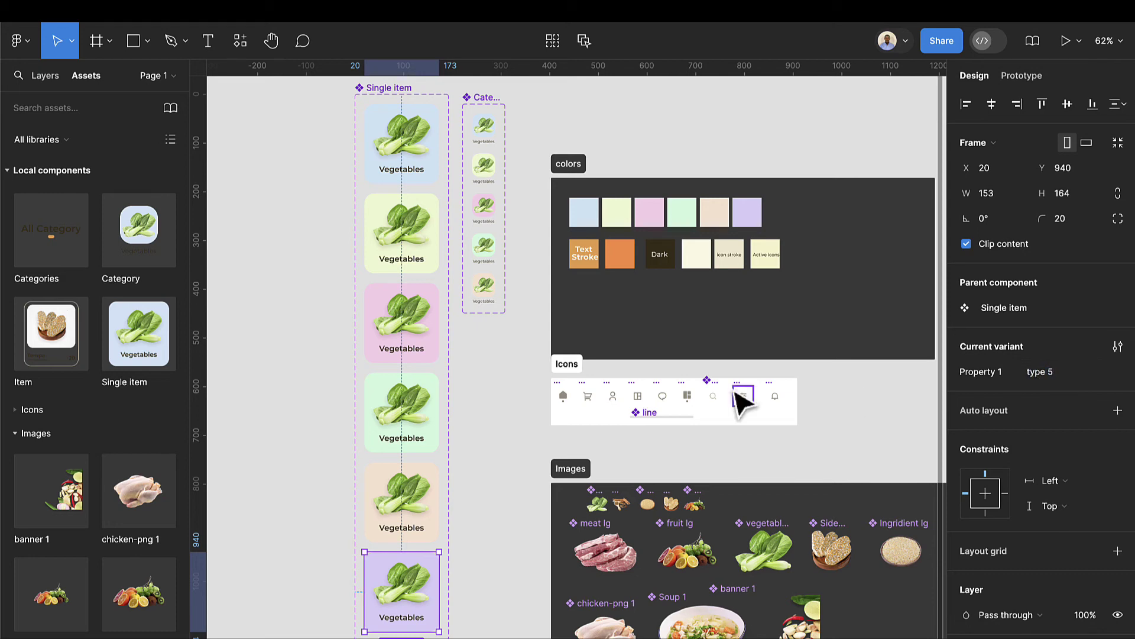
Duplicate the Spices card into the space below Fruits on the category screen and switch the copy to the type 3 variant
scroll(679, 426, down, 3)
scroll(679, 426, right, 5)
scroll(674, 420, up, 5)
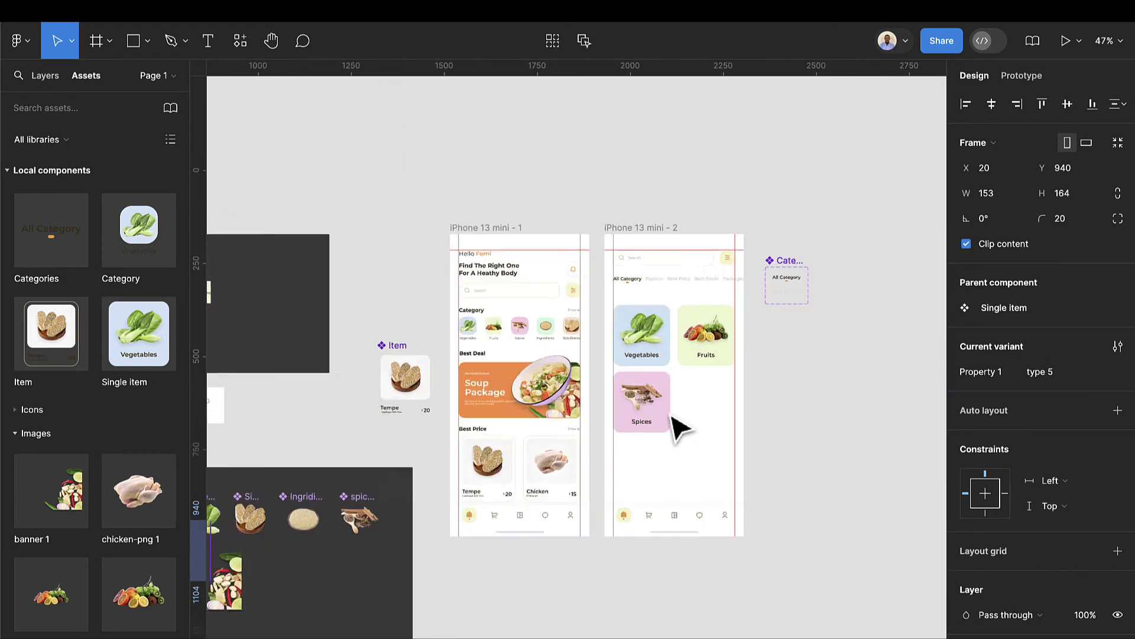
click(669, 433)
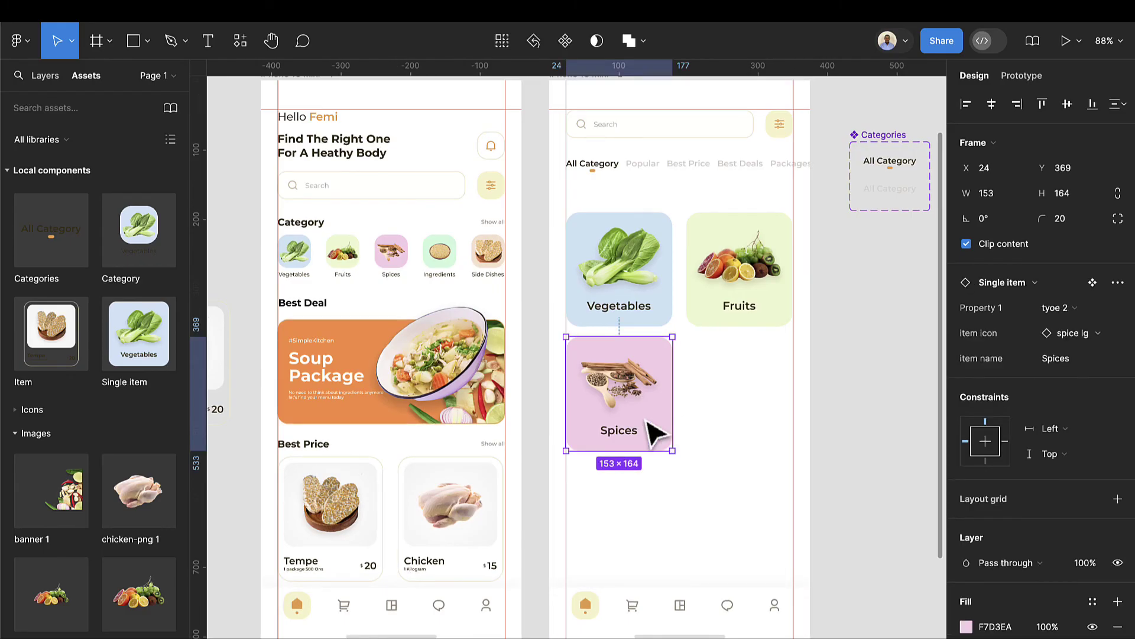
drag(656, 434, 778, 426)
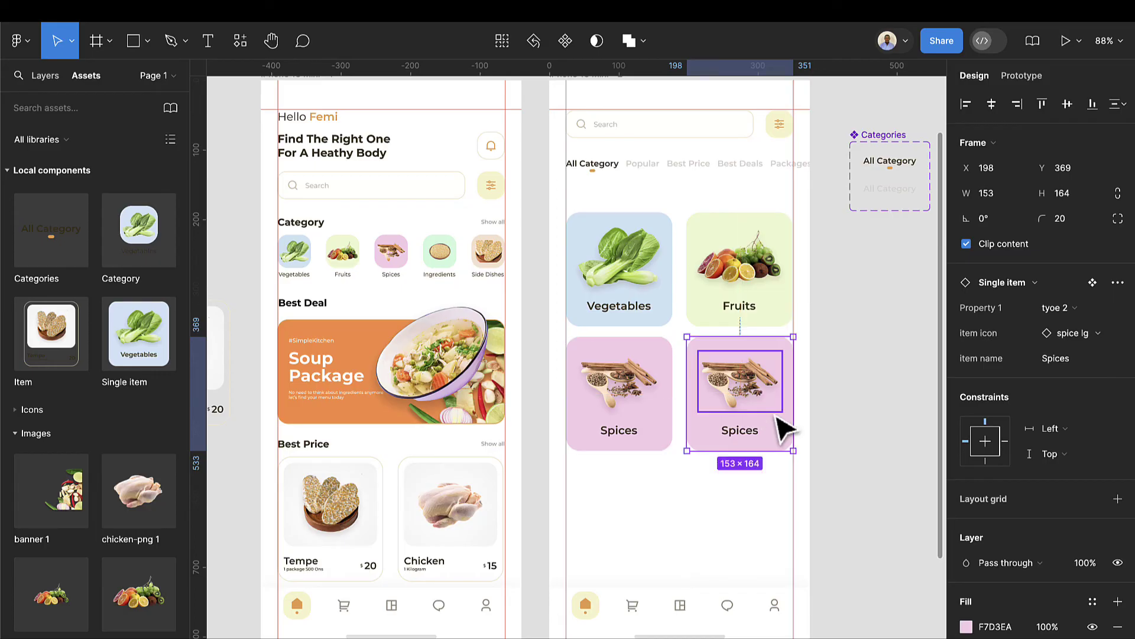
scroll(865, 408, up, 1)
click(1051, 315)
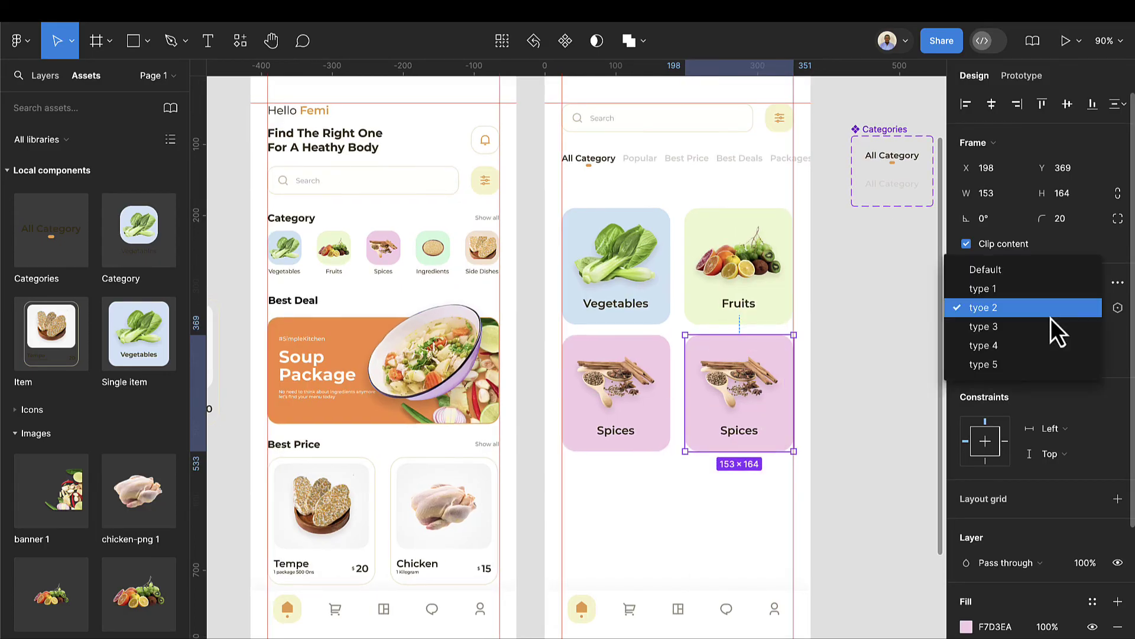
click(1042, 325)
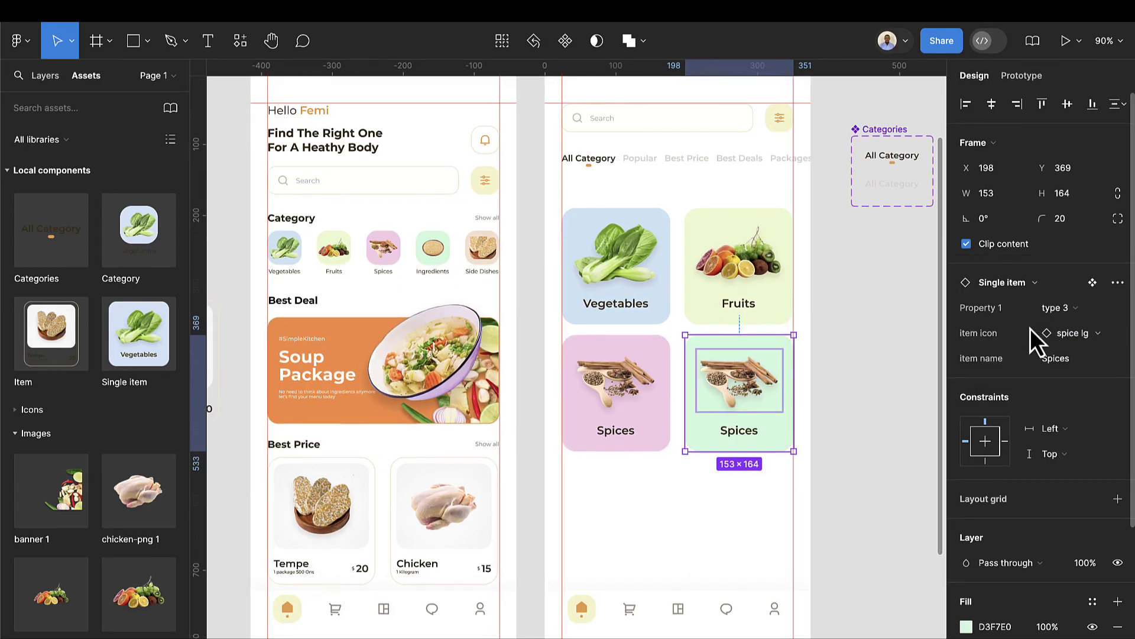
Wrap the Vegetables and Fruits cards in a horizontal auto layout, and the two Spices cards below in another
click(749, 311)
shift+click(657, 307)
click(639, 367)
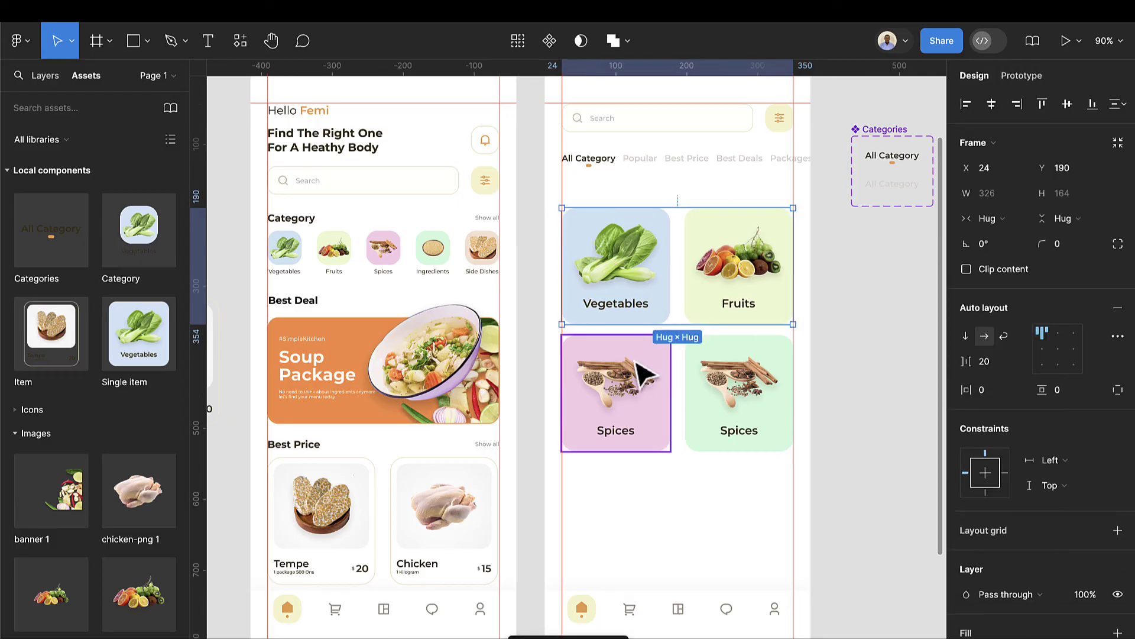
shift+click(732, 408)
key(shift+a)
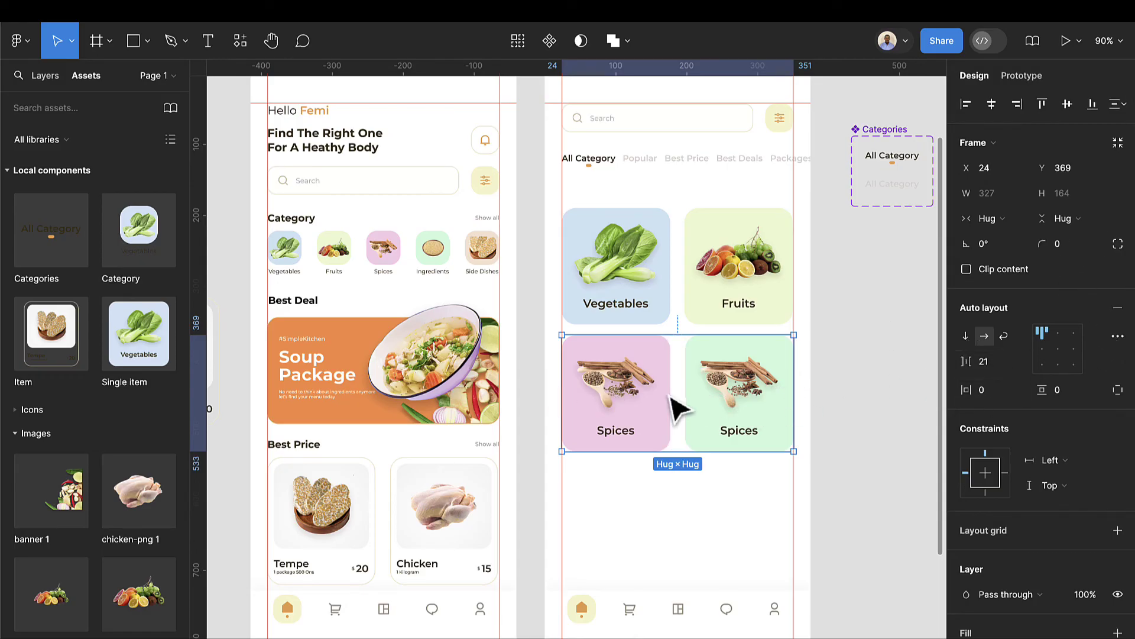
Set the item name of the mint green card to "Ingredients"
click(745, 408)
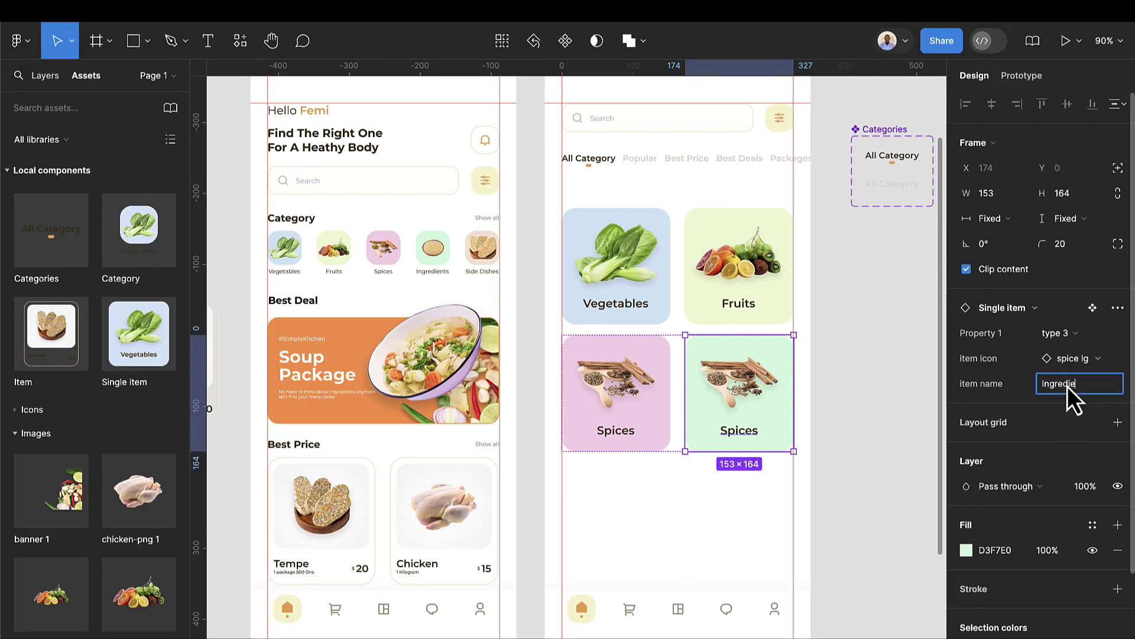
text(s)
key(Return)
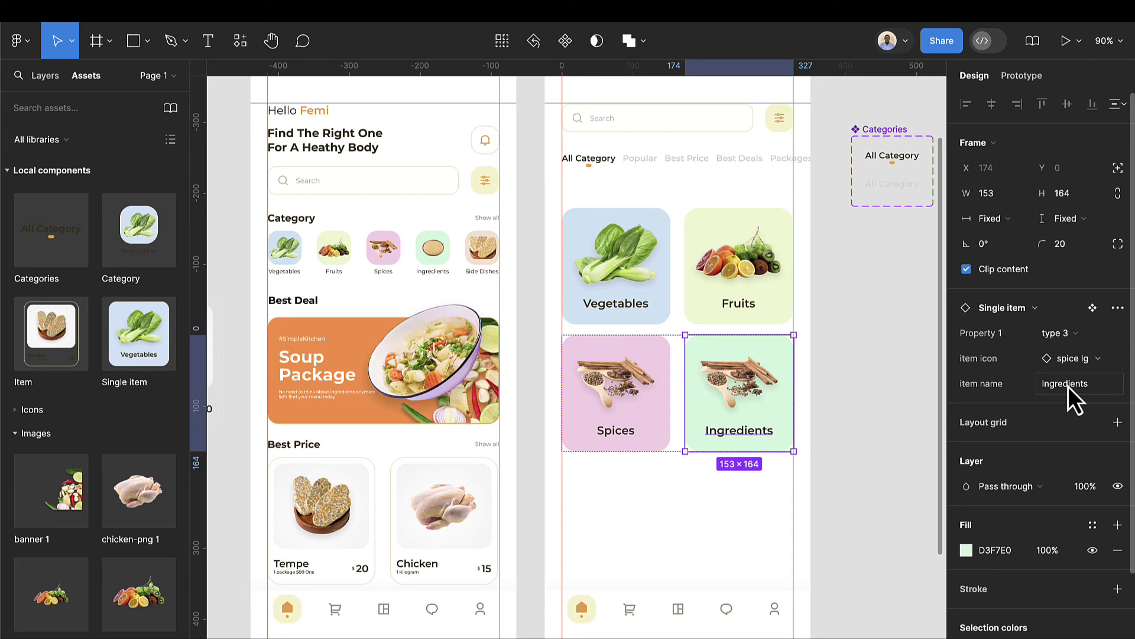
Swap the Ingredients card's item icon for the "Ingridient lg" image from the local components
click(1054, 355)
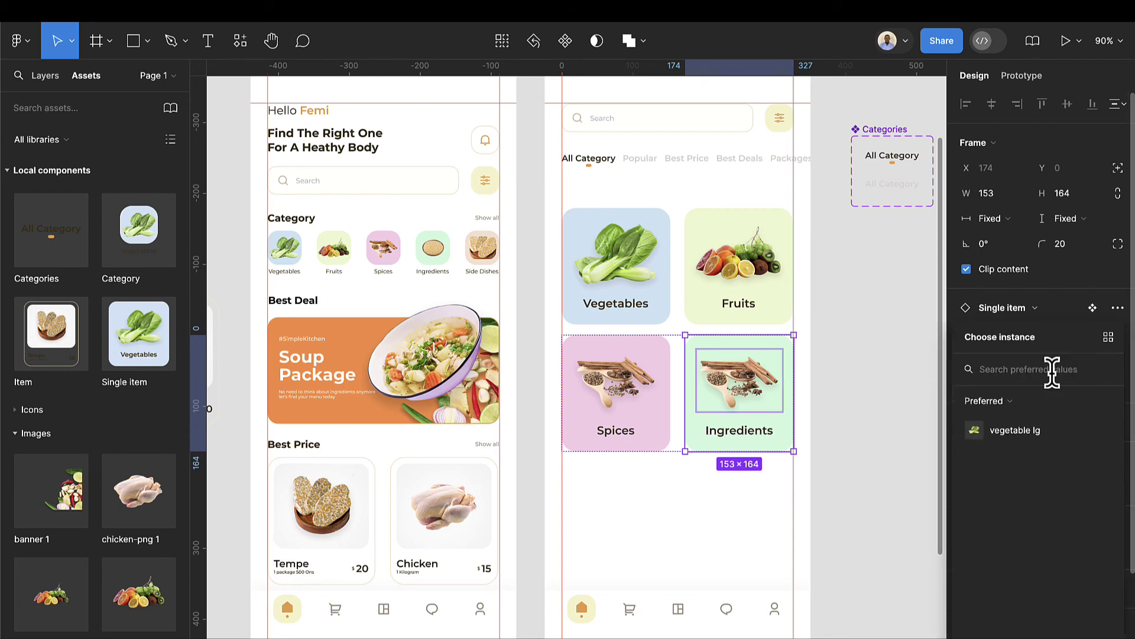
click(1008, 402)
click(1014, 466)
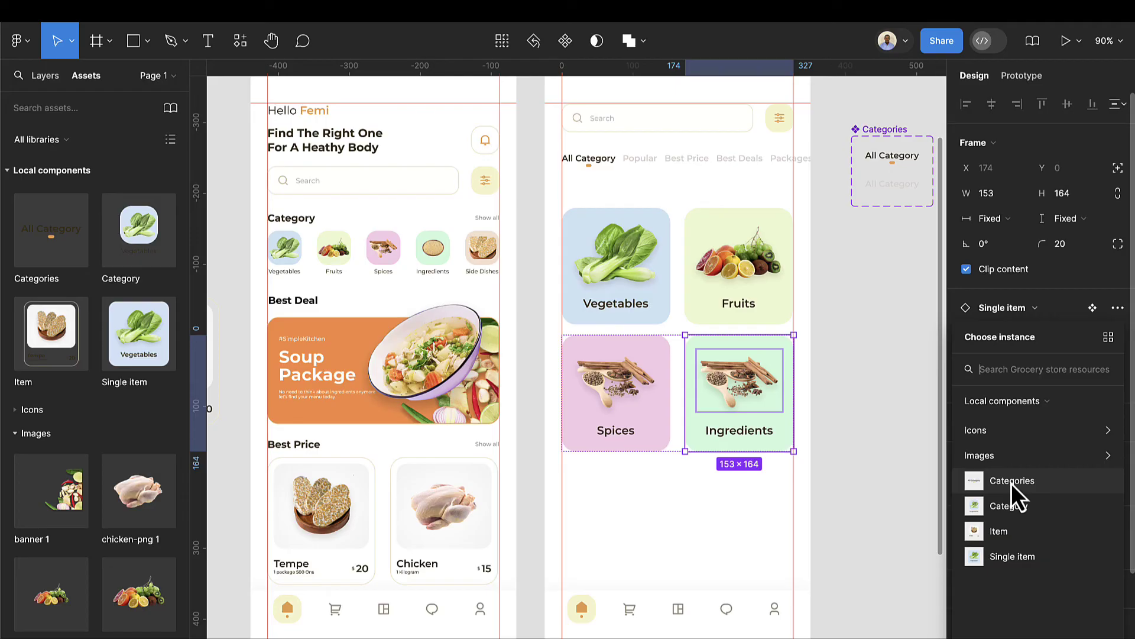
click(1016, 458)
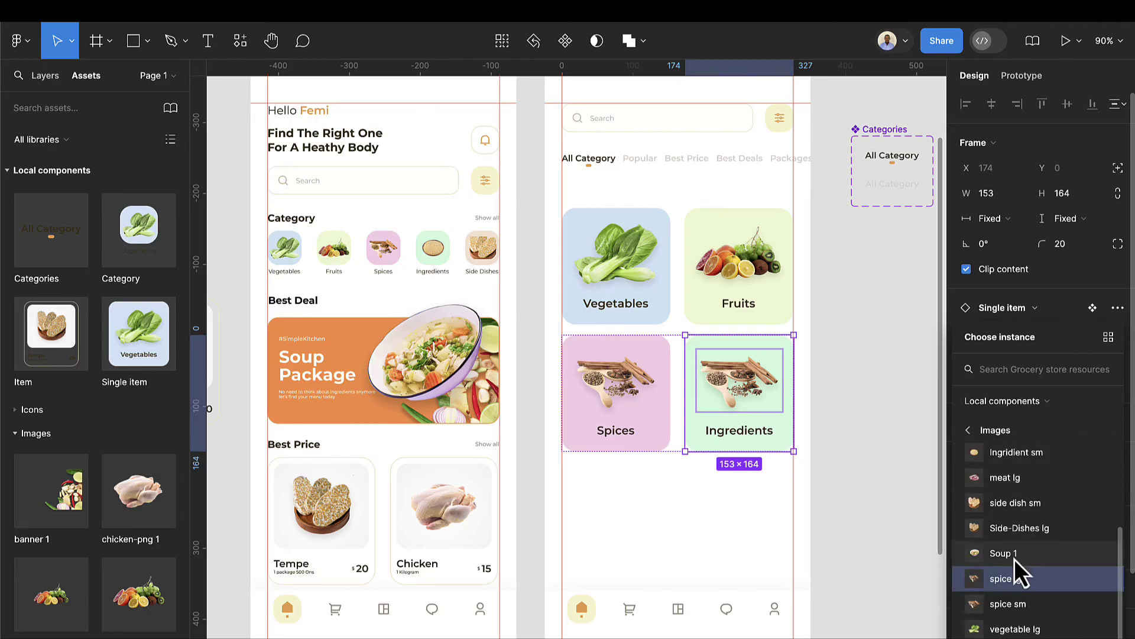
scroll(1014, 563, up, 4)
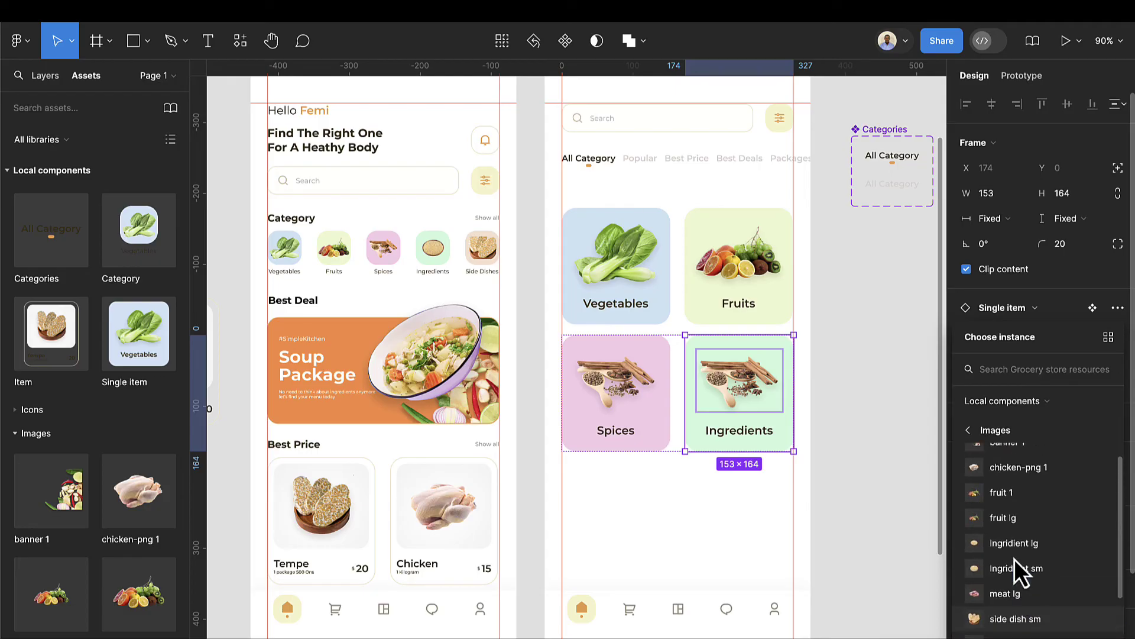
click(1014, 557)
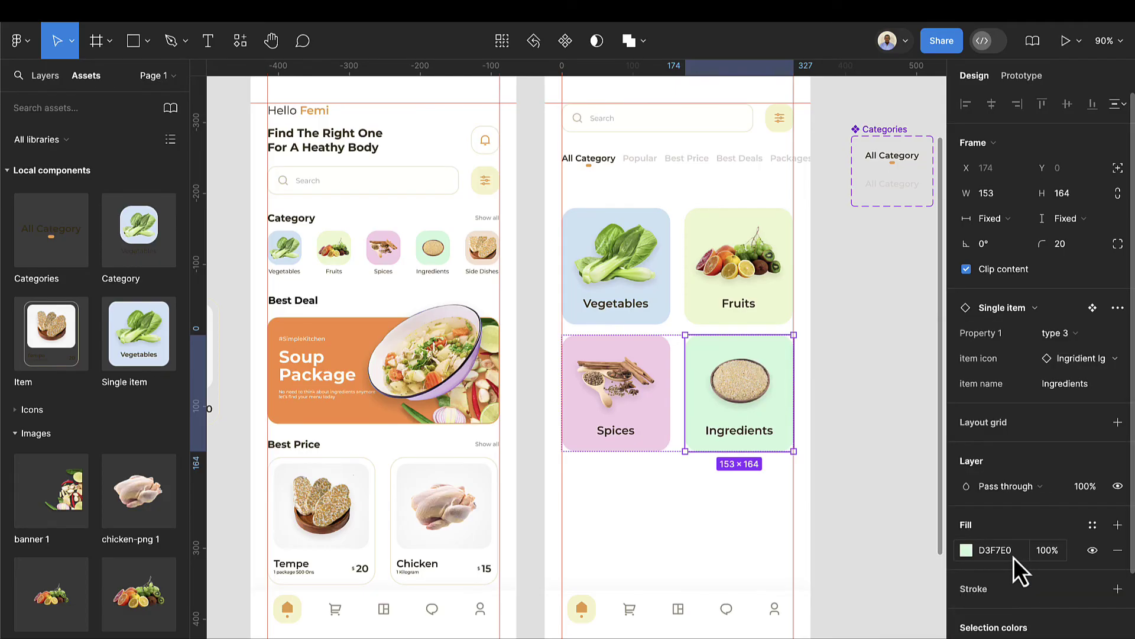
click(716, 528)
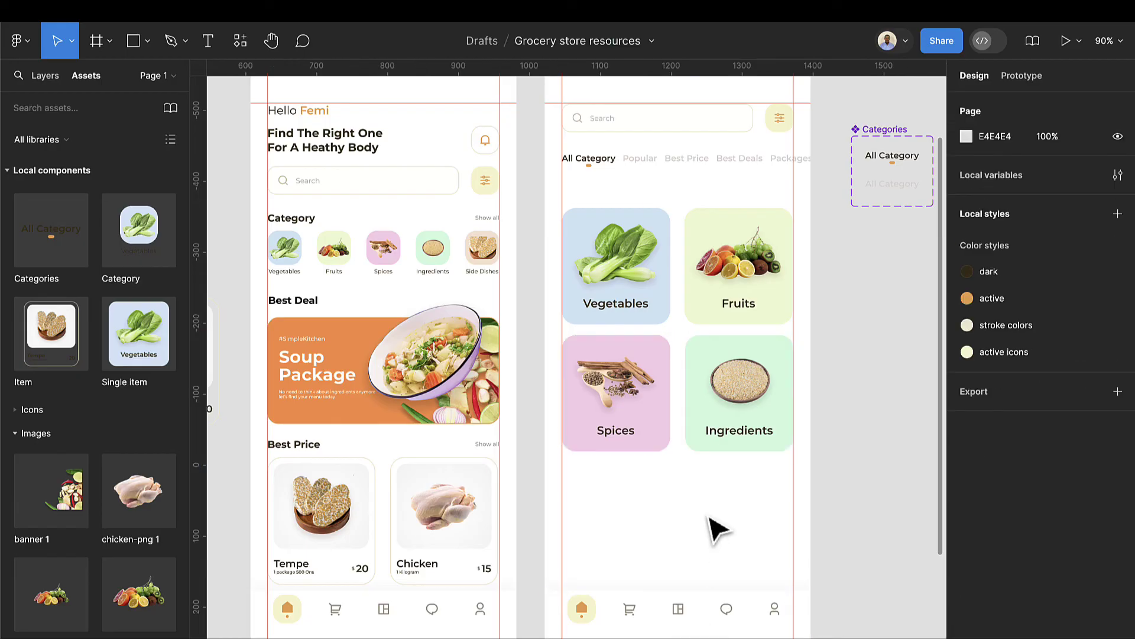
Duplicate the Spices and Ingredients row directly below itself and set the copied Spices card's item name to "Side Dishes"
click(742, 414)
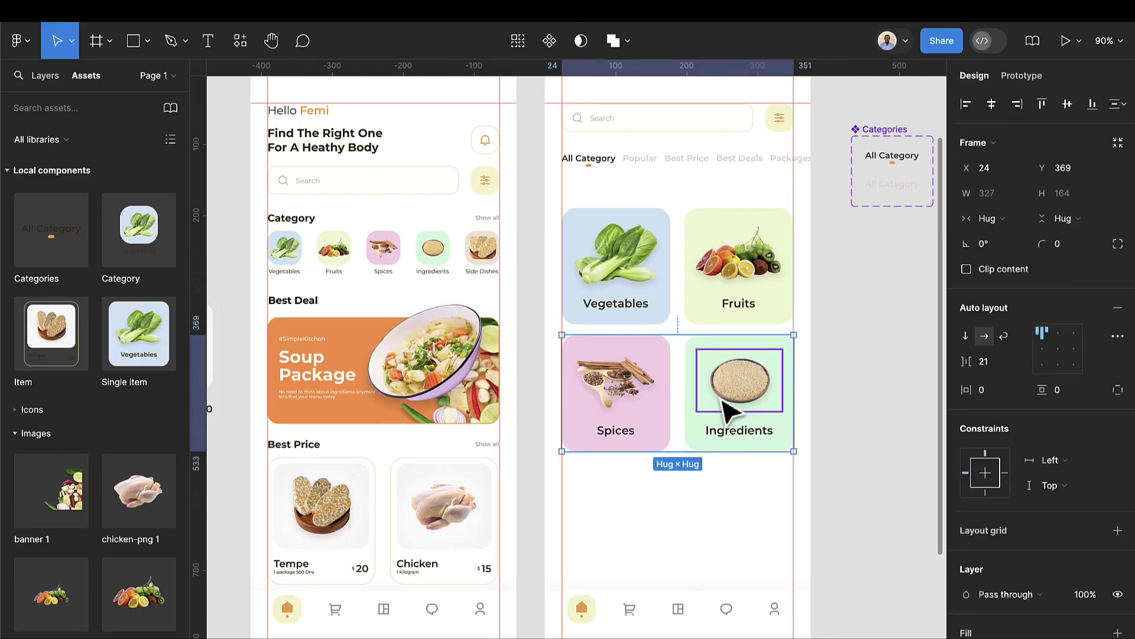
drag(720, 399, 723, 533)
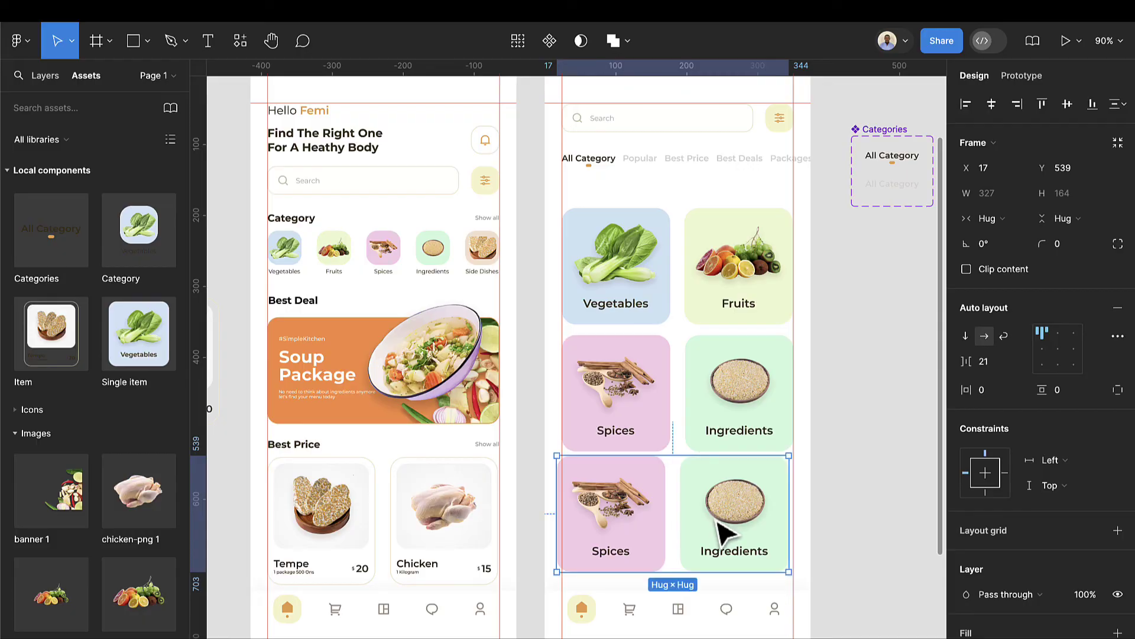
click(620, 521)
click(1079, 383)
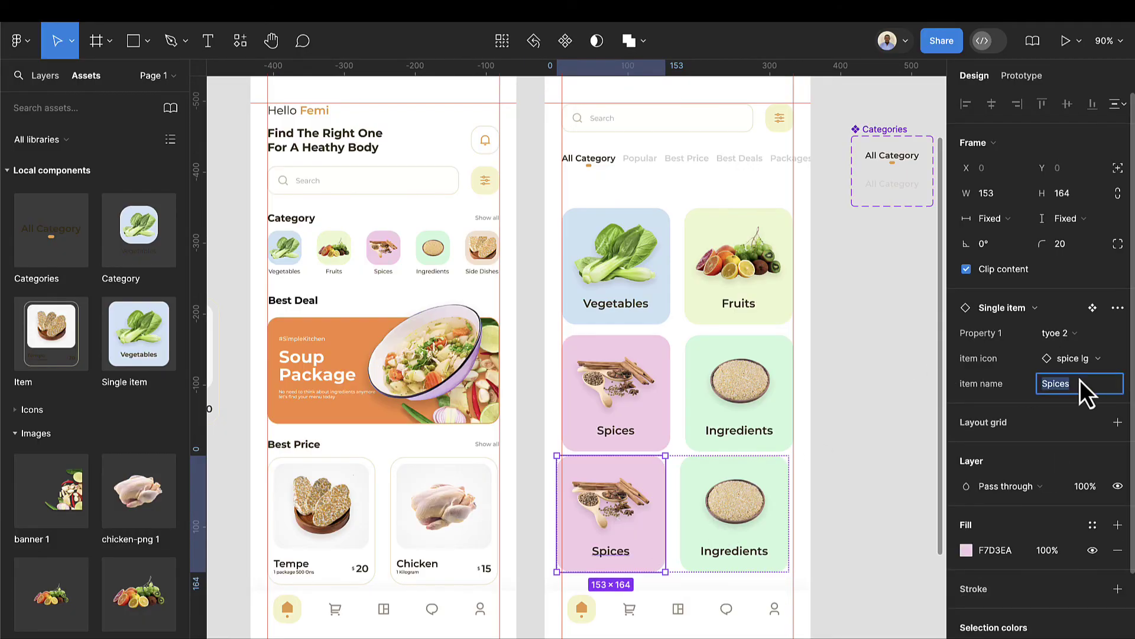
text(Side Dishes)
key(Return)
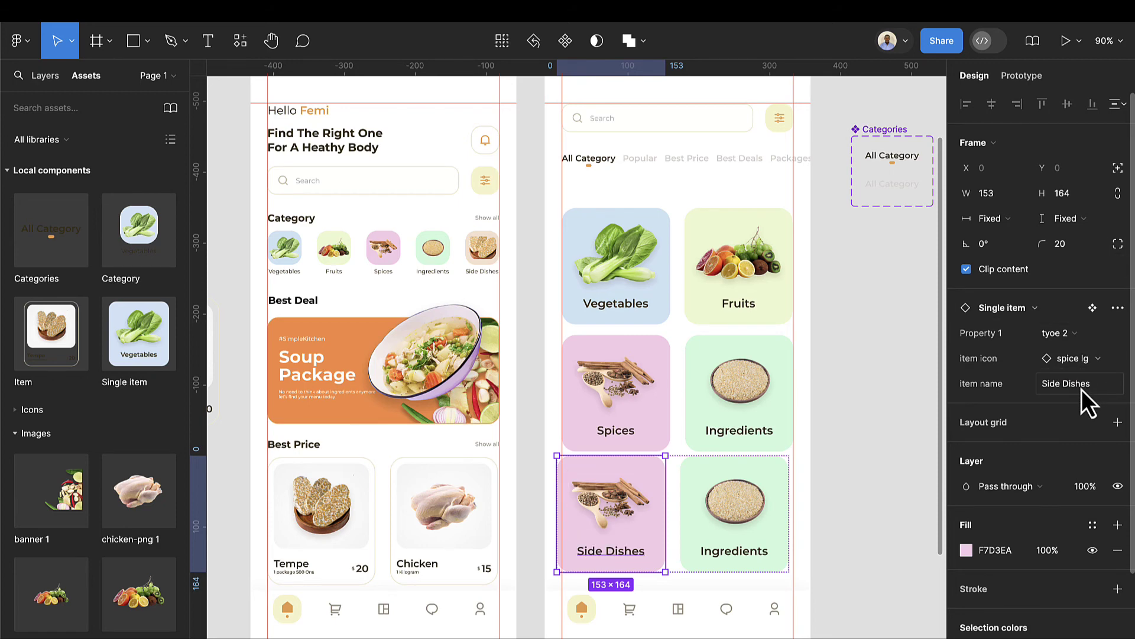
Swap the Side Dishes card's item icon for the "Side-Dishes lg" image from the local components
click(1089, 359)
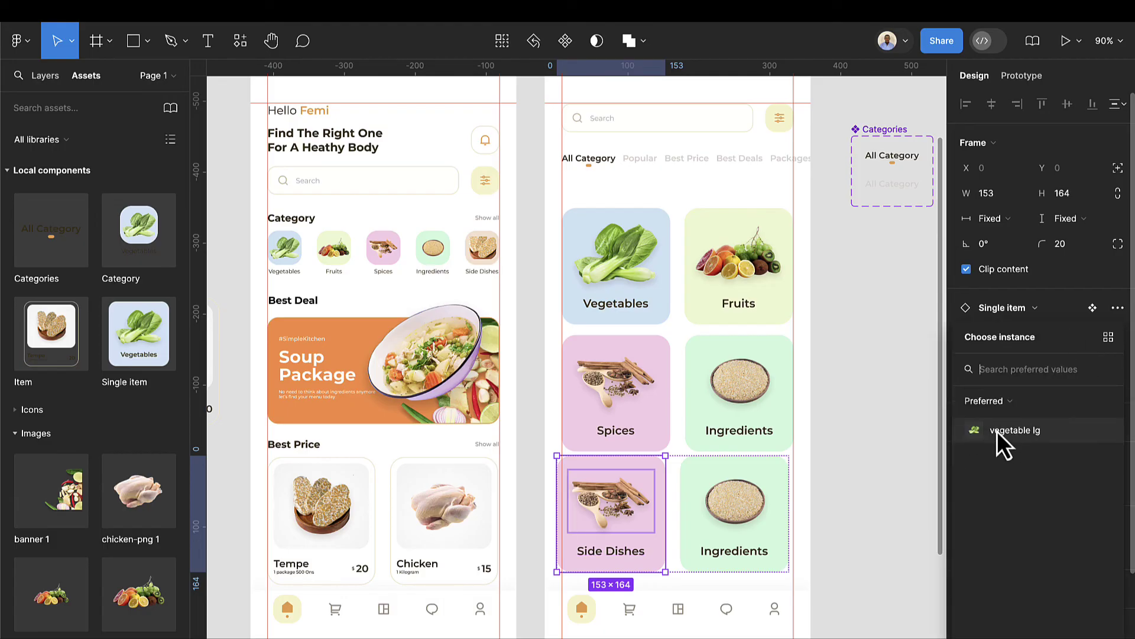
click(1001, 408)
click(1014, 464)
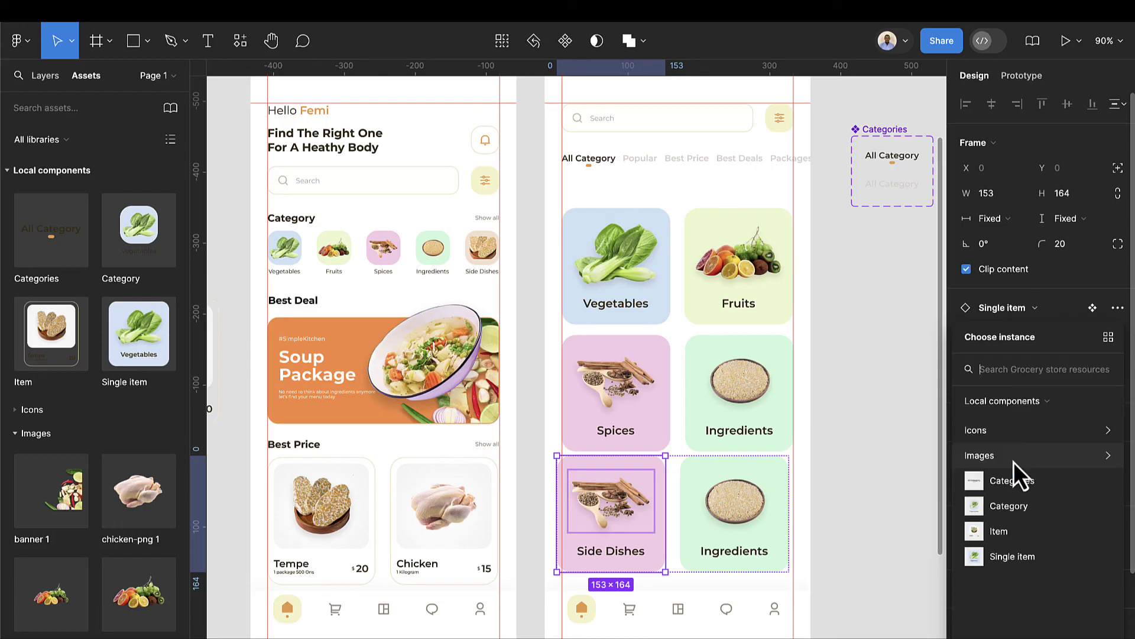
click(999, 456)
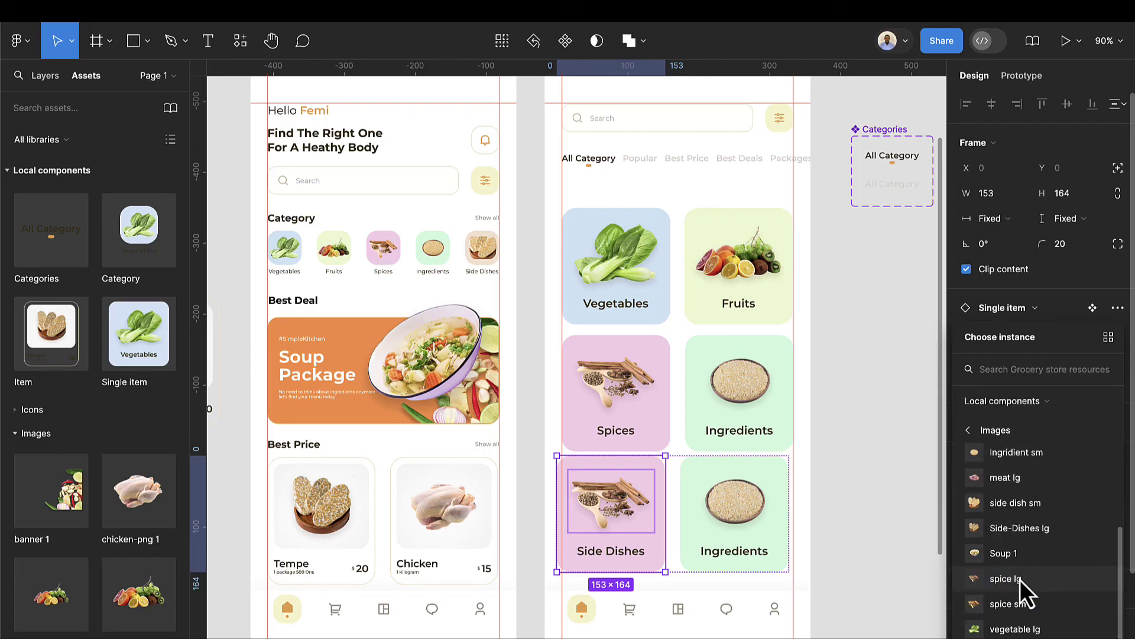
click(1023, 529)
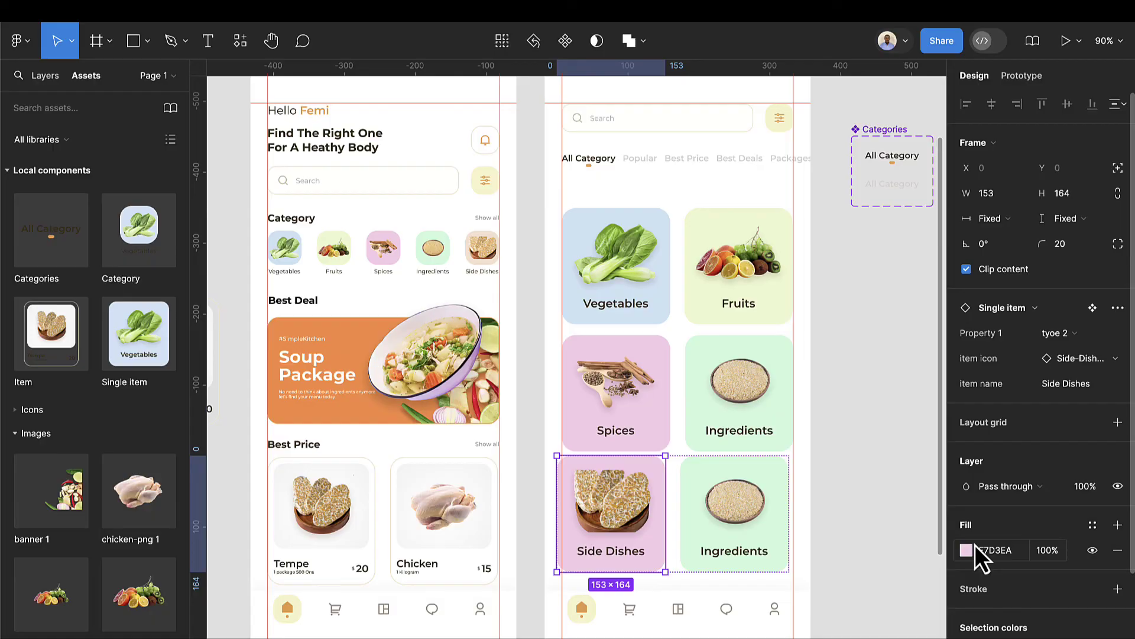
Set the item name of the copied Ingredients card beside Side Dishes to "Meat"
click(750, 525)
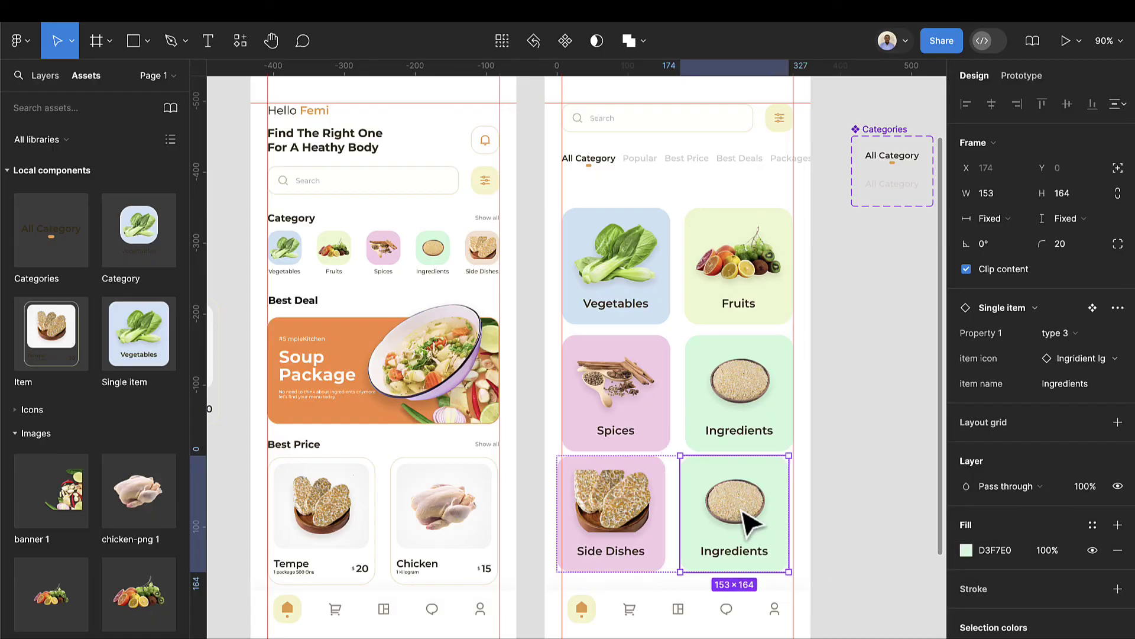
click(1066, 385)
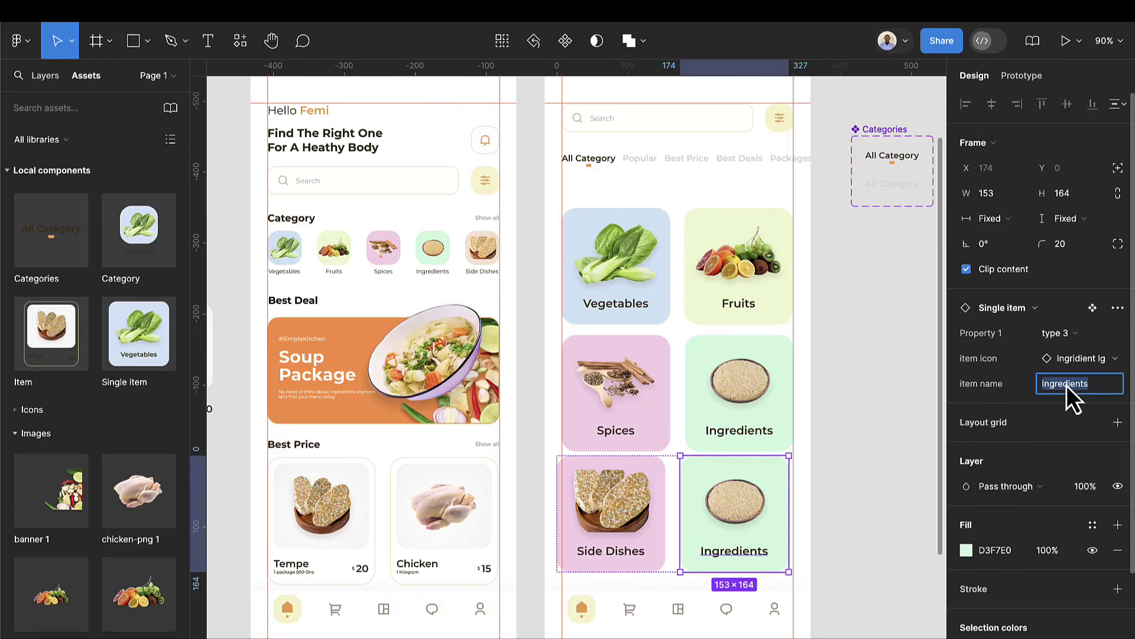
text(Meat)
key(Return)
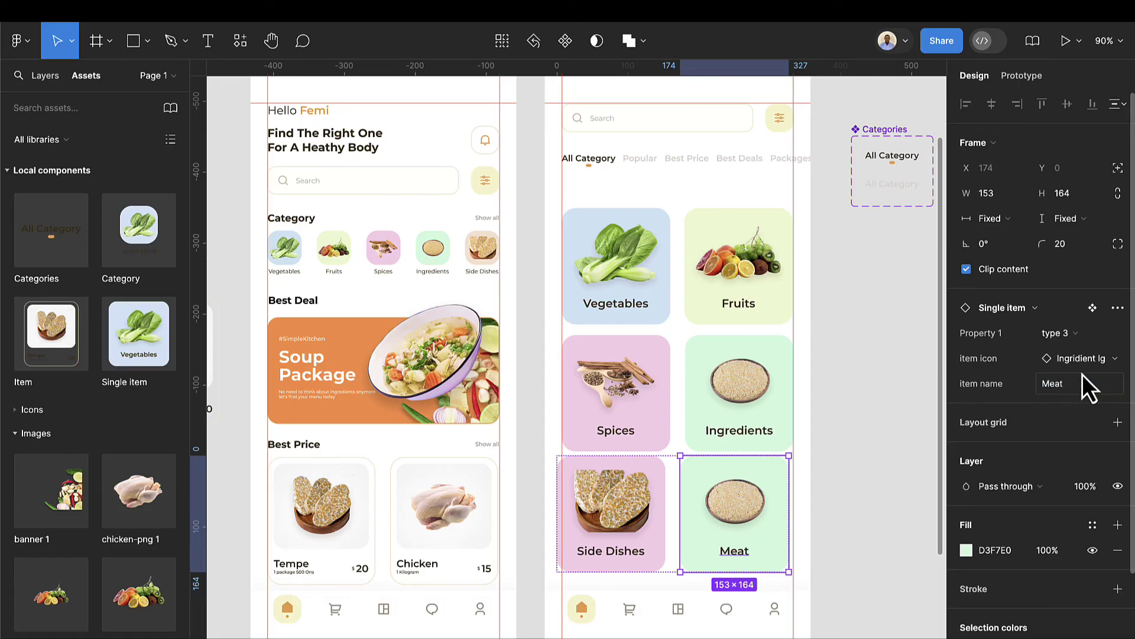
Swap the Meat card's item icon for the "meat lg" image from the local components
click(1085, 359)
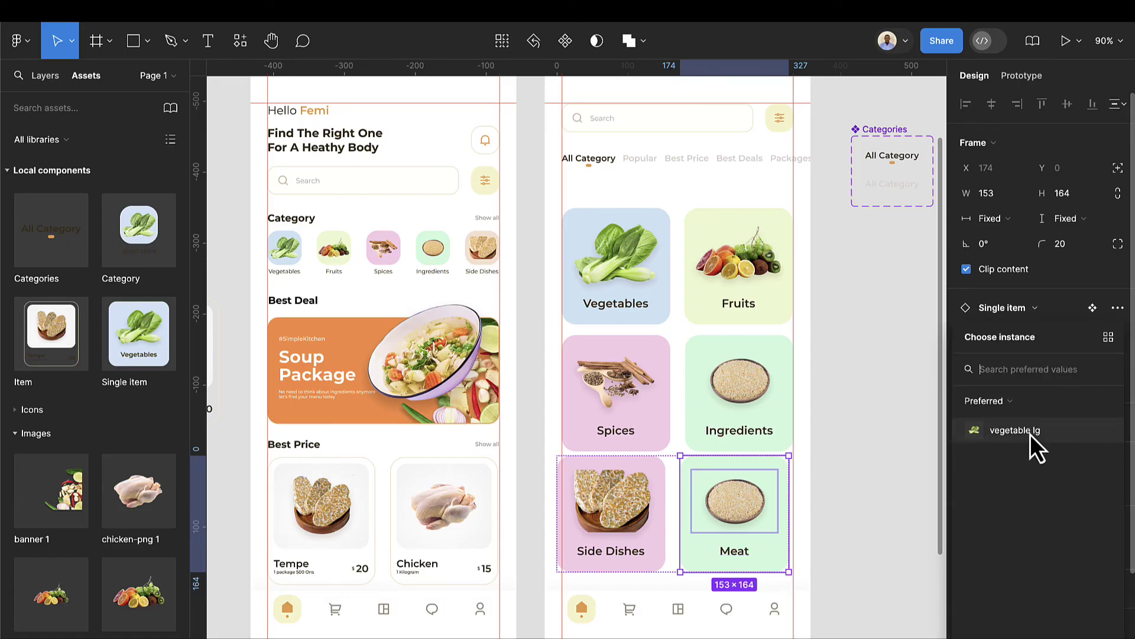
click(1012, 403)
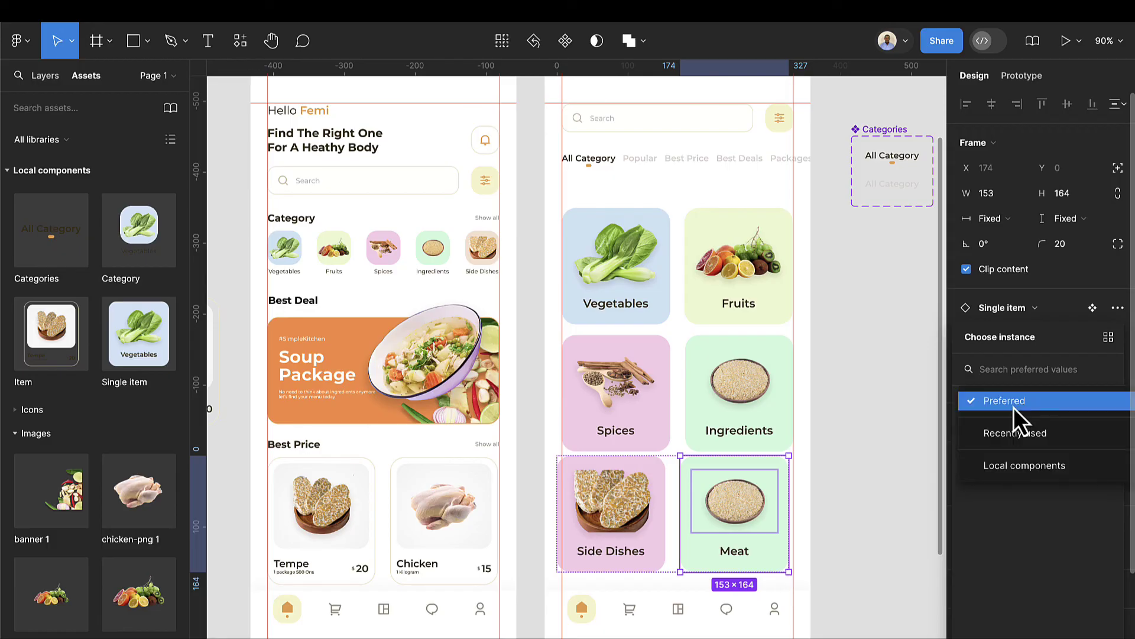
click(1023, 467)
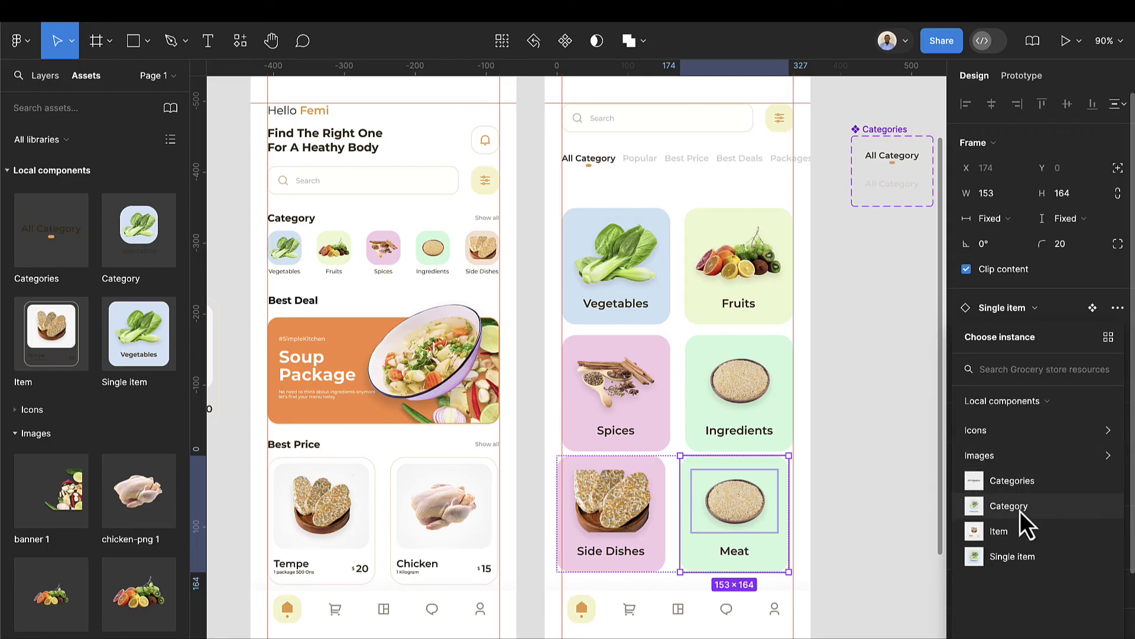
click(1016, 461)
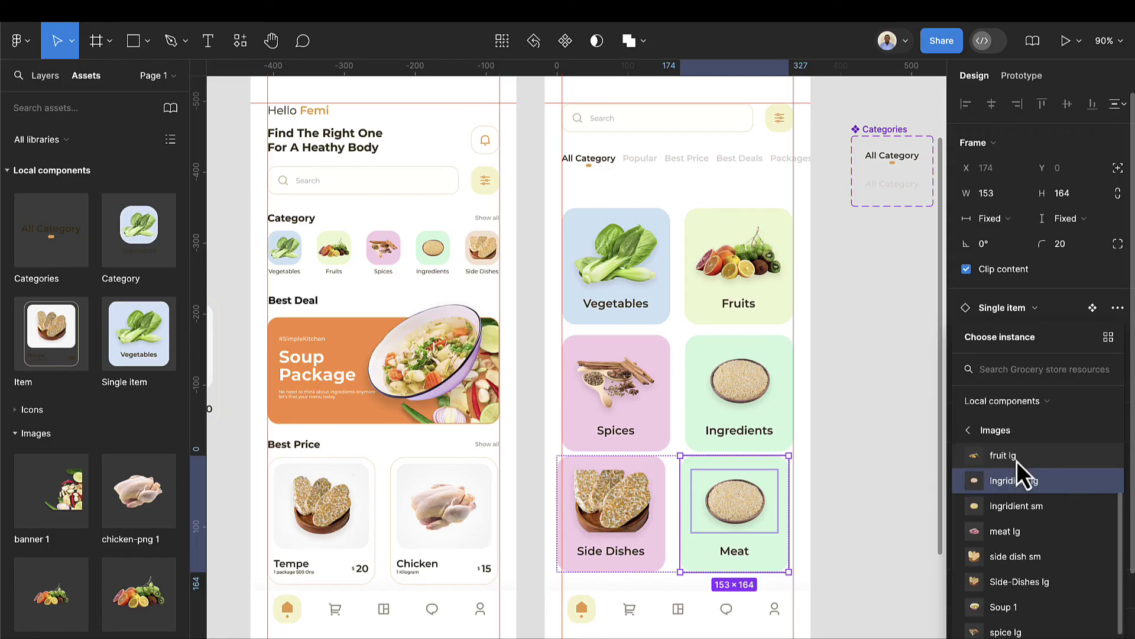
click(1010, 528)
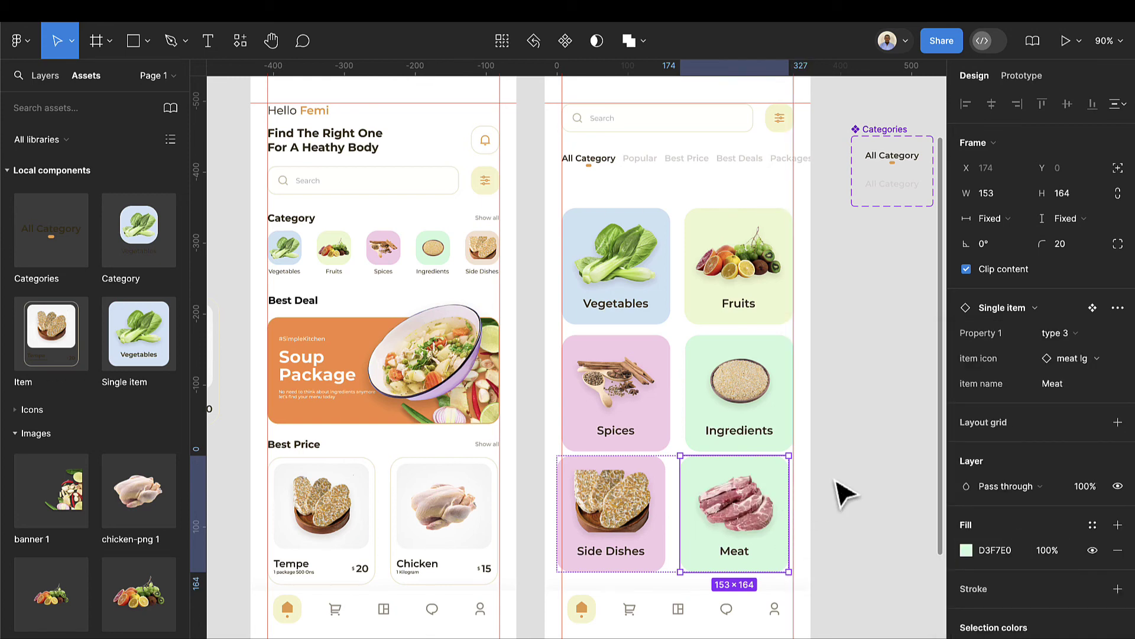
Switch the Side Dishes card to the type 4 variant and the Meat card to the type 5 variant
click(661, 510)
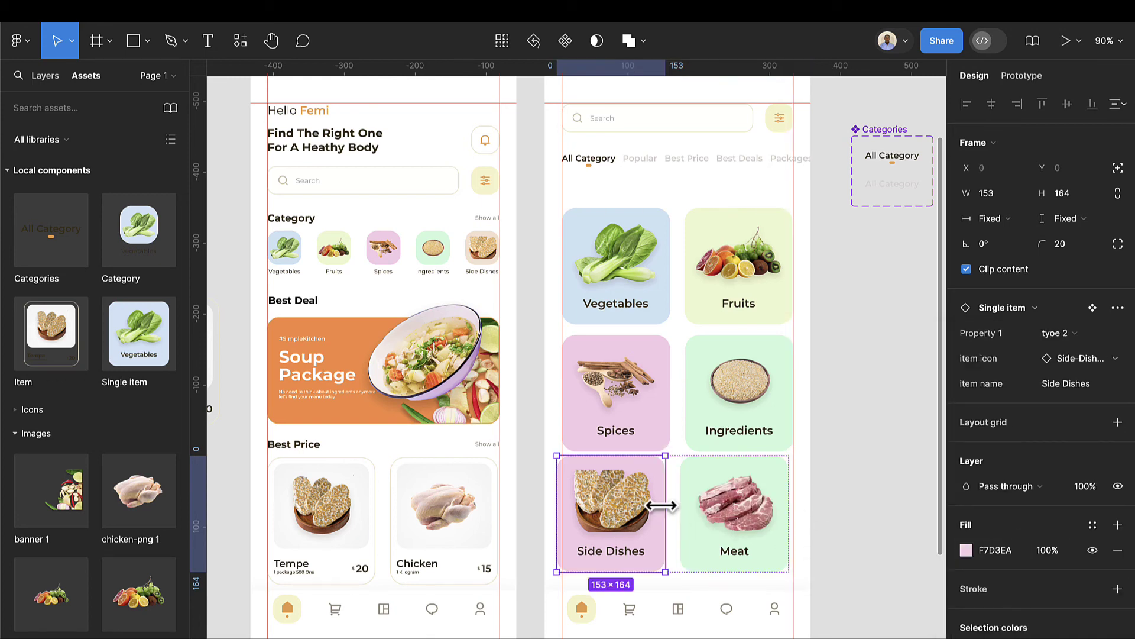
click(1052, 338)
click(1027, 370)
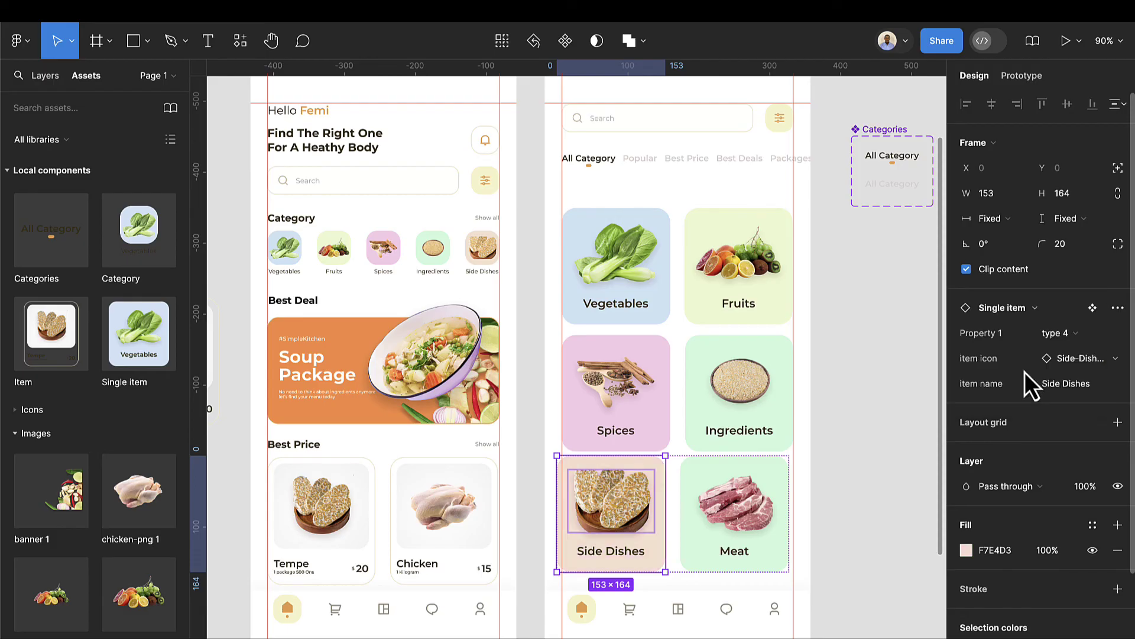
click(788, 515)
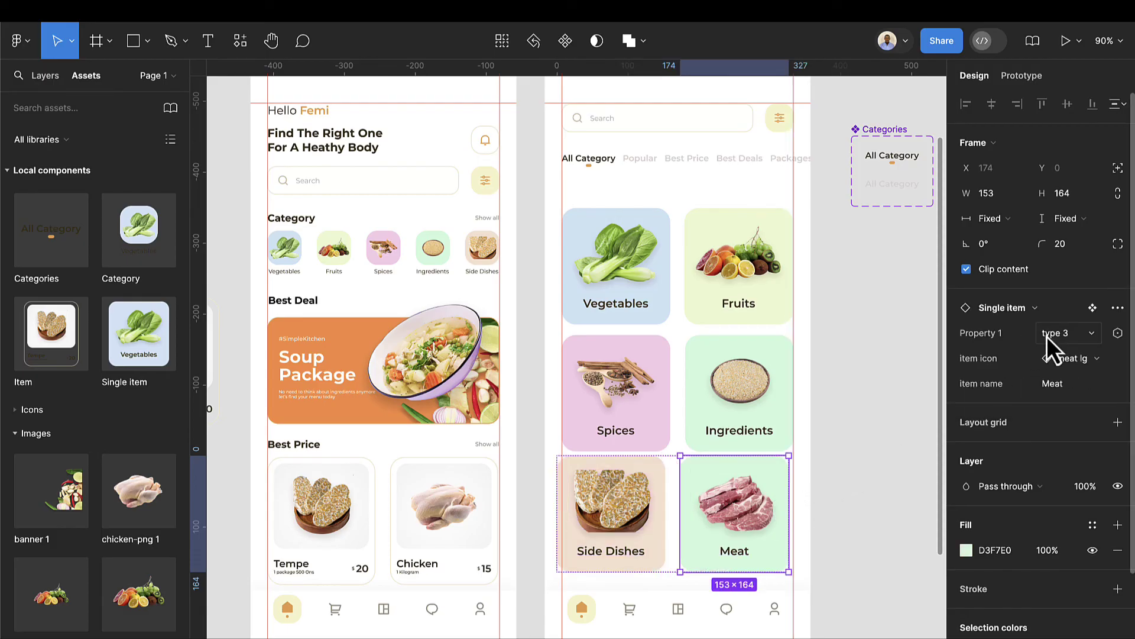
click(1065, 339)
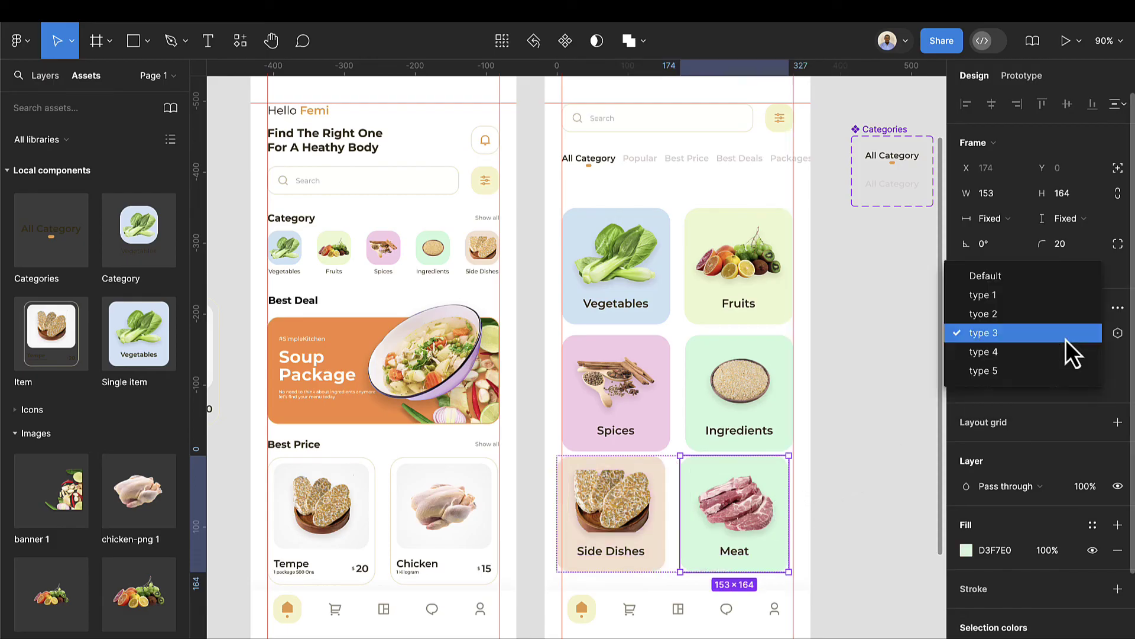
click(1042, 371)
click(923, 474)
Wrap the three card rows on the category screen together in one vertical auto layout
scroll(905, 470, down, 5)
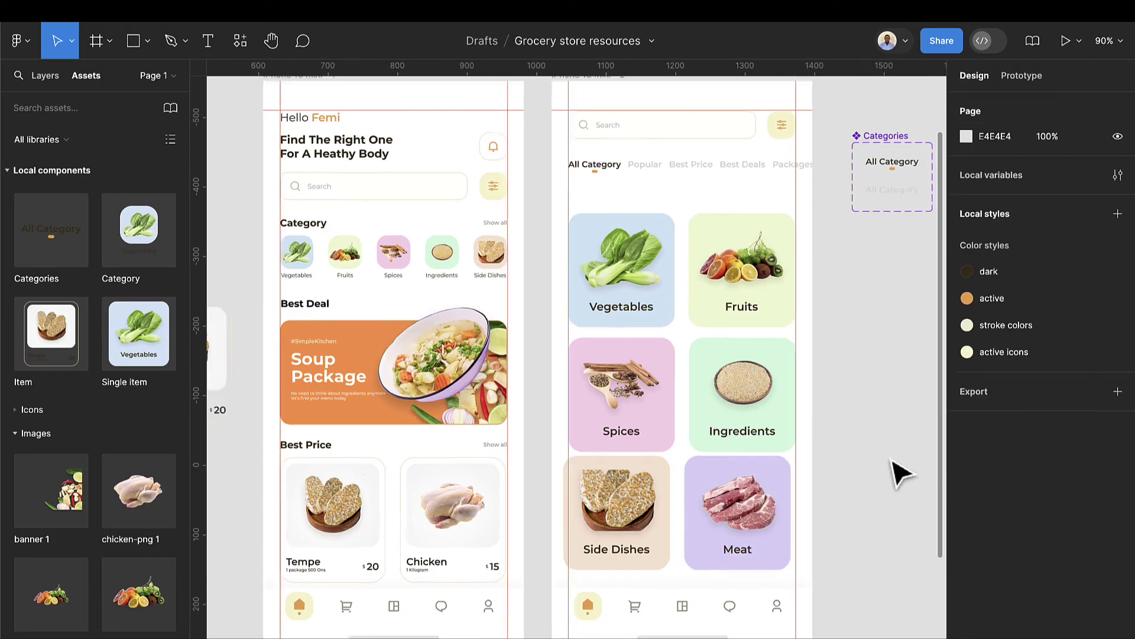
scroll(822, 404, up, 5)
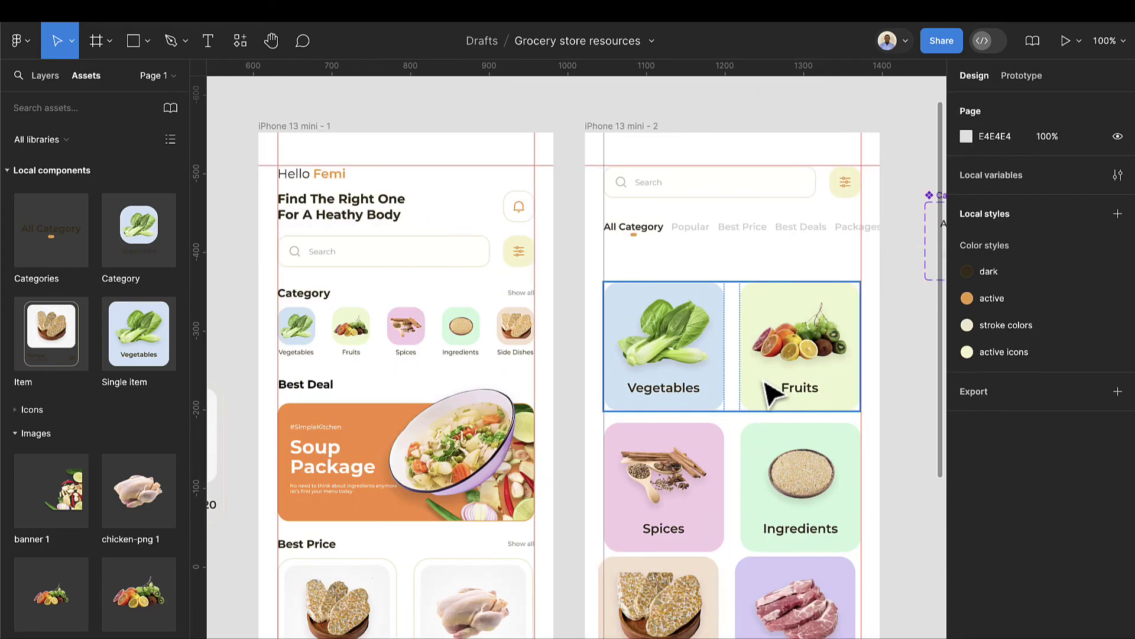
click(765, 388)
shift+click(793, 476)
shift+click(813, 594)
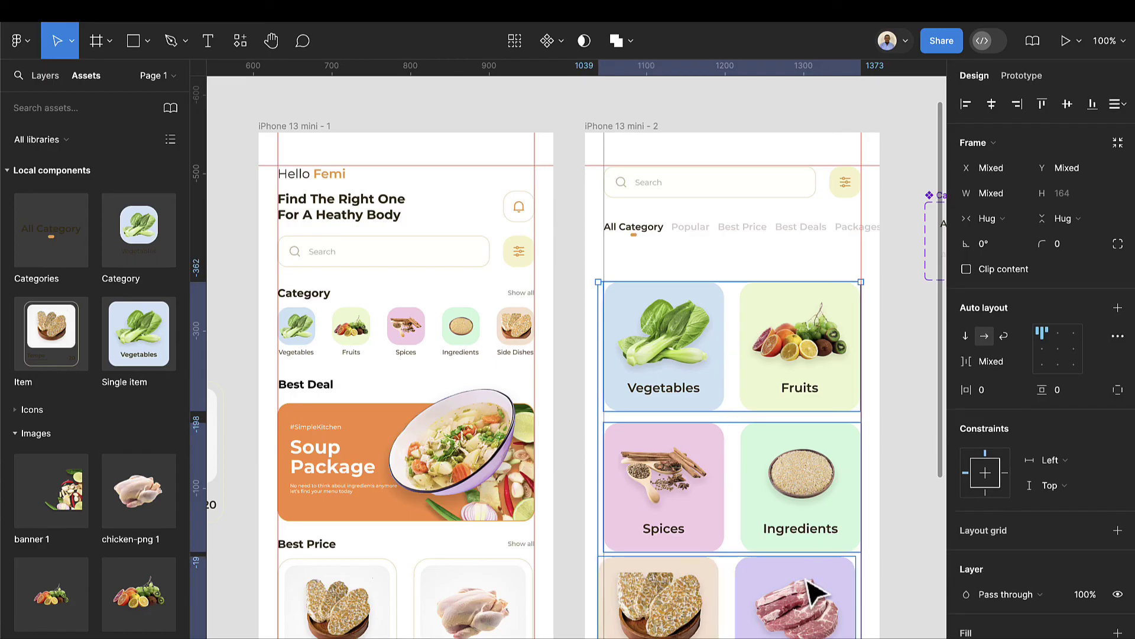
key(shift+a)
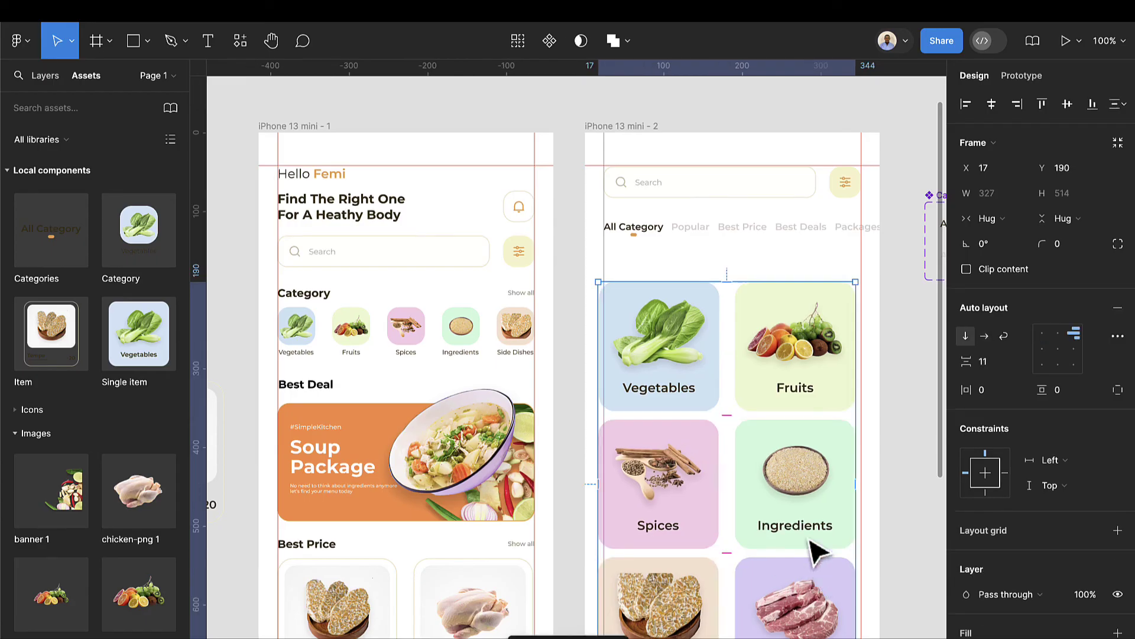
Center the auto layout of card rows horizontally on the category screen
scroll(800, 507, down, 1)
click(887, 395)
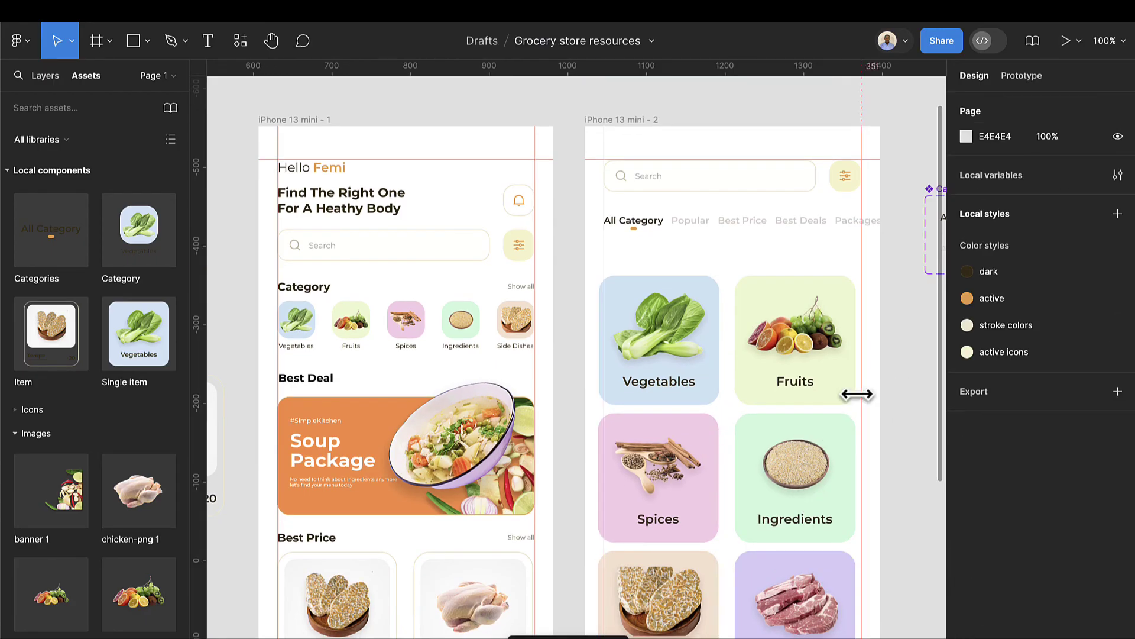
click(853, 403)
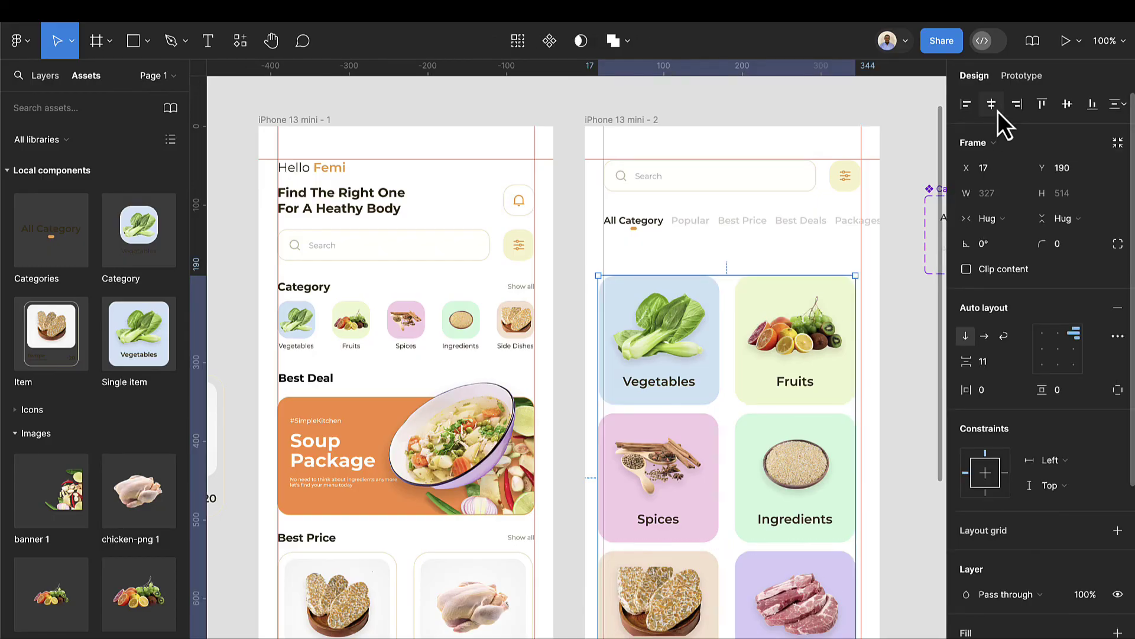
double_click(829, 349)
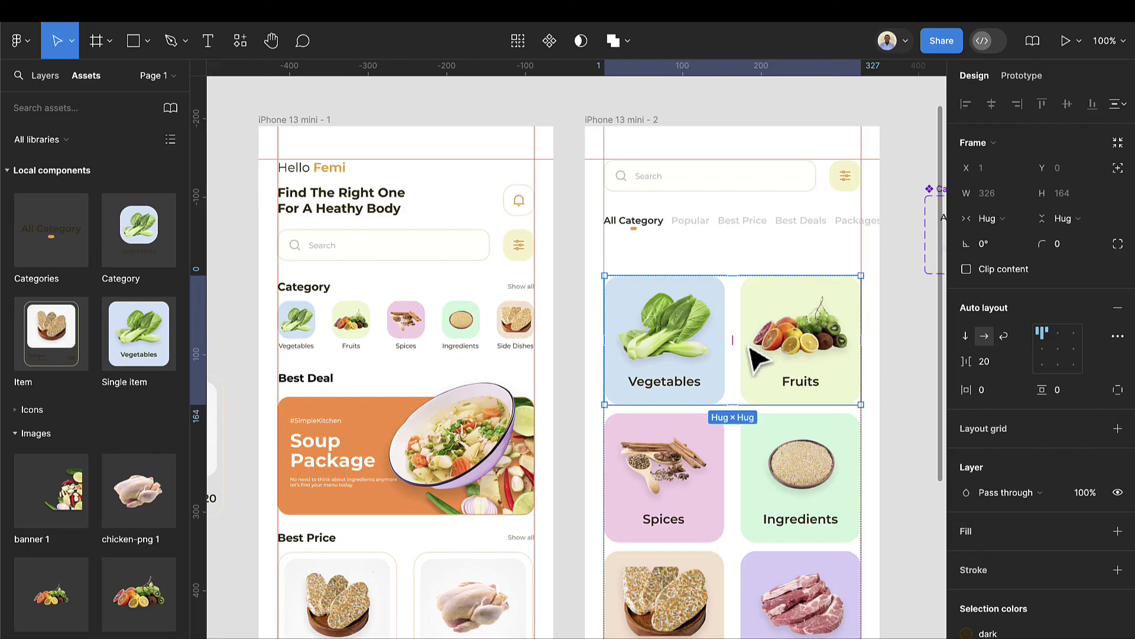
click(856, 510)
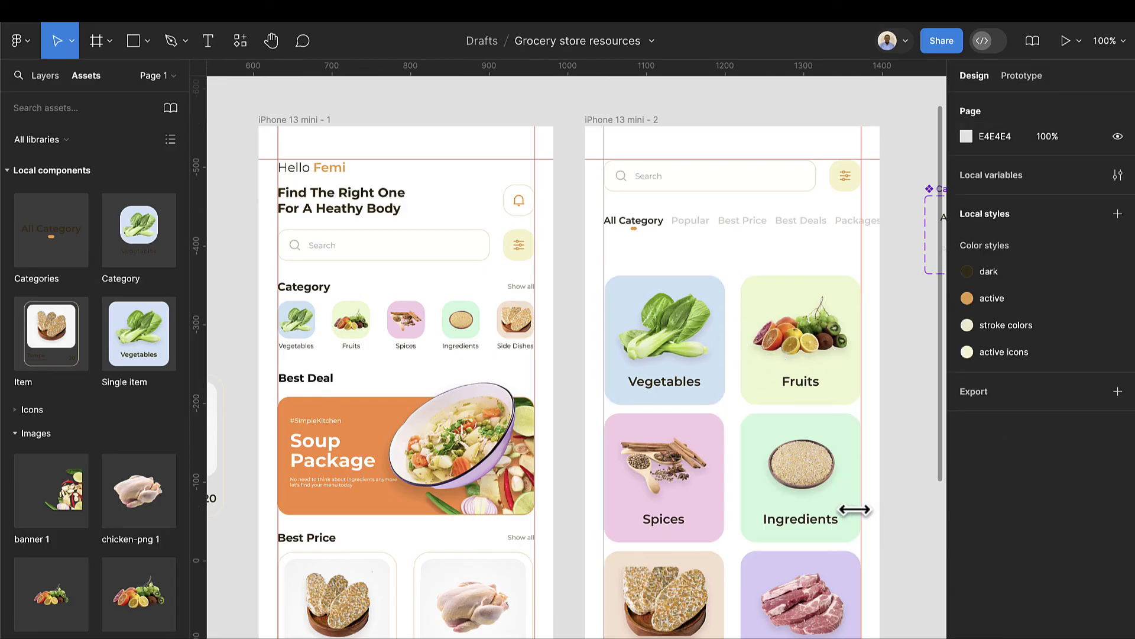
Set the vertical spacing between the card rows to 15, then raise it to 20
click(836, 524)
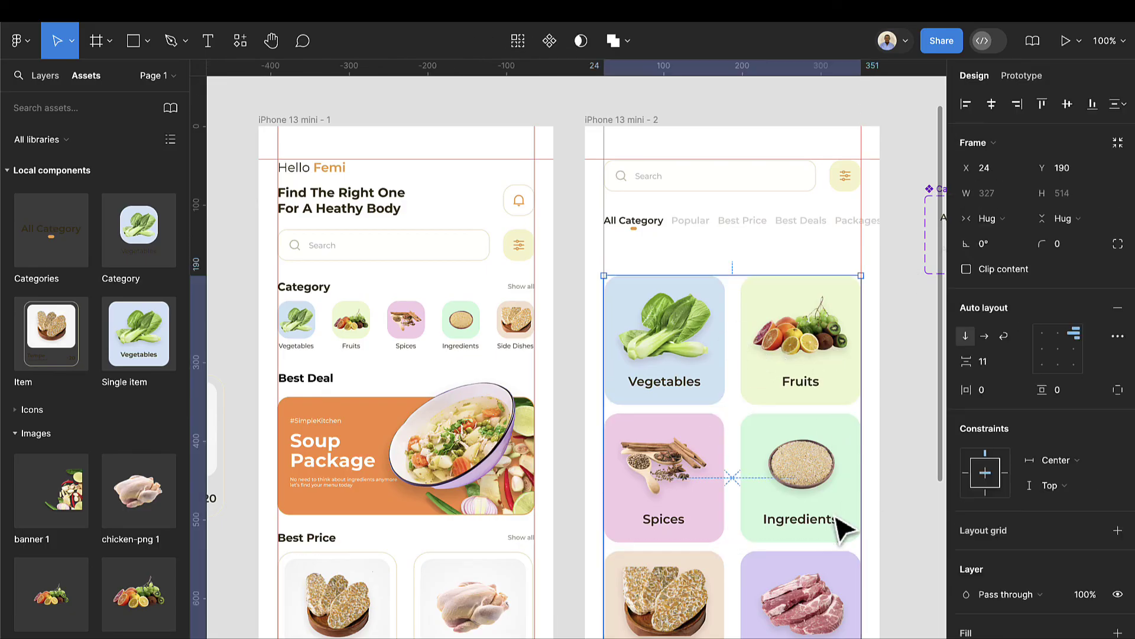
click(1005, 367)
text(15)
key(Return)
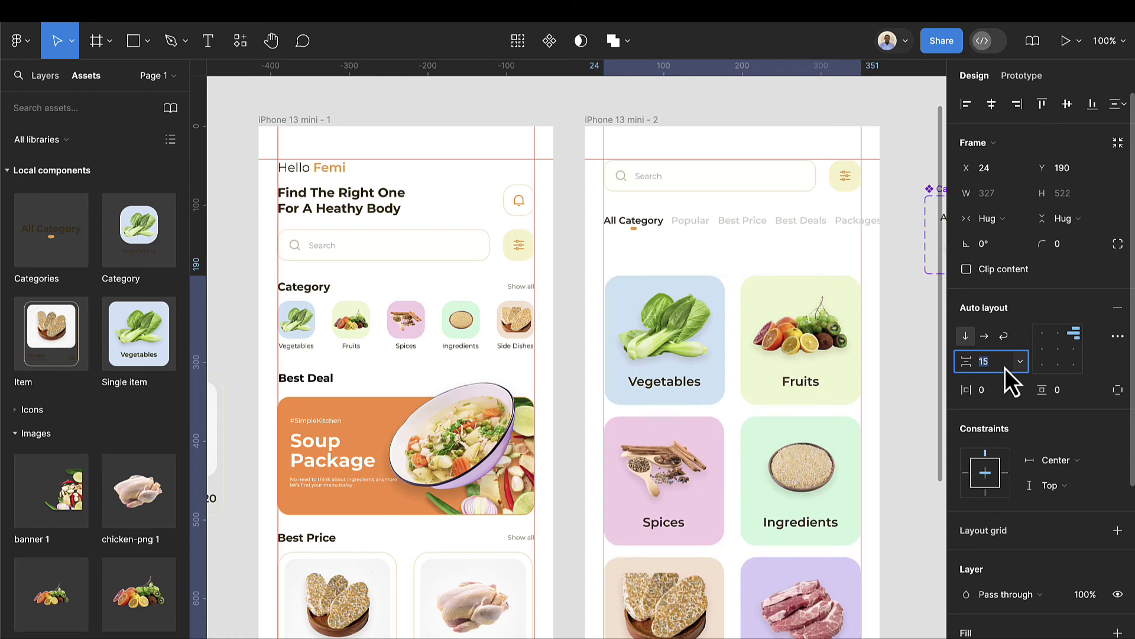
key(Up)
key(Up)
key(Up)
key(Up)
key(Up)
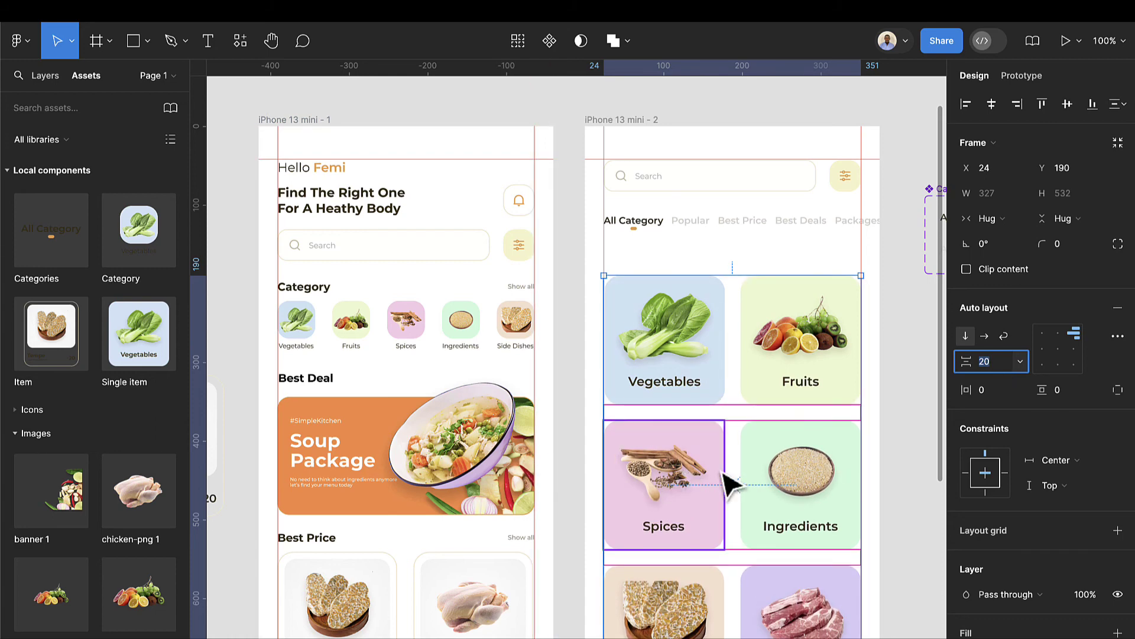
Move the card grid up beneath the category tabs to Y 161 and set its row spacing to 16
drag(757, 501, 754, 480)
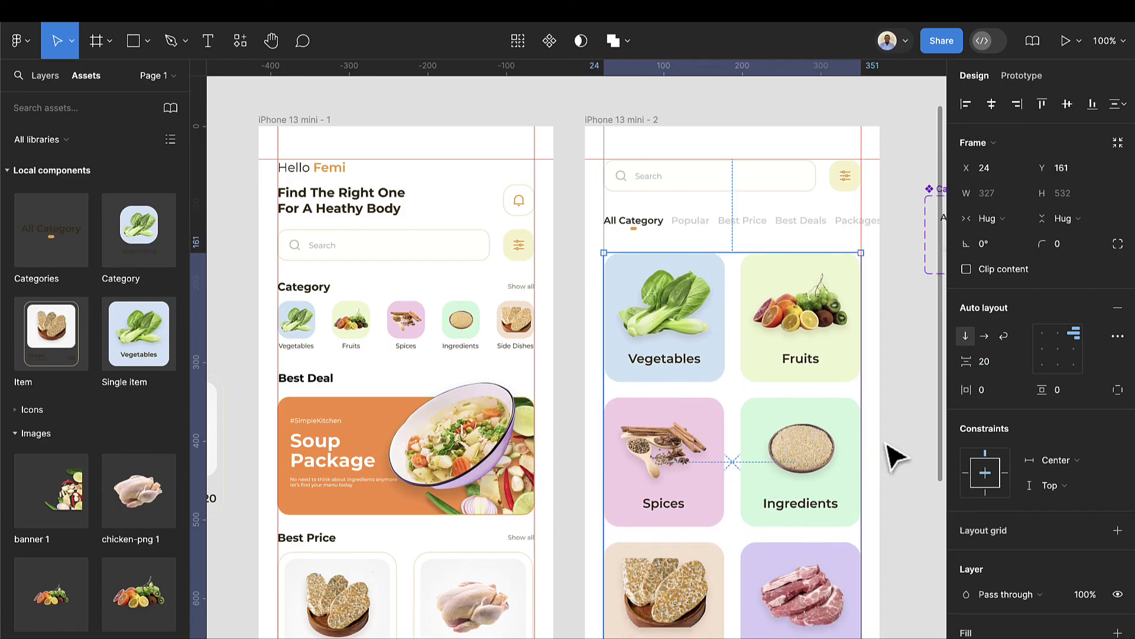
click(988, 361)
text(15)
key(Return)
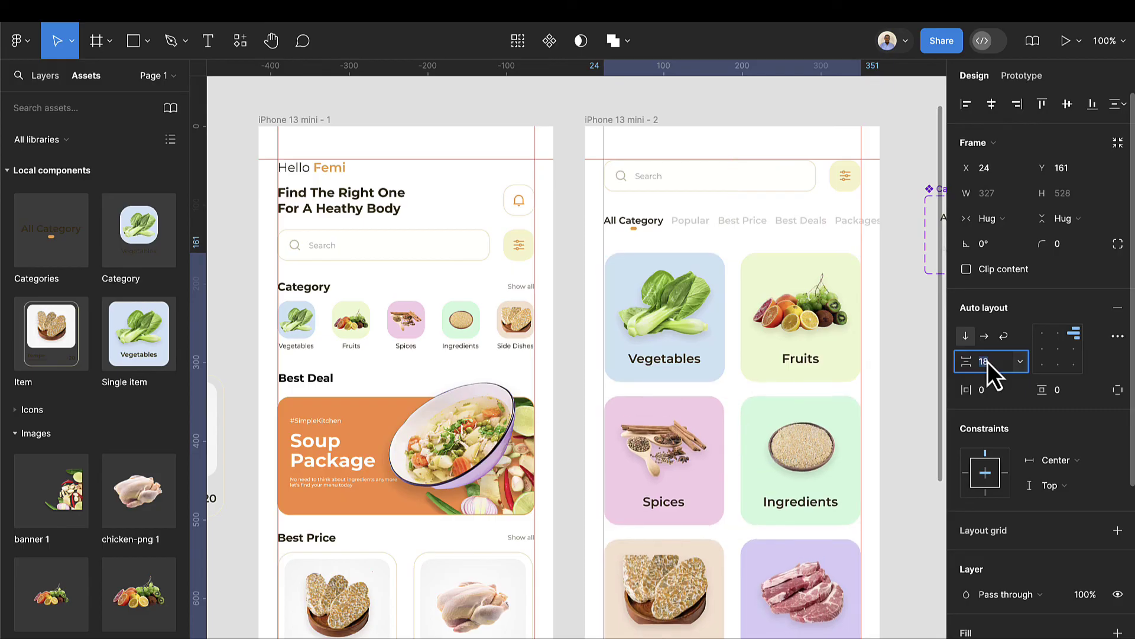
key(Up)
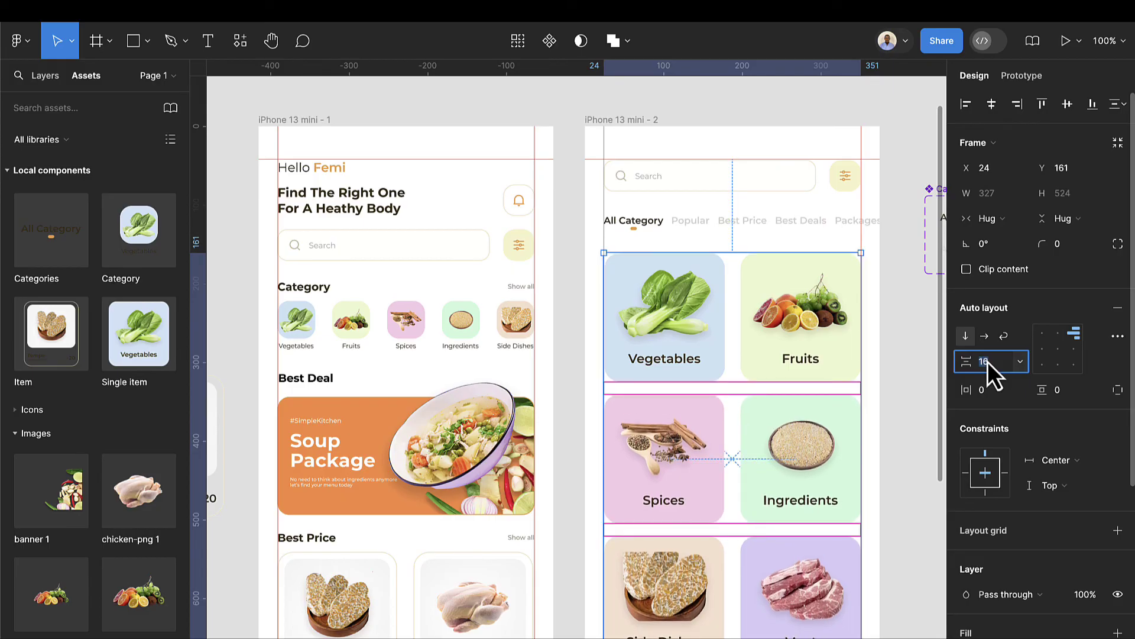
scroll(923, 387, down, 1)
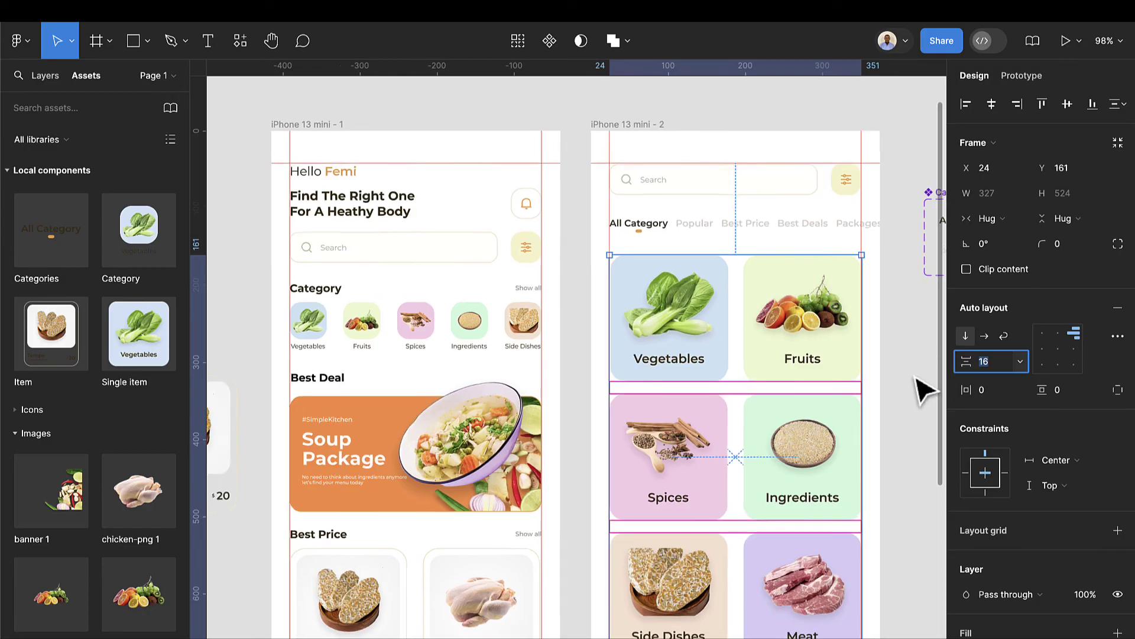
Duplicate the Vegetables and Fruits card row and place the copy between the second and third rows of the grid
scroll(922, 387, down, 2)
scroll(744, 403, up, 1)
scroll(727, 528, down, 3)
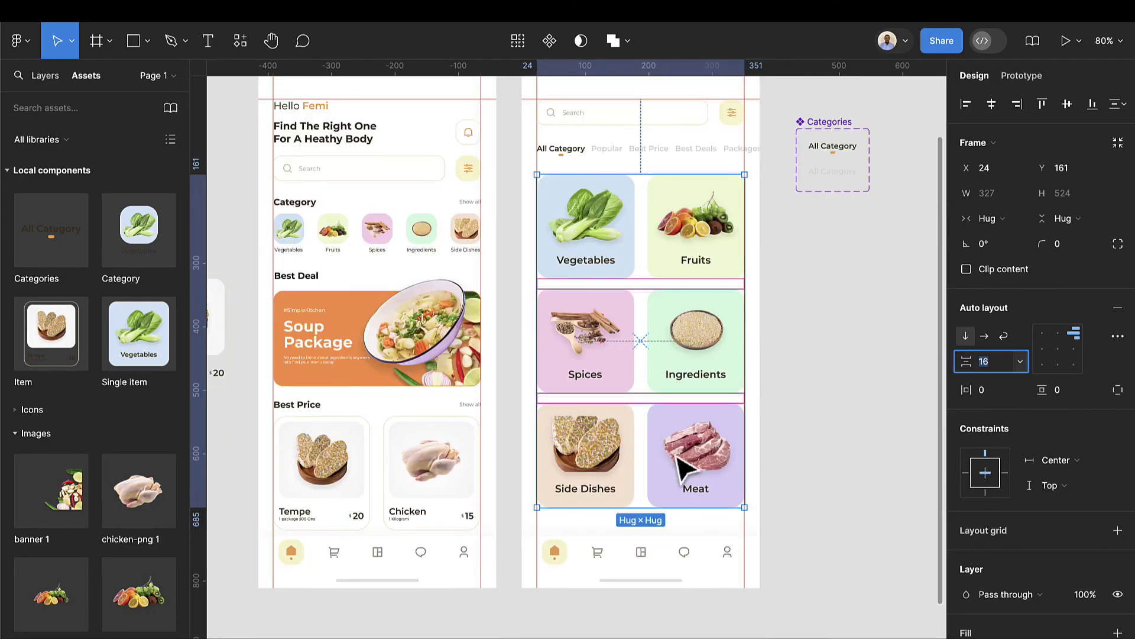
click(691, 236)
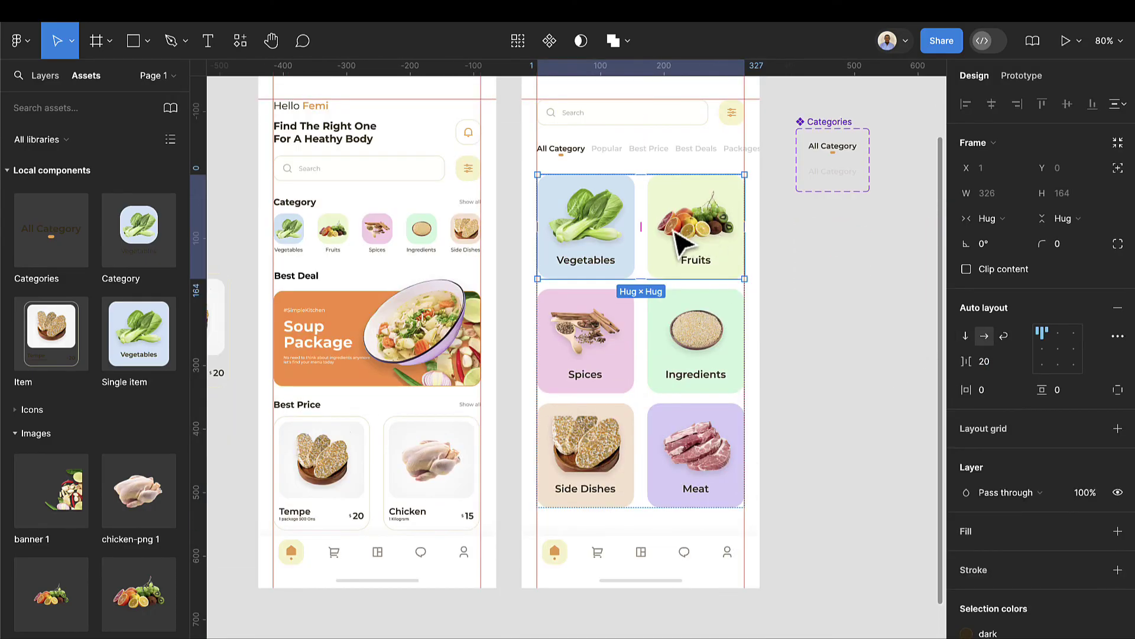
drag(692, 237, 654, 532)
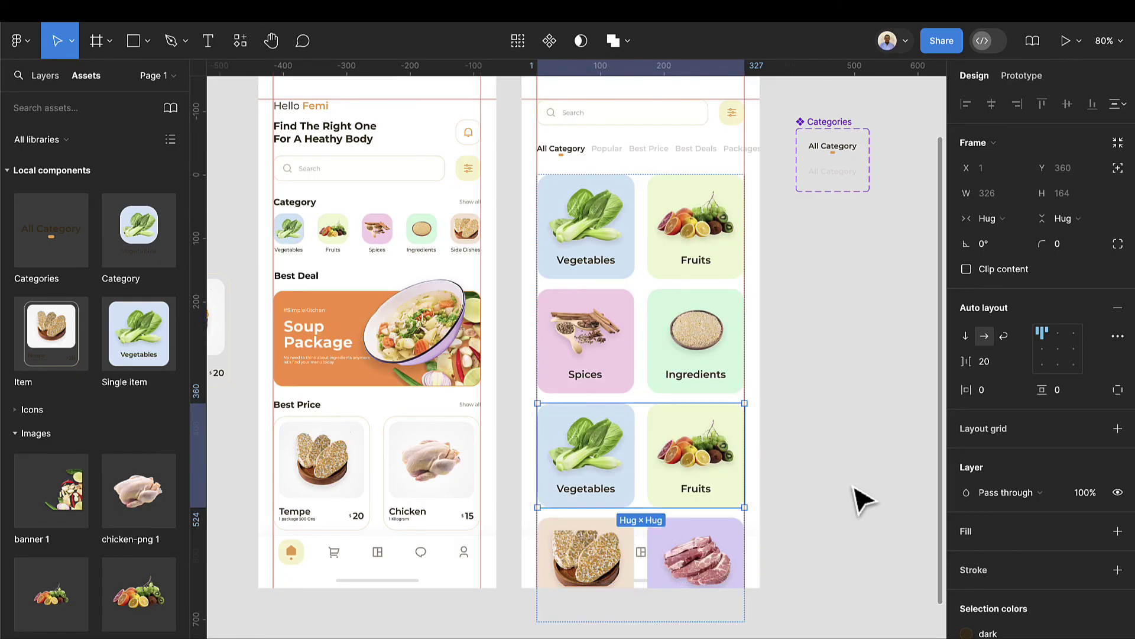
Send the whole card grid to the back of the category screen, behind the navigation bar
click(816, 476)
click(692, 362)
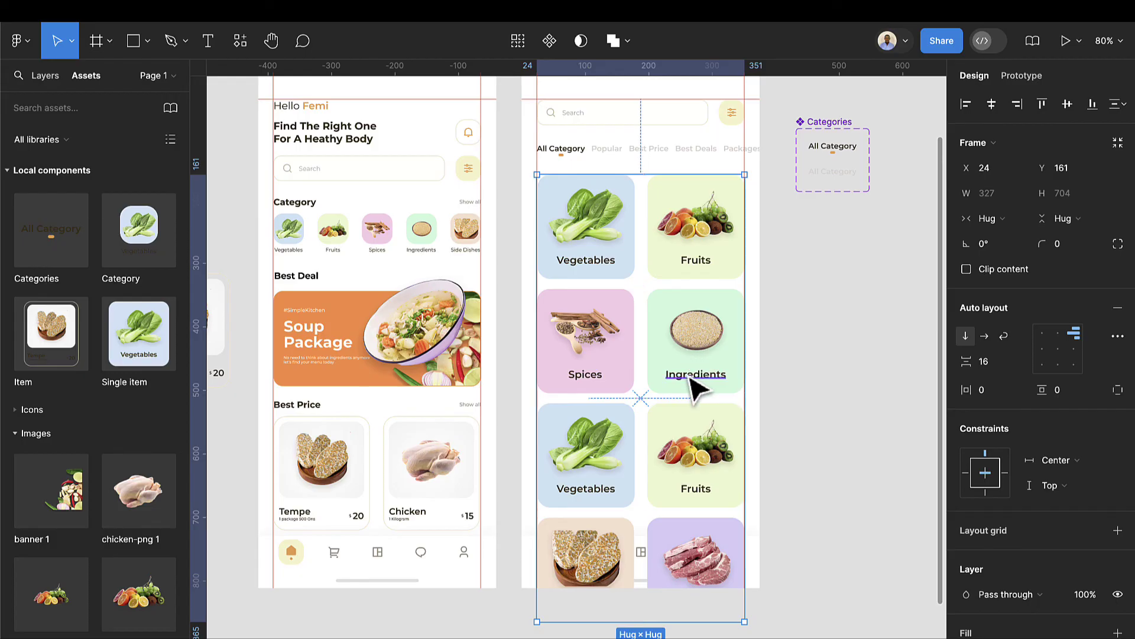
scroll(693, 367, down, 3)
scroll(698, 388, up, 4)
right_click(668, 346)
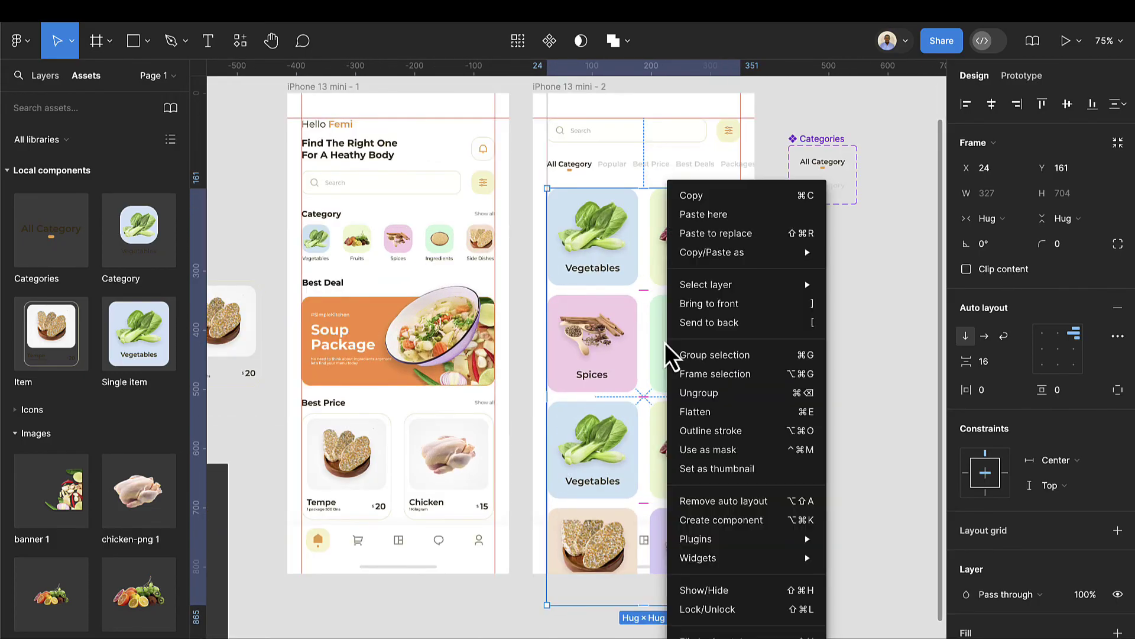
mouse_move(701, 284)
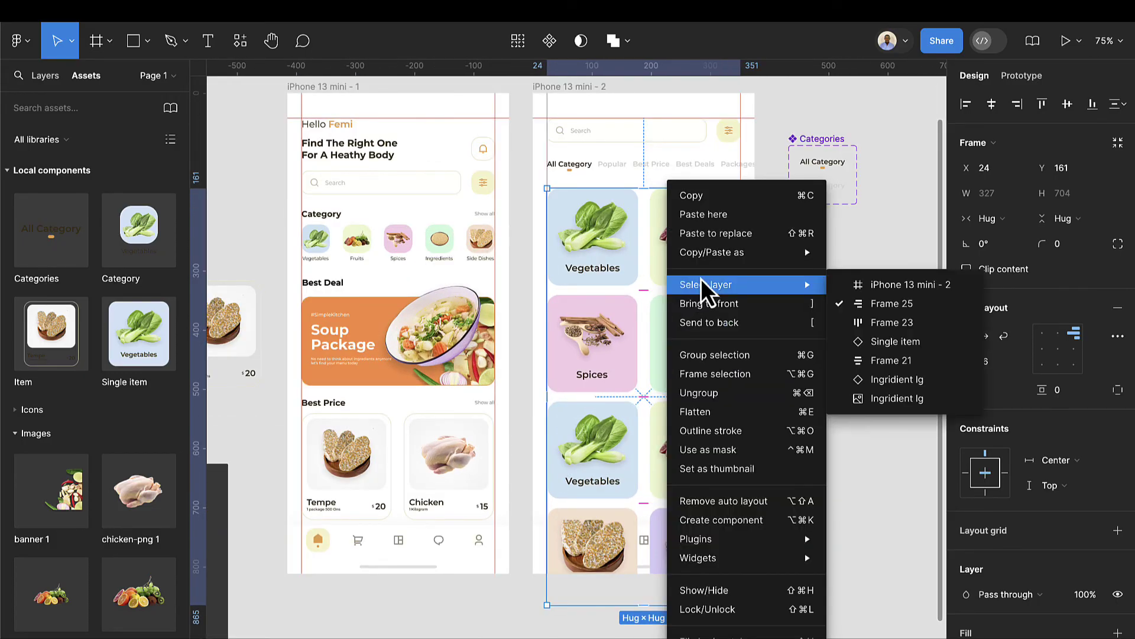
click(719, 324)
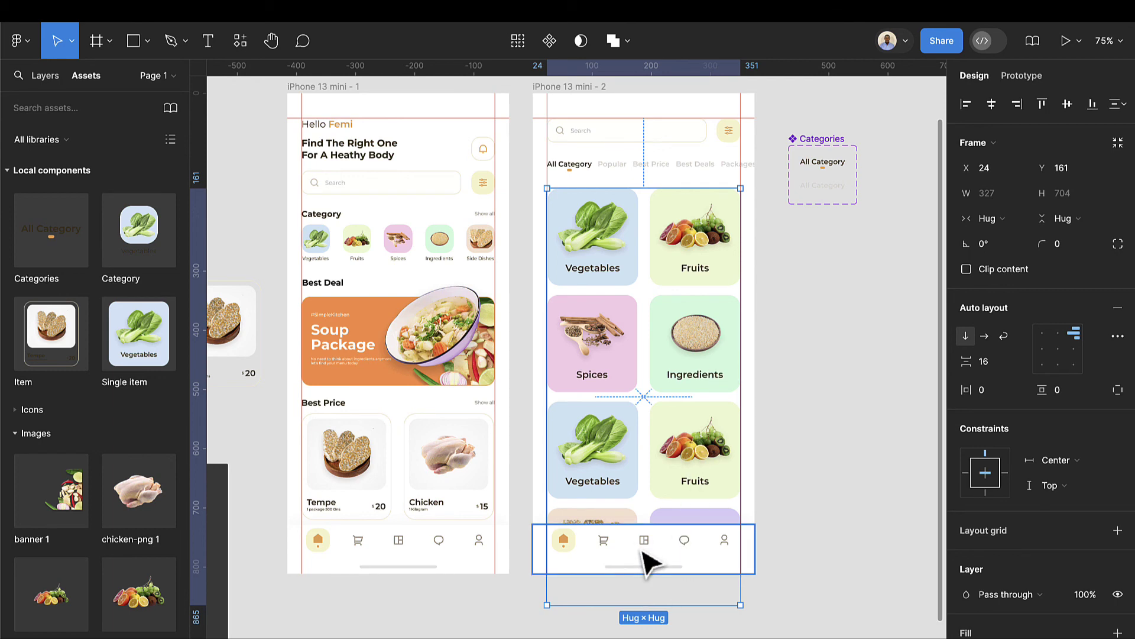
Examine the icon components on the canvas for a filled Category icon suited to the category screen's navigation bar
scroll(646, 561, up, 1)
scroll(646, 562, down, 5)
scroll(648, 562, up, 3)
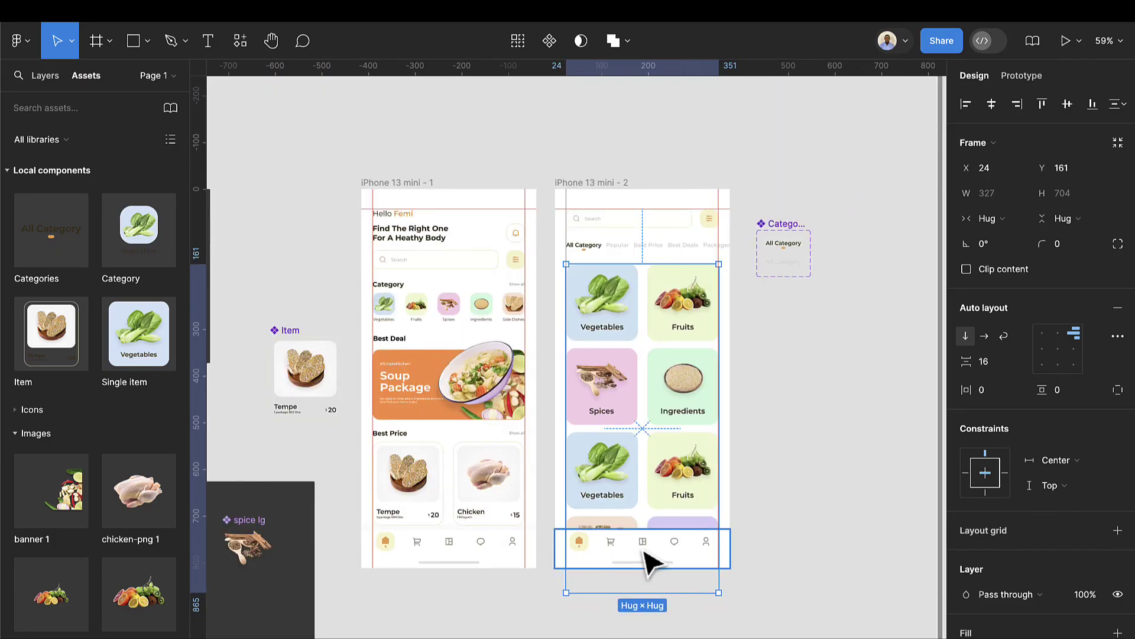
scroll(646, 561, down, 2)
scroll(642, 559, right, 2)
scroll(645, 565, left, 8)
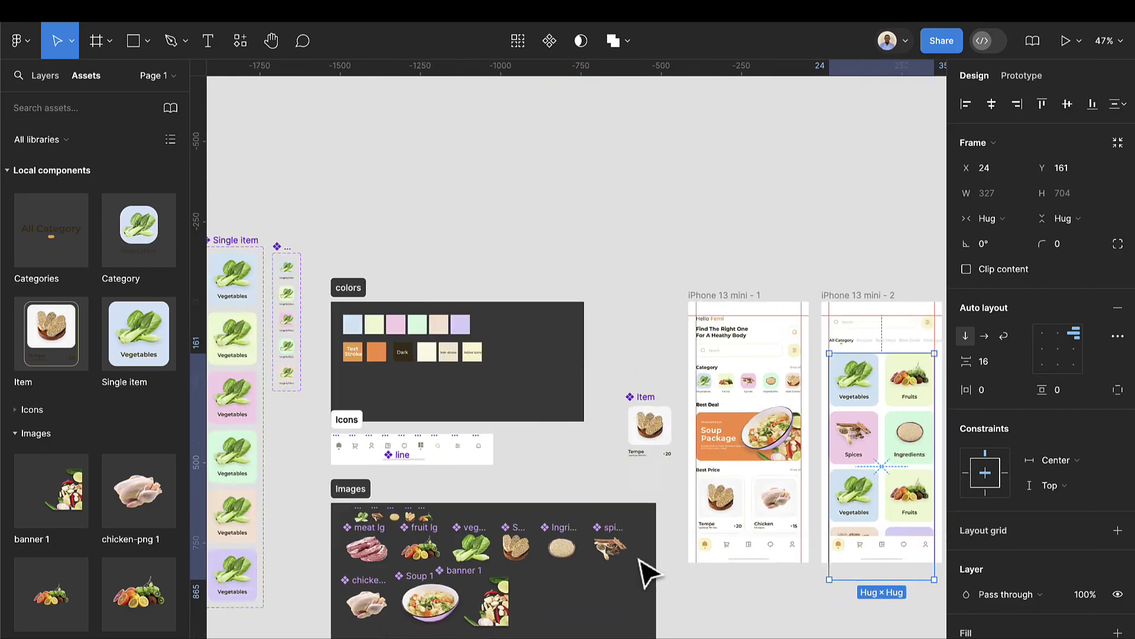
scroll(646, 570, down, 2)
scroll(598, 367, down, 4)
scroll(530, 271, up, 5)
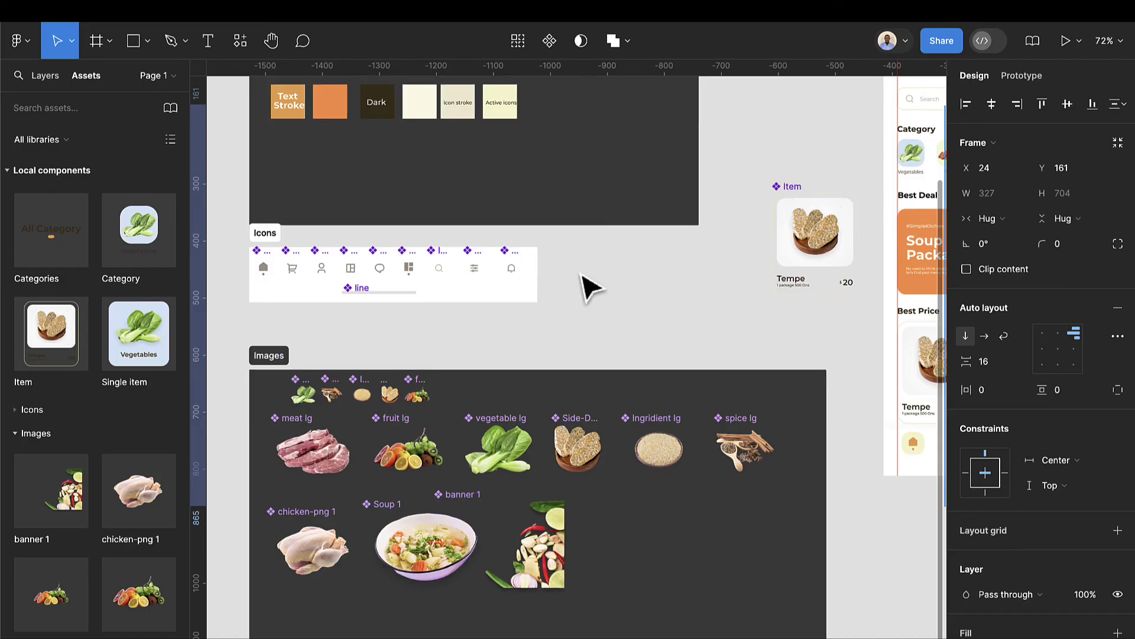
scroll(586, 287, right, 2)
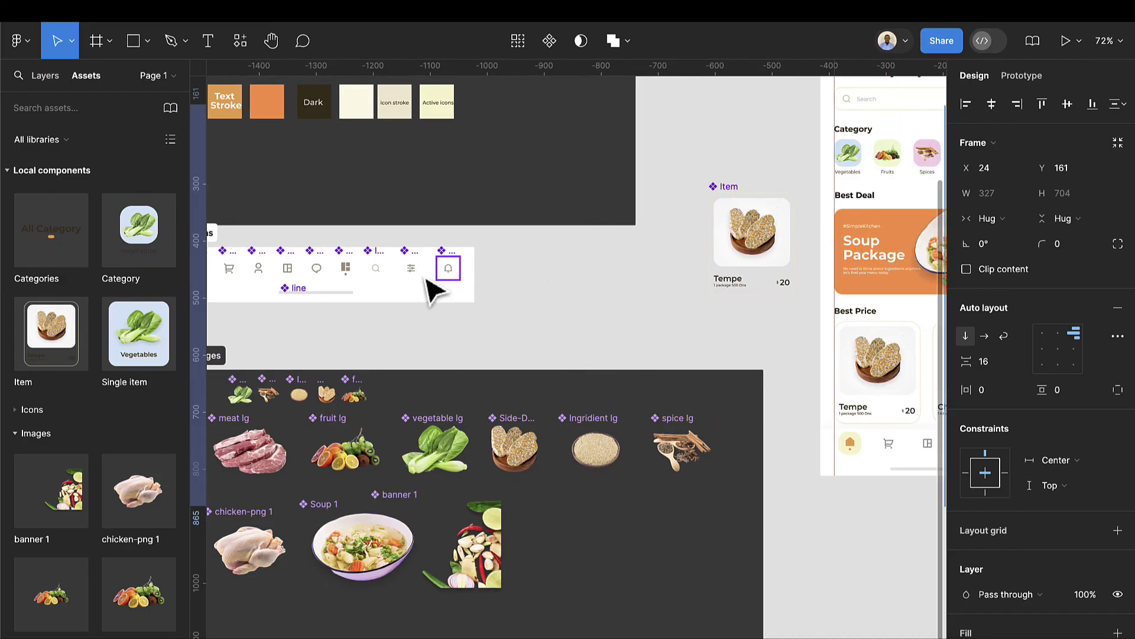
click(349, 266)
scroll(824, 337, down, 2)
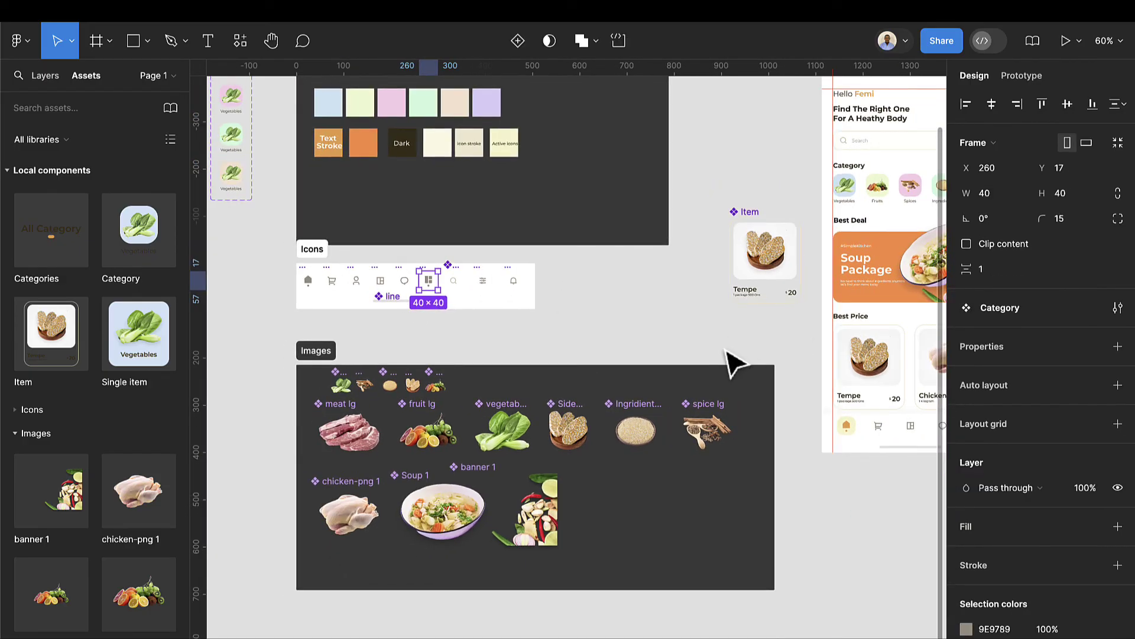
scroll(816, 382, right, 10)
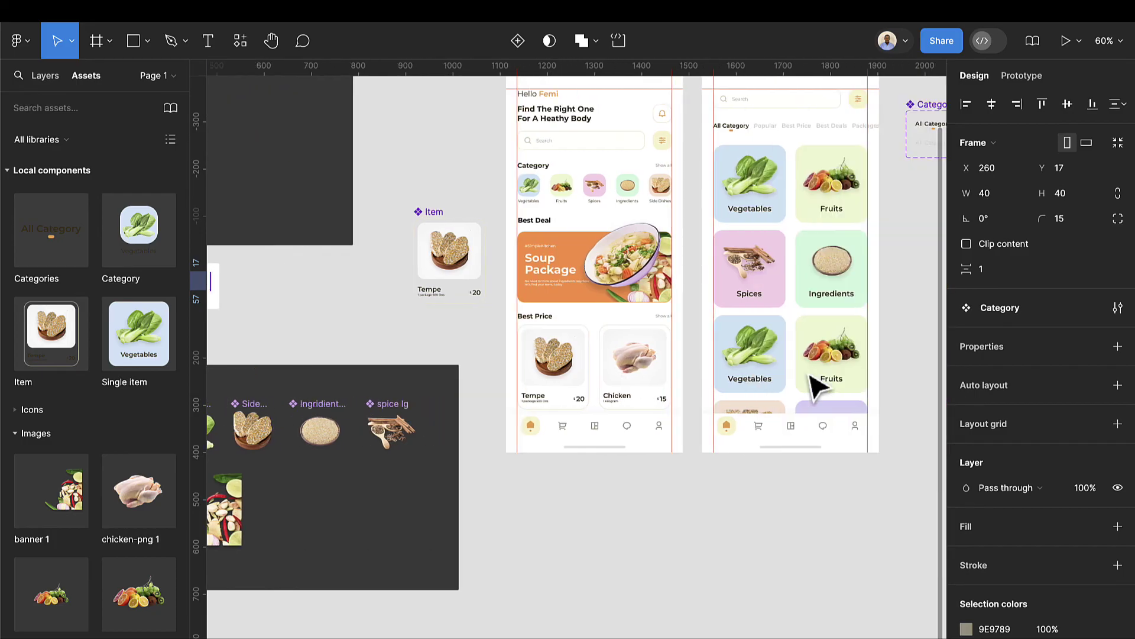
scroll(816, 384, right, 4)
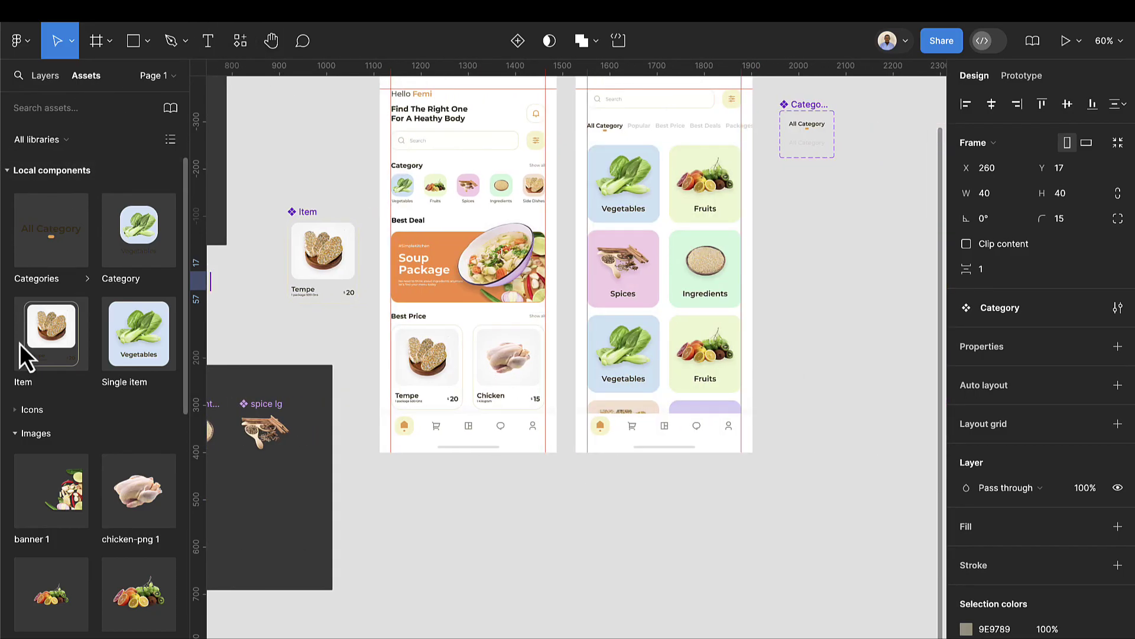
Insert the filled Category icon before the chat icon in the category screen's navigation bar and delete the highlighted home icon
click(14, 434)
click(12, 414)
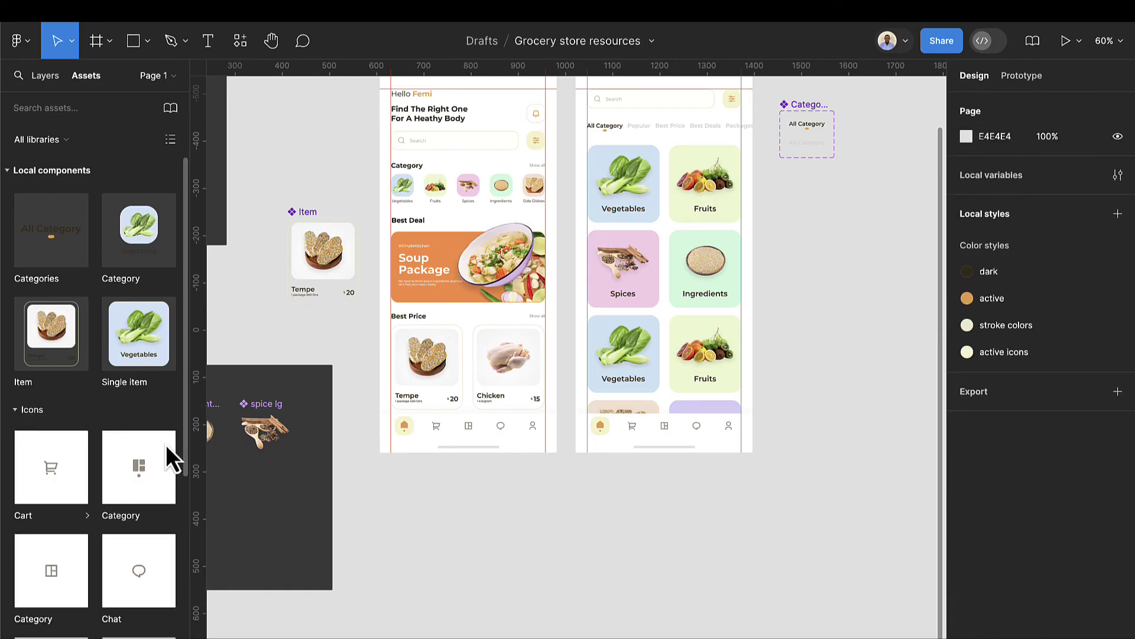
scroll(413, 495, down, 4)
drag(142, 467, 680, 317)
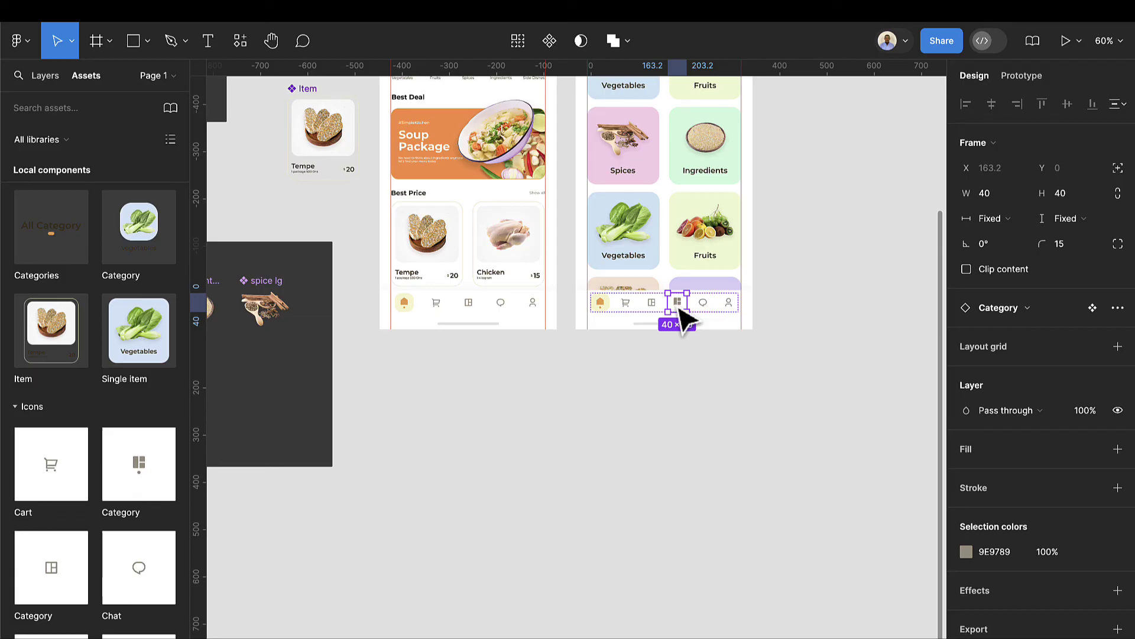
click(611, 309)
key(Delete)
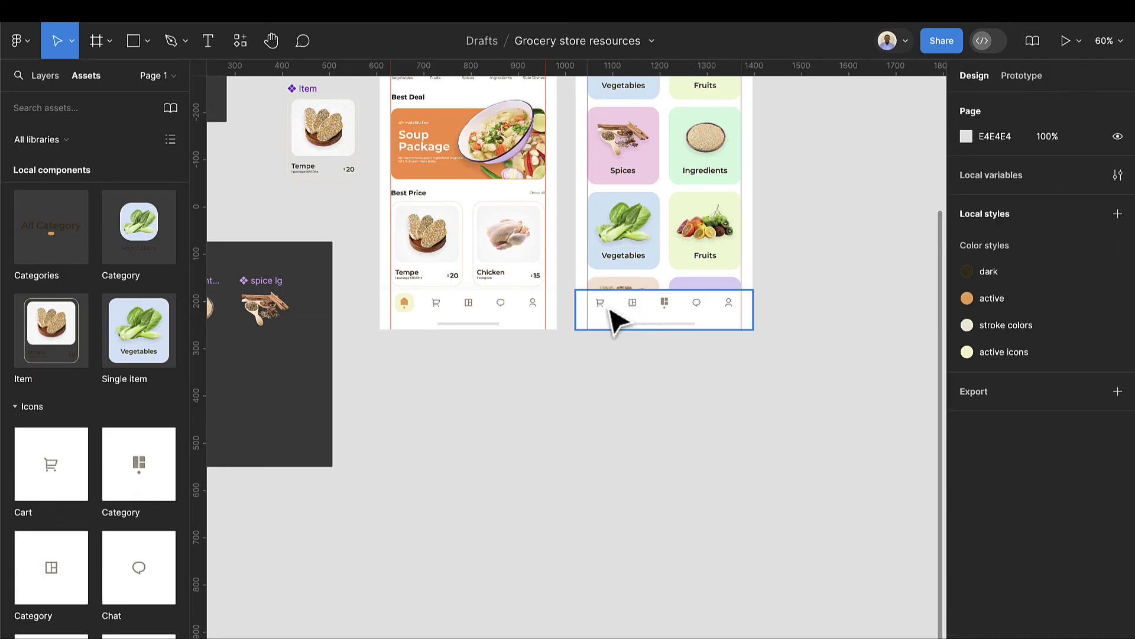
Add the outlined Home-Fill icon as the first item of the category screen's navigation bar
scroll(654, 424, up, 3)
click(624, 445)
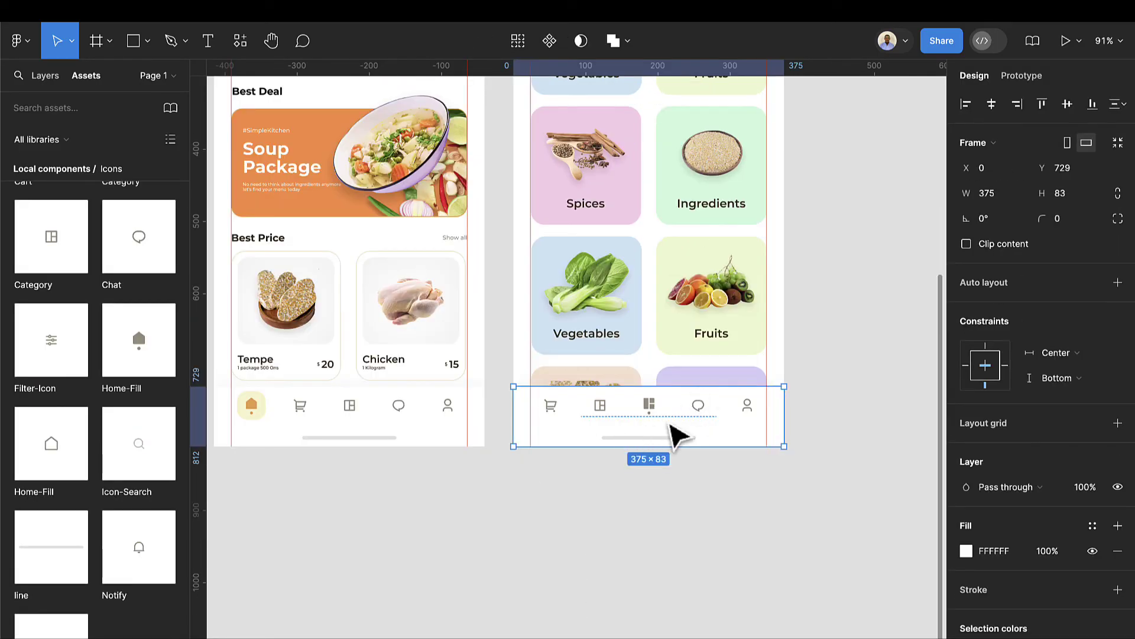
drag(51, 464, 562, 417)
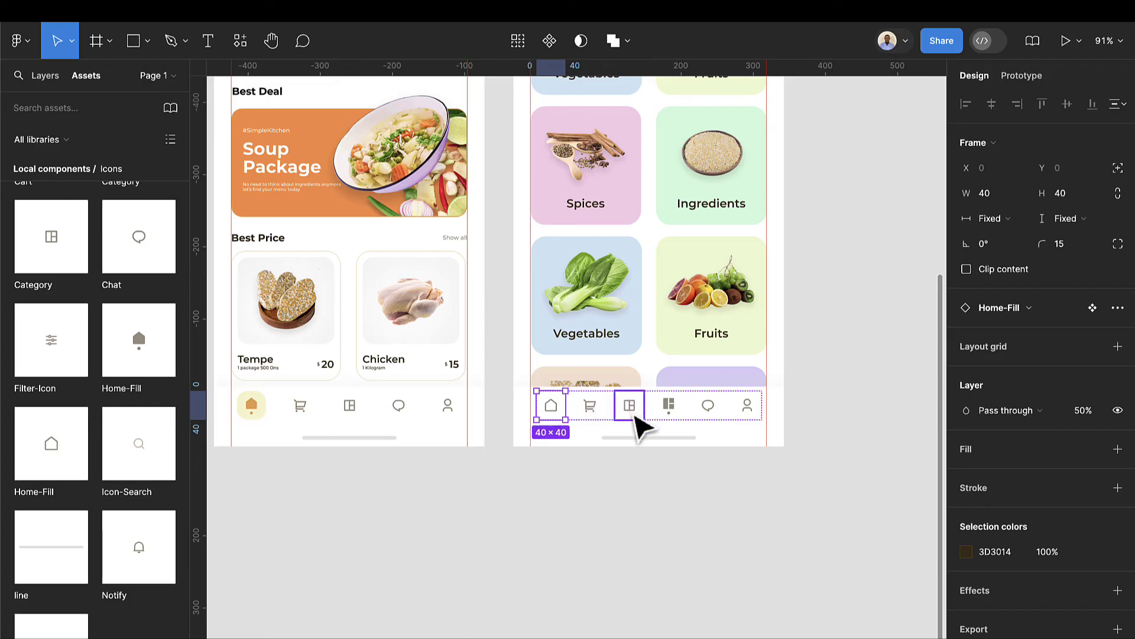
Delete the outlined Category icon from the category screen's navigation bar
click(629, 407)
scroll(630, 414, up, 2)
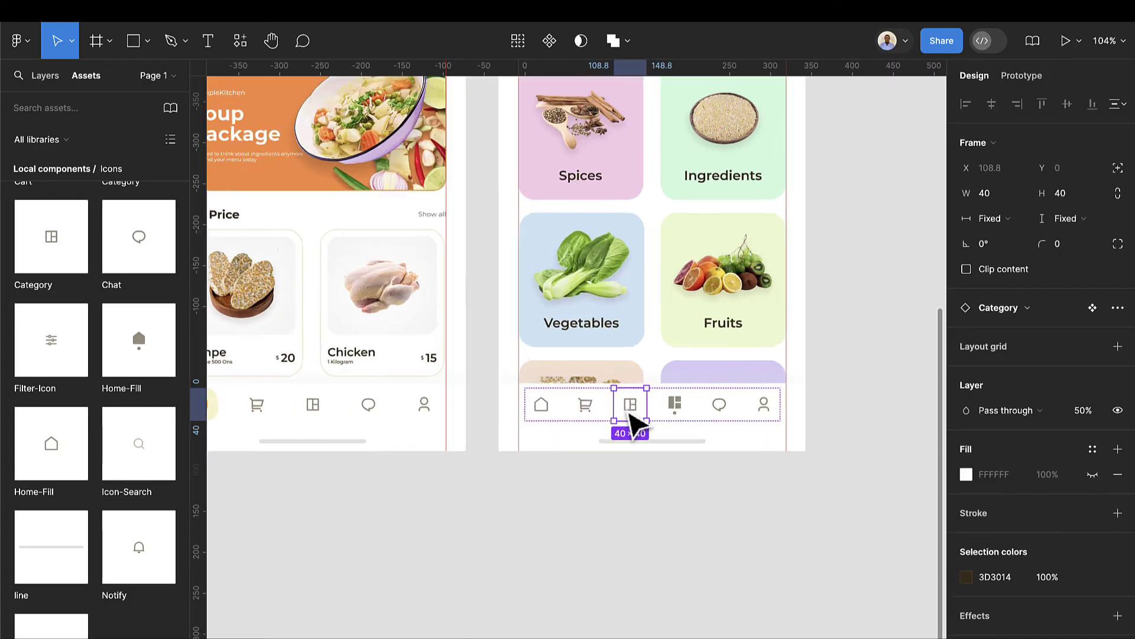
scroll(630, 421, up, 1)
key(Escape)
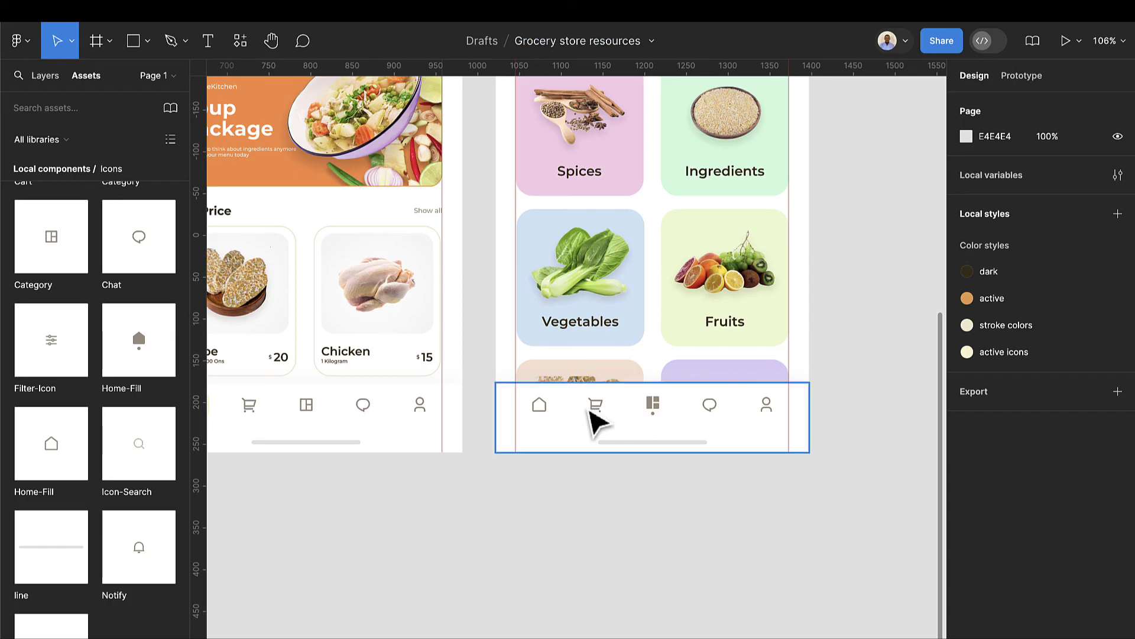
Give the filled Category icon a background fill of F9F3D0, sampled from the home screen's highlighted home icon
click(650, 414)
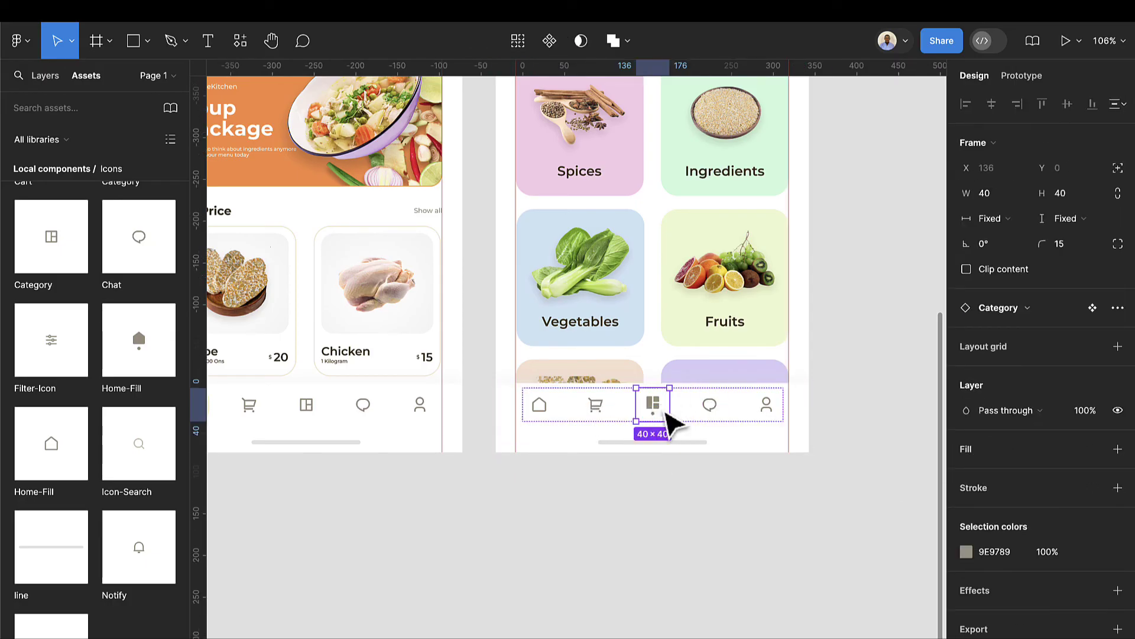
key(ctrl+plus)
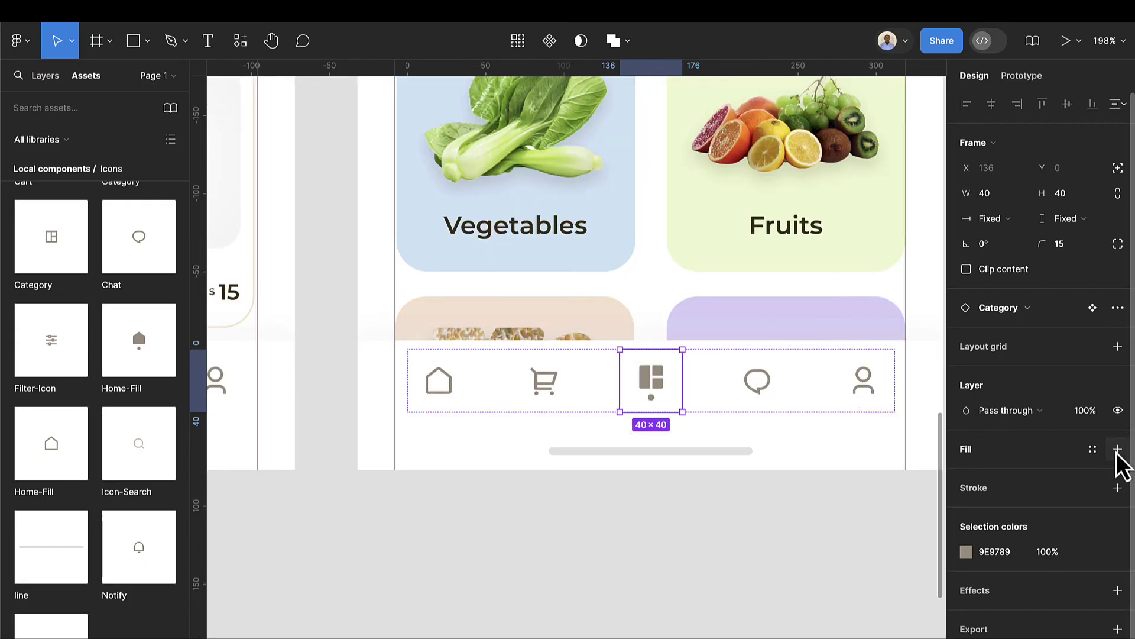
click(1118, 450)
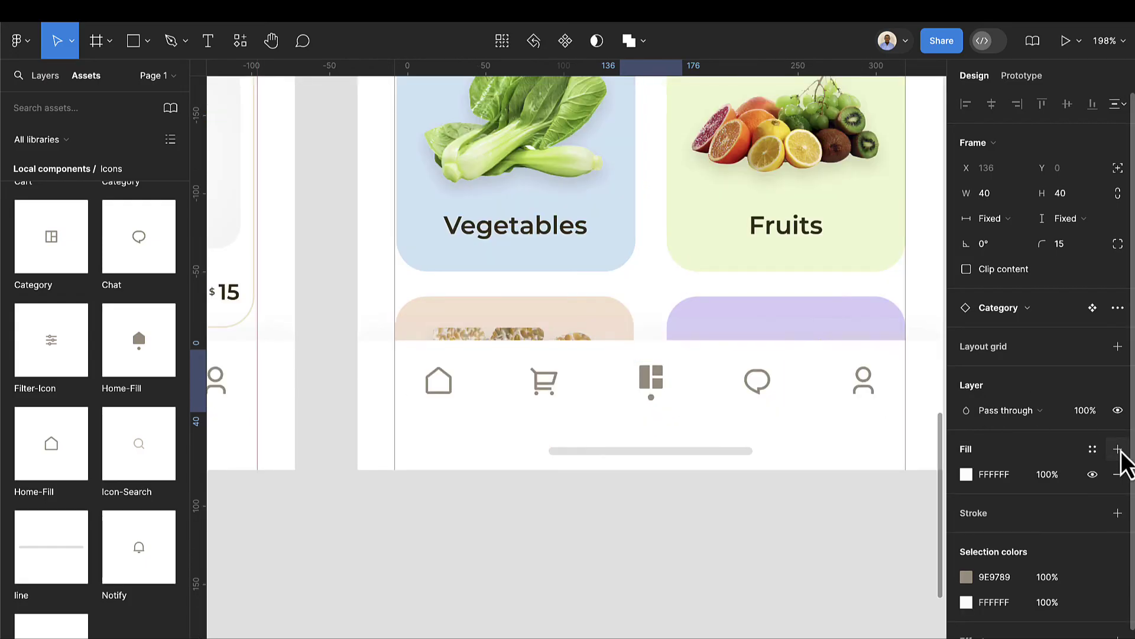
click(967, 476)
click(780, 495)
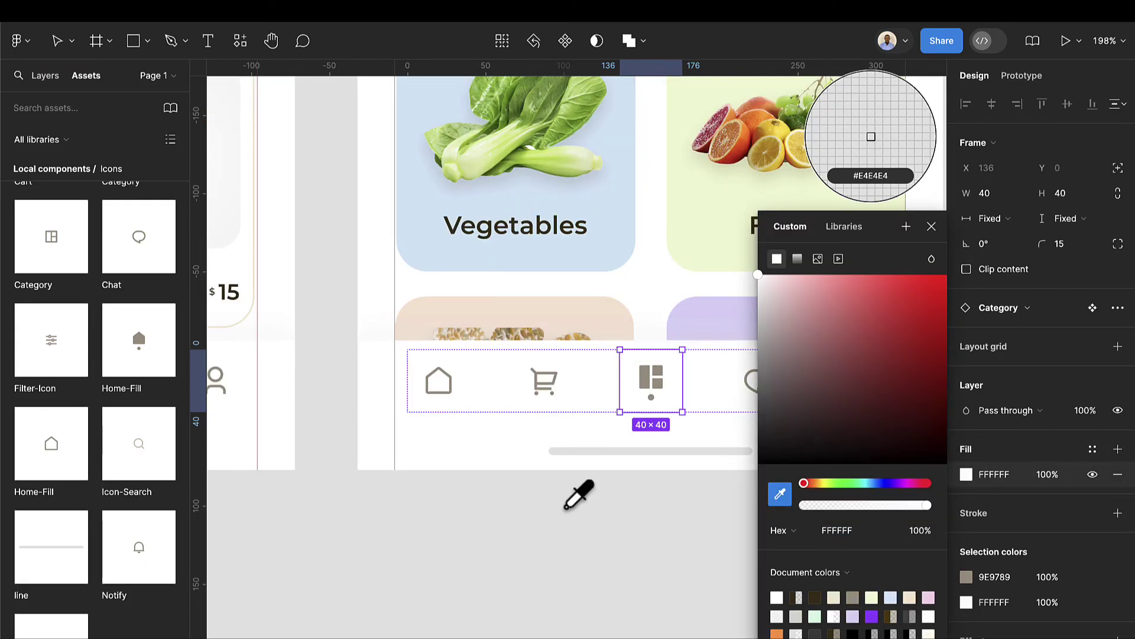
scroll(578, 495, down, 3)
scroll(520, 464, left, 5)
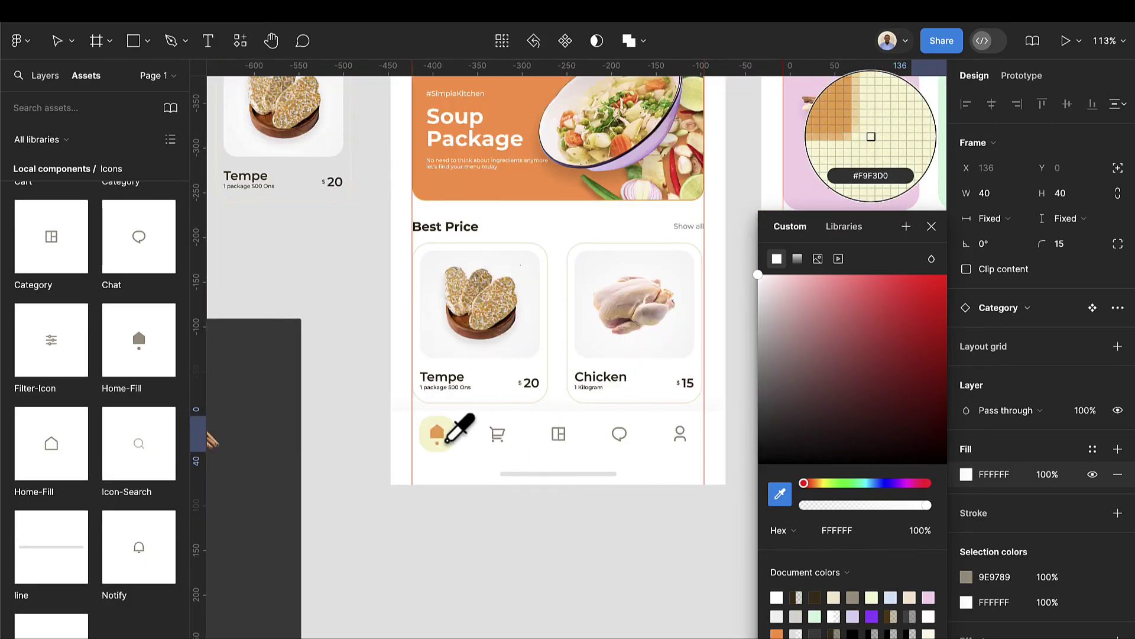
click(447, 441)
scroll(480, 468, right, 8)
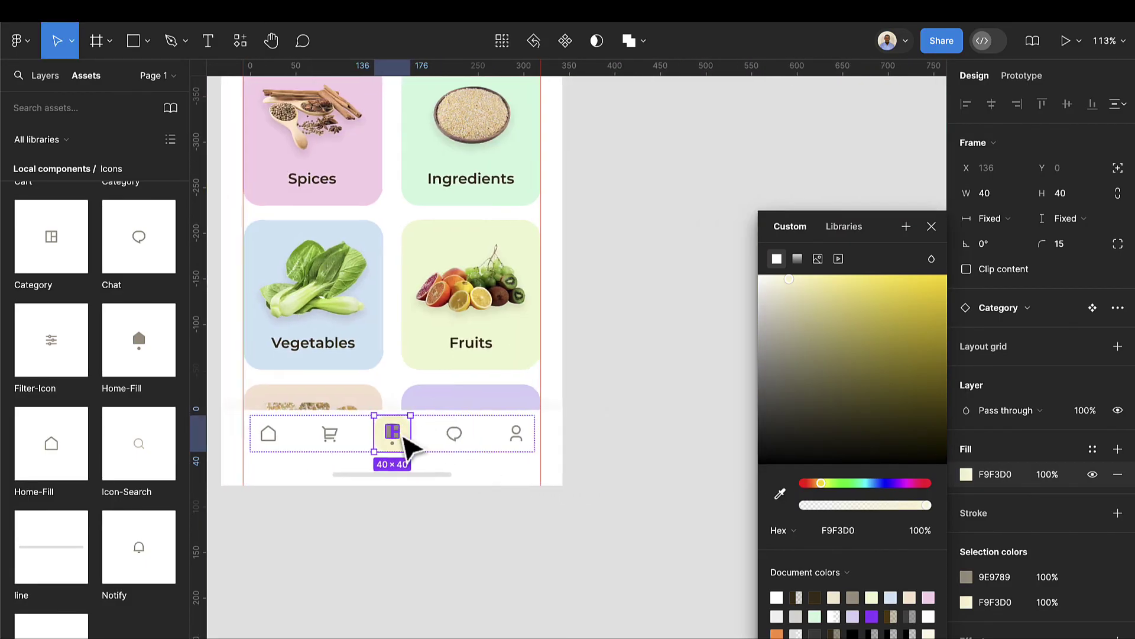
Apply the active color style to the tile shapes of the filled Category icon
scroll(405, 438, up, 4)
click(395, 441)
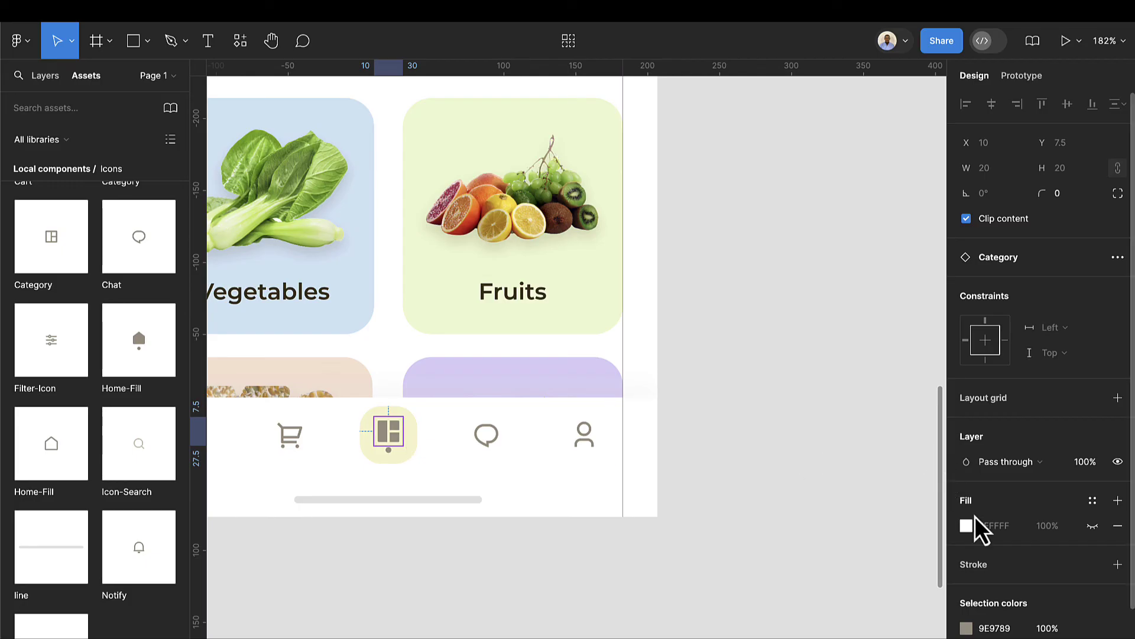
scroll(976, 545, down, 3)
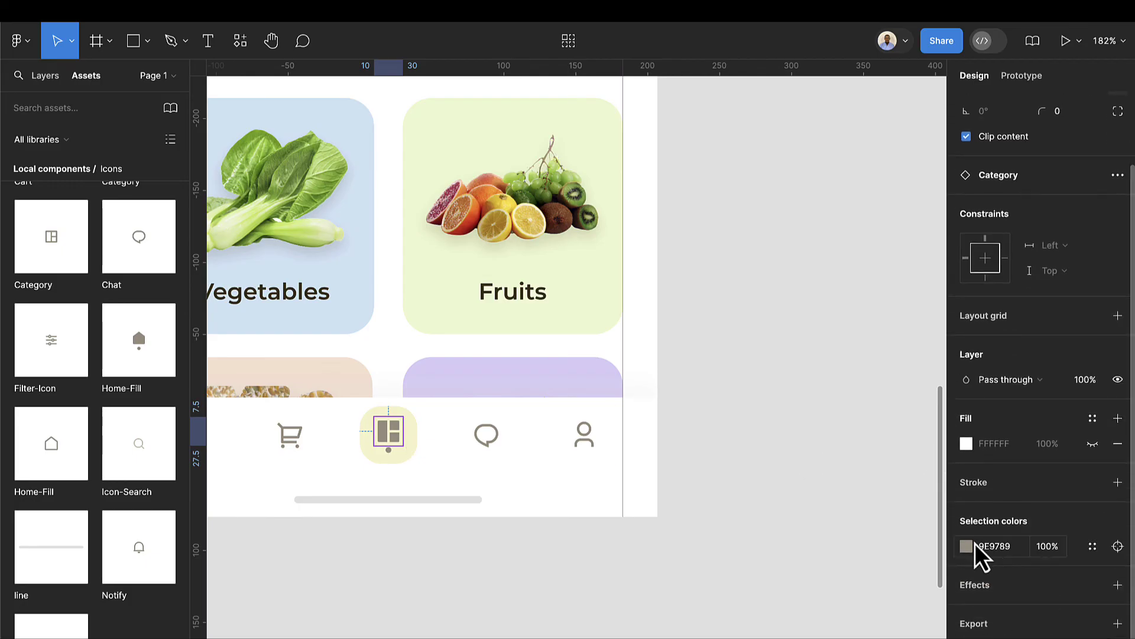
click(1092, 546)
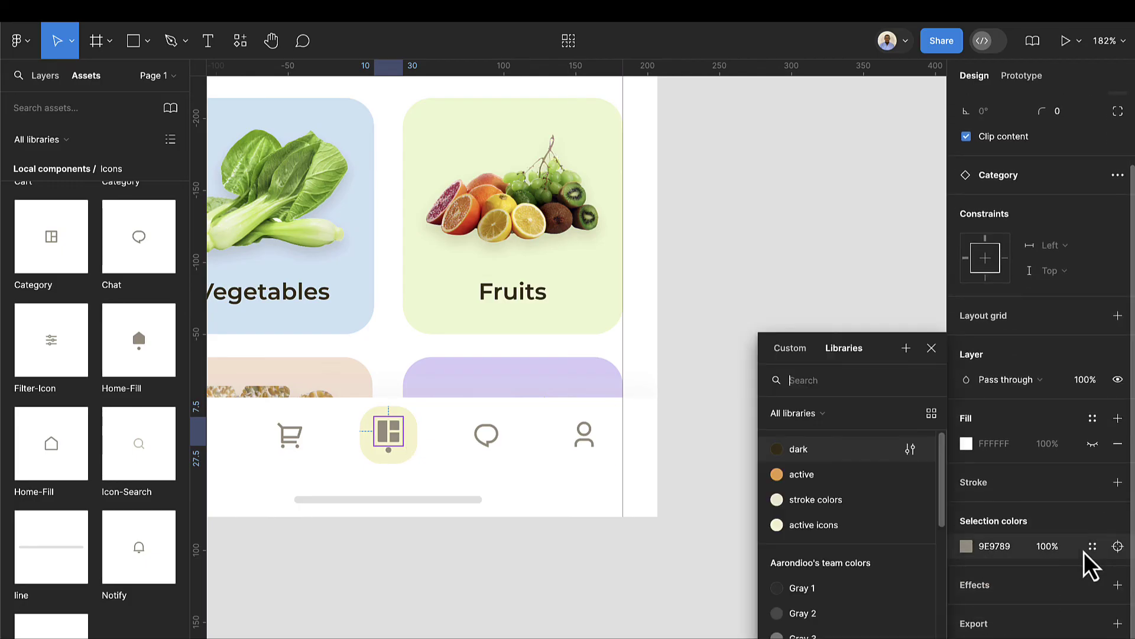
click(794, 483)
scroll(379, 452, up, 5)
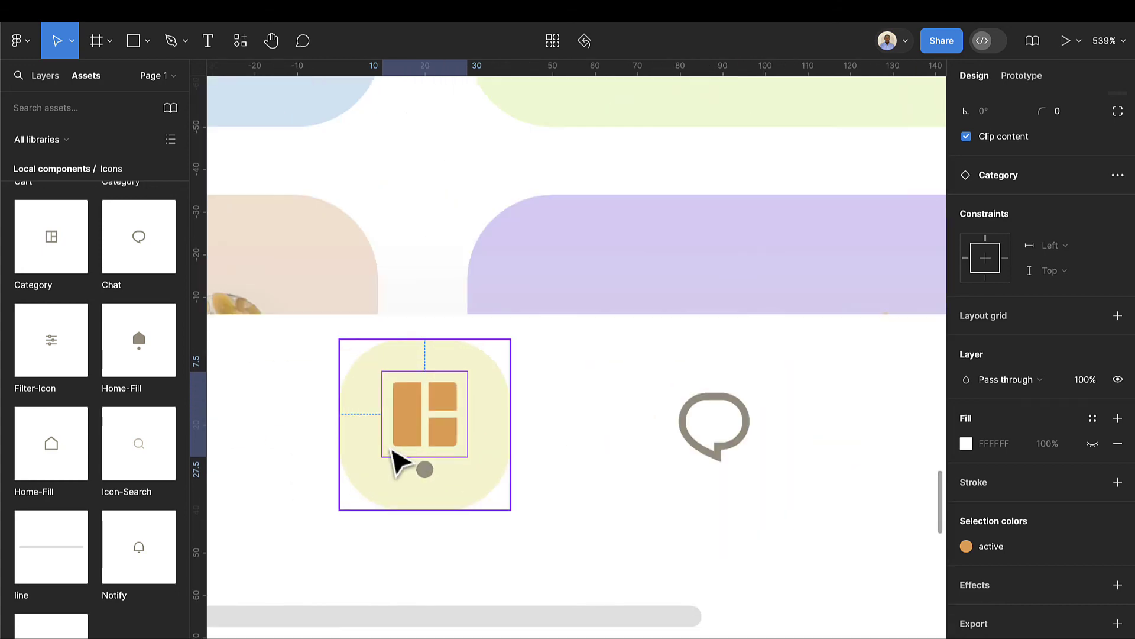
Recolor the small dot under the Category icon to EEA54D by sampling the orange of its tiles
click(424, 471)
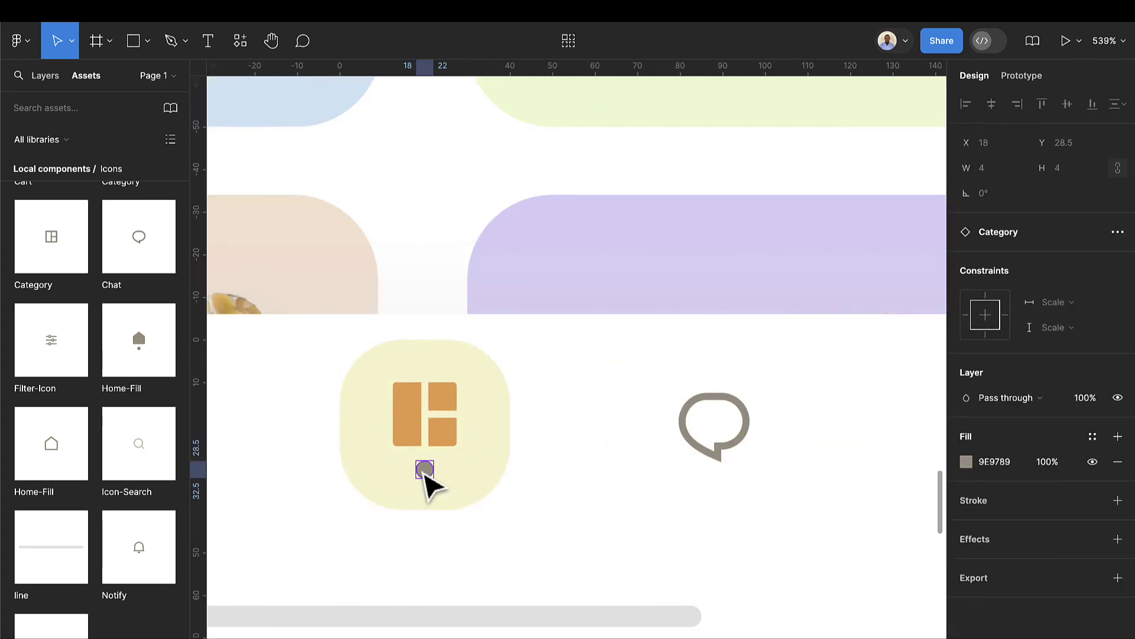
key(i)
click(414, 413)
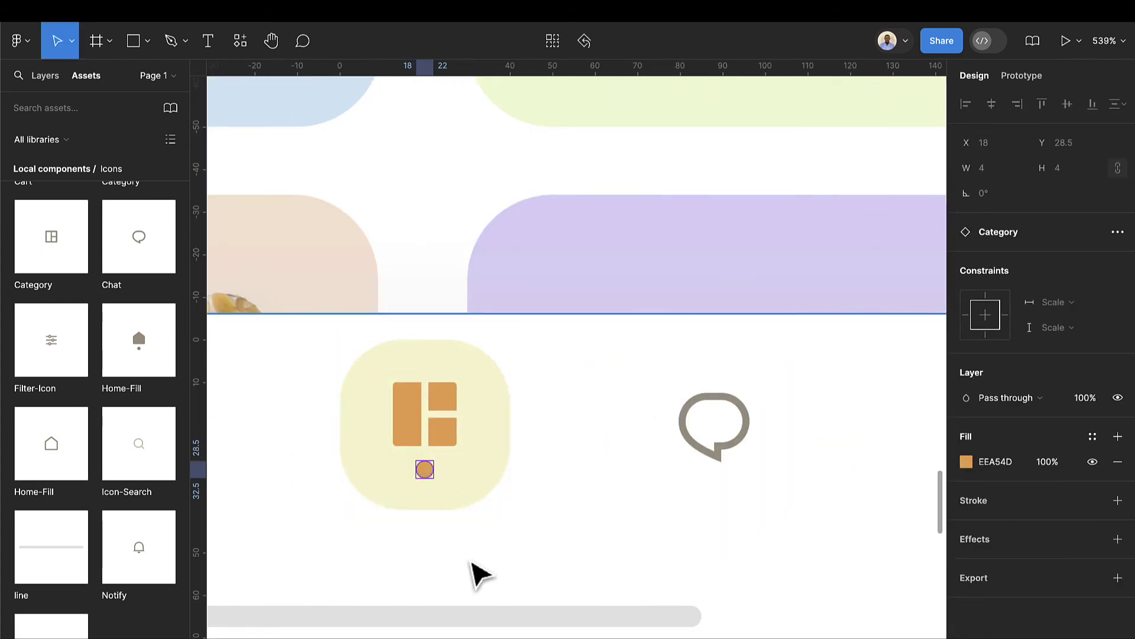
scroll(473, 563, down, 10)
click(481, 568)
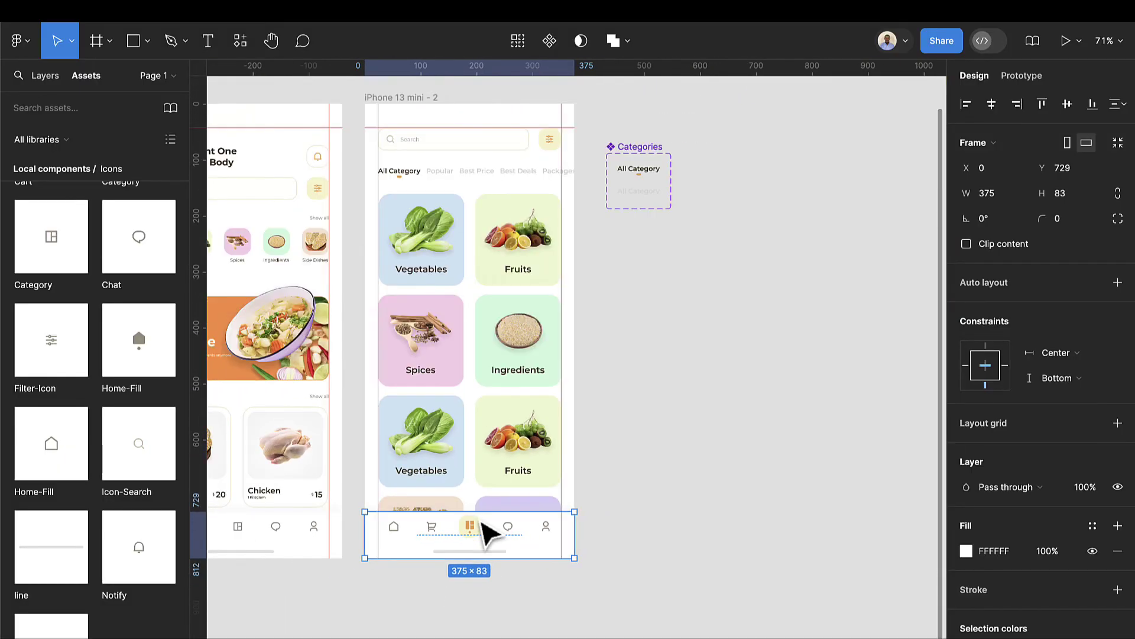
scroll(482, 529, down, 2)
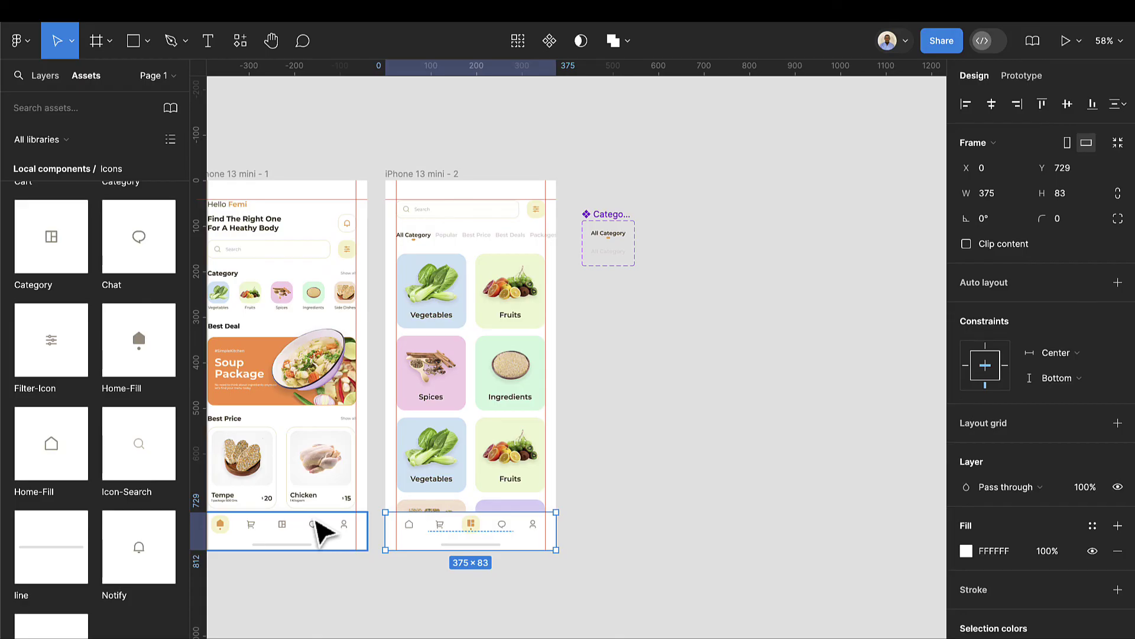
Wrap the home screen's greeting text and the headline row with the bell icon in a vertical auto layout
click(562, 398)
scroll(497, 384, left, 3)
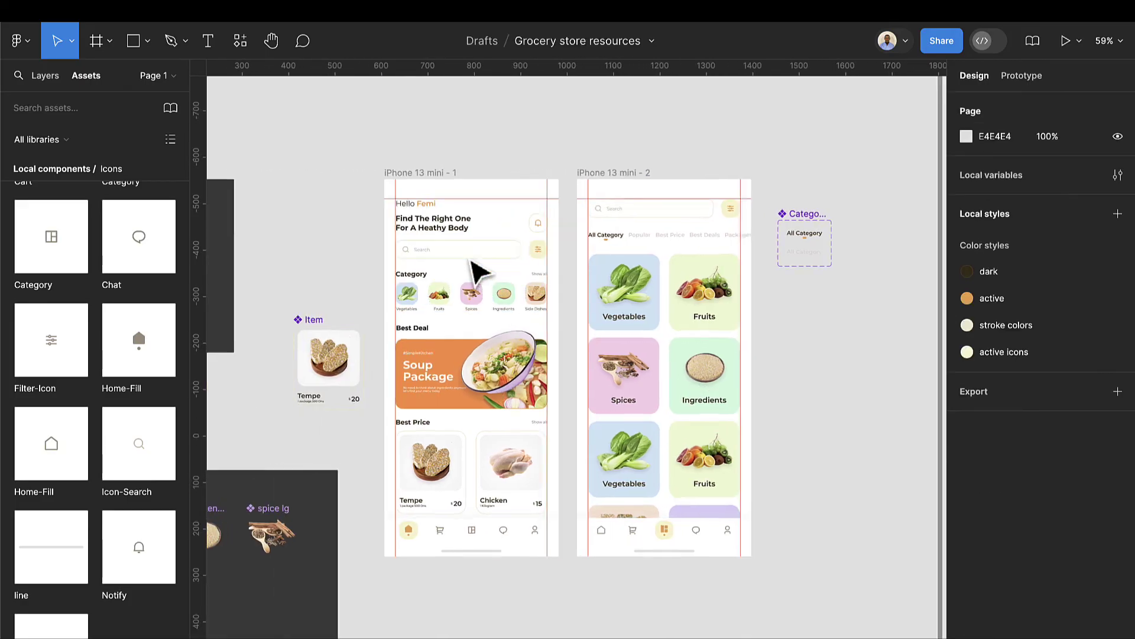
scroll(467, 278, up, 5)
click(445, 184)
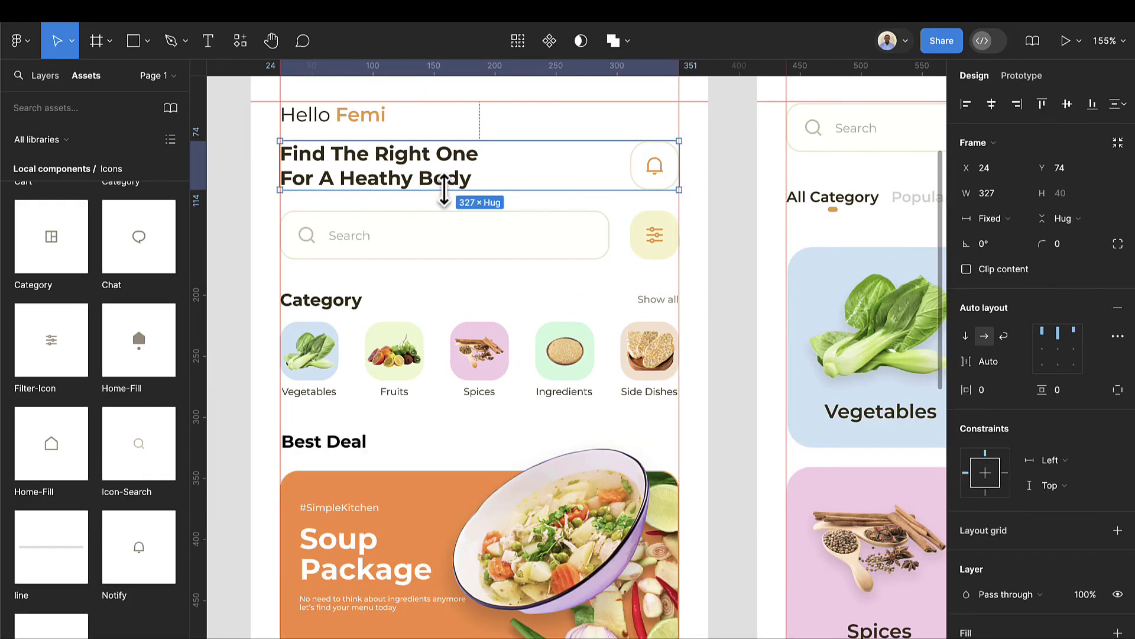
scroll(444, 184, up, 1)
shift+click(346, 141)
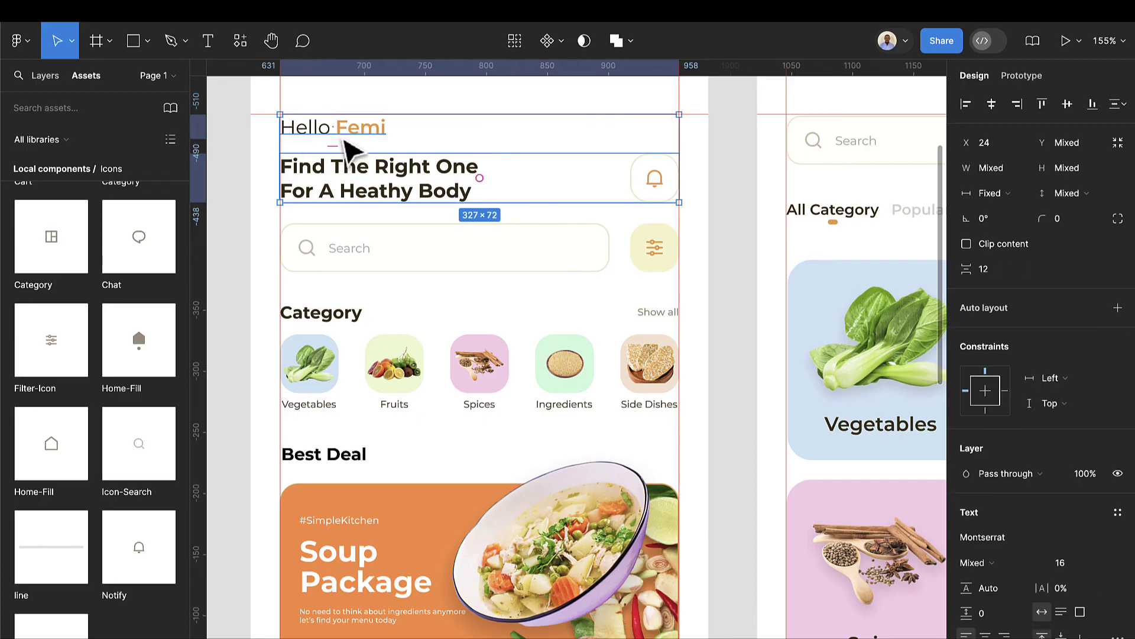
key(shift+a)
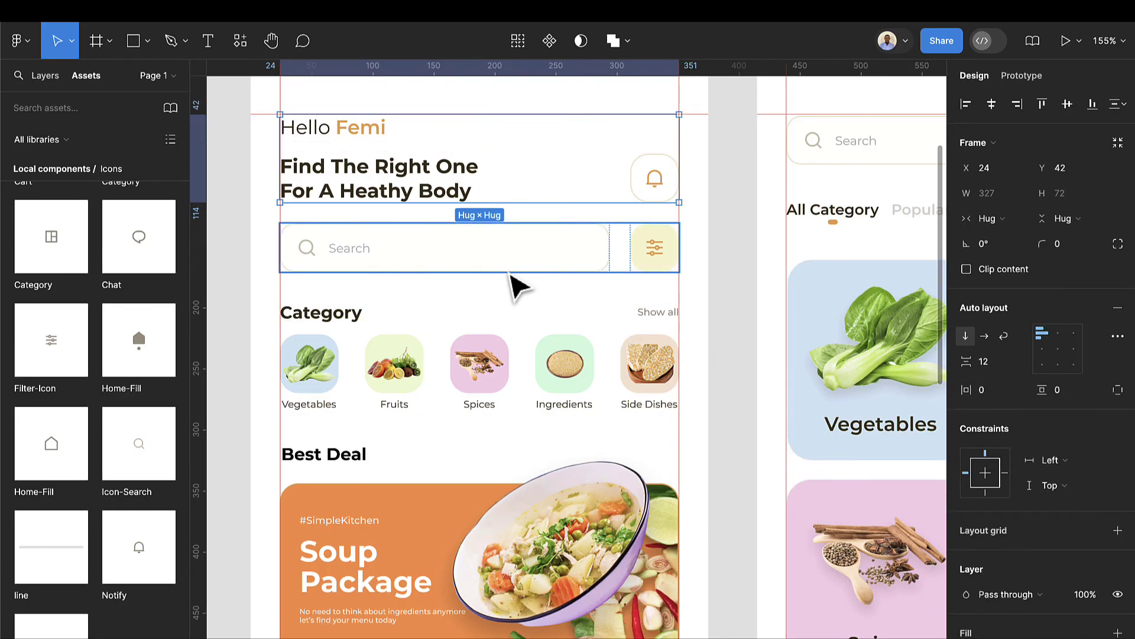
Combine the greeting block and the search row in one vertical auto layout with a spacing of 16
click(507, 270)
shift+click(480, 188)
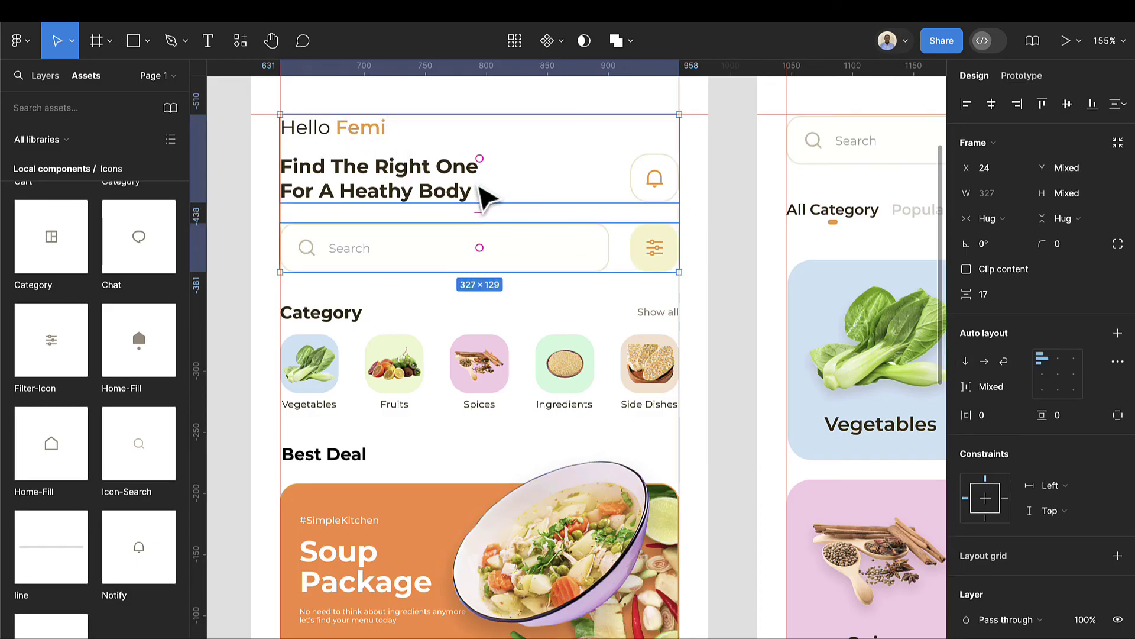
key(shift+a)
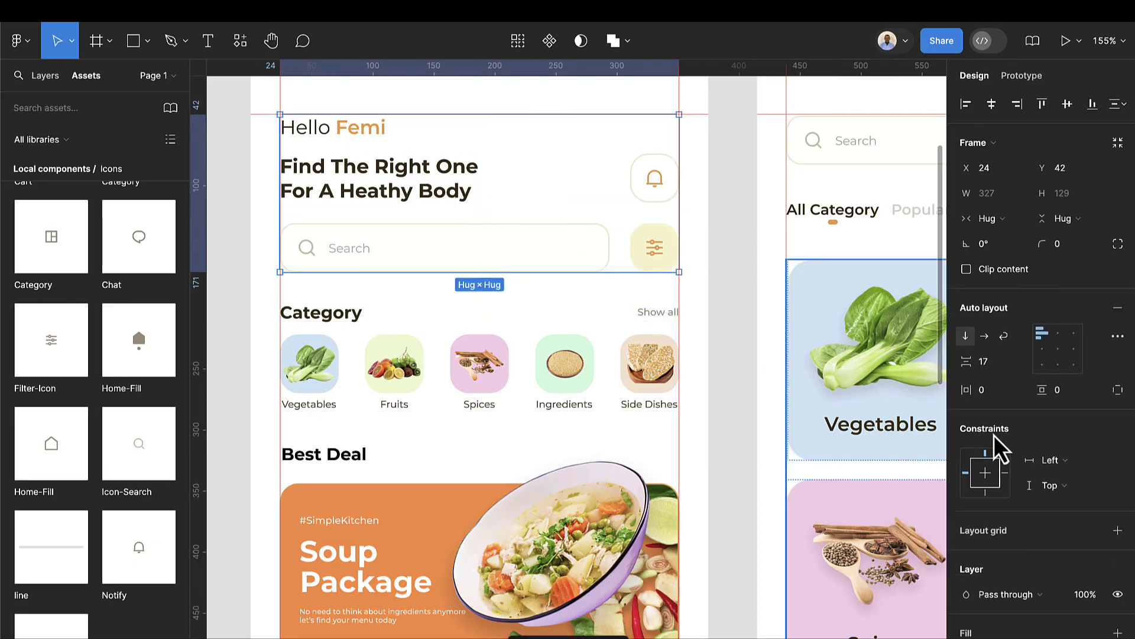
key(Down)
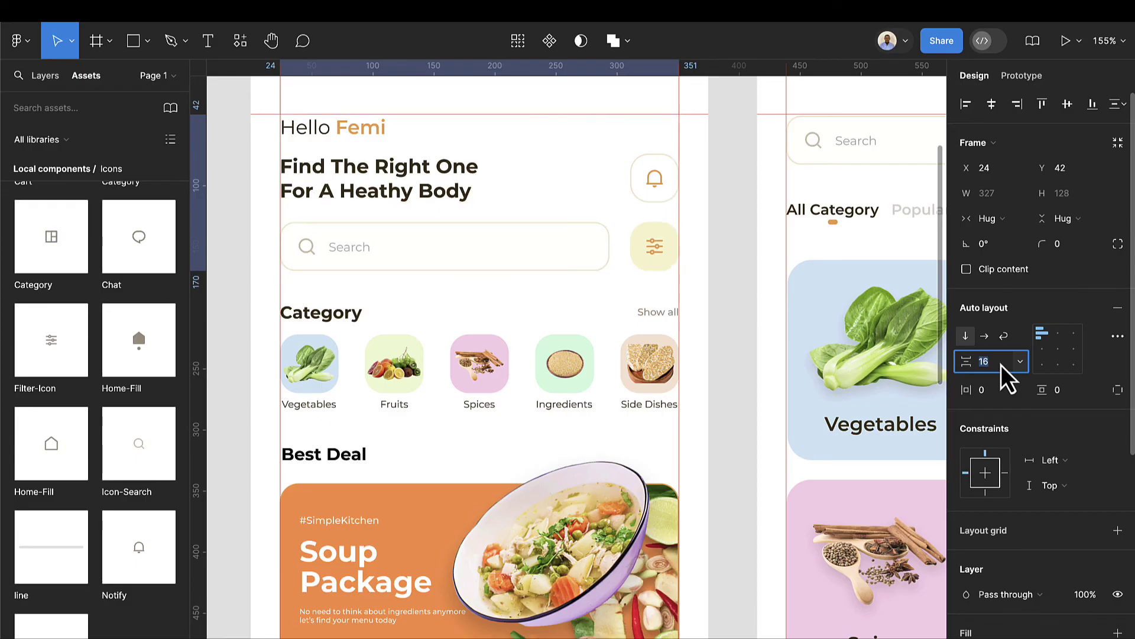
Wrap the home screen's Category heading row and category item row in a vertical auto layout with a spacing of 12
click(553, 385)
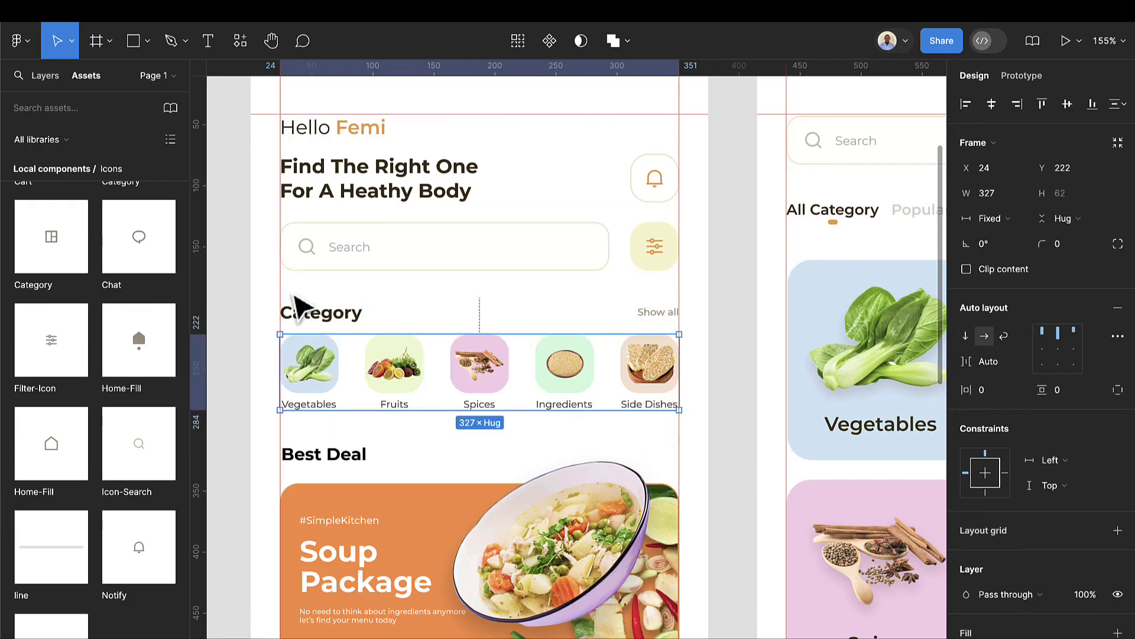
shift+click(302, 316)
key(shift+a)
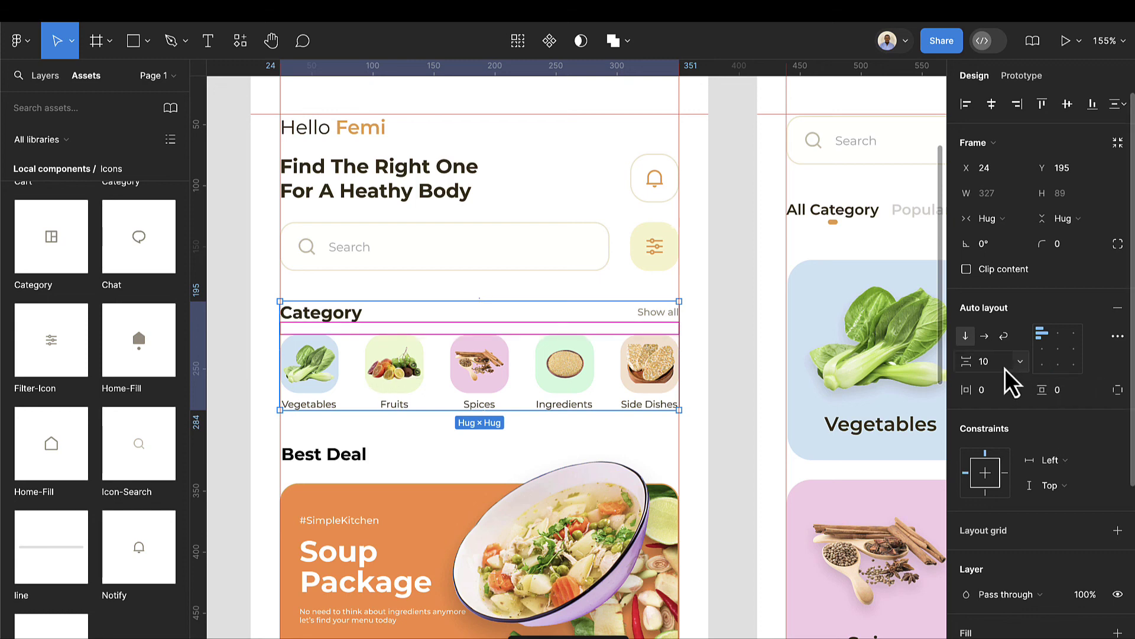
key(Up)
key(Up)
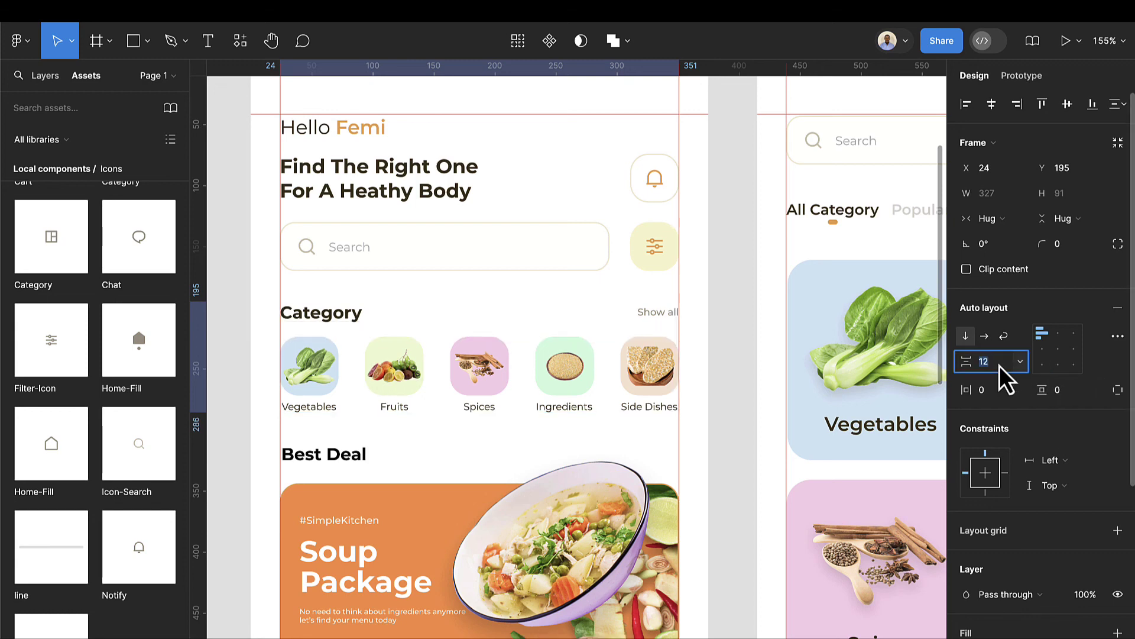
Wrap the Best Price heading row and the product card grid in a vertical auto layout with a spacing of 12
scroll(463, 474, down, 5)
scroll(464, 497, down, 3)
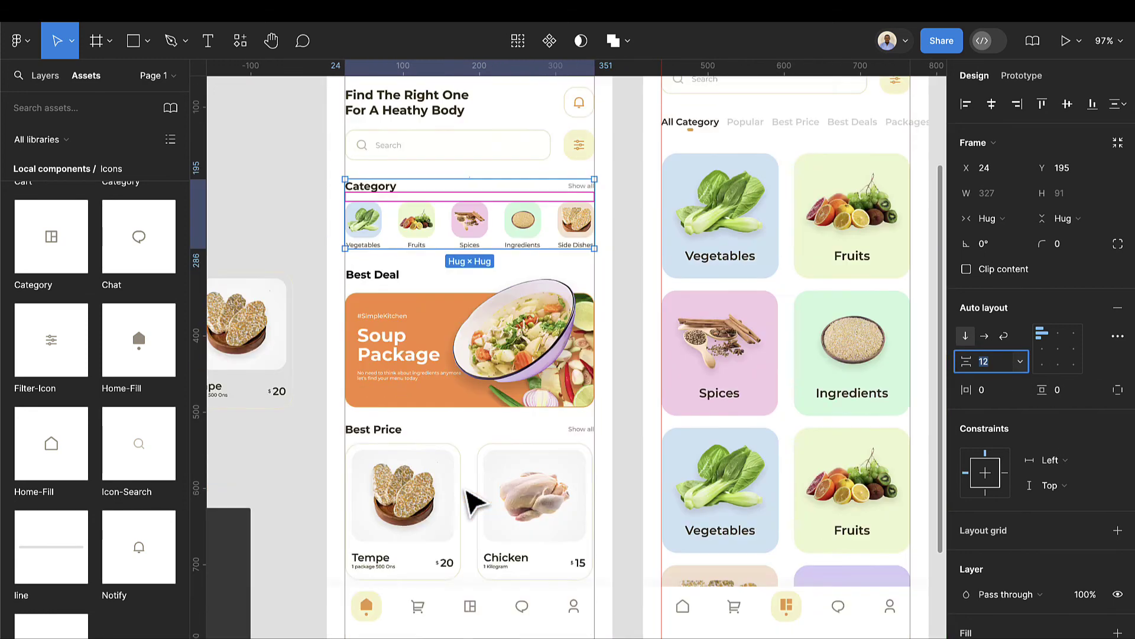
click(466, 393)
click(453, 466)
scroll(452, 467, up, 5)
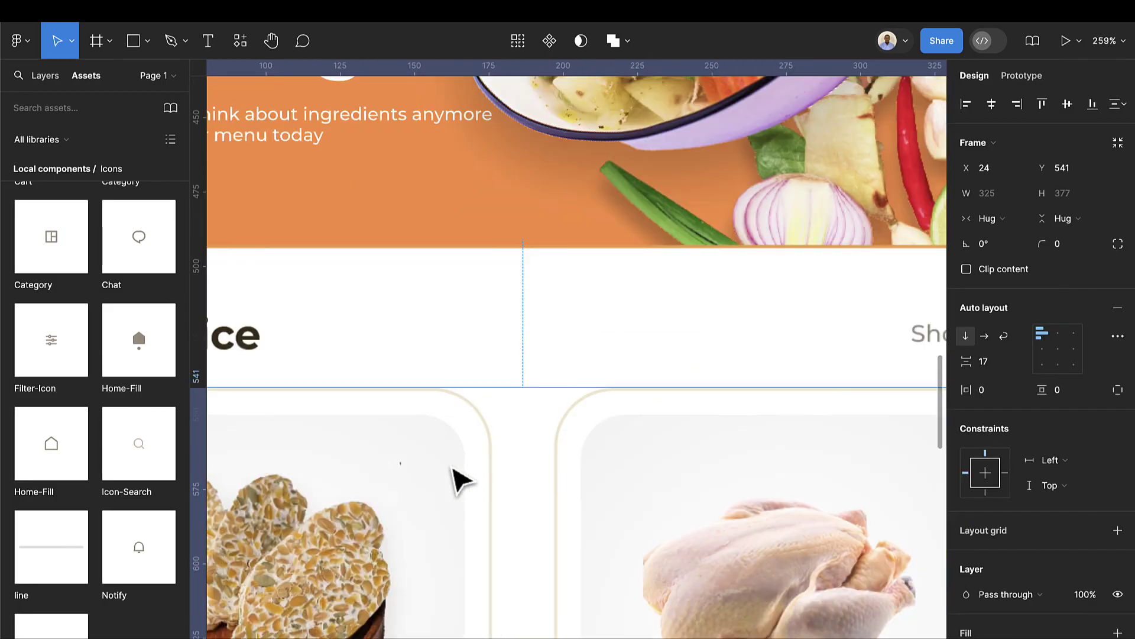
scroll(322, 444, down, 3)
scroll(367, 451, left, 3)
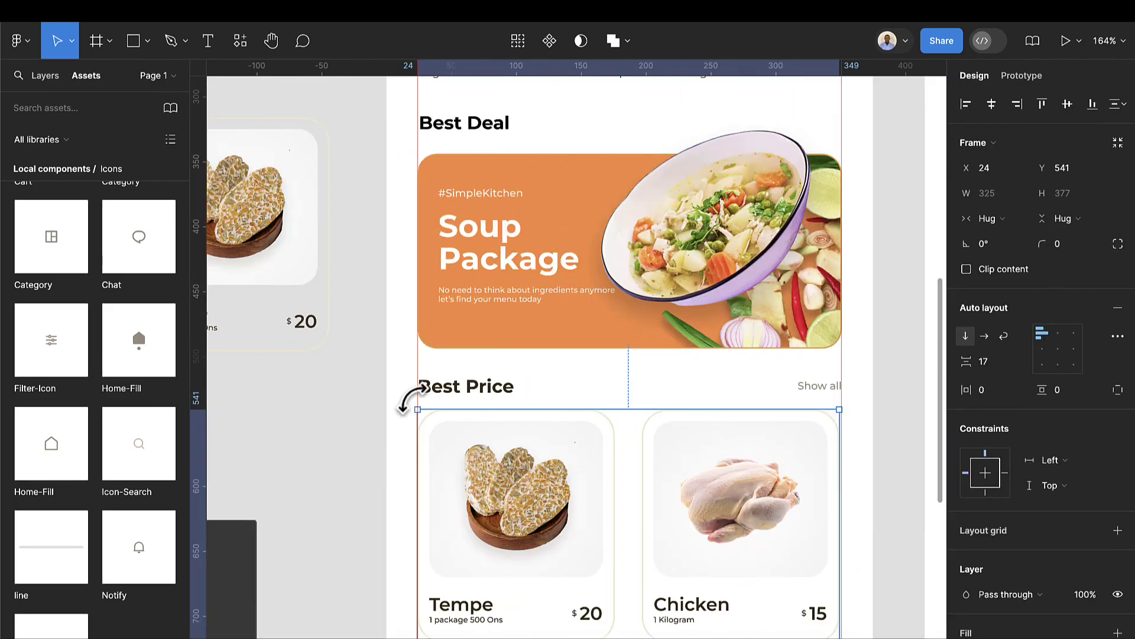
shift+click(461, 397)
key(shift+a)
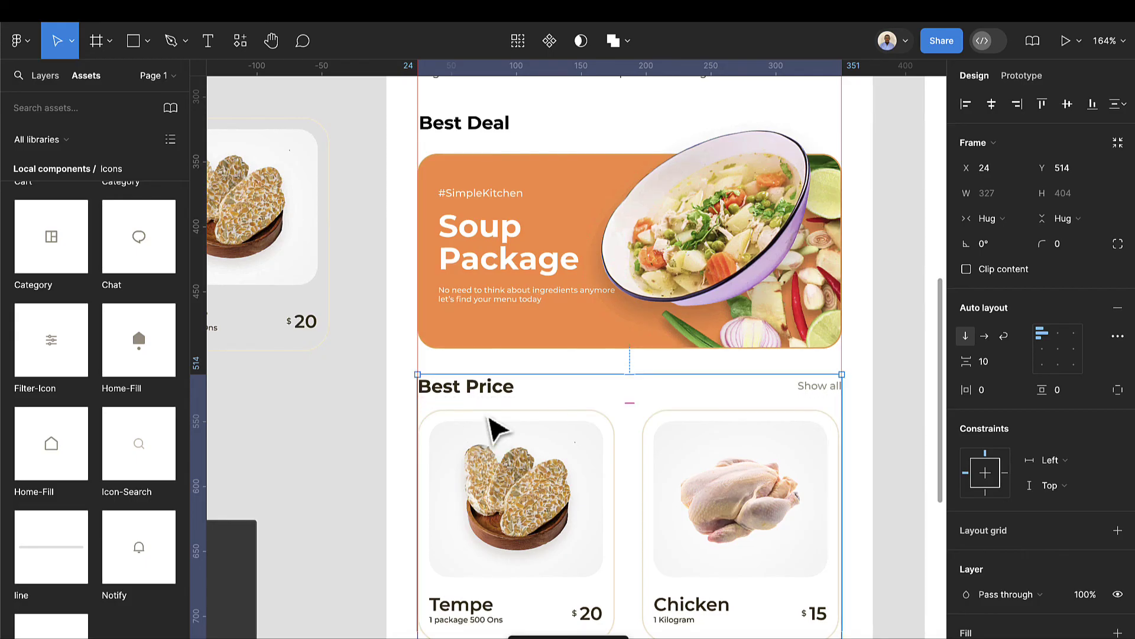
click(982, 363)
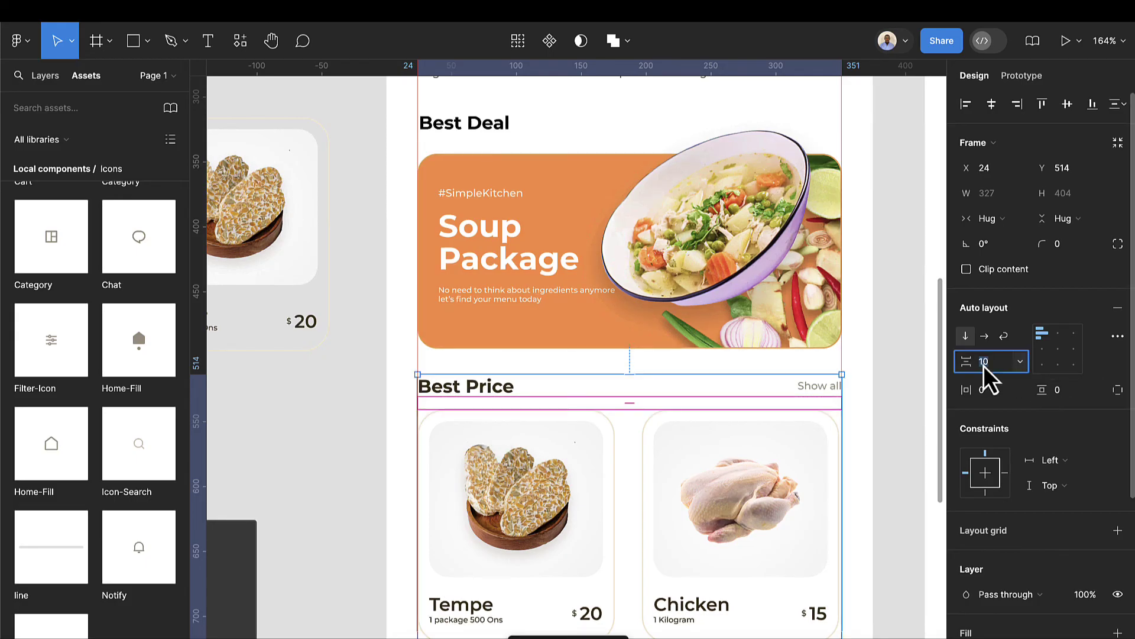
key(Up)
key(Up)
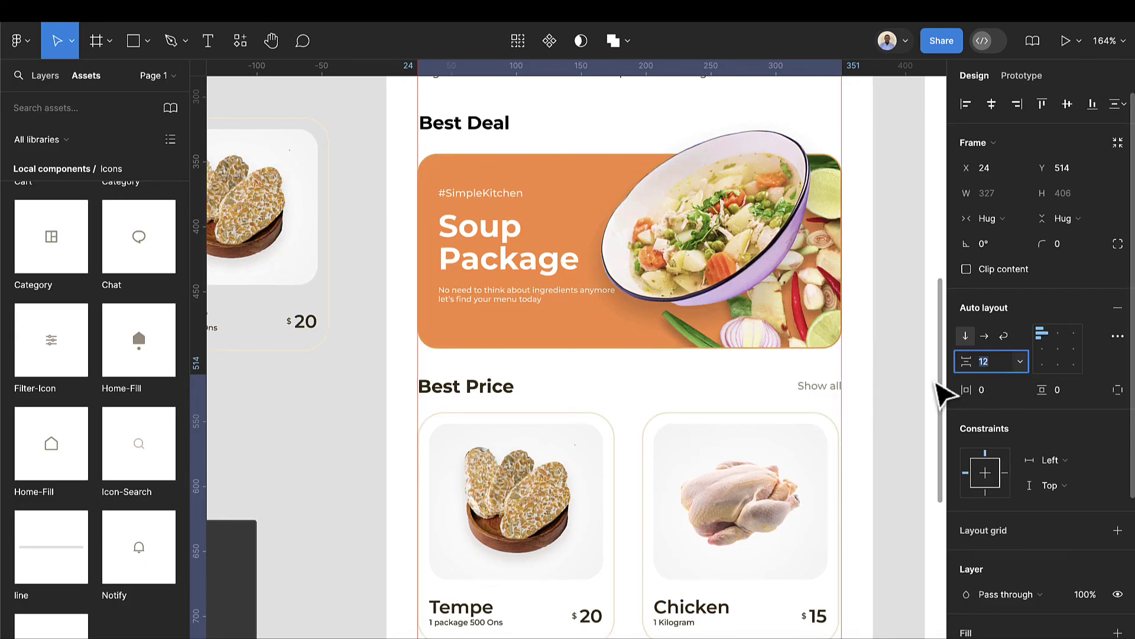
Rename the layer of the Best Price section frame as Best Deals
click(50, 75)
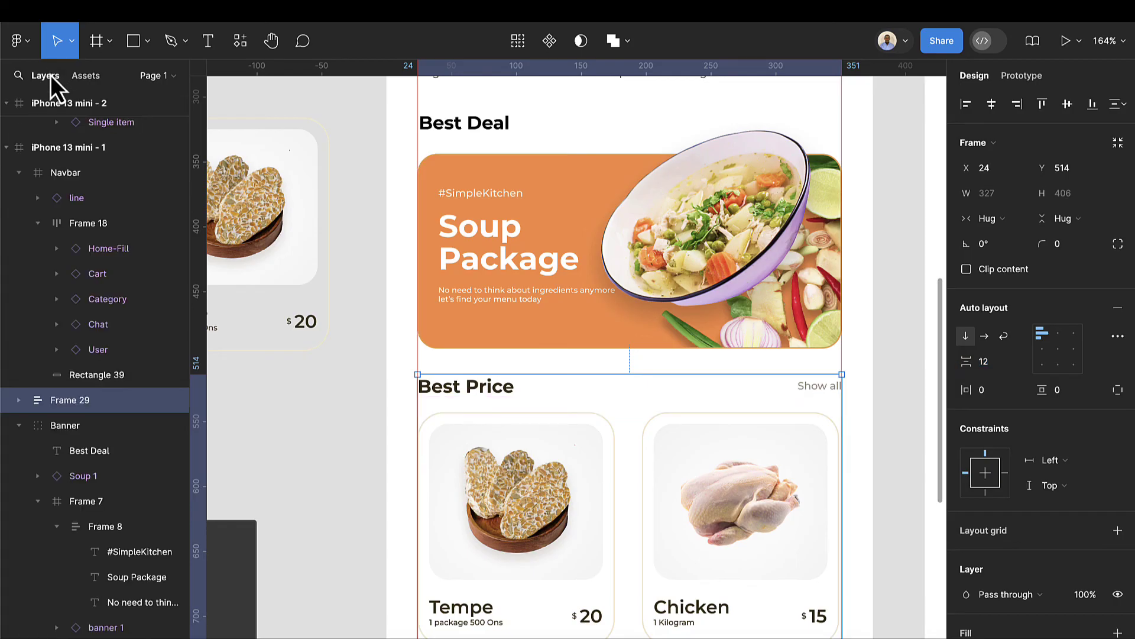
double_click(72, 406)
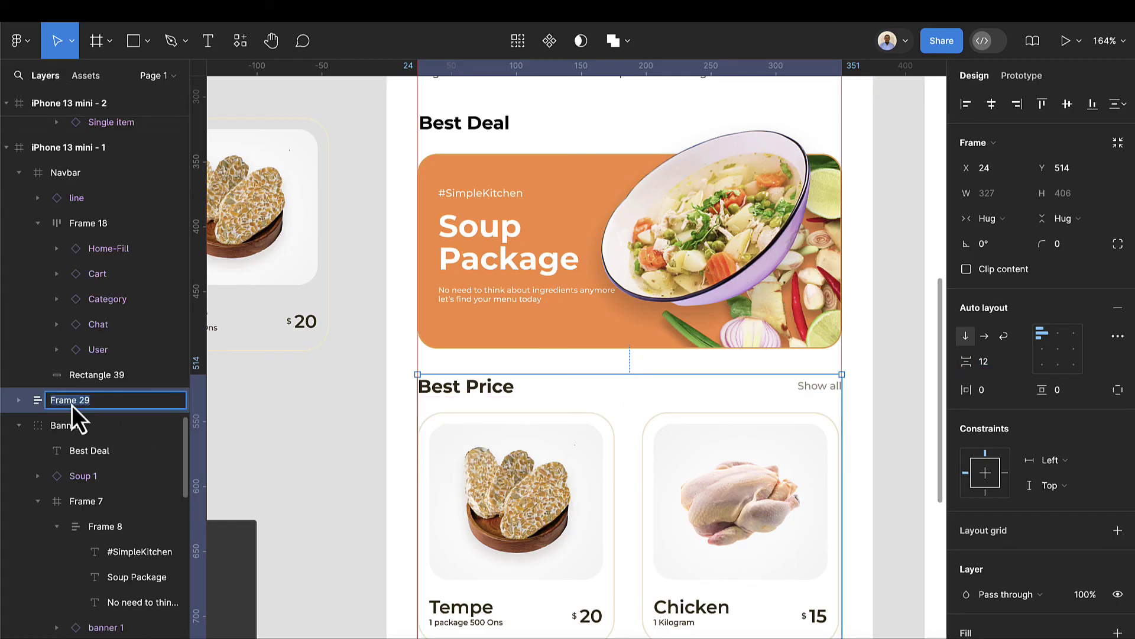
text(Best Deals)
key(Return)
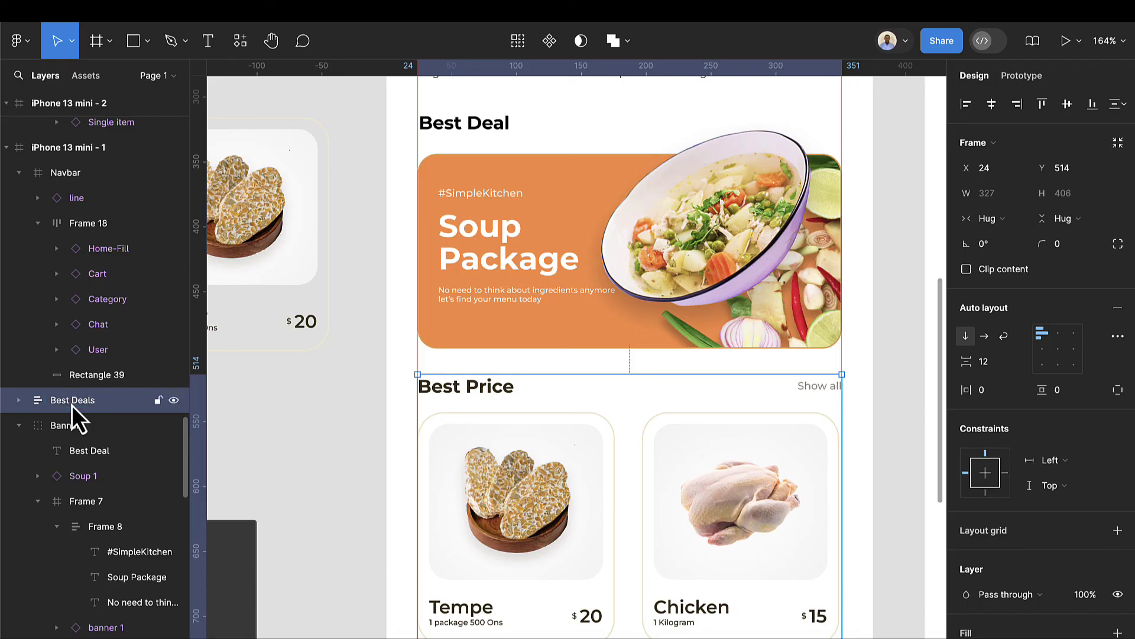
Collapse the Banner layer and rename the home screen's category section frame as Category
click(16, 434)
click(500, 248)
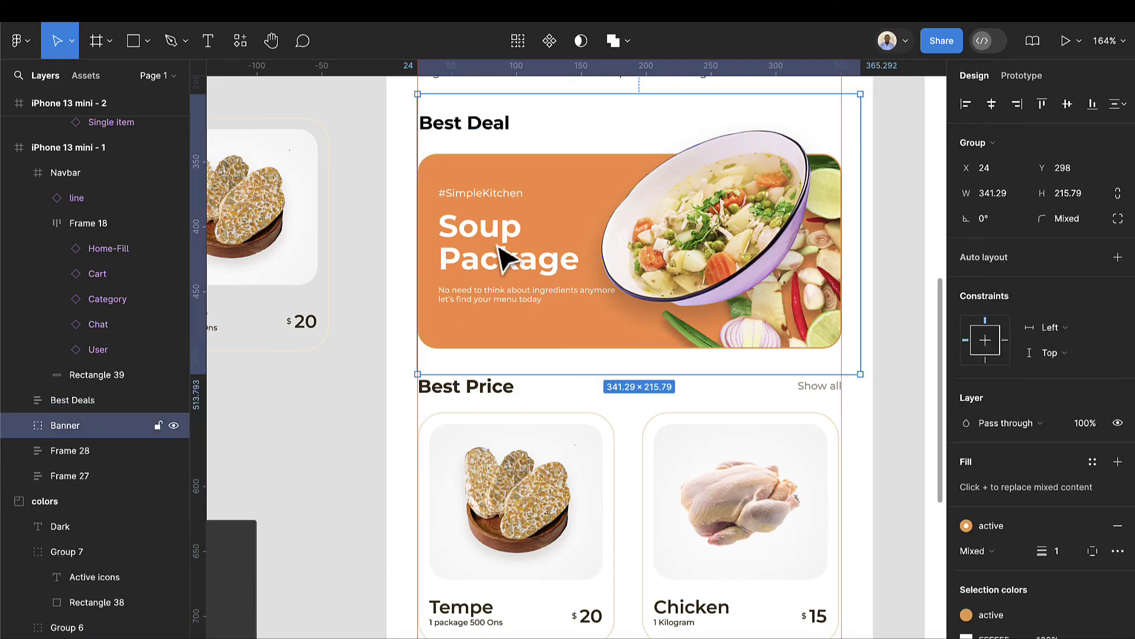
scroll(499, 248, up, 5)
click(532, 172)
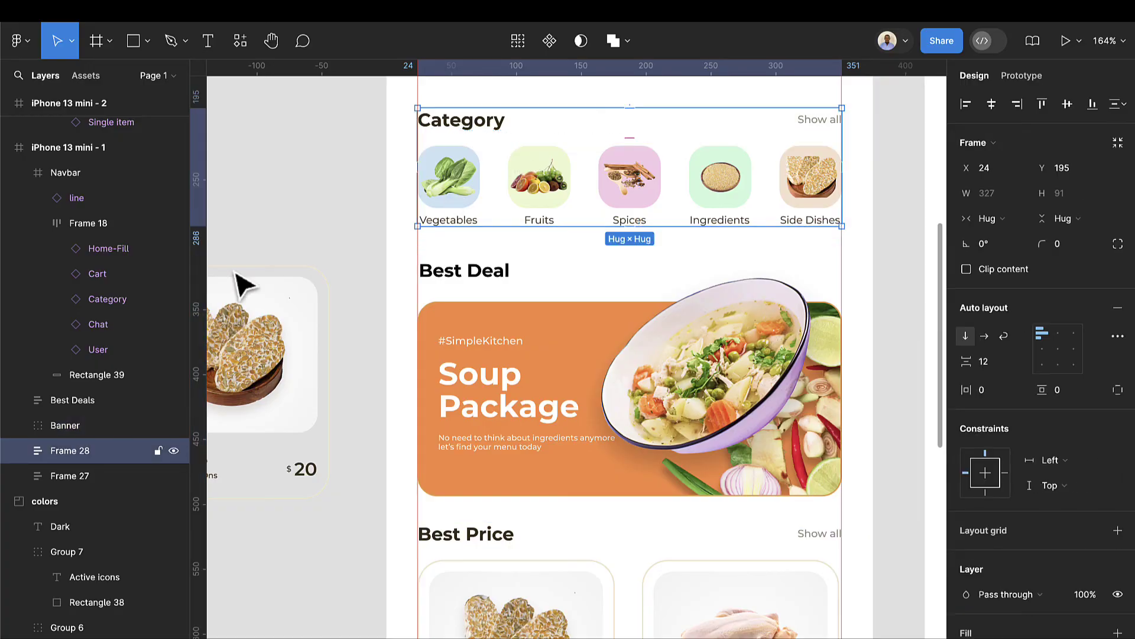
double_click(90, 453)
text(C)
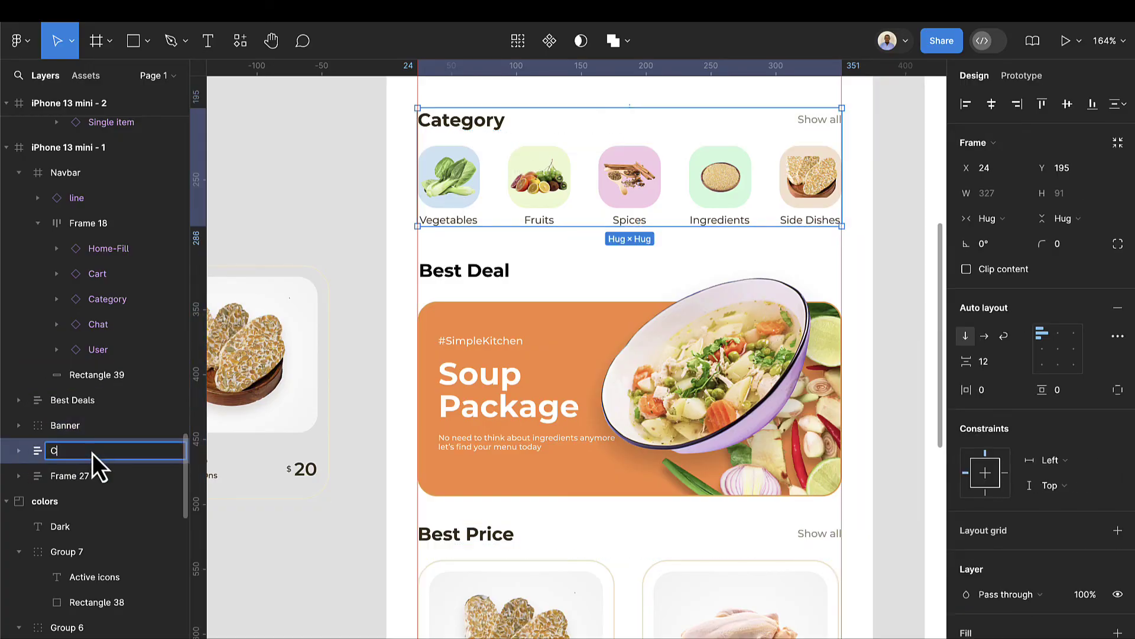
text(ategory)
key(Return)
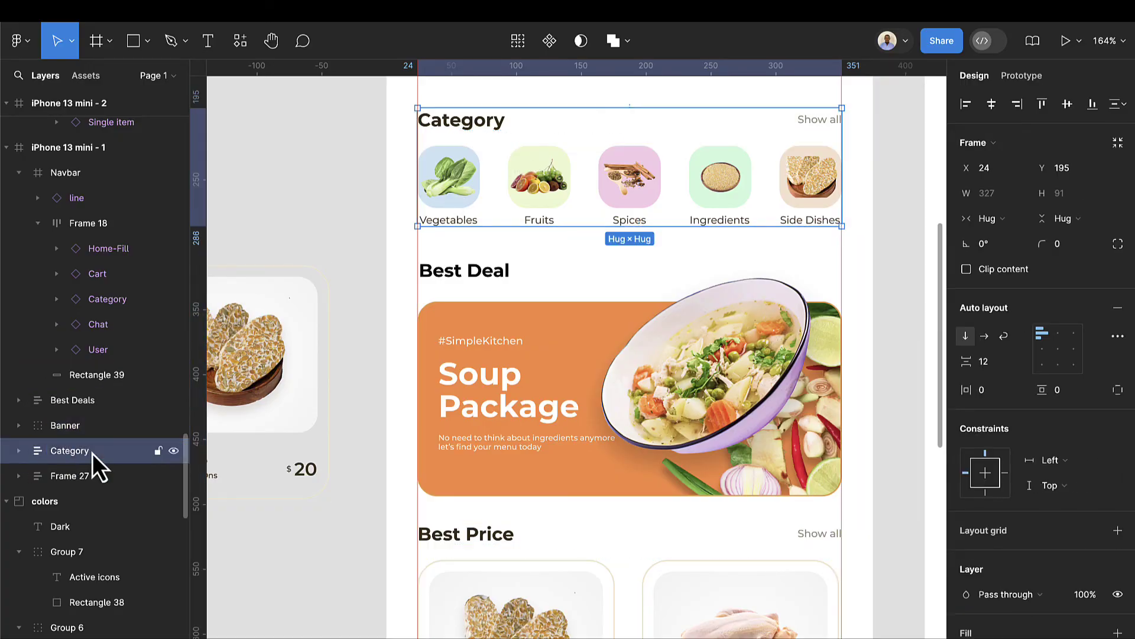
Collapse the Navbar layer and rename the frame holding the greeting and search row as Header
click(18, 172)
click(36, 272)
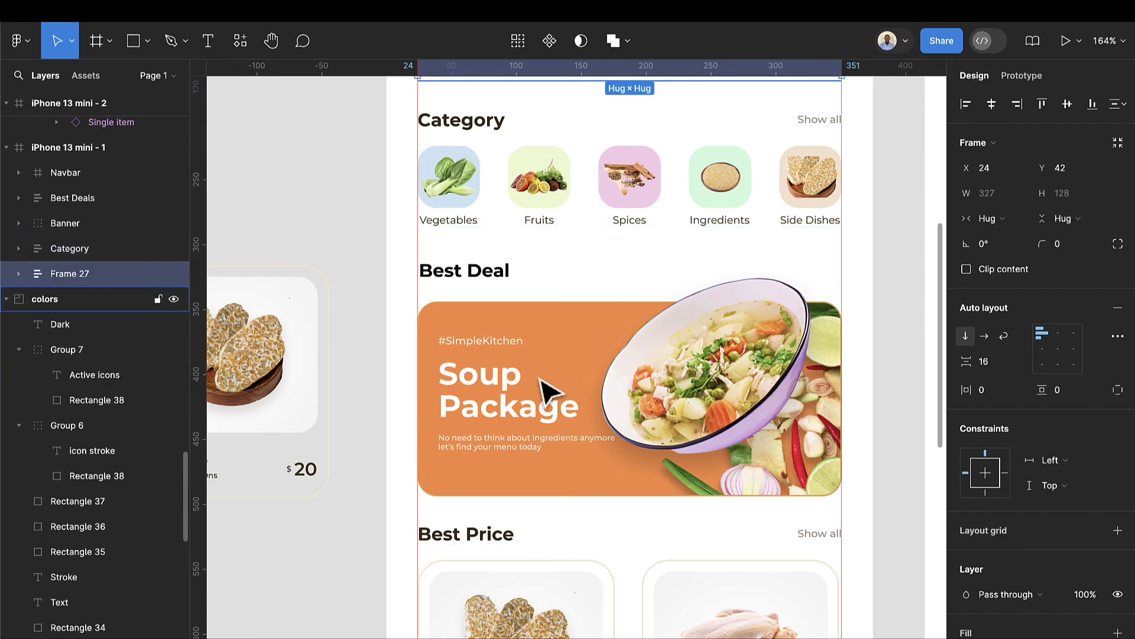
scroll(870, 451, down, 2)
scroll(769, 295, up, 5)
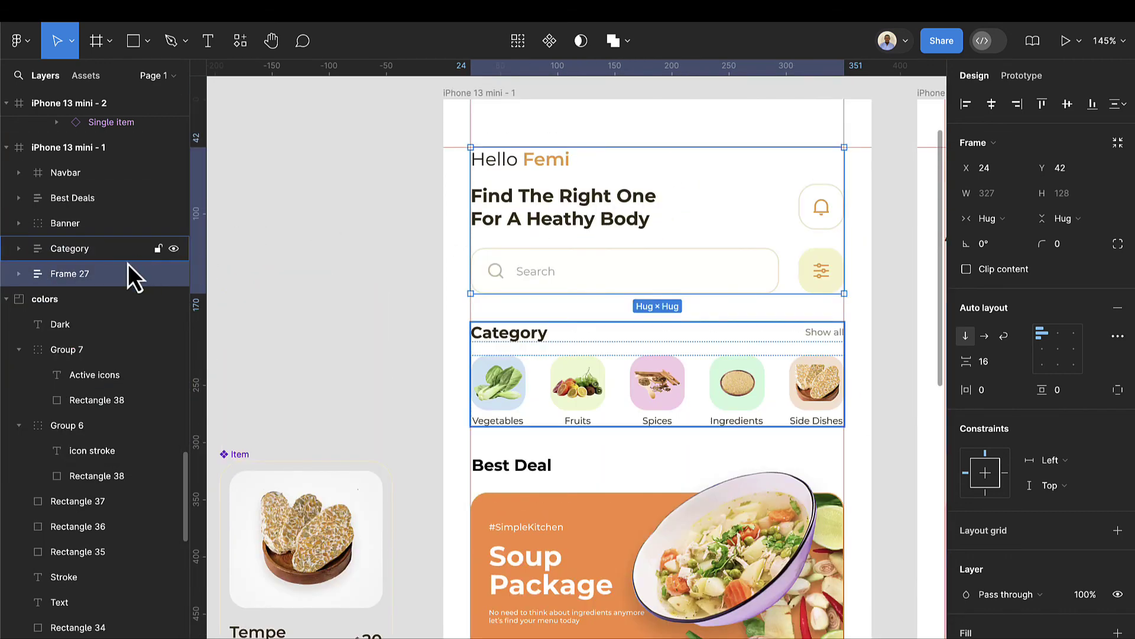
double_click(114, 277)
text(Hea)
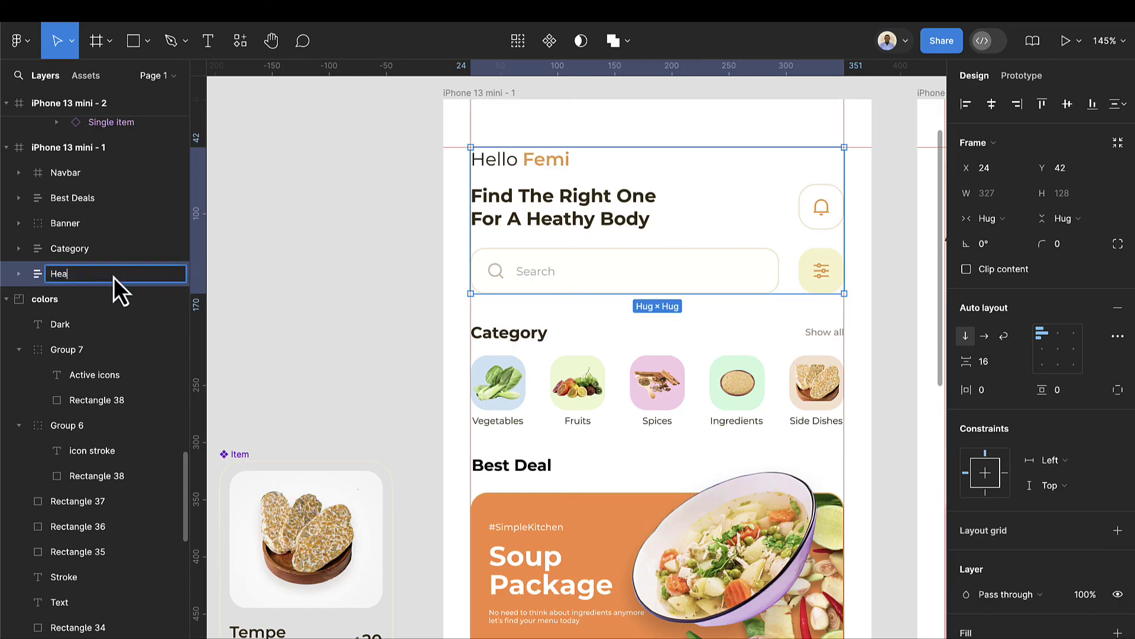
text(der)
key(Return)
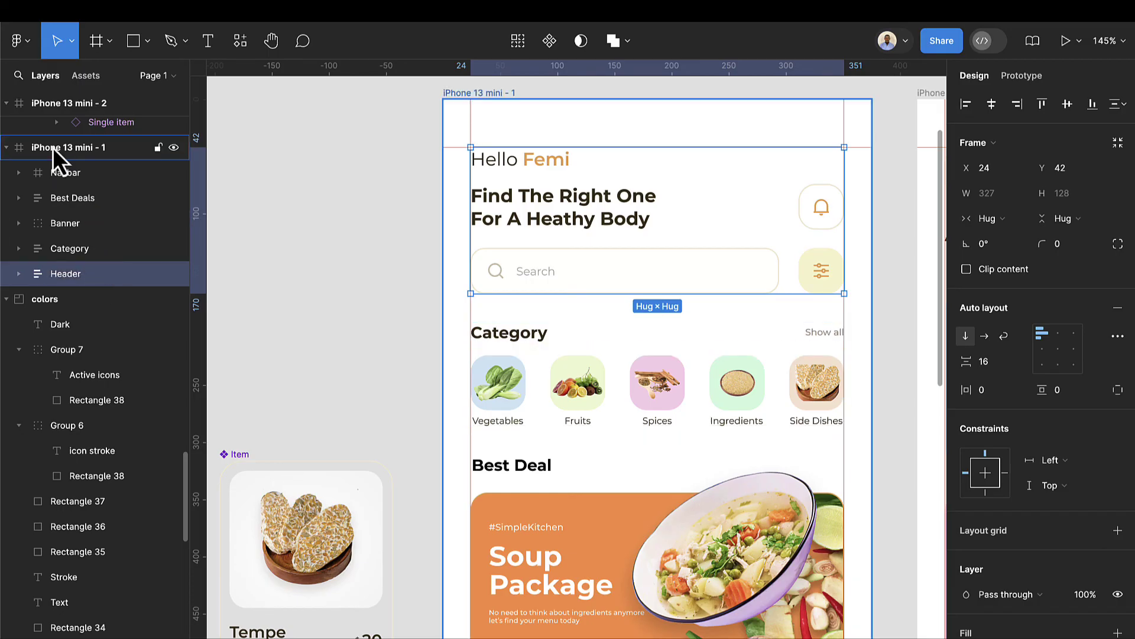
Preview the iPhone 13 mini - 2 category screen as a prototype
click(52, 172)
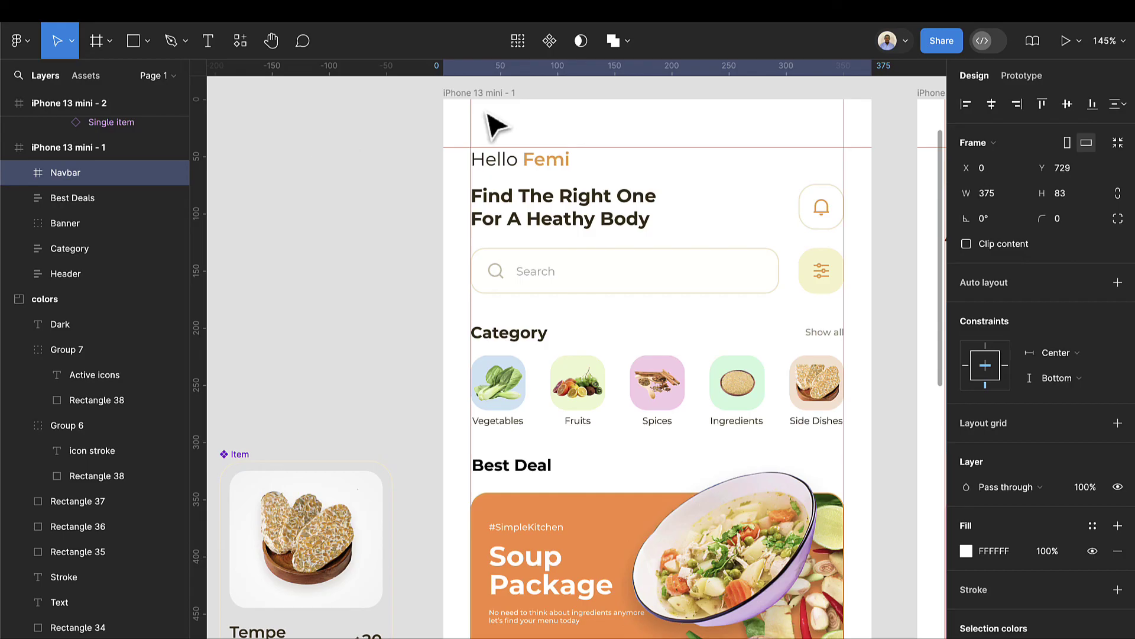
click(491, 93)
scroll(639, 319, down, 3)
scroll(641, 316, right, 4)
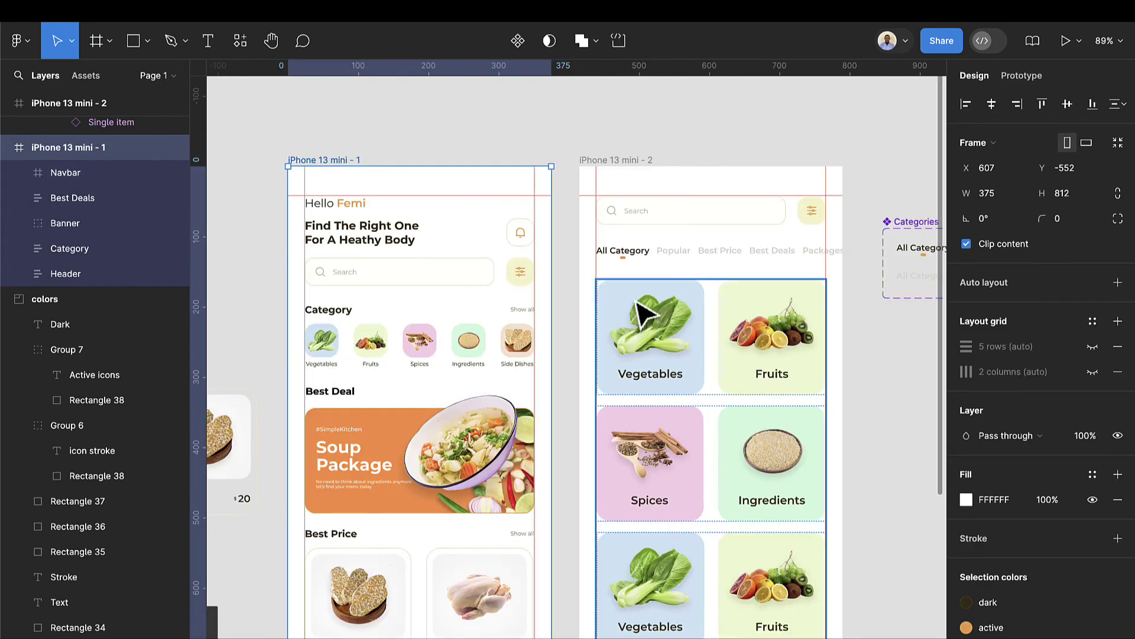
scroll(644, 313, right, 2)
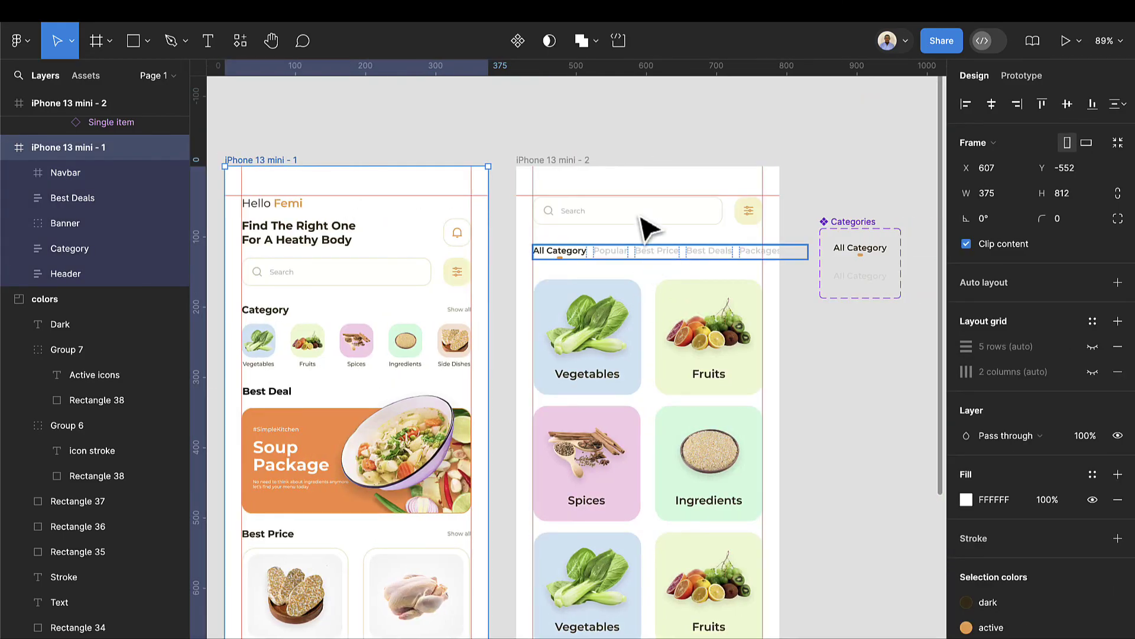
click(569, 161)
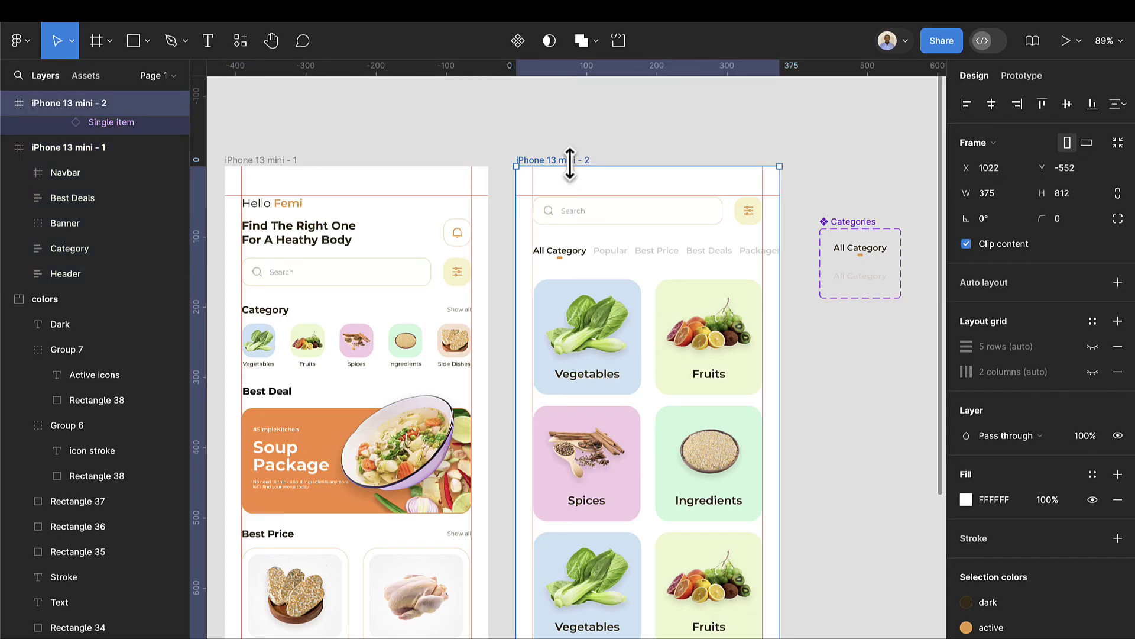
key(shift+space)
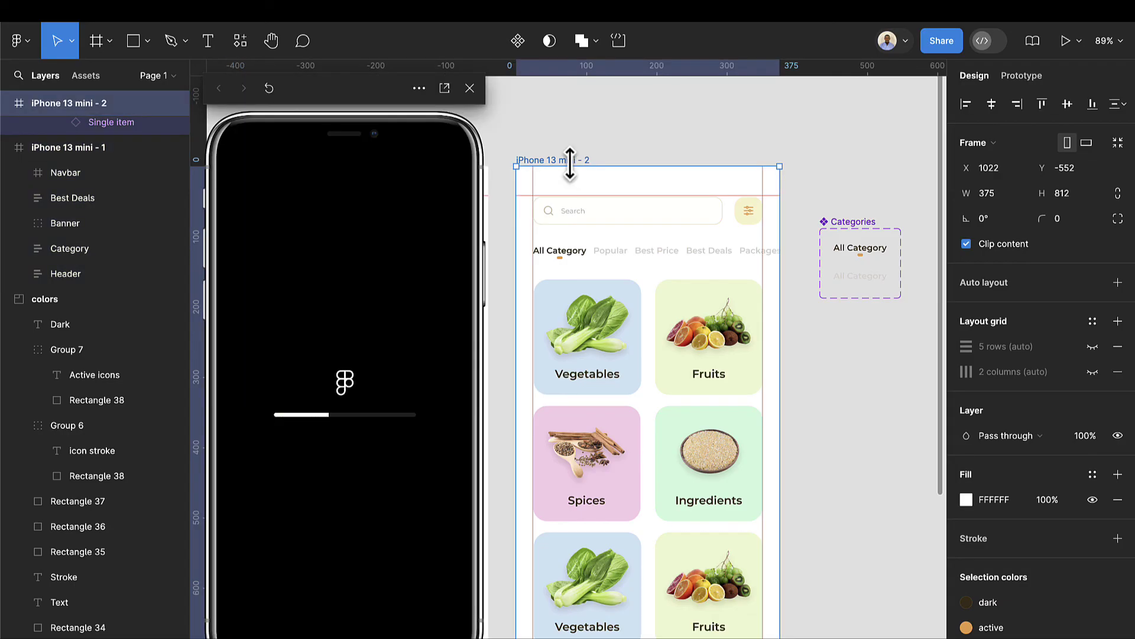
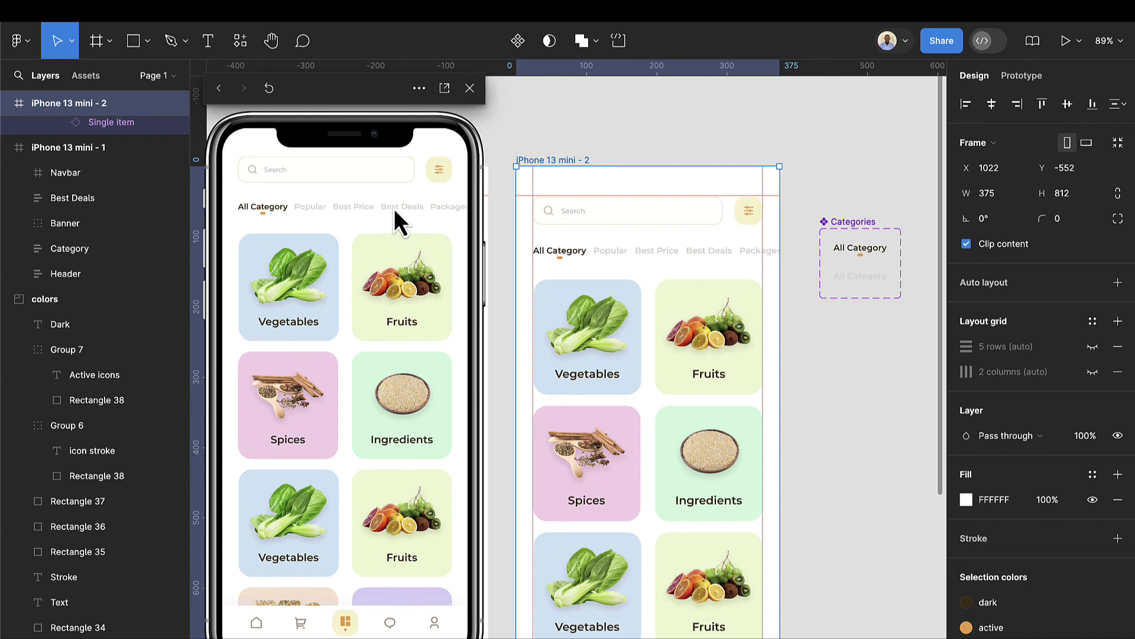
Set the overflow scrolling of the category tab row on the iPhone 13 mini - 2 screen to horizontal
click(595, 255)
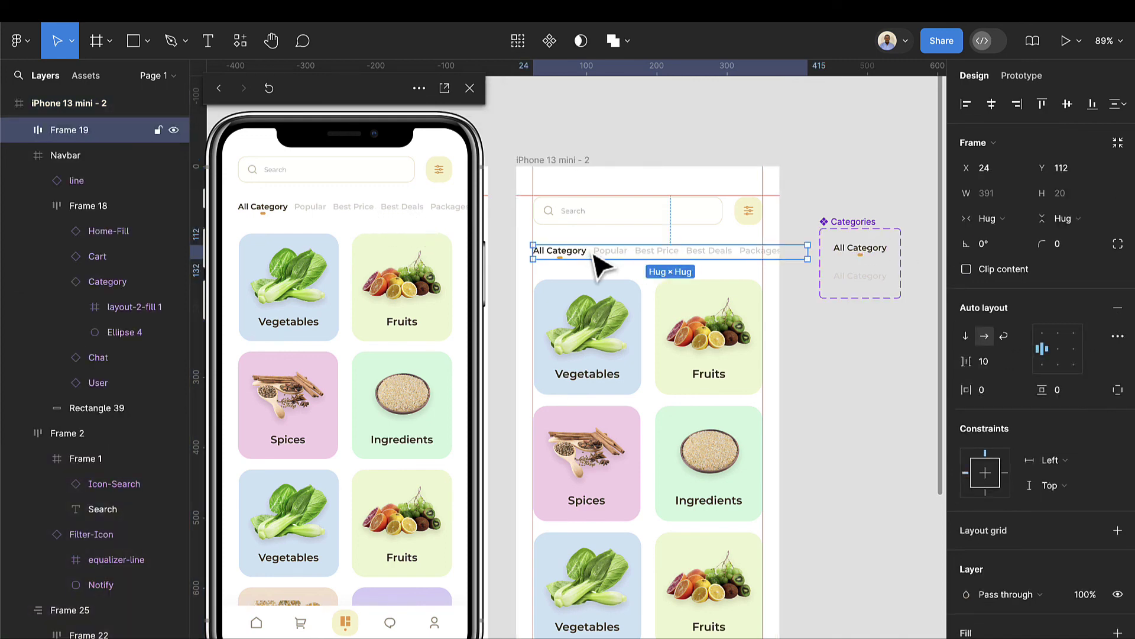
click(1014, 79)
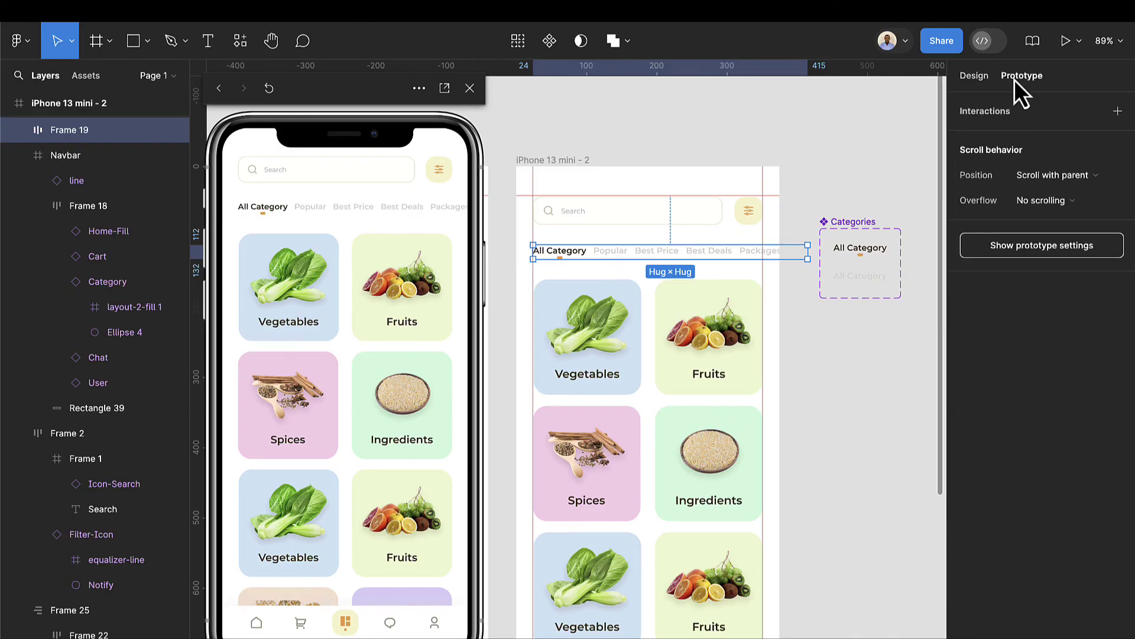
click(1033, 207)
click(1037, 220)
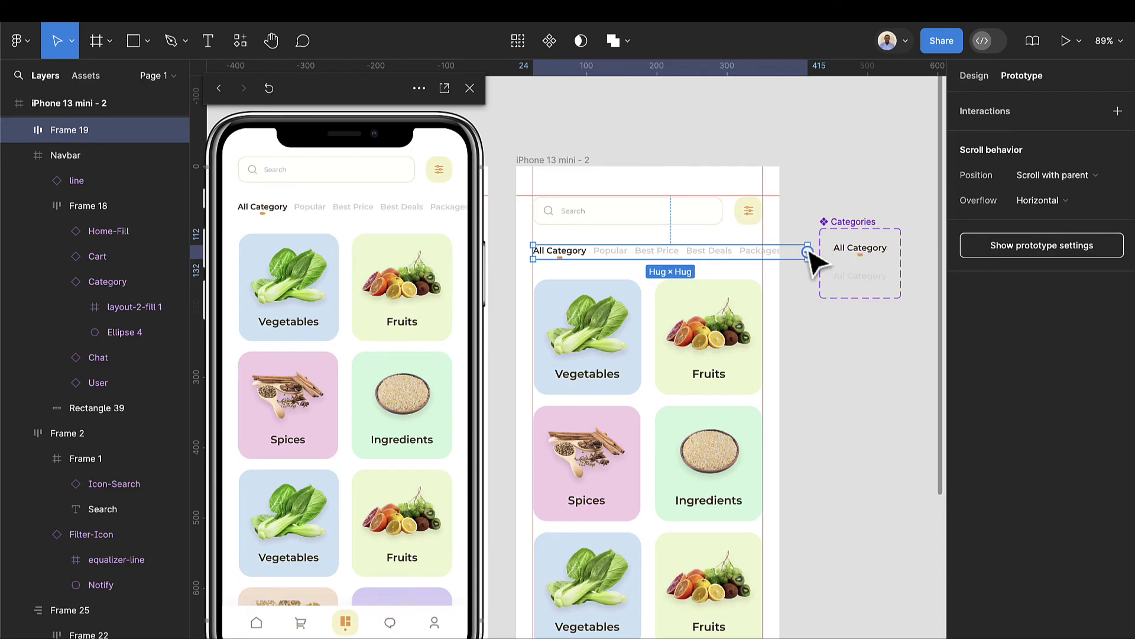
Narrow the category tab row to a fixed width of 327, ending at the right margin guide
scroll(808, 251, up, 3)
scroll(811, 254, left, 3)
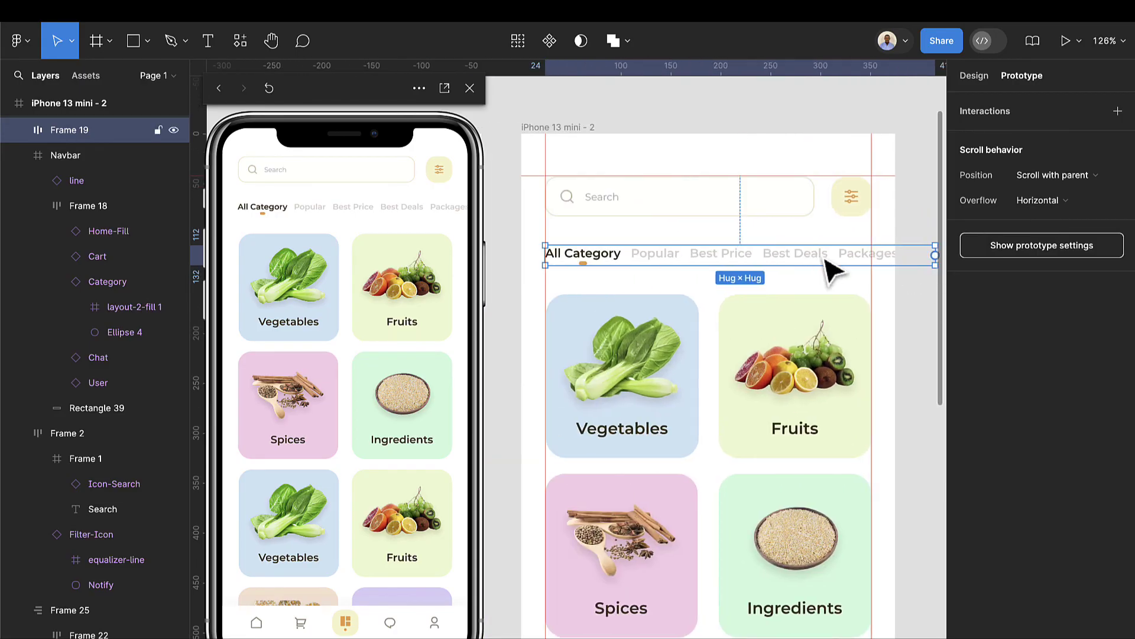
scroll(829, 266, up, 2)
scroll(829, 264, right, 4)
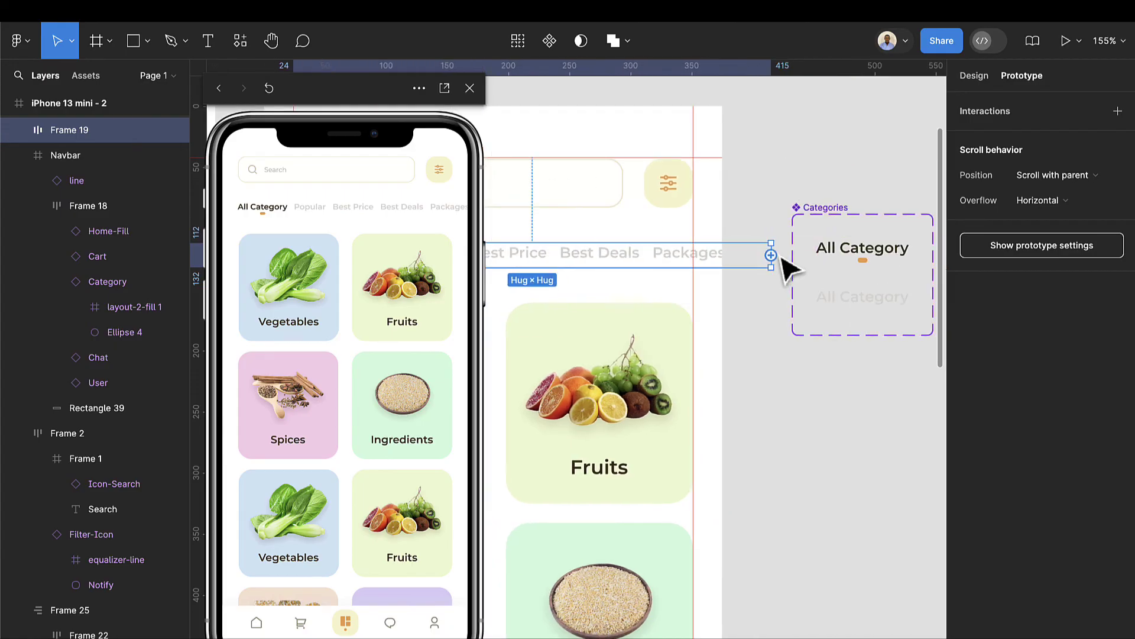
scroll(771, 261, up, 1)
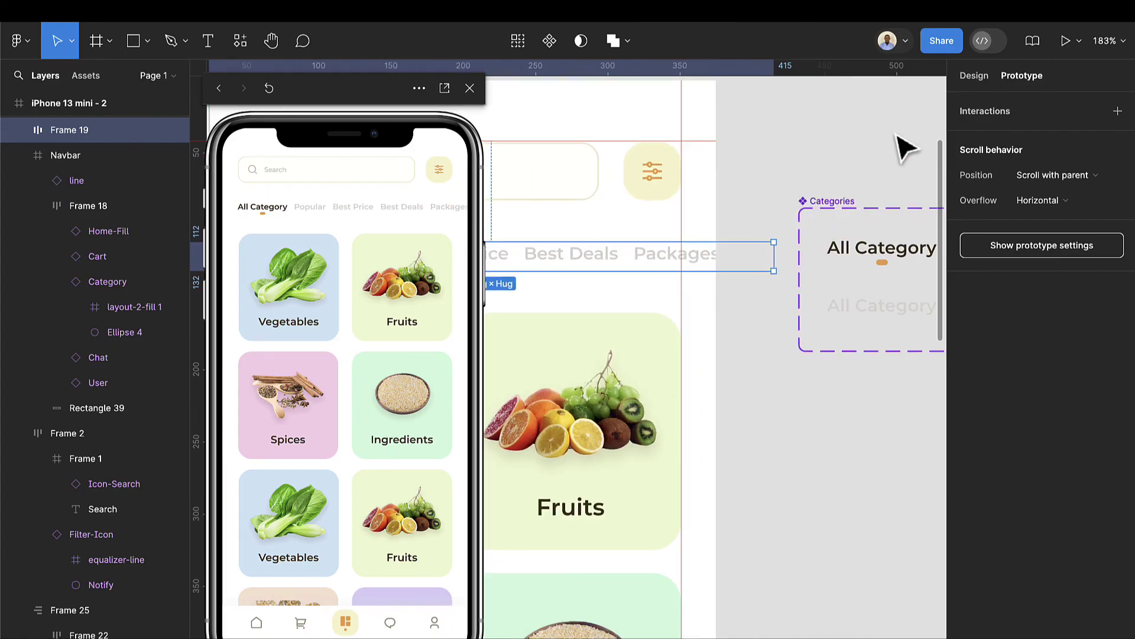
click(964, 77)
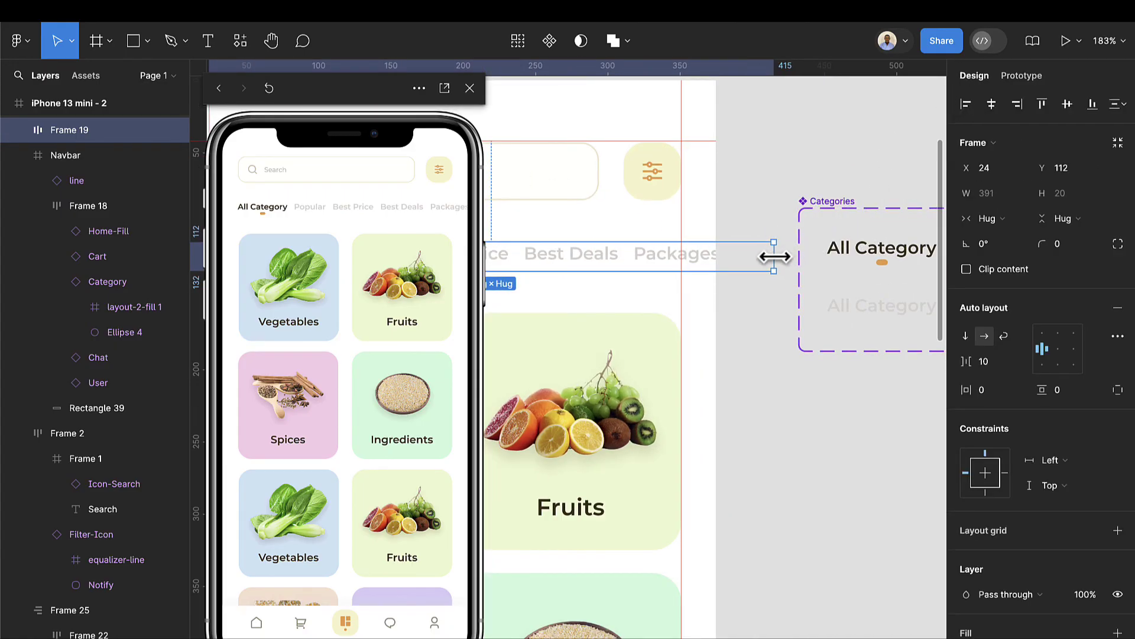
drag(774, 256, 684, 245)
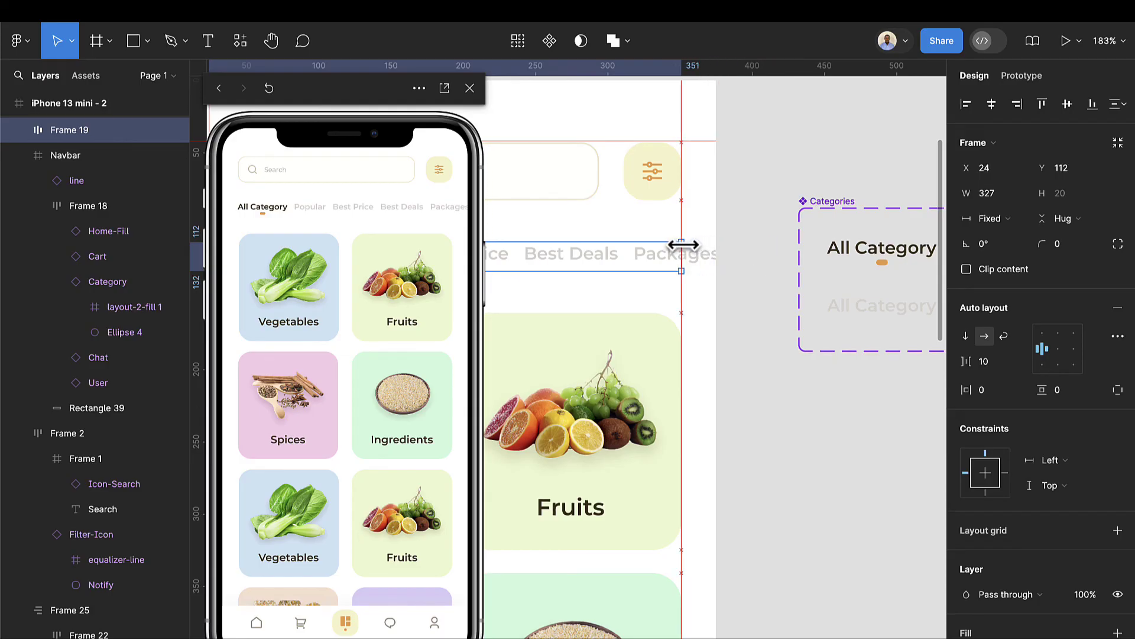
Test the horizontal scrolling of the category tab row in the prototype preview
scroll(684, 246, left, 5)
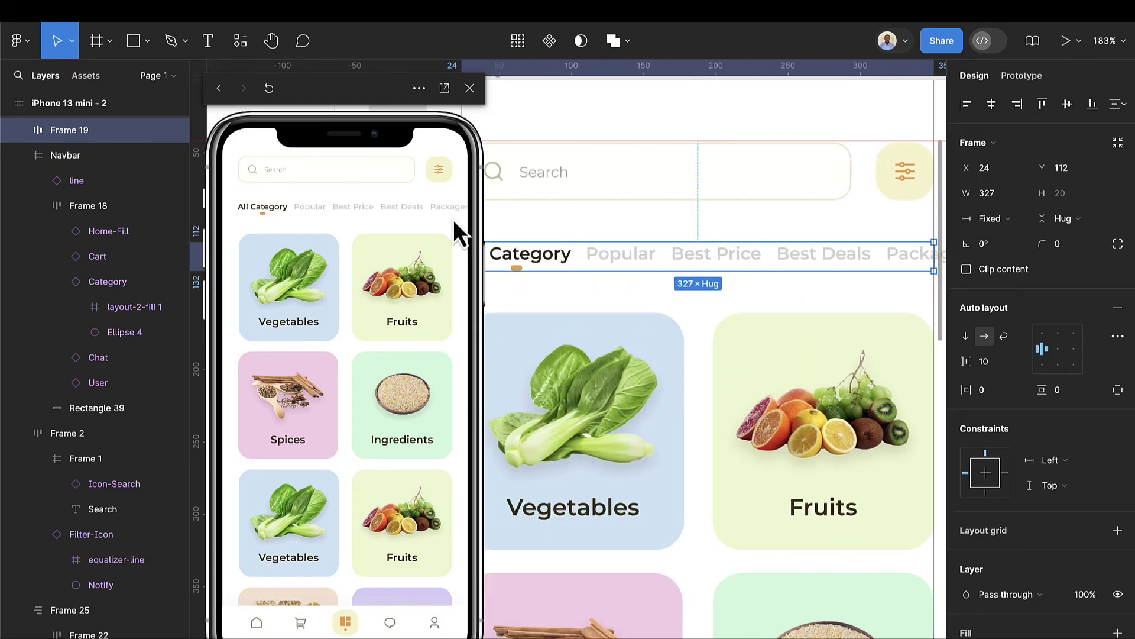
scroll(431, 206, right, 1)
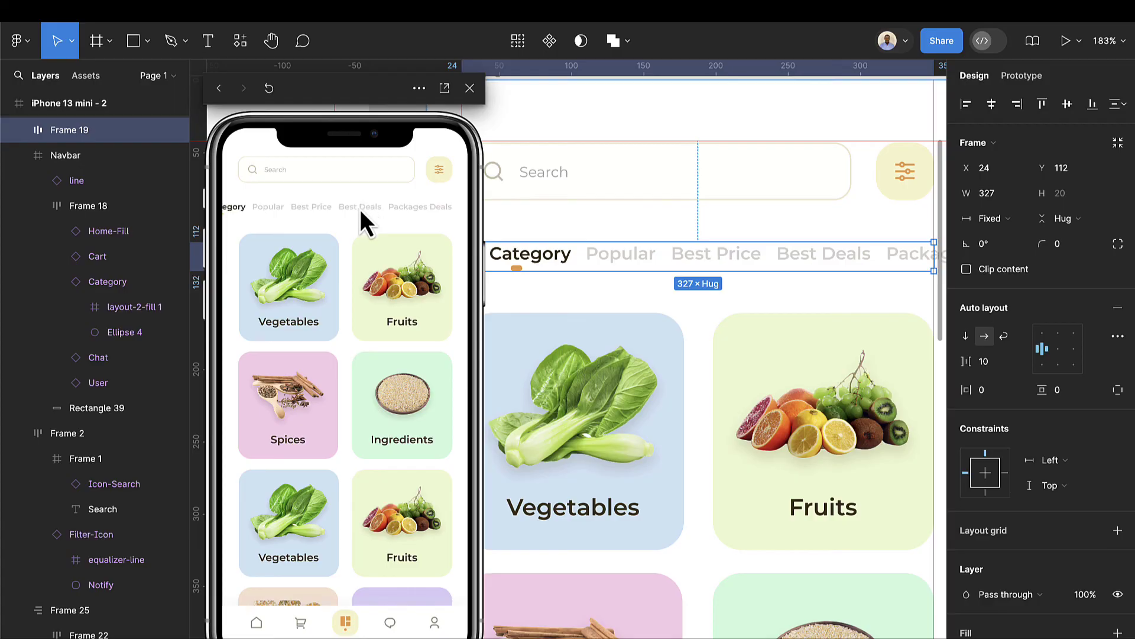
drag(360, 212, 408, 229)
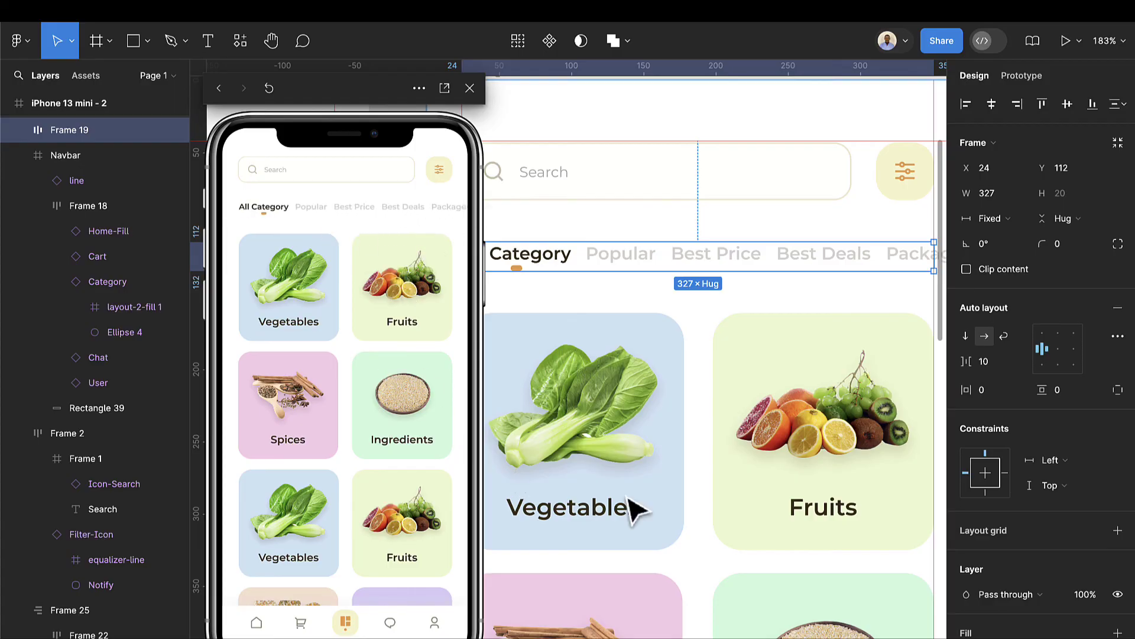
Set the overflow scrolling of the category card grid (Frame 25) to vertical
scroll(794, 522, down, 5)
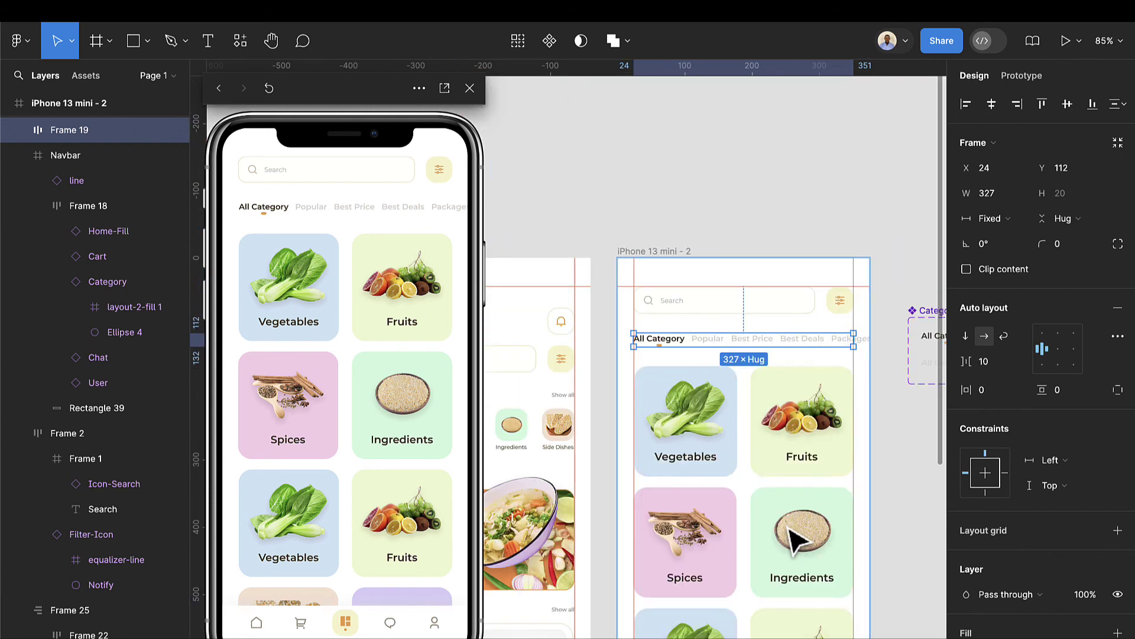
scroll(788, 527, down, 3)
click(799, 499)
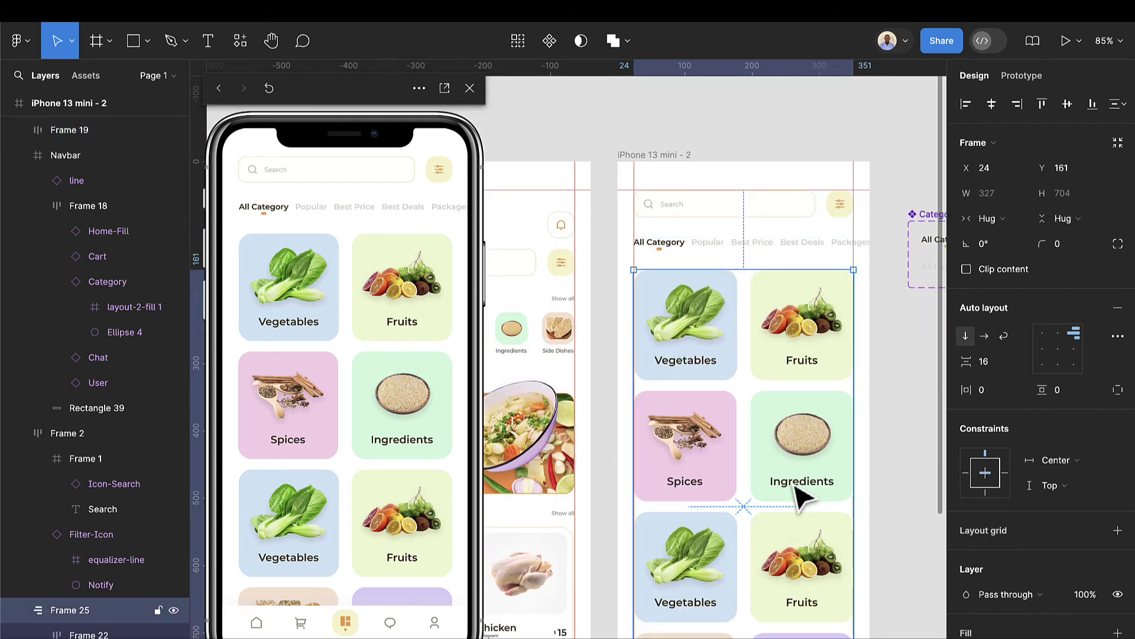
click(1038, 77)
click(1055, 201)
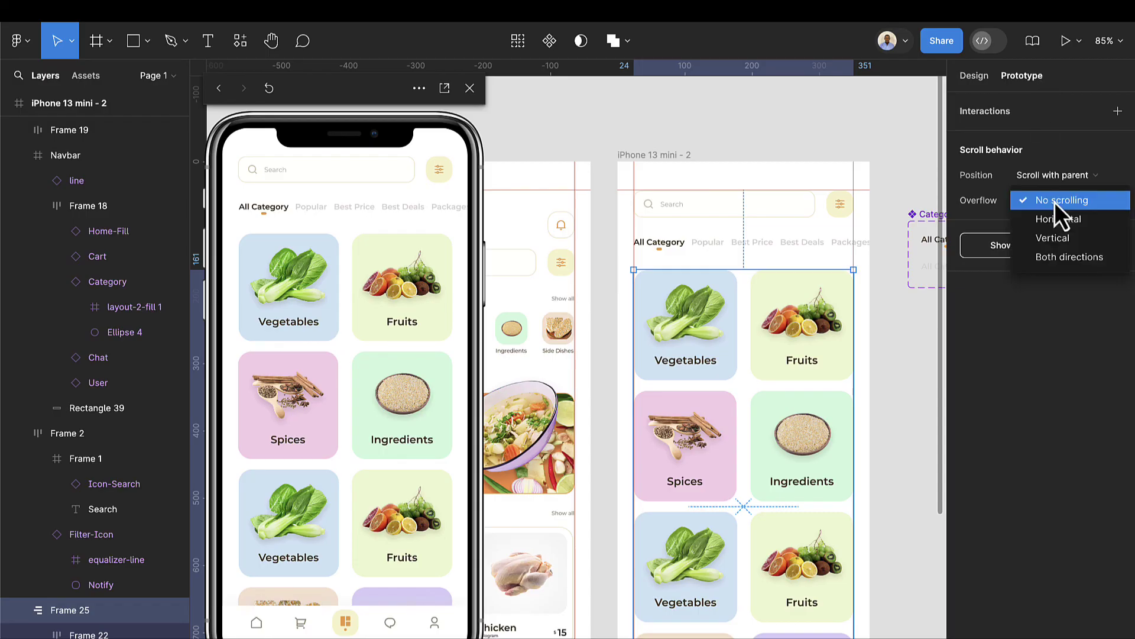
click(1058, 237)
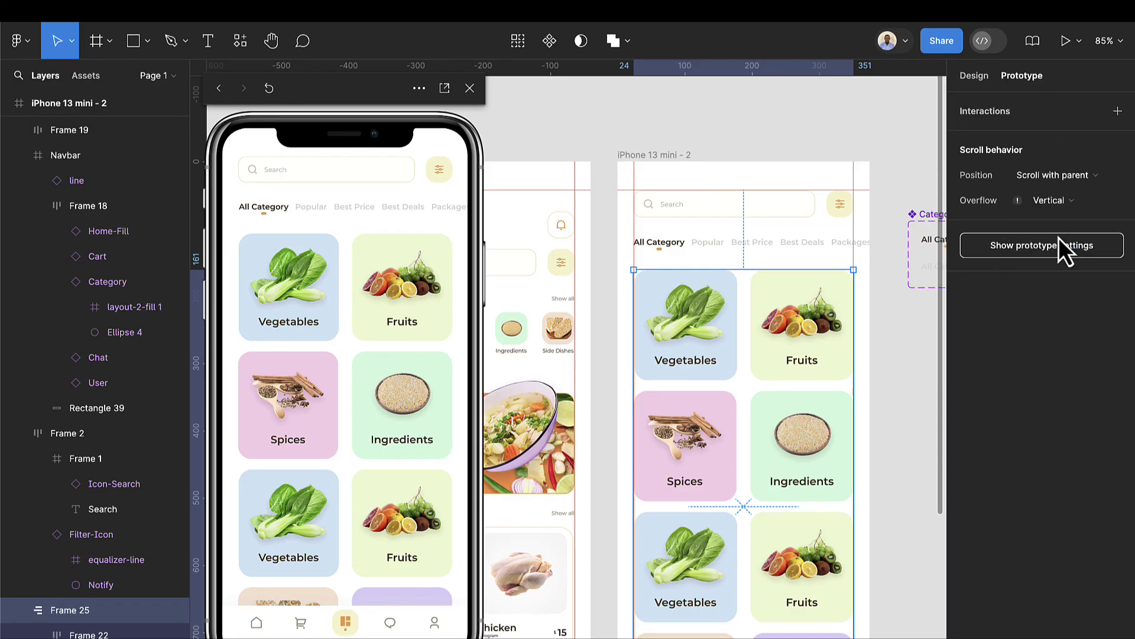
Shorten the category card grid frame to a height of 524 and test its vertical scrolling in the preview
scroll(823, 398, down, 4)
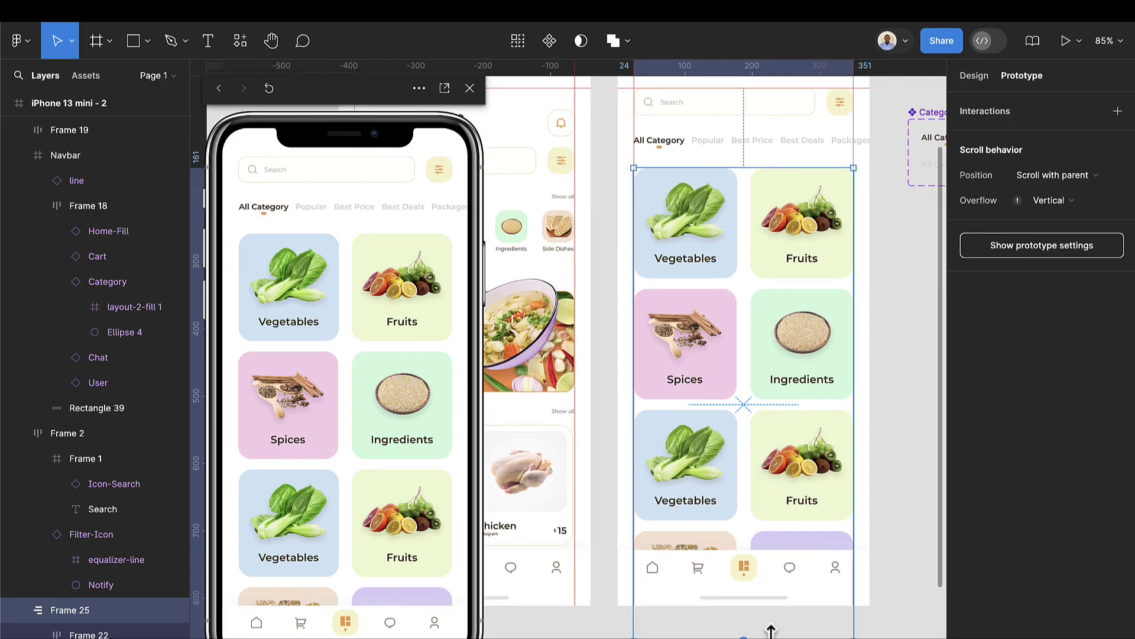
drag(773, 632, 784, 521)
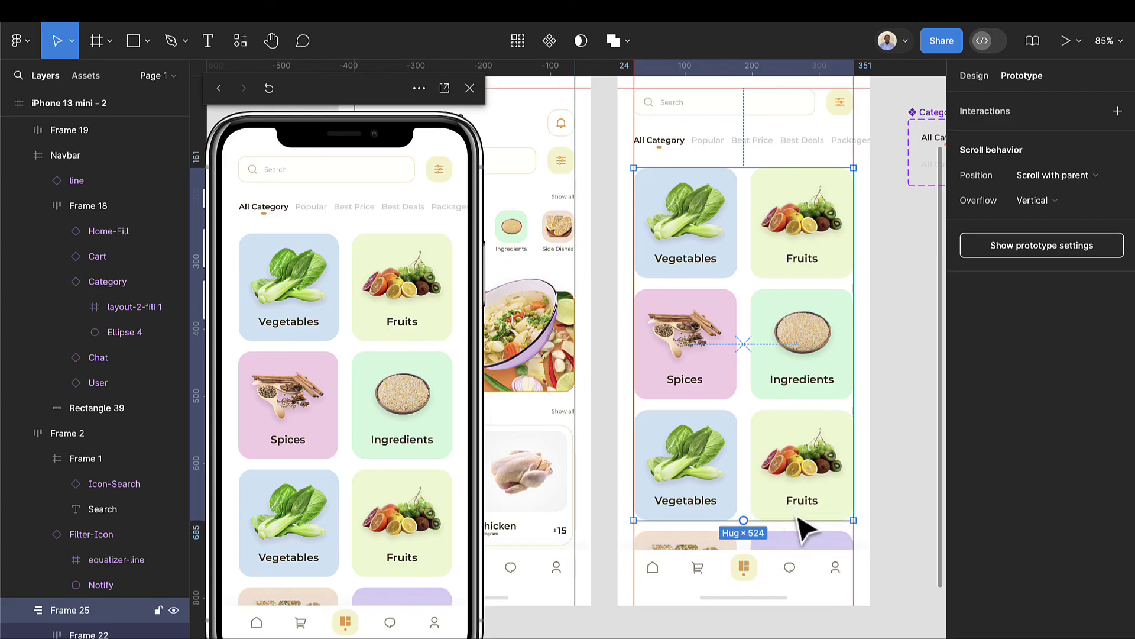
drag(307, 486, 357, 391)
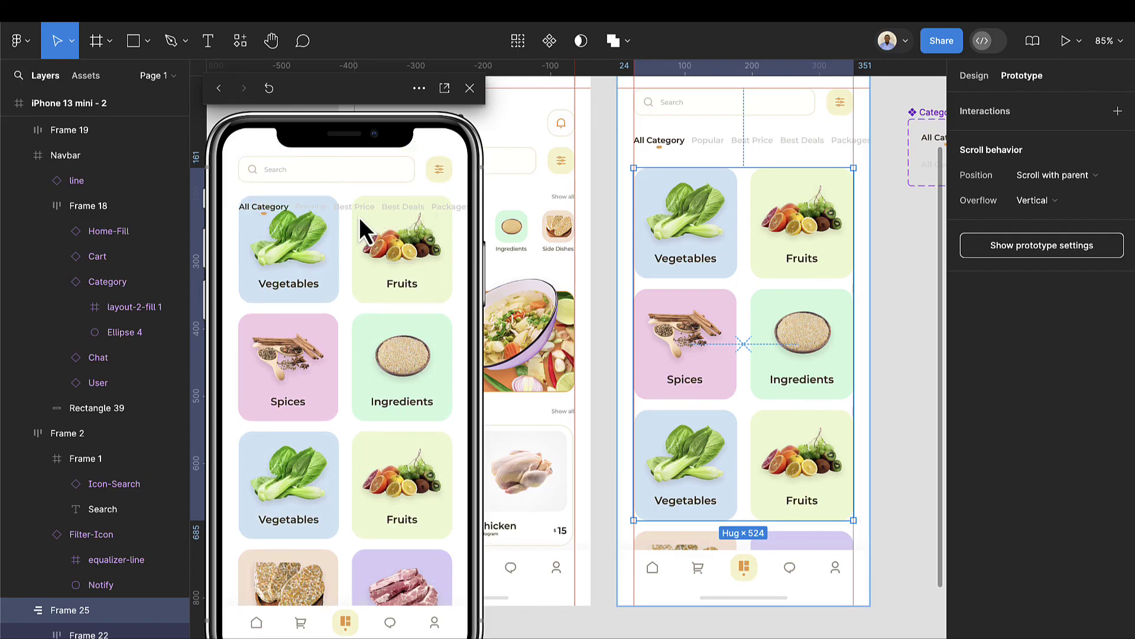
drag(342, 324, 360, 393)
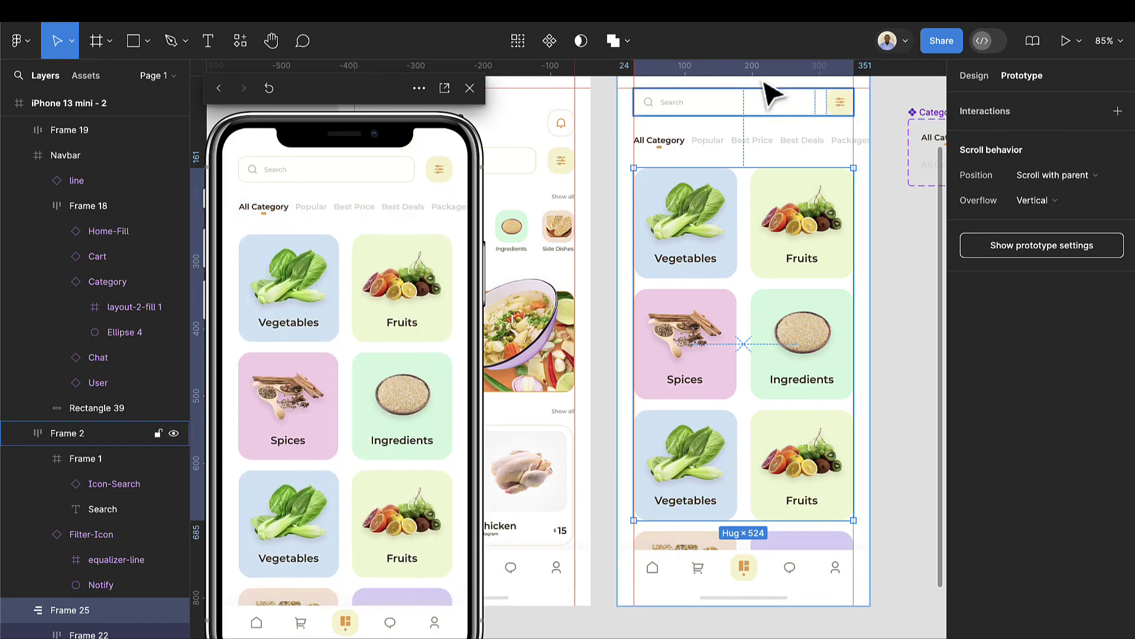
Combine the search row and the category tab row into one vertical auto layout
scroll(768, 106, up, 3)
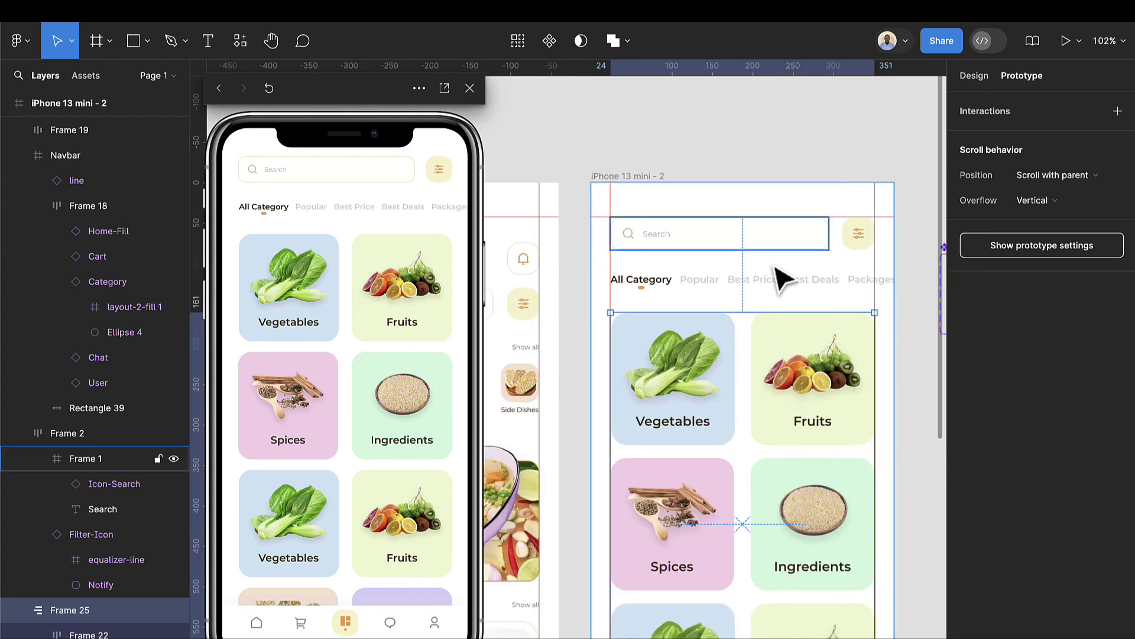
scroll(753, 261, up, 2)
click(809, 242)
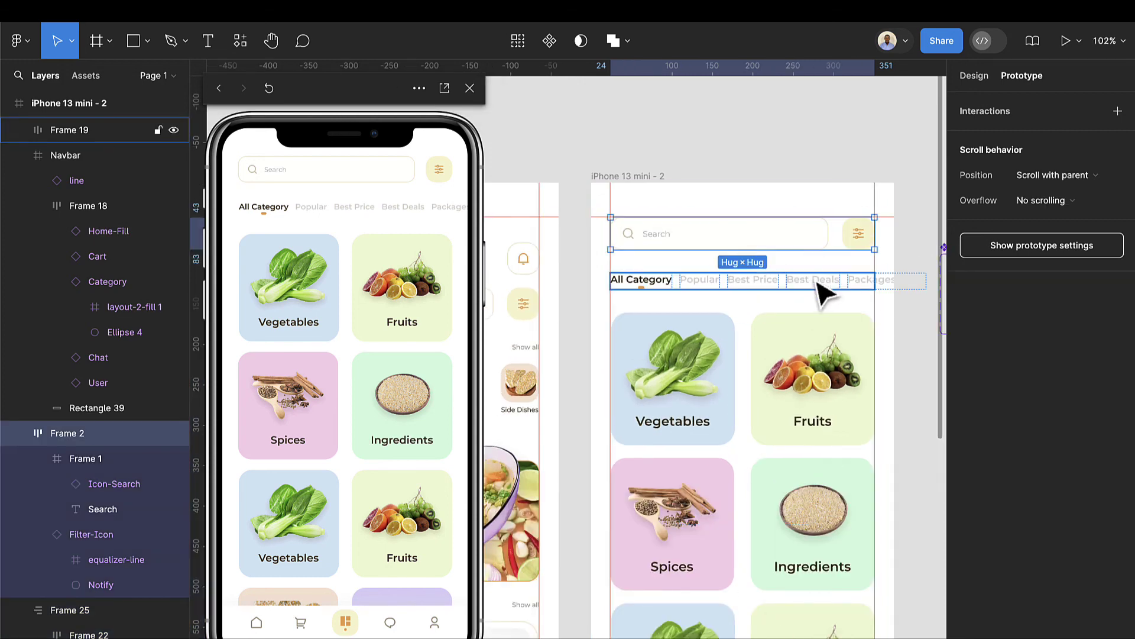
shift+click(819, 283)
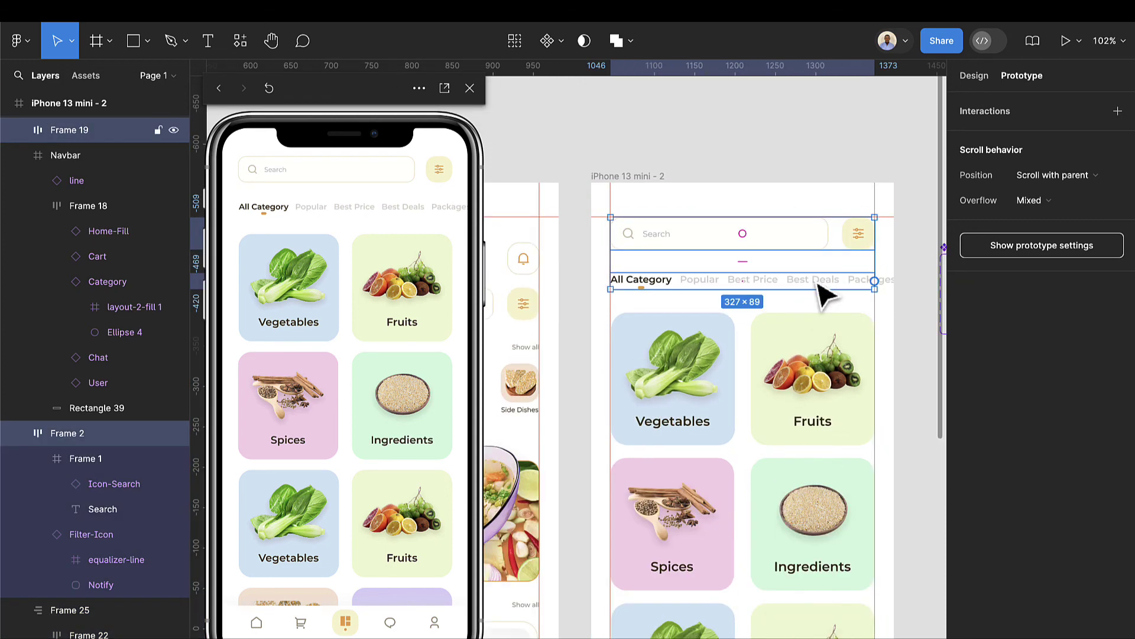
key(shift+a)
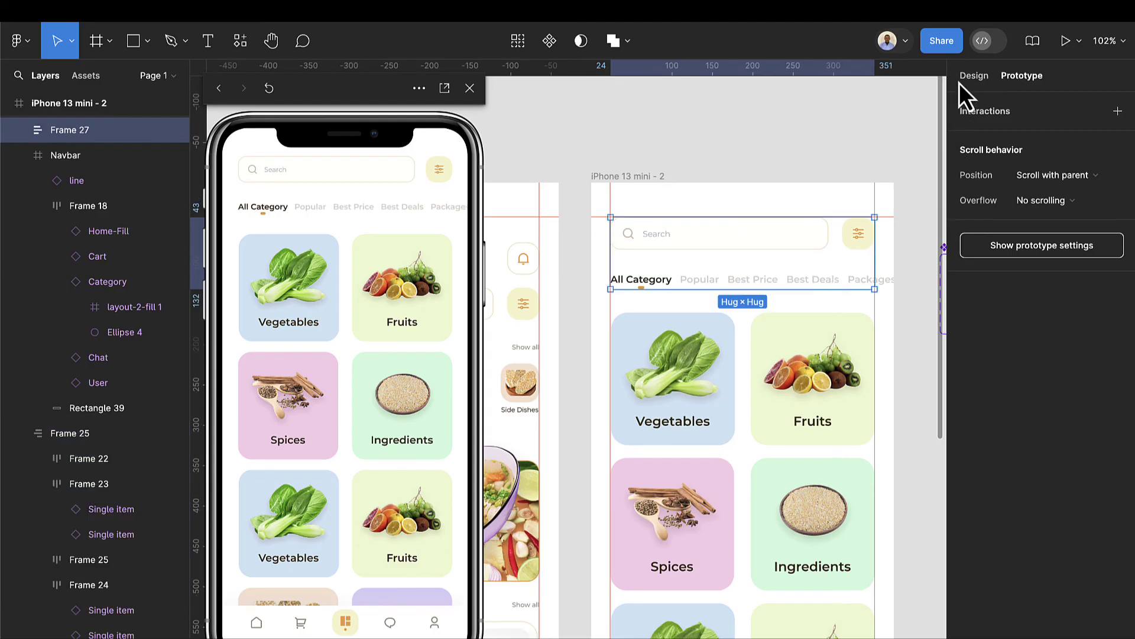
Wrap the search and category tabs layout in a new frame and widen it to the full screen width of 375
click(973, 77)
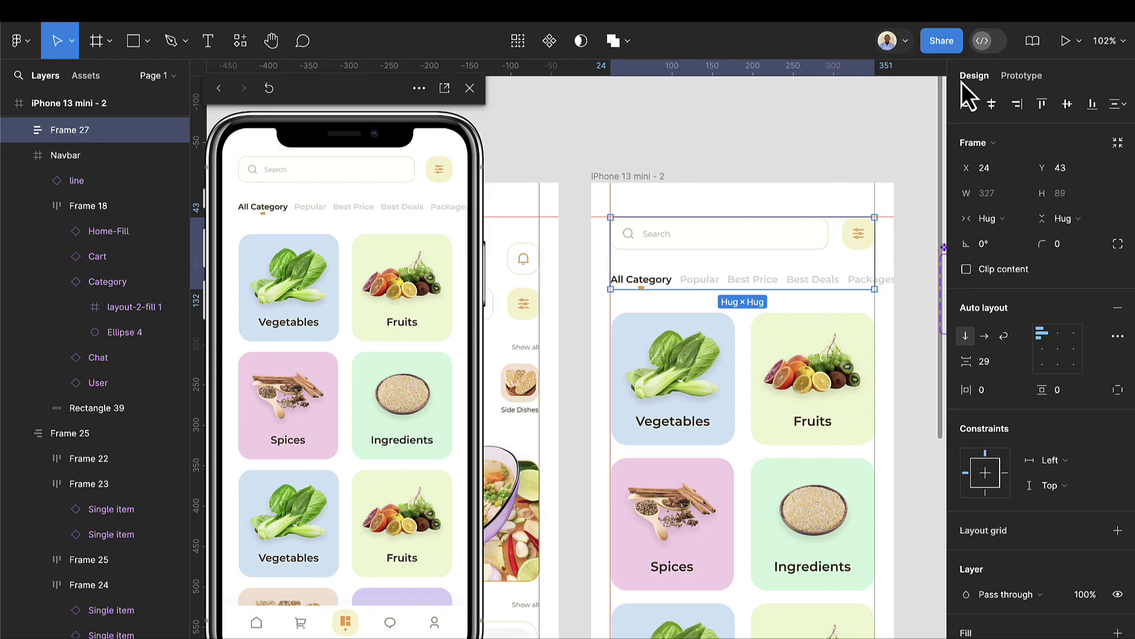
right_click(685, 249)
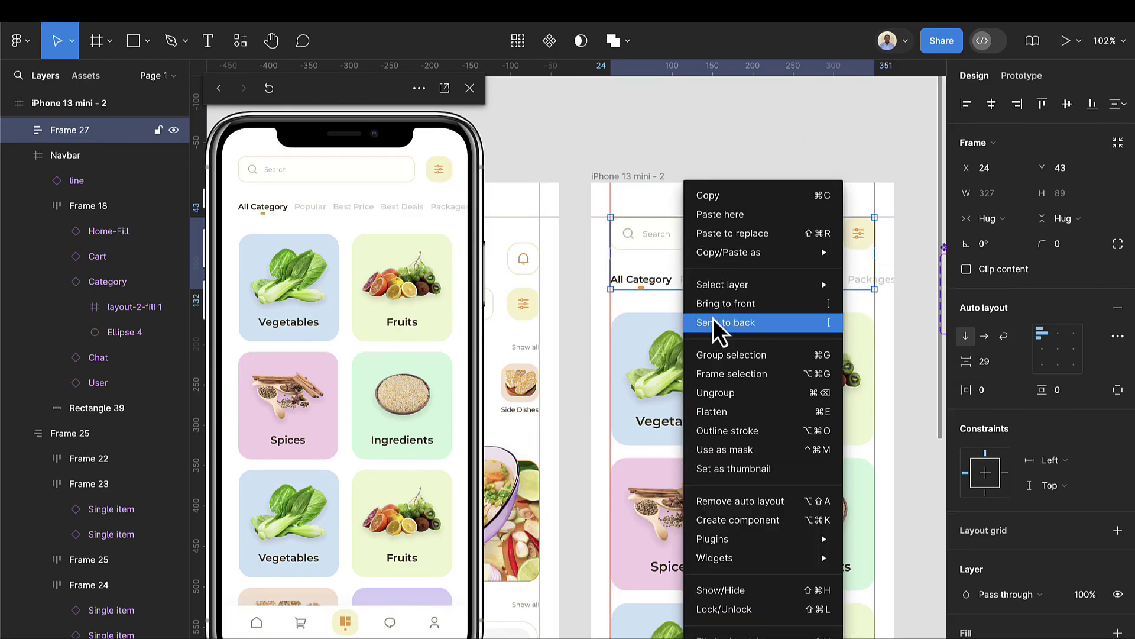
click(734, 379)
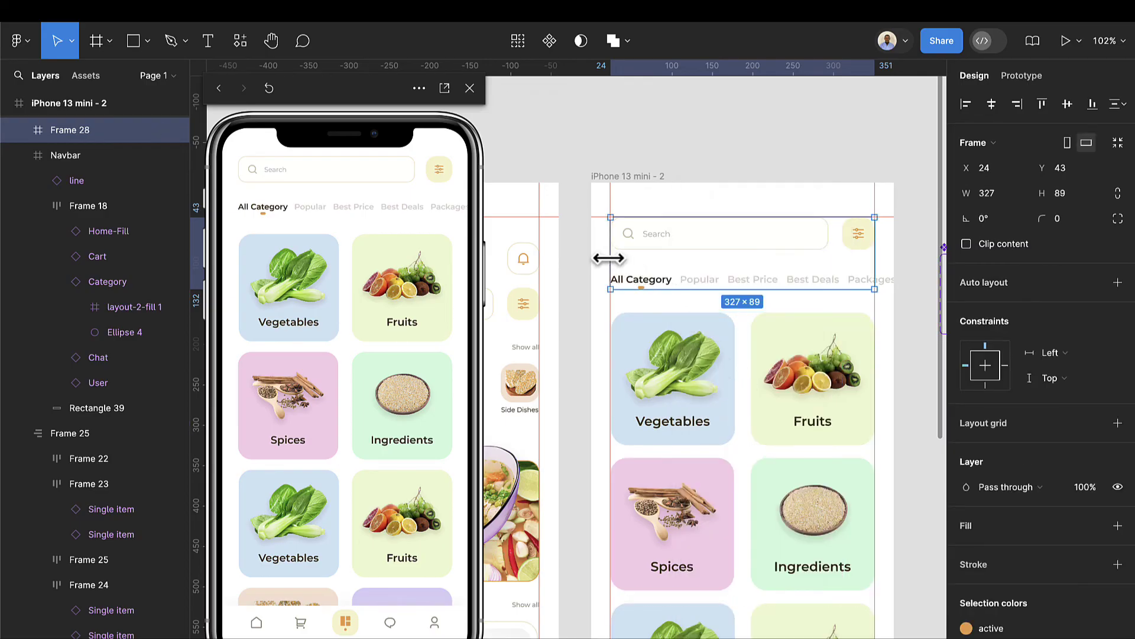
drag(609, 259, 591, 258)
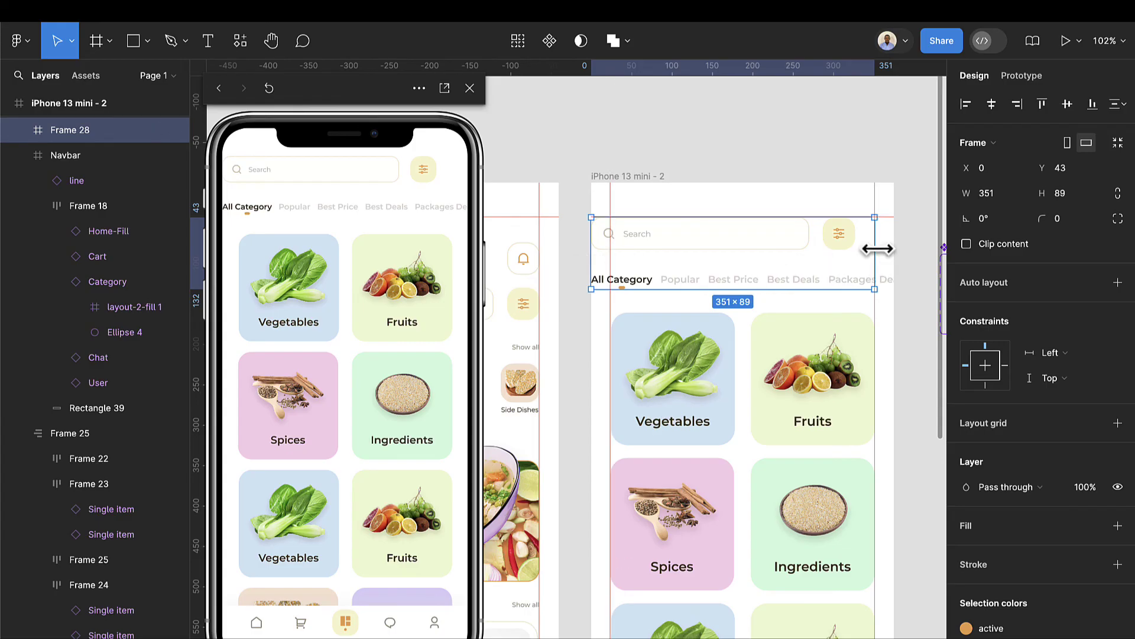
drag(878, 249, 896, 251)
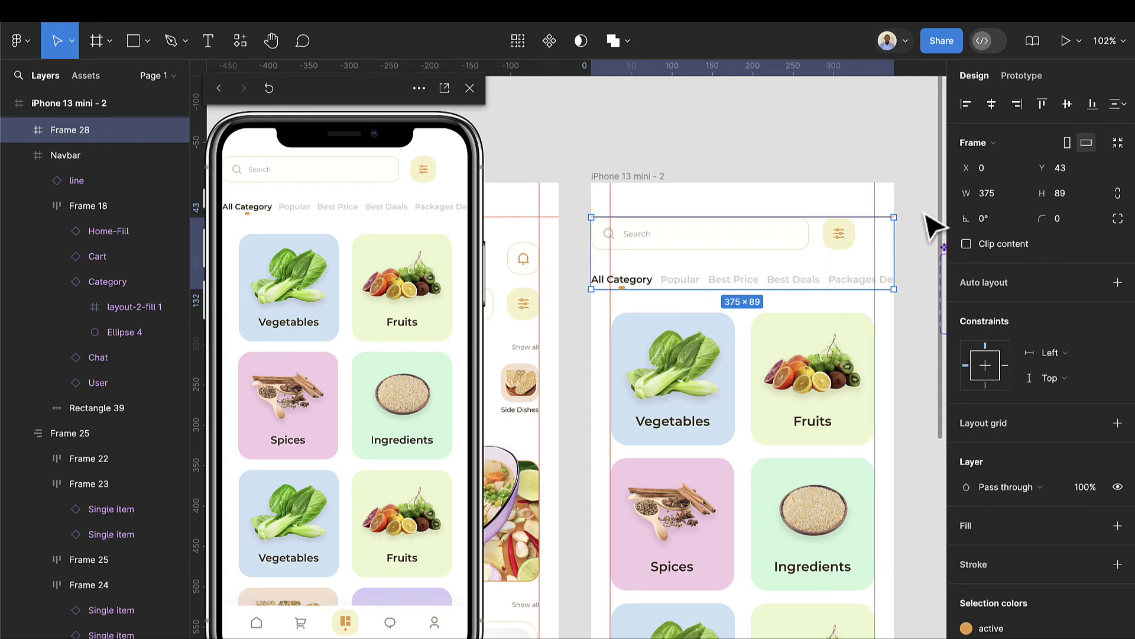
Center the search and tabs layout horizontally in its outer frame and extend that frame up to the screen's top edge, 132 high
key(shift+a)
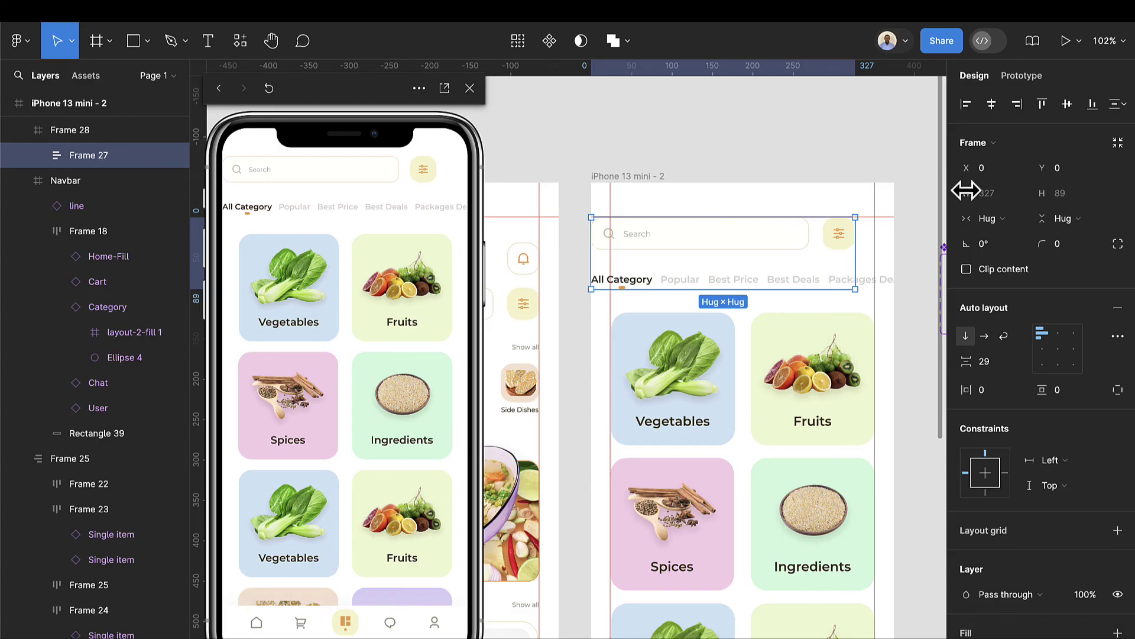
click(996, 108)
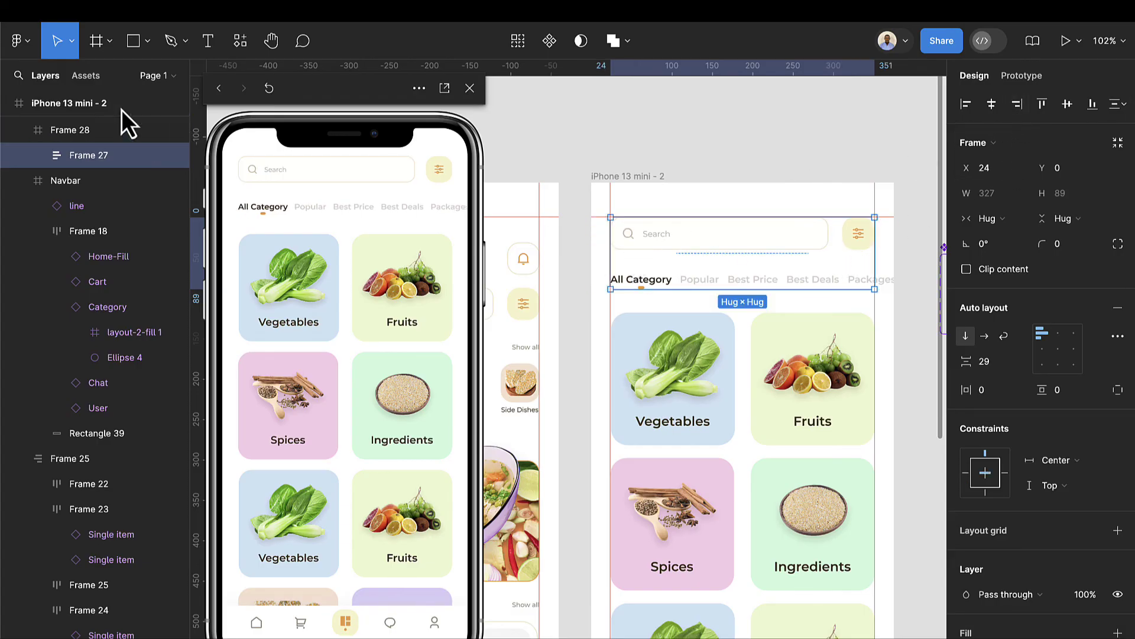
click(48, 135)
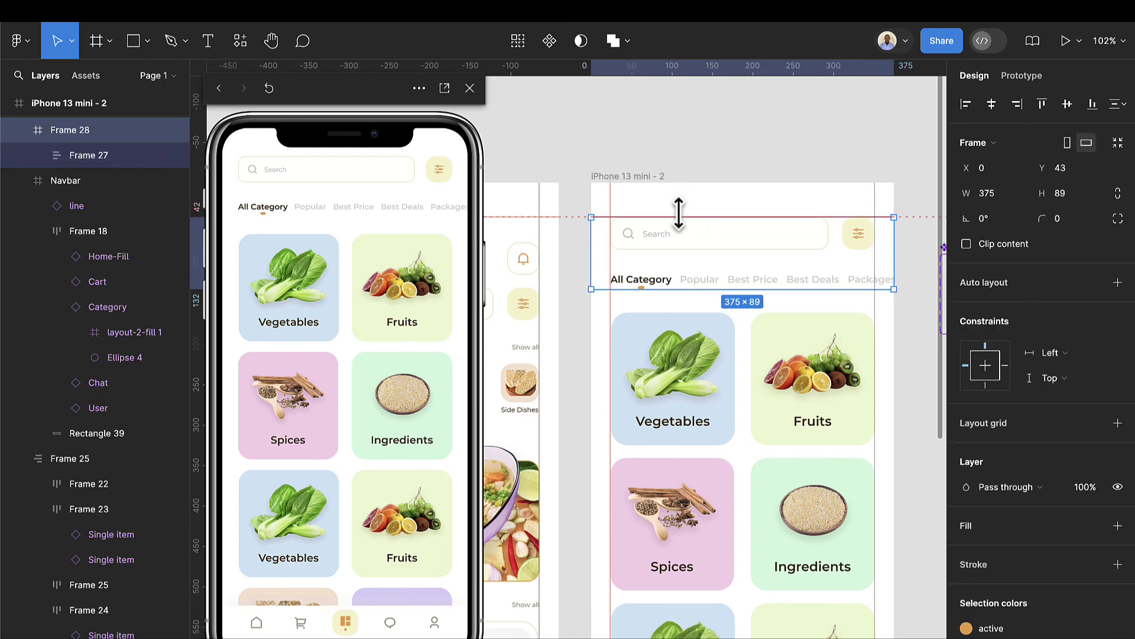
drag(681, 216, 680, 183)
click(722, 148)
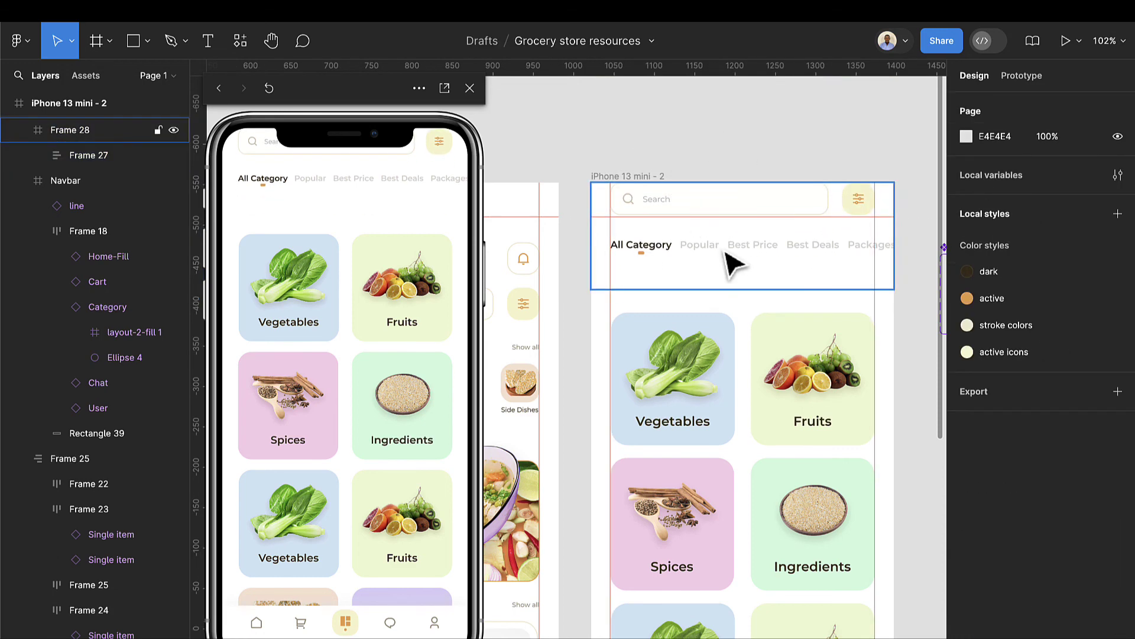
Move the nested search and category tabs layout down to Y 43 inside its outer frame
click(734, 263)
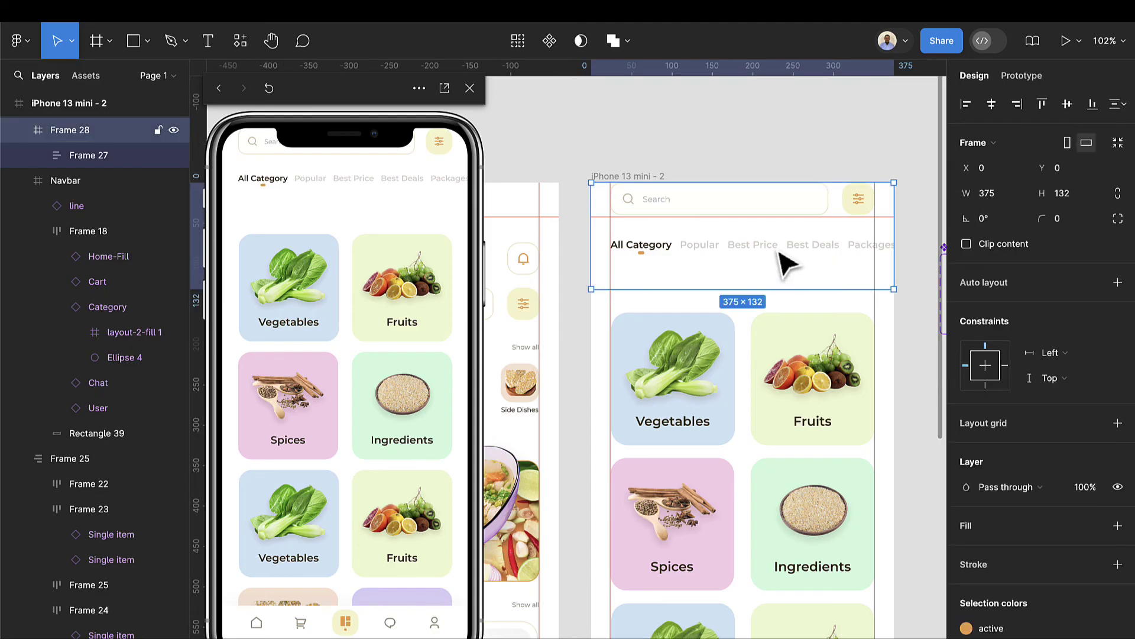
key(Return)
key(Down)
key(Down)
key(Down)
key(Down)
key(Down)
key(Down)
key(Down)
key(Down)
key(Down)
key(Down)
key(Down)
key(Down)
key(Down)
key(Down)
key(Down)
key(Down)
key(Down)
key(Down)
key(Down)
key(Down)
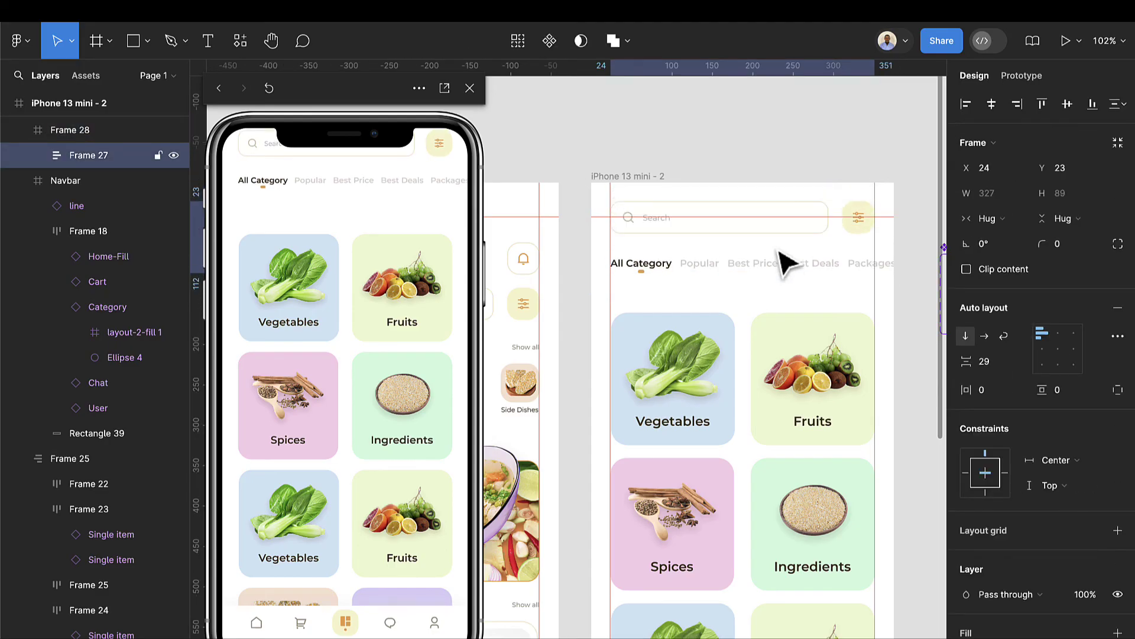
key(Down)
key(Down)
key(Down)
key(Down)
key(Down)
key(Down)
key(Down)
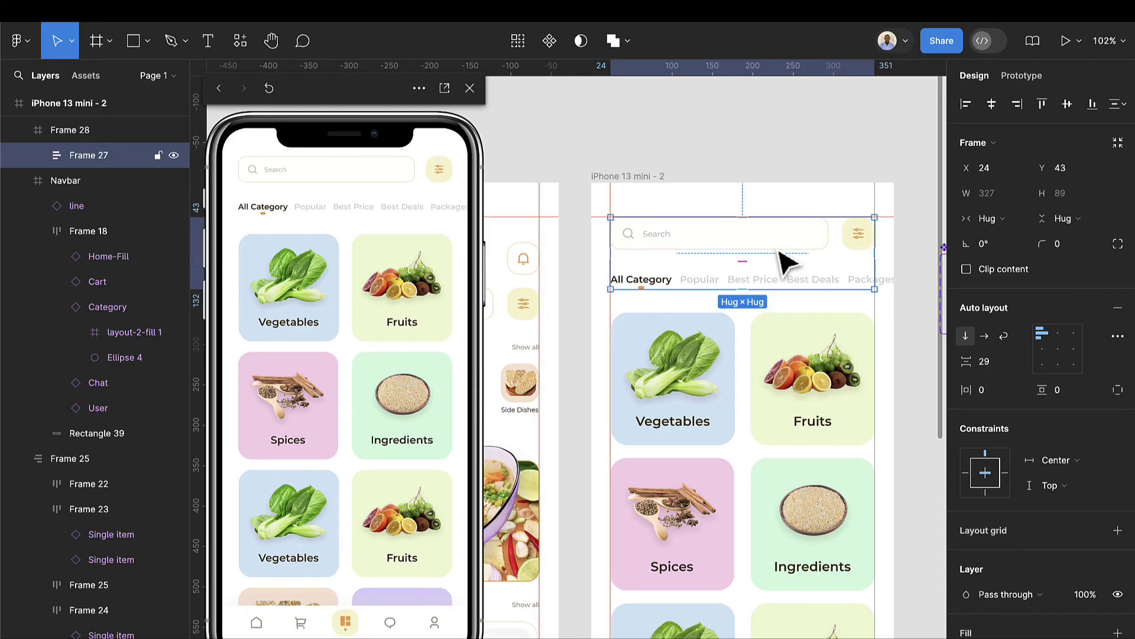
Add a white FFFFFF fill to the category screen's outer header frame and test the scrolling in the prototype preview
click(629, 176)
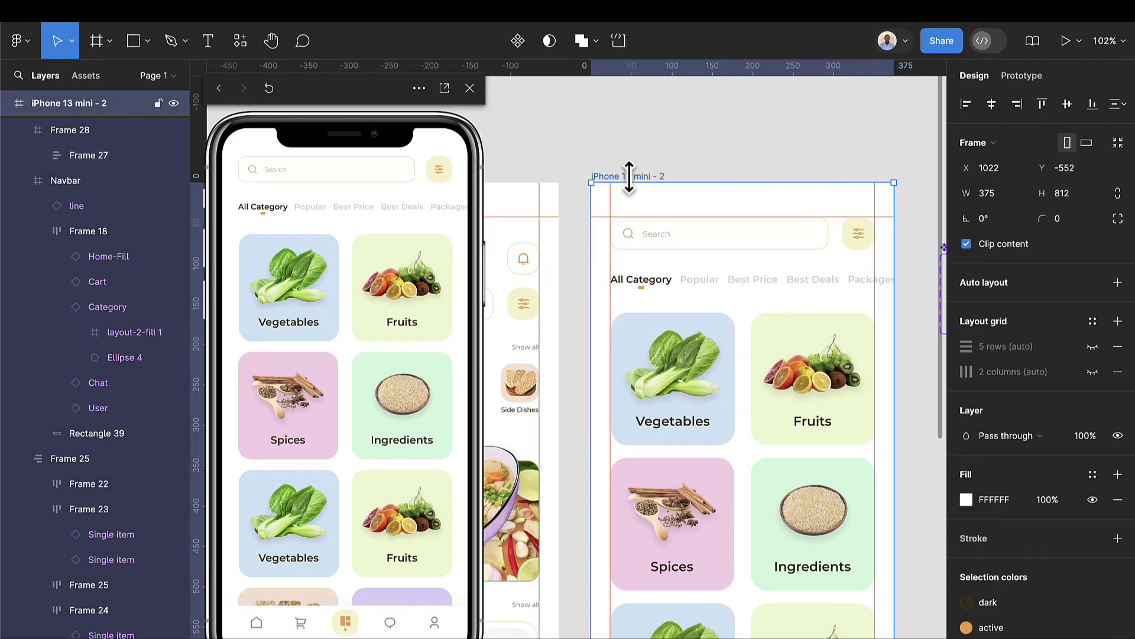
click(640, 206)
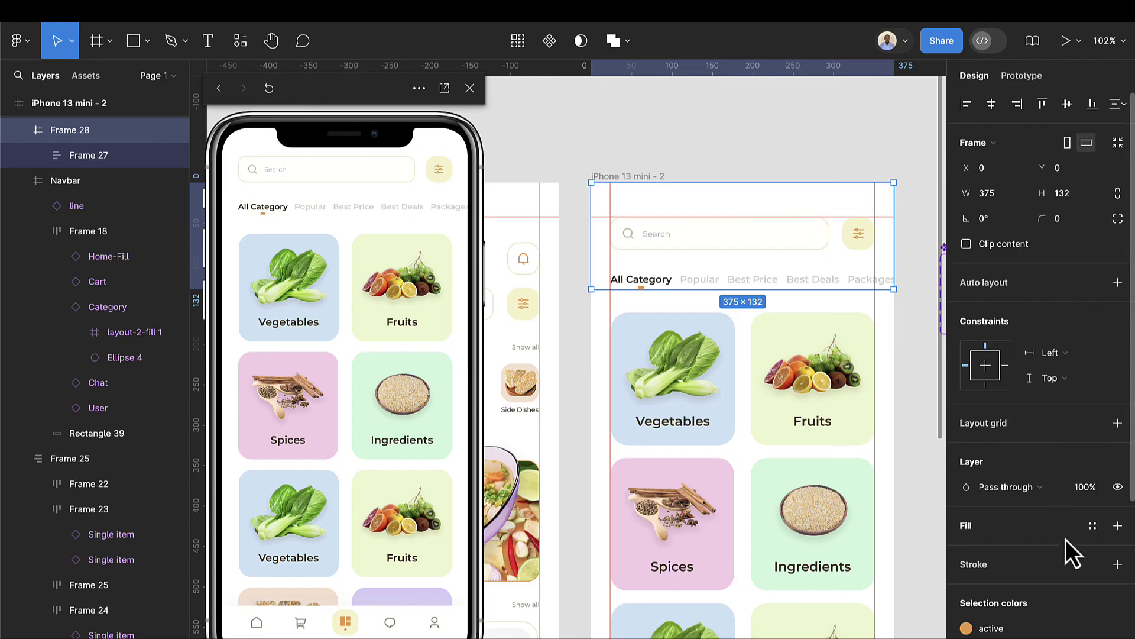
click(1118, 525)
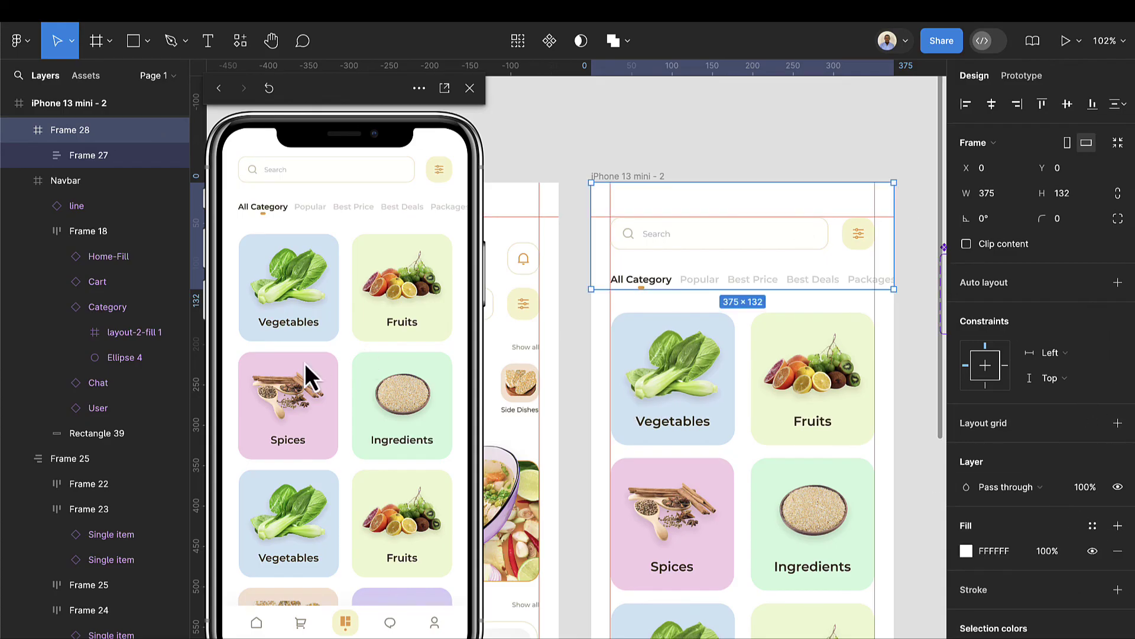
drag(351, 424, 353, 165)
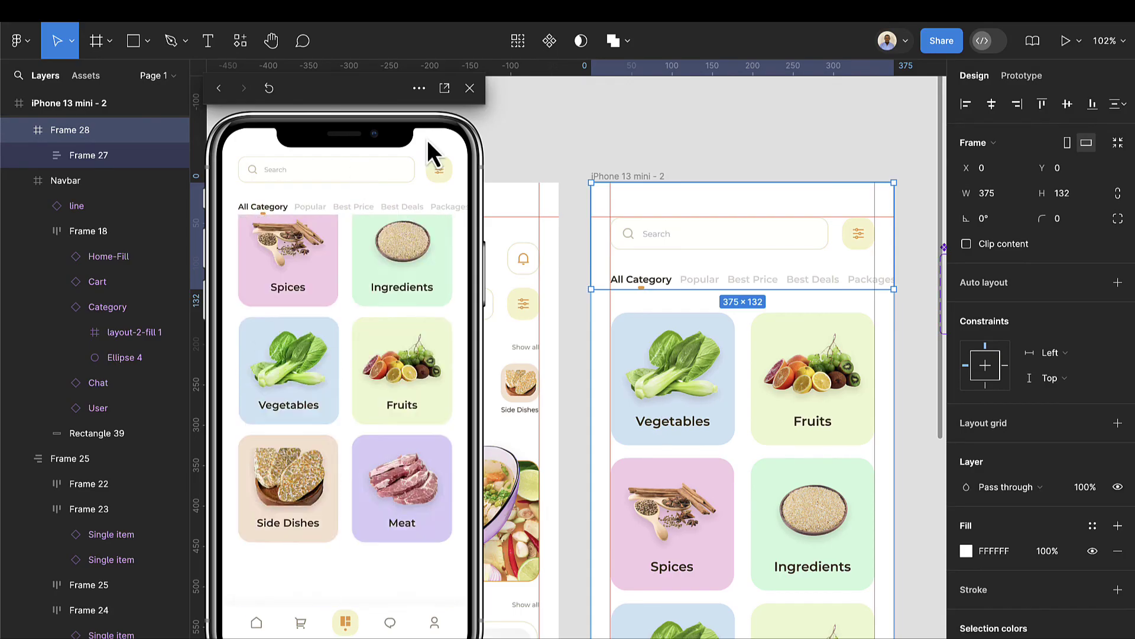
drag(434, 324, 340, 627)
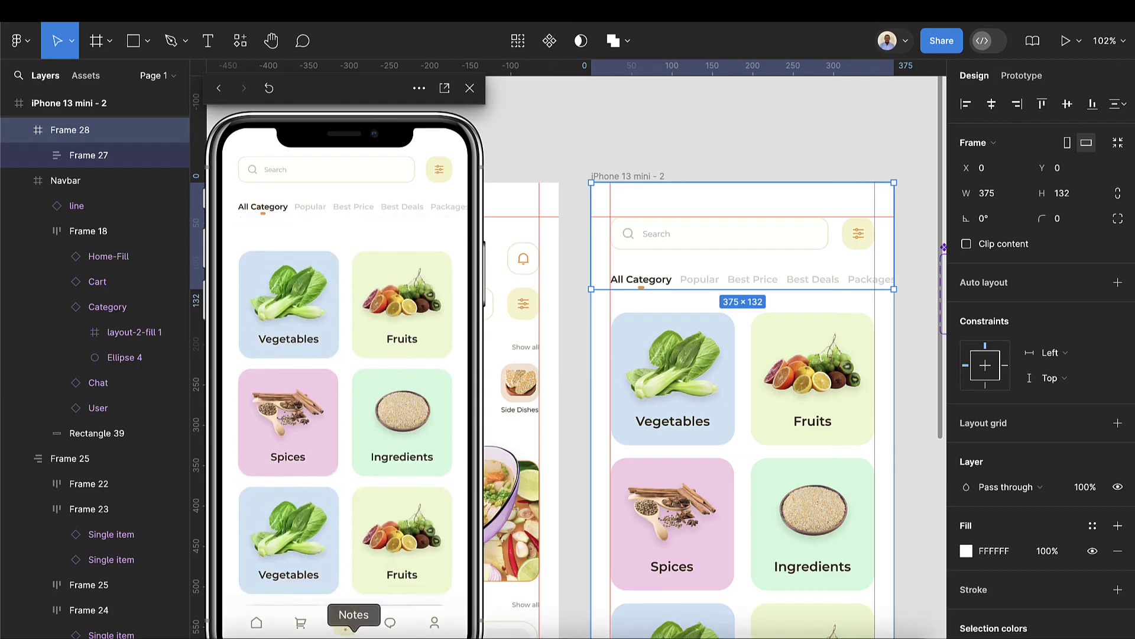
drag(356, 527, 353, 301)
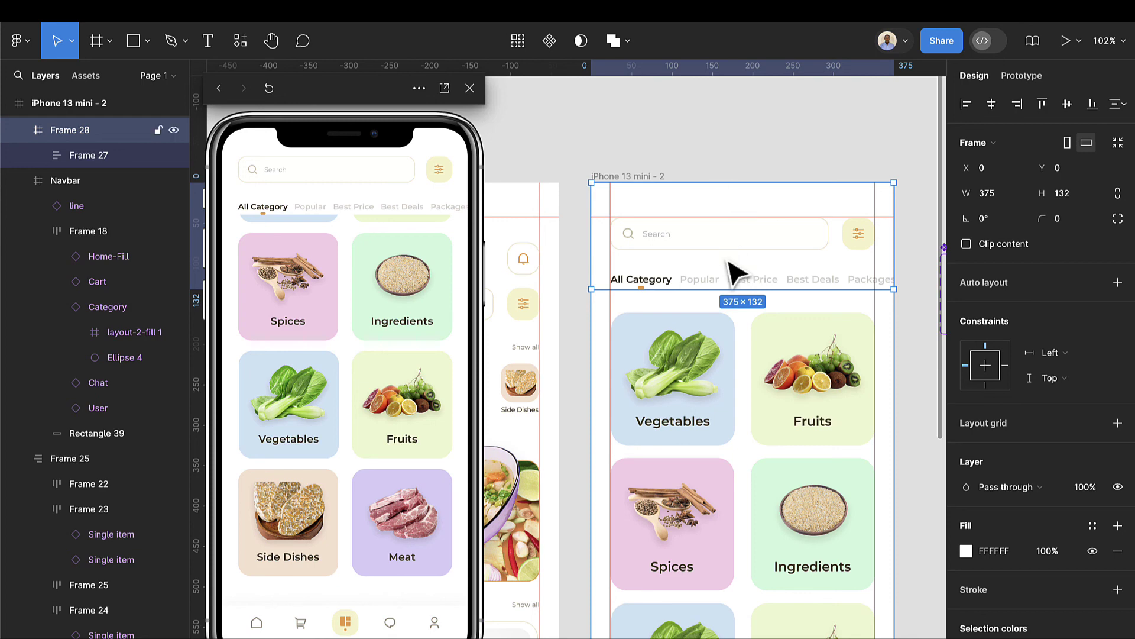
Extend the header frame's lower edge to a height of 142 and test the category scrolling in the preview
drag(728, 289, 732, 297)
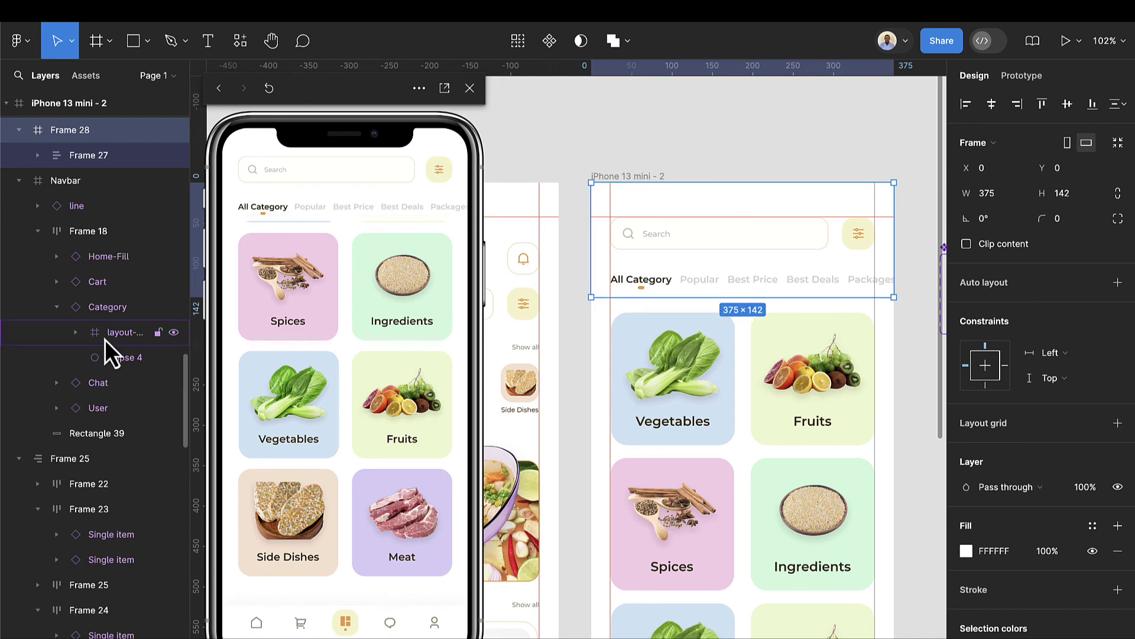
scroll(346, 410, up, 3)
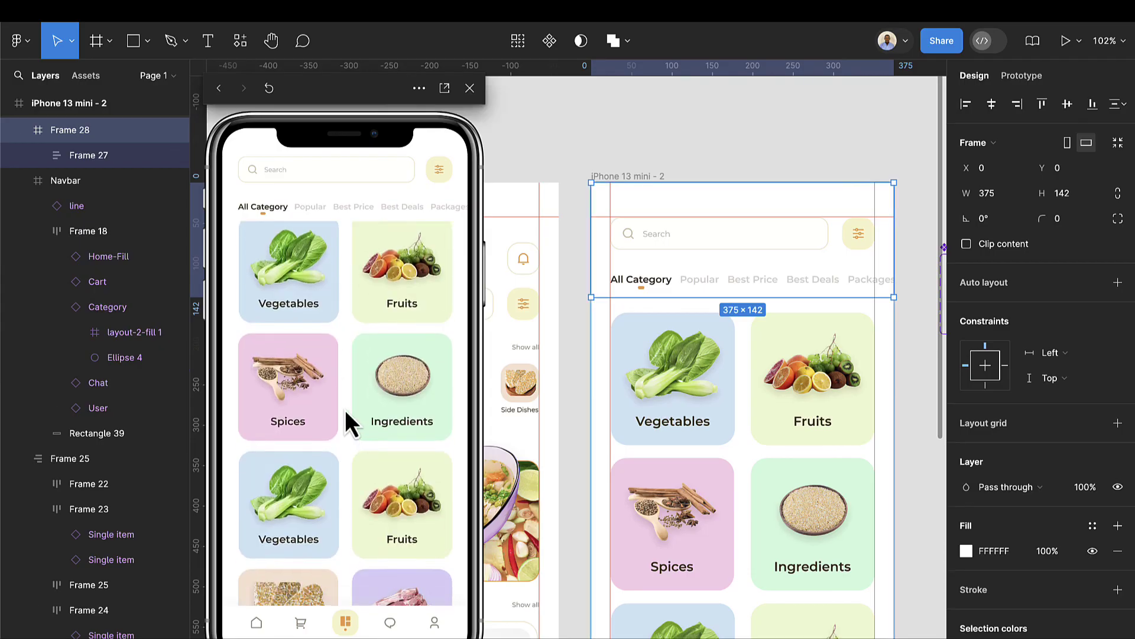
scroll(378, 366, down, 3)
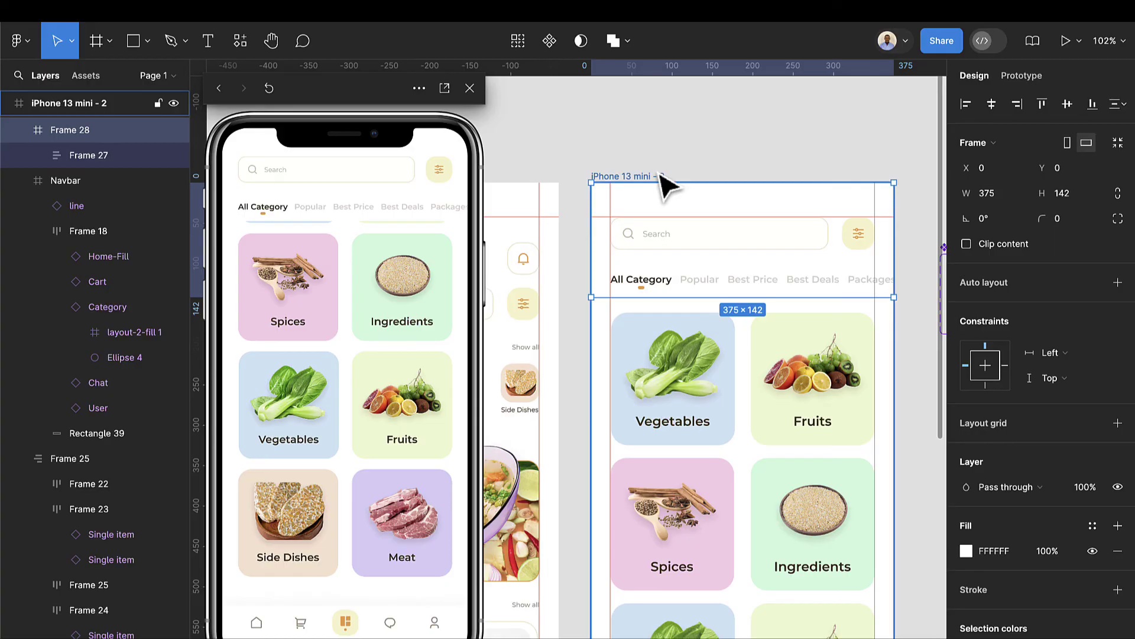
key(Escape)
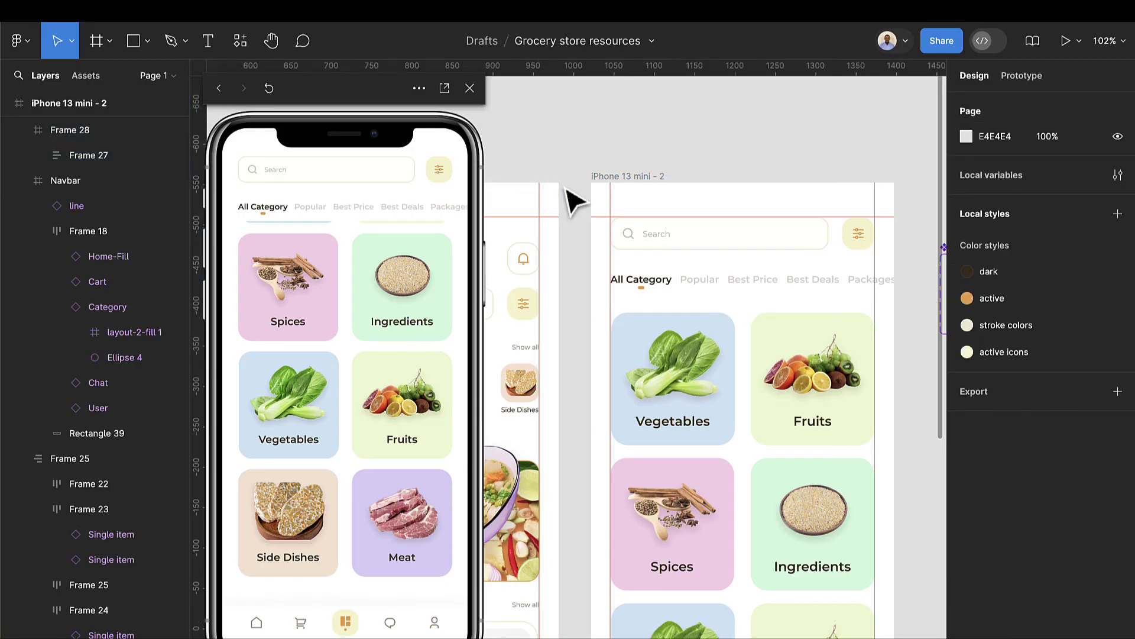
Duplicate the Side Dishes item twice in the home screen's category row
scroll(574, 201, left, 10)
click(612, 177)
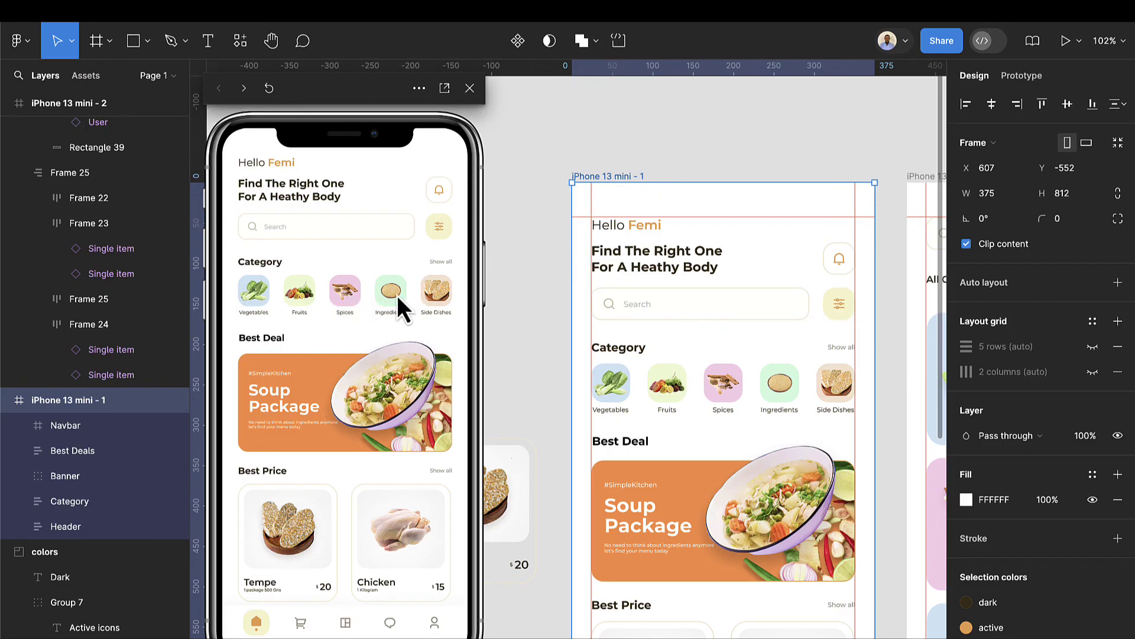
double_click(831, 396)
double_click(834, 393)
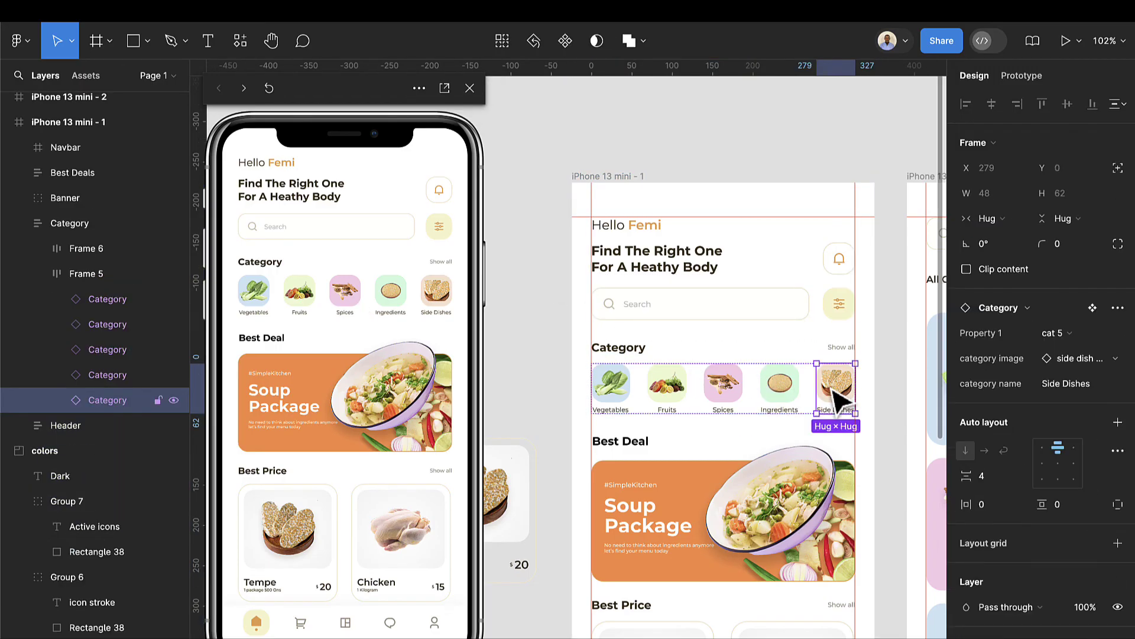
key(ctrl+d)
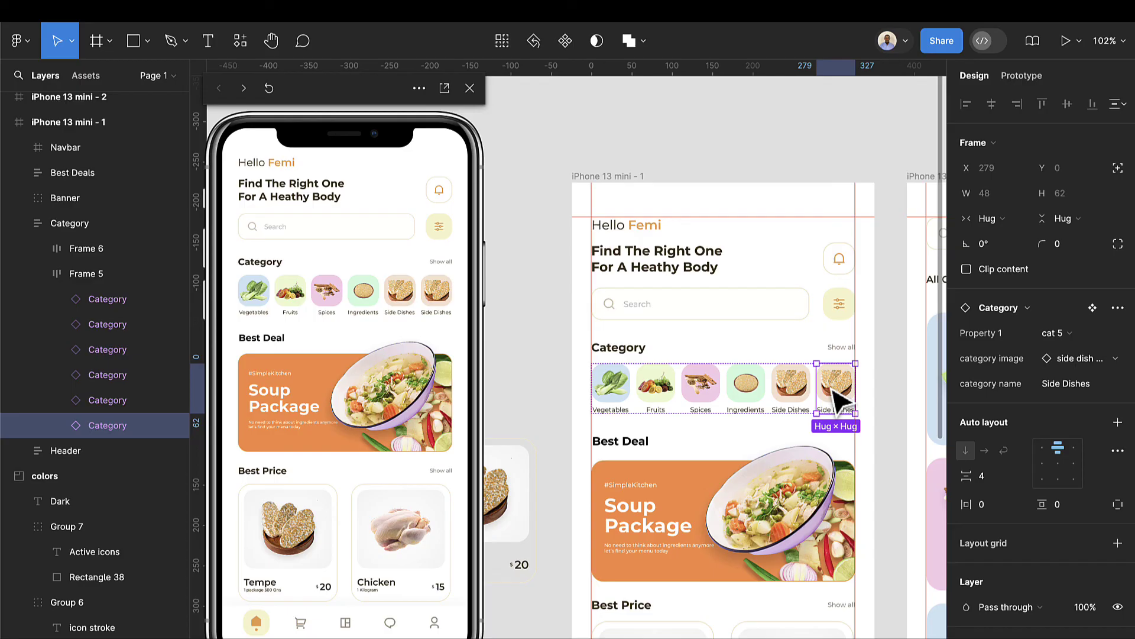
key(ctrl+d)
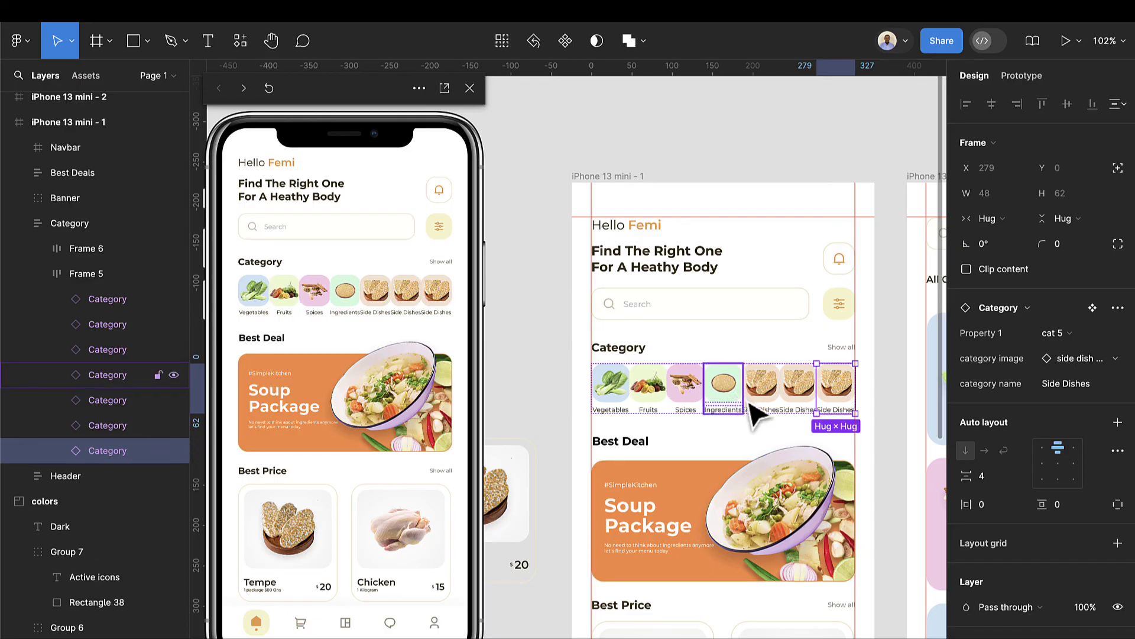
key(Escape)
Widen the home screen's category item row to 423, past the screen's edge
scroll(739, 385, right, 3)
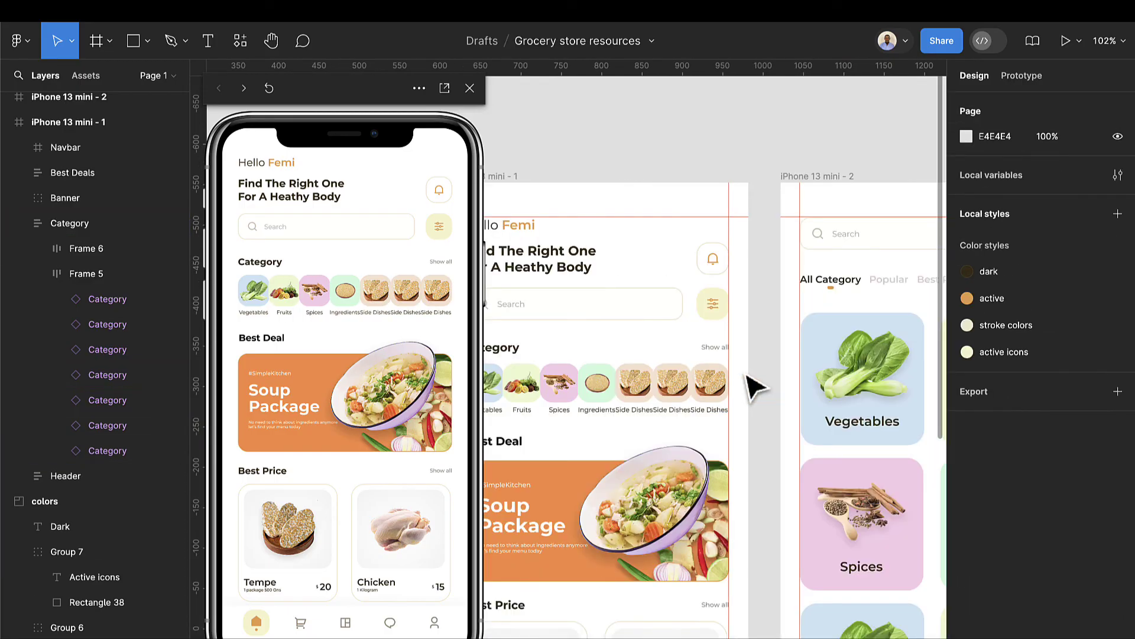
double_click(686, 402)
drag(730, 387, 807, 389)
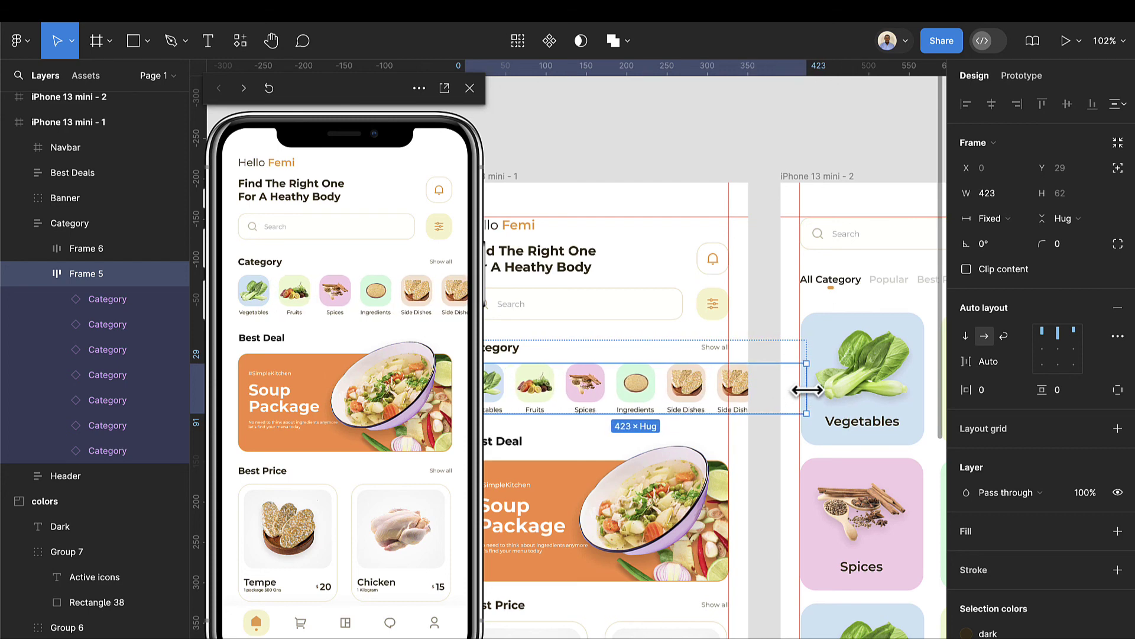
scroll(804, 390, left, 3)
click(566, 414)
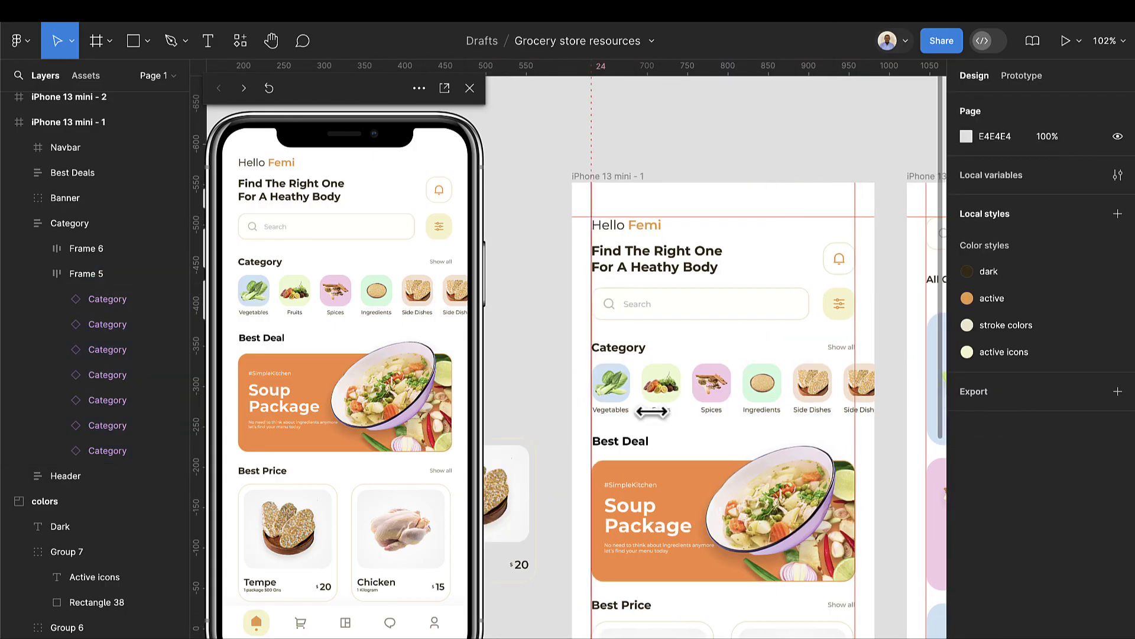
Set the scroll overflow of the home screen's category item row to Horizontal
click(747, 408)
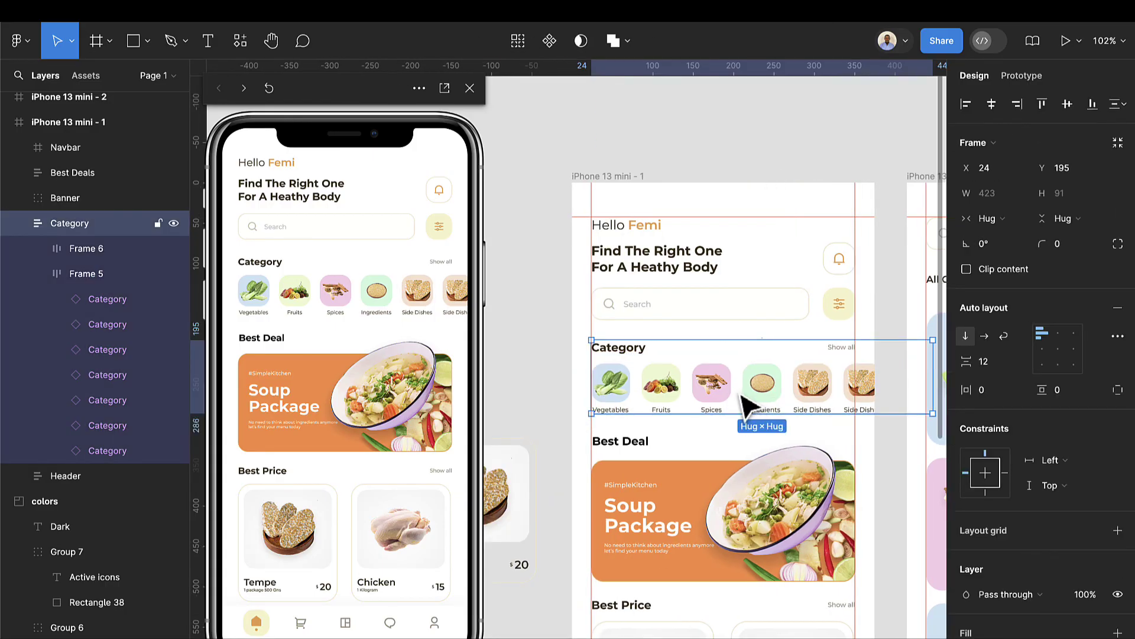
click(747, 408)
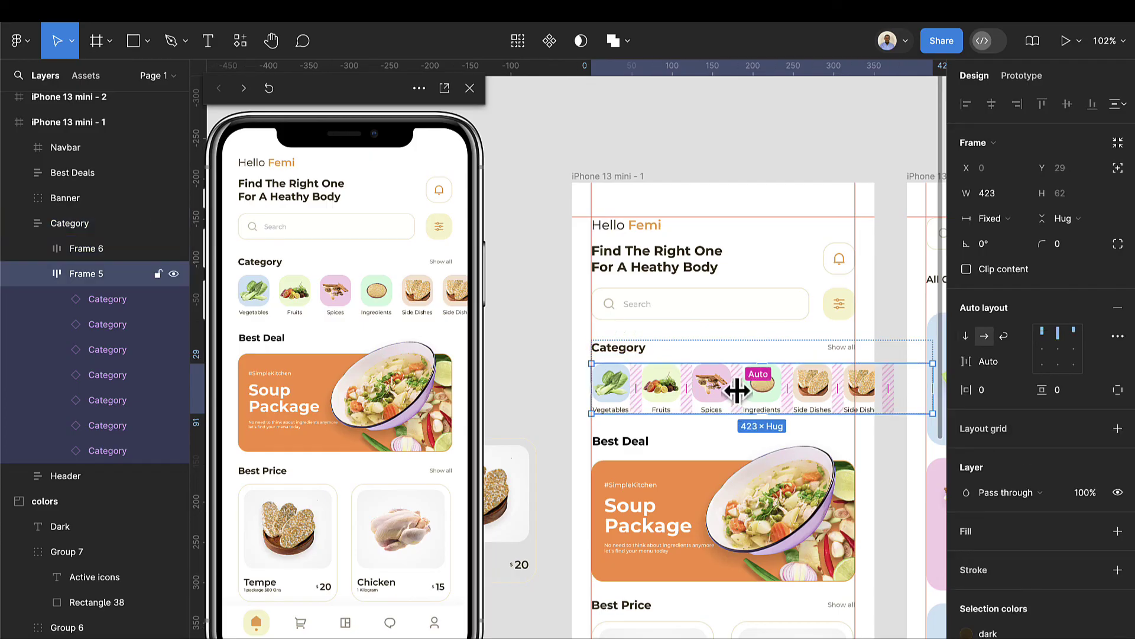
click(1020, 75)
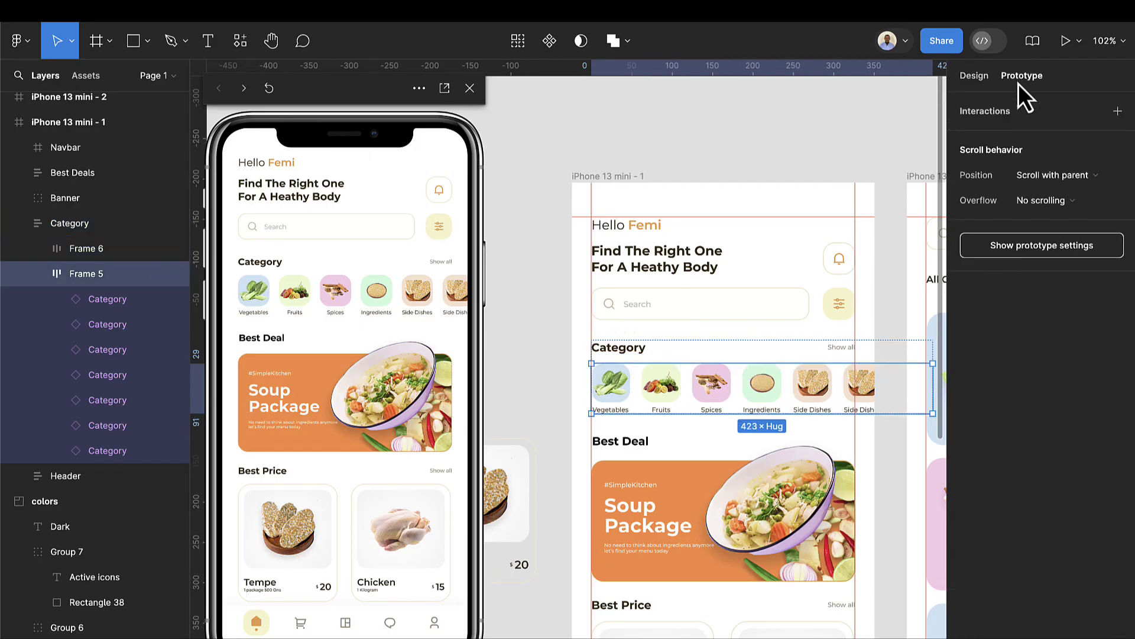
click(1051, 199)
click(1053, 218)
Narrow the home screen's category item row to a width of 327 and set its item spacing to 16
scroll(932, 357, right, 4)
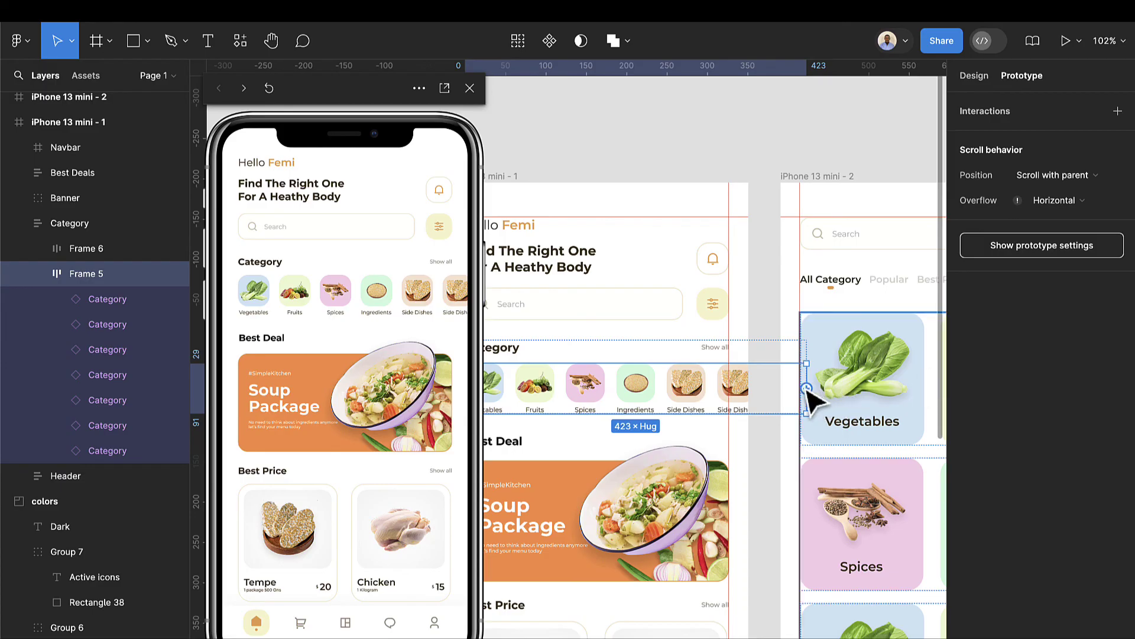
click(962, 75)
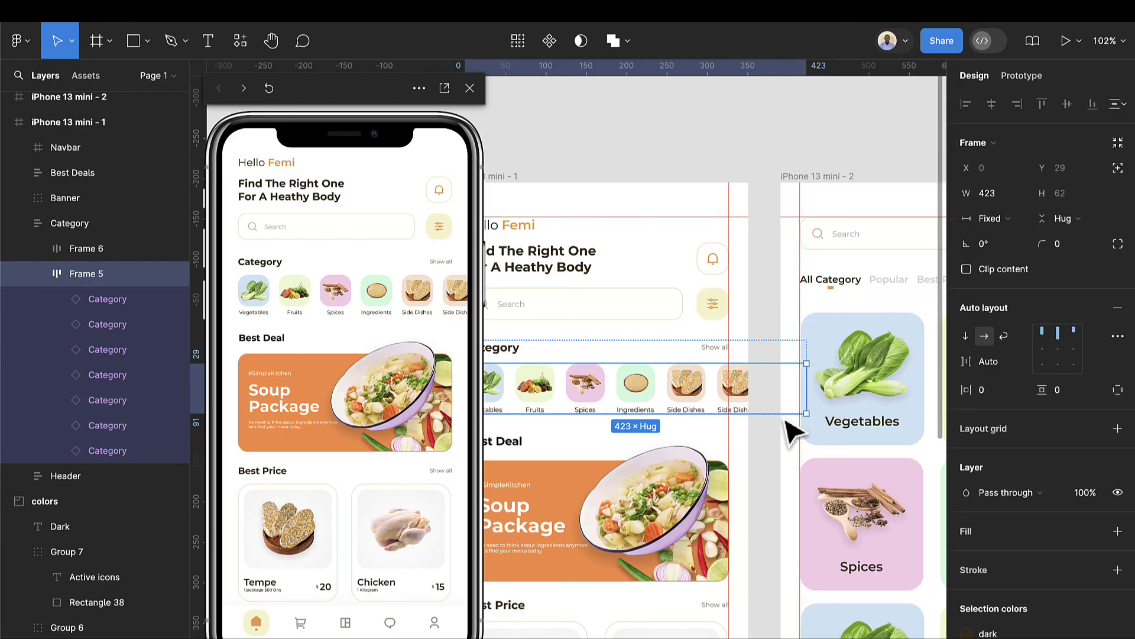
drag(803, 391, 731, 387)
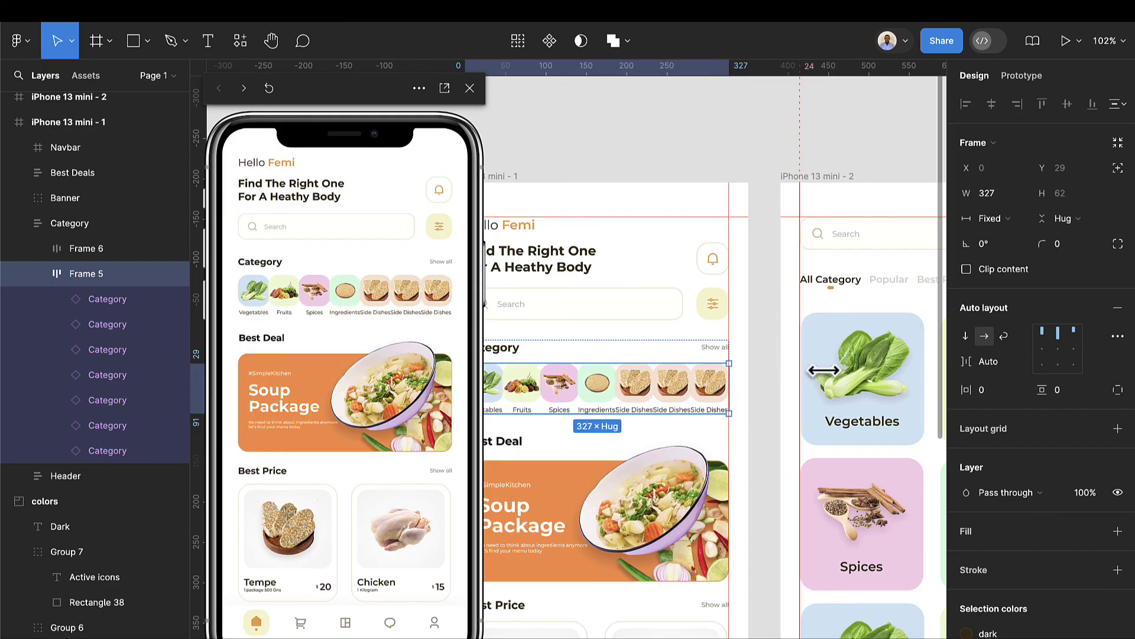
click(992, 361)
text(16)
key(Return)
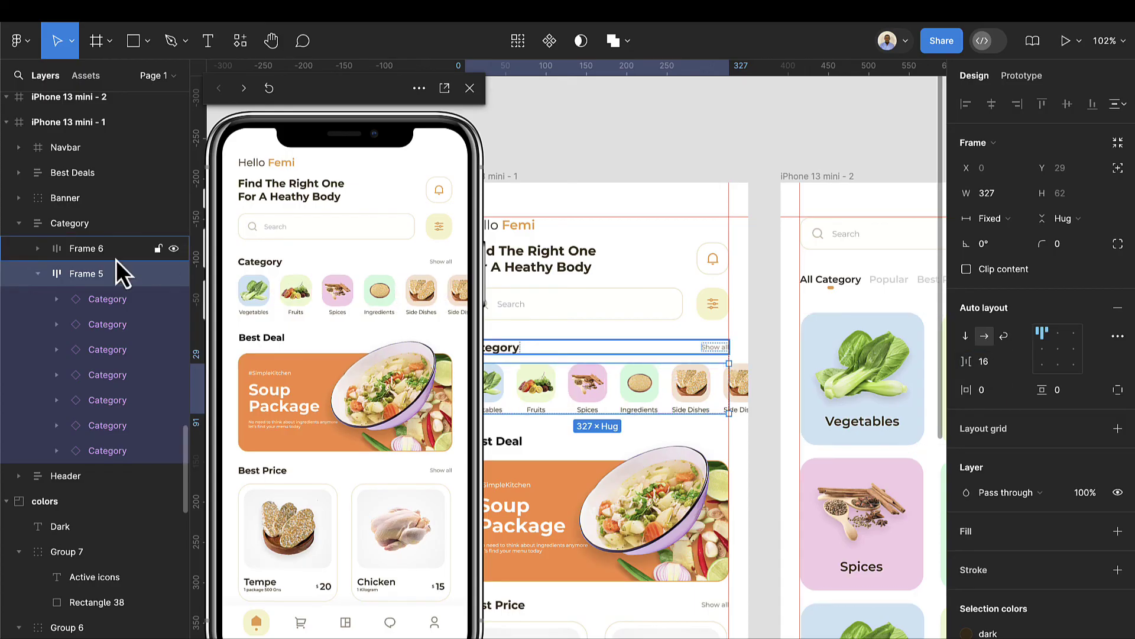
Test the horizontal scrolling of the home screen's category row in the prototype preview
scroll(635, 390, down, 1)
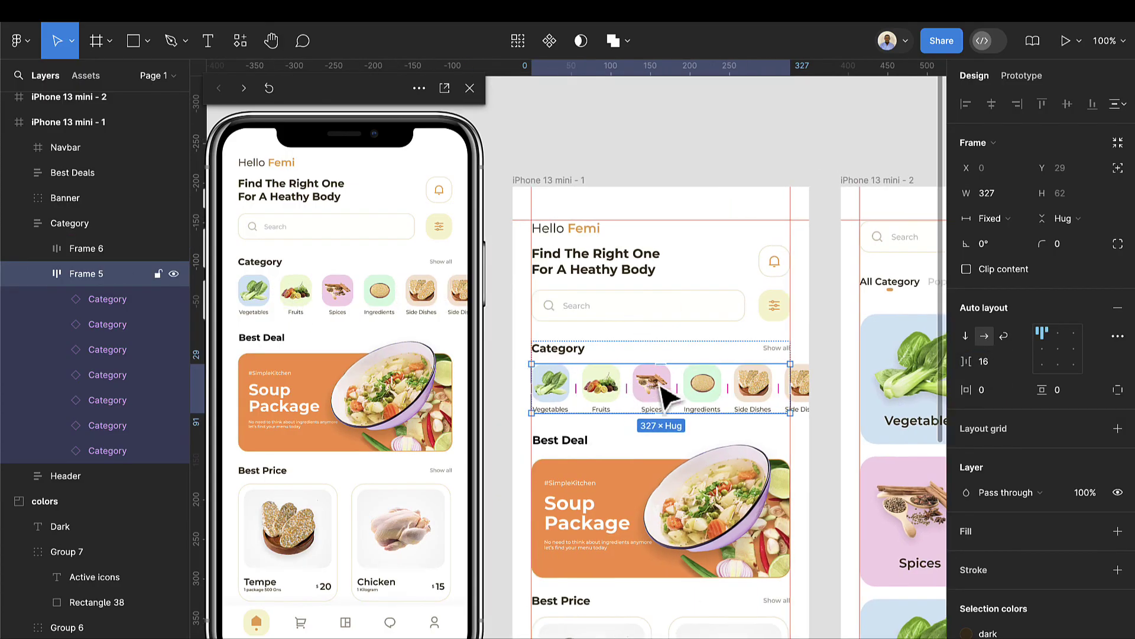
scroll(664, 384, up, 3)
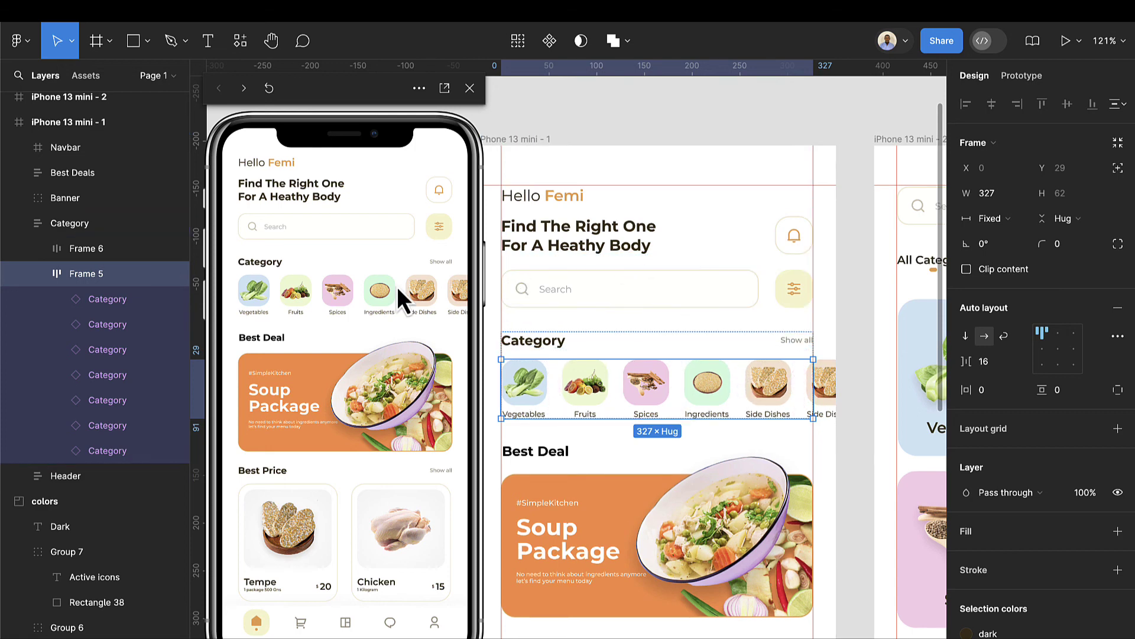
drag(394, 287, 321, 283)
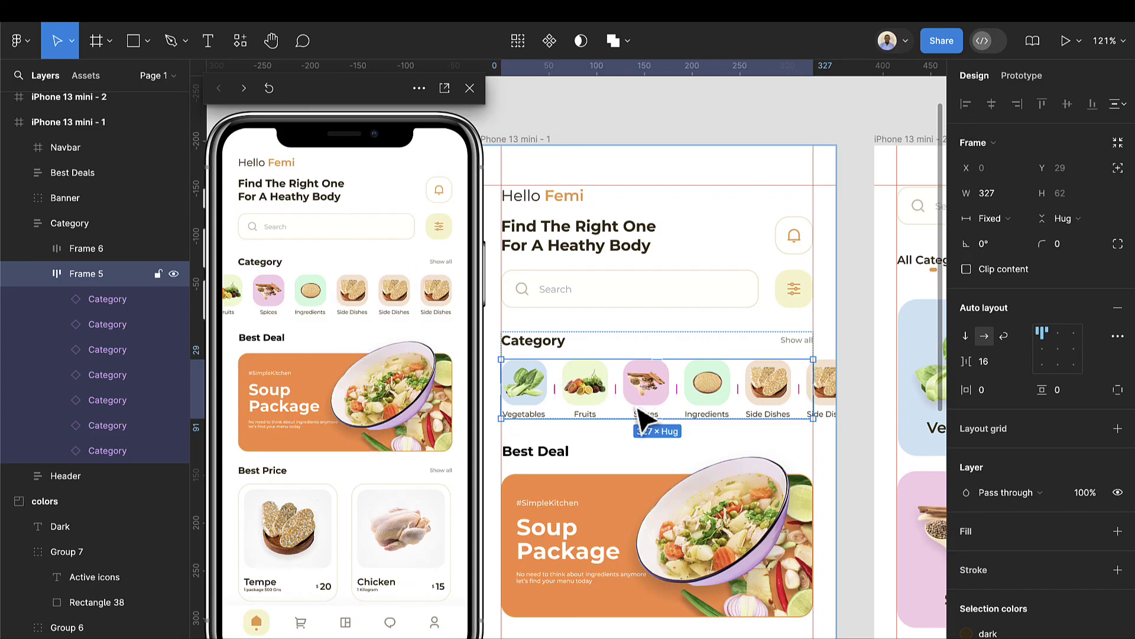
drag(395, 300, 479, 297)
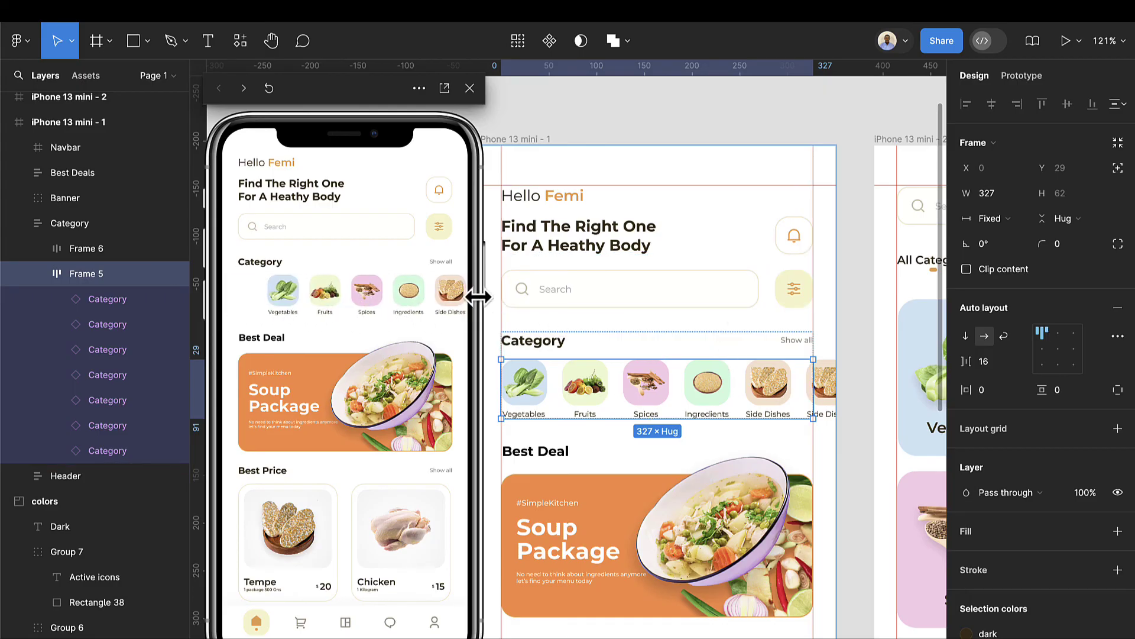
scroll(634, 414, down, 2)
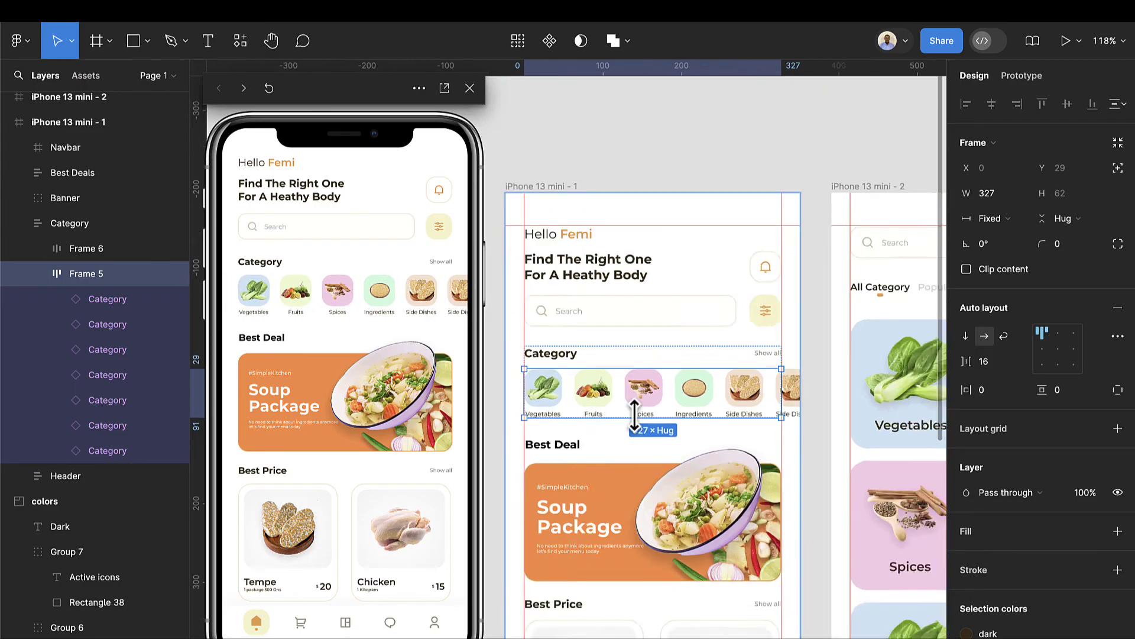
Link the home screen navbar's category icon to iPhone 13 mini - 2 with an on-click Navigate to interaction and Instant animation
scroll(635, 413, down, 5)
scroll(609, 520, down, 3)
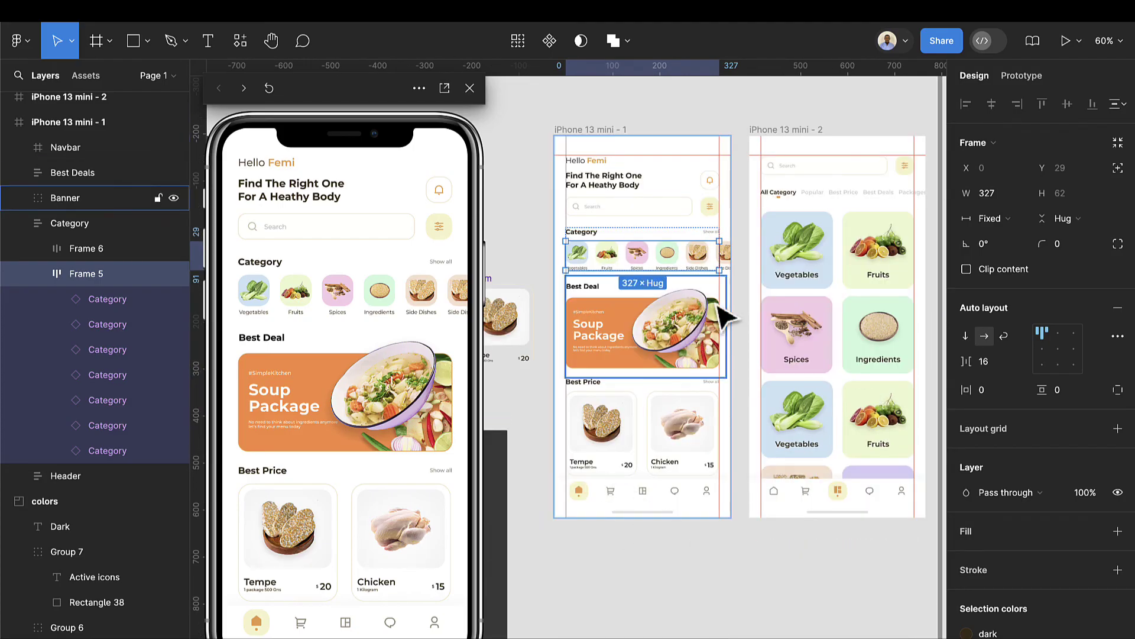
click(1022, 77)
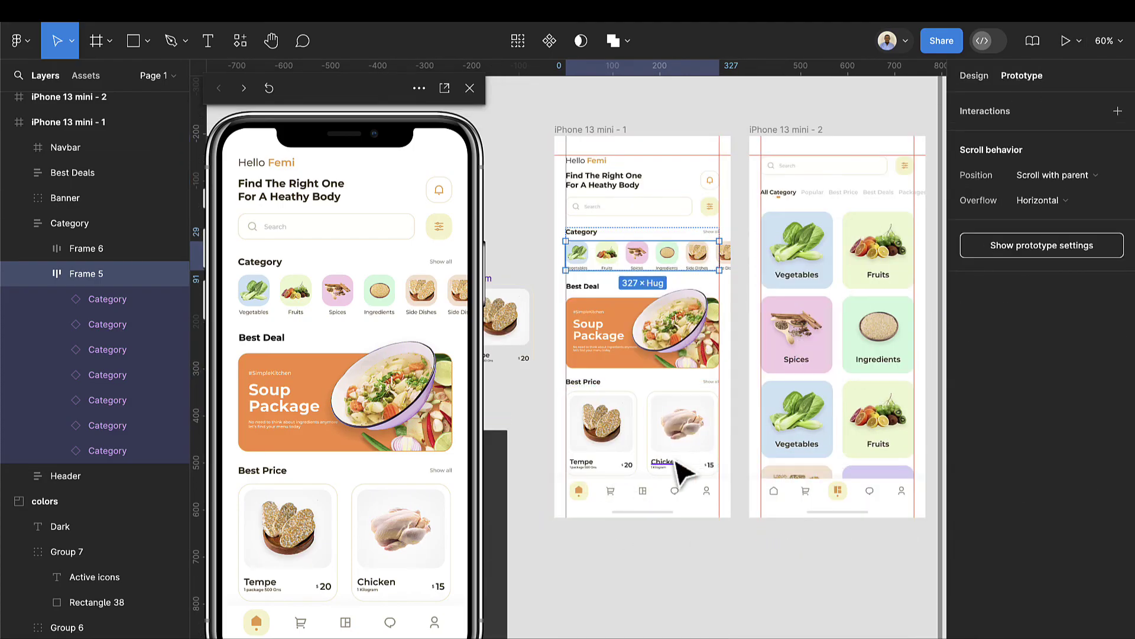
scroll(677, 462, up, 1)
double_click(642, 501)
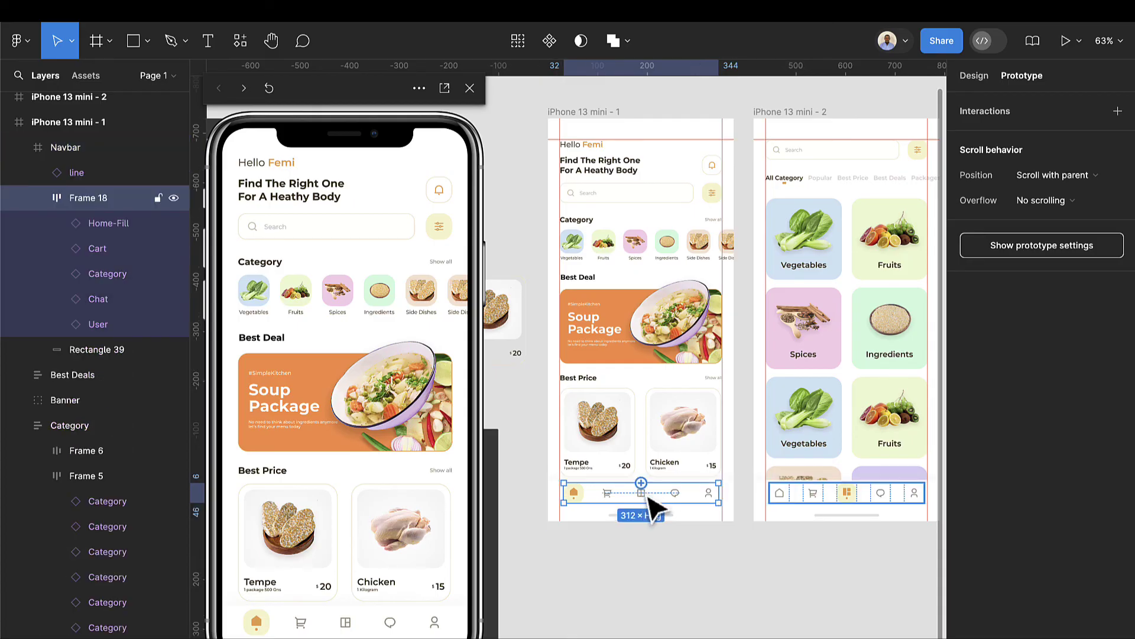
scroll(653, 506, up, 3)
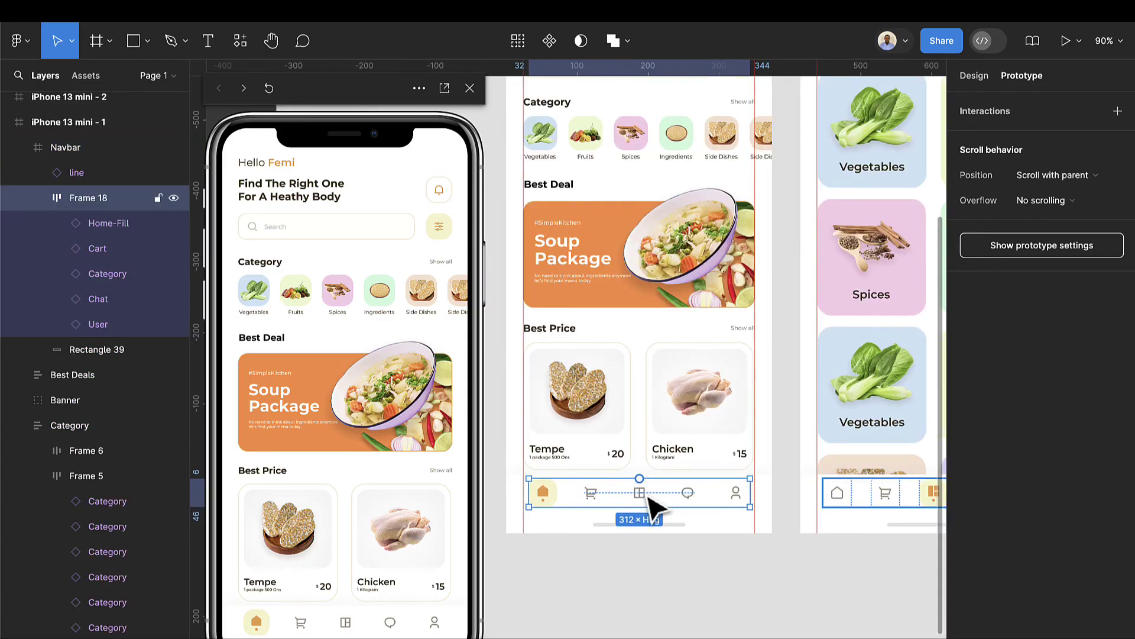
click(650, 496)
drag(653, 492, 819, 446)
key(Escape)
scroll(739, 296, right, 5)
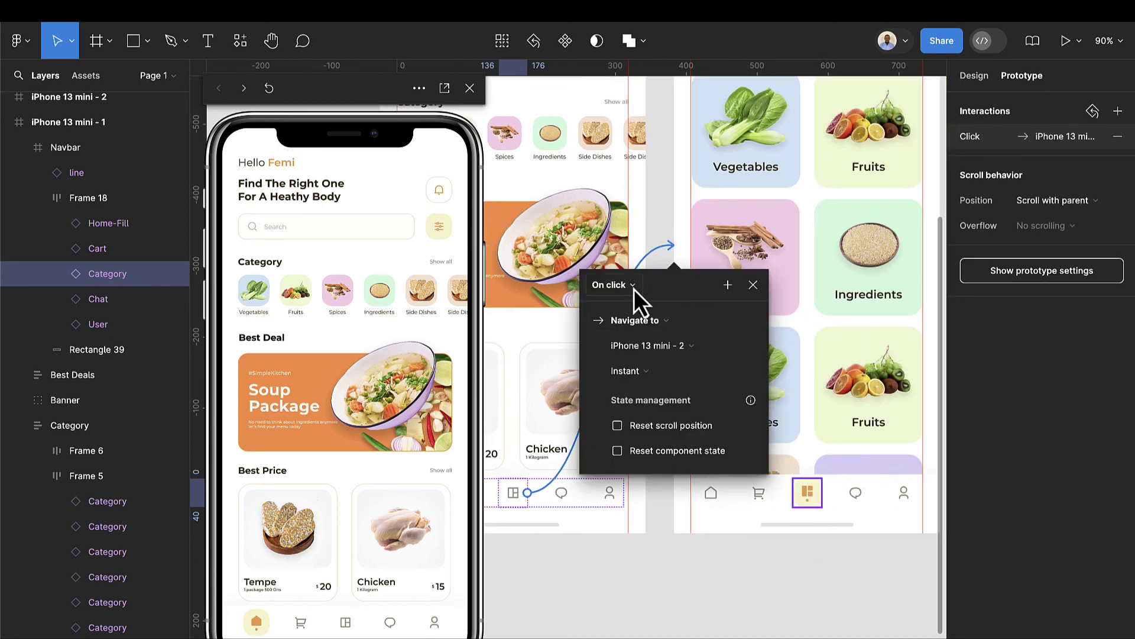
click(640, 373)
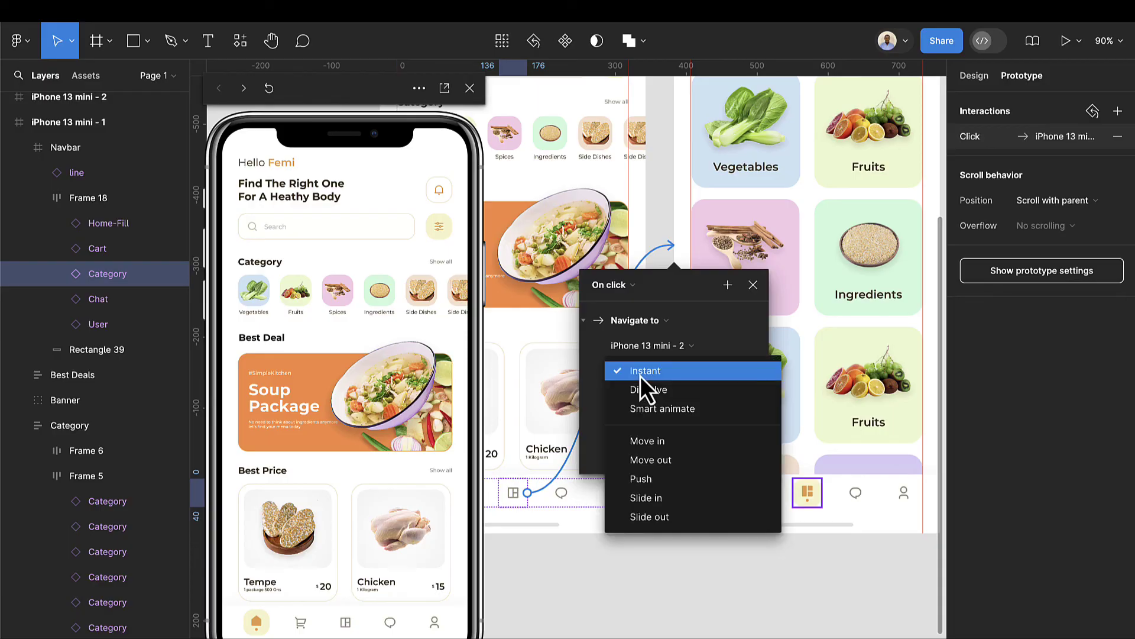
click(639, 374)
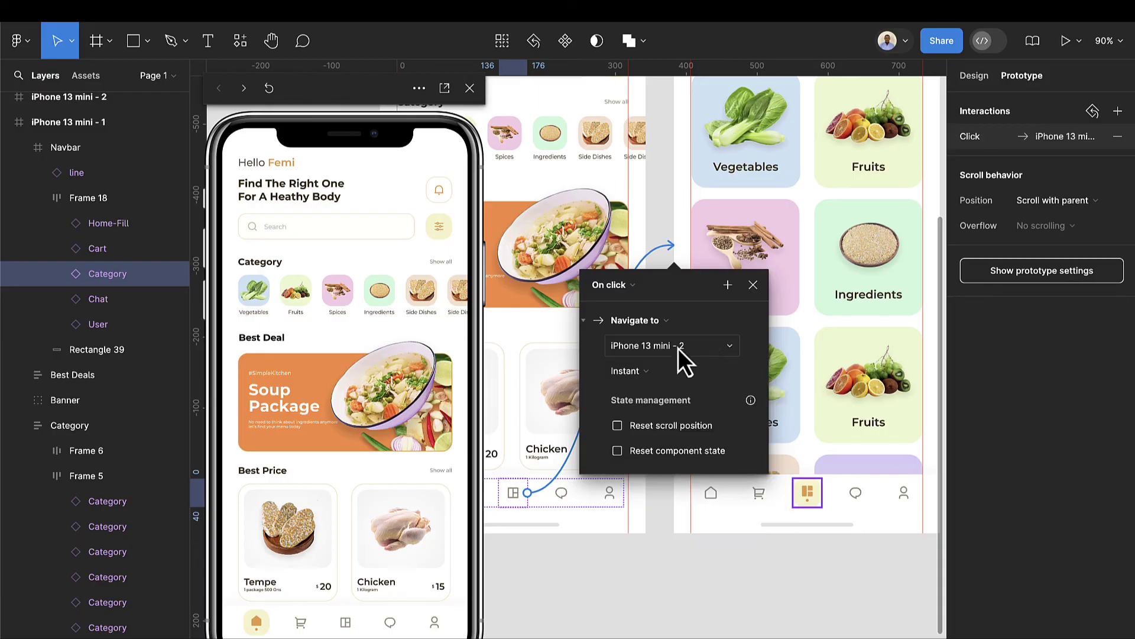
click(753, 286)
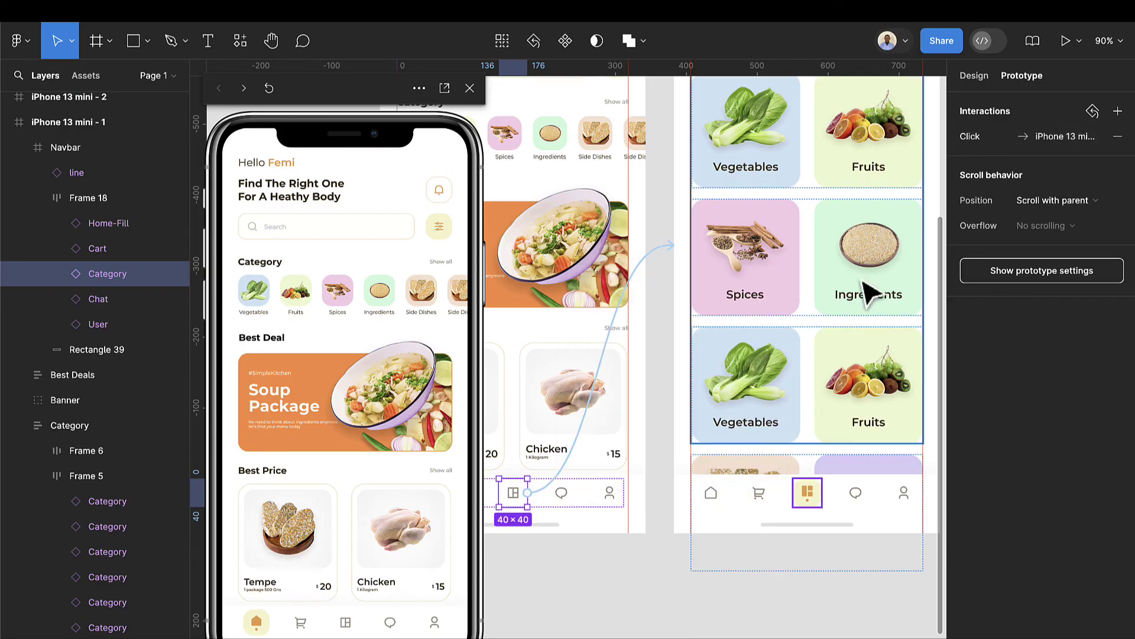
Link the home icon in the category screen's navbar to the home screen with an on-click interaction
click(718, 493)
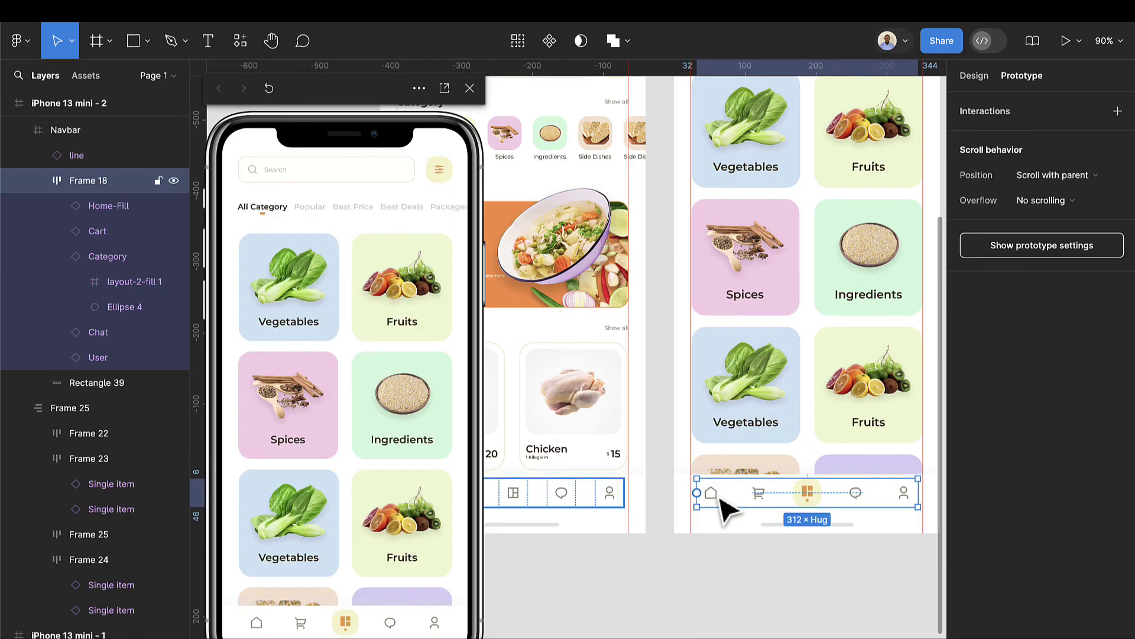
click(718, 493)
drag(724, 492, 594, 435)
click(730, 281)
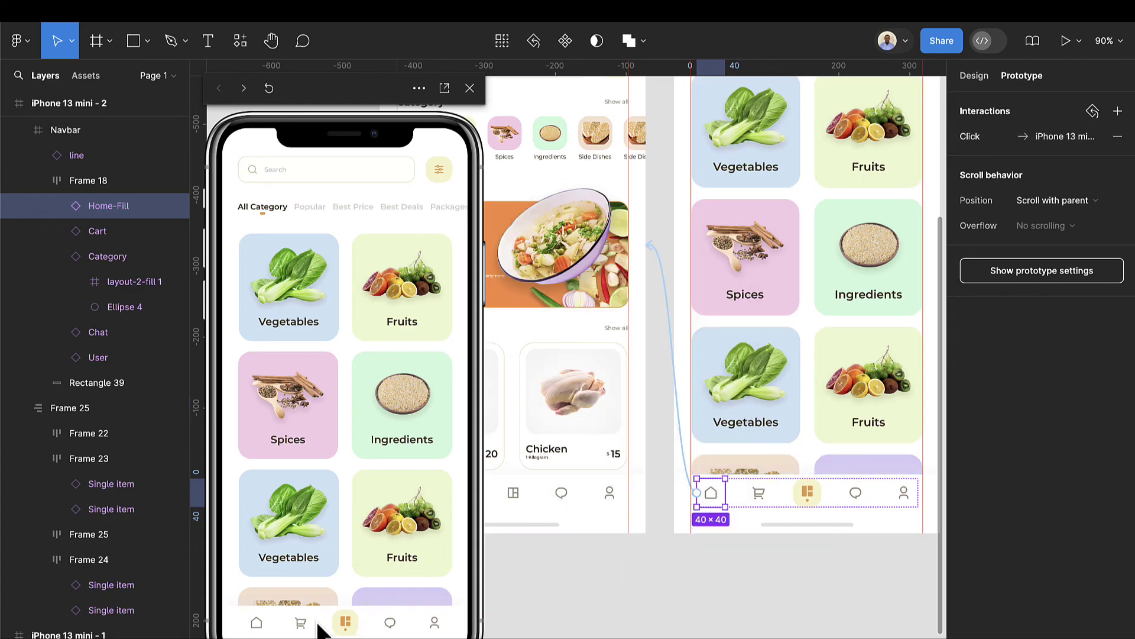
Test switching between the home and category screens with the navbar icons in the prototype preview
click(259, 630)
click(346, 625)
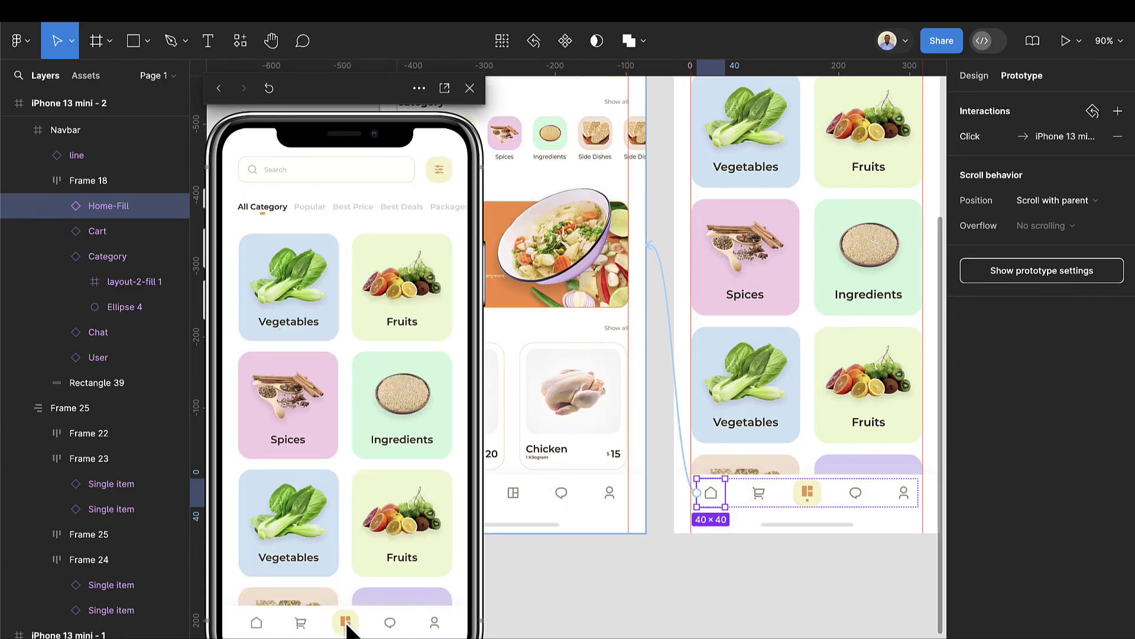
click(259, 626)
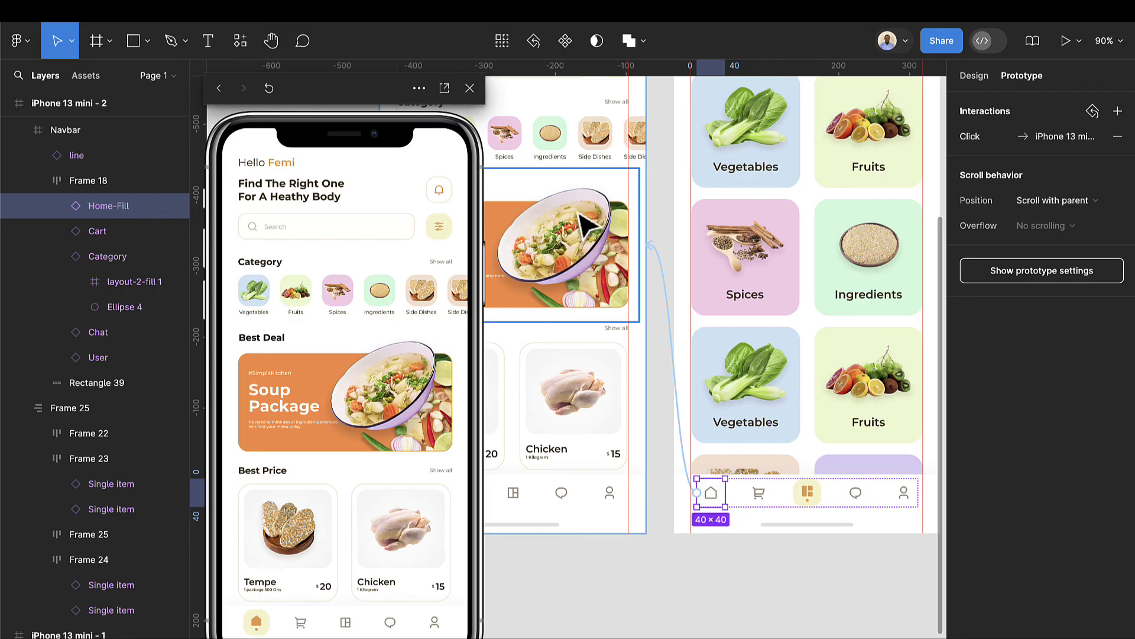
Link the Show all text beside the home screen's Category heading to iPhone 13 mini - 2 with an on-click Instant navigation
scroll(635, 236, left, 3)
scroll(662, 242, down, 5)
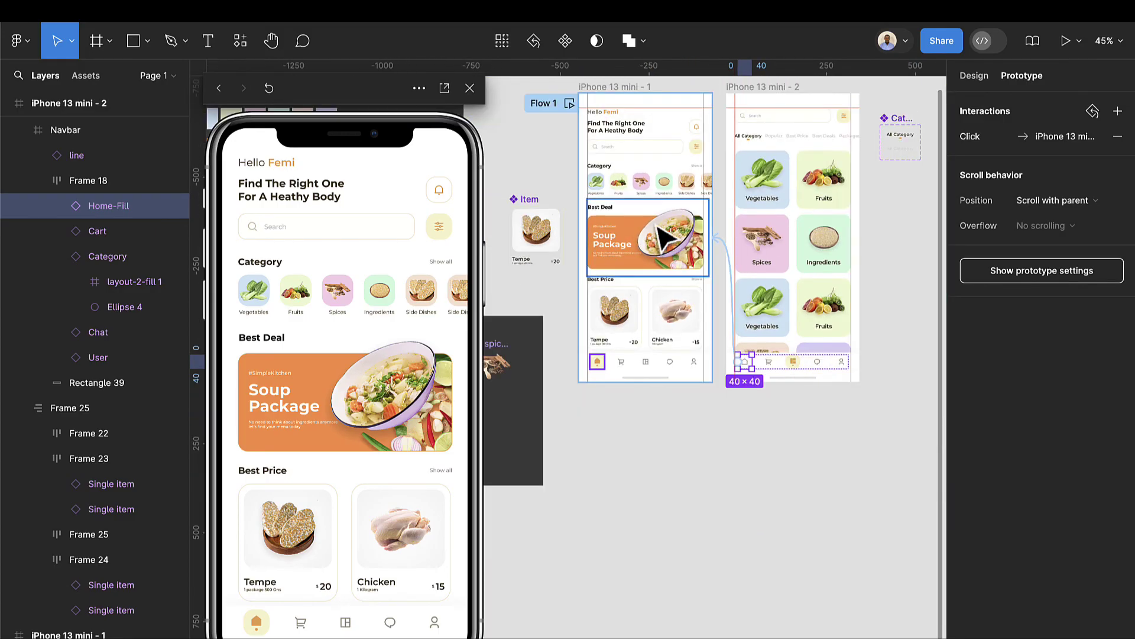
scroll(571, 170, up, 4)
scroll(727, 152, up, 3)
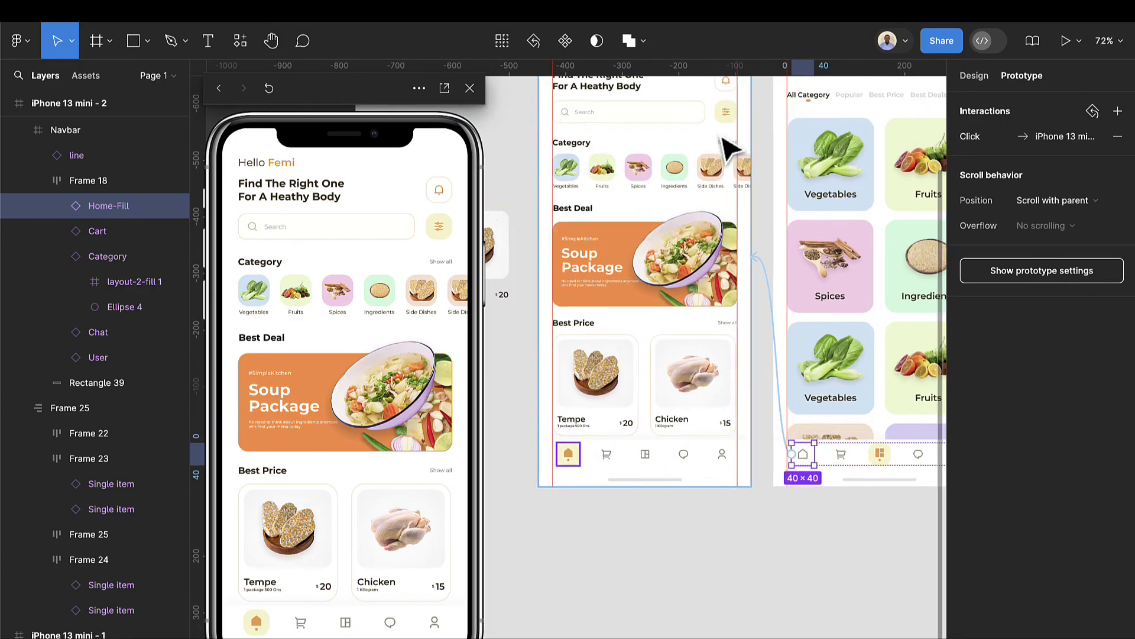
click(742, 162)
click(738, 155)
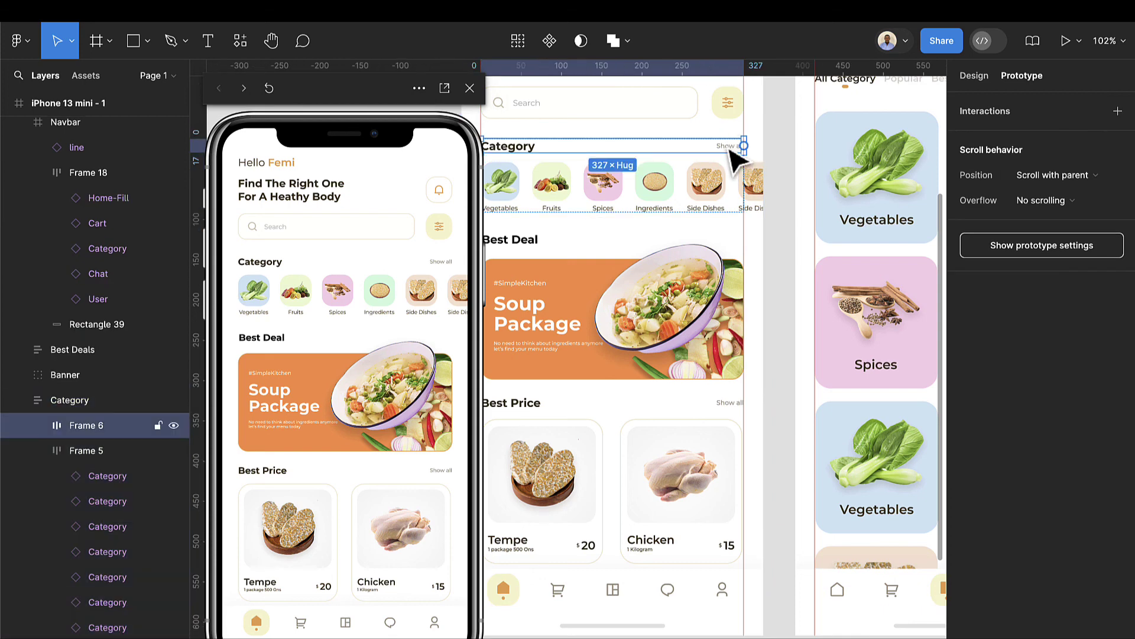
click(730, 149)
drag(733, 145, 831, 183)
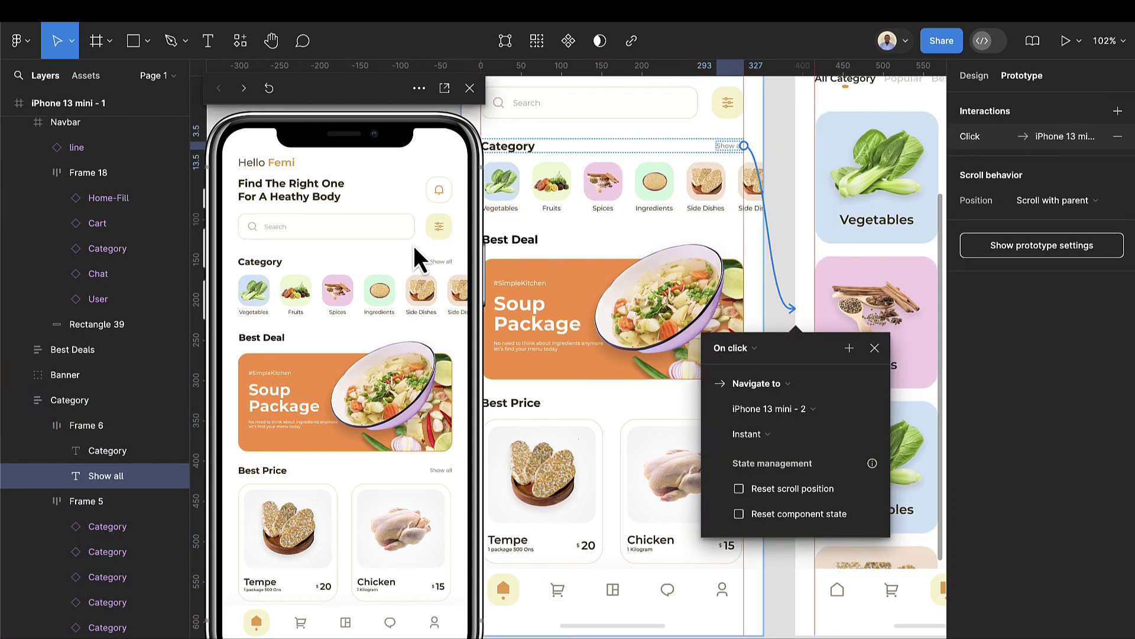
Test the Category section's Show all link and the category screen's scrolling in the prototype preview
click(441, 266)
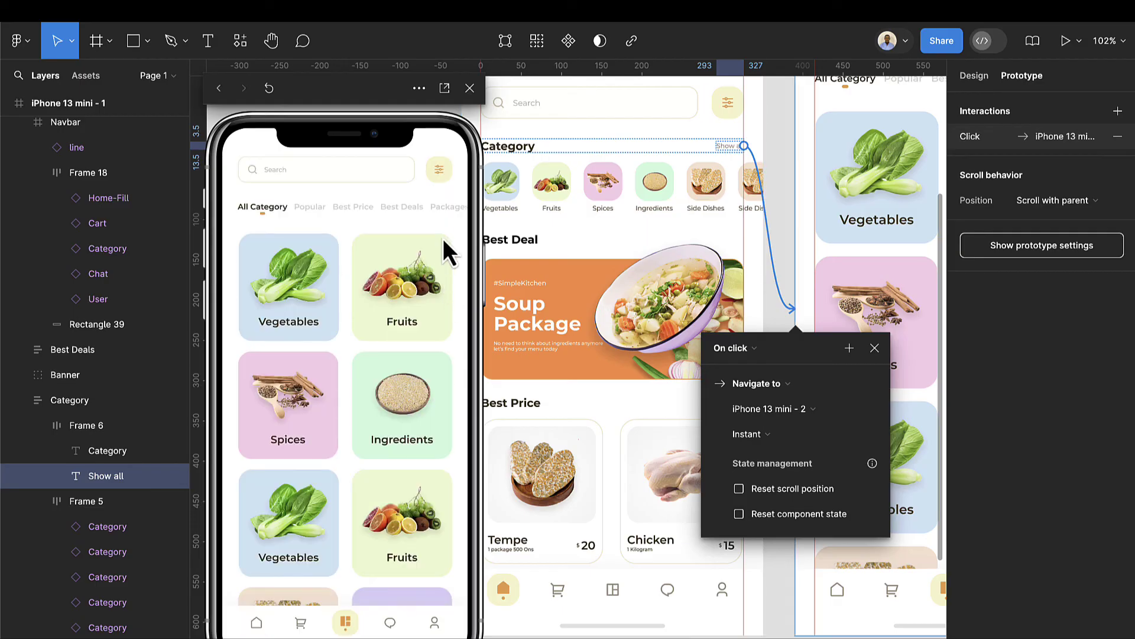
mouse_move(392, 213)
mouse_down()
mouse_move(243, 214)
mouse_move(438, 214)
mouse_move(272, 212)
mouse_move(422, 211)
mouse_move(413, 219)
mouse_up()
drag(338, 389, 385, 125)
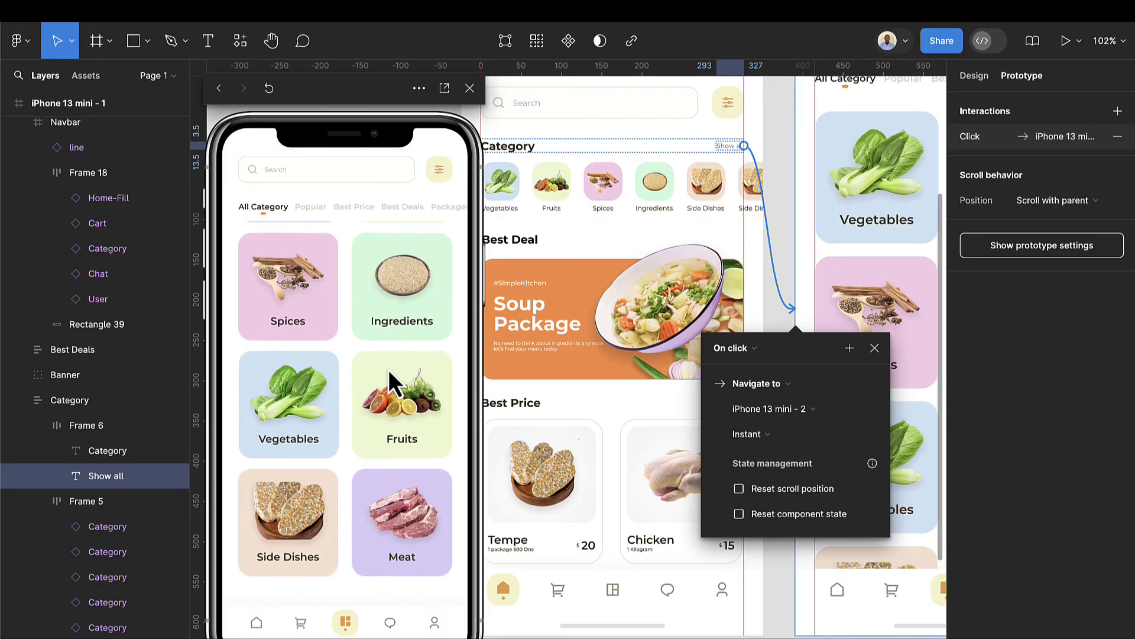
drag(390, 373, 405, 337)
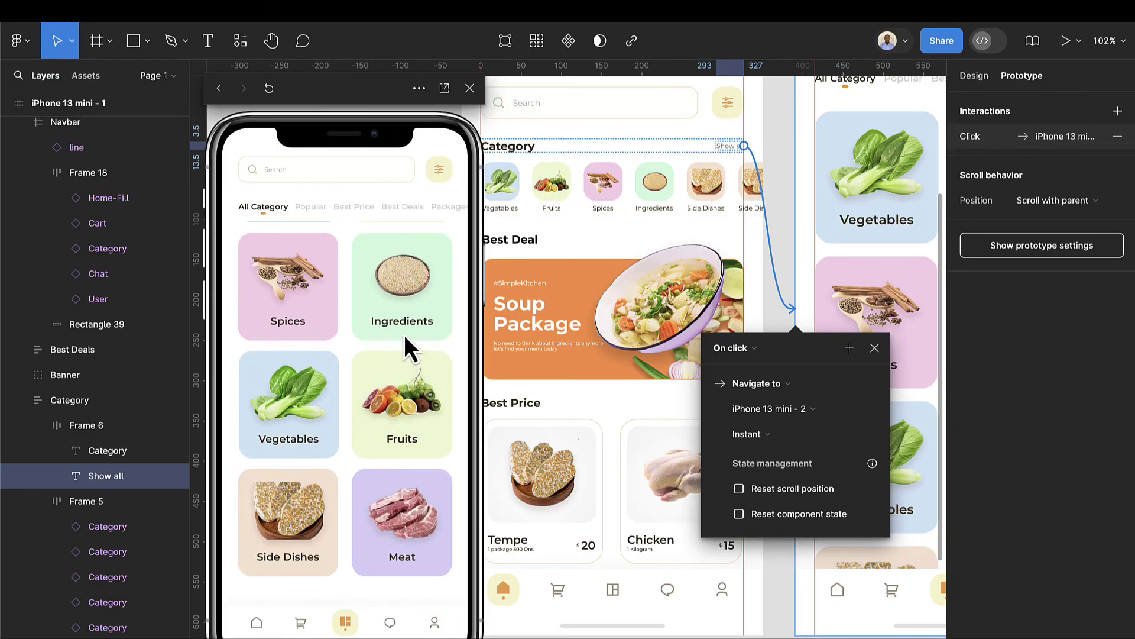